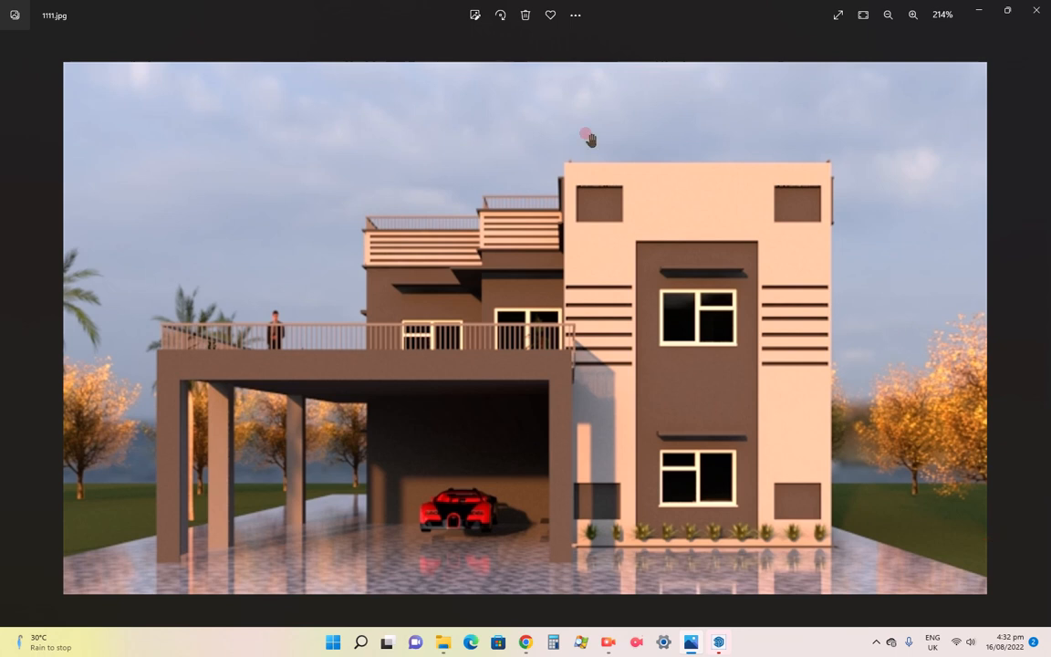
Examine the reference render of the two-storey house's front elevation up close
scroll(546, 214, up, 2)
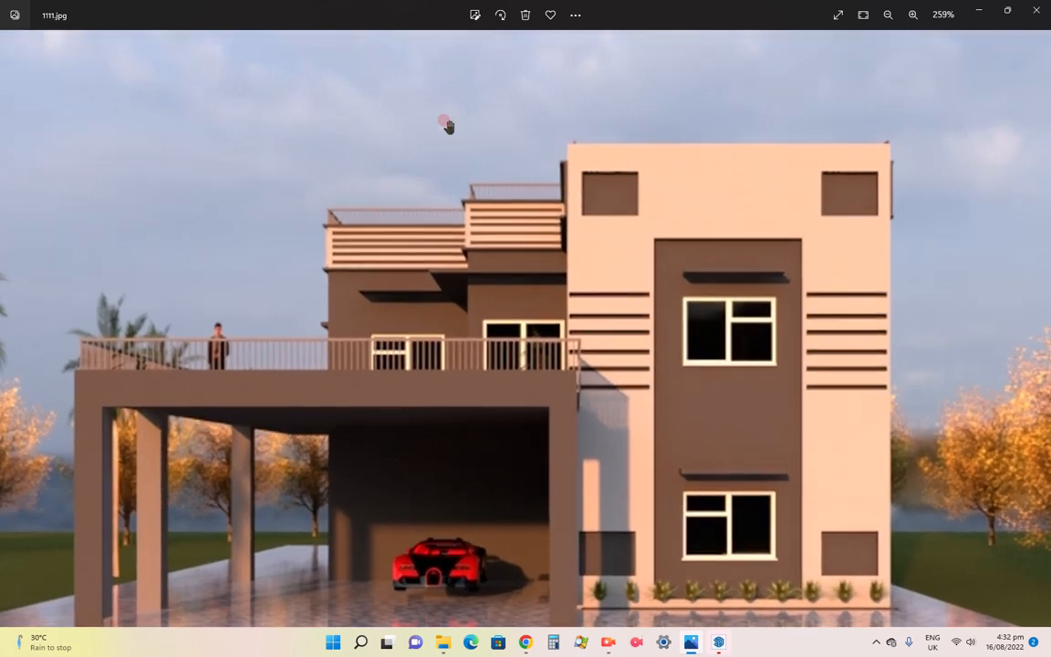
scroll(374, 348, down, 2)
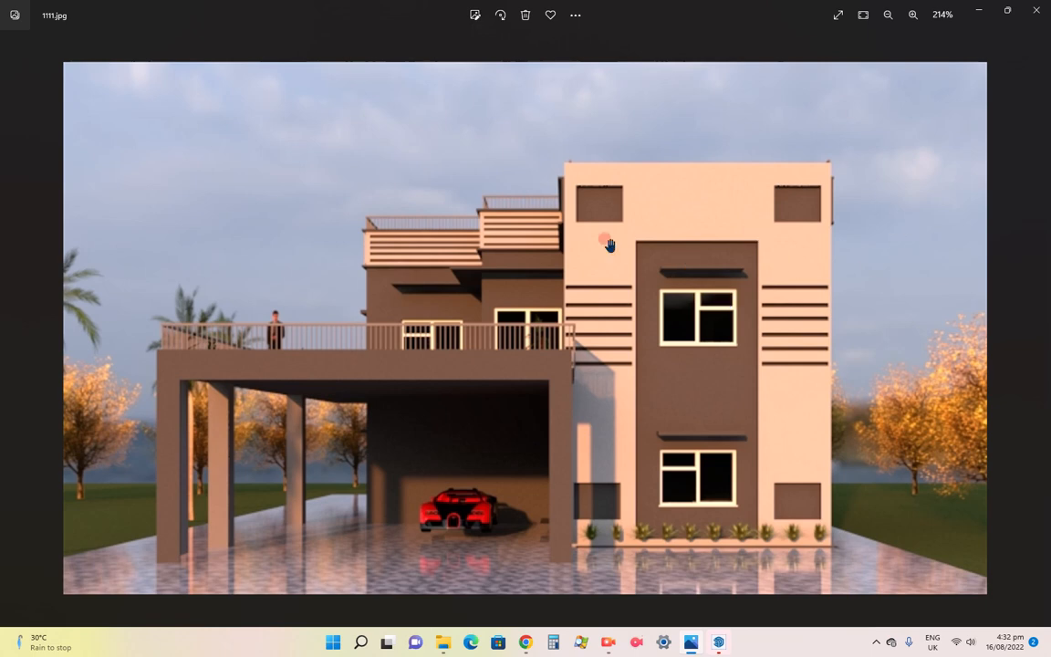
scroll(516, 191, up, 2)
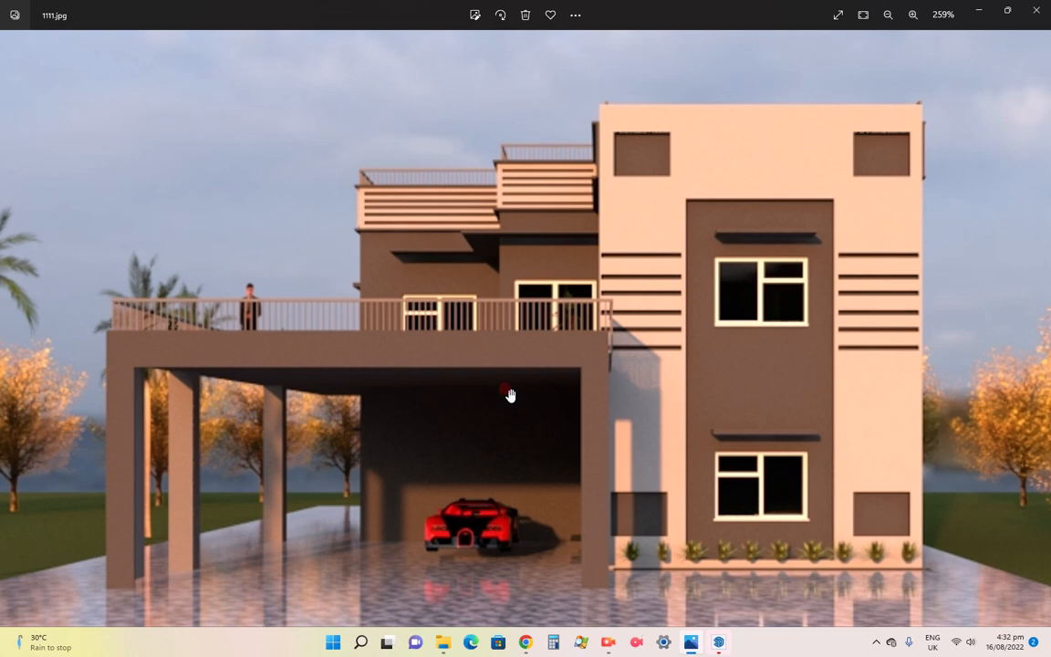
Switch to SketchUp and examine the two imported floor plans, checking them against the reference render
click(716, 643)
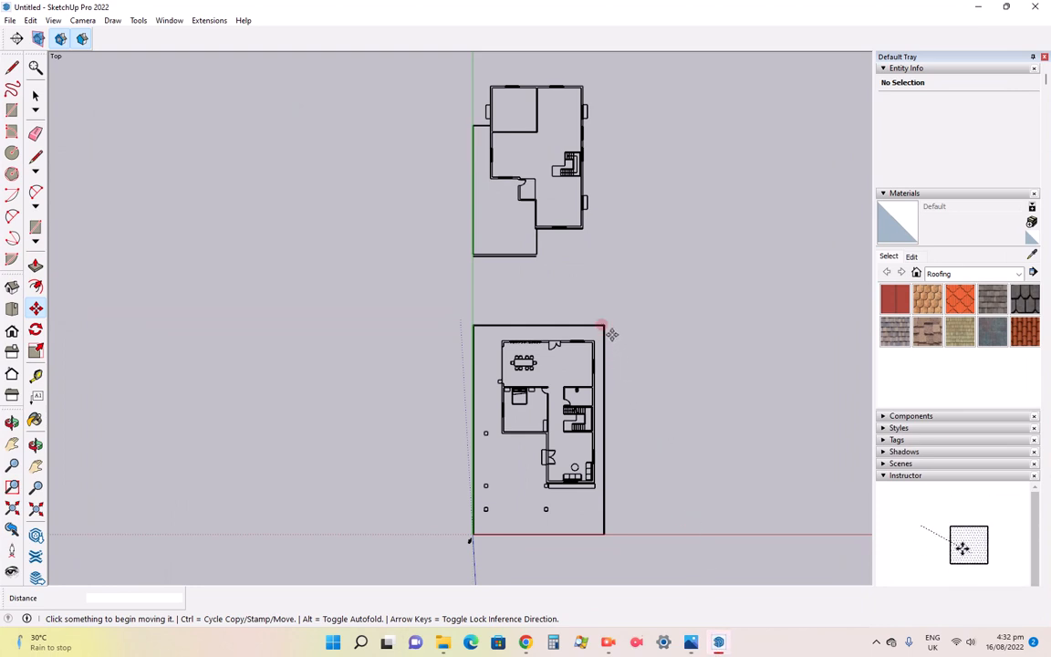
scroll(596, 321, down, 1)
scroll(560, 419, up, 1)
click(691, 643)
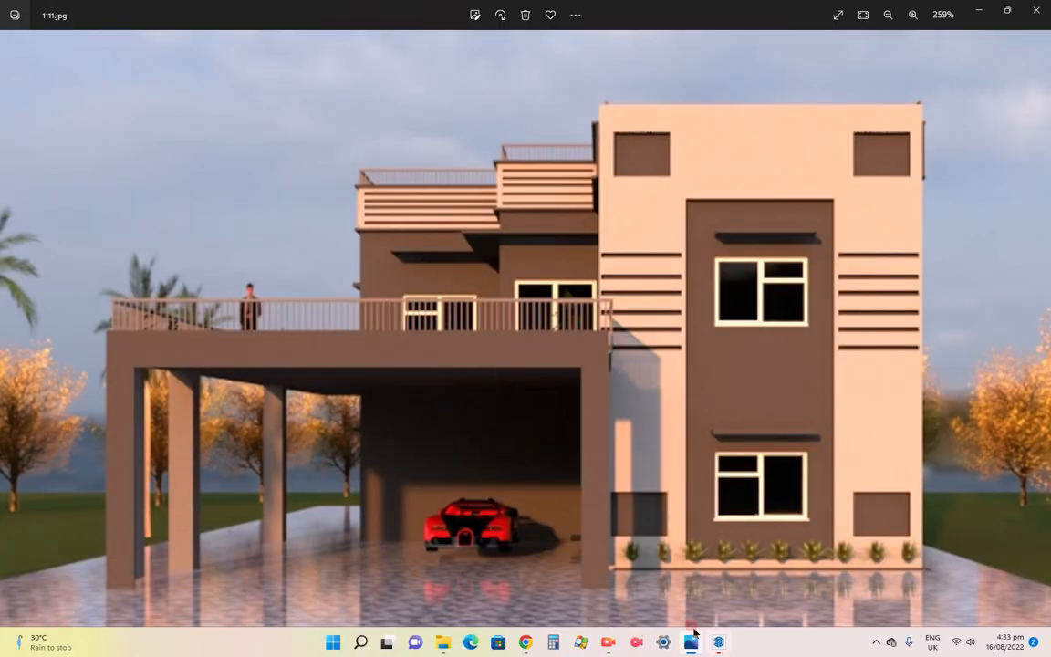
click(718, 643)
scroll(551, 264, up, 2)
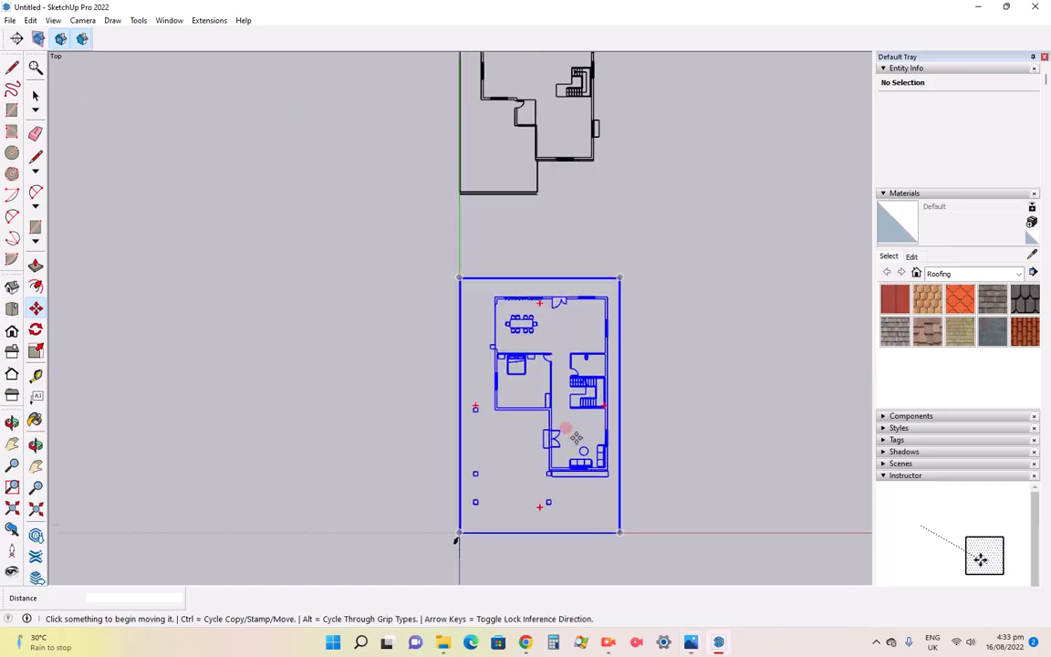
scroll(543, 384, down, 2)
scroll(521, 112, up, 1)
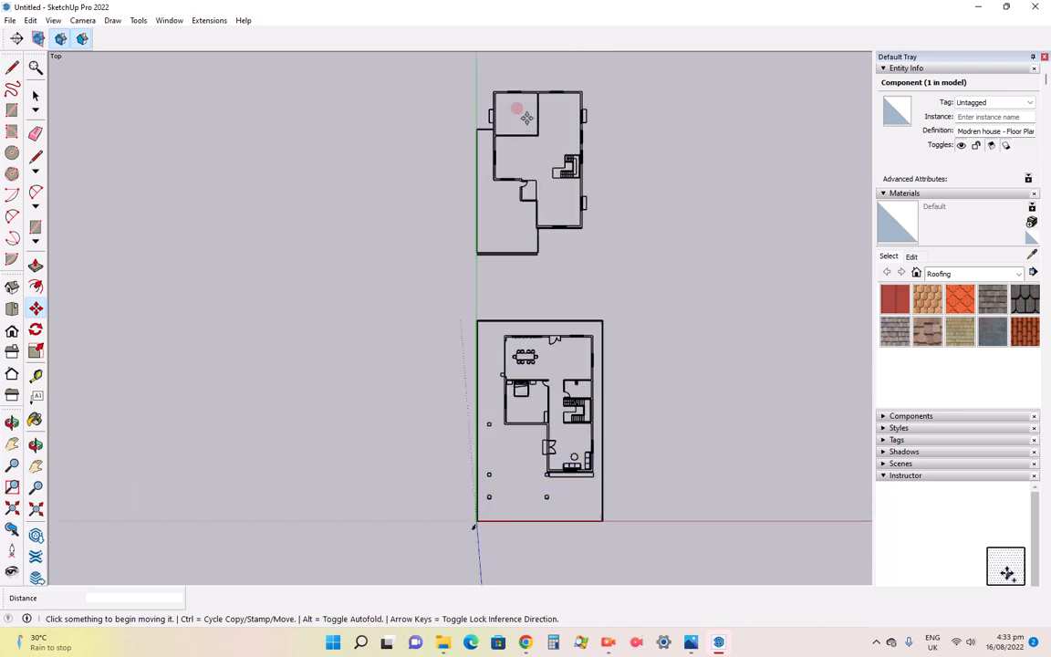
scroll(545, 308, down, 2)
scroll(540, 454, up, 2)
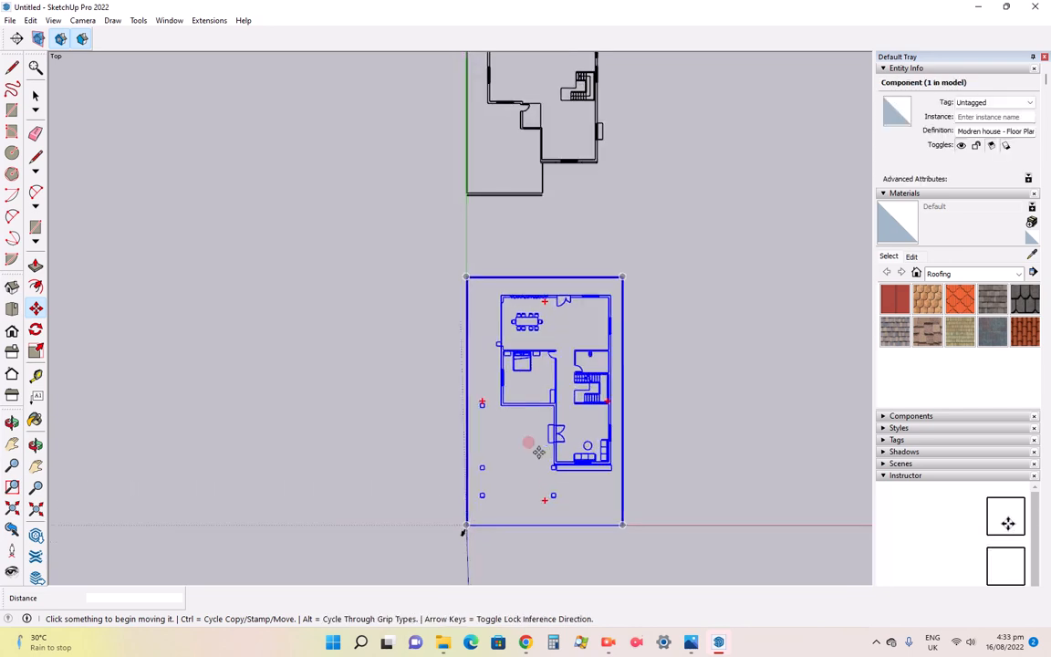
scroll(550, 474, up, 2)
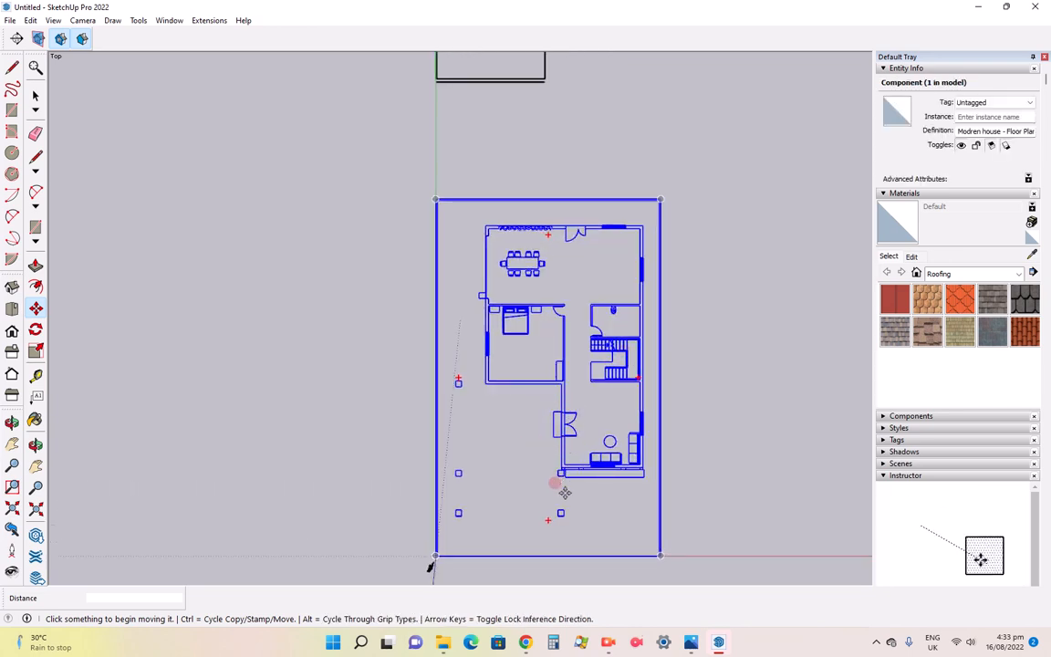
scroll(561, 497, up, 2)
scroll(550, 391, down, 3)
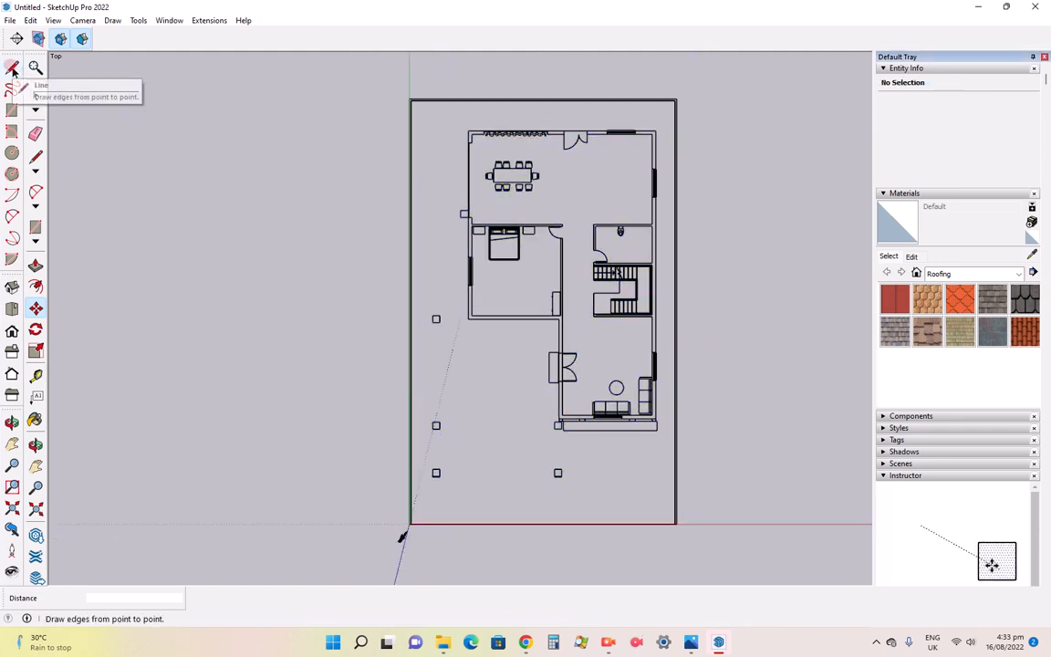
Draw a 7' 5 1/2" by 9" rectangle over the living room's front wall, from the window edge to the outer corner
click(10, 111)
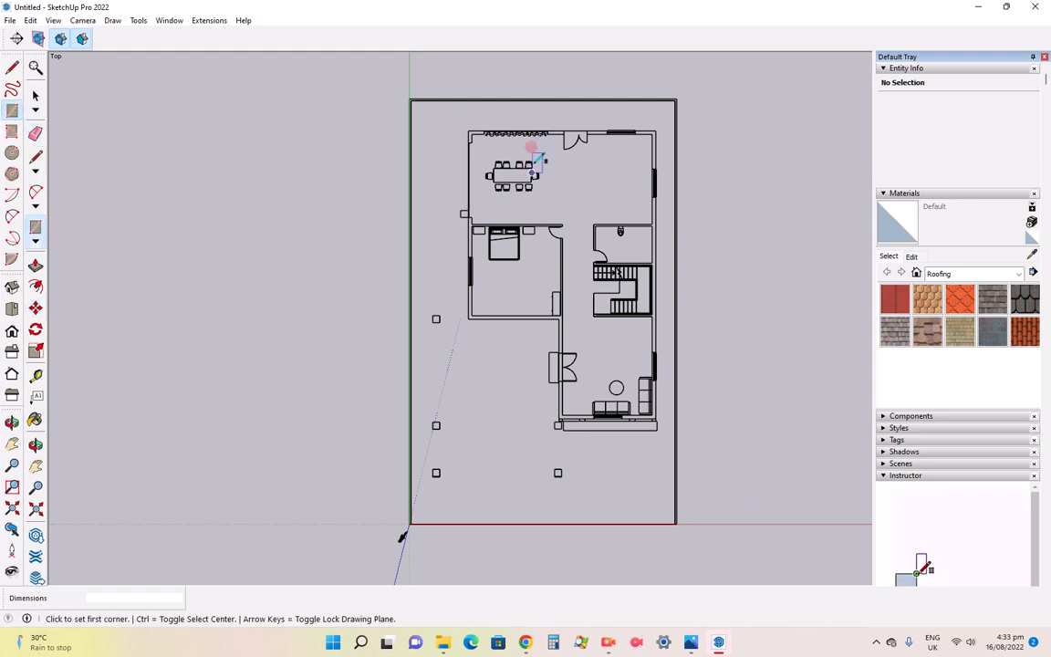
scroll(659, 123, up, 3)
scroll(494, 185, up, 3)
scroll(522, 212, down, 3)
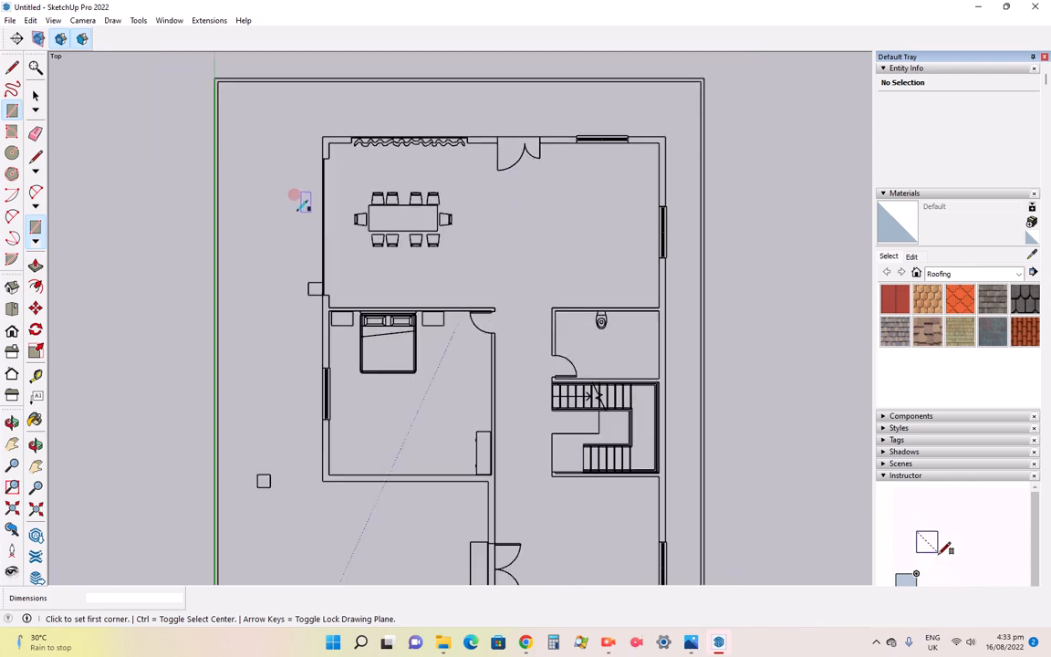
scroll(405, 305, down, 3)
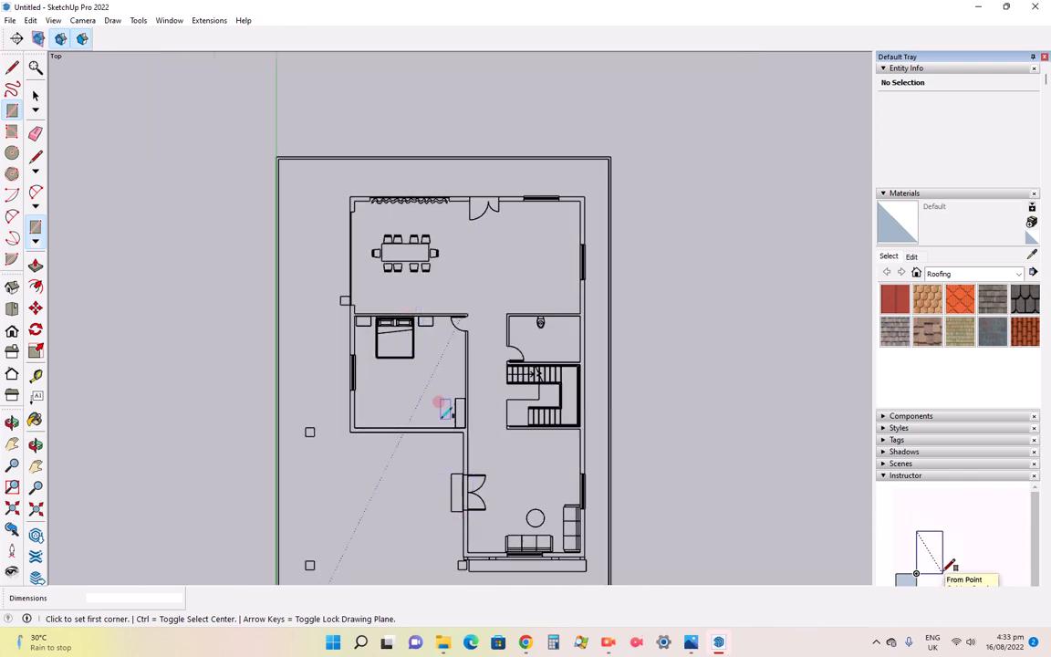
scroll(469, 513, up, 3)
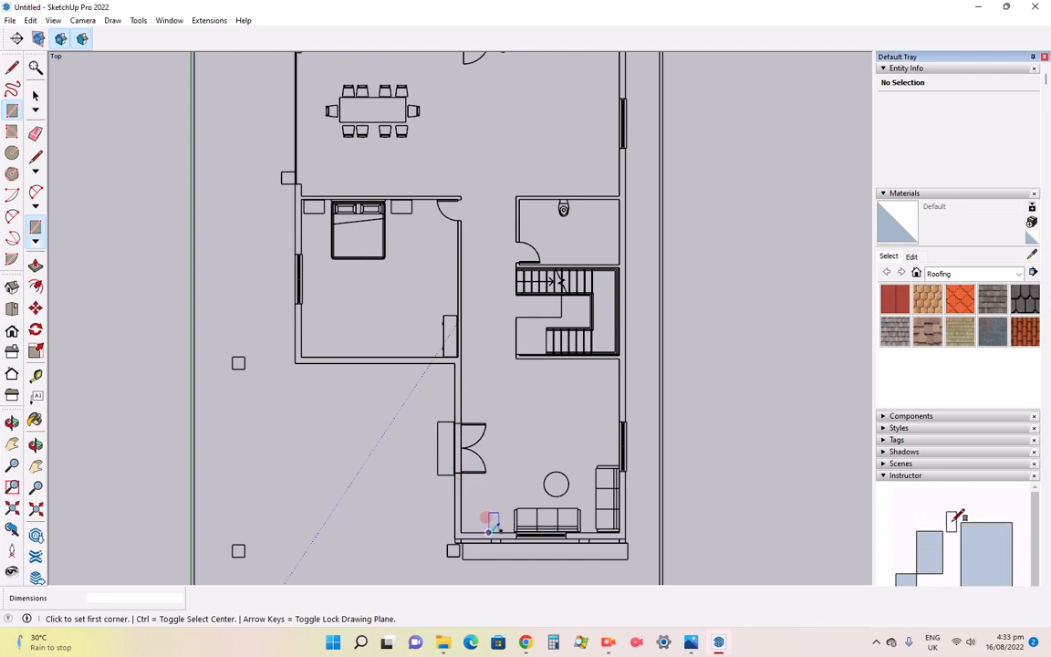
scroll(483, 524, up, 3)
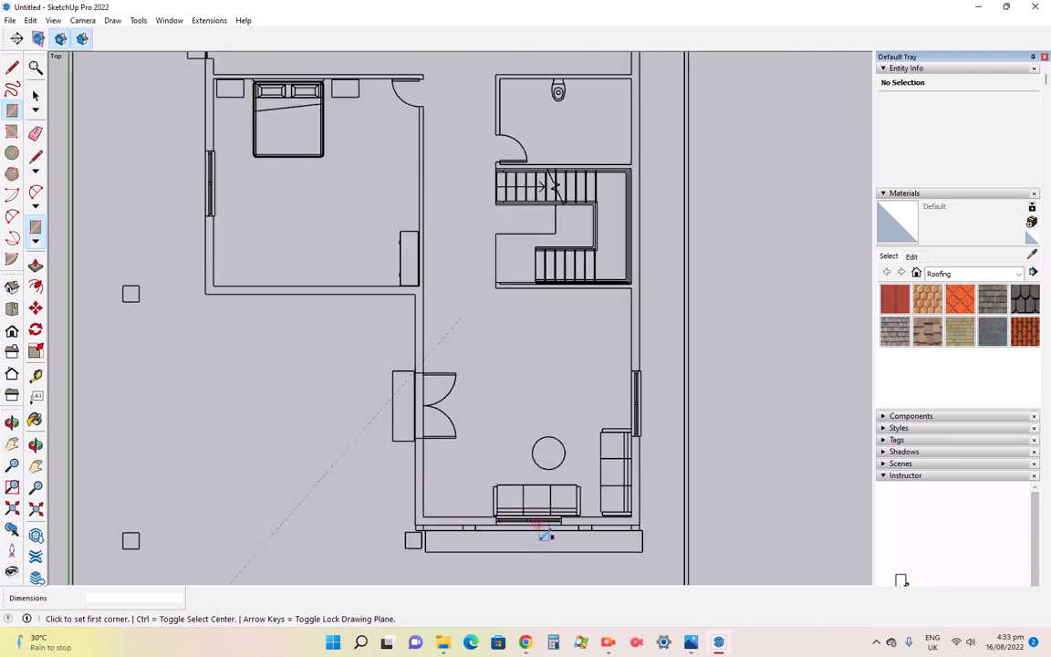
scroll(498, 522, up, 2)
scroll(493, 520, up, 3)
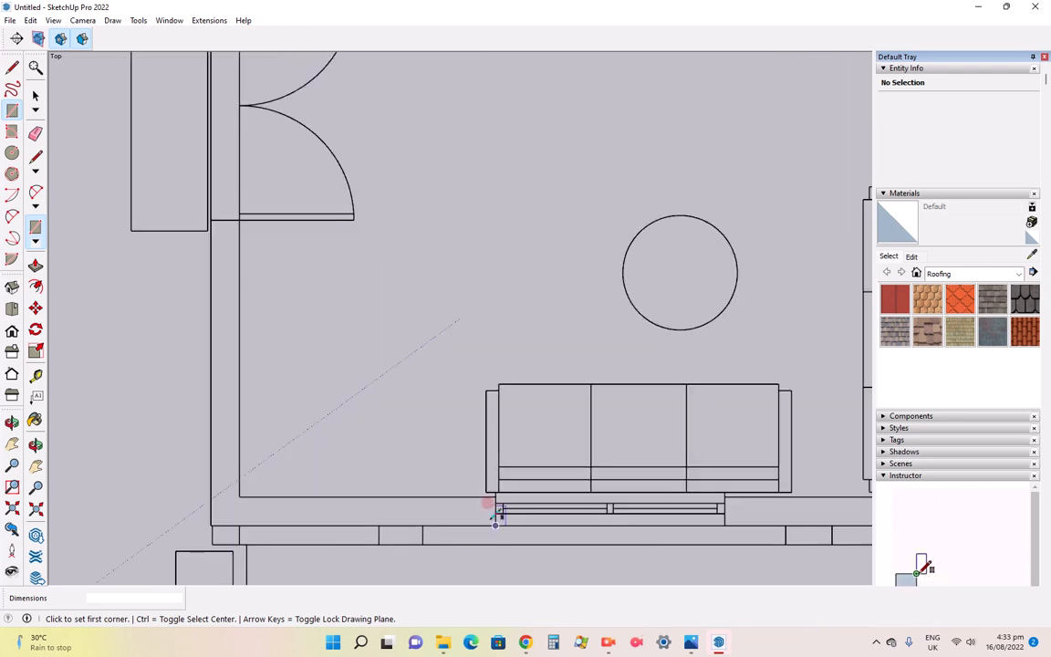
click(494, 523)
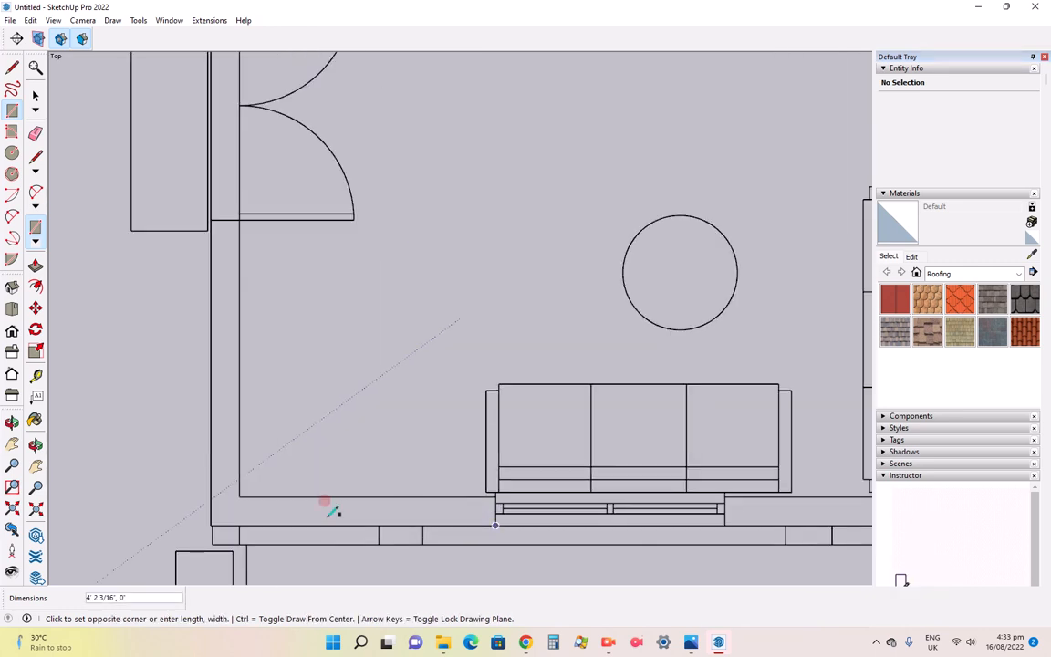
click(210, 496)
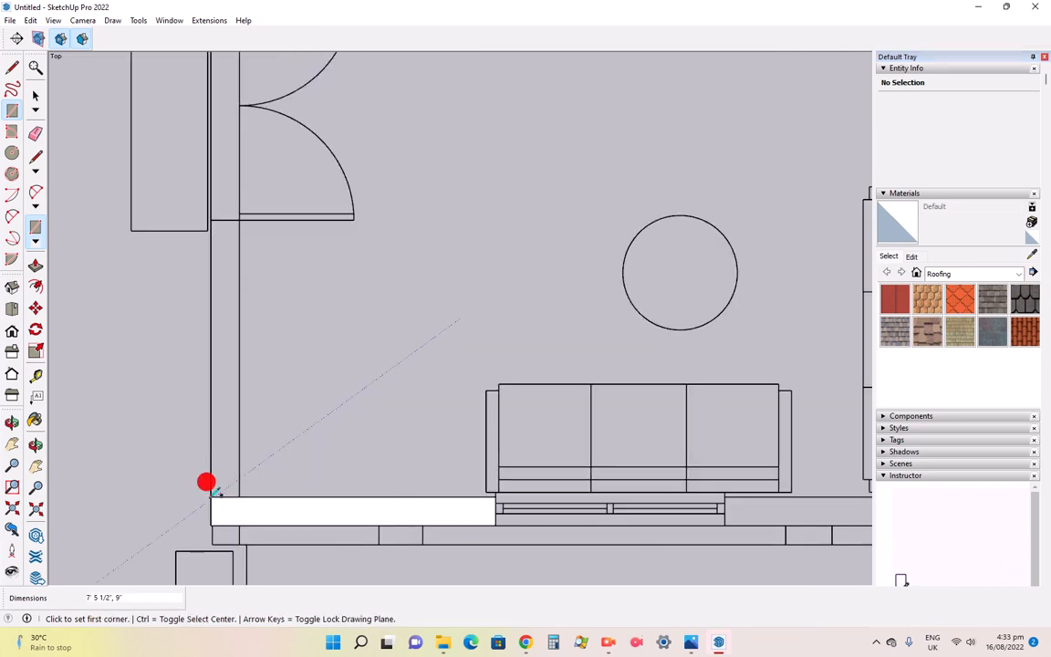
Trace the living room's entrance wall with rectangles below and above the double door, up to the bedroom wall
click(240, 499)
scroll(240, 494, down, 2)
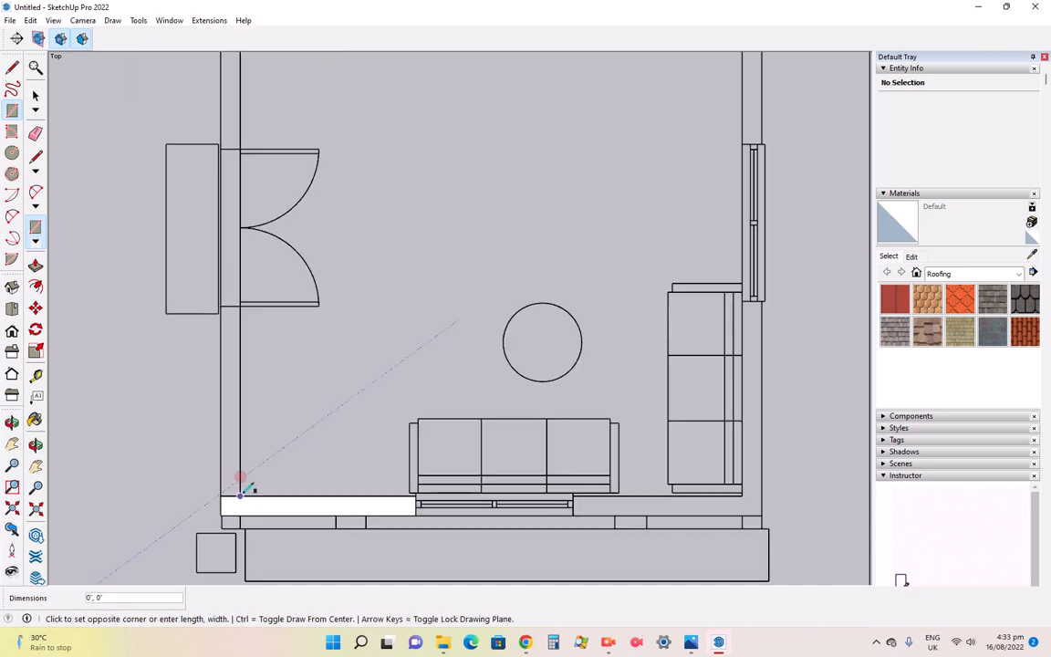
click(221, 304)
scroll(275, 452, down, 3)
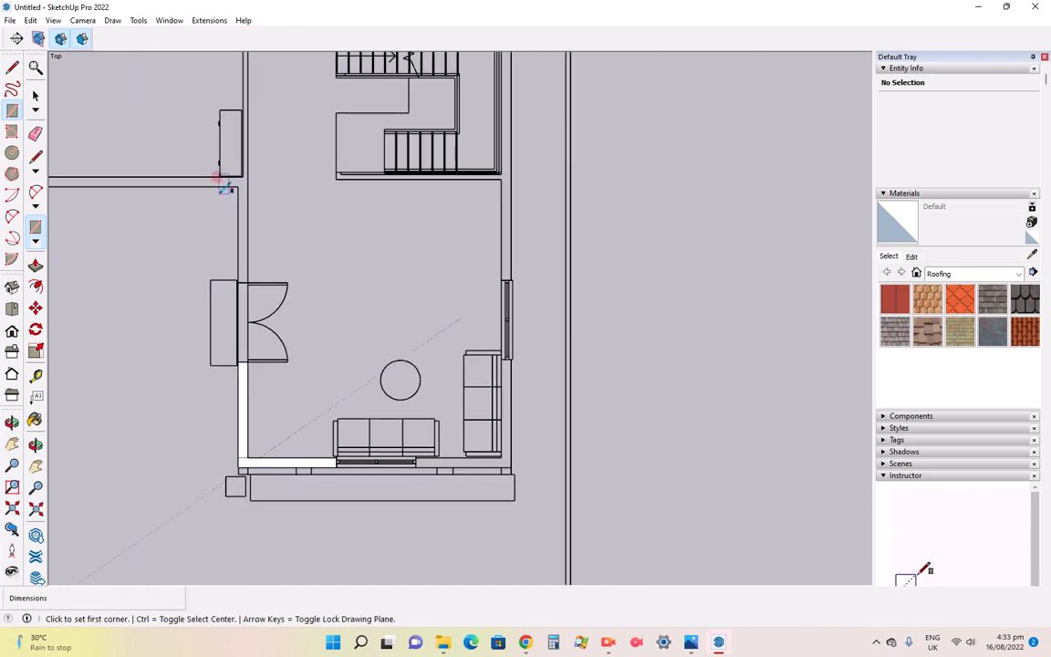
scroll(223, 176, up, 5)
scroll(230, 180, up, 2)
click(274, 398)
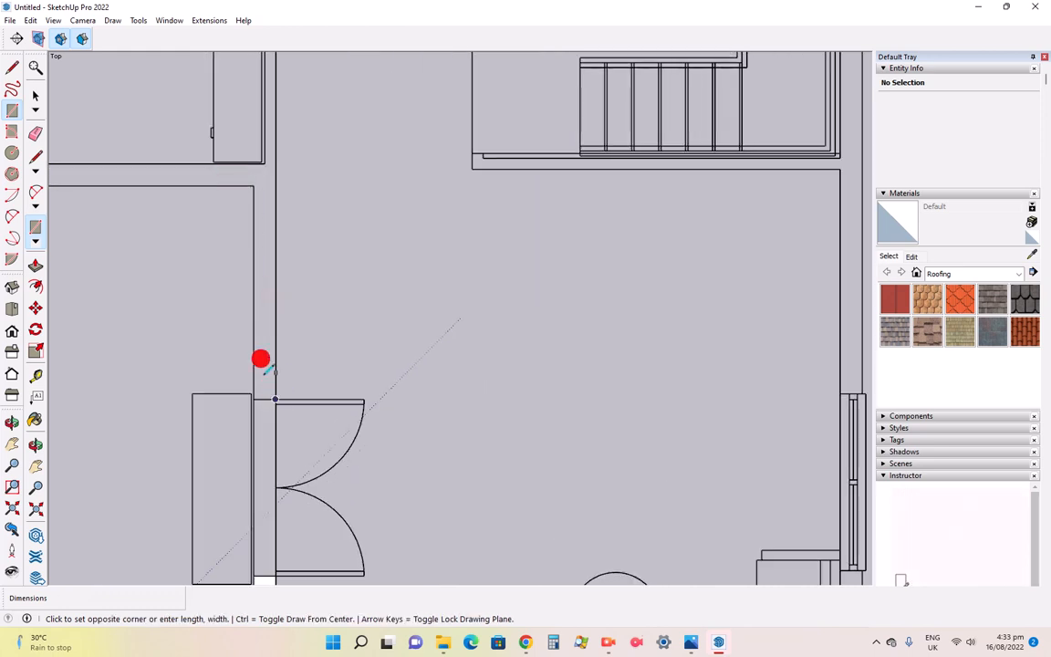
click(259, 175)
Draw a rectangle over the bedroom's lower wall, from its outer corner to the inner edge of the hallway wall
scroll(418, 259, down, 5)
scroll(324, 197, up, 3)
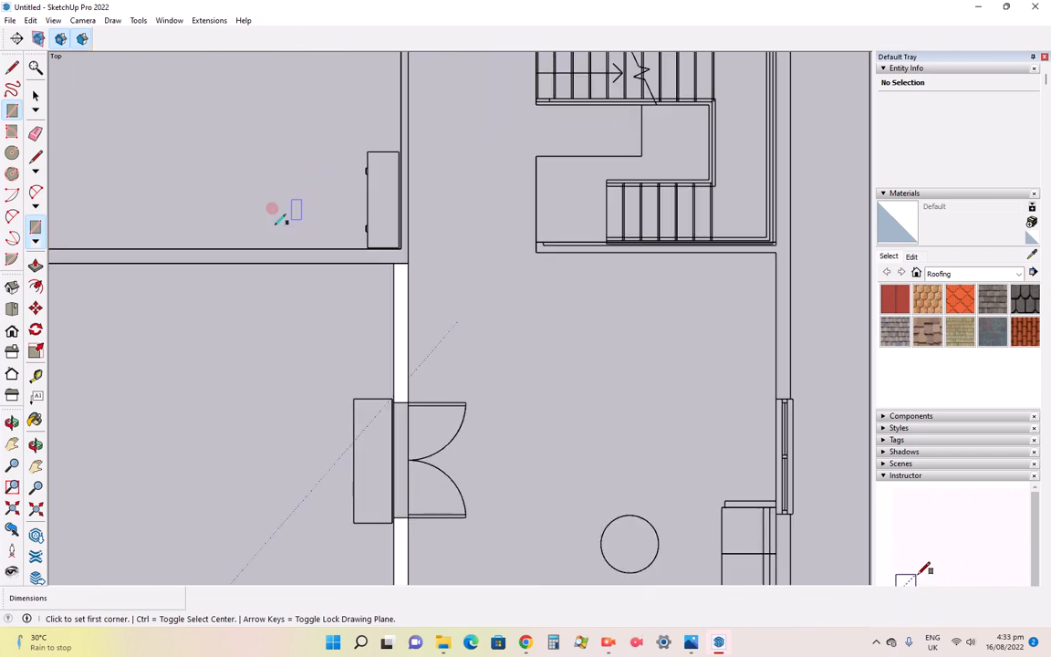
scroll(409, 290, down, 3)
scroll(148, 199, up, 2)
scroll(215, 242, up, 3)
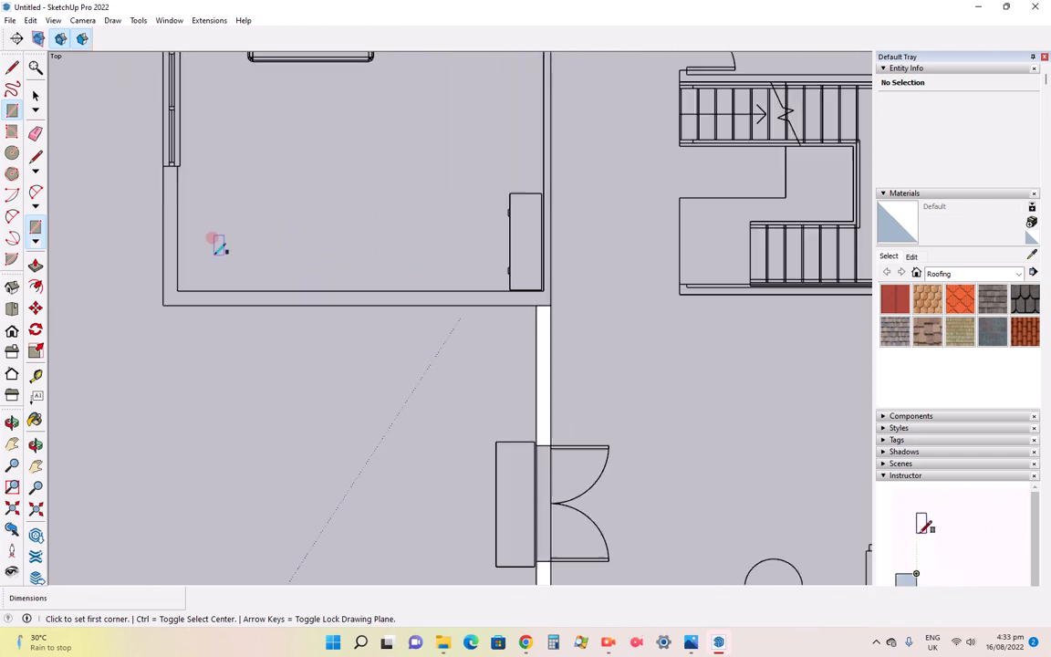
click(159, 308)
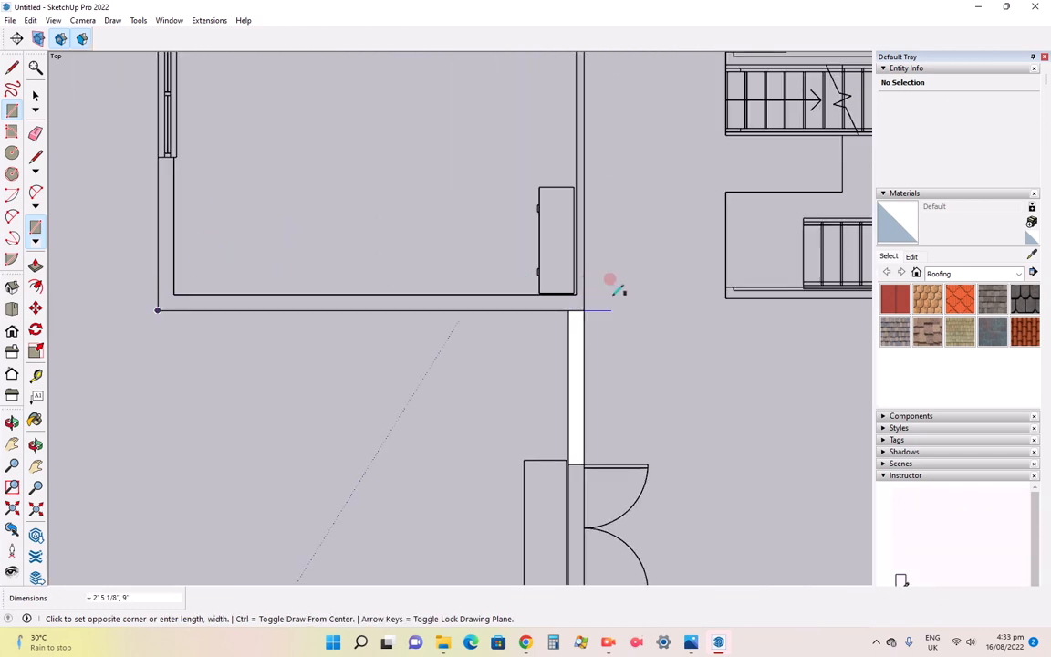
click(584, 295)
Trace the bedroom's outer wall with rectangles below and above the window, ending at the small column
scroll(483, 429, down, 4)
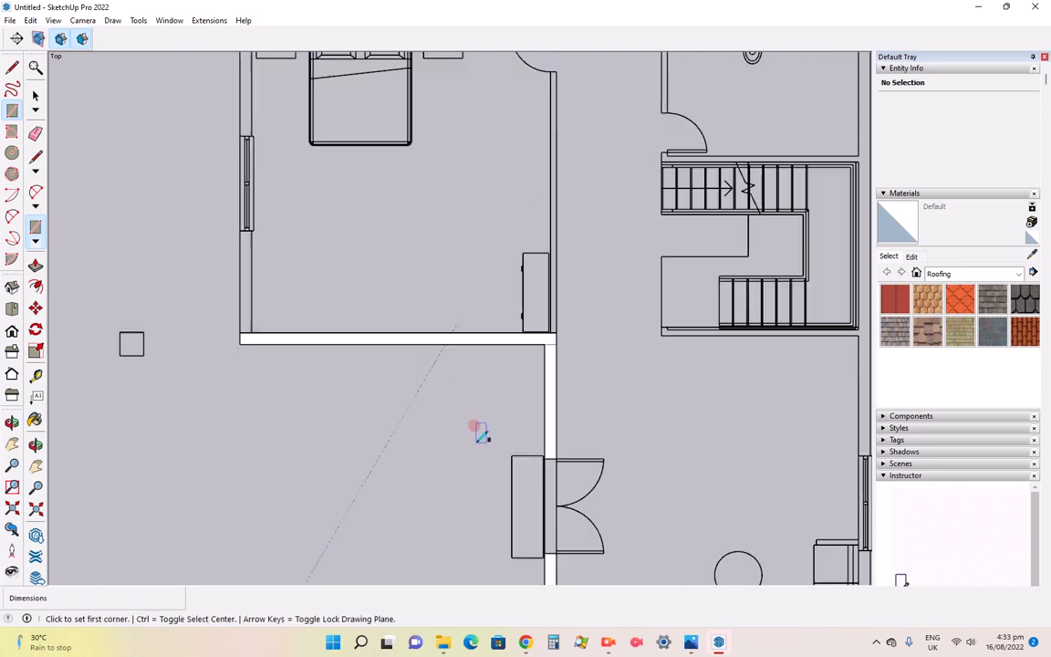
scroll(315, 301, up, 3)
click(310, 397)
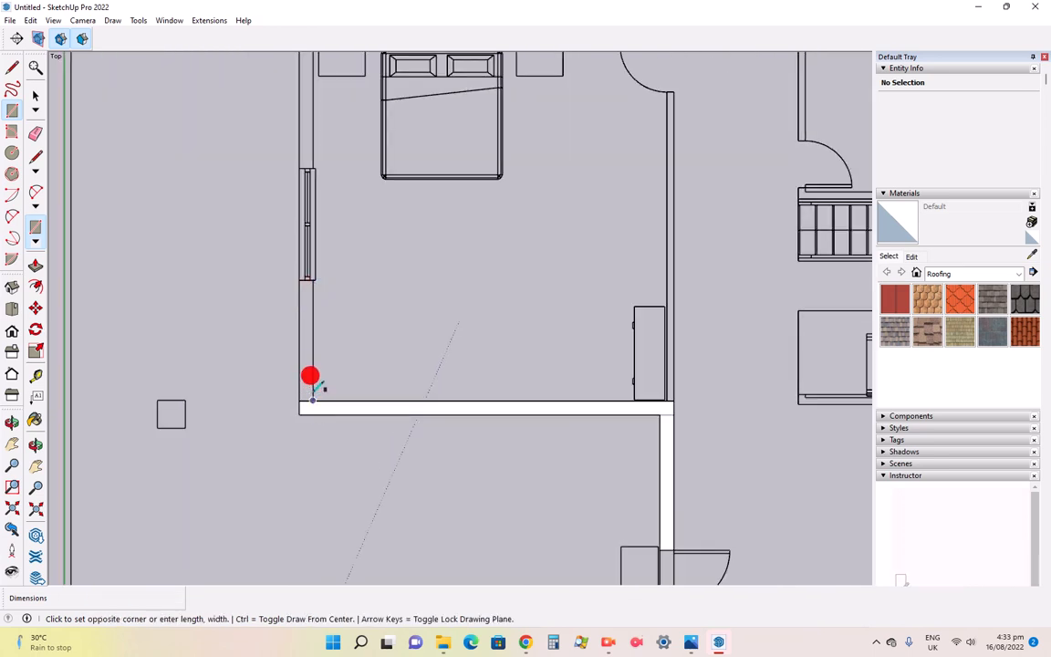
click(300, 279)
scroll(375, 368, down, 2)
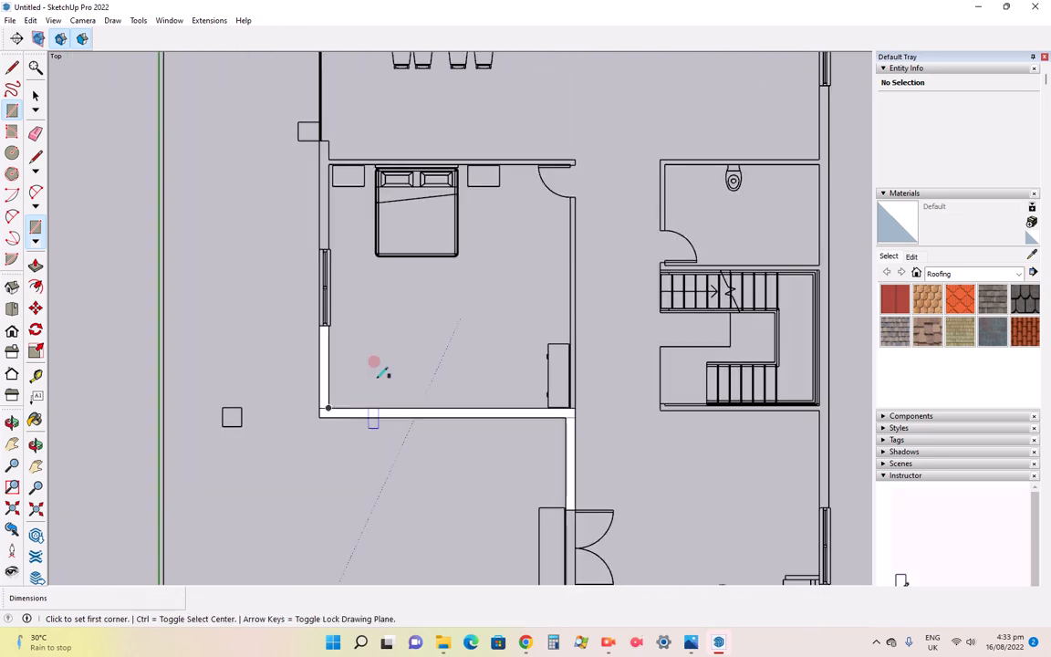
scroll(316, 134, up, 2)
click(339, 323)
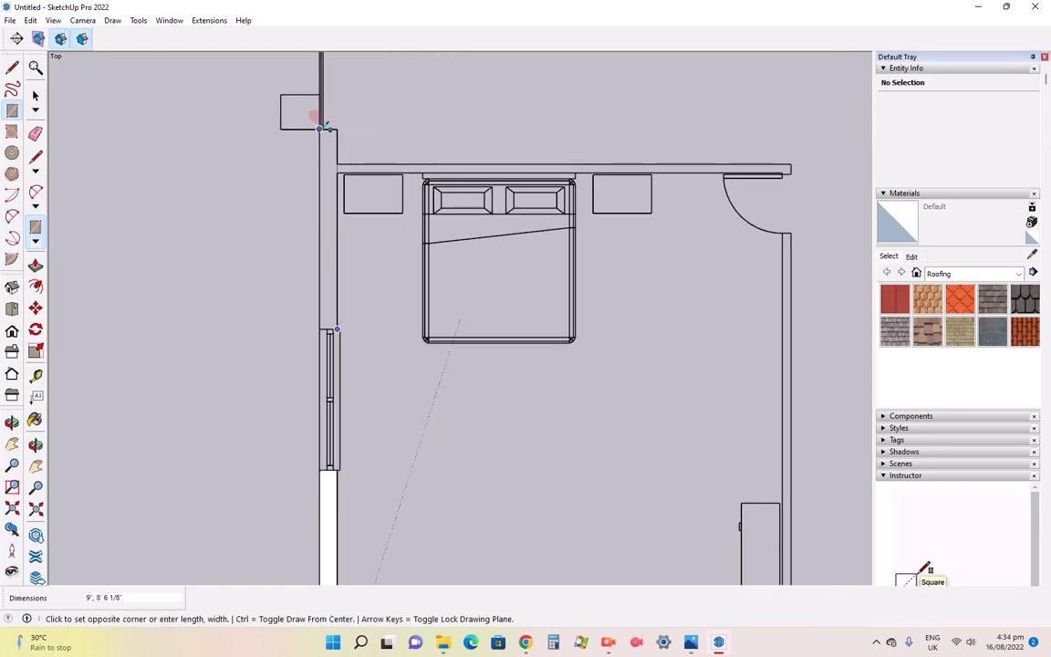
click(319, 128)
Draw a rectangle over the wall between the bedroom and the dining area, from the outer wall to its free end
scroll(399, 342, down, 3)
scroll(491, 189, up, 2)
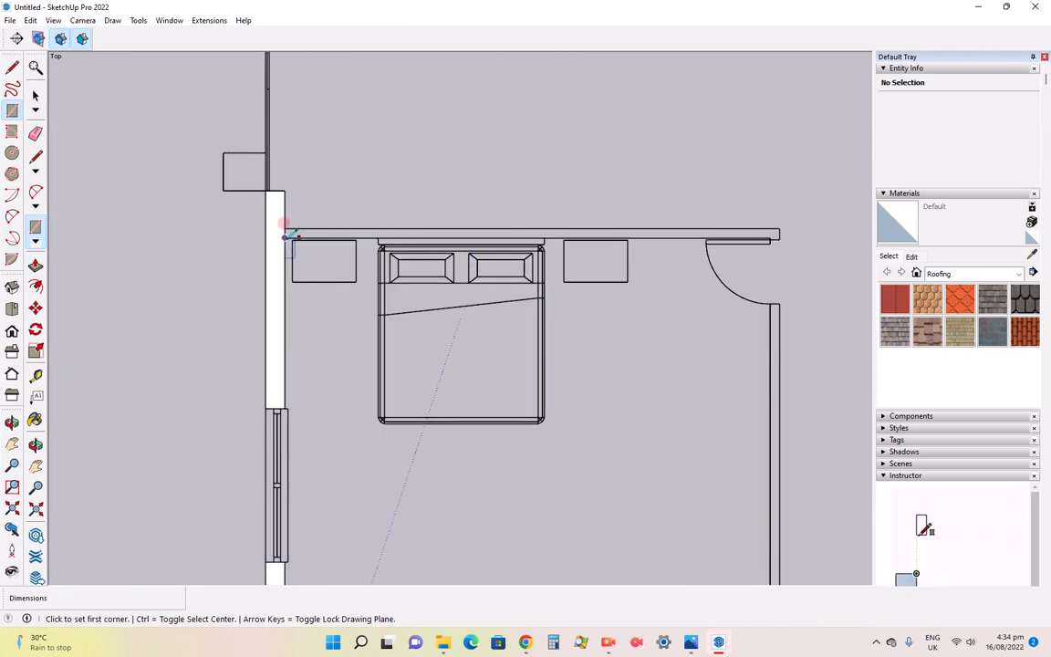
click(289, 238)
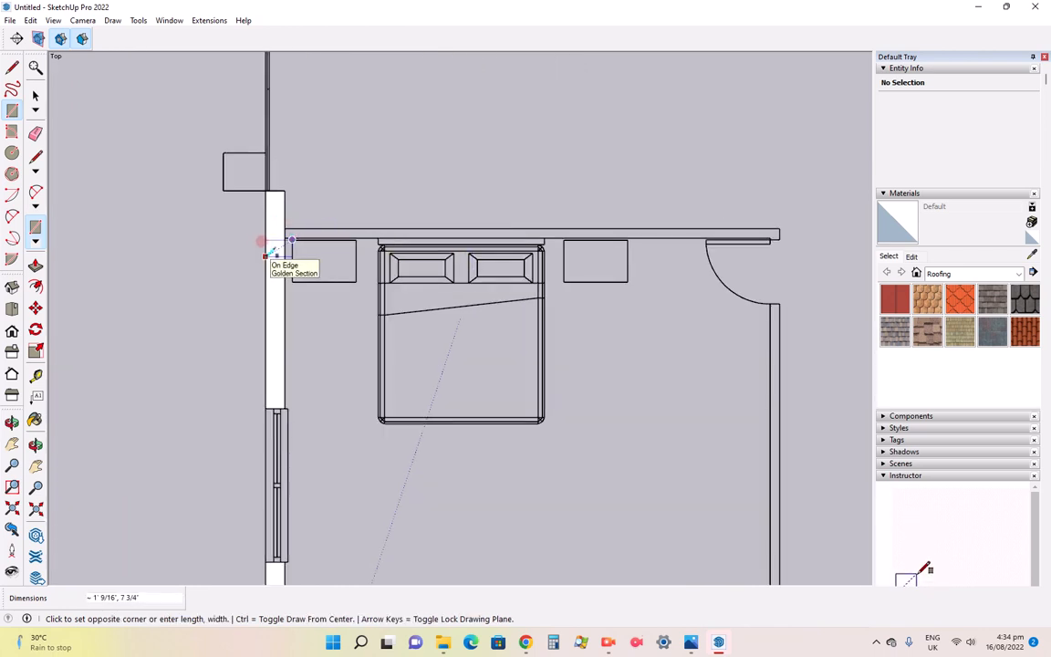
key(Escape)
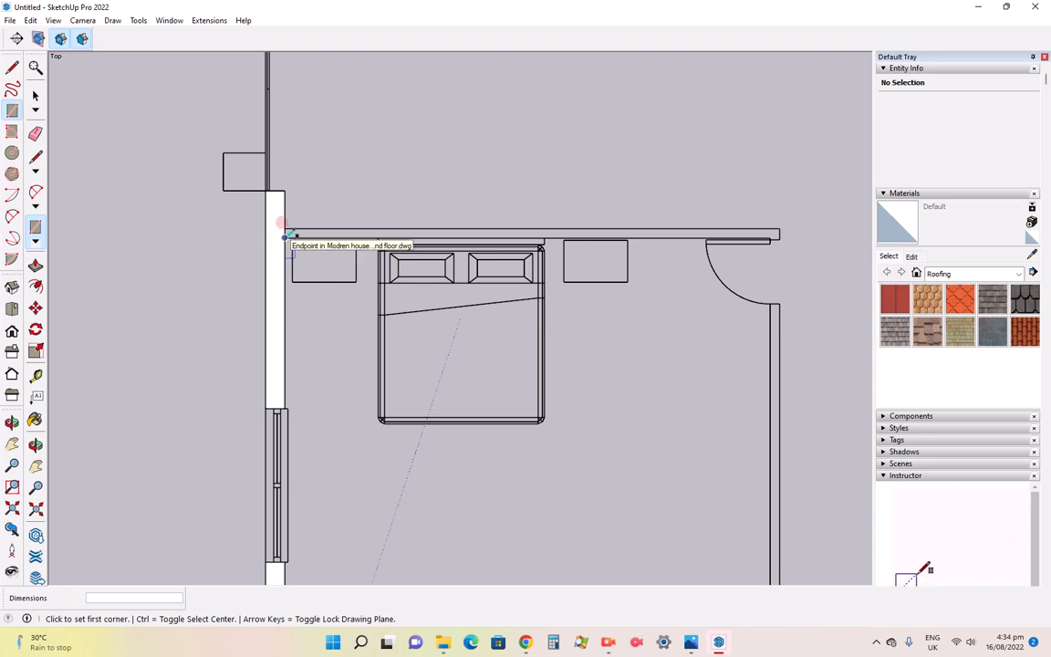
click(285, 236)
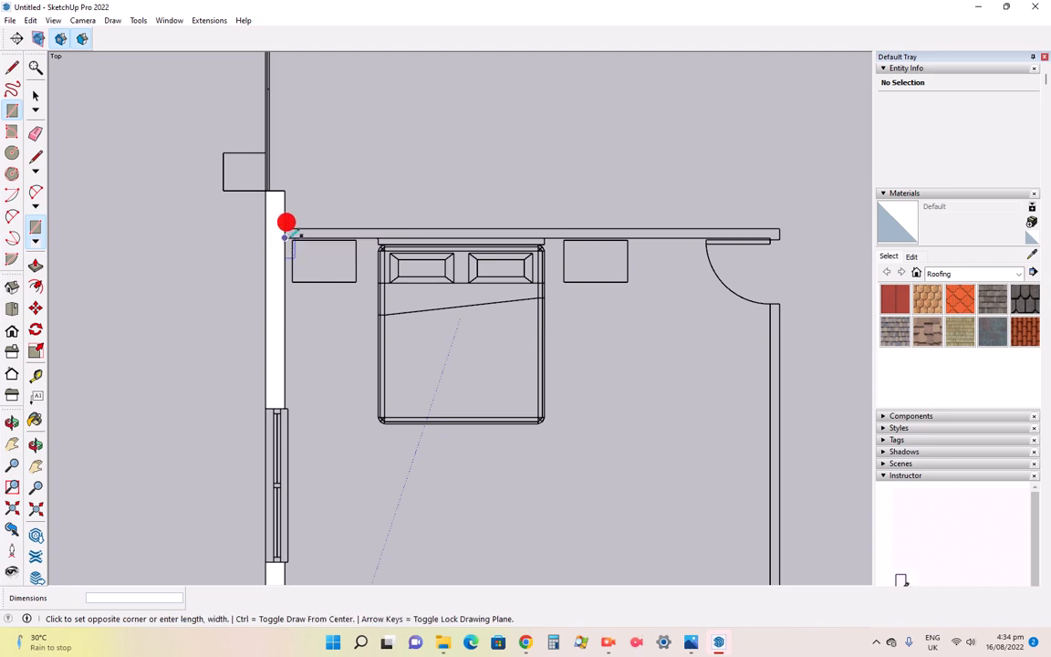
click(780, 228)
Draw a rectangle about 16' 7" long over the bedroom's hallway wall, from the lower wall up to the door opening
scroll(297, 200, down, 2)
scroll(301, 200, down, 2)
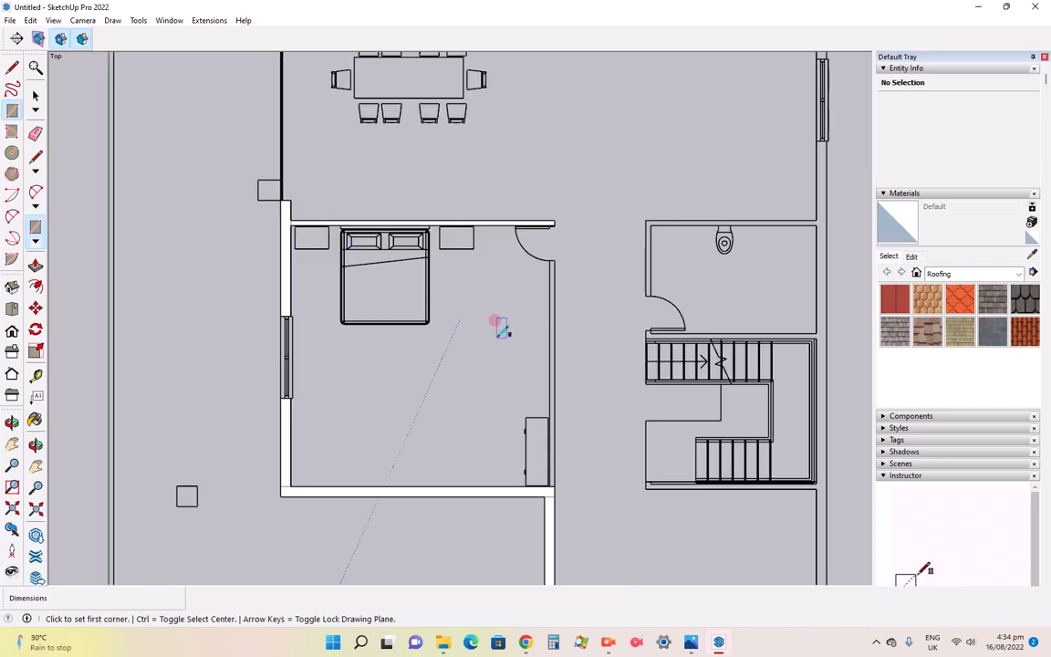
scroll(551, 479, up, 5)
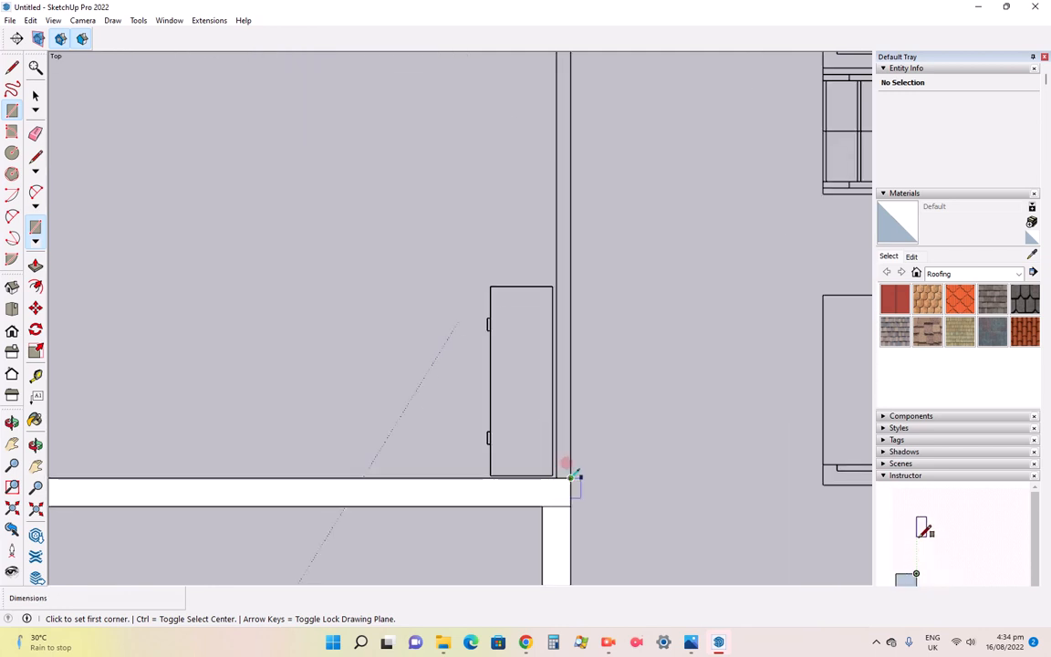
click(570, 474)
scroll(570, 474, down, 3)
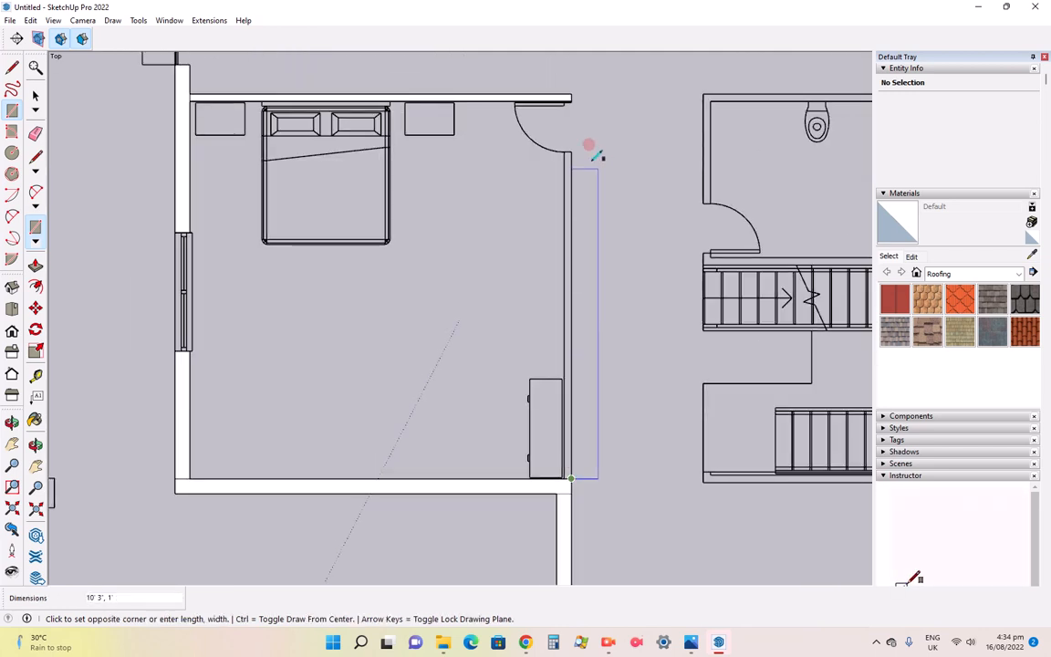
scroll(572, 141, up, 3)
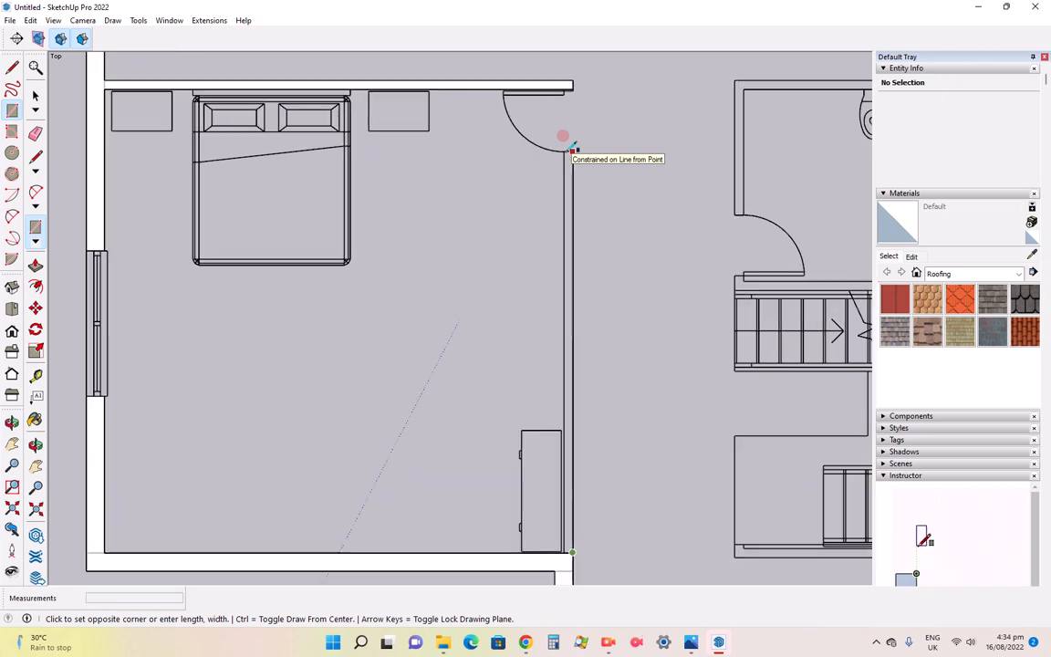
click(564, 148)
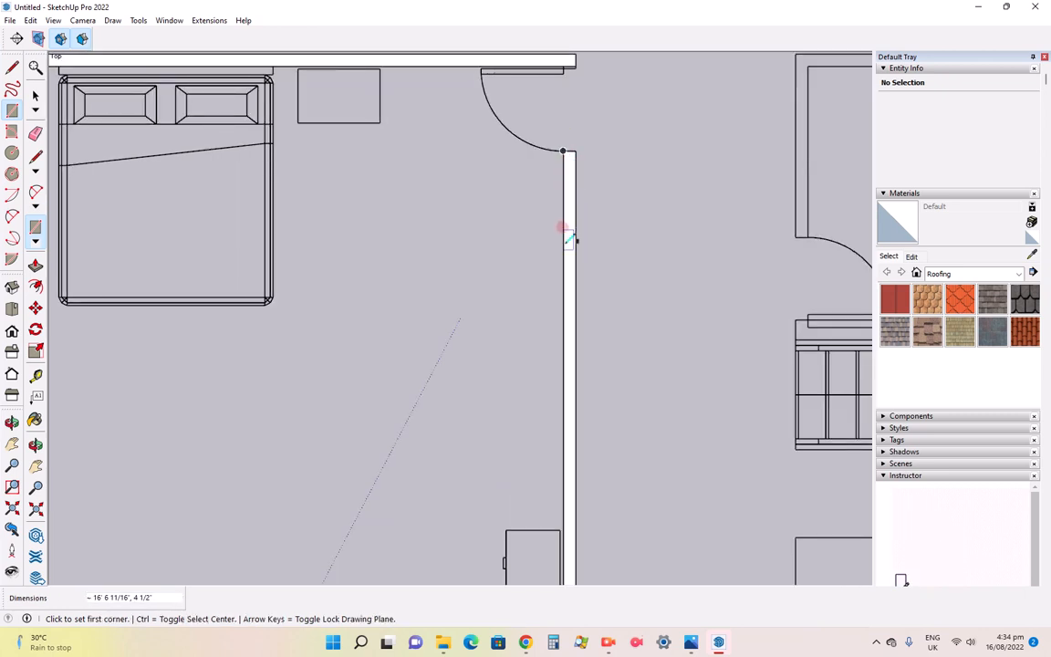
Draw a rectangle about 7' 2 1/2" long over the living room's lower wall, from the window to the outer corner
scroll(567, 238, down, 4)
scroll(507, 274, down, 2)
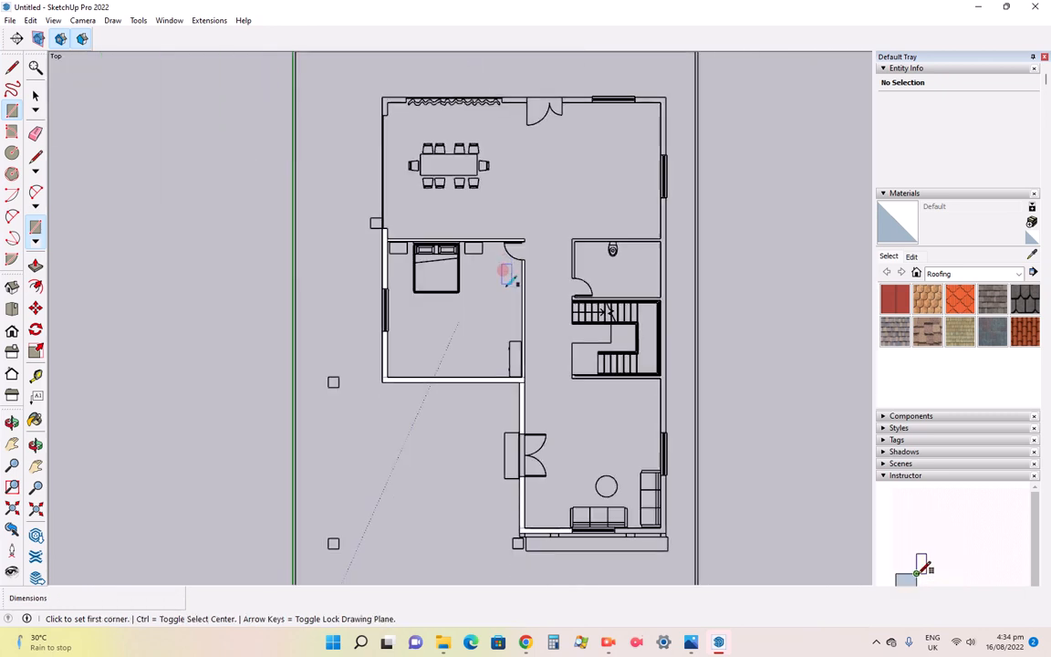
scroll(648, 520, up, 5)
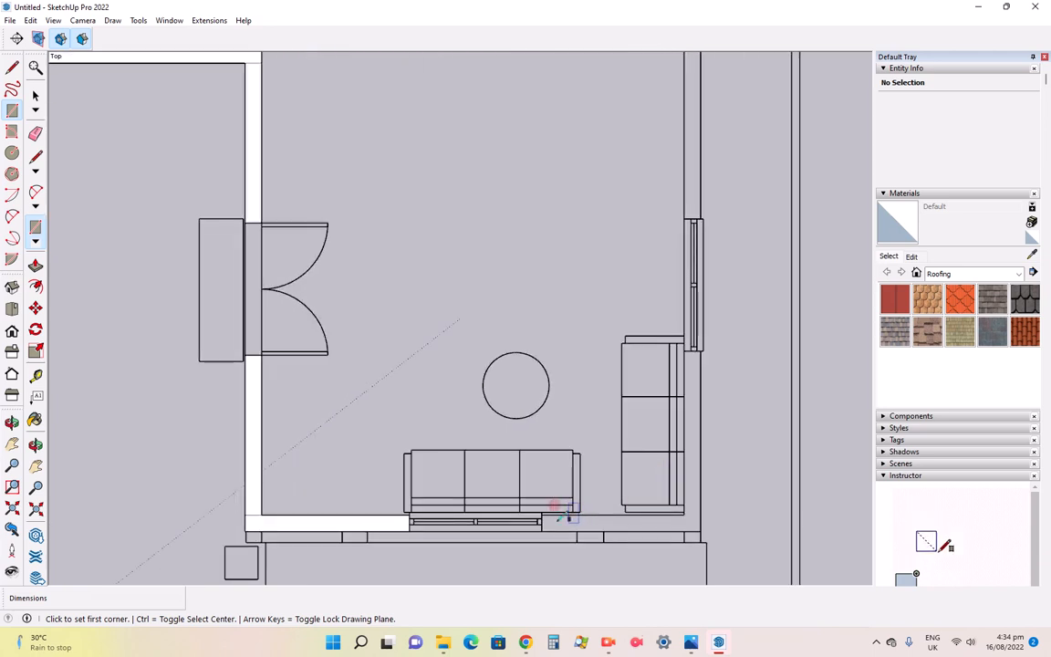
click(542, 526)
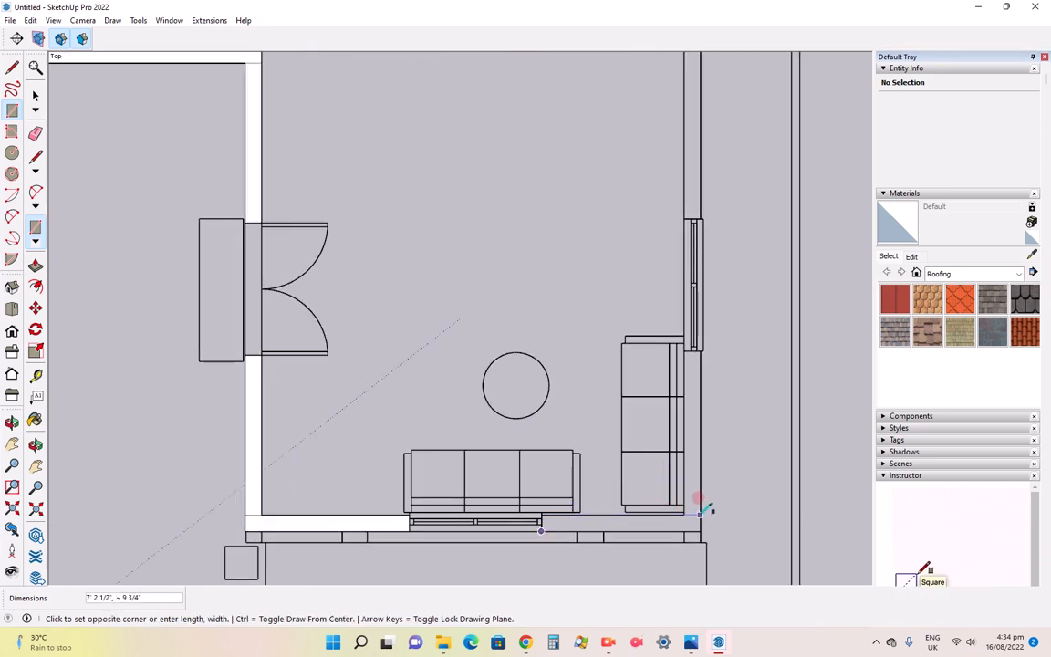
scroll(710, 509, up, 4)
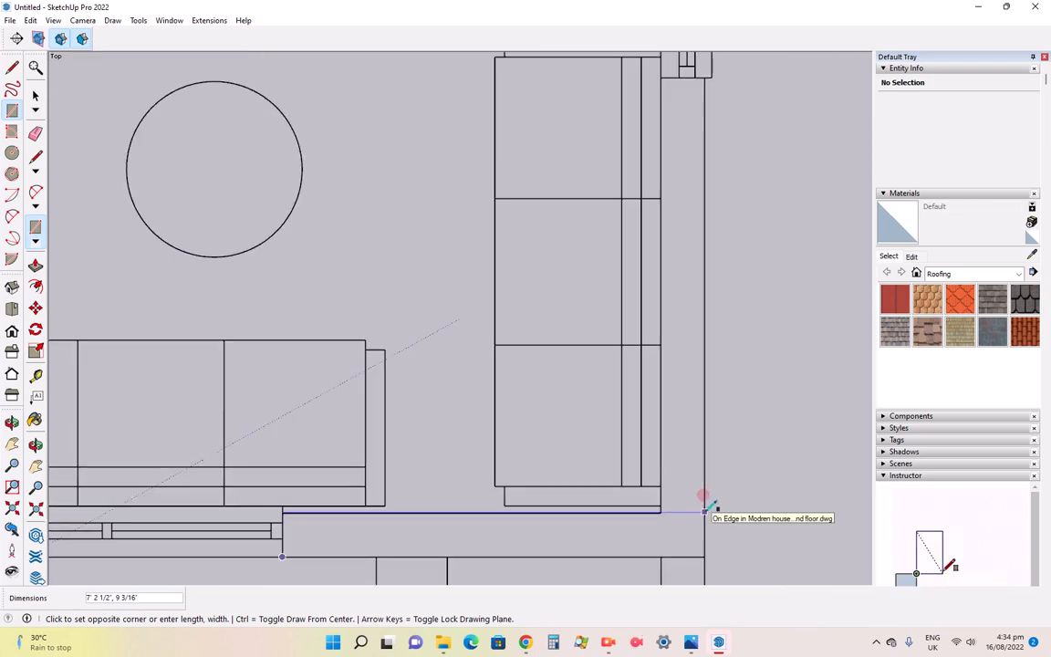
click(705, 510)
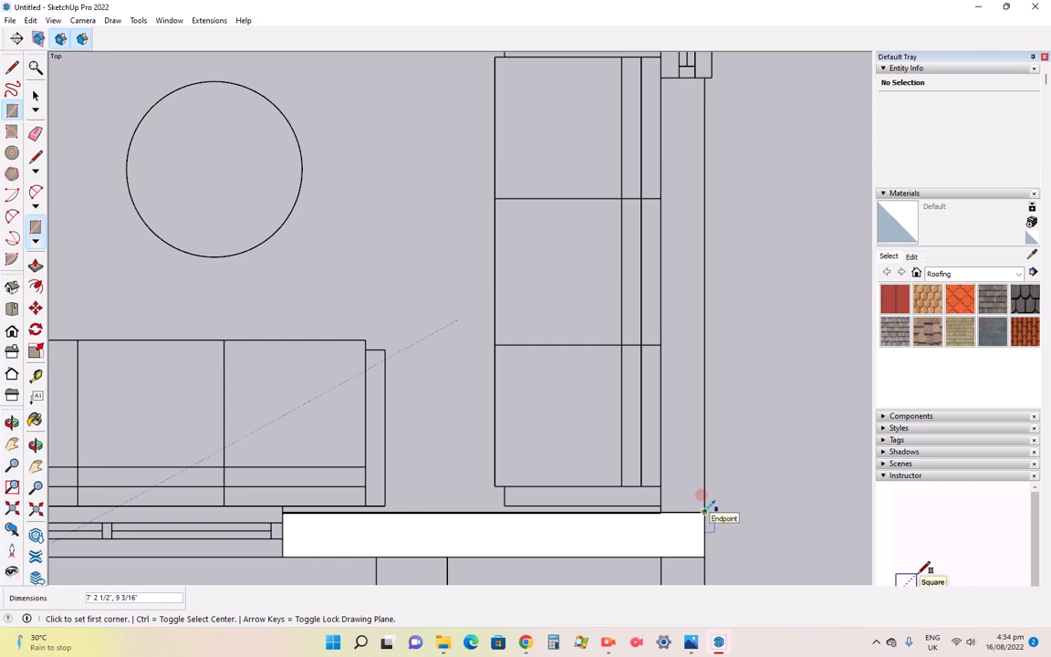
Draw a rectangle about 7' 5" long over the living room's outer wall behind the sofa, from the corner to the window
click(705, 510)
scroll(709, 507, down, 3)
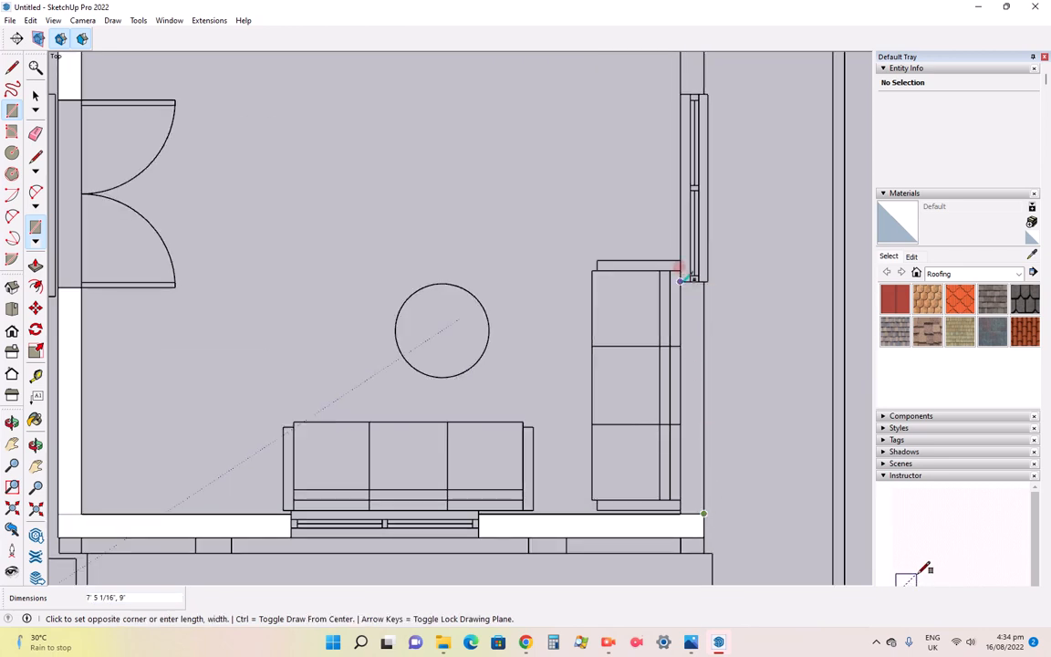
click(681, 279)
Draw a rectangle about 9" by 33' 1 1/2" over the outer wall between the living room window and the dining area window
scroll(763, 270, down, 3)
scroll(688, 203, up, 3)
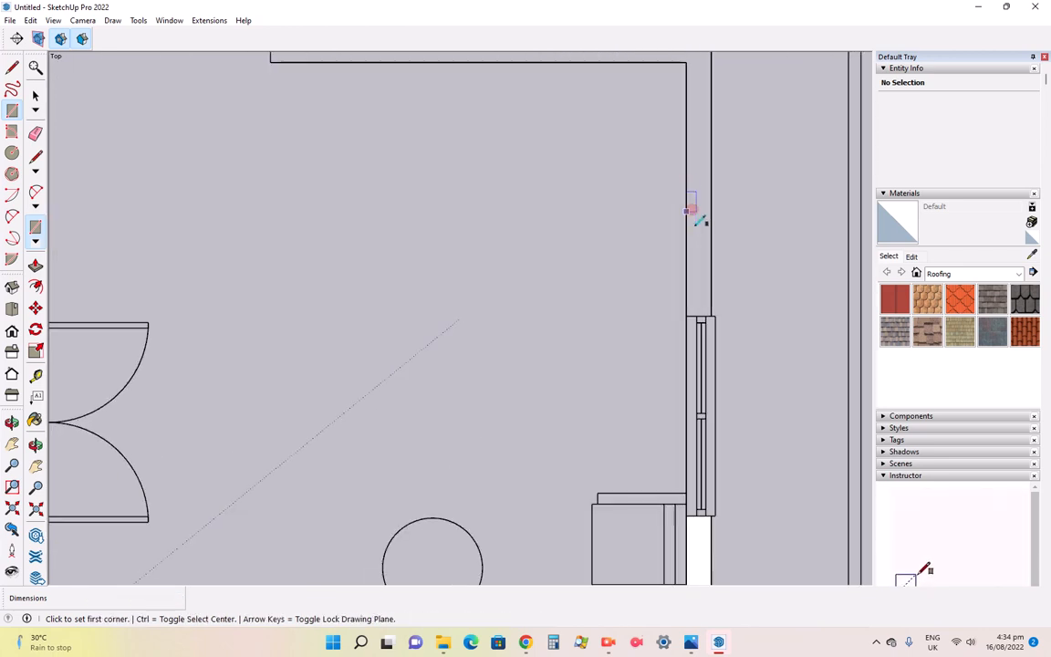
scroll(702, 365, down, 4)
scroll(708, 228, up, 3)
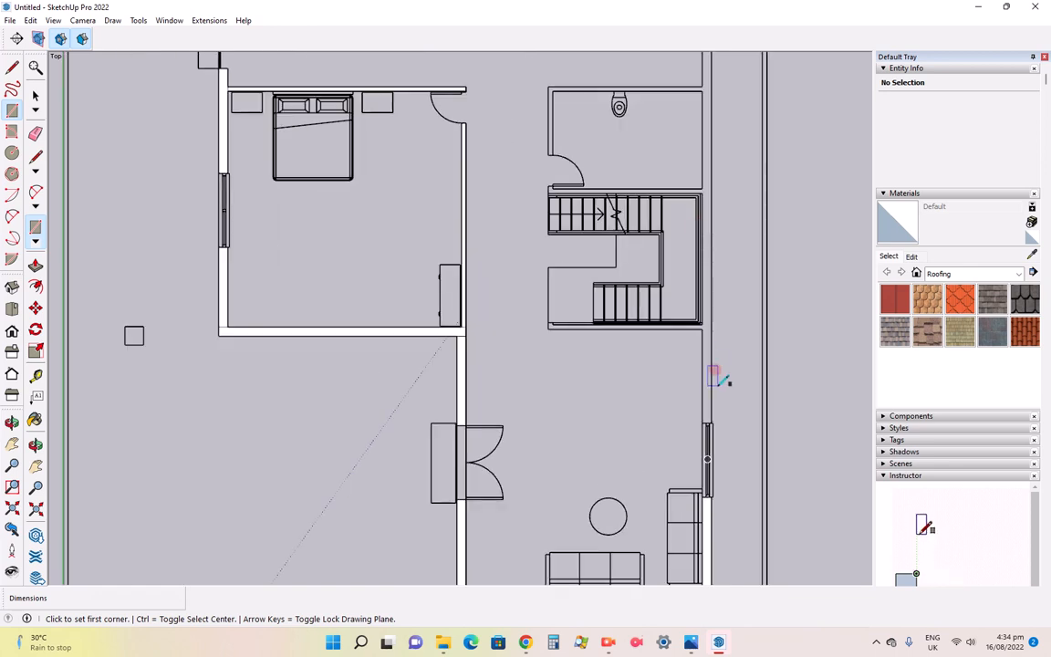
scroll(713, 413, up, 3)
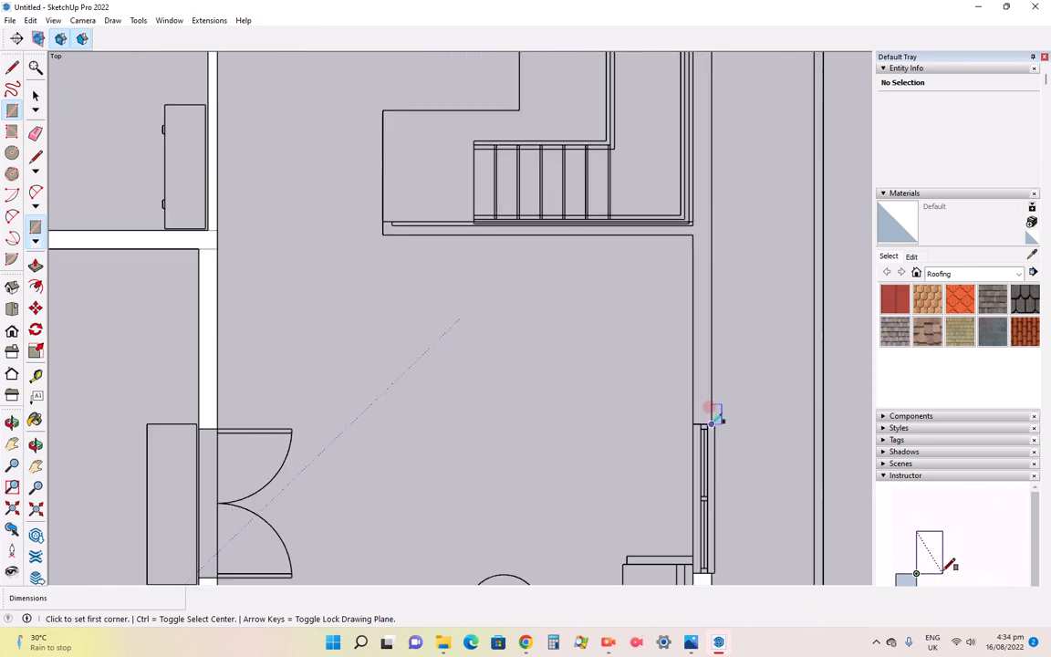
click(691, 361)
scroll(670, 419, down, 3)
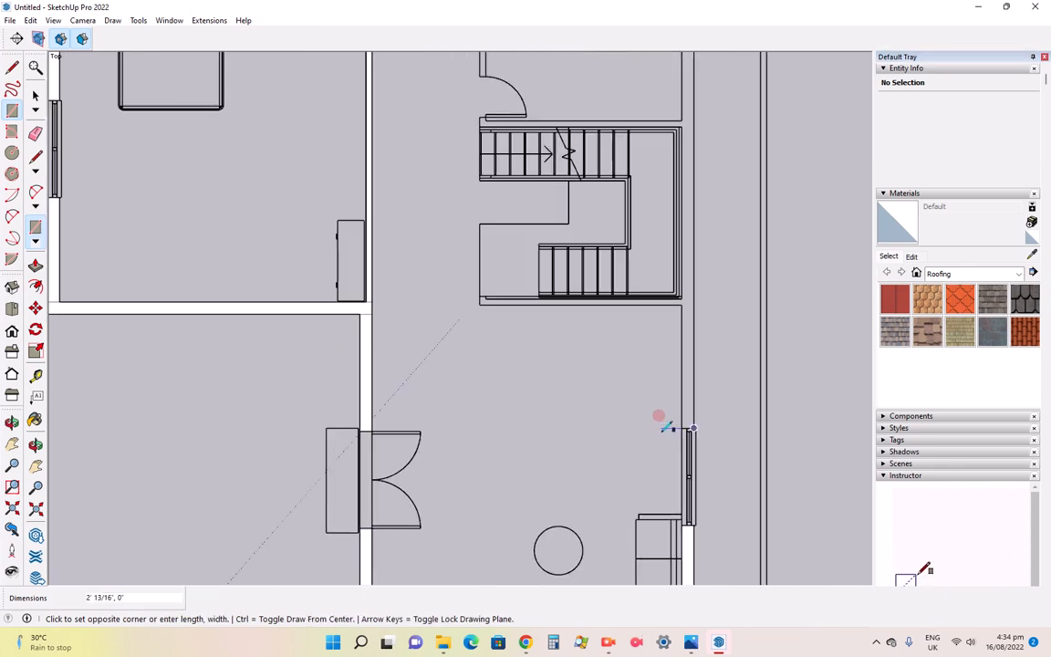
scroll(659, 425, down, 4)
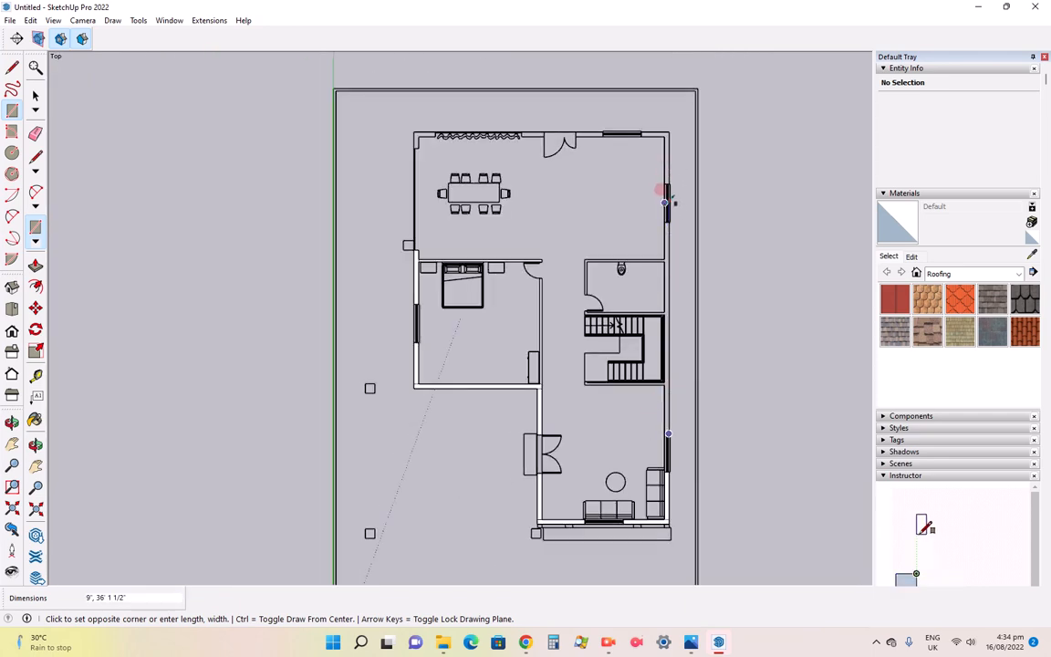
scroll(668, 202, up, 4)
scroll(669, 199, up, 2)
click(668, 259)
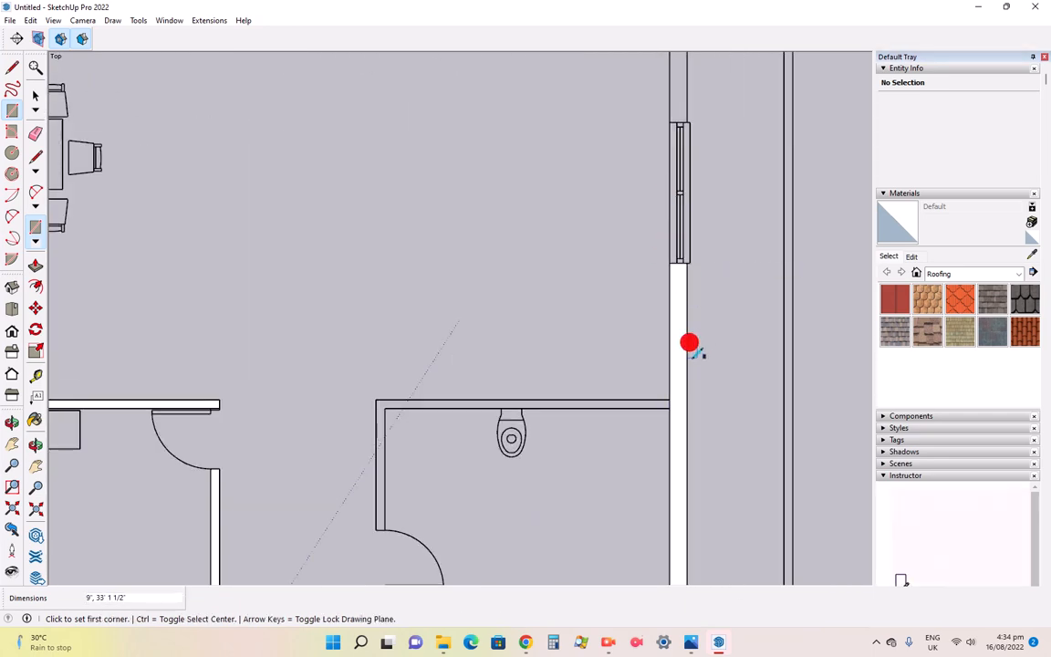
Trace the toilet's upper wall, about 12' 6" long, and its hallway wall down to the door with rectangles
click(669, 399)
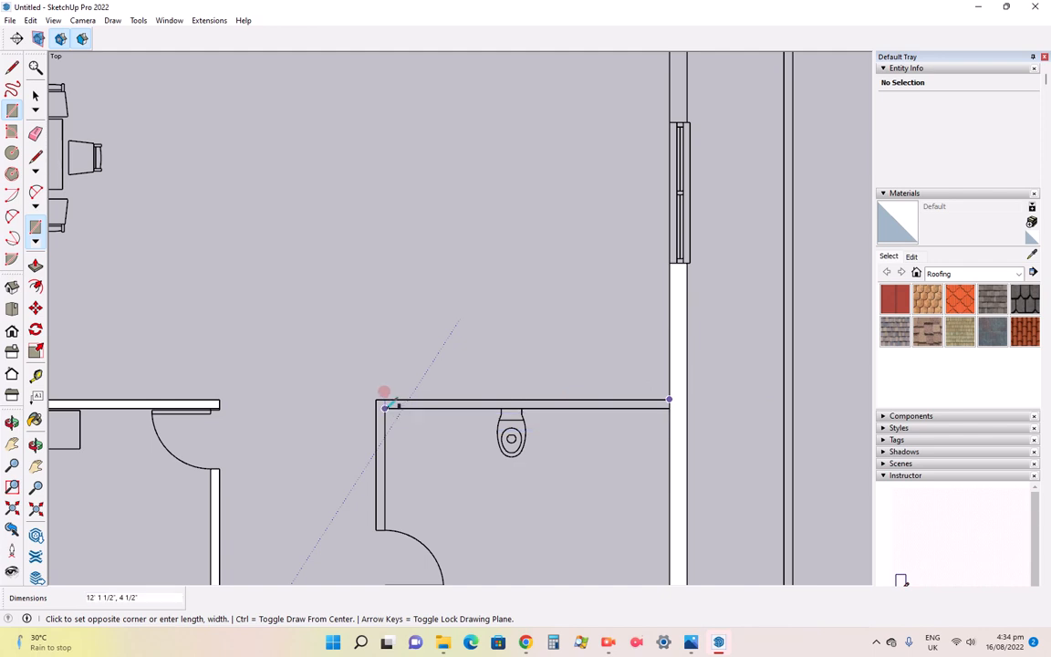
click(376, 407)
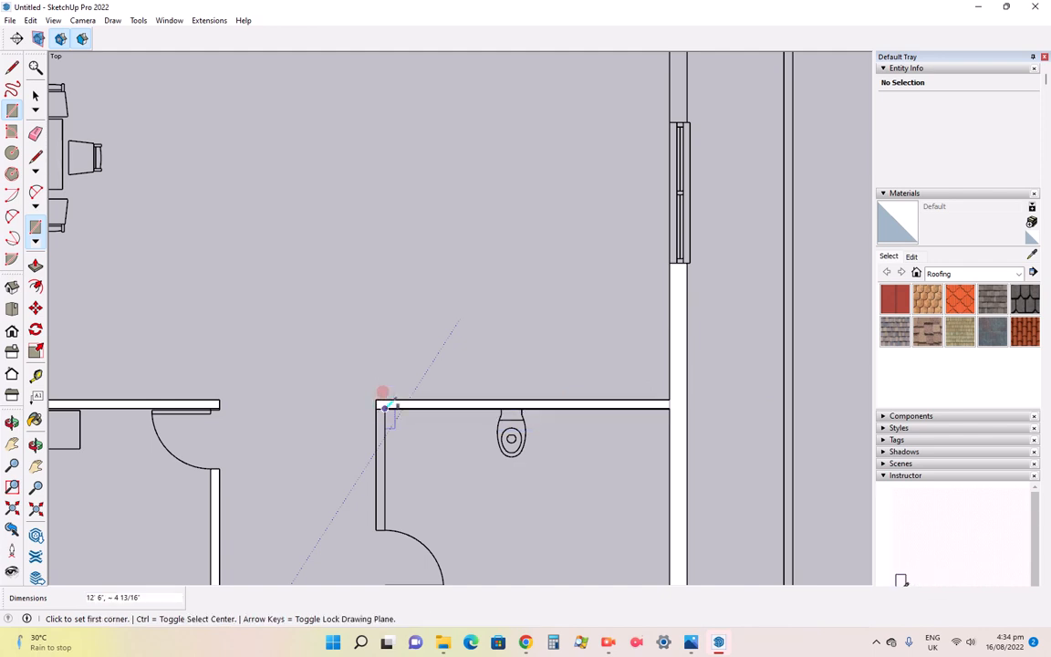
click(385, 408)
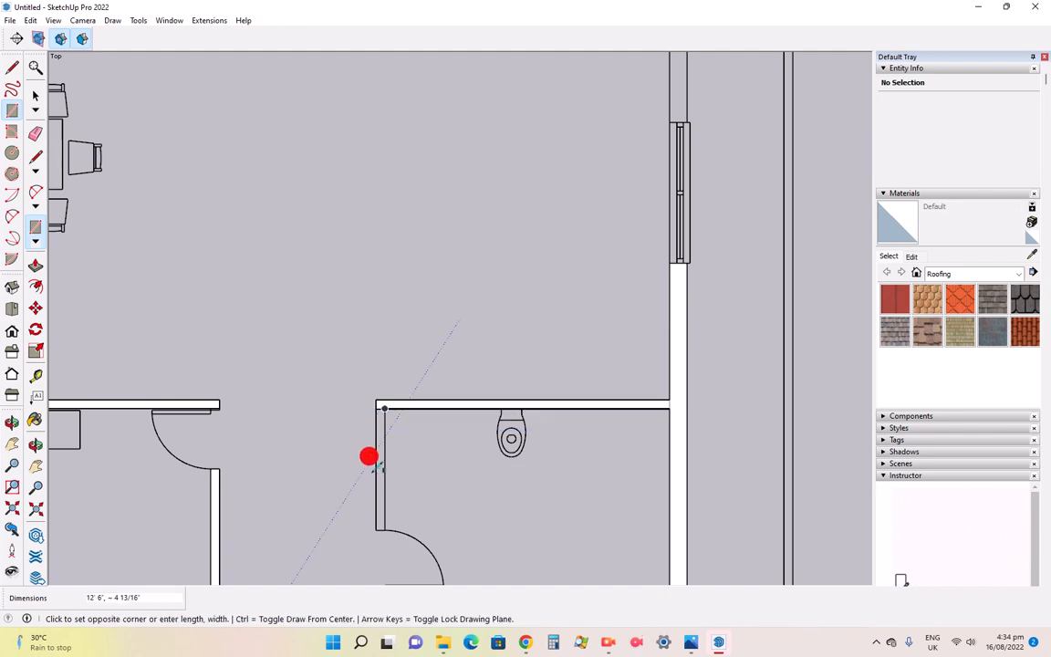
click(376, 527)
Draw a rectangle over the wall between the toilet and the staircase, from the outer wall to the hallway end
scroll(434, 292, down, 6)
scroll(465, 424, up, 5)
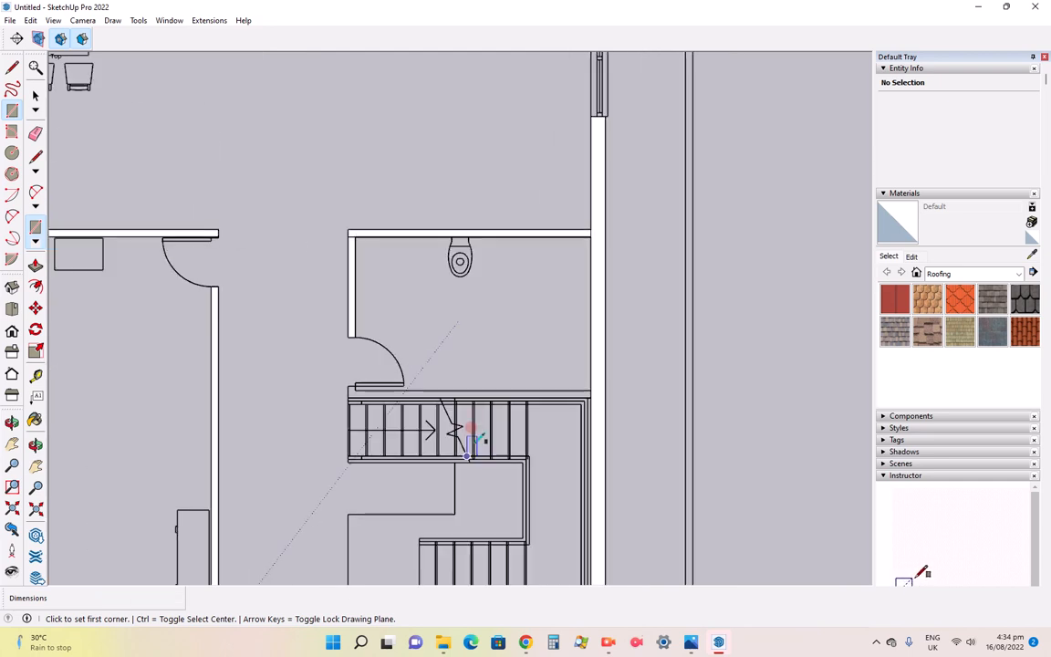
scroll(388, 383, up, 3)
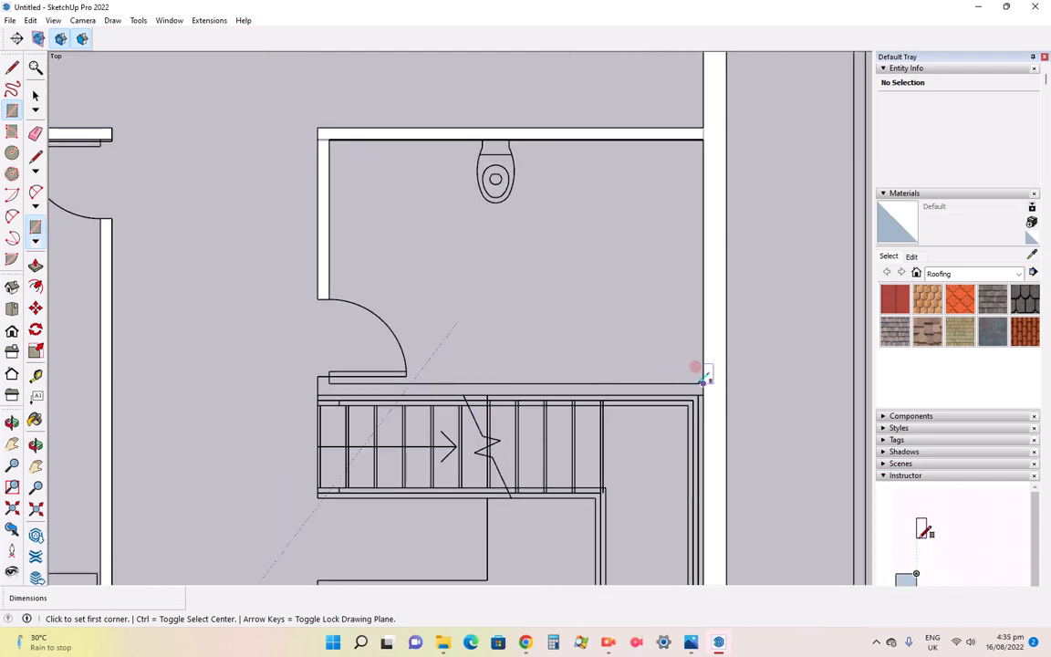
click(702, 382)
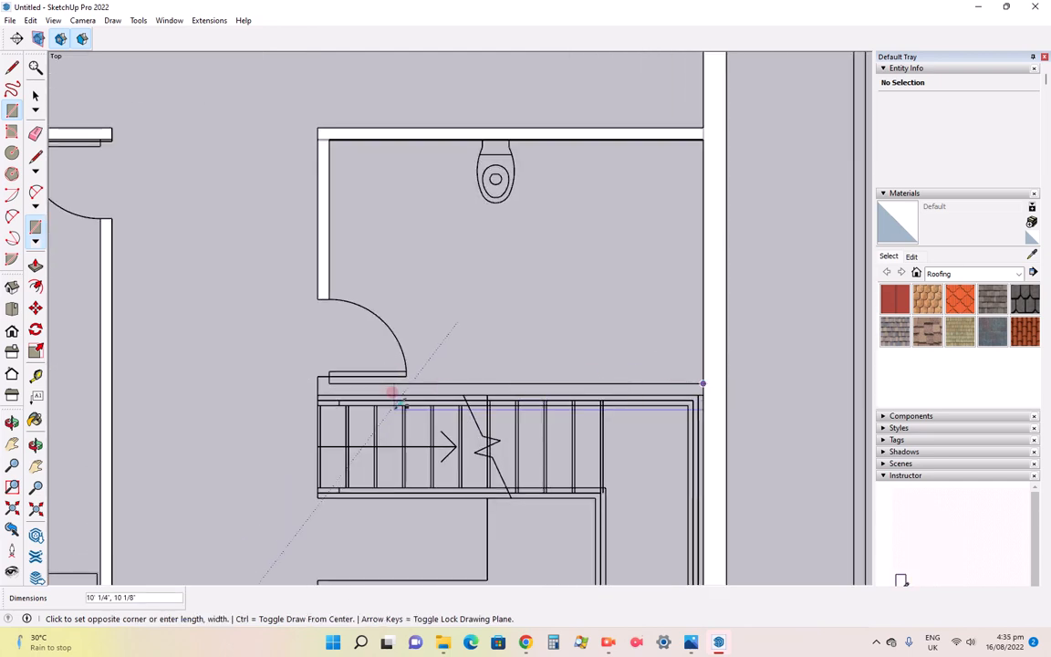
click(318, 394)
Draw a rectangle over the wall between the staircase and the living room, from the outer wall to its free end
scroll(629, 293, down, 5)
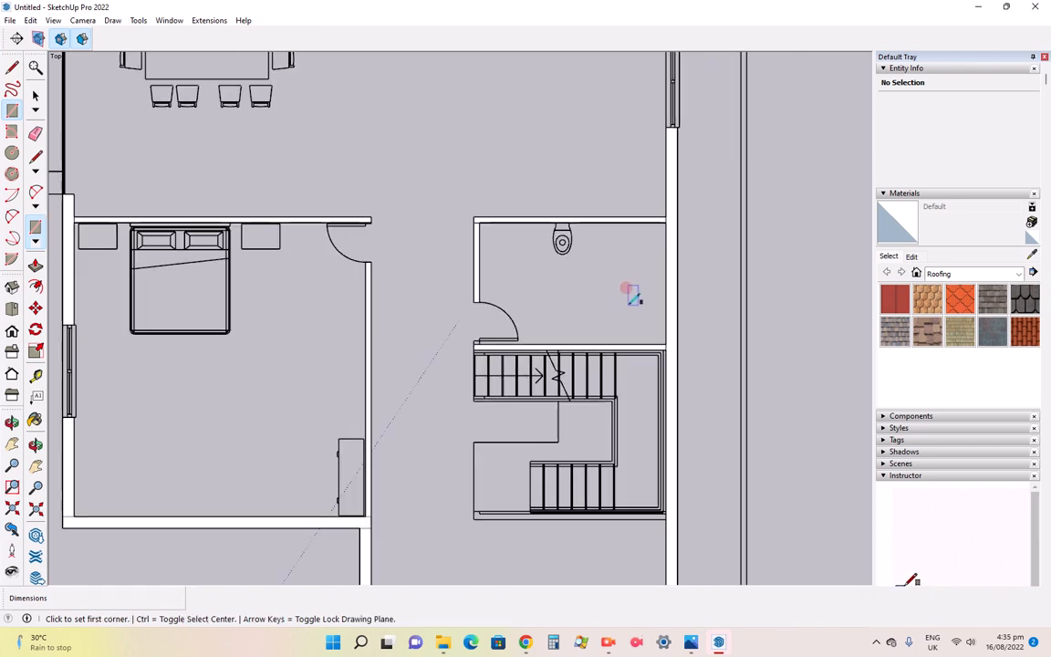
scroll(628, 488, up, 3)
scroll(470, 448, up, 8)
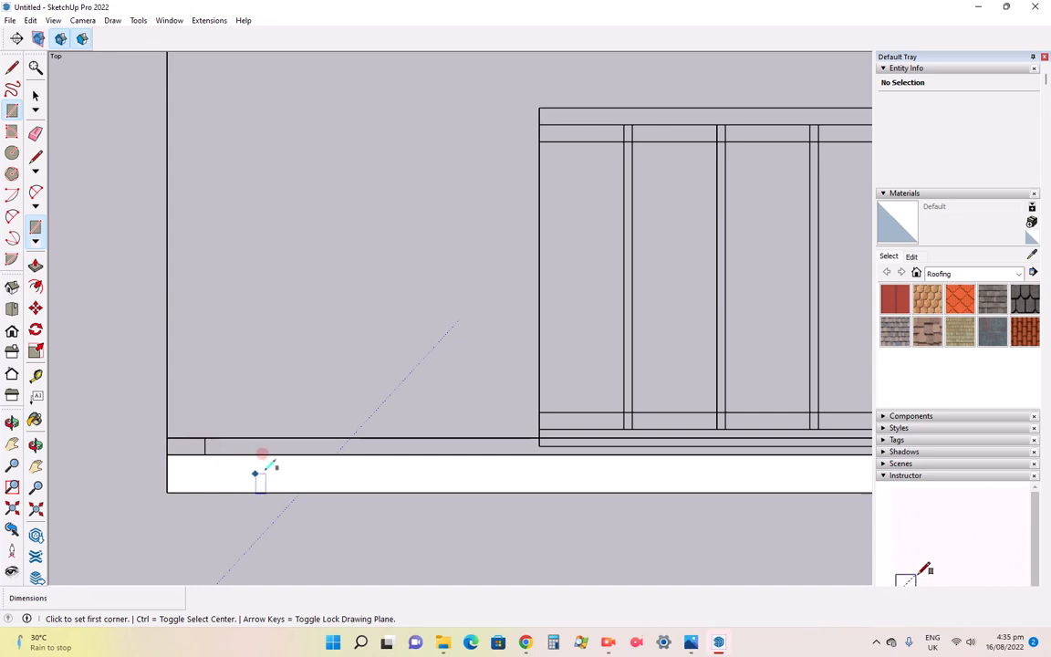
scroll(328, 491, down, 5)
scroll(328, 491, down, 3)
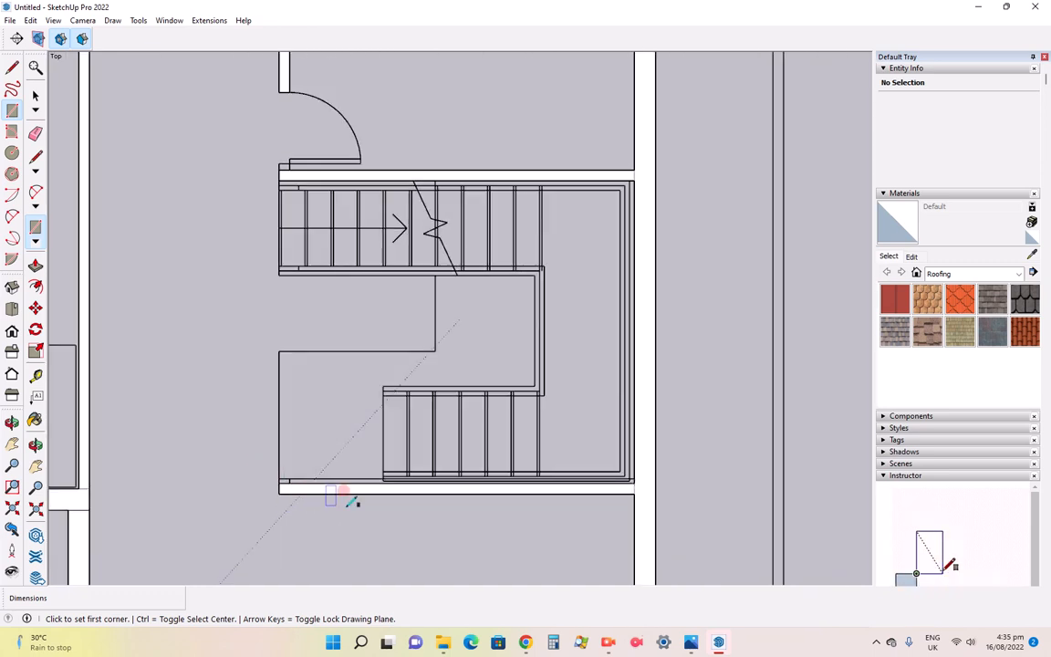
scroll(512, 431, down, 5)
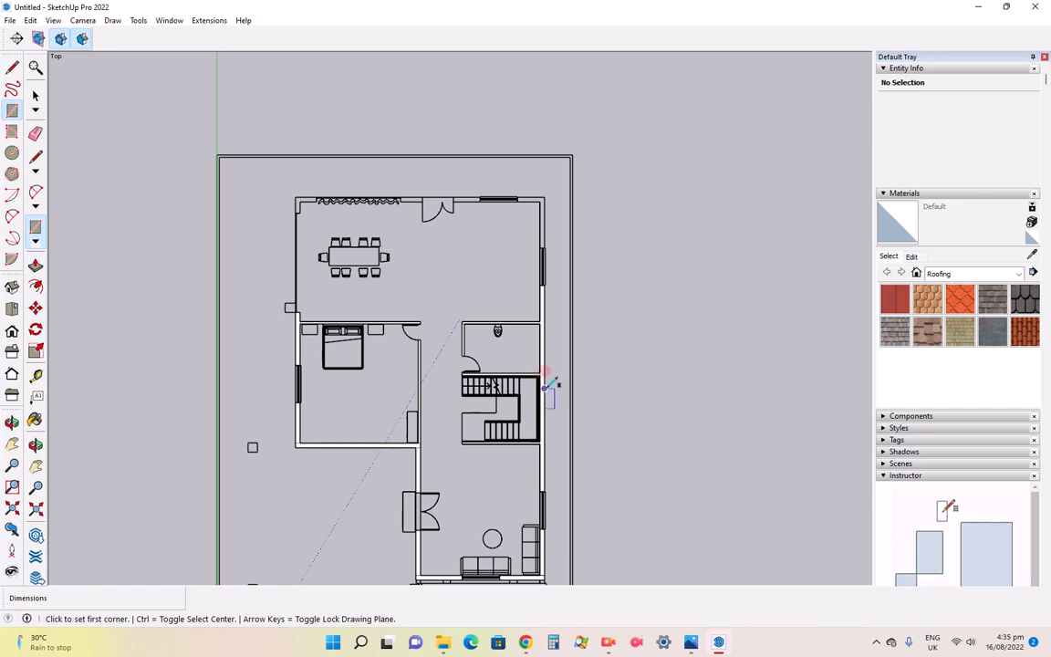
scroll(502, 453, down, 1)
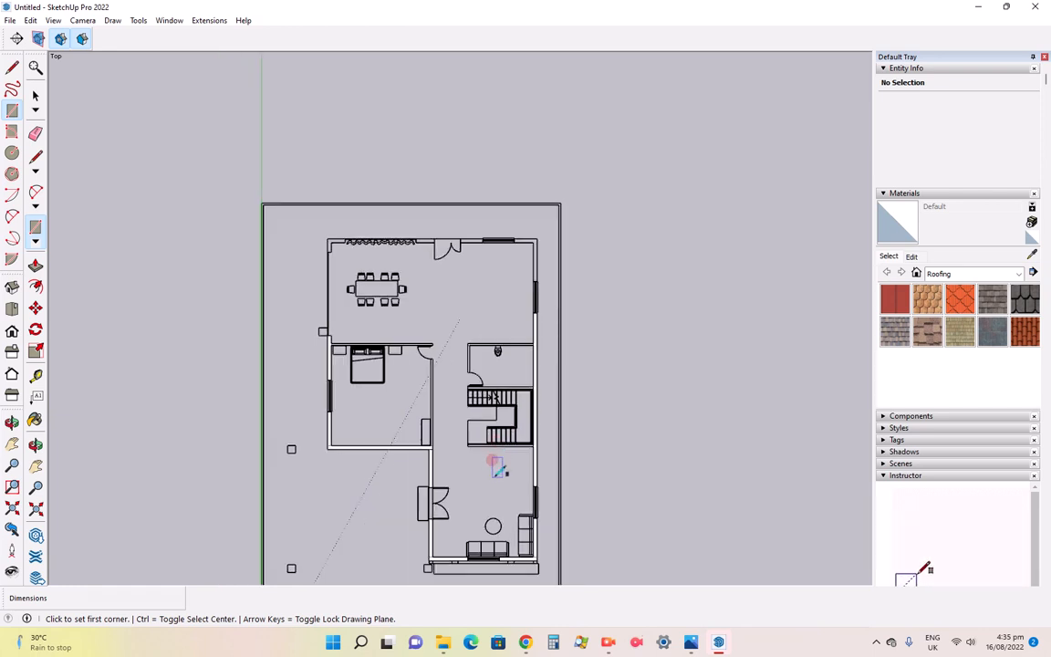
scroll(511, 483, down, 1)
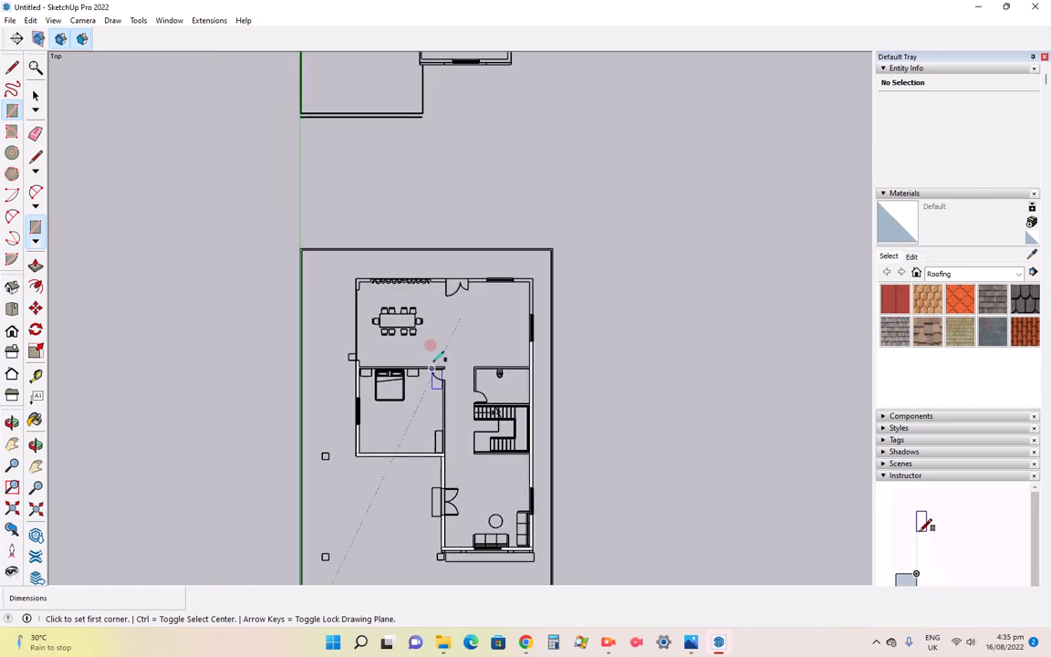
scroll(536, 251, up, 2)
scroll(537, 239, up, 3)
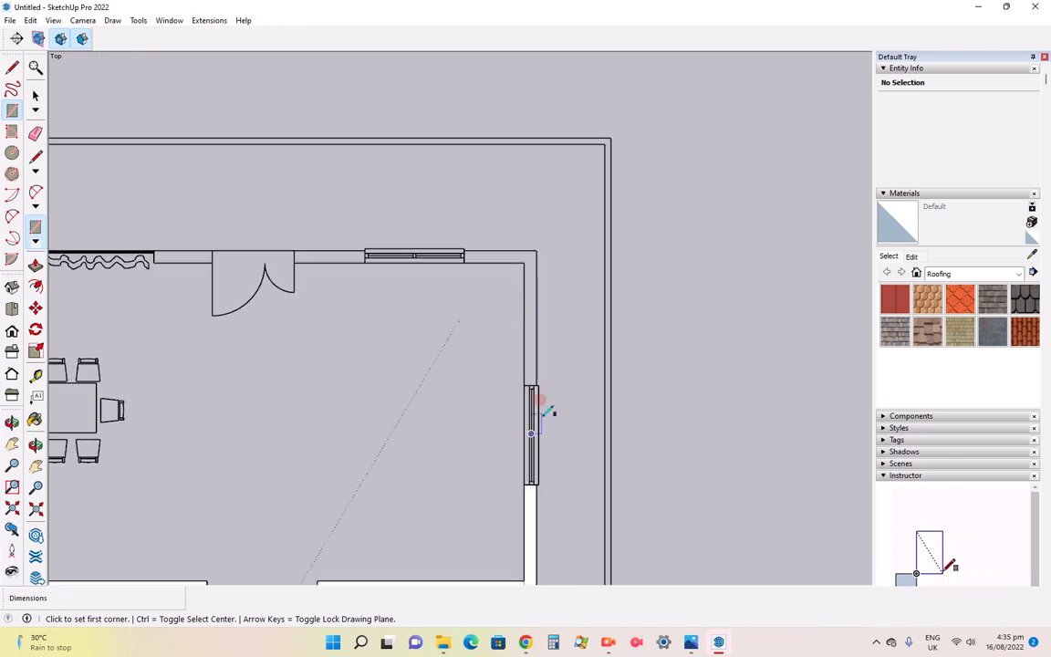
drag(538, 385, 493, 183)
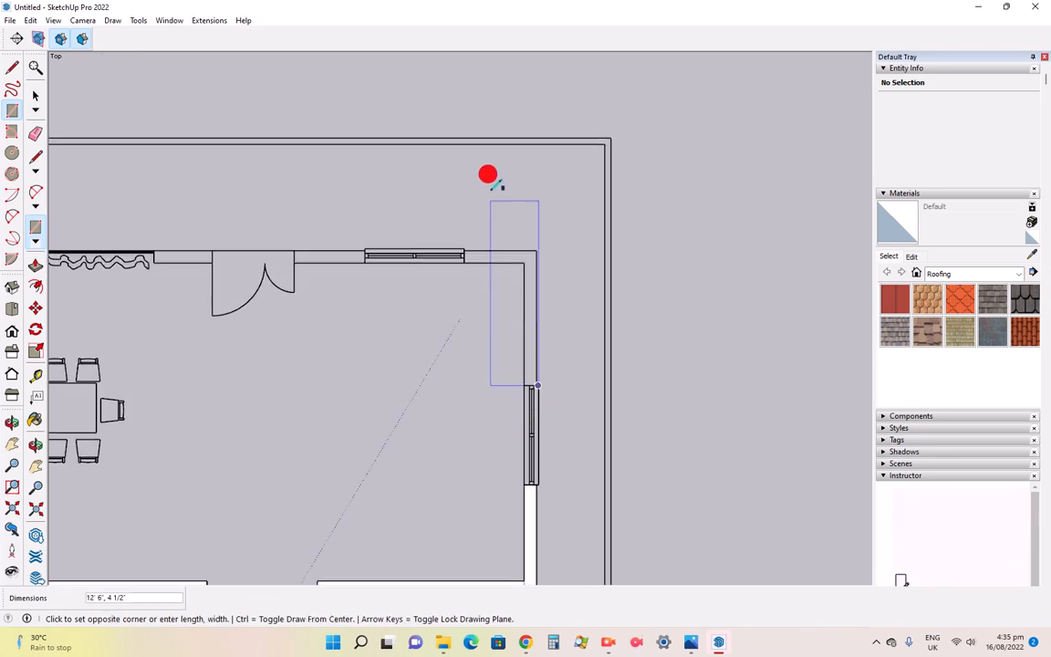
click(527, 247)
scroll(527, 270, up, 5)
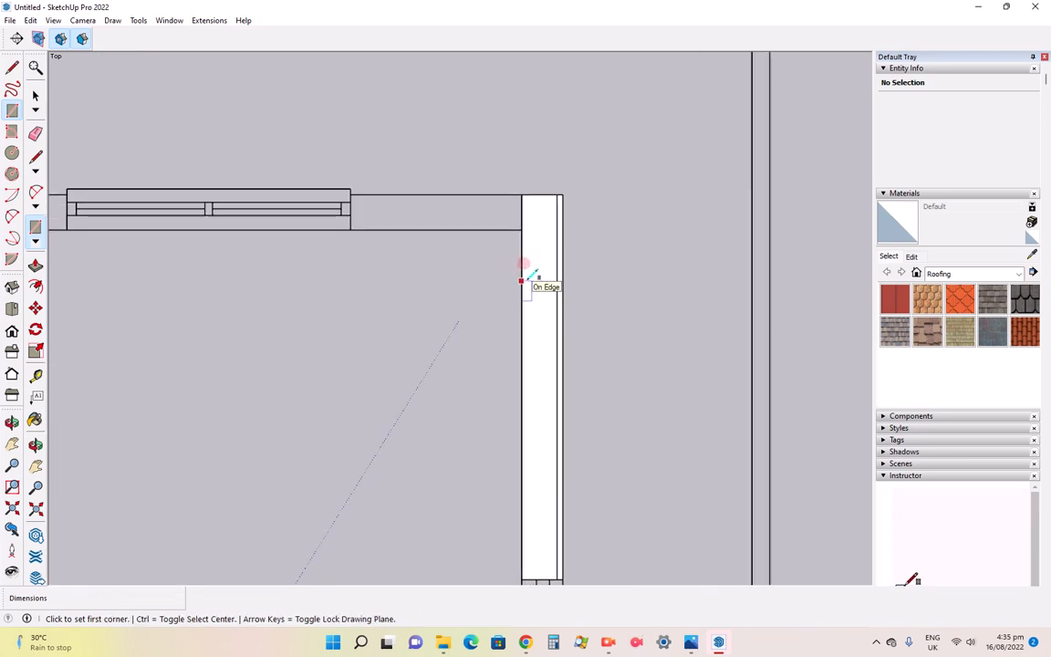
key(ctrl+z)
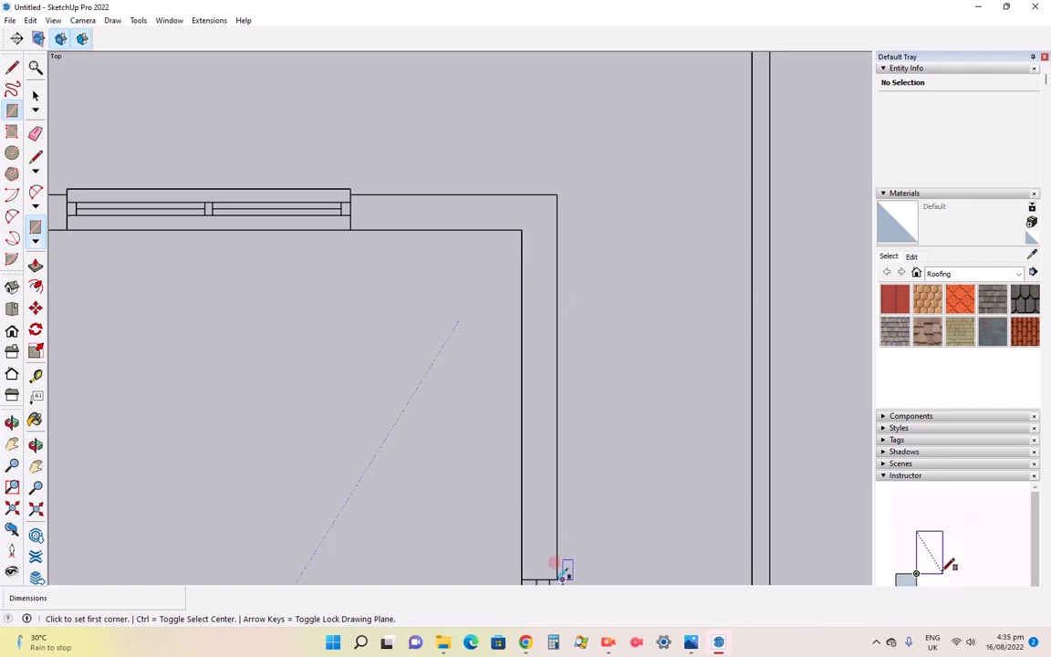
Draw a rectangle about 9" by 8' 1 3/4" over the dining area's outer wall, from the window to the upper outer corner
click(521, 580)
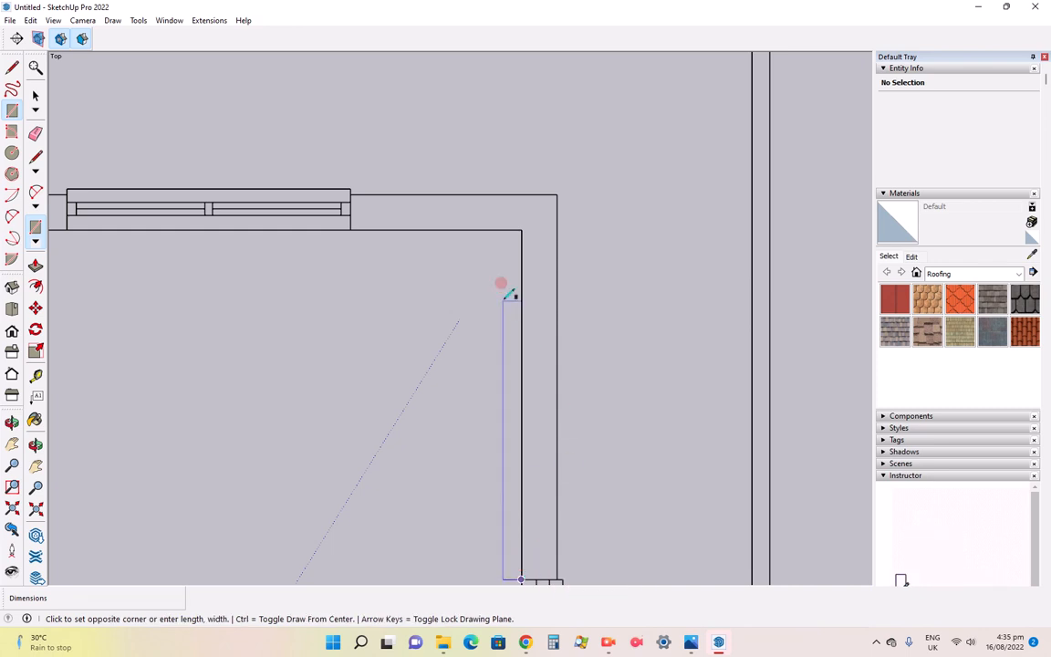
click(556, 192)
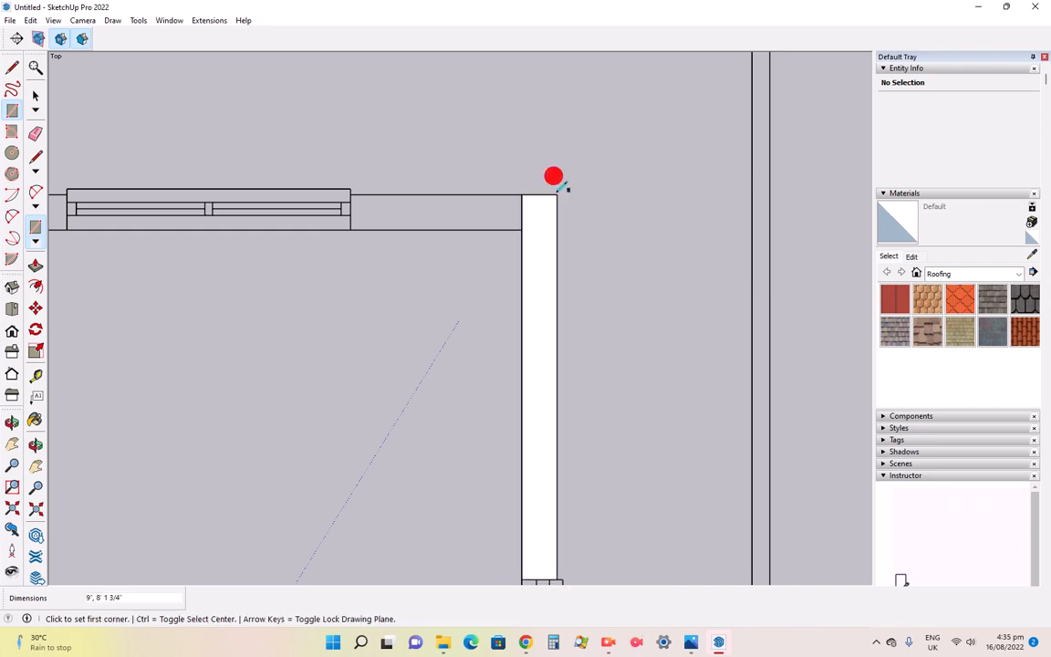
Trace the dining area's upper wall with rectangles from the outer corner to the window, and about 4' 3 1/4" by 9" from the window to the double door
click(522, 193)
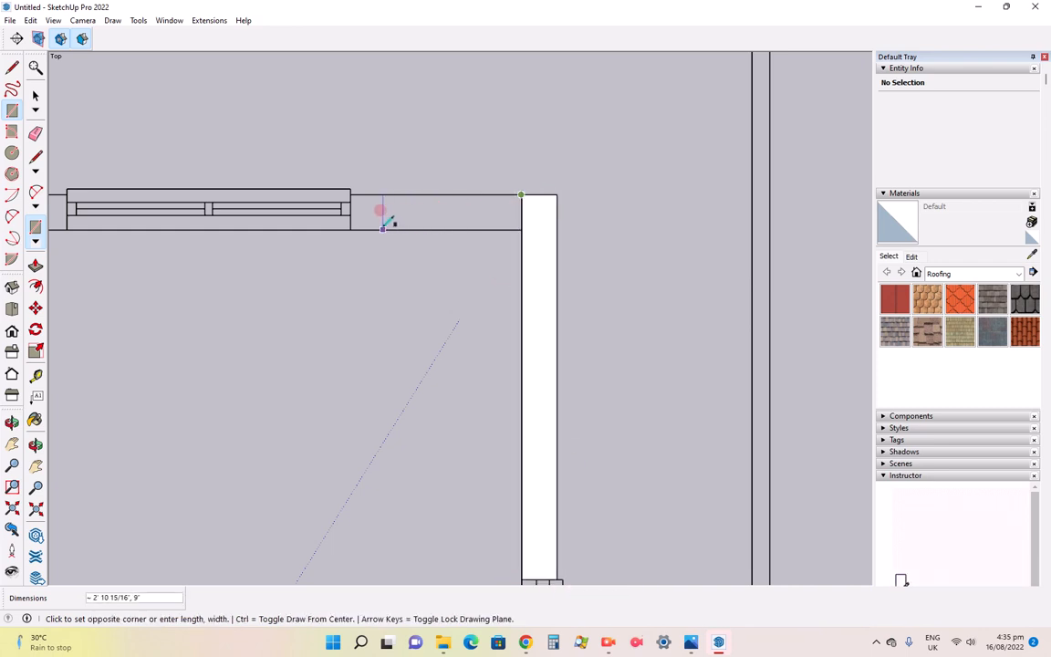
click(350, 228)
scroll(591, 324, down, 5)
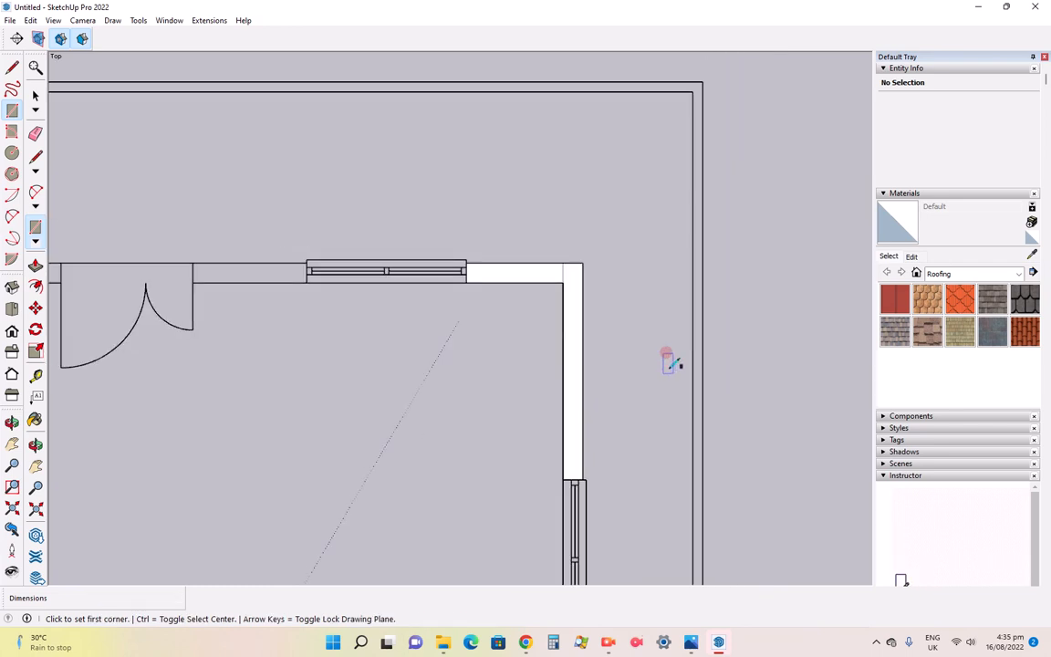
scroll(450, 326, up, 4)
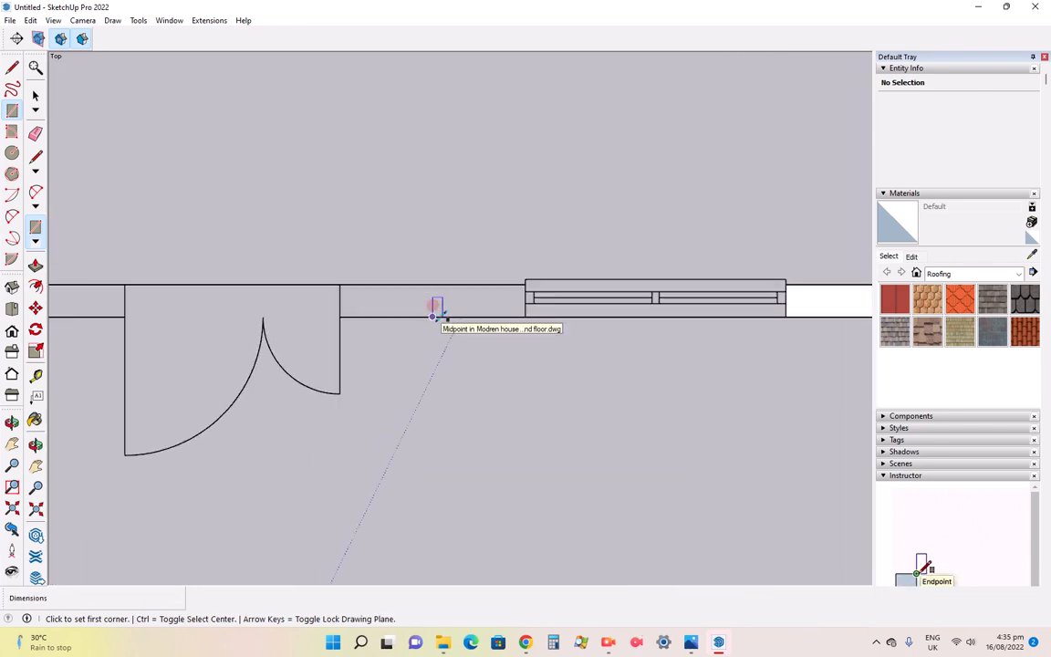
click(525, 284)
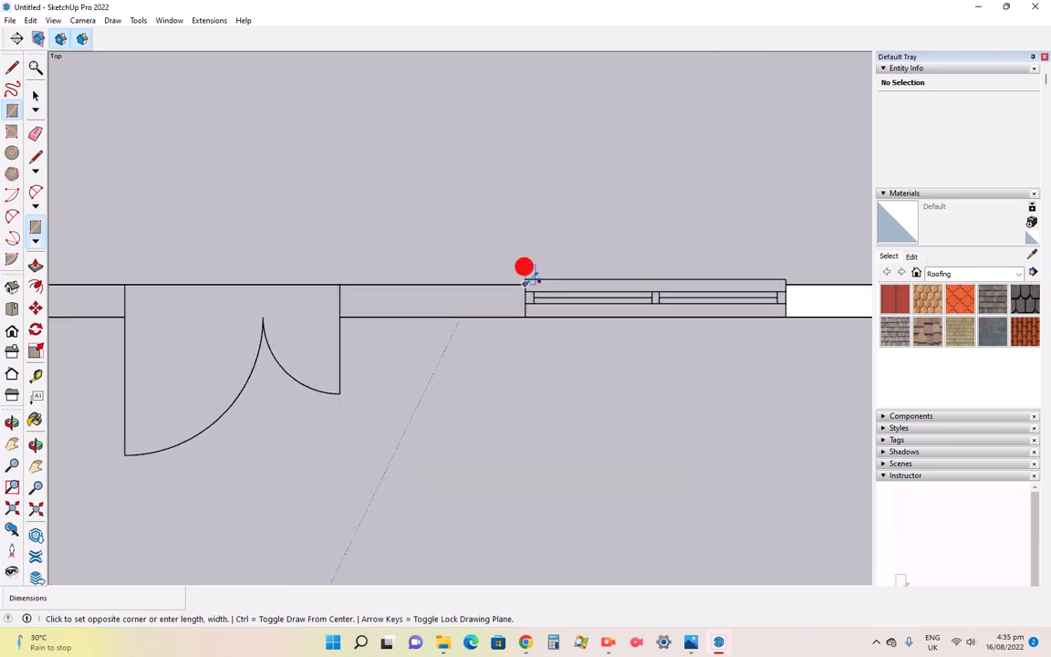
click(340, 315)
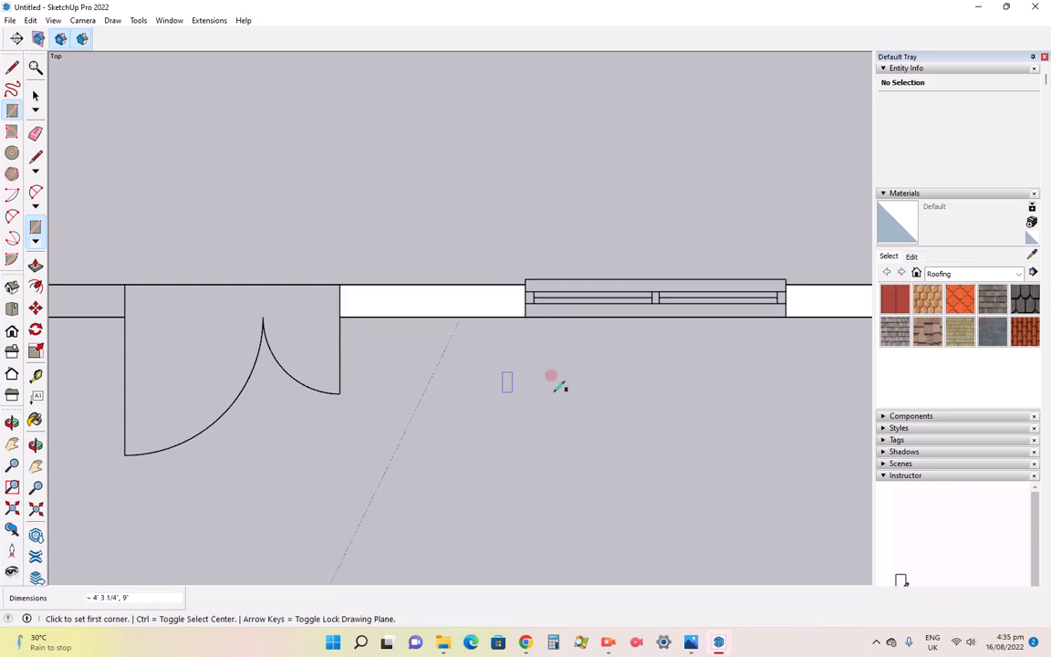
Draw a rectangle over the dining area's upper wall between the double door and the curtained window
scroll(583, 374, down, 5)
scroll(442, 348, up, 3)
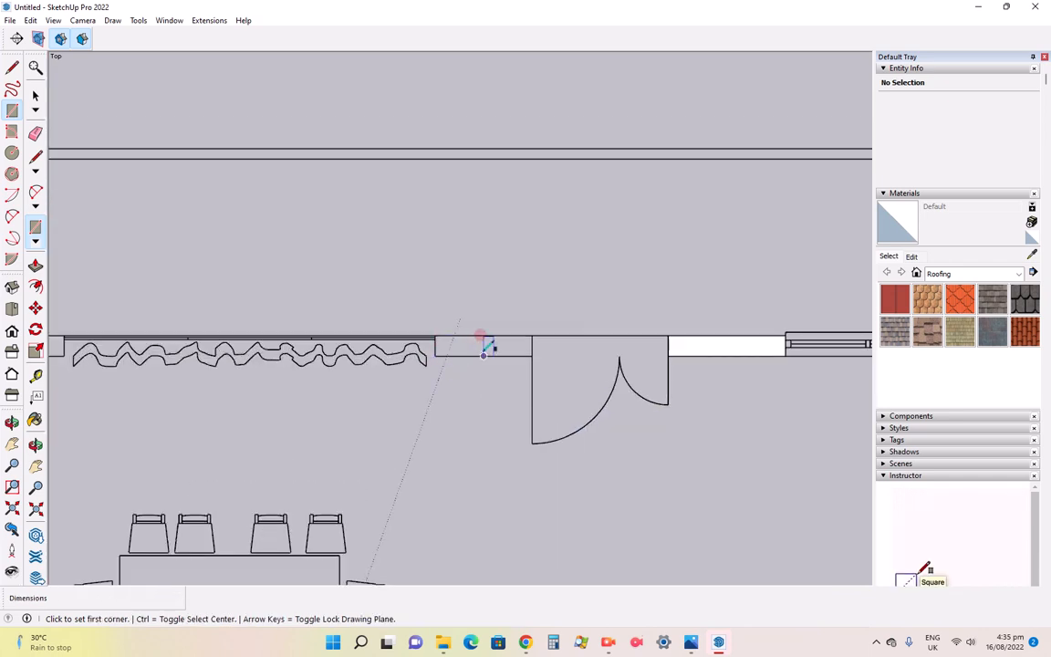
click(587, 317)
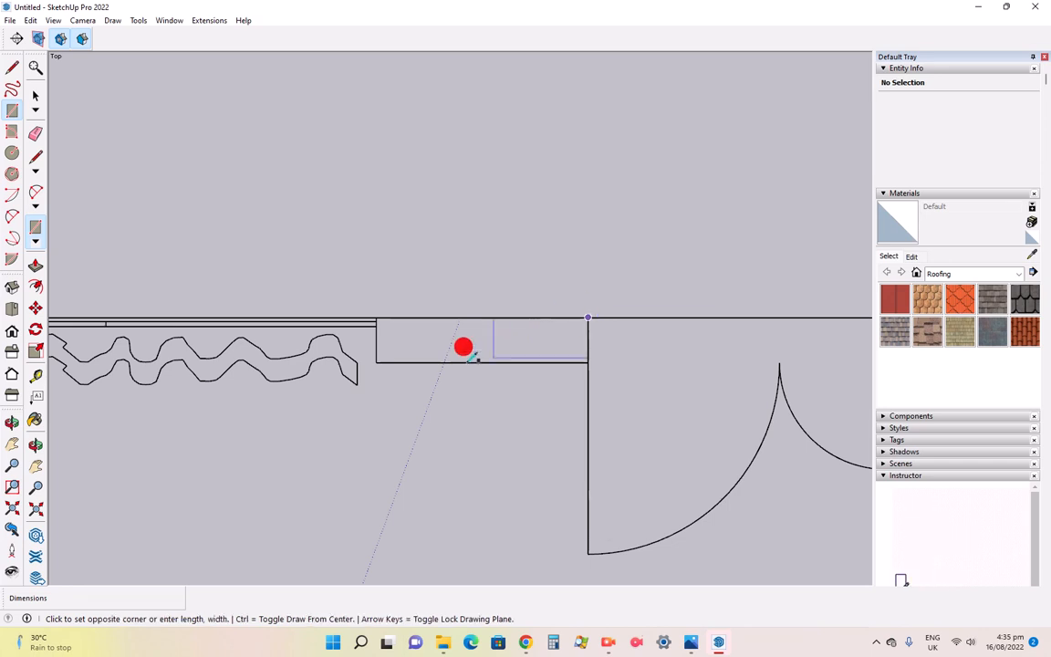
click(377, 361)
scroll(633, 331, down, 5)
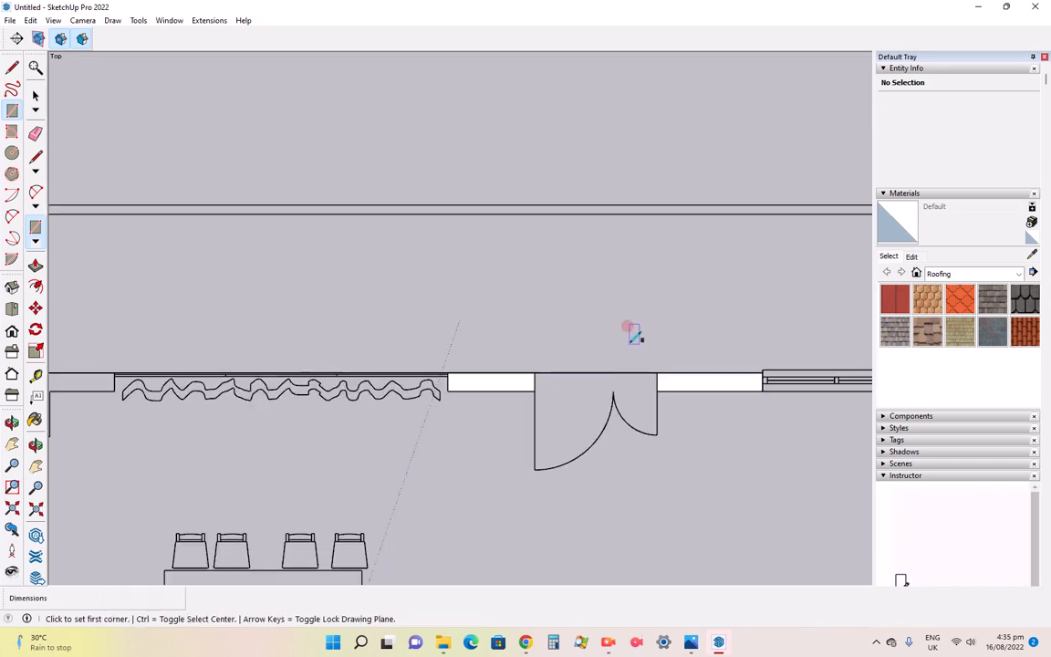
Draw a rectangle over the dining area's upper wall from the curtained window to the outer corner
scroll(296, 356, up, 5)
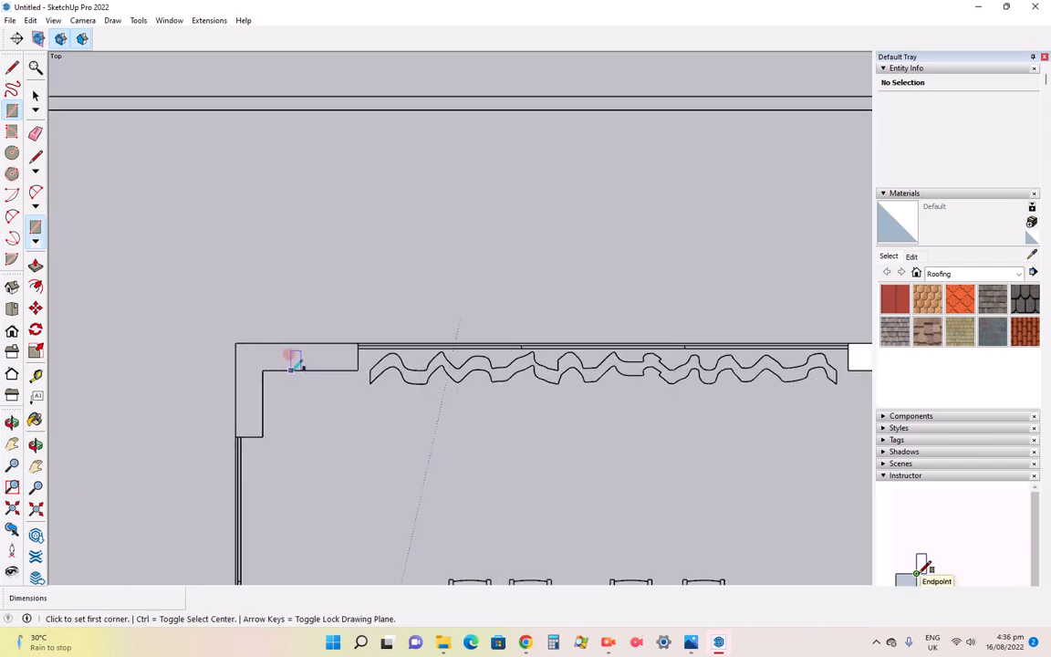
scroll(301, 359, down, 3)
scroll(334, 369, up, 1)
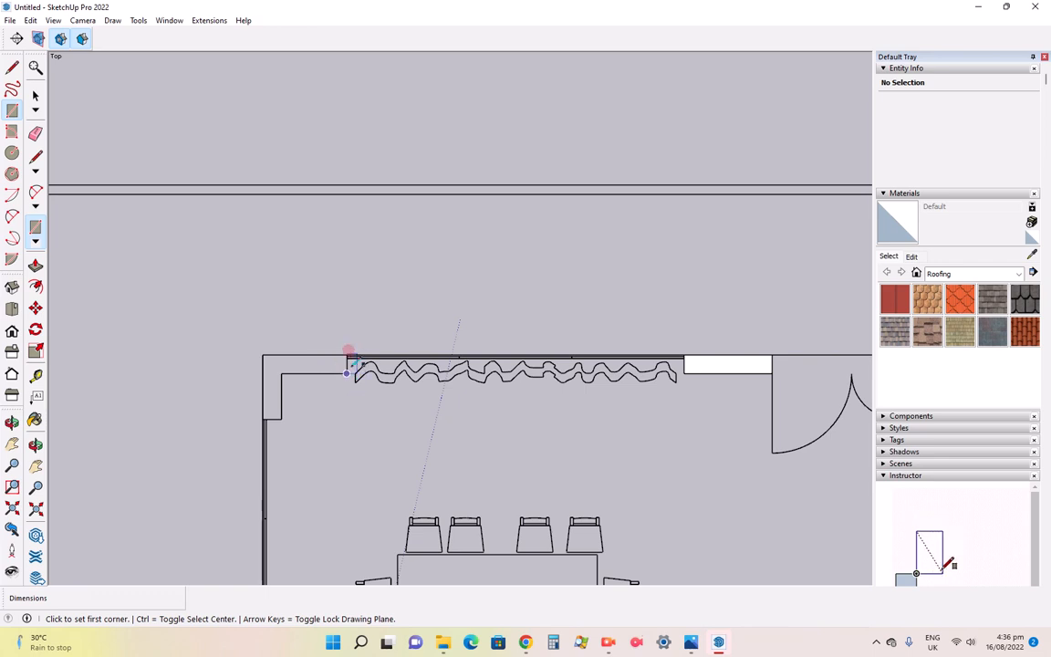
scroll(350, 361, up, 3)
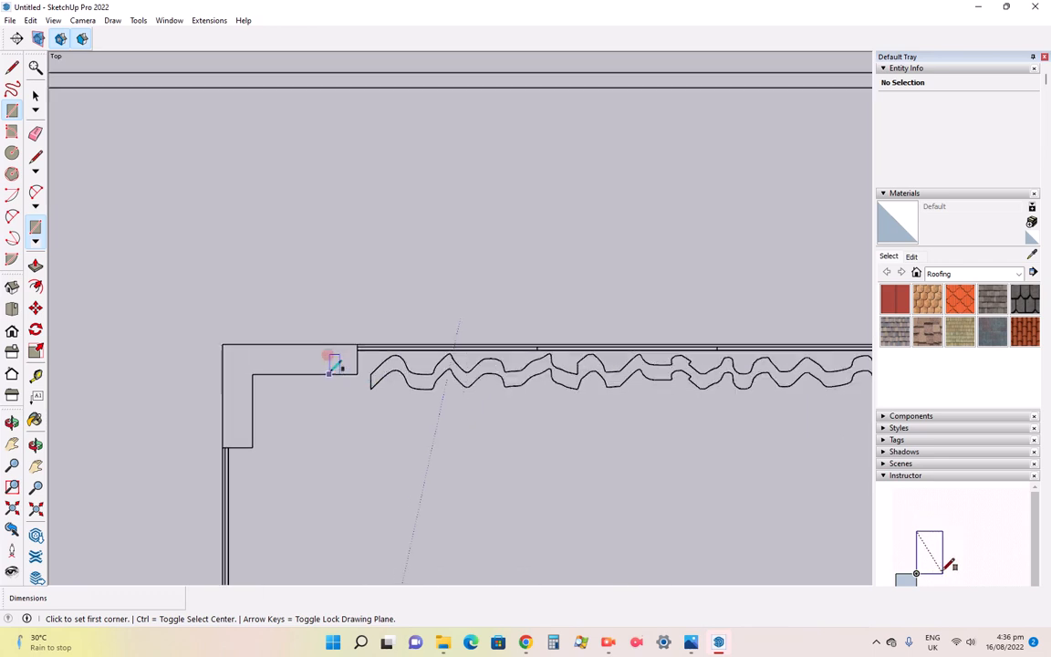
click(362, 339)
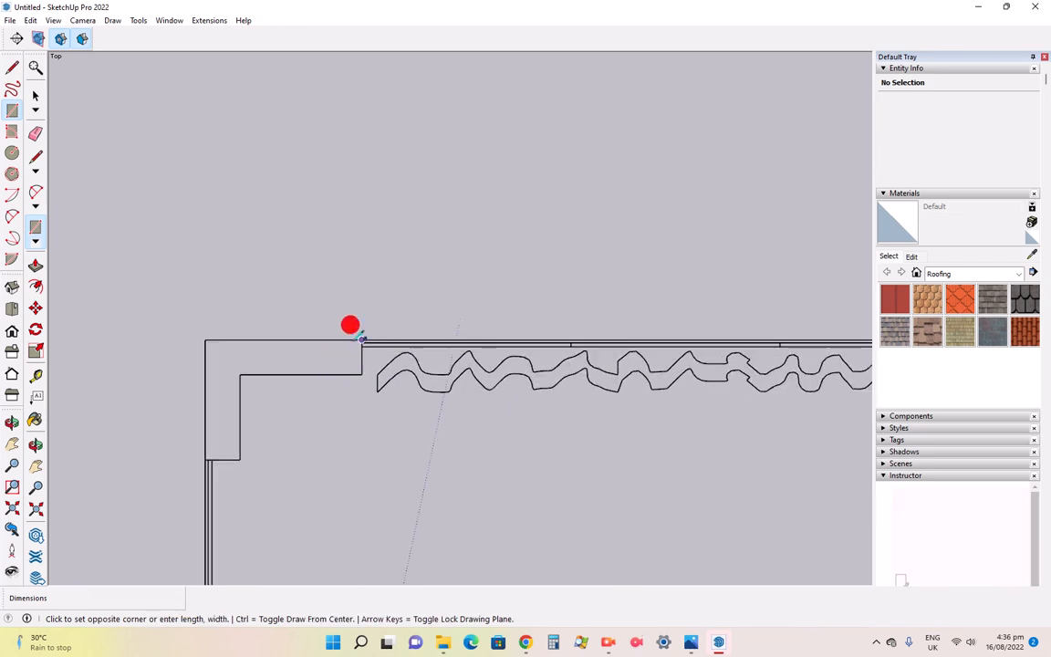
click(208, 369)
scroll(326, 397, down, 3)
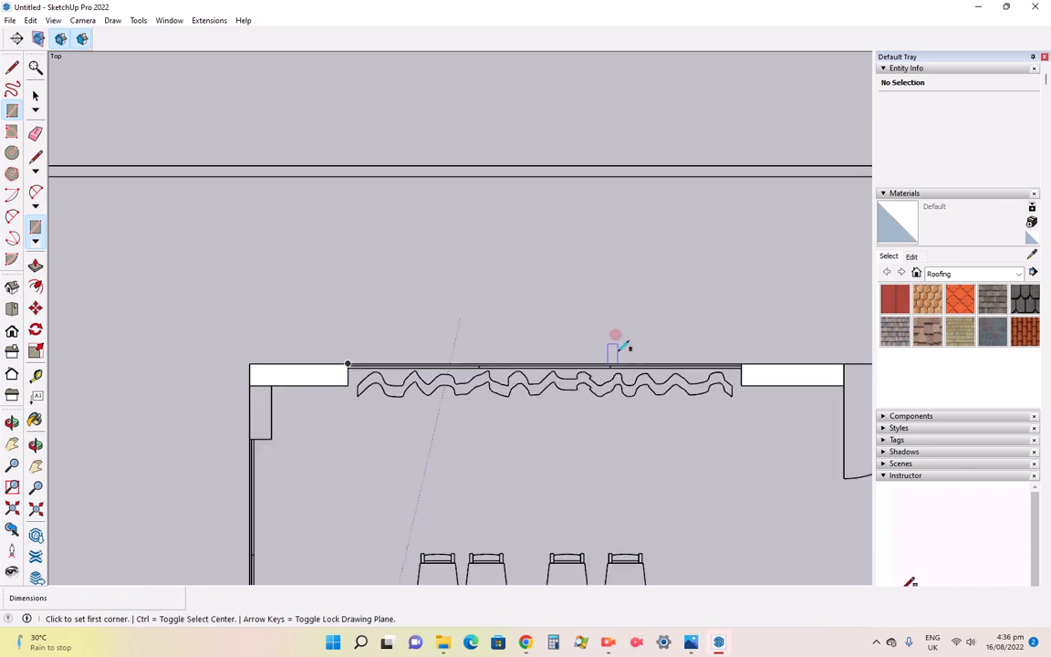
Draw a rectangle over the short wall stub running down from the dining area's outer corner to the side opening
scroll(478, 264, down, 2)
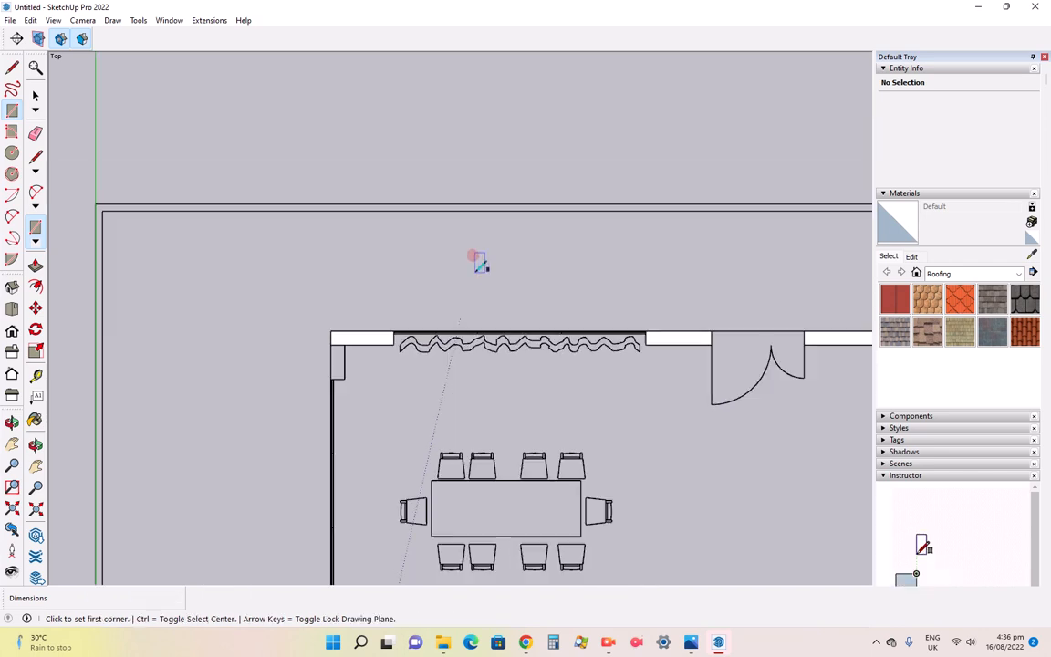
scroll(330, 330, up, 3)
click(363, 382)
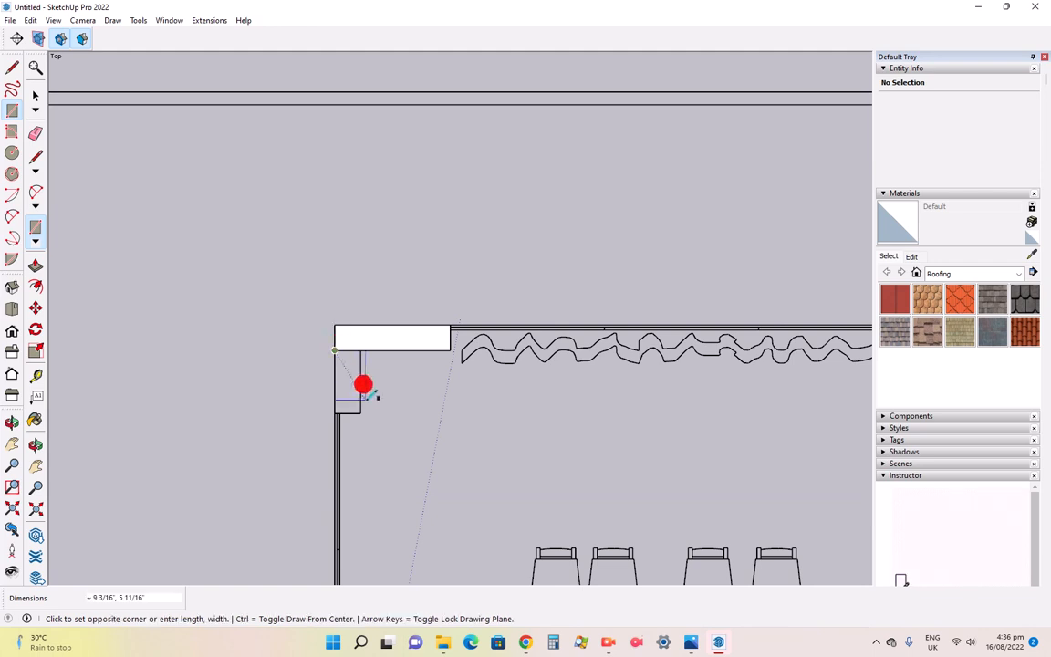
click(371, 347)
scroll(376, 358, down, 5)
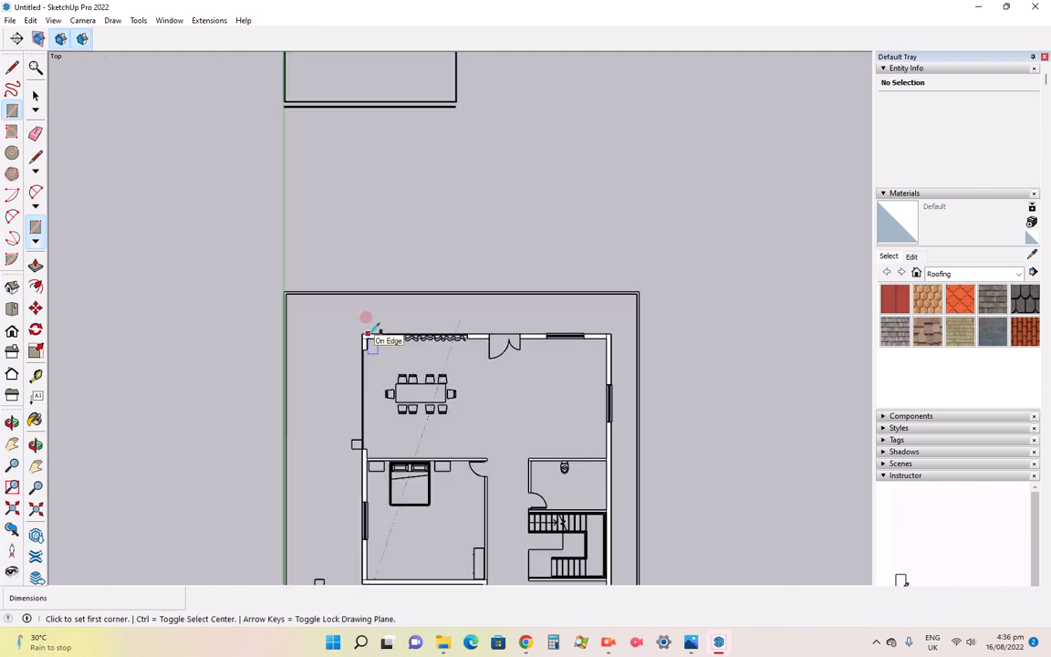
Trace the two porch columns on the living room side with 1' 6" by 1' 6" squares
scroll(469, 380, down, 3)
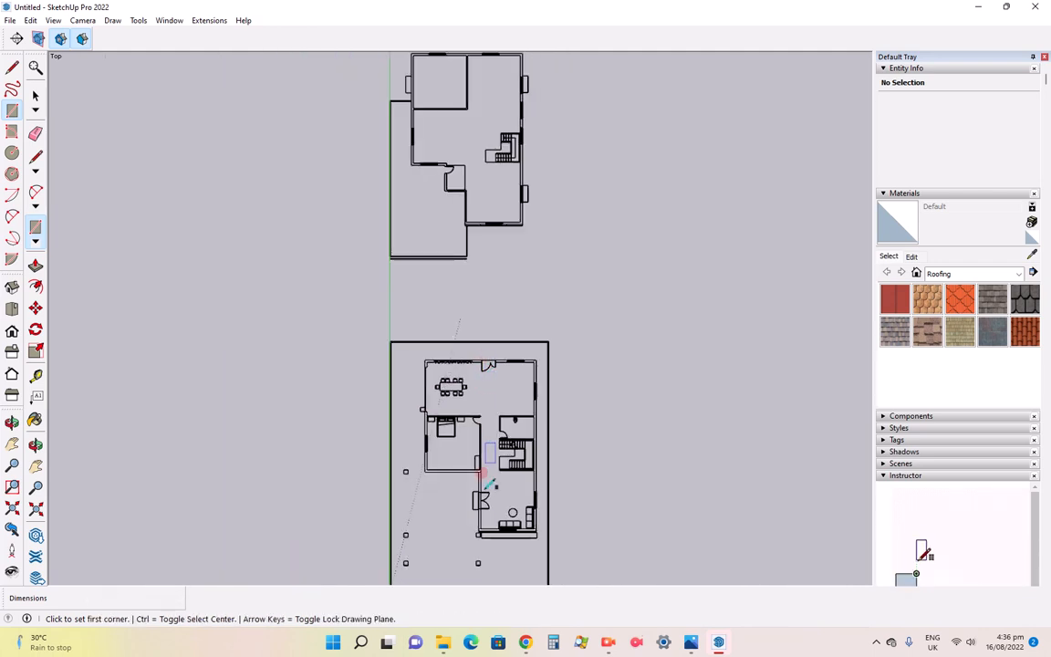
scroll(493, 545, up, 5)
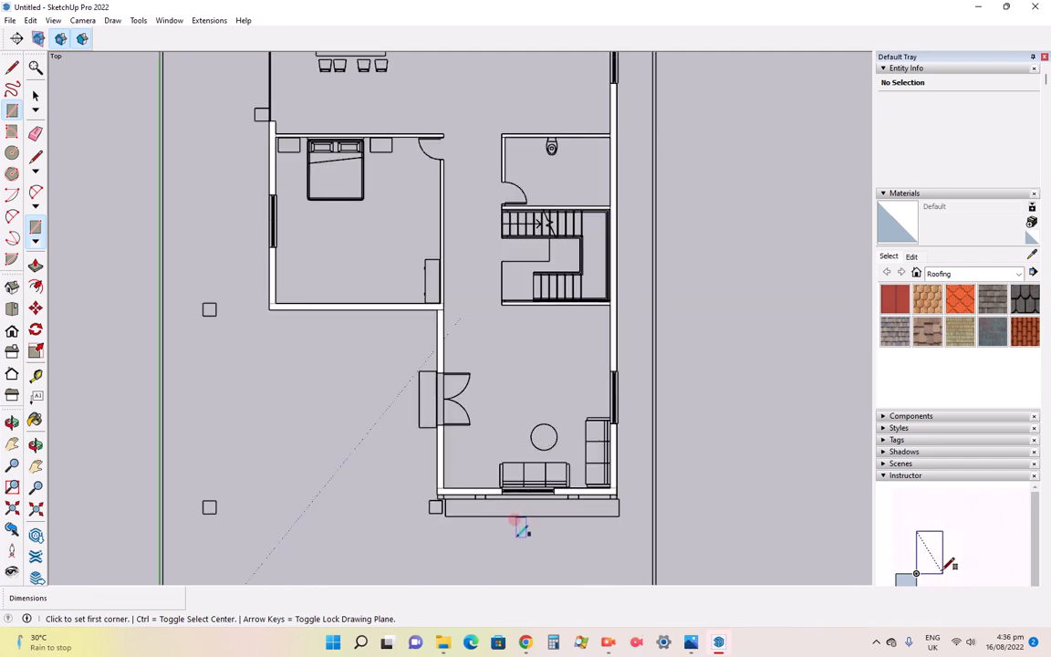
scroll(522, 529, down, 6)
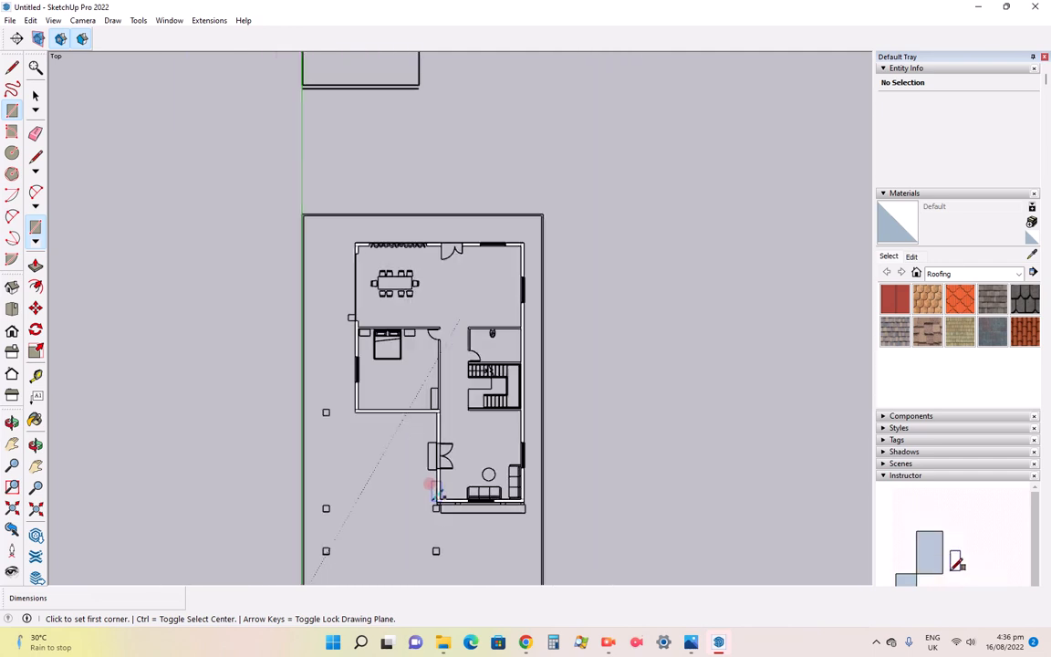
scroll(436, 547, up, 3)
scroll(437, 534, up, 5)
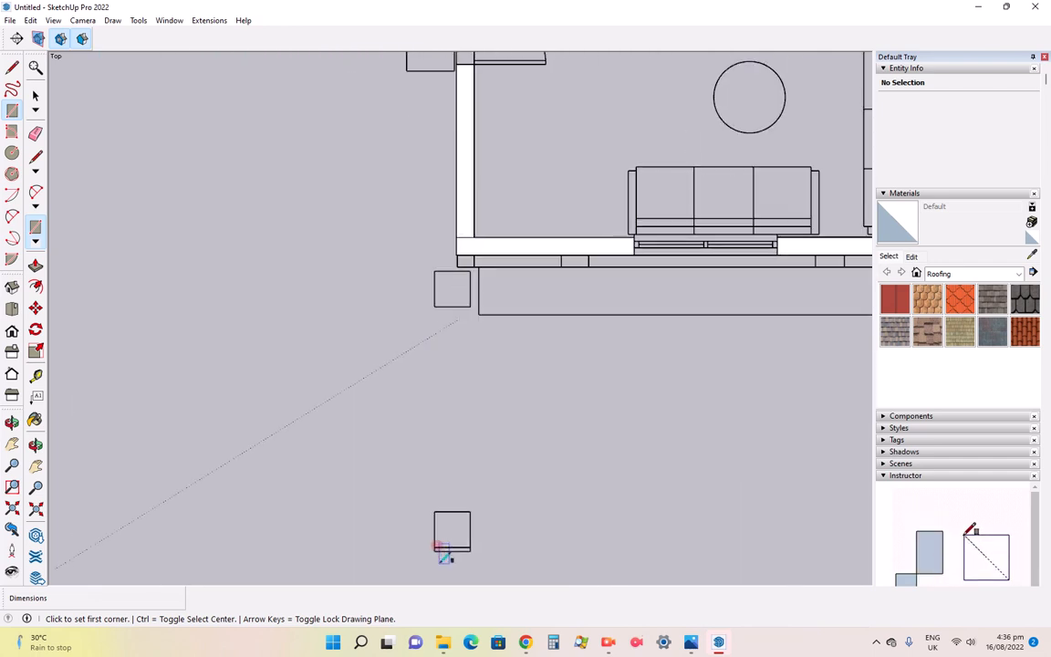
click(465, 497)
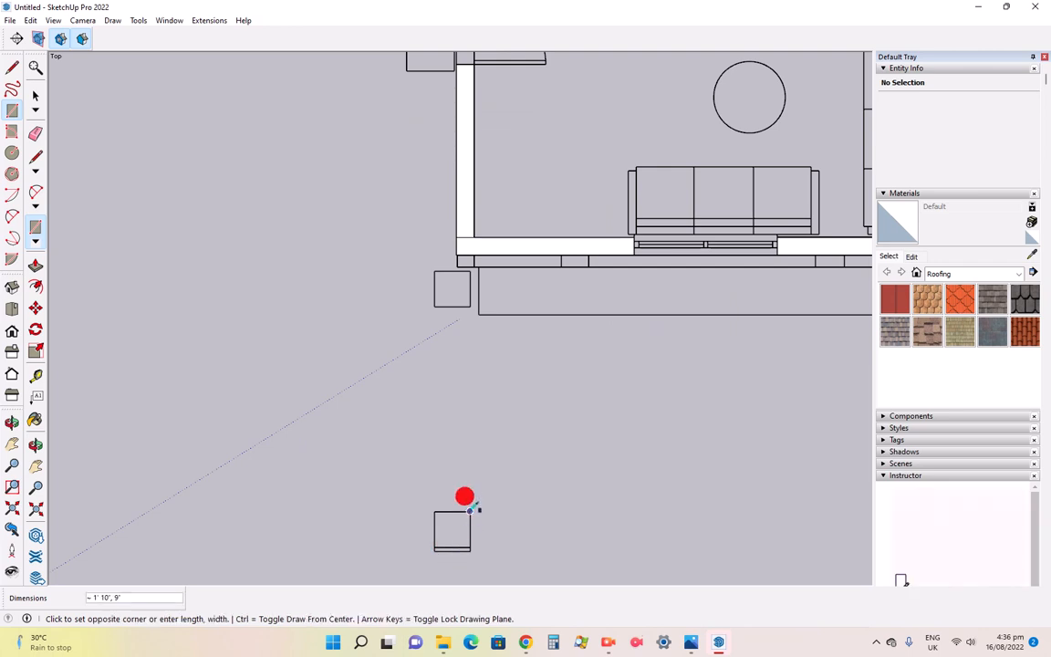
click(434, 546)
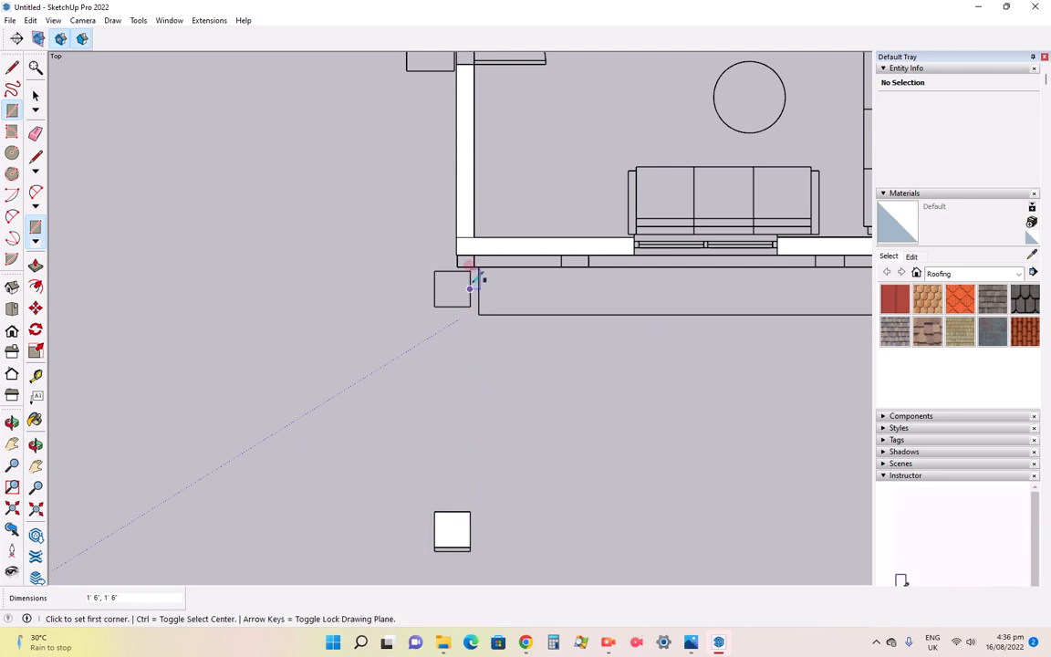
click(469, 270)
click(434, 306)
scroll(515, 388, down, 3)
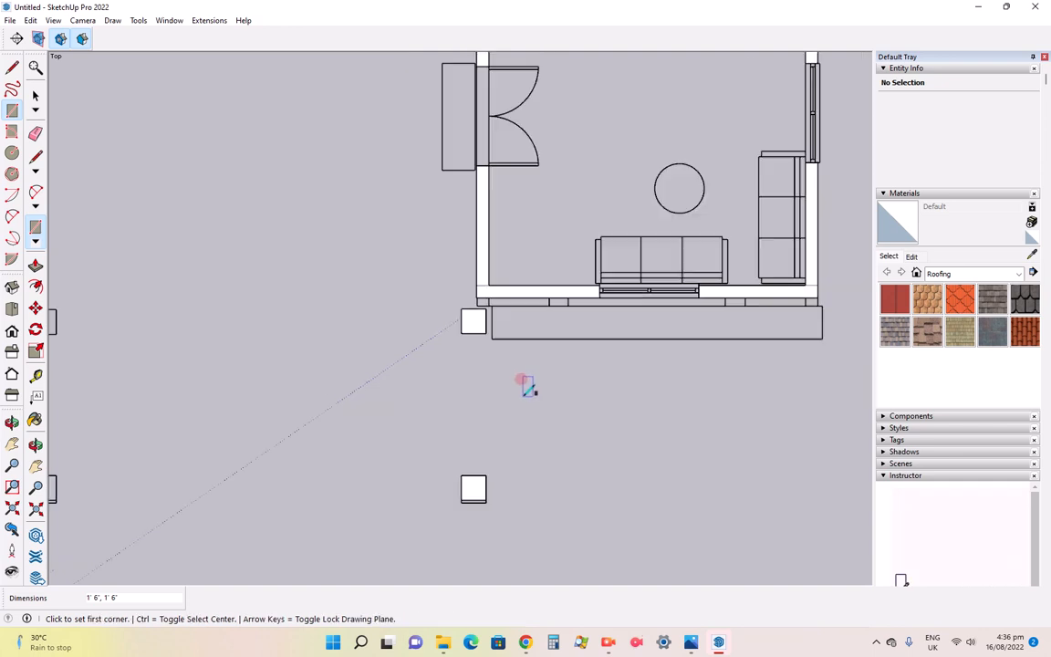
Trace the two lower porch columns near the side boundary wall with squares
click(216, 340)
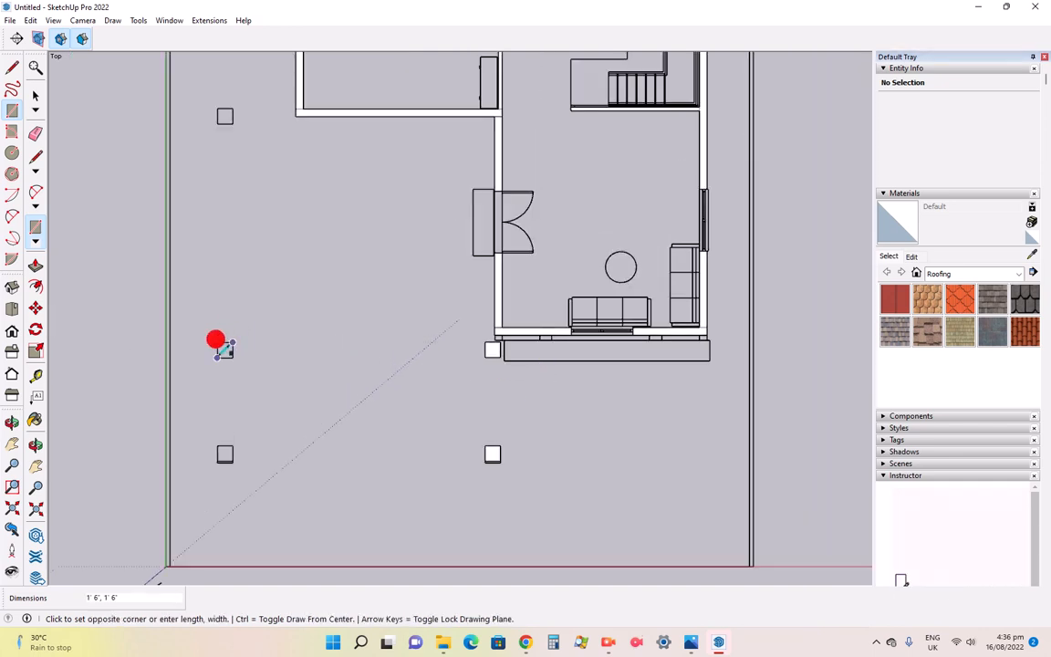
click(232, 357)
click(232, 446)
scroll(219, 461, up, 4)
click(218, 461)
scroll(255, 442, down, 5)
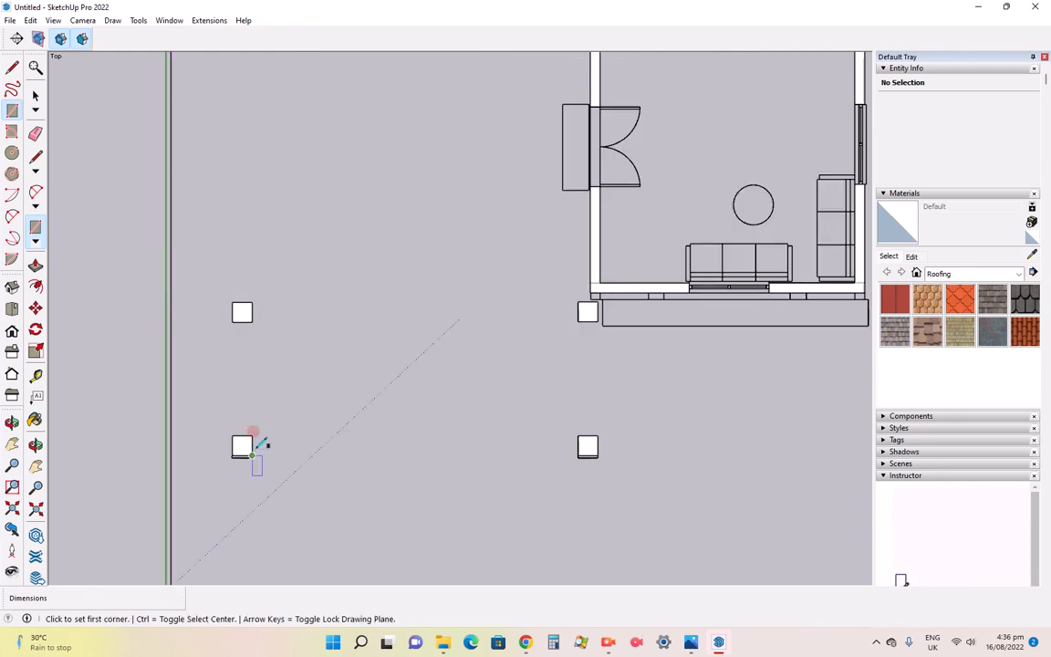
Trace the remaining porch column beside the bedroom's lower corner with a 1' 6" by 1' 6" square
scroll(265, 222, up, 4)
scroll(264, 223, up, 2)
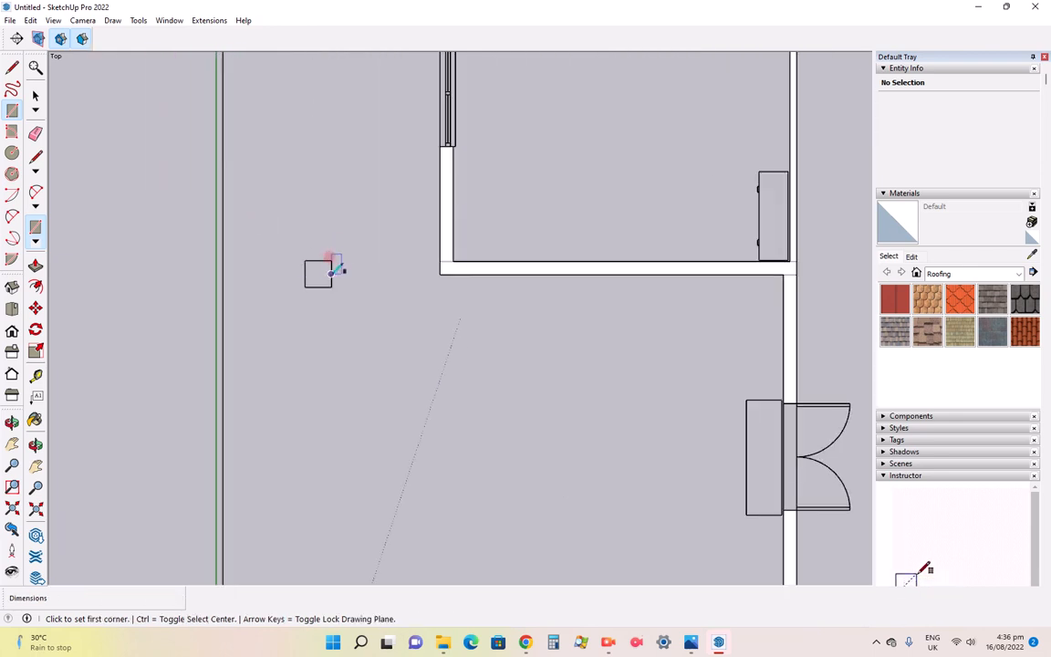
click(331, 260)
click(306, 283)
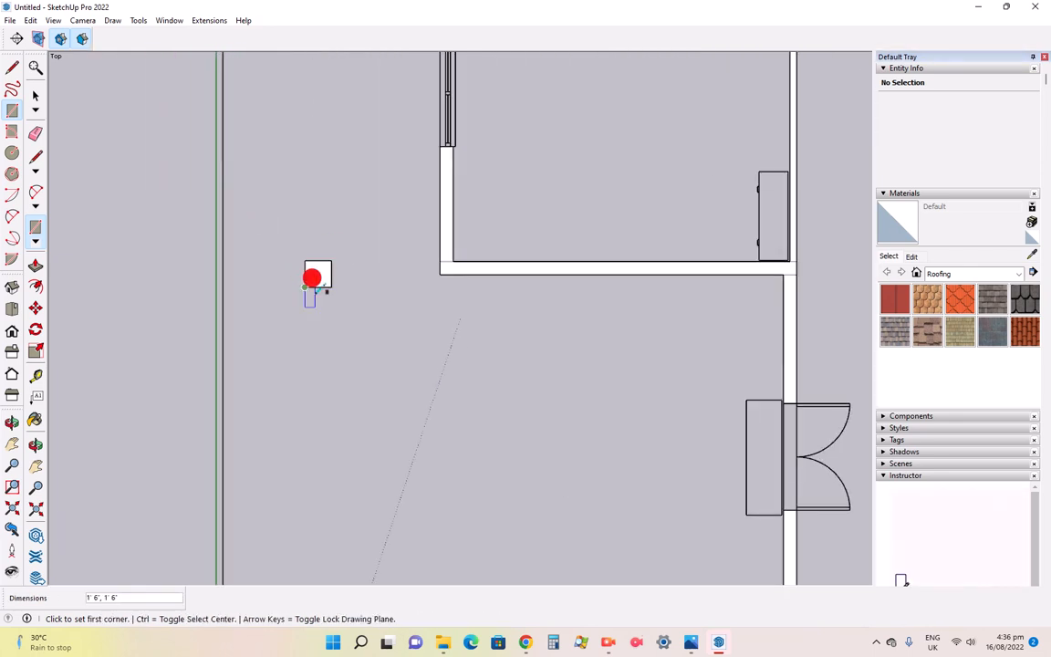
scroll(431, 330, down, 3)
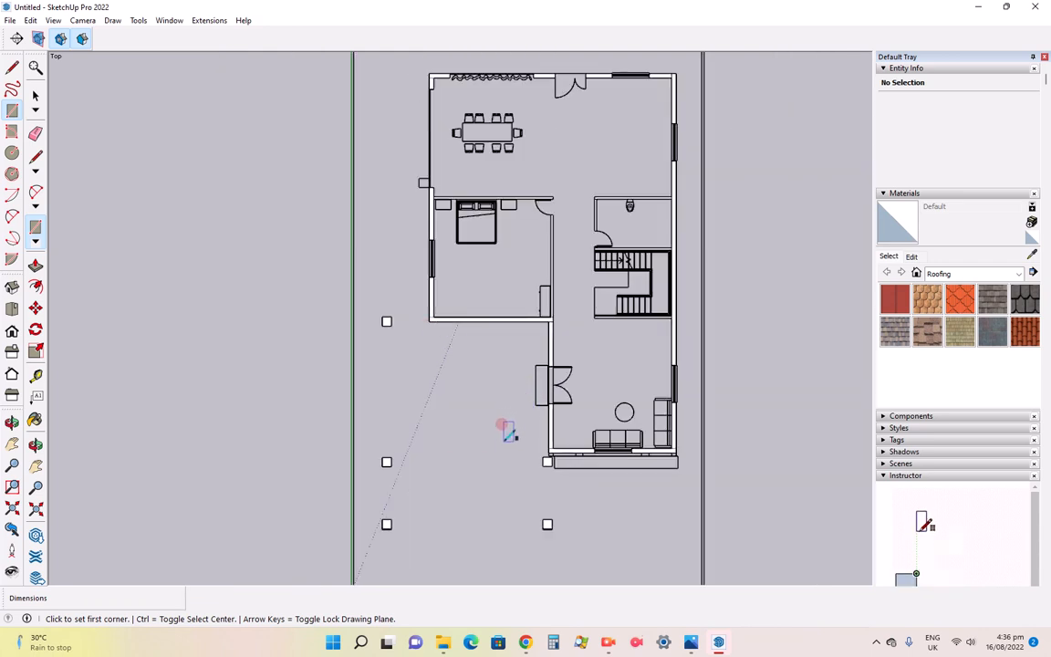
Check the traced ground floor plan and switch the camera to an isometric view
scroll(631, 484, down, 1)
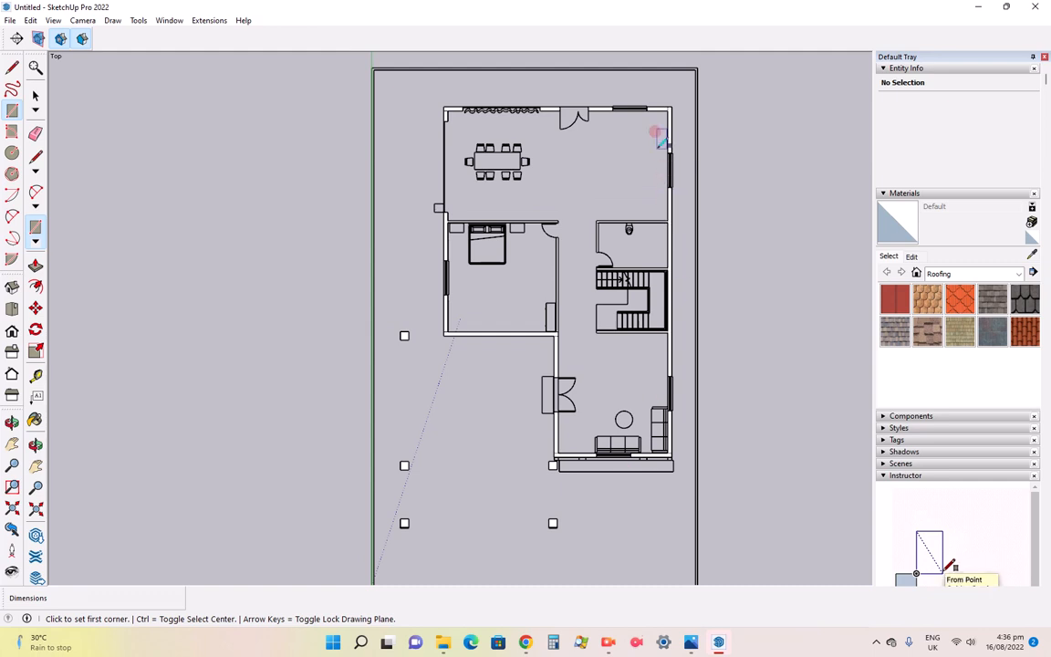
scroll(628, 243, up, 2)
scroll(650, 176, down, 1)
scroll(629, 110, up, 2)
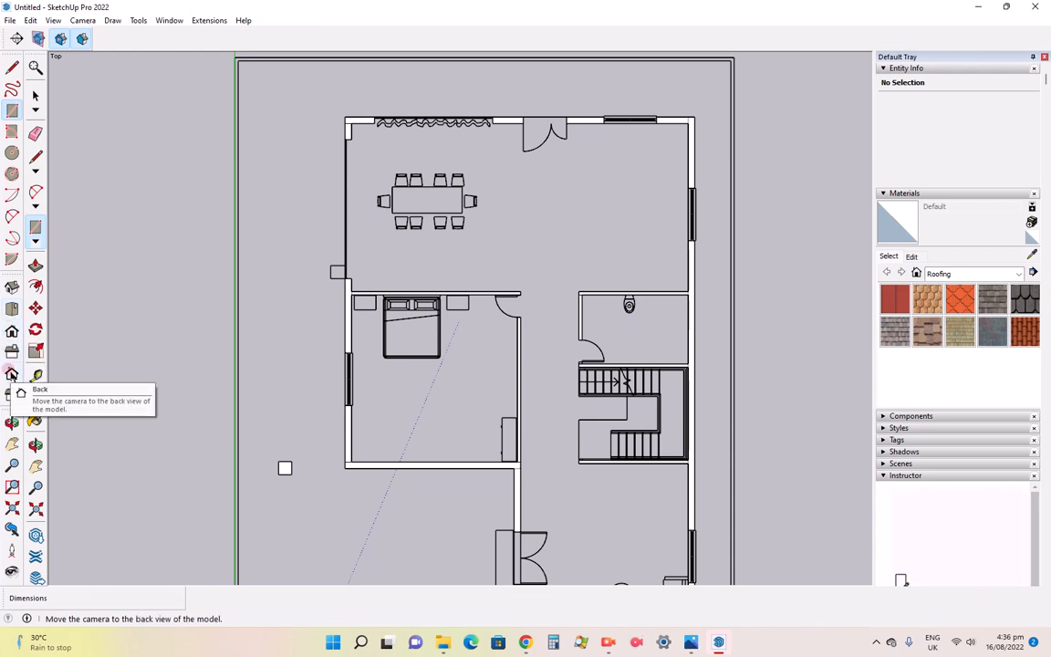
click(11, 288)
scroll(599, 394, down, 3)
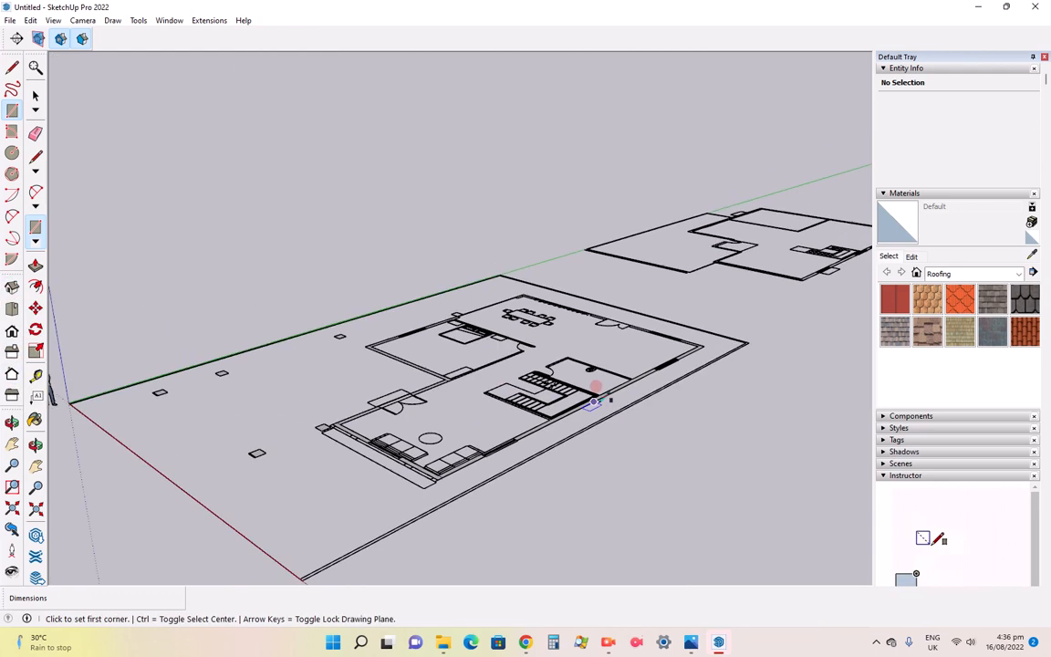
scroll(440, 358, up, 2)
scroll(440, 357, down, 1)
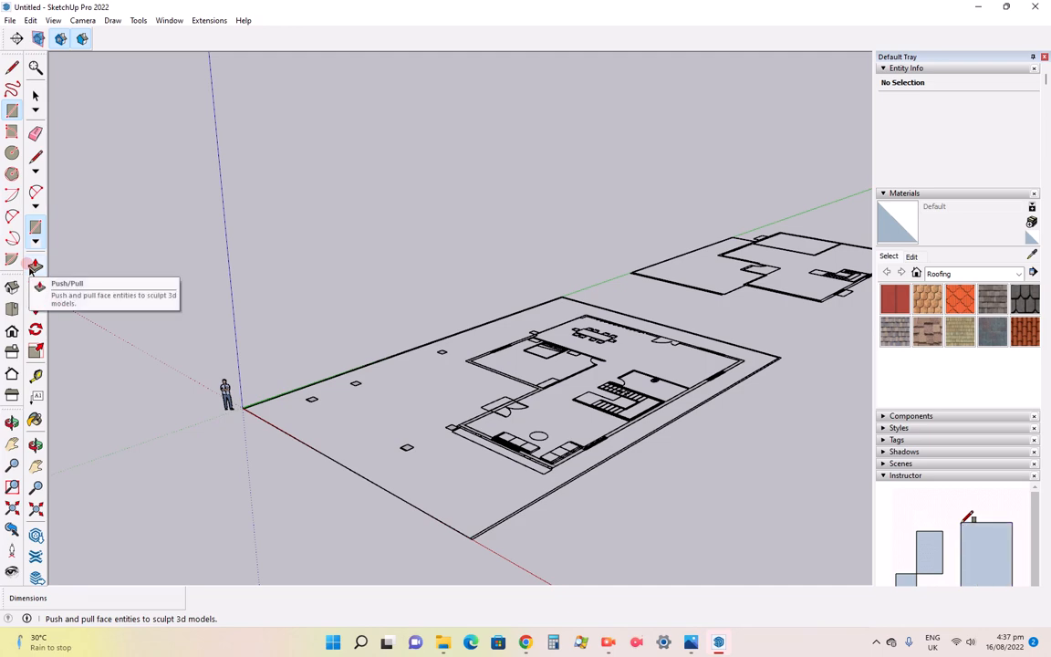
Extrude the two wall segments meeting at the living room's outer corner to a height of 11' with Push/Pull
click(33, 267)
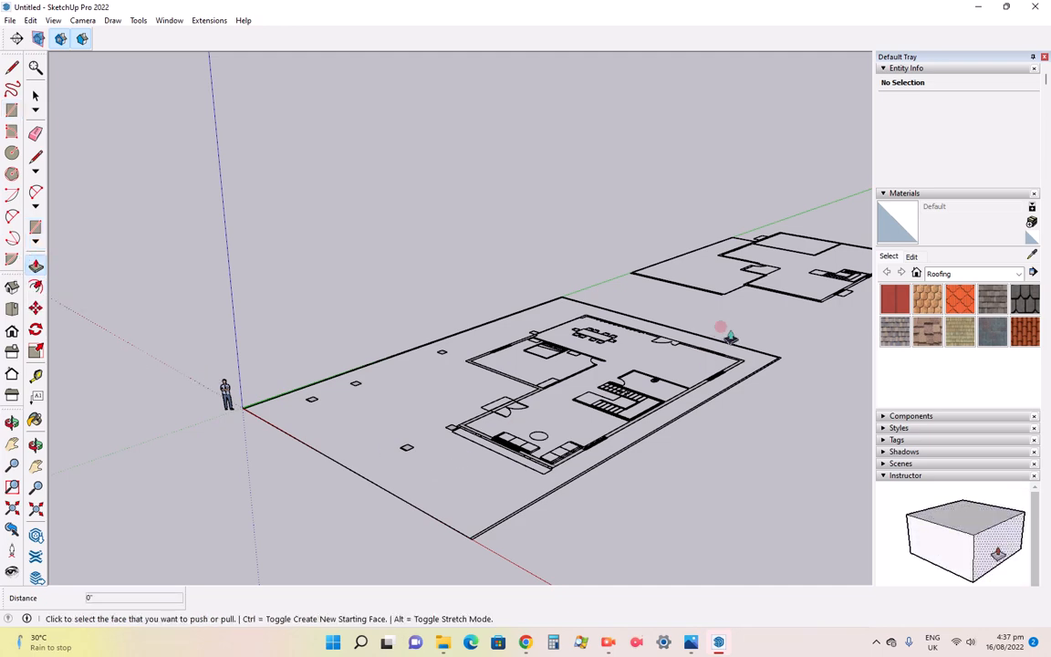
scroll(675, 335, up, 3)
scroll(543, 538, down, 2)
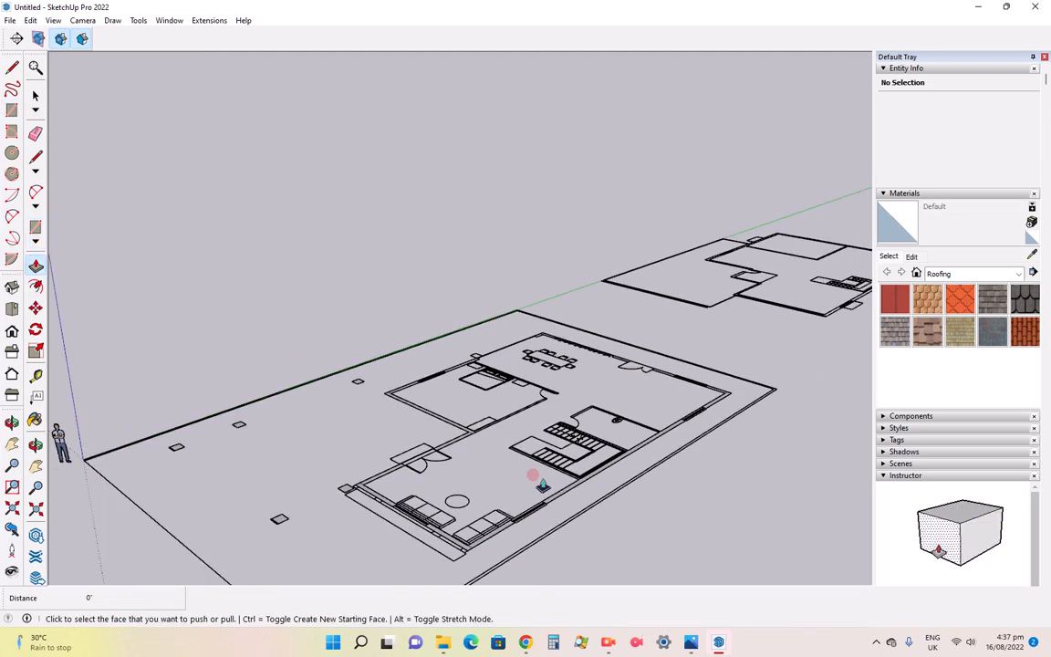
scroll(510, 542, up, 5)
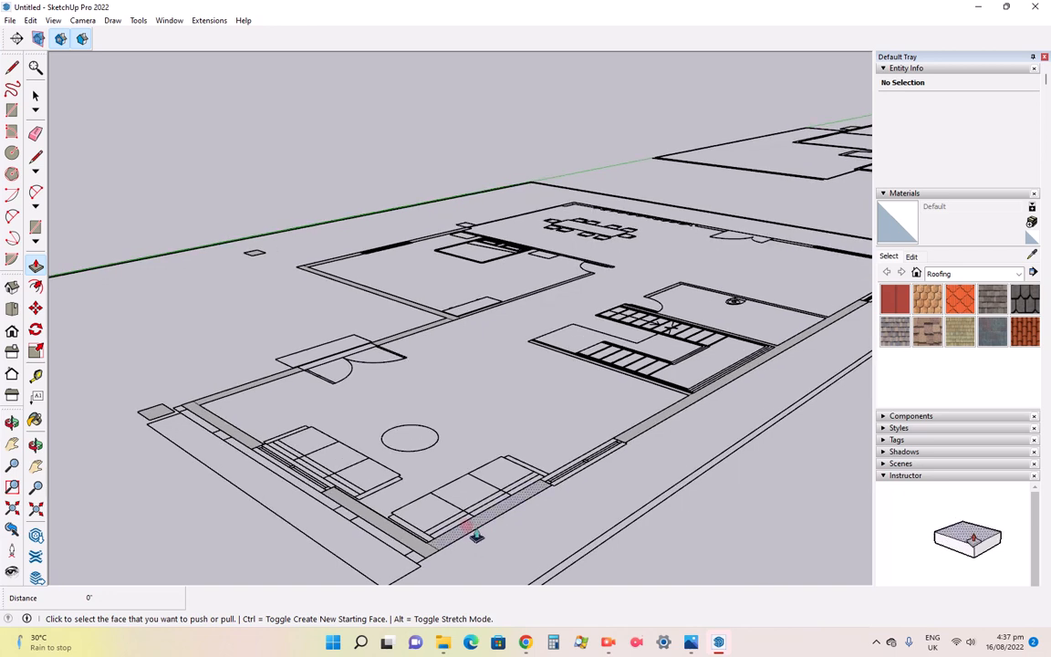
click(471, 529)
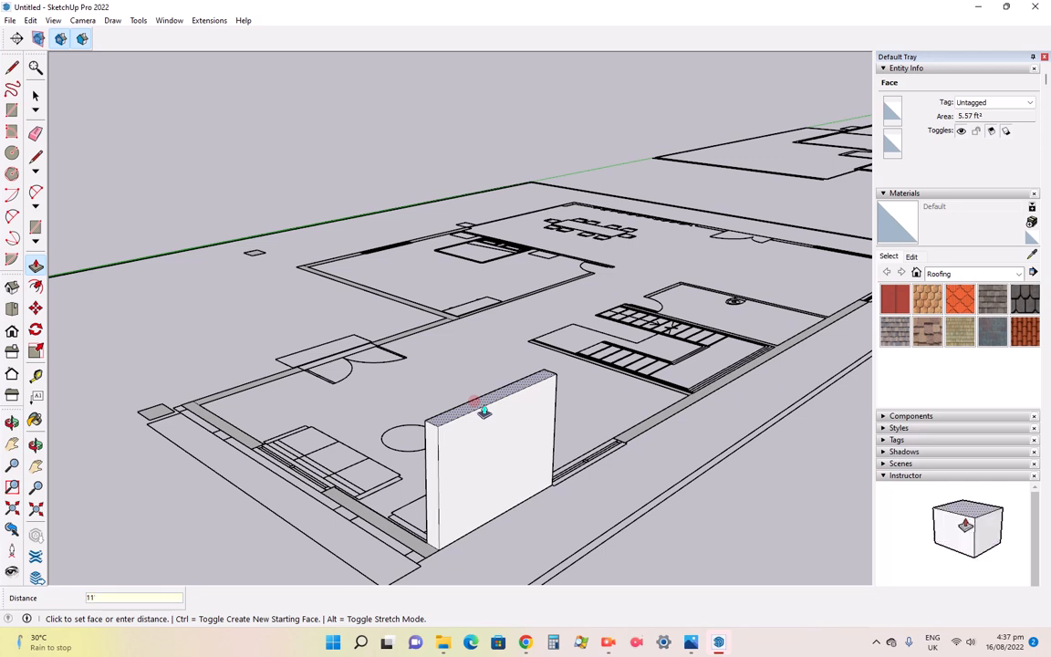
click(481, 414)
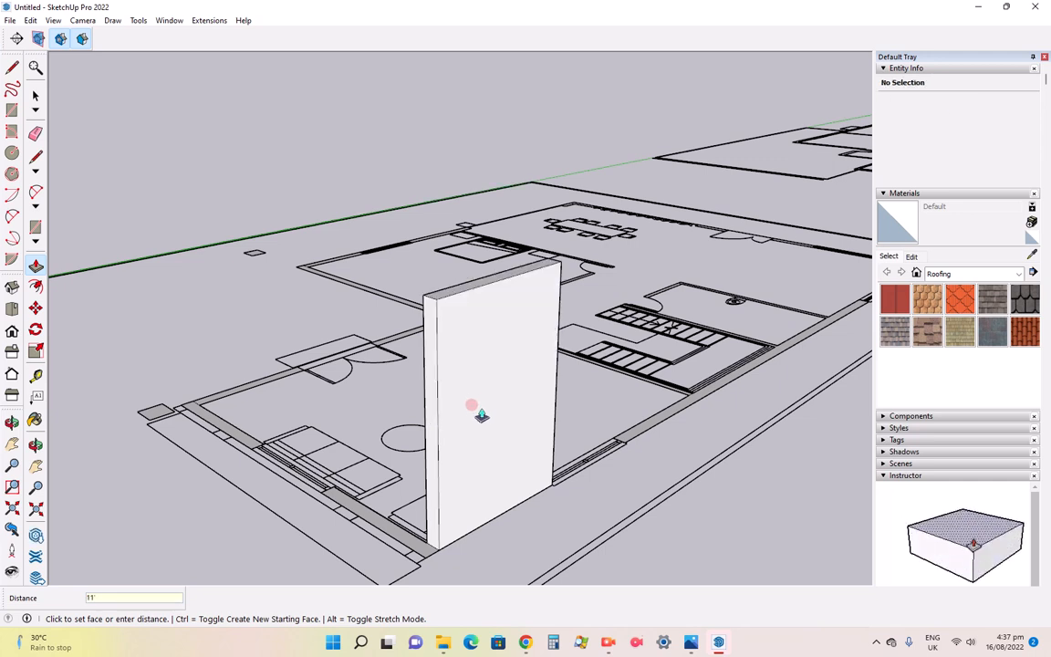
click(386, 529)
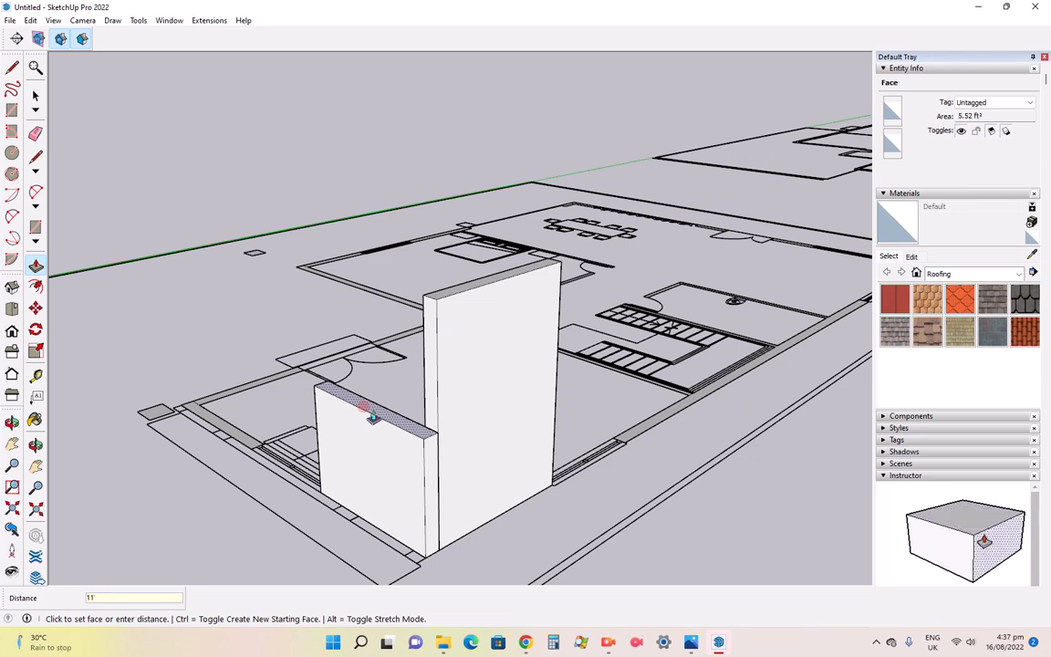
key(Return)
Extrude the living room wall segment near the porch column and the adjoining segment beside the entrance door 11'
click(235, 440)
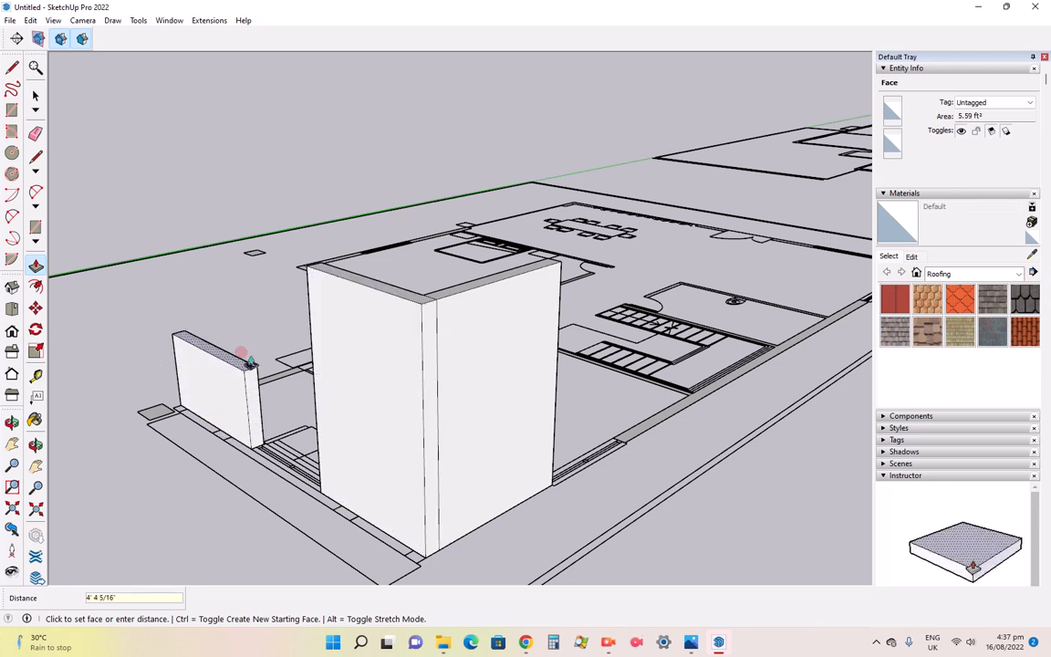
text(11')
key(Return)
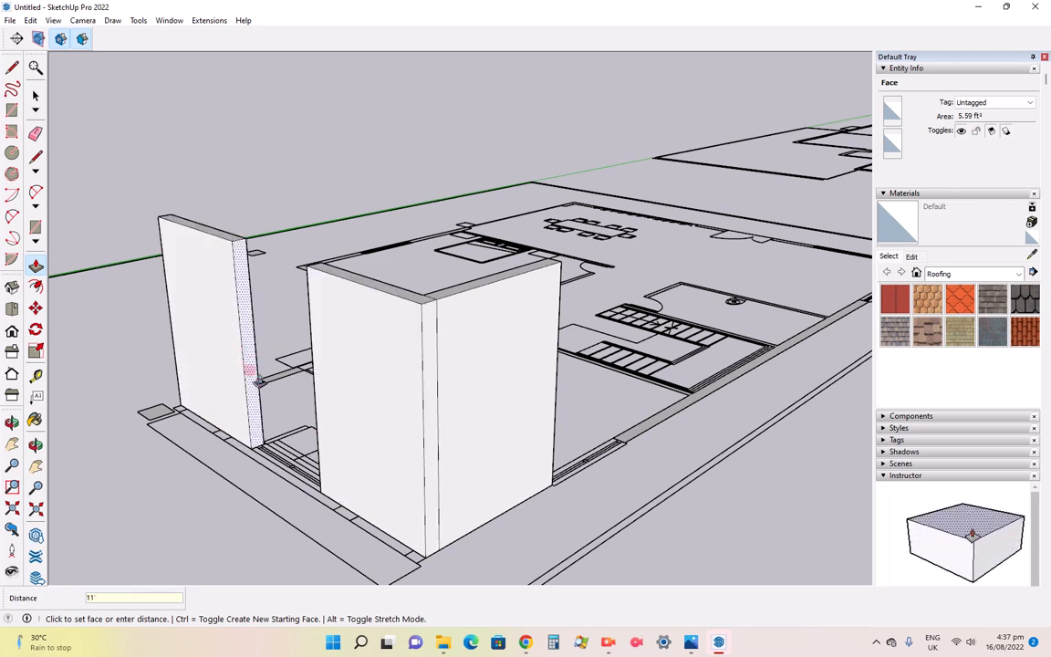
click(269, 371)
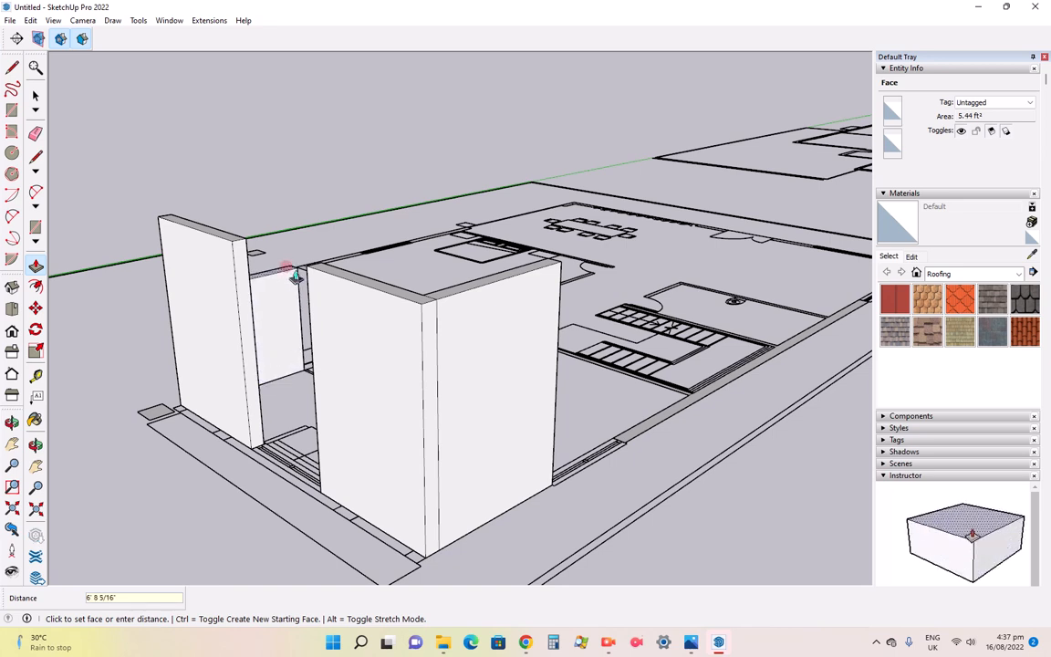
click(287, 265)
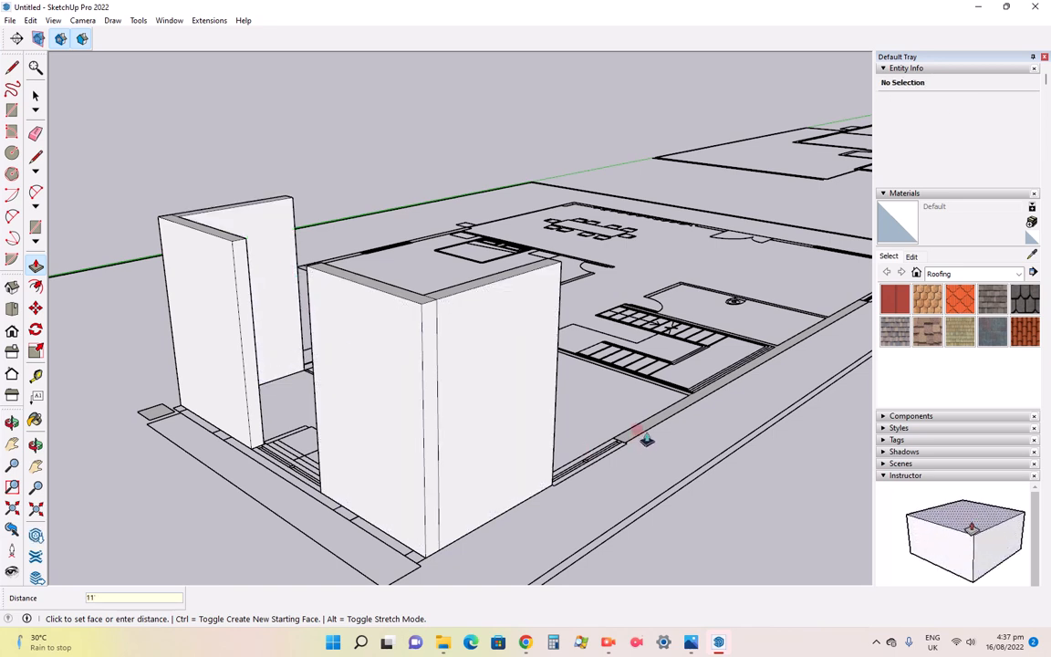
Extrude the long side wall beside the staircase and toilet 11'
click(640, 280)
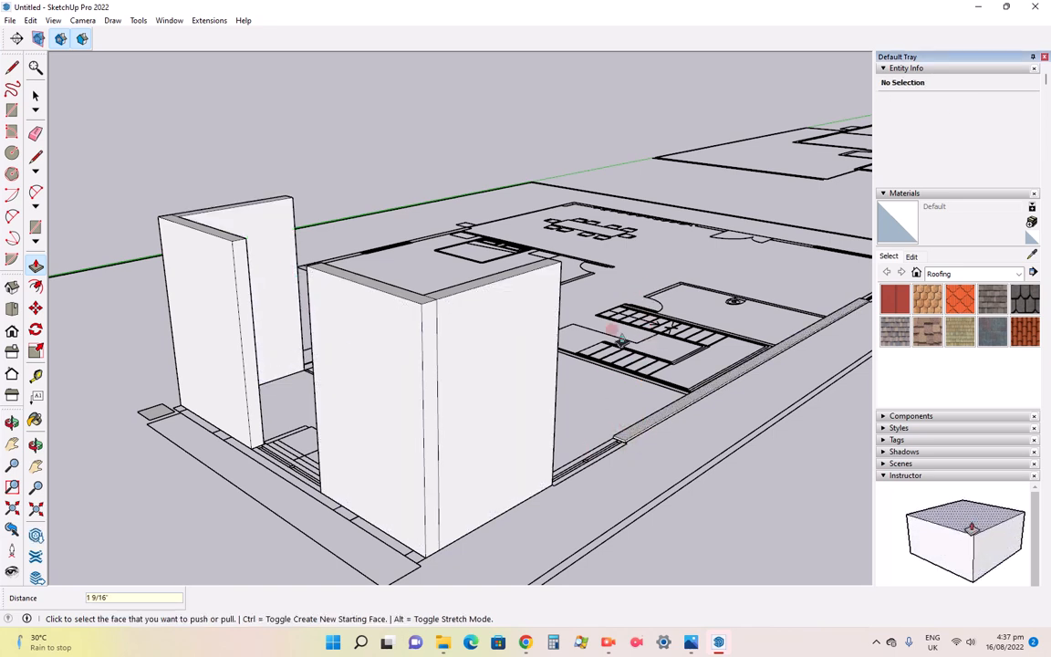
scroll(558, 493, down, 4)
scroll(633, 433, up, 6)
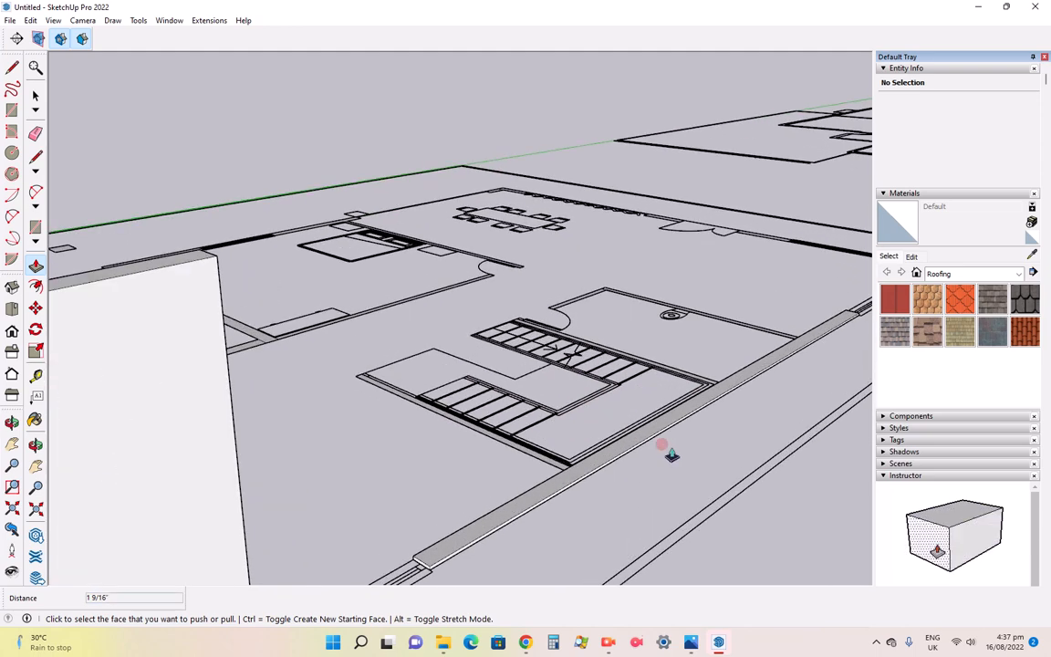
click(617, 446)
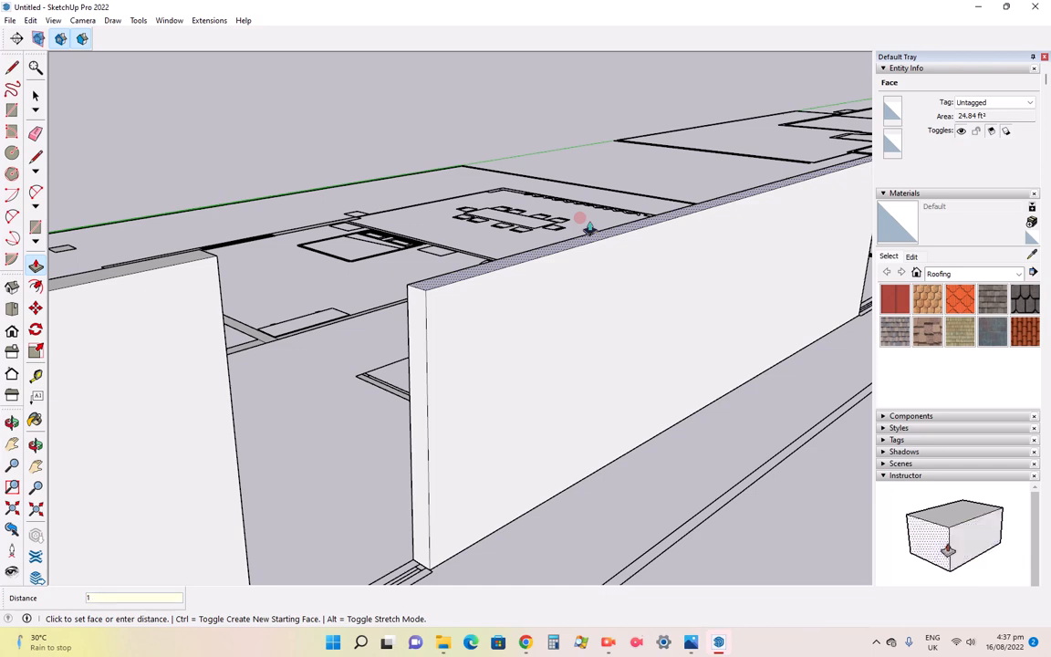
key(Return)
scroll(368, 347, down, 4)
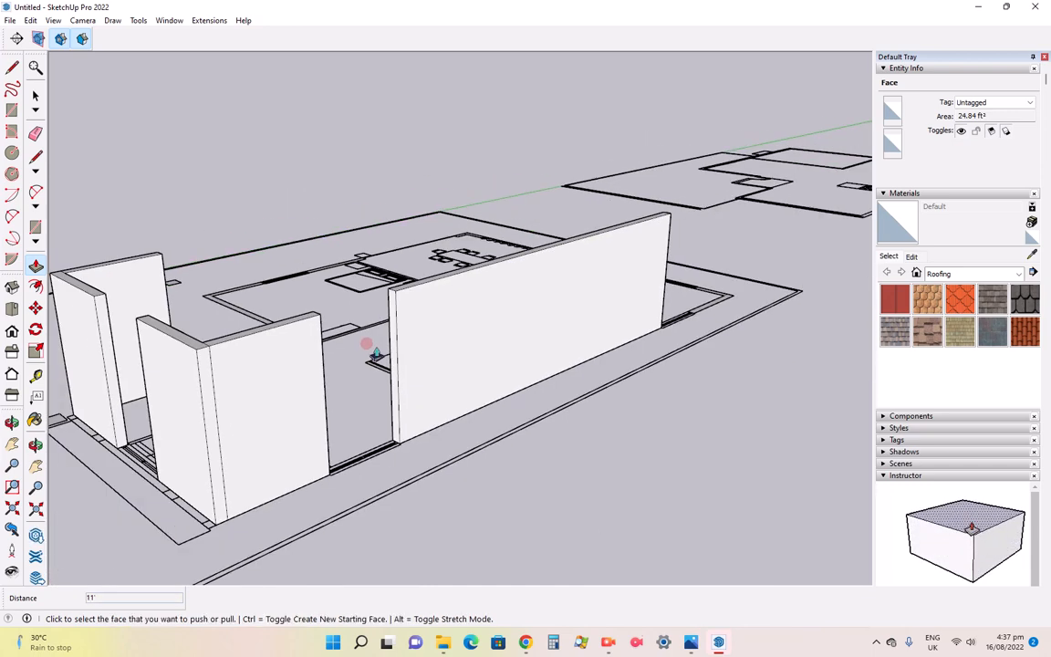
Extrude the short side wall segment at the rear corner, beyond the side window, 11'
scroll(666, 311, up, 5)
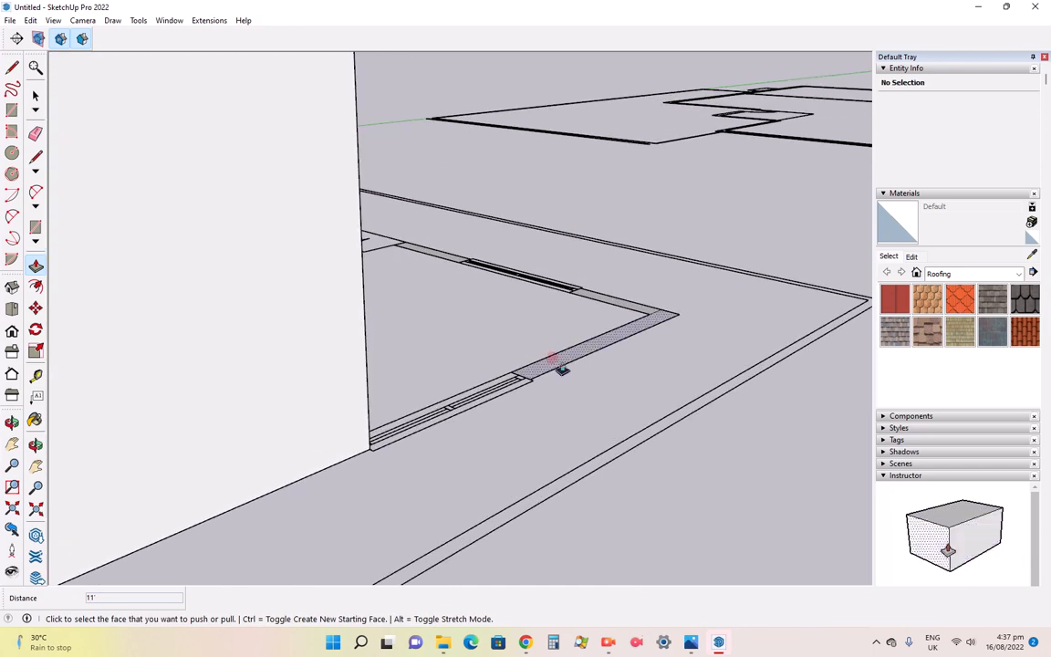
click(556, 363)
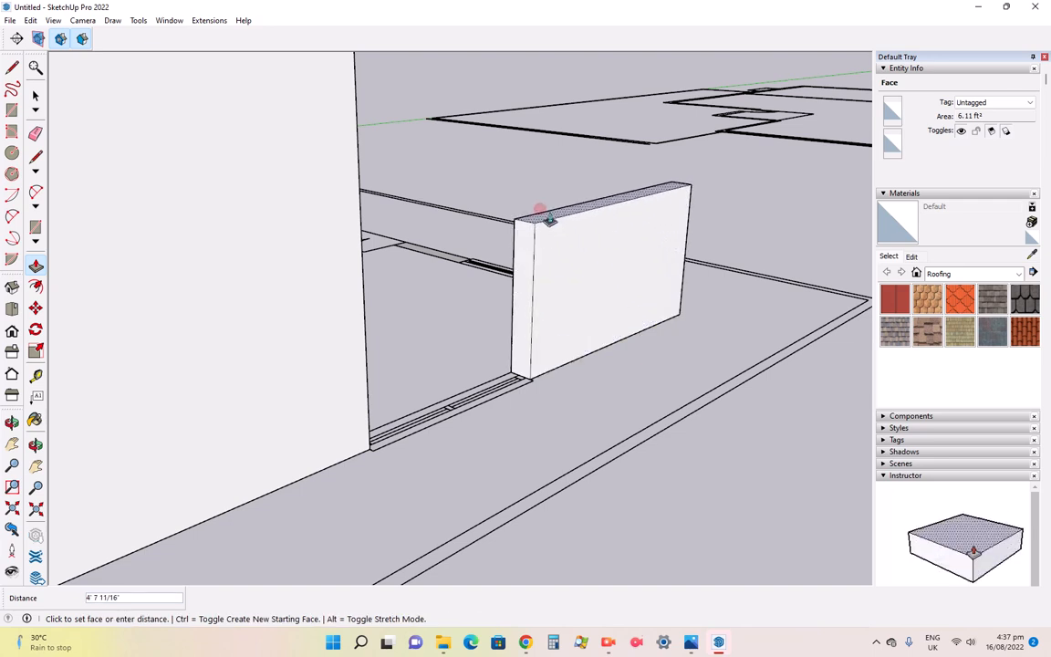
text(11')
key(Return)
scroll(549, 219, down, 6)
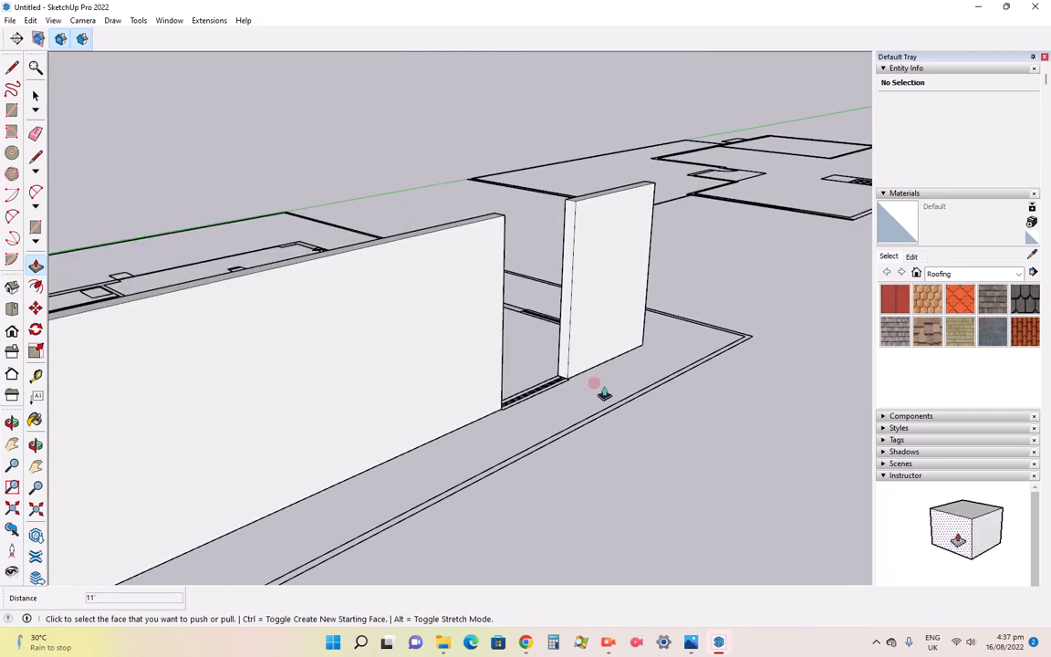
Orbit to view the house from inside and extrude the short rear wall segment adjoining the raised corner wall 11'
scroll(604, 393, down, 4)
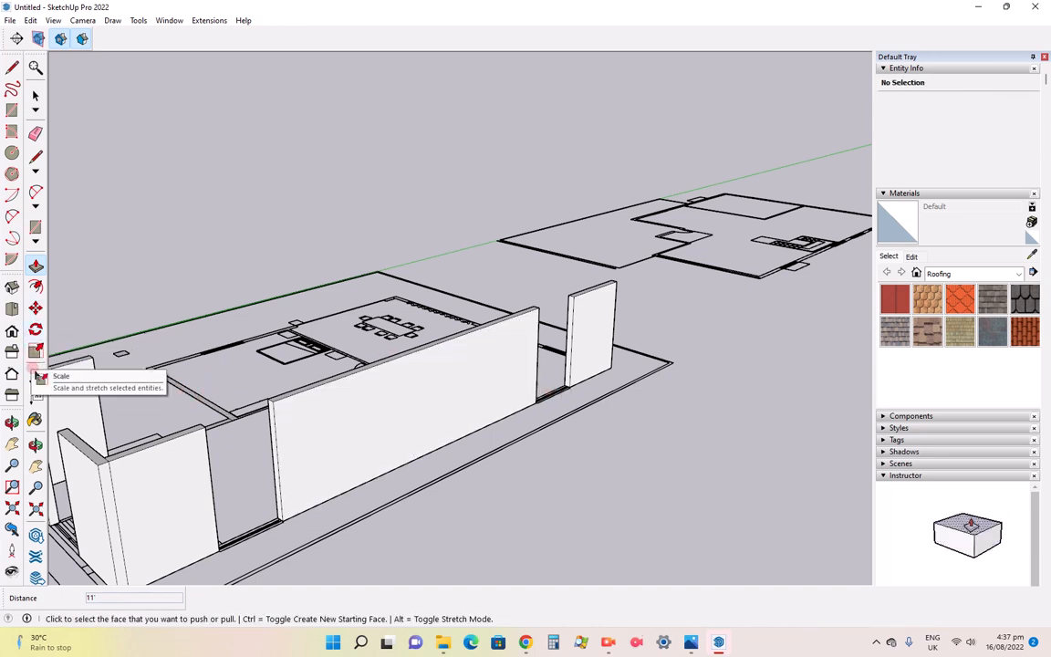
click(35, 443)
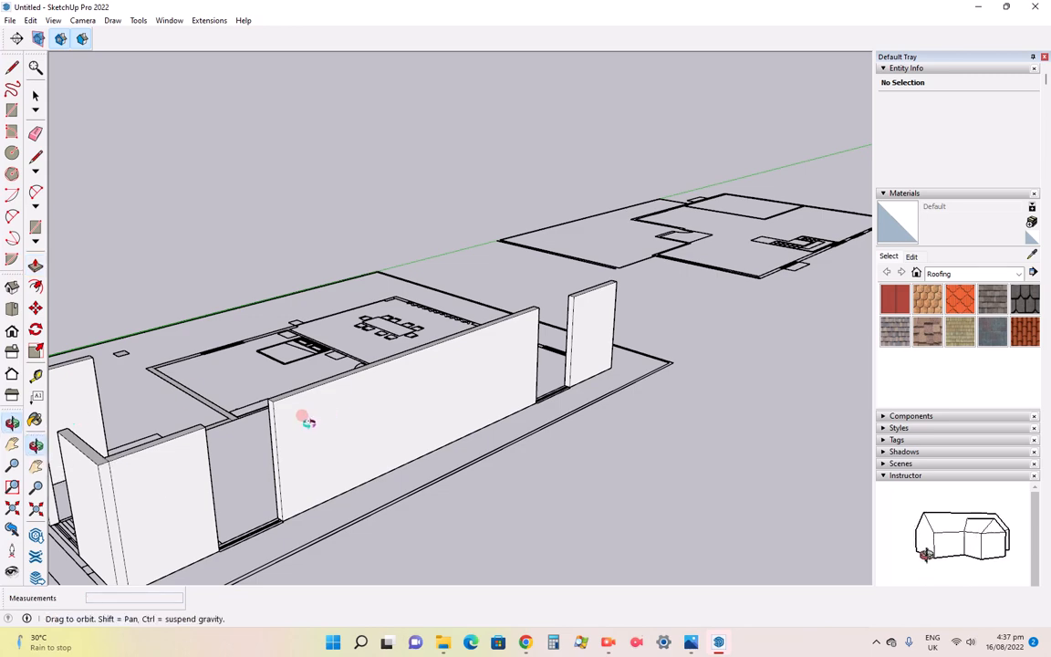
drag(307, 421, 691, 531)
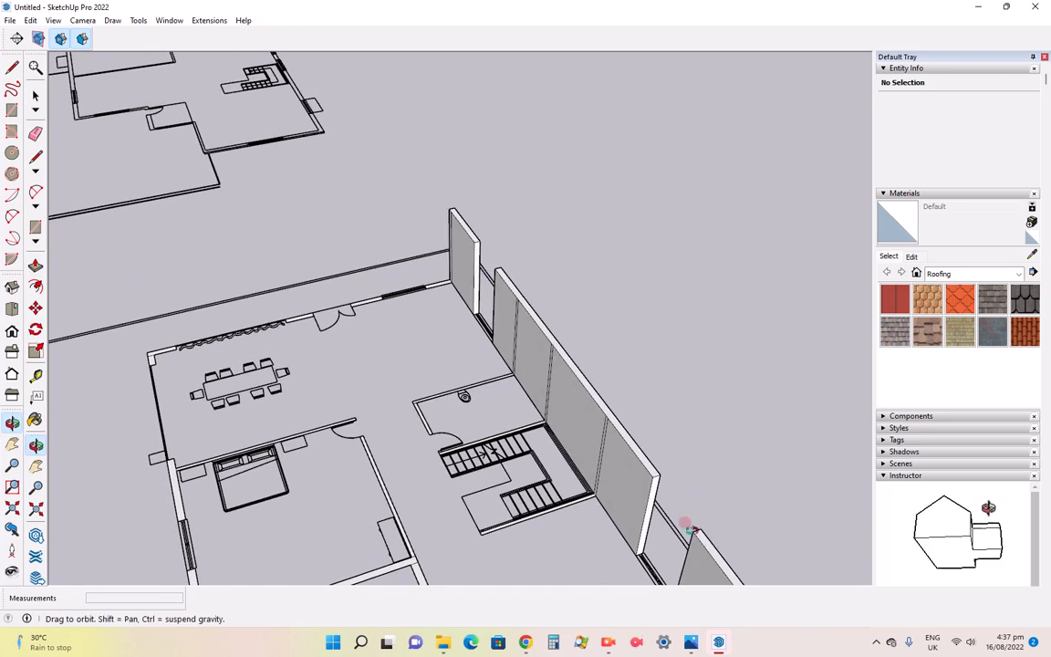
scroll(421, 264, up, 5)
scroll(495, 248, down, 4)
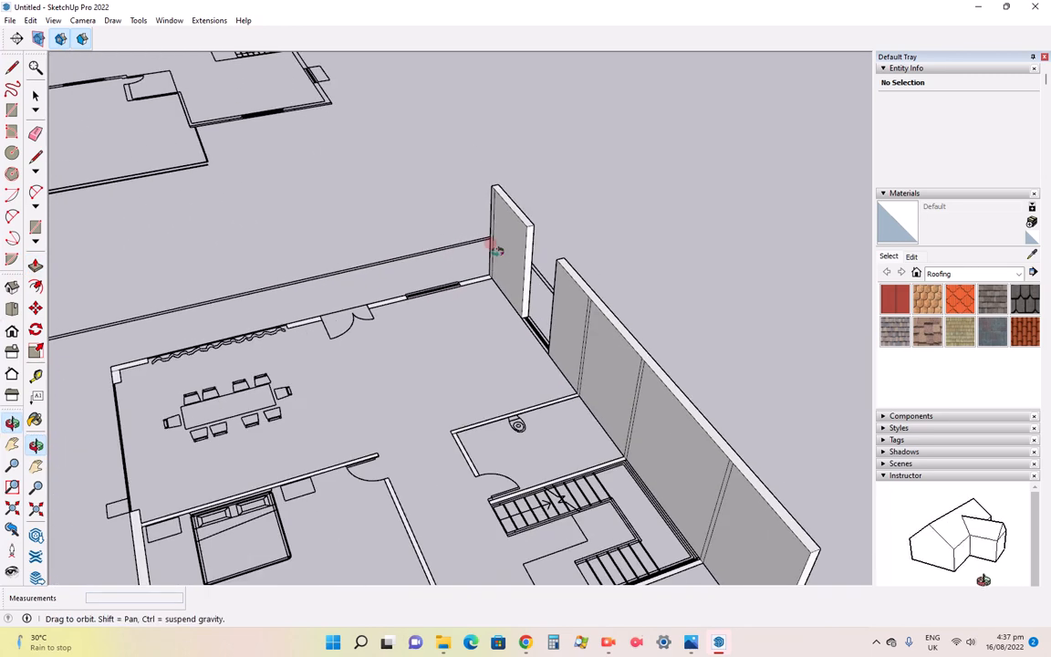
scroll(495, 248, down, 1)
click(36, 265)
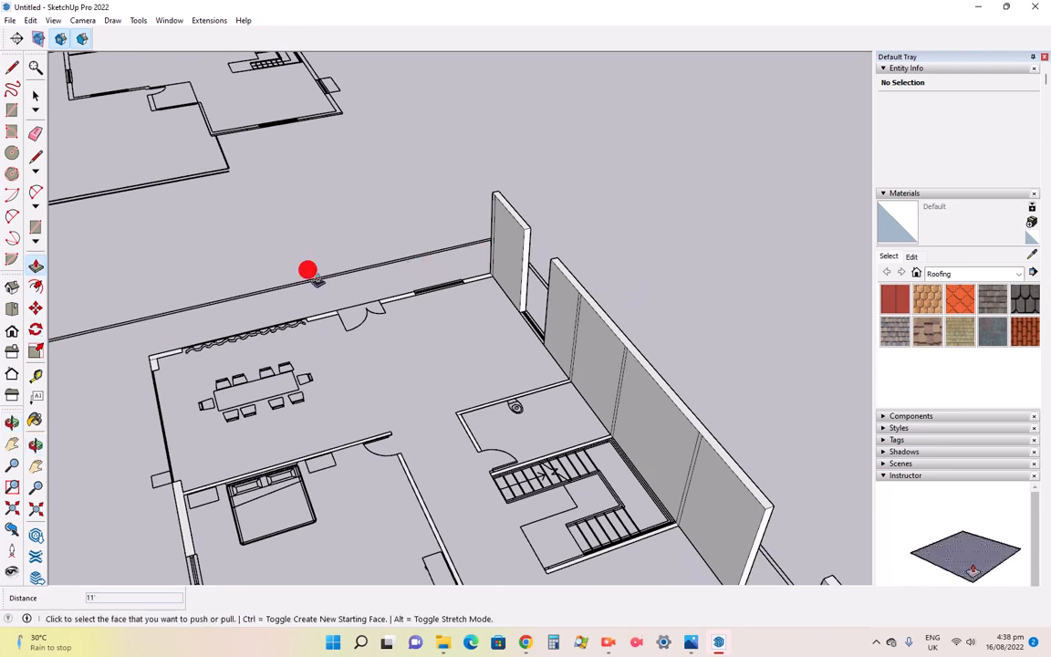
click(476, 274)
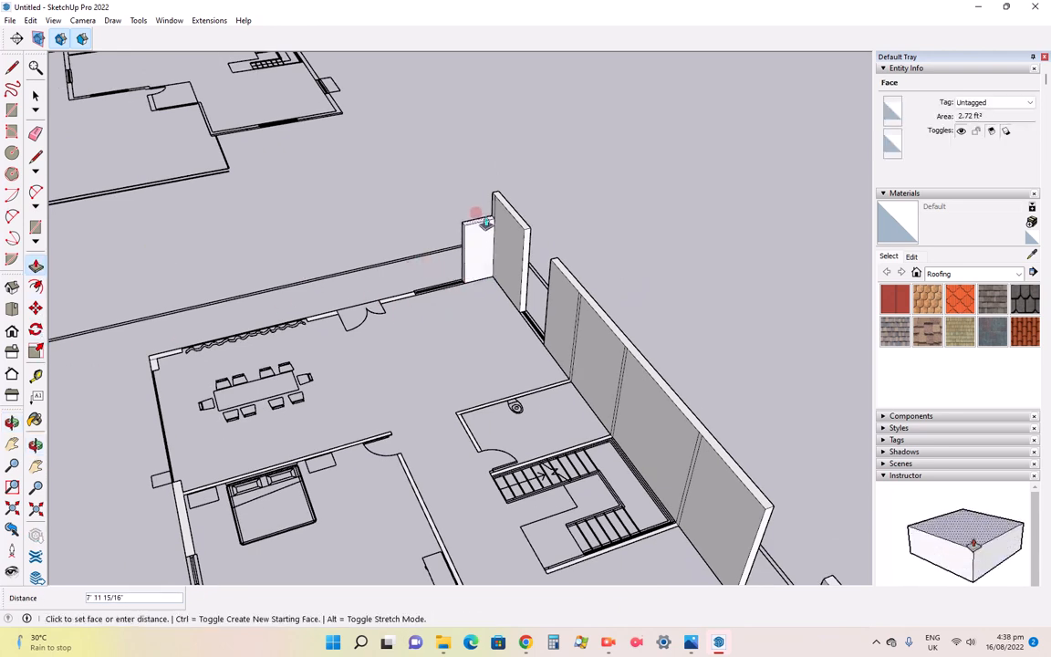
text(11)
key(Return)
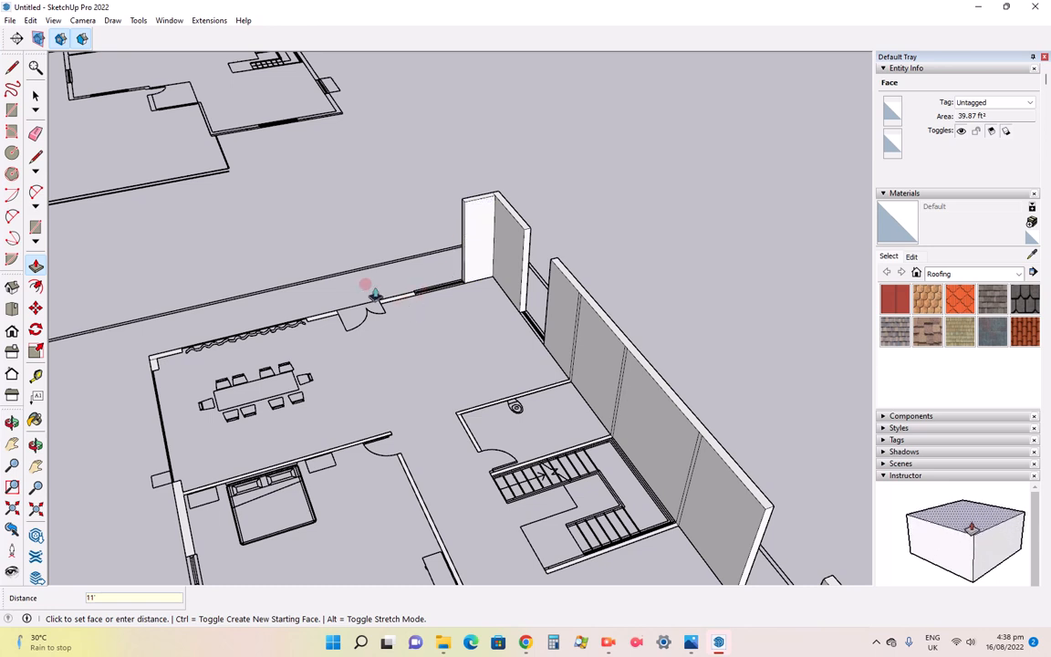
Extrude the two rear wall segments on either side of the double door 11'
click(392, 295)
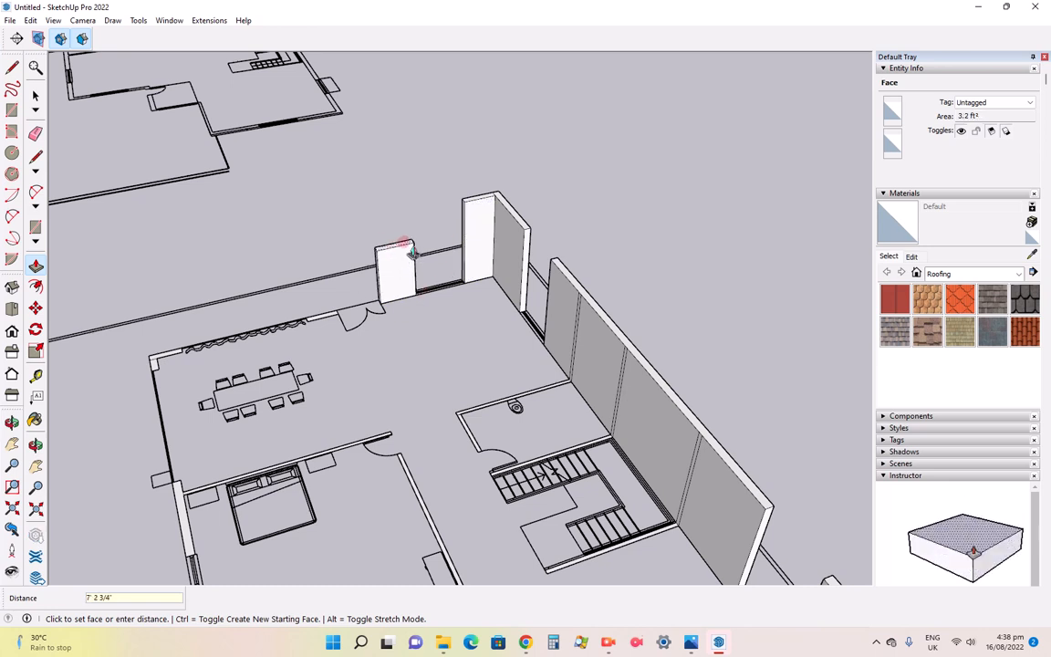
text(11)
key(Return)
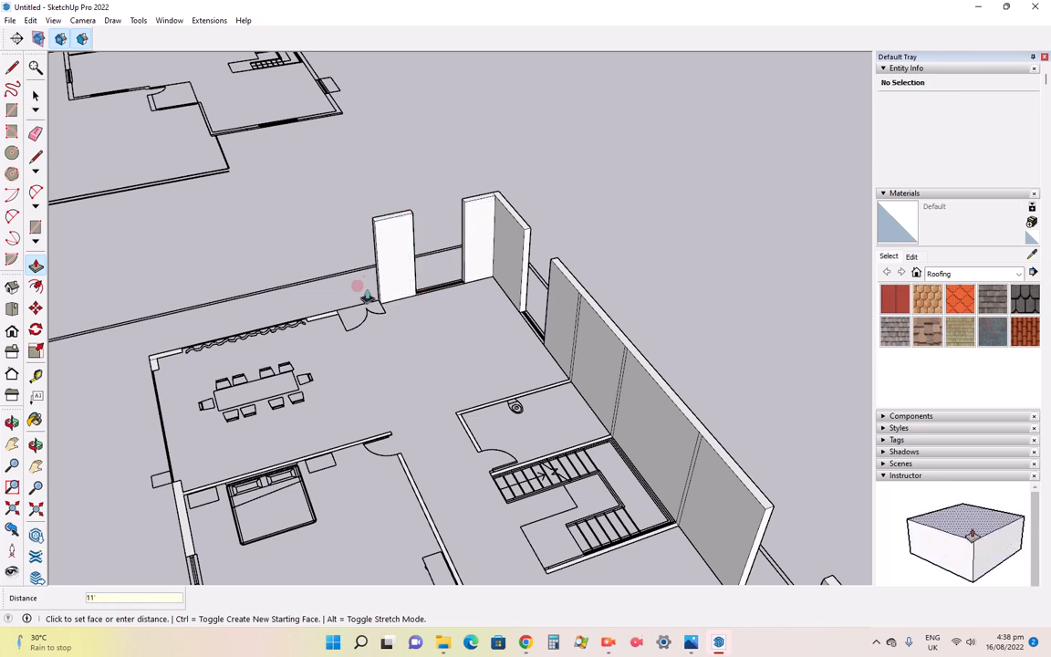
click(321, 324)
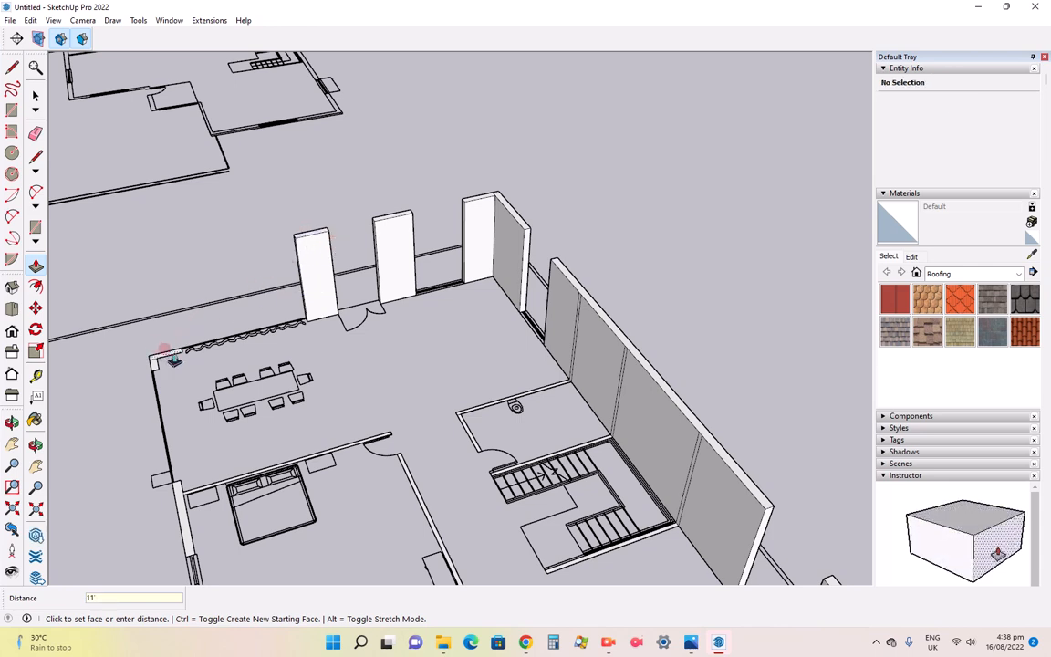
Extrude the two short wall segments forming the dining area's outer corner 11'
click(150, 319)
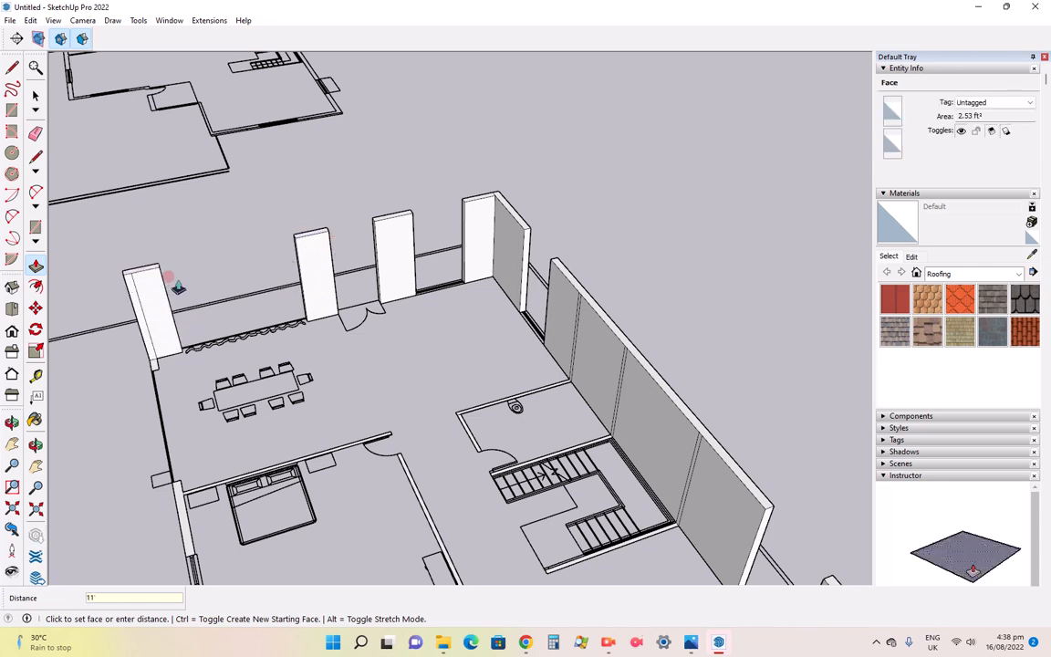
click(178, 288)
click(154, 327)
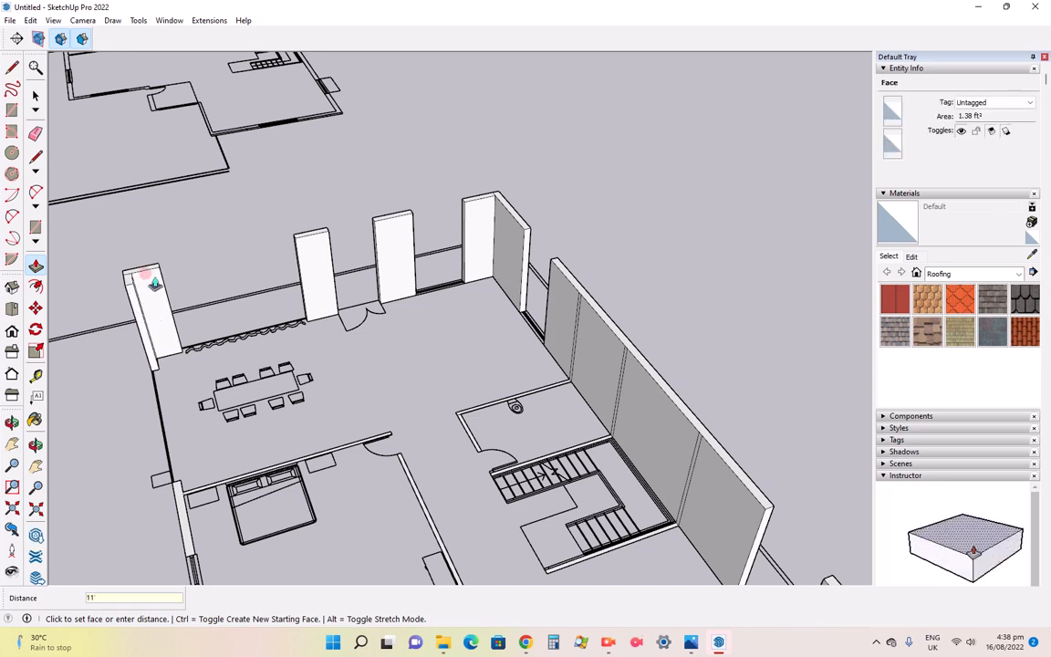
click(156, 284)
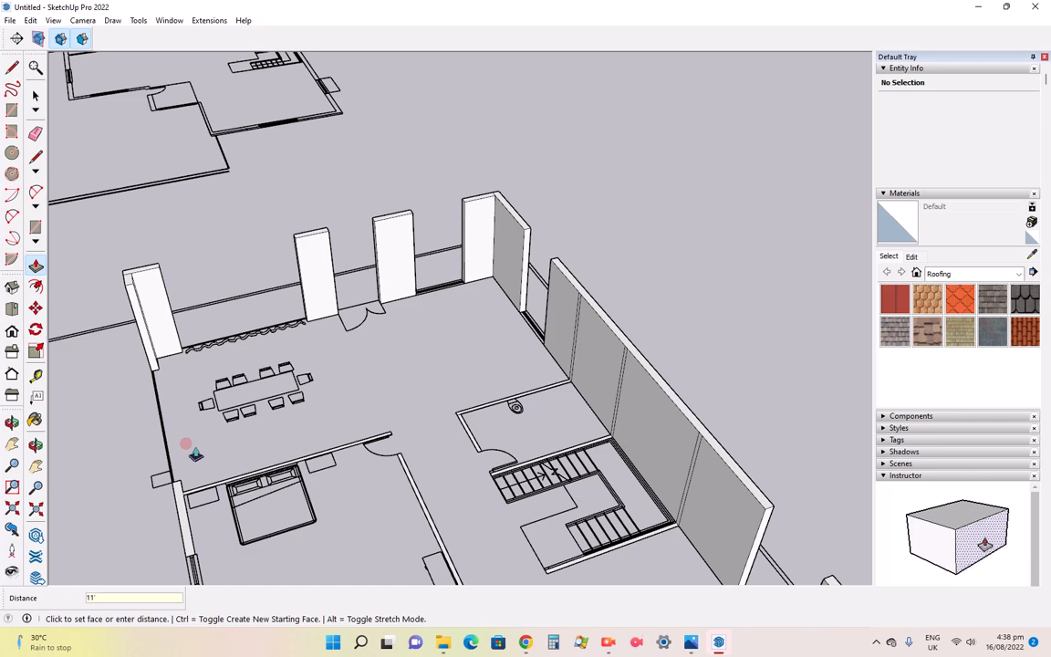
Extrude the bedroom's outer wall segment between the column and the window 11'
scroll(285, 422, down, 2)
scroll(228, 456, up, 5)
click(219, 424)
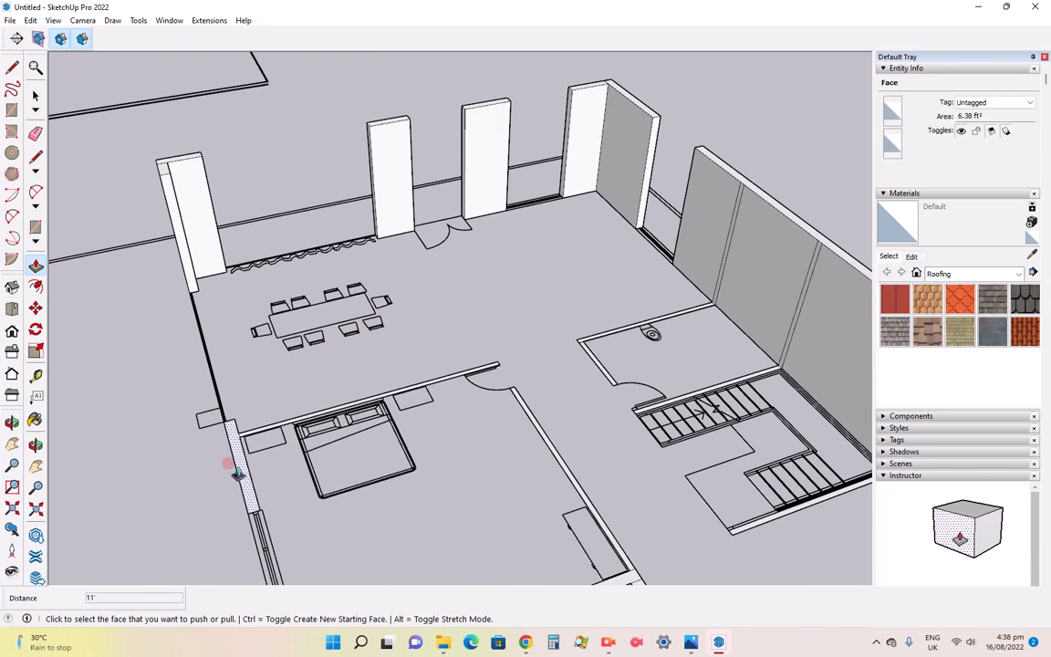
text(11')
key(Return)
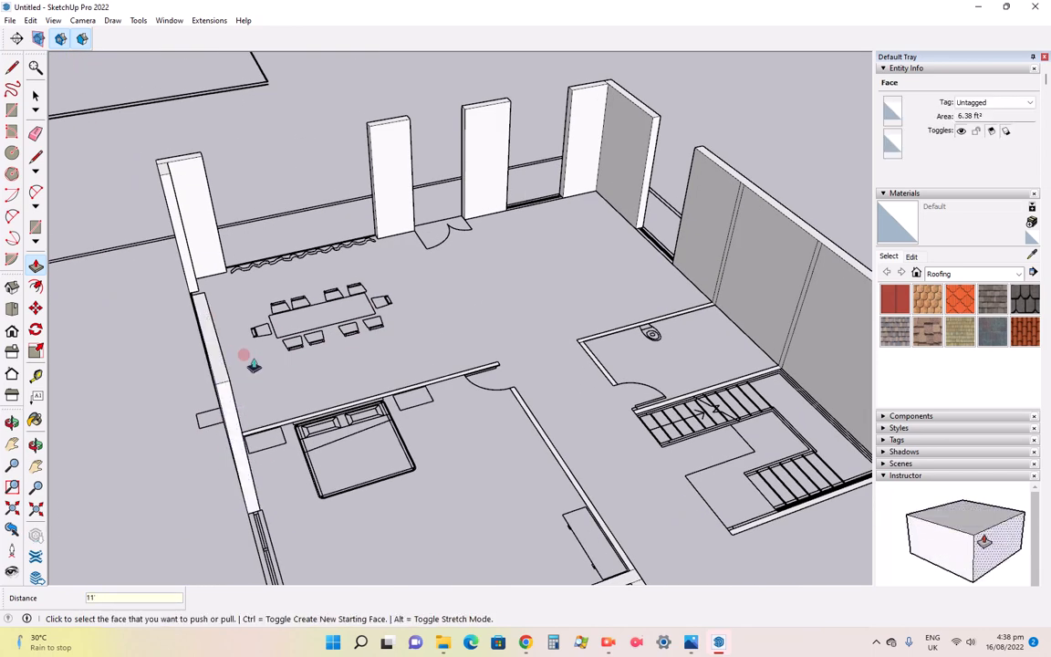
Extrude the partition wall between the dining area and the bedroom 11'
click(283, 424)
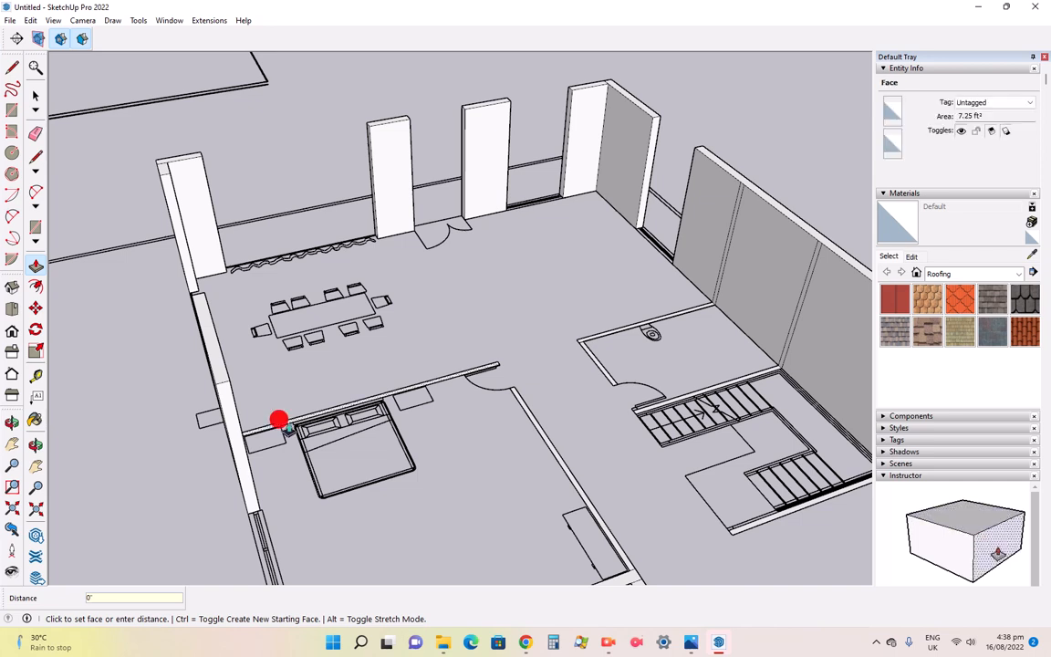
text(11')
key(Return)
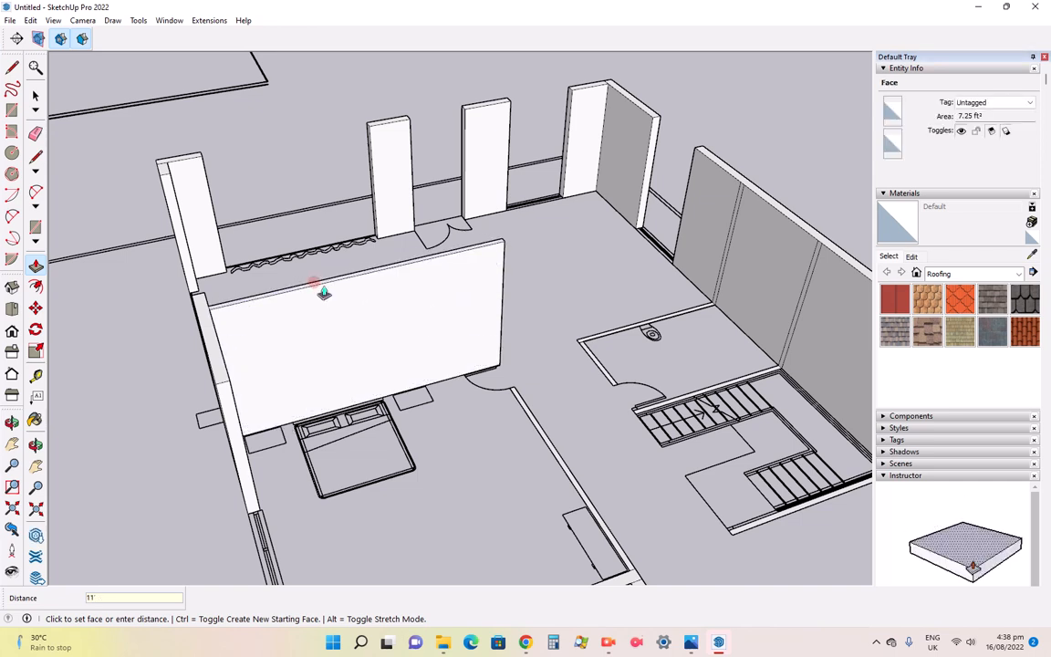
Extrude the toilet's three partition walls 11', including the one beside the stairs and the short one next to the door
click(582, 337)
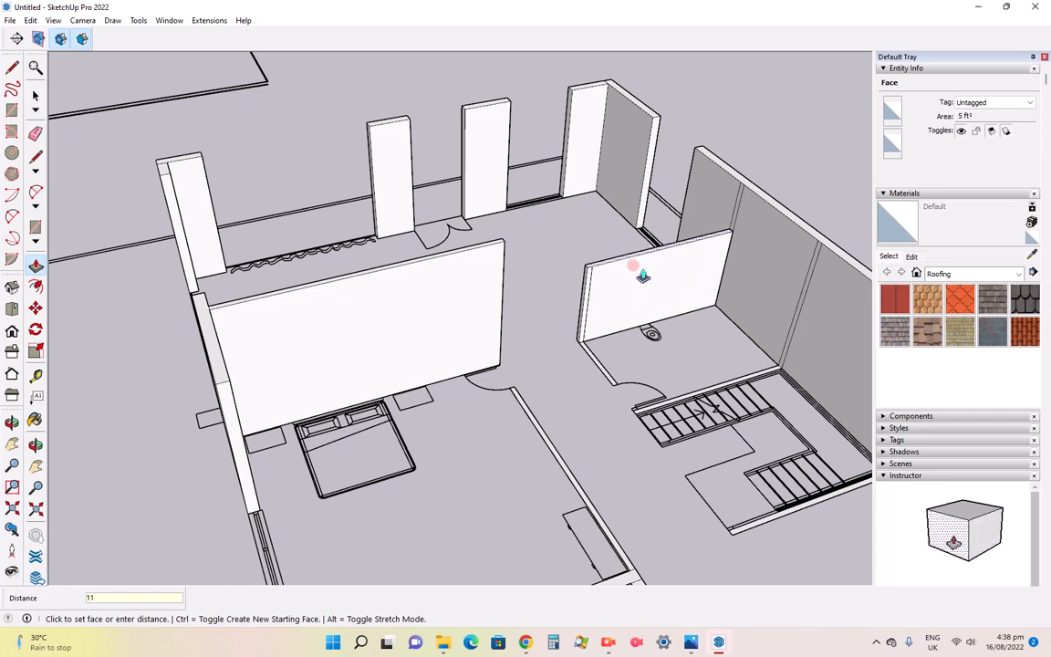
text(11')
key(Return)
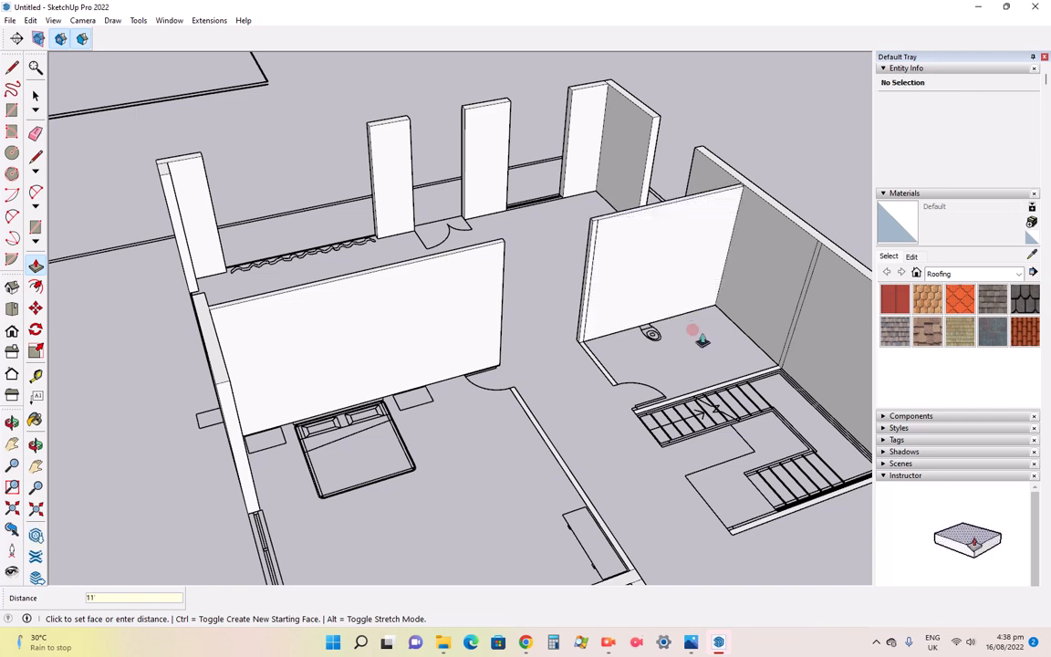
drag(703, 393, 706, 307)
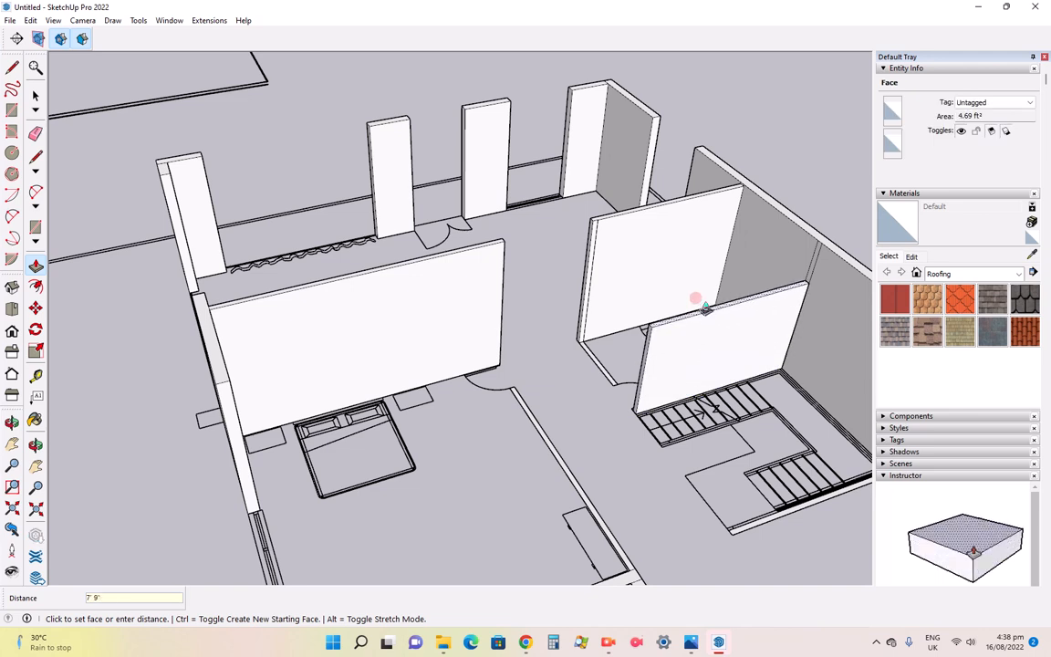
text(11)
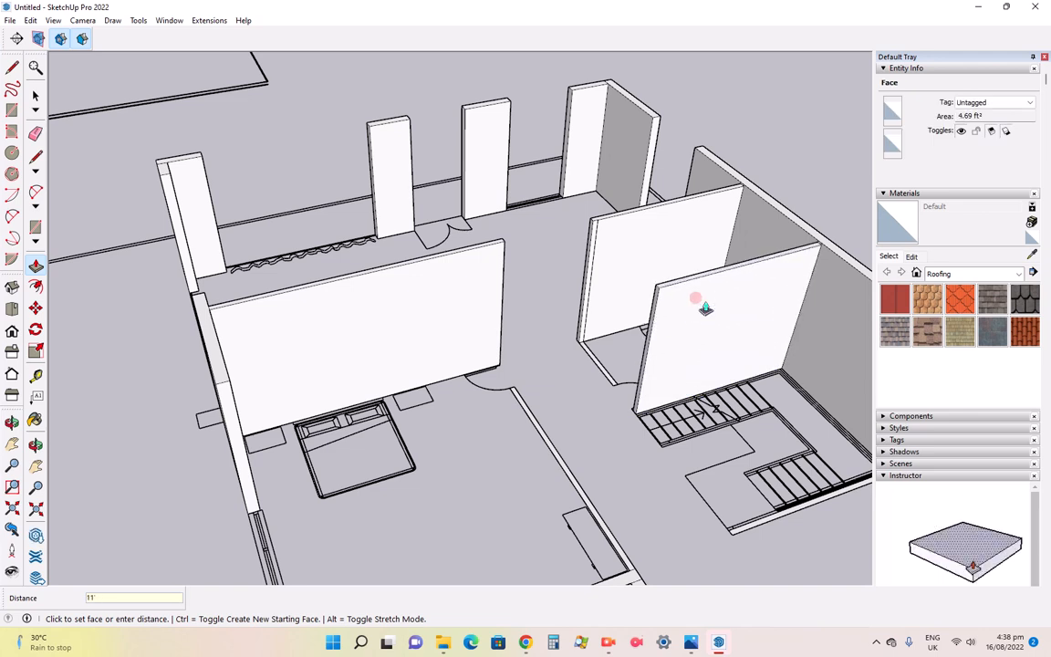
text(')
key(Return)
drag(594, 368, 620, 288)
text(11')
key(Return)
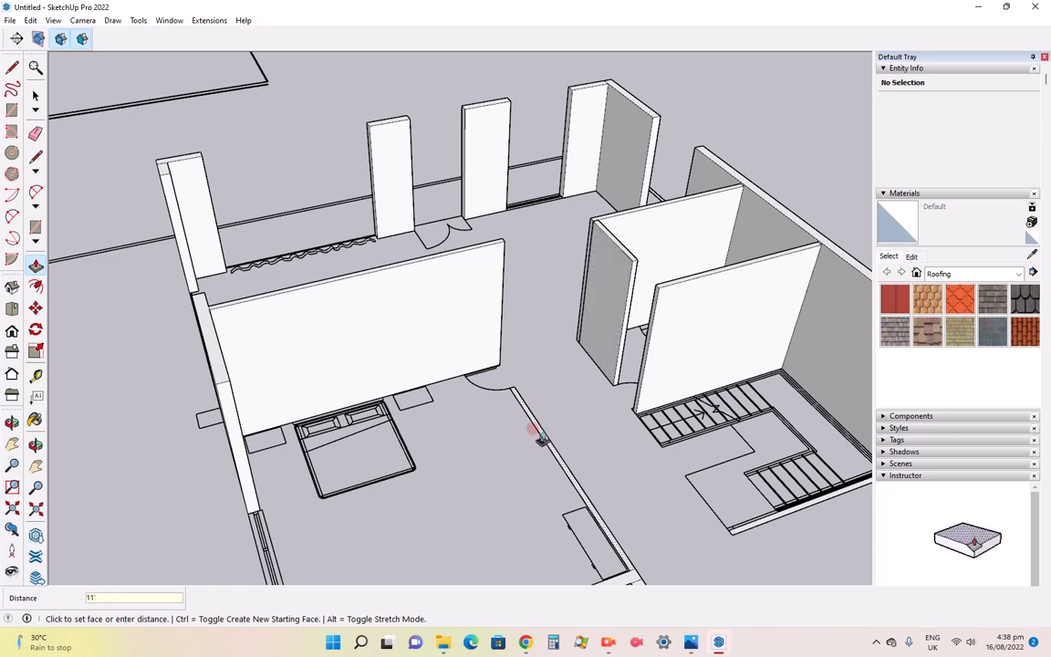
Extrude the bedroom's inner side wall and its long front wall 11'
drag(542, 439, 544, 326)
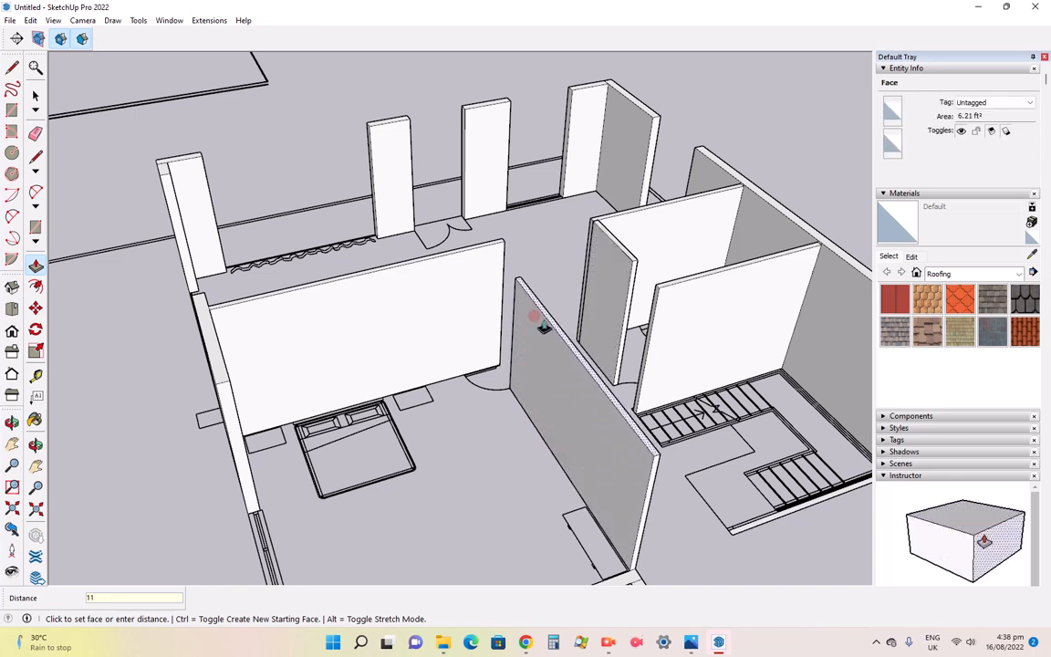
key(Return)
scroll(407, 304, down, 2)
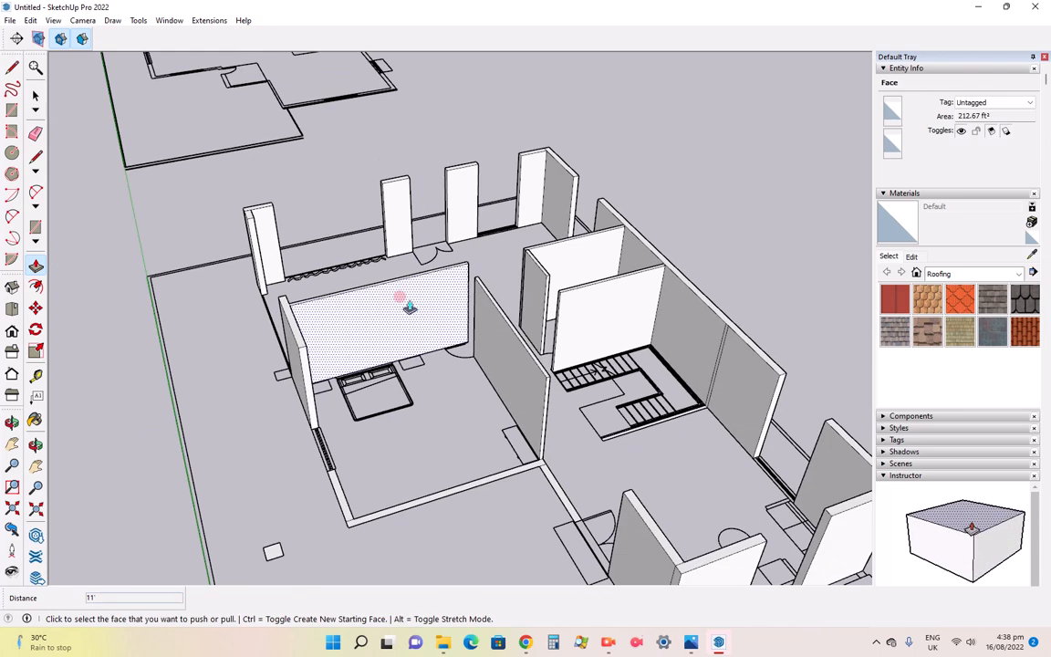
scroll(413, 491, up, 3)
drag(467, 469, 475, 364)
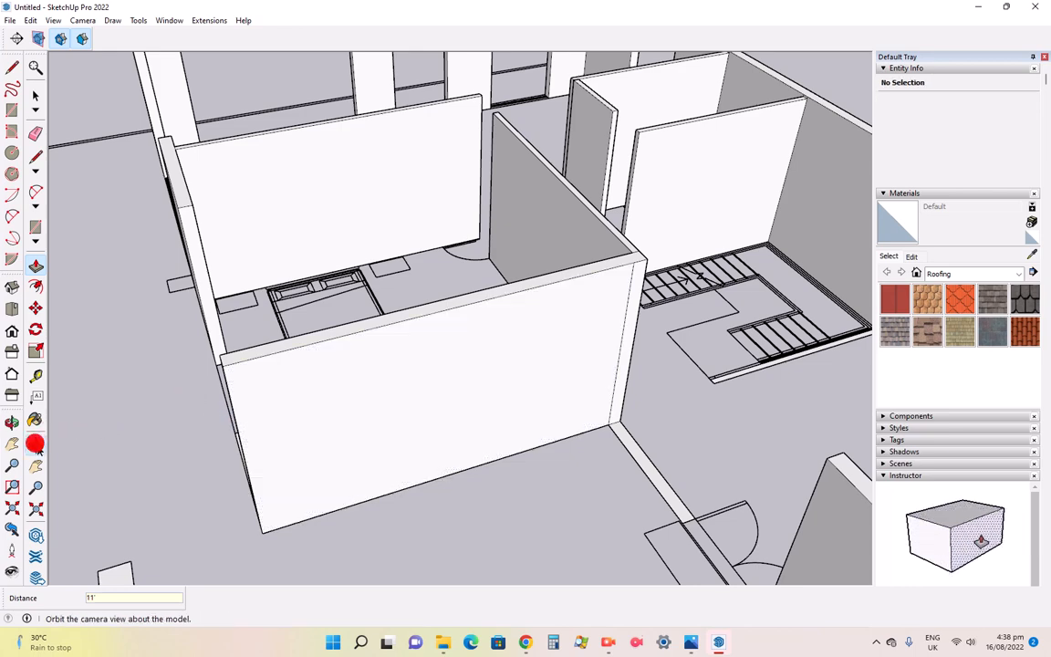
Orbit to the bedroom's outer side and extrude the wall segment between the window and the front corner 11'
click(12, 421)
drag(105, 515, 385, 451)
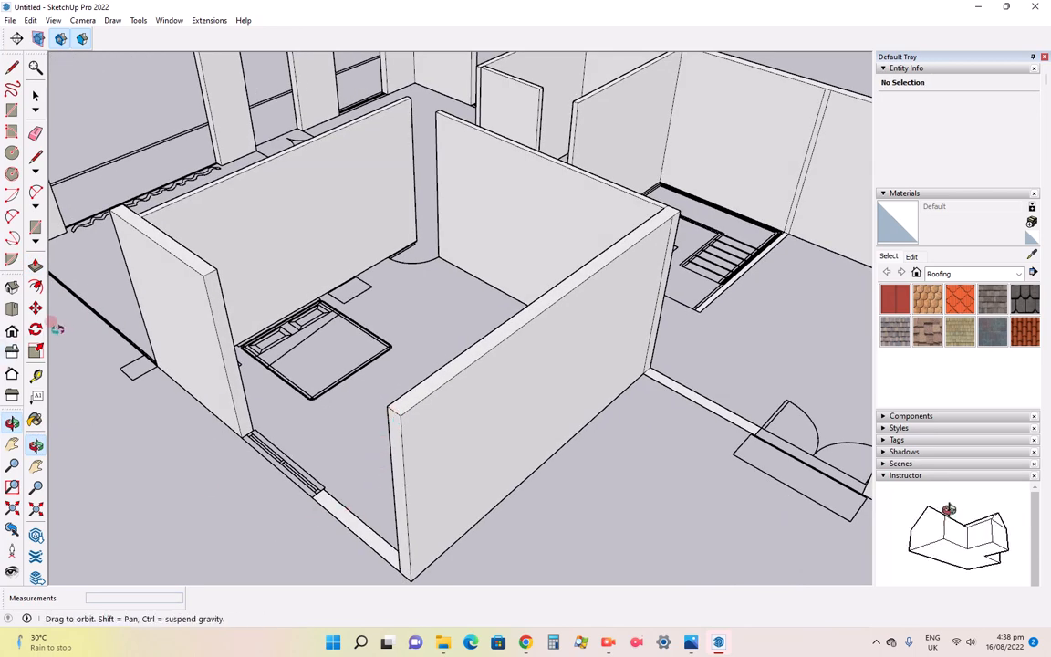
click(35, 264)
click(329, 461)
click(329, 410)
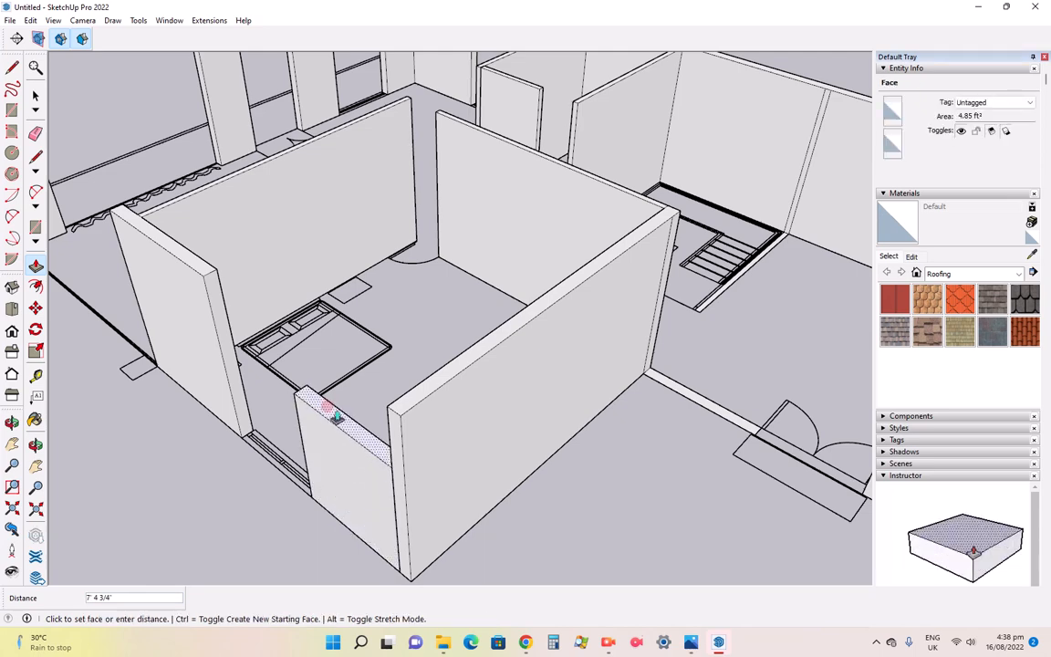
text(11')
key(Return)
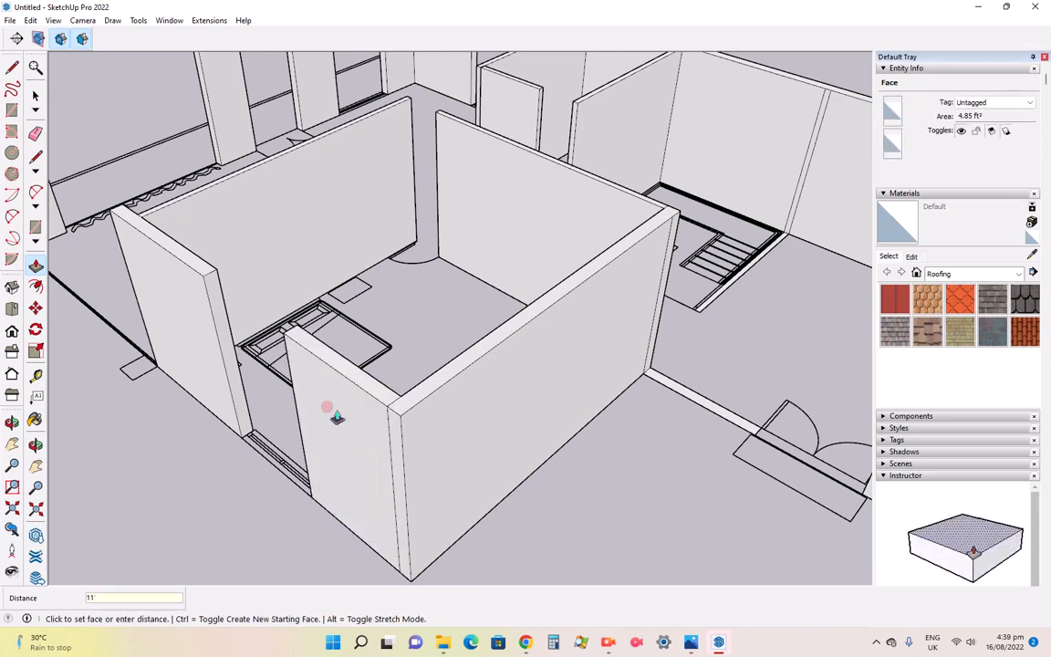
Extrude the wall segment between the bedroom's front corner and the entrance double door 11'
scroll(310, 417, down, 5)
scroll(475, 421, up, 6)
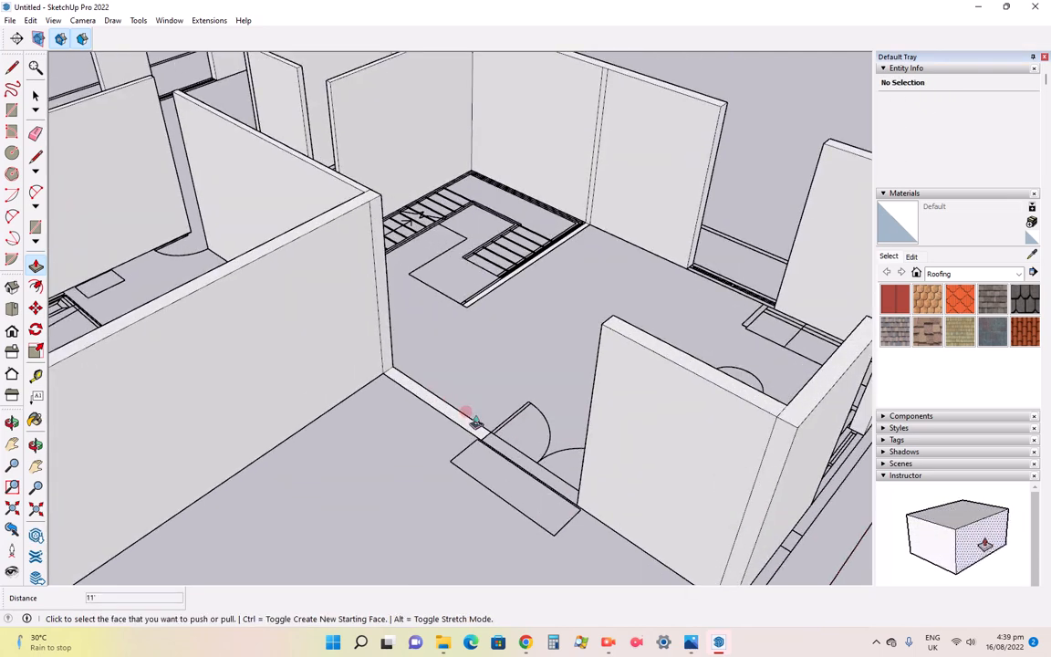
click(463, 427)
text(11)
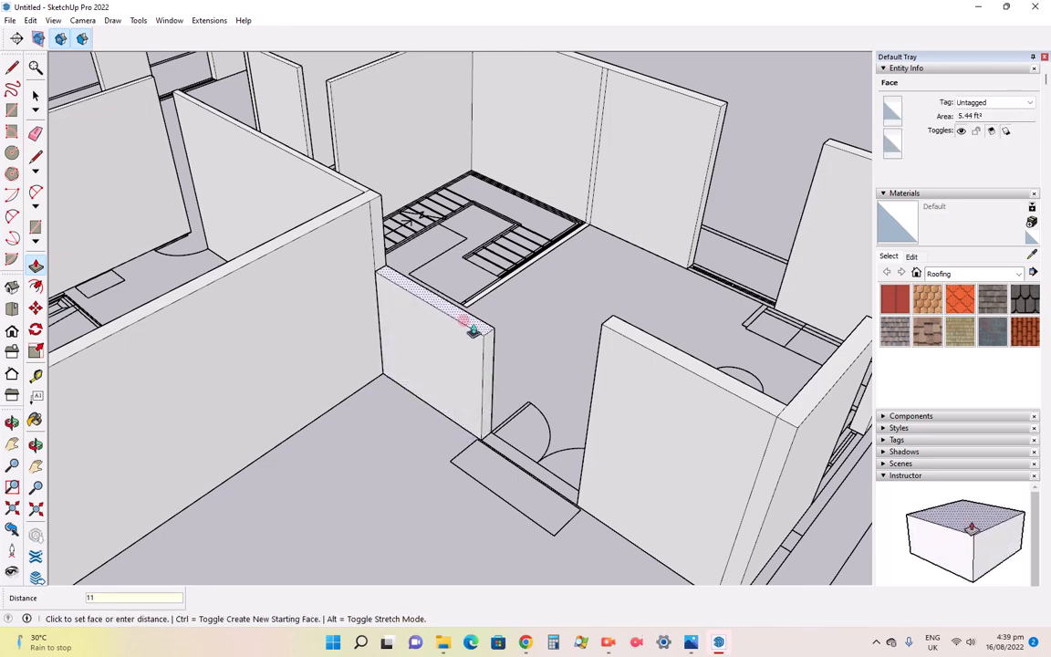
text(')
key(Return)
scroll(349, 398, down, 4)
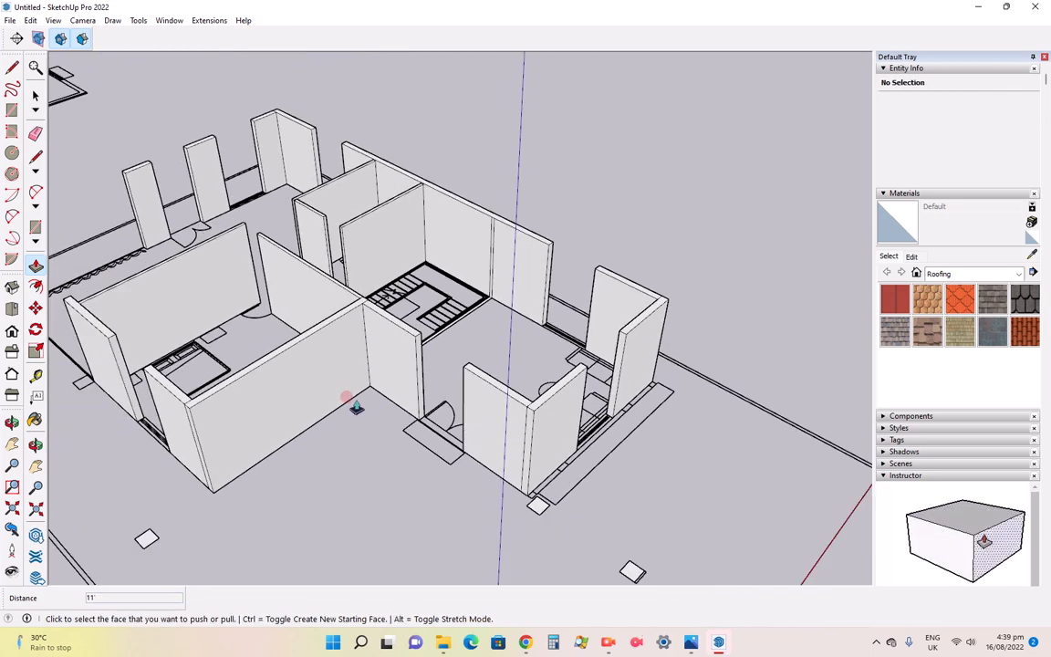
Save the model to the Desktop as a SketchUp file named 123
middle_drag(415, 446, 472, 422)
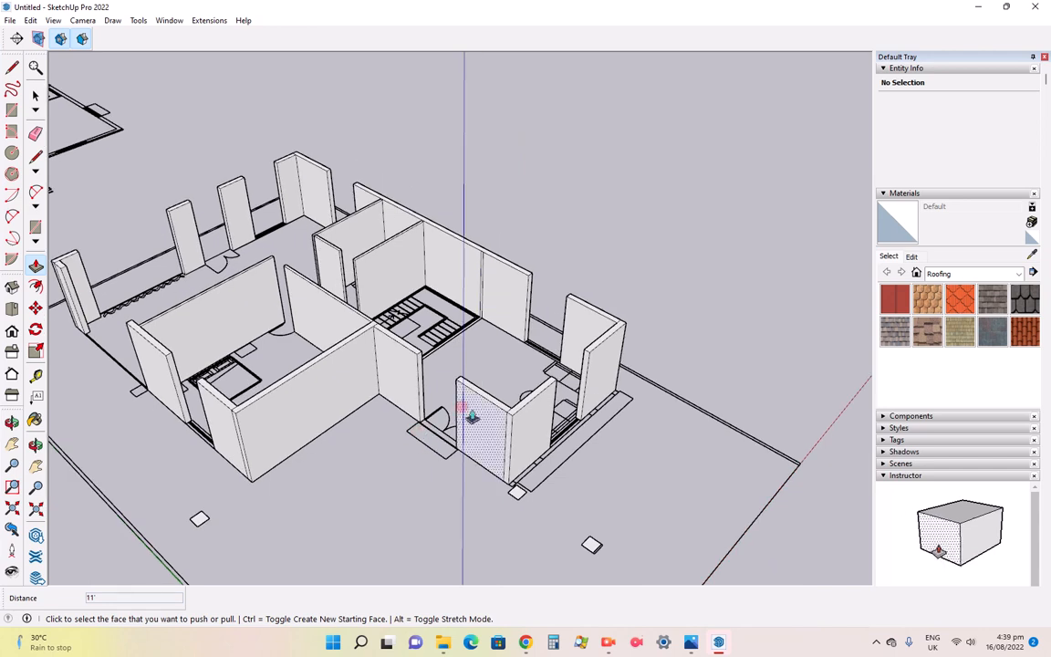
click(471, 417)
key(ctrl+s)
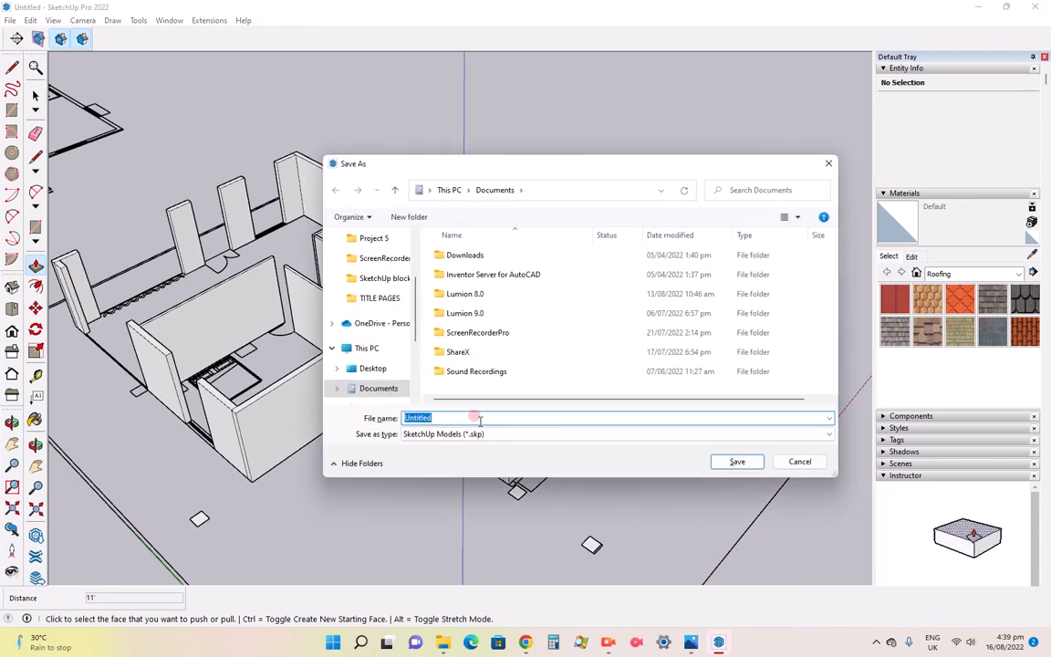
click(373, 365)
click(437, 413)
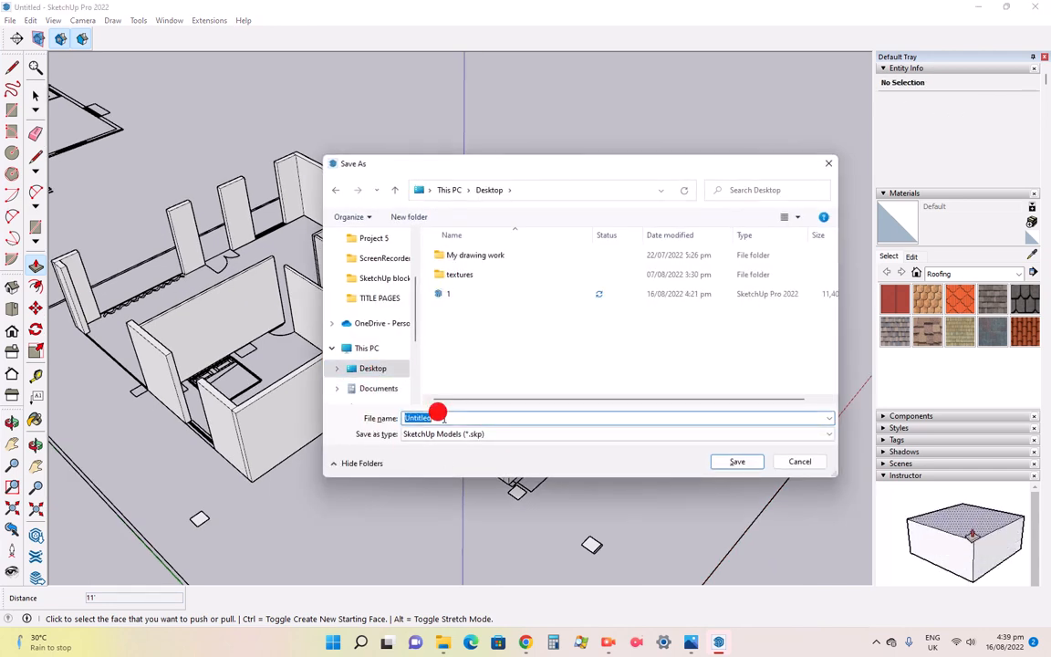
text(123)
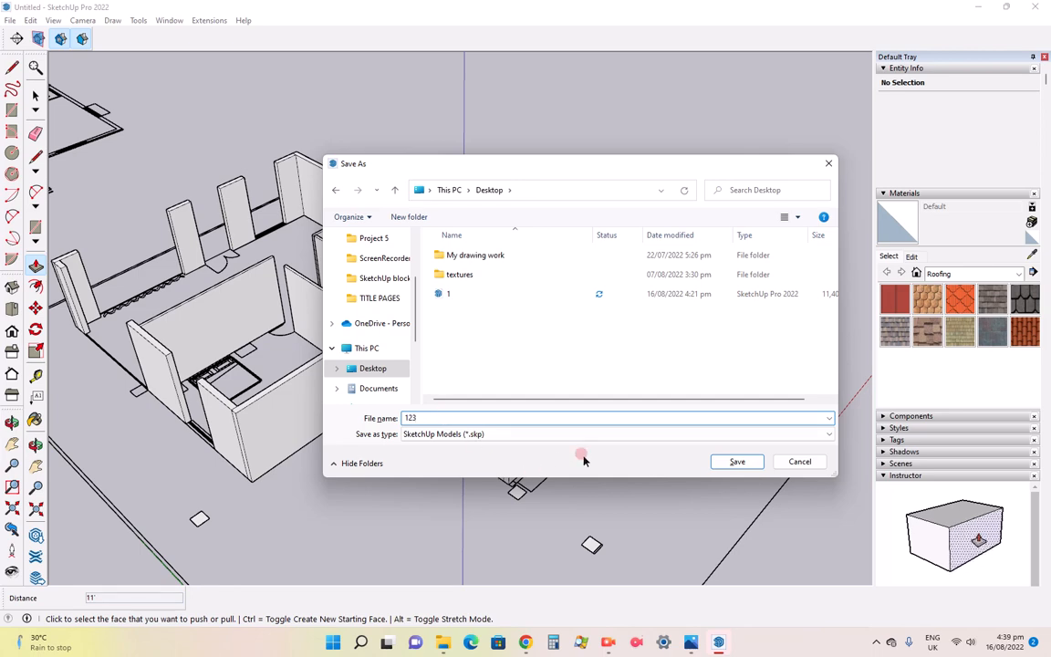
click(734, 463)
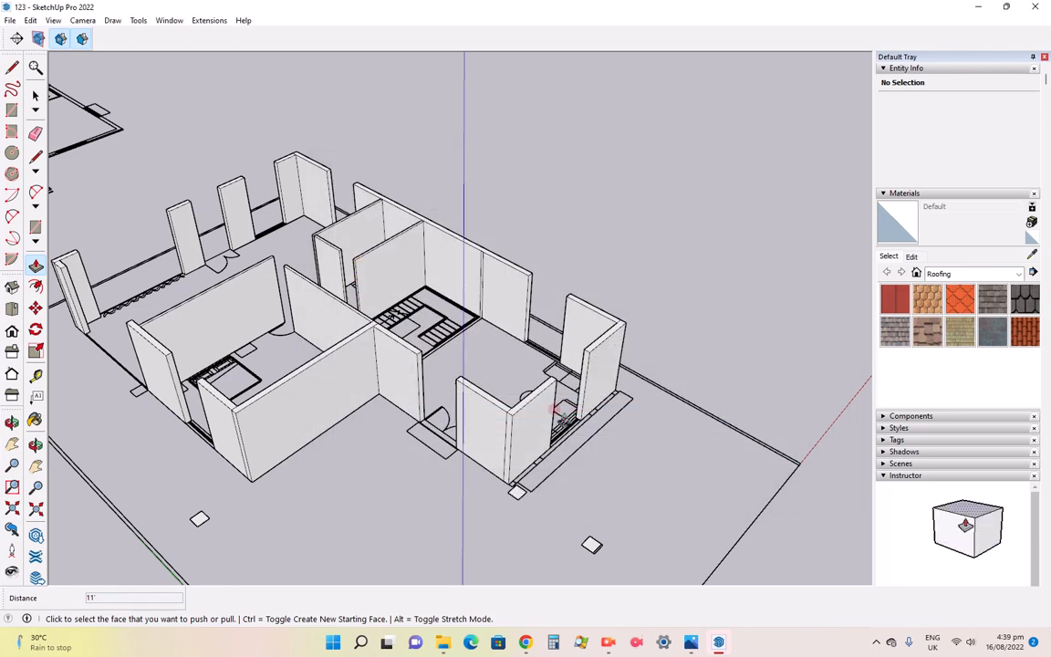
Inspect the raised walls and switch to the standard front view showing the window opening between the two front walls
scroll(552, 415, down, 2)
click(544, 407)
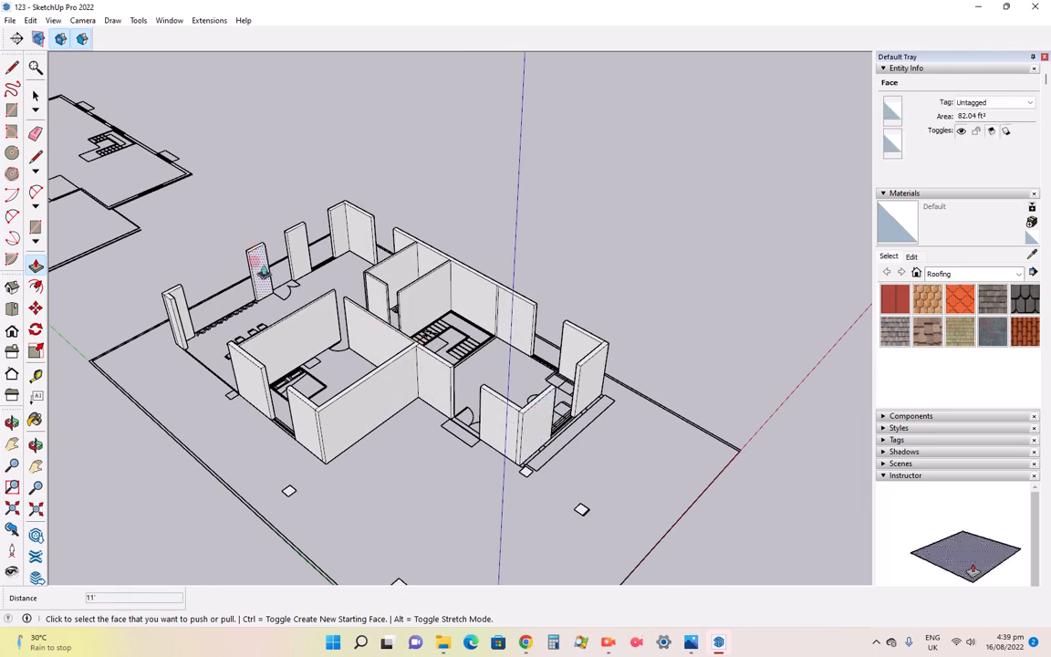
scroll(538, 333, up, 4)
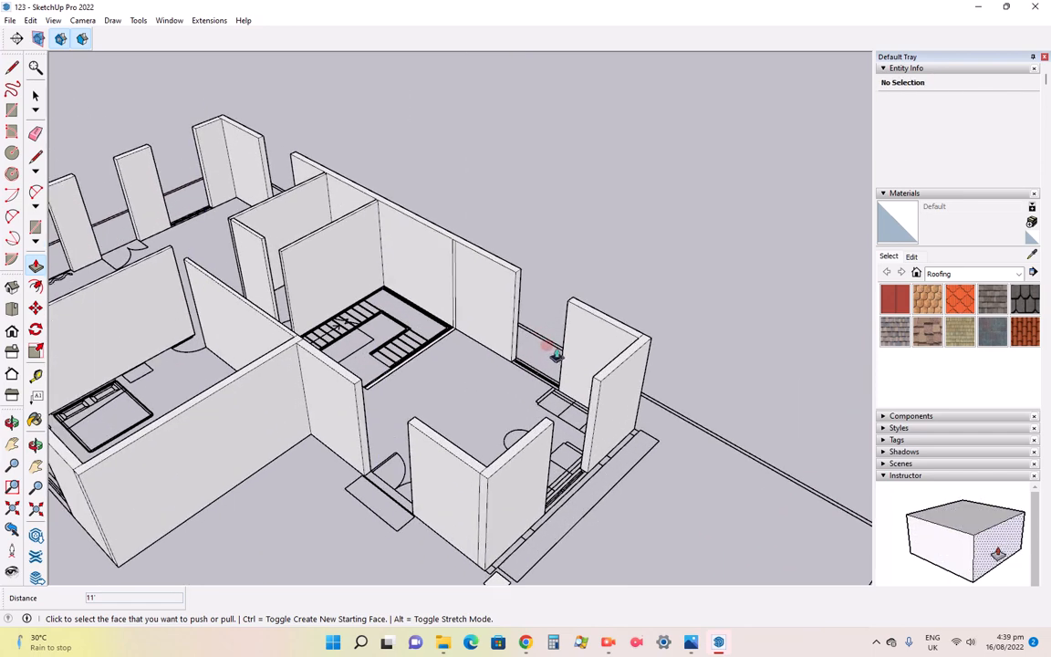
scroll(564, 508, up, 2)
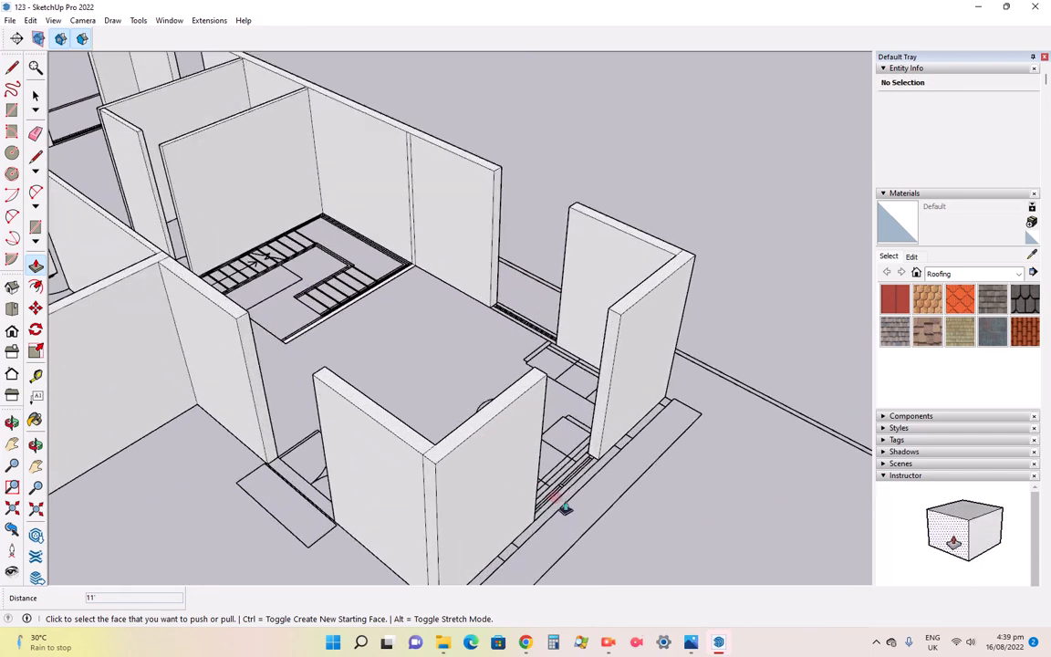
scroll(570, 478, up, 2)
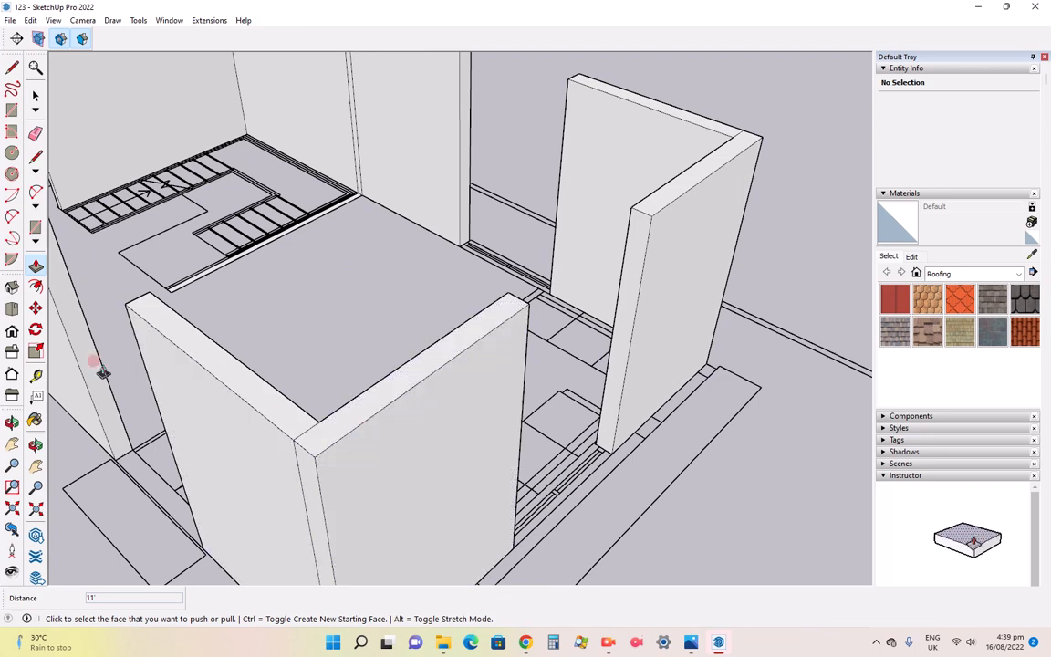
scroll(206, 379, down, 3)
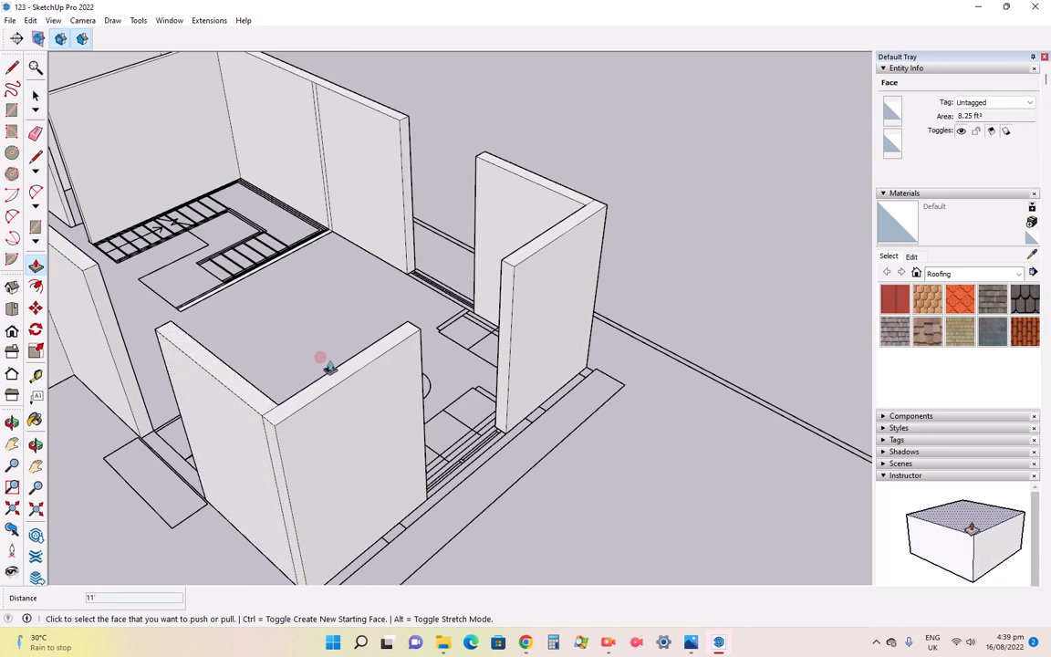
click(12, 331)
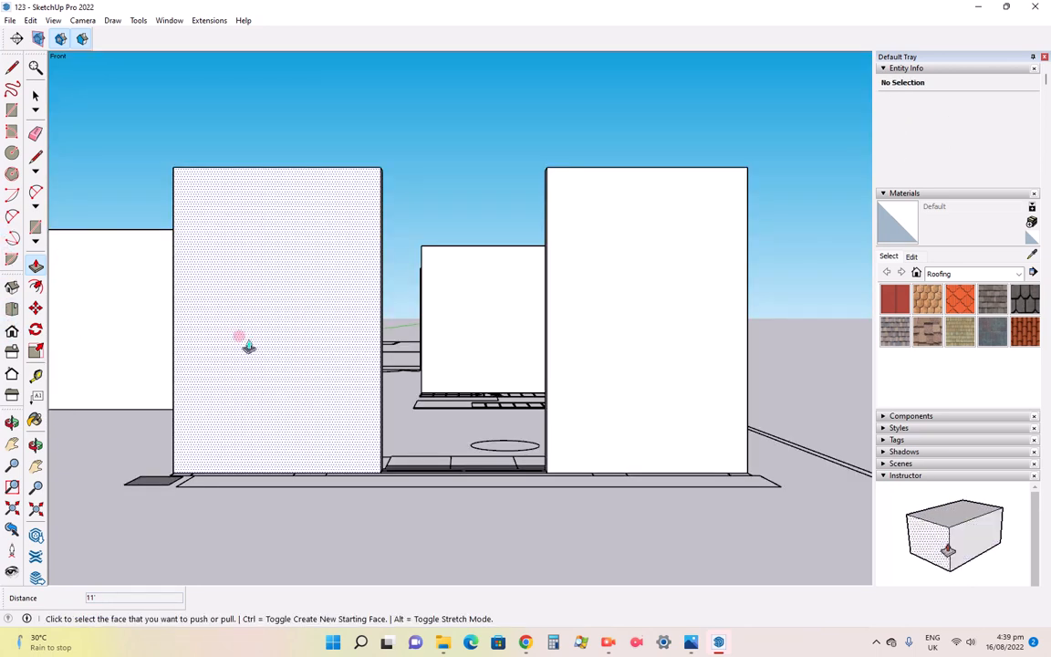
scroll(422, 261, up, 1)
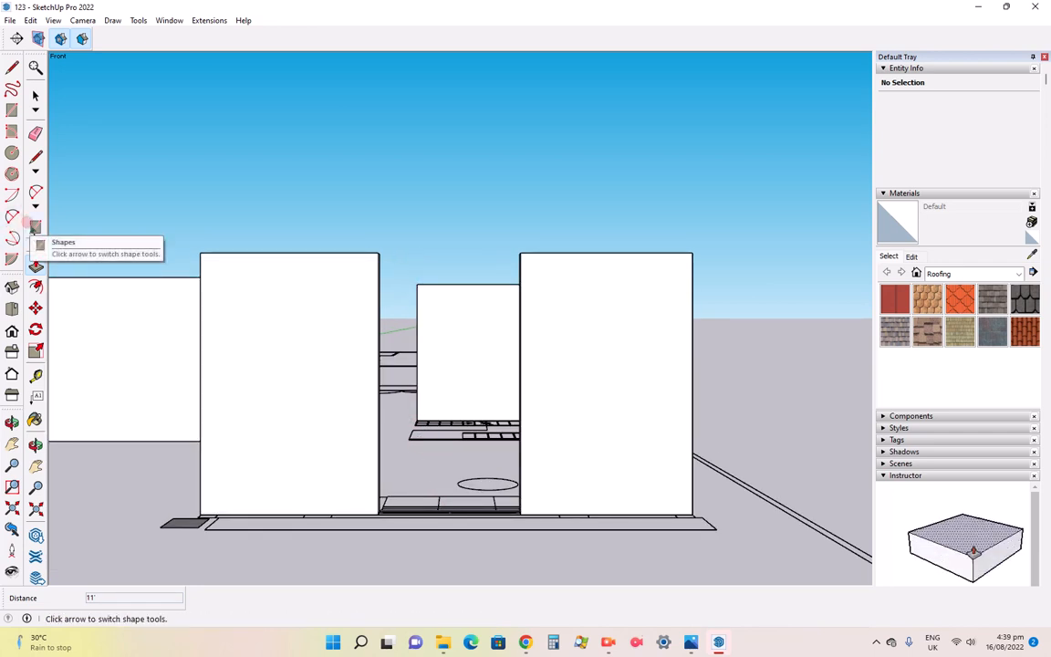
Measure the width of the front window opening along its base with the Tape Measure tool
click(12, 67)
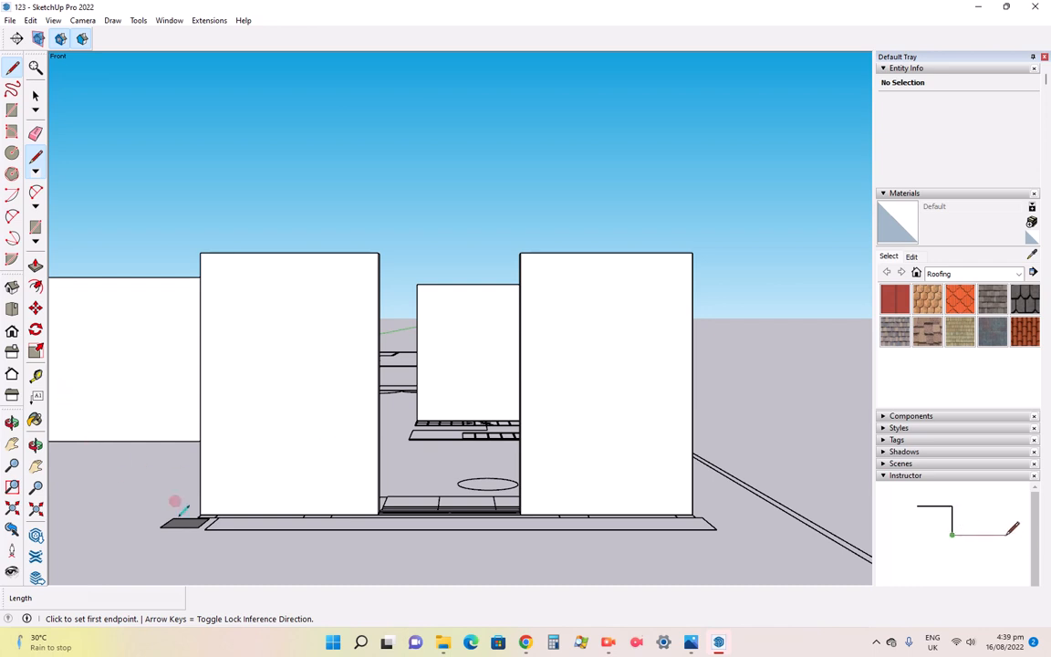
scroll(423, 497, up, 2)
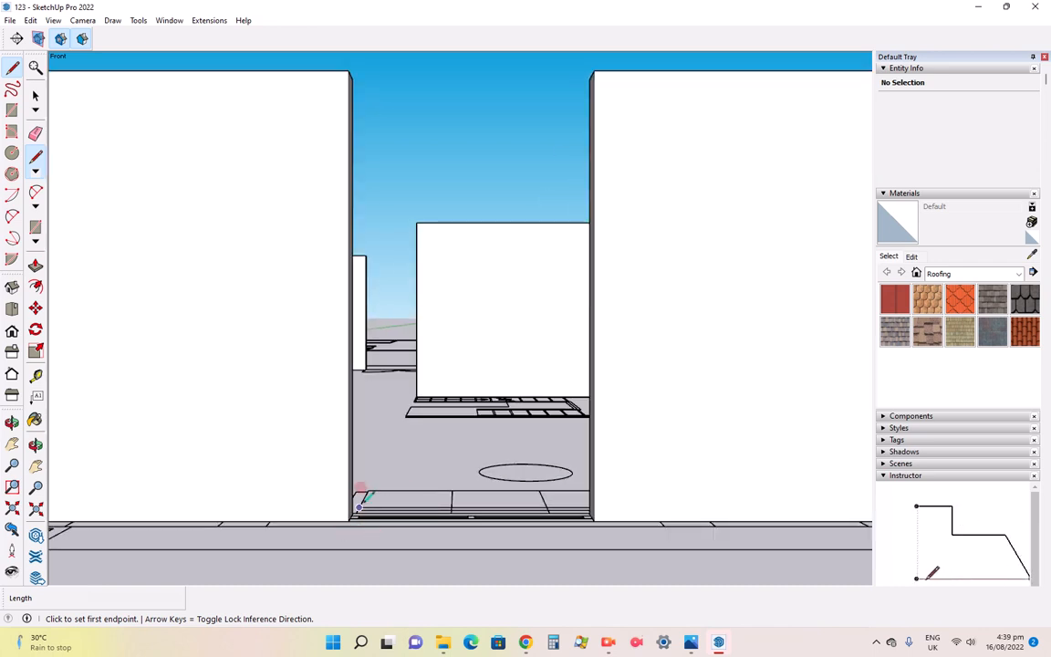
click(36, 375)
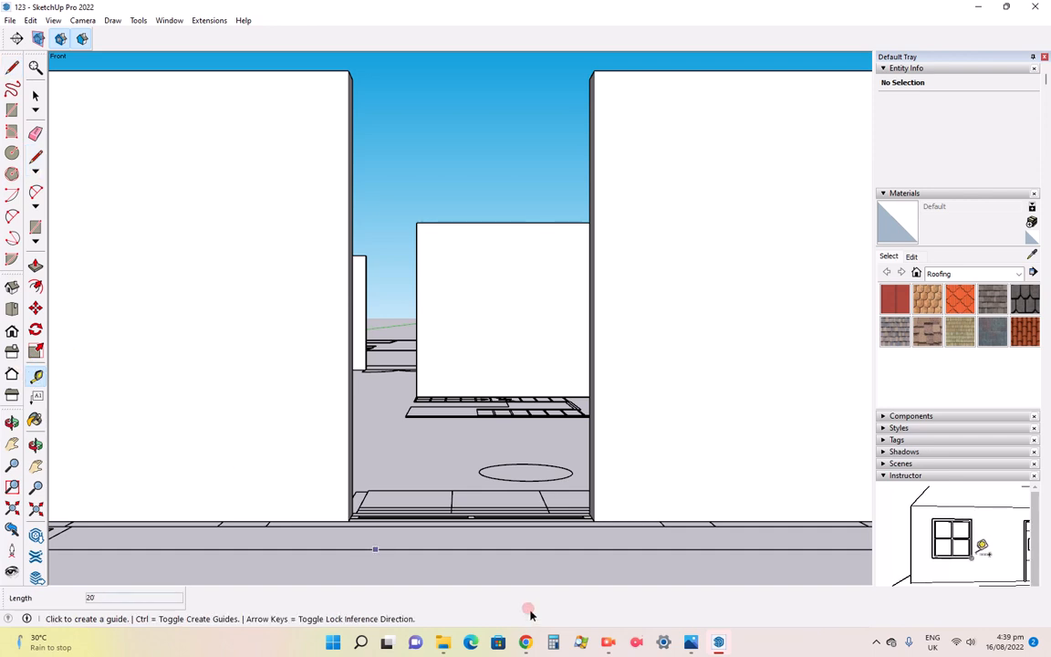
click(349, 521)
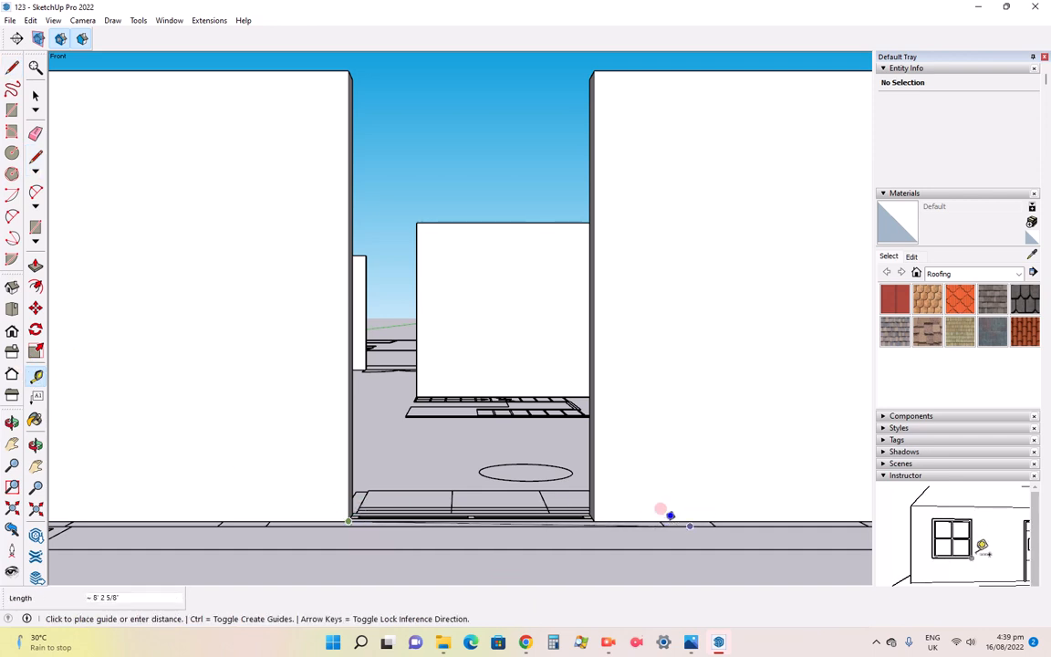
click(594, 514)
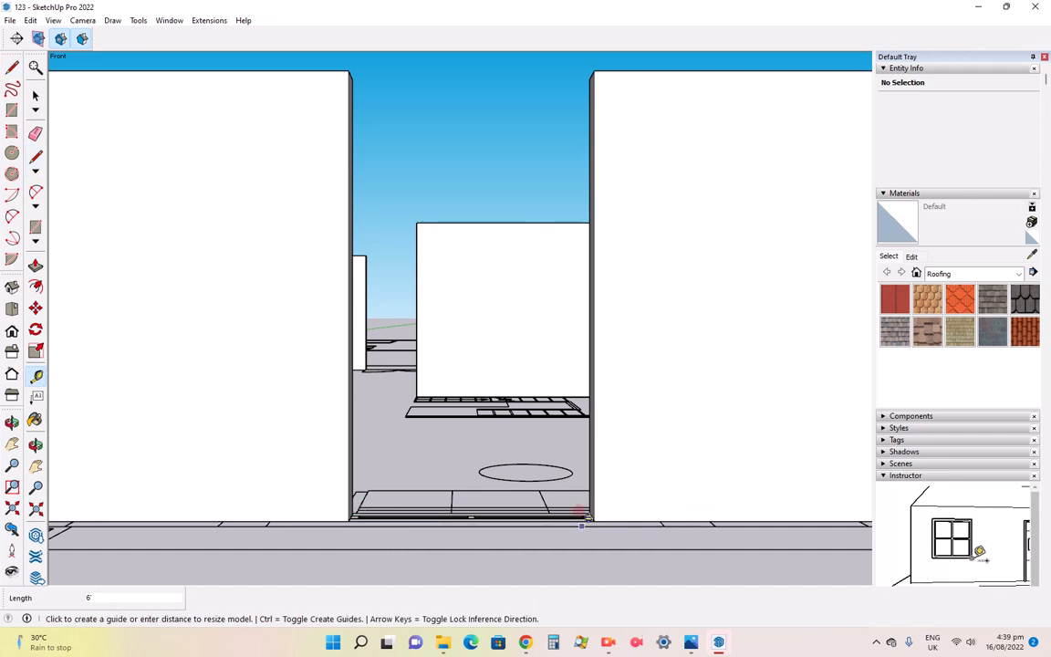
click(90, 598)
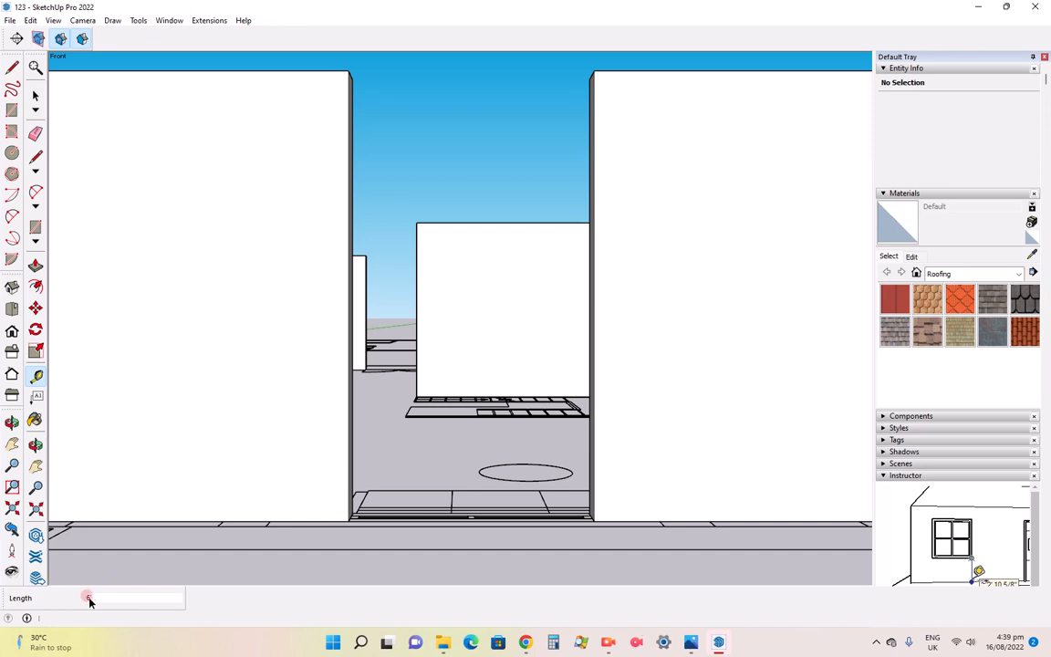
click(301, 516)
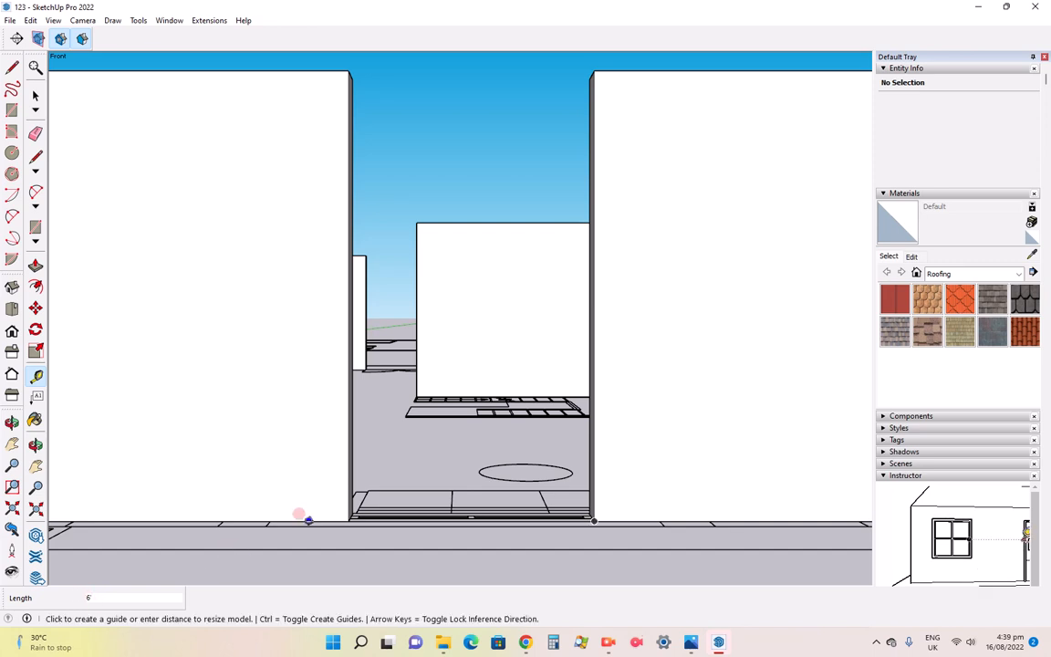
Check the front window in the reference render and place a guide point 3' above the base on the opening's jamb edge
click(691, 642)
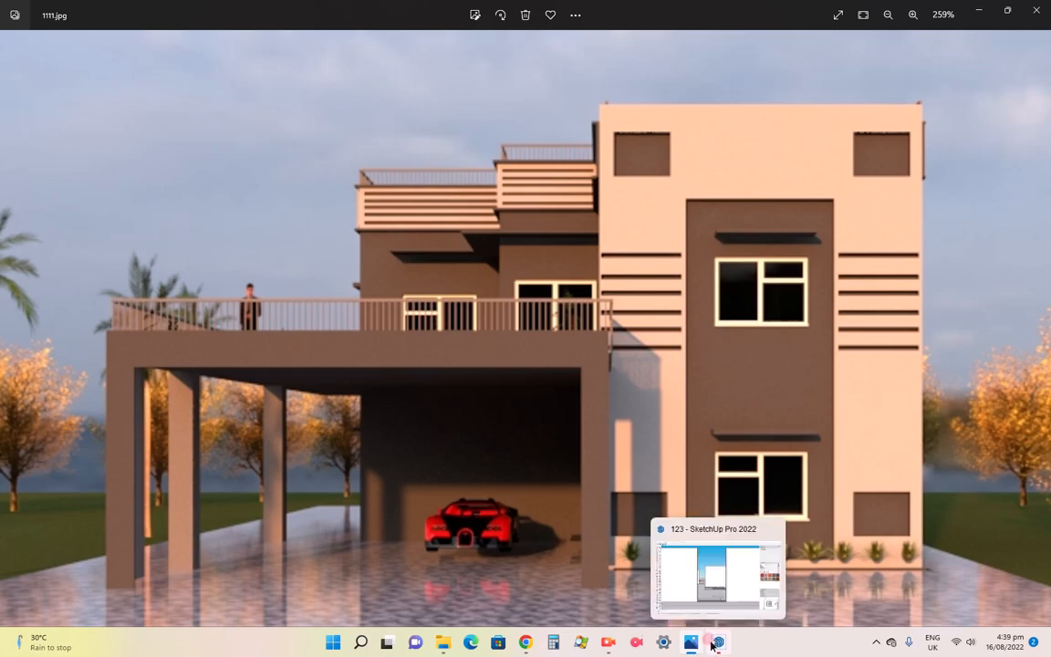
click(712, 646)
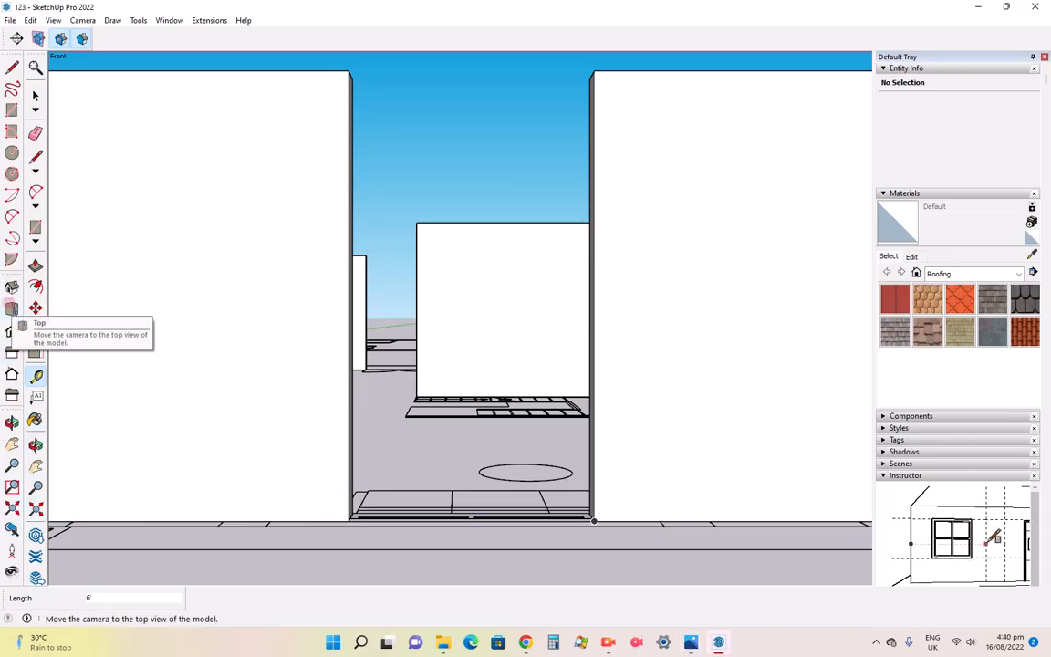
click(36, 445)
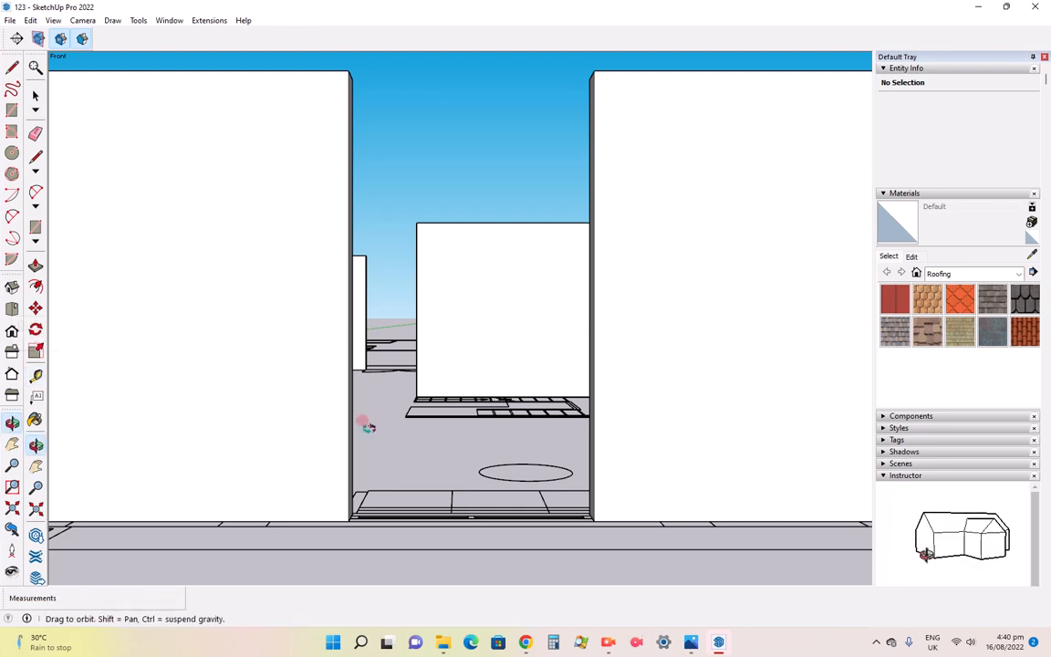
drag(367, 427, 274, 459)
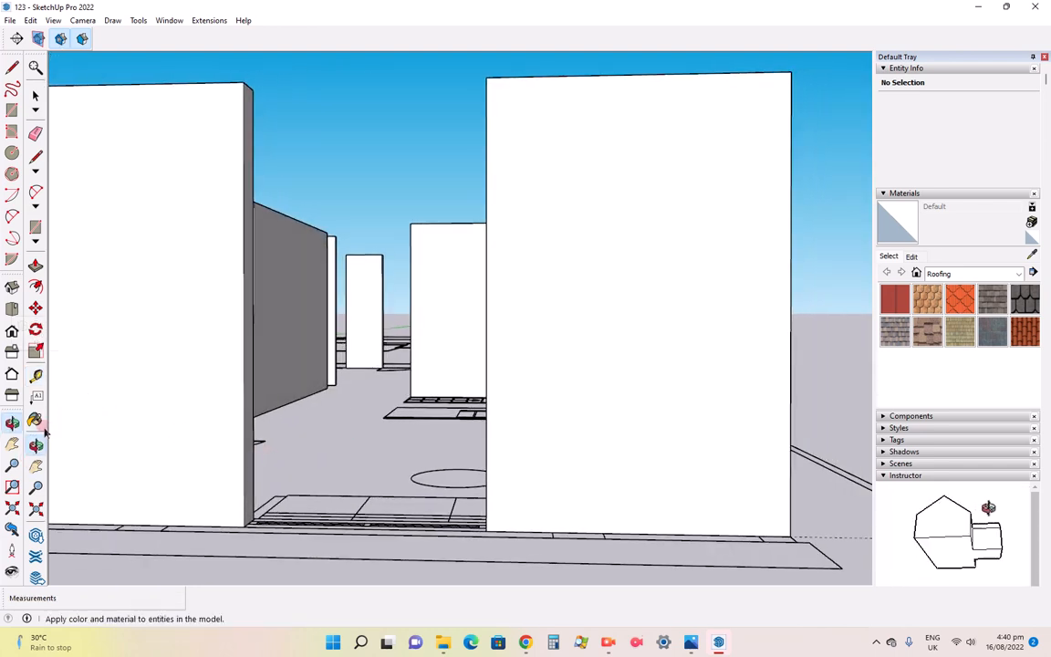
click(35, 375)
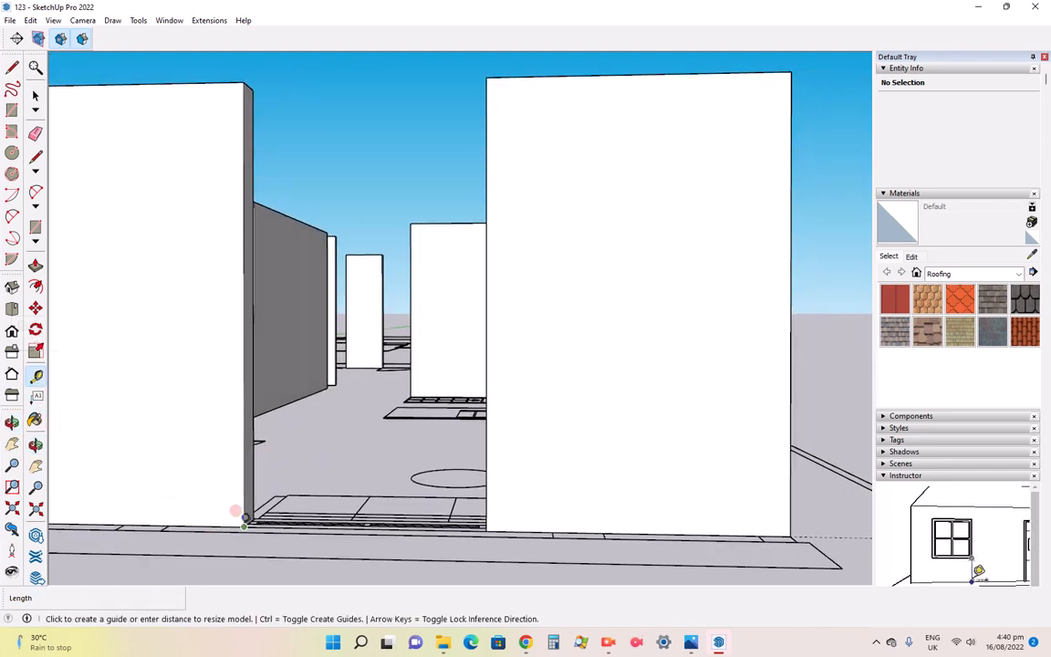
click(243, 525)
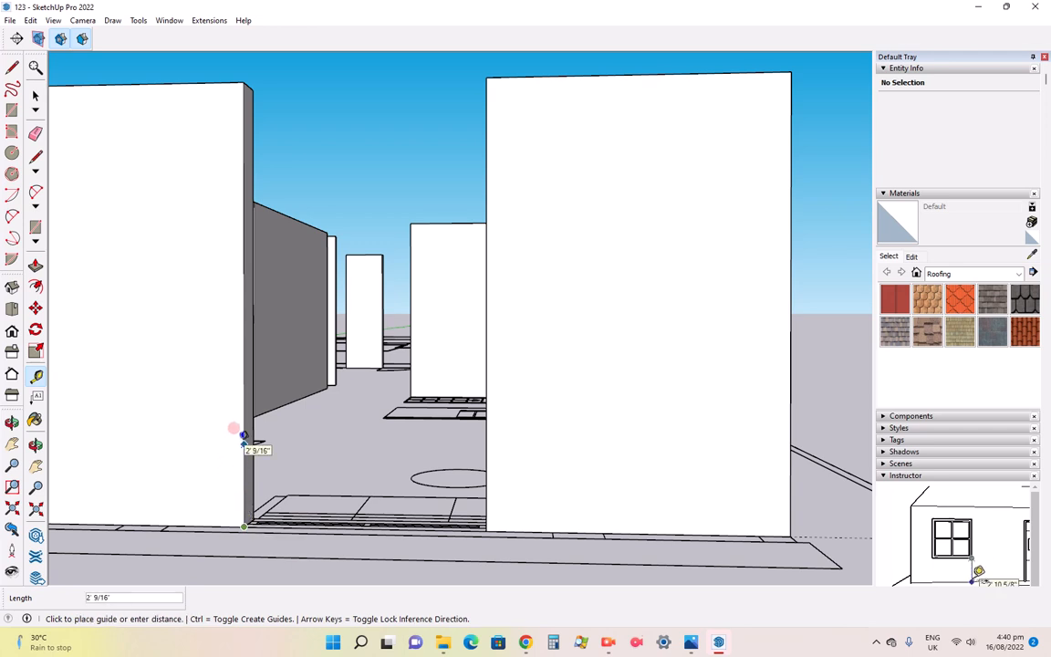
text(3')
key(Return)
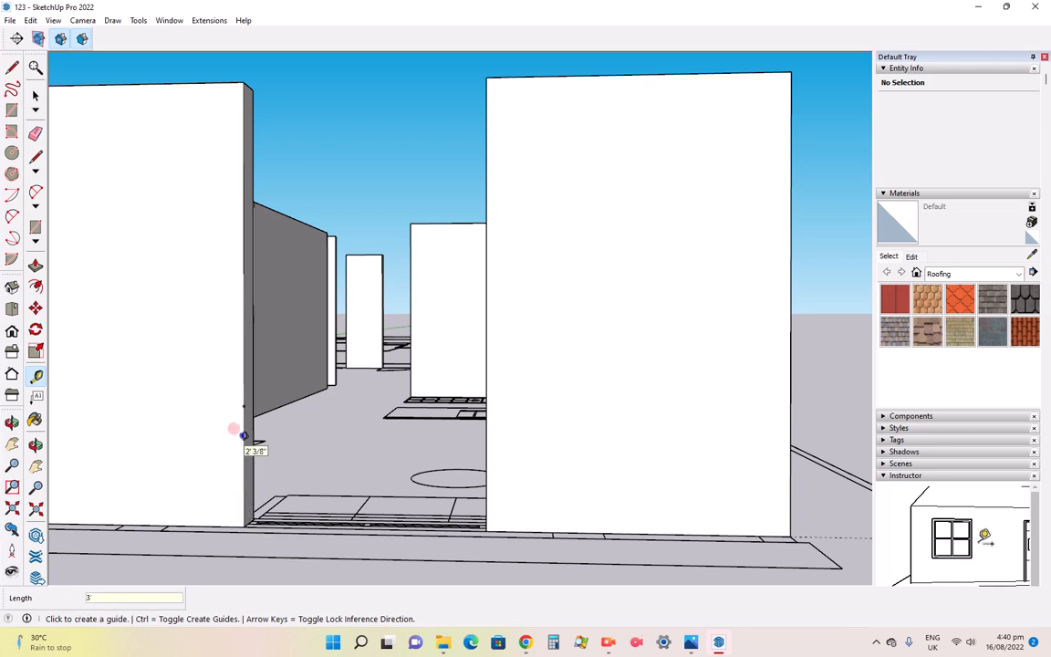
Draw a horizontal line across the thickness of the window jamb at the 3' guide point
scroll(247, 401, up, 3)
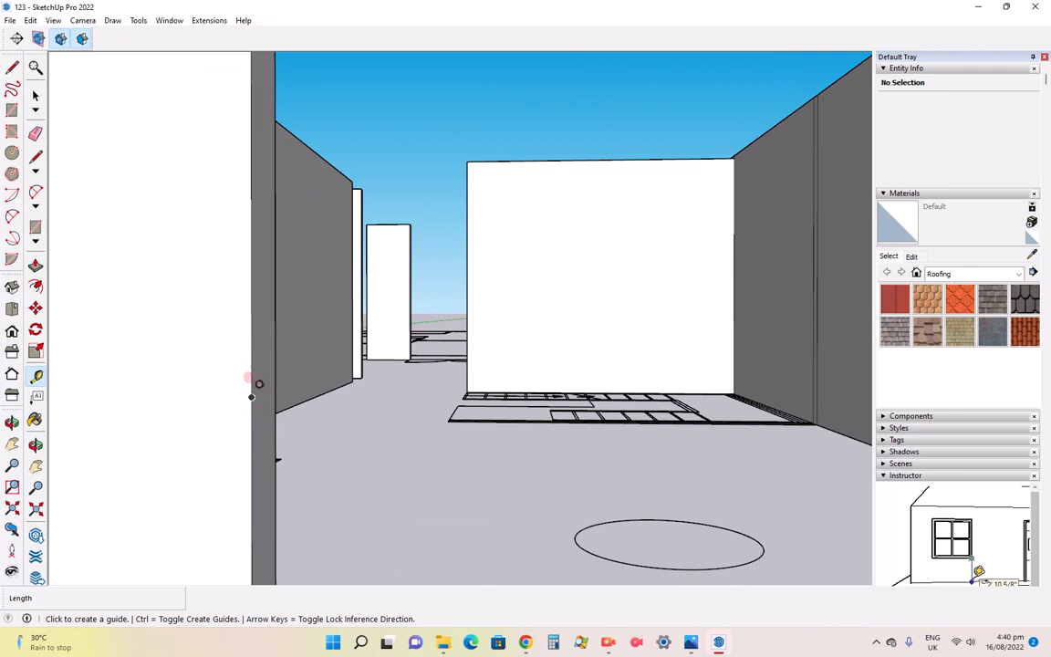
scroll(244, 385, up, 4)
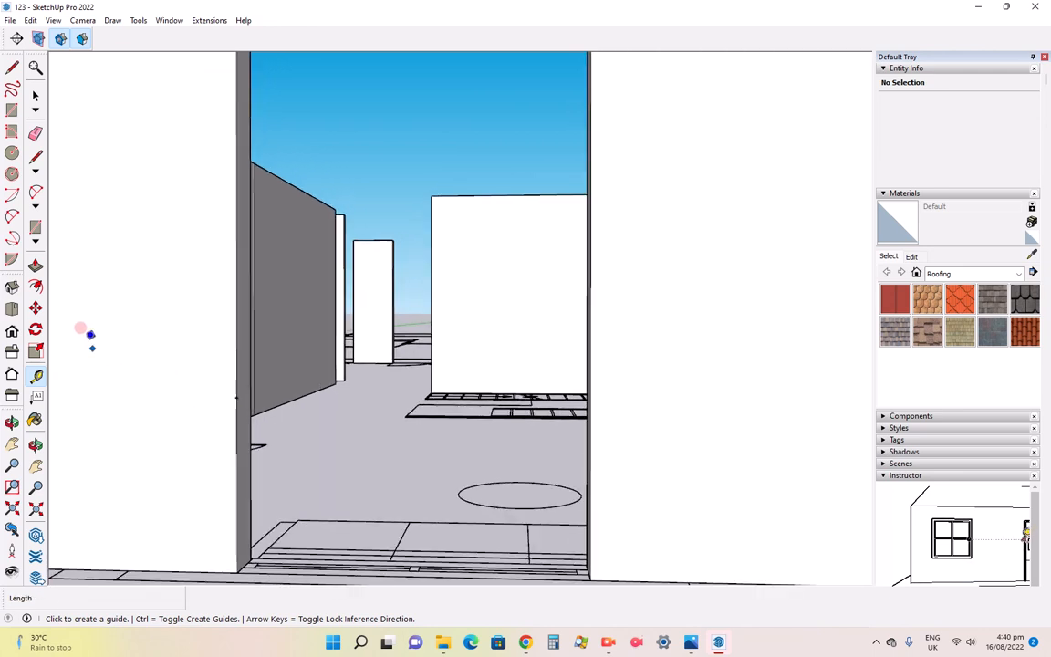
click(36, 155)
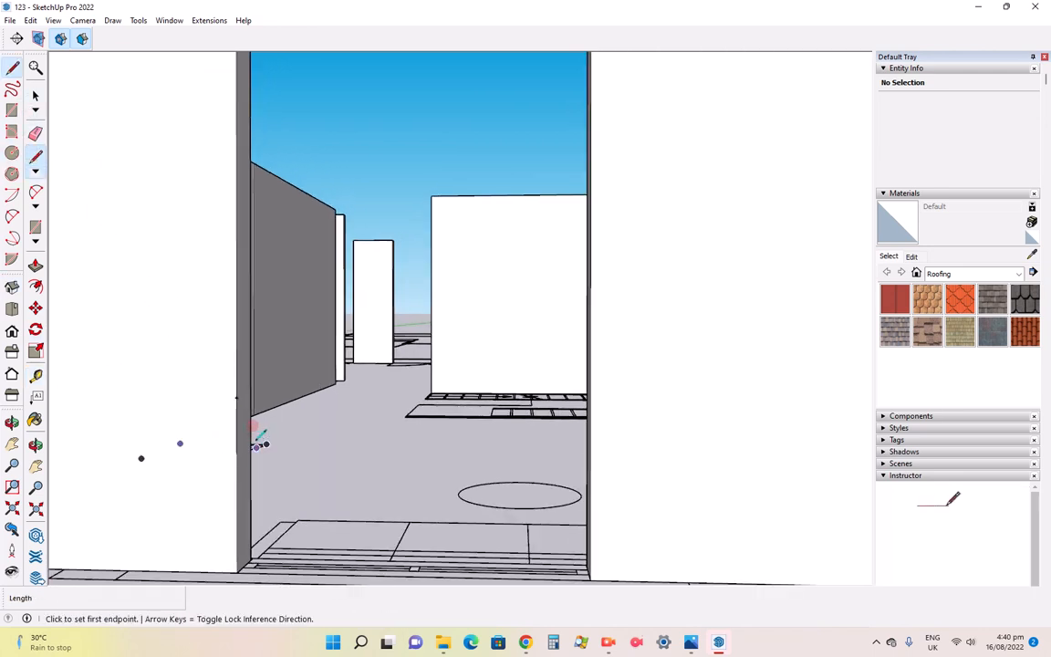
click(236, 398)
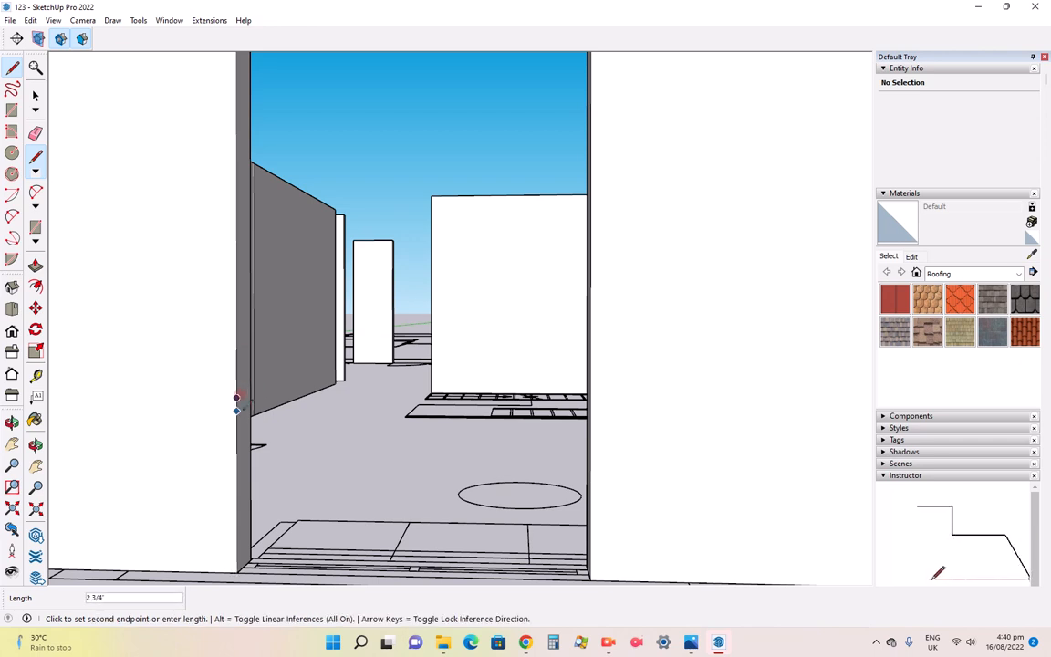
scroll(236, 398, down, 2)
click(35, 445)
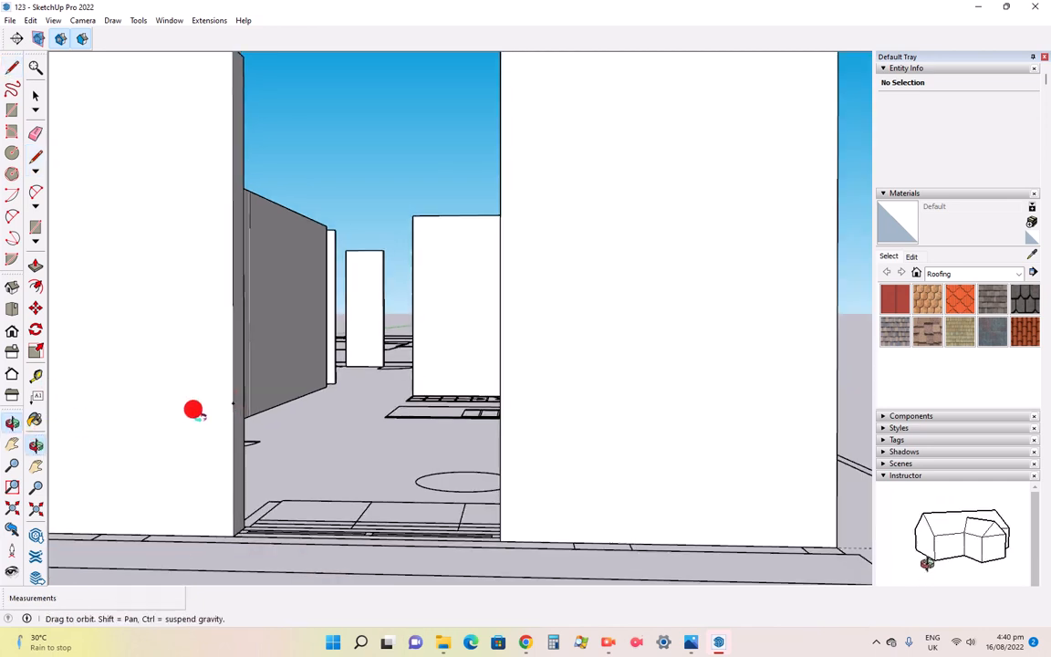
mouse_move(192, 410)
mouse_down()
mouse_move(164, 405)
mouse_move(181, 392)
mouse_up()
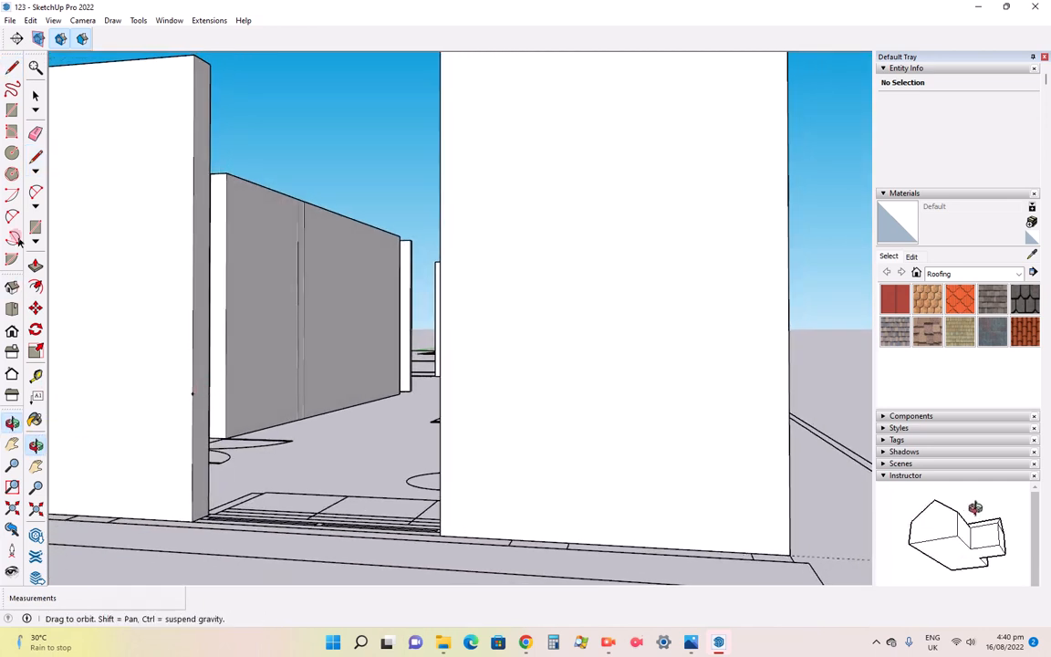
click(36, 158)
click(192, 394)
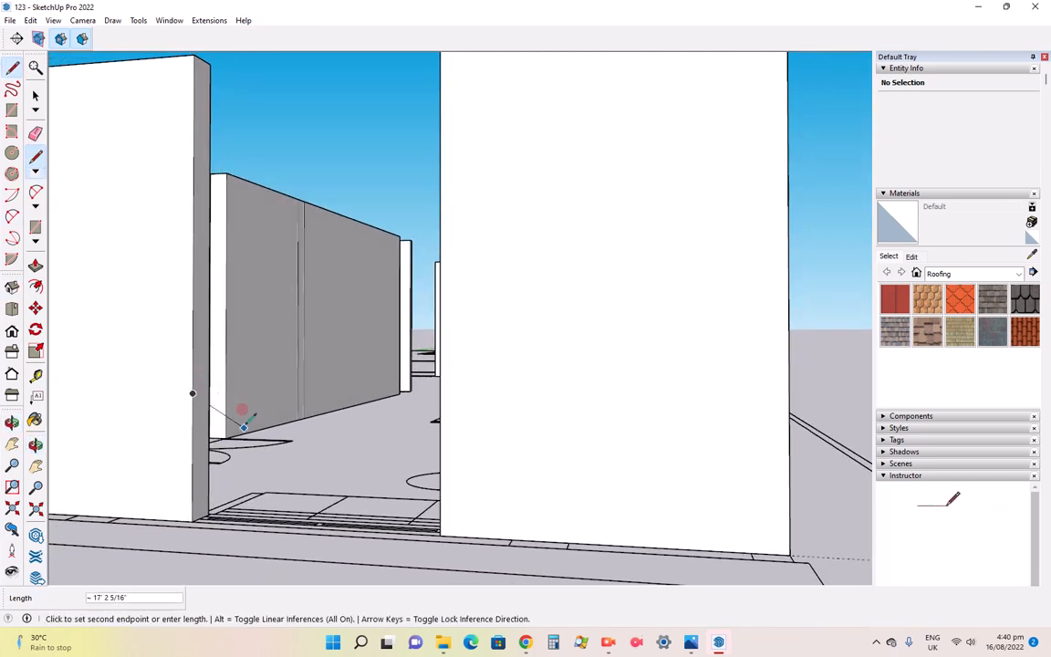
click(208, 391)
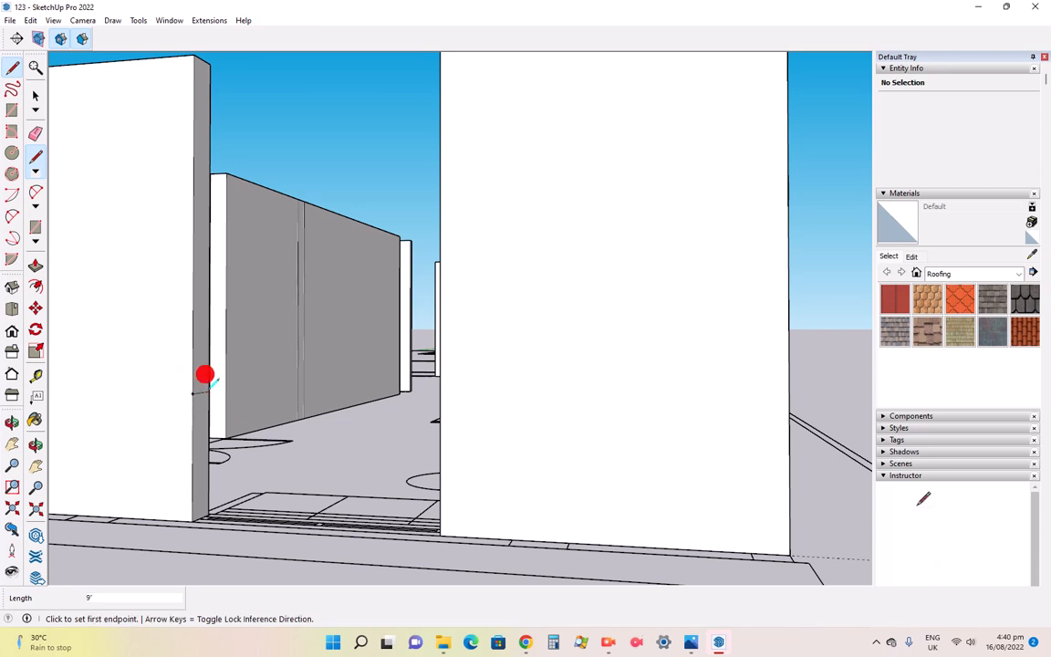
Push/Pull the lower part of the jamb 6' across to the opposite wall to form the wall below the front window
scroll(195, 398, down, 5)
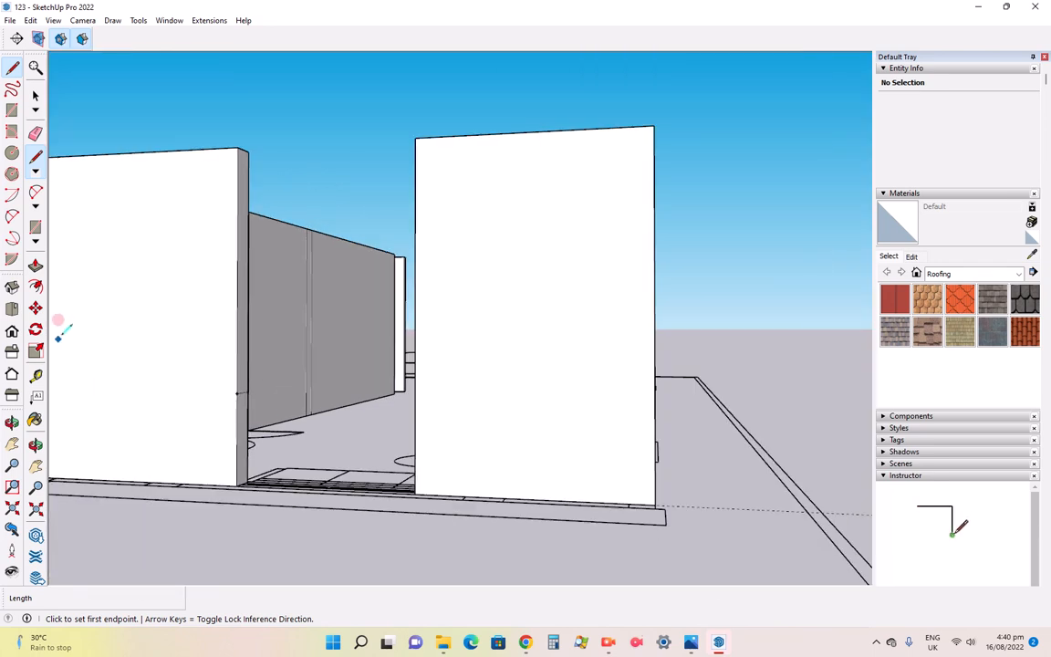
click(36, 264)
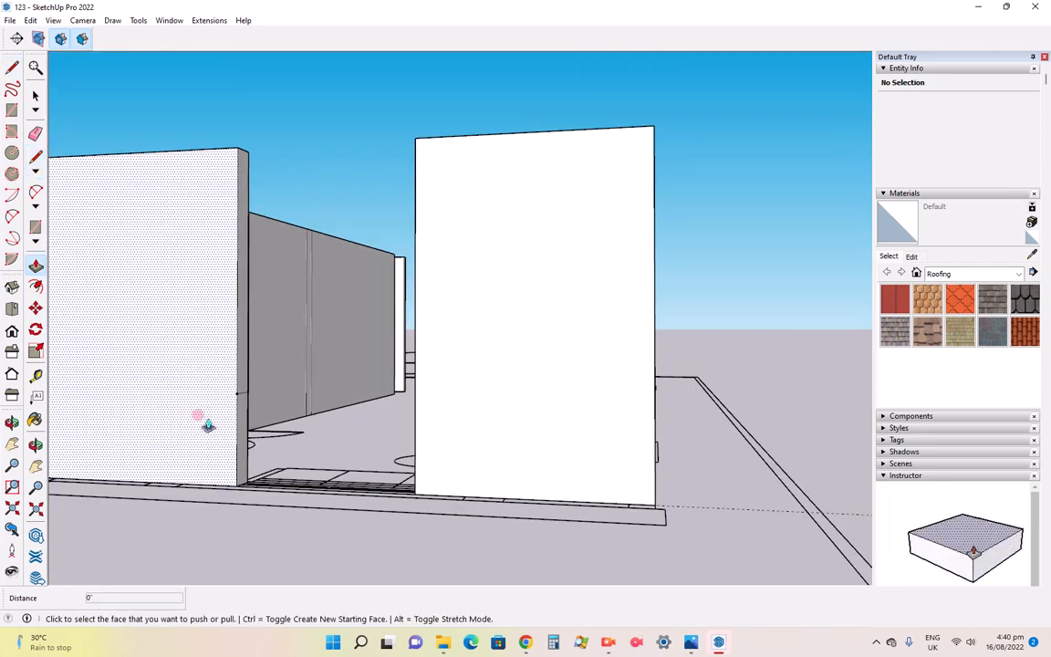
click(235, 417)
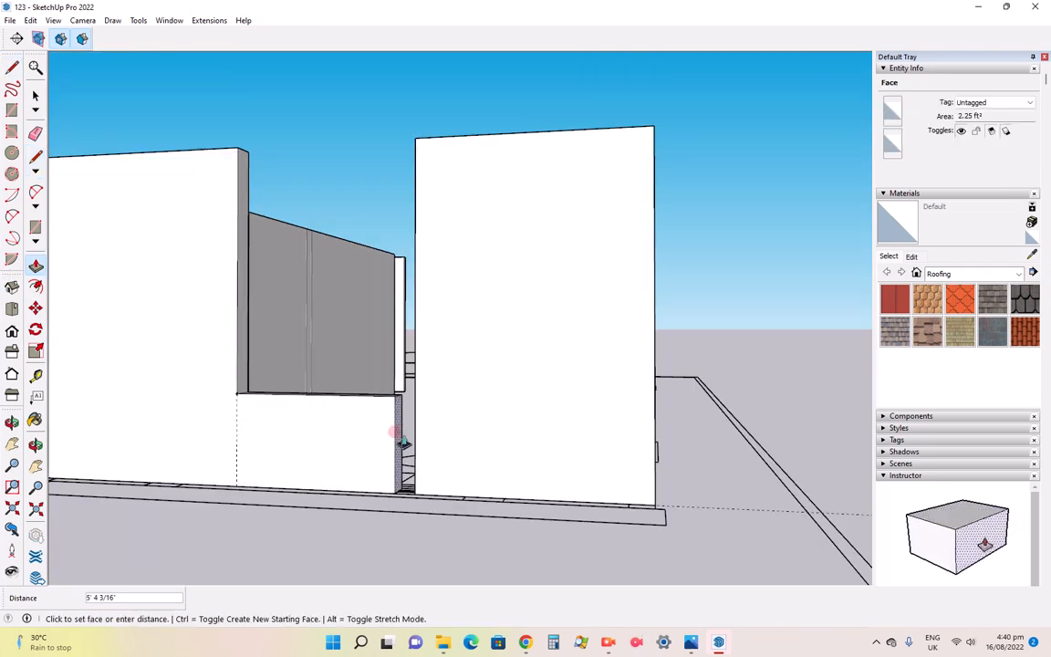
click(408, 436)
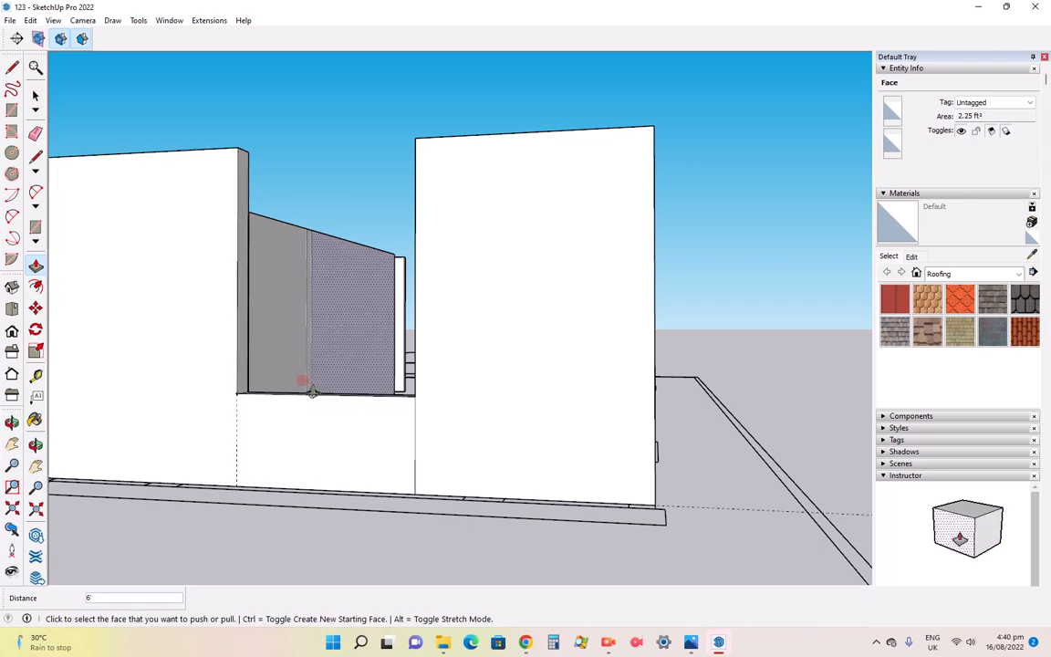
Place a guide point 3' below the wall's top corner on the front edge of the window jamb
scroll(370, 484, down, 1)
scroll(271, 194, up, 1)
scroll(274, 195, down, 2)
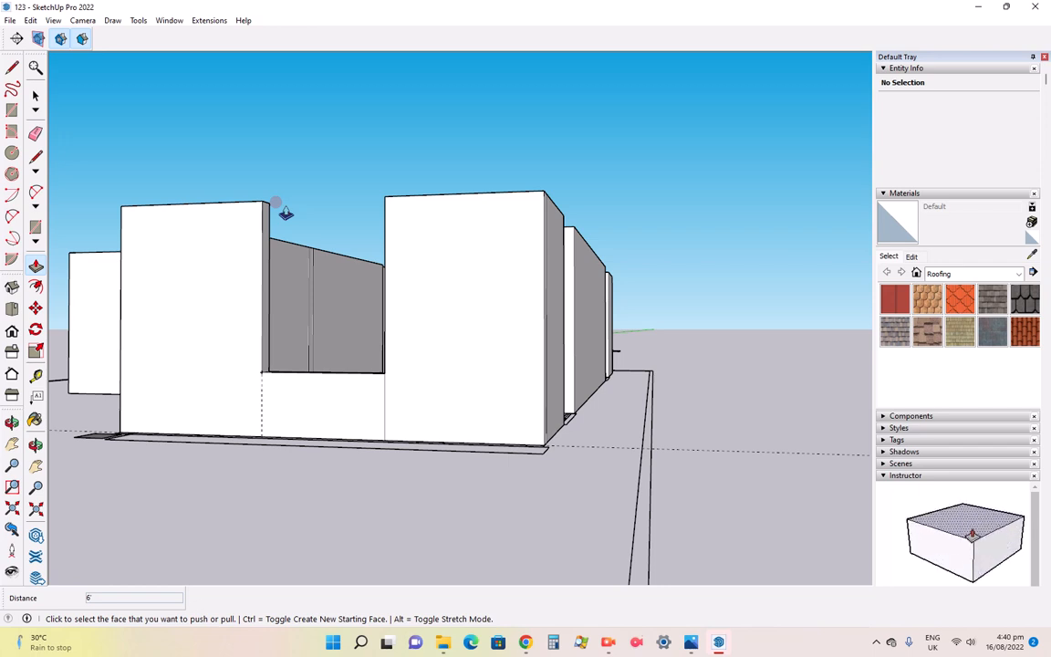
scroll(285, 213, up, 3)
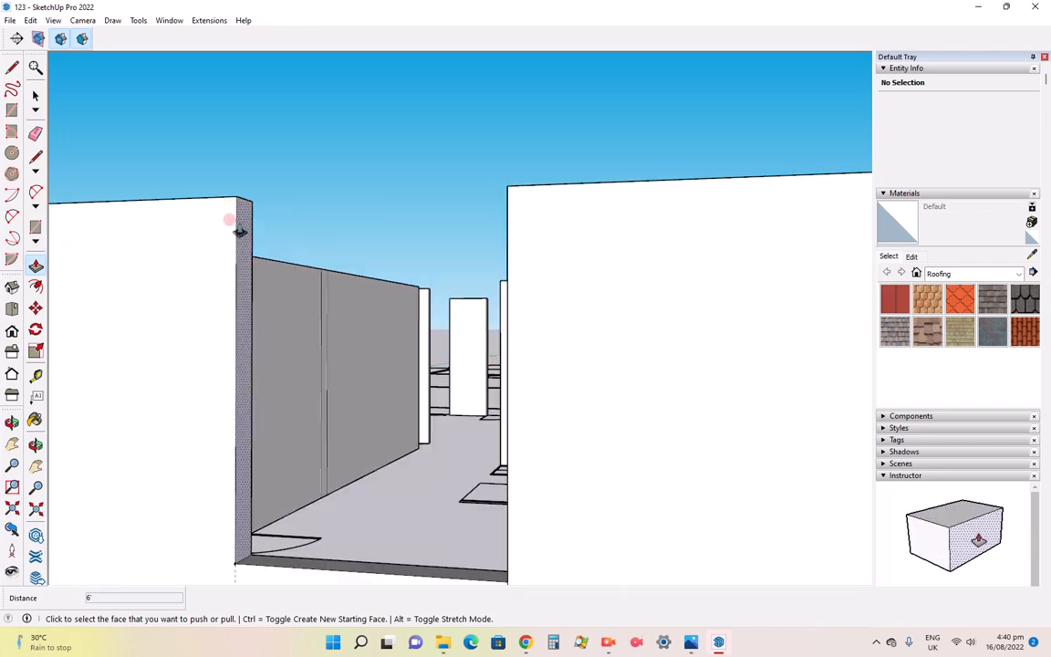
click(205, 258)
click(36, 374)
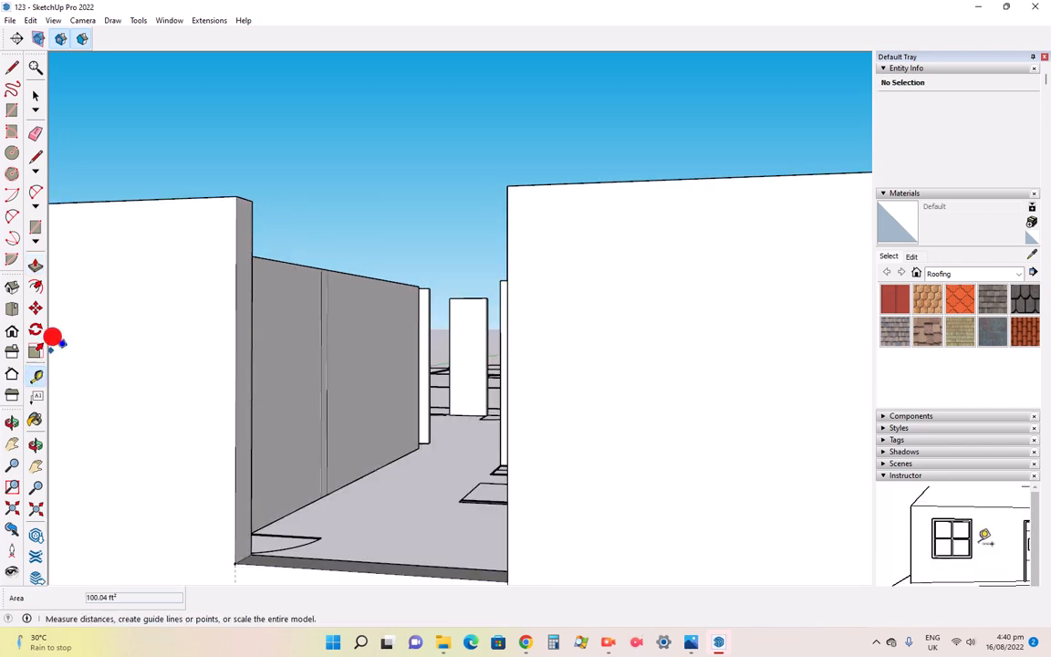
click(236, 195)
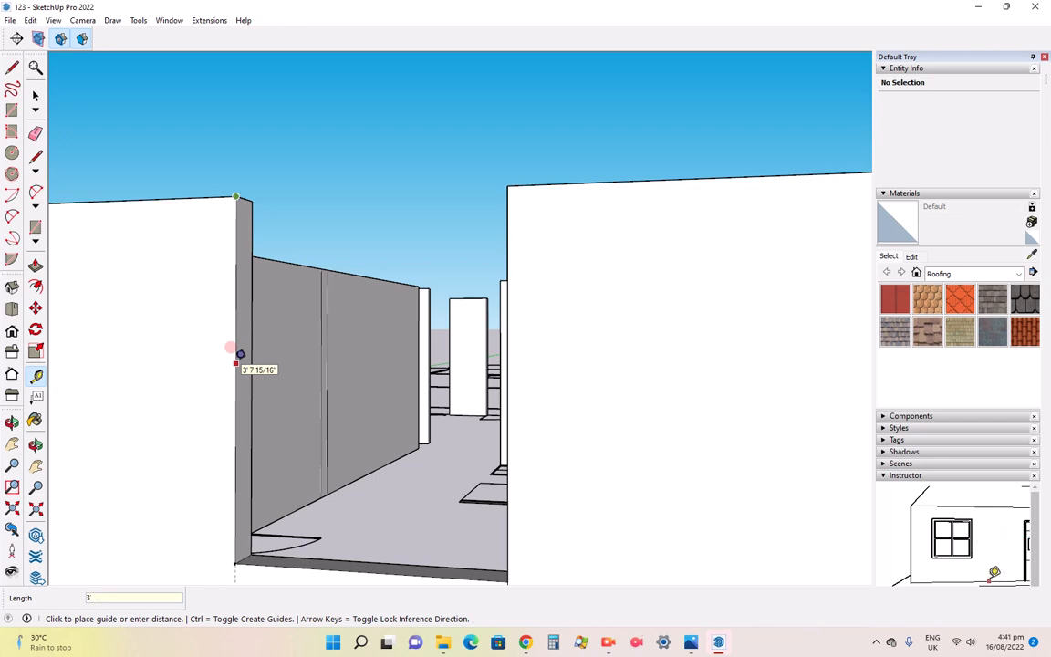
key(Return)
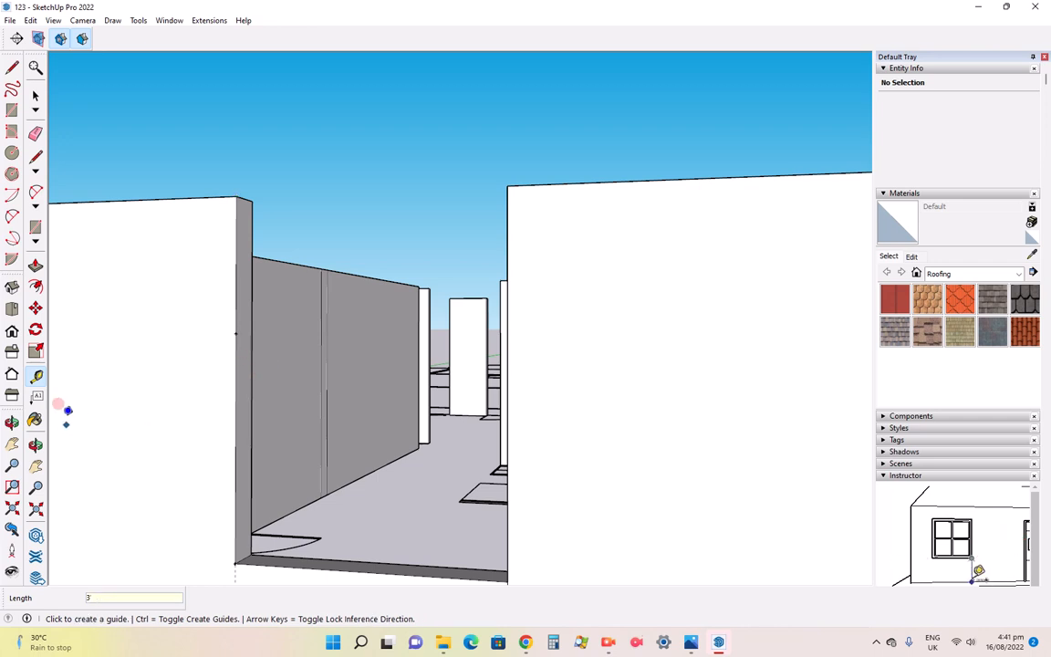
Draw a horizontal line across the jamb's thickness at the guide point 3' below the wall top
click(12, 67)
click(236, 332)
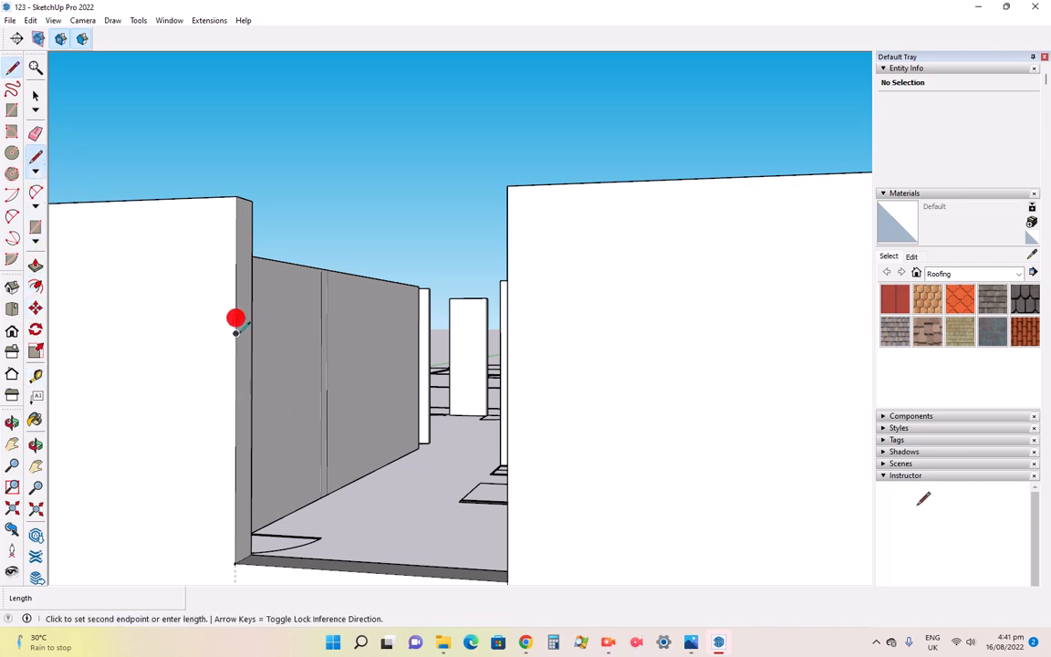
click(251, 332)
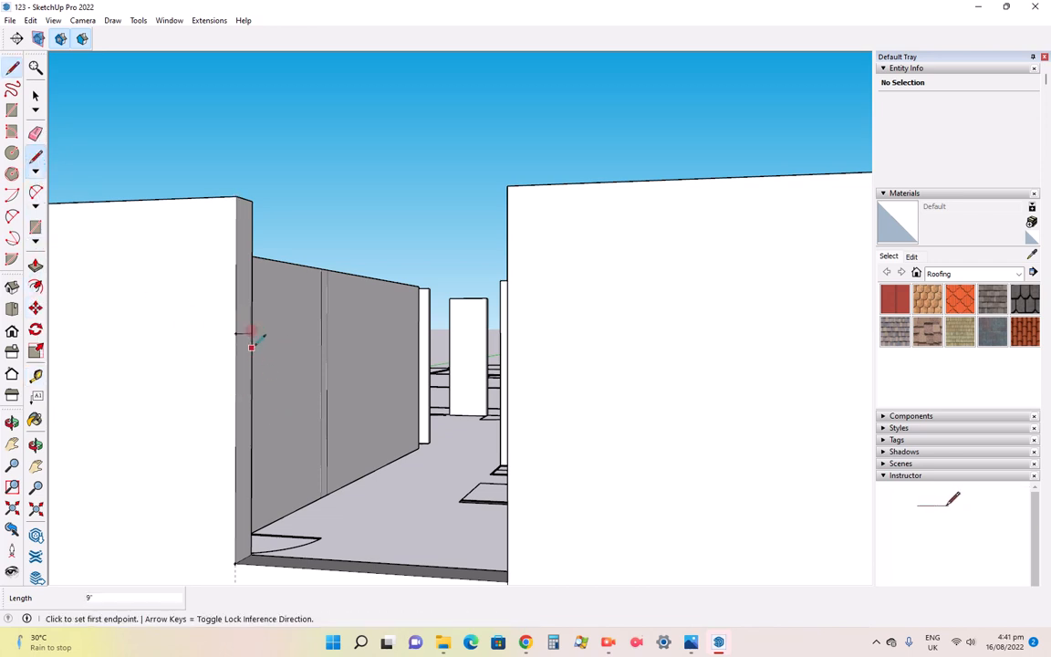
Push/Pull the upper part of the jamb 6' across to the opposite wall to close the wall above the front window
click(34, 266)
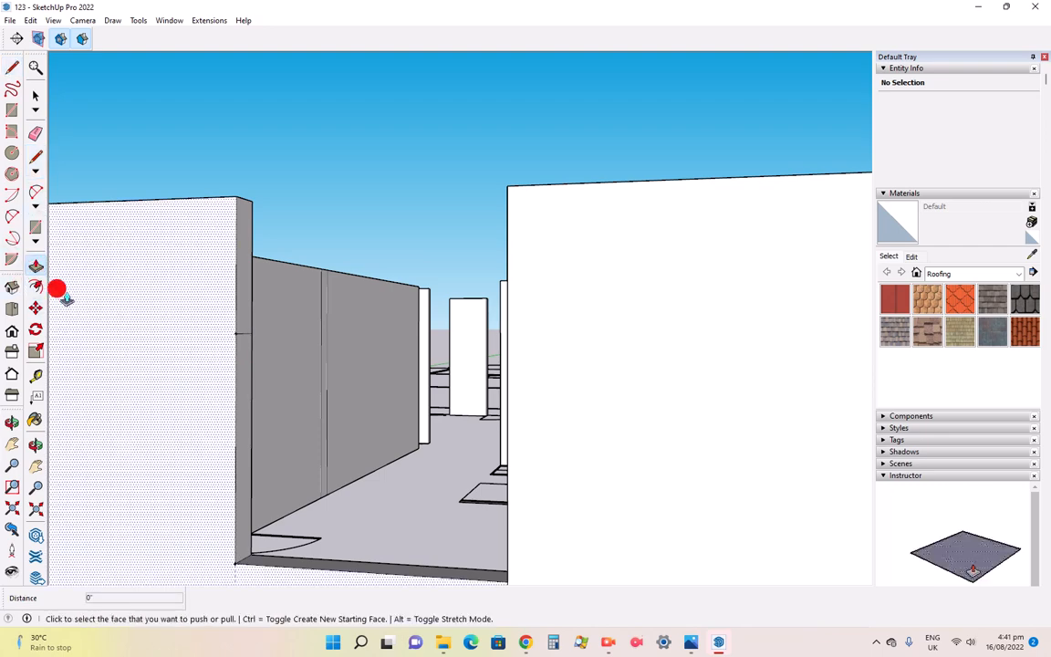
click(232, 277)
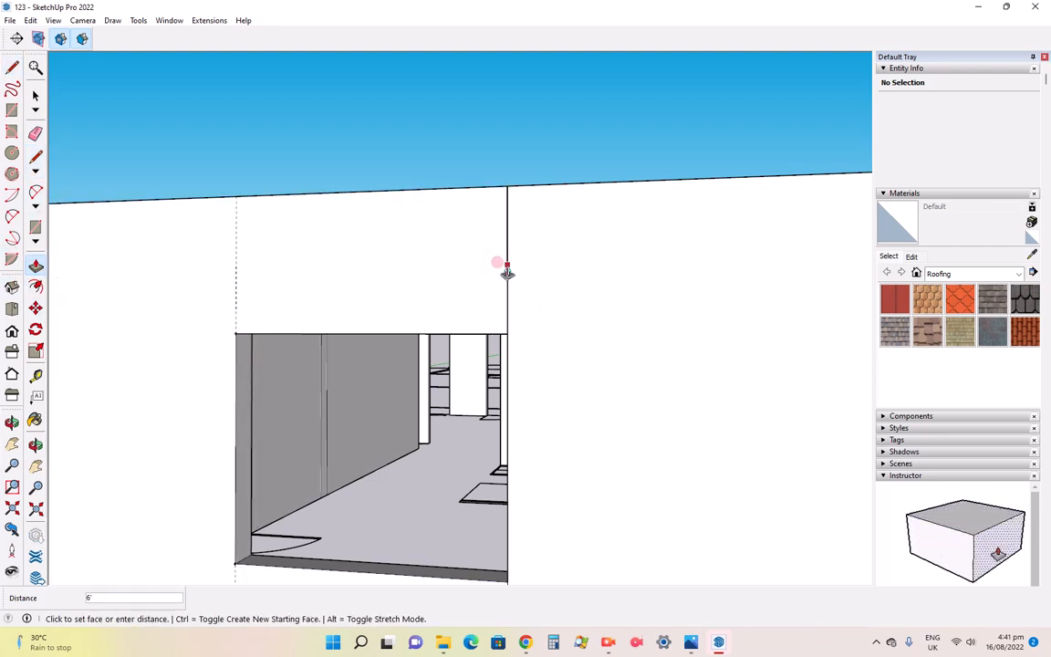
click(507, 271)
scroll(484, 427, down, 5)
scroll(493, 429, up, 5)
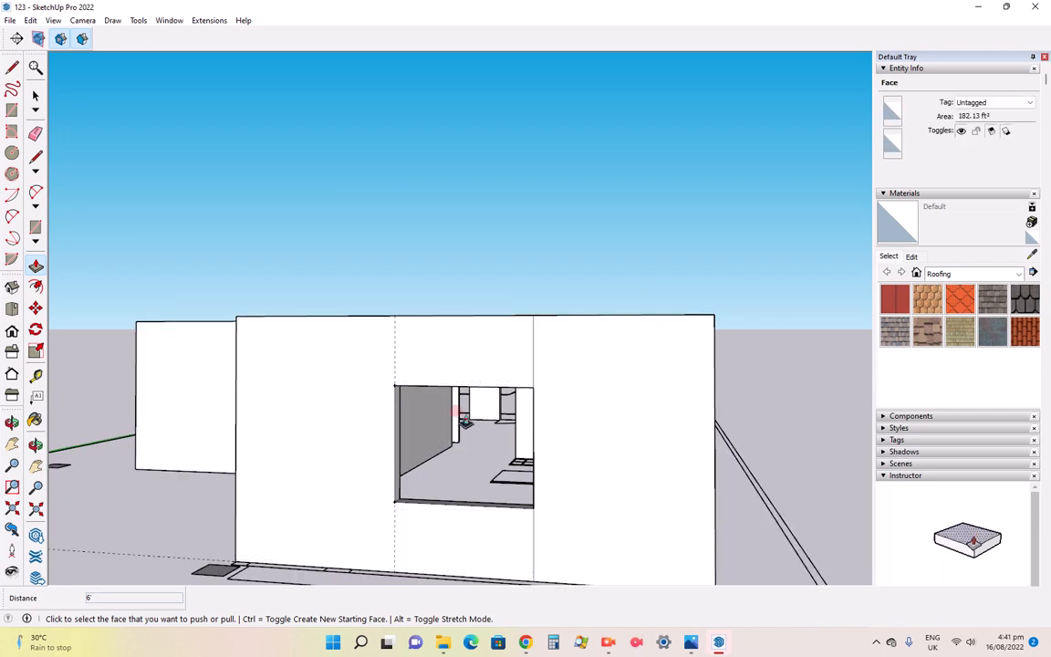
click(455, 432)
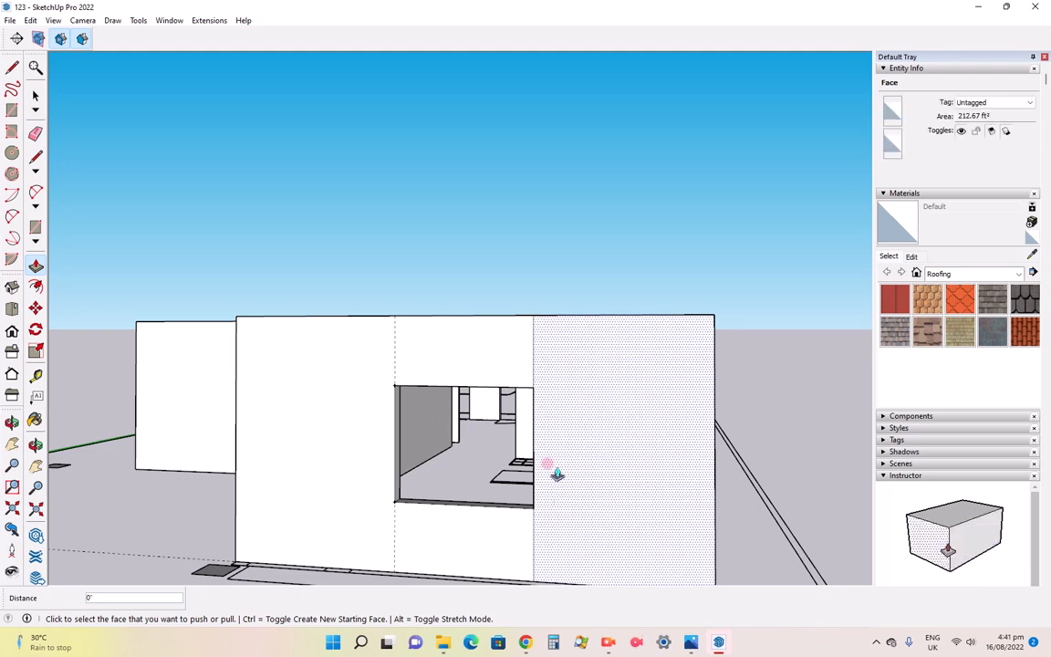
scroll(566, 492, down, 1)
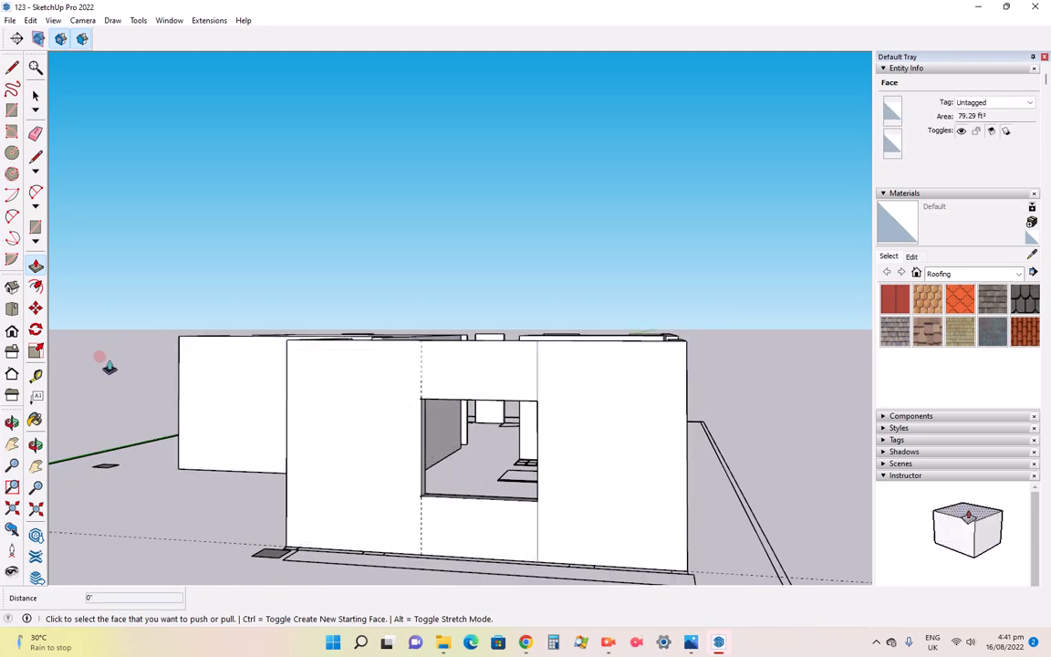
Compare the front window opening with the reference render and examine the walls around the entrance door opening from the side
click(11, 421)
drag(389, 423, 475, 432)
click(690, 641)
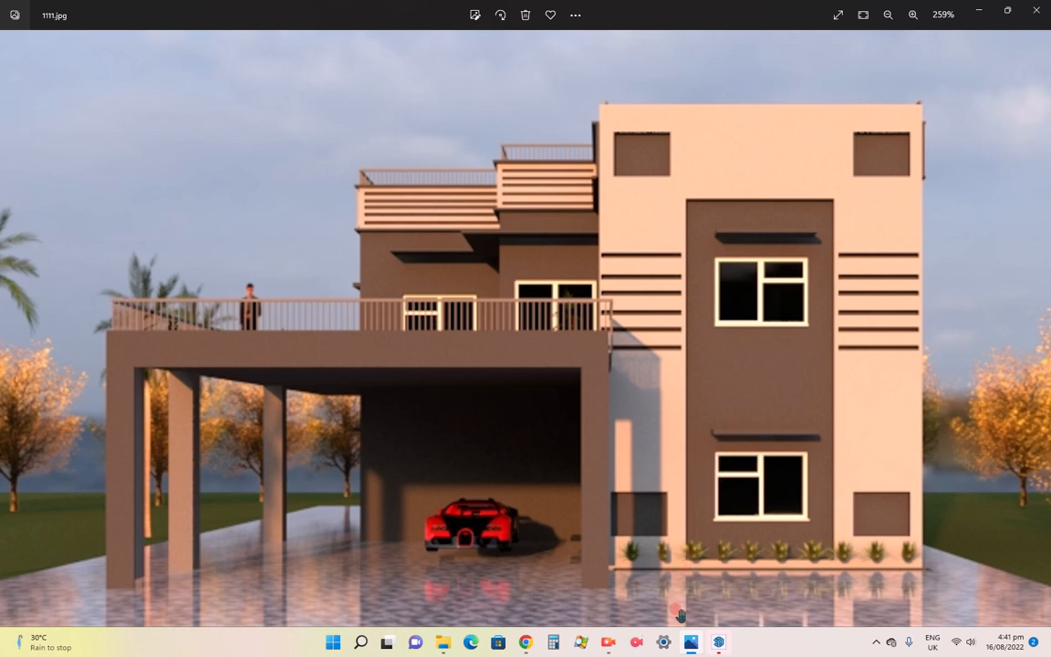
mouse_move(716, 649)
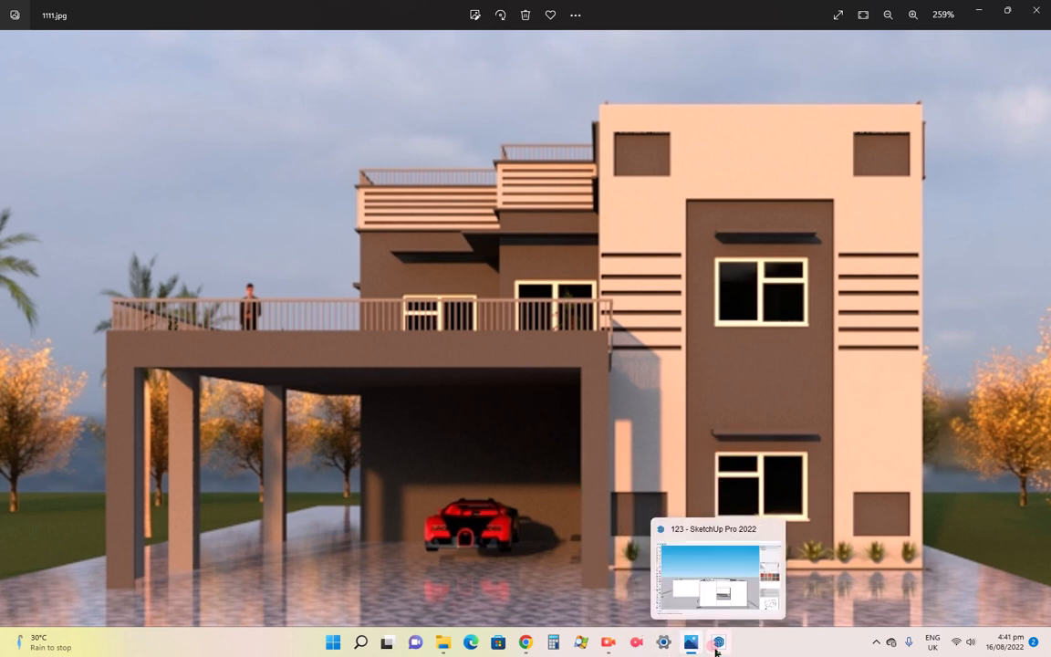
click(703, 592)
mouse_move(462, 434)
mouse_down()
mouse_move(565, 507)
mouse_move(682, 534)
mouse_move(708, 516)
mouse_up()
scroll(521, 502, up, 4)
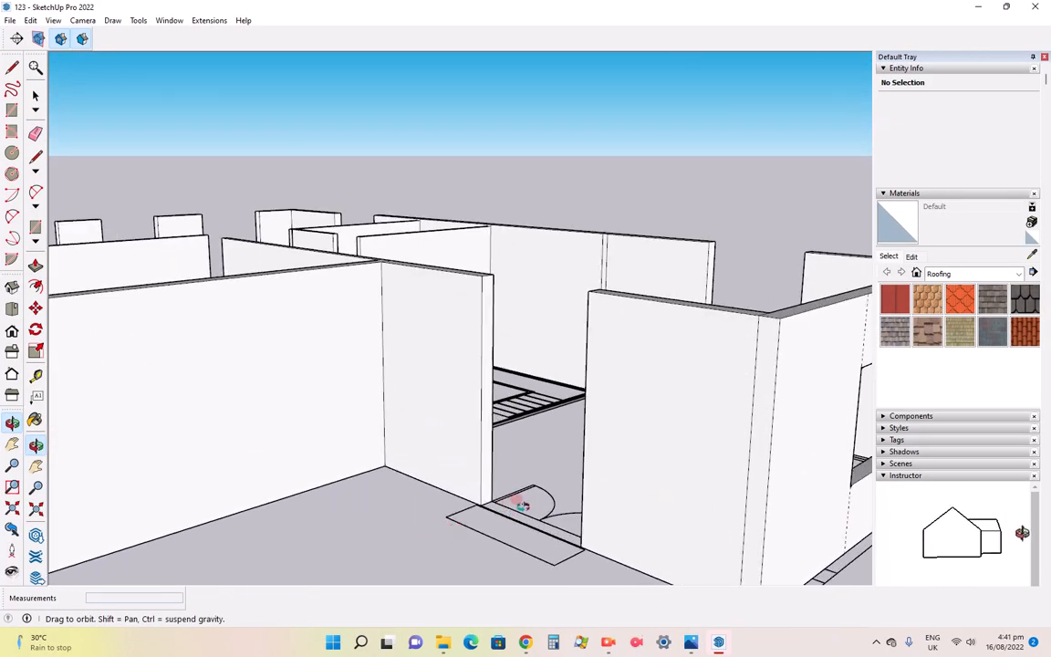
scroll(511, 493, down, 4)
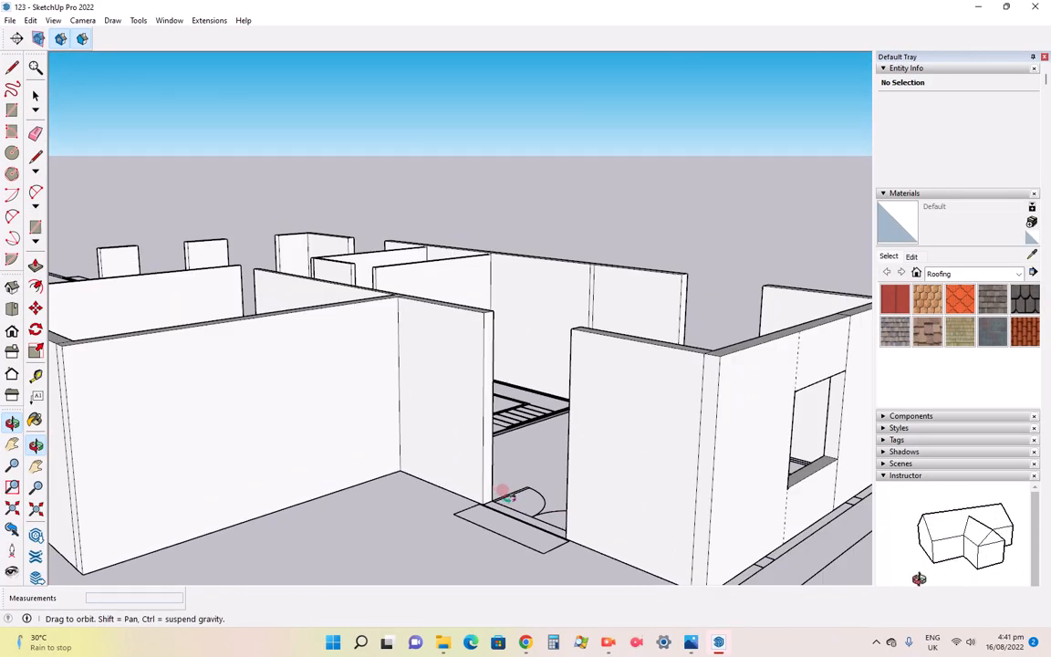
Place a guide point 7' above the floor on the outer edge of the entrance door jamb
scroll(500, 392, up, 3)
click(36, 374)
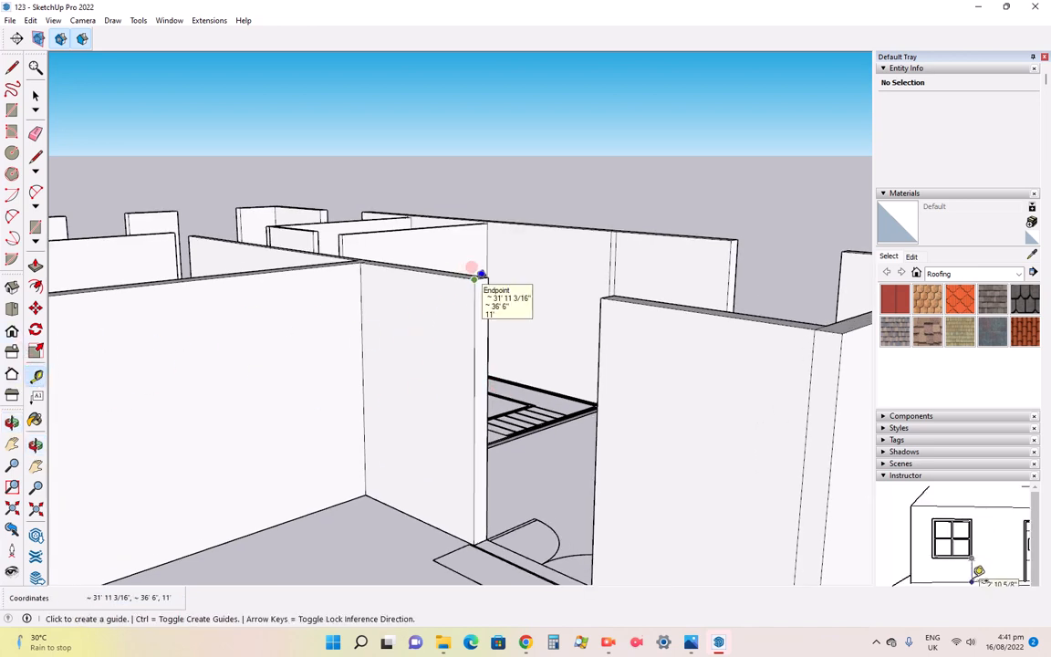
click(473, 545)
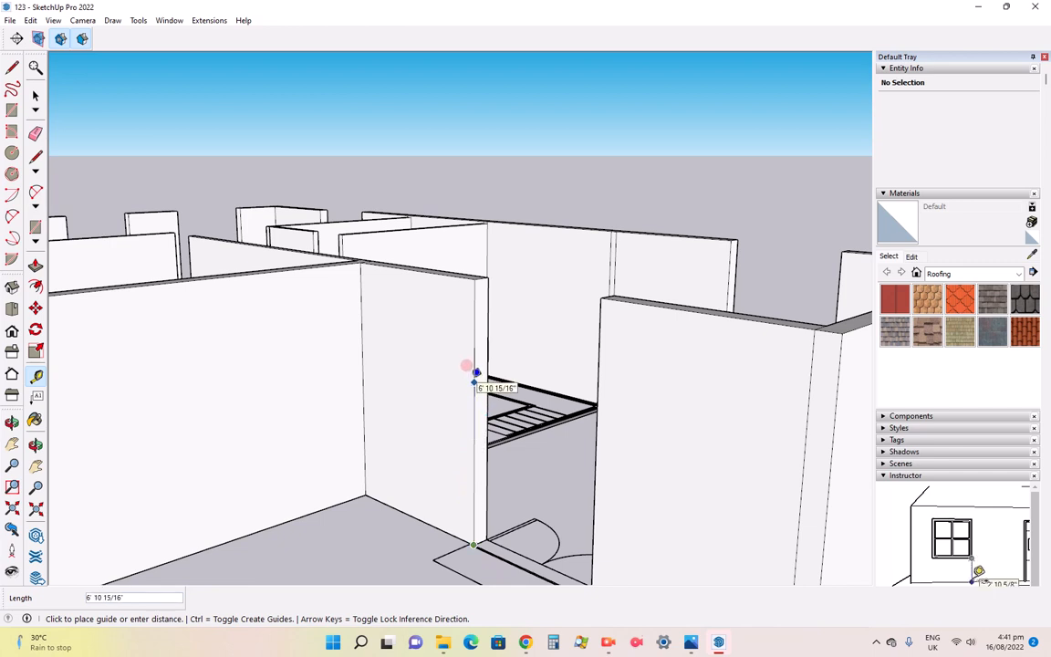
text(7')
key(Return)
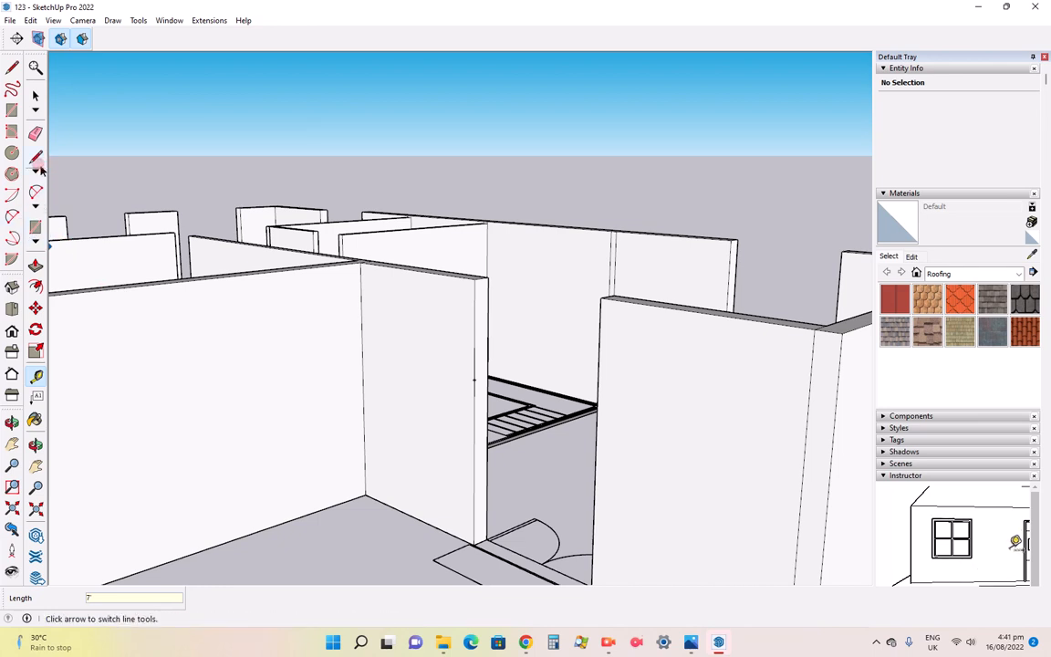
Draw a horizontal line across the entrance door jamb's thickness at the guide point
click(35, 159)
click(473, 363)
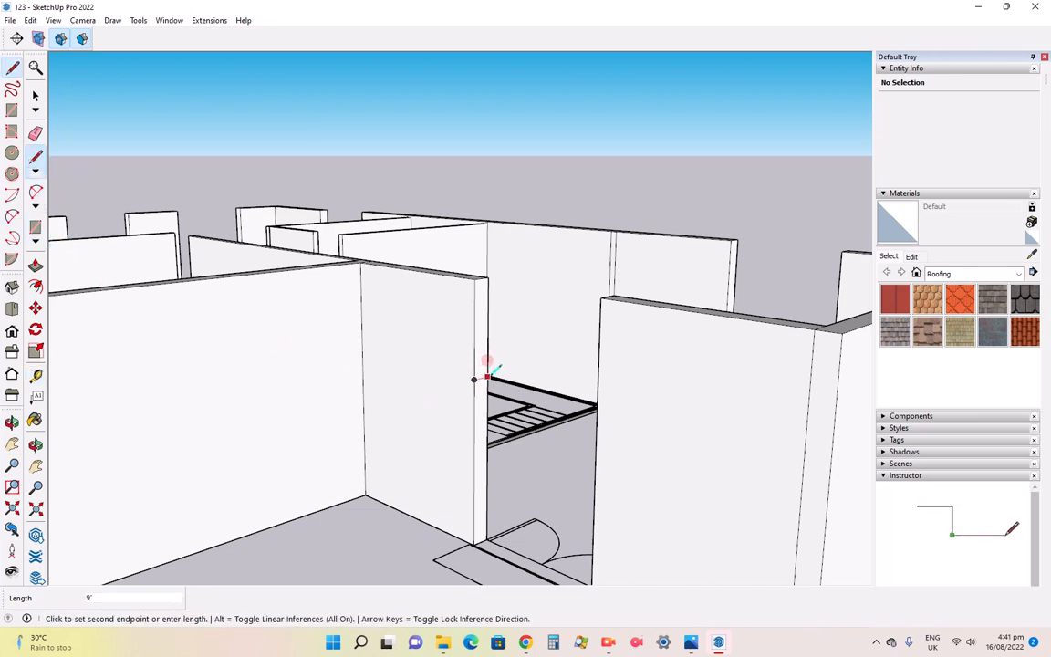
scroll(487, 373, up, 3)
scroll(480, 359, down, 2)
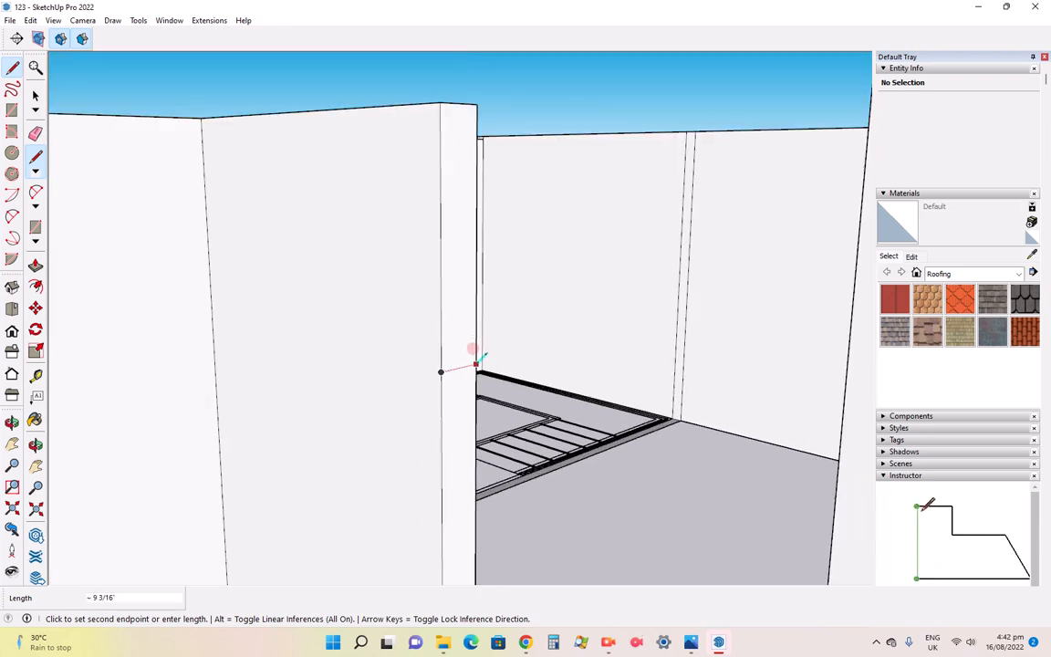
click(475, 363)
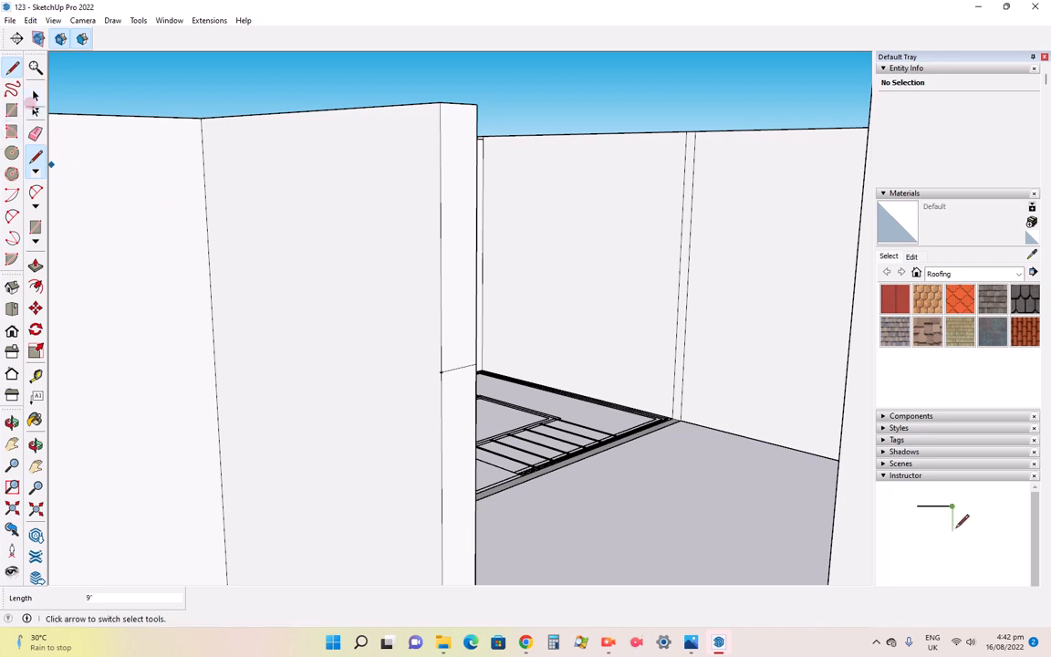
Try to Push/Pull the upper part of the jamb across the entrance door opening to the opposite wall
click(37, 267)
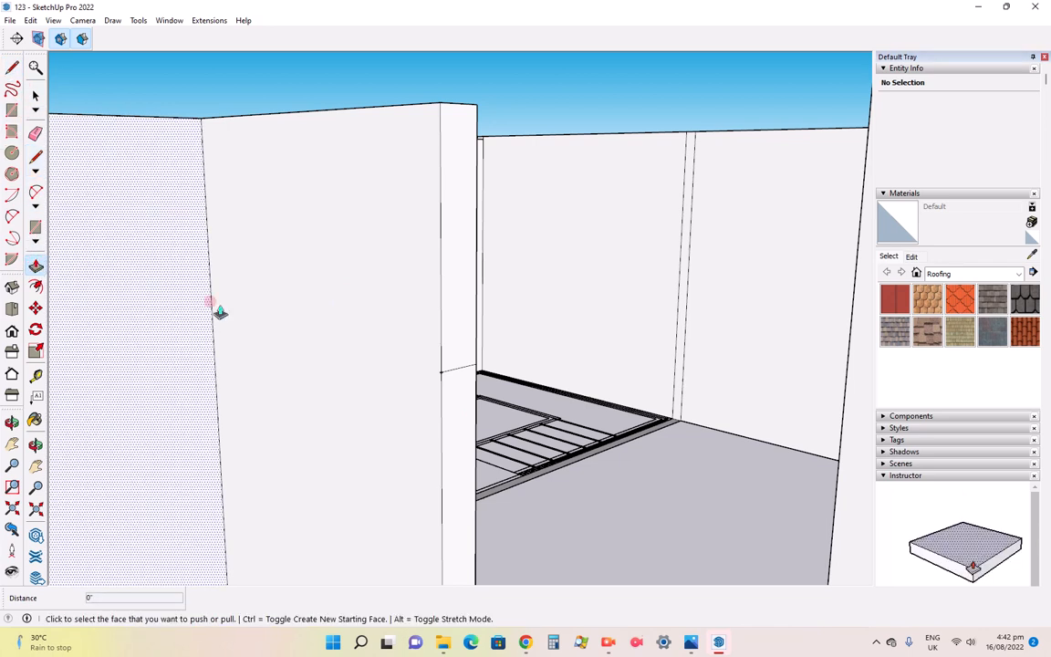
click(461, 258)
middle_drag(461, 258, 578, 270)
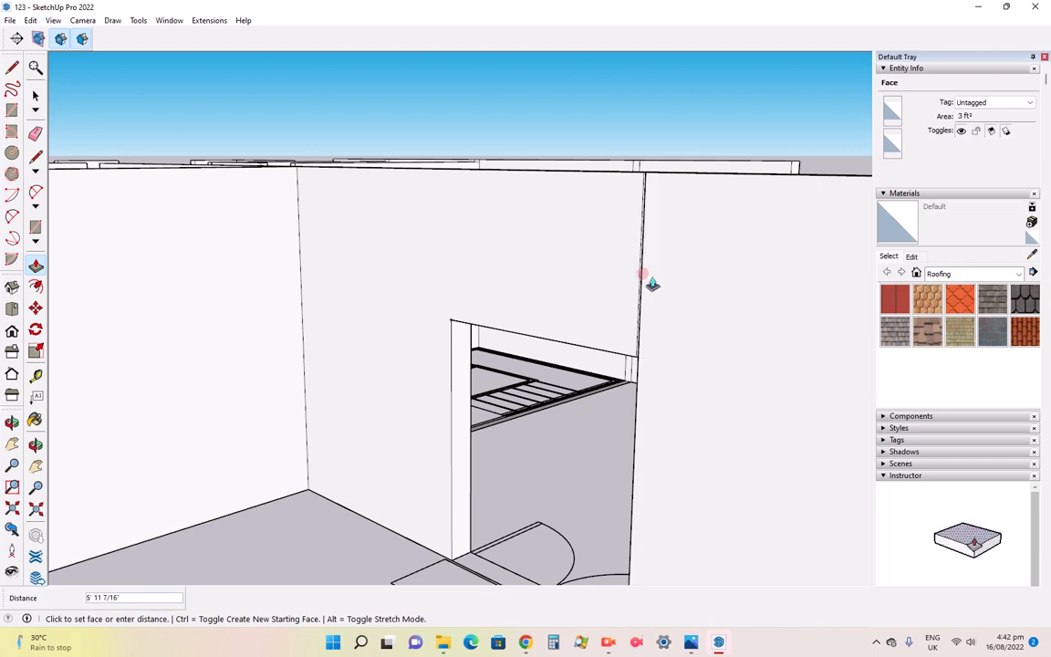
scroll(562, 325, down, 2)
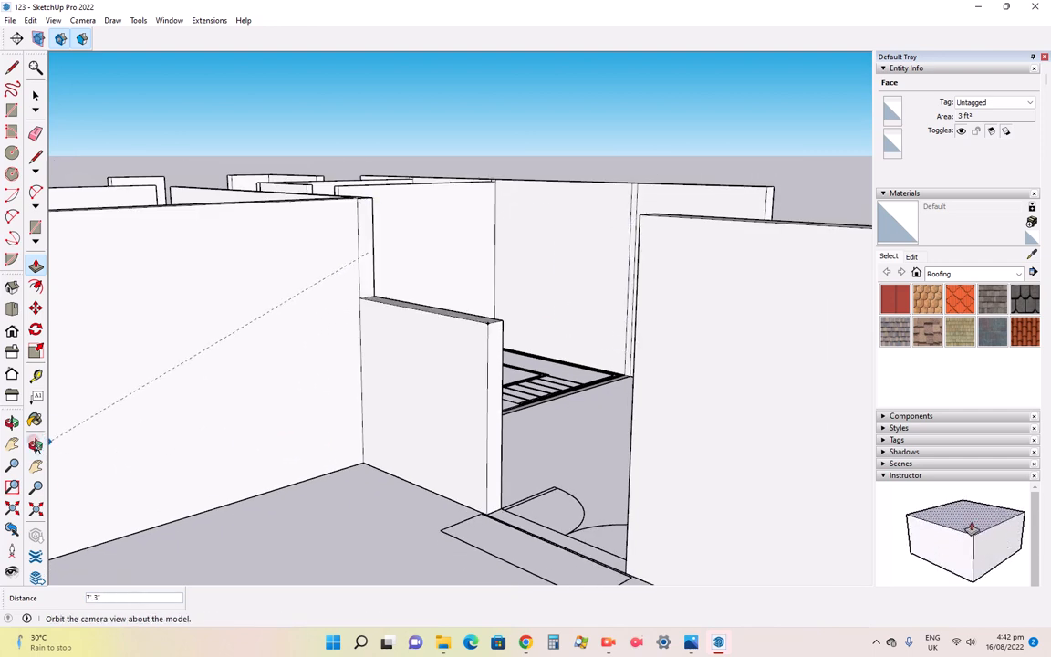
Examine the wall beside the entrance door opening from the front and undo the last Push/Pull
click(35, 446)
drag(424, 362, 501, 436)
scroll(599, 329, up, 3)
scroll(443, 319, up, 1)
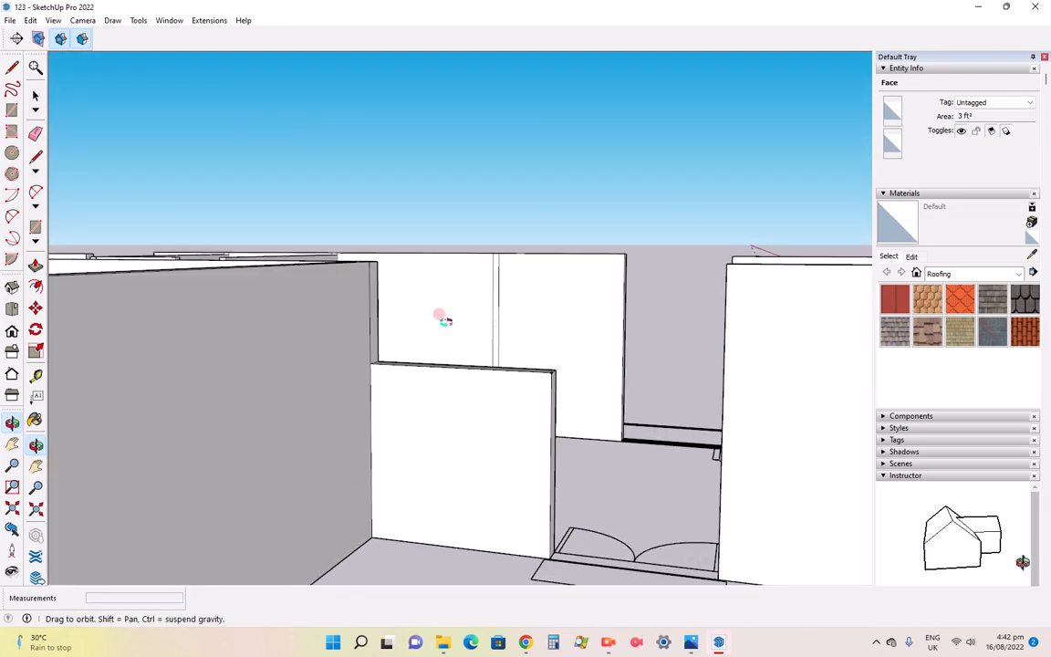
key(ctrl+z)
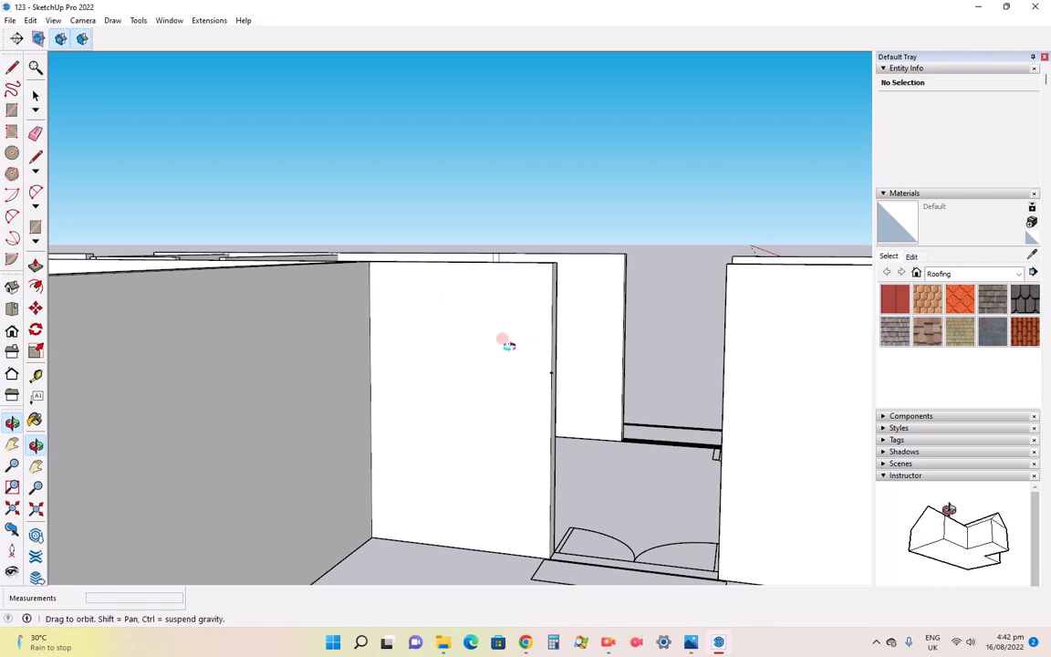
Redraw the horizontal line across the entrance door jamb's thickness at the 7' guide point
click(35, 157)
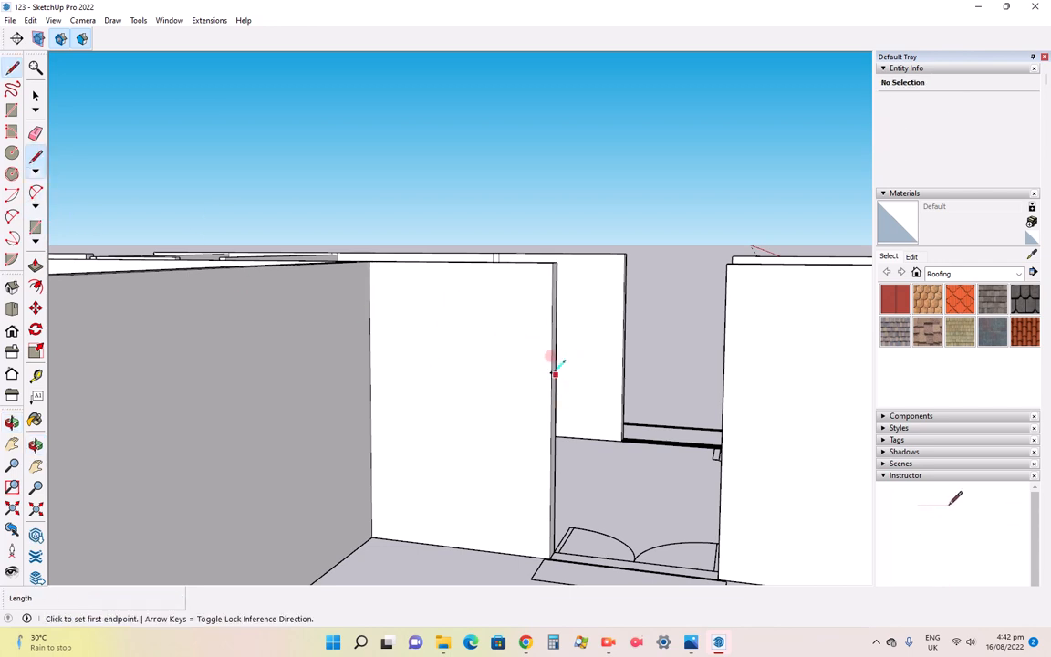
click(550, 372)
click(556, 370)
Push/Pull the jamb's upper part about 6' across to the opposite wall to close the wall above the entrance door
click(36, 265)
click(554, 334)
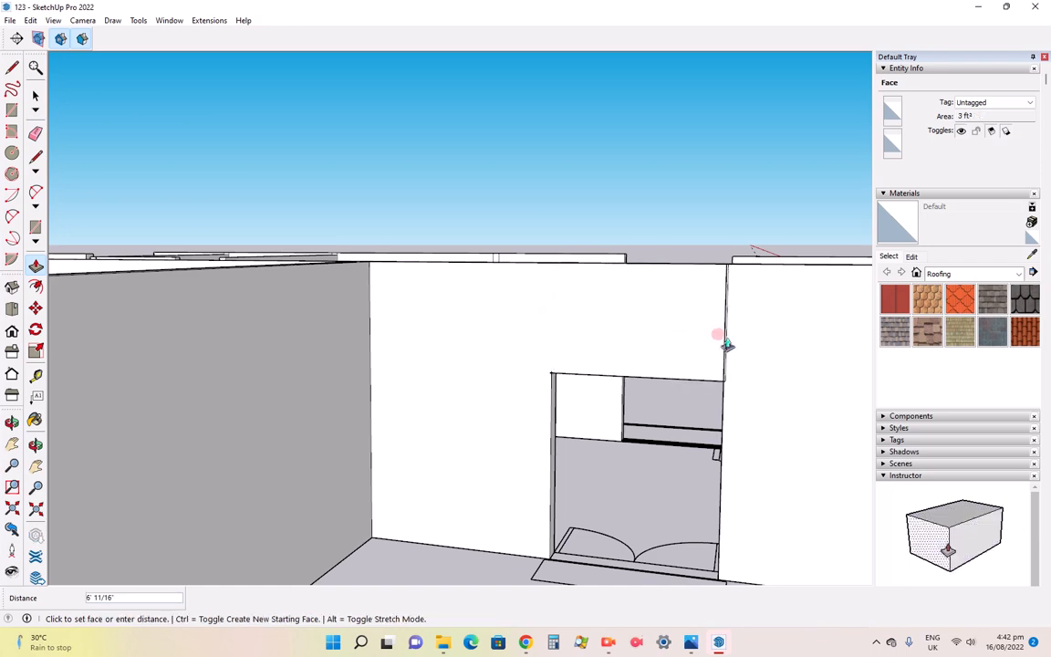
click(724, 344)
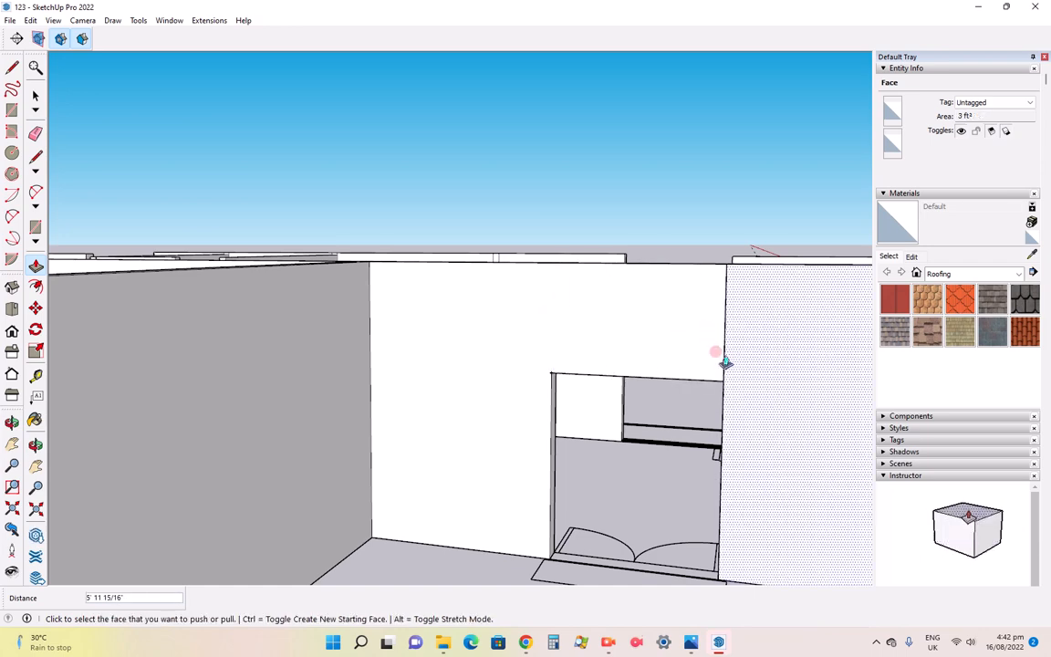
scroll(675, 383, down, 3)
scroll(641, 425, up, 5)
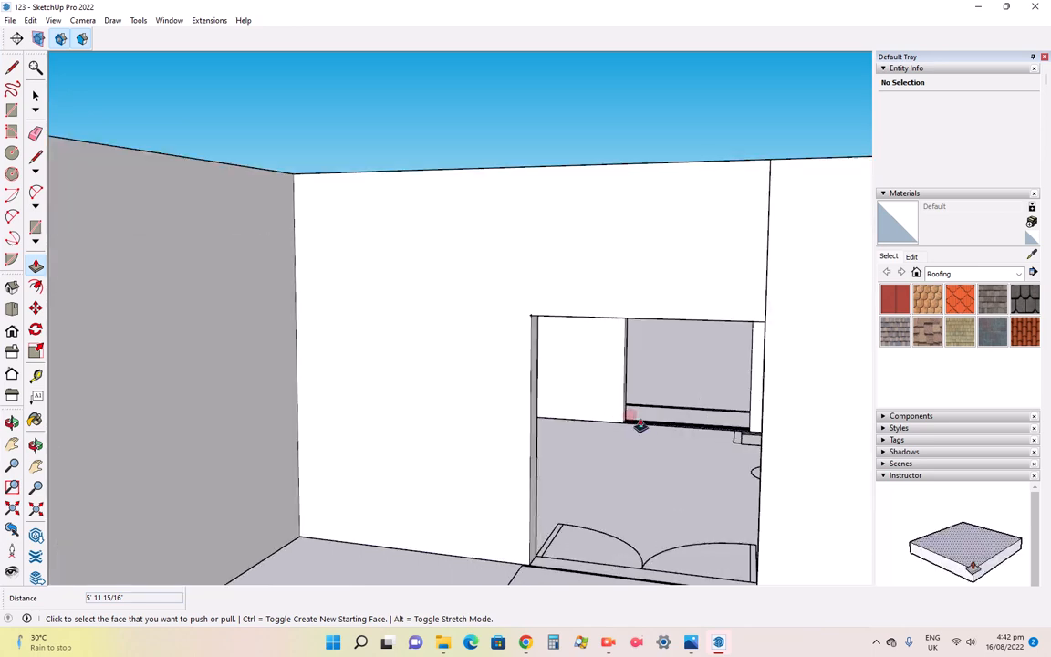
scroll(182, 333, down, 6)
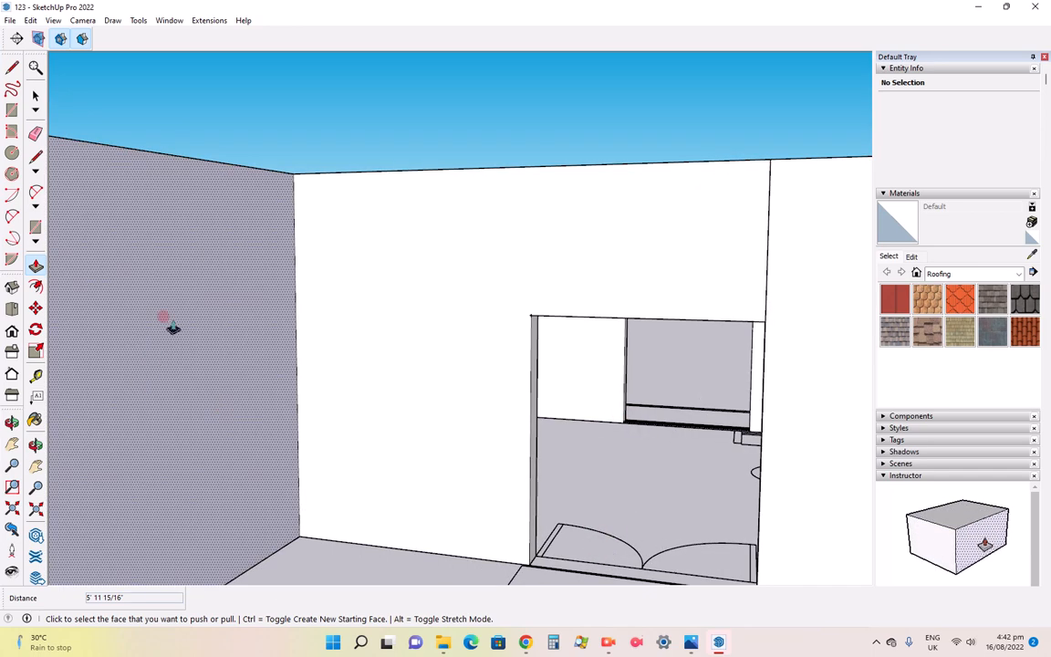
click(35, 94)
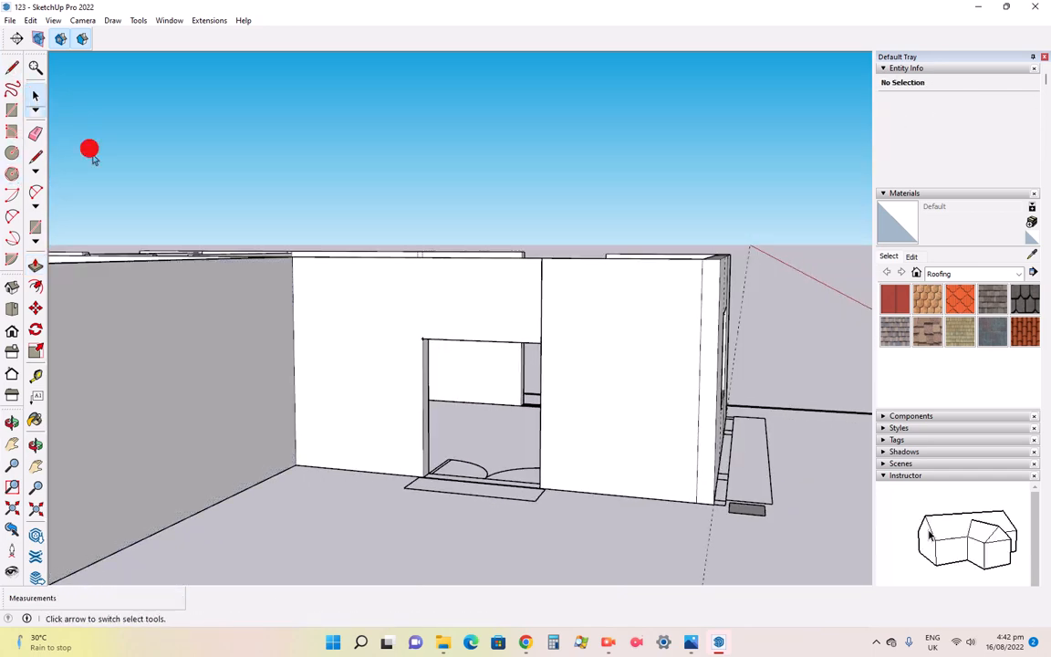
scroll(434, 346, down, 2)
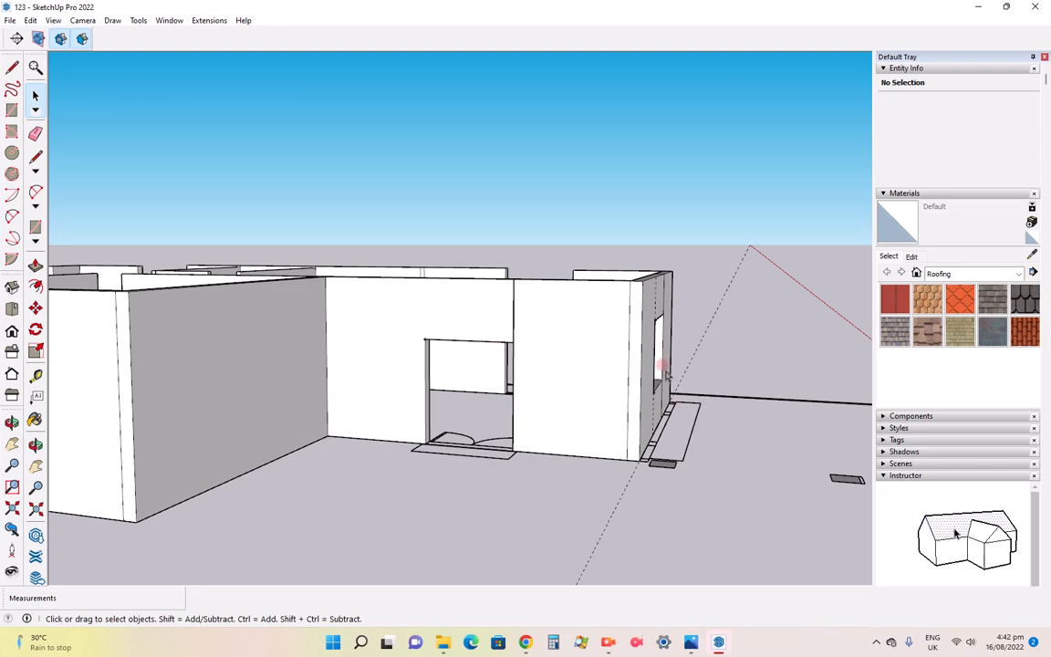
Check the porch columns in the reference render and Push/Pull the column footprint at the window wall's outer corner up 11'
click(12, 422)
drag(609, 352, 372, 394)
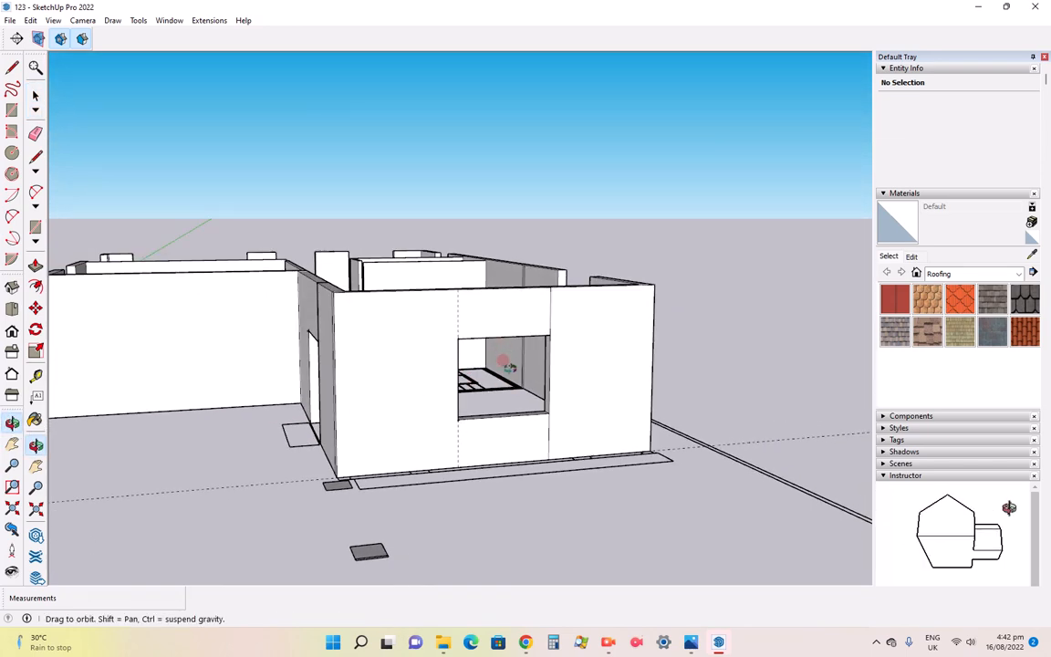
drag(508, 365, 431, 418)
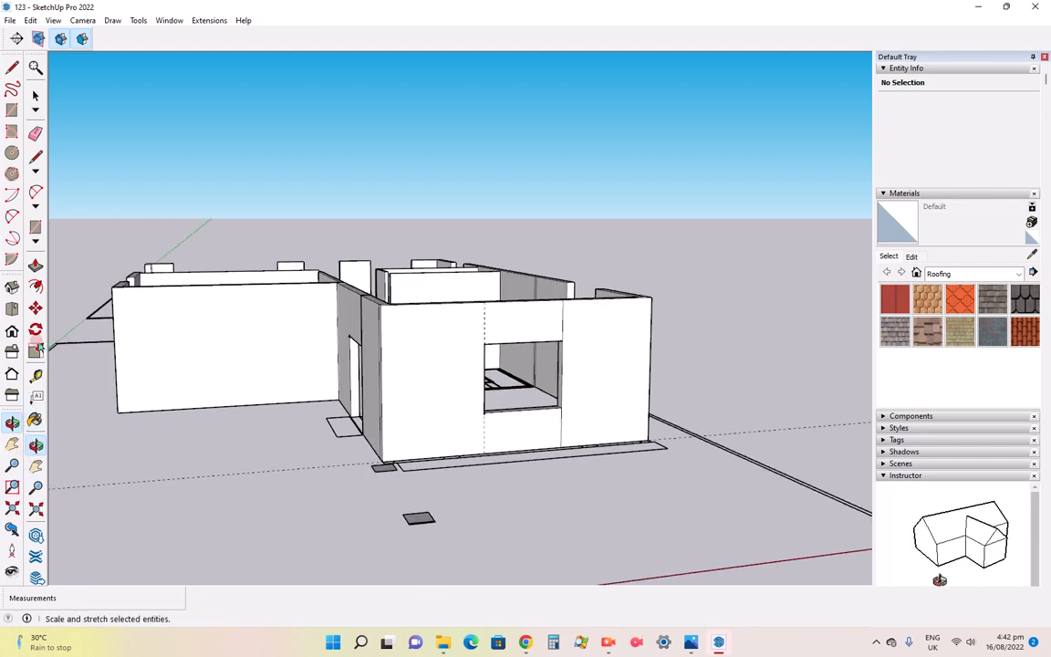
click(35, 265)
scroll(383, 462, up, 3)
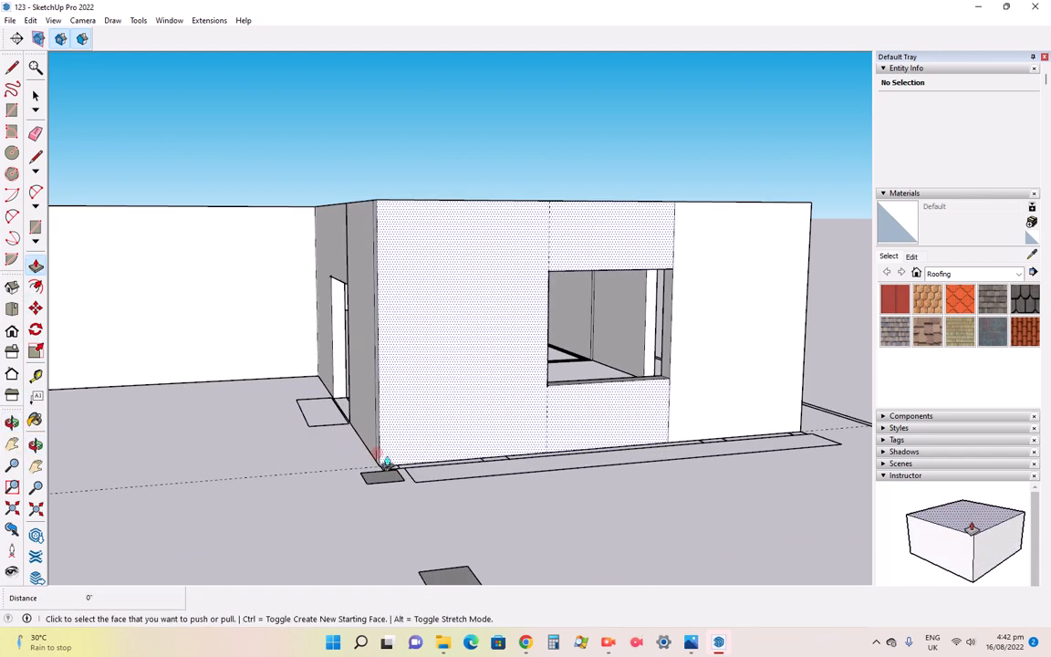
click(380, 475)
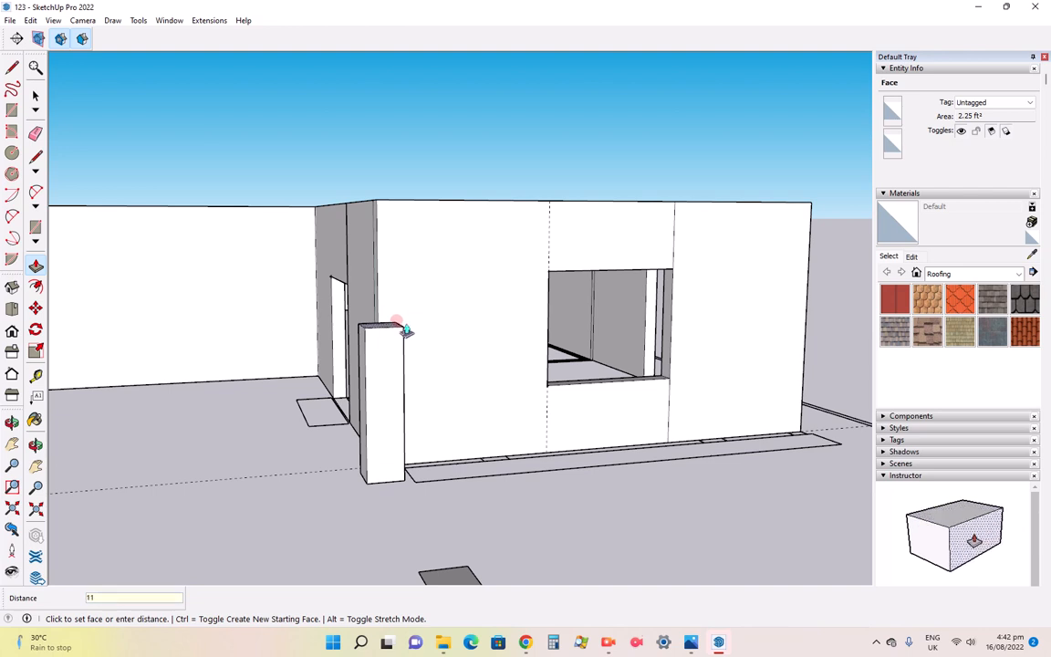
click(689, 643)
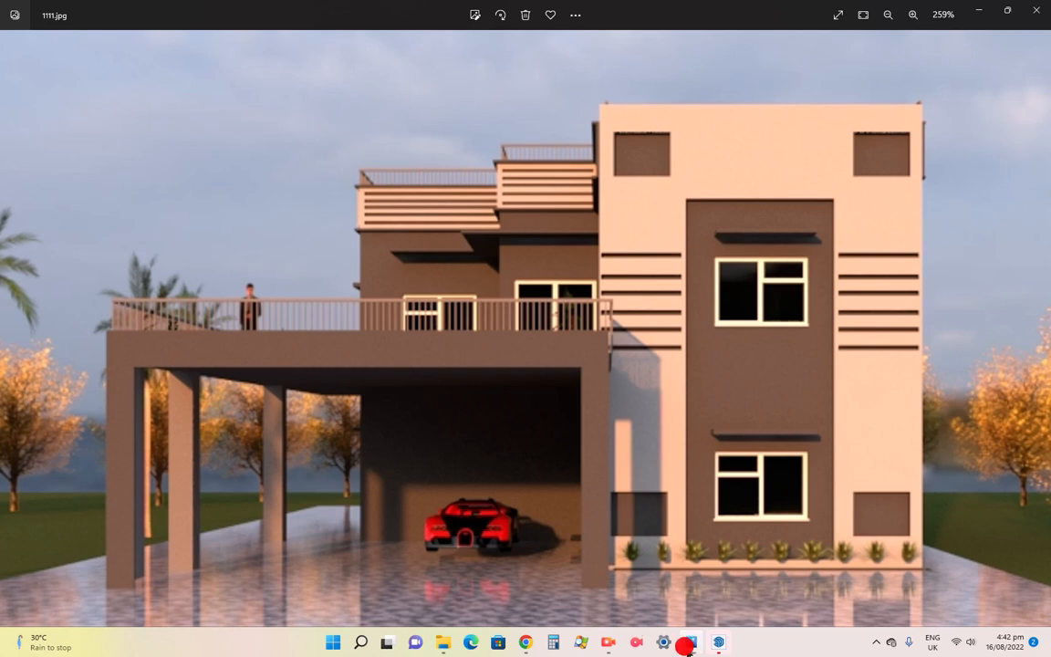
click(688, 643)
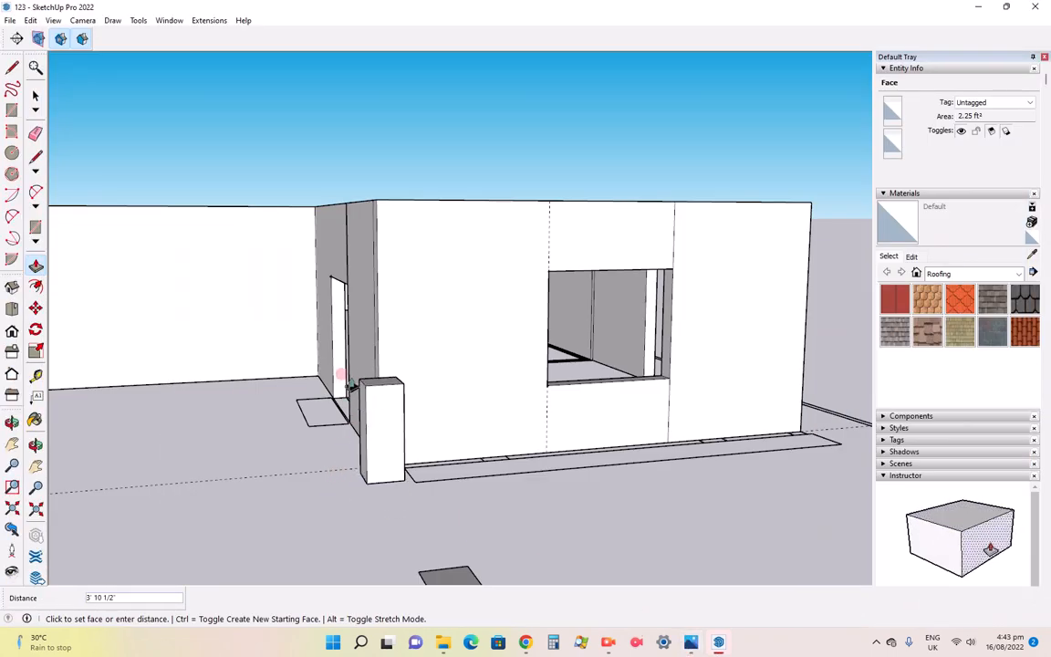
text(11')
key(Return)
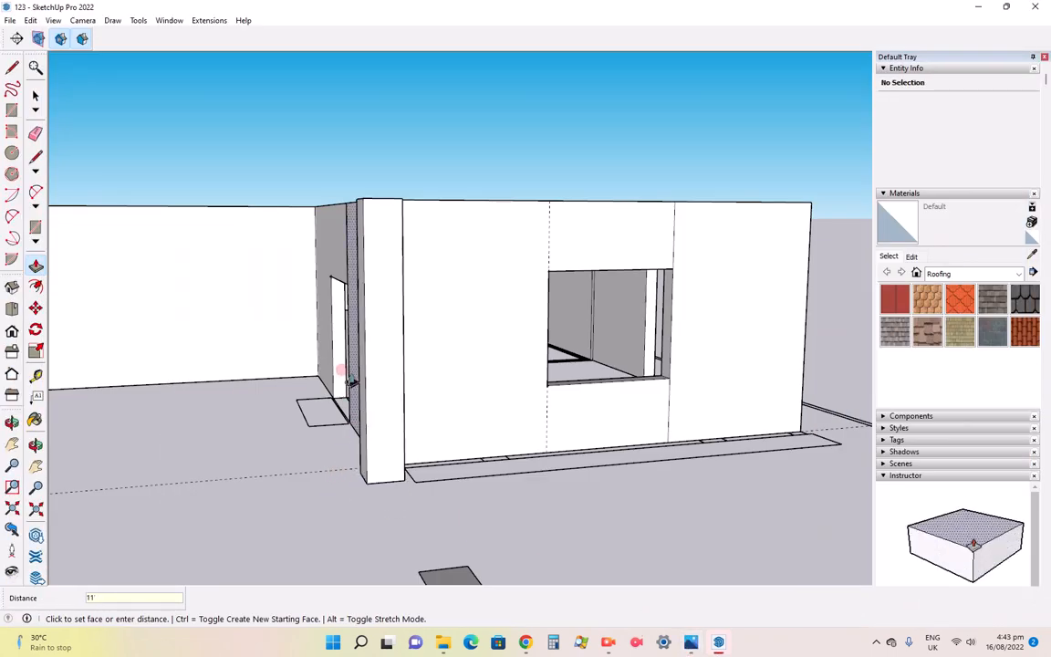
Push/Pull the column footprint standing in front of the window wall's corner column up 11'
scroll(348, 379, down, 3)
click(405, 489)
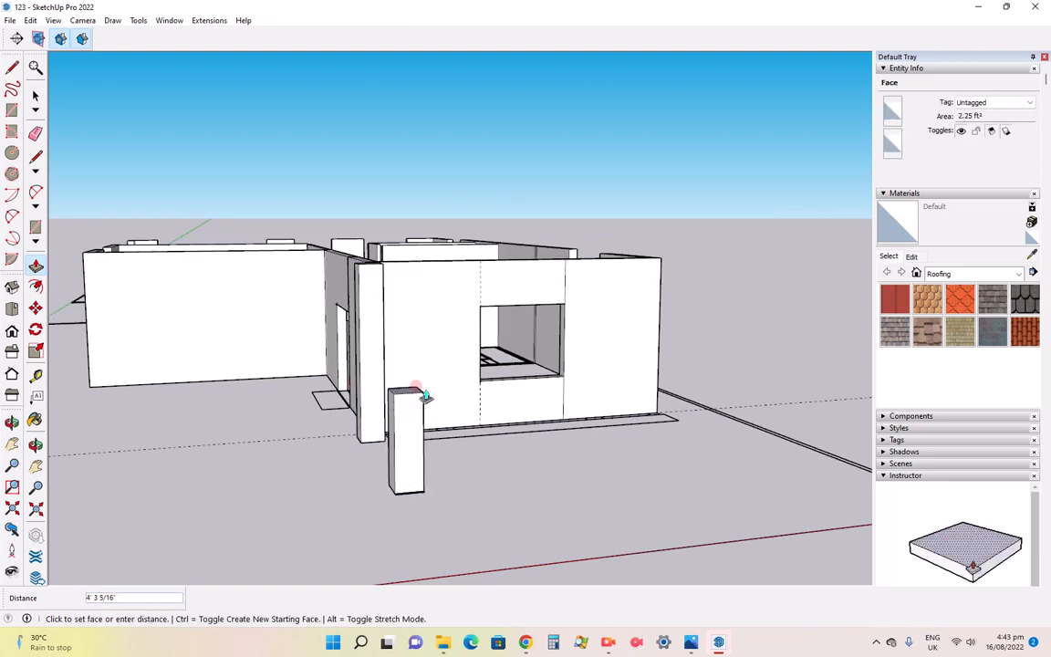
text(11')
key(Return)
Push/Pull the front column footprint on the far side of the porch and the one behind it up 11' each
scroll(427, 398, down, 3)
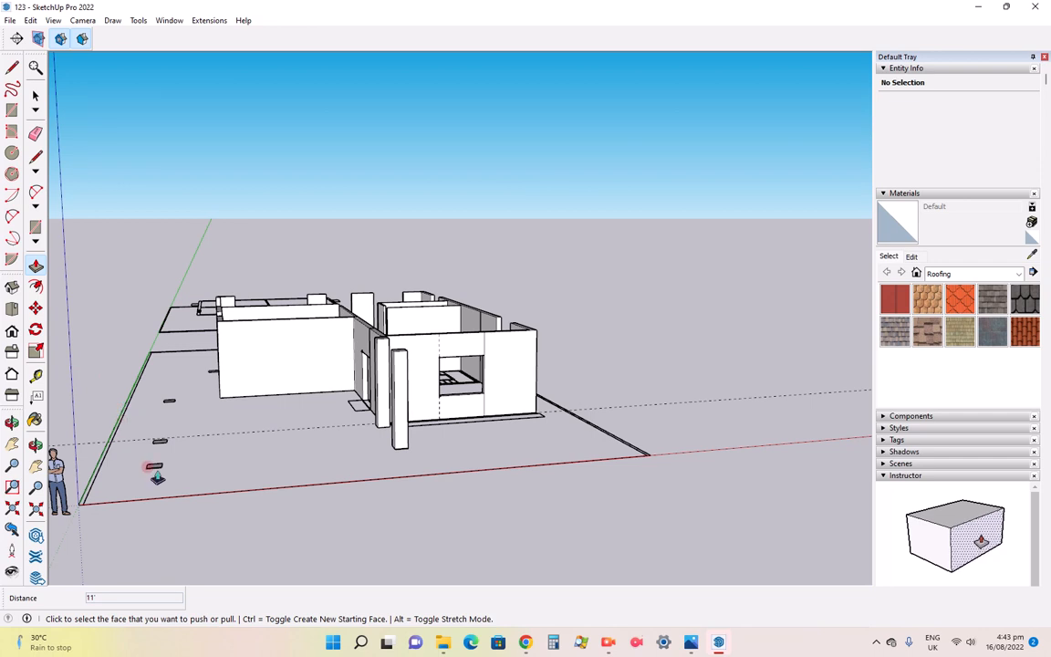
scroll(157, 475, up, 5)
click(146, 460)
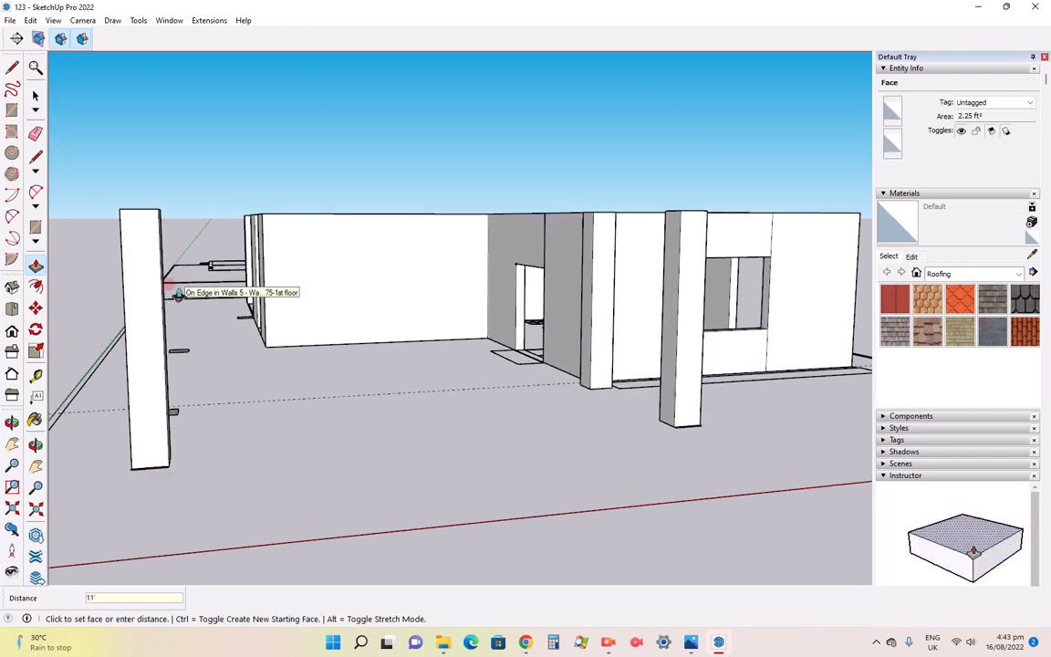
click(180, 292)
click(173, 415)
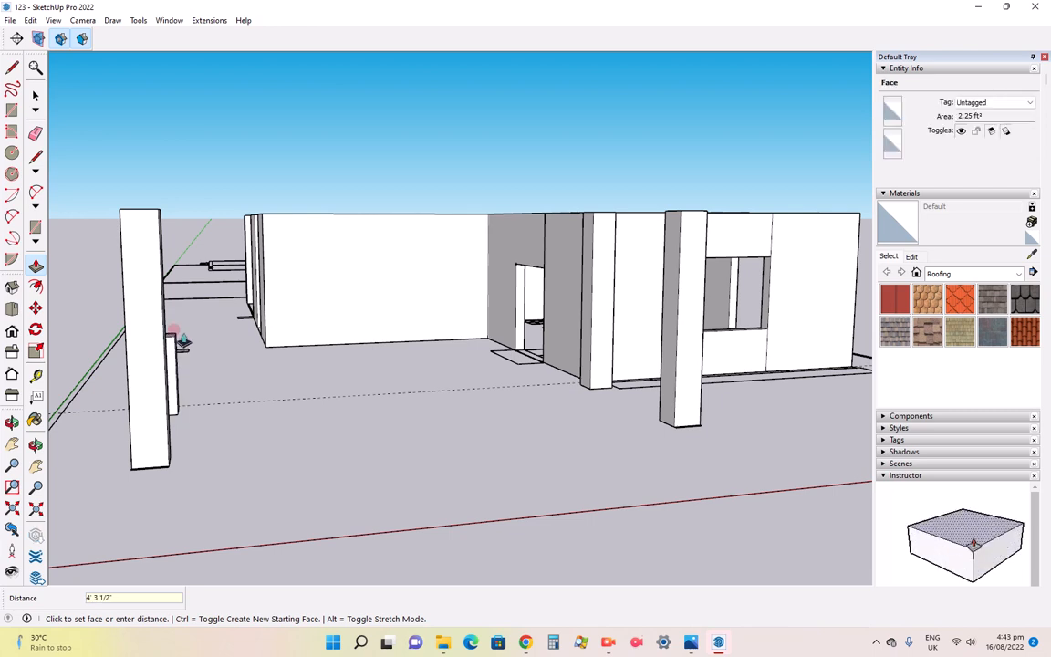
click(182, 347)
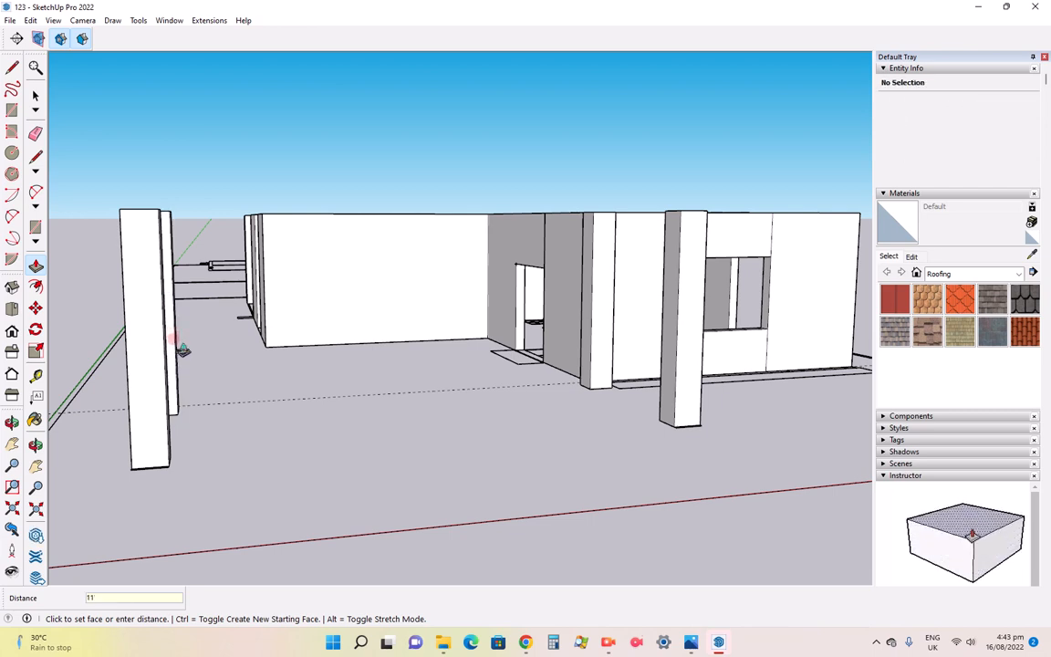
Push/Pull the third column footprint along the far side of the porch up 11'
scroll(183, 351, up, 6)
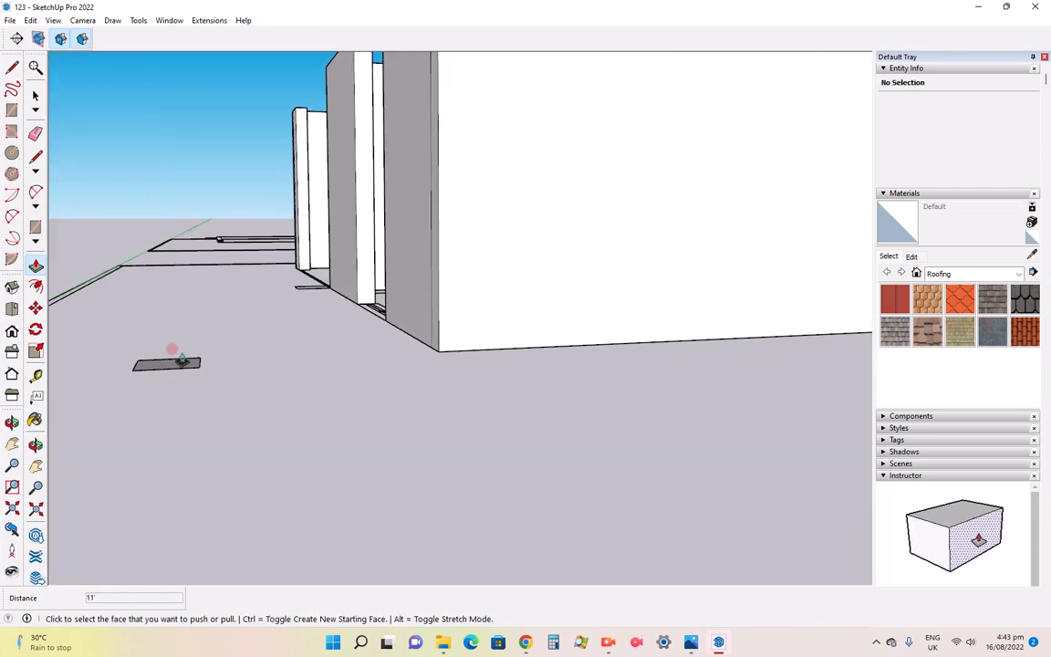
click(166, 363)
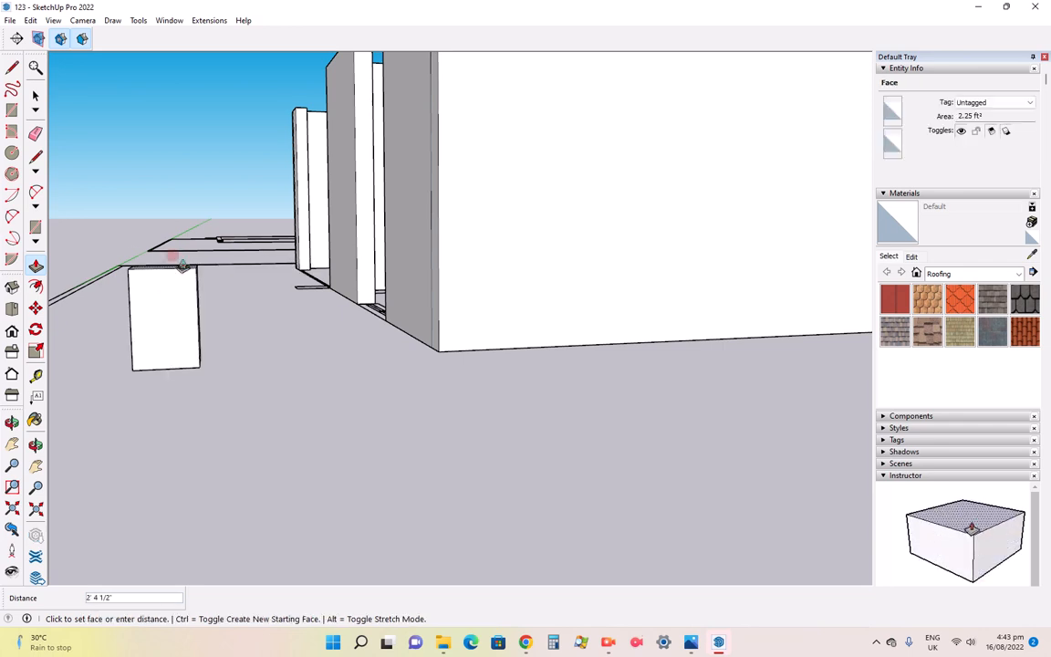
text(11')
key(Return)
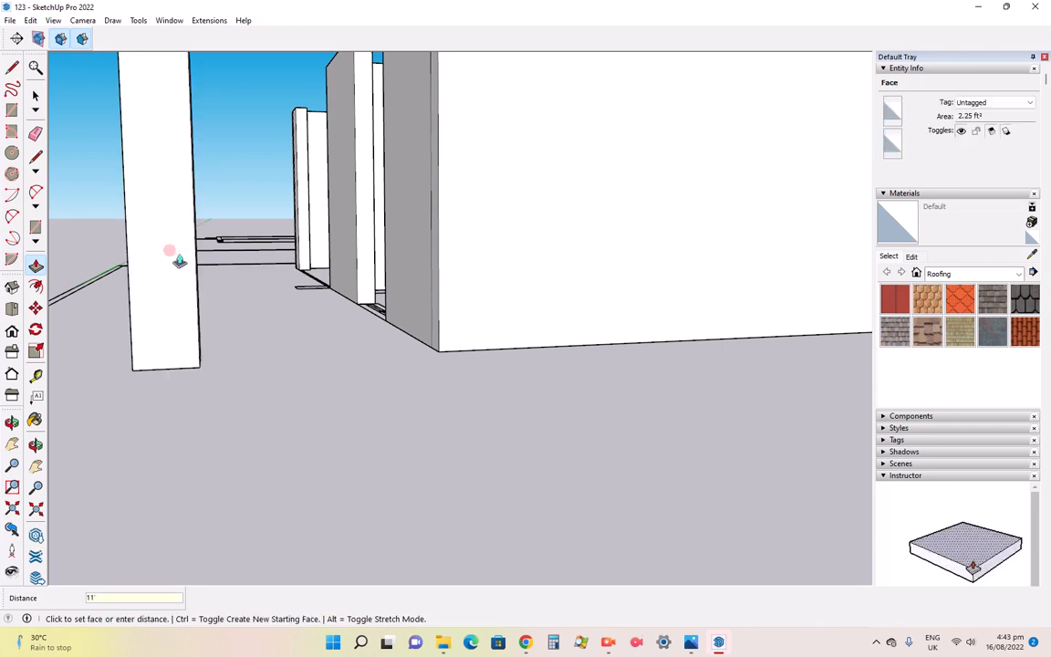
scroll(300, 463, up, 3)
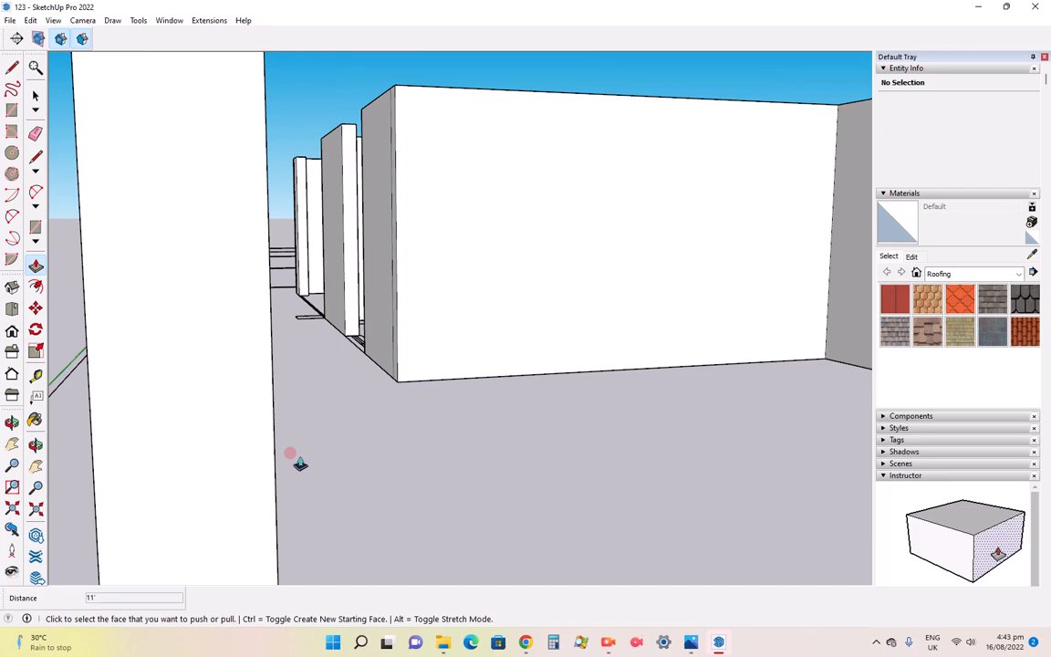
scroll(300, 463, up, 3)
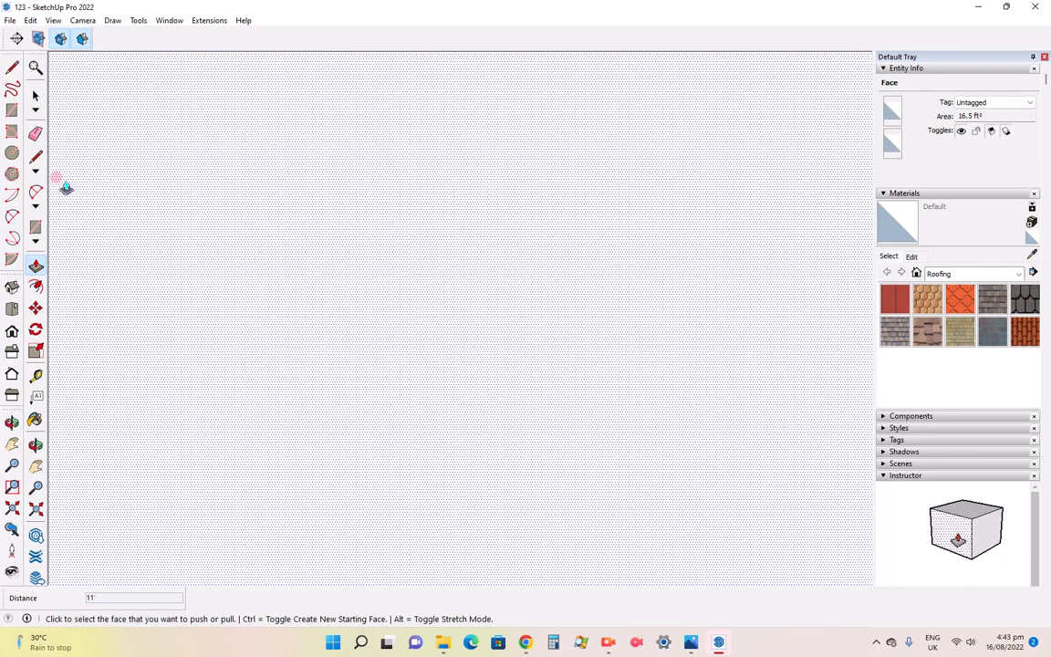
Start an import and browse to the SketchUp blocks folder inside Blocks & Draw on drive D
scroll(429, 403, down, 2)
scroll(557, 467, down, 8)
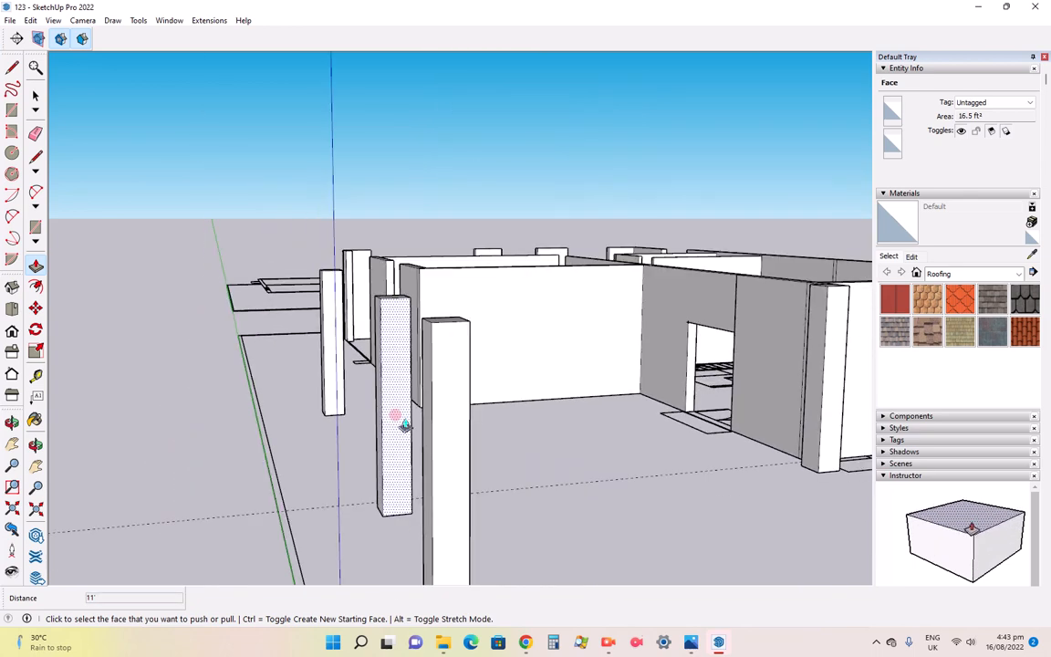
scroll(398, 418, down, 5)
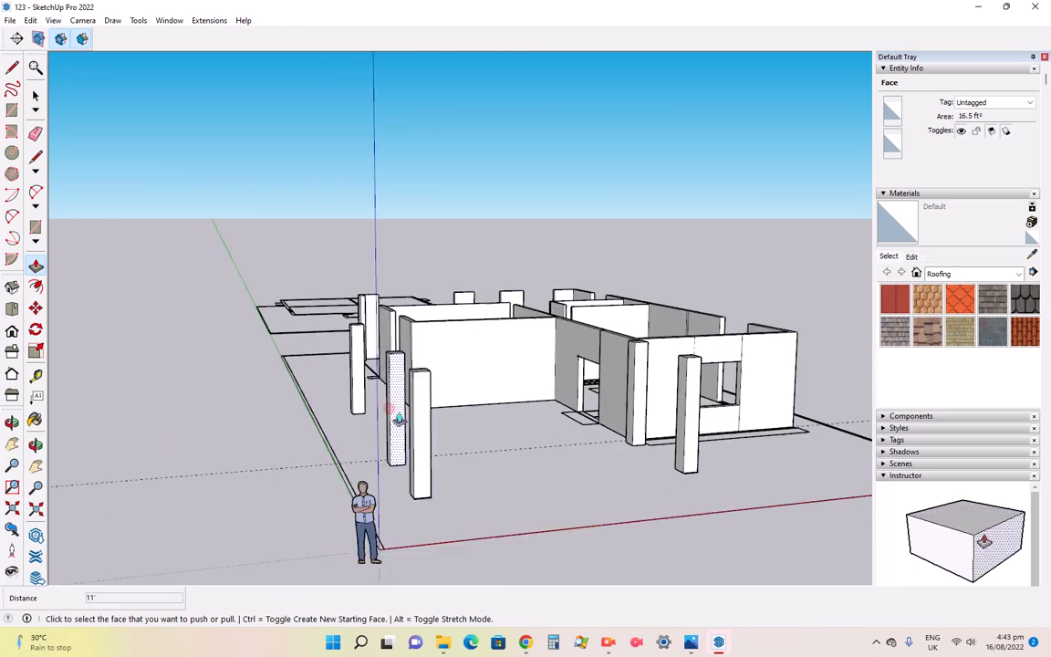
scroll(699, 418, up, 3)
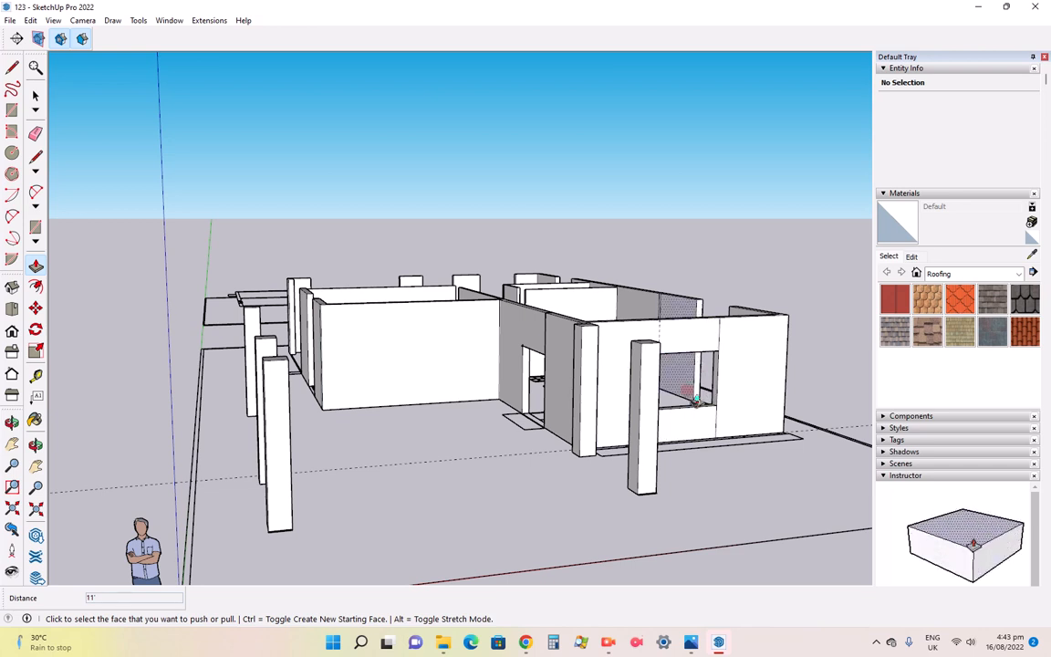
click(35, 95)
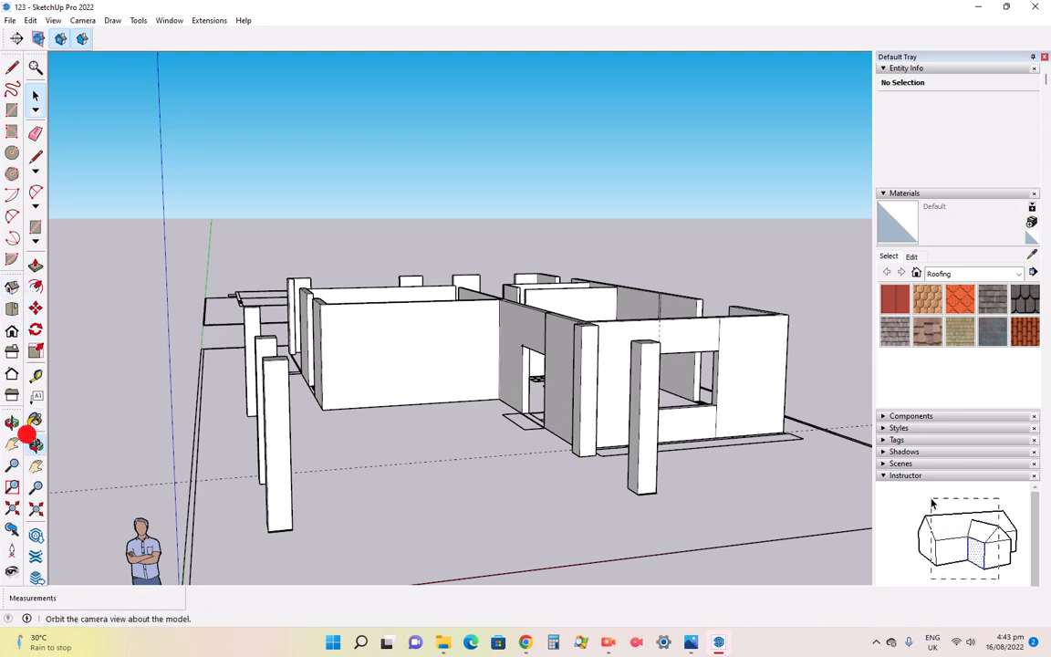
click(12, 421)
drag(555, 428, 512, 428)
click(10, 21)
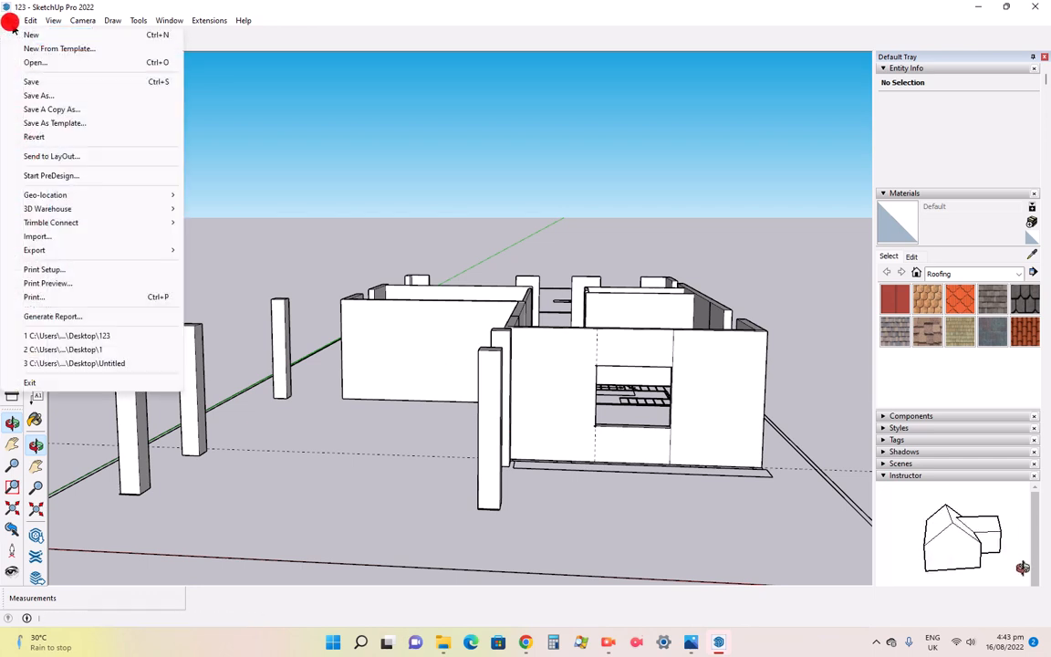
click(46, 236)
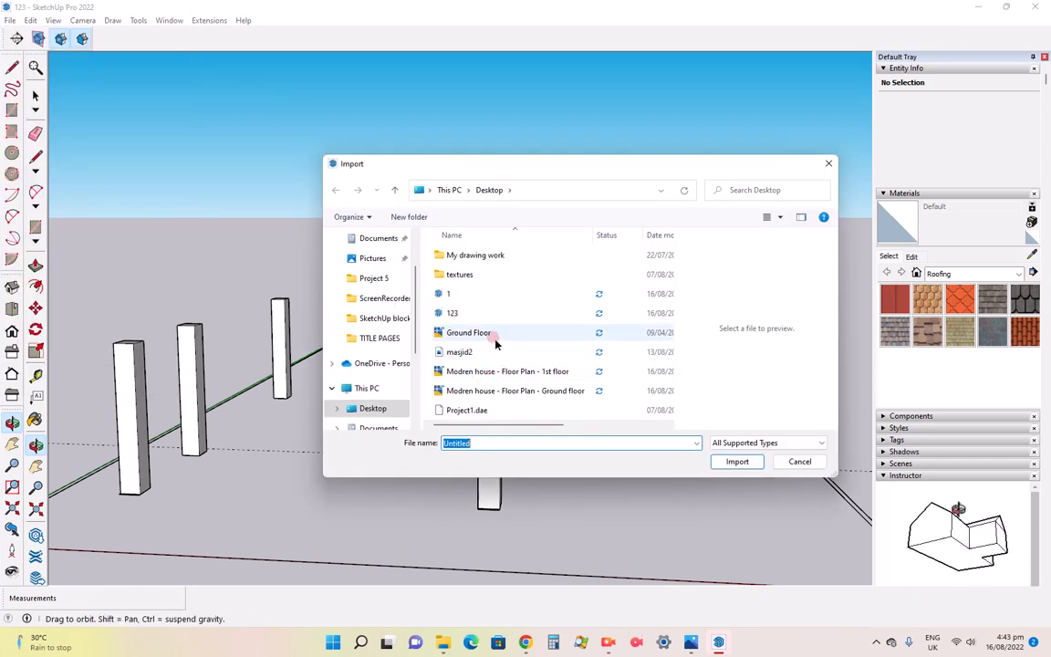
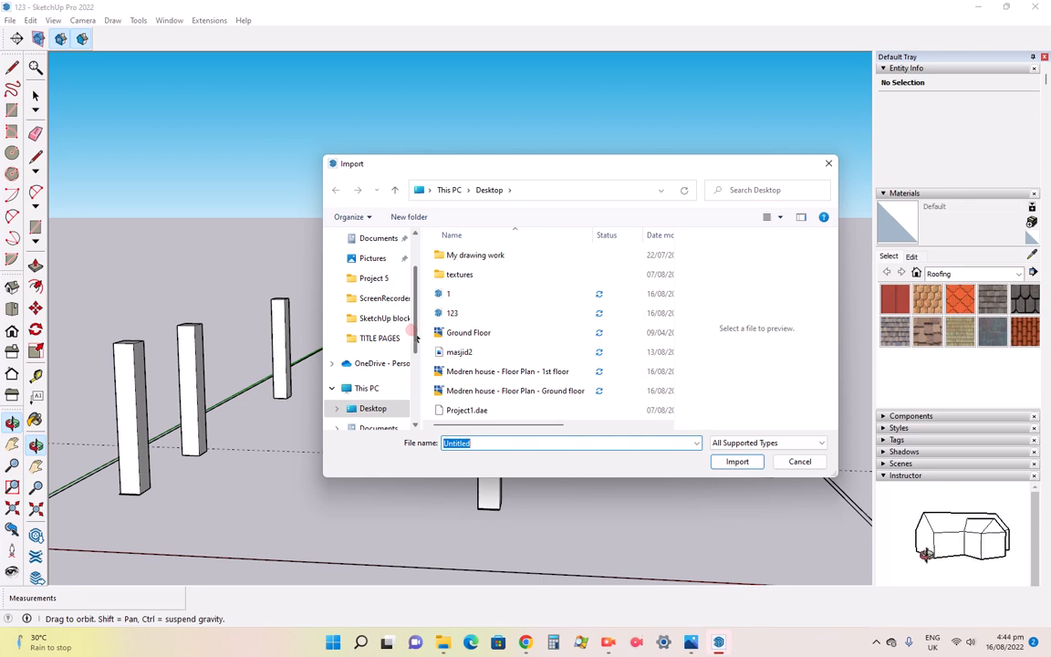
drag(412, 330, 392, 406)
click(390, 404)
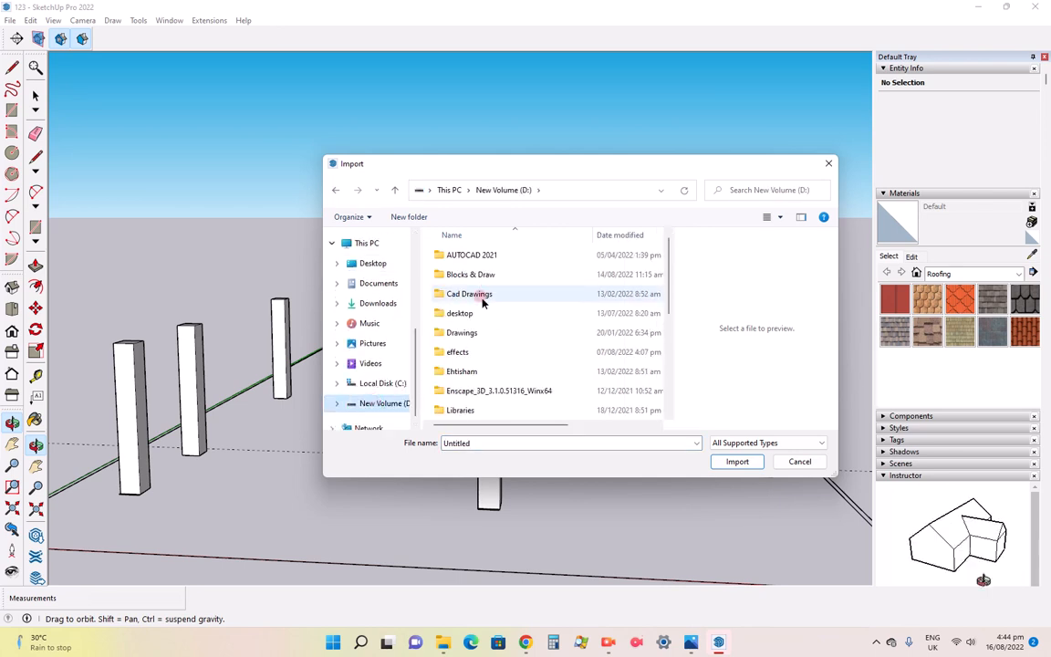
double_click(475, 272)
double_click(454, 332)
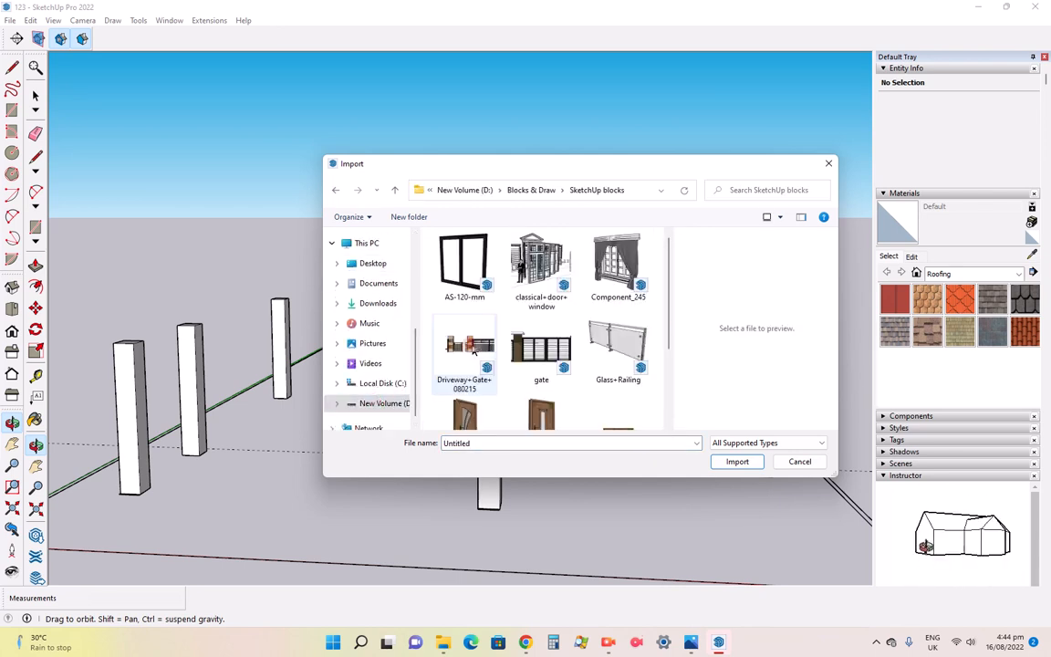
Import the AS-120-mm window and place it at the lower corner of the front wall's window opening
click(465, 272)
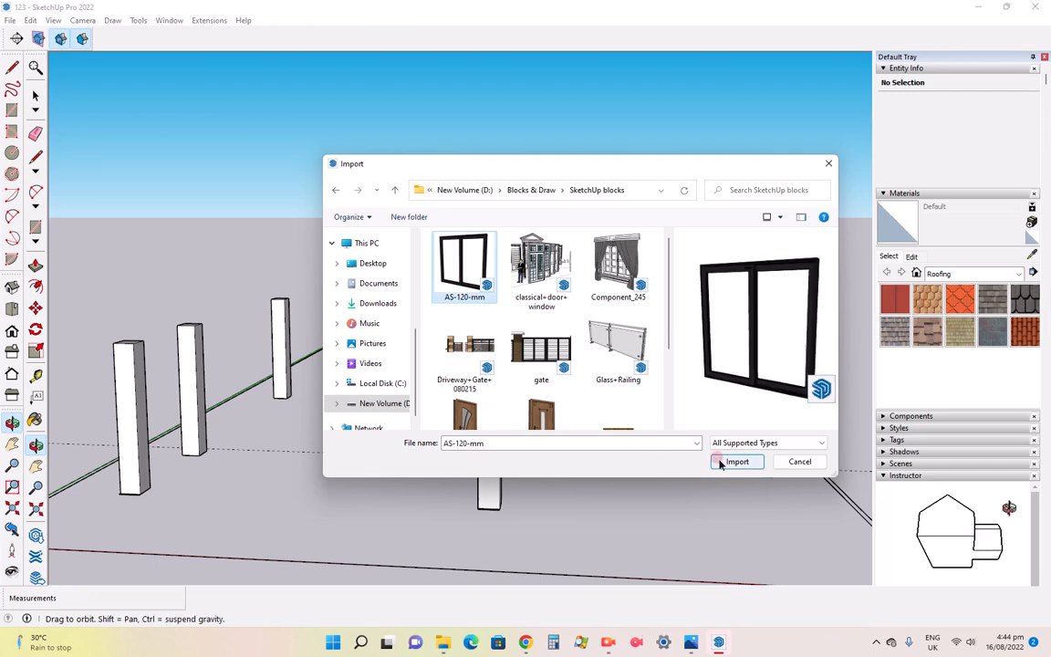
click(736, 462)
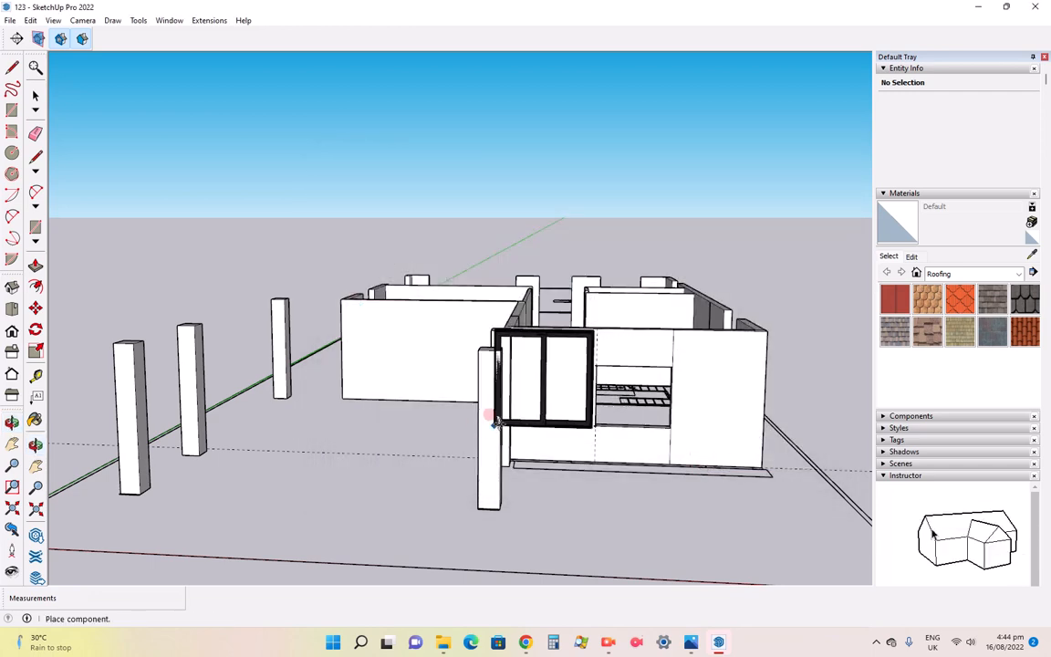
scroll(593, 423, up, 3)
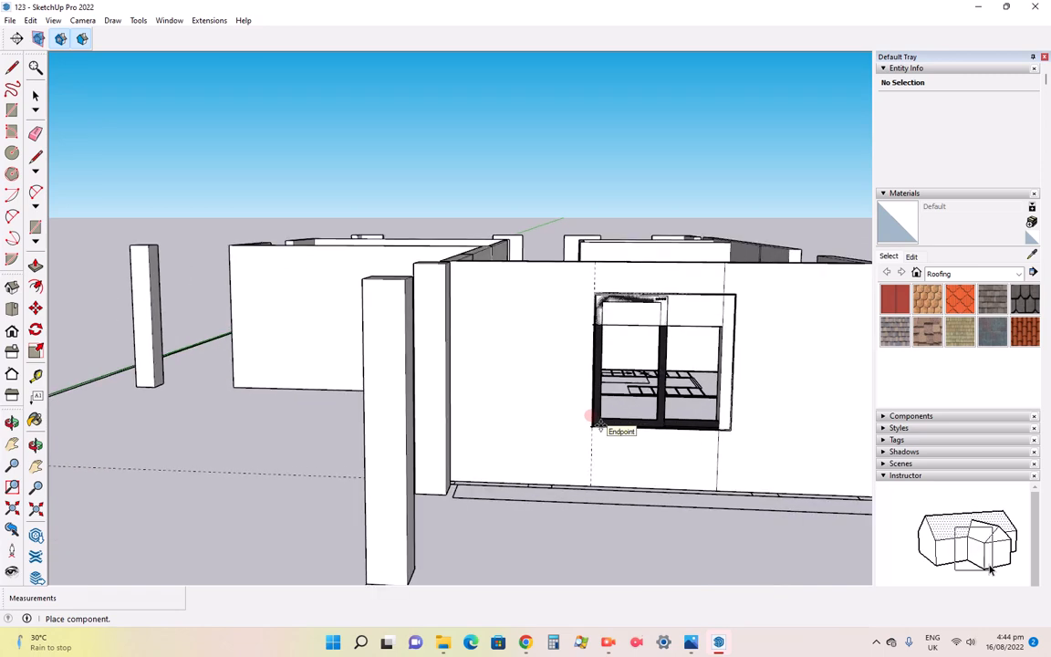
scroll(597, 425, up, 2)
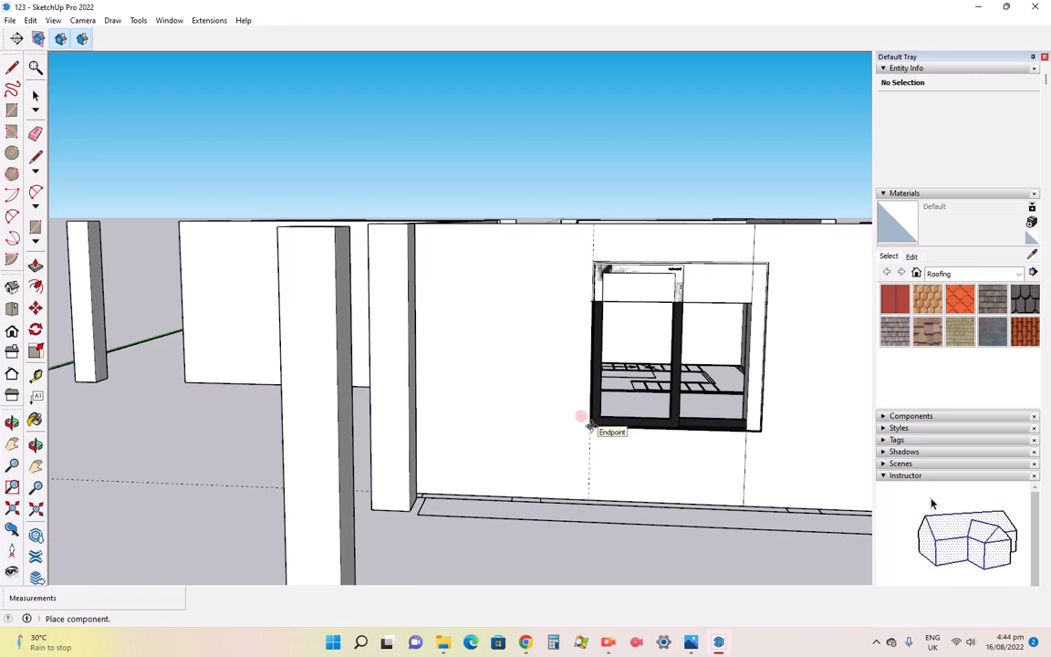
click(588, 424)
scroll(736, 349, up, 2)
scroll(729, 317, up, 2)
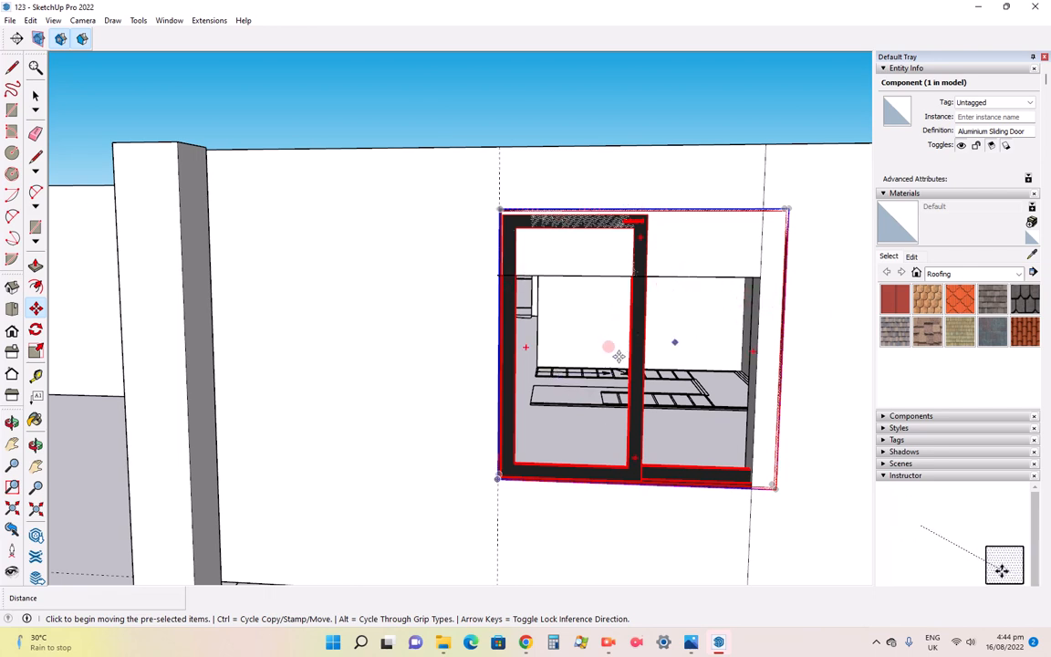
Scale the window component to fit its opening, about 0.76 in height and about 0.91 in width
click(35, 349)
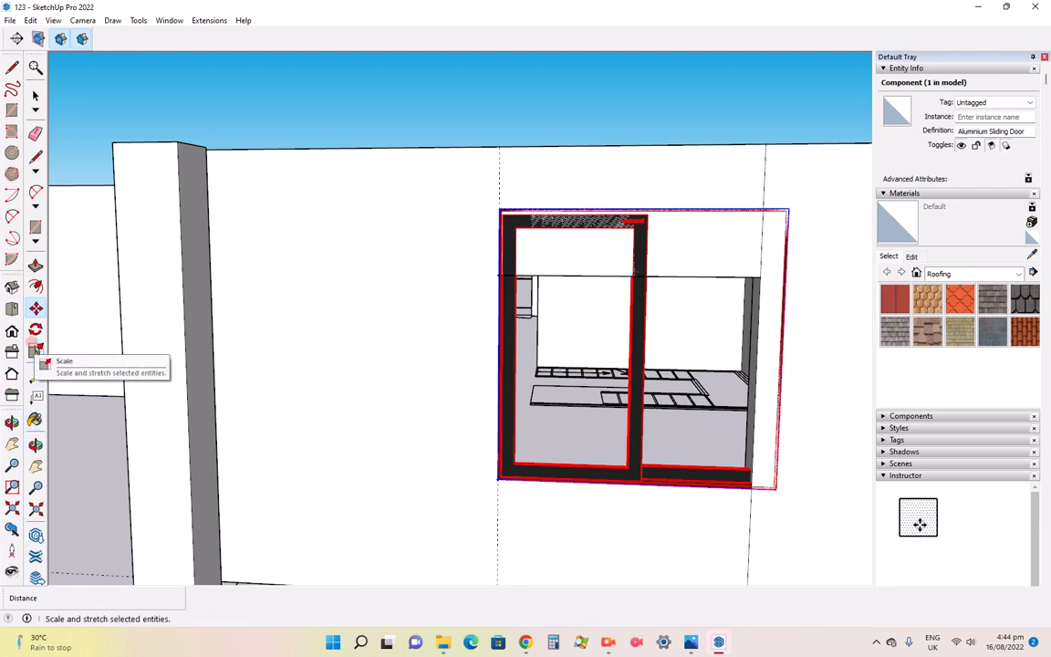
click(36, 350)
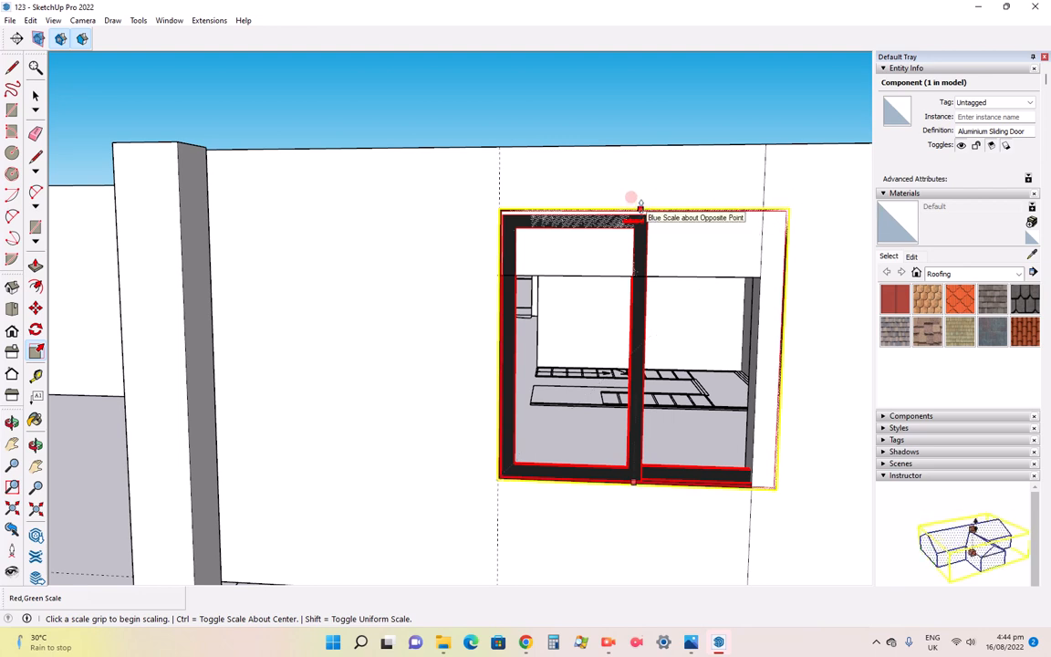
click(636, 206)
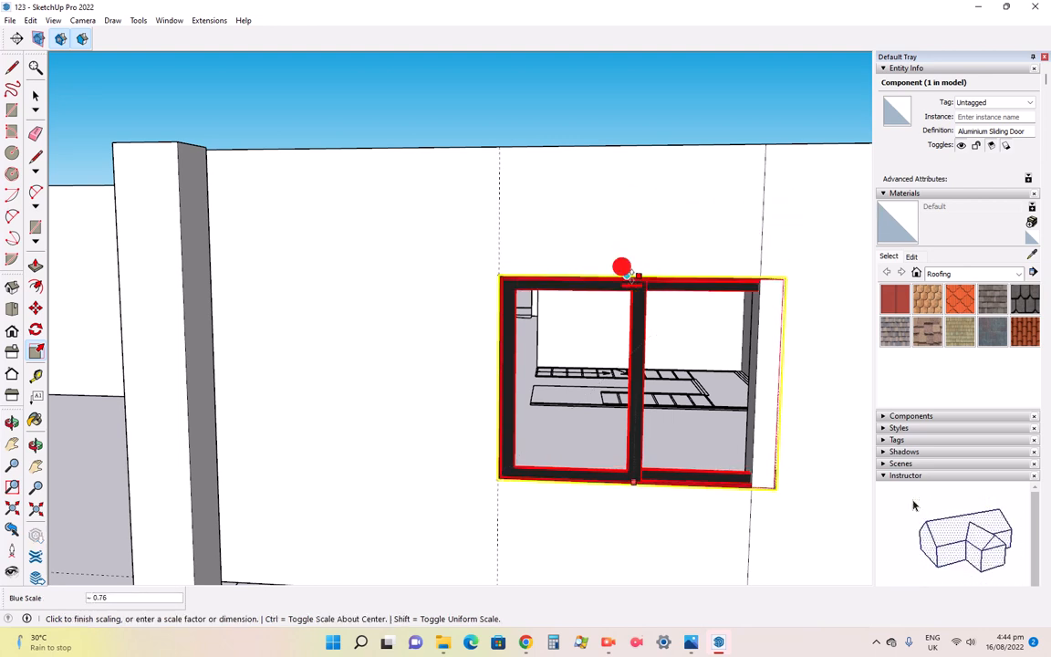
click(634, 276)
click(773, 383)
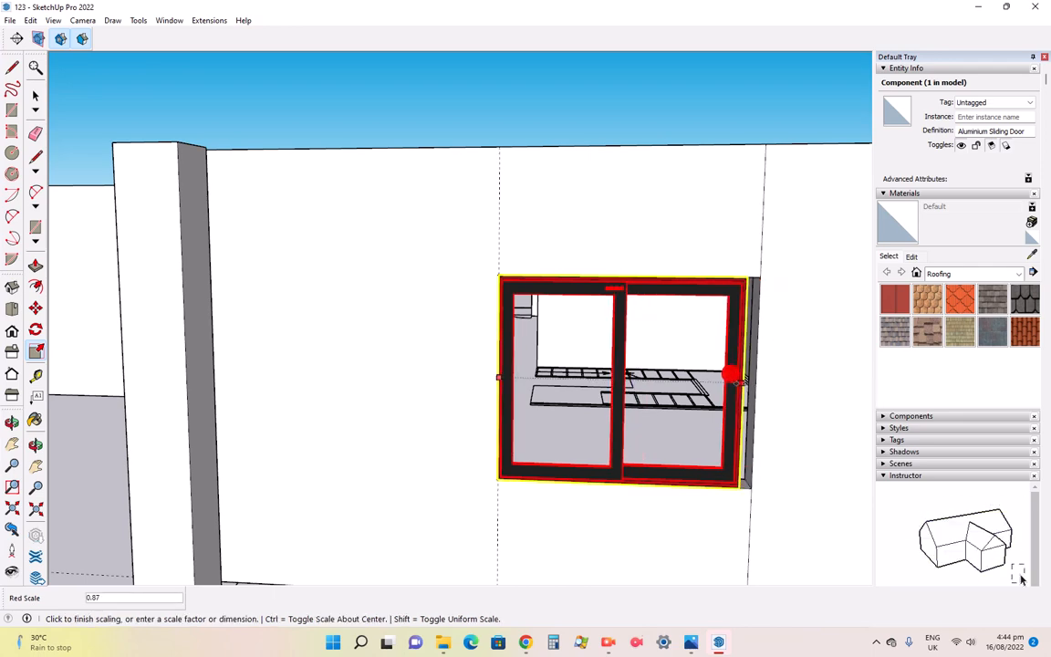
click(751, 382)
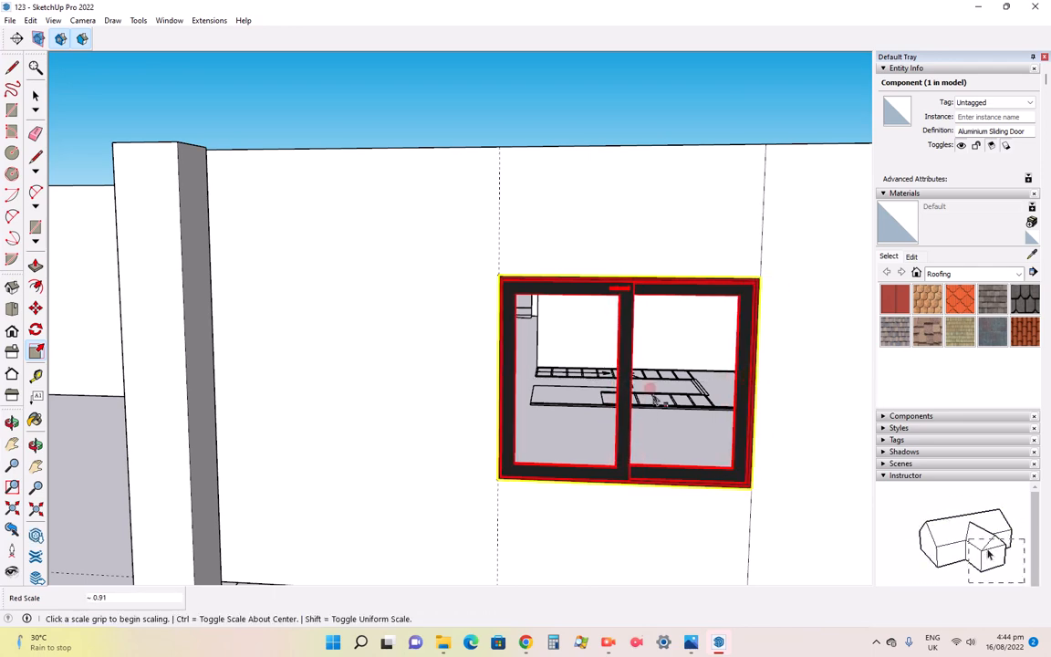
Inspect the window in the front wall and the door opening in the wall behind the porch
scroll(712, 386, down, 6)
scroll(581, 399, down, 3)
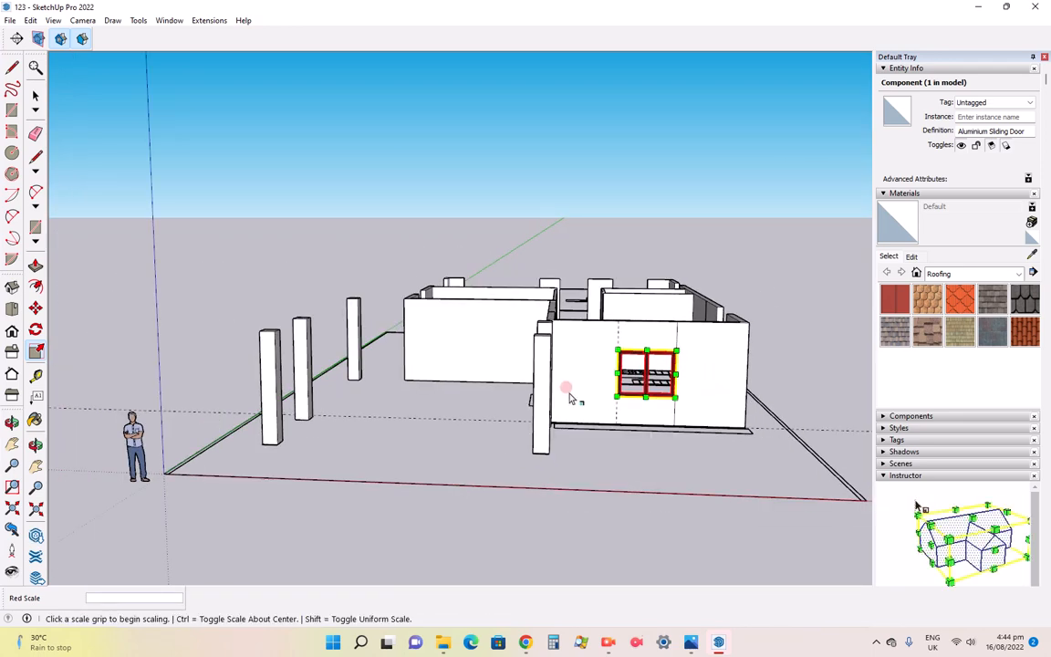
scroll(580, 370, up, 3)
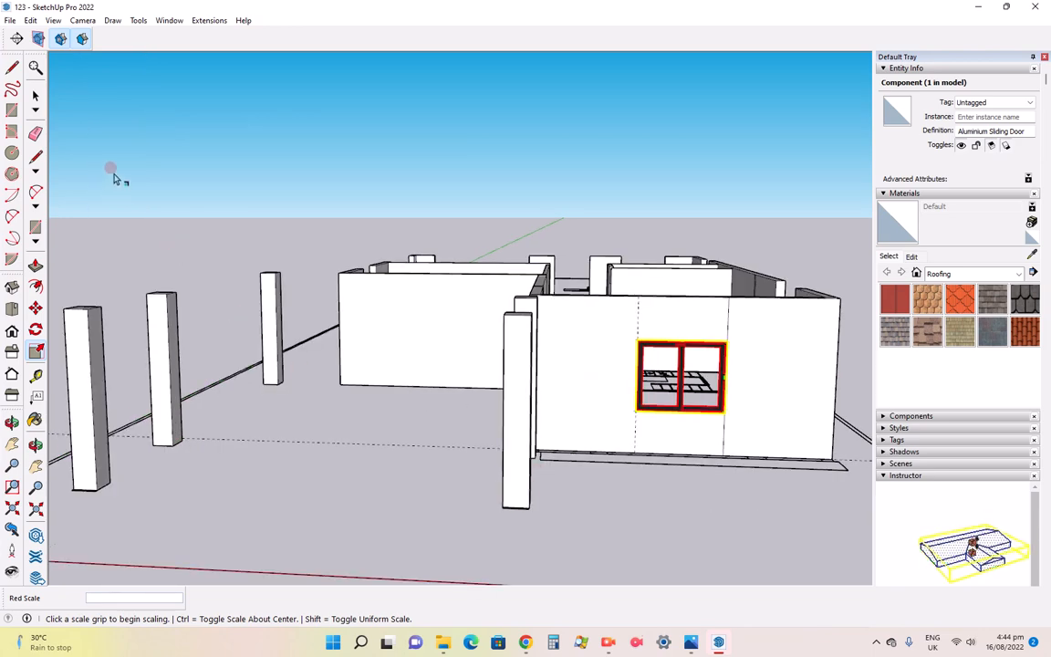
click(36, 96)
middle_drag(201, 406, 595, 311)
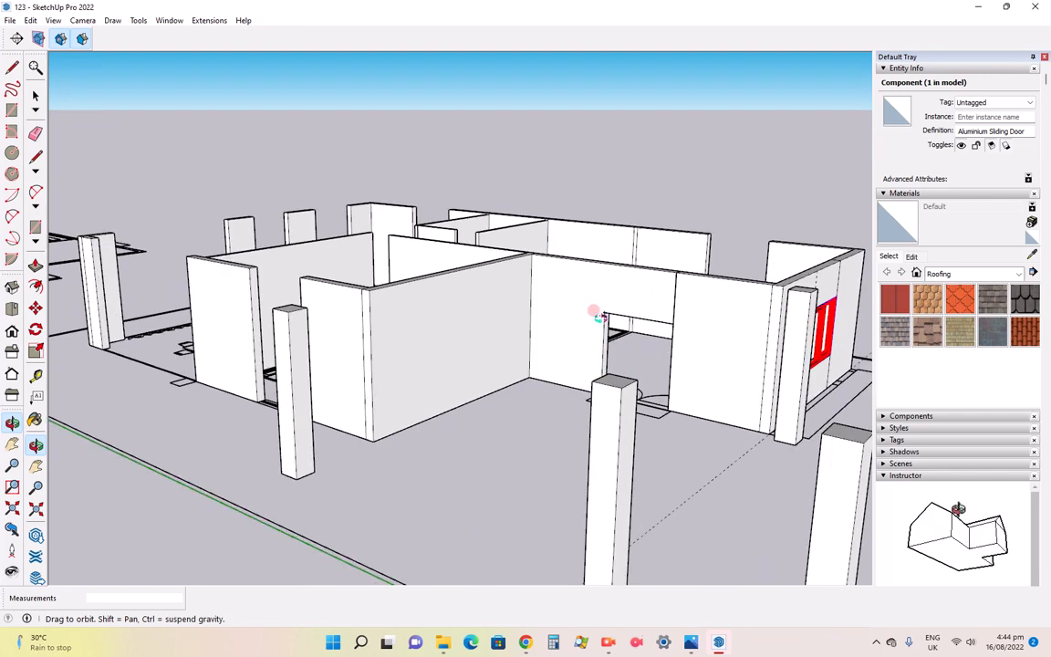
scroll(642, 357, up, 5)
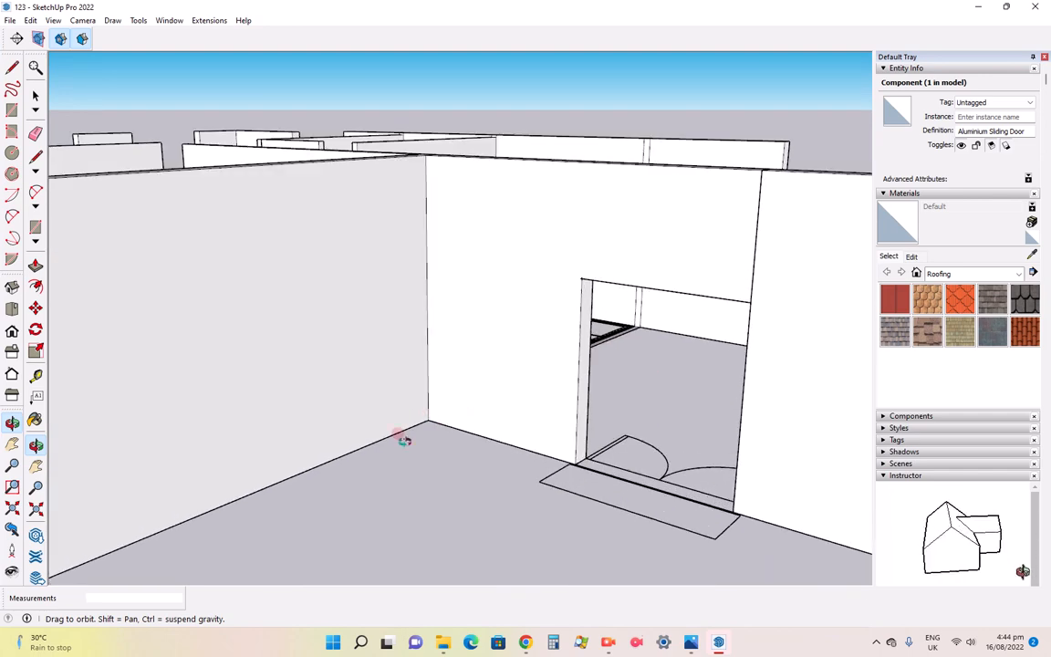
middle_drag(453, 428, 491, 424)
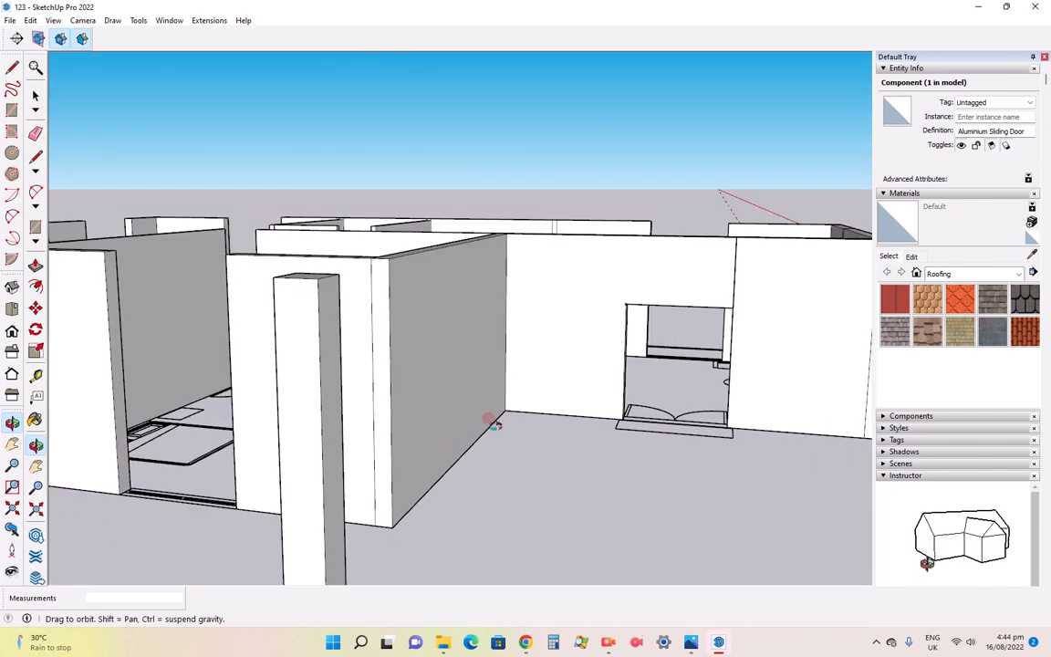
scroll(760, 355, down, 1)
scroll(808, 366, up, 3)
drag(734, 376, 753, 363)
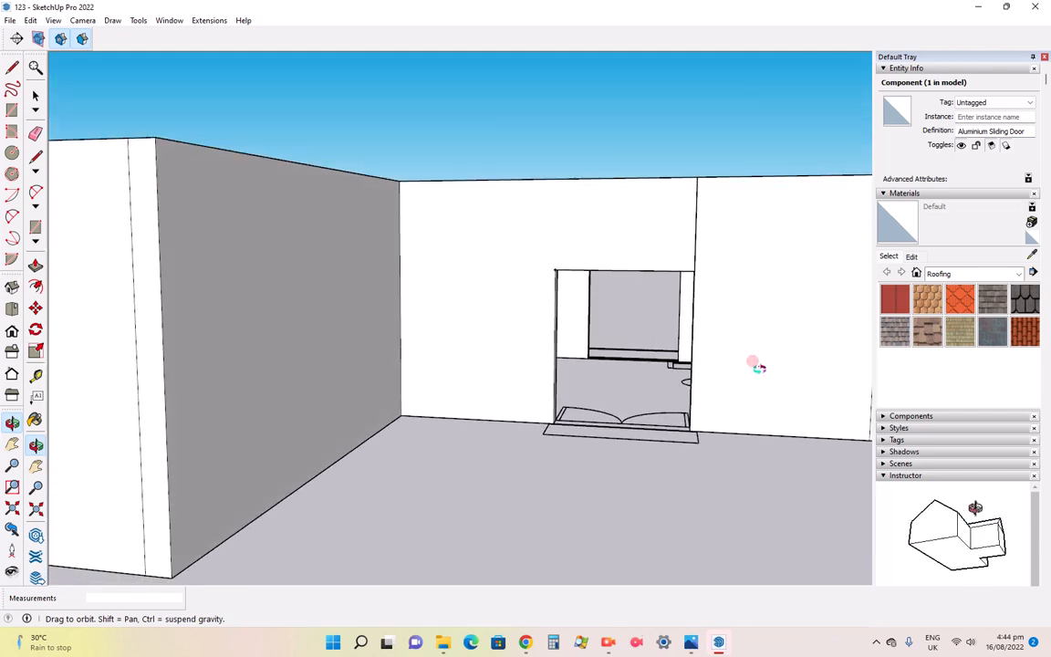
Import the puerta+escultura-5 door set from the SketchUp blocks folder and place it outside the plot near the scale figure
click(10, 21)
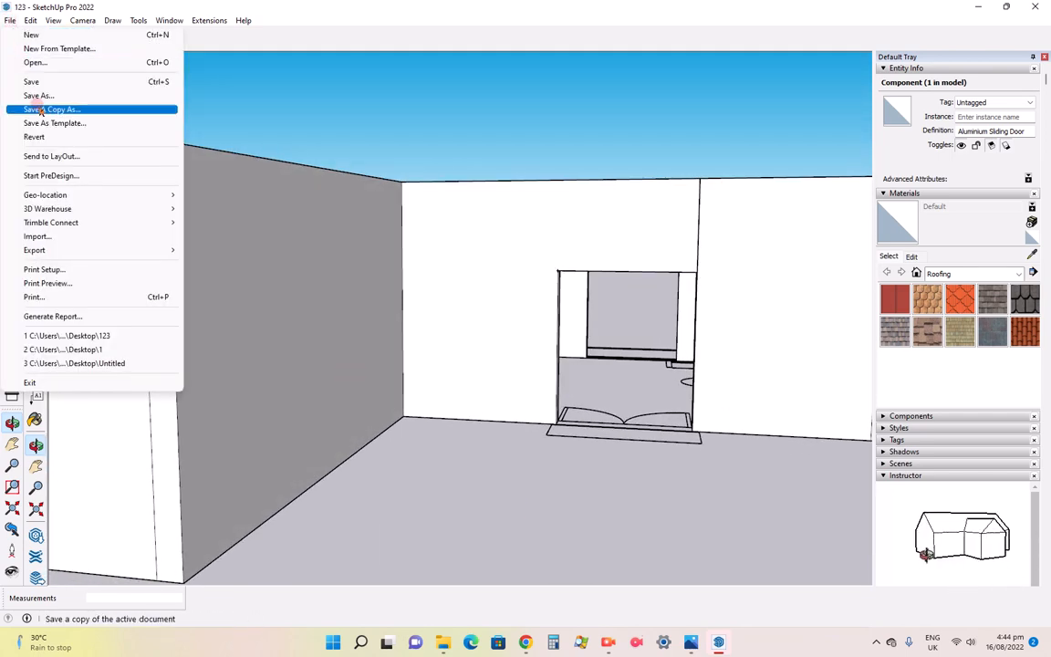
click(47, 236)
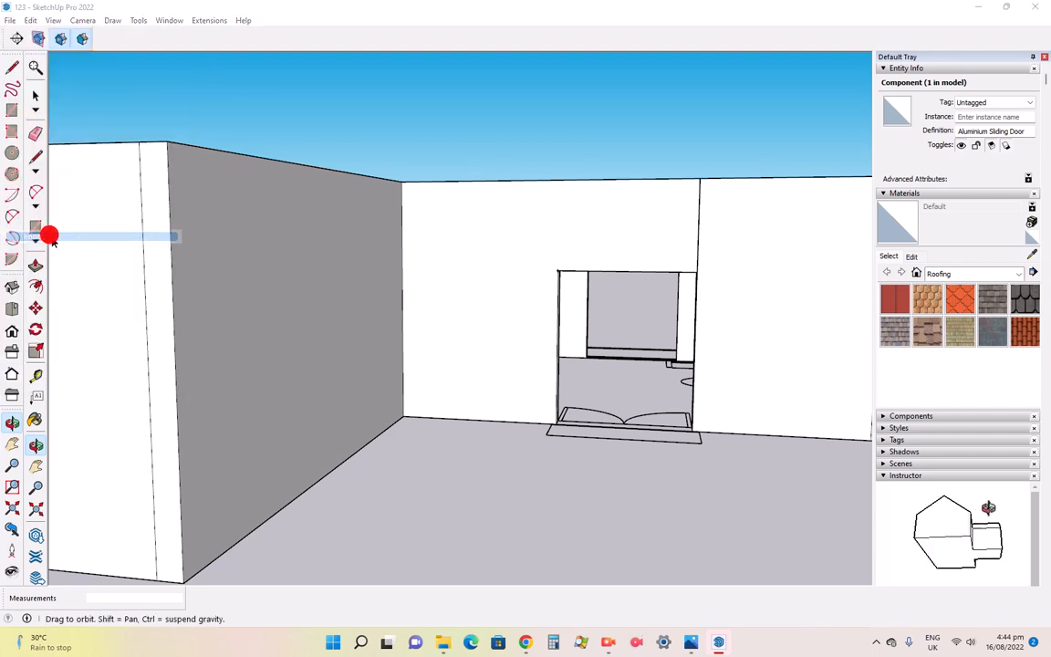
scroll(524, 383, down, 1)
scroll(524, 383, down, 1)
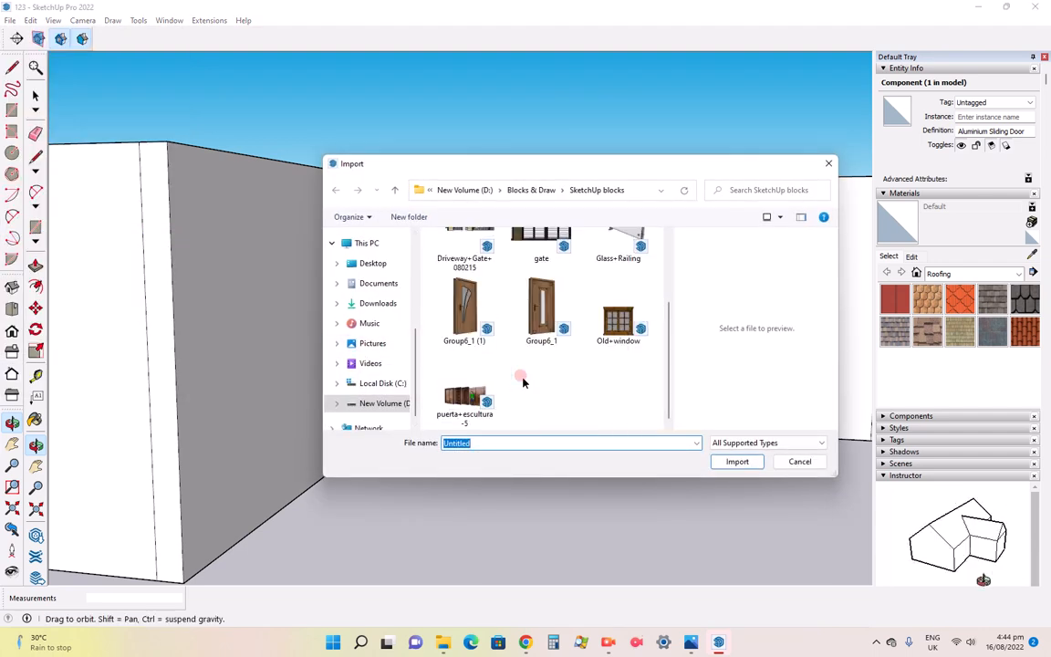
click(463, 403)
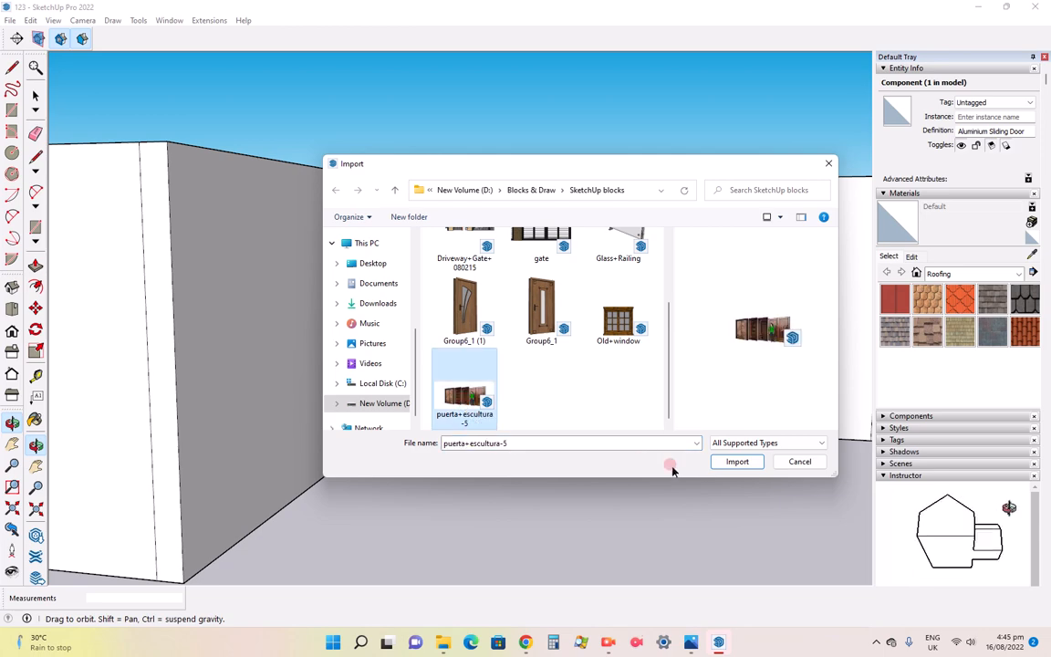
click(736, 462)
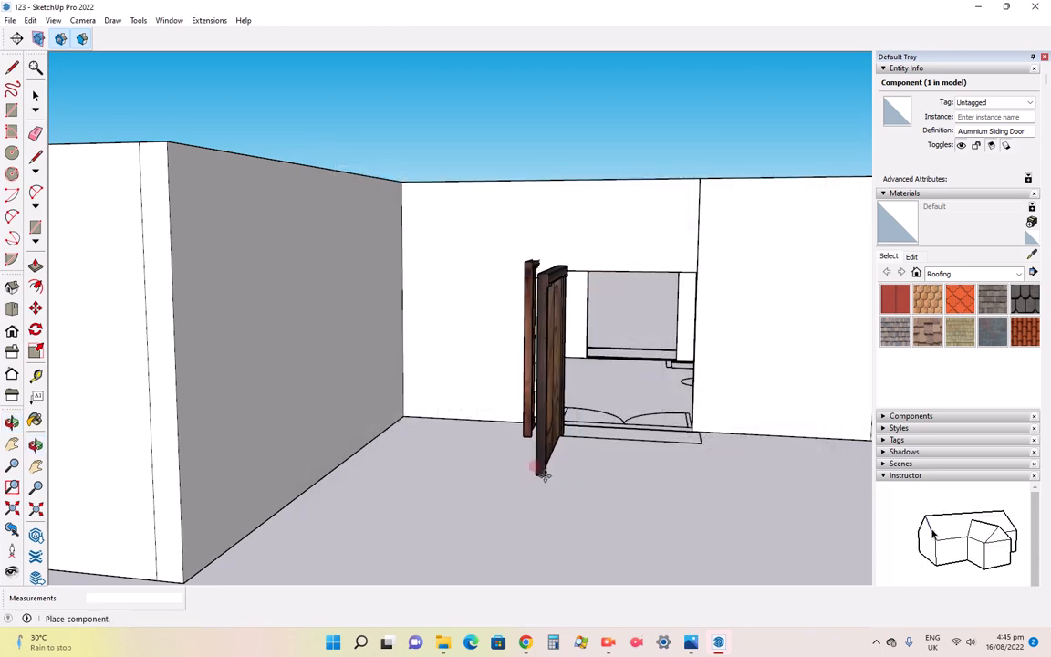
scroll(543, 473, down, 10)
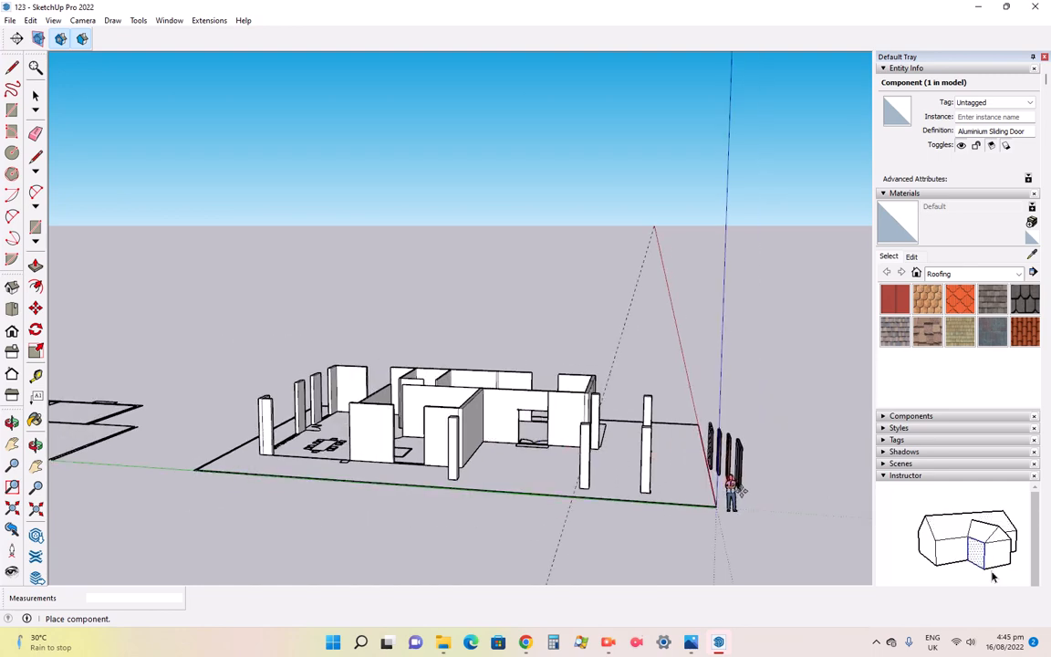
click(766, 490)
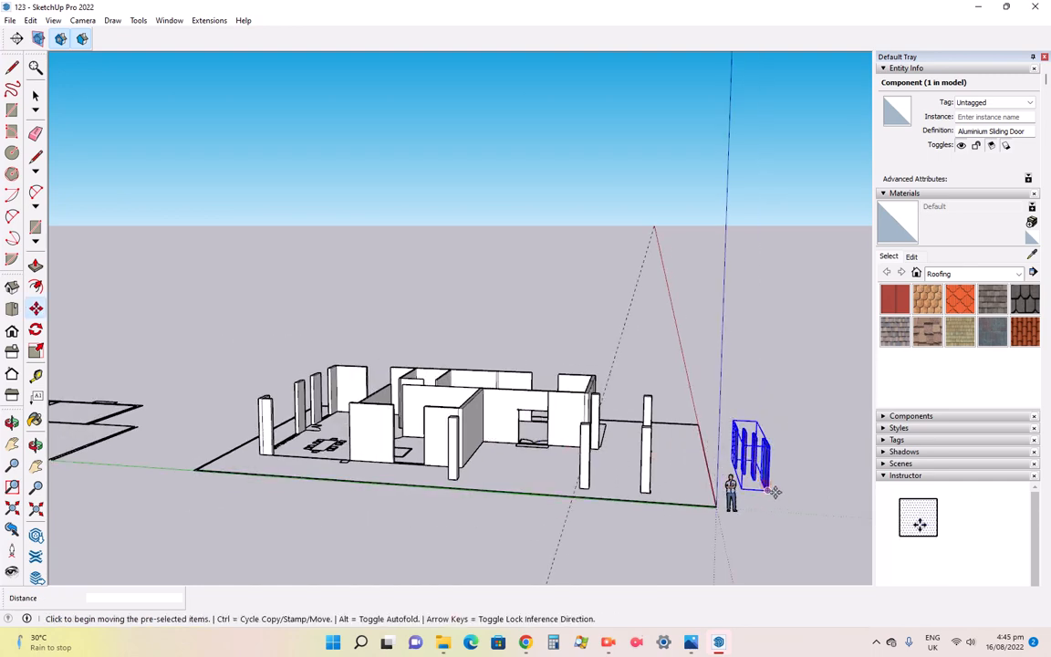
Open the puerta+escultura-5 door set for editing and select the wave-carved double door
scroll(775, 483, up, 5)
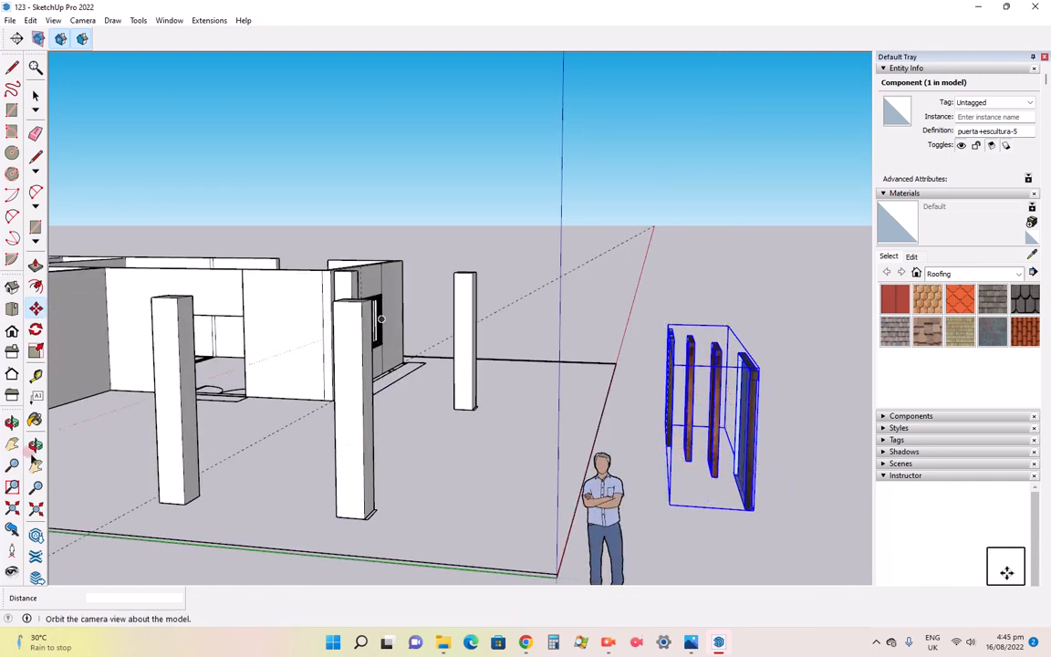
click(36, 445)
drag(547, 410, 183, 388)
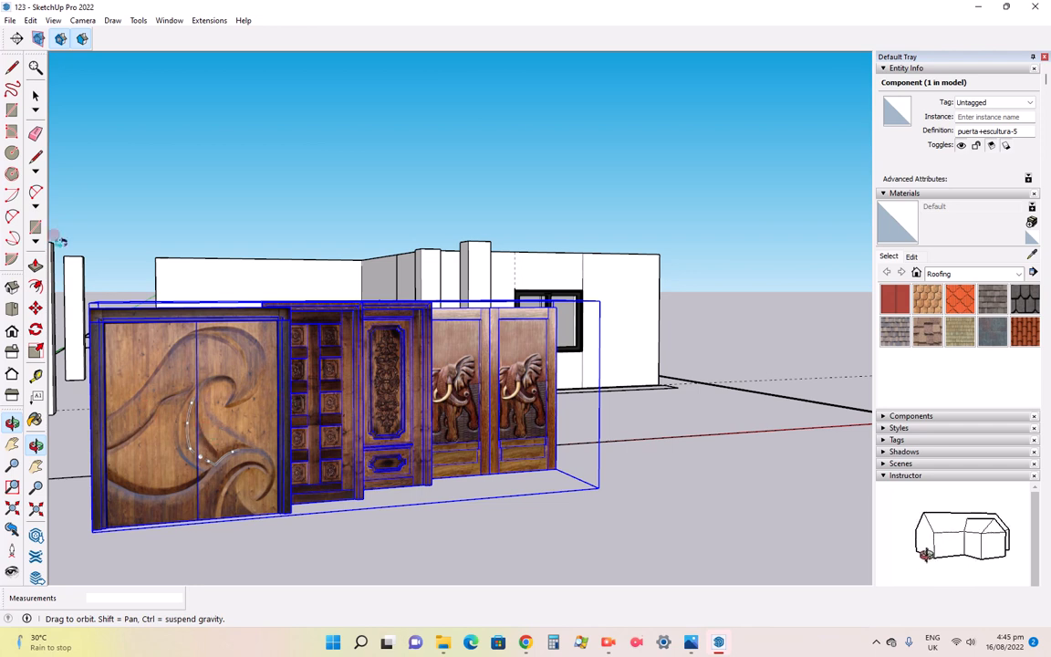
click(36, 95)
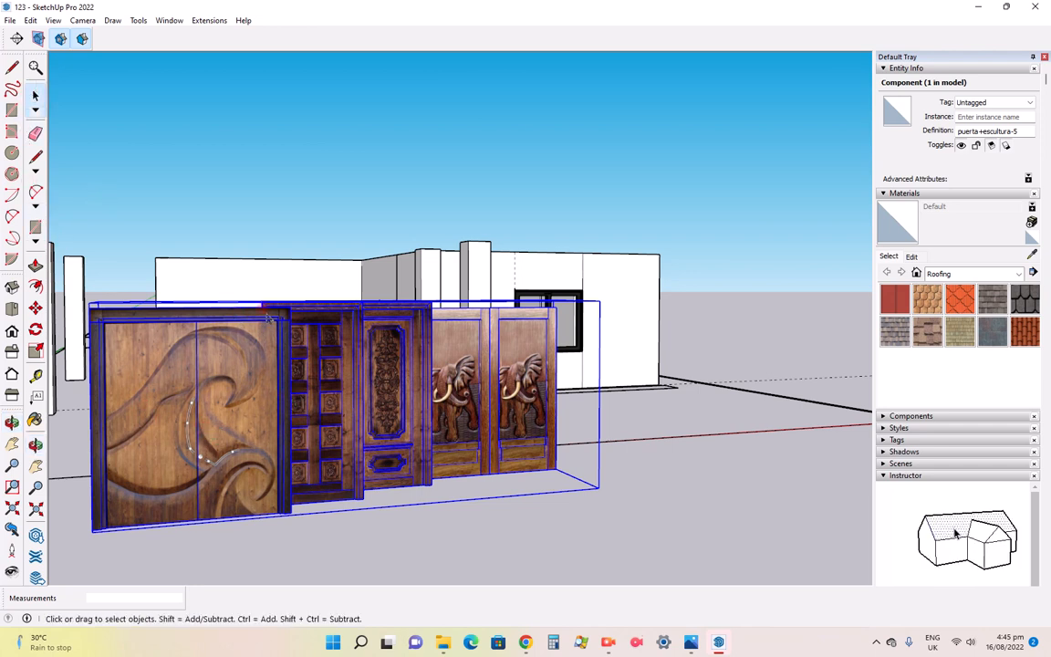
scroll(265, 319, down, 4)
double_click(262, 324)
click(262, 324)
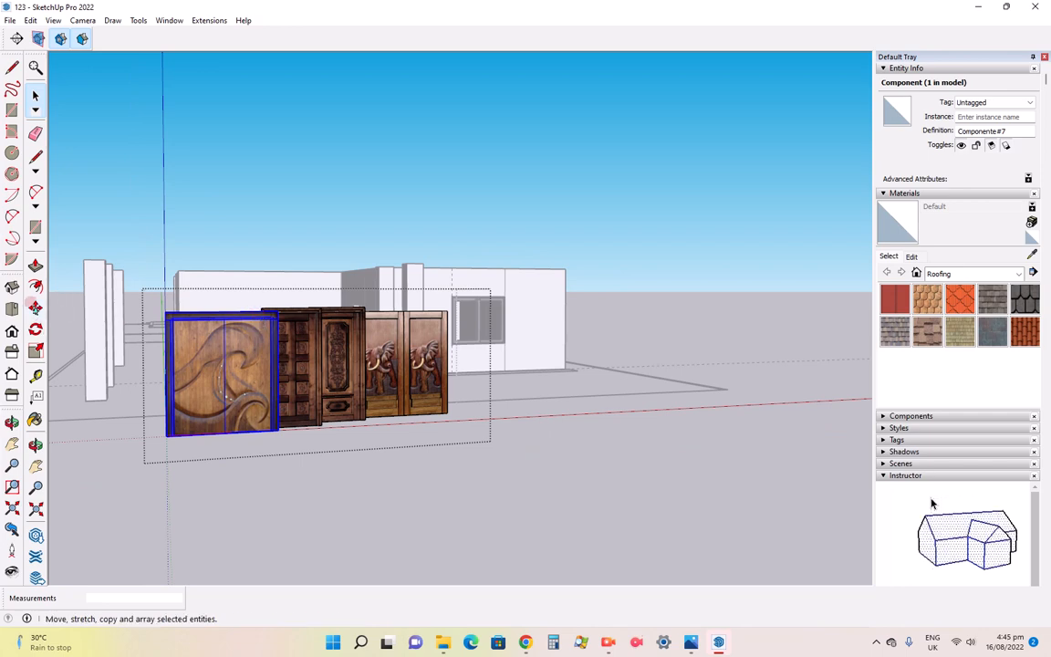
Delete the other three doors from the set, keeping only the wave-carved double door
scroll(380, 311, up, 2)
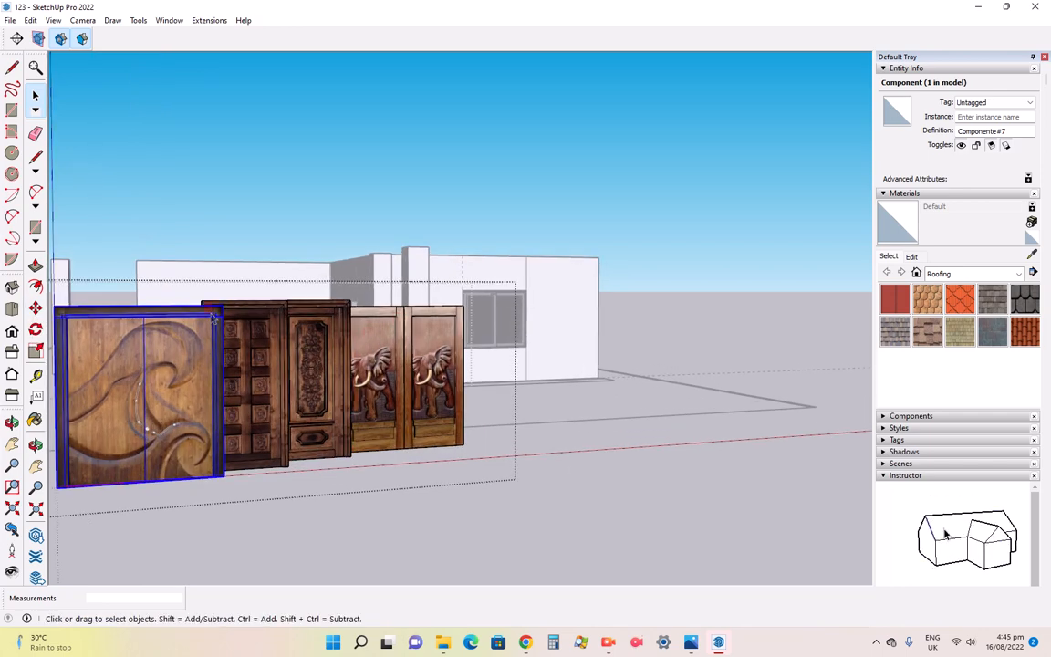
scroll(284, 335, down, 2)
scroll(282, 331, up, 3)
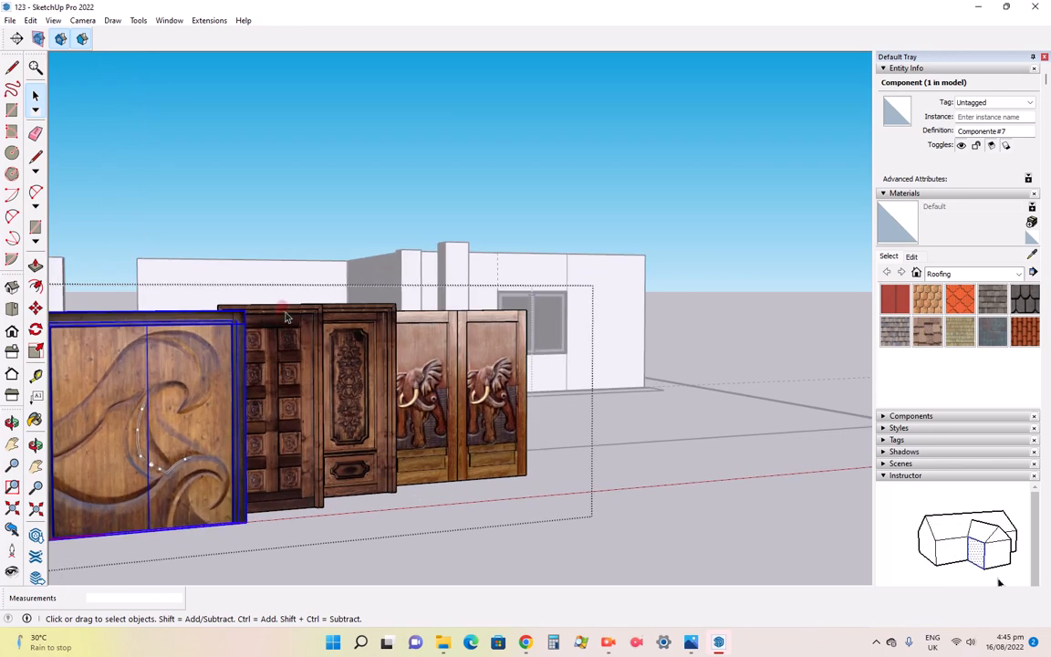
click(279, 314)
key(Delete)
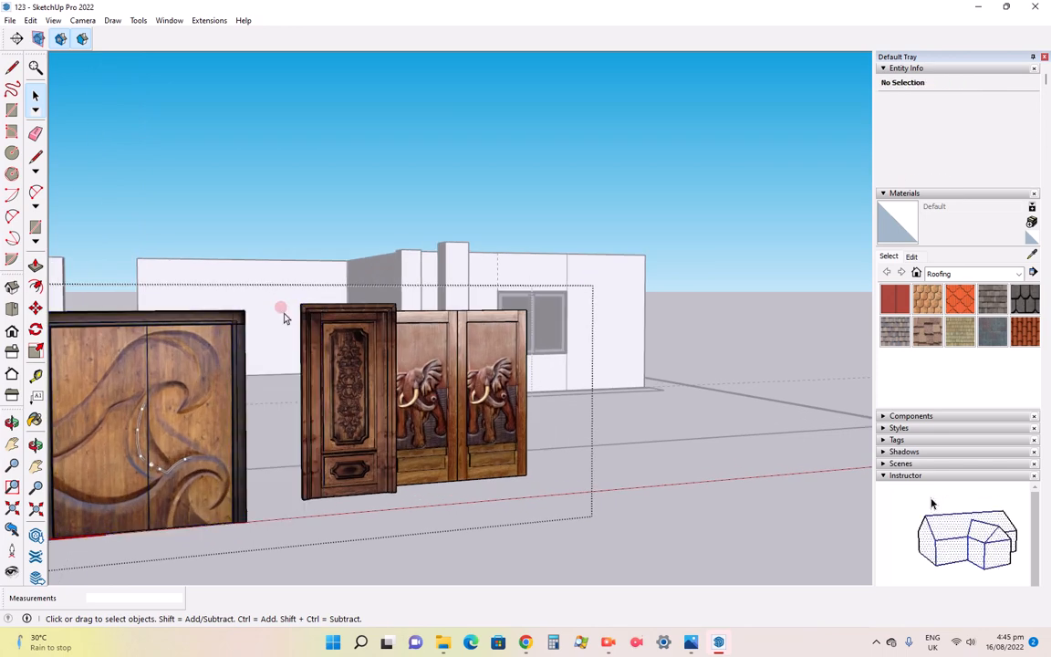
click(333, 315)
key(Delete)
click(335, 319)
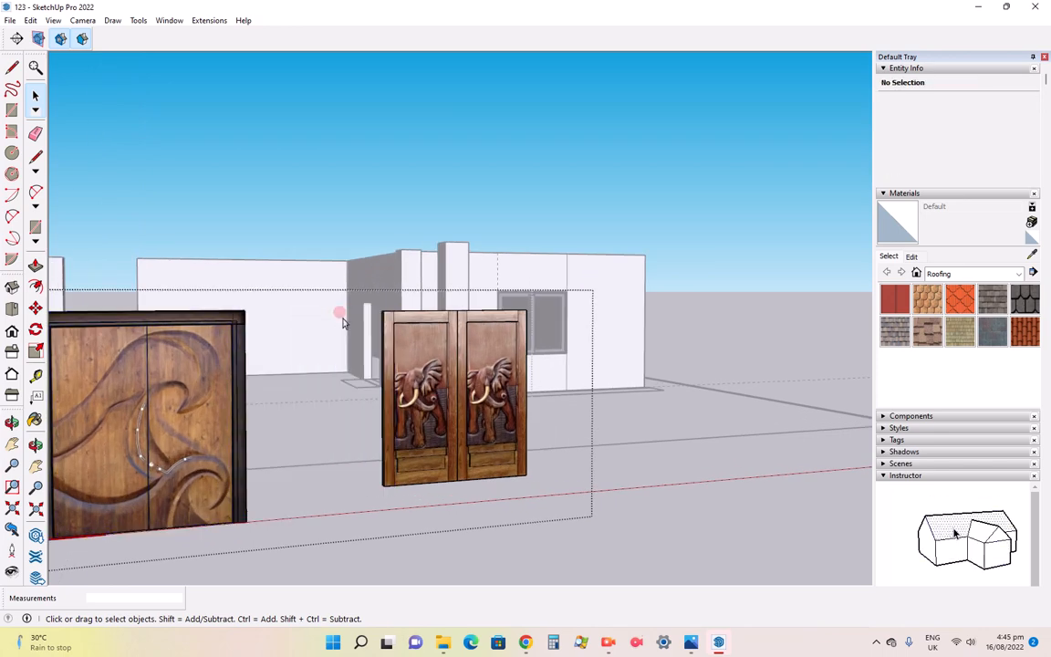
click(411, 326)
key(Delete)
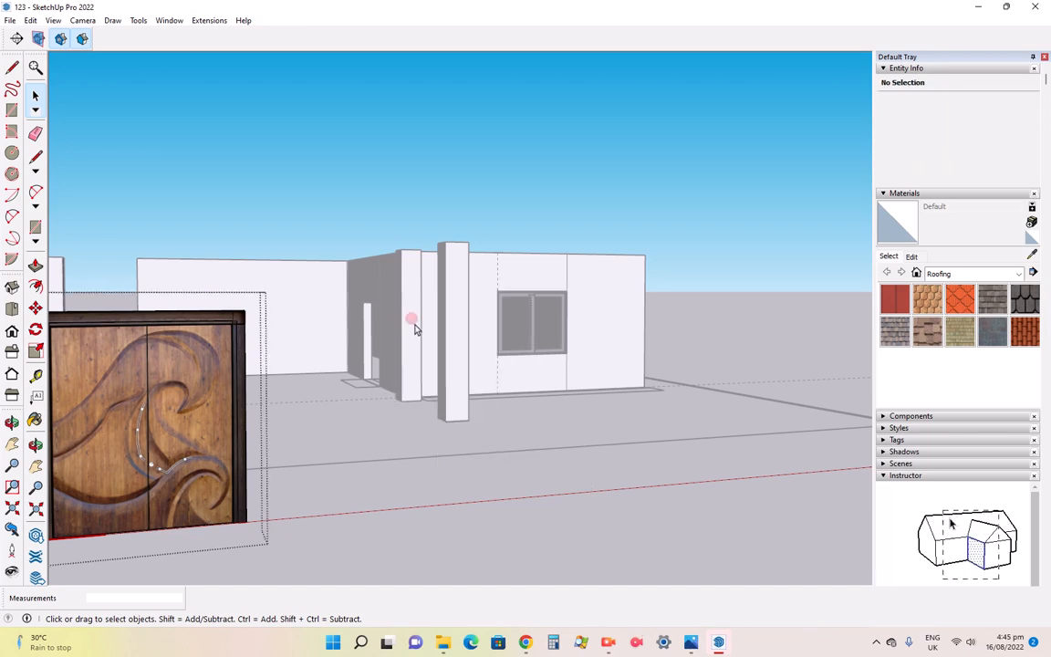
Rotate the wave-carved door 90 degrees in plan about its middle, parallel to the green axis
scroll(406, 321, down, 5)
scroll(267, 363, up, 4)
scroll(388, 401, down, 3)
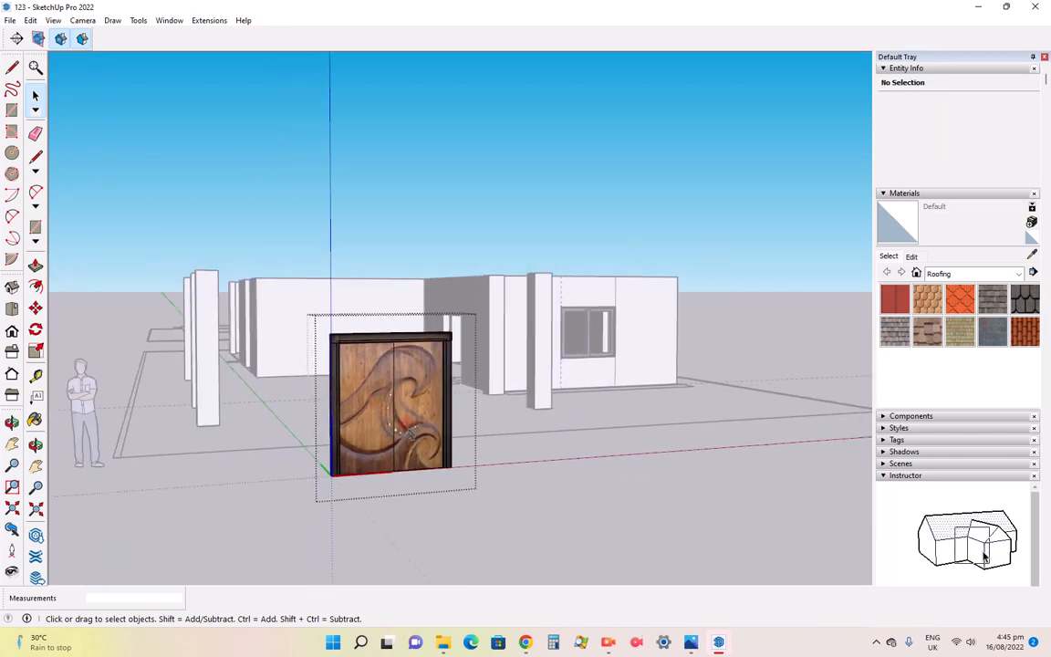
click(59, 38)
scroll(424, 511, up, 5)
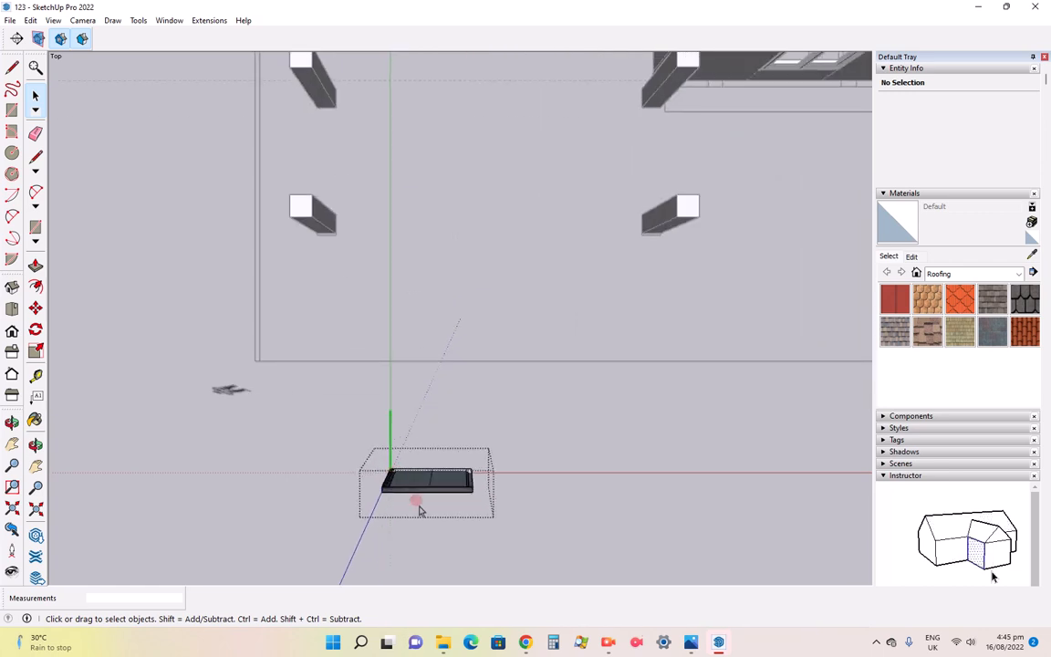
scroll(424, 516, down, 1)
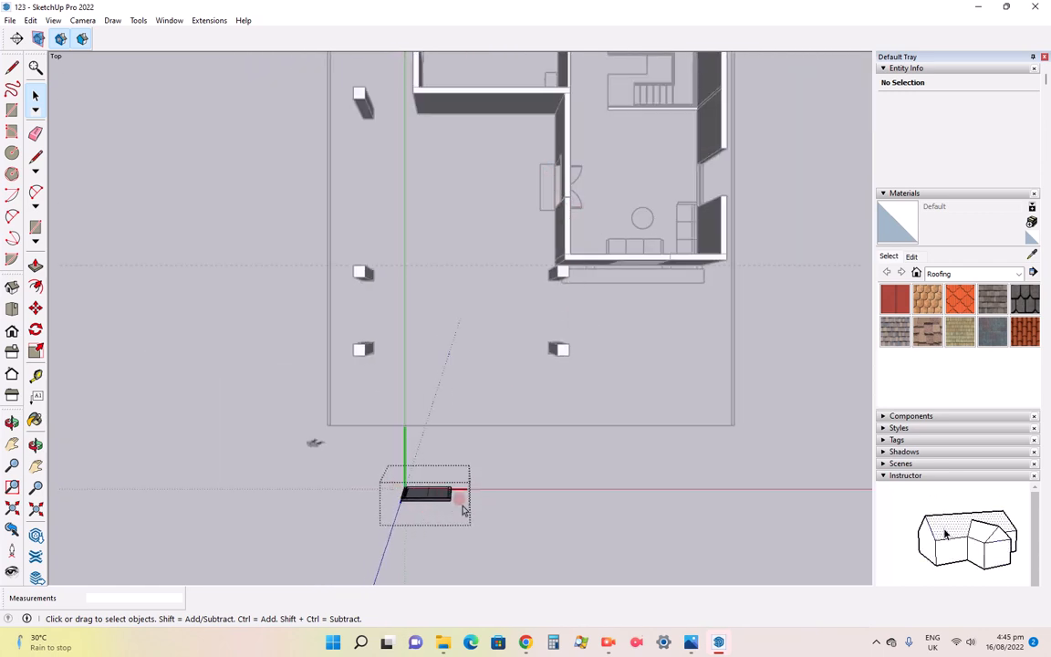
scroll(415, 510, up, 5)
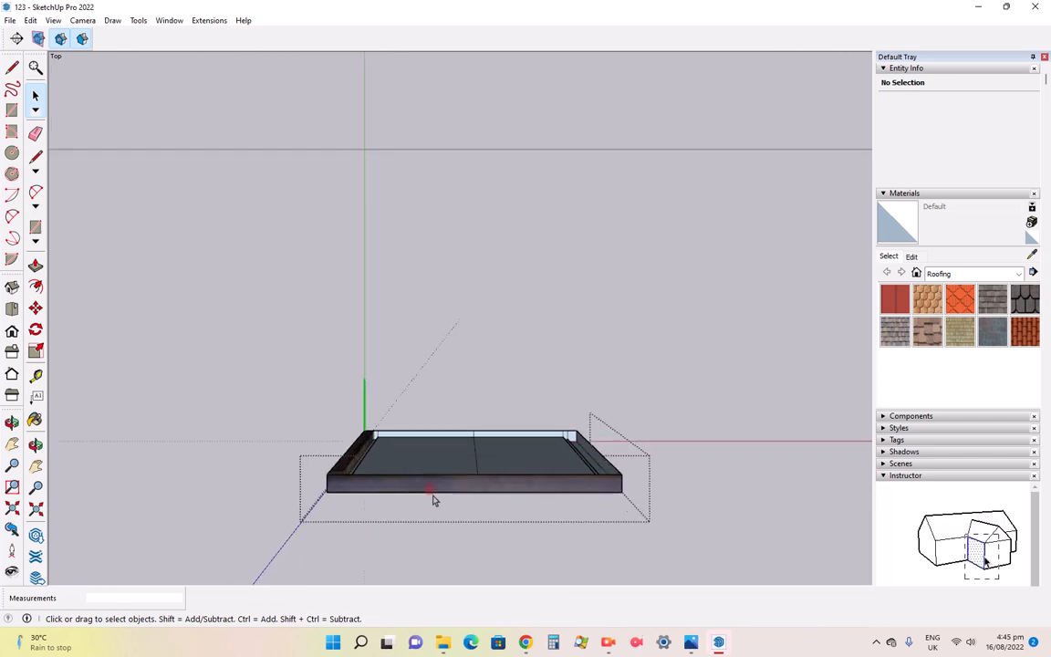
scroll(410, 476, down, 6)
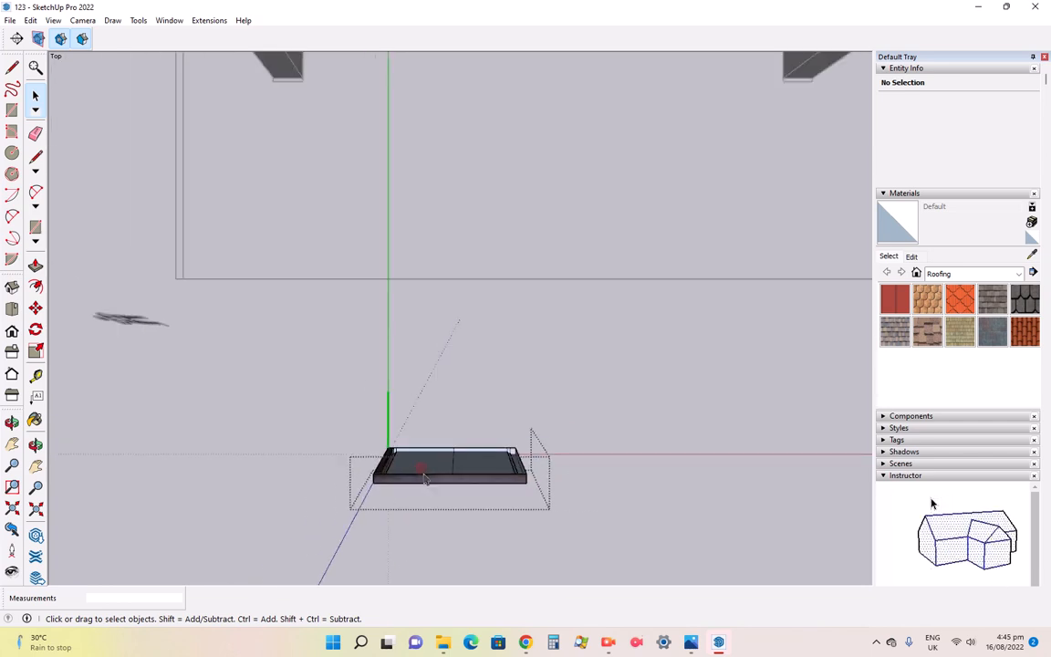
click(36, 329)
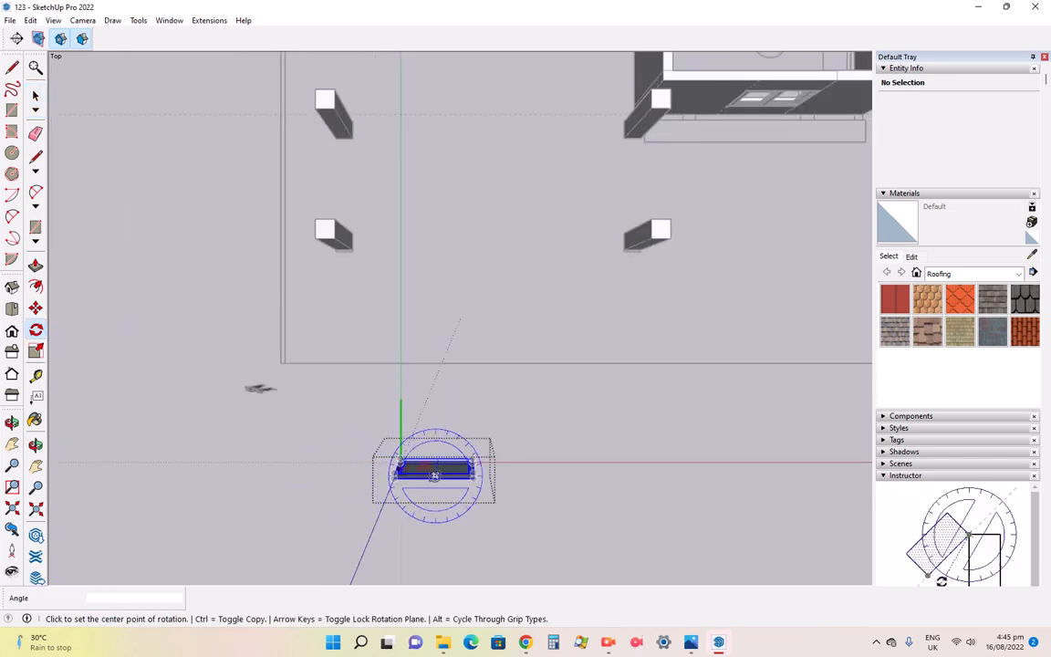
click(435, 474)
click(447, 429)
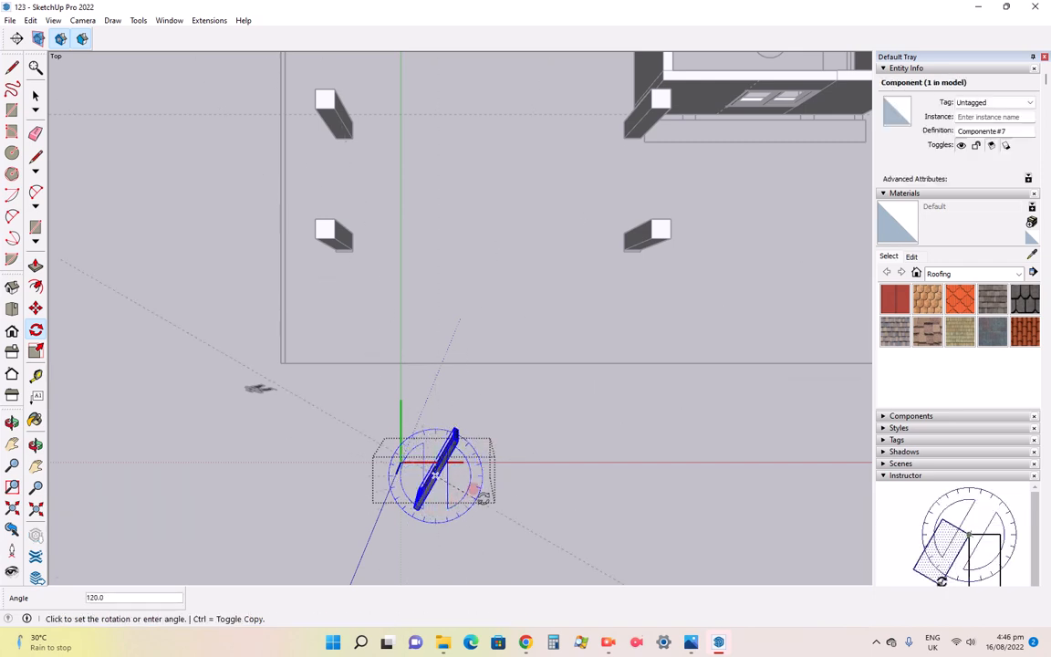
click(497, 475)
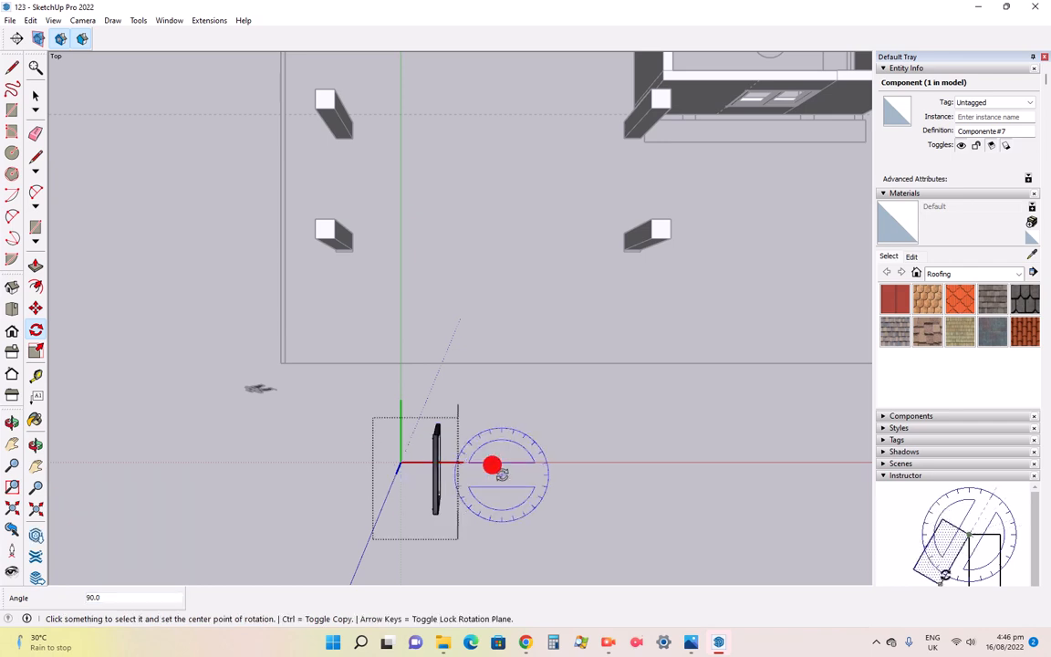
scroll(497, 471, down, 3)
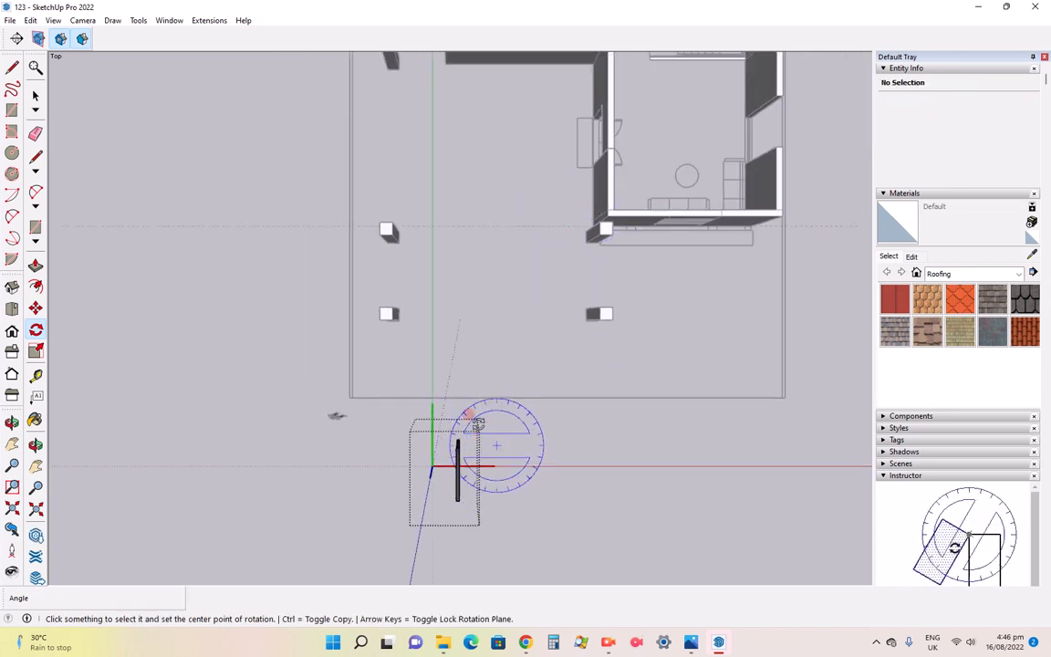
Finish editing the door component
click(12, 286)
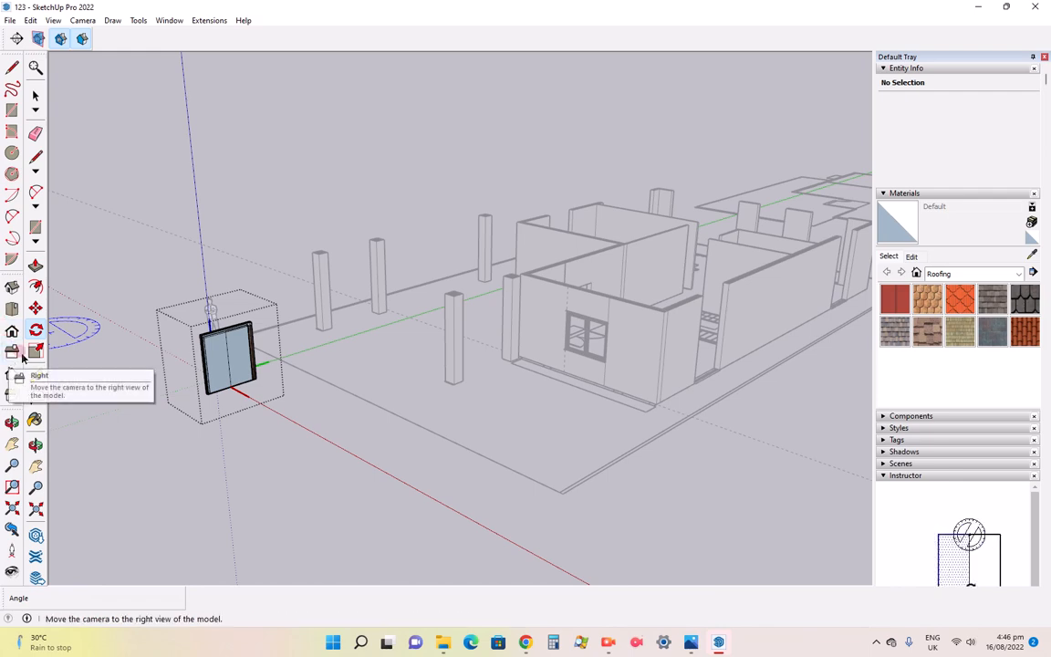
click(43, 438)
drag(228, 383, 723, 329)
drag(544, 320, 537, 237)
scroll(542, 232, up, 3)
scroll(538, 237, down, 3)
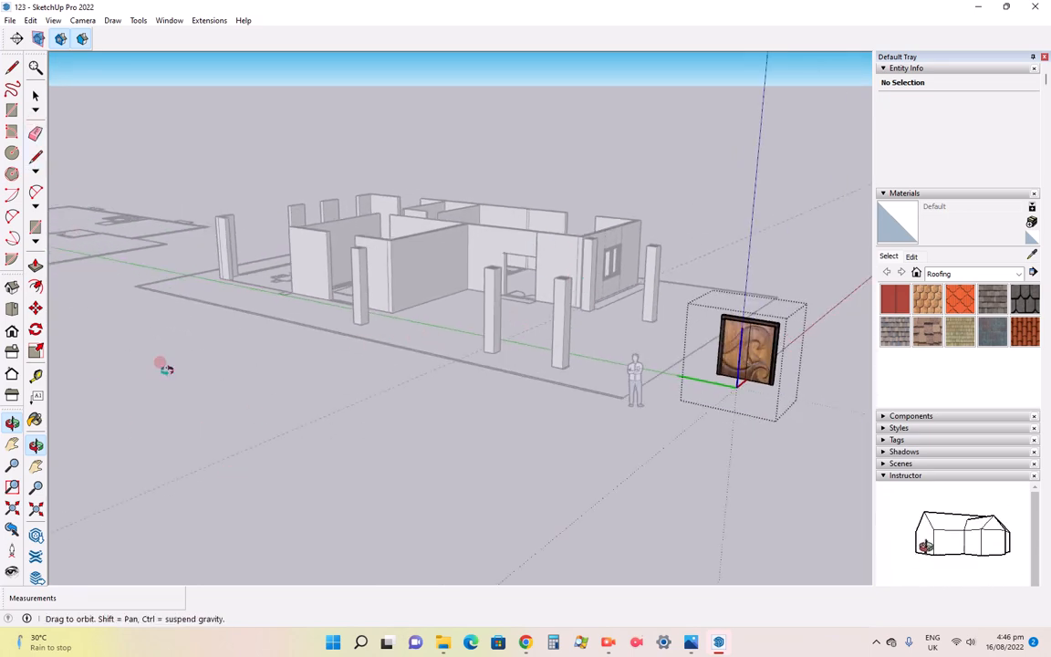
click(35, 96)
click(198, 399)
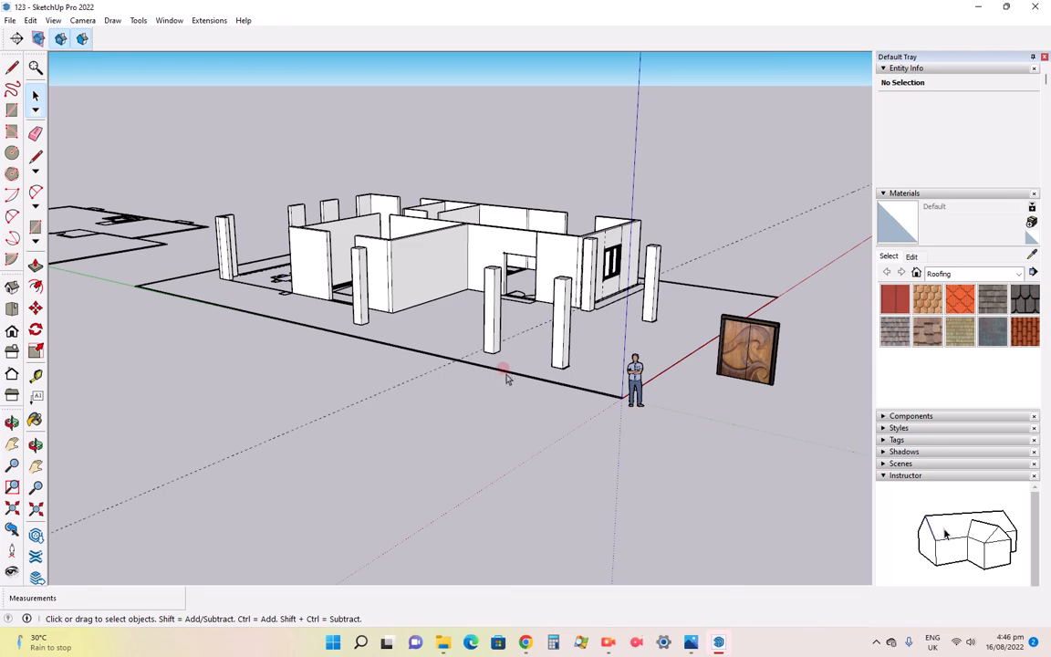
Move the carved door by its lower corner from beside the scale figure into the door opening behind the porch
click(34, 445)
drag(429, 369, 573, 340)
scroll(835, 297, up, 3)
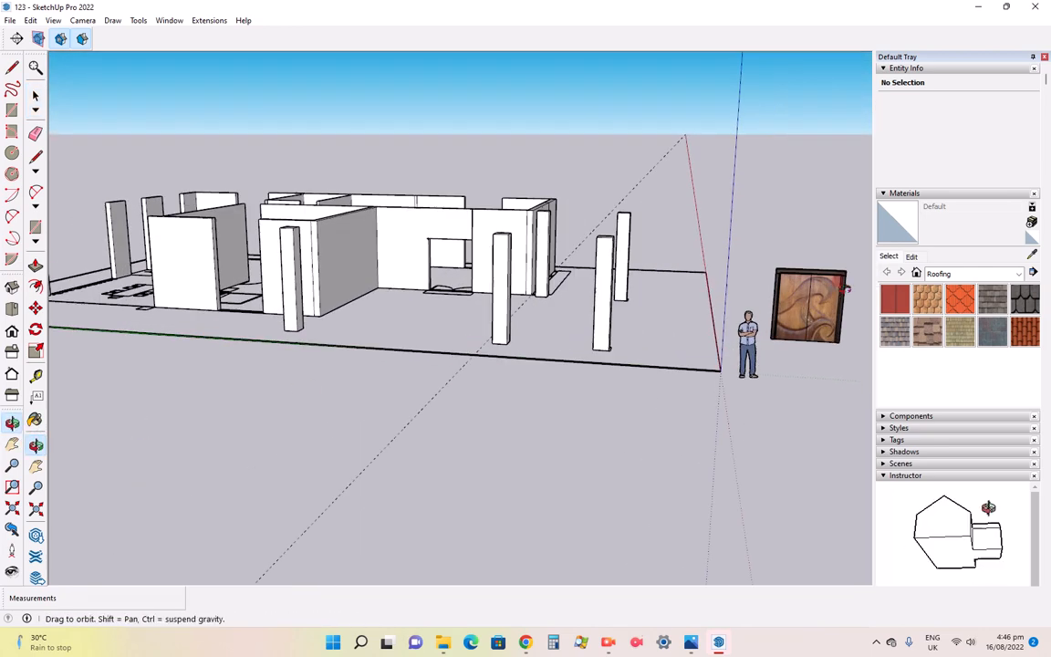
click(36, 308)
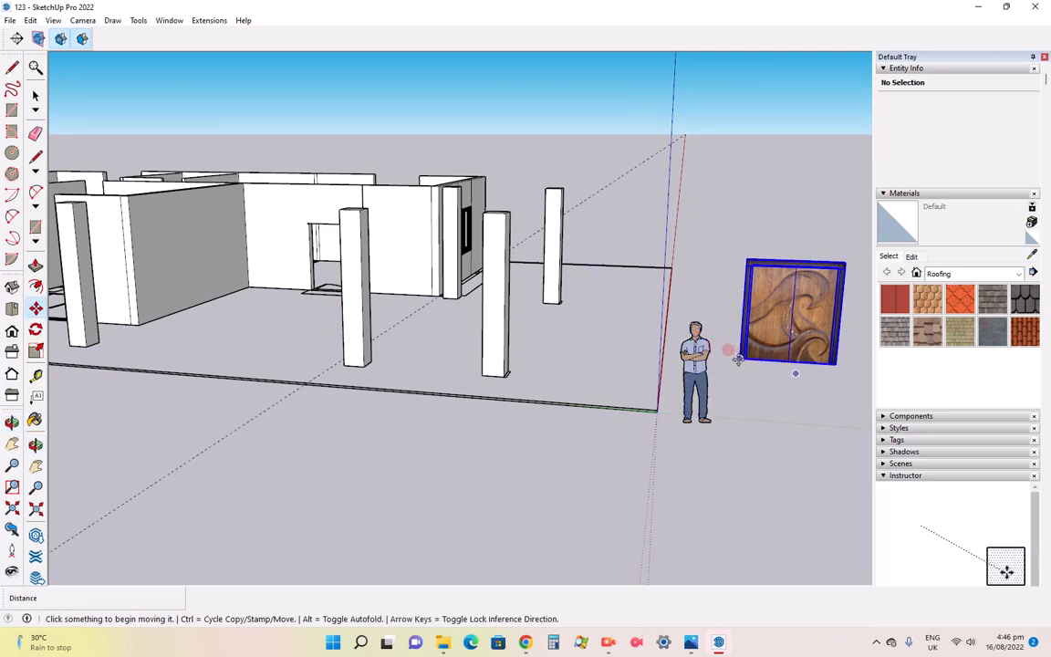
scroll(738, 361, up, 3)
scroll(737, 358, down, 3)
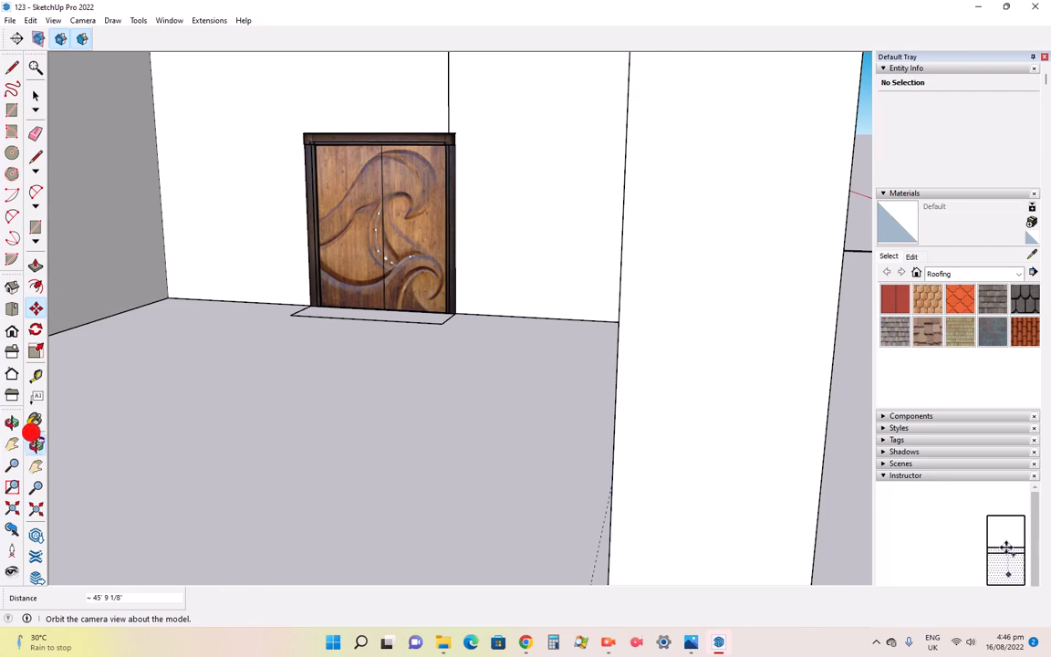
Scale the carved door to fit its opening, about 0.95 in width and about 0.96 in height, and adjust its depth
drag(264, 310, 386, 271)
scroll(395, 393, down, 1)
scroll(451, 122, up, 3)
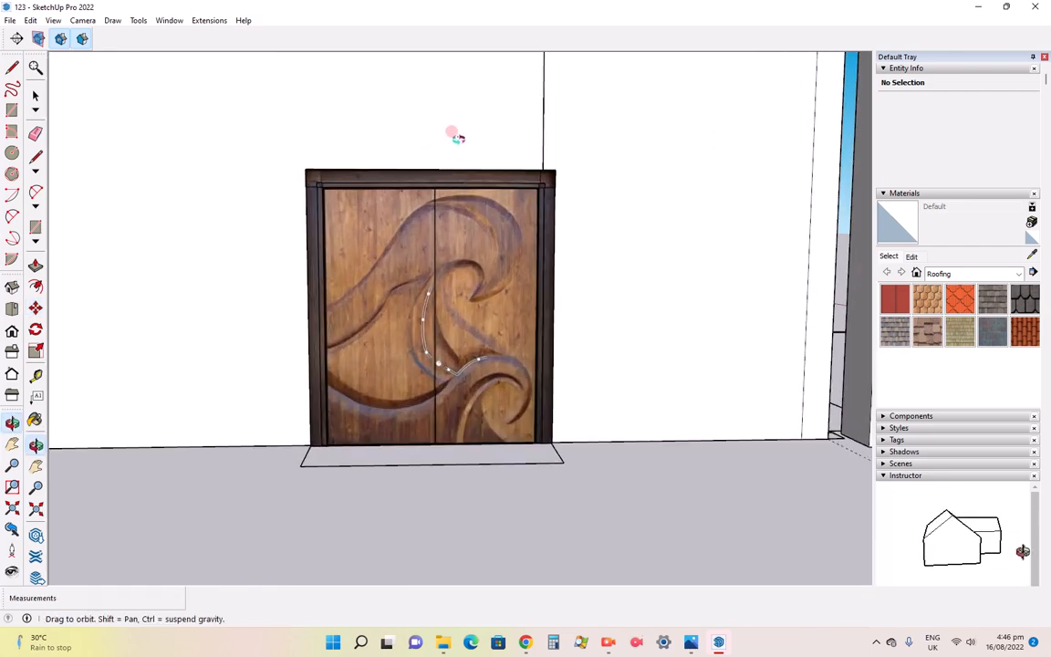
click(36, 328)
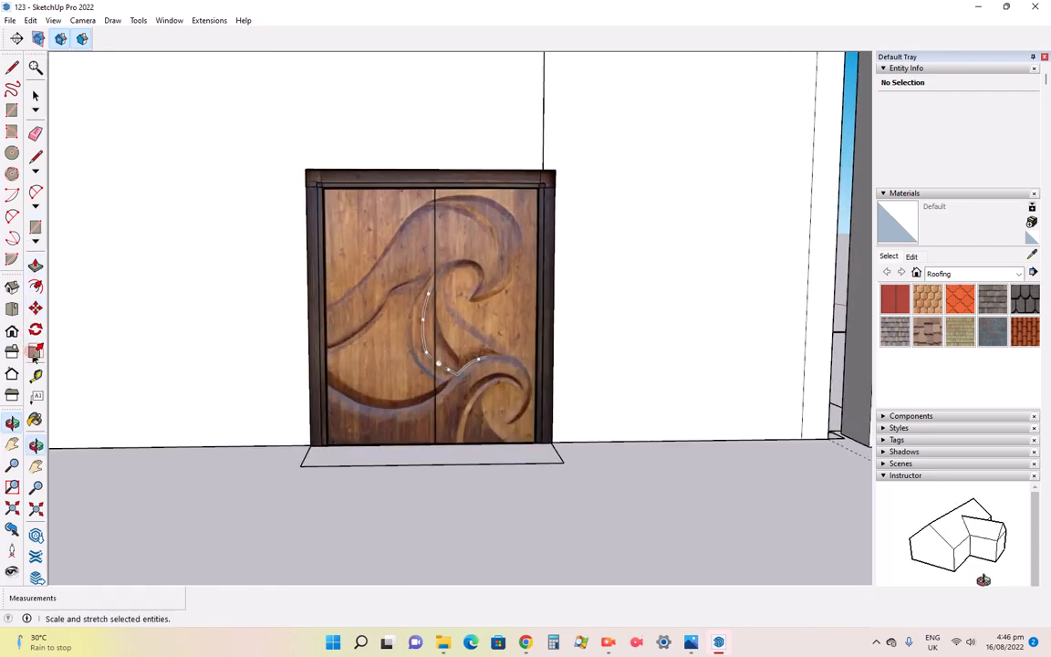
click(532, 188)
click(552, 310)
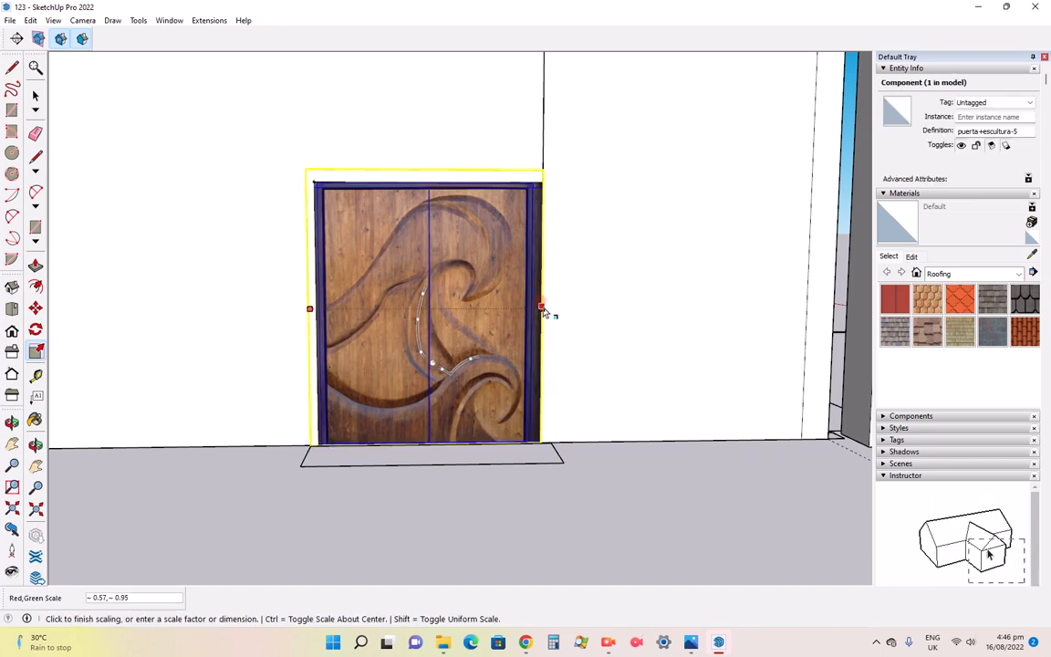
click(543, 311)
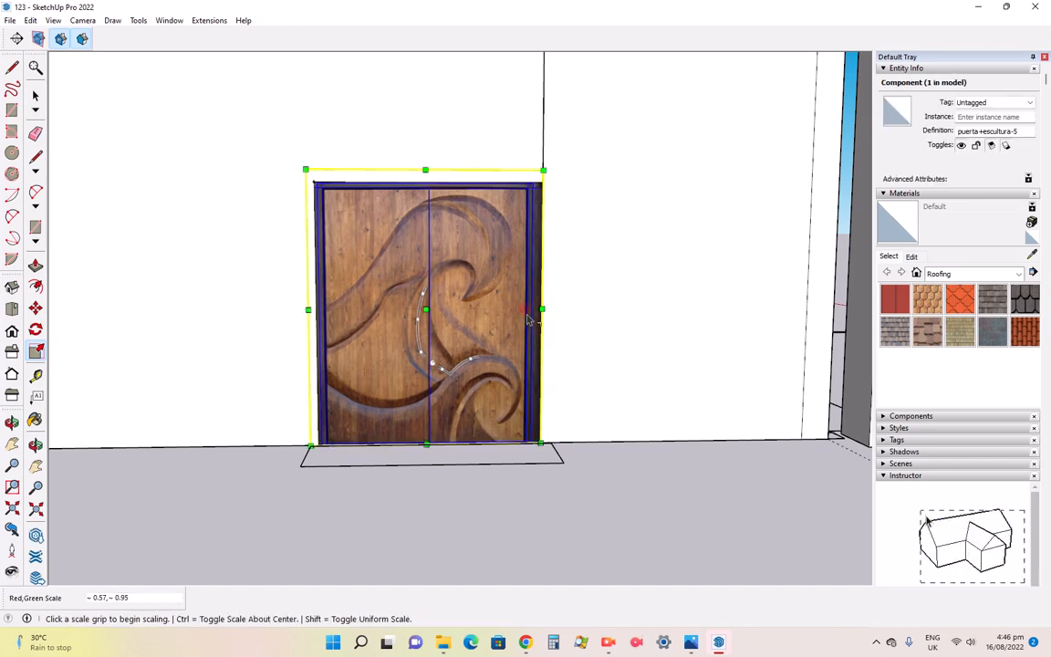
click(424, 169)
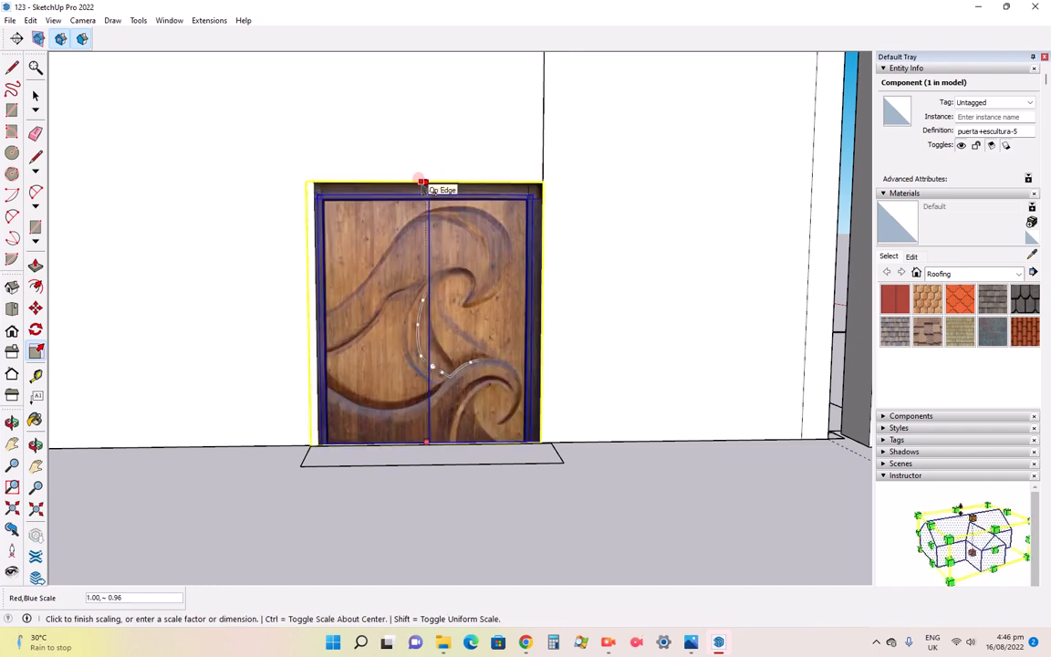
click(422, 182)
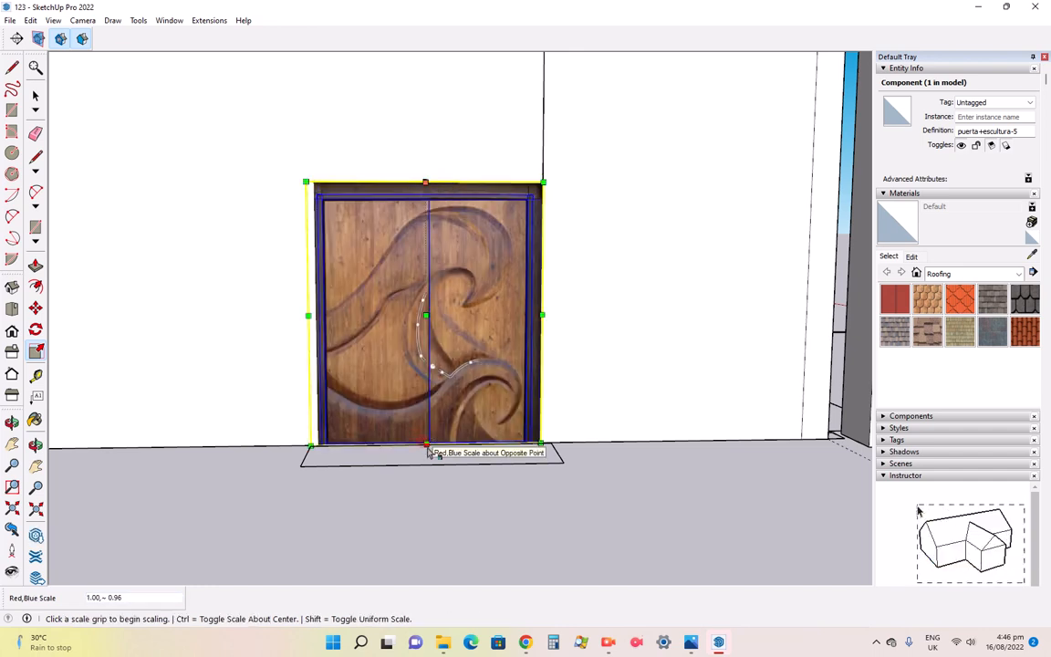
click(426, 448)
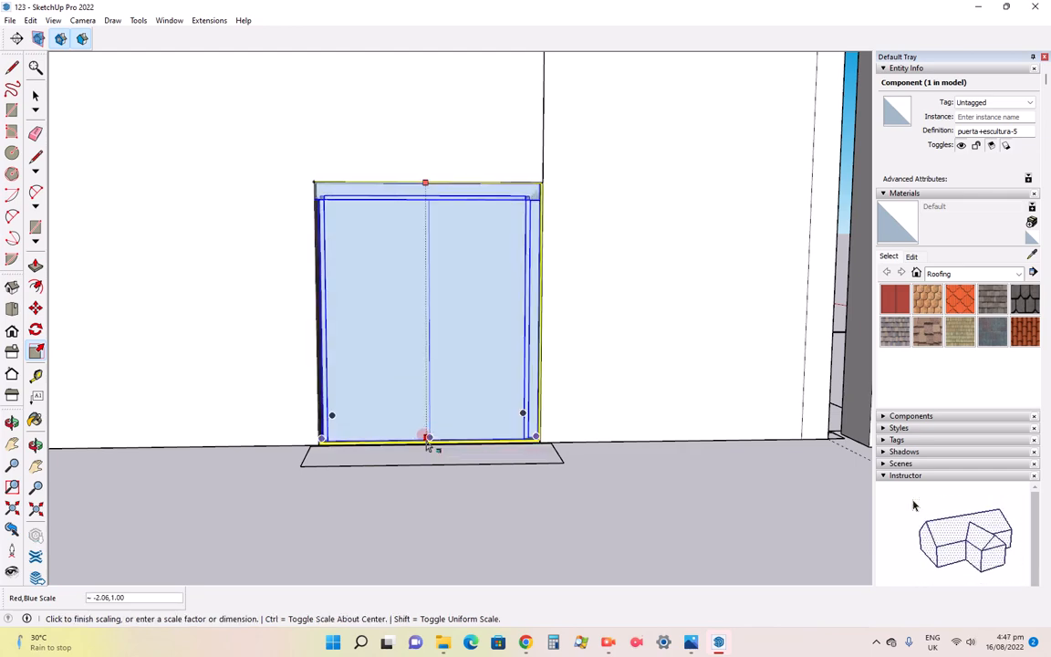
click(429, 447)
Inspect the fitted door in the porch wall and the house in front view
scroll(434, 465, down, 10)
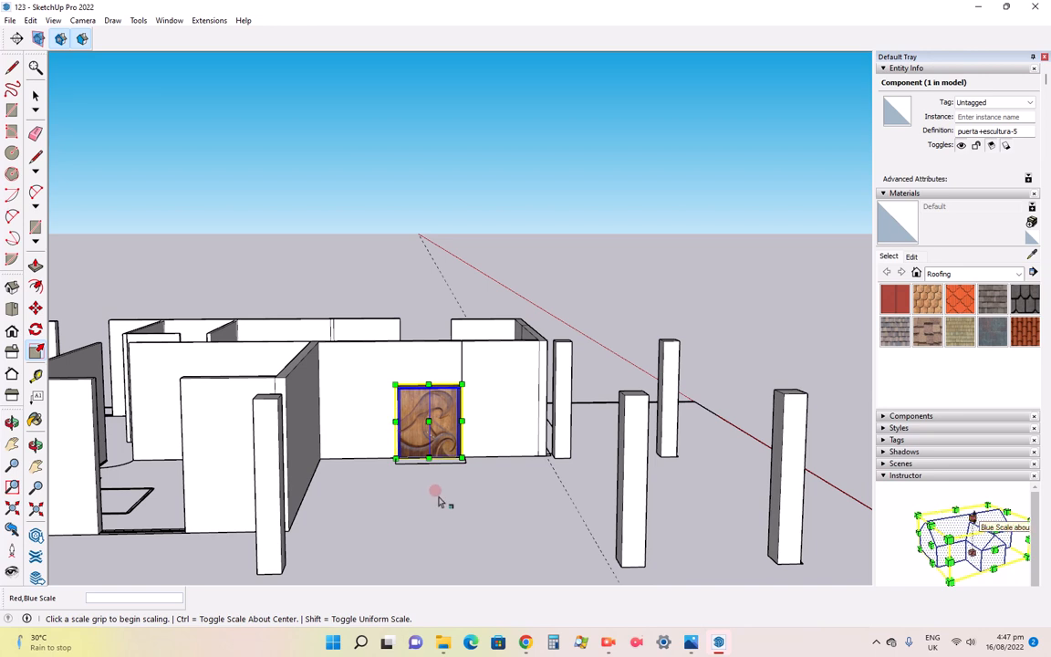
click(34, 95)
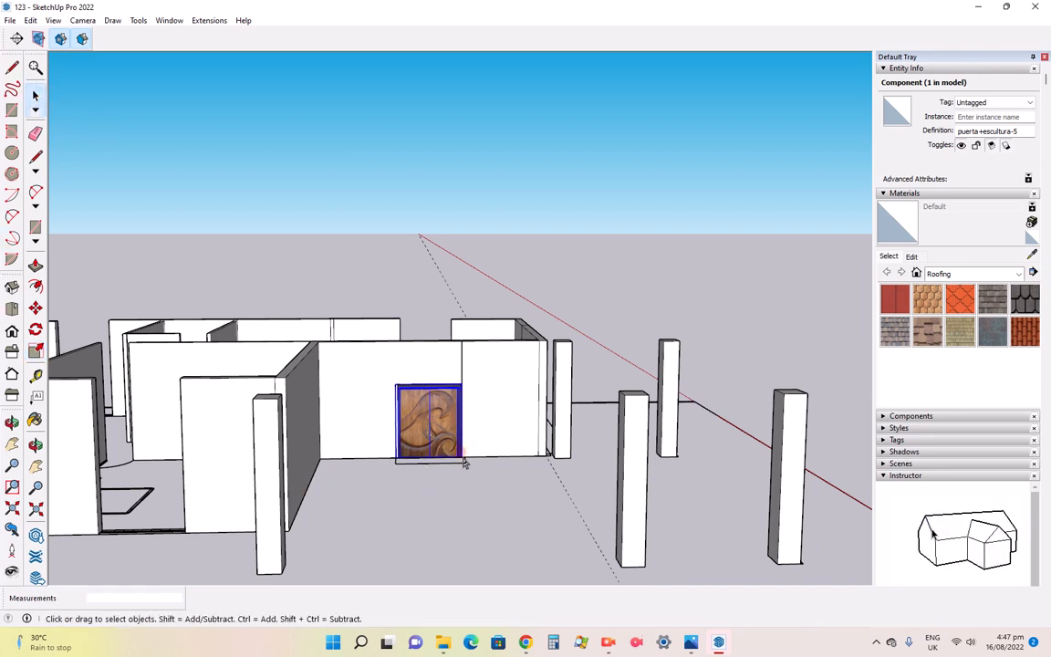
click(11, 332)
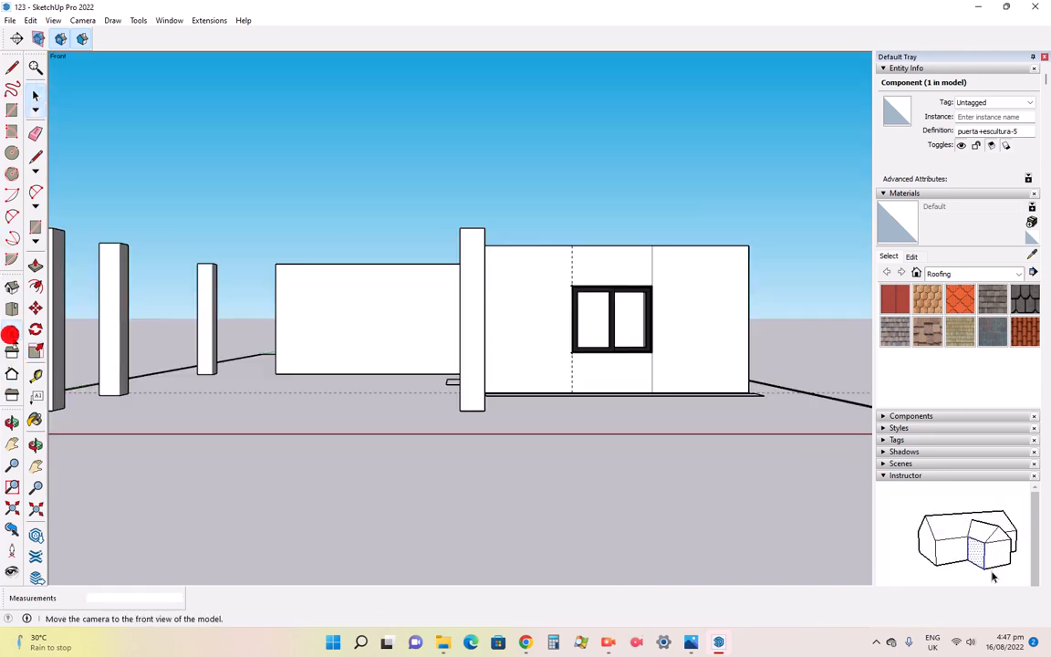
scroll(401, 456, down, 3)
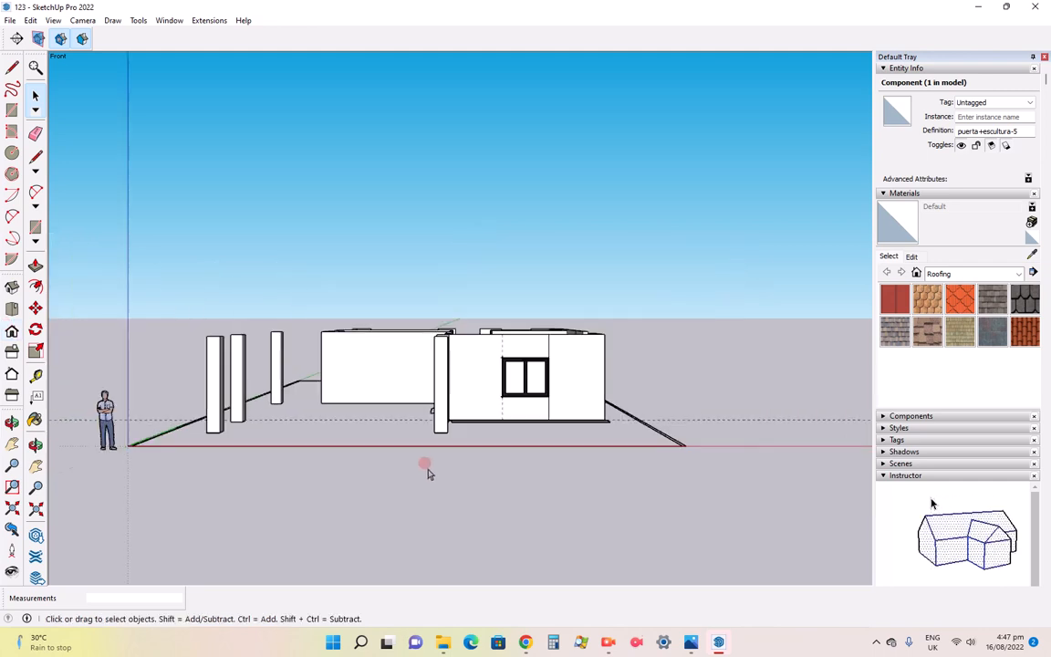
Compare the ground floor's front and isometric views with the porch and roof of the reference render 1111.jpg
scroll(316, 345, up, 3)
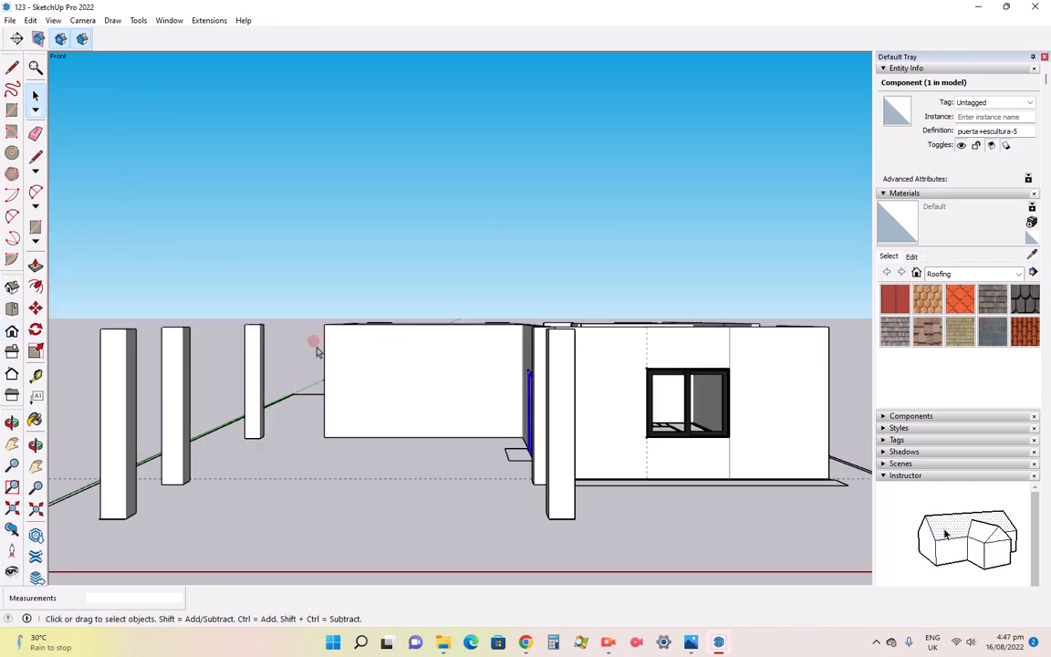
click(691, 642)
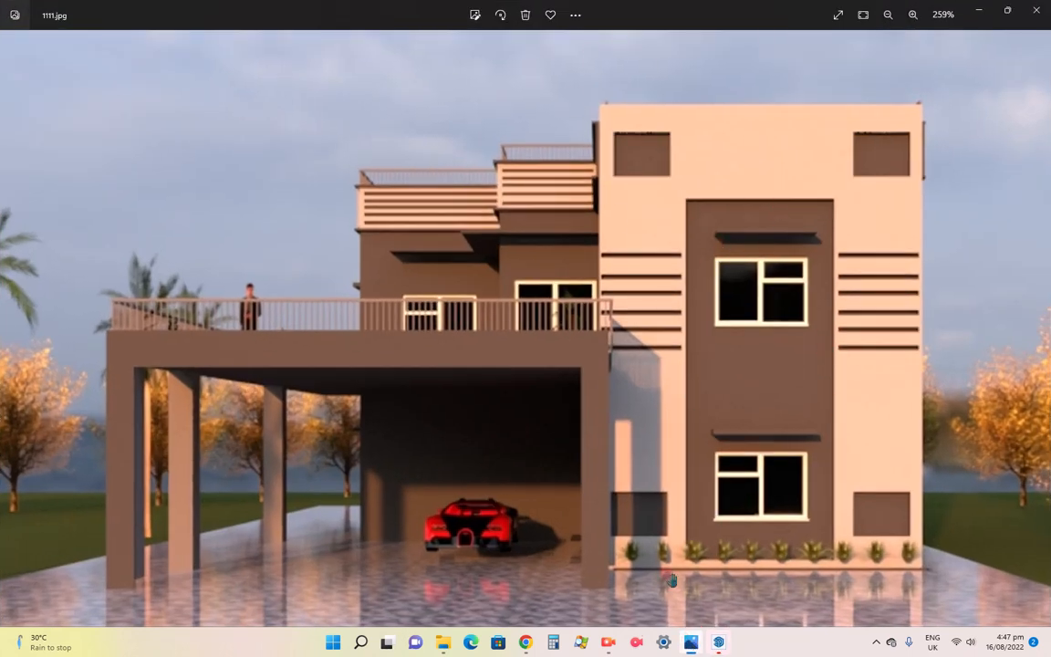
mouse_move(691, 644)
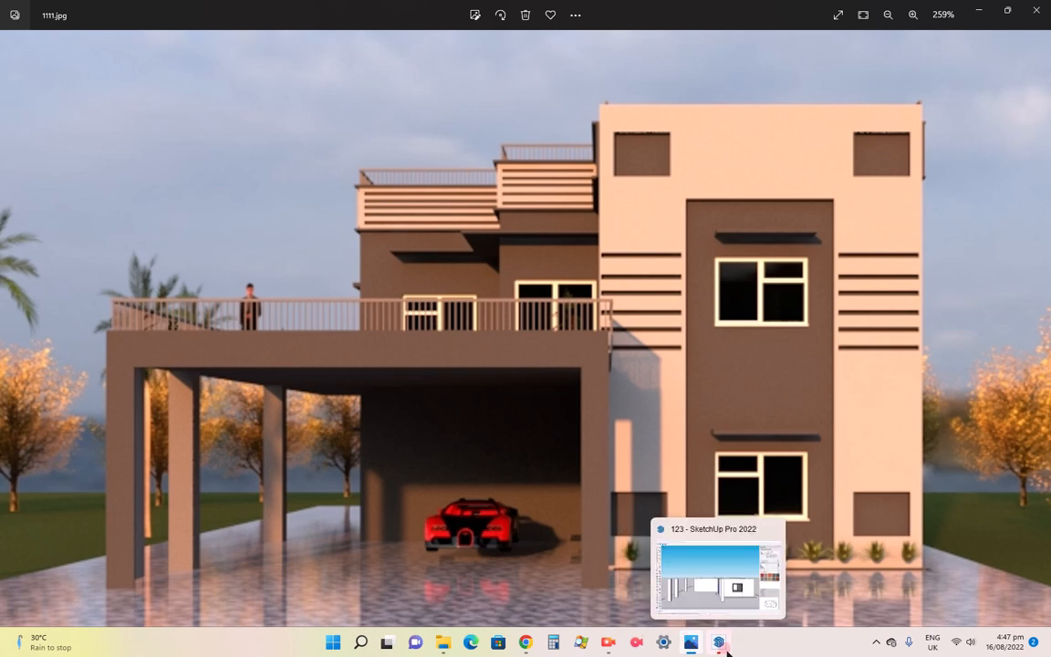
click(719, 642)
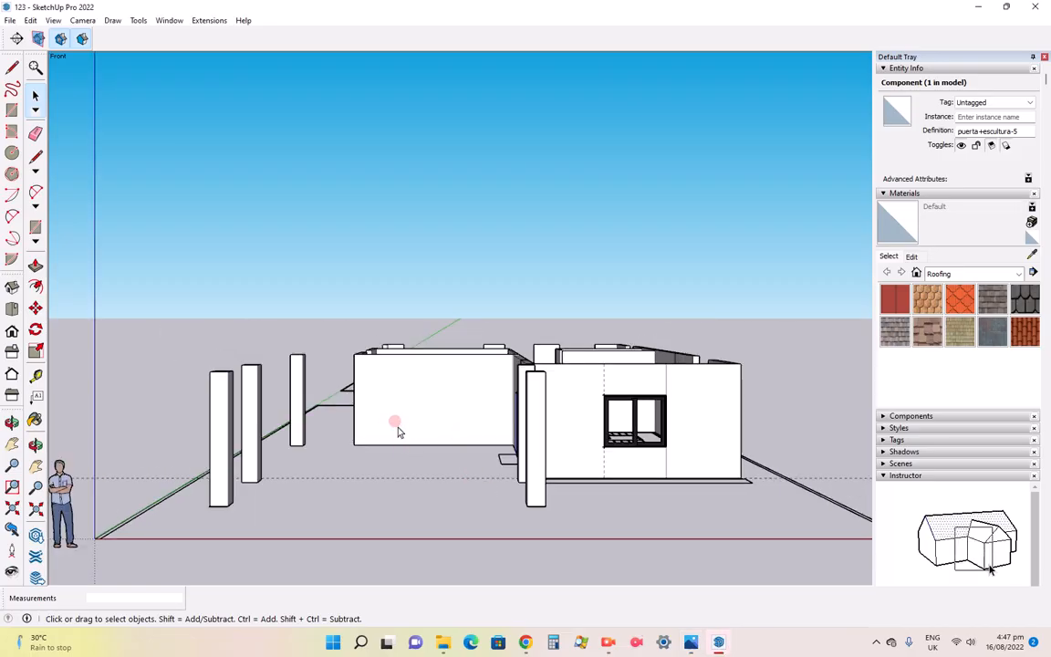
click(12, 290)
scroll(588, 394, down, 5)
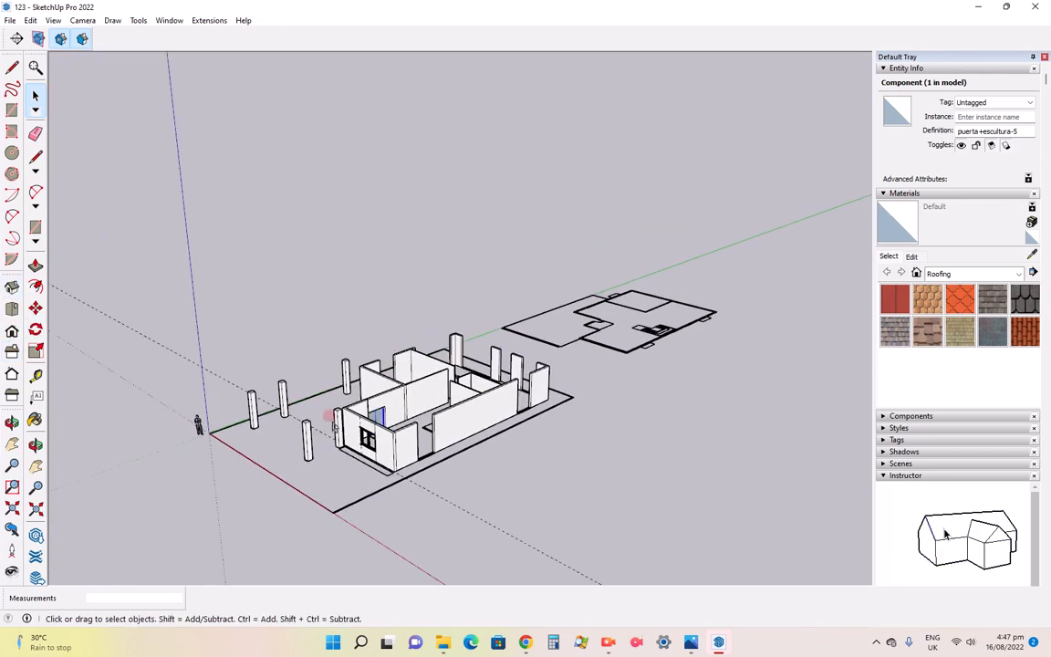
scroll(258, 370, up, 5)
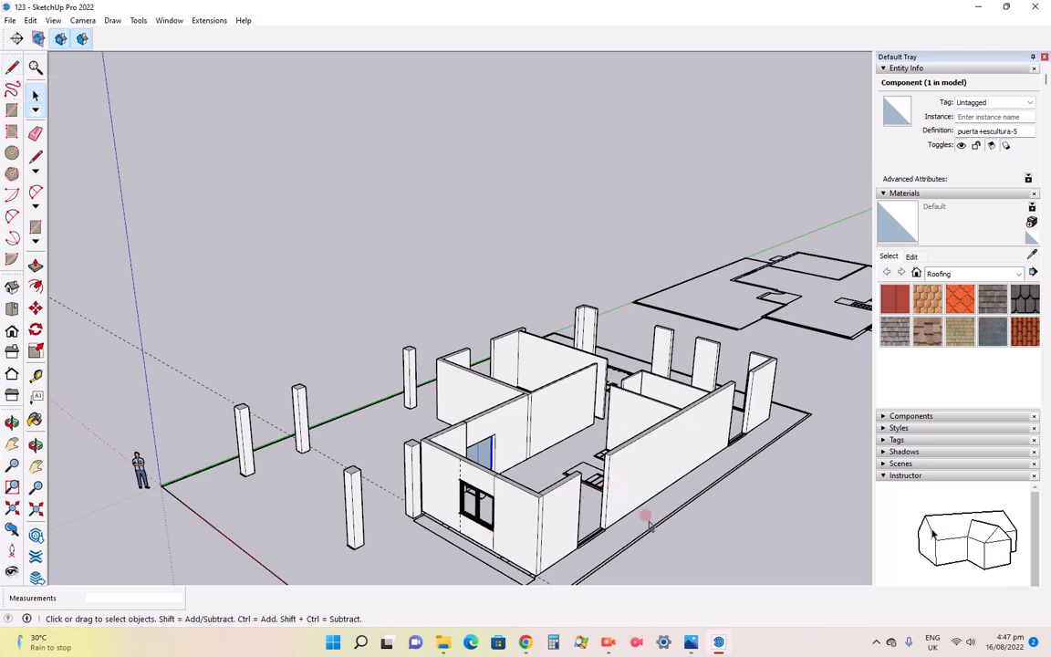
click(691, 641)
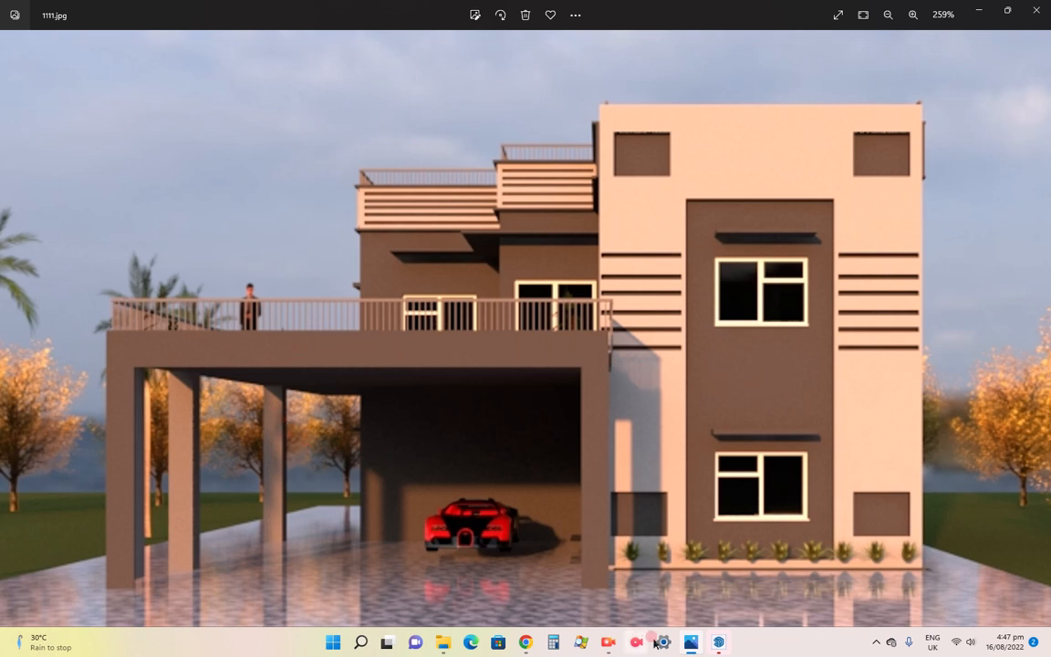
click(716, 642)
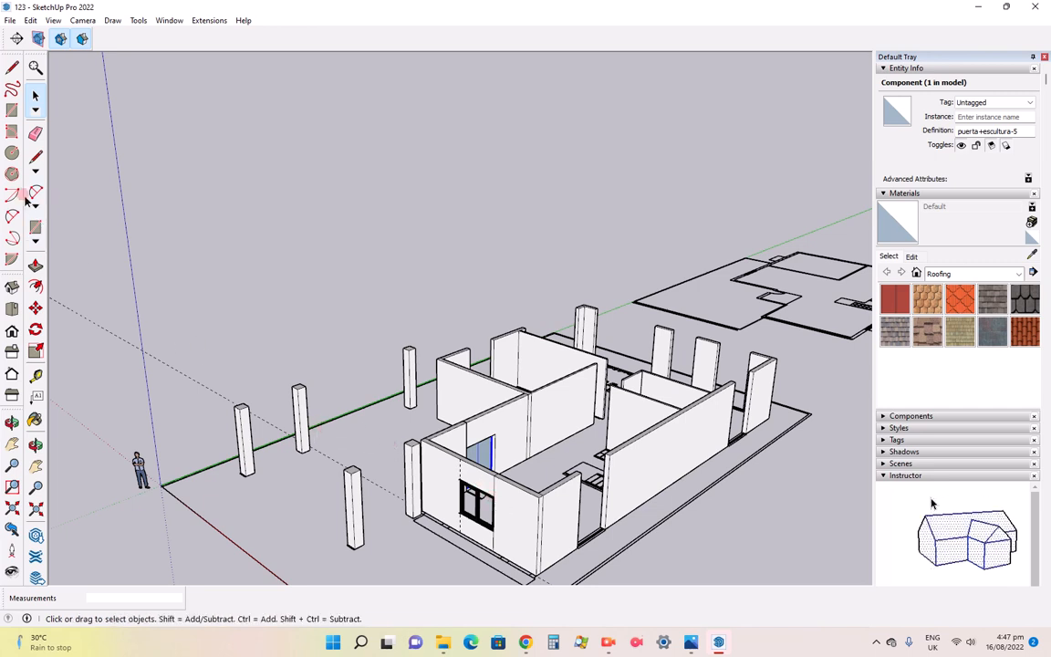
Draw a roof rectangle about 73' 8 1/2" by 47' 7 1/4" over the wall tops, from the rear wall corner to the front corner column
click(12, 109)
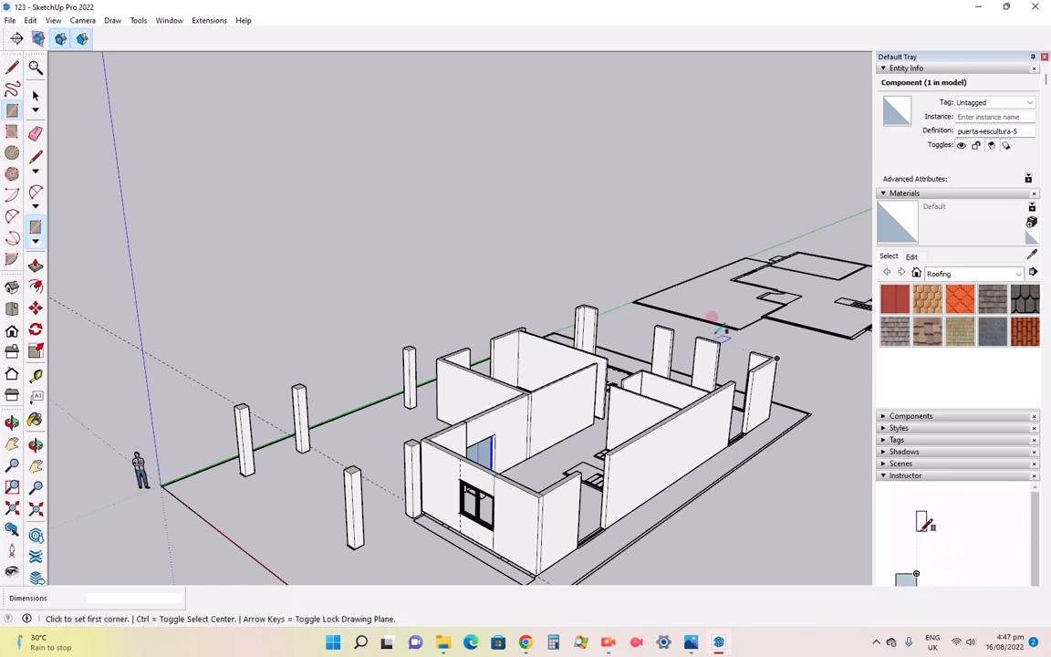
click(776, 358)
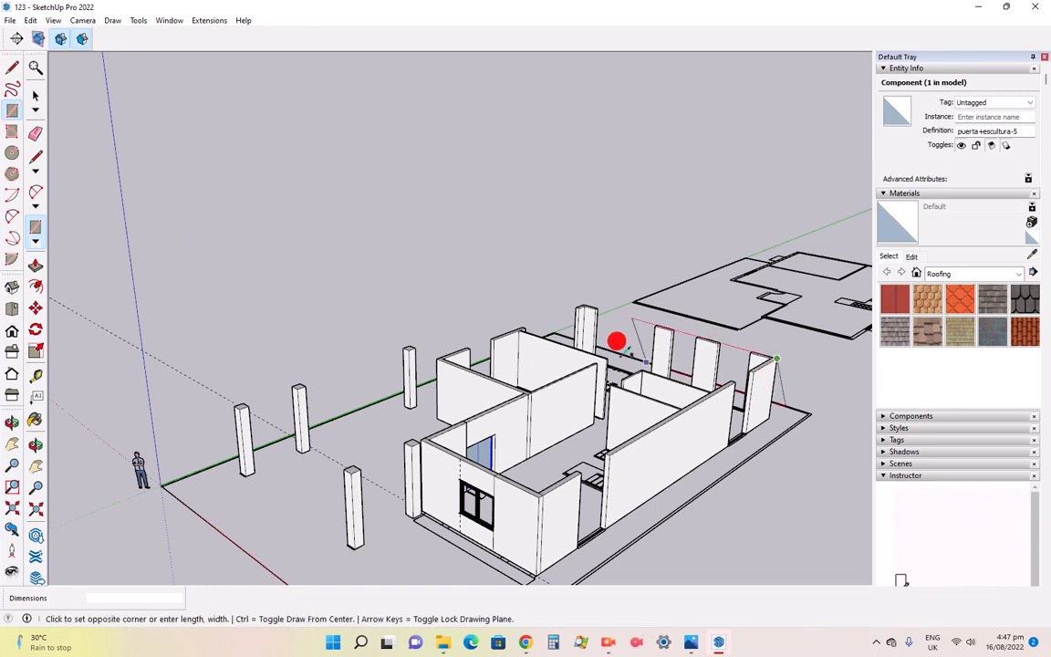
click(235, 402)
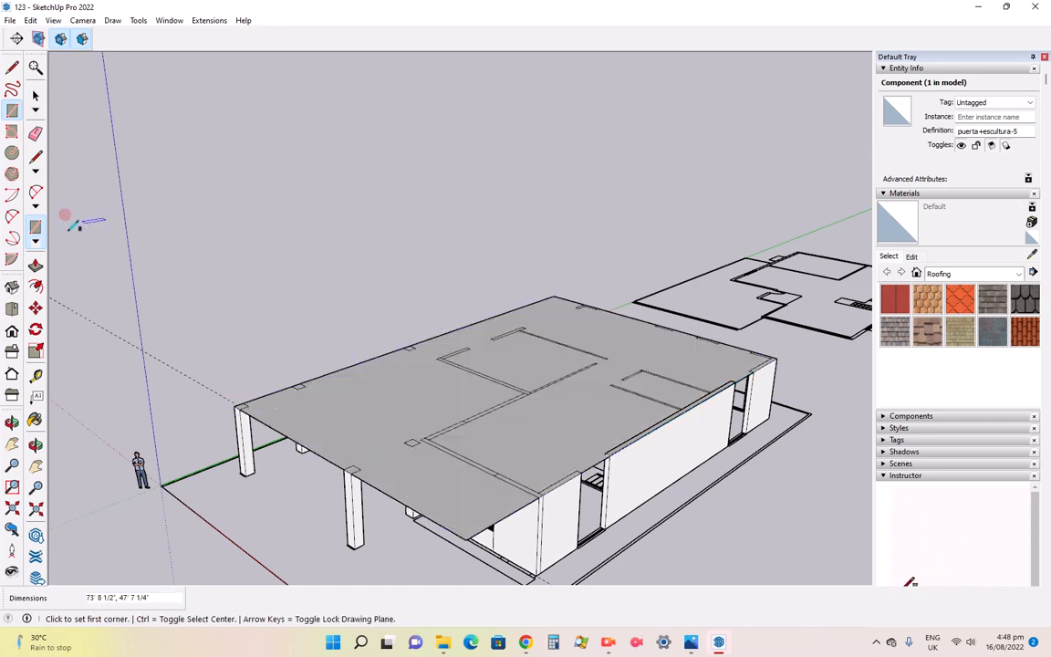
Try to thicken the roof face into a slab with Push/Pull, and undo the extrusion and the roof rectangle
click(35, 264)
click(351, 427)
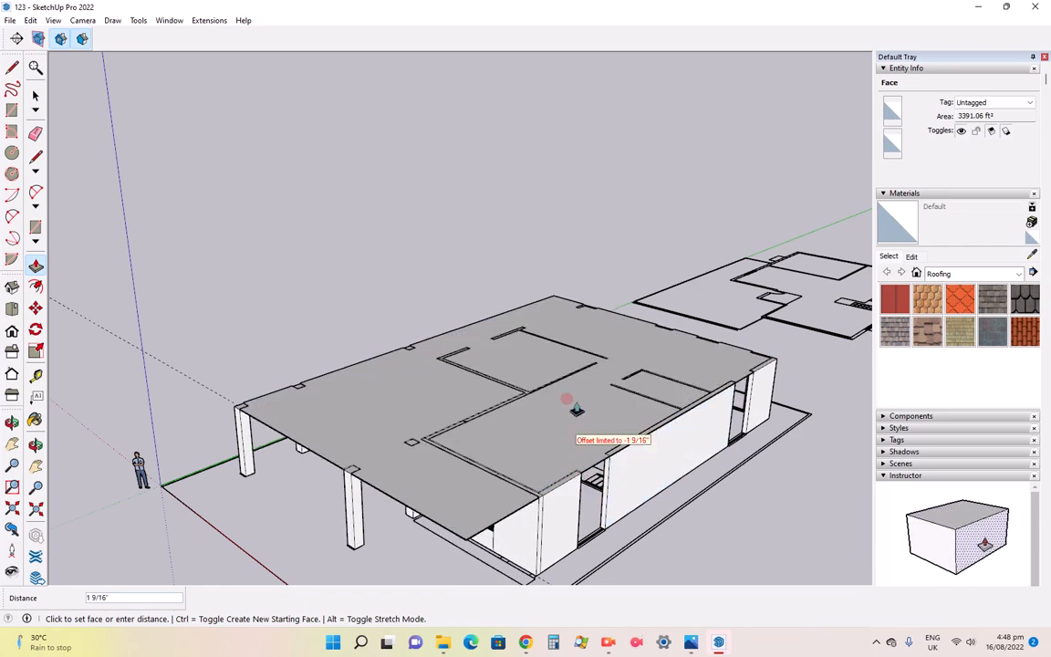
click(476, 423)
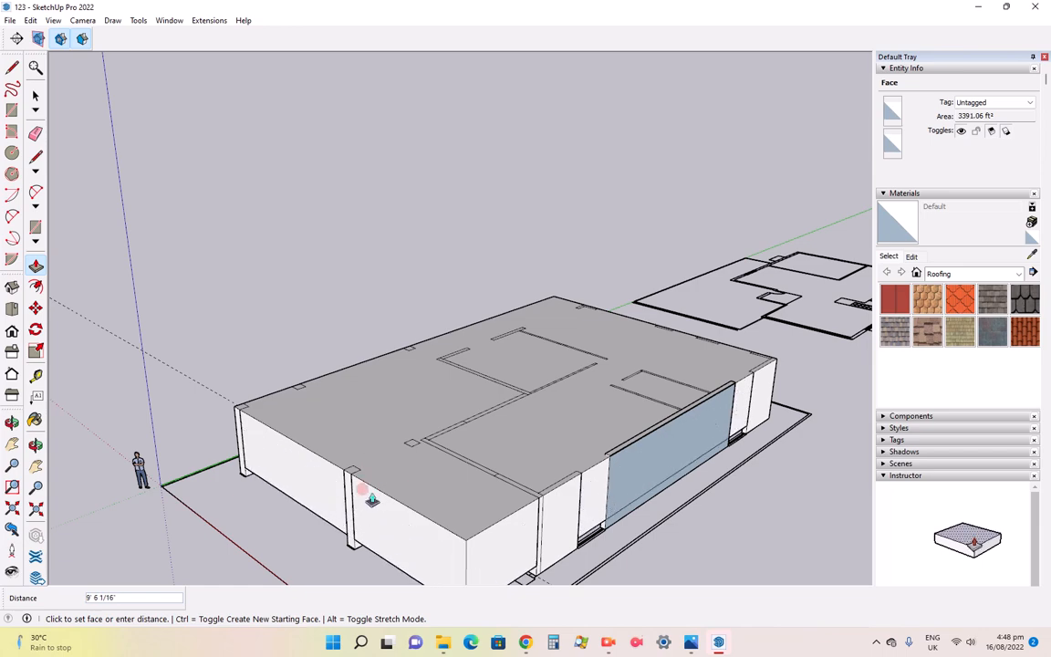
scroll(418, 436, down, 3)
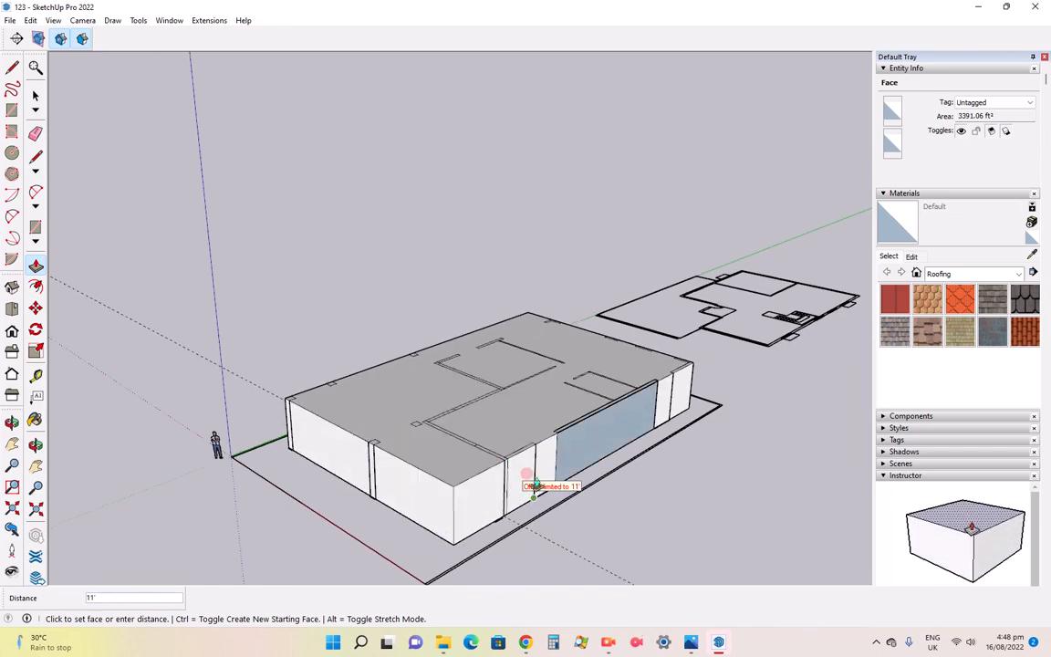
scroll(498, 337, up, 5)
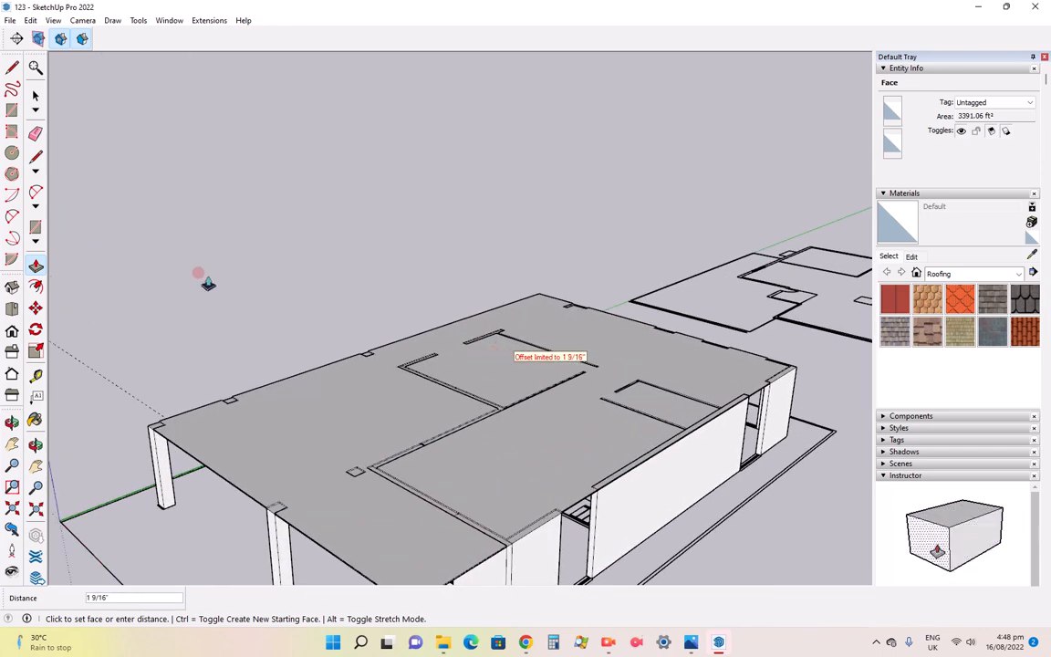
key(Escape)
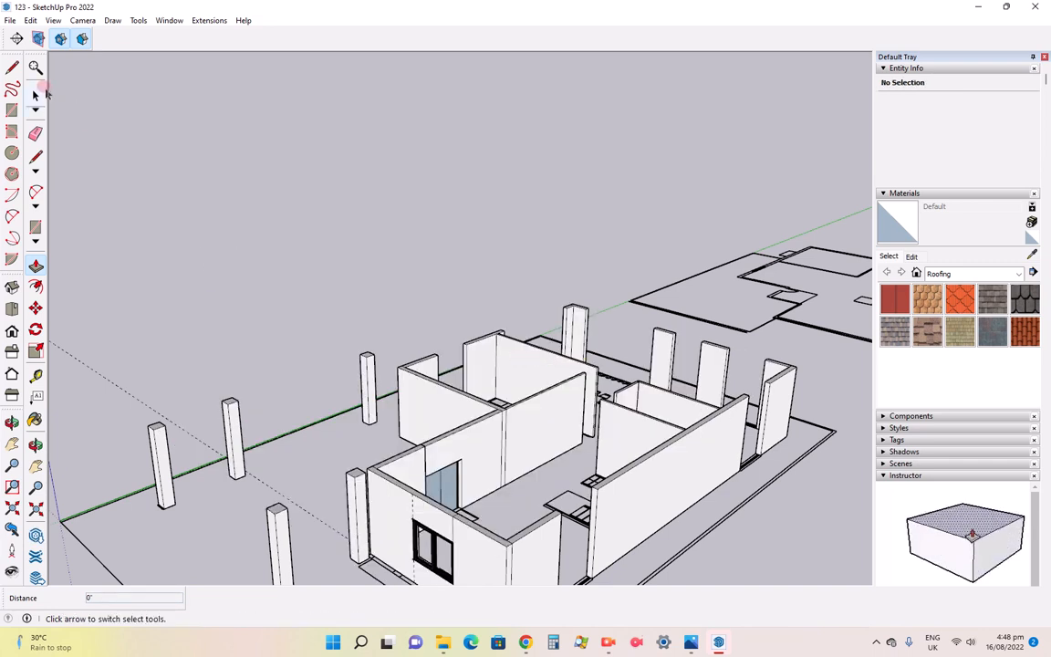
Select the entire ground floor, including its walls, columns, window and plot outline, leaving the separate upper-floor plan unselected
click(35, 95)
scroll(456, 256, down, 3)
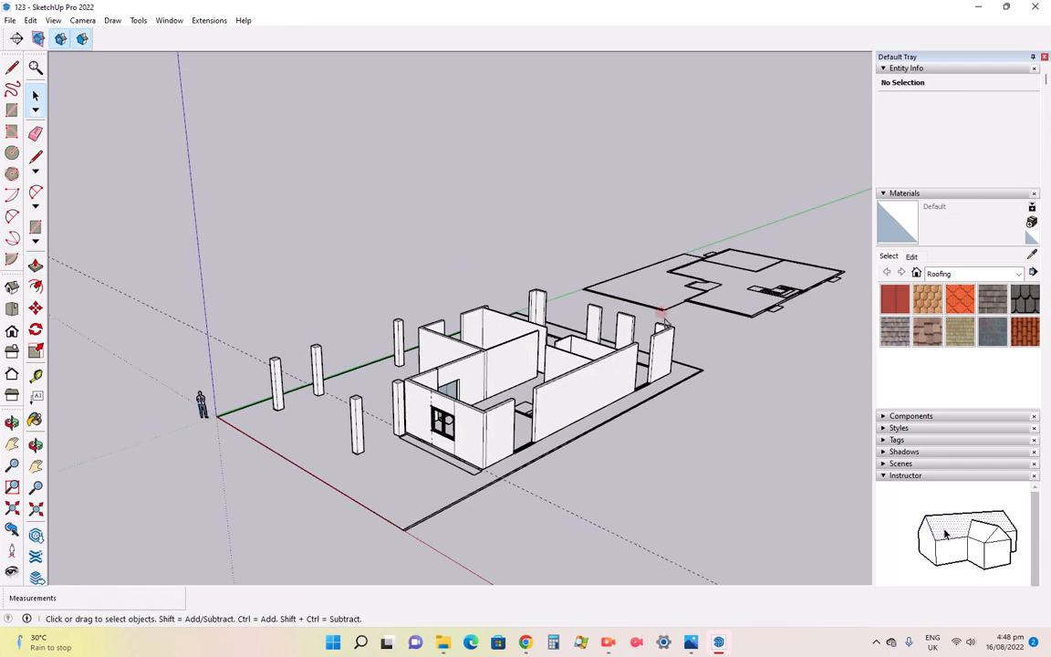
drag(208, 448, 209, 446)
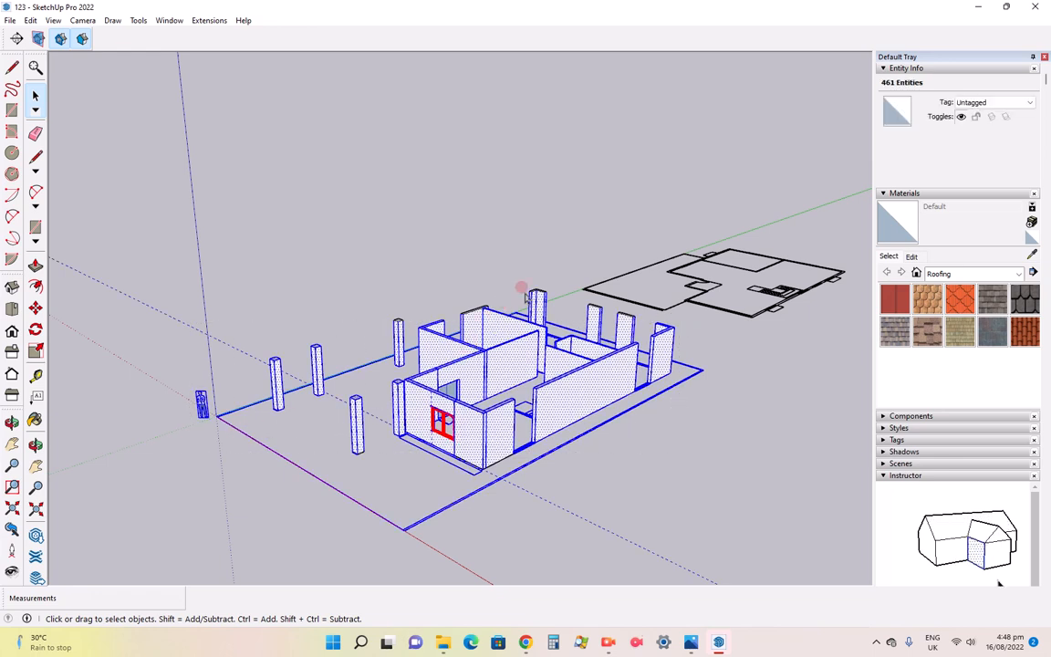
Select the whole ground-floor model with its walls, columns and plot outline in the top view and make it one group
drag(562, 282, 300, 464)
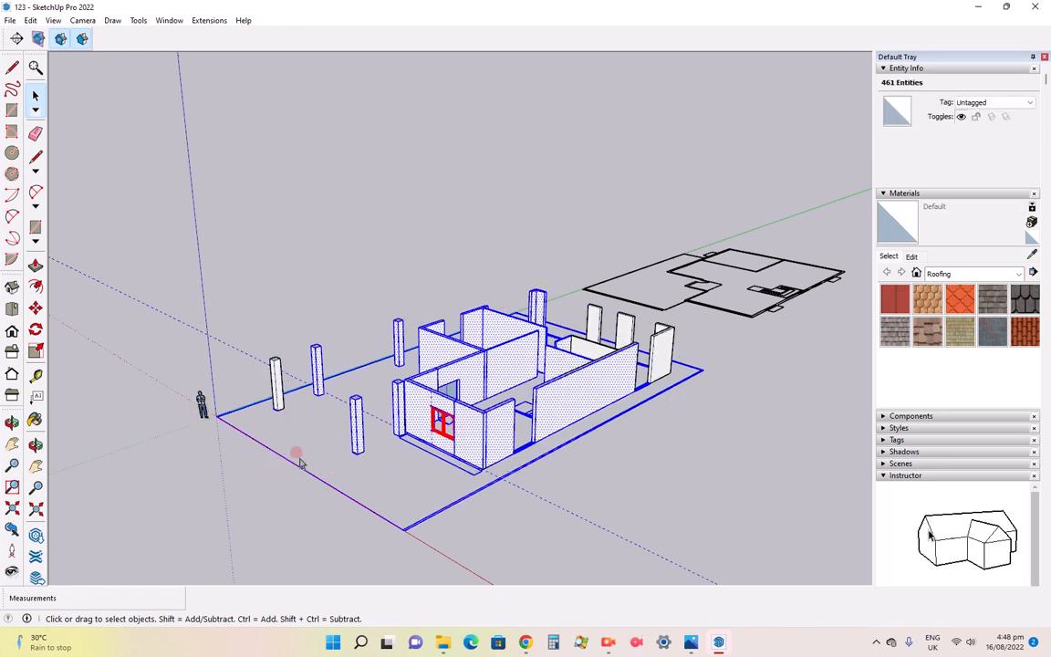
click(282, 558)
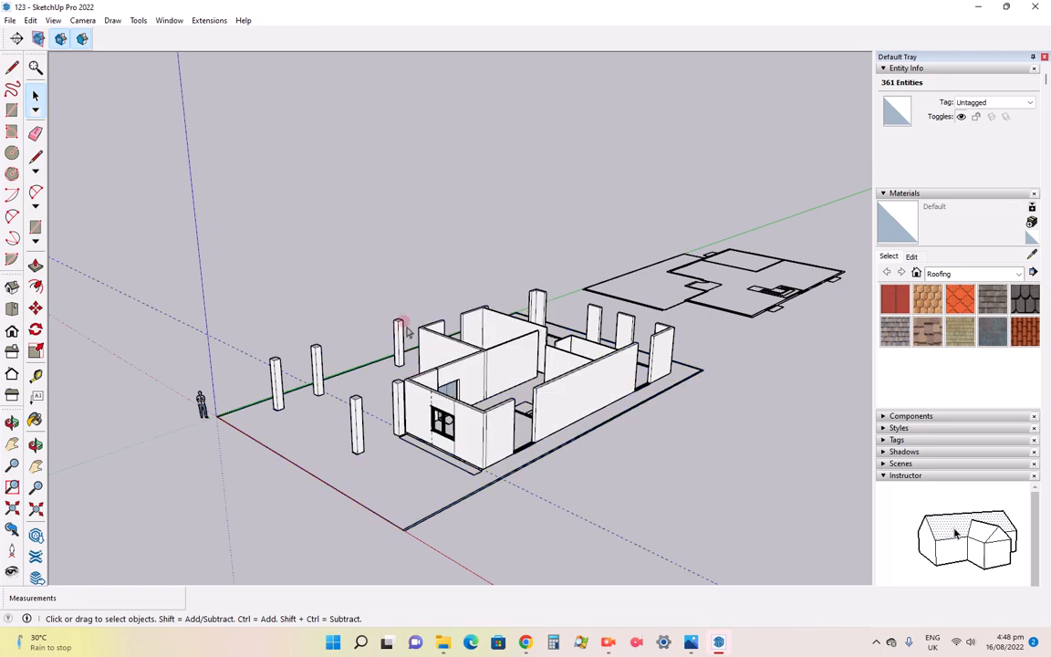
click(14, 313)
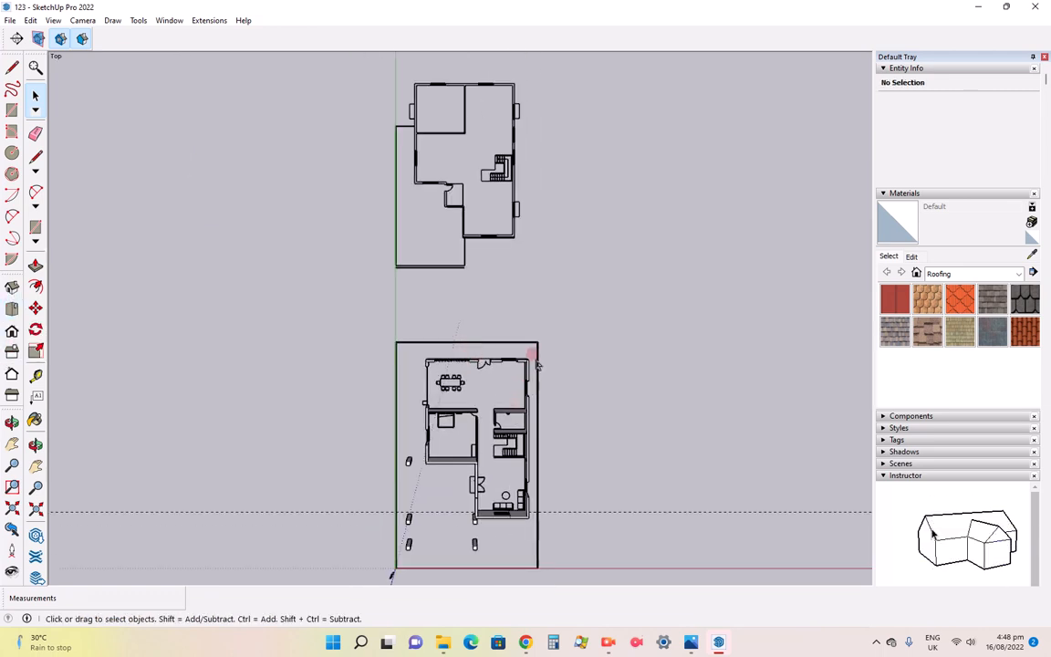
drag(517, 400, 399, 563)
scroll(433, 531, up, 4)
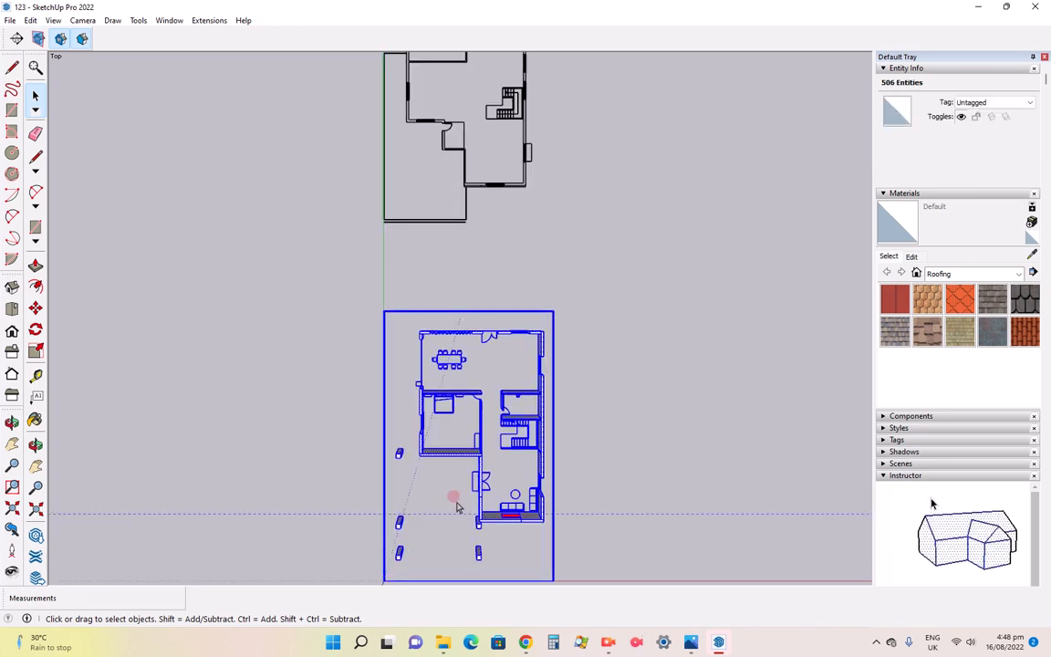
right_click(461, 429)
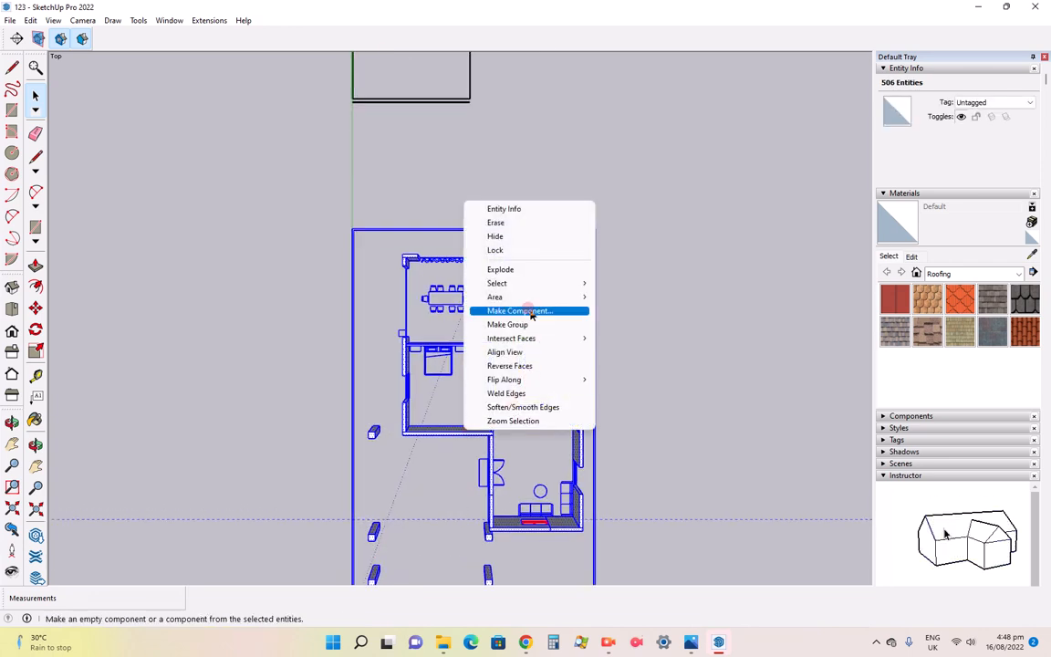
click(524, 324)
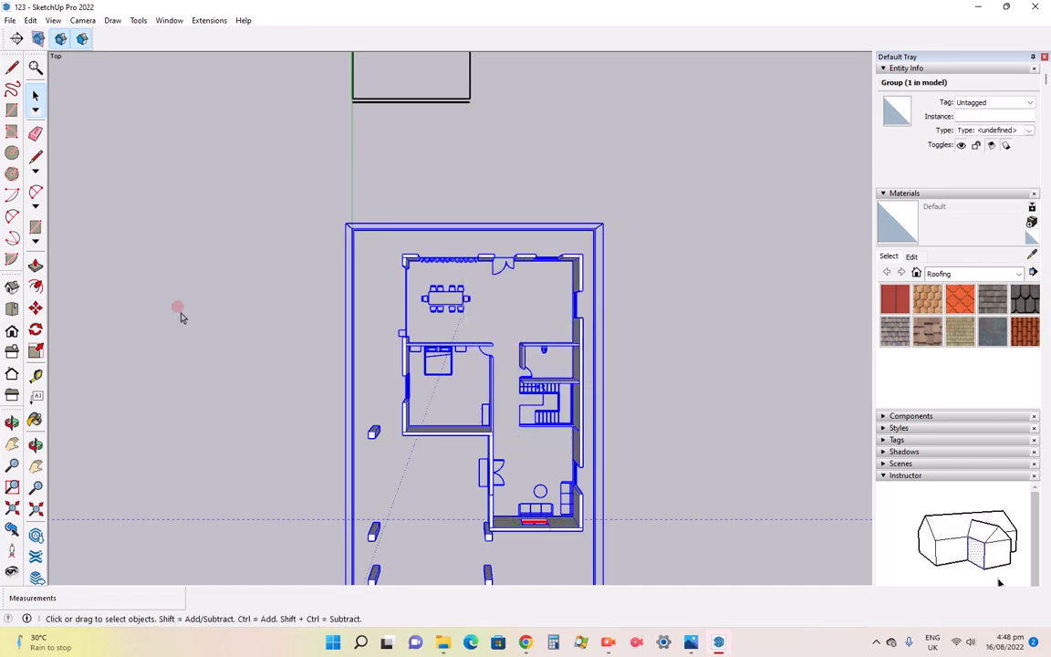
click(11, 286)
scroll(605, 413, down, 3)
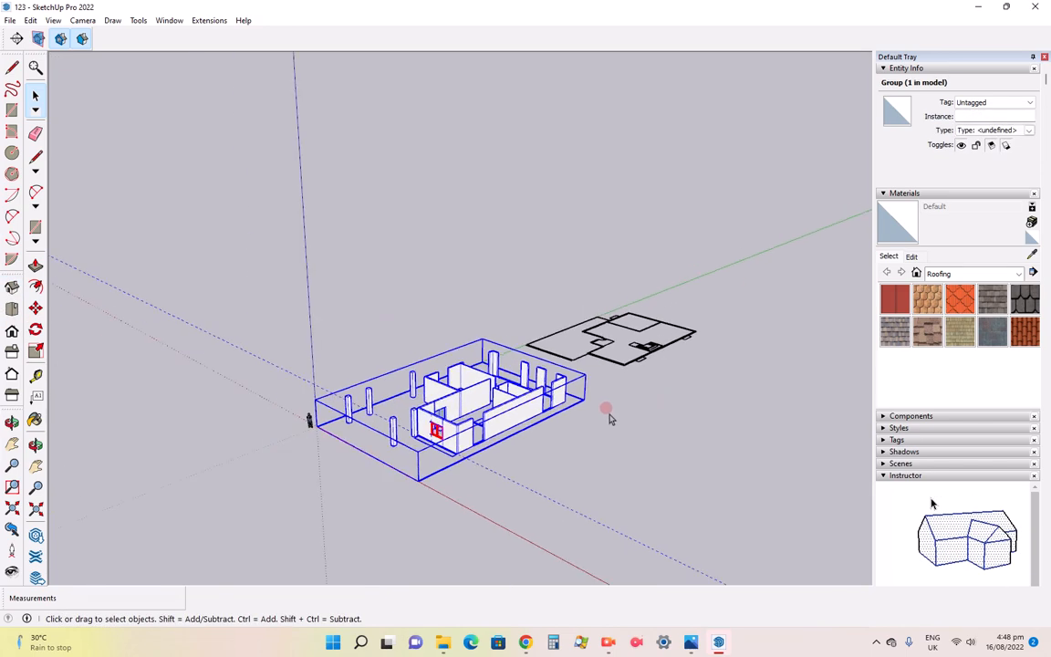
scroll(419, 411, up, 5)
scroll(420, 412, down, 3)
click(283, 492)
Draw a slab rectangle, about 73' 8 1/2" by 47' 7 1/4", from the rear wall's top corner to the opposite front column's top corner
scroll(292, 474, up, 5)
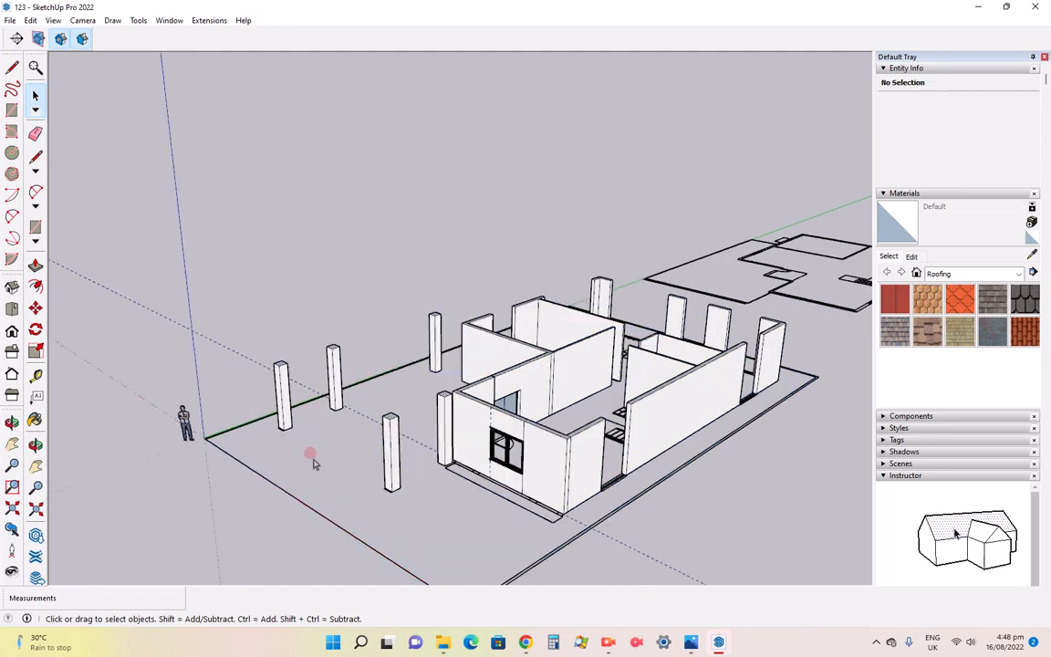
scroll(221, 474, down, 2)
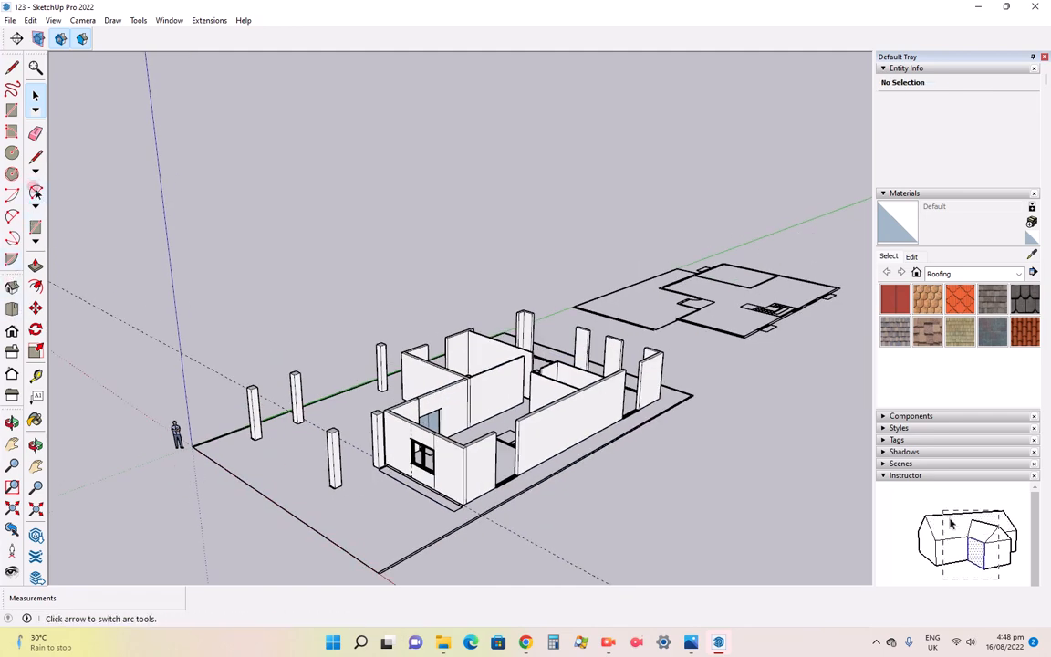
click(12, 111)
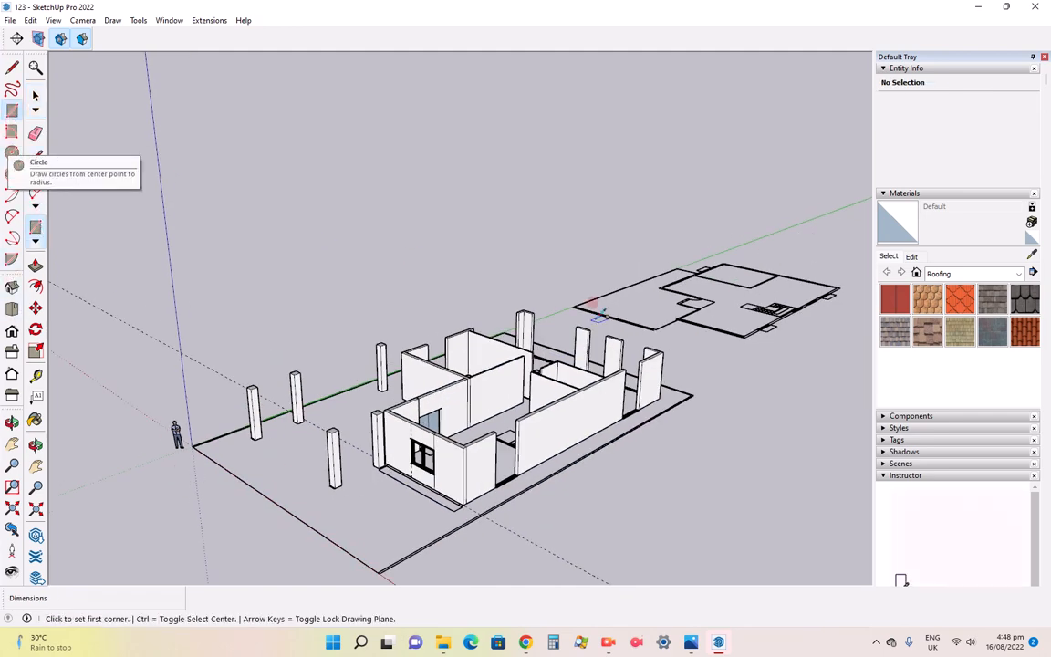
scroll(621, 336, up, 1)
scroll(621, 337, up, 1)
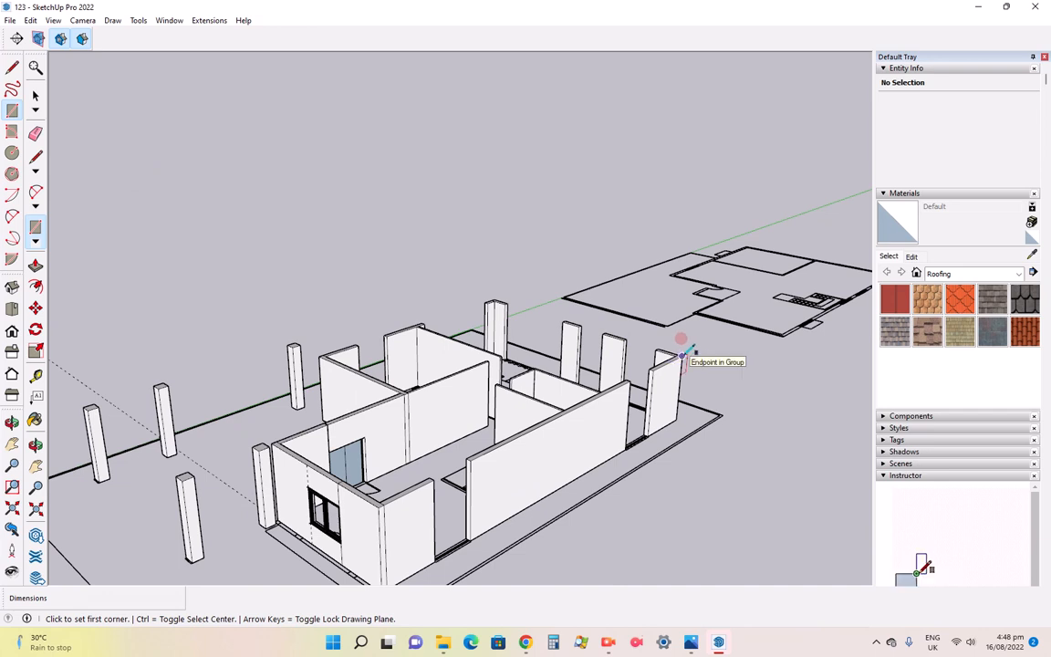
click(680, 356)
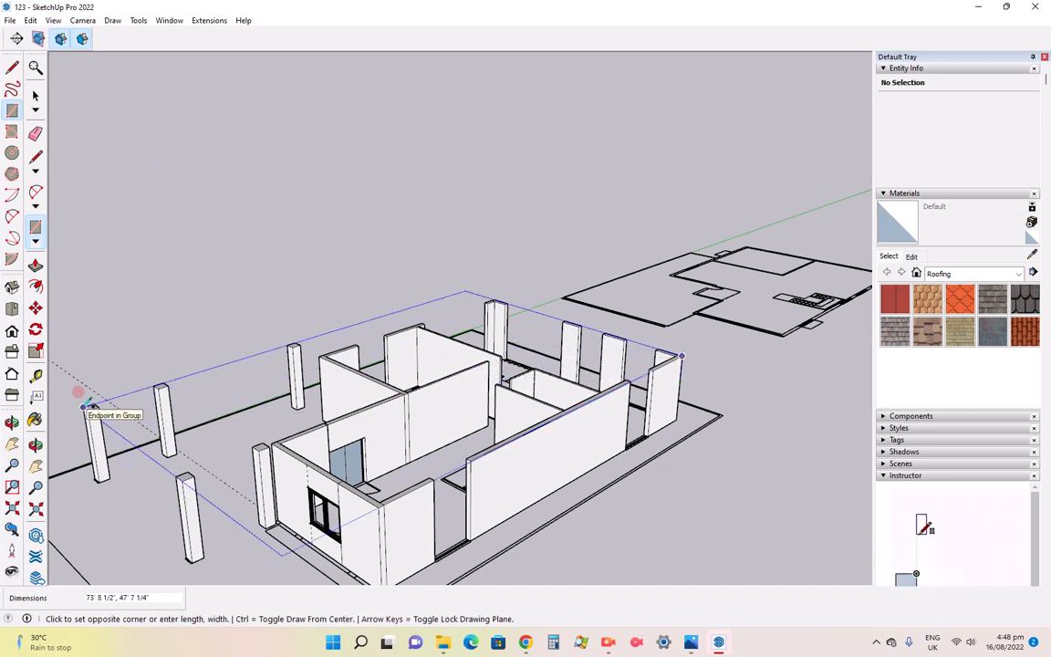
scroll(88, 406, down, 2)
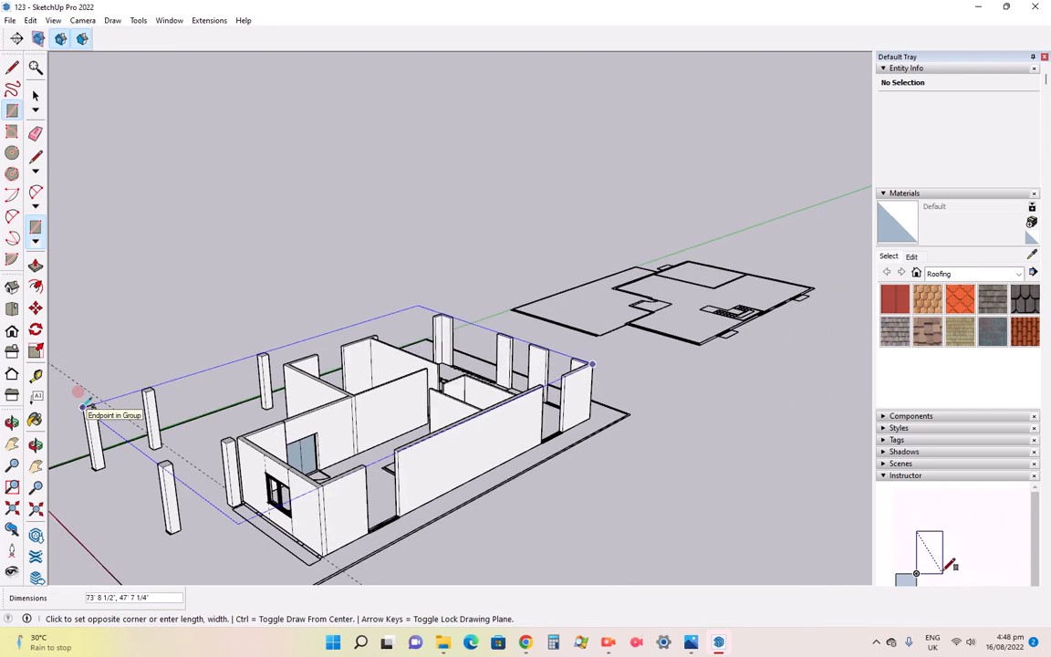
click(79, 394)
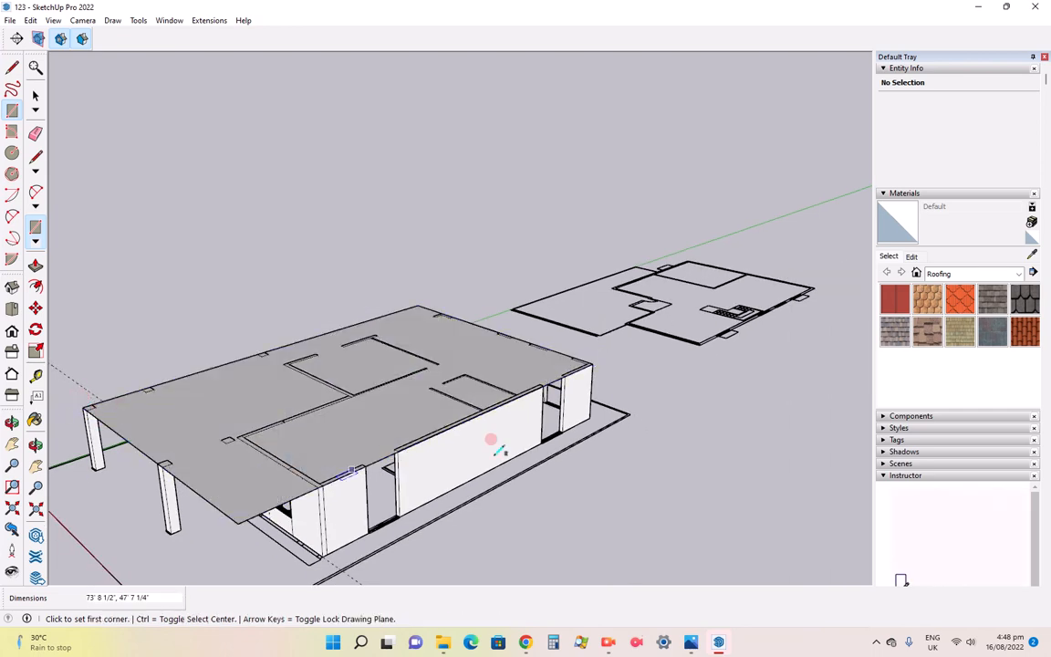
Push/Pull the rectangle over the walls by 6" to form the roof slab
scroll(419, 428, down, 4)
scroll(375, 401, up, 2)
scroll(379, 422, up, 2)
key(p)
click(526, 522)
text(6")
key(Return)
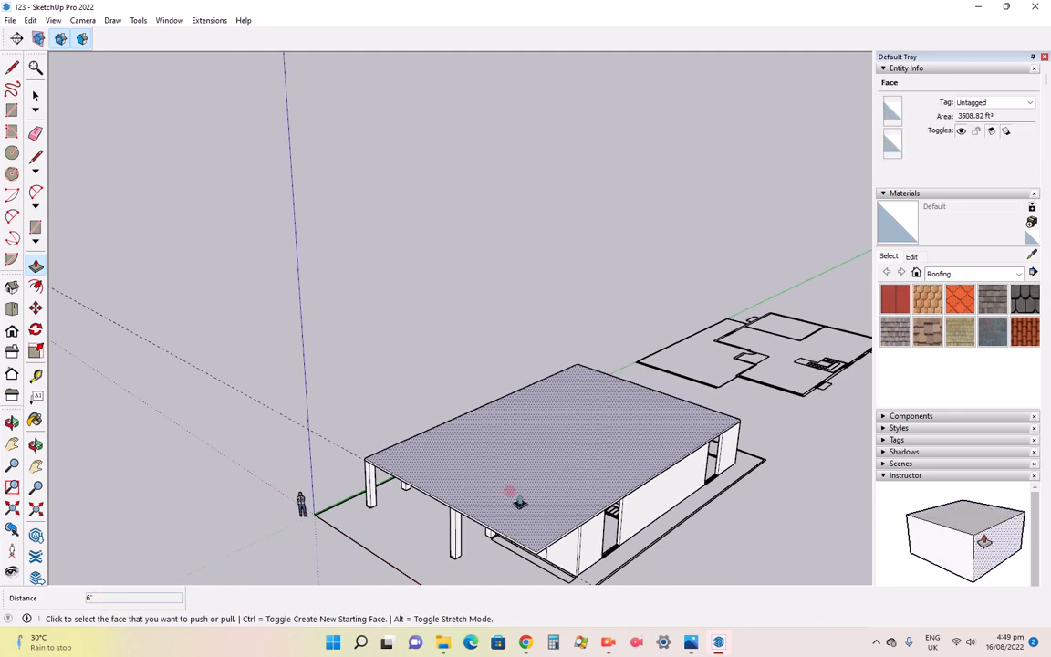
click(37, 93)
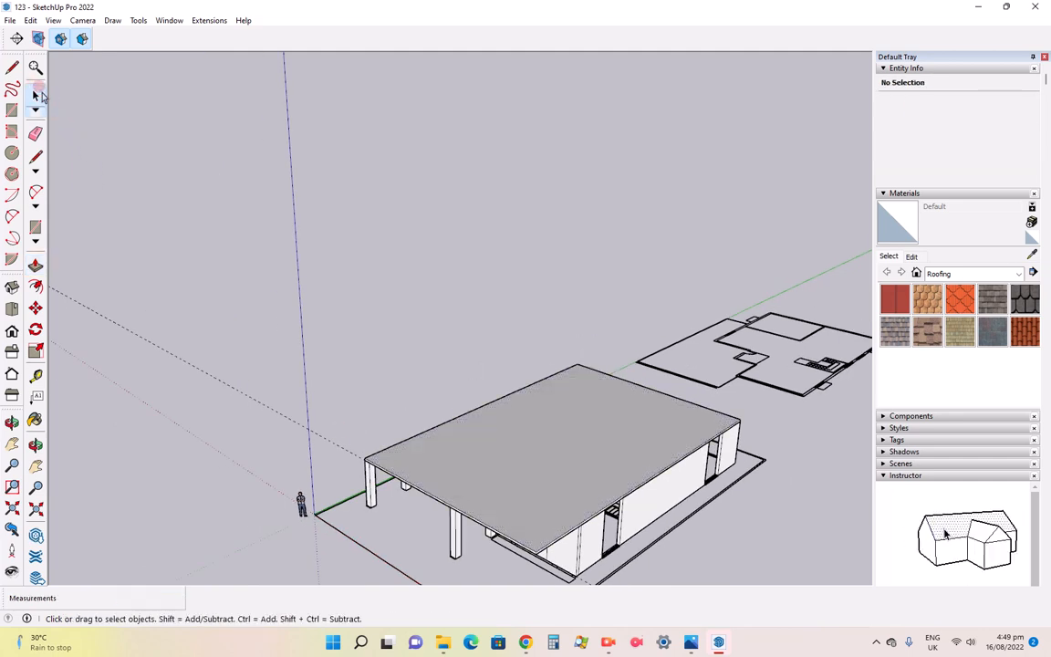
Compare the model's front view with the house elevation in the reference image 1111.jpg in Photos
click(11, 331)
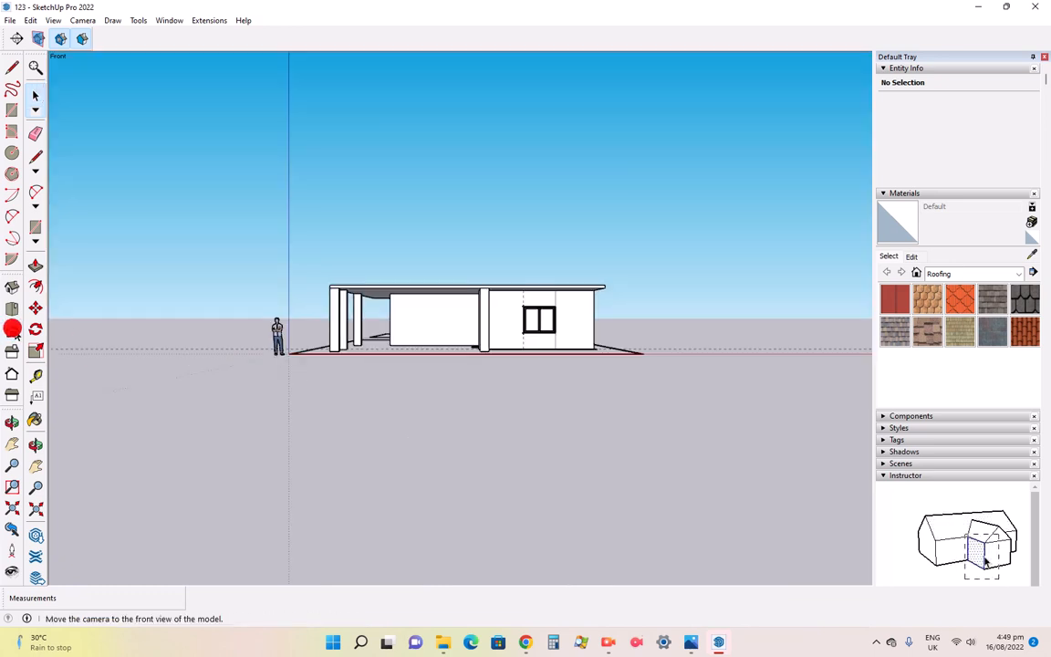
scroll(412, 270, up, 5)
scroll(412, 272, down, 2)
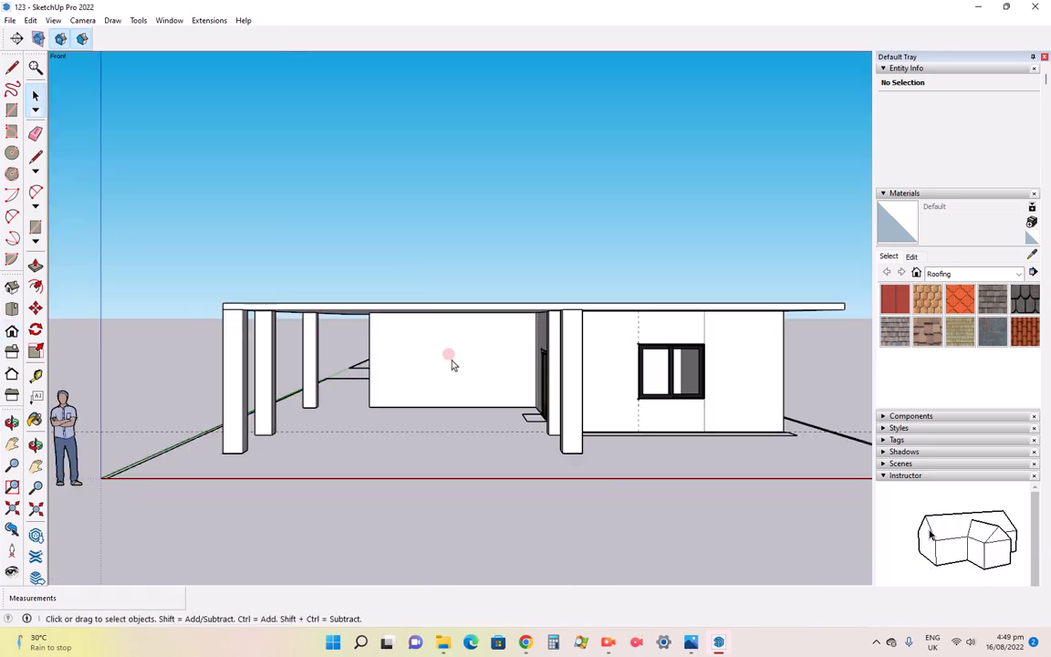
click(690, 641)
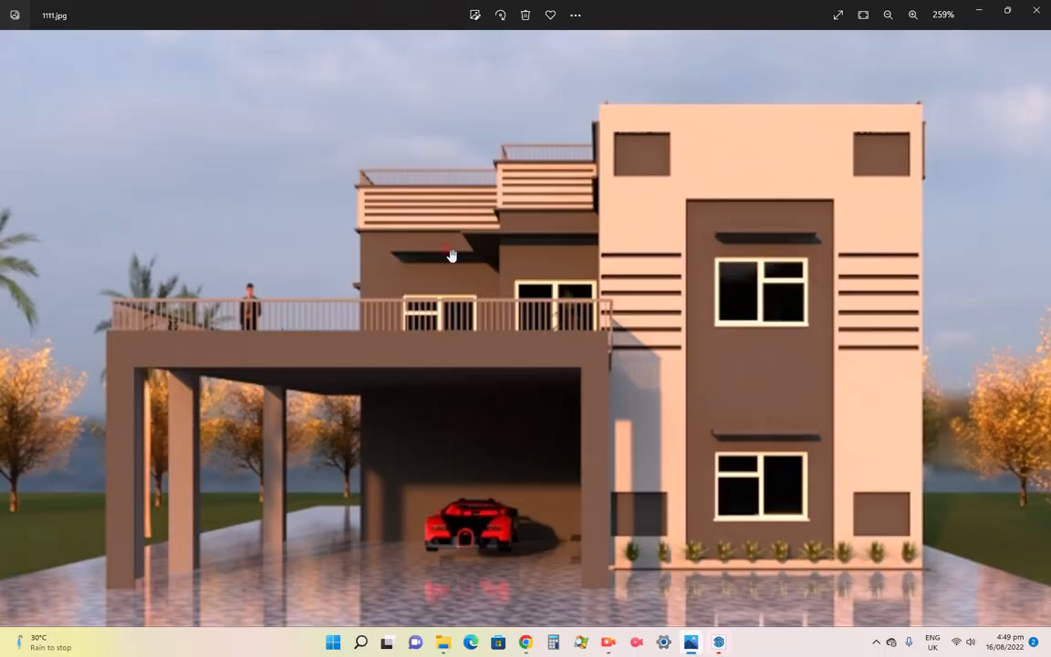
mouse_move(693, 646)
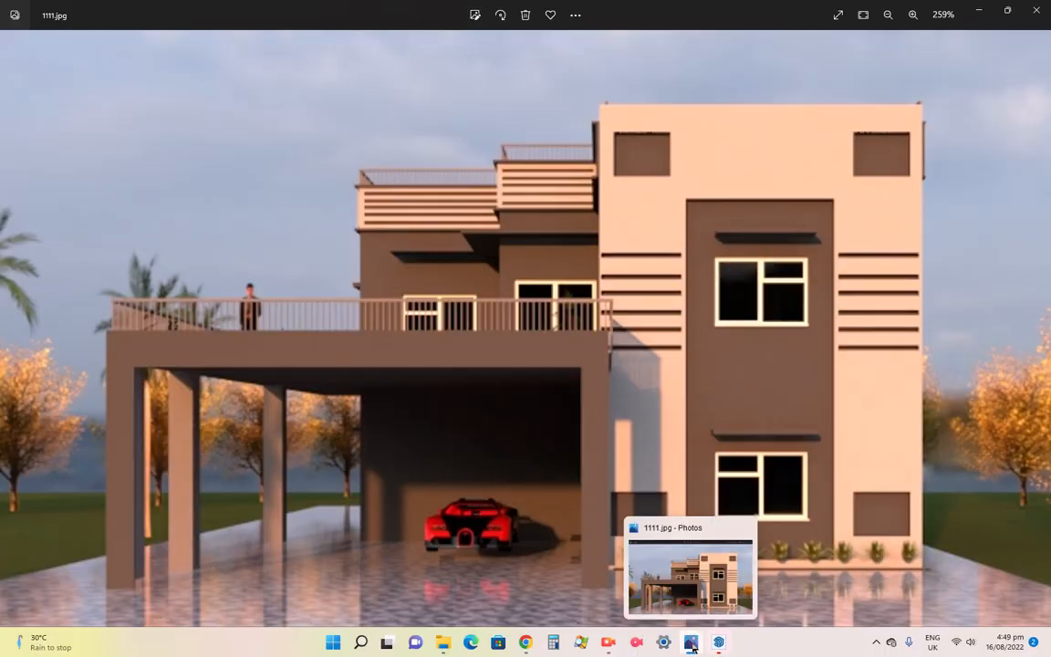
click(691, 644)
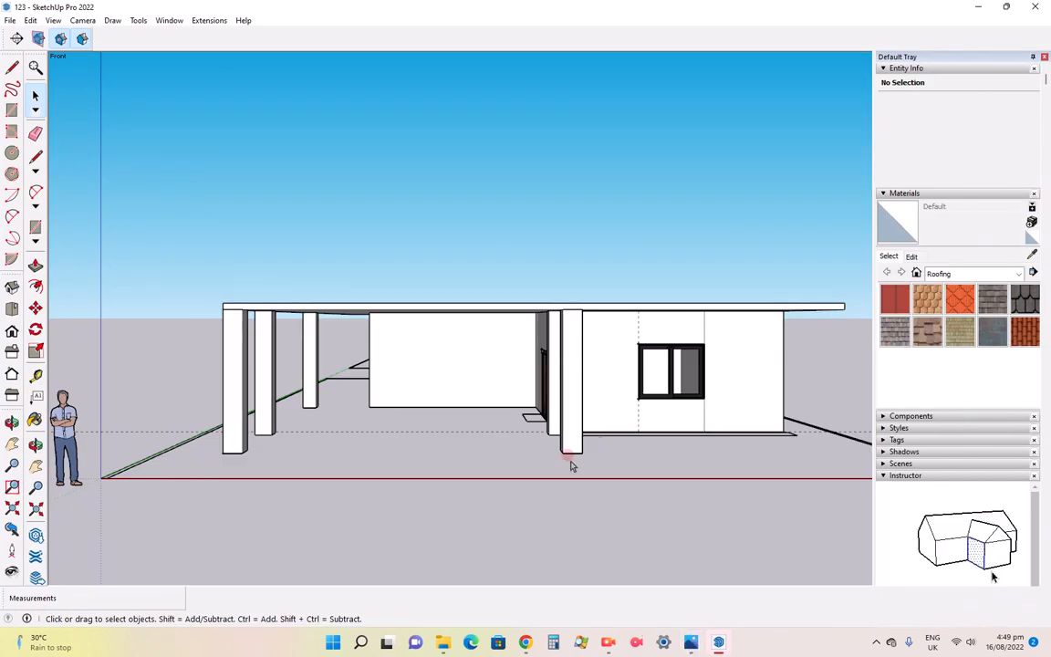
scroll(506, 478, down, 3)
scroll(489, 490, down, 5)
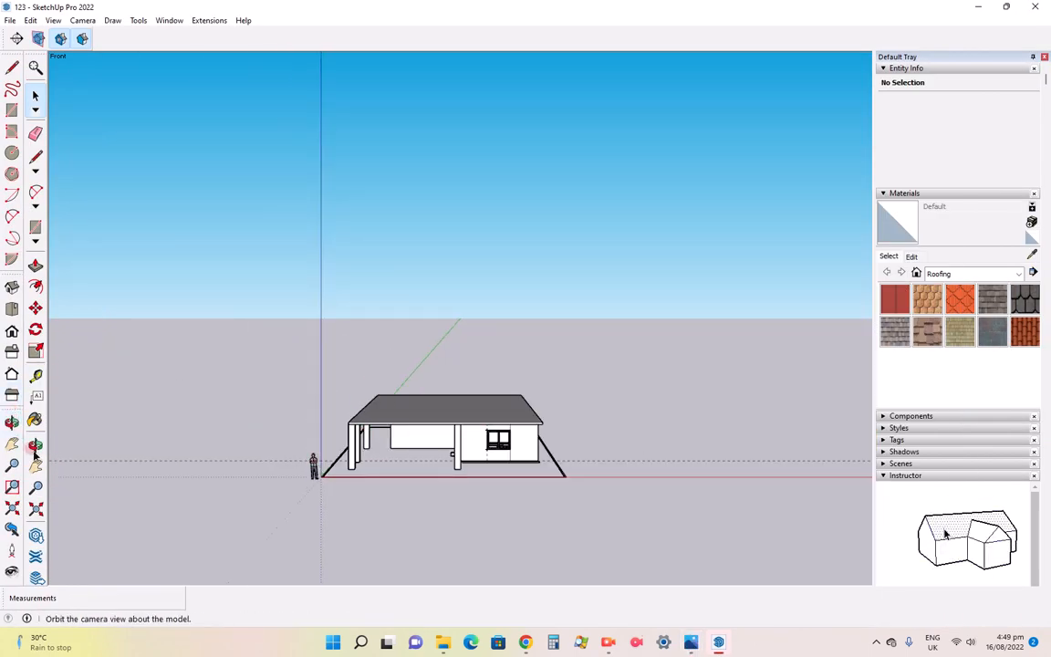
Move the upper floor plan component by its front outer corner onto the matching front corner of the roof slab
click(12, 421)
drag(374, 411, 353, 521)
scroll(462, 325, up, 3)
scroll(474, 311, up, 3)
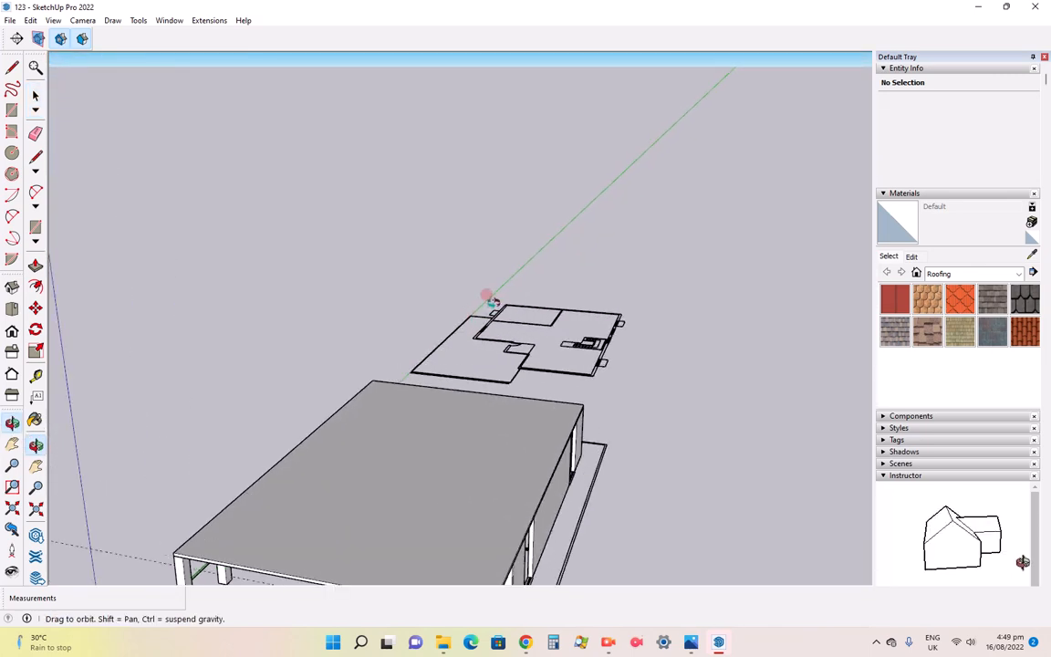
click(36, 96)
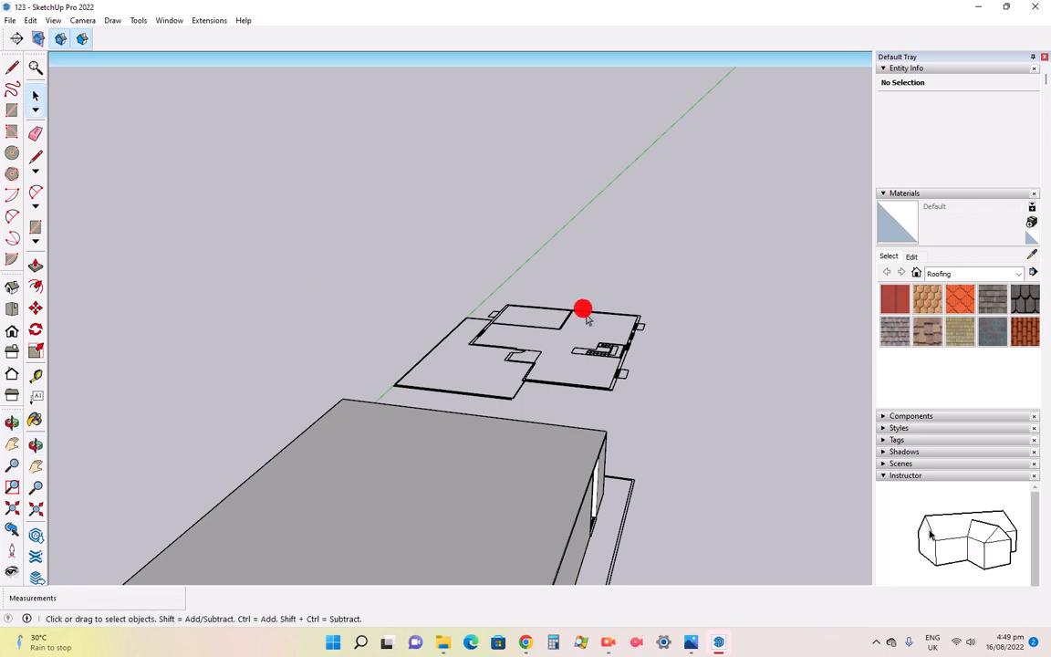
click(610, 391)
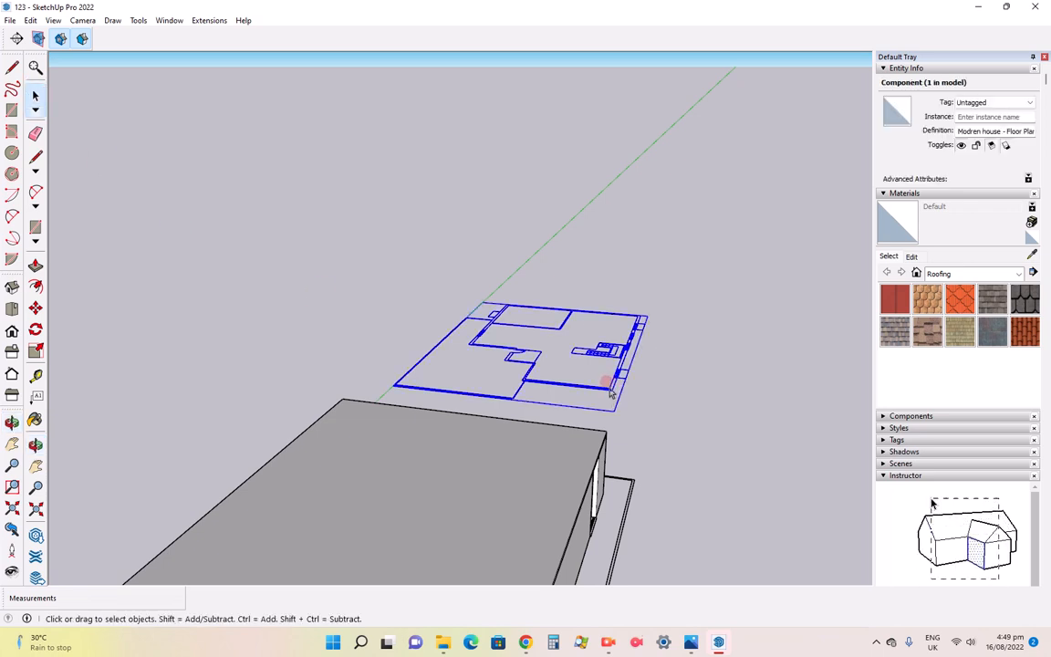
click(36, 308)
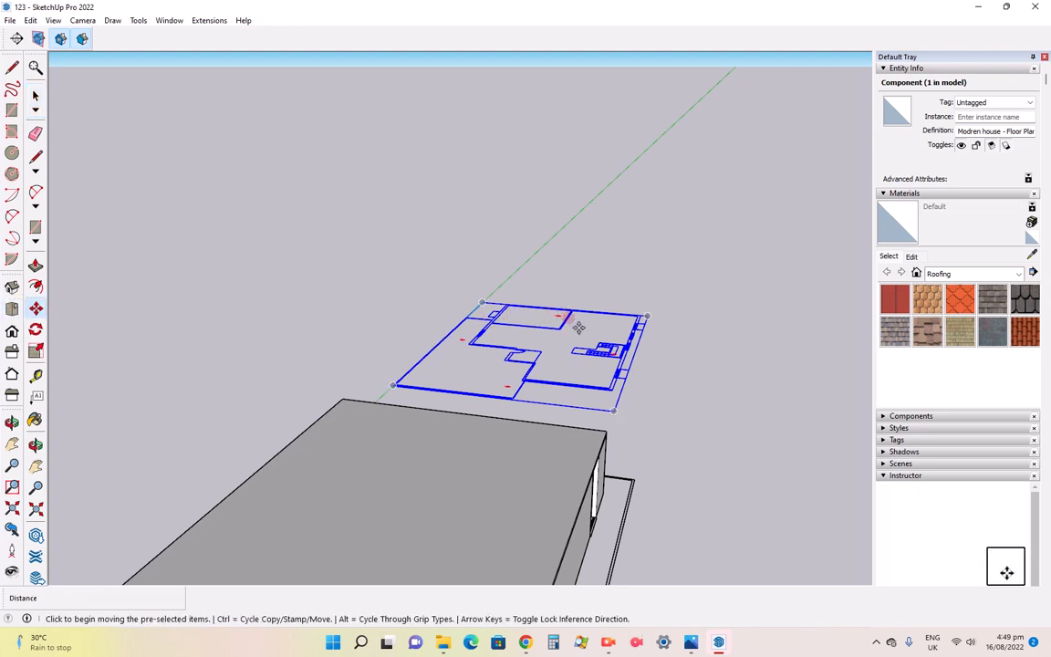
click(690, 642)
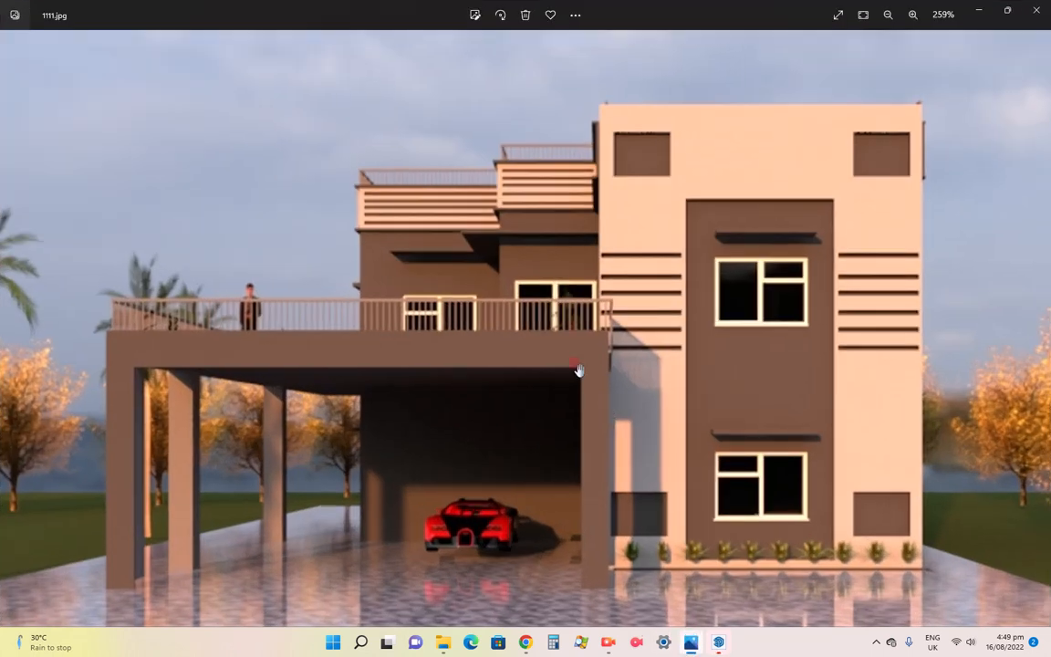
click(695, 642)
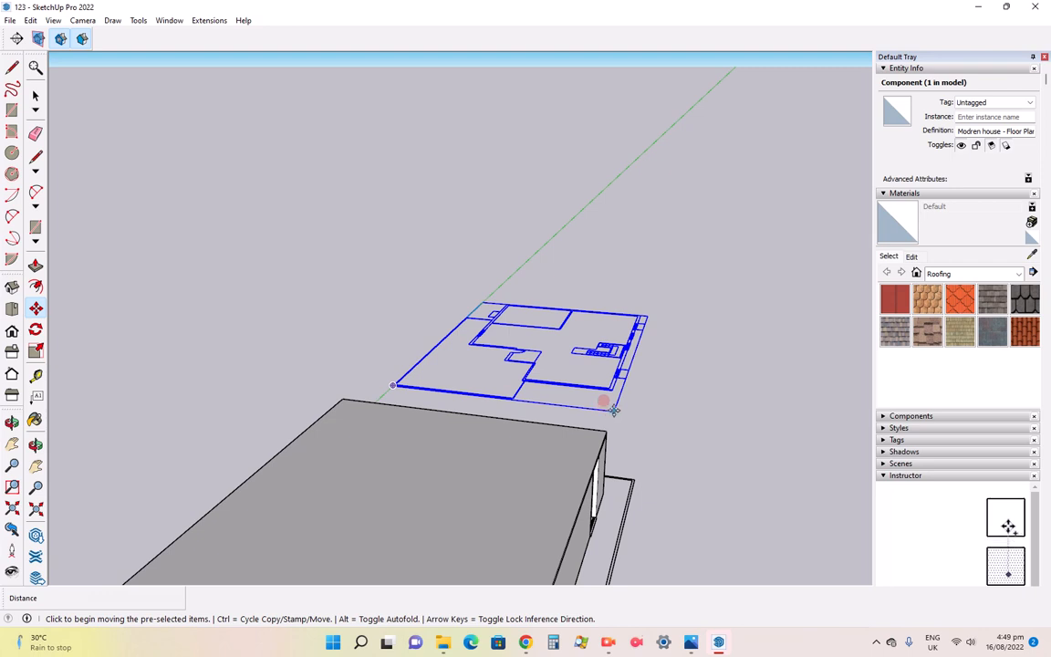
click(614, 410)
scroll(614, 358, down, 3)
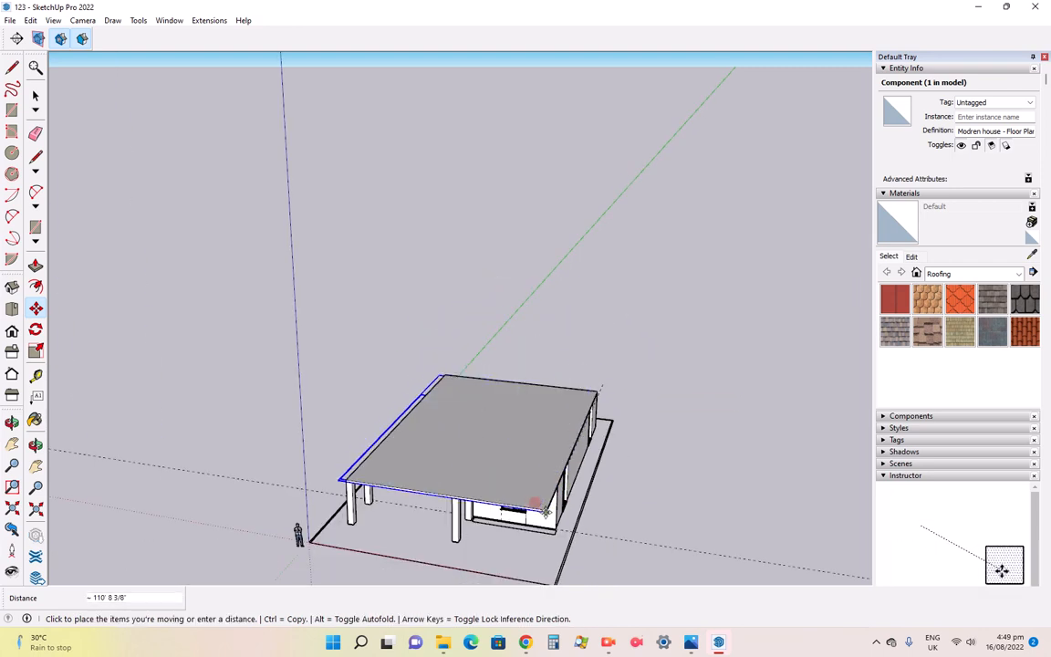
scroll(545, 511, up, 5)
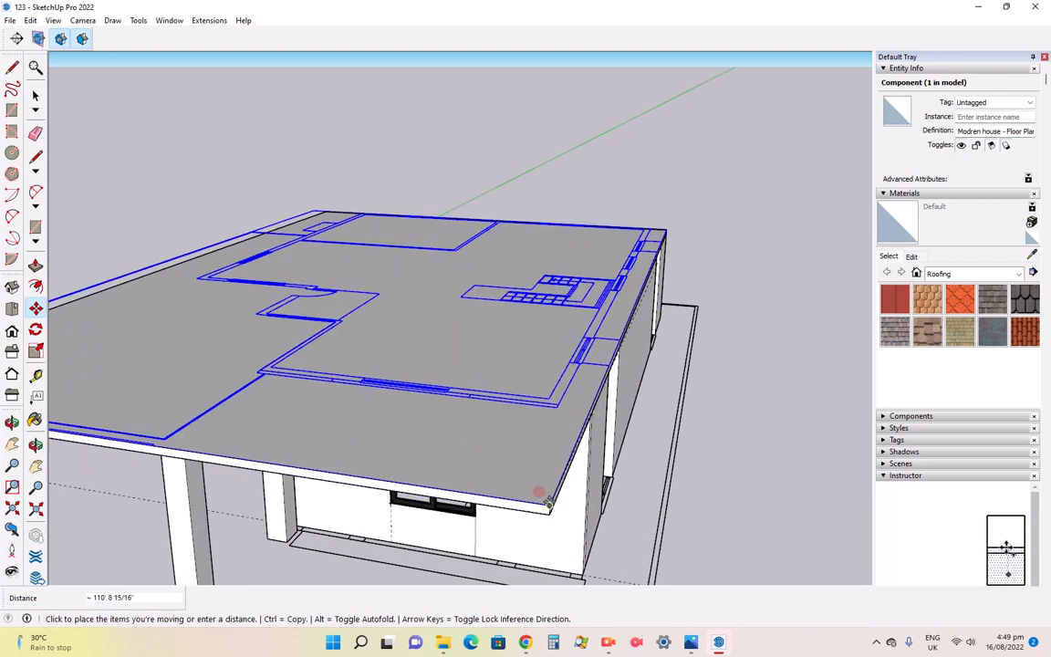
click(546, 501)
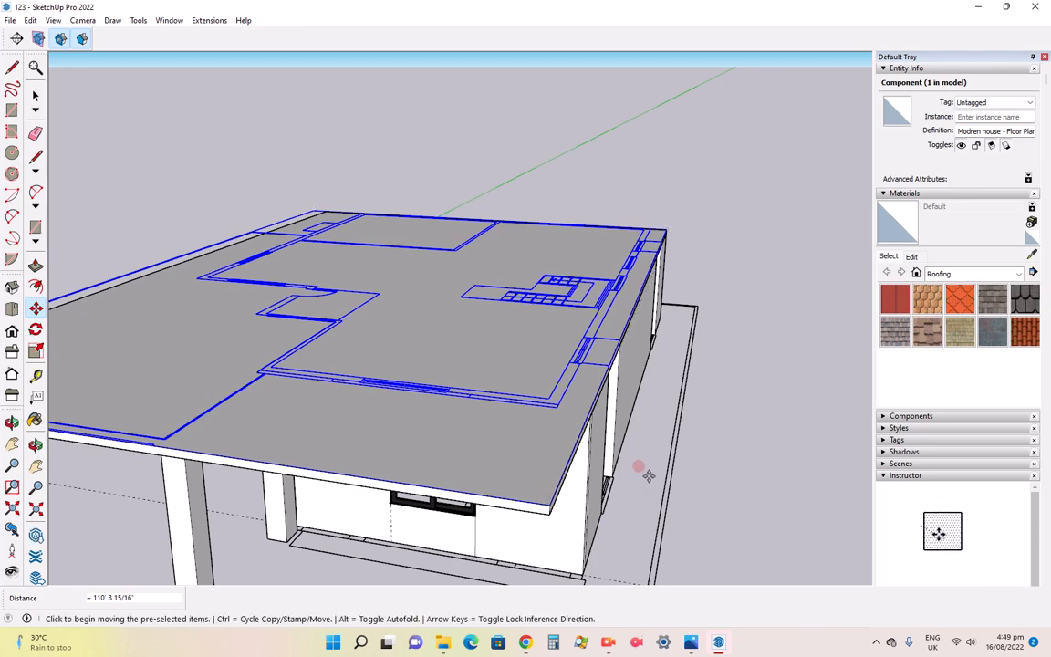
Examine how the floor plan sits on the slab and consult the reference image 1111.jpg in Photos
scroll(646, 474, down, 3)
scroll(423, 407, up, 3)
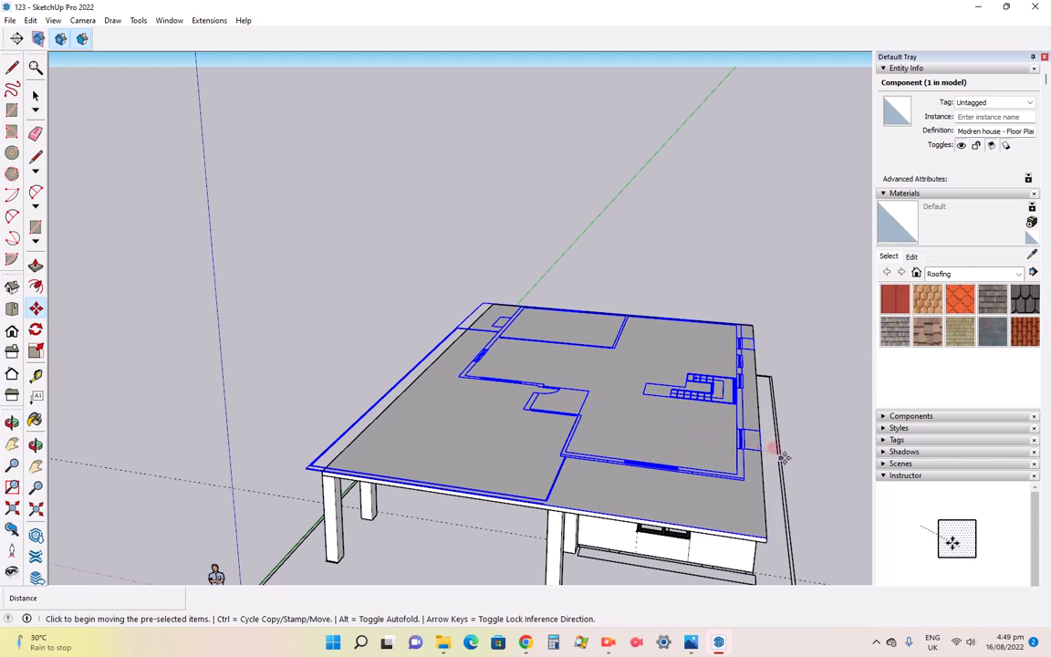
scroll(587, 442, down, 2)
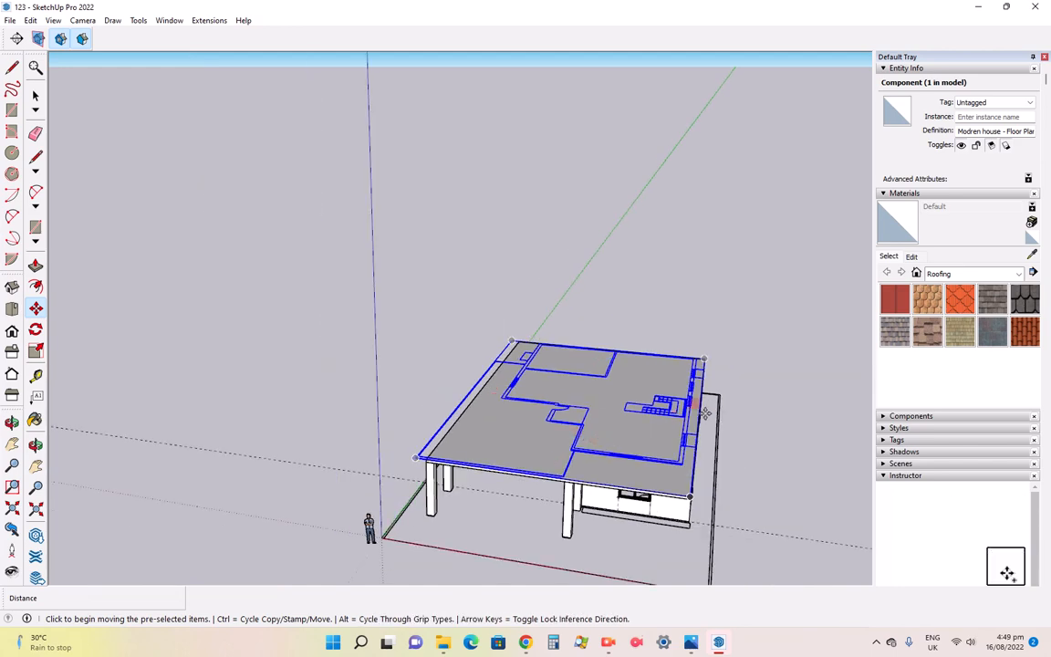
scroll(701, 376, up, 3)
scroll(702, 370, down, 2)
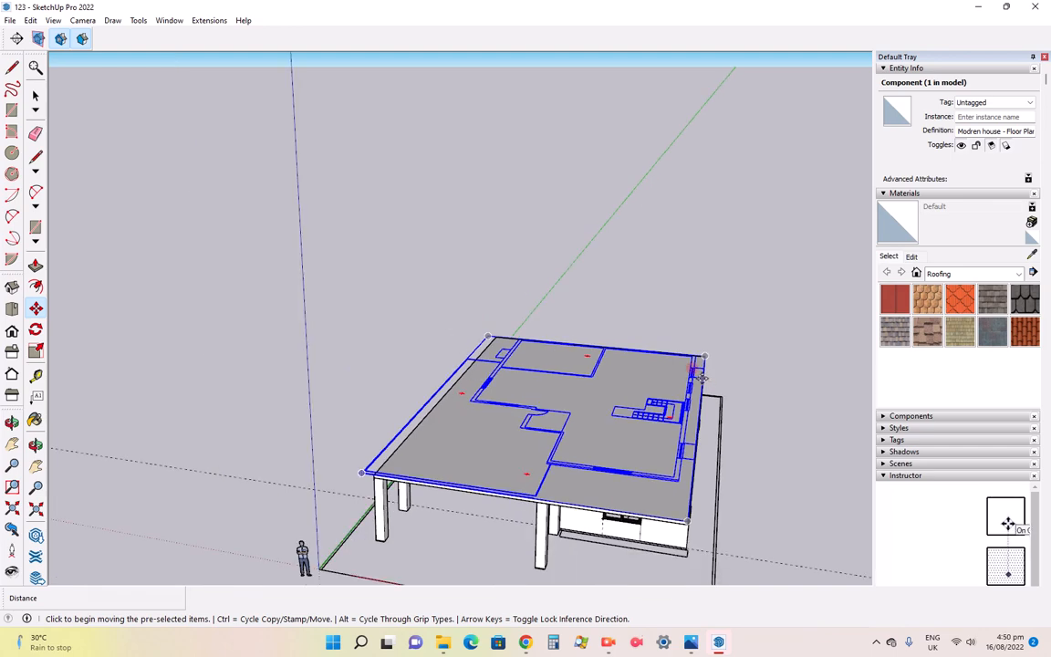
click(691, 642)
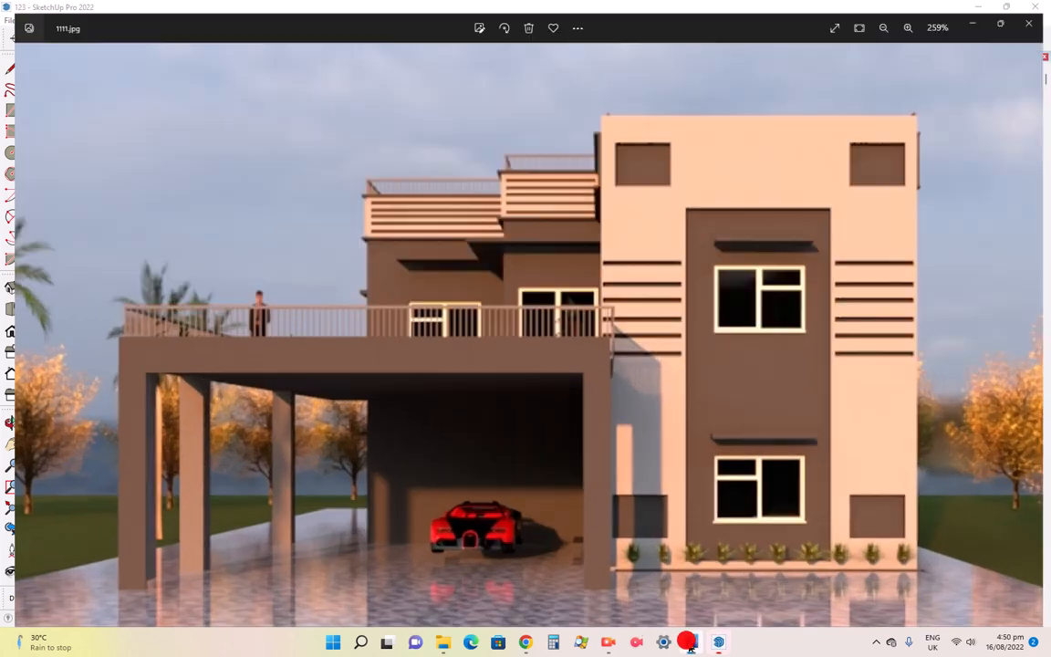
Compare the floor plan's fit on the slab in top view with the reference image 1111.jpg in Photos
click(690, 642)
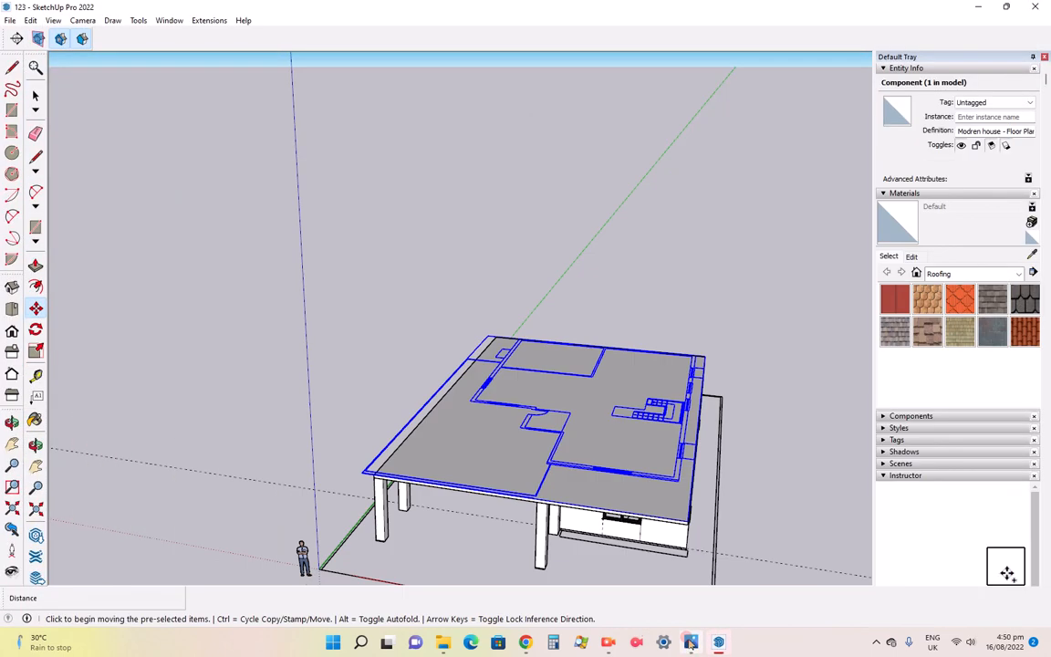
scroll(686, 401, up, 3)
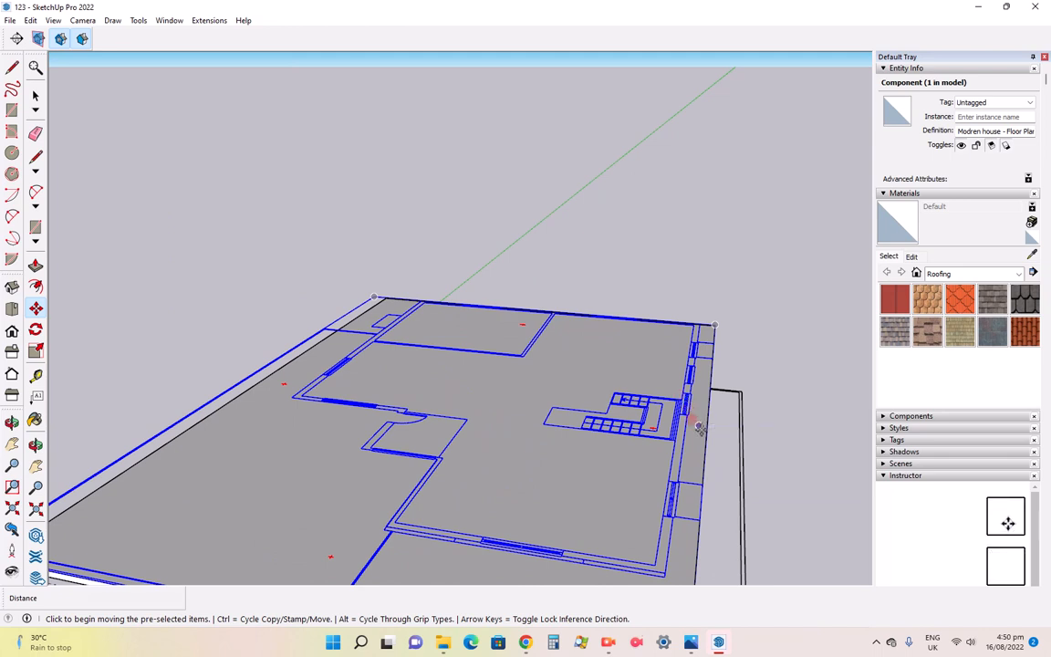
click(13, 314)
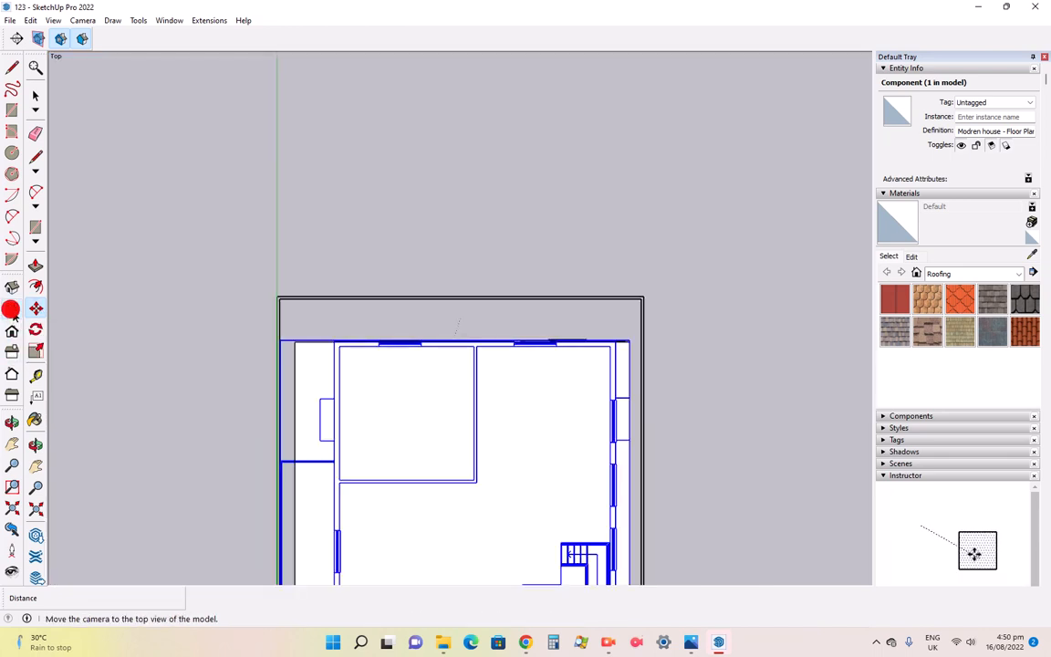
scroll(370, 288, down, 4)
scroll(393, 456, up, 3)
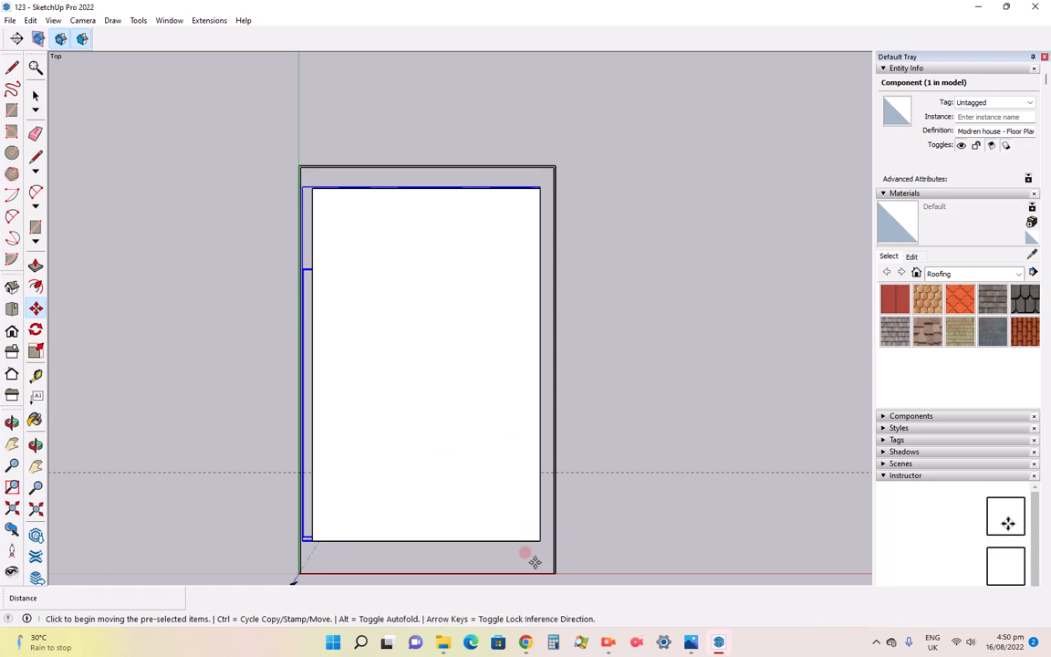
scroll(534, 560, up, 1)
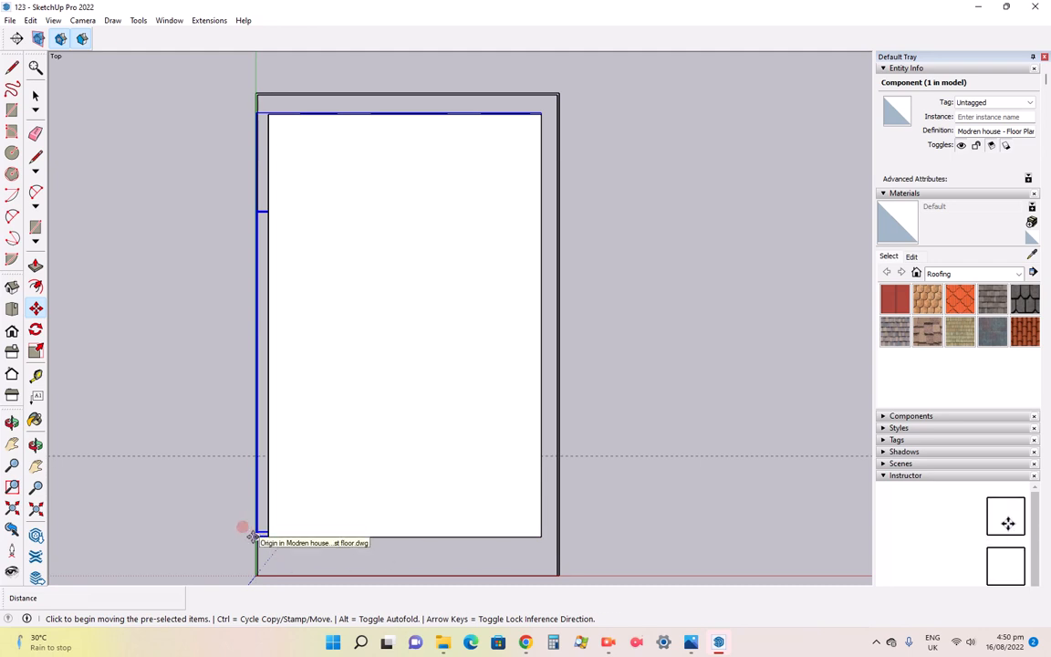
click(691, 642)
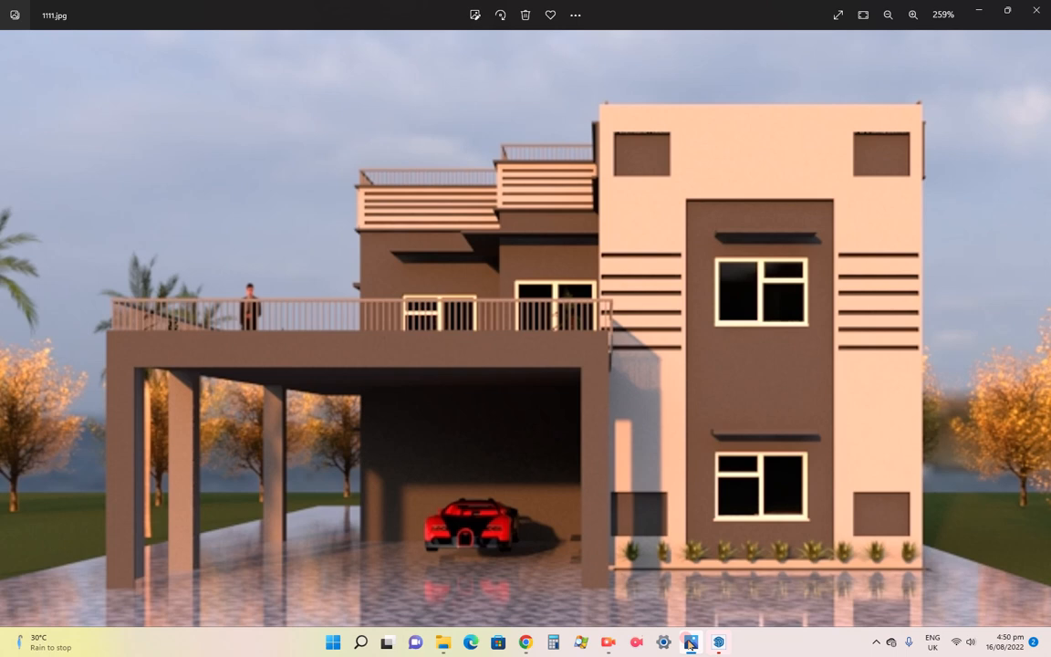
click(690, 642)
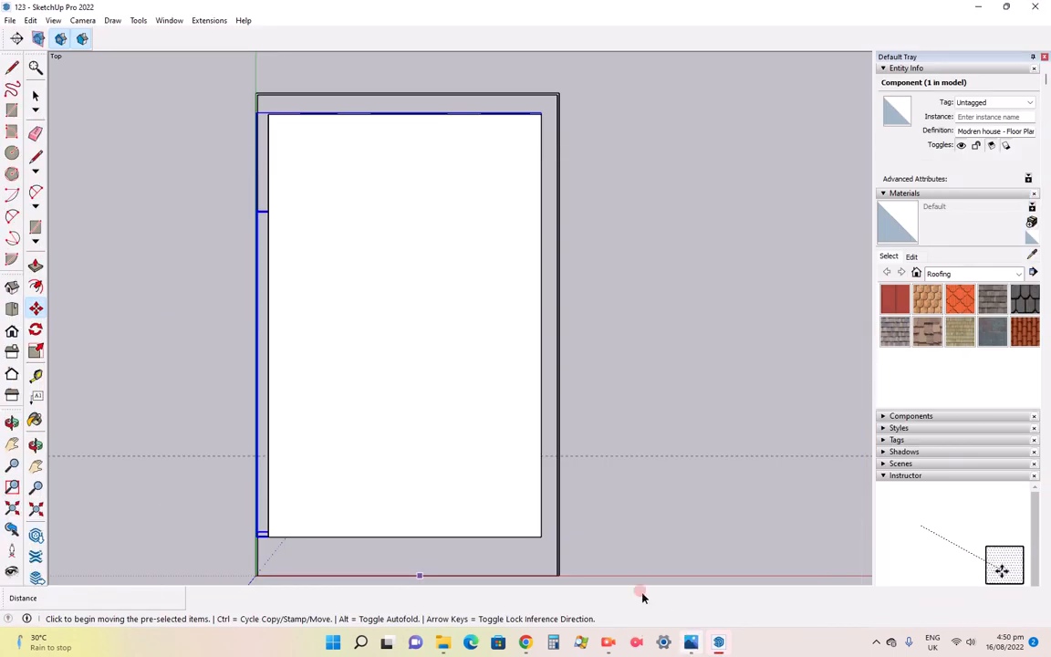
Examine the offset between the upper floor plan and the slab edges in isometric and low front views
click(12, 286)
click(36, 307)
scroll(206, 283, up, 3)
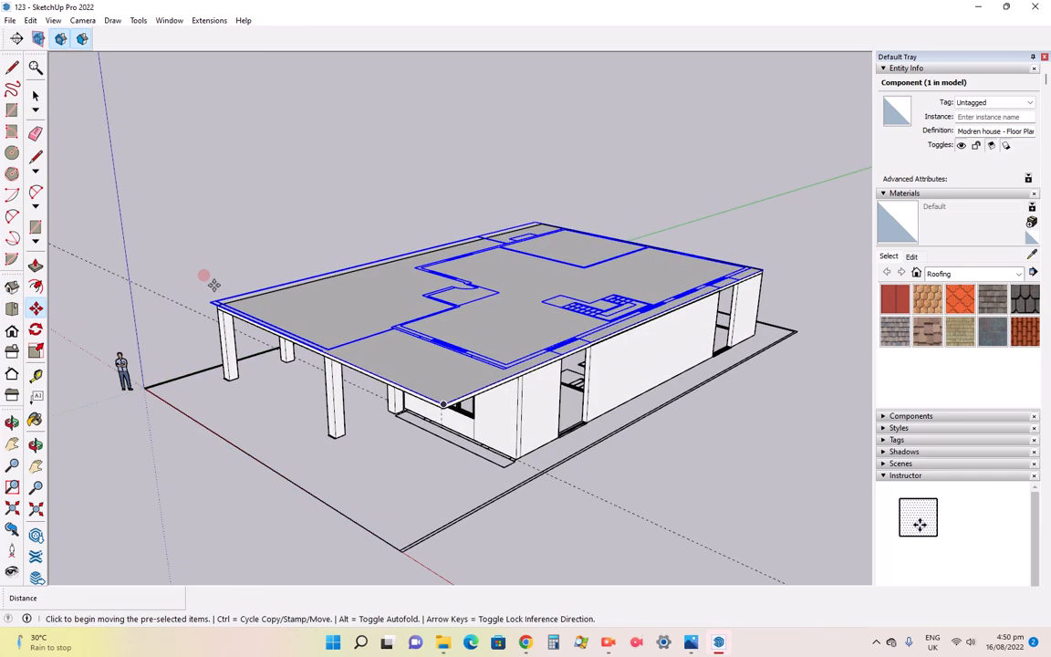
scroll(212, 287, up, 2)
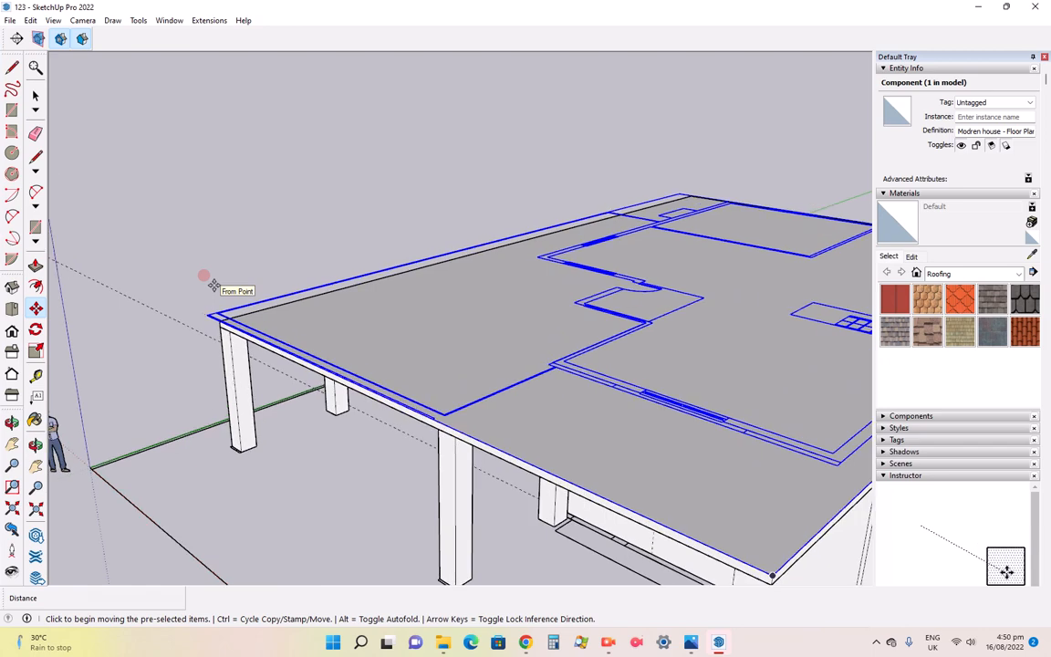
scroll(364, 443, down, 3)
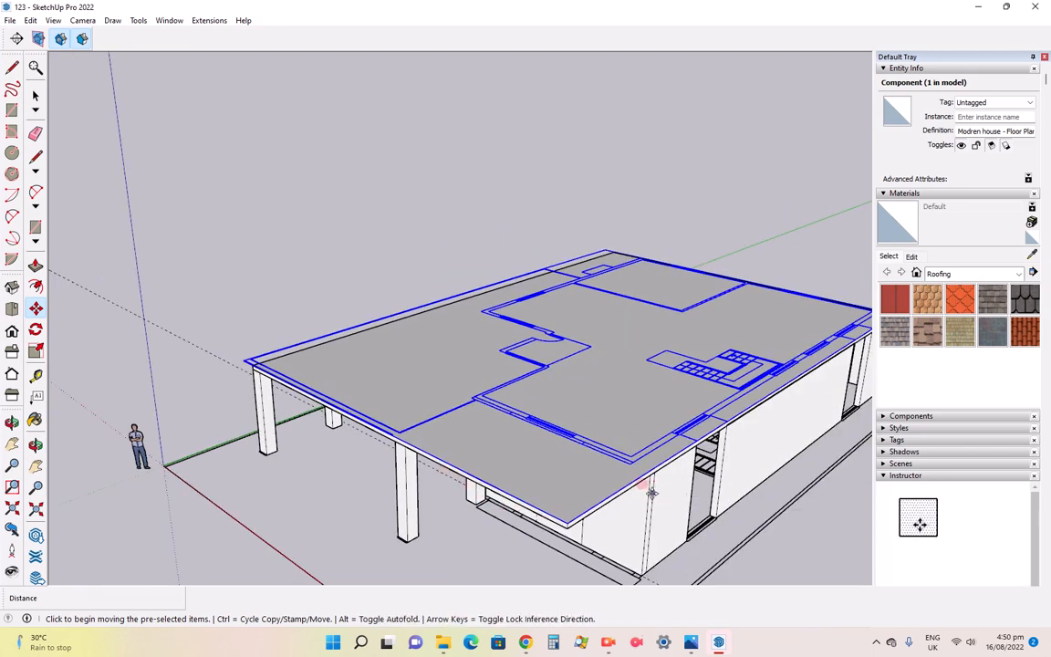
scroll(434, 521, down, 1)
scroll(434, 521, down, 1)
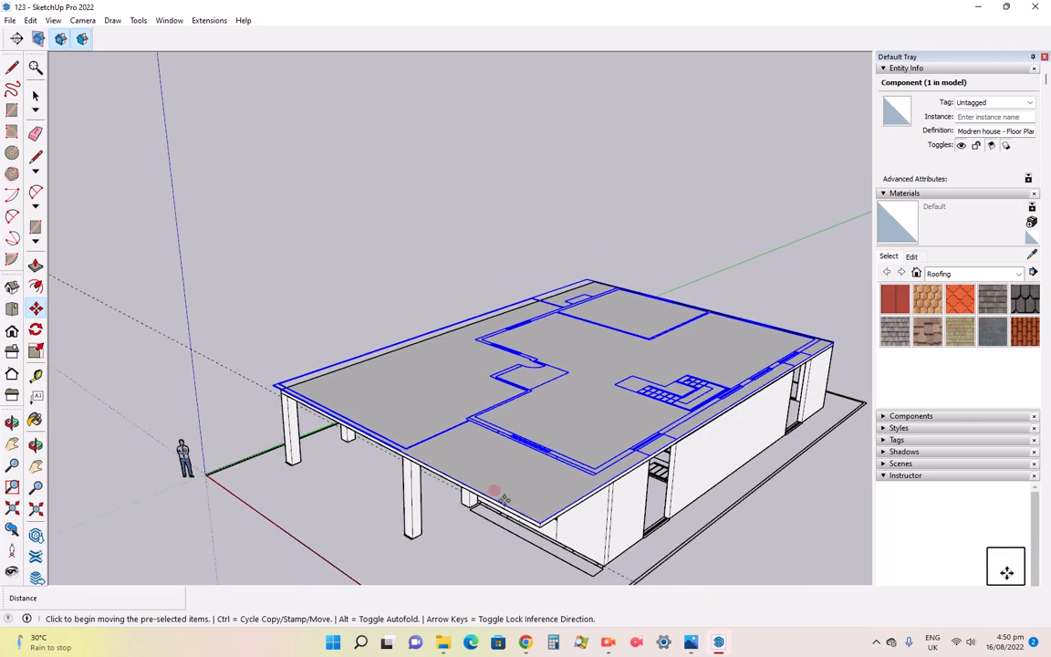
click(12, 421)
drag(199, 415, 653, 300)
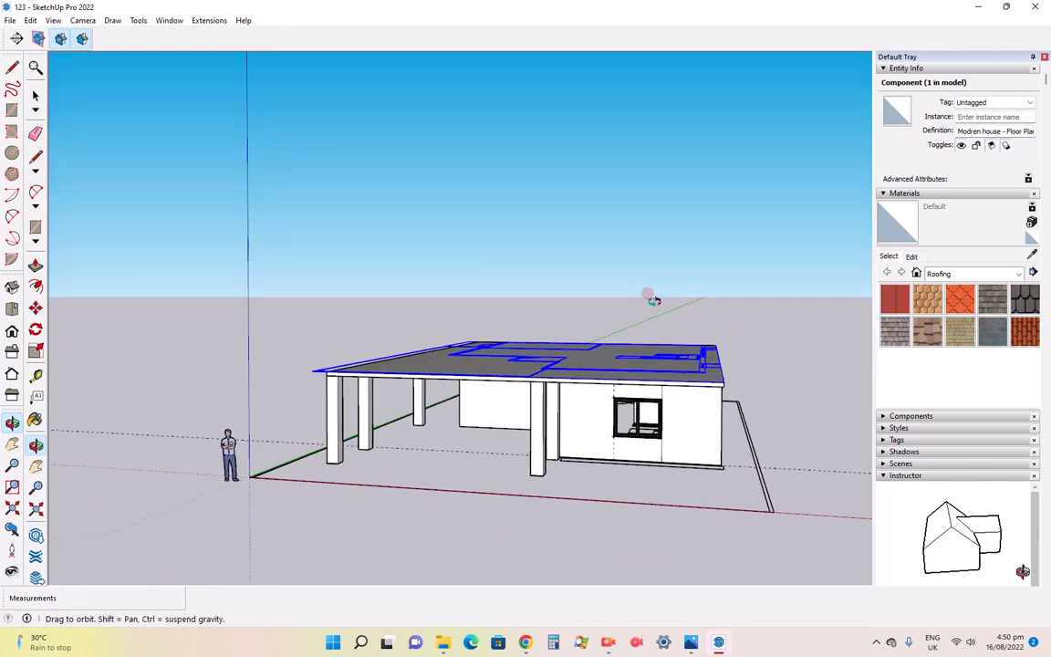
scroll(702, 357, up, 5)
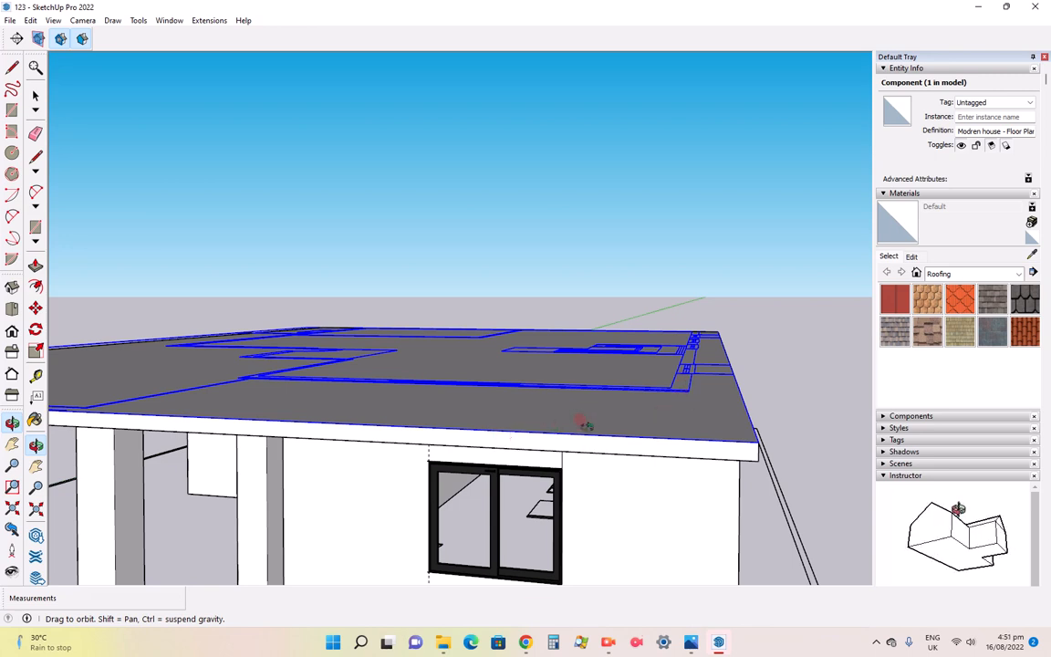
Move the floor plan component along the slab's front edge by about 1' 9" and another 3 7/16", aligning its carport side with the slab edge
click(36, 309)
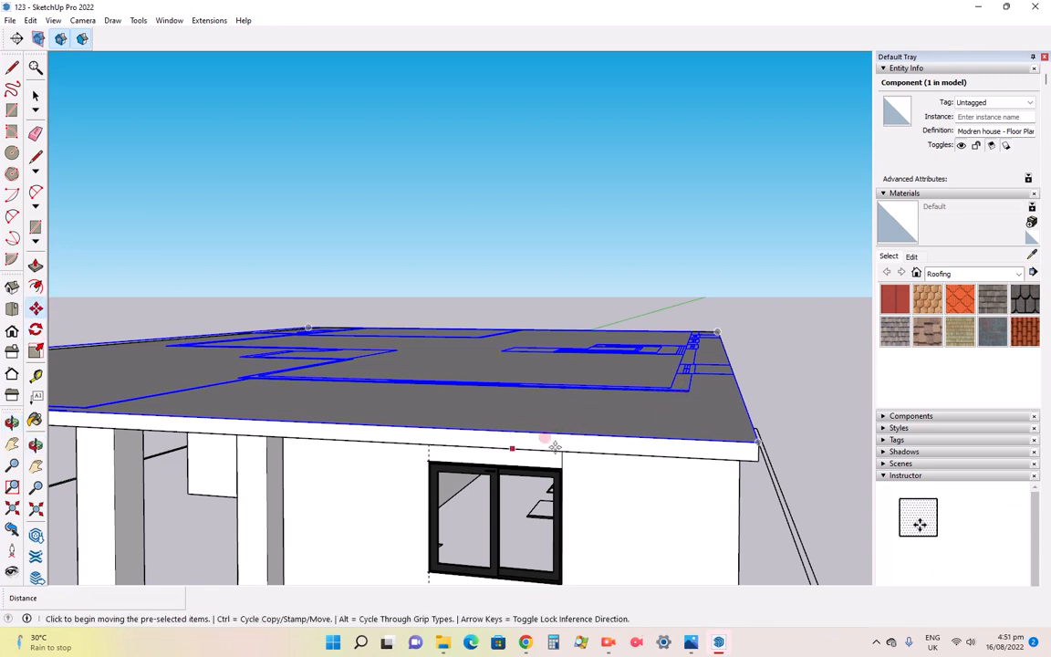
click(682, 434)
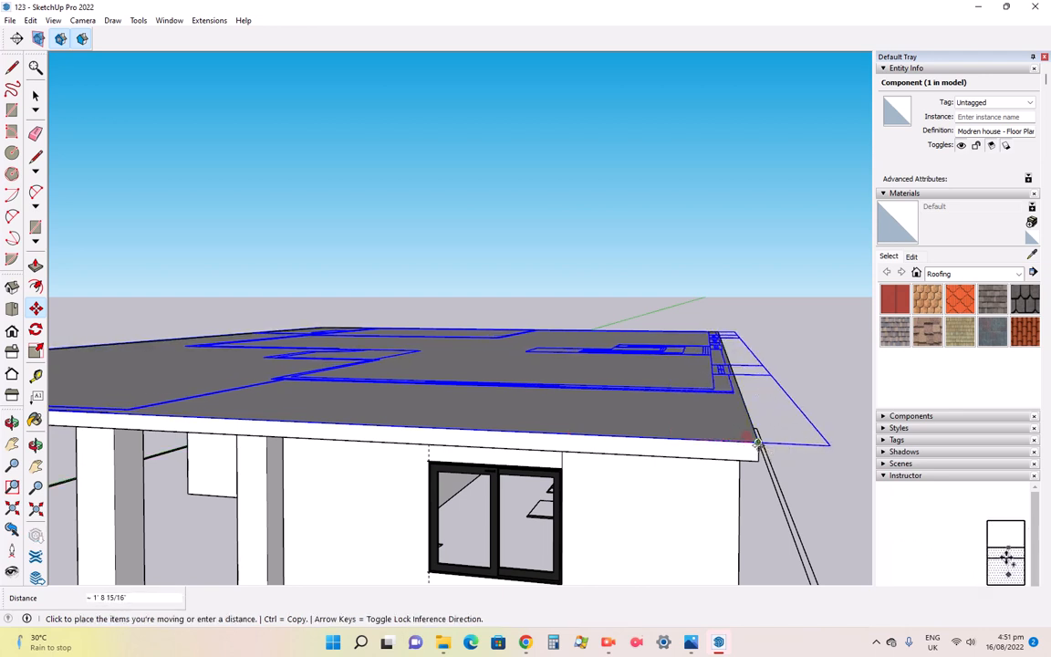
click(756, 443)
click(725, 441)
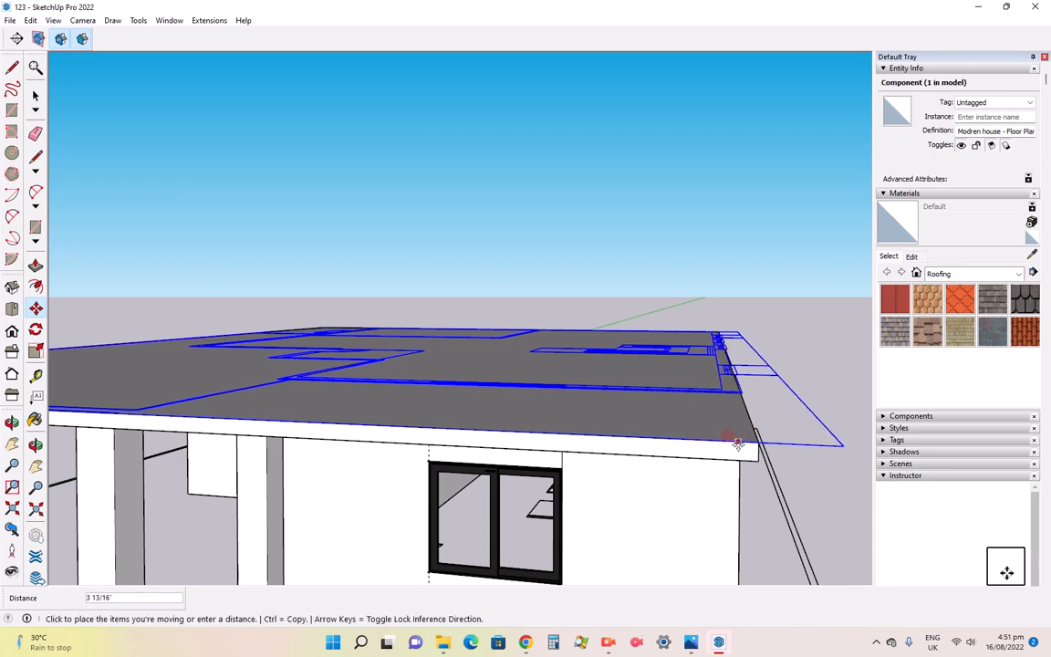
click(729, 435)
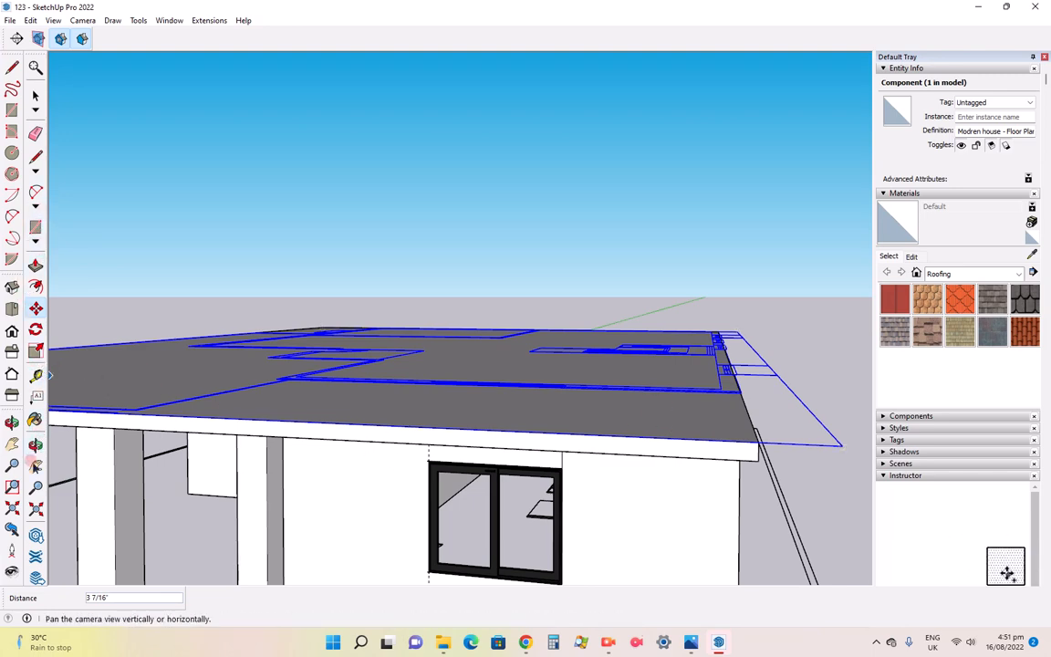
middle_drag(82, 435, 670, 417)
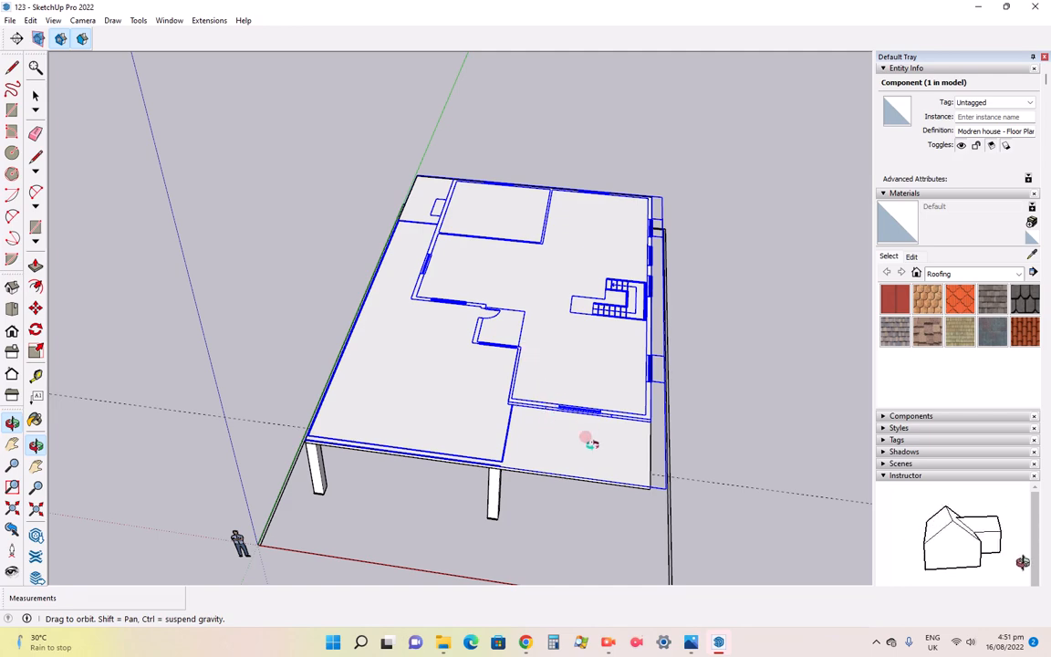
middle_drag(573, 434, 435, 413)
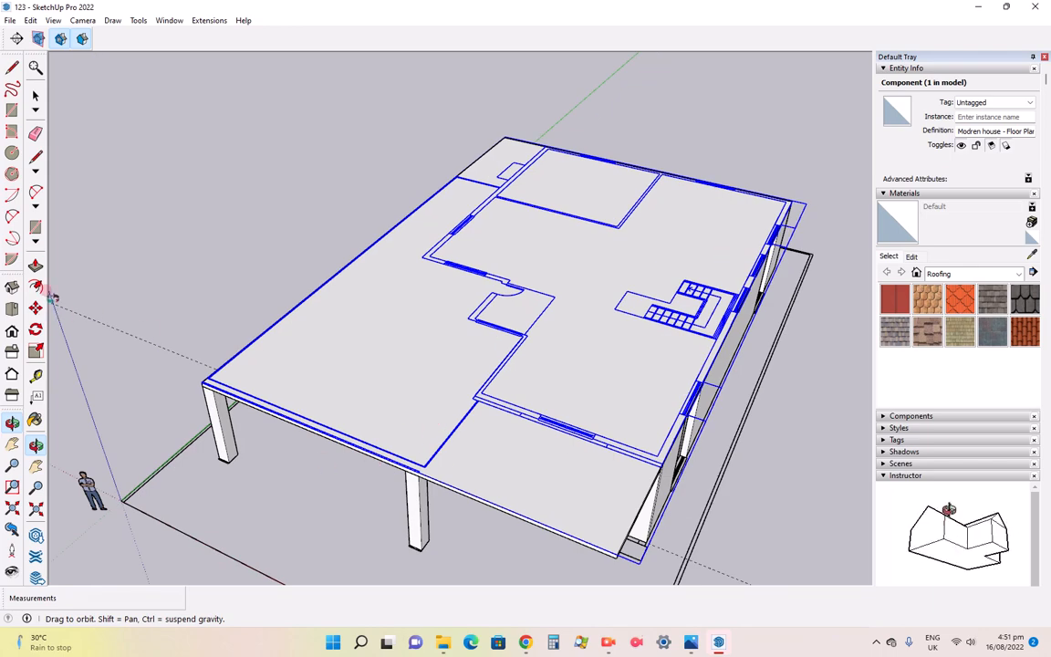
Draw a 19' 11" by 9" rectangle over the upper floor's front wall, between its inner and outer corner endpoints
click(12, 110)
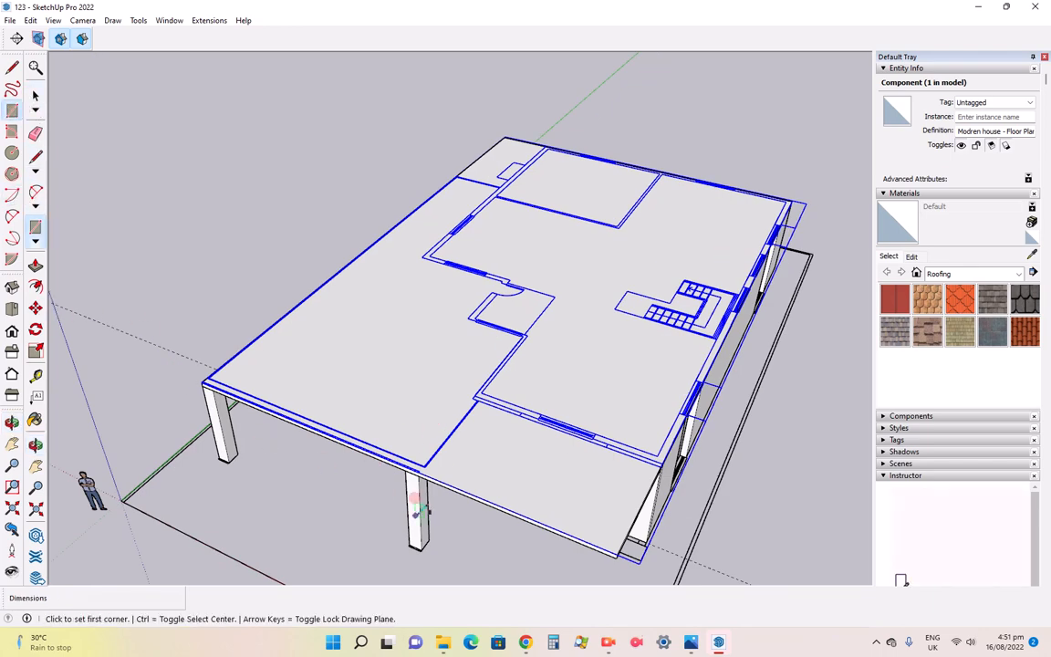
click(694, 645)
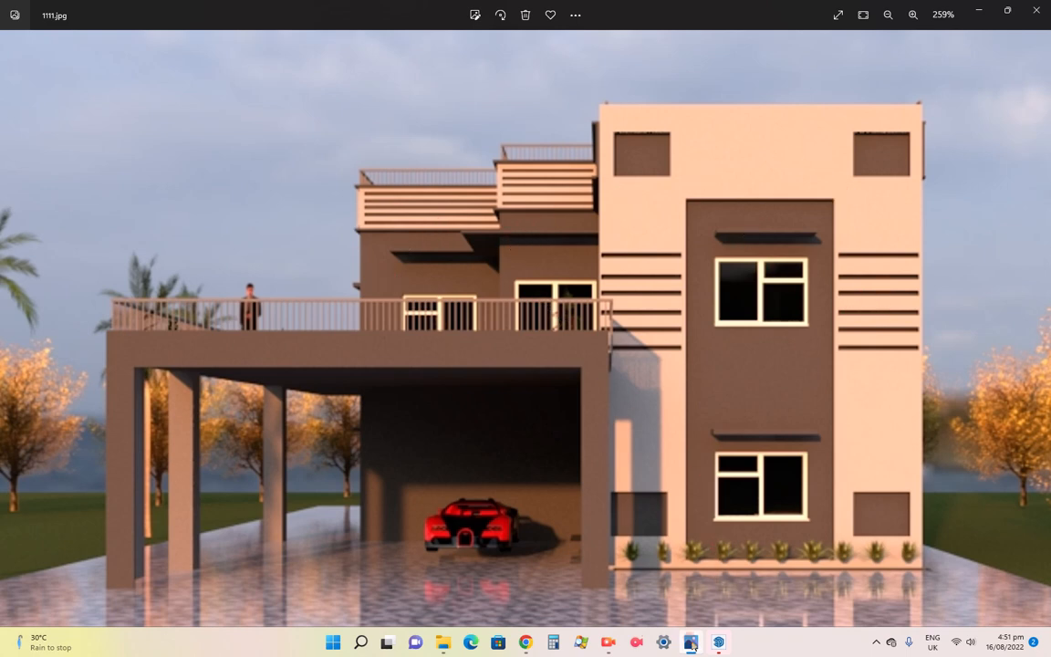
click(693, 645)
scroll(656, 447, up, 5)
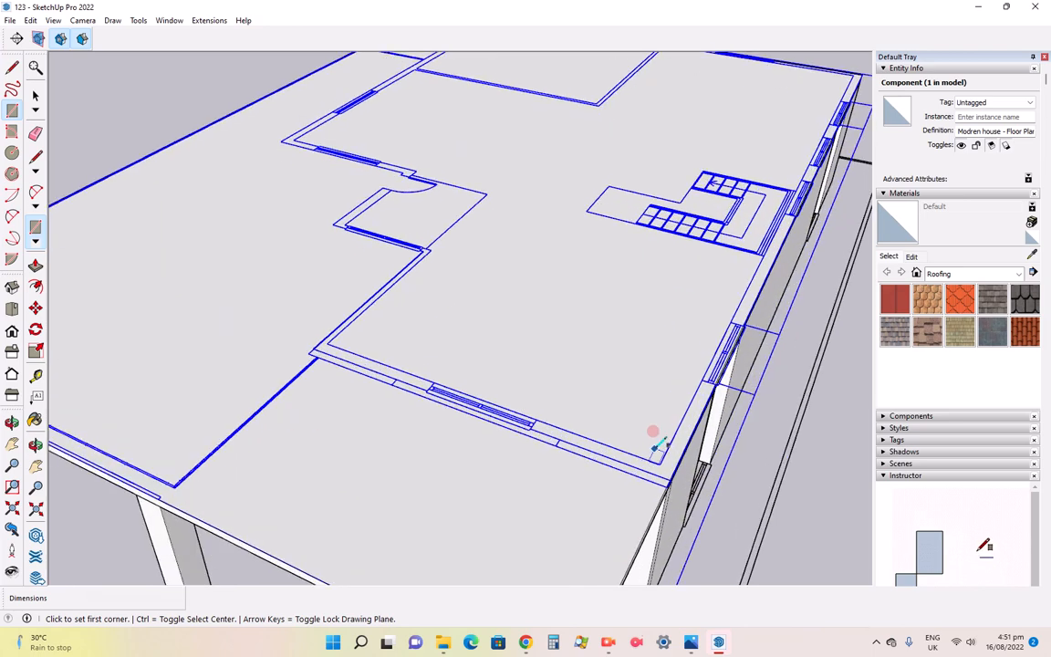
scroll(661, 465, up, 1)
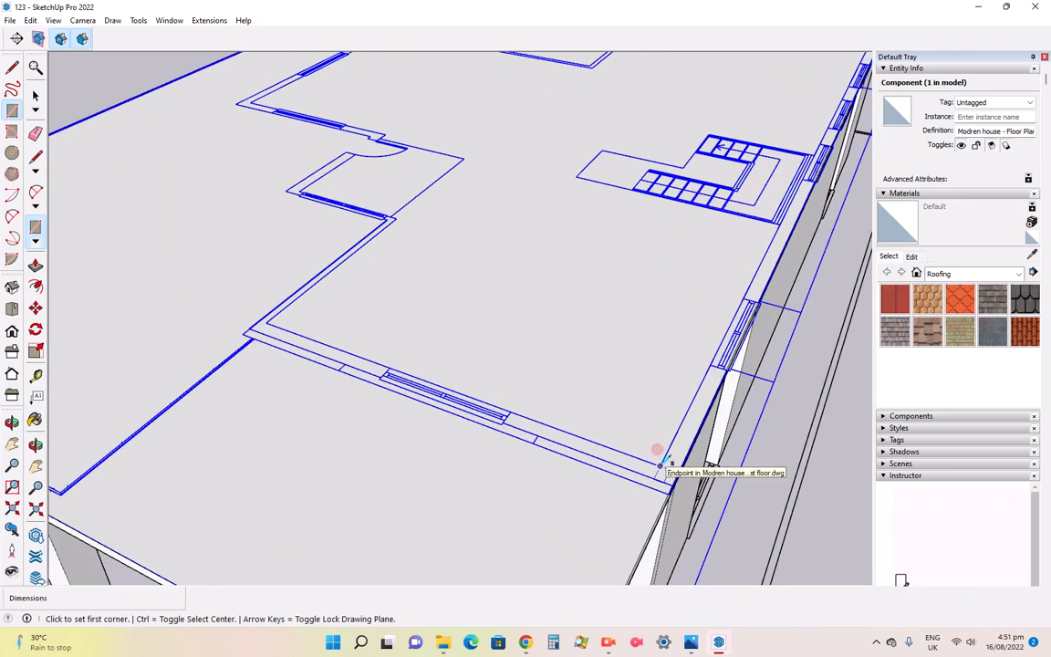
click(660, 465)
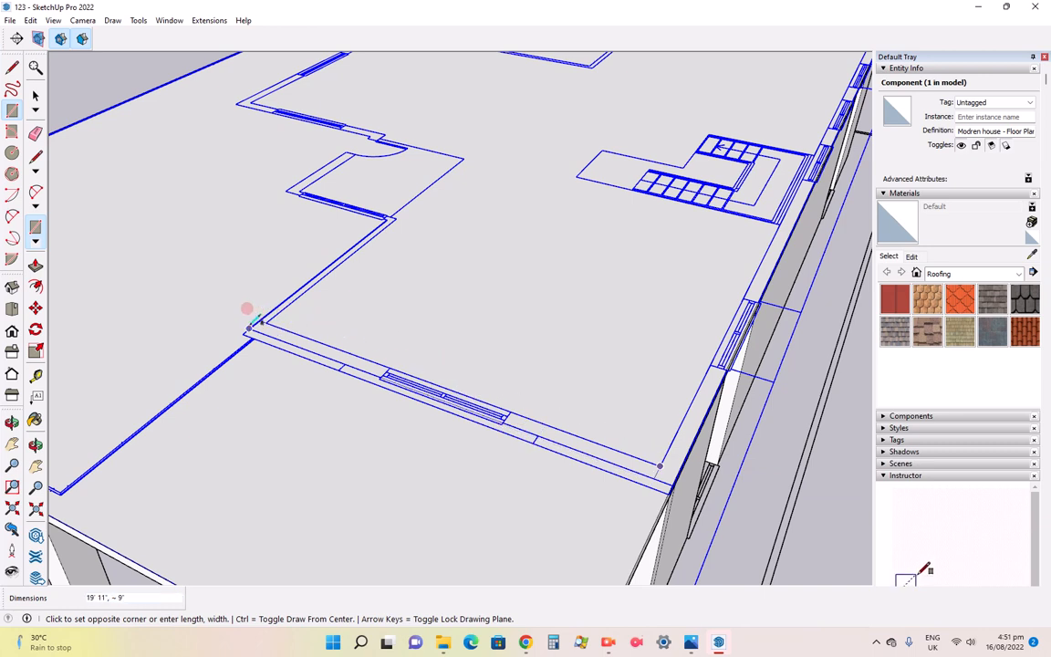
click(248, 315)
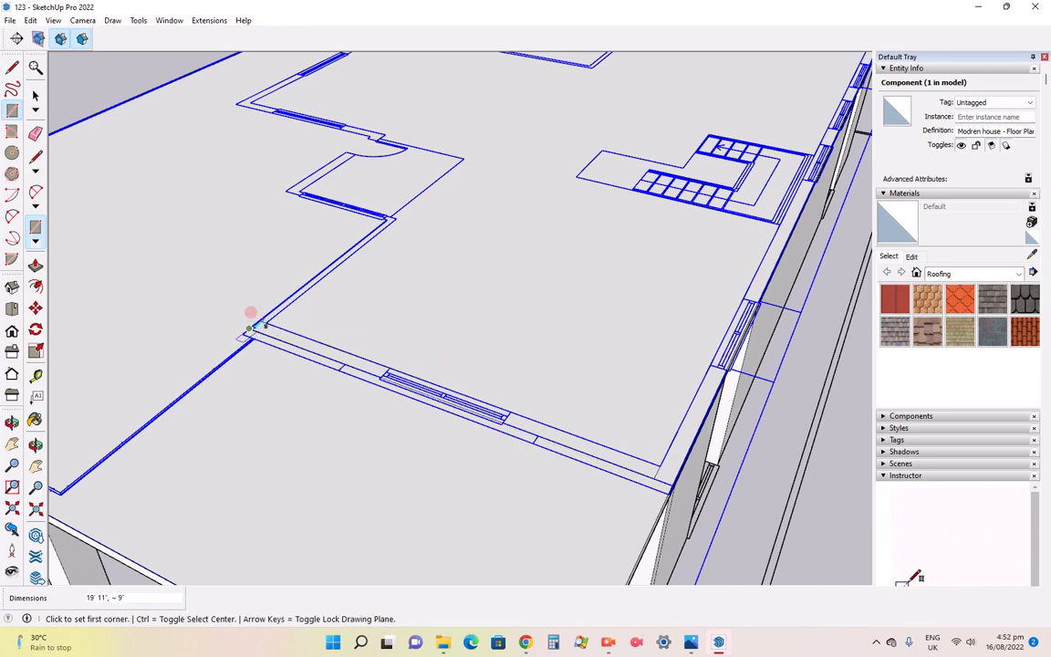
click(248, 328)
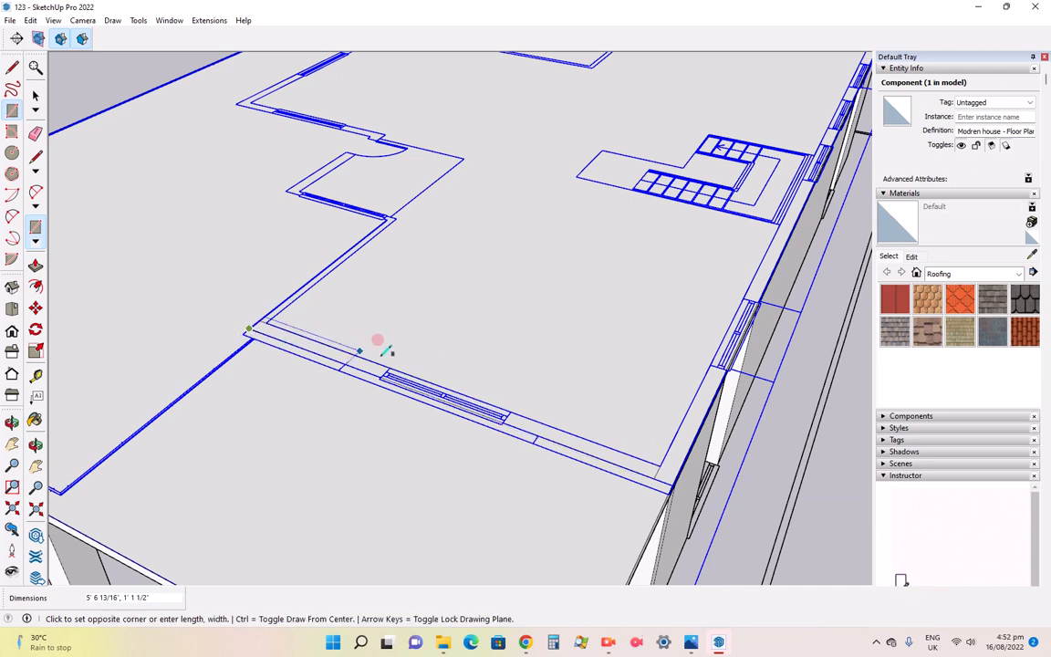
click(661, 466)
Draw a rectangle of about 7' 10 1/2" by 9" over the side wall from the front corner to the first window
scroll(642, 438, down, 5)
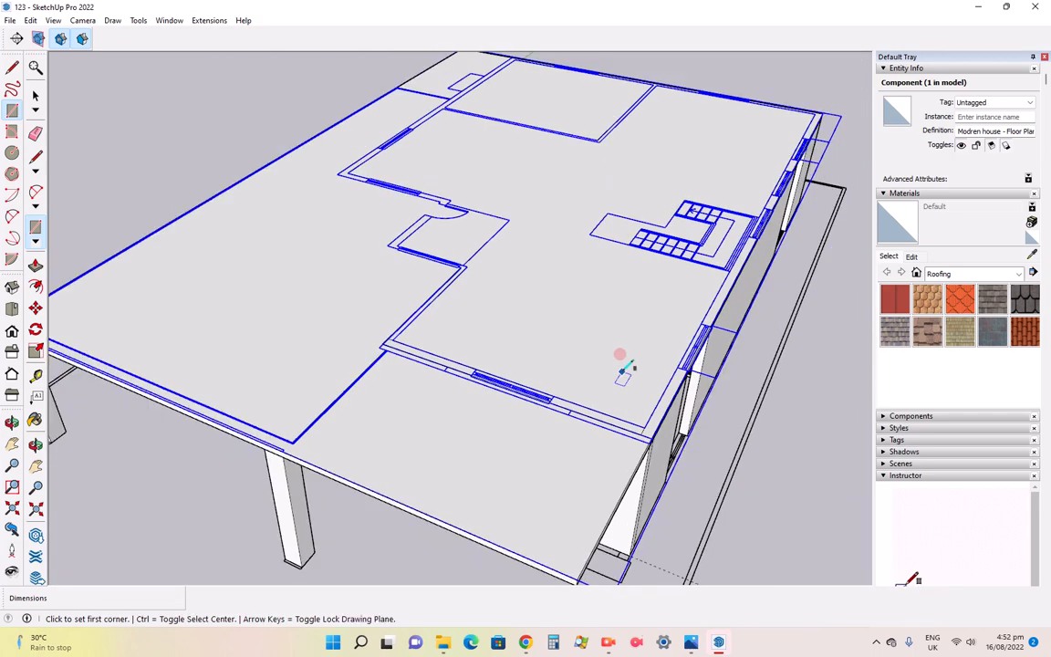
scroll(658, 394, up, 5)
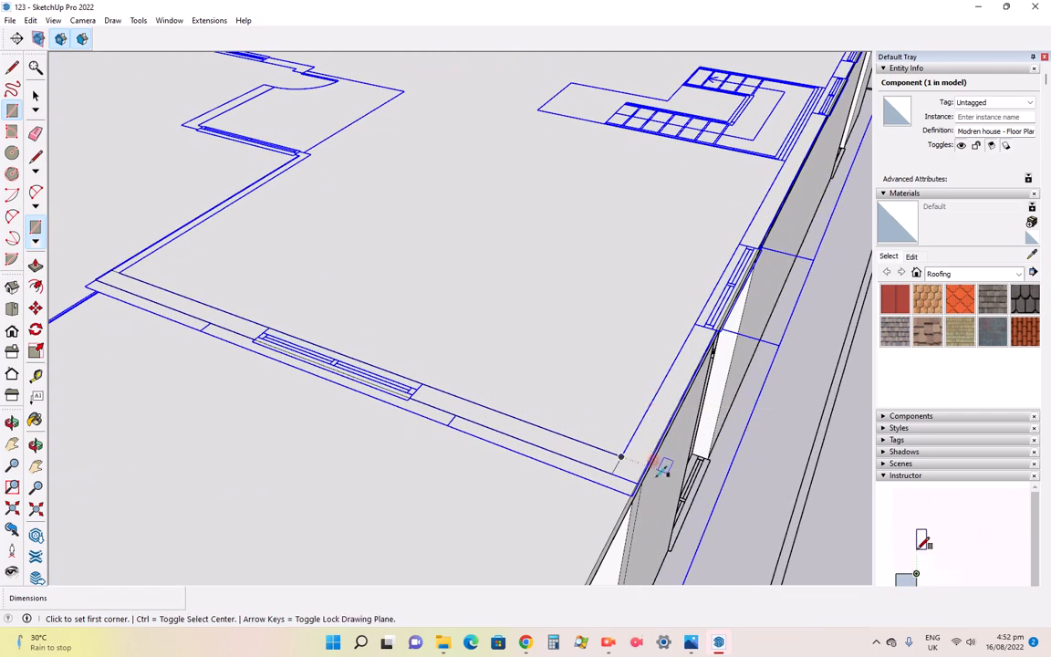
click(633, 461)
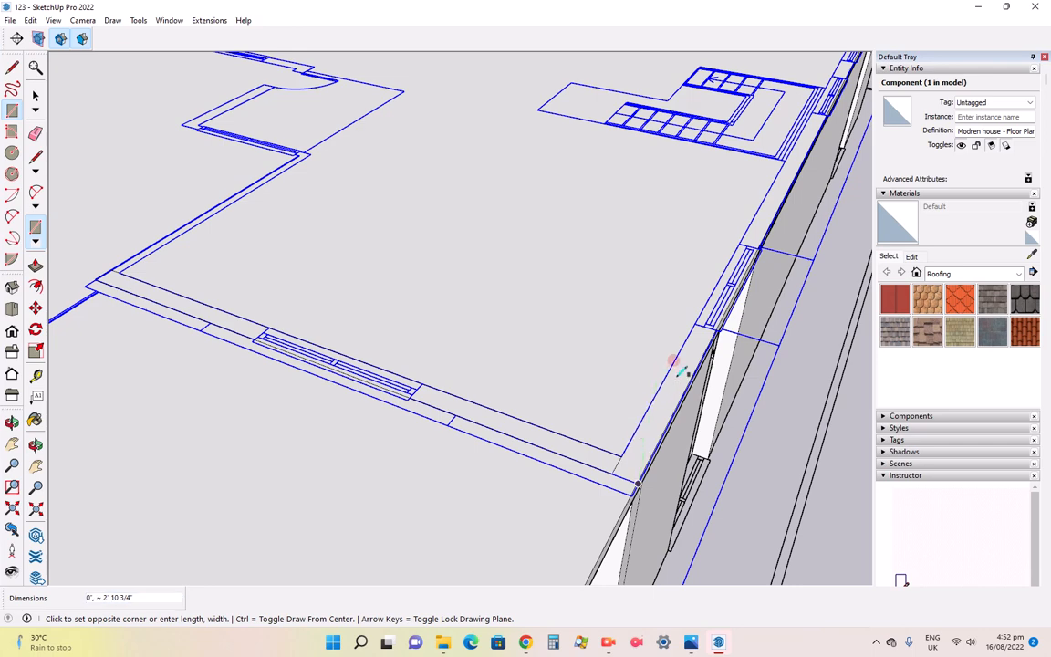
click(696, 323)
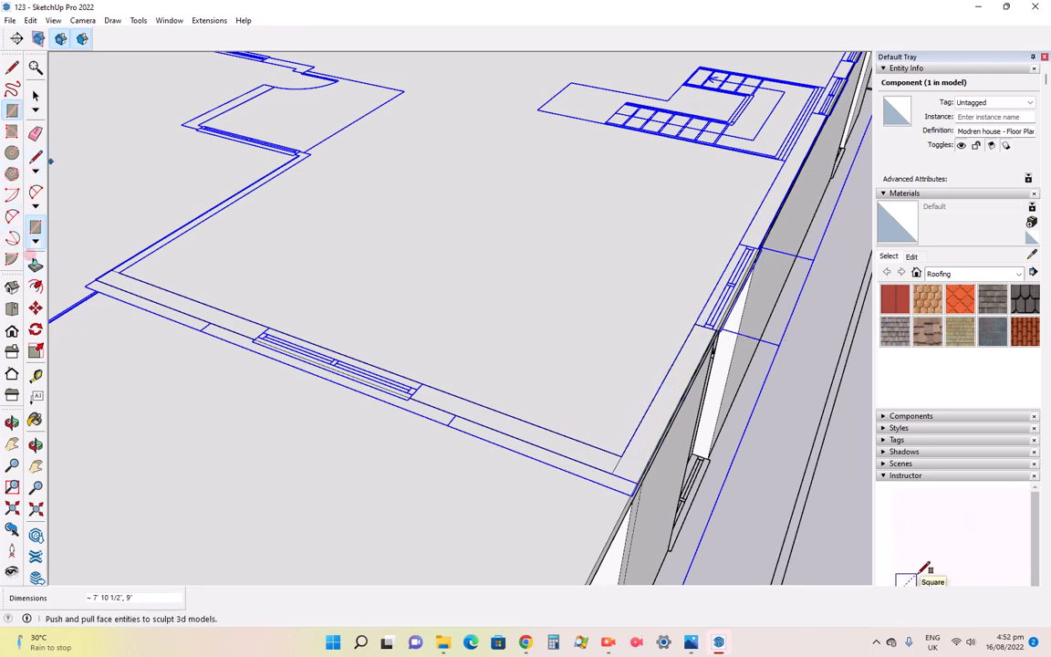
click(36, 265)
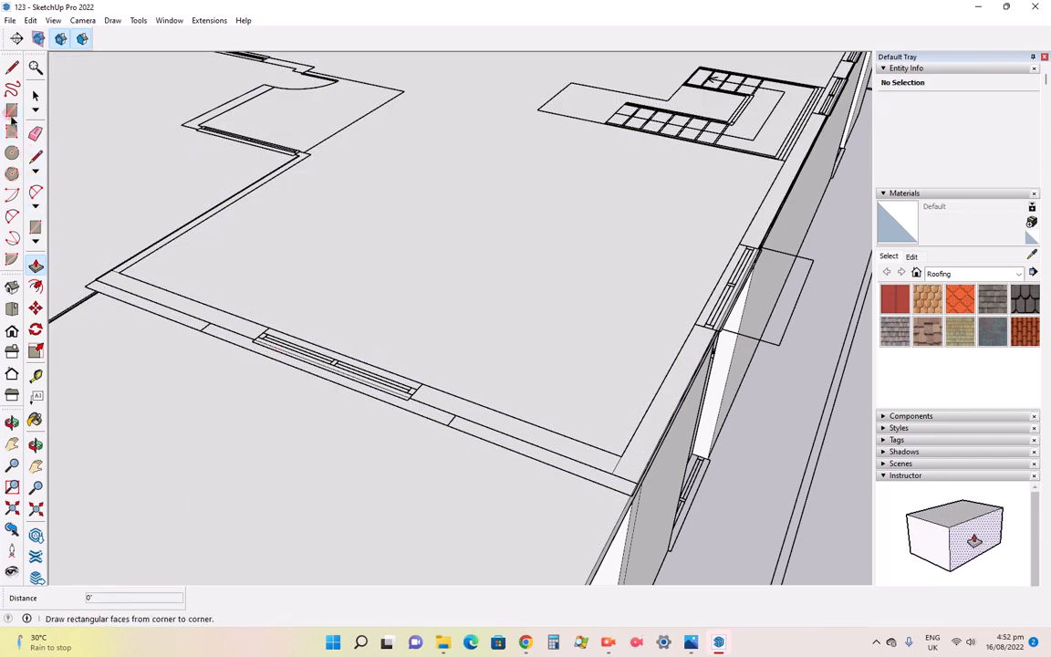
Draw a rectangle of about 15' by 9" over the upper floor's side wall, from the first window to the stair window
click(12, 109)
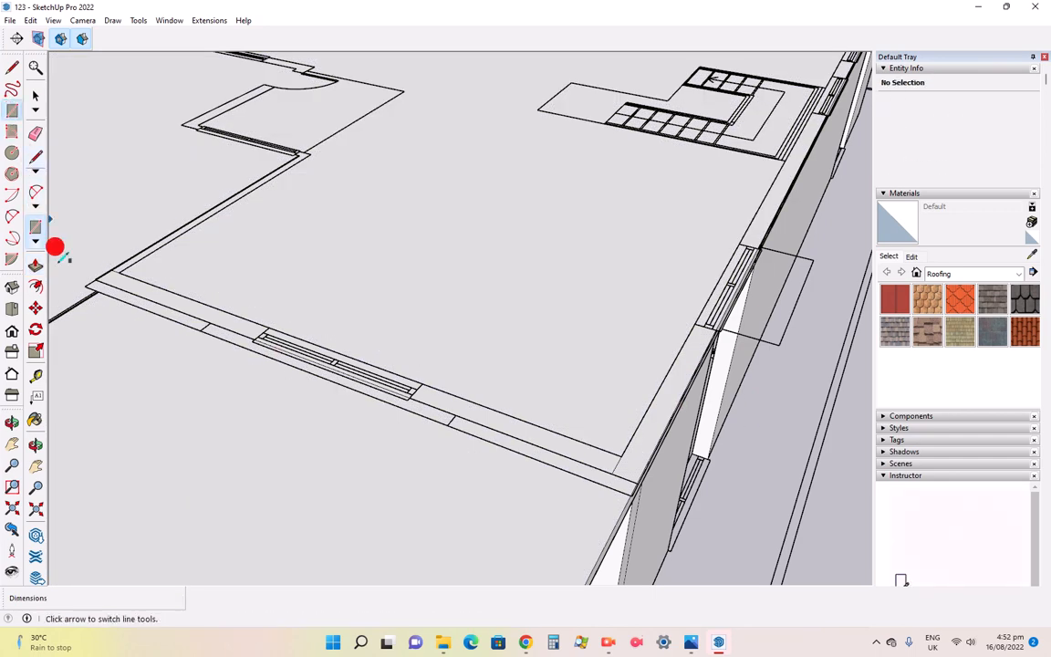
middle_drag(403, 493, 504, 376)
scroll(504, 380, up, 1)
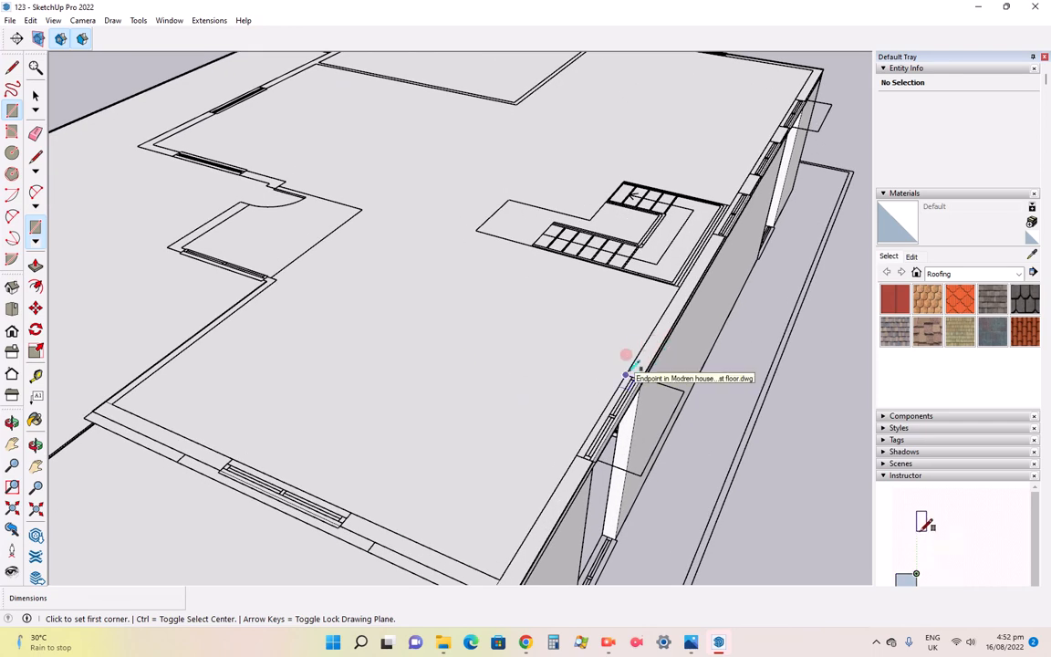
click(627, 374)
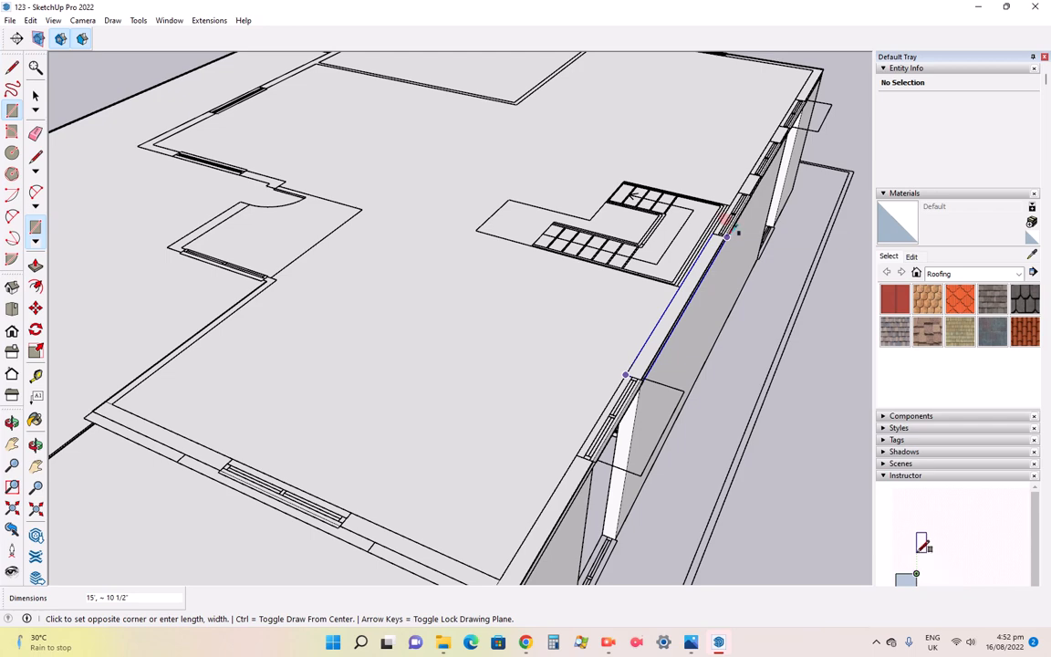
scroll(727, 231, up, 3)
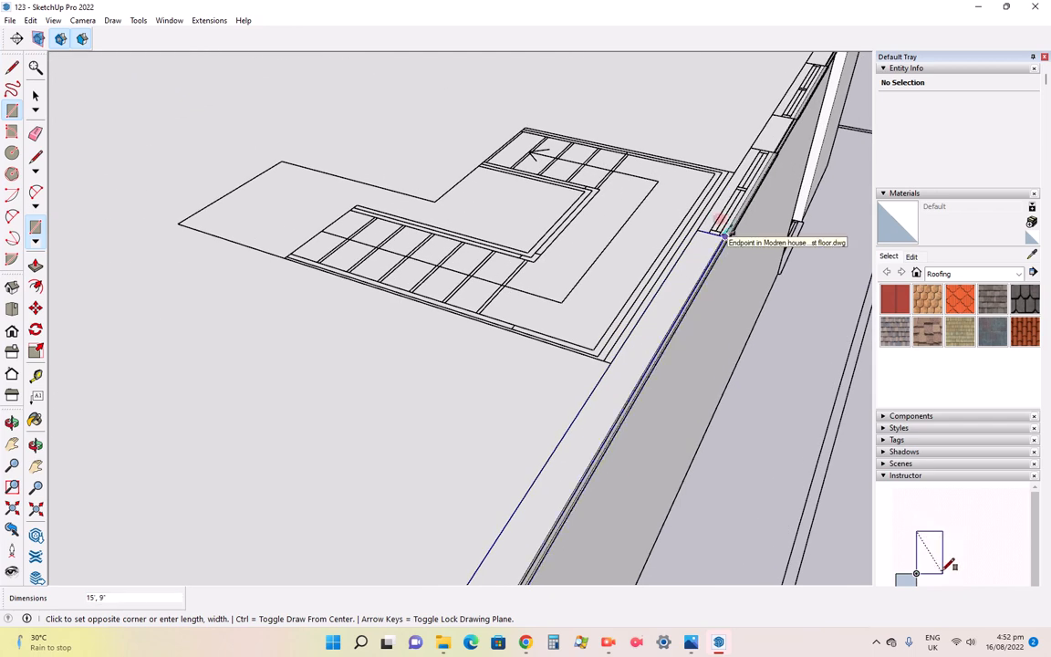
key(Escape)
scroll(746, 291, down, 2)
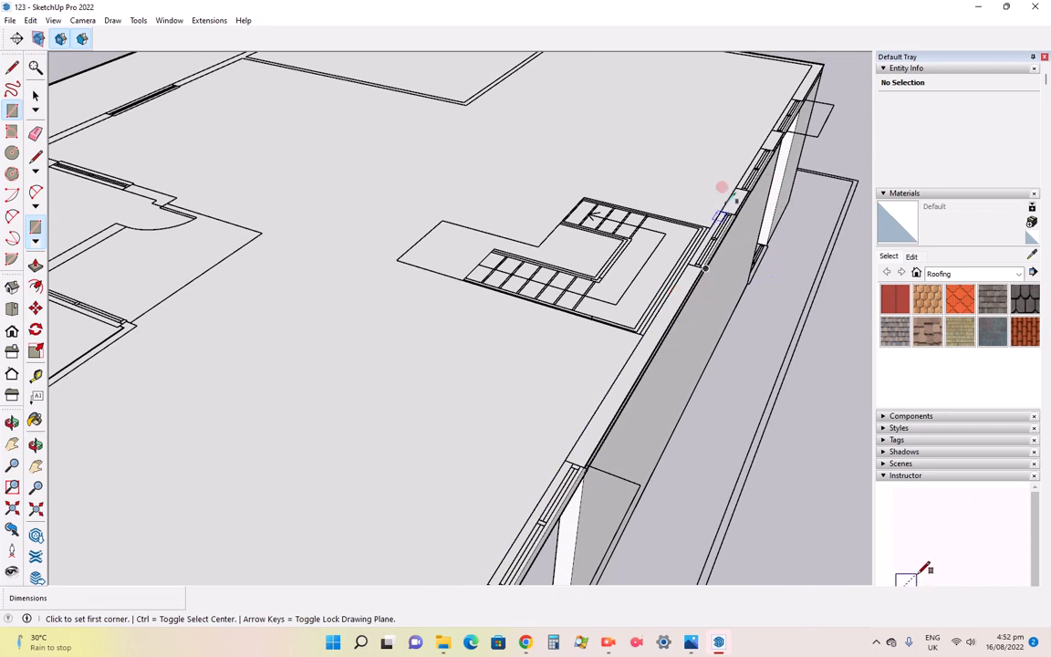
Draw a rectangle of about 26' 5" by 8 5/8" along the side wall, from the stair window's far end to the back corner
scroll(722, 217, down, 3)
scroll(717, 216, up, 4)
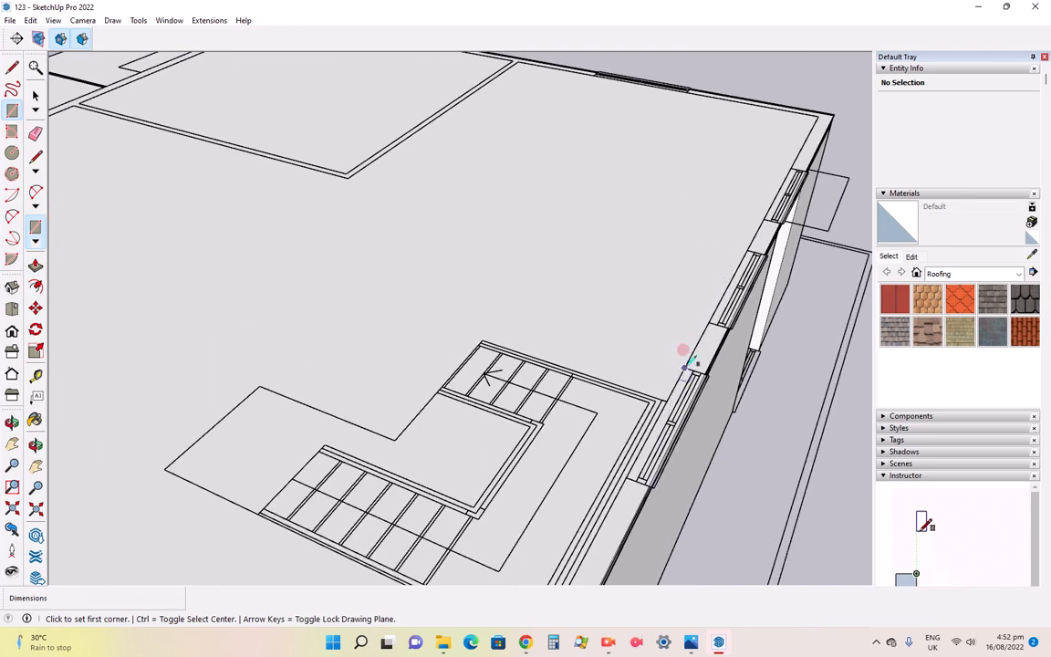
click(690, 359)
click(833, 99)
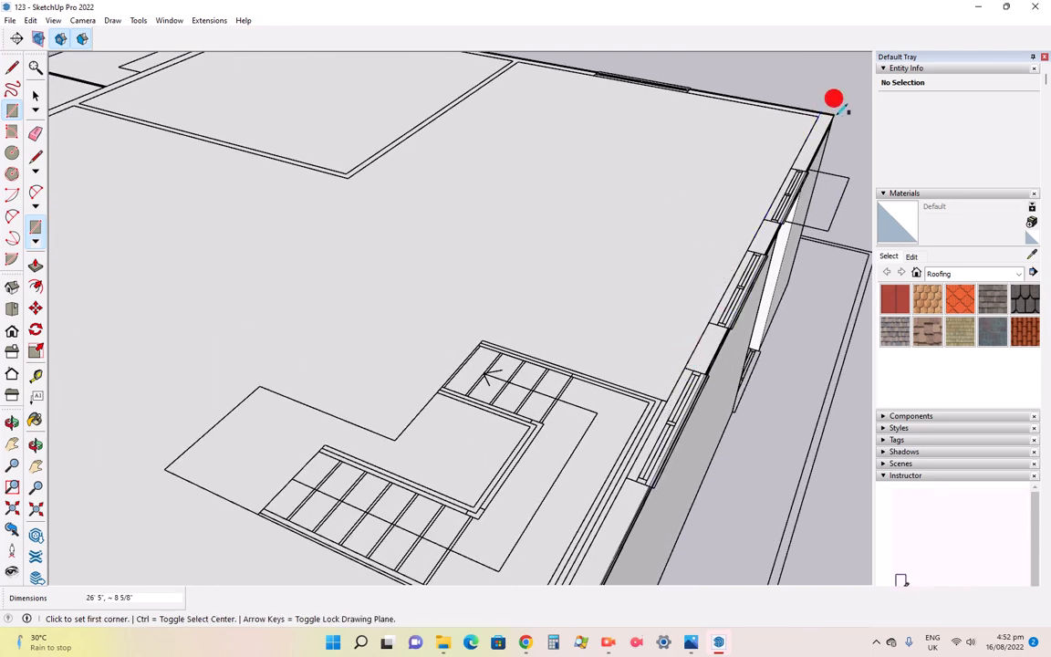
Draw a rectangle about 13' 1 1/2" long over the carport-side wall, from the front room's inner corner to the entrance area's window wall
scroll(775, 239, down, 3)
scroll(664, 182, down, 3)
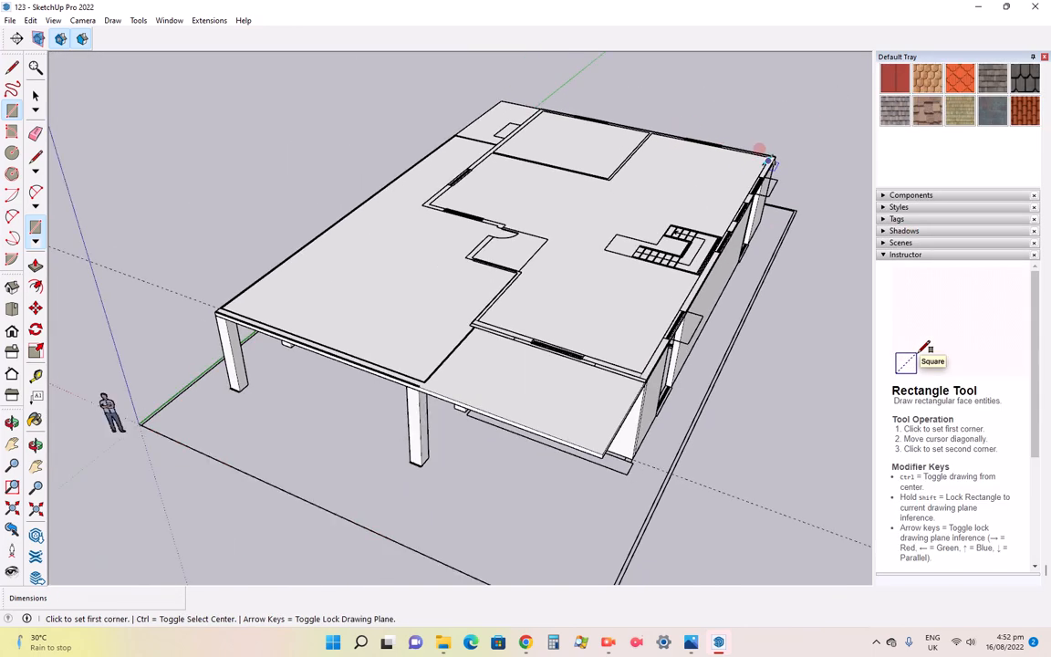
scroll(655, 230, up, 6)
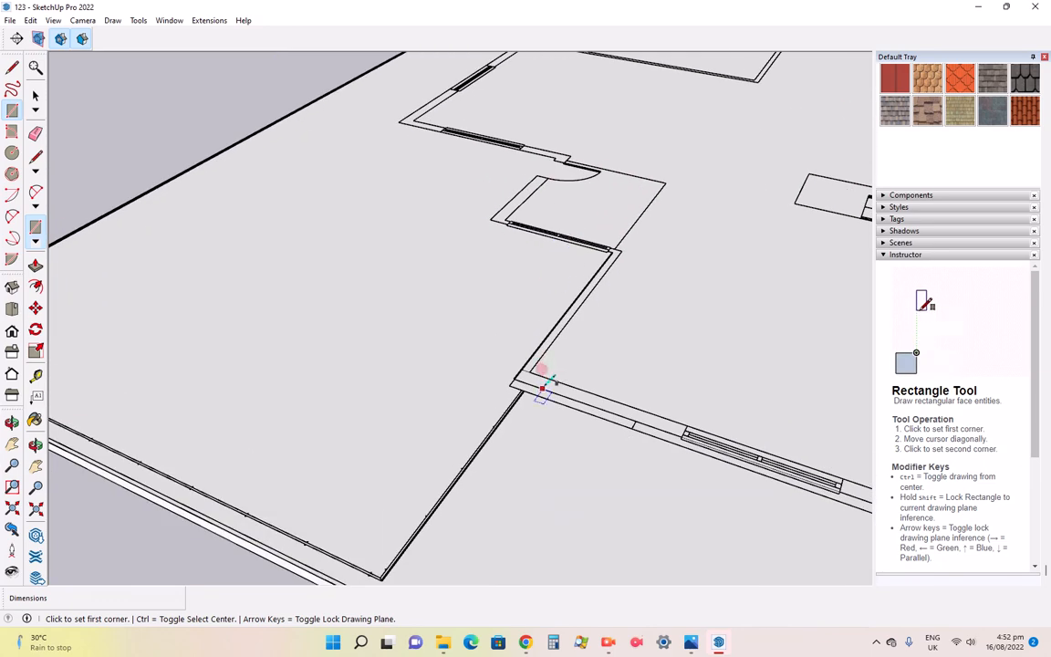
click(529, 373)
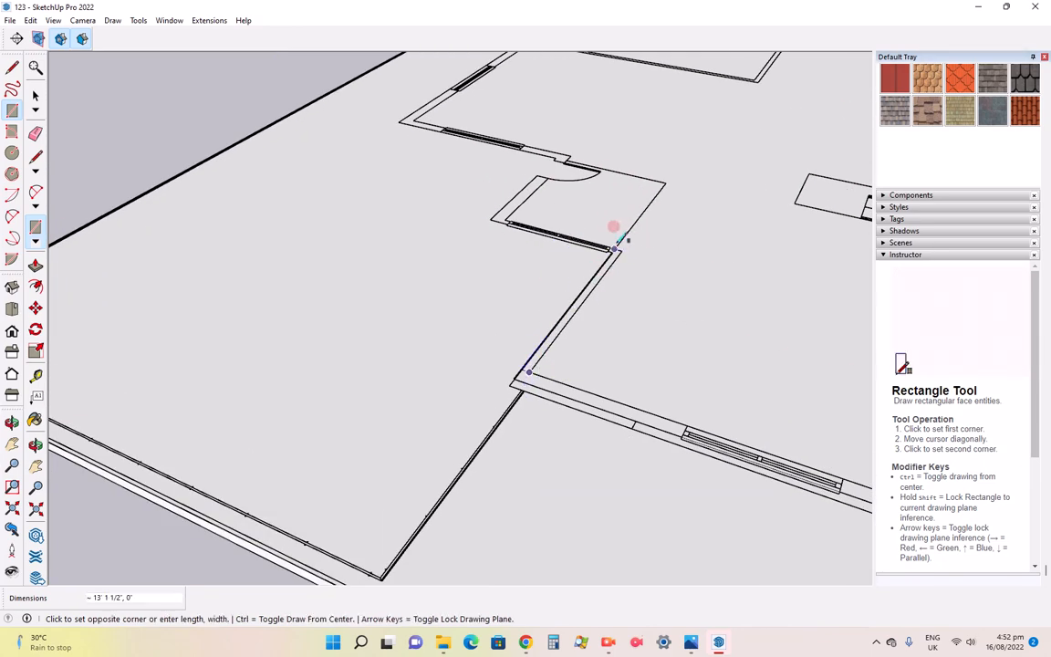
click(614, 248)
Check the upper-floor windows in the reference image and draw a rectangle of about 1' 1 1/8" by 4 1/2" over the wall corner beside the entrance window
scroll(620, 182, up, 4)
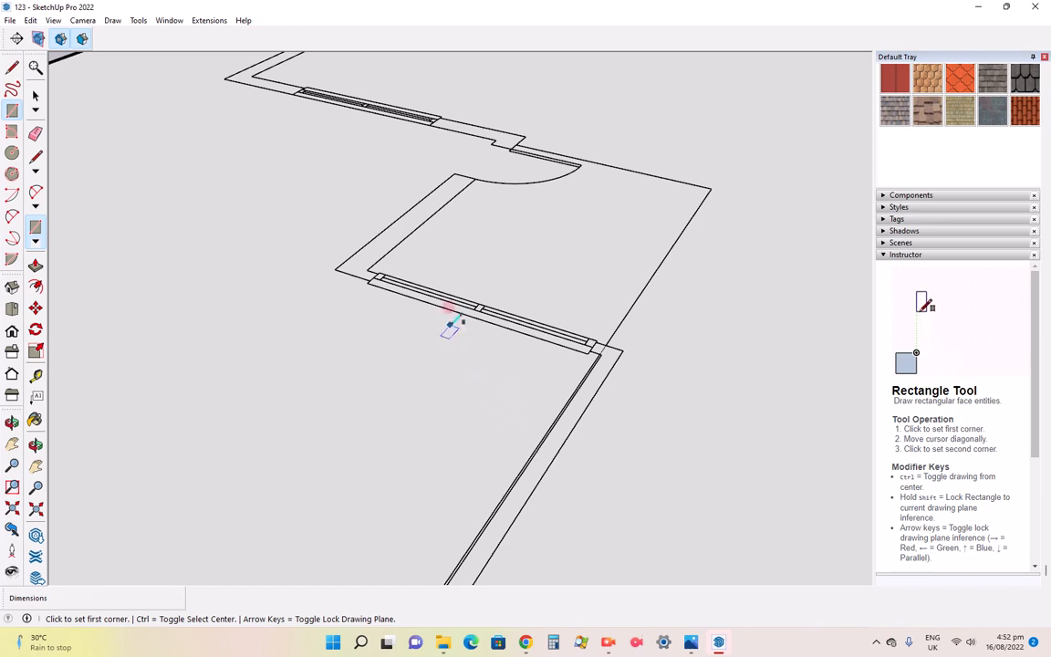
scroll(461, 336, down, 4)
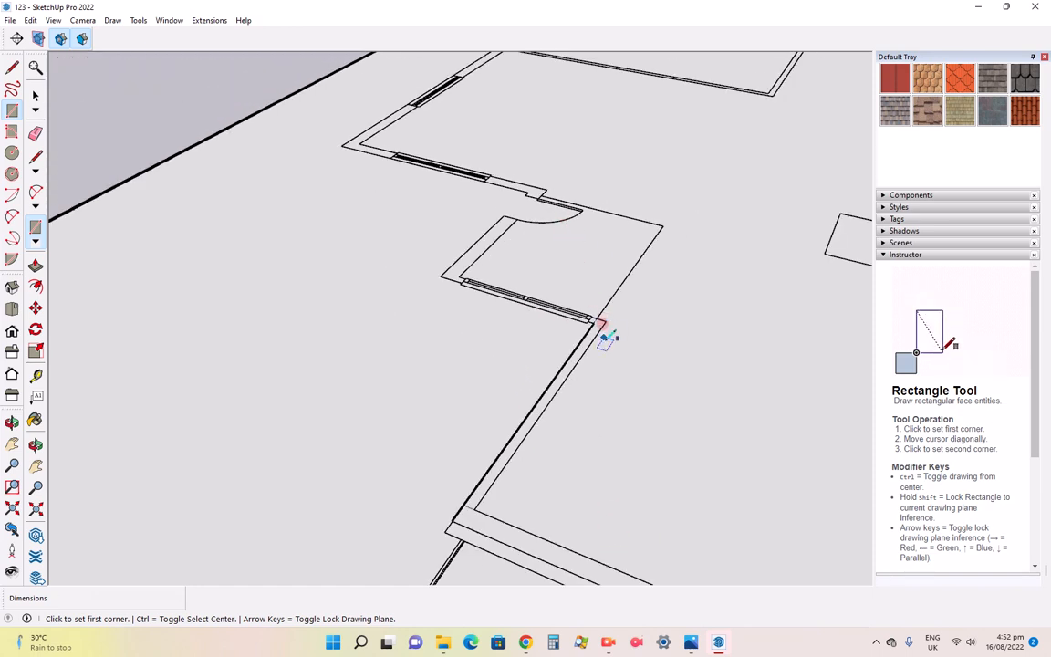
click(718, 643)
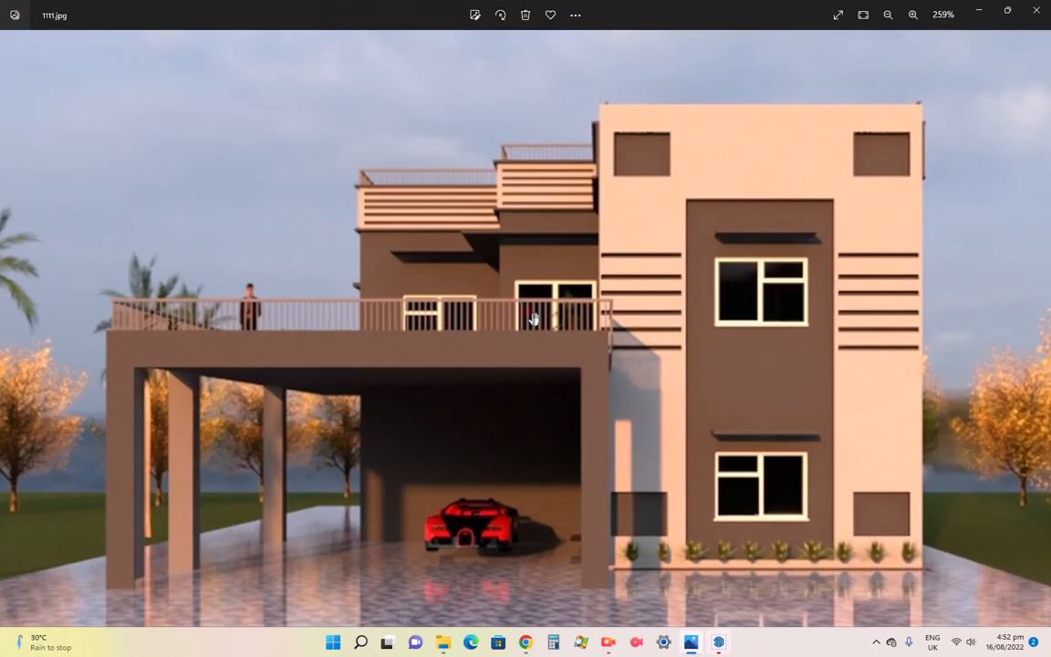
click(695, 645)
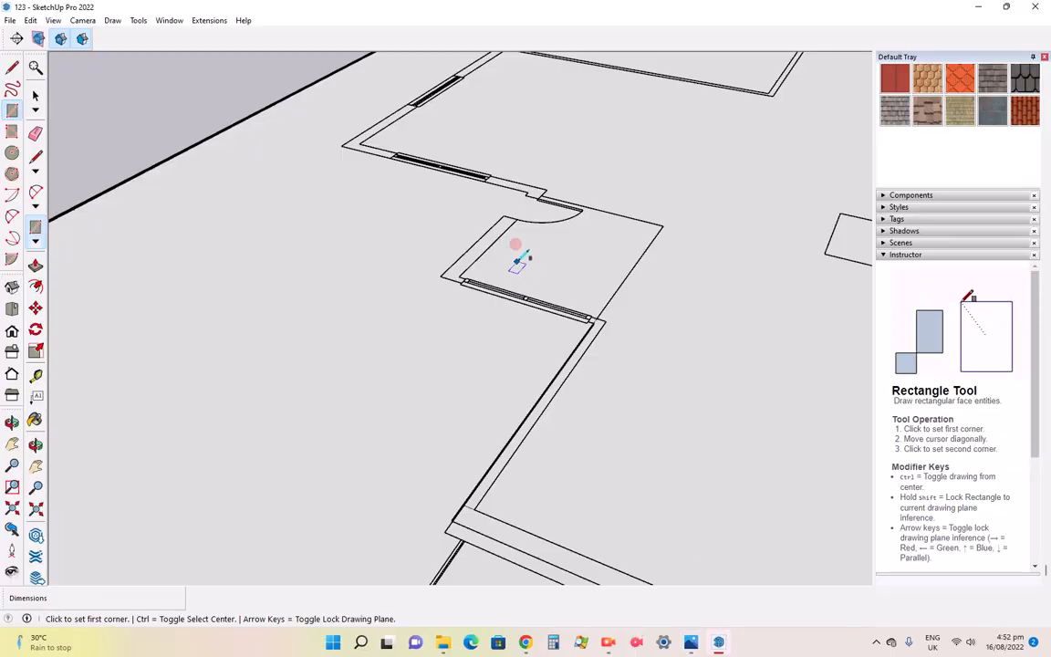
scroll(547, 283, up, 3)
scroll(447, 281, up, 2)
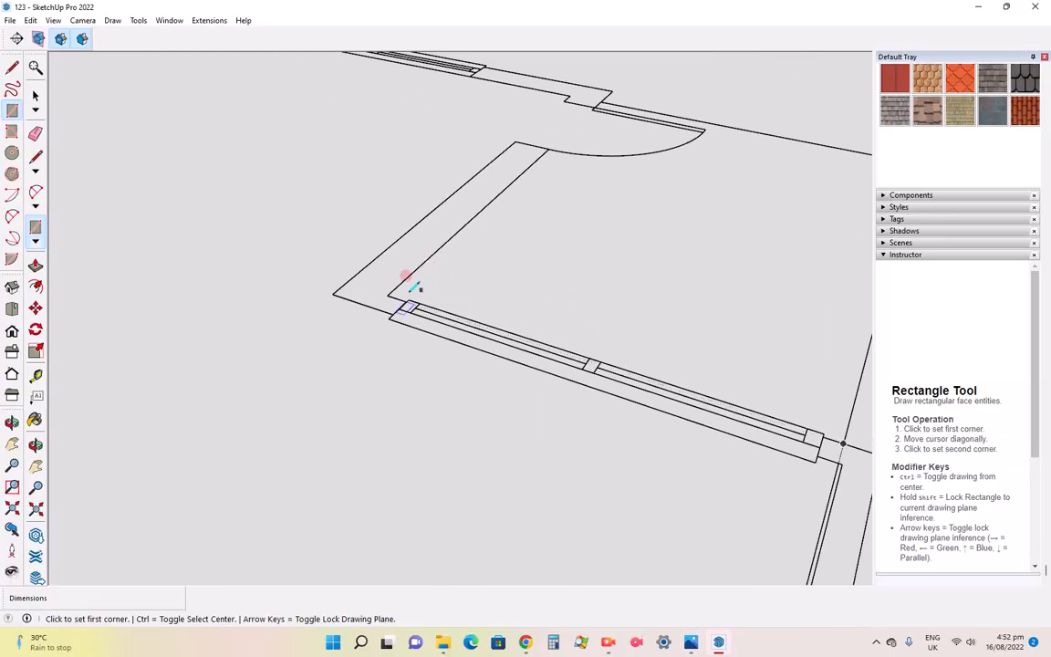
click(406, 301)
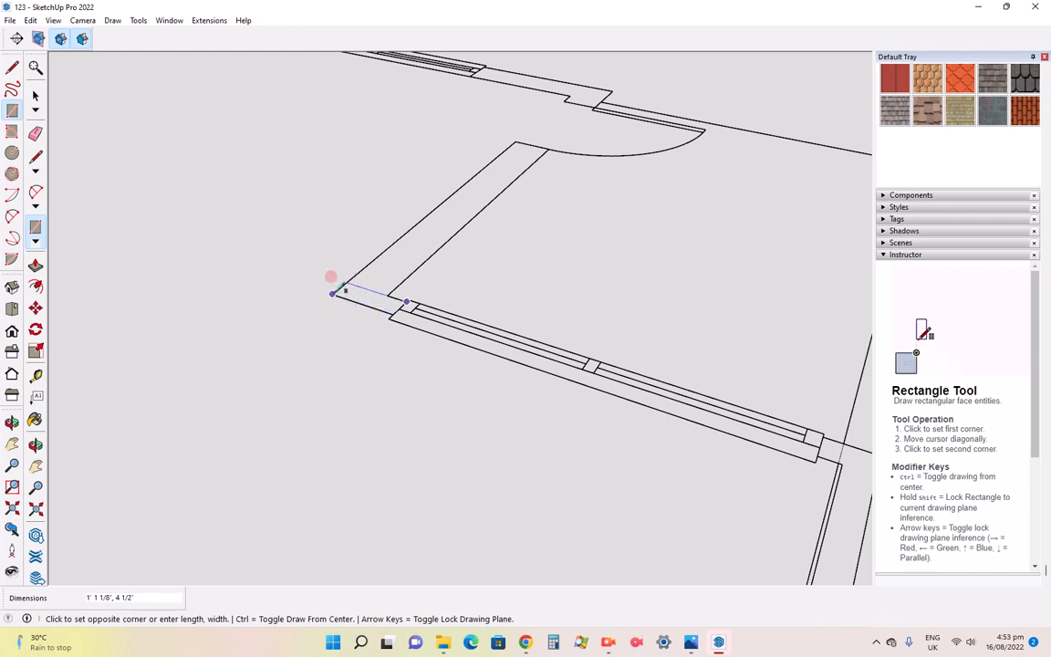
click(333, 285)
Draw a rectangle over the short entrance side wall, from its inner corner by the window to its outer end at the door swing
scroll(362, 363, down, 2)
scroll(425, 301, up, 2)
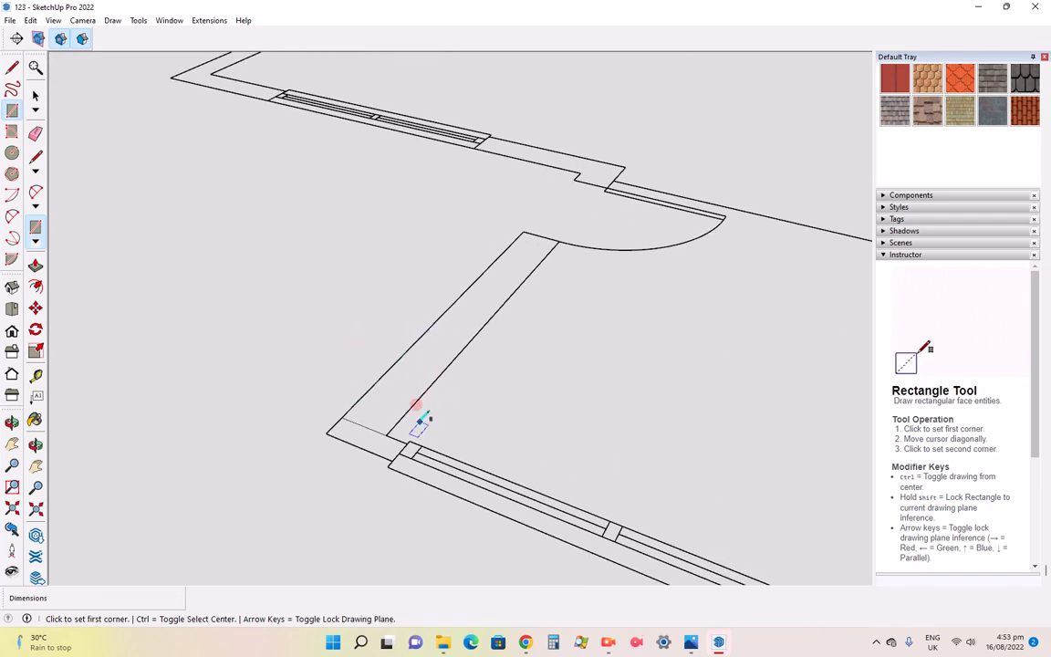
click(385, 435)
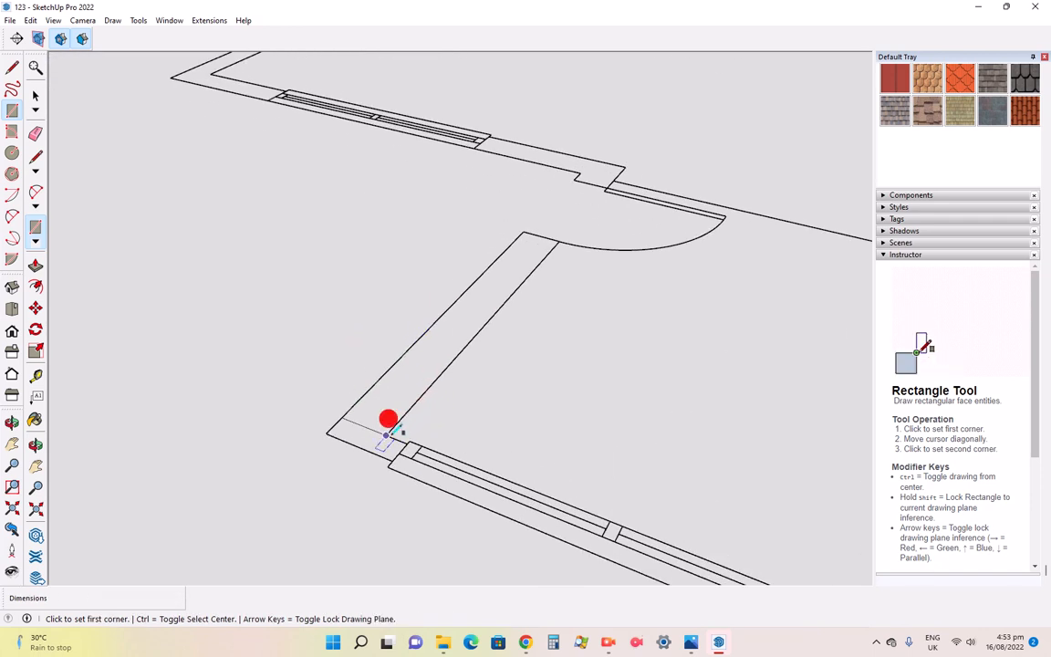
click(522, 230)
Draw a small rectangle over the wall jamb at the hinge side of the entrance door
scroll(369, 329, down, 3)
scroll(497, 233, up, 3)
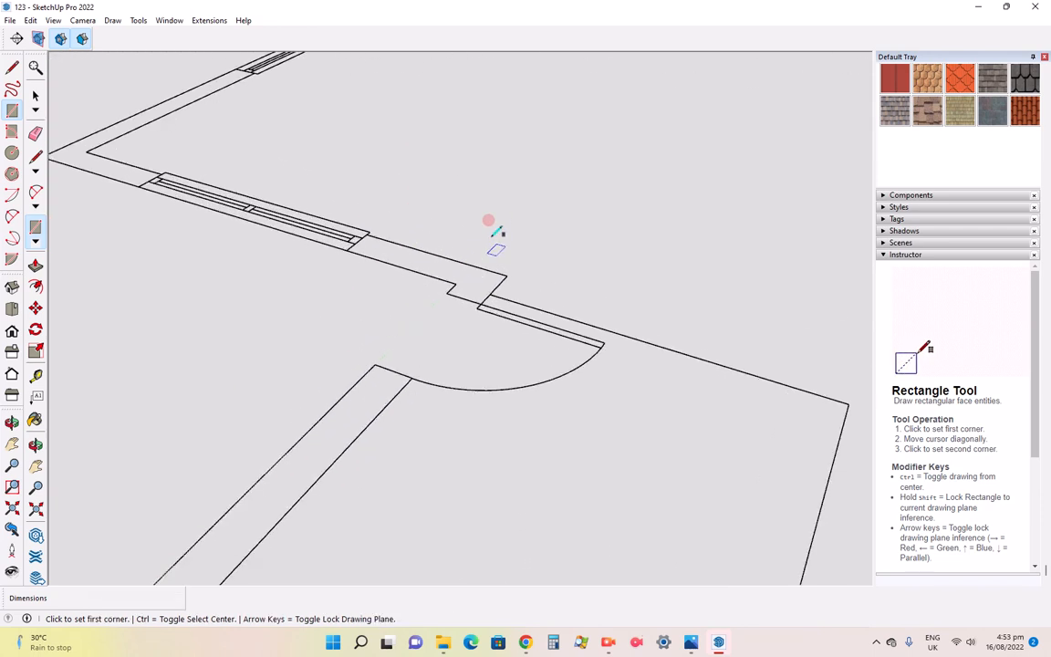
scroll(496, 231, up, 2)
click(476, 333)
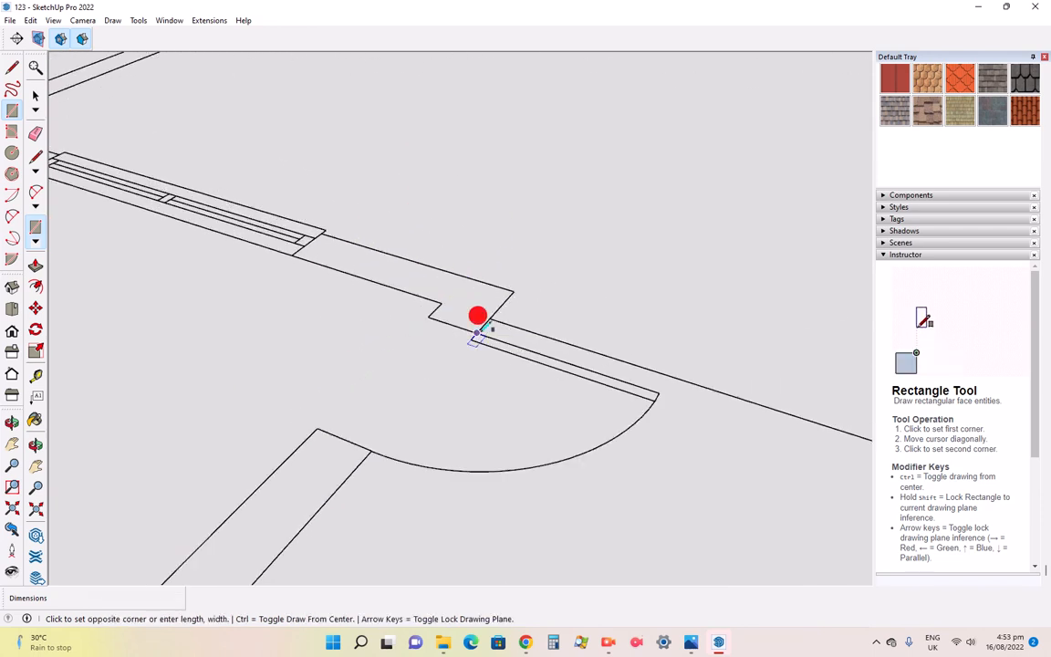
click(467, 274)
Draw a rectangle over the front wall beyond the entrance door, from the window's outer edge to the room's inner corner
scroll(467, 273, down, 5)
scroll(339, 318, up, 3)
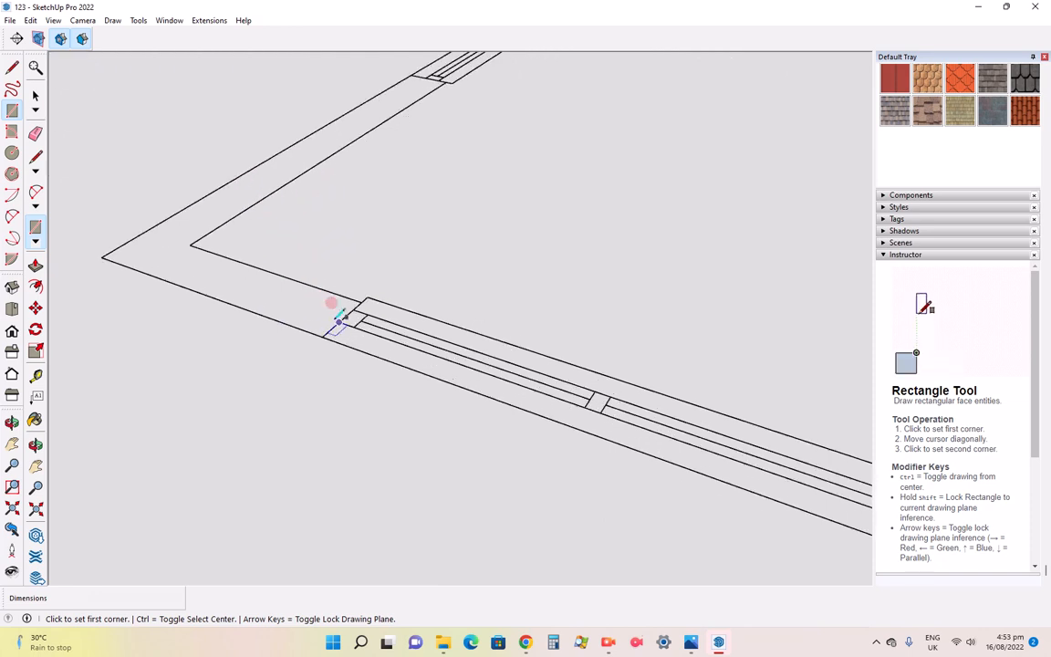
scroll(339, 318, up, 1)
click(319, 340)
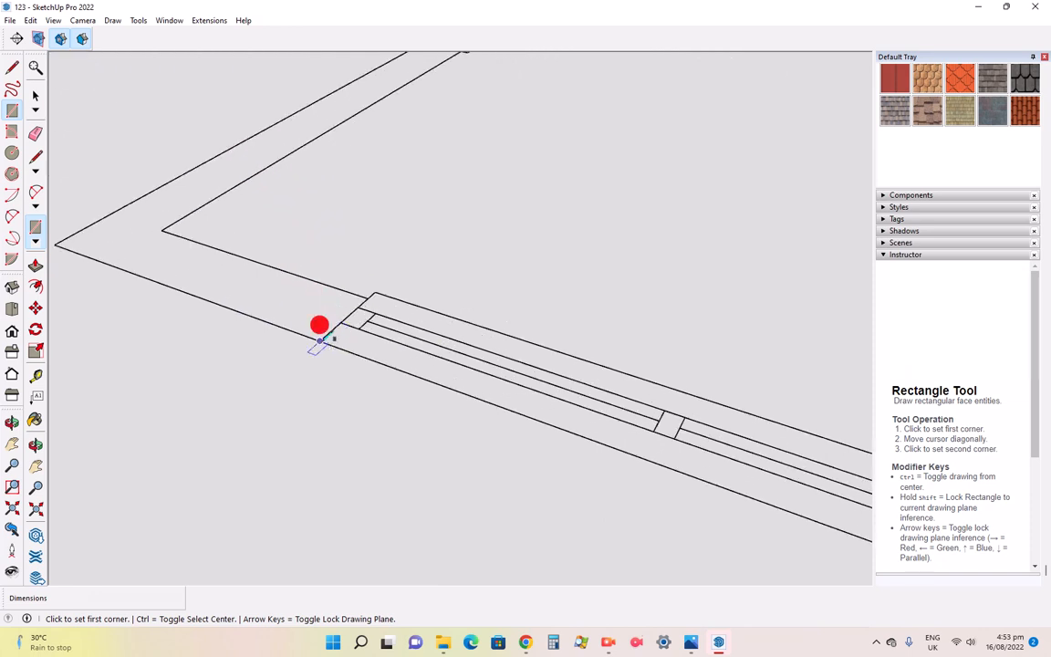
click(161, 229)
Draw a rectangle of about 7' 3 3/4" by 9" over the carport-side wall, from the room's front corner to the side window
click(106, 263)
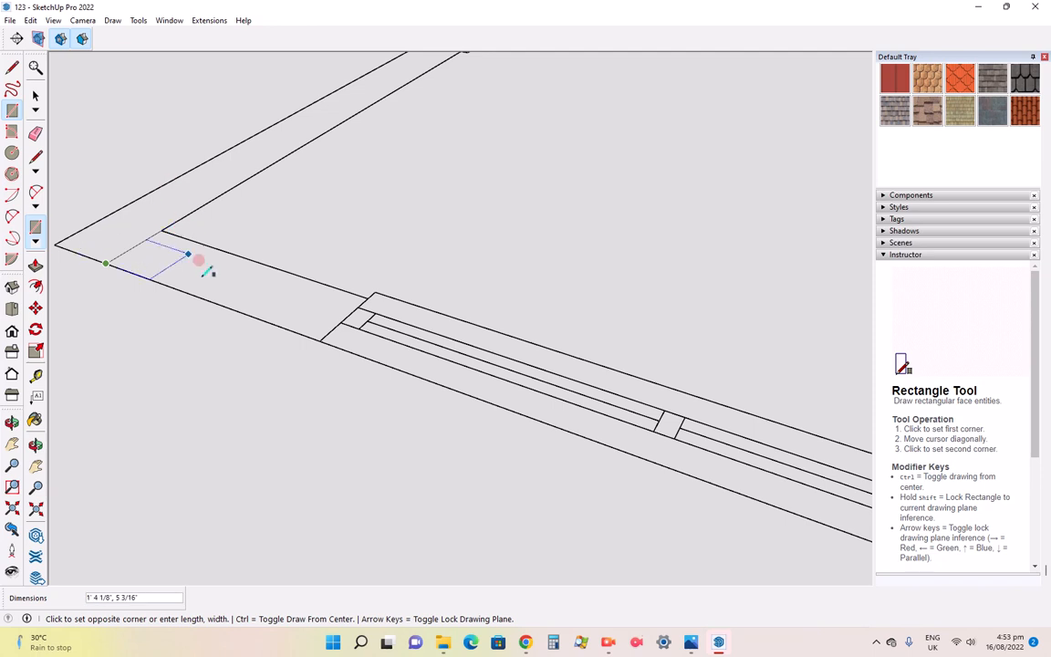
scroll(202, 277, down, 3)
scroll(331, 125, up, 4)
scroll(332, 126, up, 3)
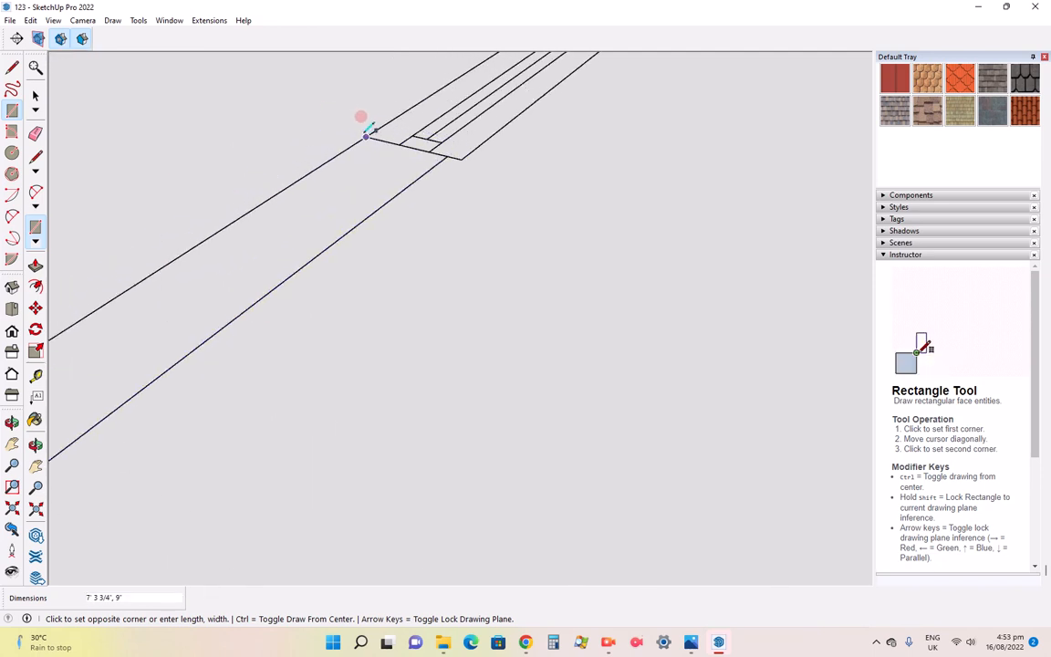
click(425, 286)
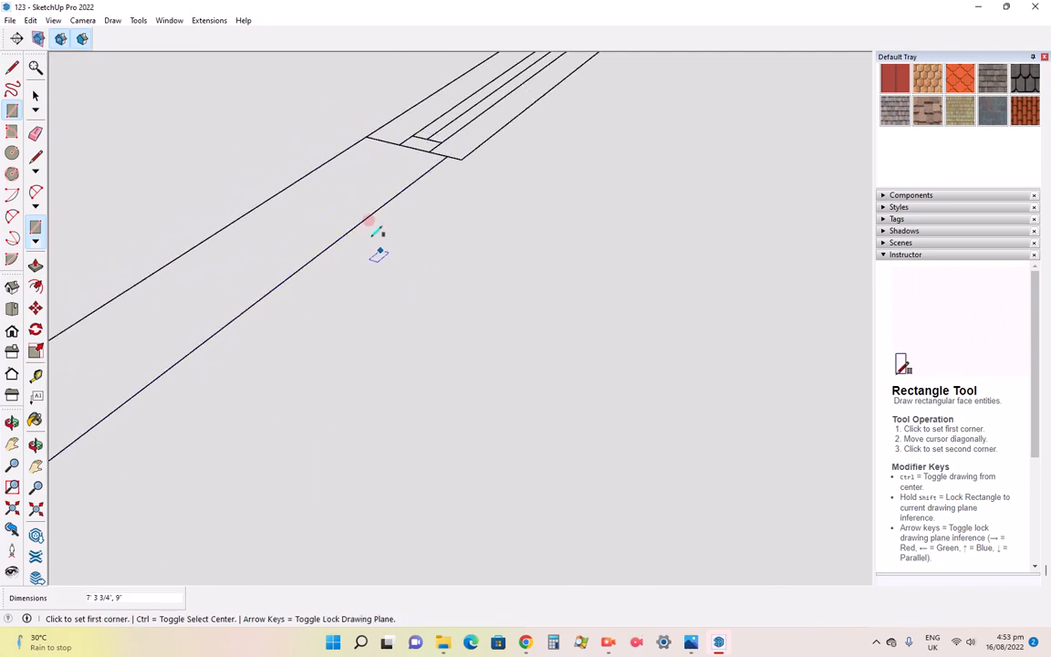
Draw a rectangle of about 26' 8 3/4" by 9" over the carport-side wall, from the side window's far end to the slab's back edge
scroll(377, 232, down, 5)
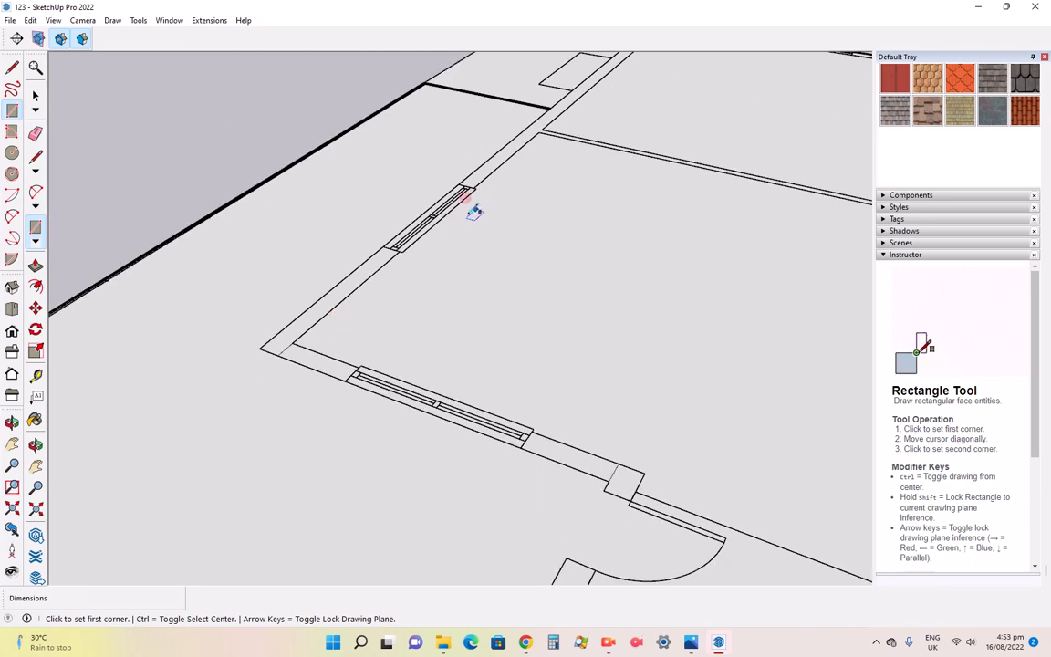
scroll(251, 416, down, 4)
scroll(506, 160, up, 5)
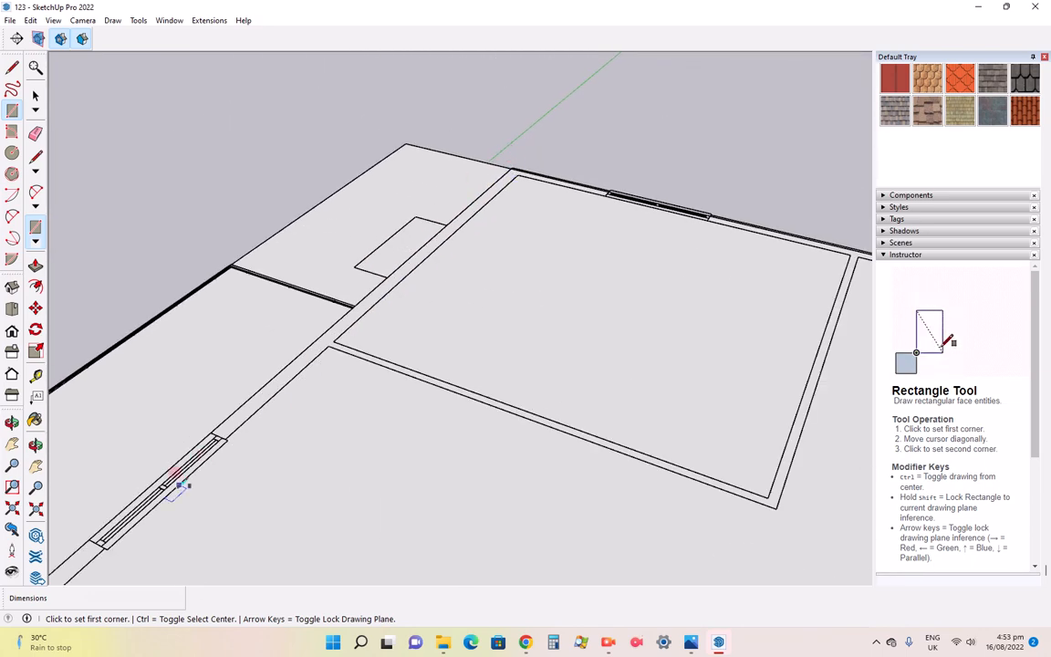
scroll(208, 412, up, 3)
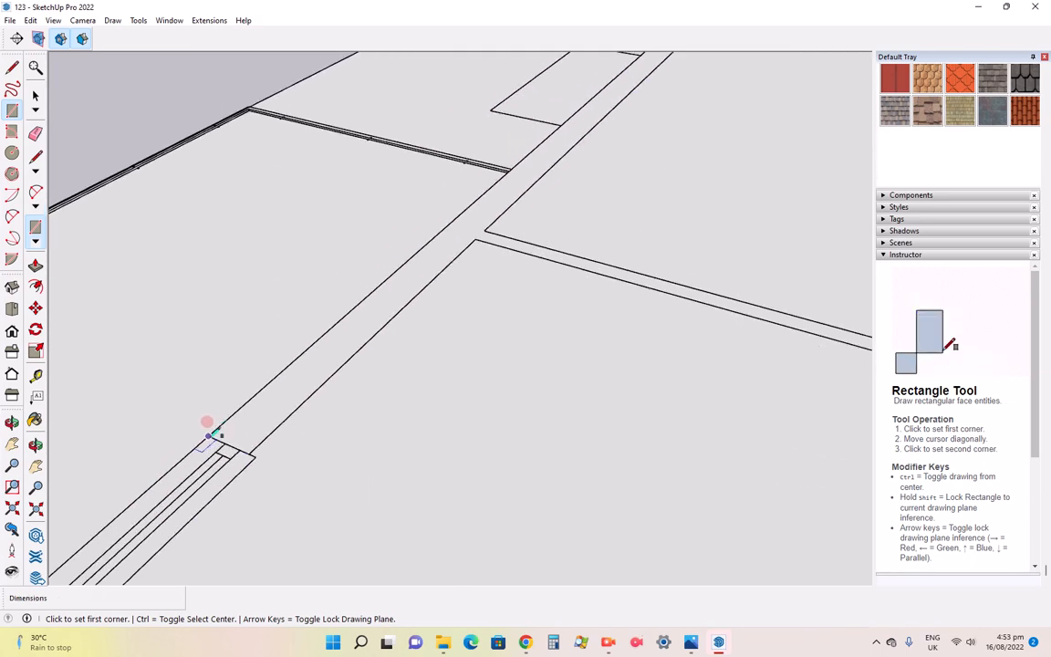
click(209, 436)
scroll(374, 363, down, 3)
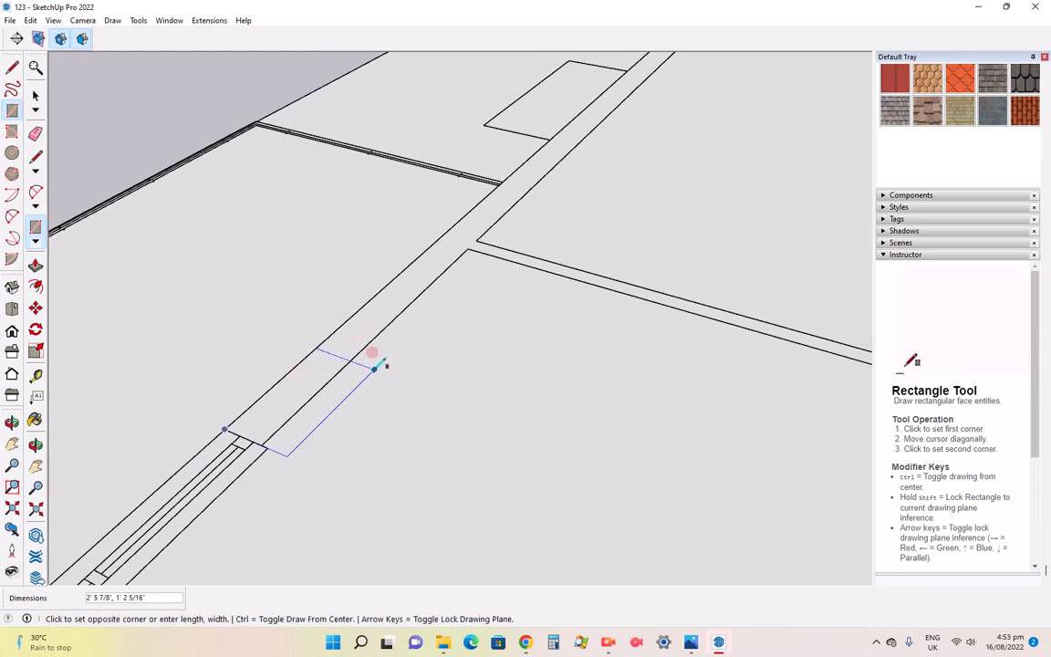
scroll(577, 155, up, 3)
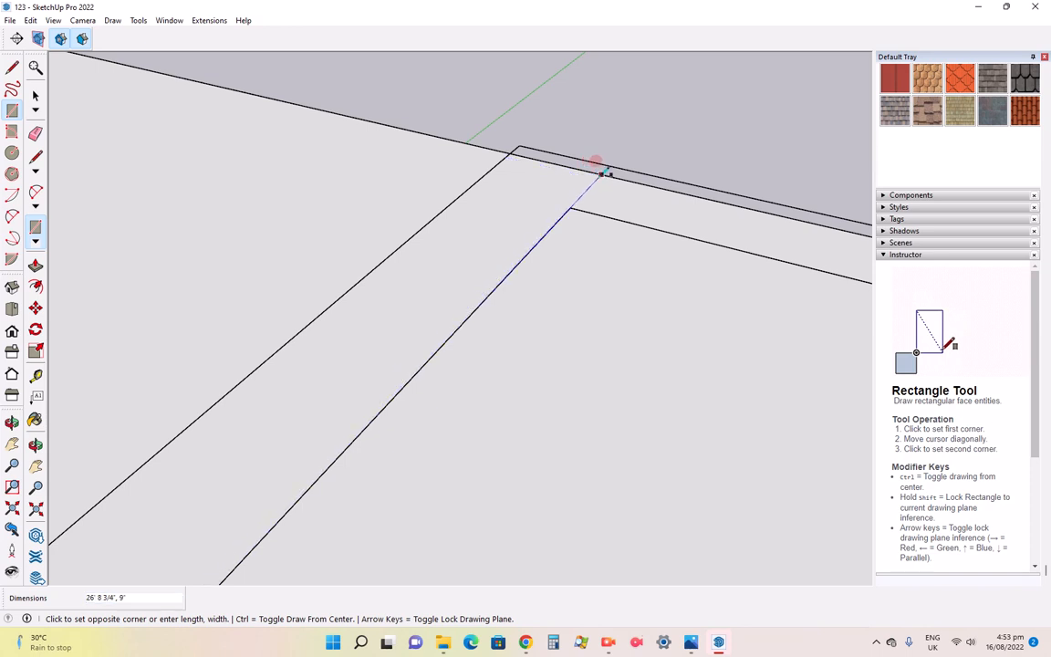
click(599, 172)
Draw a rectangle of about 5' 7 1/2" by 7" over the back wall, from the carport-side corner to the first window
click(602, 170)
scroll(557, 201, down, 4)
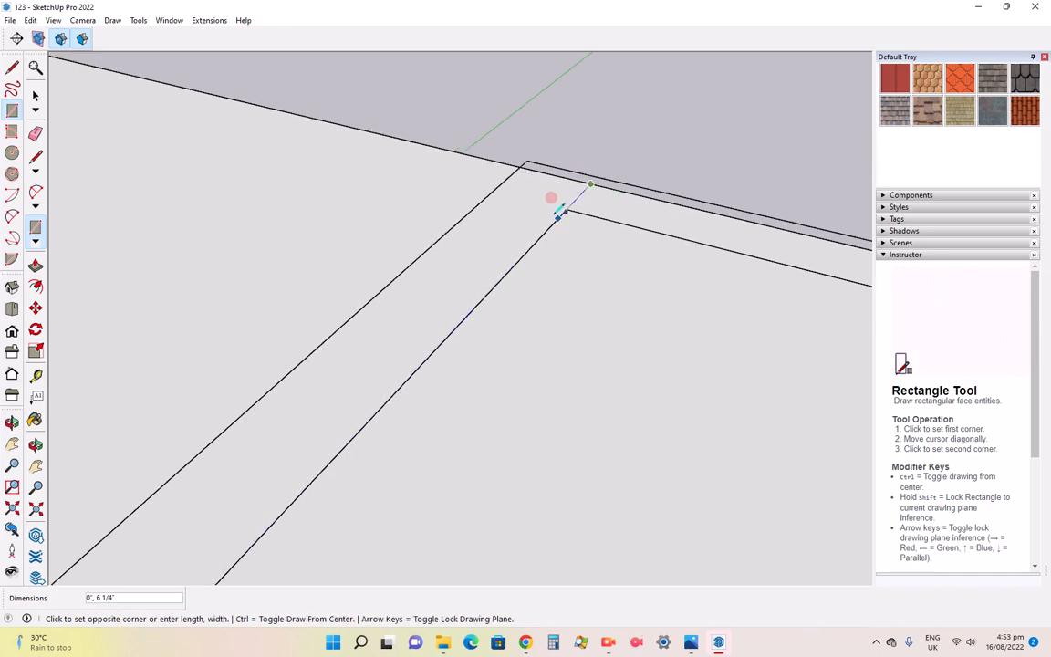
scroll(721, 228, up, 2)
scroll(725, 246, up, 1)
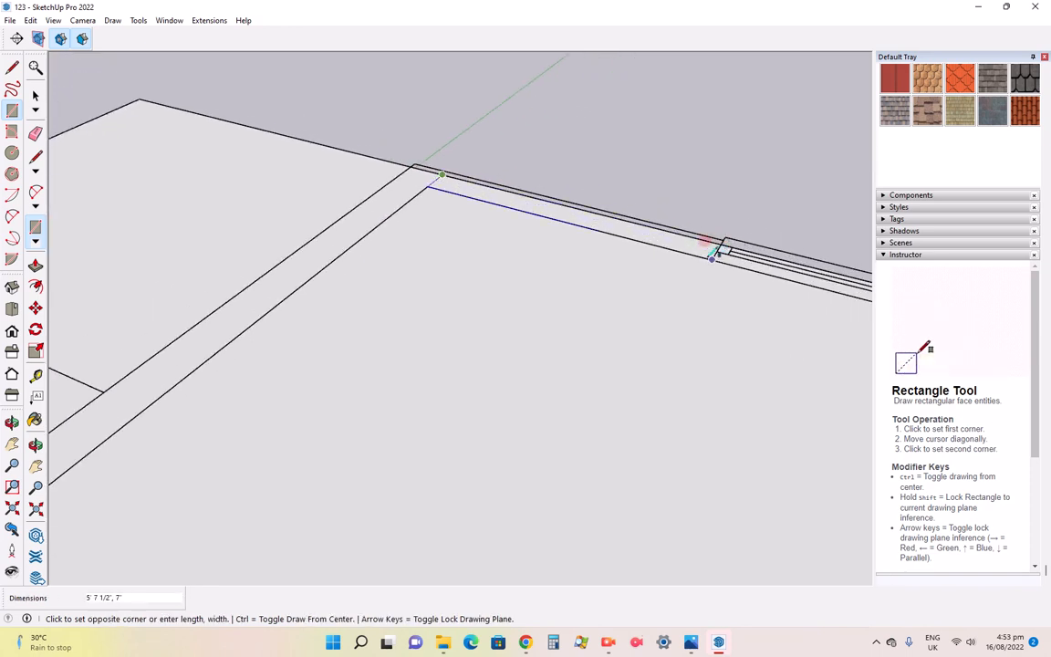
click(723, 251)
Draw a rectangle of about 32' 10 1/2" by 7" over the back wall, from the first window to the stair-side corner
scroll(621, 258, down, 4)
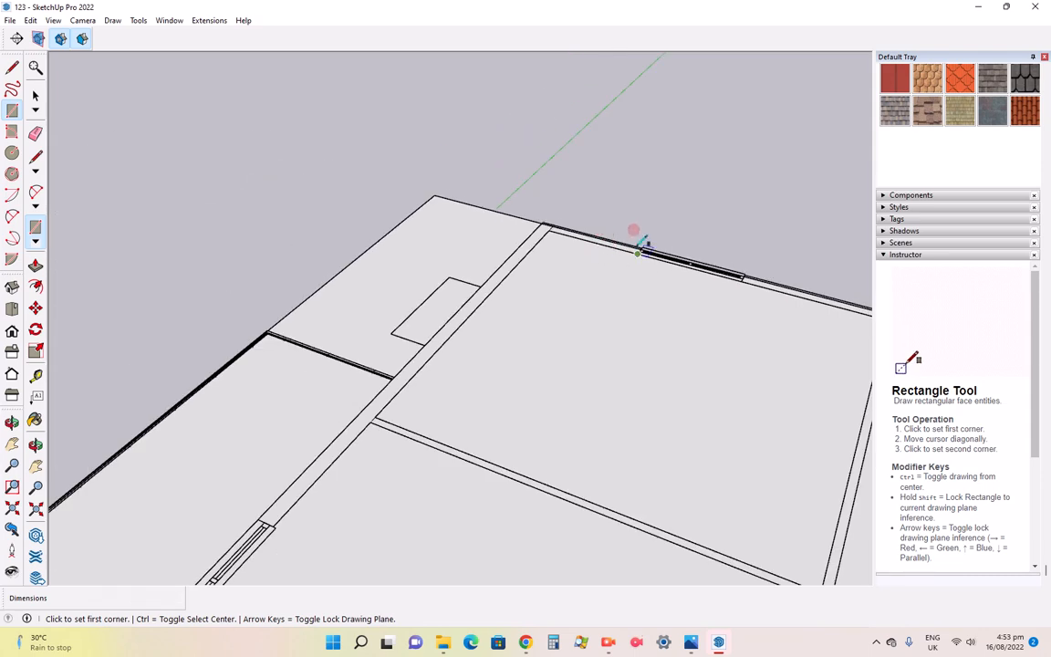
scroll(638, 242, up, 3)
click(639, 272)
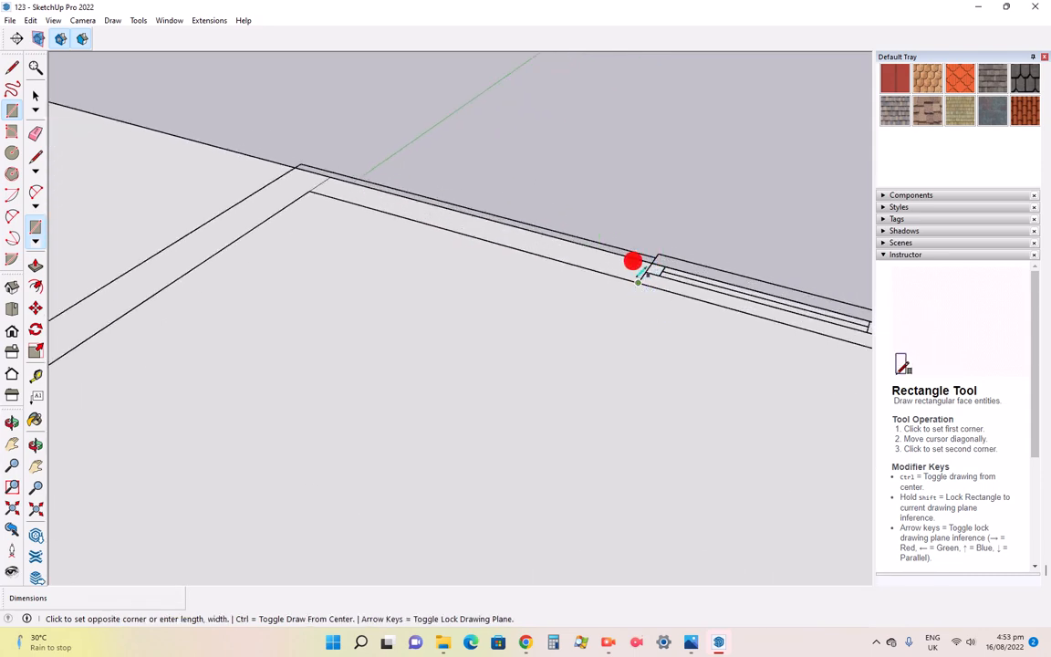
scroll(584, 251, down, 5)
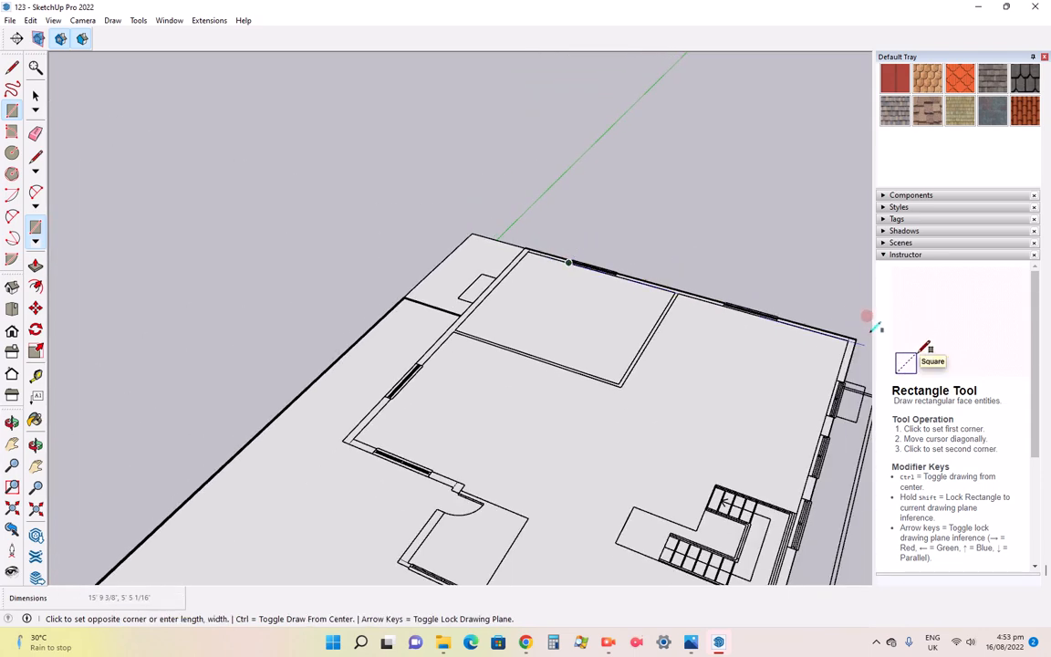
scroll(862, 324, up, 5)
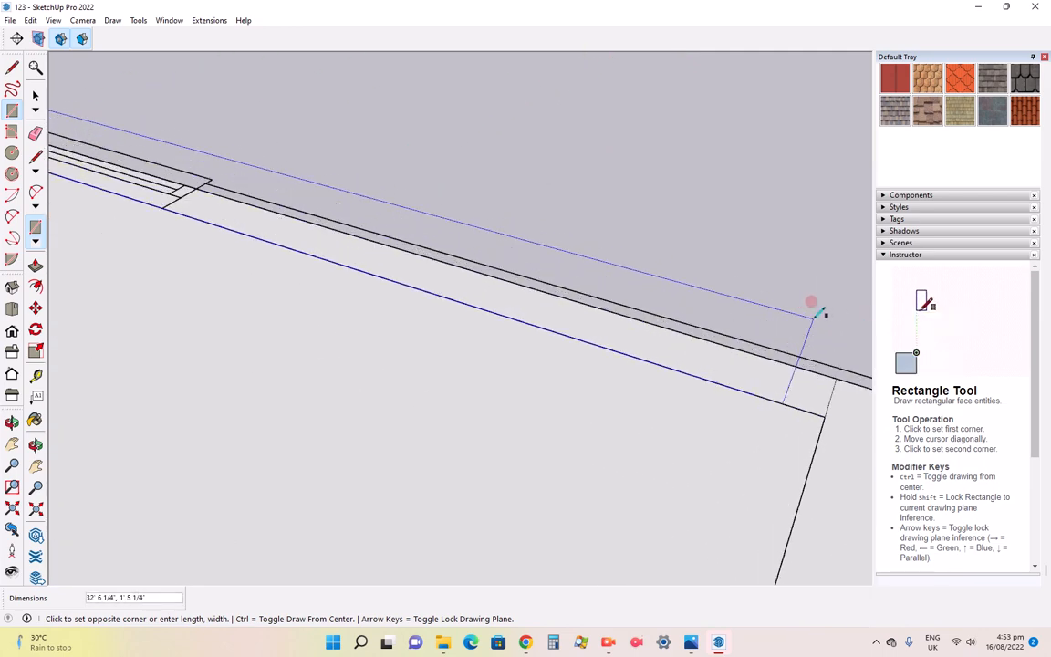
click(839, 370)
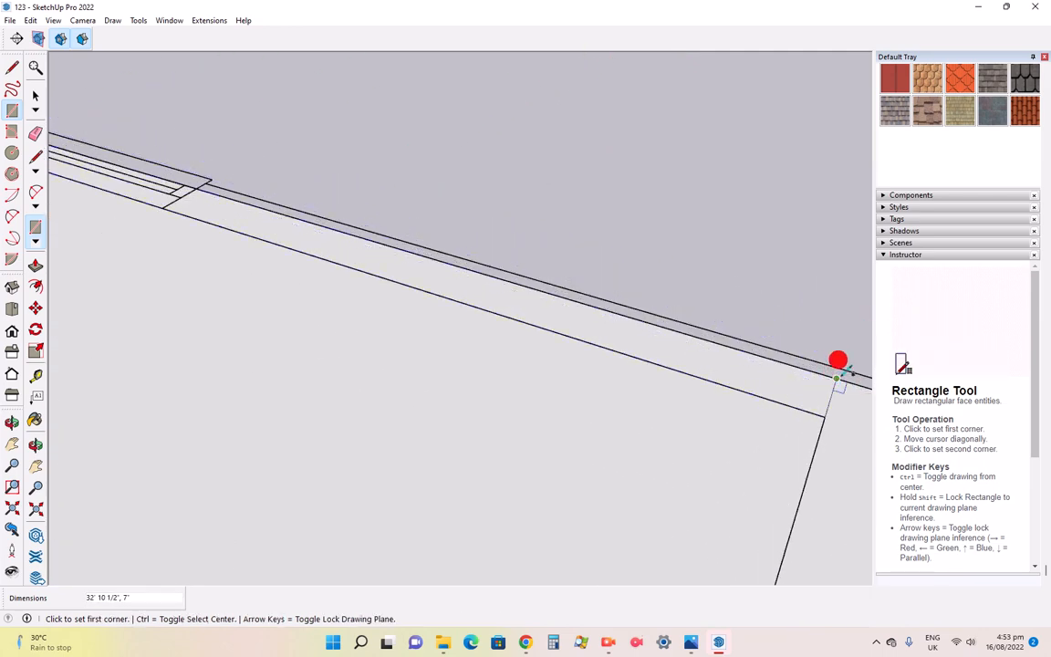
Select the roof slab and make it a group, separate from the traced wall faces
scroll(763, 287, down, 5)
scroll(753, 297, down, 6)
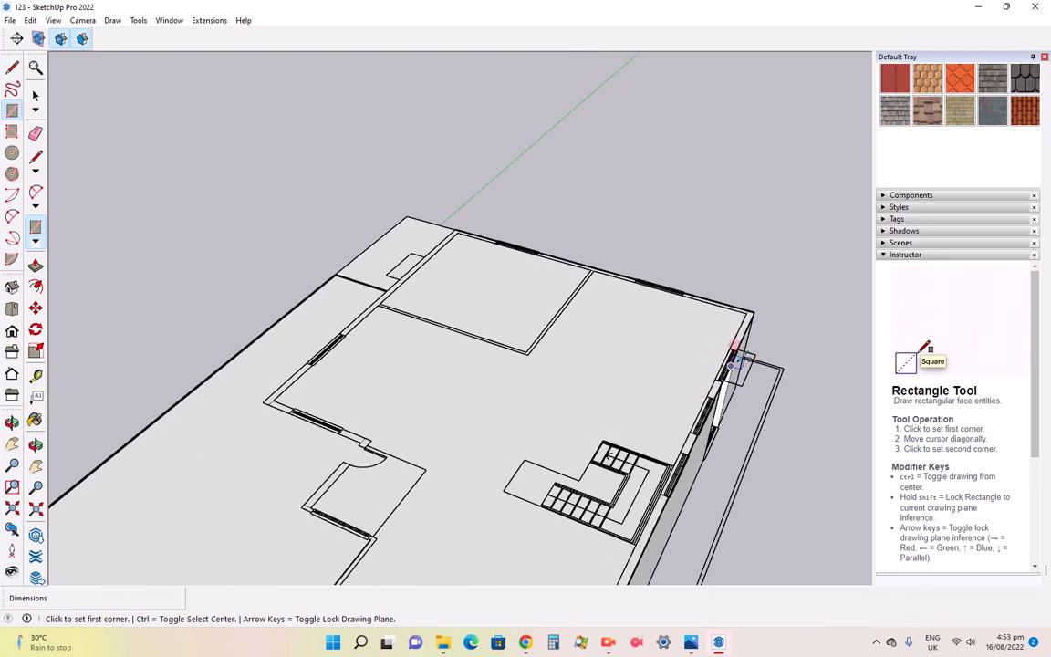
scroll(638, 337, up, 2)
scroll(434, 328, down, 5)
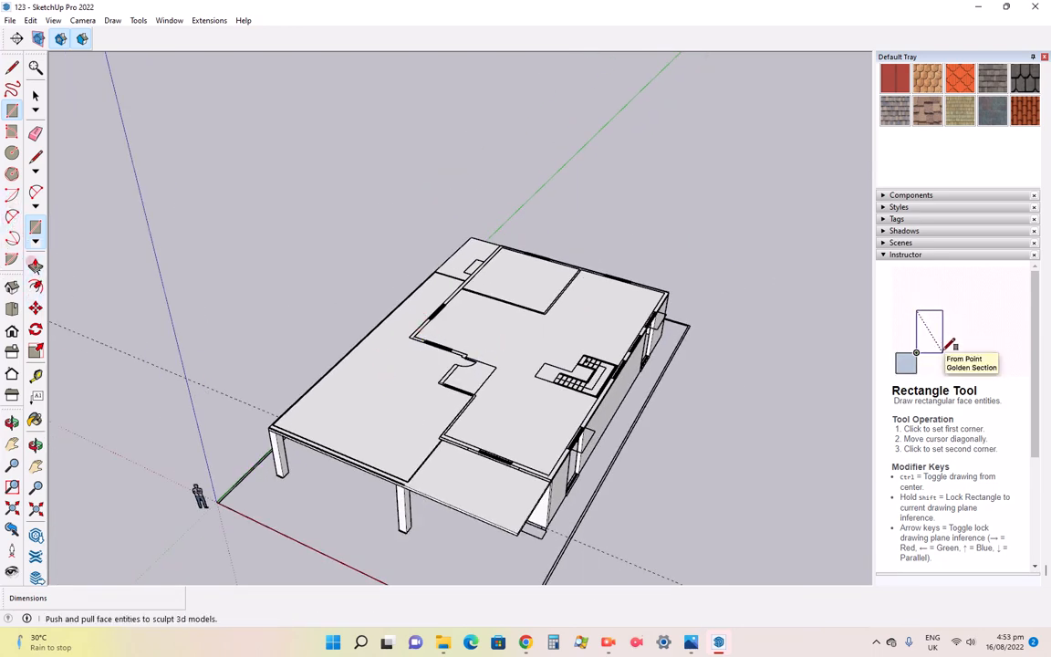
click(35, 265)
scroll(510, 438, up, 5)
click(36, 95)
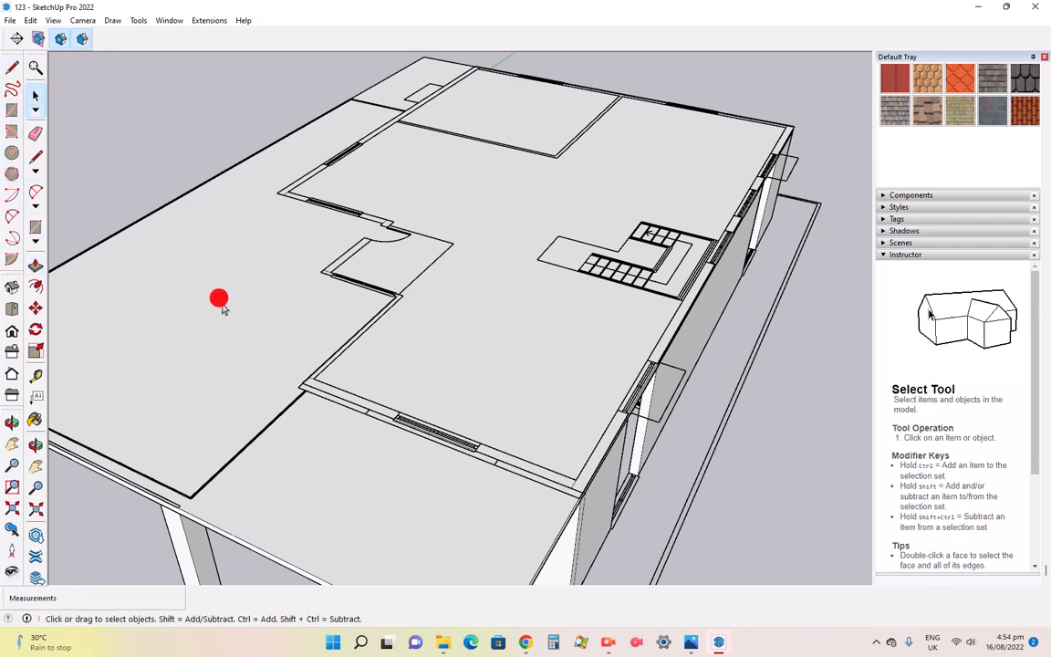
scroll(235, 393, down, 3)
scroll(264, 424, up, 4)
click(310, 422)
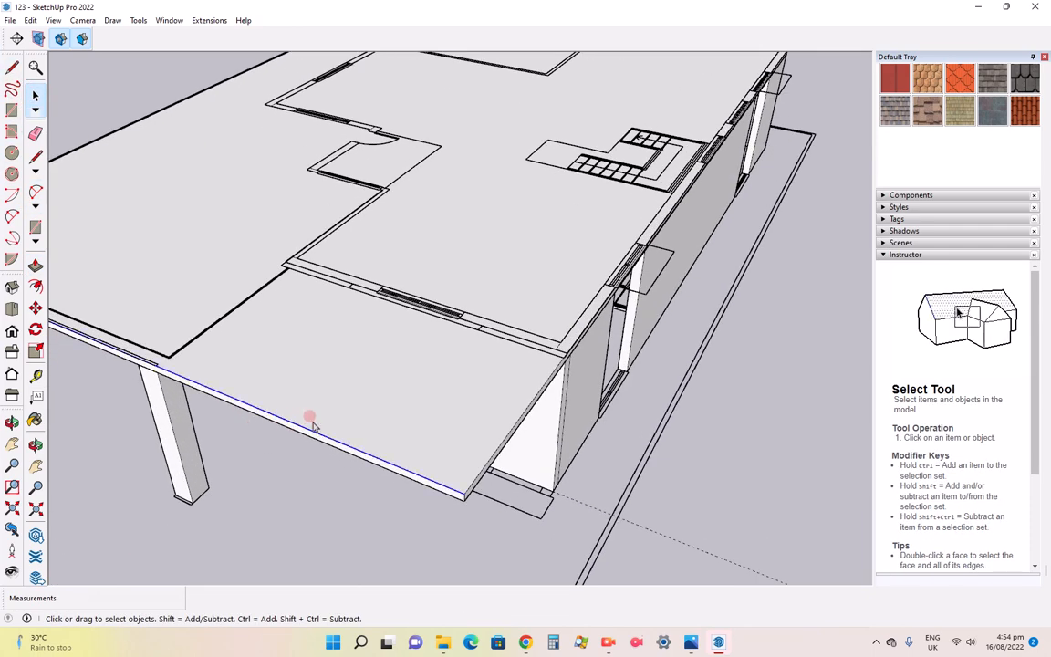
scroll(310, 422, up, 2)
click(527, 534)
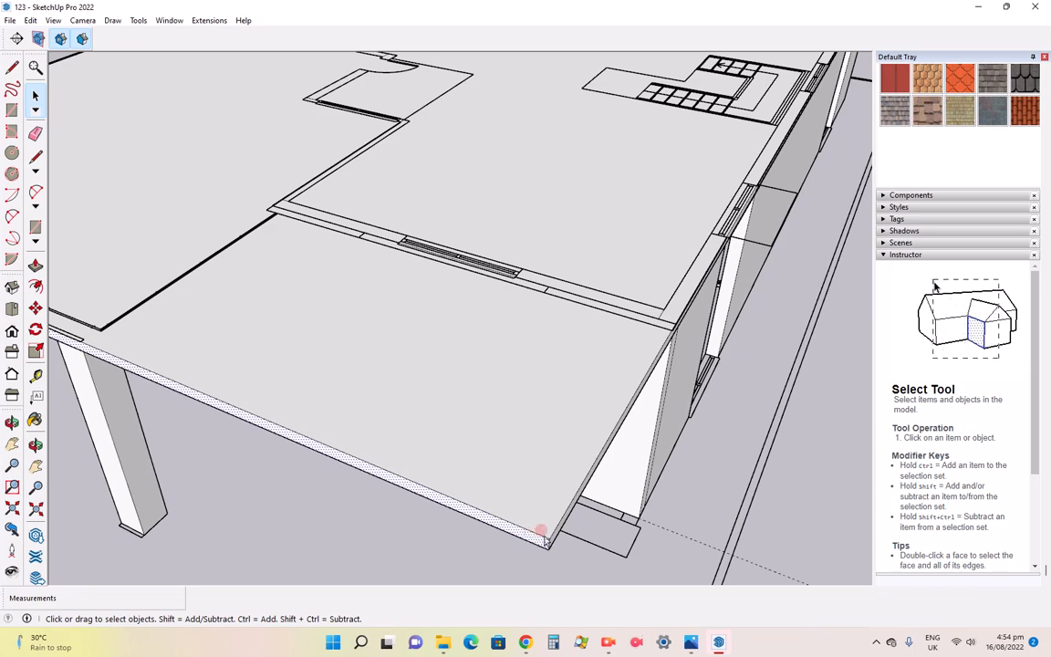
scroll(545, 537, up, 1)
double_click(543, 534)
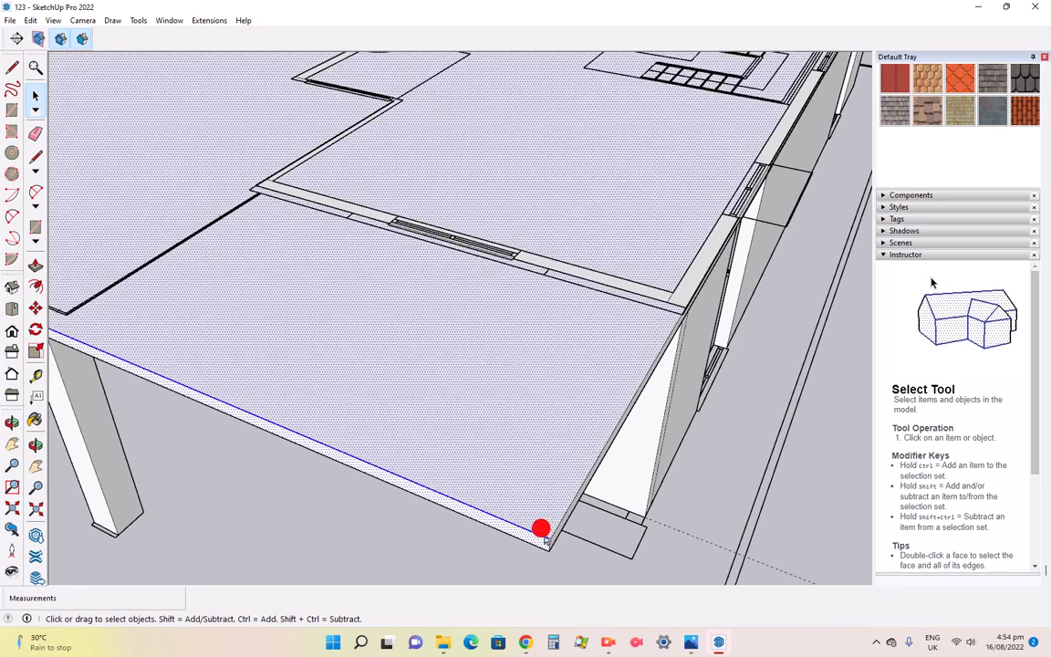
right_click(530, 492)
click(592, 384)
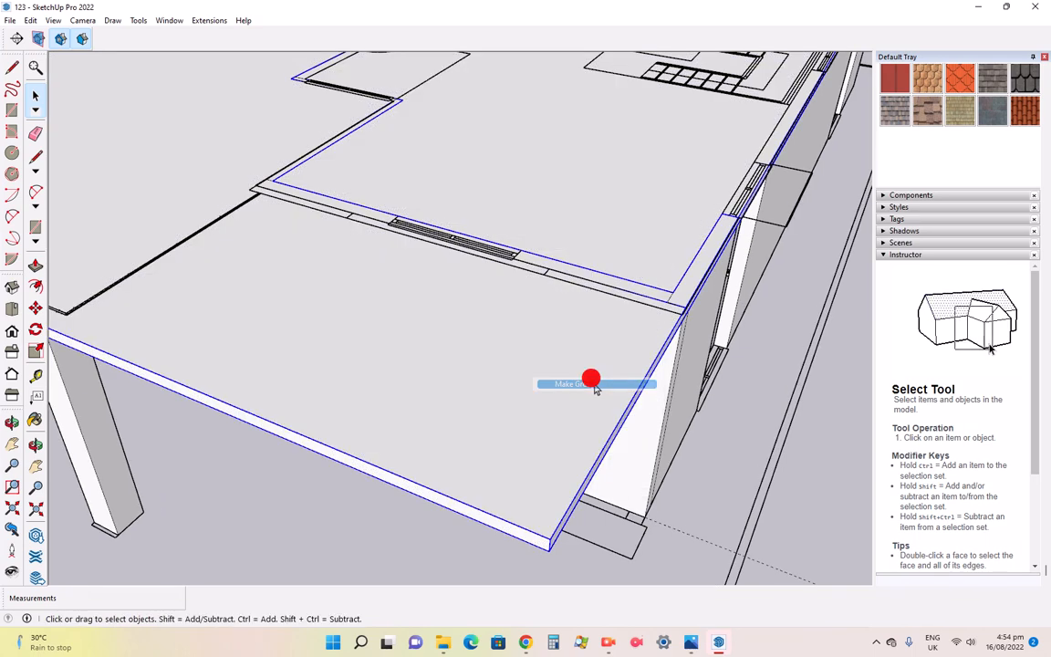
Push/Pull the front room's traced front wall face up 11'
scroll(490, 498, down, 4)
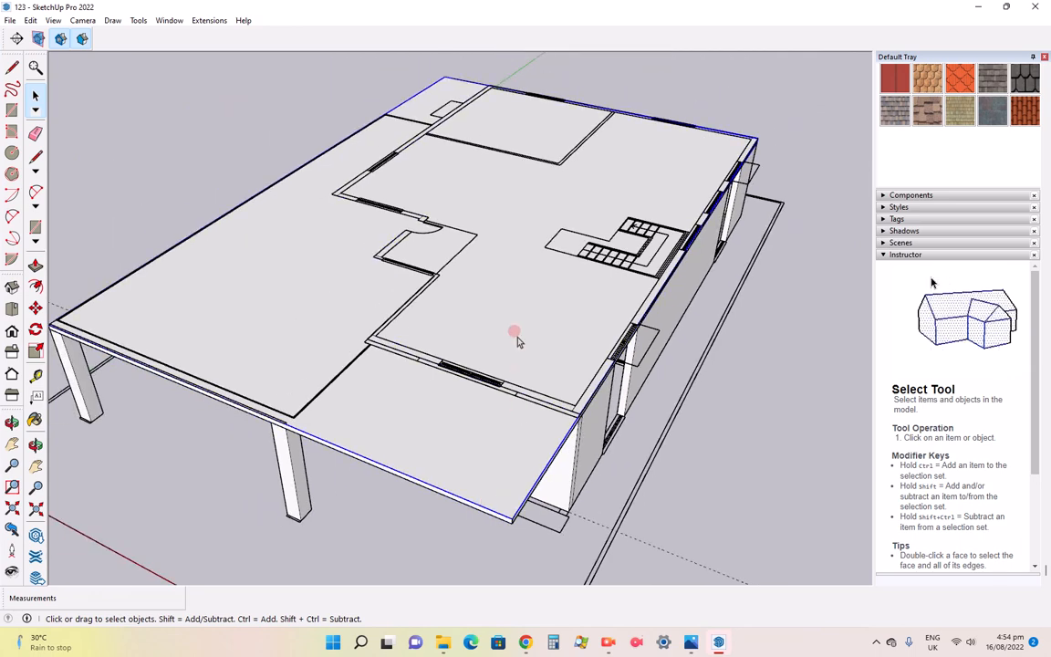
scroll(515, 341, up, 3)
scroll(507, 434, down, 3)
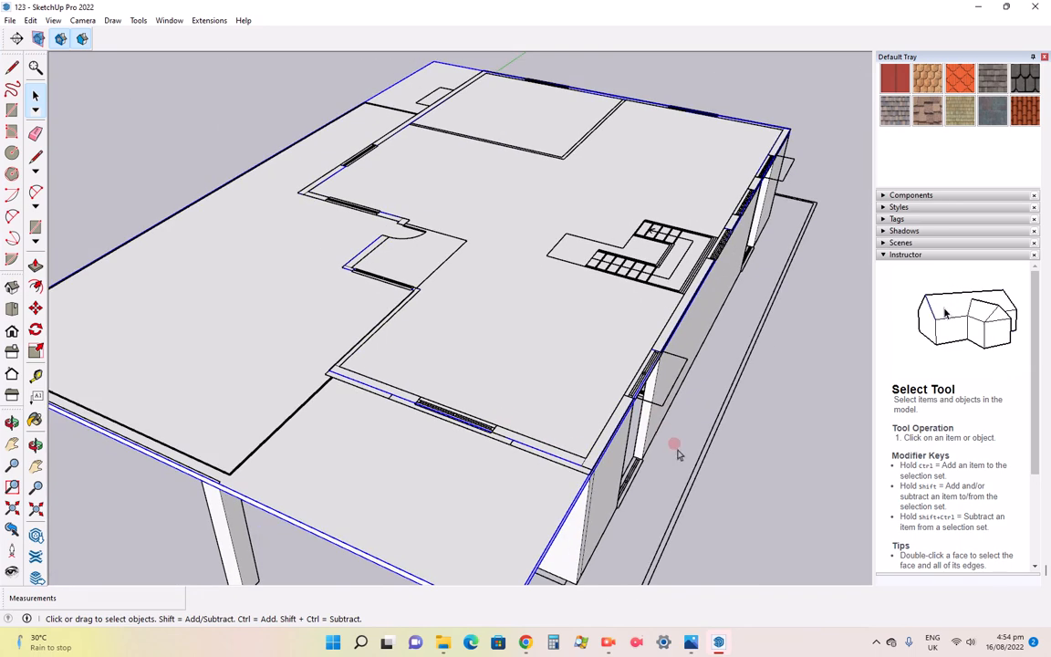
scroll(562, 417, up, 3)
click(526, 453)
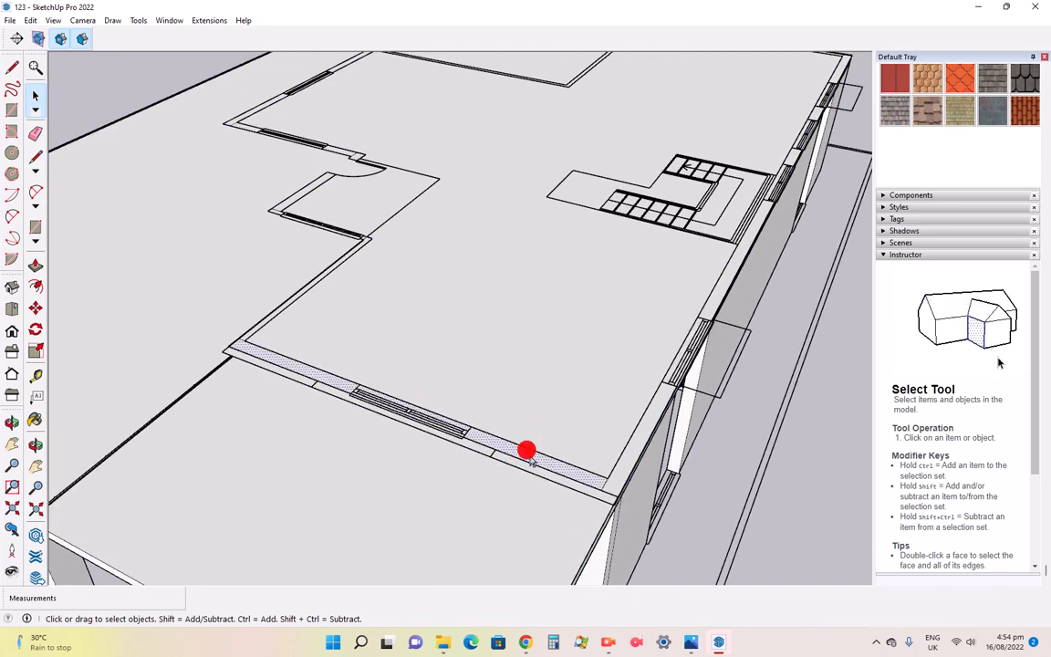
click(35, 265)
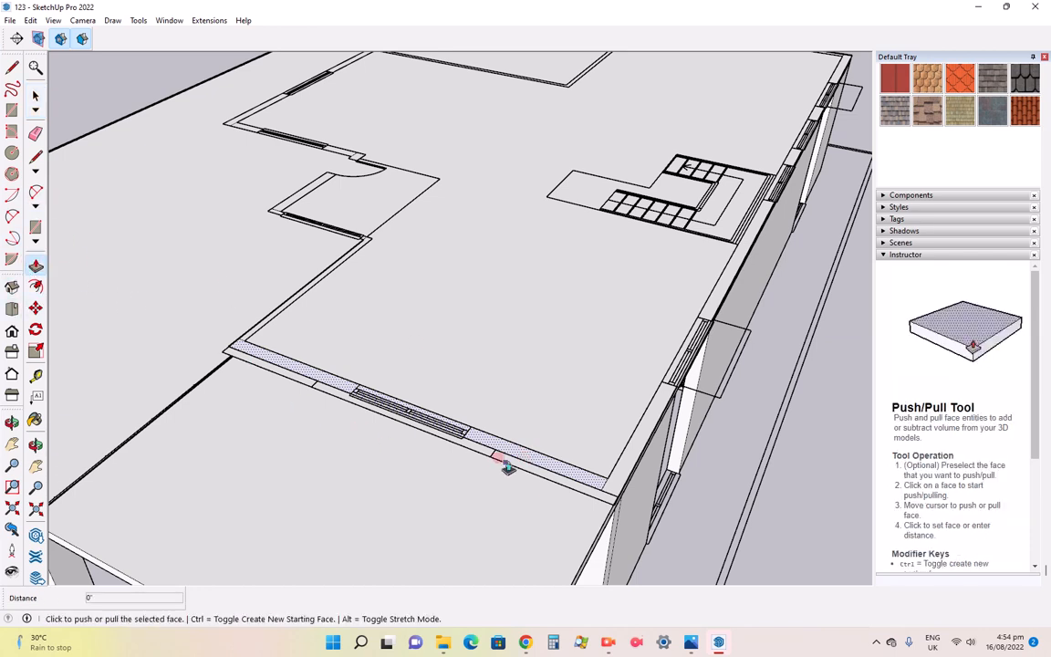
click(518, 455)
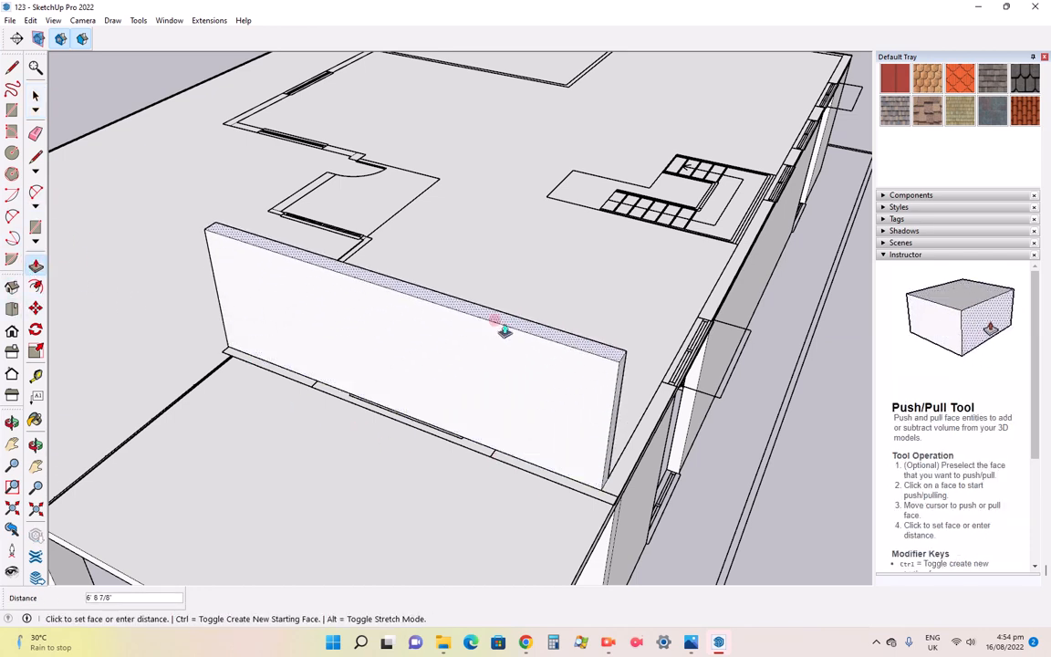
text(11')
key(Return)
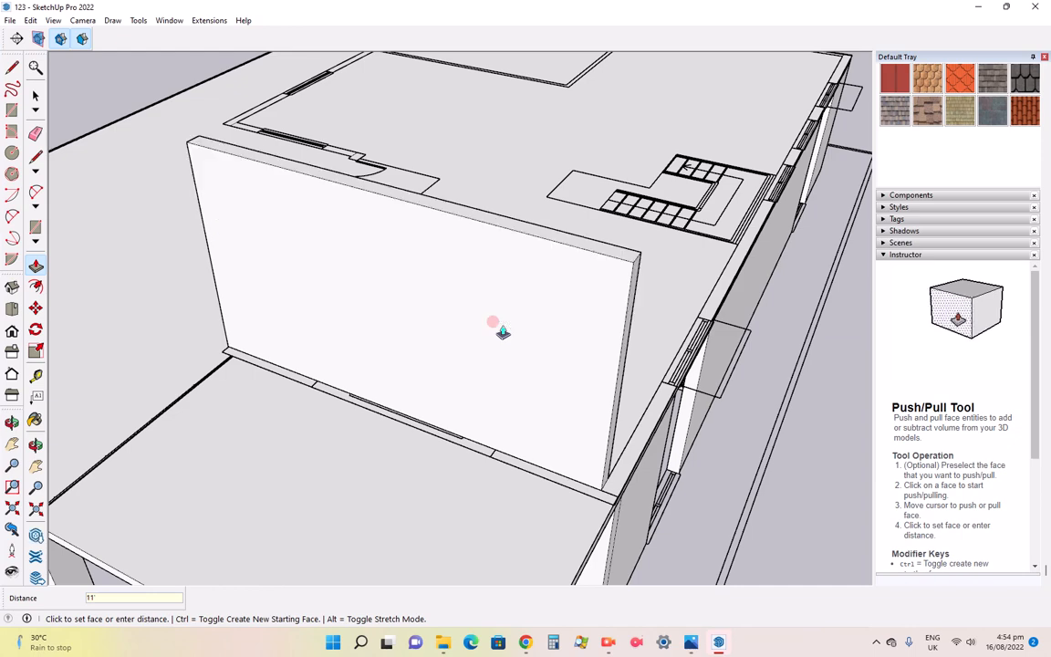
Extrude two stair-side wall faces 11' upward: front corner to first window, and that window to the stair window
click(656, 421)
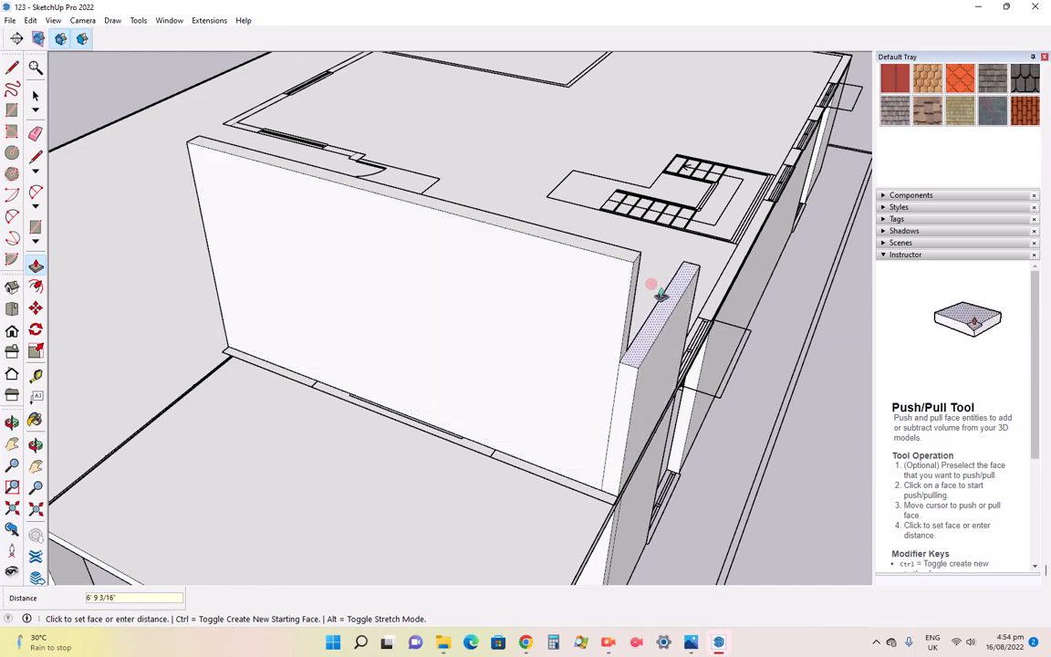
click(661, 297)
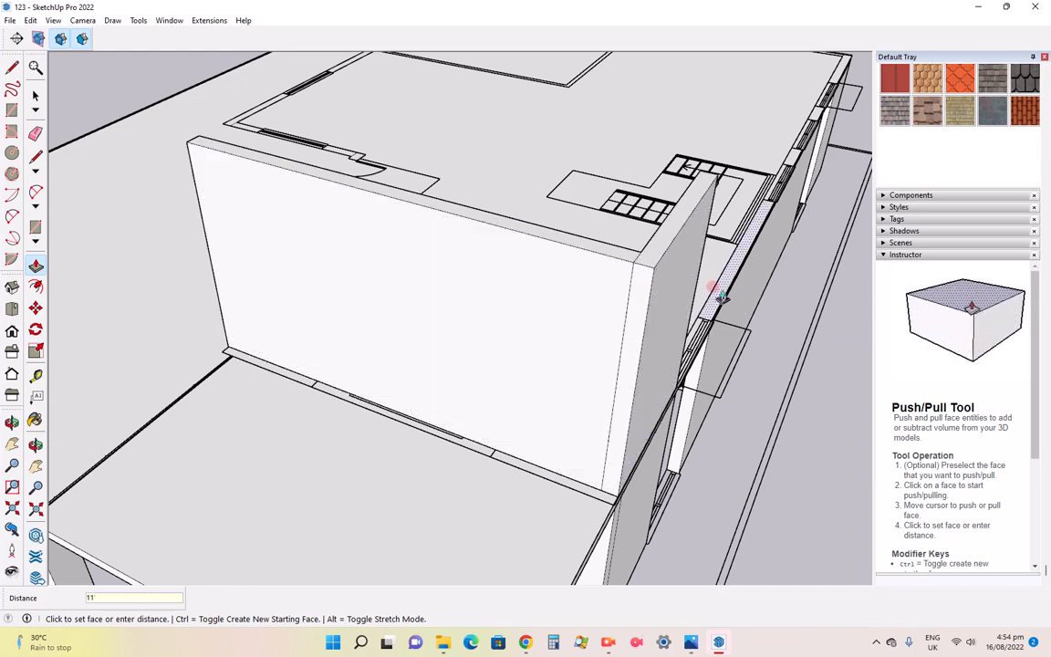
text(11')
key(Return)
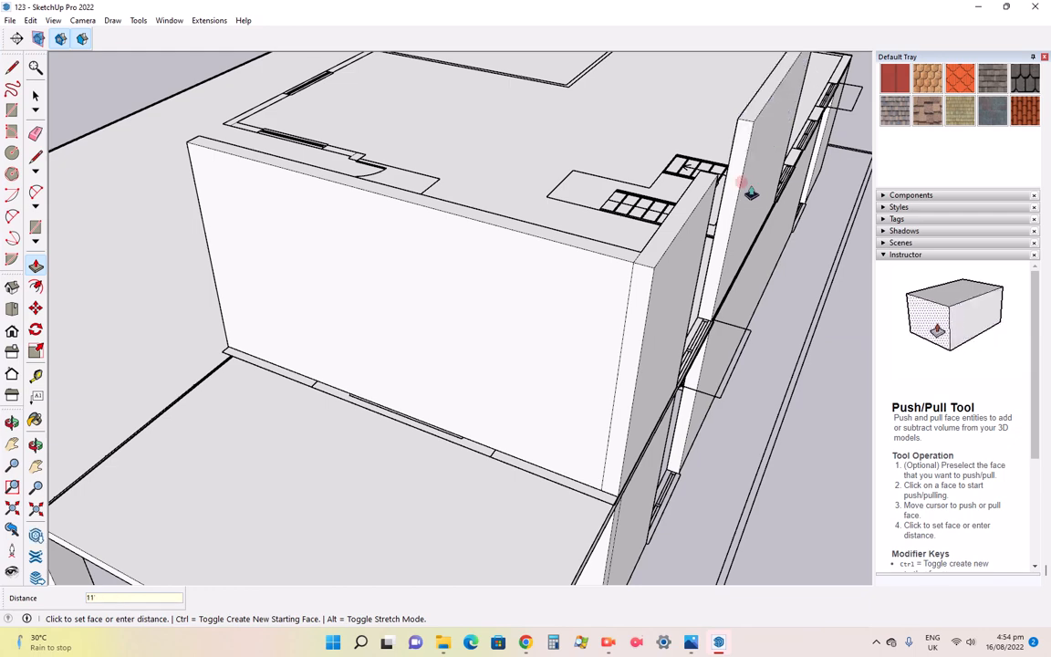
Raise the rear part of the stair-side wall, from the stair window to the back corner, by 11'
scroll(651, 338, down, 3)
scroll(792, 142, up, 5)
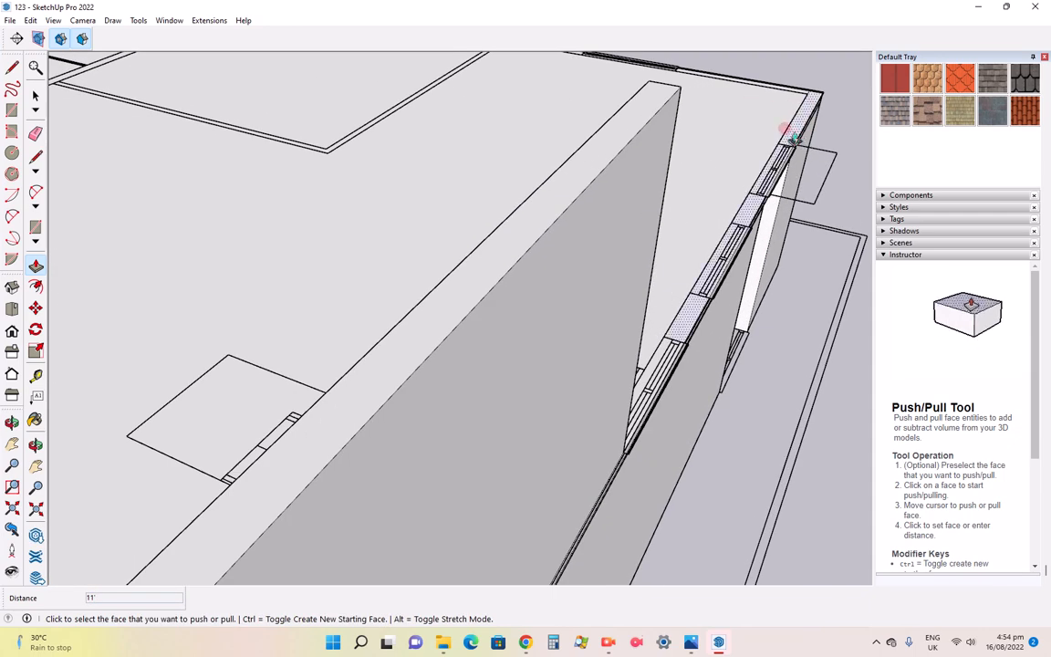
click(786, 128)
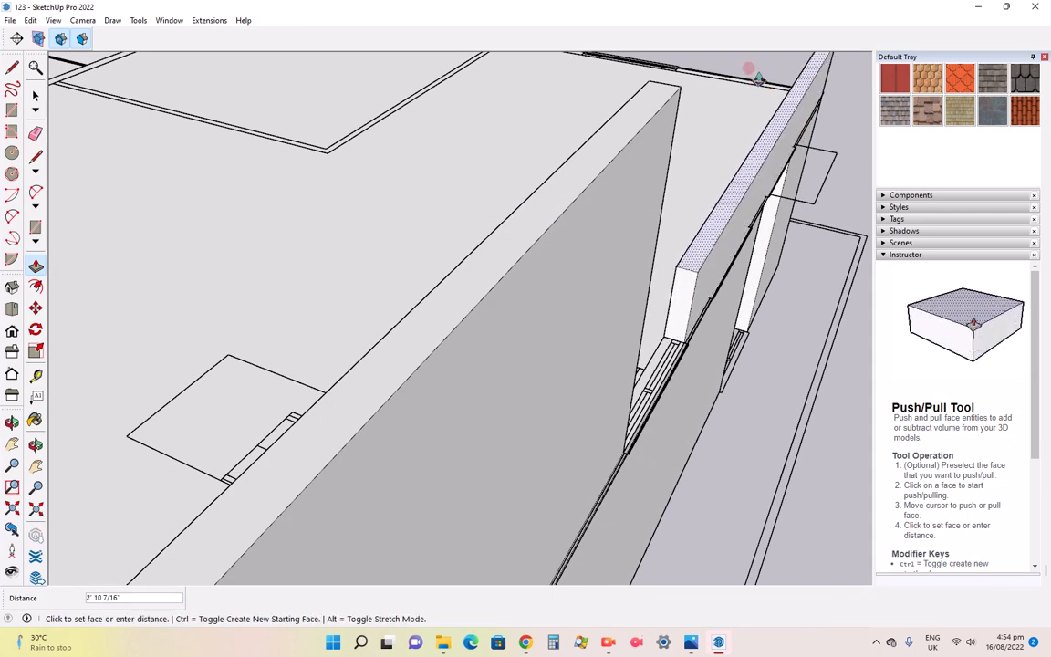
text(11')
key(Return)
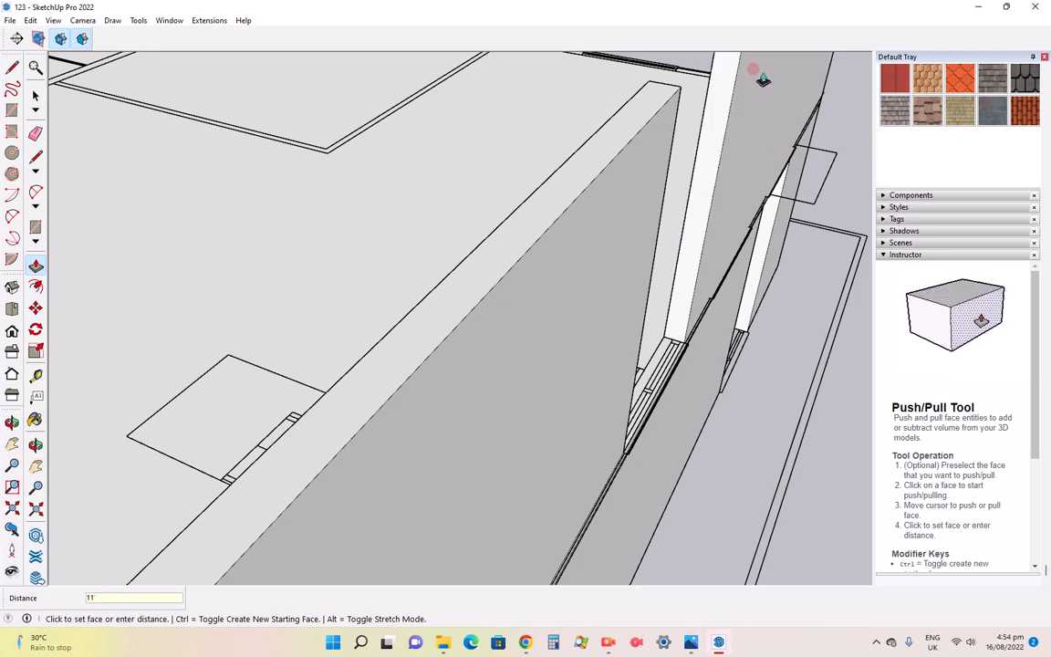
Push/Pull the front room's carport-side wall up 11', from its front corner to the small room by the entrance
scroll(699, 341, down, 6)
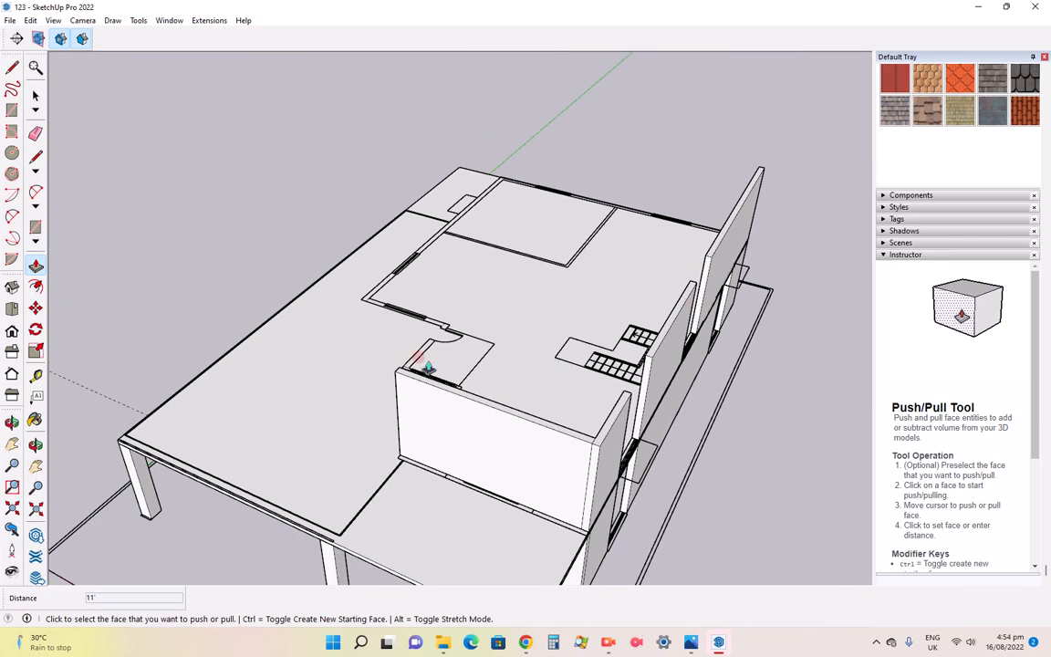
scroll(428, 367, up, 4)
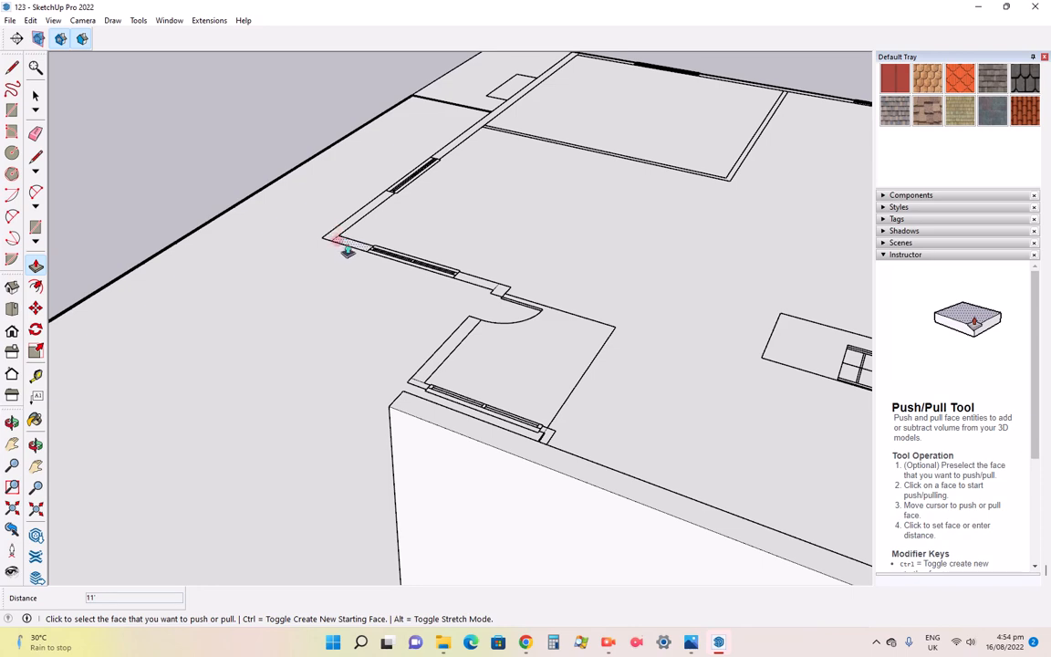
scroll(537, 379, down, 4)
click(11, 421)
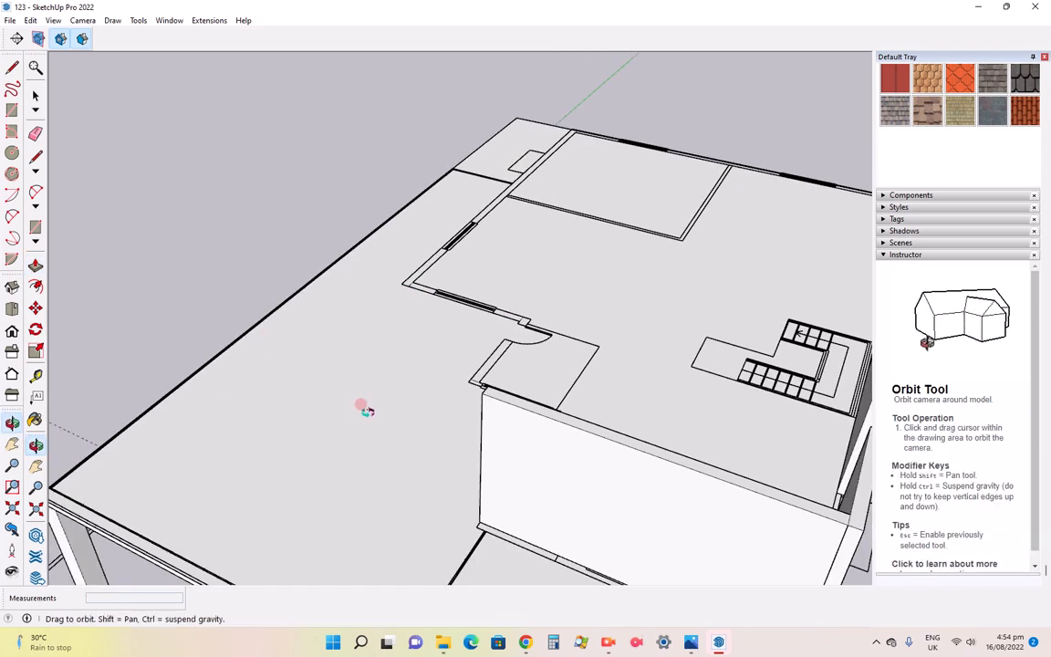
drag(364, 406, 577, 370)
scroll(578, 370, up, 3)
click(36, 264)
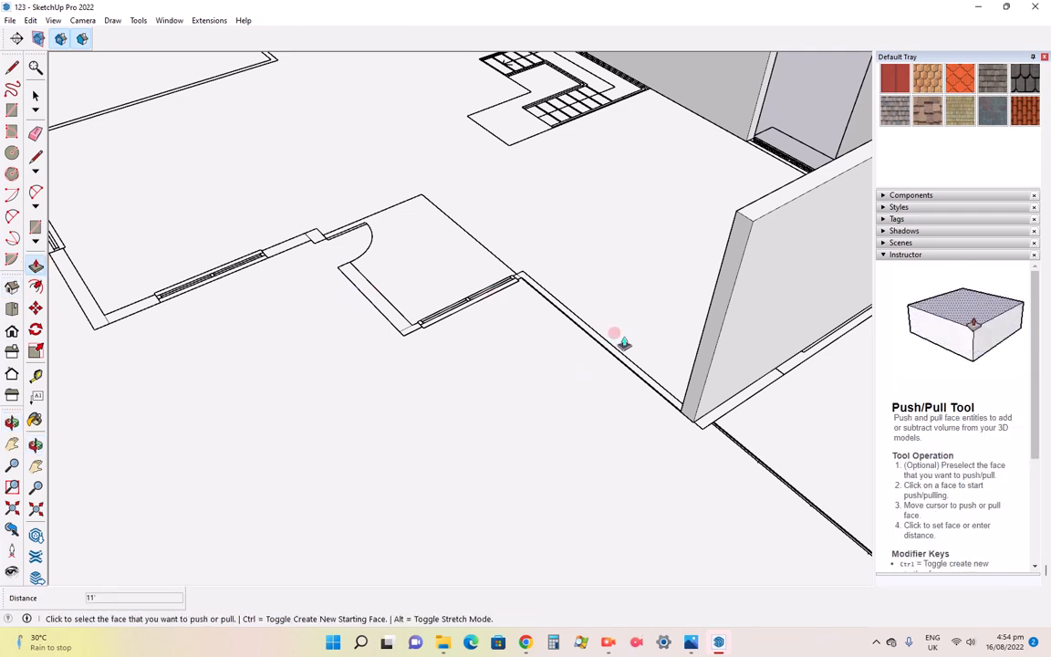
click(619, 358)
text(11)
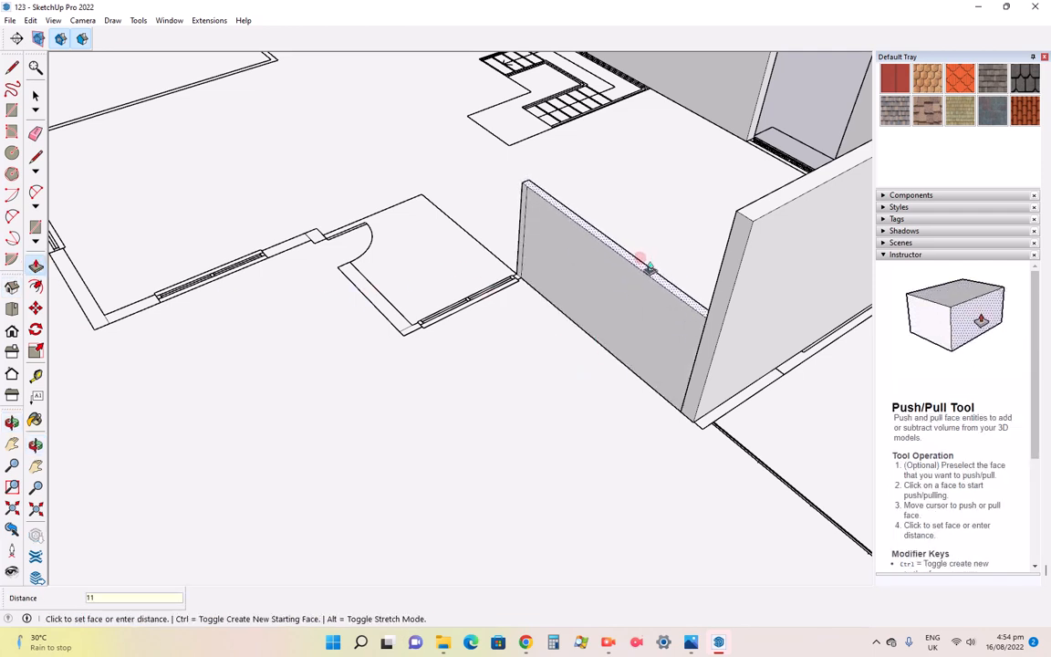
text(')
key(Return)
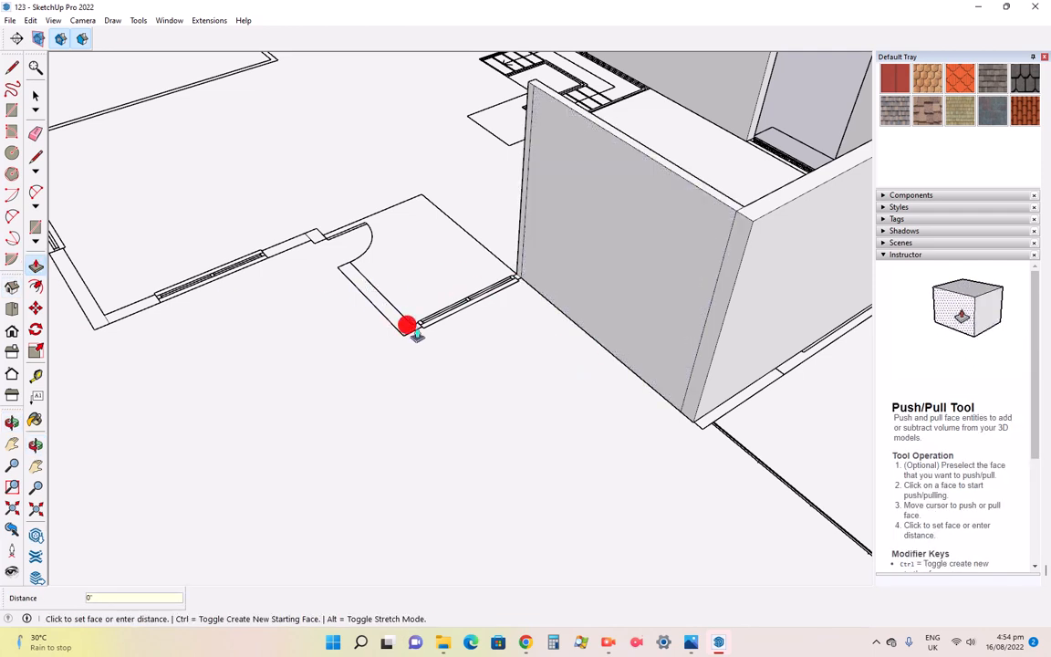
Extrude the small wall pieces at both ends of the entrance room's window 11' upward
drag(415, 335, 430, 262)
text(11')
key(Return)
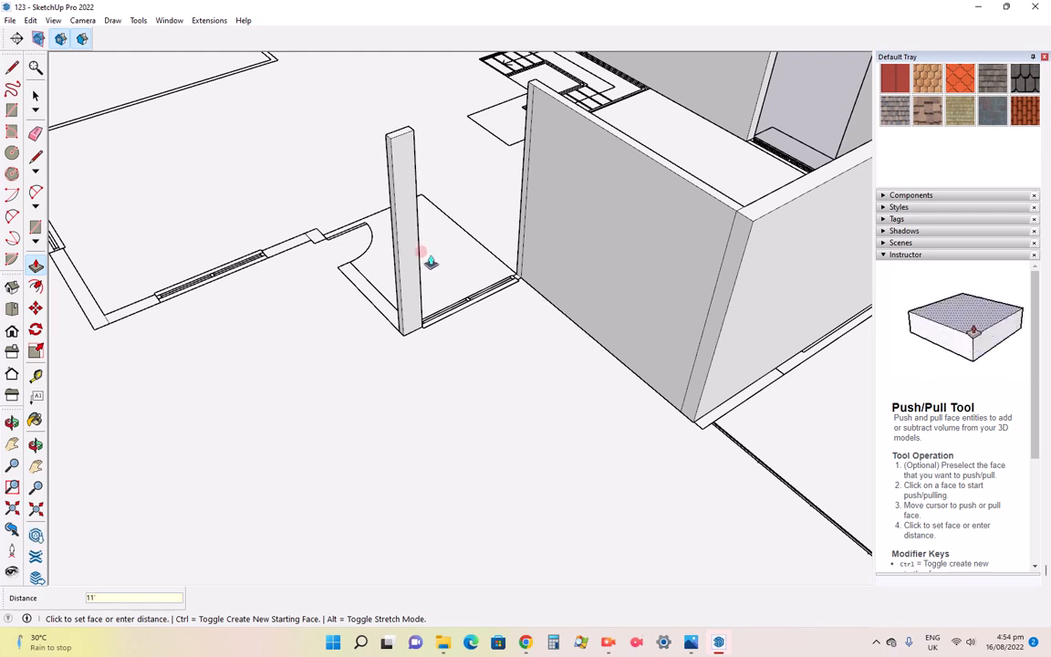
scroll(515, 283, up, 6)
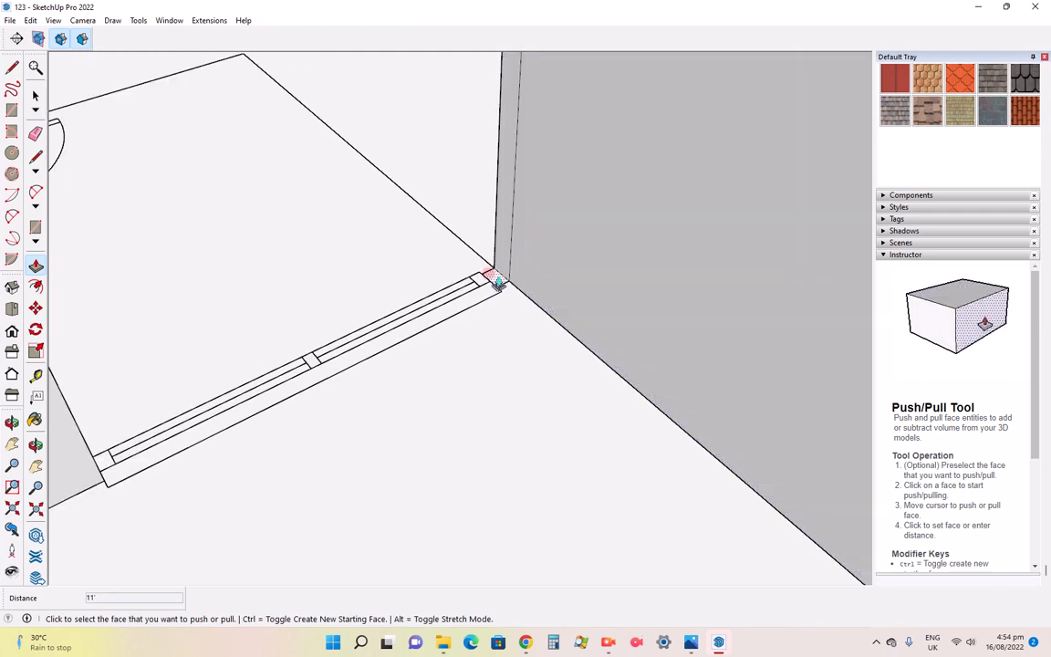
click(497, 283)
text(11)
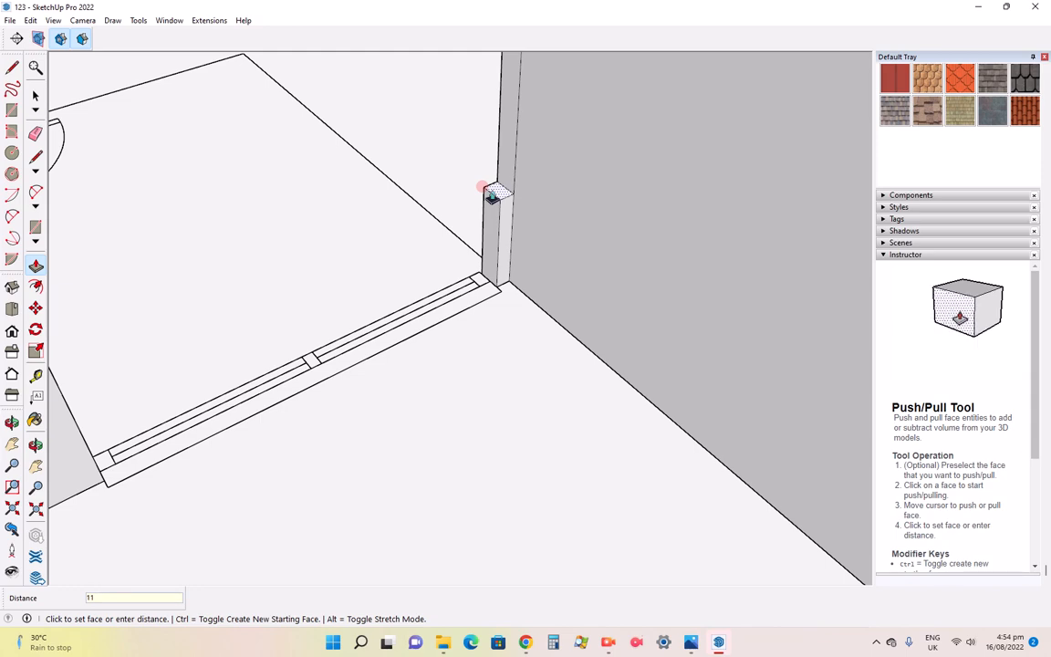
text(')
key(Return)
Push/Pull the small entrance room's outer side wall, running from the window-end post back to the entrance door, up 11'
scroll(518, 288, down, 5)
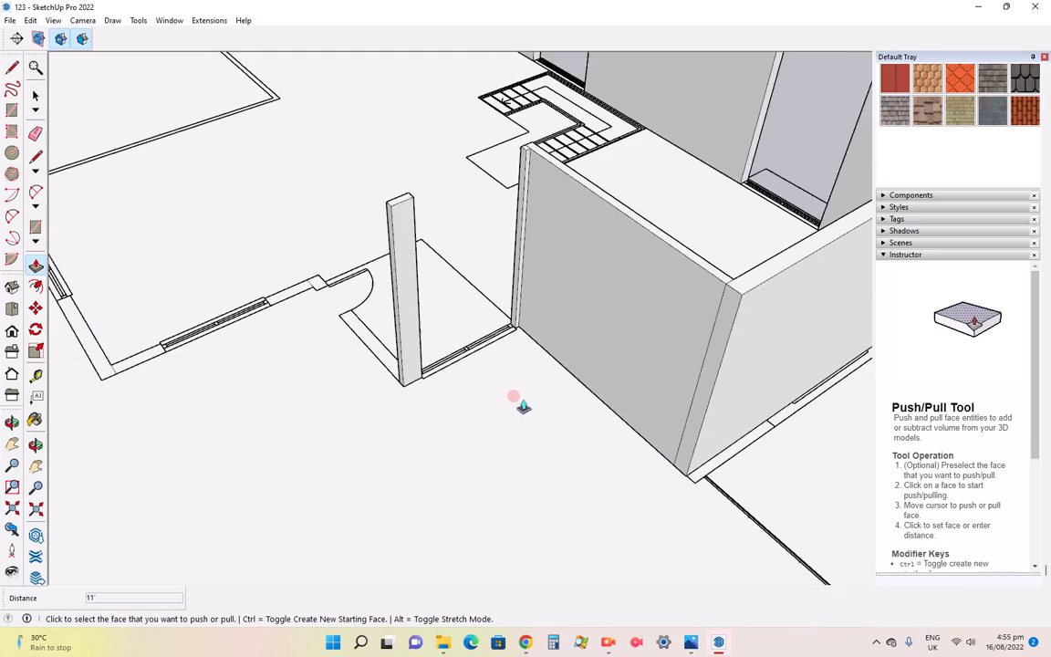
scroll(375, 277, up, 4)
click(385, 436)
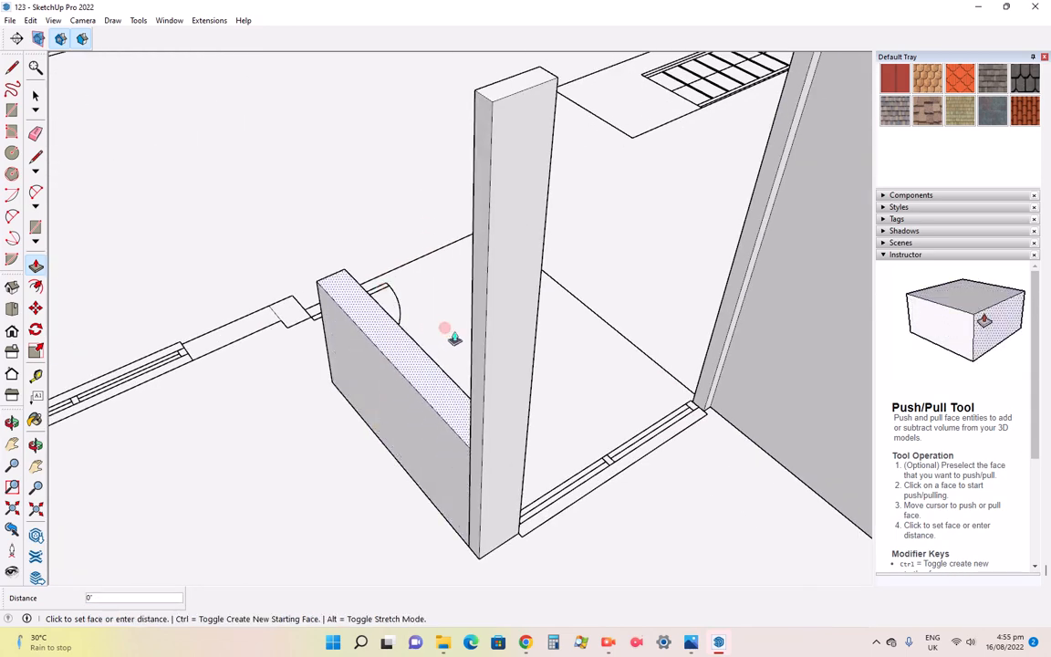
text(11')
key(Return)
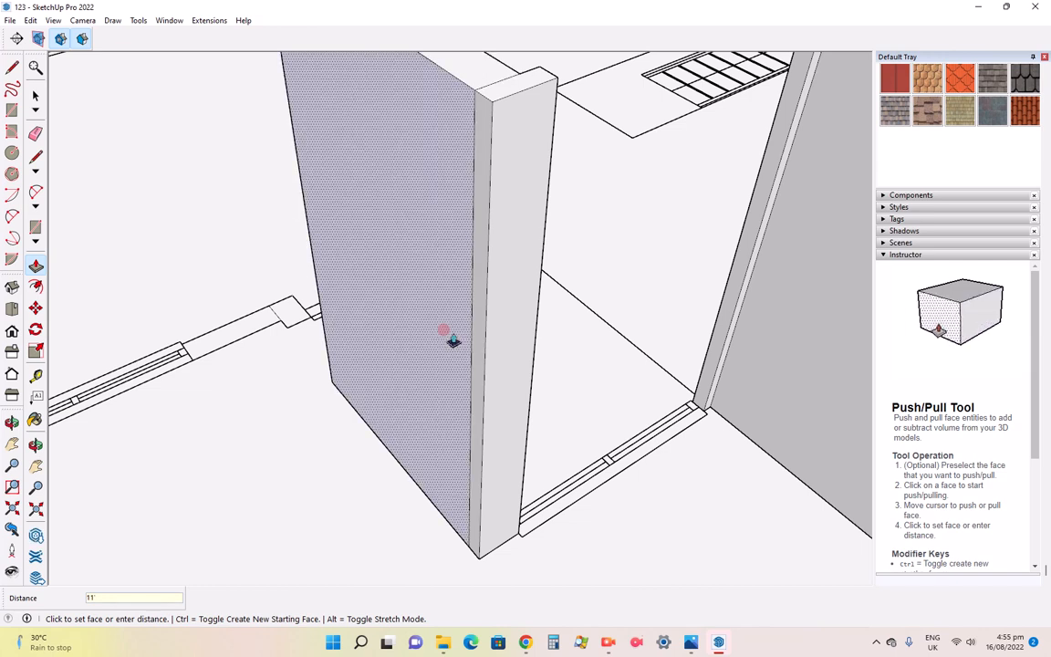
Raise the post beside the entrance door and the adjoining front wall piece up to the next window by 11'
click(282, 312)
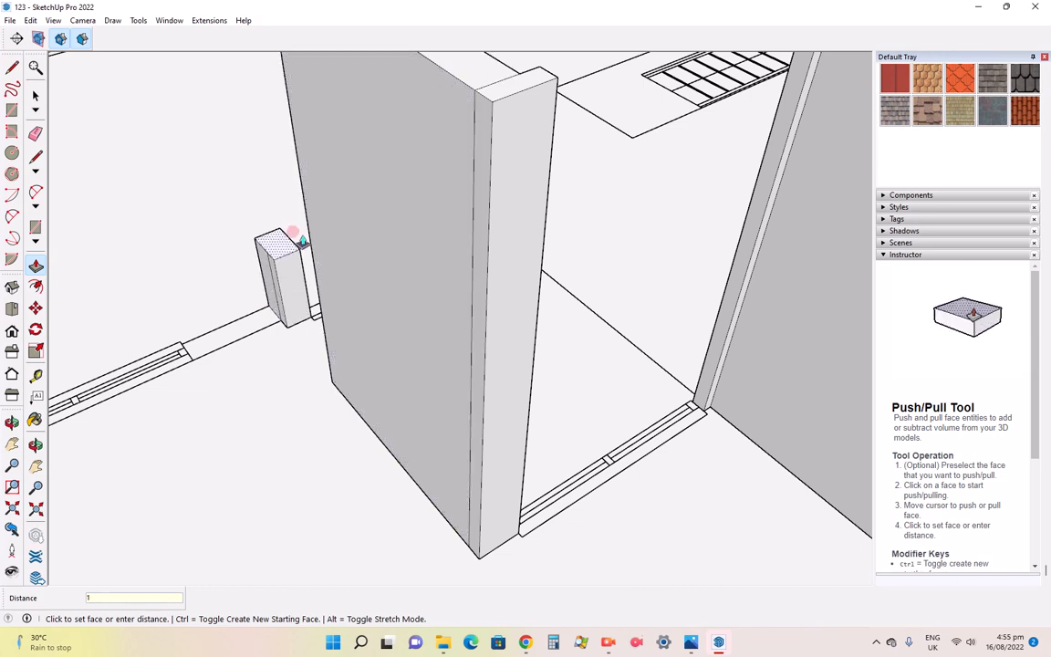
text(11')
key(Return)
click(270, 301)
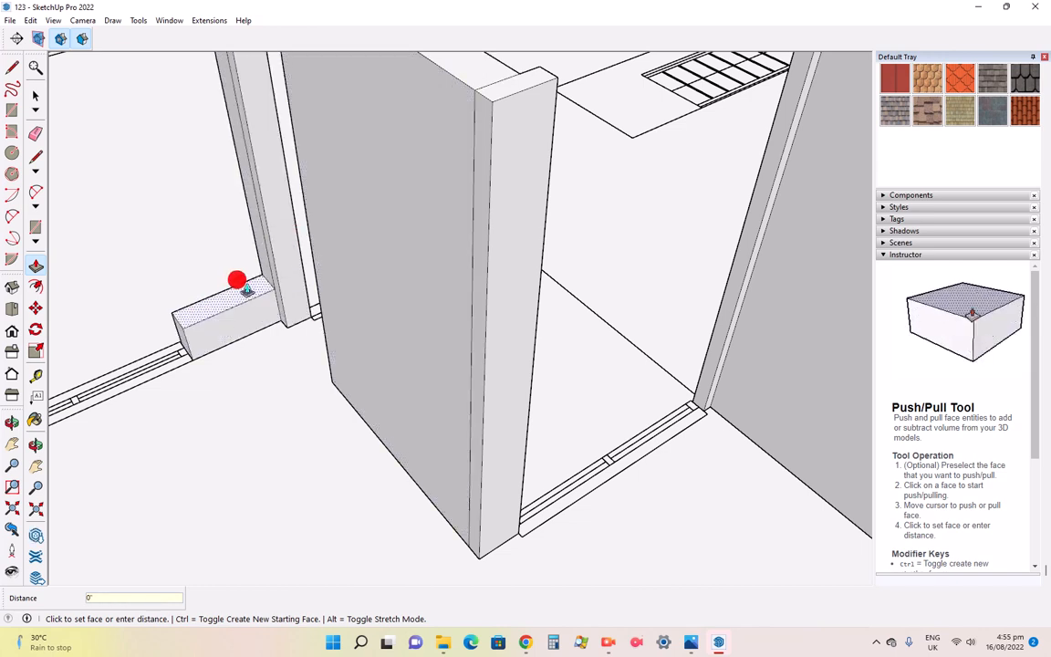
key(Return)
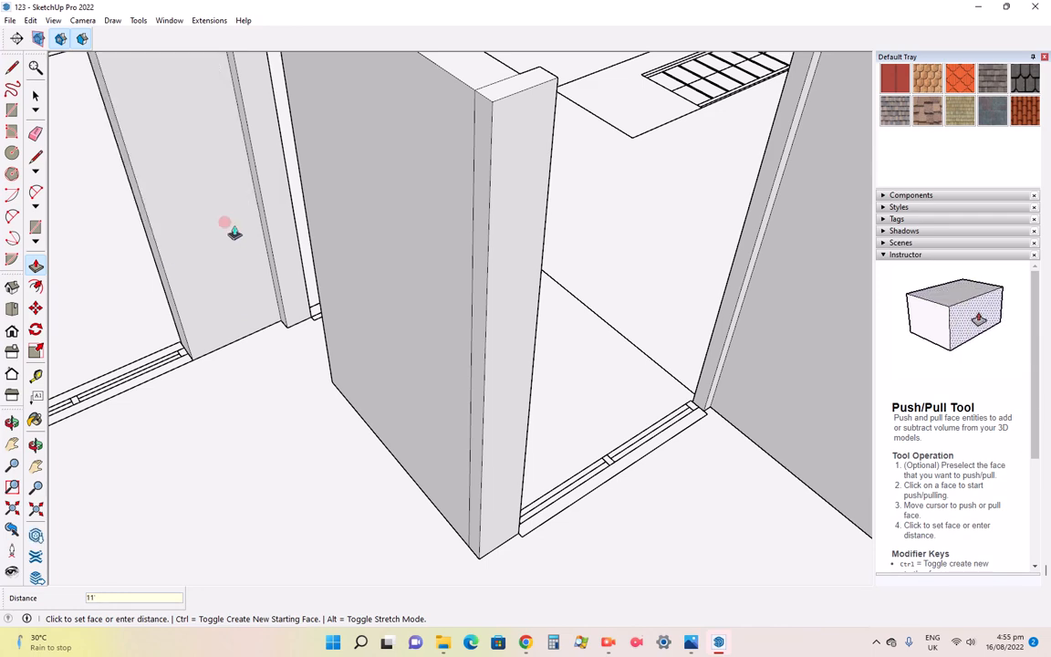
Extrude the front wall piece between window and outer corner, and the side wall from that corner to its window, 11' upward
scroll(357, 354, down, 6)
scroll(220, 379, up, 5)
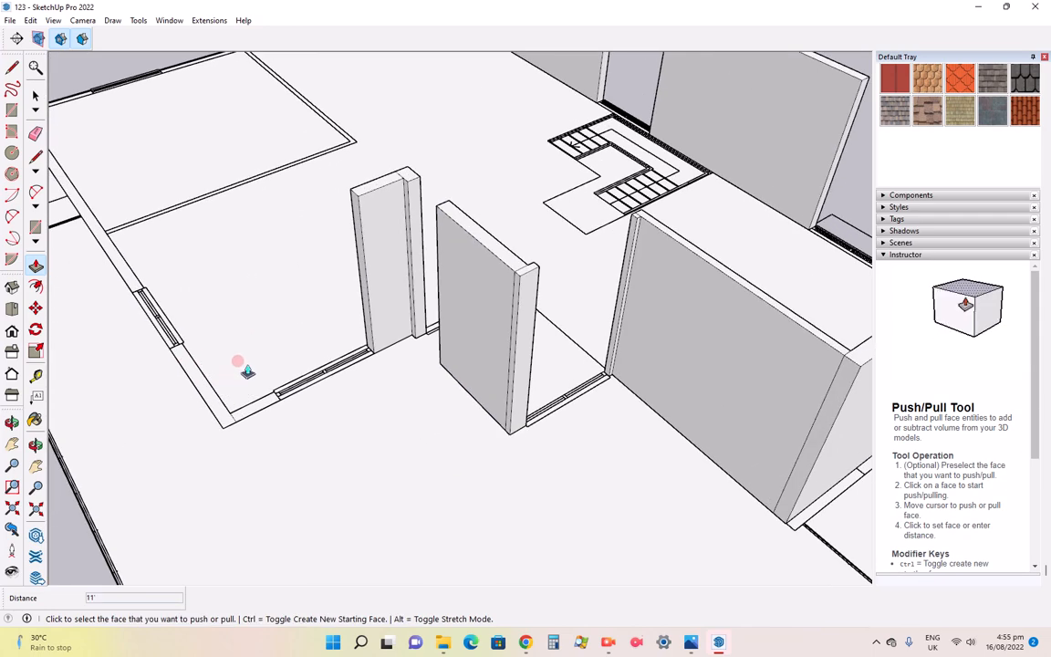
click(271, 435)
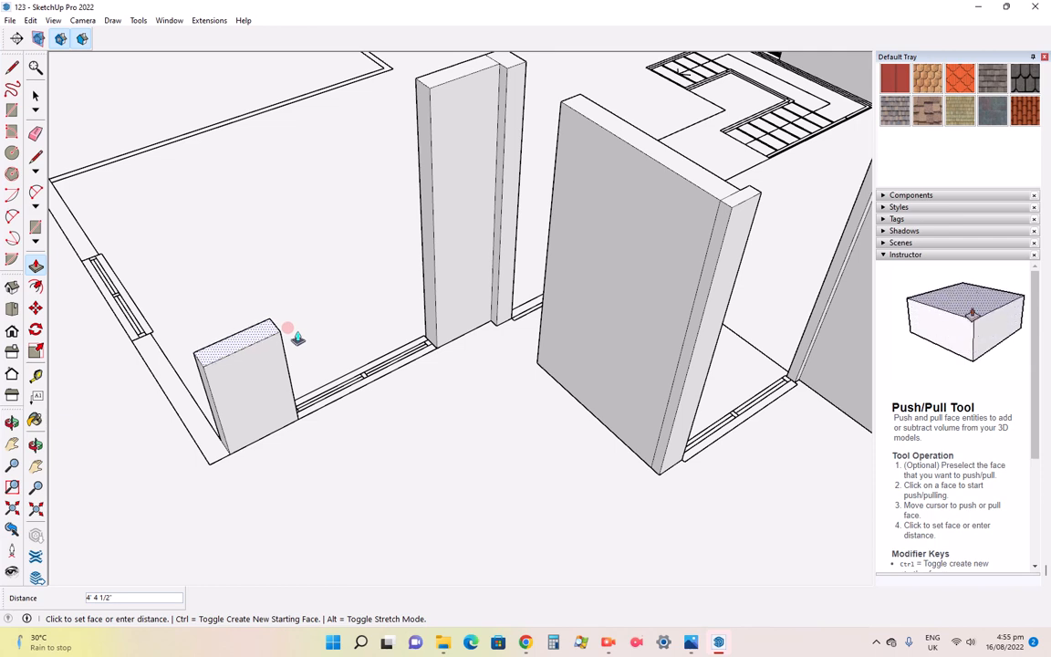
text(11')
key(Return)
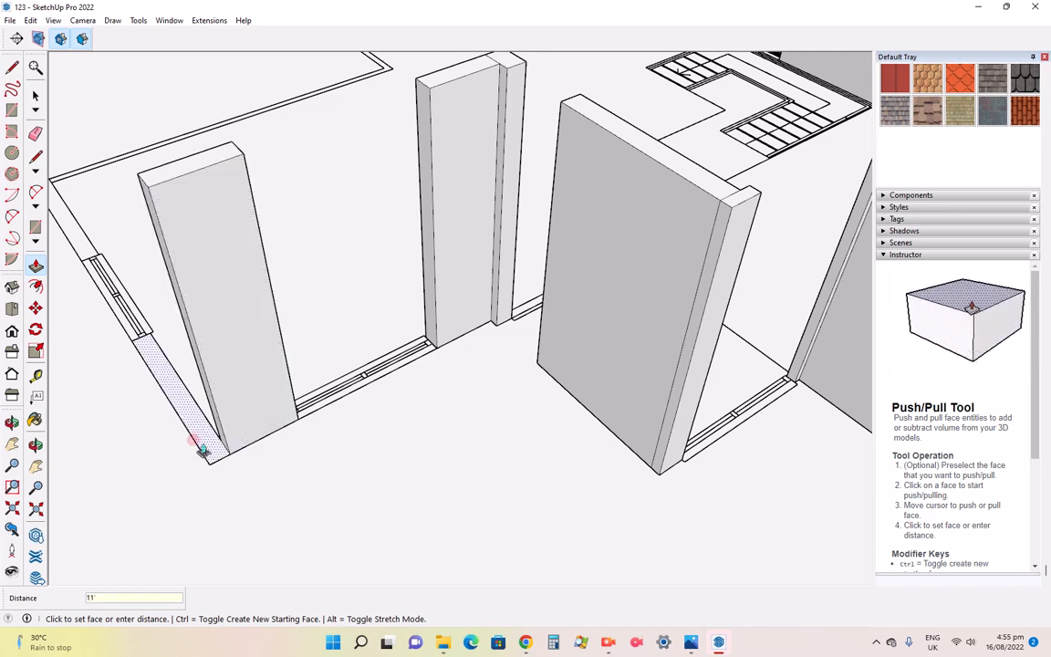
click(187, 406)
text(11')
key(Return)
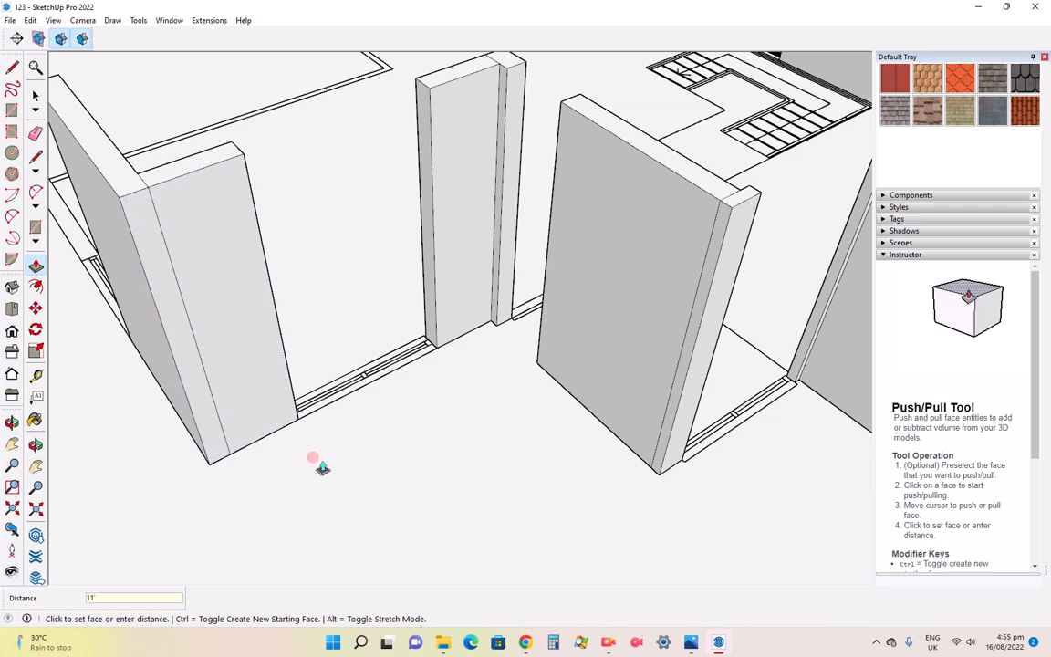
Push/Pull the rest of the side wall opposite the stairs, from its window to the back corner, up 11'
scroll(454, 518, down, 3)
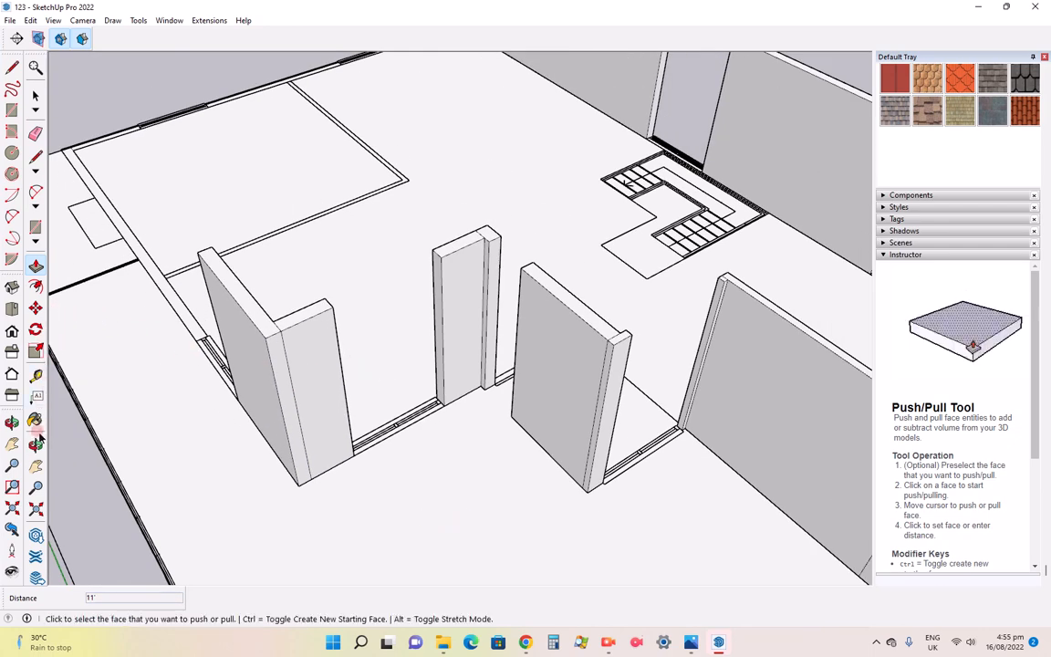
click(12, 421)
drag(273, 394, 566, 408)
scroll(342, 454, up, 2)
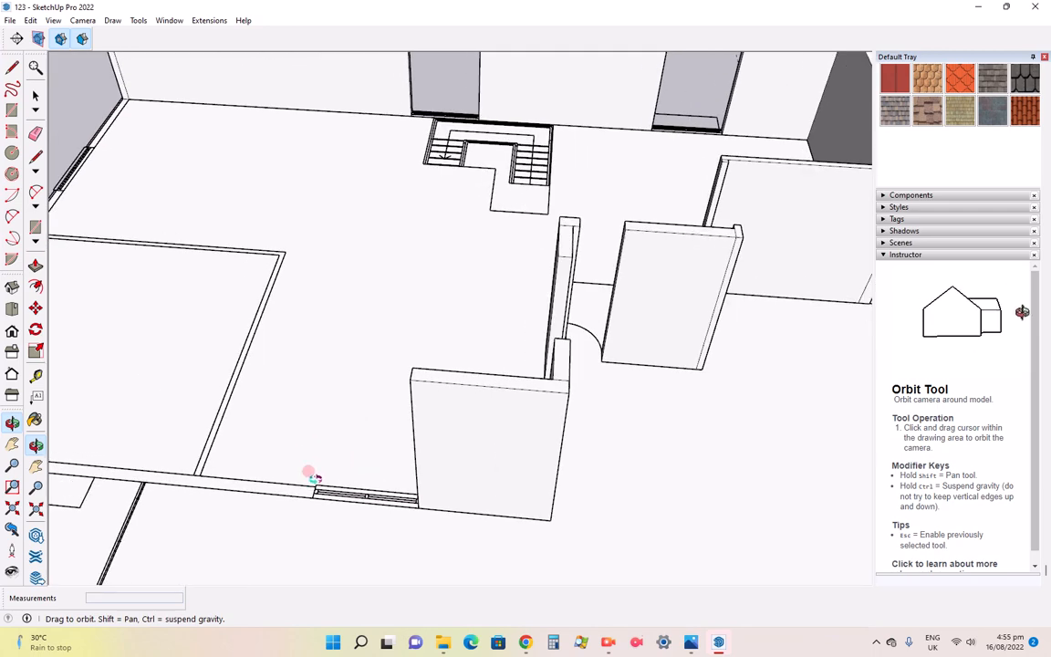
click(36, 264)
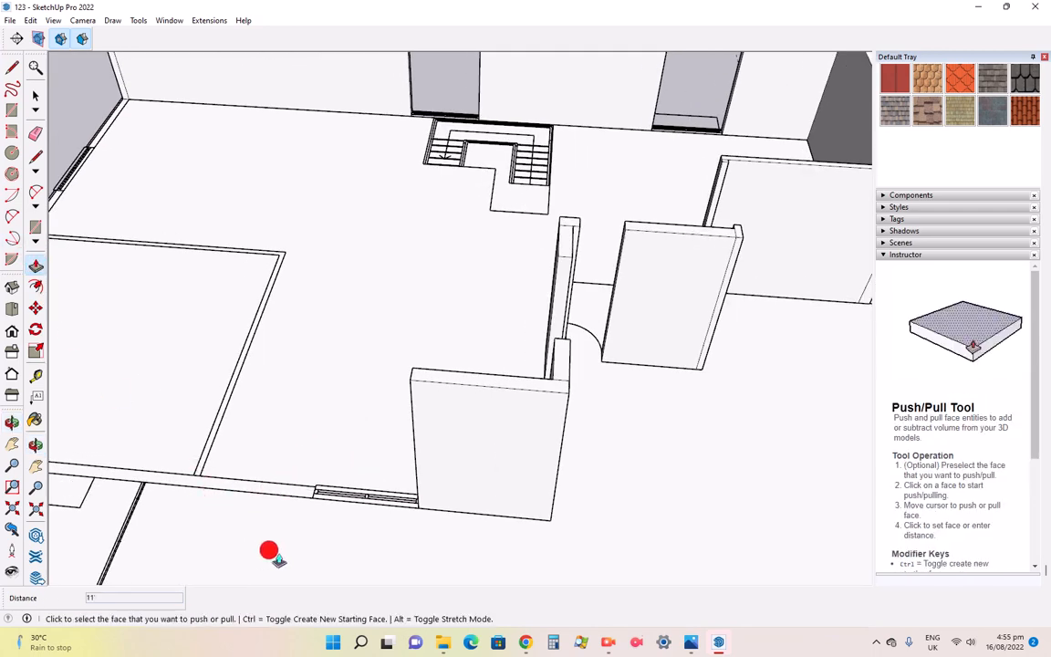
click(287, 497)
text(11)
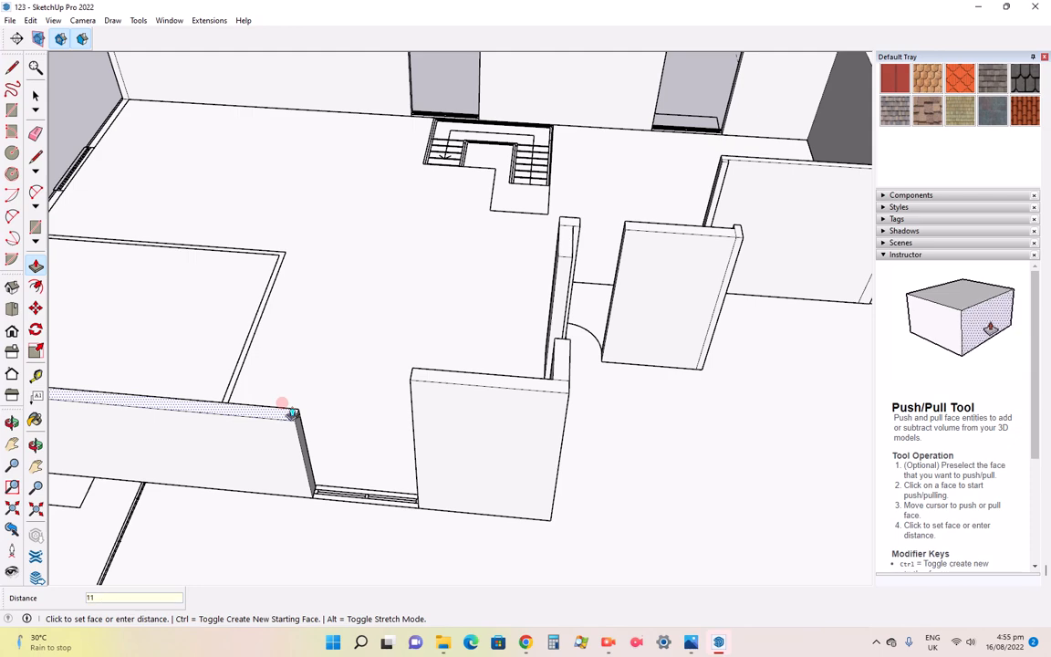
text(')
key(Return)
Raise the long back wall face starting at the stair-side corner by 11'
scroll(289, 412, down, 6)
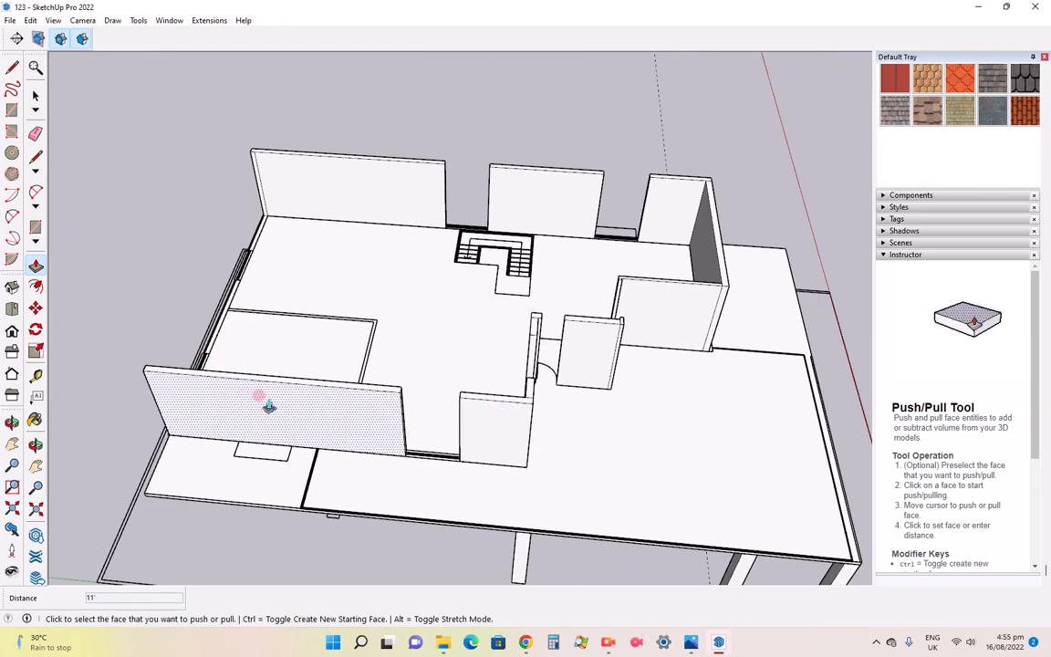
scroll(292, 350, up, 4)
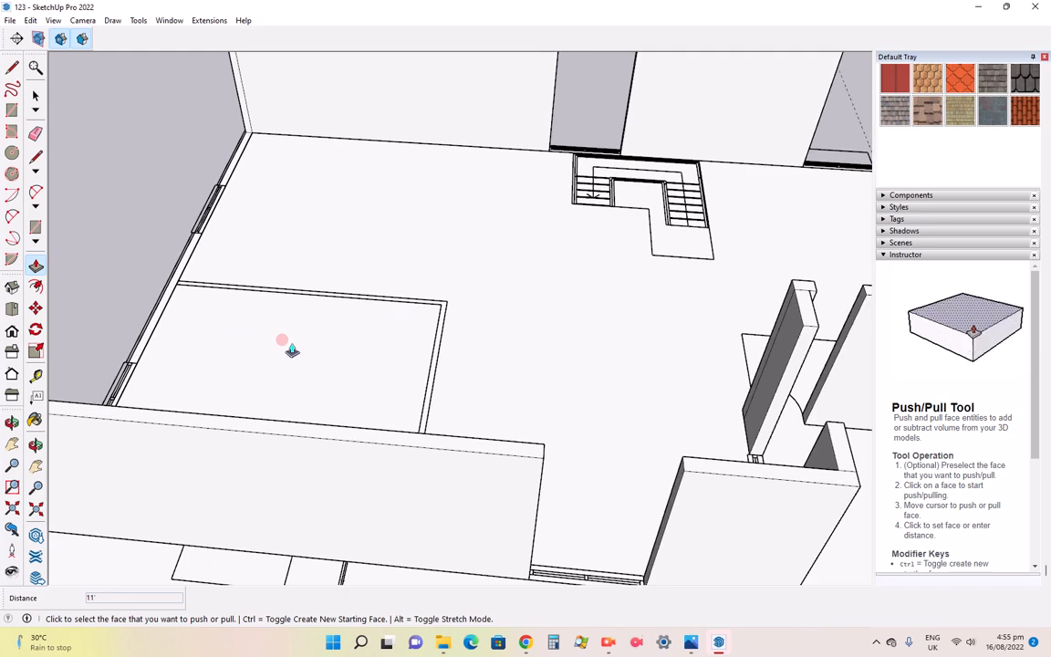
click(146, 302)
text(11')
key(Return)
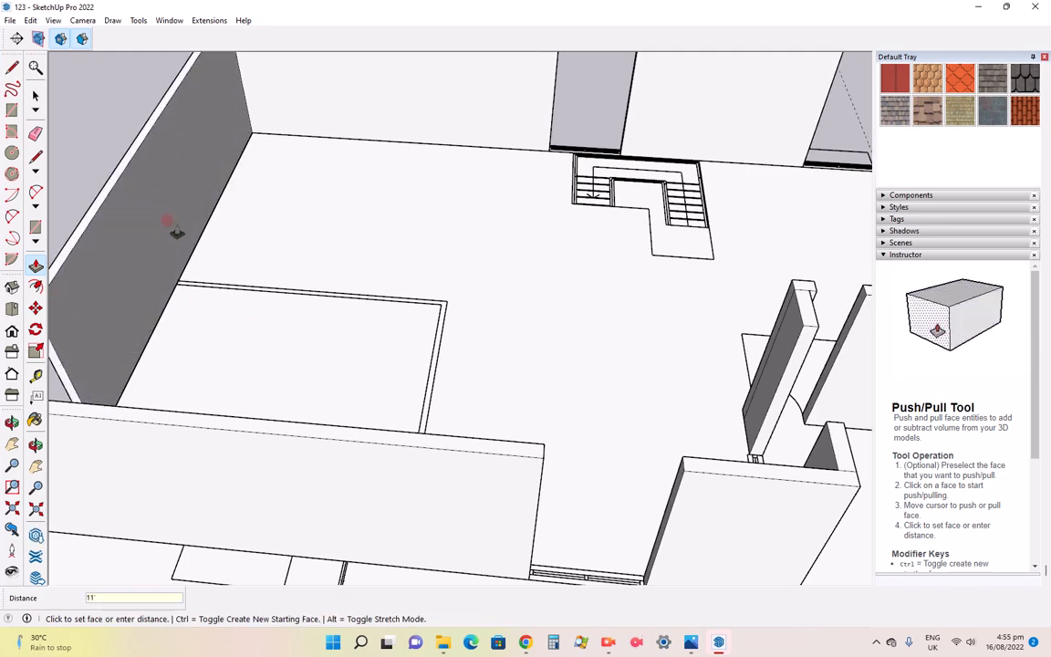
Extrude the remaining short back wall piece, at the corner opposite the stair side, 11' upward to close the gap
scroll(242, 295, up, 3)
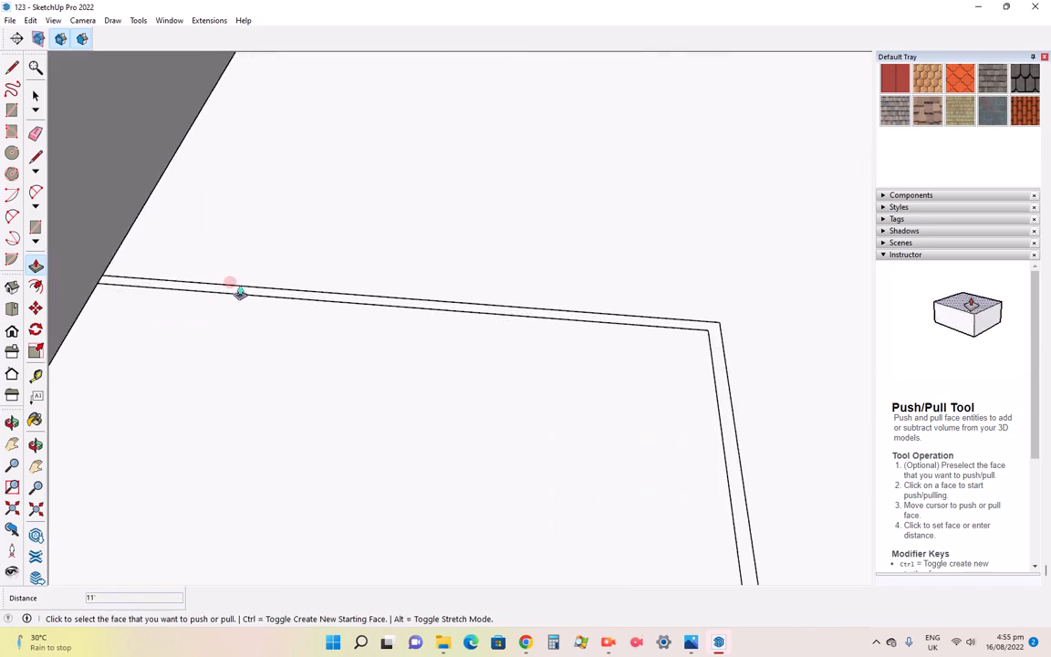
scroll(251, 301, down, 5)
scroll(452, 415, up, 3)
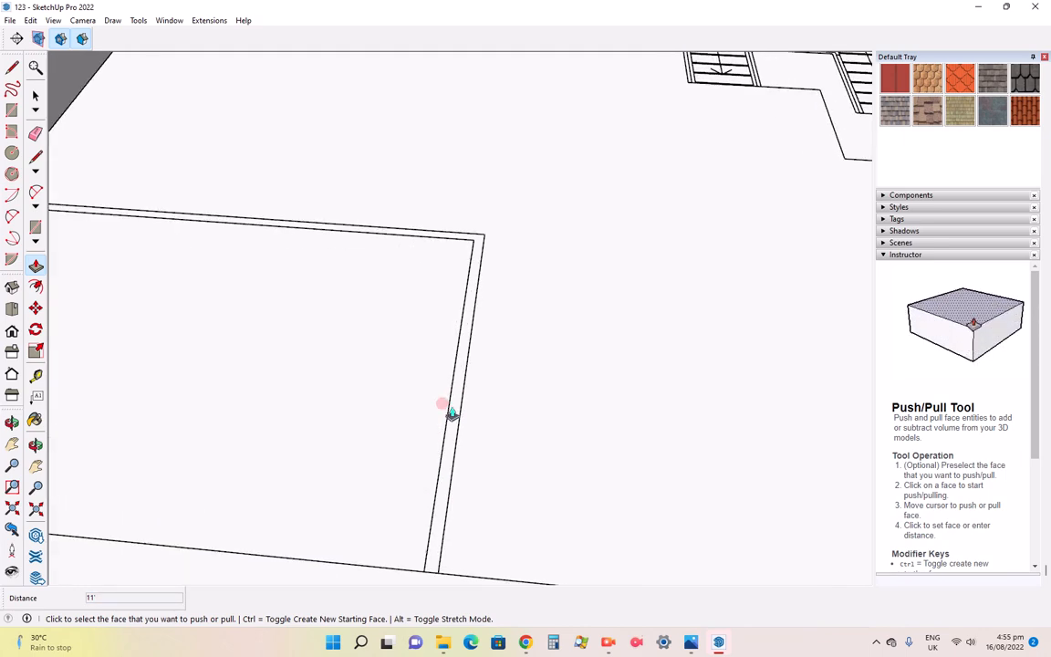
scroll(451, 413, down, 5)
scroll(378, 407, down, 2)
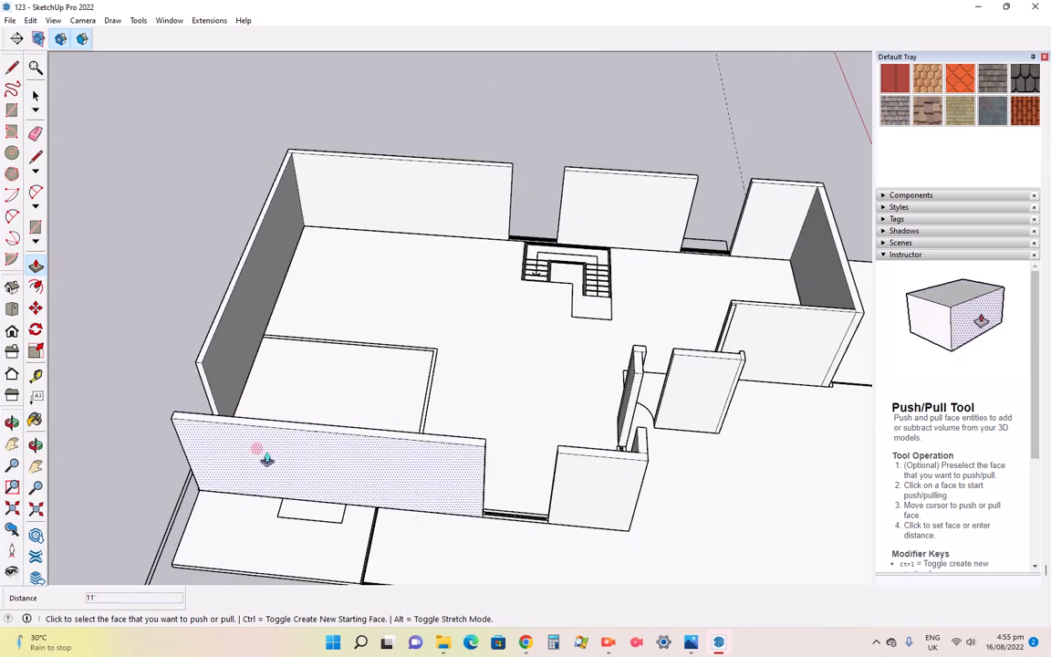
click(34, 446)
drag(432, 452, 71, 456)
scroll(315, 299, up, 5)
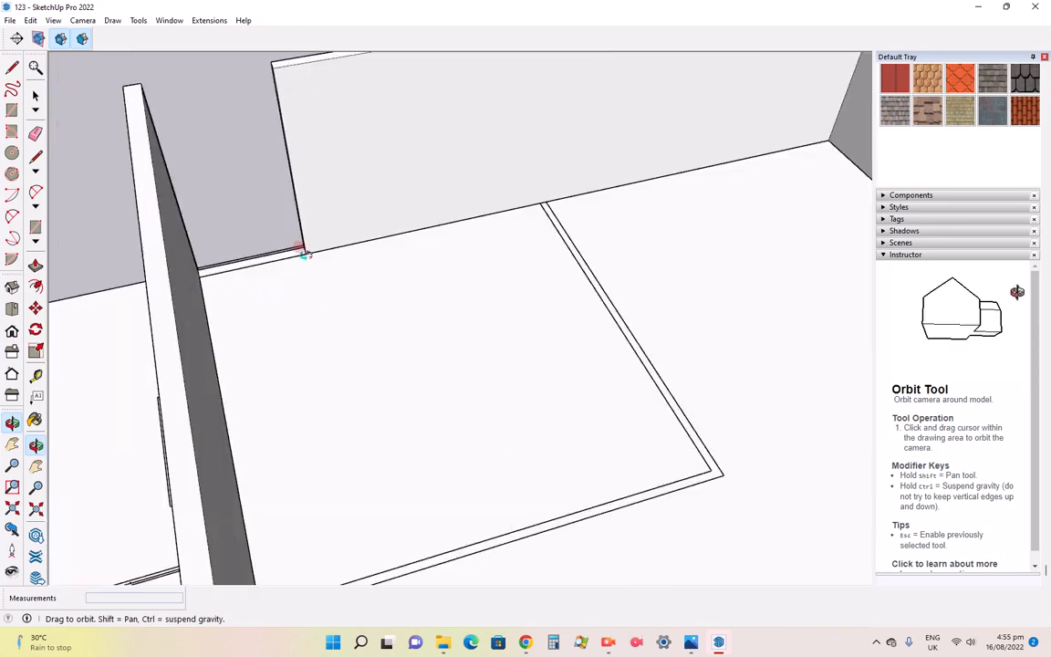
click(35, 264)
click(188, 274)
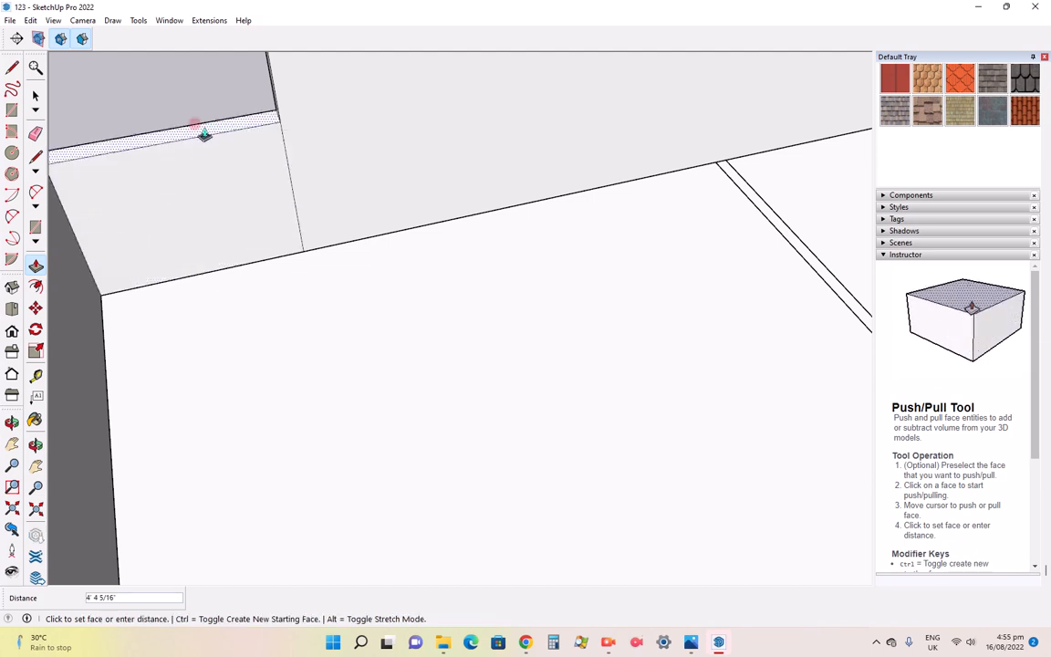
scroll(203, 134, down, 6)
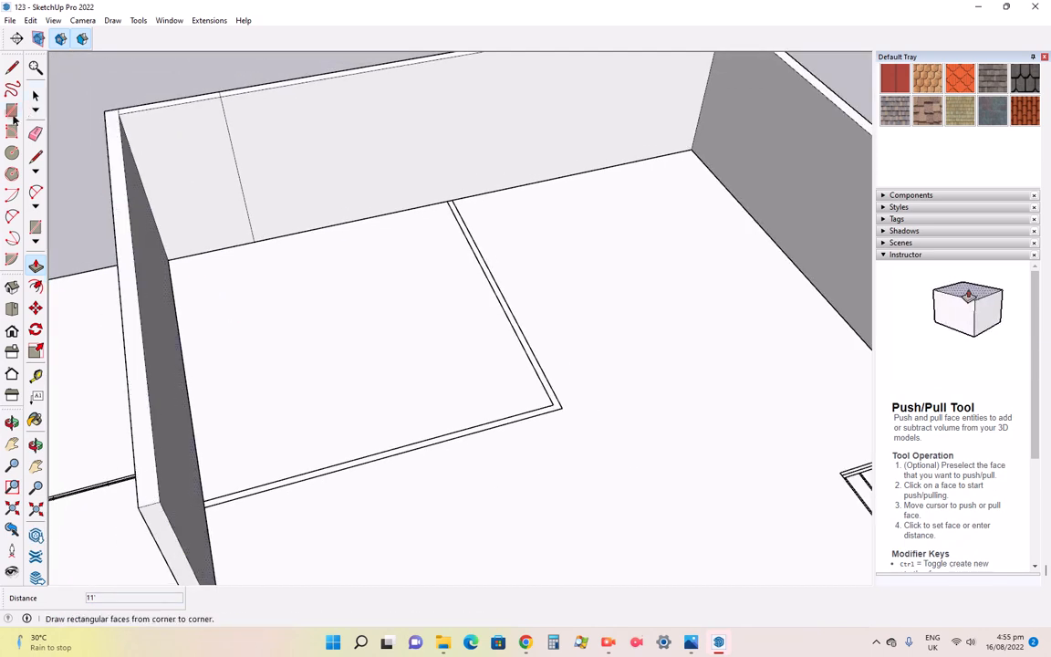
Trace the back corner room's two partition walls with rectangles, about 4 5/8" by 19' 4 3/4" and 19' 1 3/4" by 4 1/2"
click(12, 109)
scroll(465, 210, up, 4)
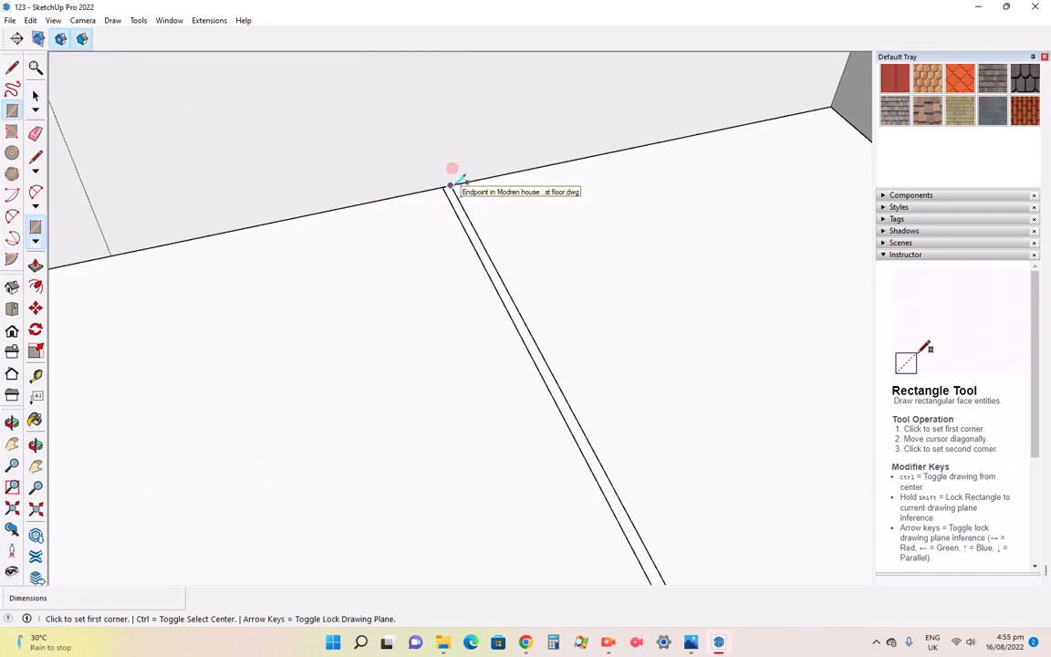
click(451, 185)
scroll(527, 339, down, 5)
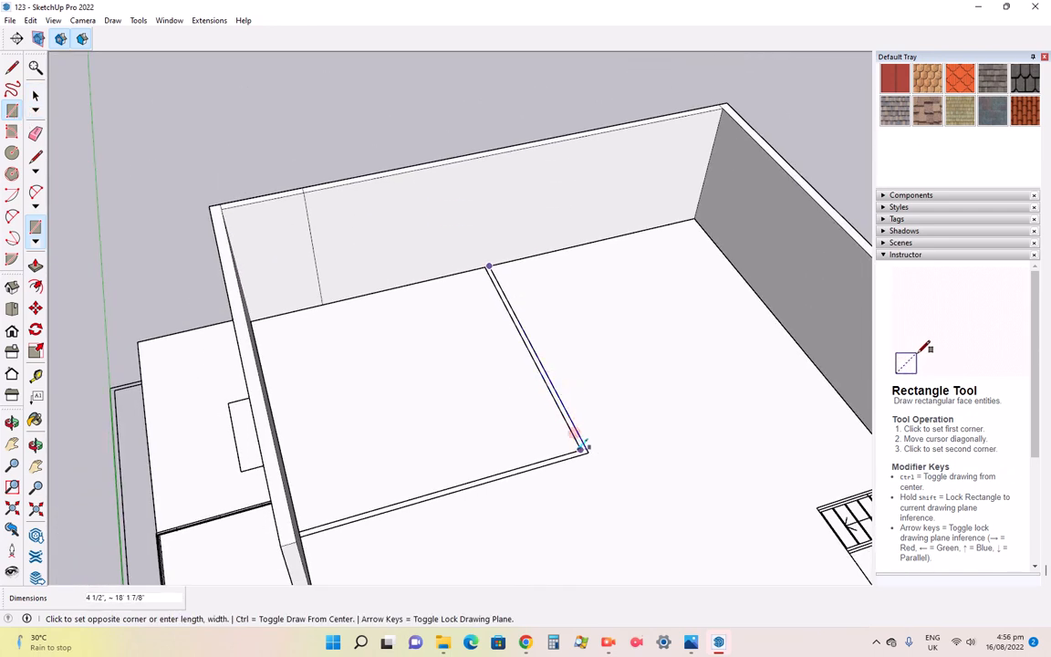
scroll(584, 447, up, 4)
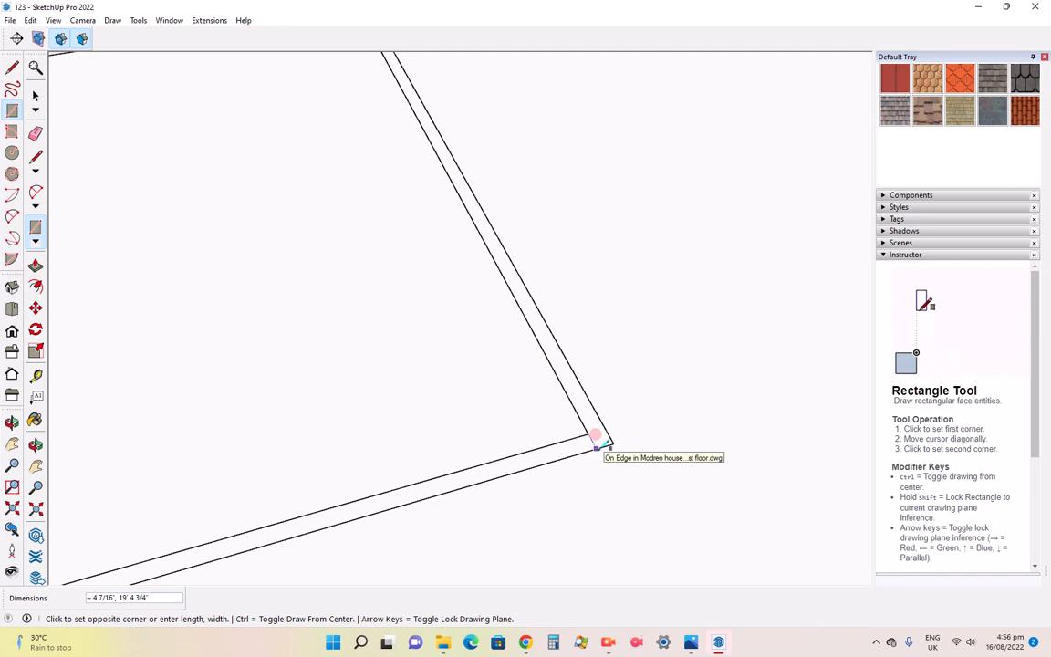
click(593, 432)
click(587, 430)
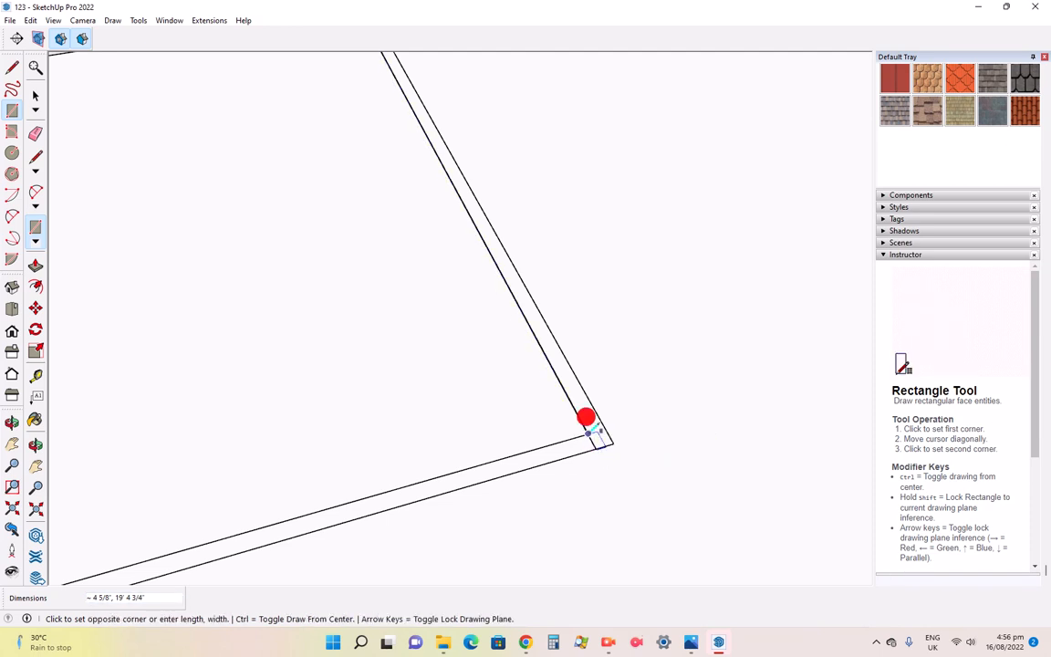
scroll(587, 430, down, 3)
click(114, 577)
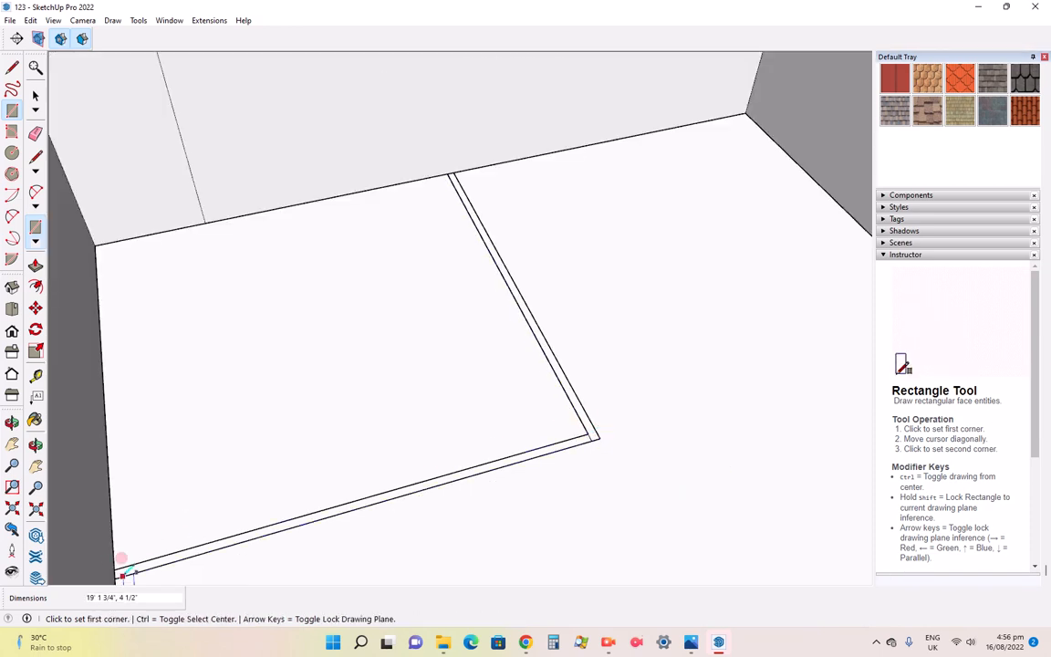
Push/Pull both traced partition faces of the back corner room up 11'
key(p)
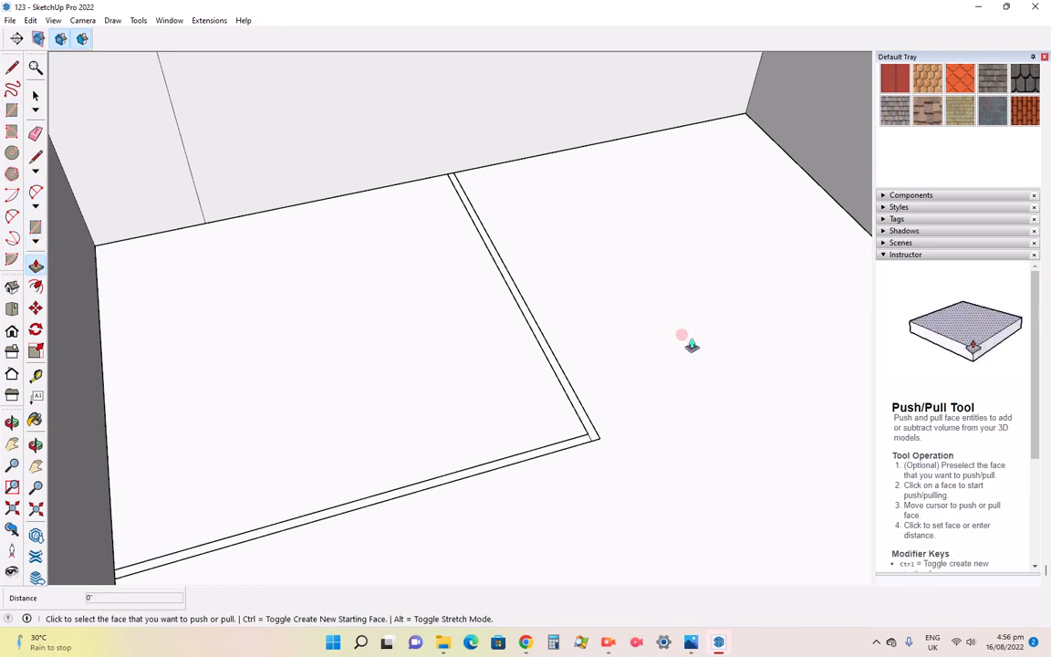
click(543, 352)
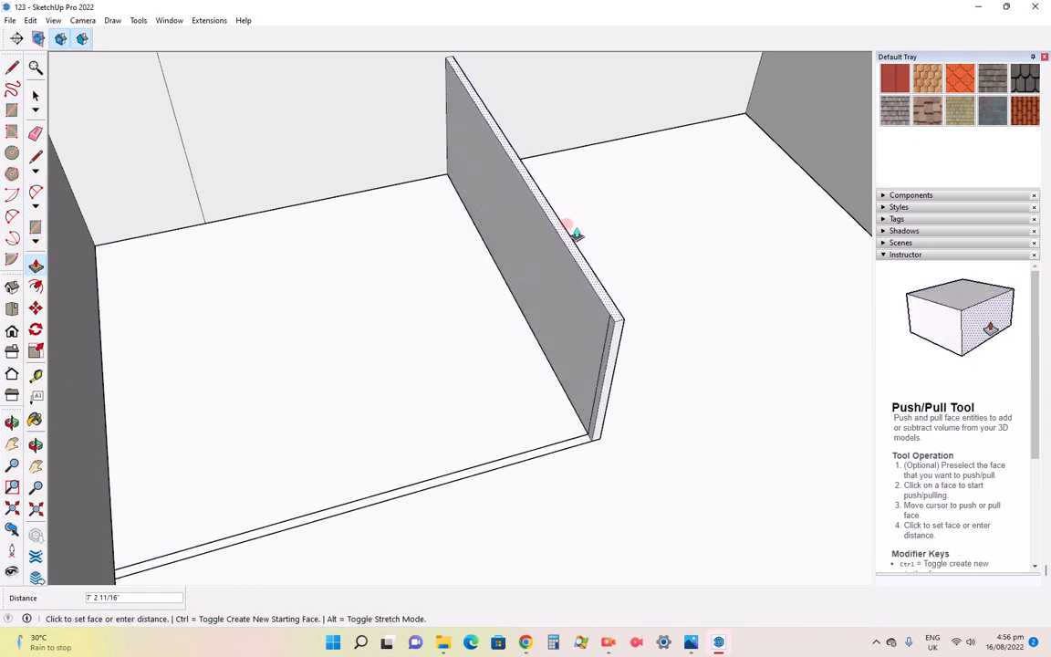
text(11')
key(Return)
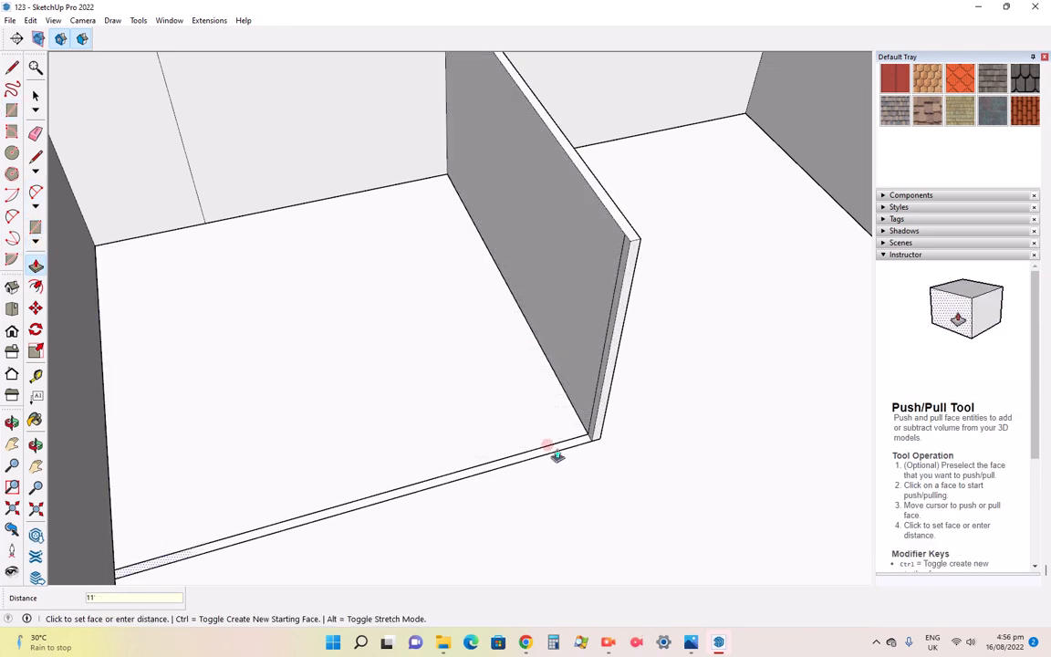
drag(557, 453, 538, 303)
text(11)
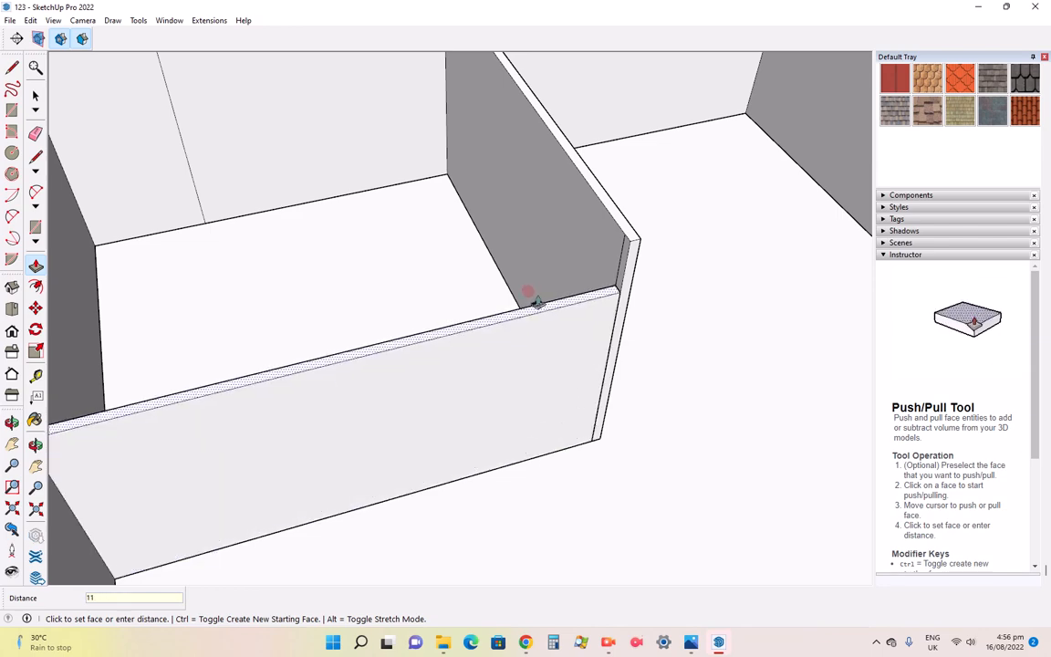
text(')
key(Return)
scroll(516, 301, down, 5)
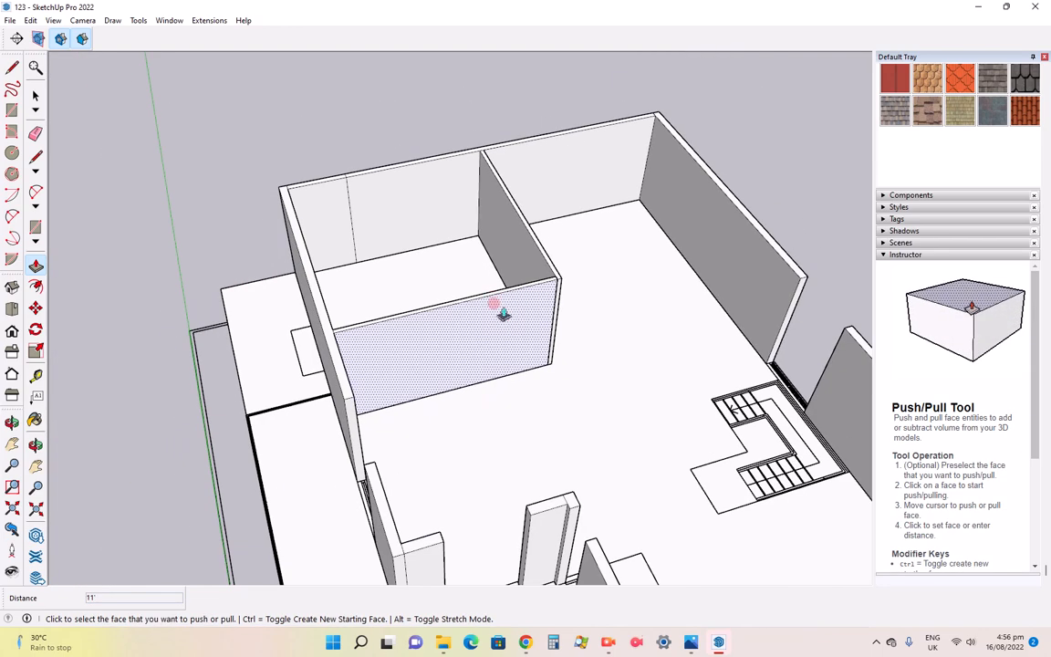
Switch to the top view of the upper floor
scroll(503, 313, down, 3)
scroll(809, 497, up, 1)
scroll(803, 522, down, 1)
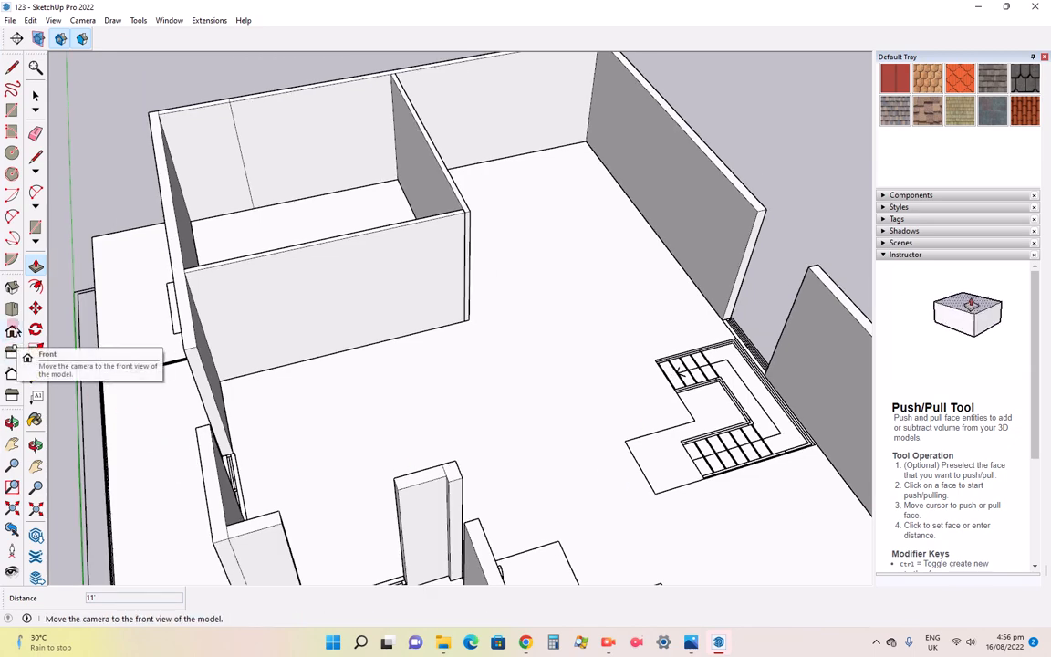
click(13, 308)
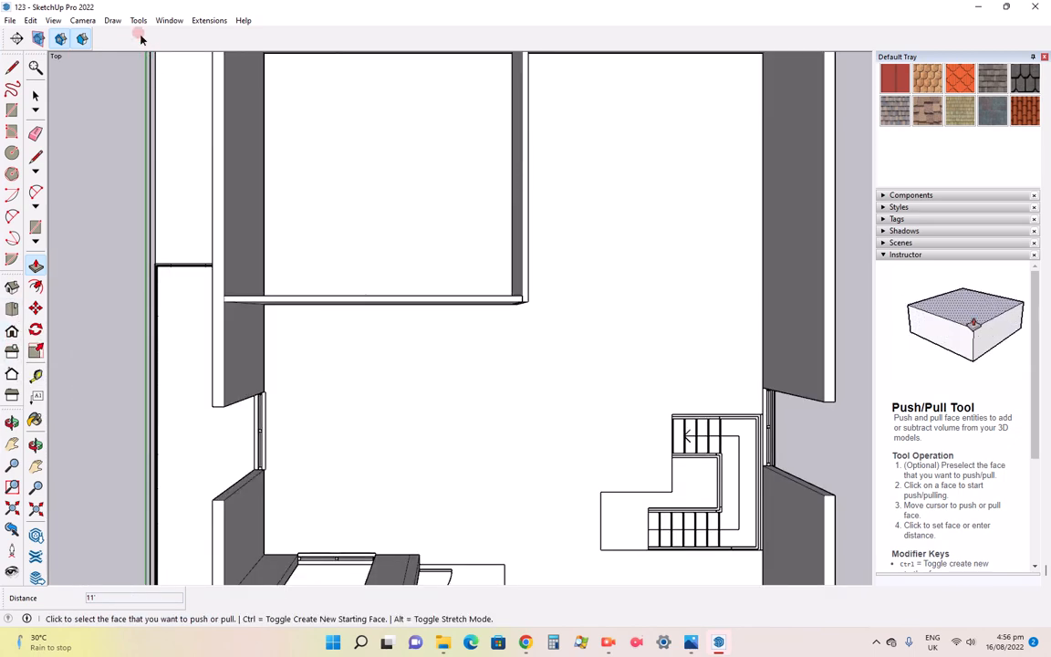
Switch the camera to parallel projection for the top view of the upper floor
click(82, 20)
click(103, 82)
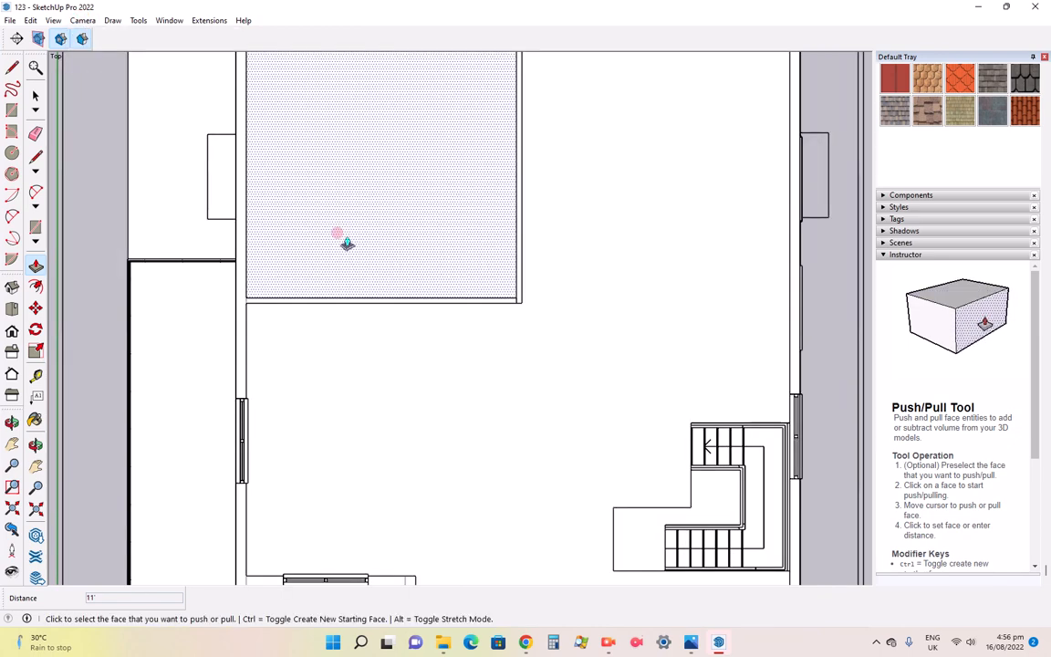
scroll(436, 222, down, 3)
scroll(615, 400, up, 5)
scroll(615, 399, up, 2)
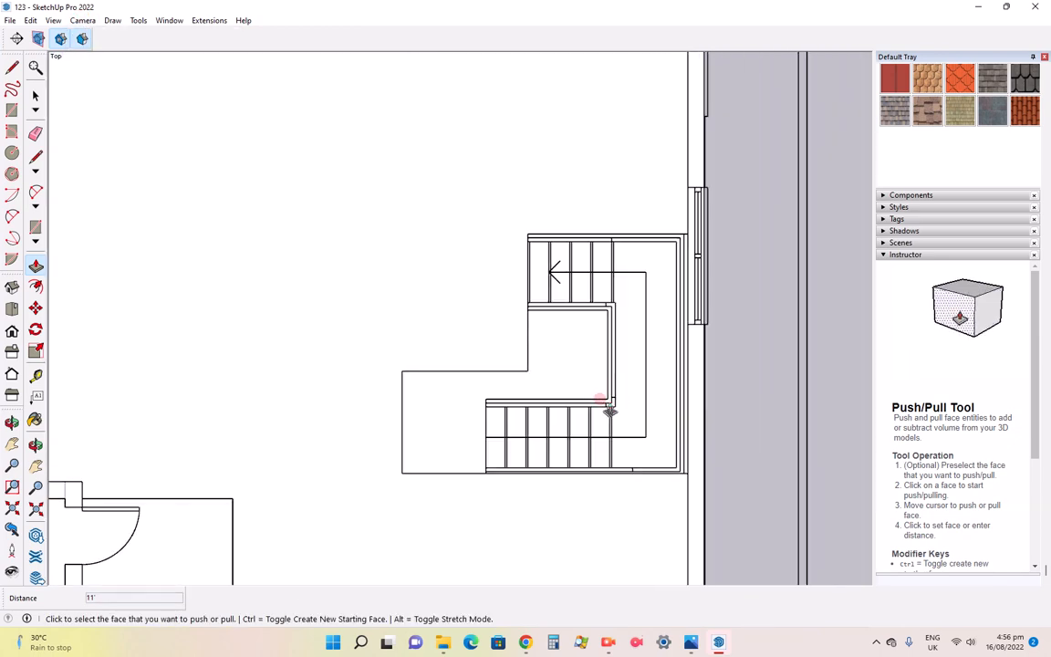
Trace the first tread of the lower stair flight with a rectangle about 10" by 2' 8"
click(34, 95)
scroll(624, 394, up, 1)
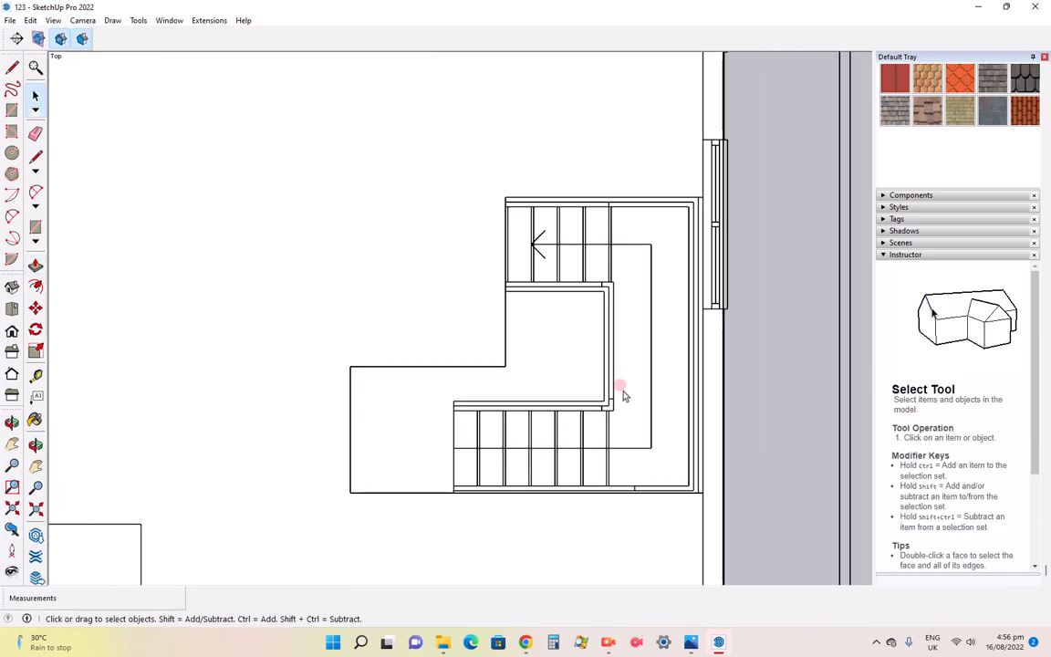
scroll(512, 463, up, 2)
scroll(512, 463, up, 1)
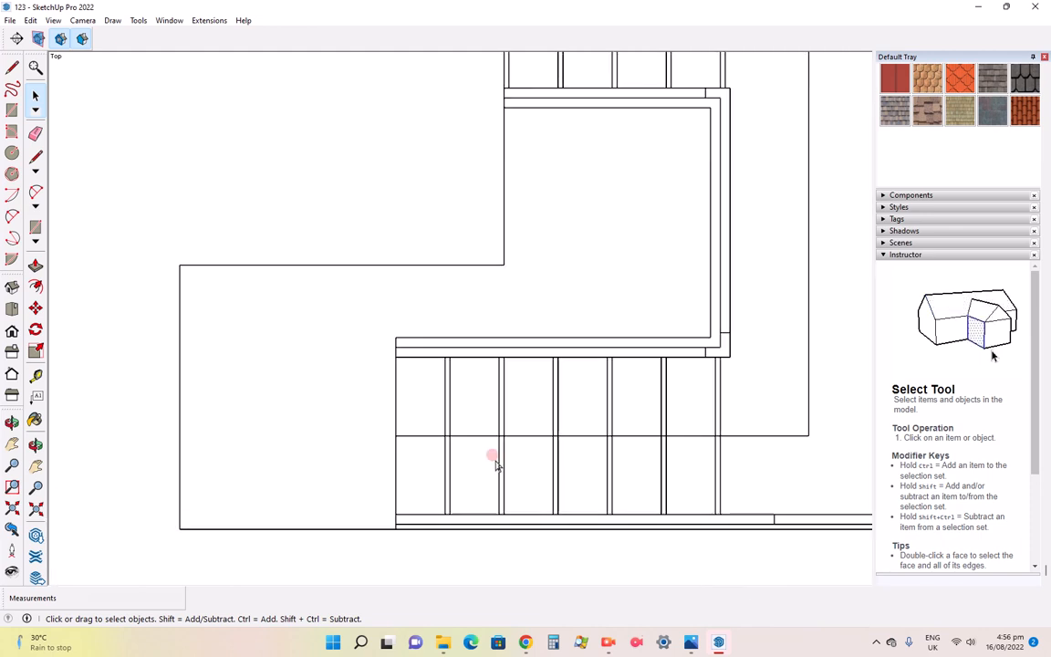
scroll(496, 460, down, 3)
scroll(598, 411, up, 1)
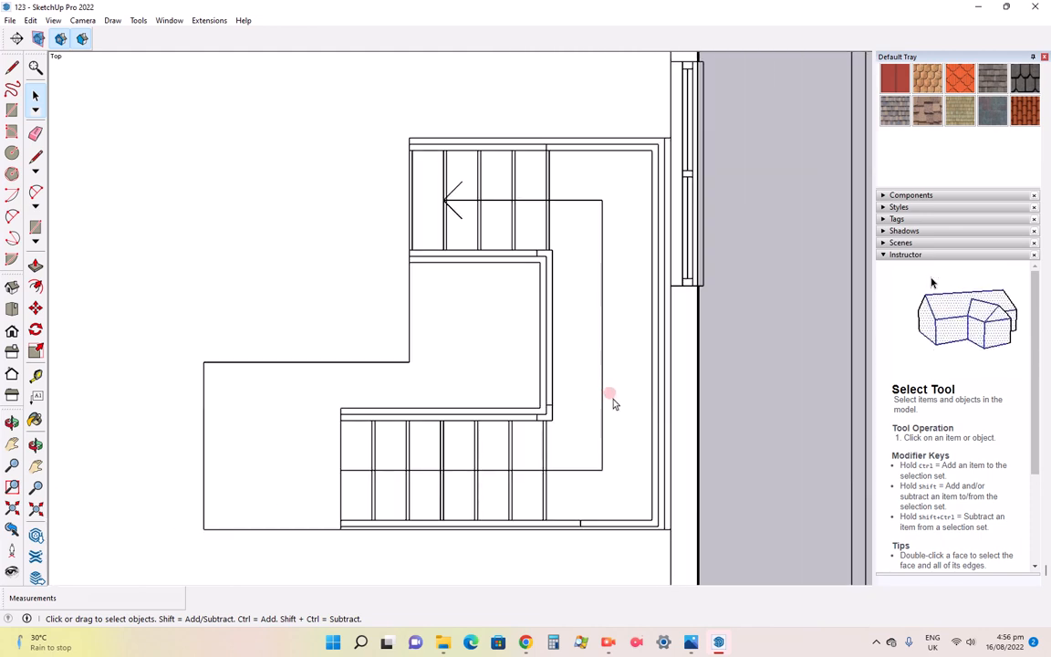
click(13, 111)
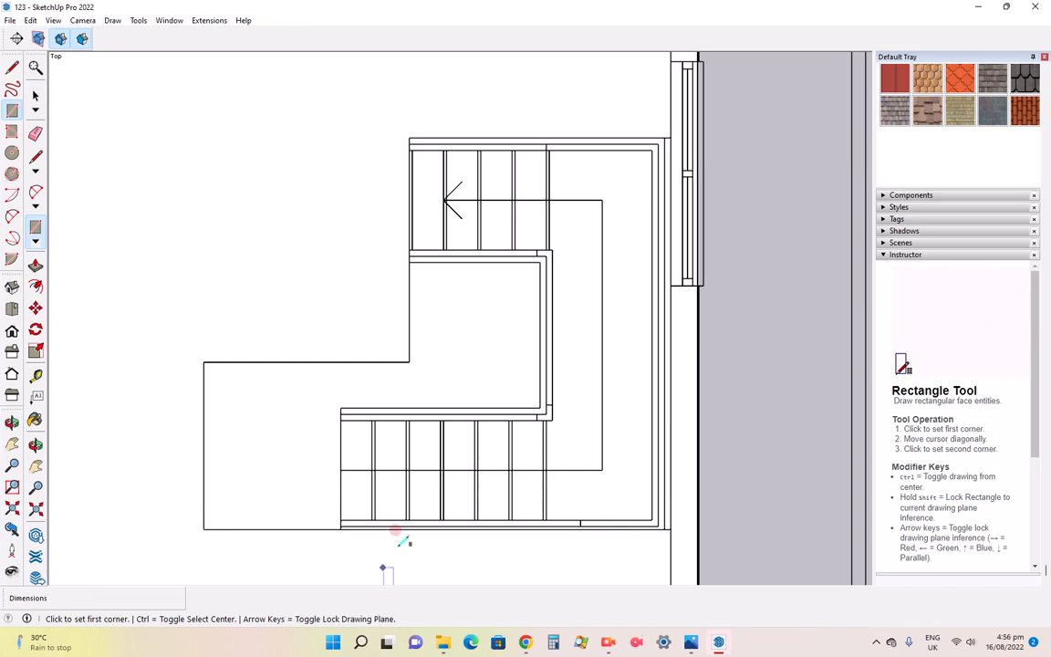
scroll(404, 540, up, 4)
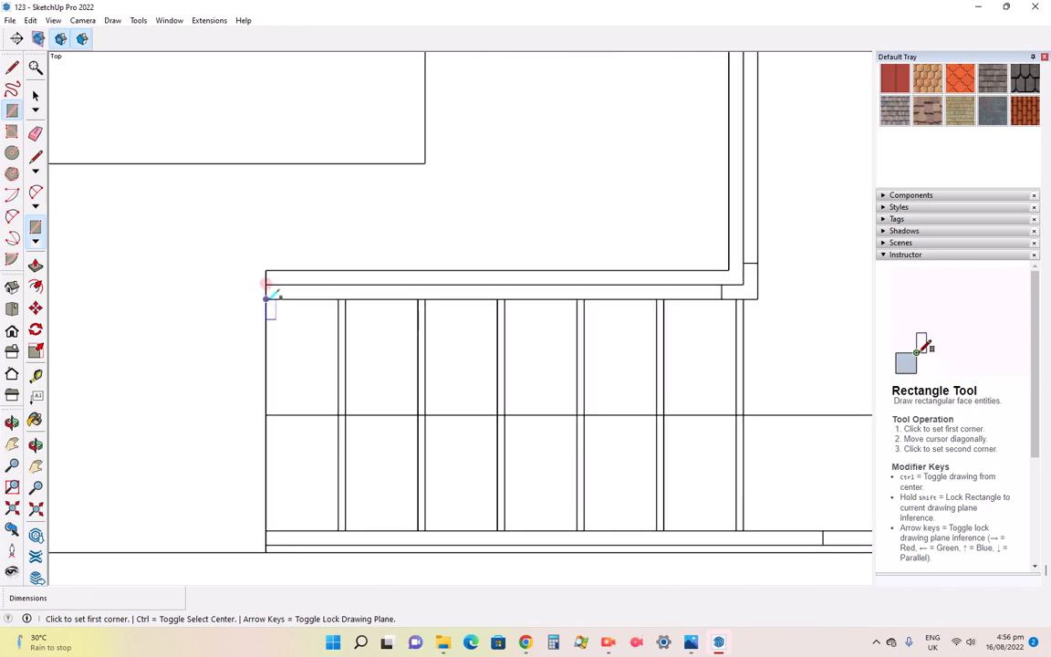
click(266, 298)
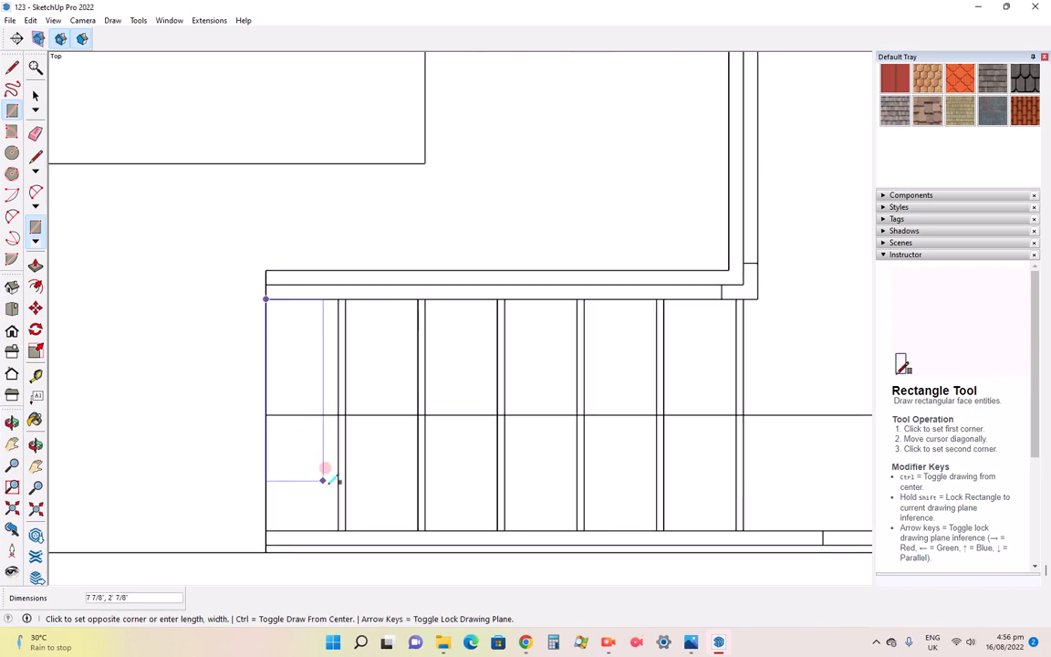
click(338, 529)
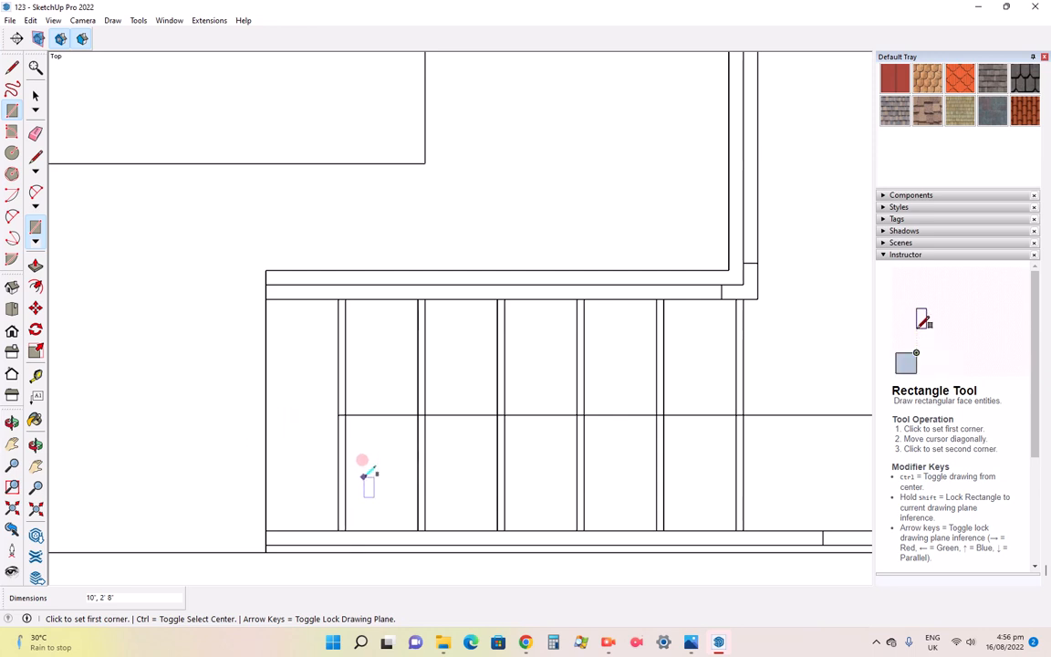
Select the traced first tread face and prepare it for Push/Pull in an angled view of the stair plan
scroll(369, 470, down, 3)
scroll(405, 484, down, 3)
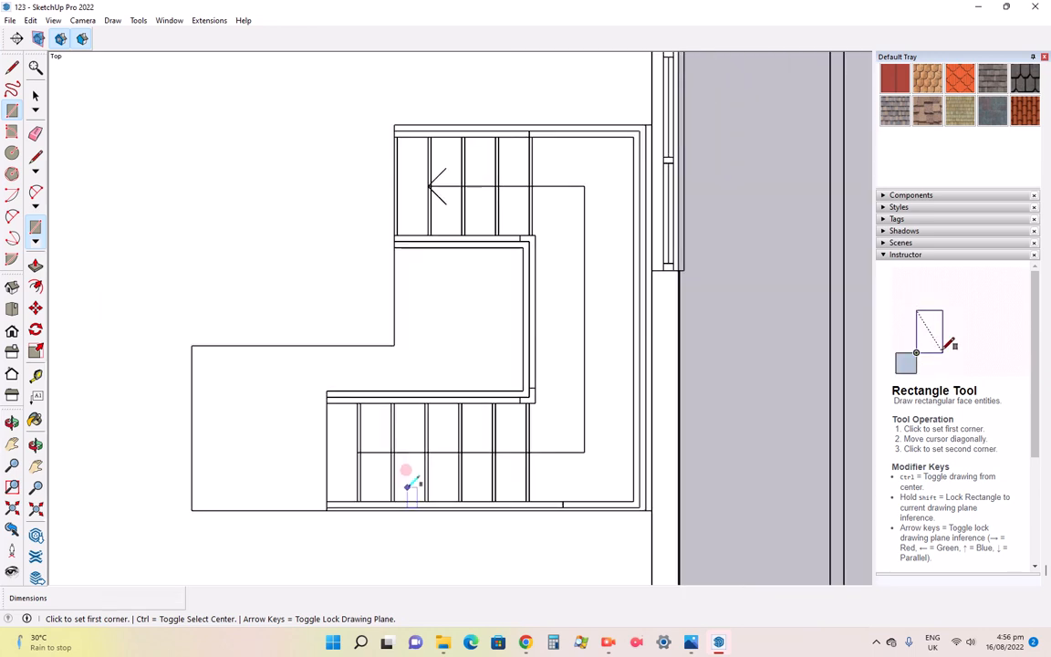
scroll(352, 451, up, 8)
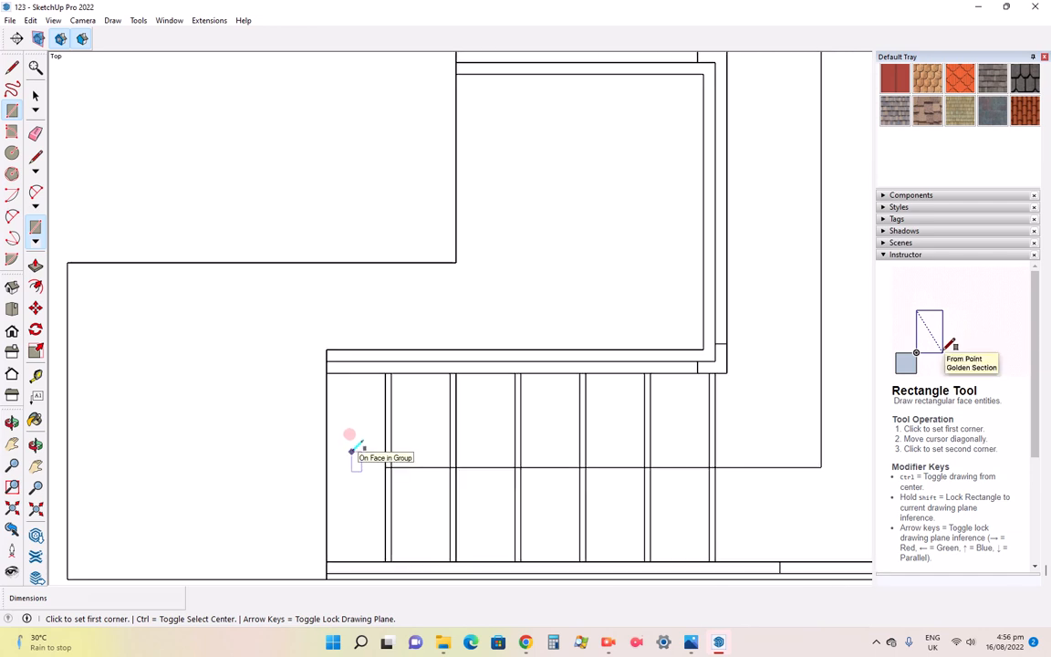
click(35, 265)
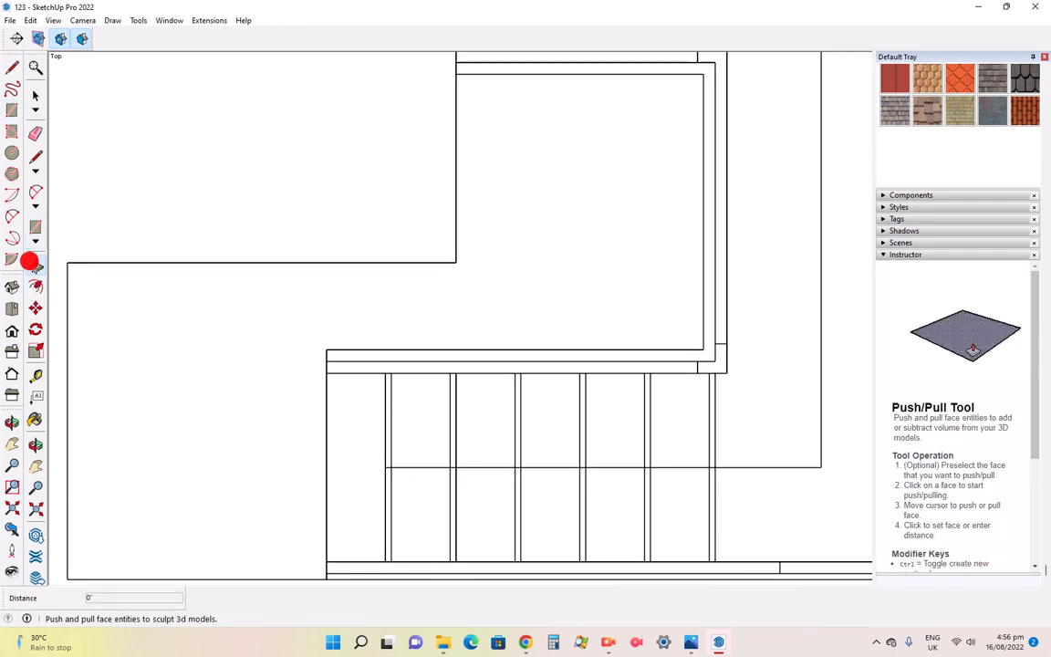
scroll(350, 398, down, 2)
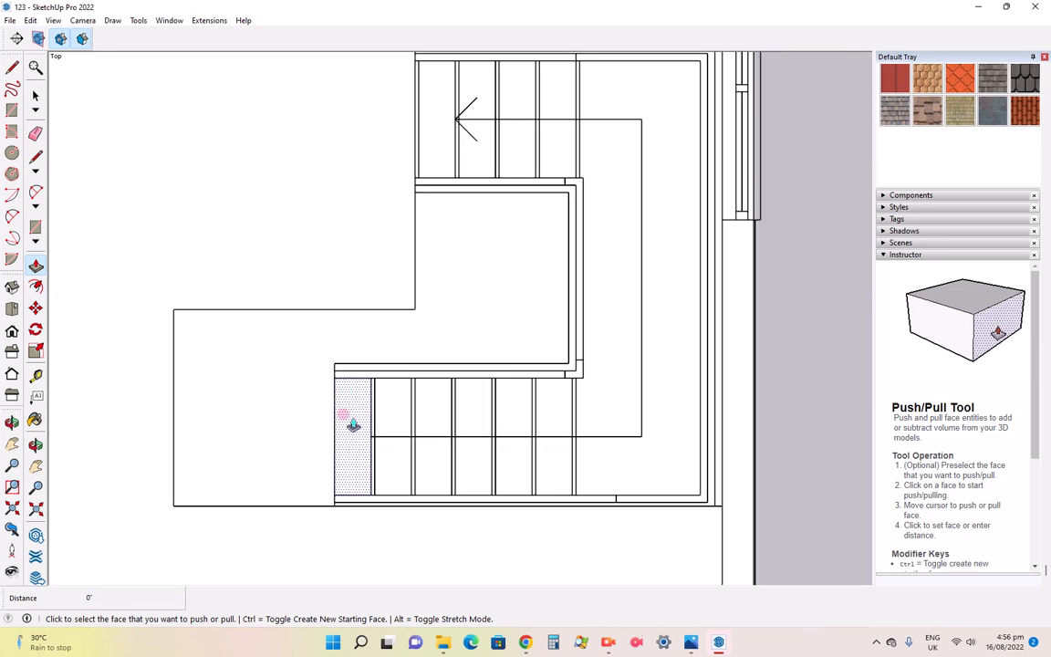
click(342, 415)
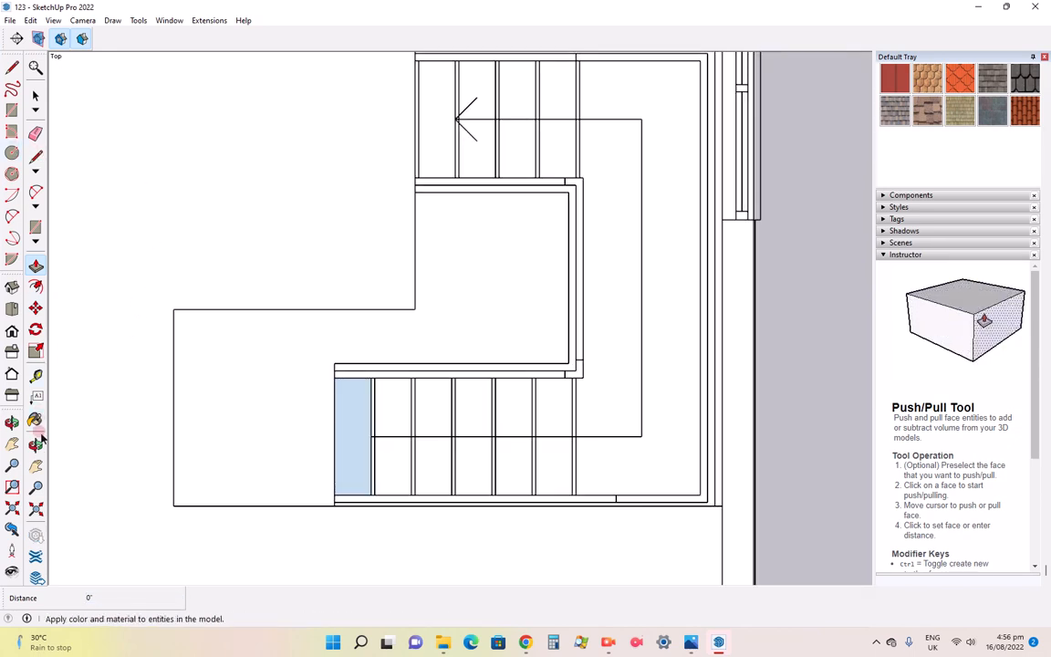
click(12, 421)
drag(356, 422, 535, 126)
drag(434, 430, 586, 457)
scroll(437, 477, up, 4)
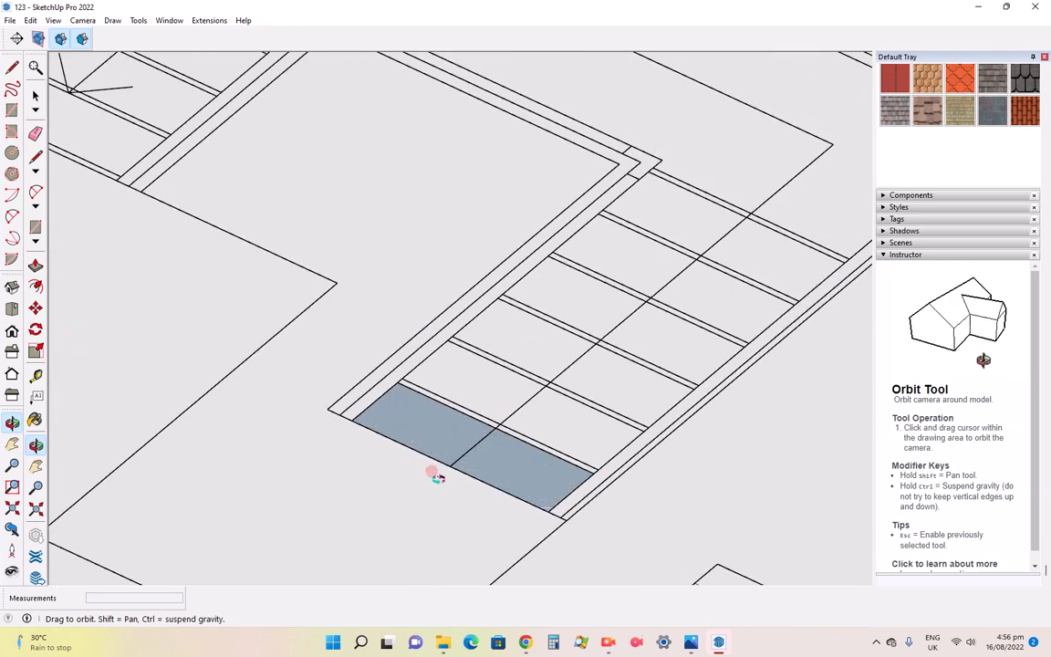
click(35, 264)
click(518, 474)
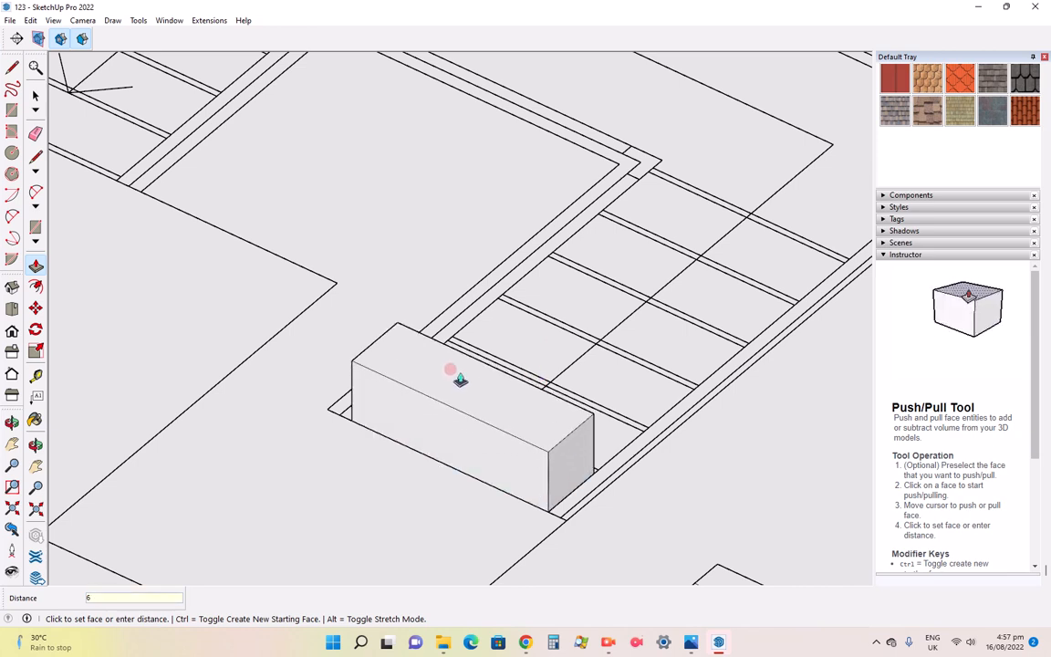
key(Return)
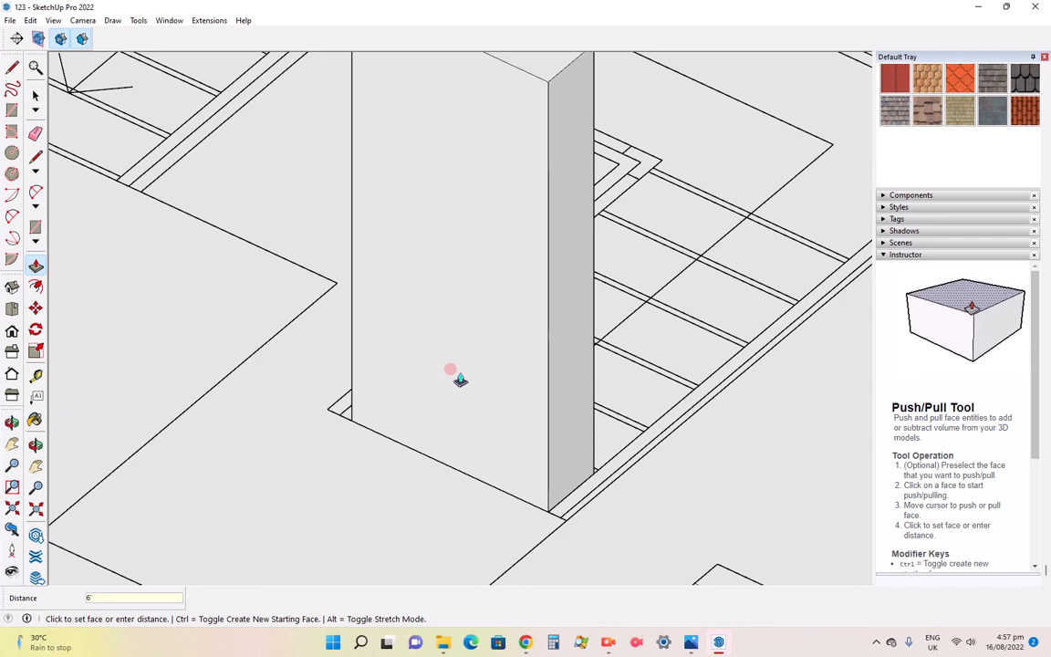
key(Escape)
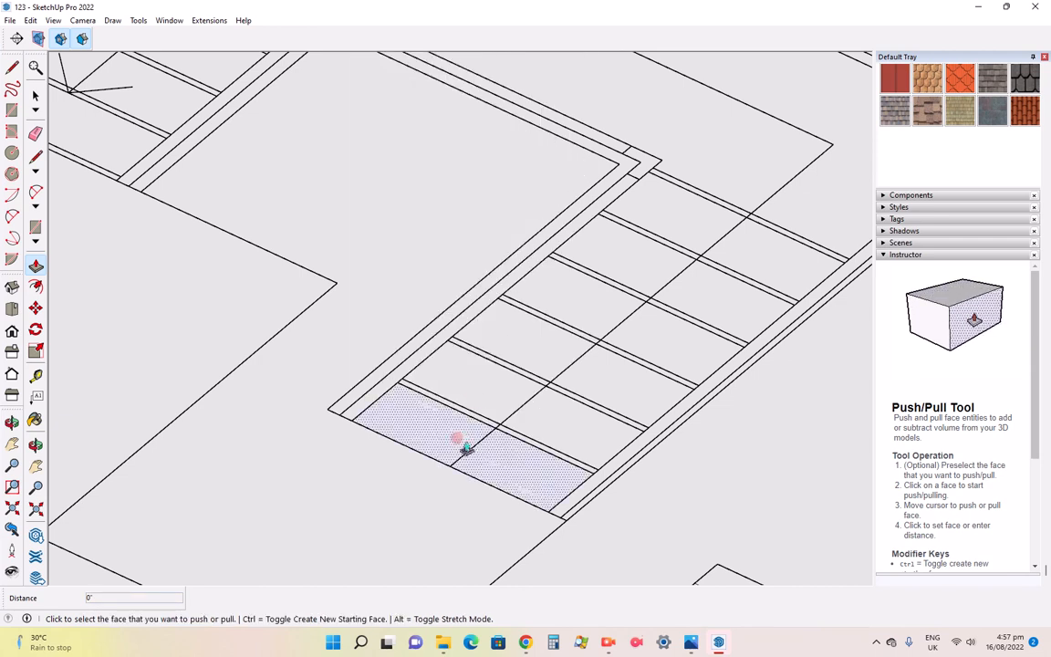
Push/Pull the traced first stair tread up 6"
click(456, 394)
text(6')
key(Return)
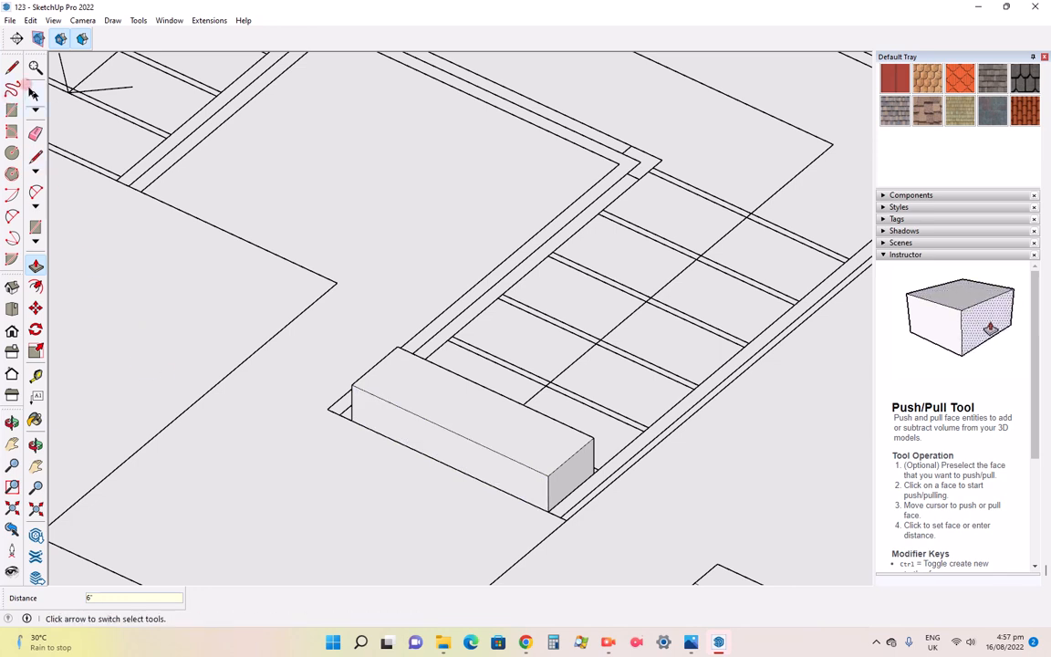
Make a component named "stair" from all connected faces and edges of the extruded first step
click(34, 92)
click(262, 373)
click(461, 433)
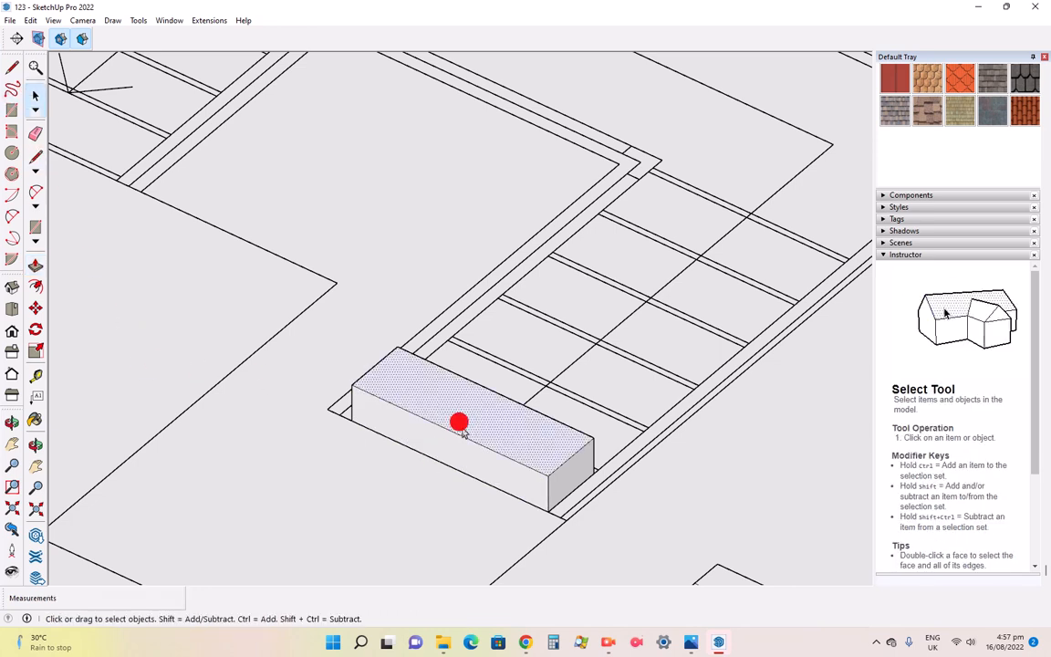
scroll(461, 433, up, 3)
scroll(597, 445, up, 2)
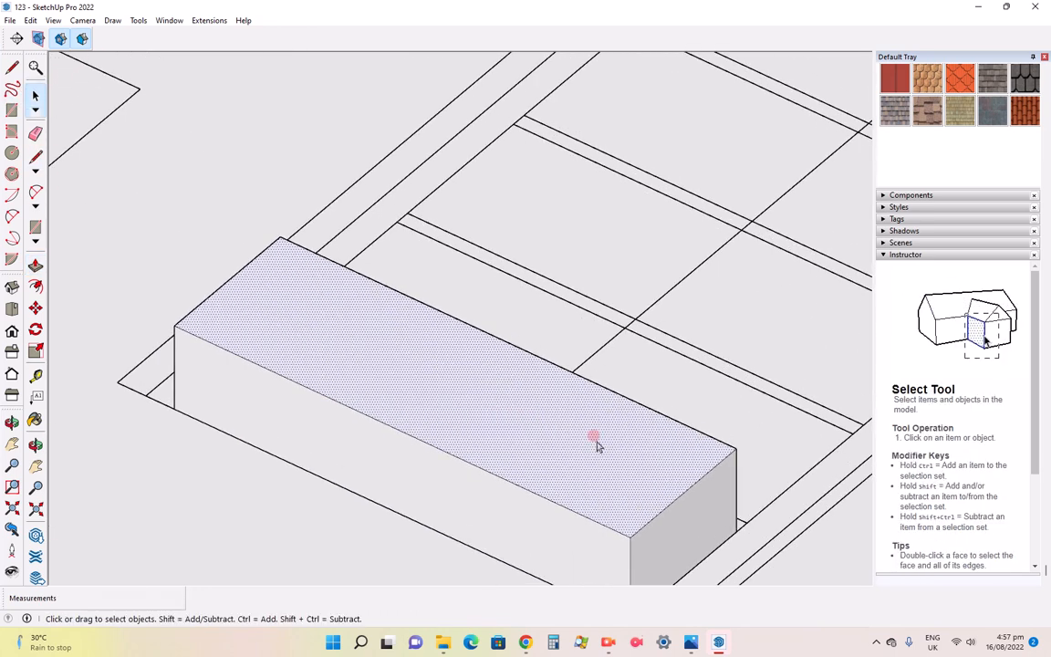
scroll(429, 471, down, 5)
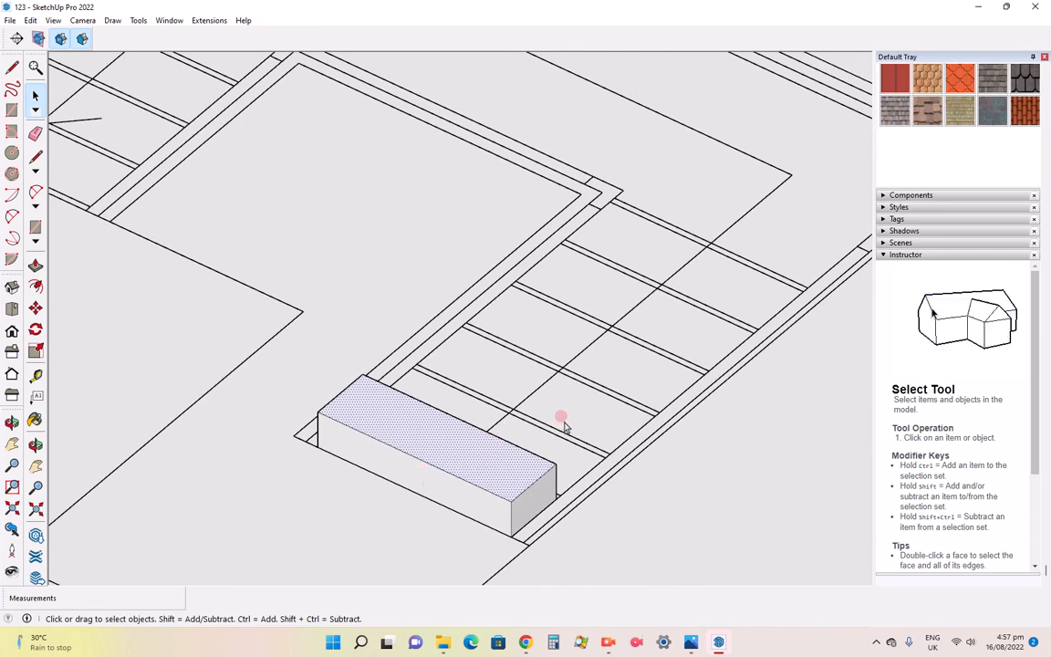
scroll(536, 475, up, 3)
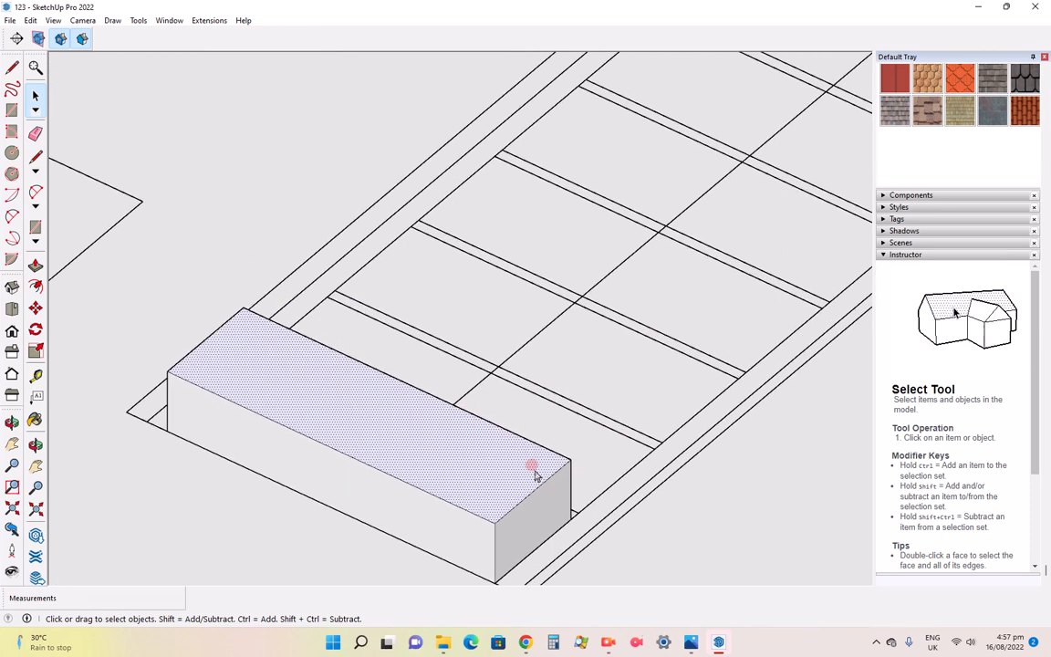
double_click(466, 502)
click(457, 530)
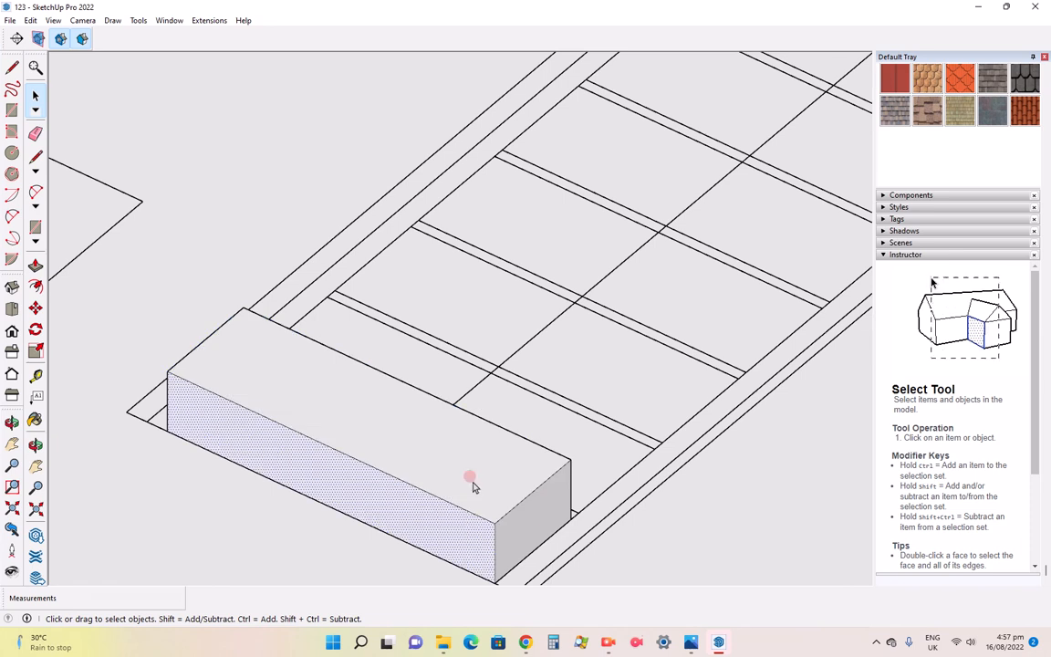
right_click(474, 488)
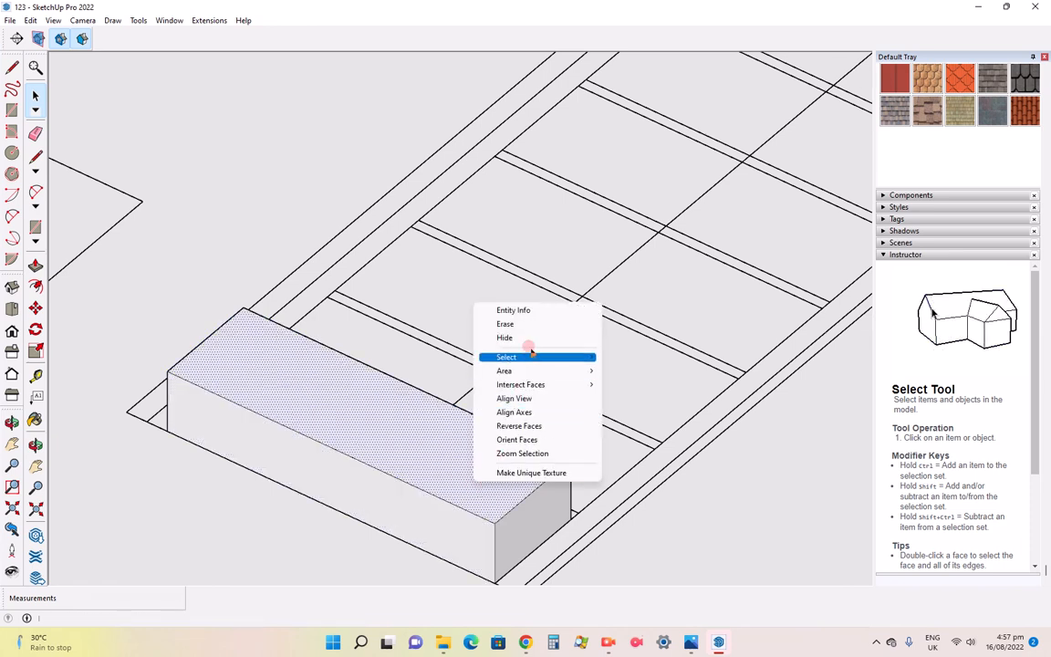
mouse_move(527, 356)
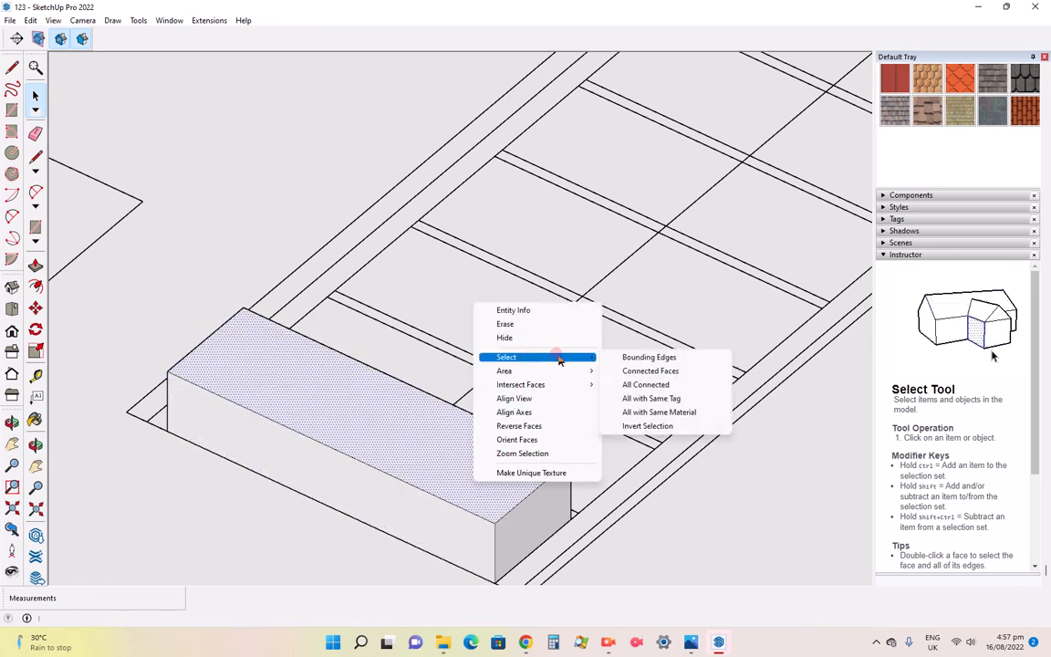
click(644, 385)
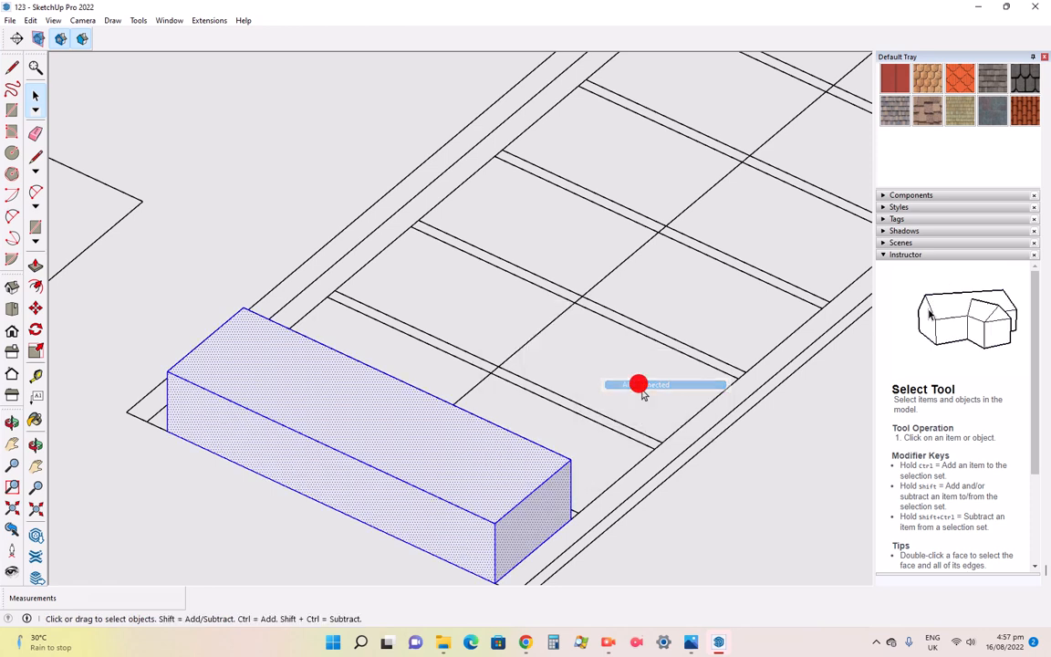
right_click(319, 411)
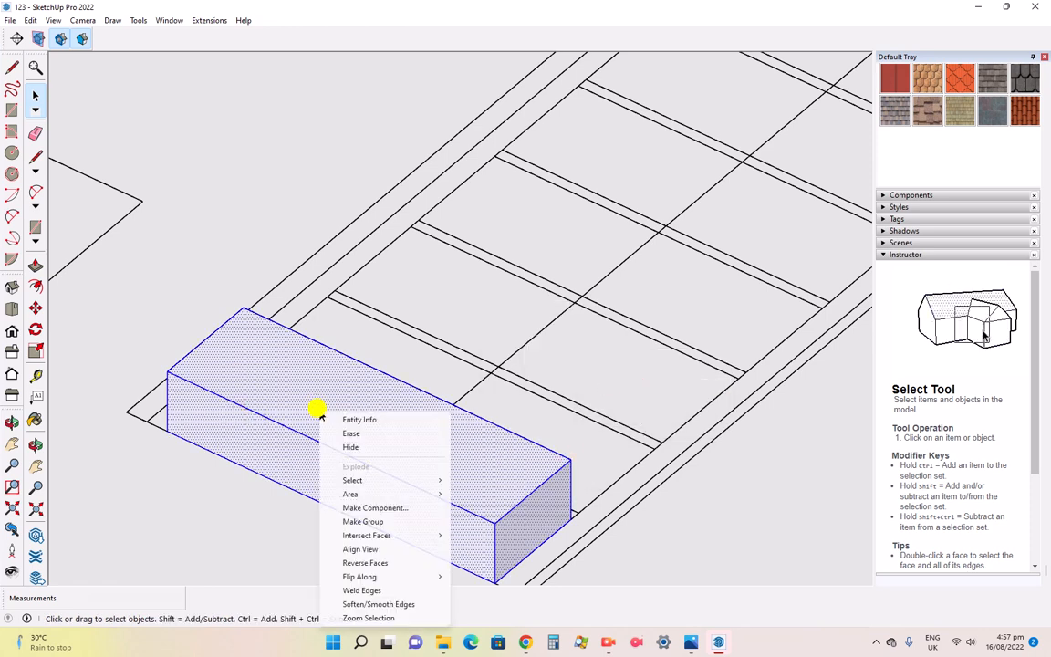
click(368, 508)
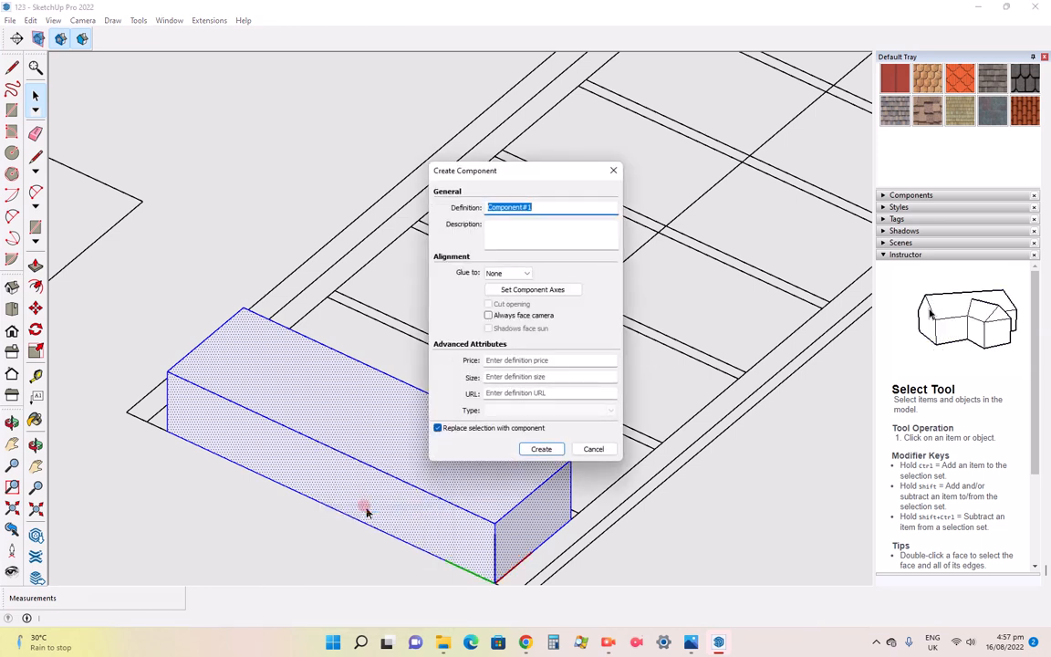
text(s)
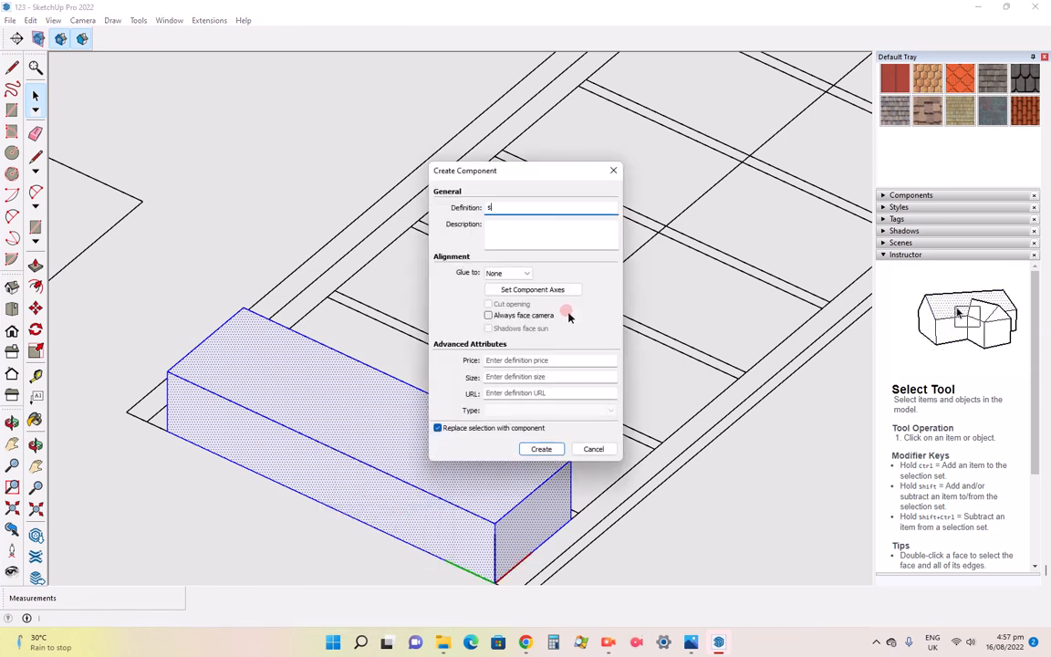
text(tair)
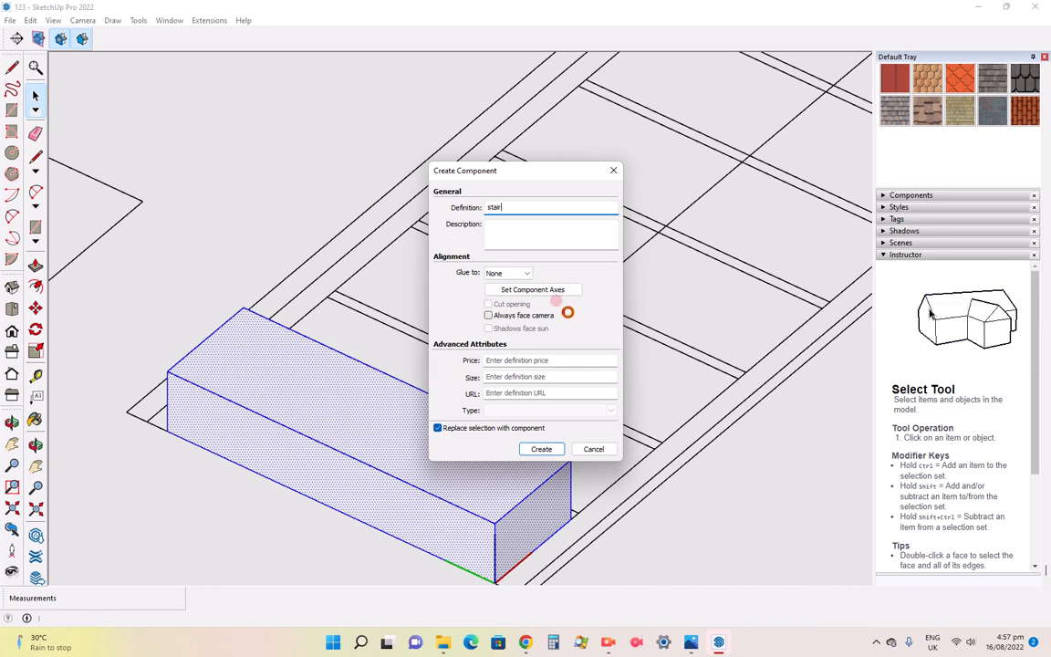
key(Return)
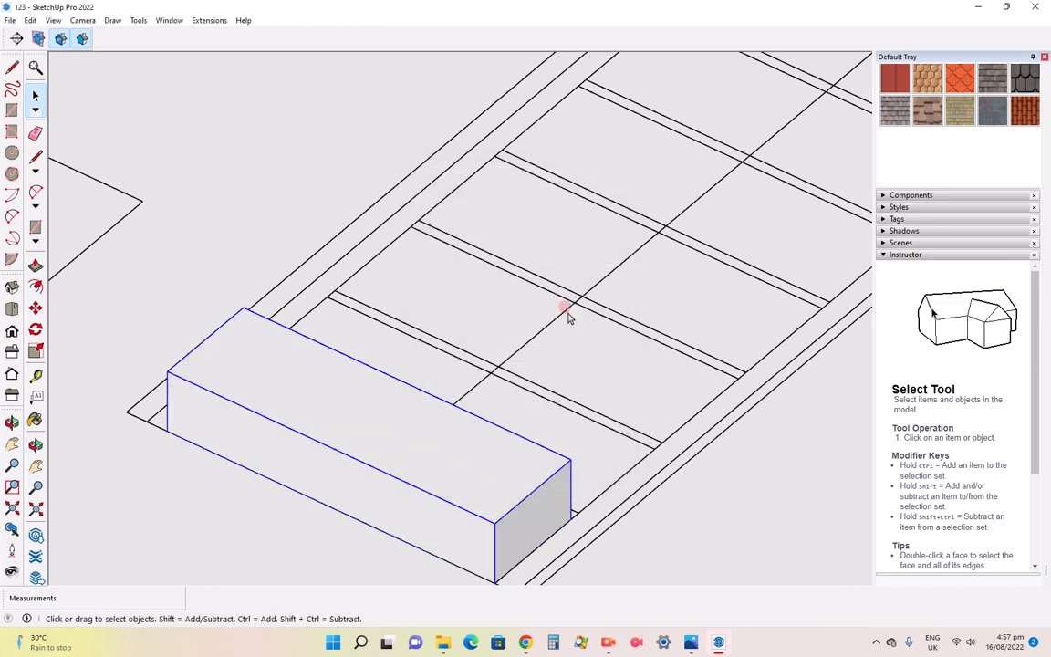
Copy the first stair step with Move from its lower front corner to its upper back corner as the second step
scroll(465, 426, down, 2)
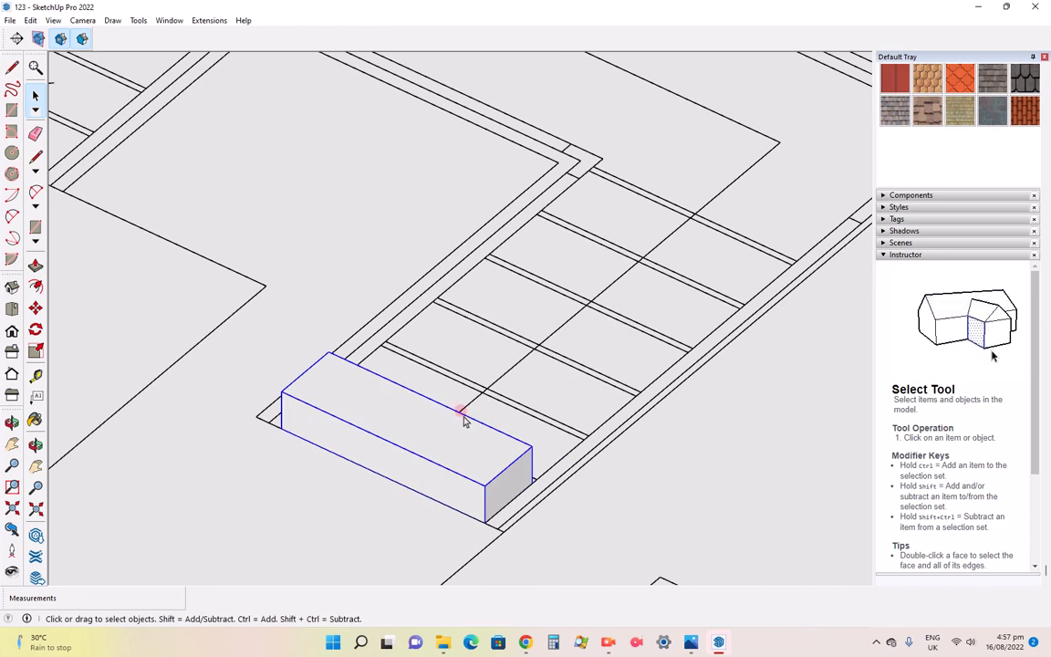
scroll(463, 420, up, 1)
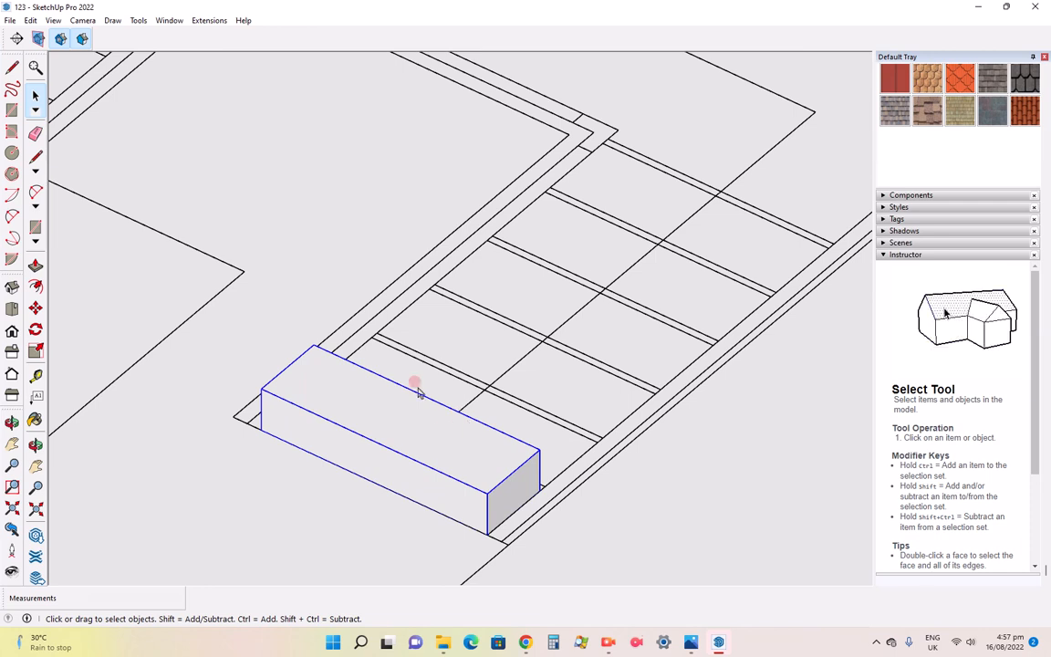
click(35, 307)
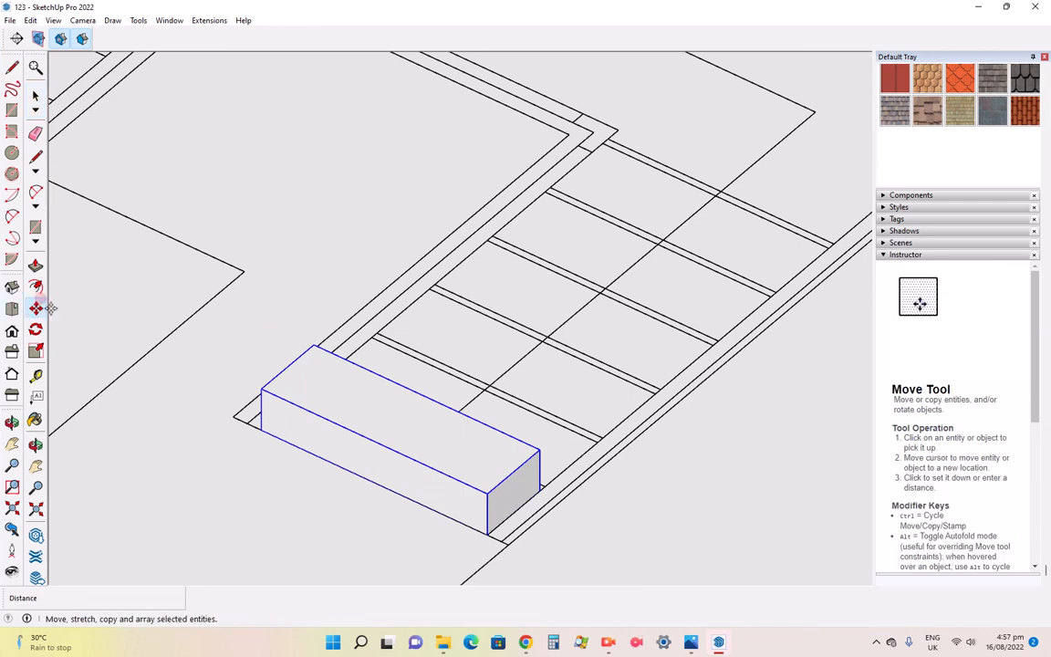
scroll(566, 452, up, 3)
scroll(551, 428, down, 2)
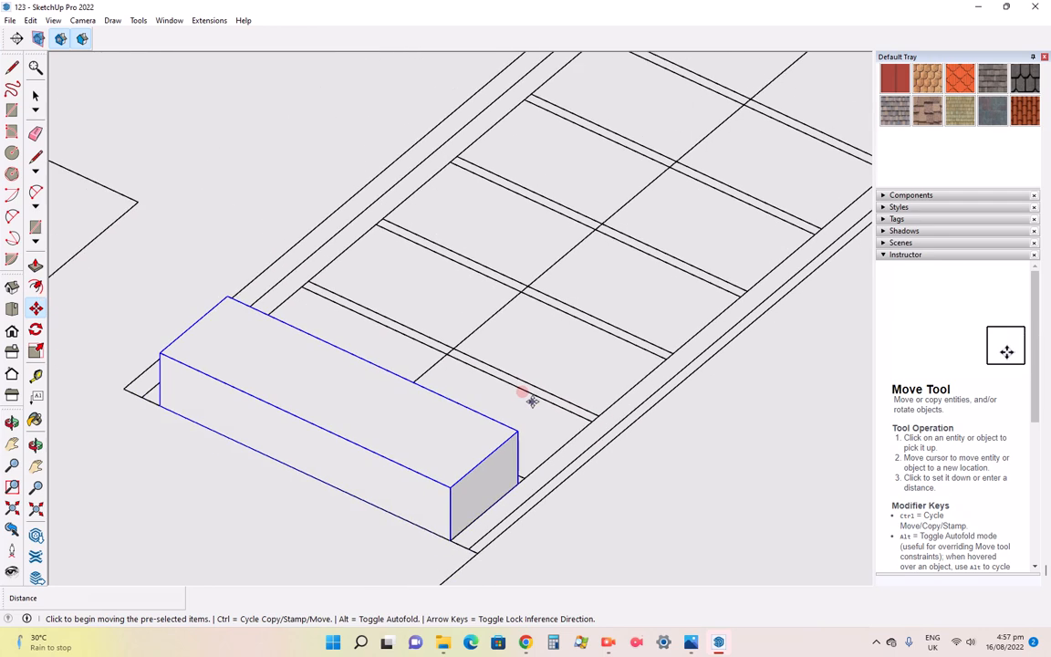
scroll(519, 480, up, 2)
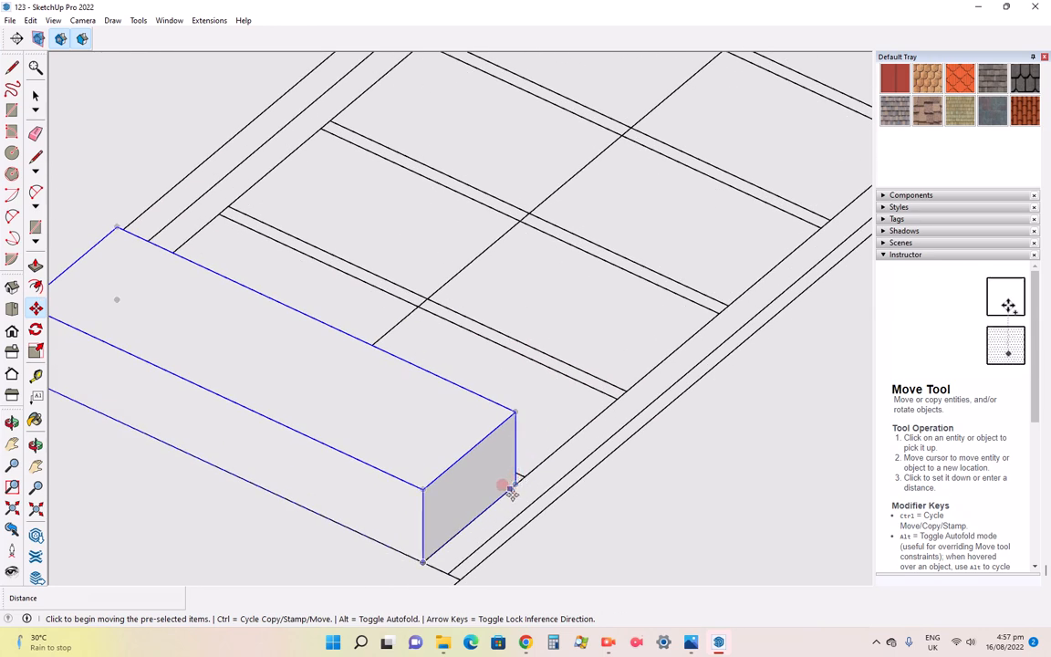
click(423, 559)
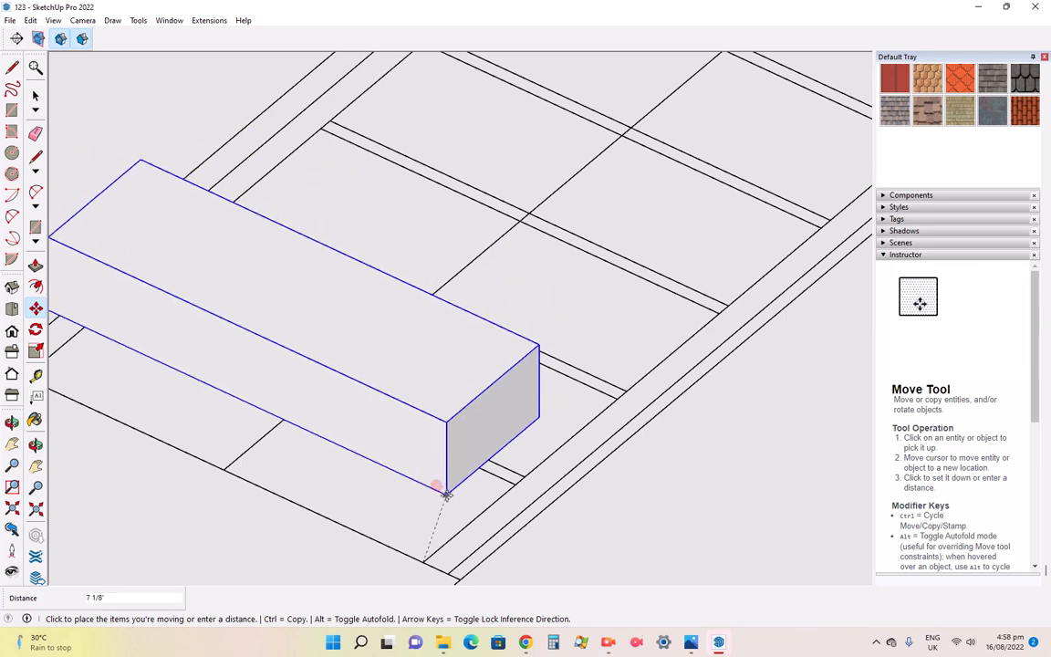
key(ctrl)
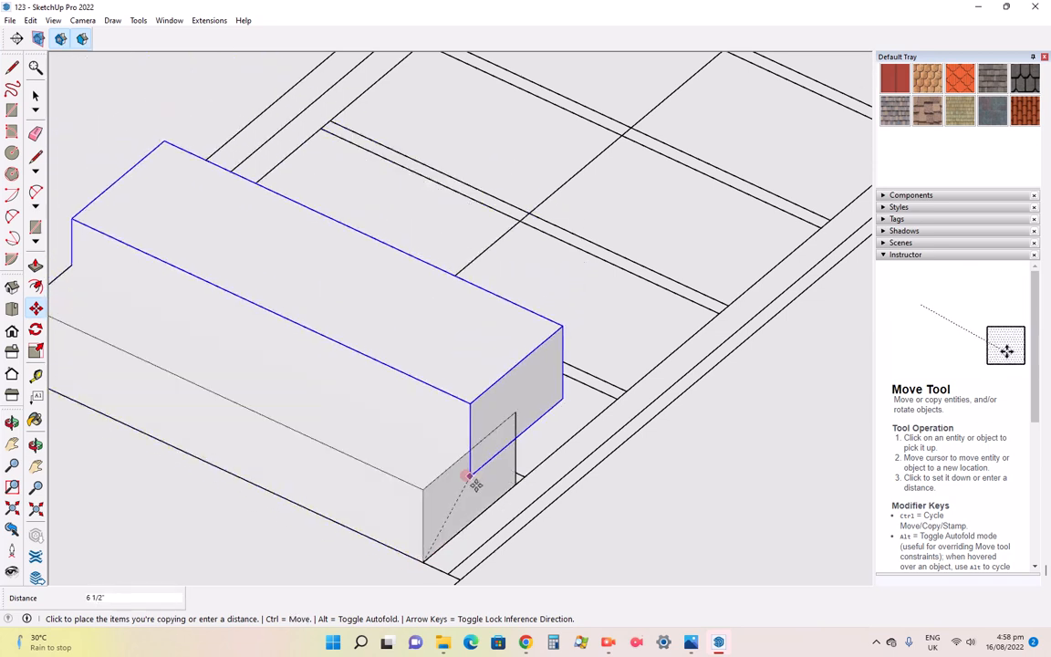
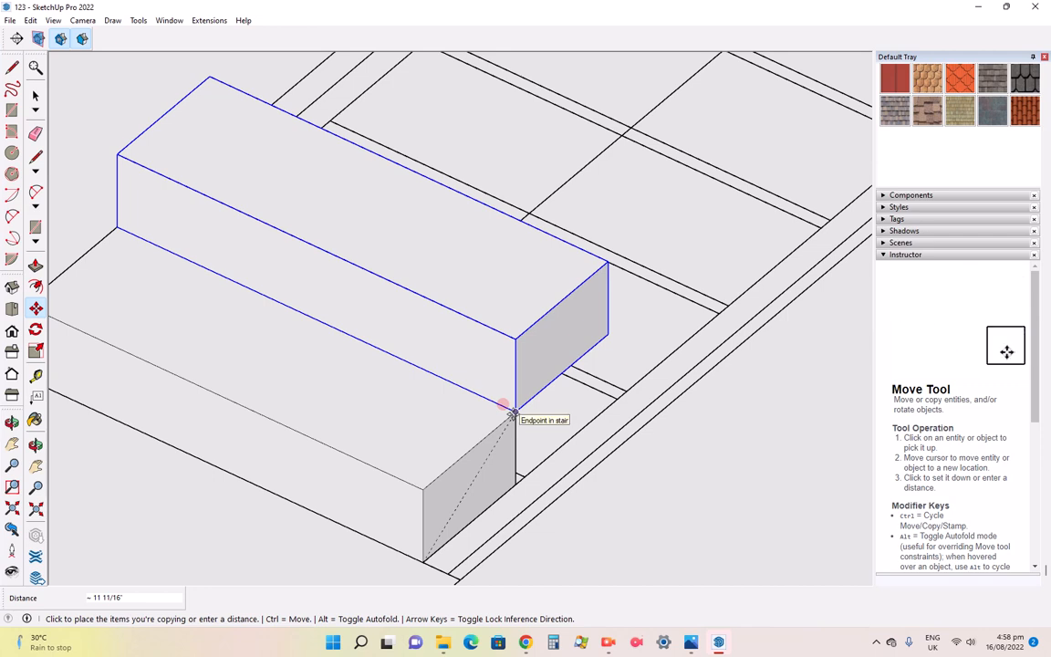
click(513, 412)
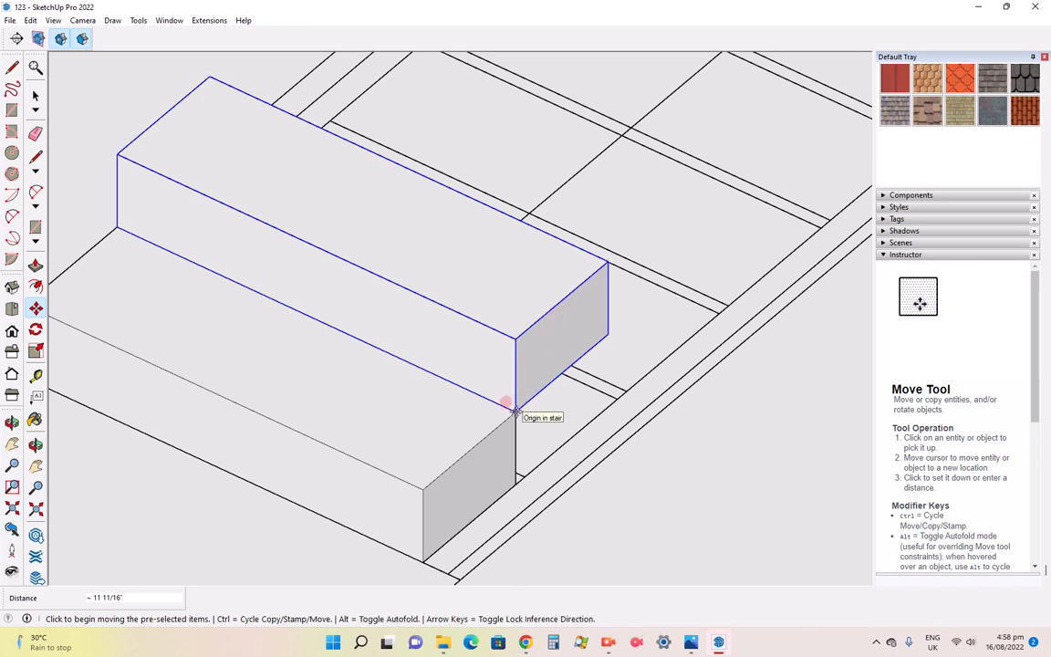
Add the third and fourth steps by copying the highest step from its lower front corner to its upper back corner each time
click(514, 412)
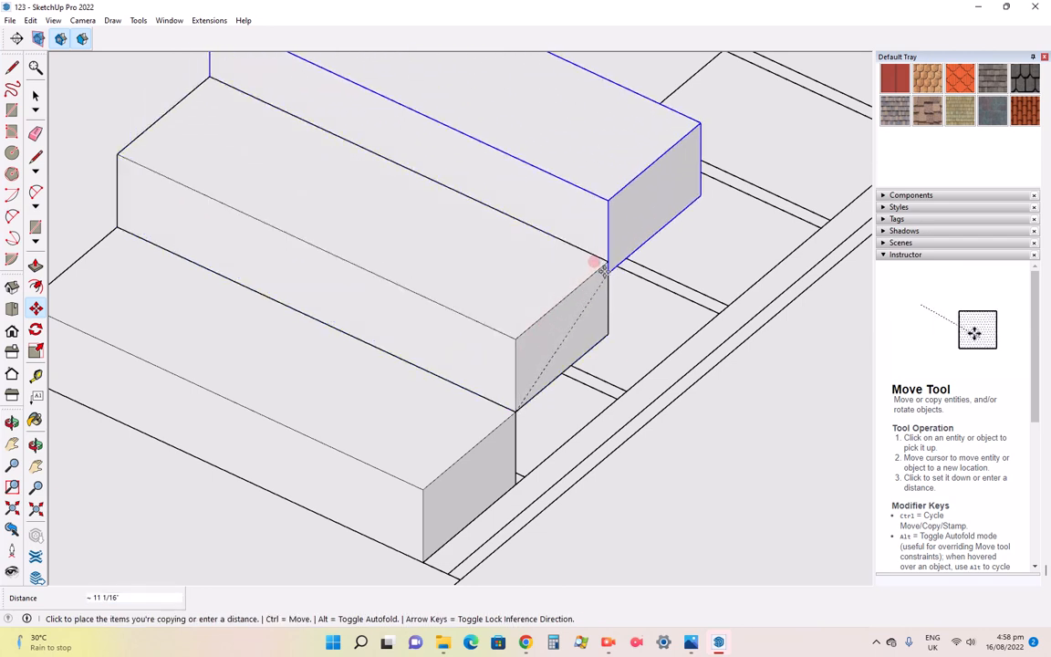
click(607, 260)
scroll(484, 480, down, 5)
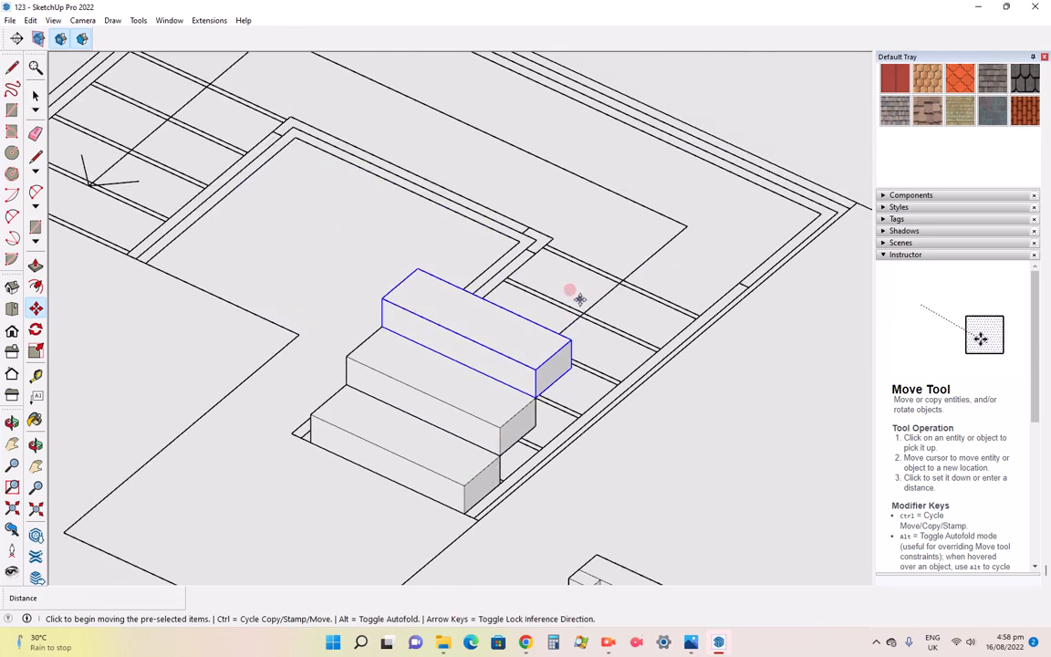
scroll(574, 295, up, 5)
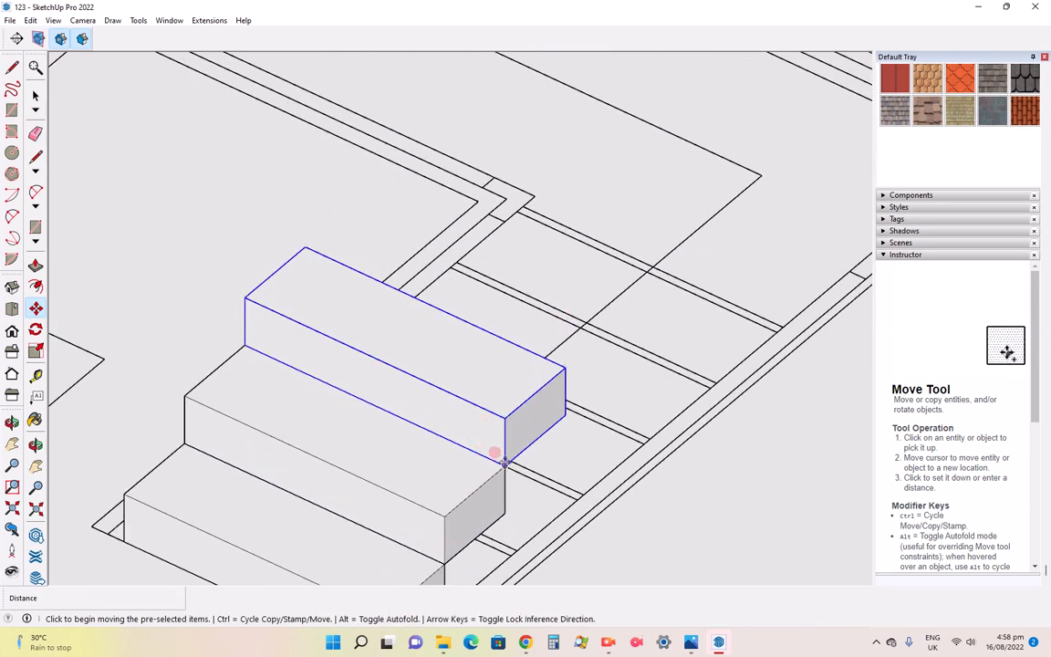
key(ctrl)
click(502, 465)
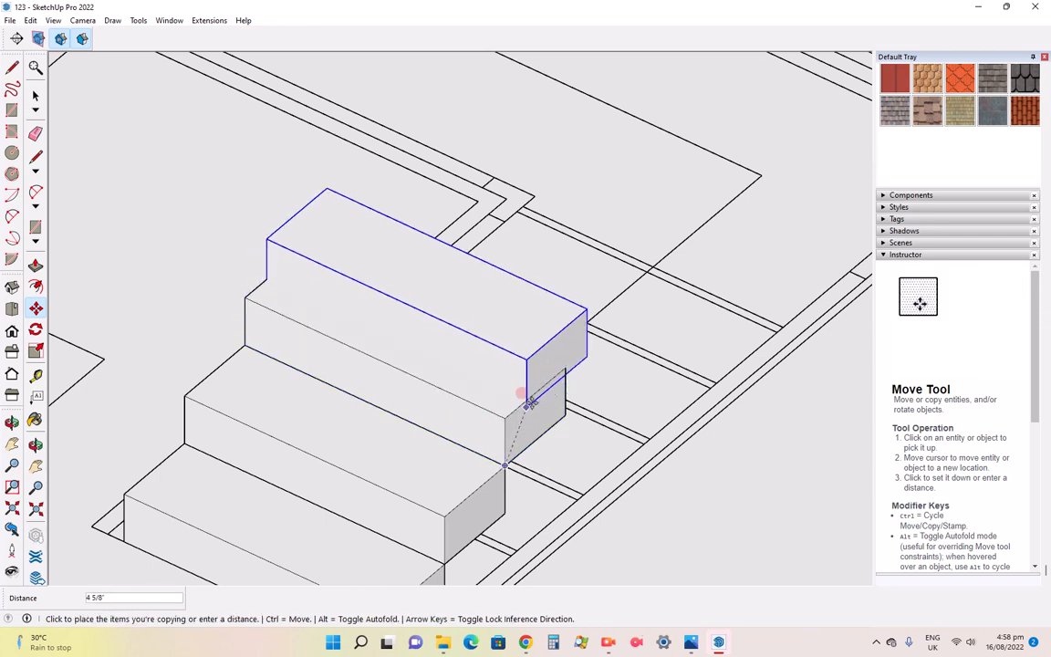
click(555, 359)
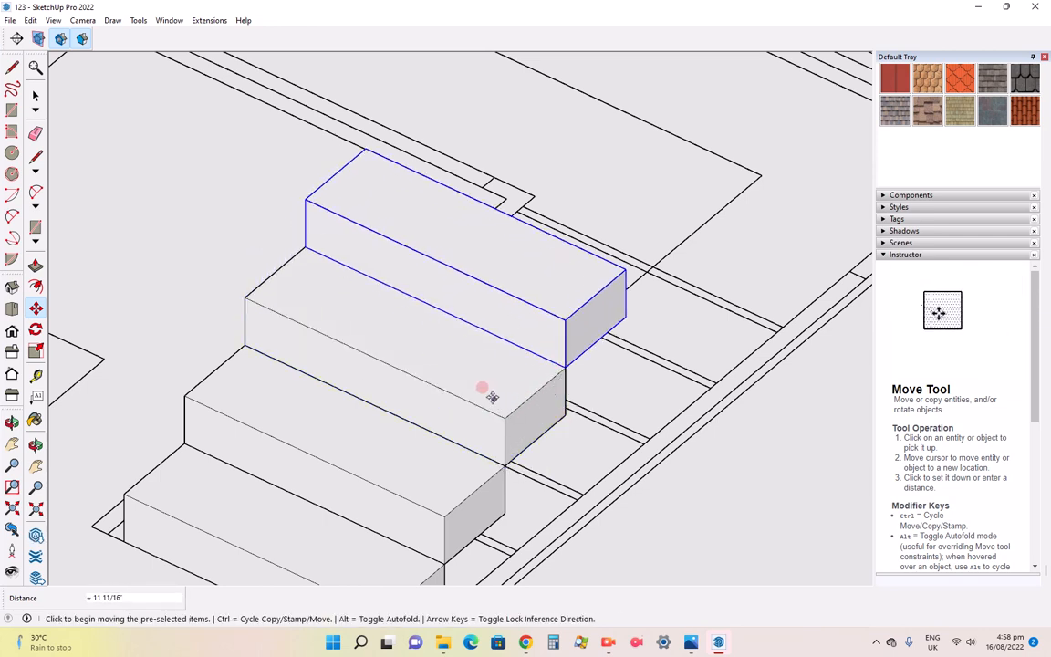
Copy the topmost step corner to corner twice more for the fifth and sixth steps, and switch to the top view
scroll(467, 485, down, 3)
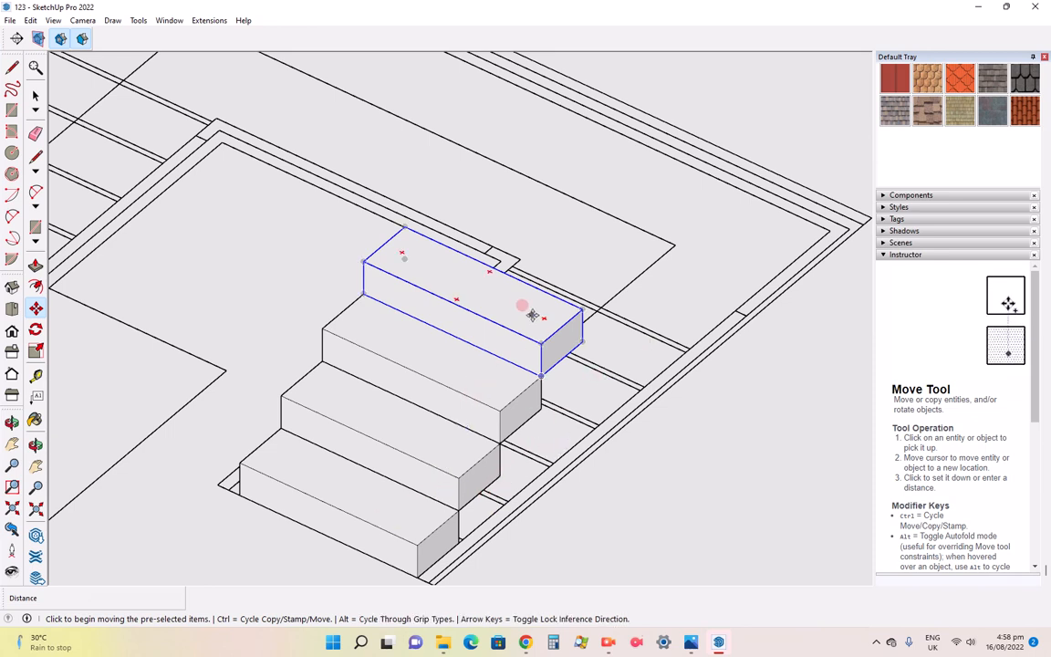
scroll(616, 298, up, 3)
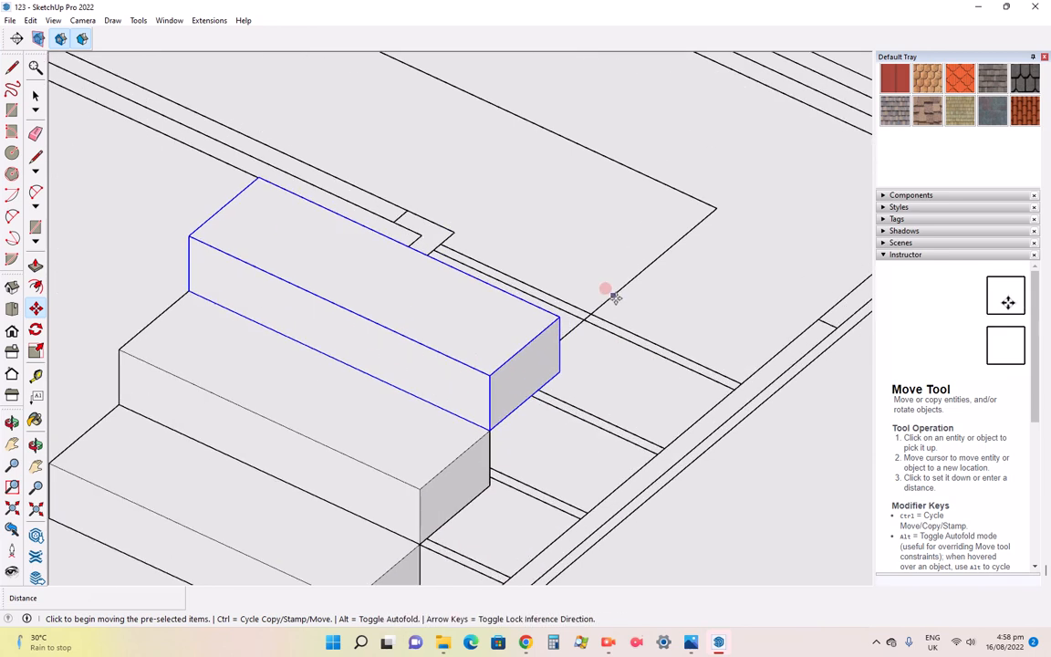
click(488, 427)
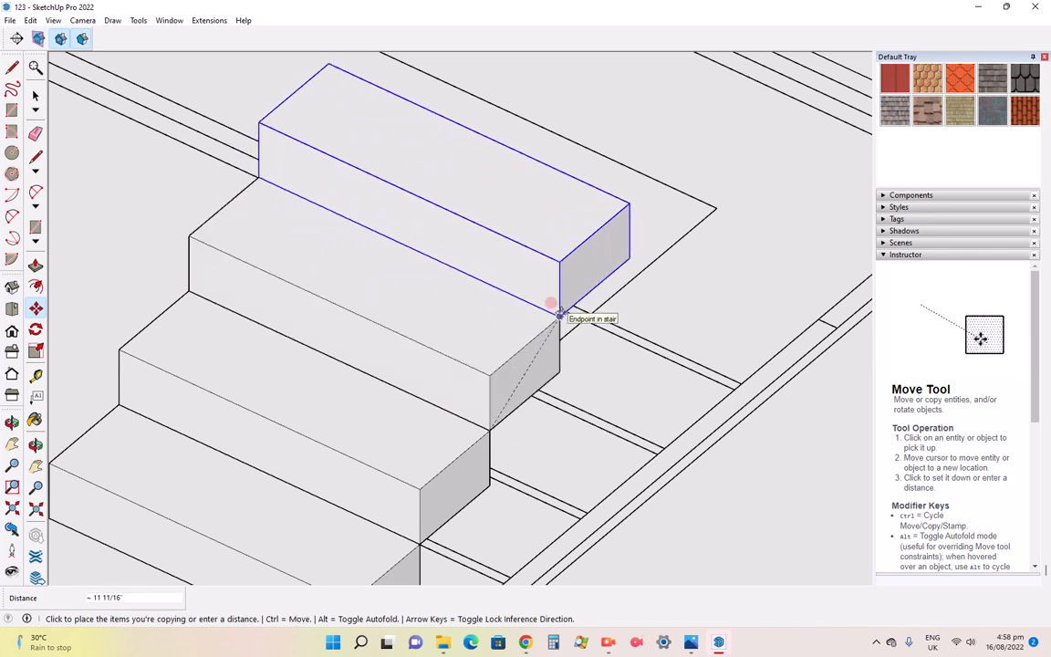
click(550, 319)
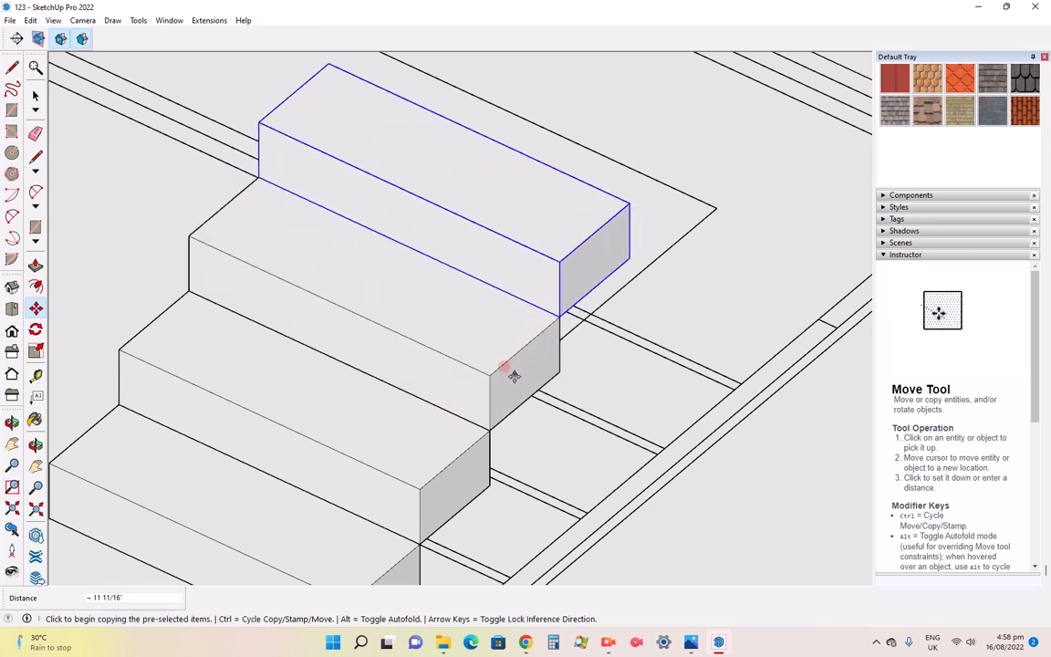
click(559, 317)
click(627, 203)
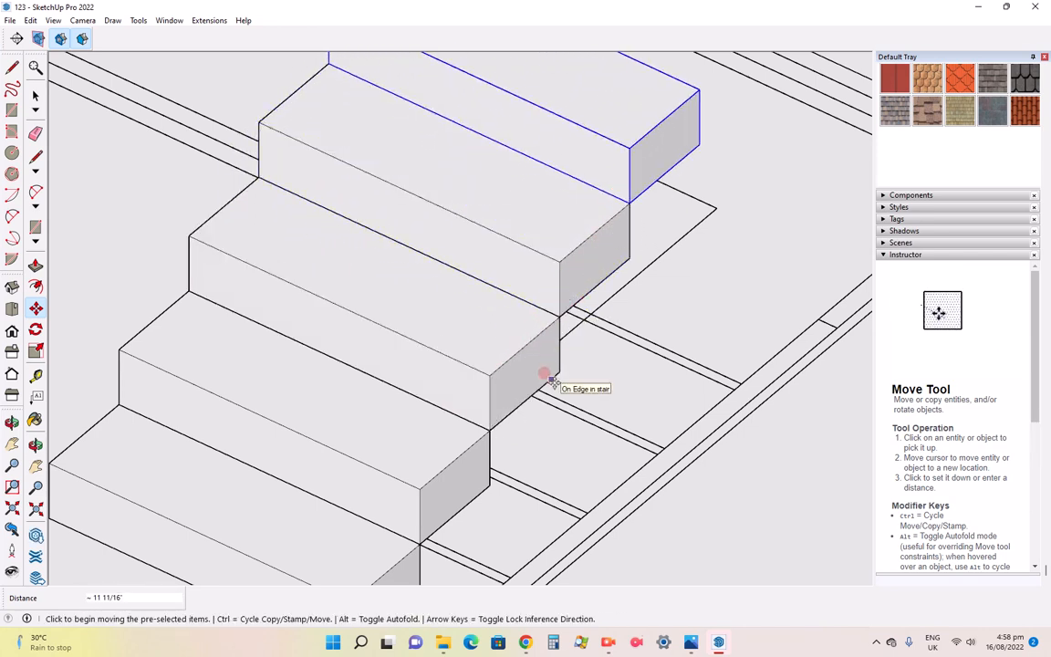
scroll(549, 387, down, 3)
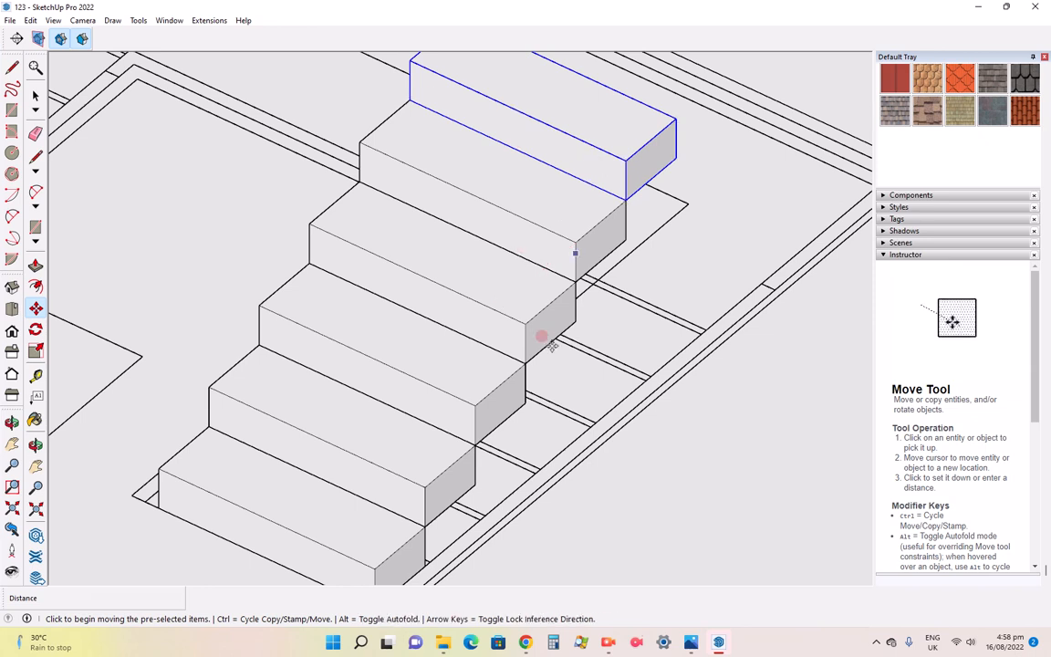
scroll(542, 333, down, 2)
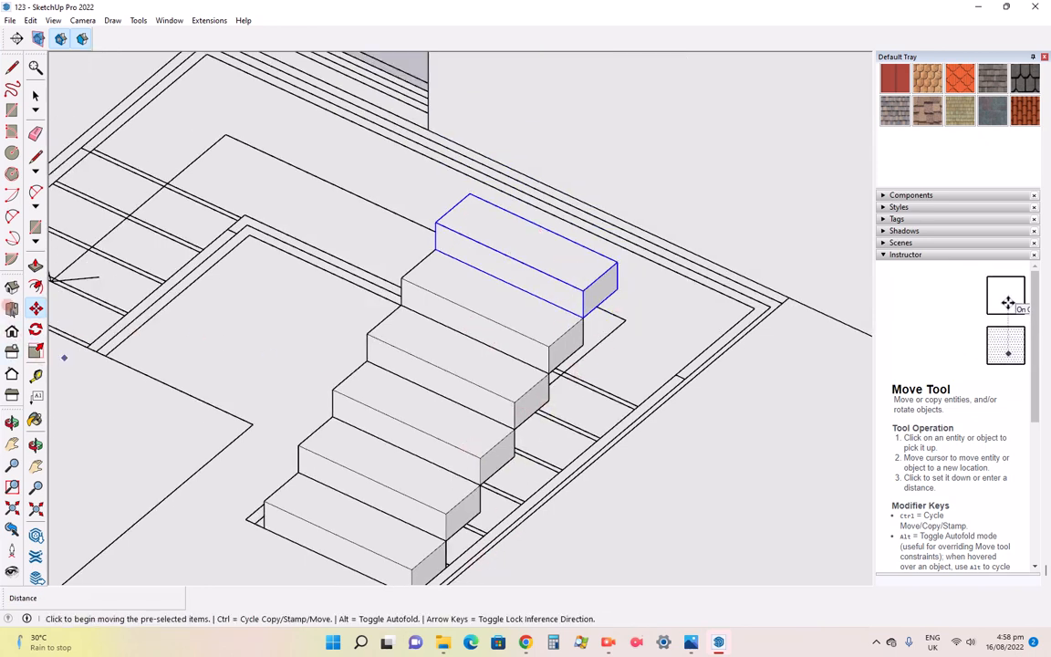
click(12, 352)
click(36, 329)
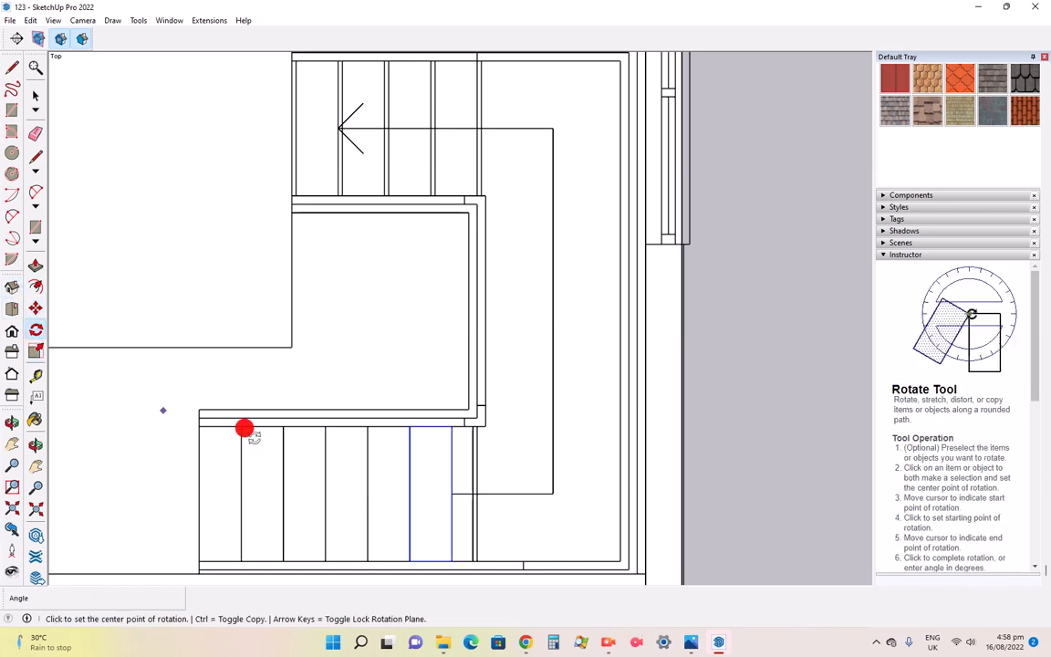
click(325, 441)
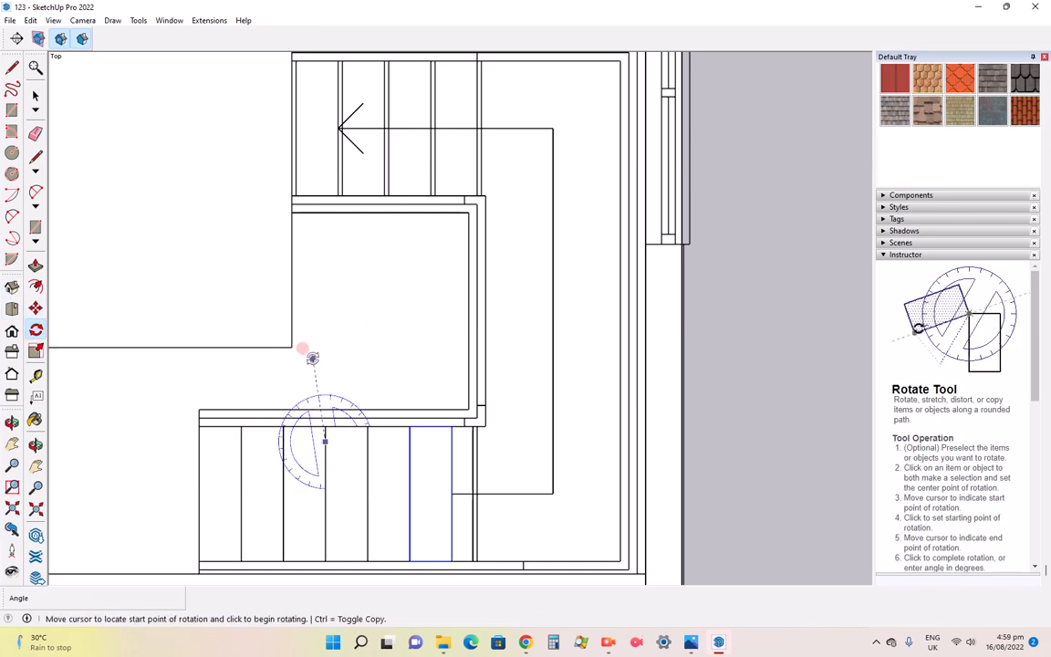
key(Escape)
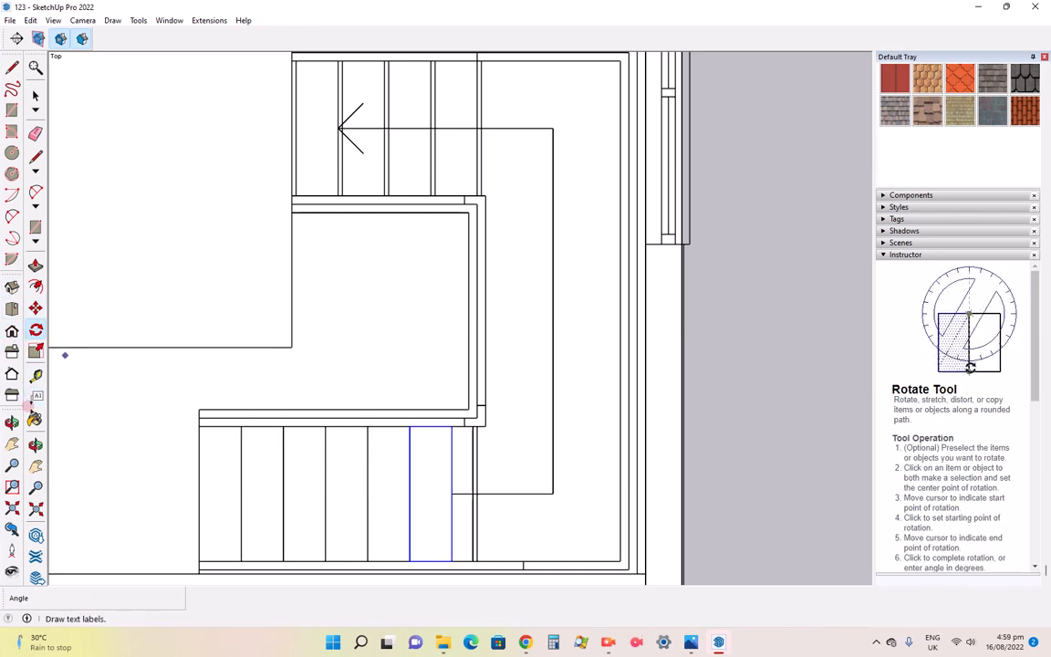
Trace the landing between the two stair flights with a rectangle about 2' 9" by 9' 11"
click(12, 422)
drag(228, 364, 263, 365)
click(60, 38)
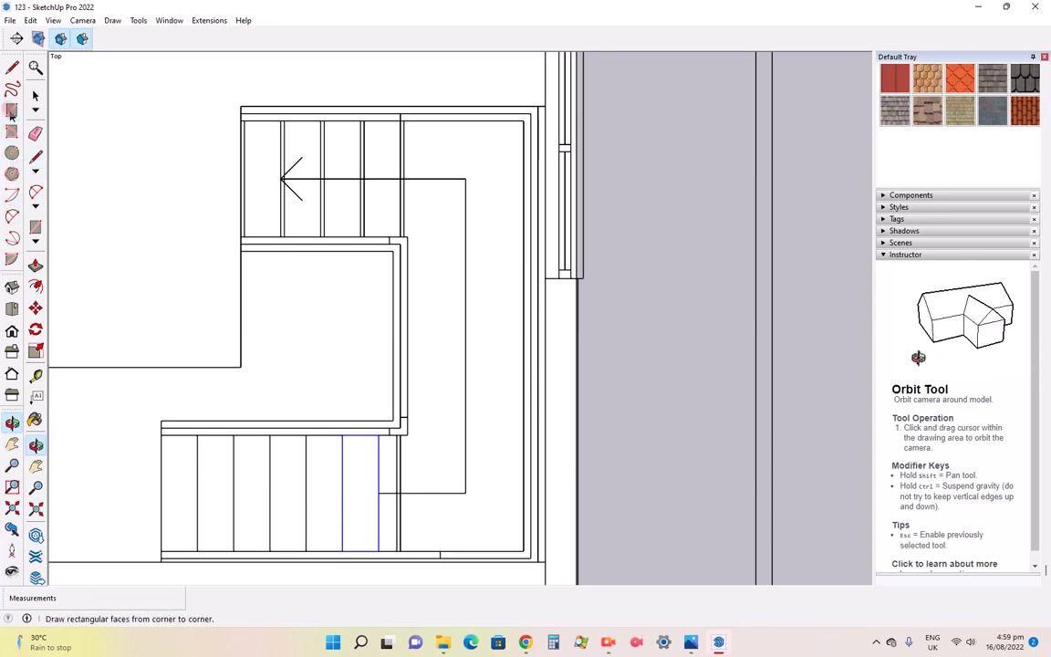
click(12, 109)
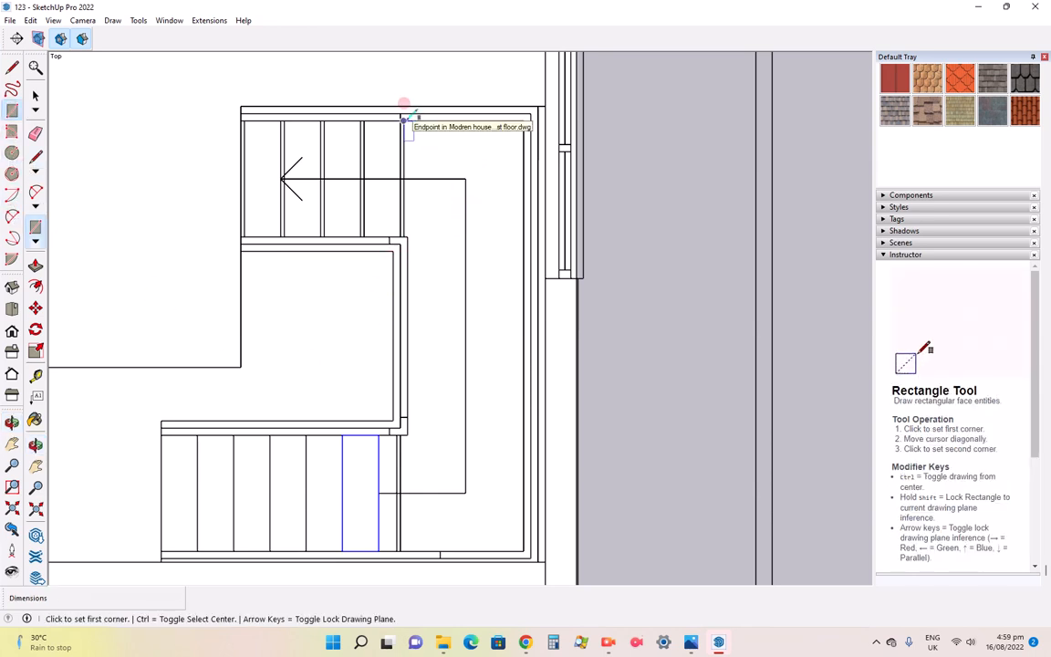
mouse_move(404, 119)
mouse_down()
mouse_move(501, 413)
mouse_move(525, 551)
mouse_up()
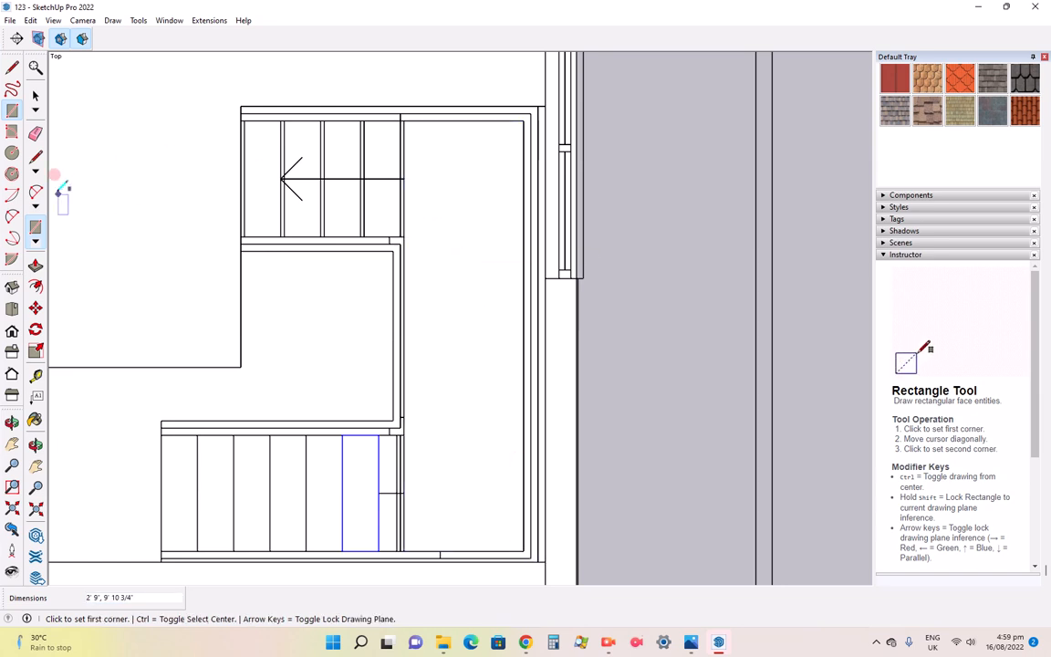
Push/Pull the traced landing face up 6"
click(35, 95)
click(36, 445)
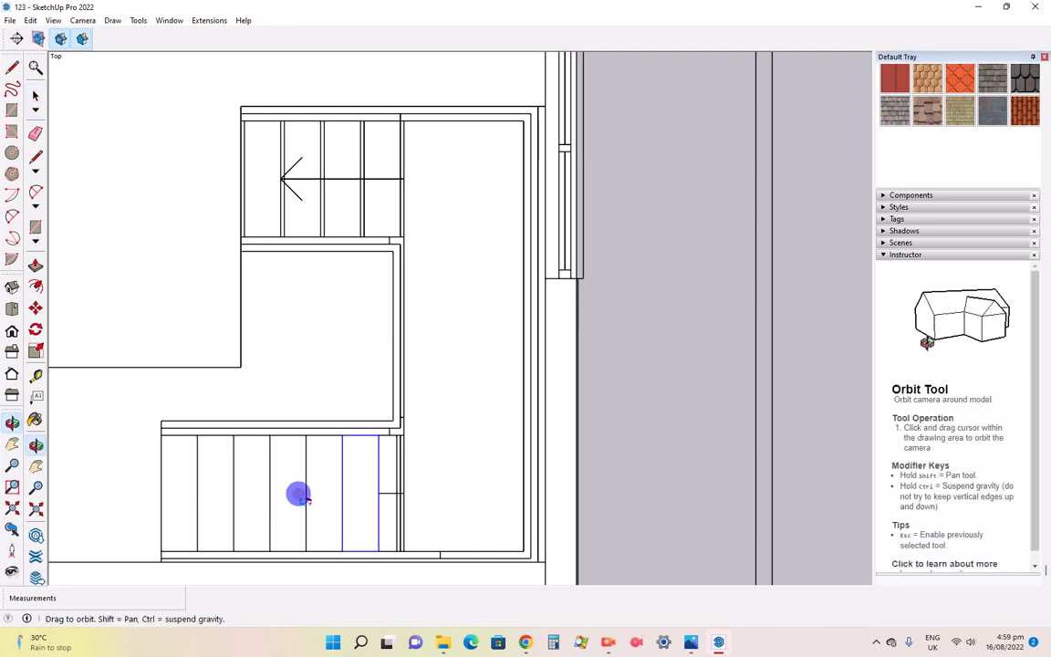
drag(298, 492, 438, 449)
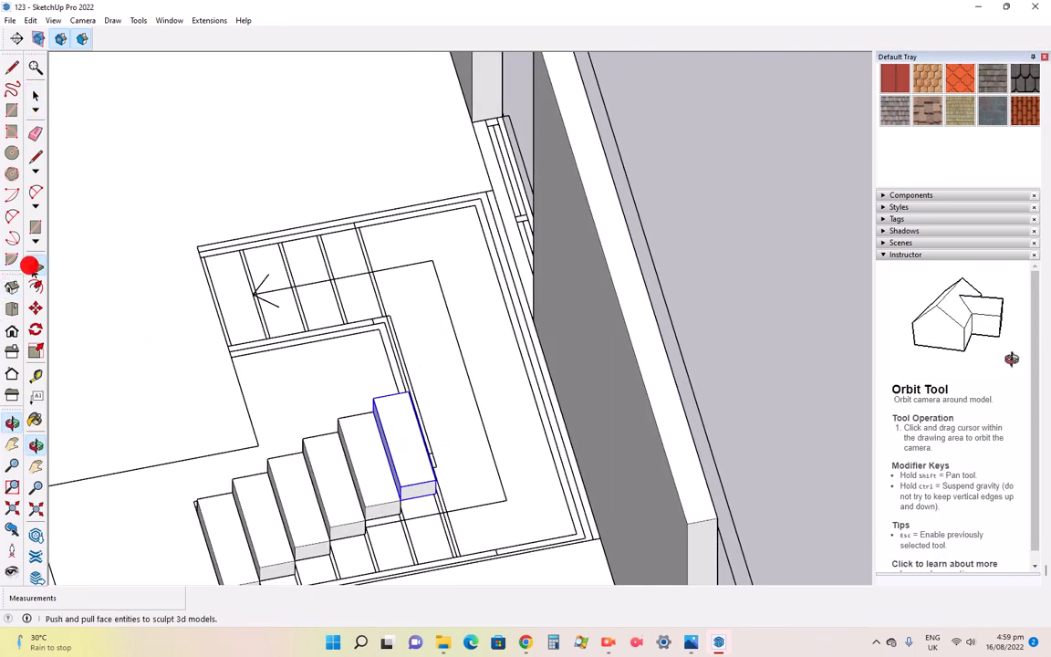
click(35, 264)
click(500, 521)
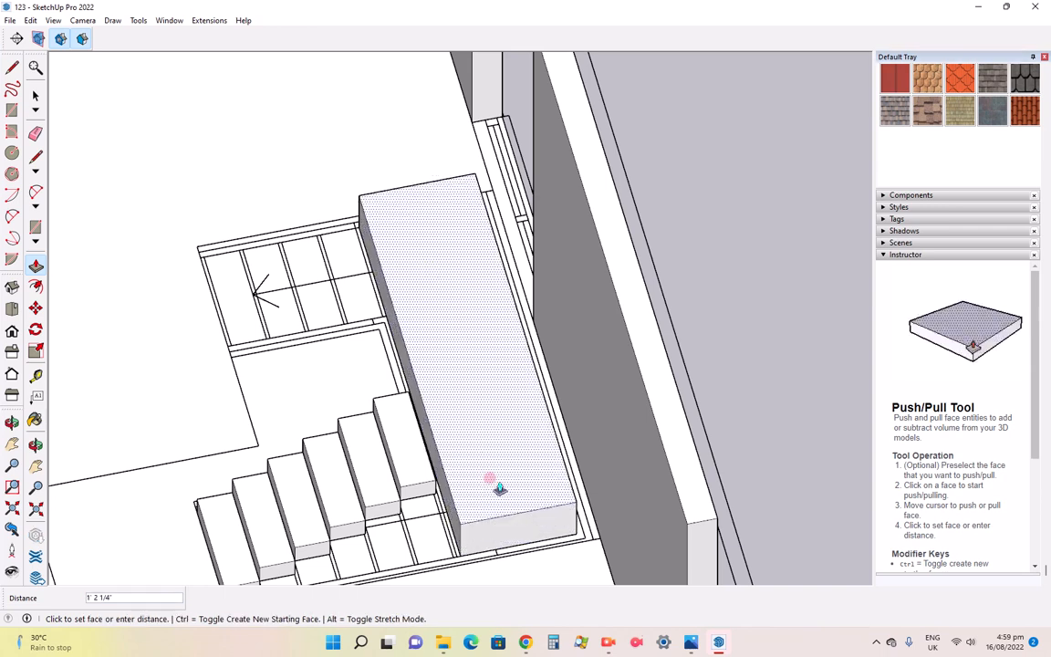
text(6)
key(Return)
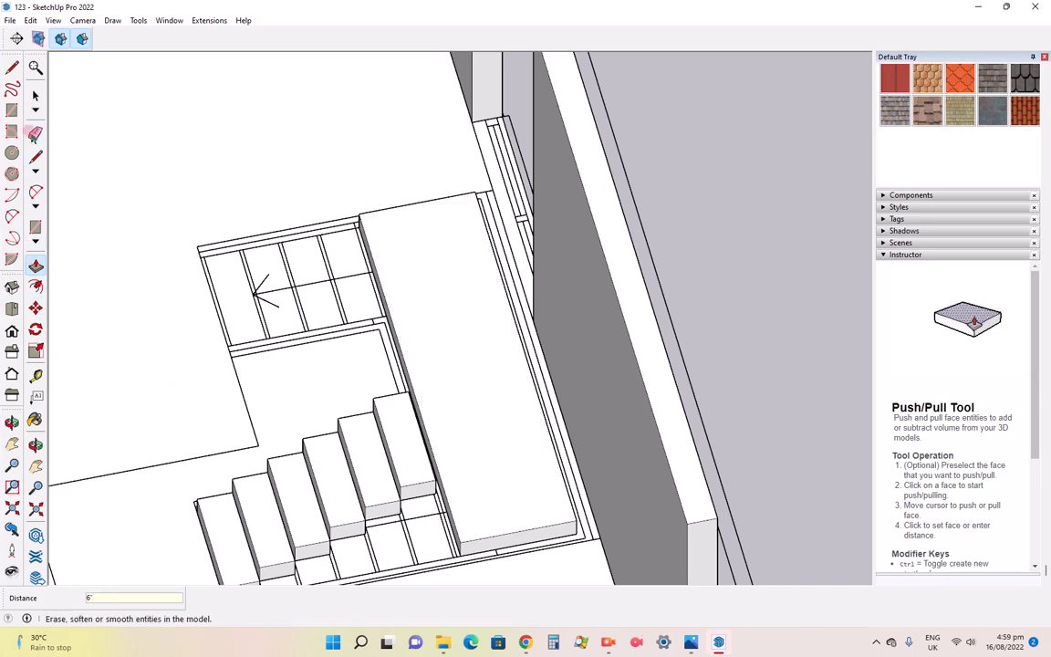
Select all geometry connected to the landing slab and make it a component
click(34, 95)
click(472, 499)
right_click(474, 504)
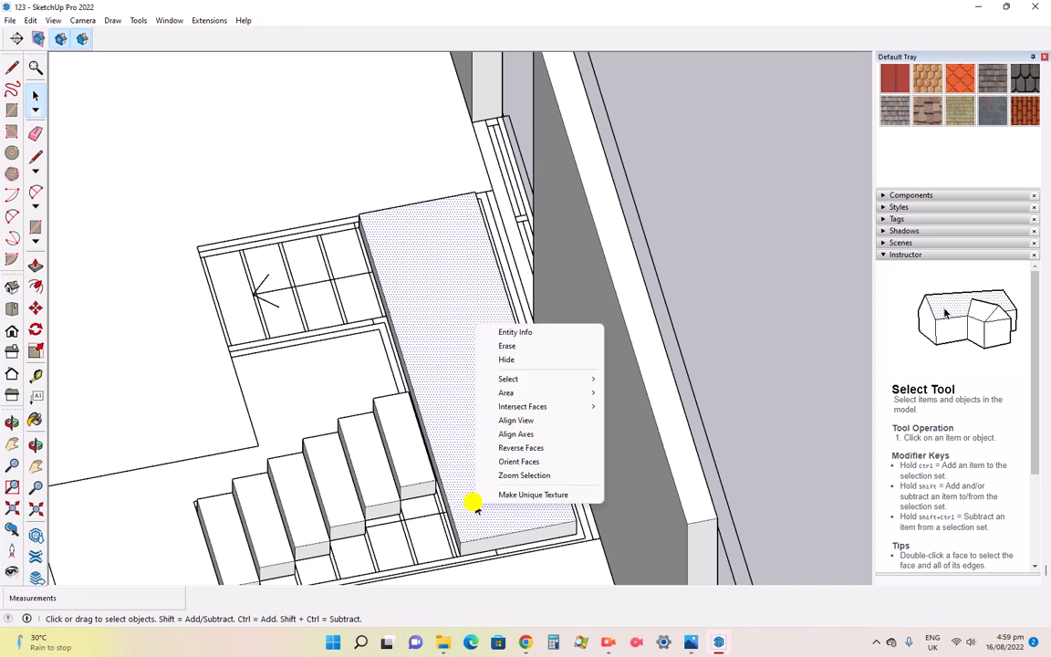
mouse_move(519, 379)
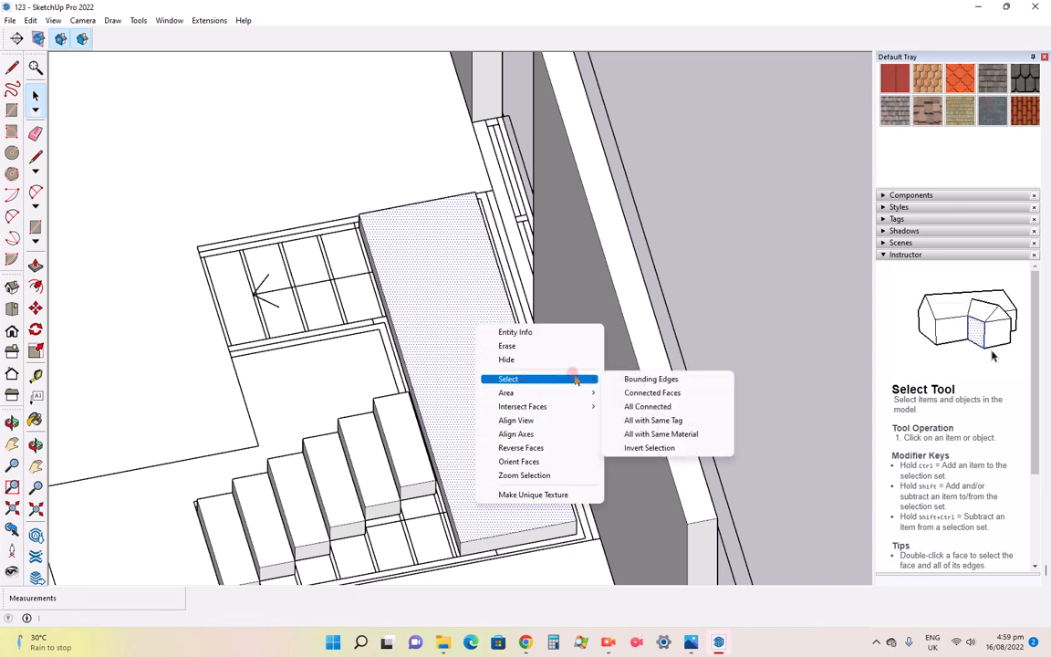
click(659, 406)
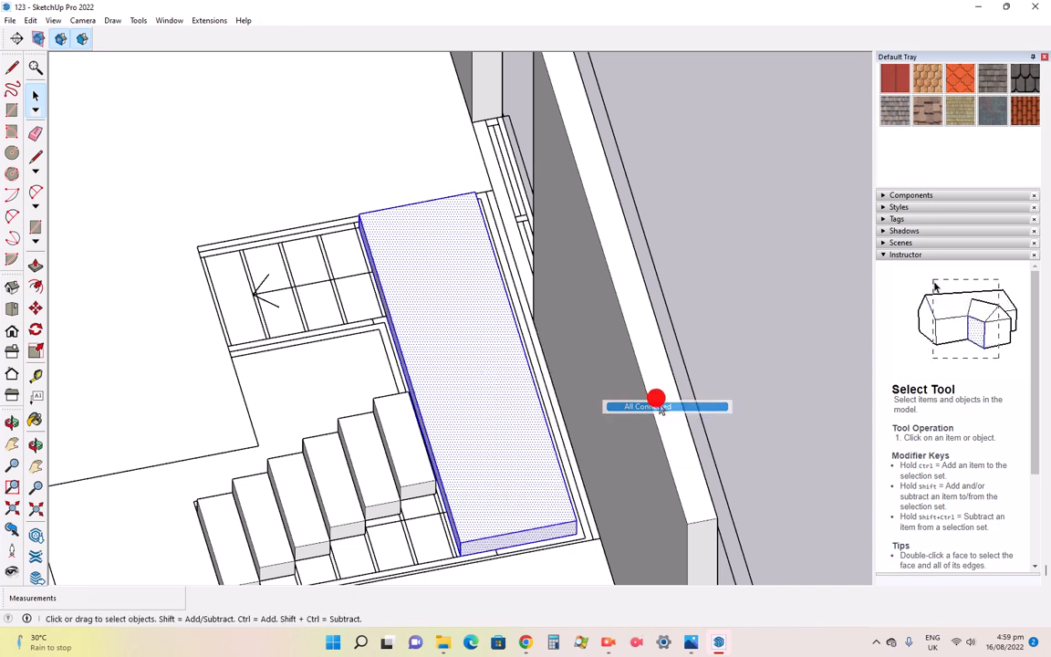
right_click(475, 488)
click(516, 364)
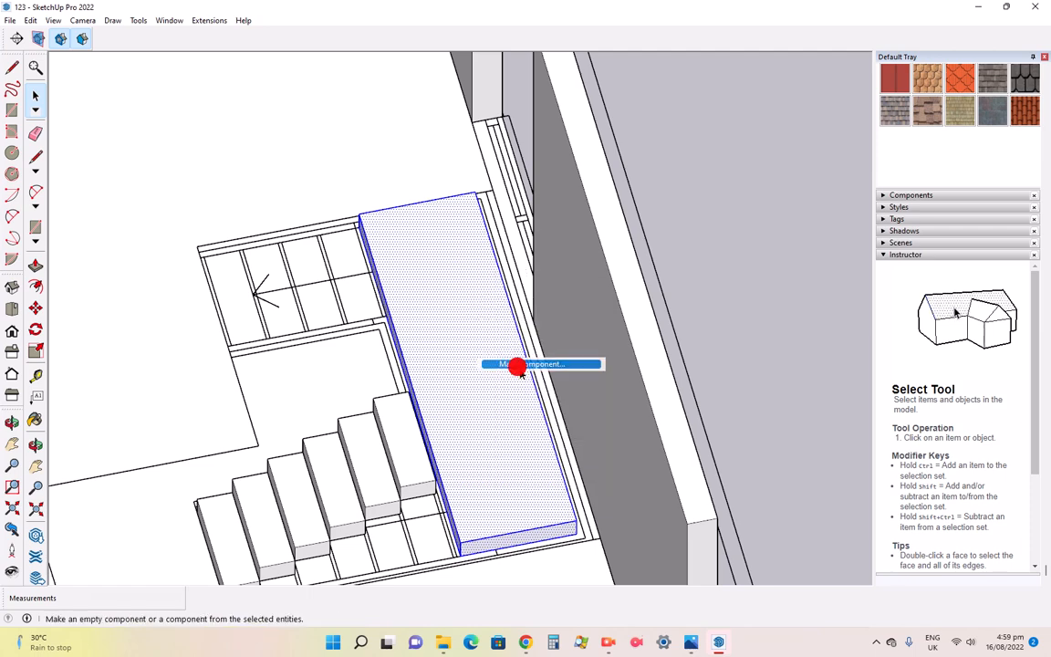
key(Return)
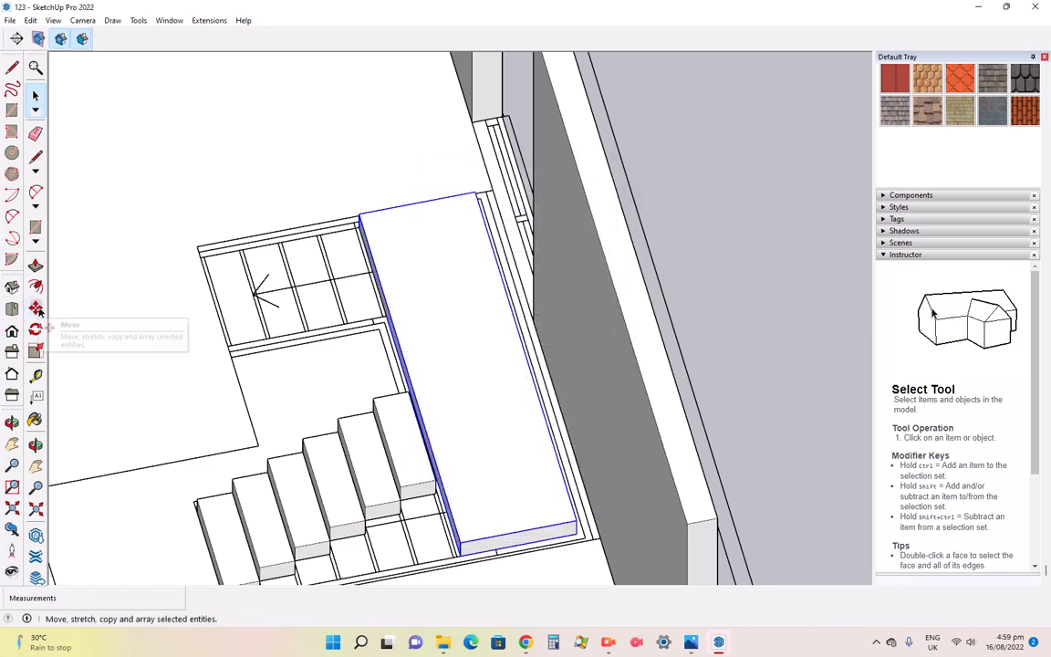
Move the landing by its lower front corner onto the upper back corner of the highest step
click(36, 444)
drag(457, 475, 451, 363)
scroll(423, 499, up, 3)
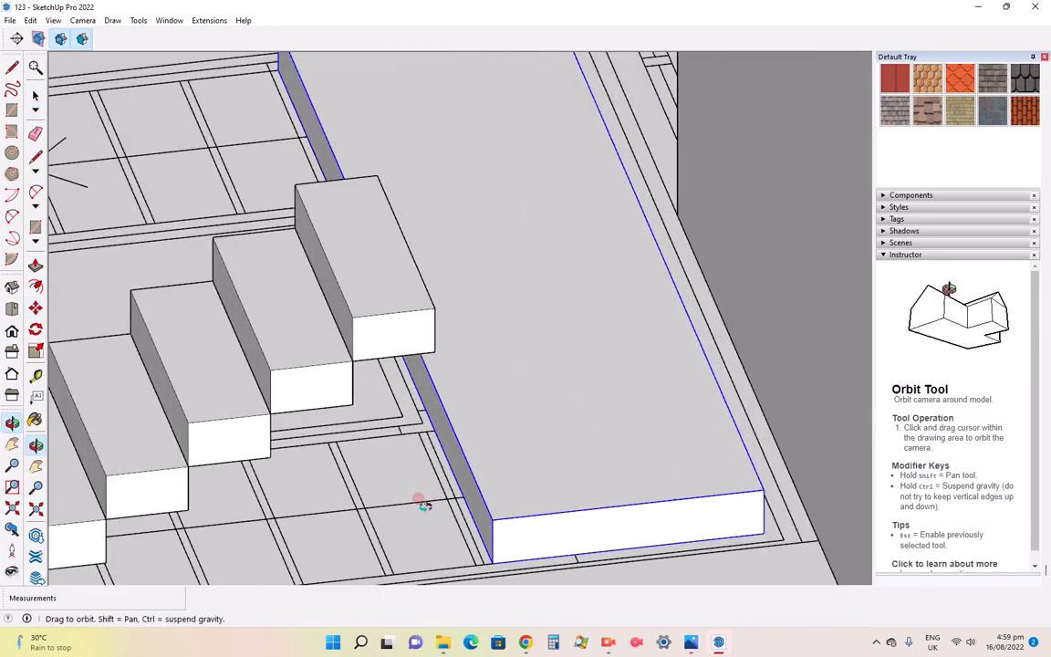
scroll(476, 470, up, 2)
scroll(476, 469, down, 3)
scroll(480, 440, up, 3)
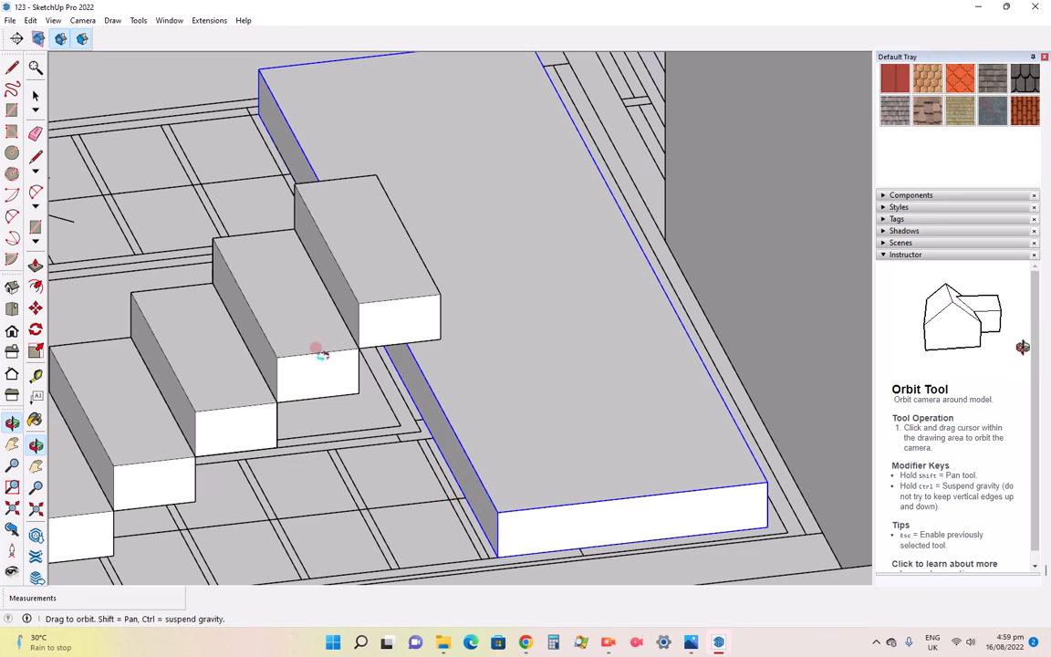
click(35, 307)
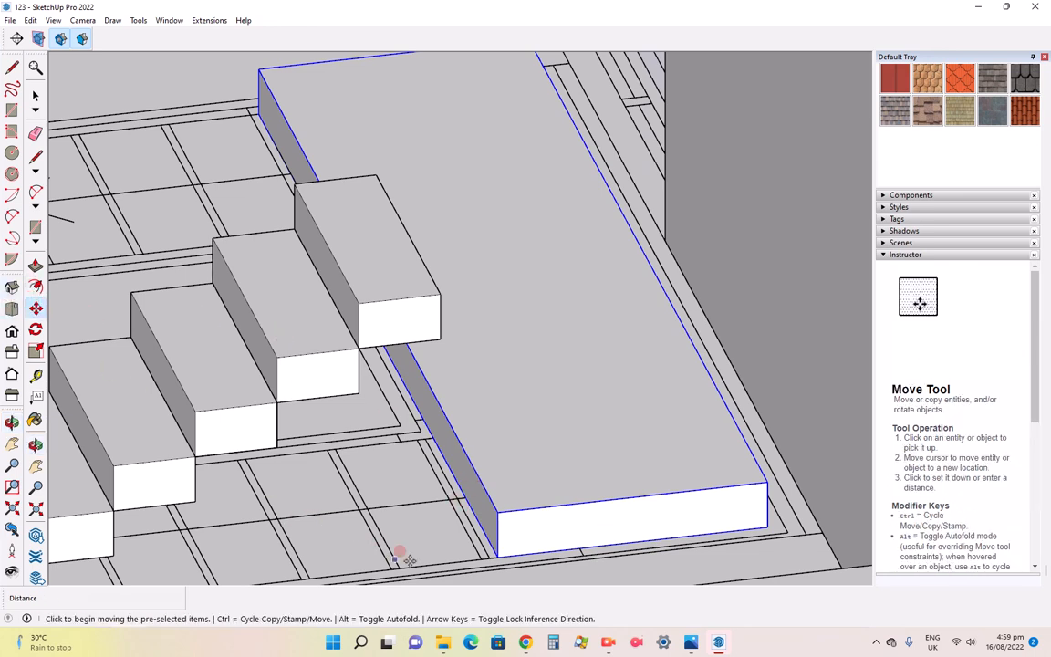
click(497, 555)
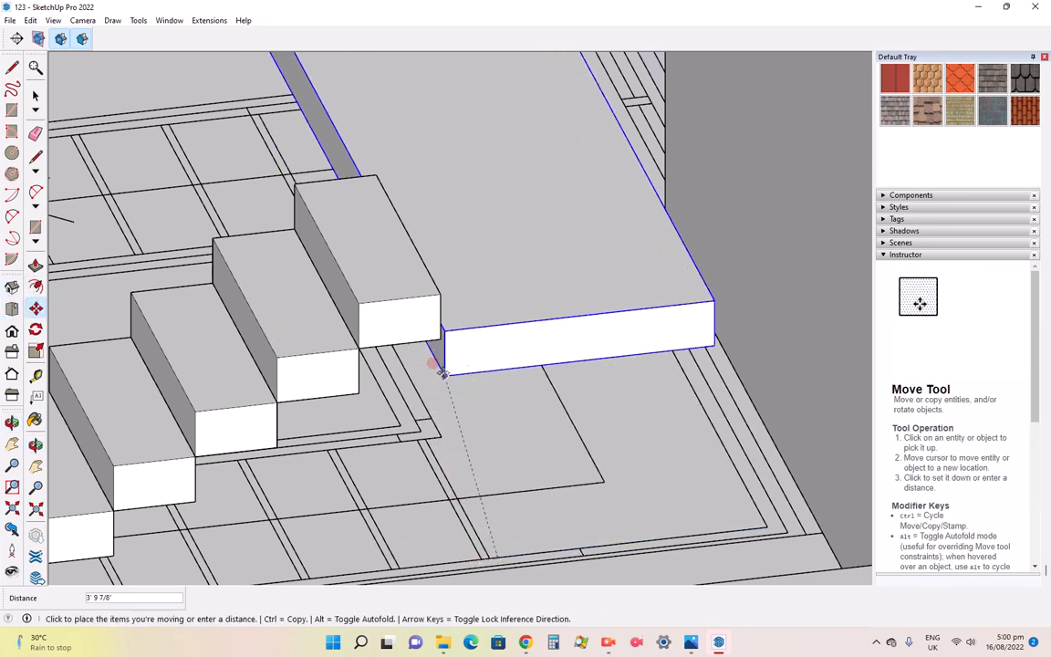
click(441, 294)
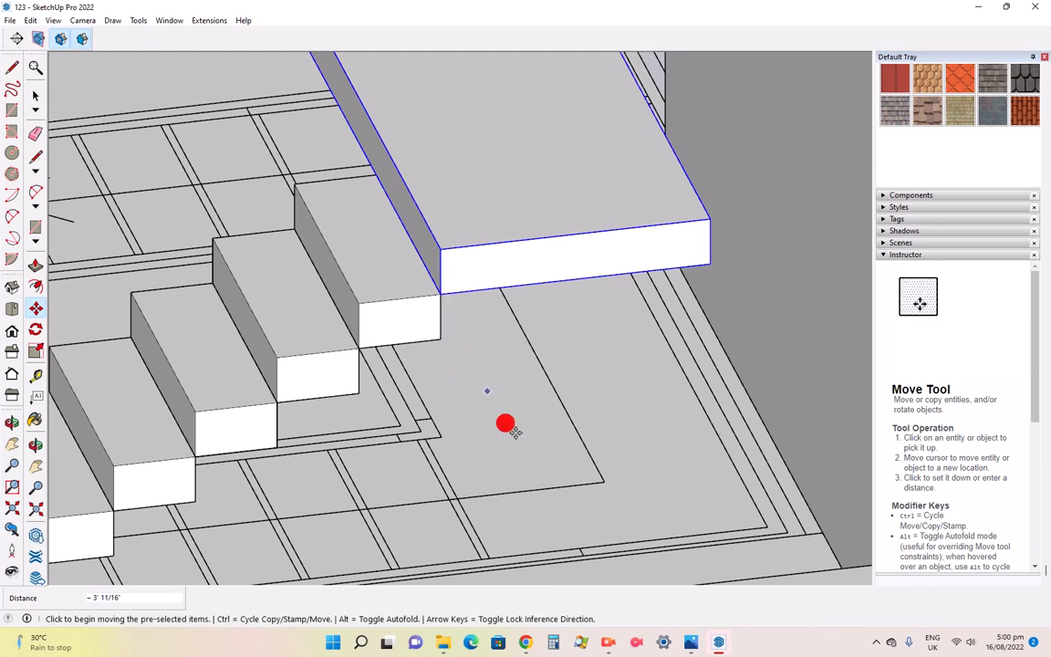
Lower the landing along the highest step's vertical edge to sit flush with that step's top
middle_drag(488, 389, 538, 428)
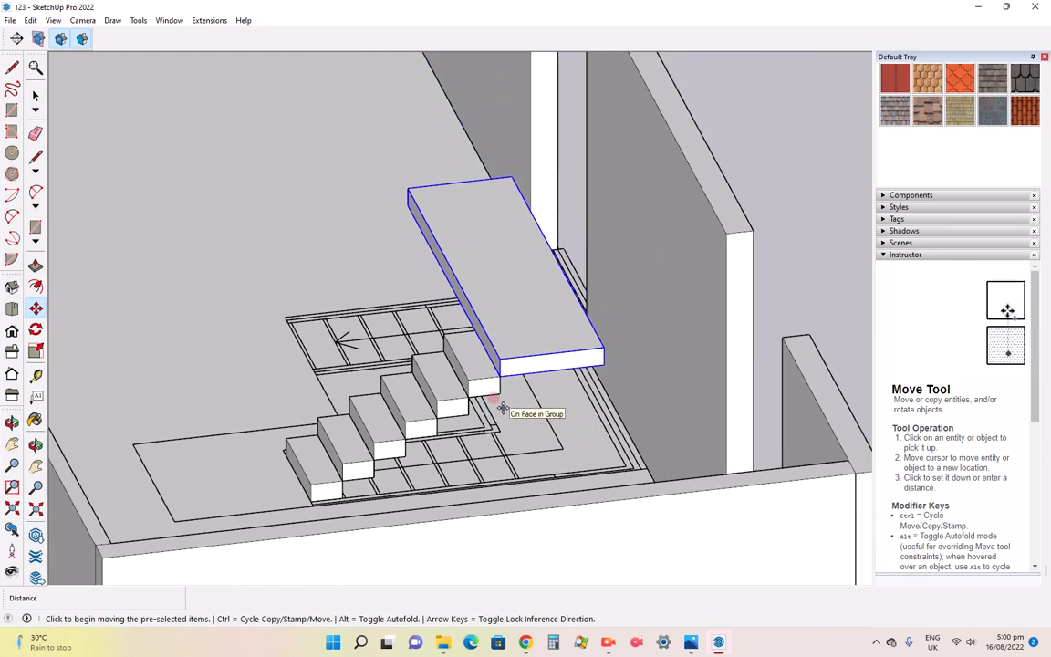
scroll(485, 335, up, 4)
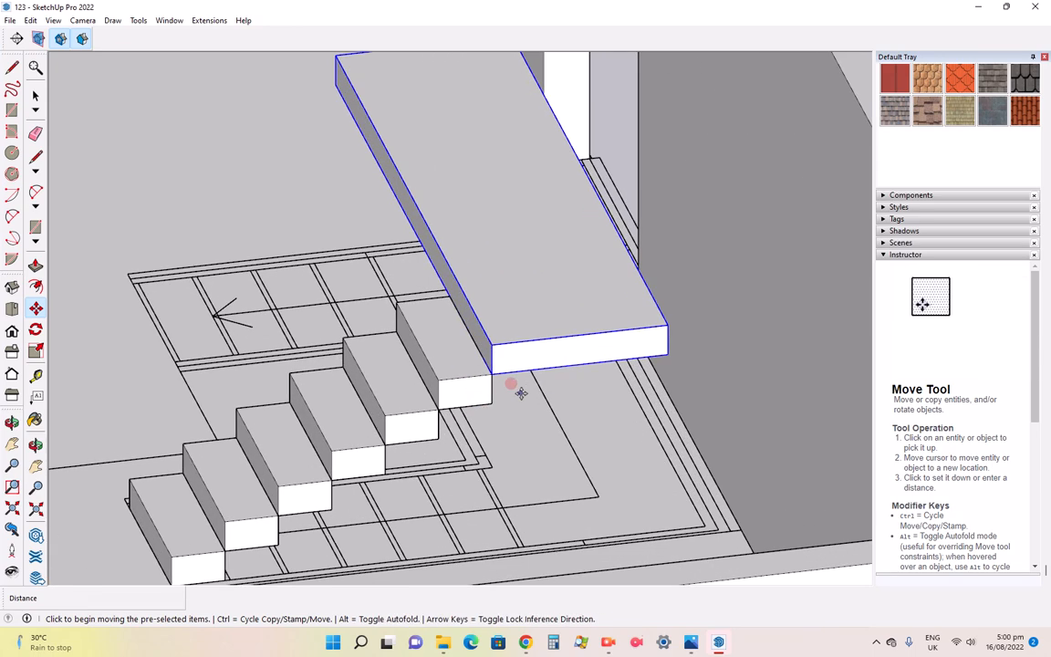
click(490, 374)
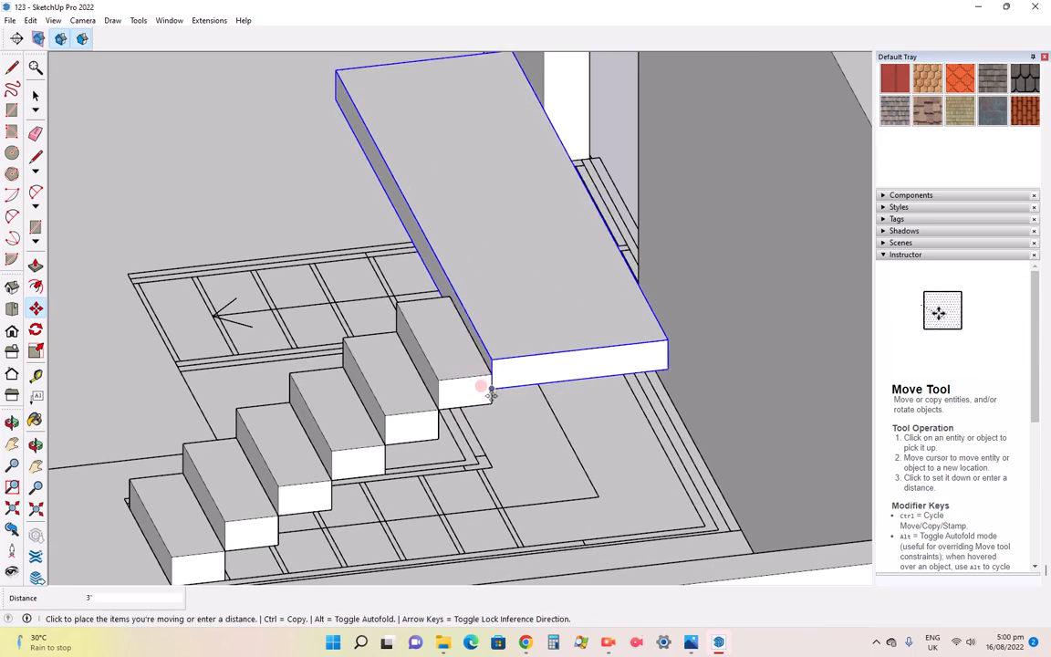
click(491, 399)
scroll(447, 352, down, 5)
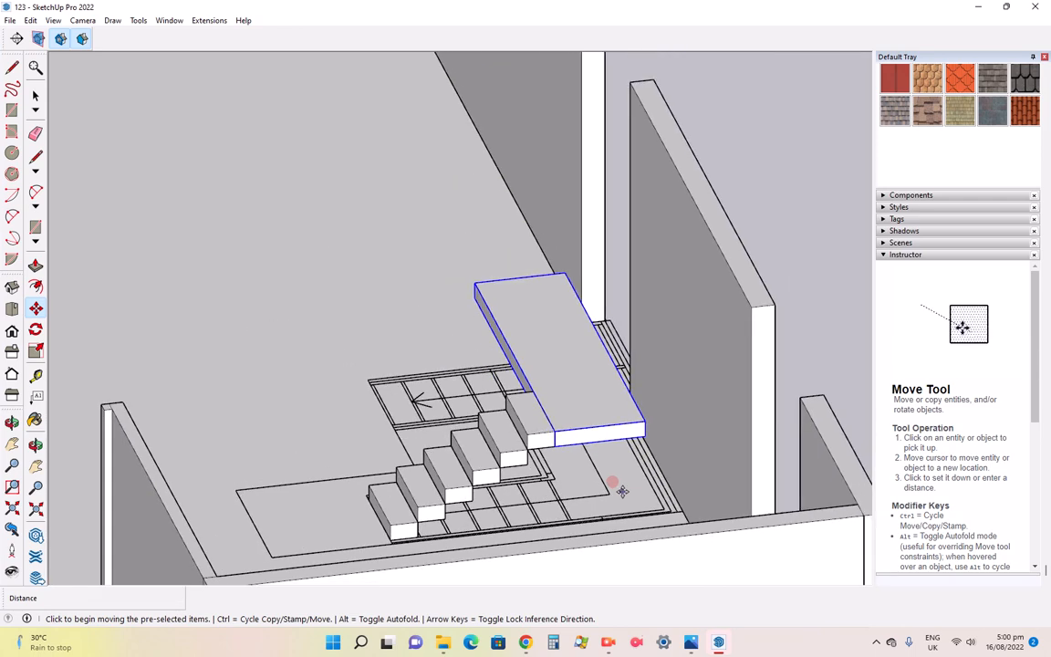
scroll(453, 347, up, 8)
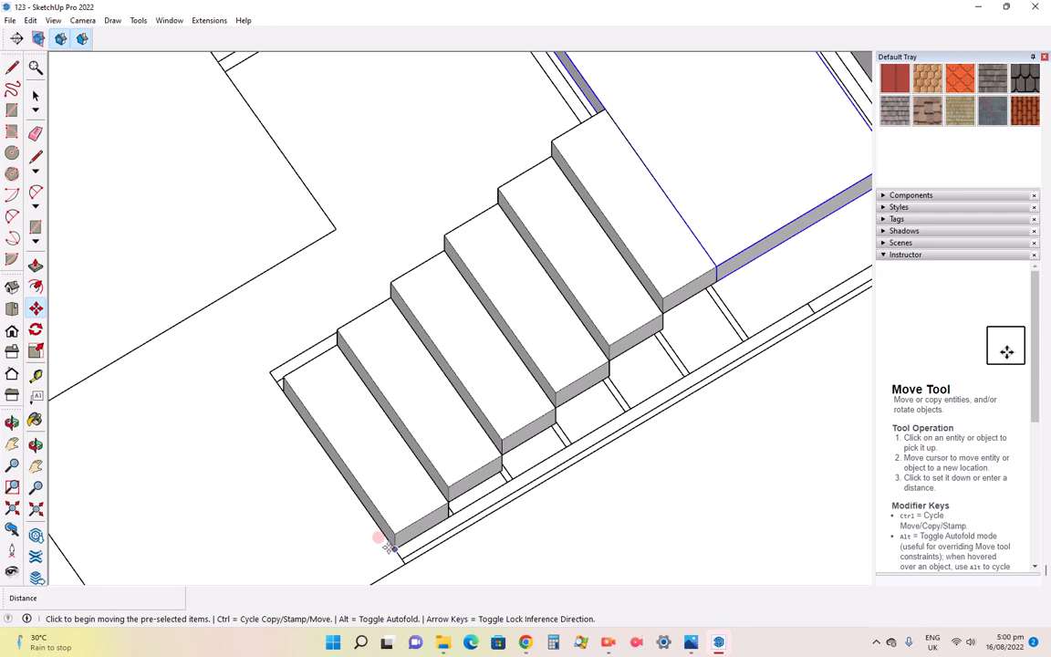
scroll(388, 546, down, 3)
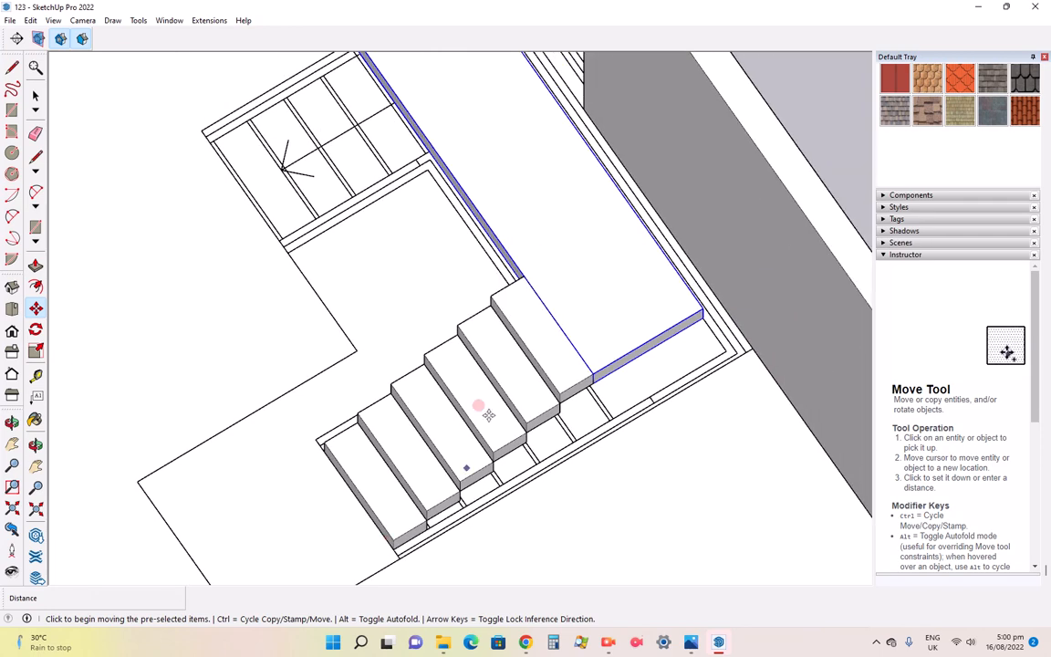
scroll(499, 464, down, 1)
scroll(362, 126, up, 2)
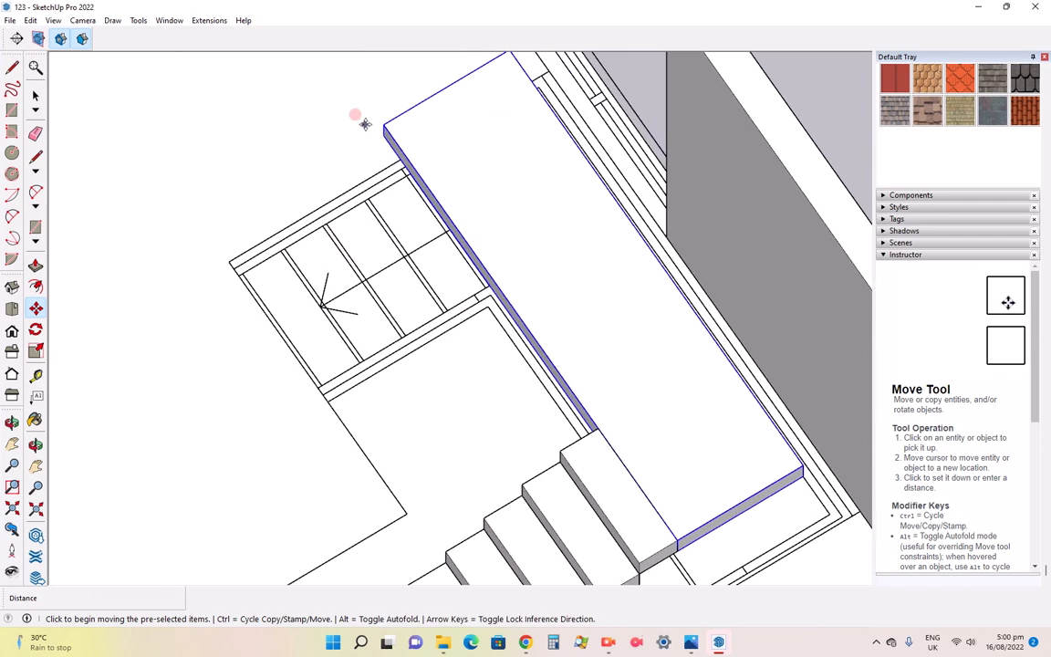
scroll(452, 293, down, 2)
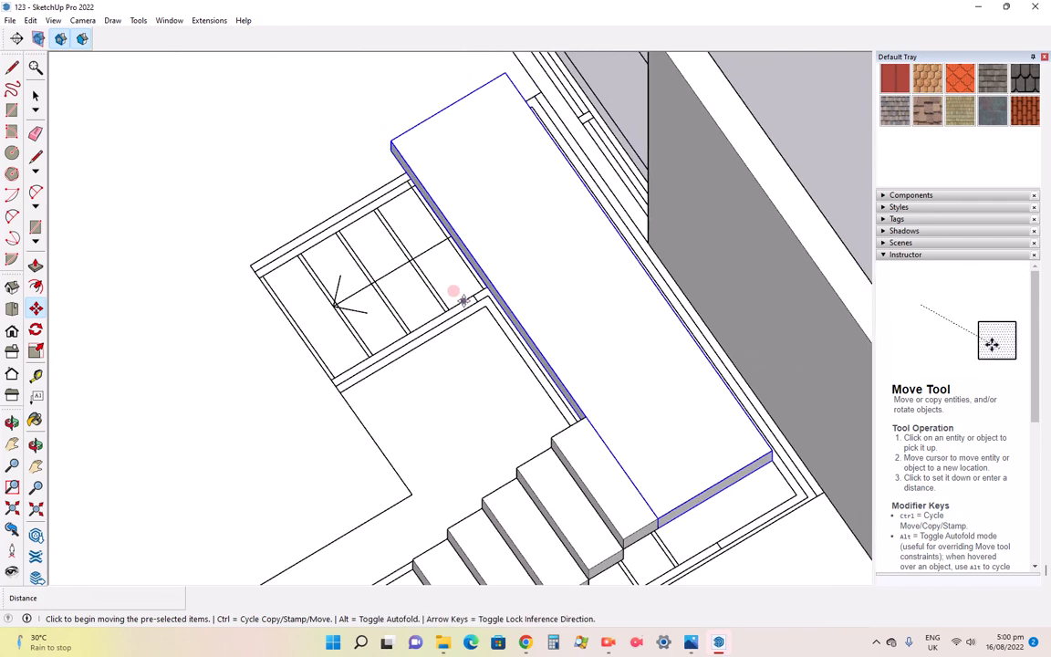
scroll(625, 517, up, 2)
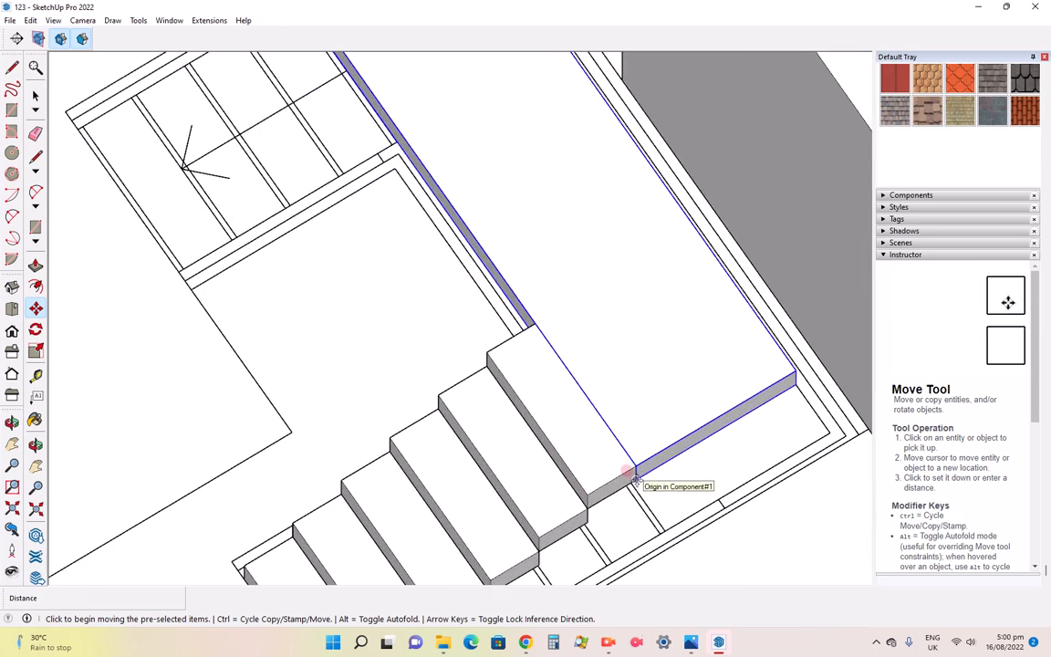
click(579, 492)
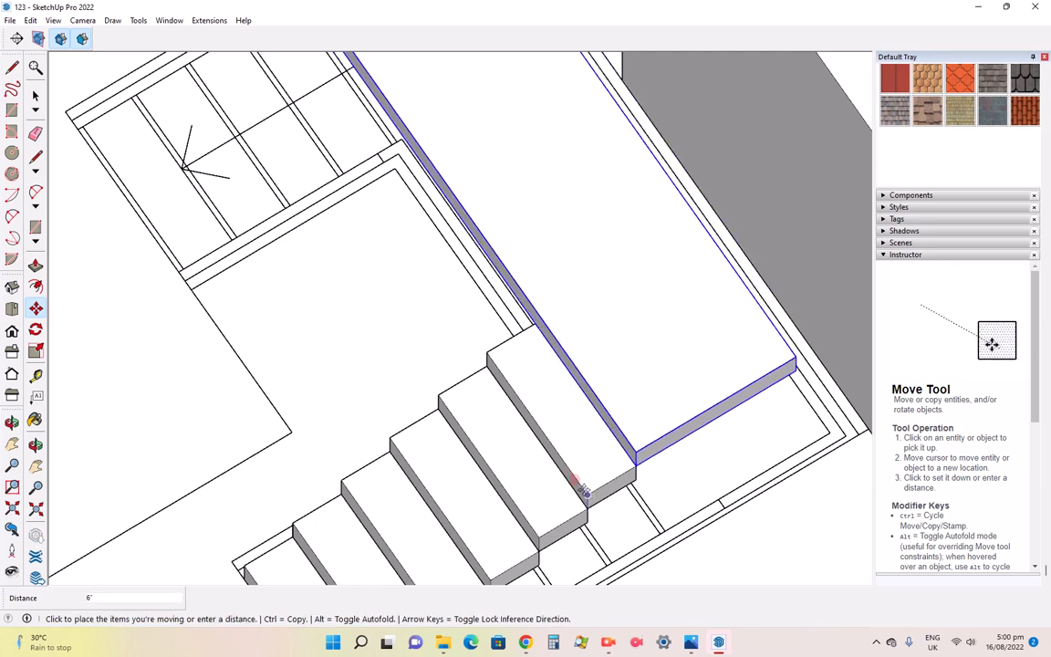
key(Escape)
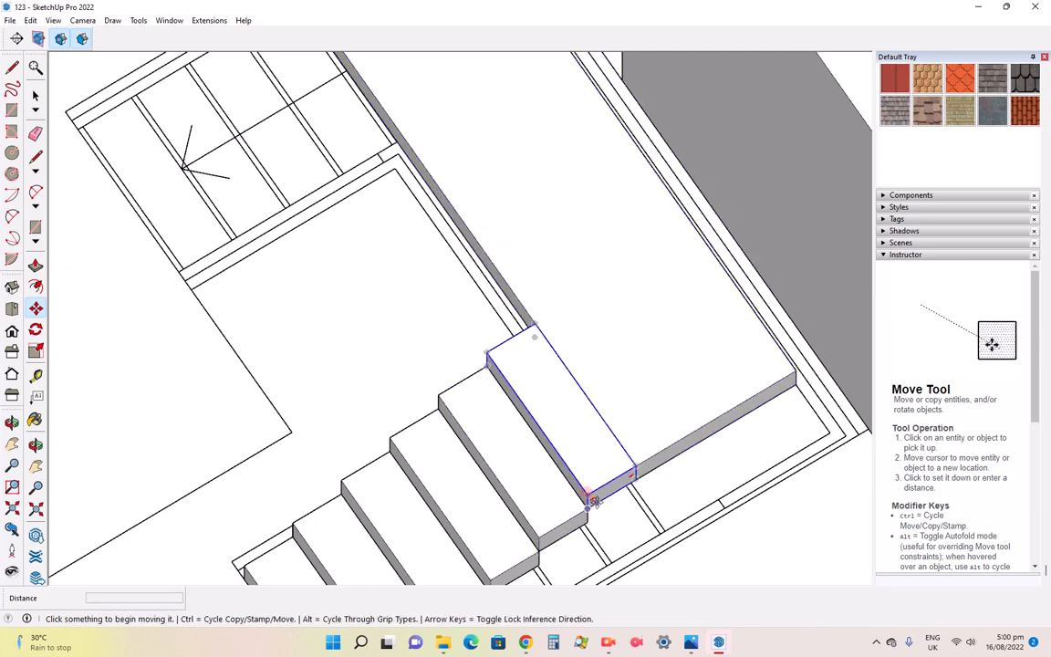
Copy the highest step about 7' 2" along the landing's edge to the start of the second flight
click(580, 499)
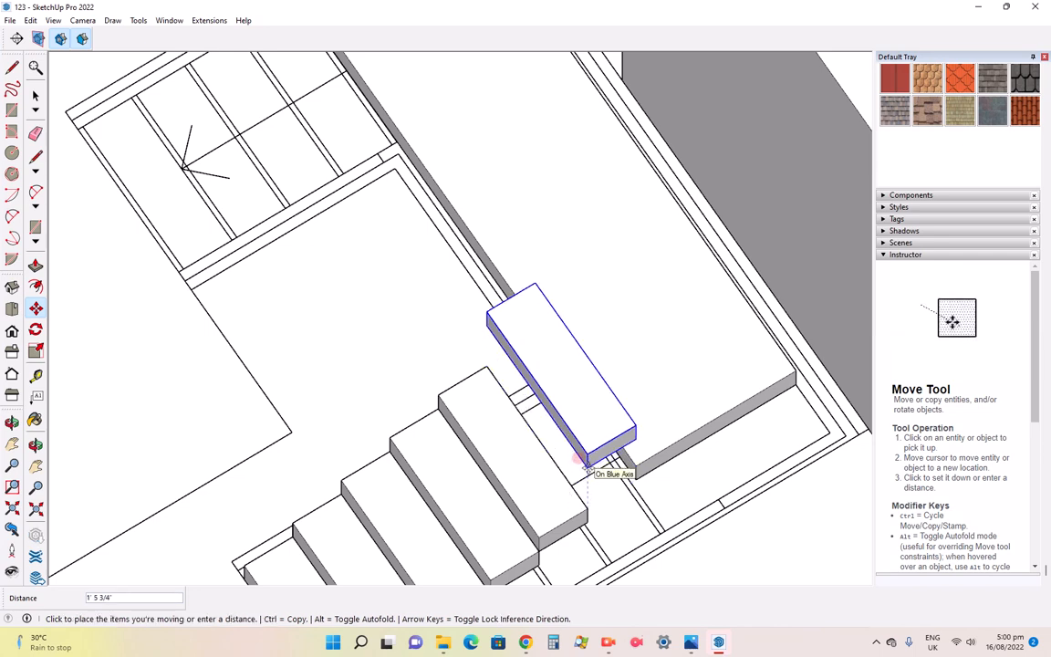
key(ctrl)
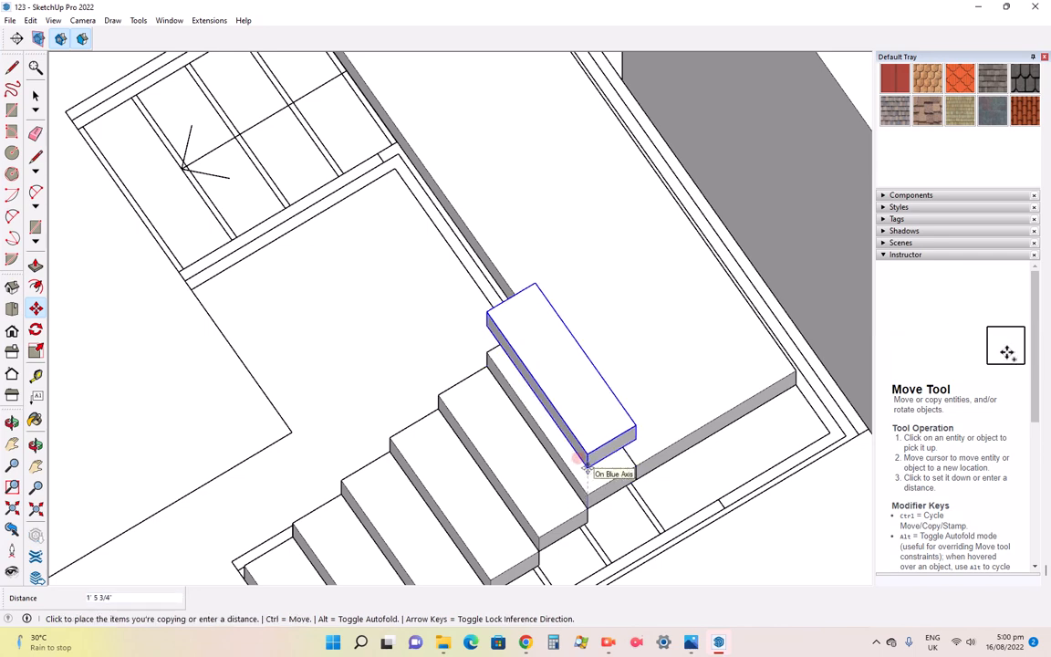
scroll(589, 467, down, 4)
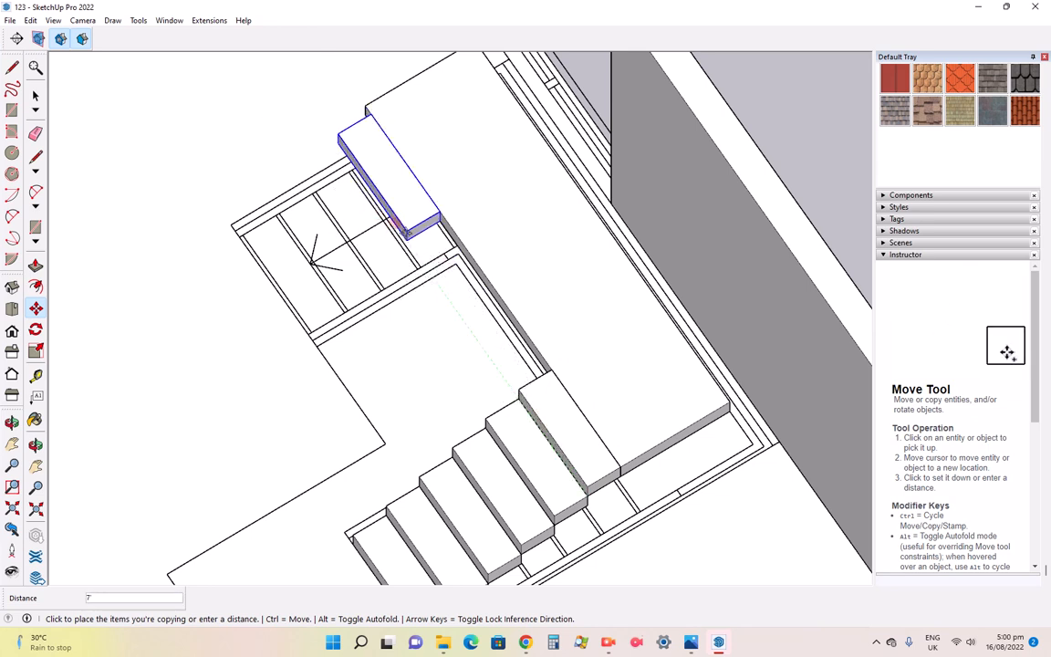
click(401, 224)
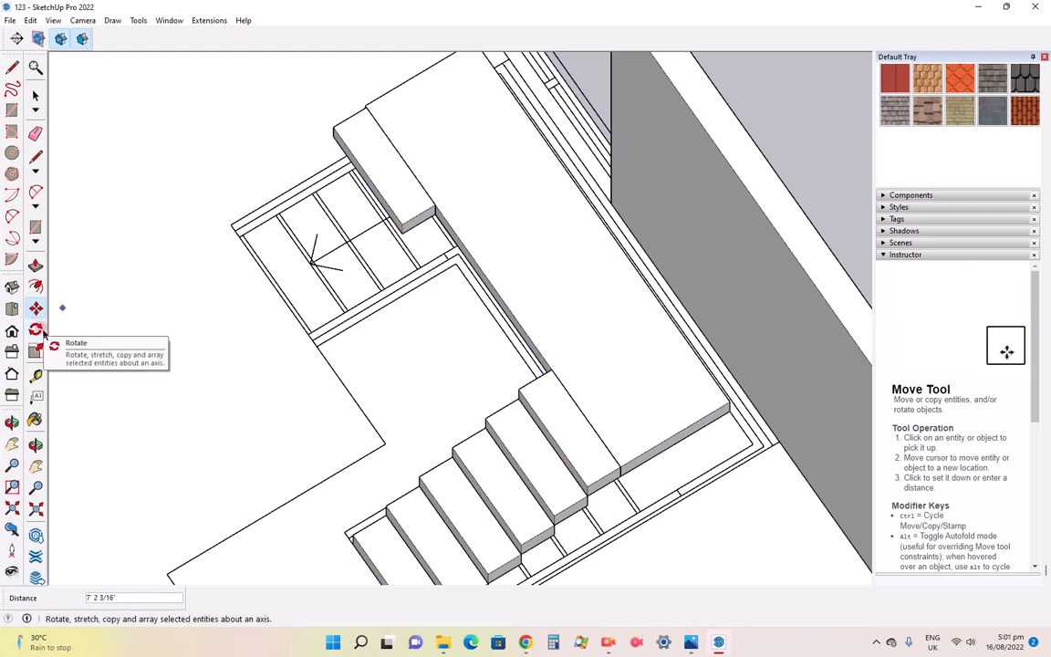
Raise the copied step 6" so its lower back corner meets the landing's upper corner
click(11, 421)
drag(137, 374, 513, 427)
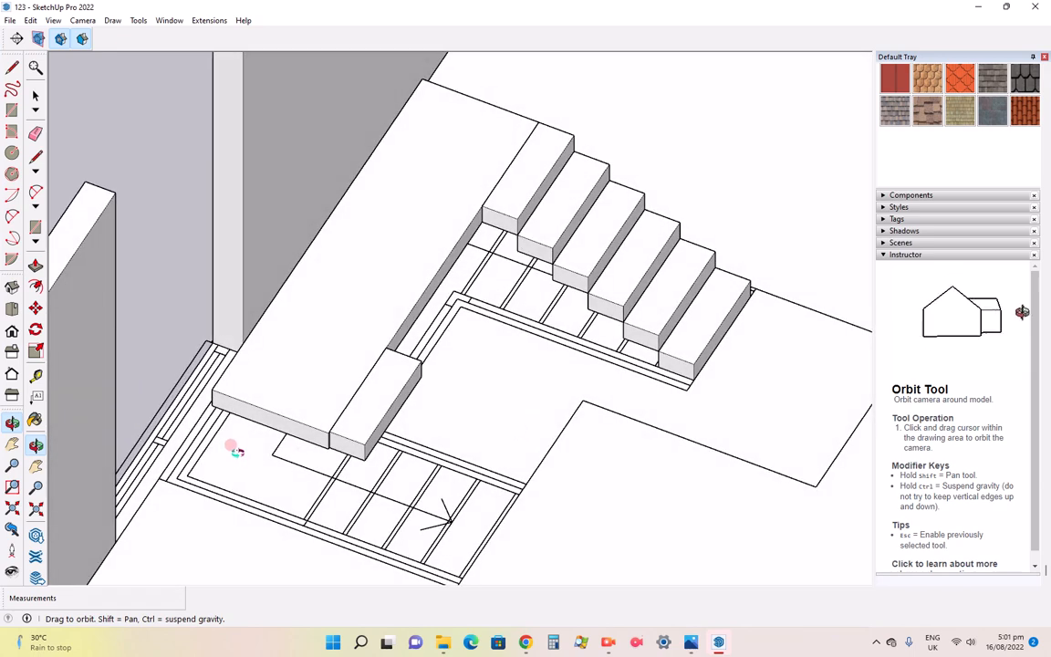
scroll(283, 456, up, 3)
scroll(402, 494, down, 4)
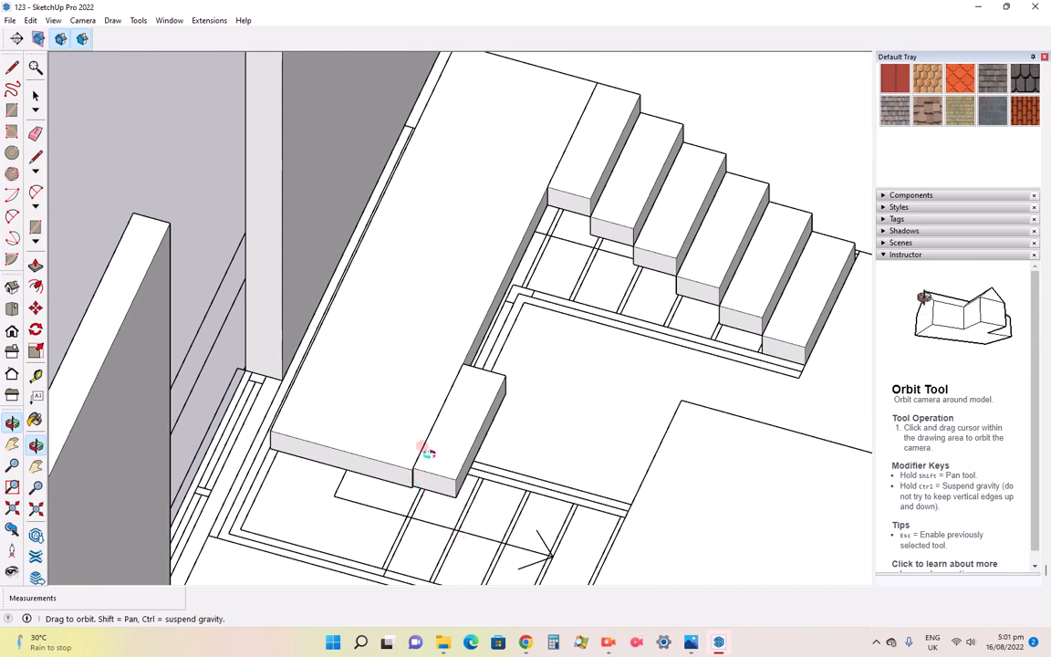
scroll(427, 454, up, 4)
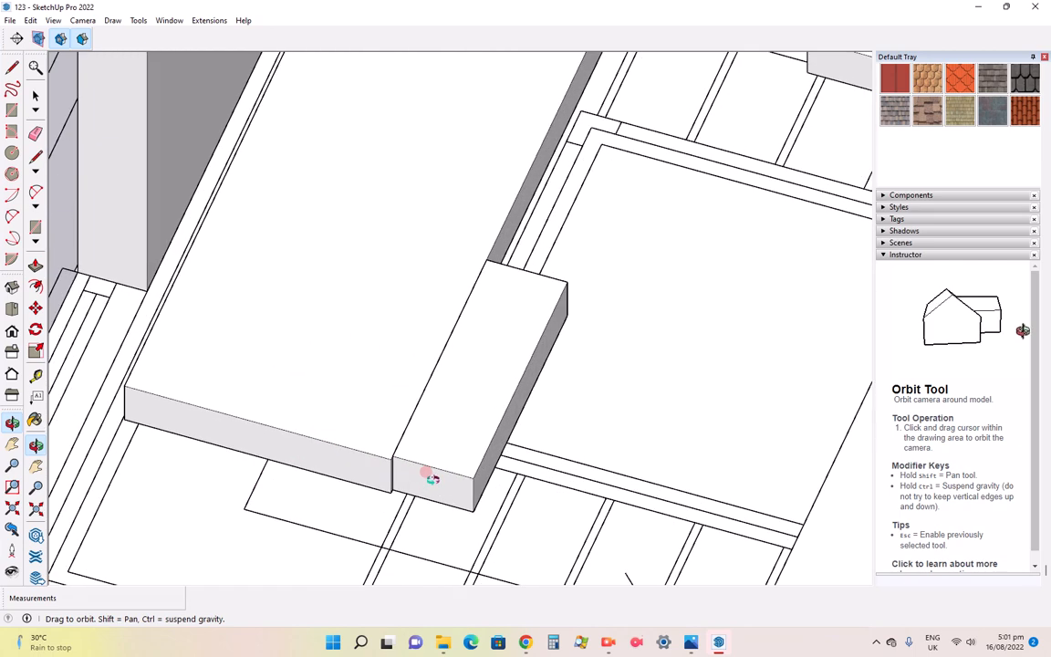
click(35, 307)
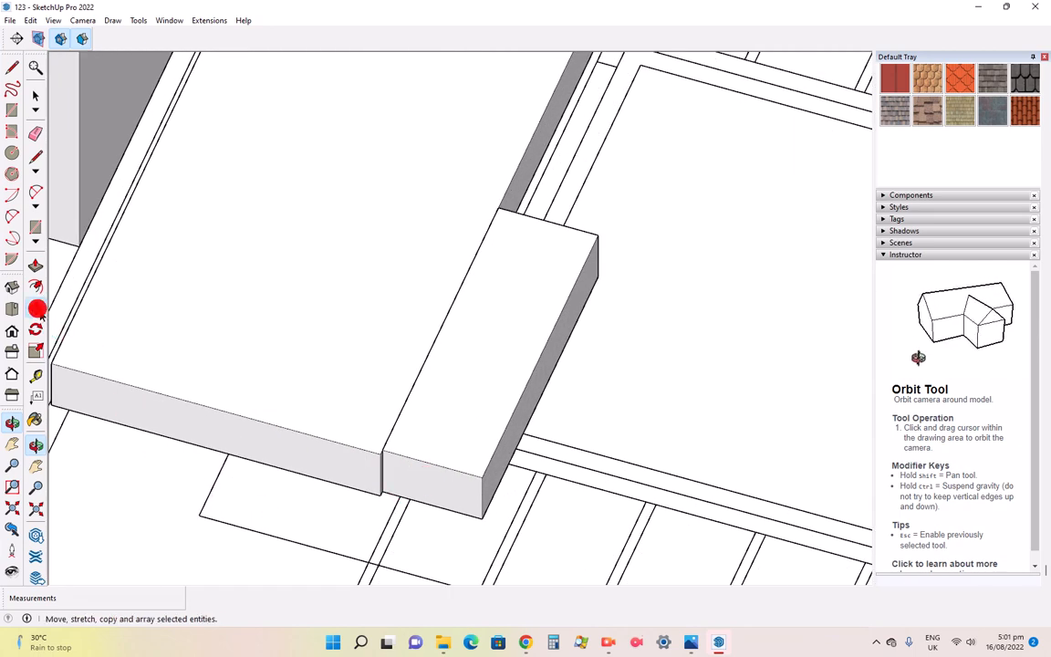
click(383, 478)
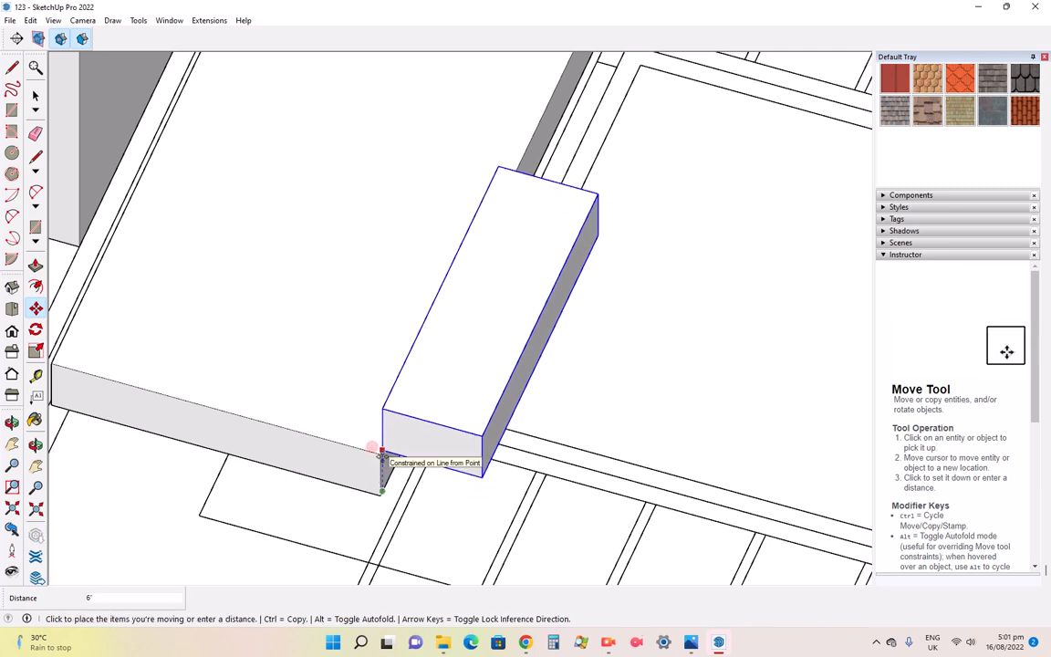
scroll(383, 456, up, 4)
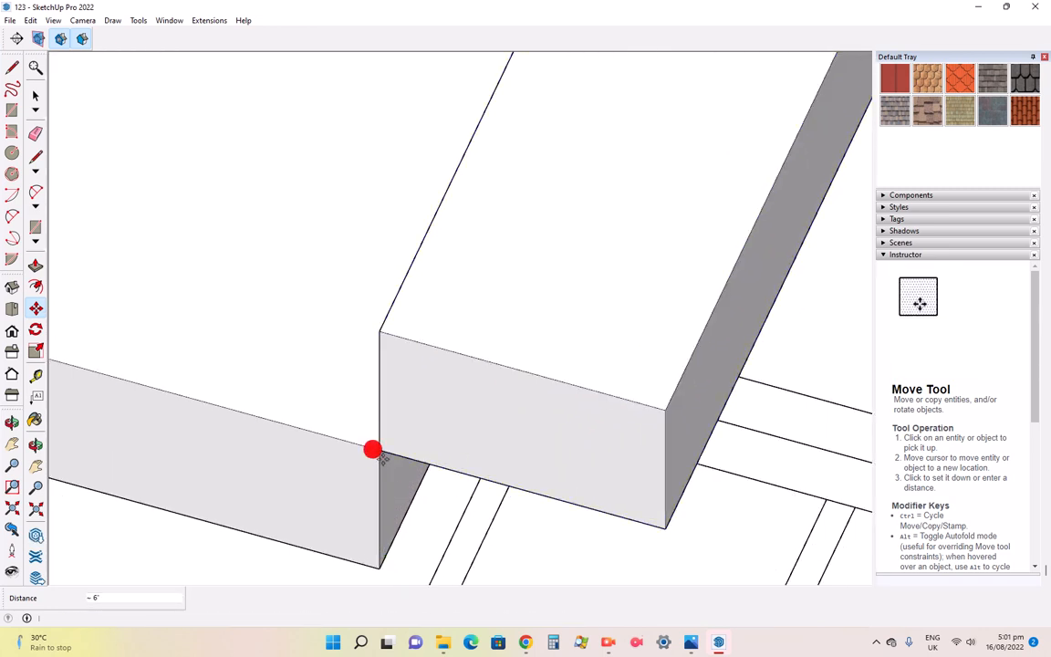
click(376, 452)
Copy the second flight's first step twice, placing each copy's lower back corner on the preceding step's upper front corner, about 11 11/16" apart
scroll(402, 484, down, 8)
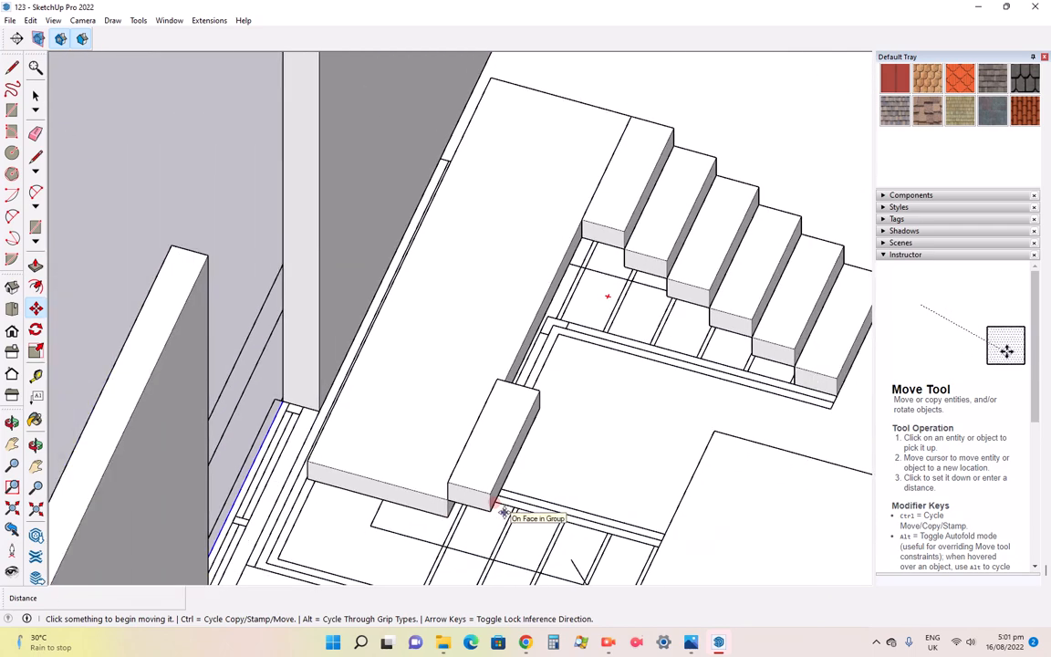
scroll(495, 513, down, 2)
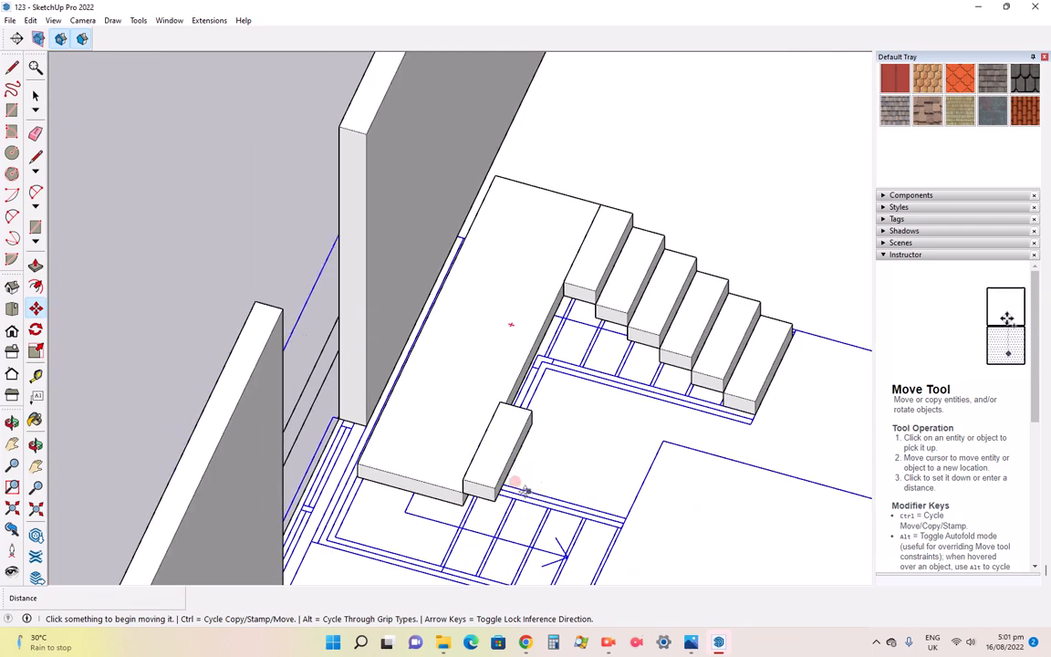
scroll(525, 490, up, 4)
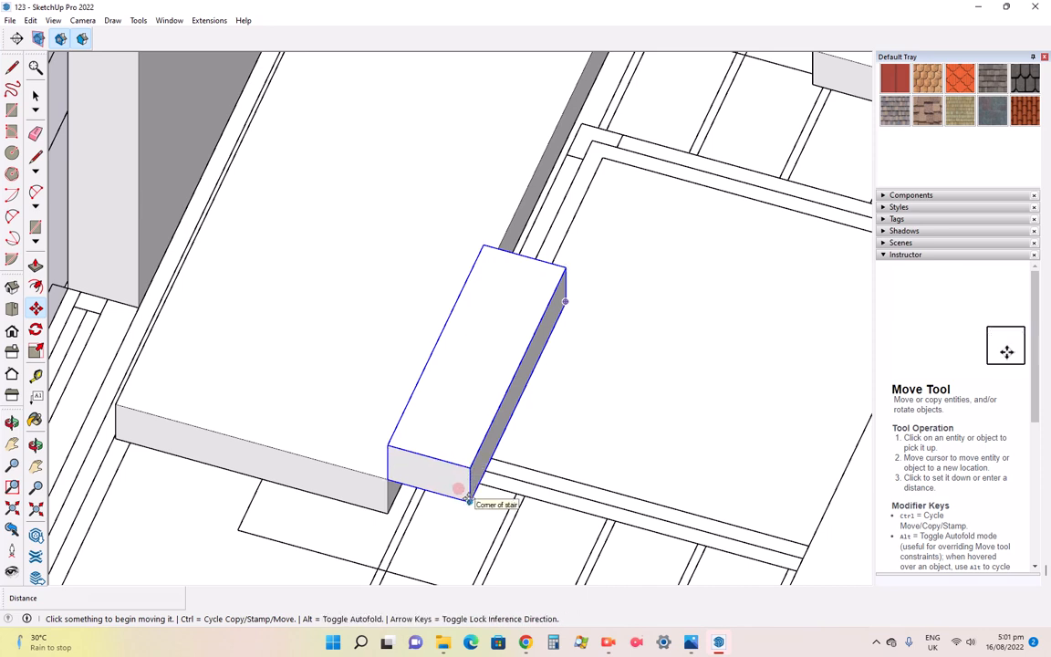
click(387, 478)
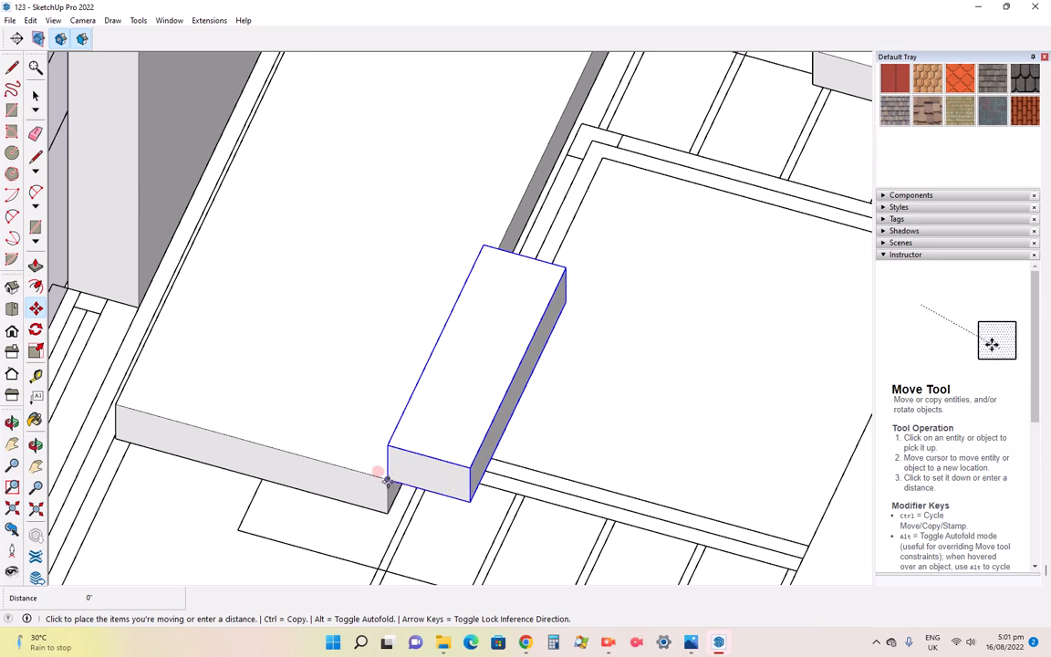
key(ctrl)
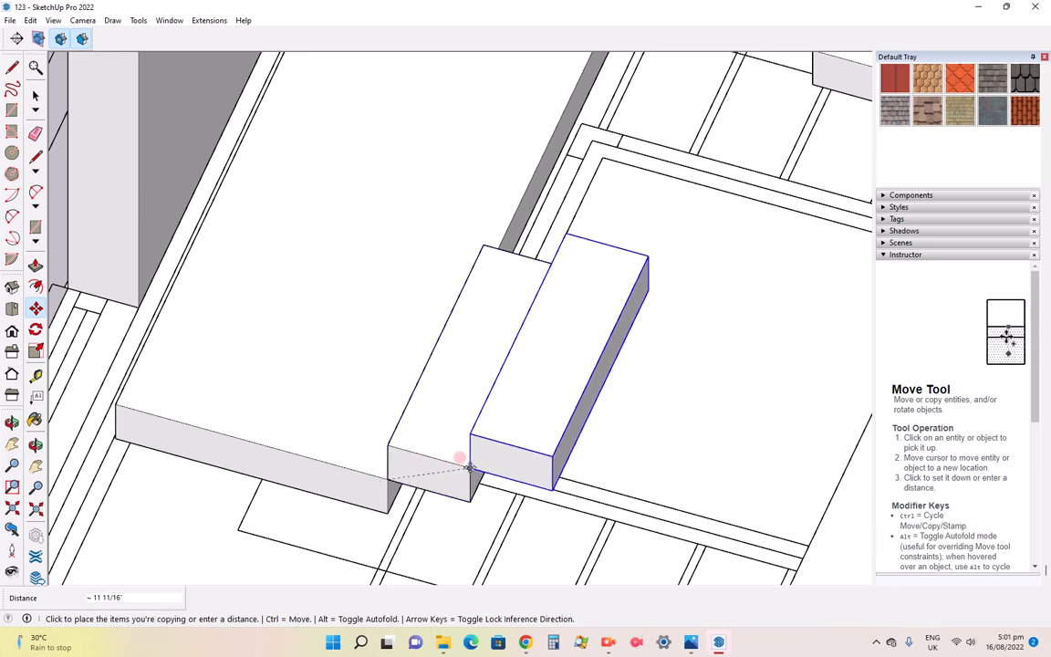
click(467, 466)
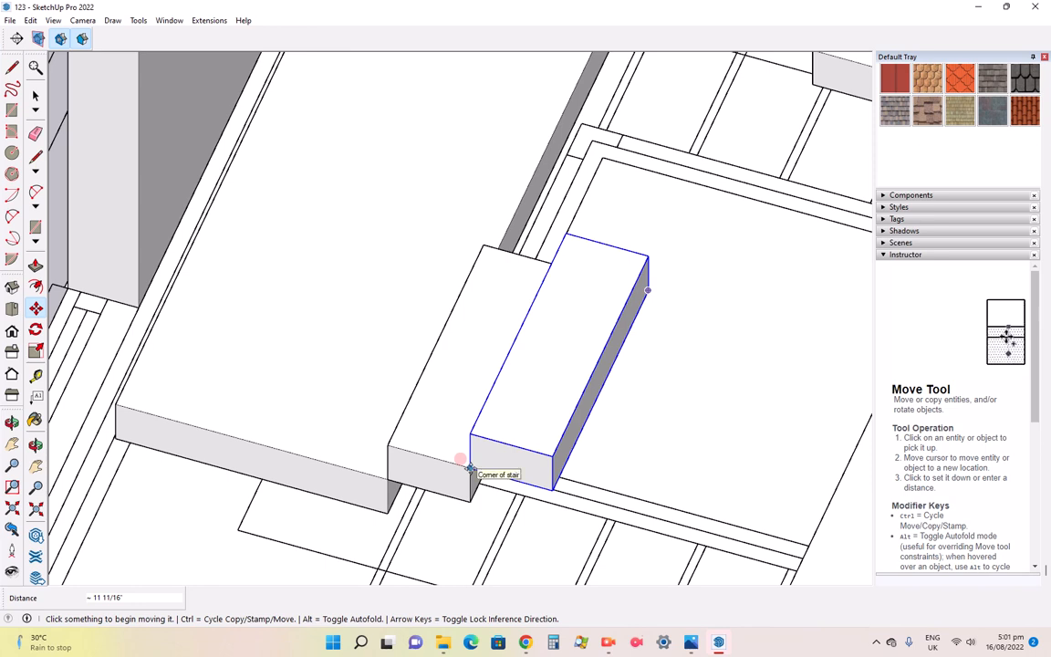
key(ctrl)
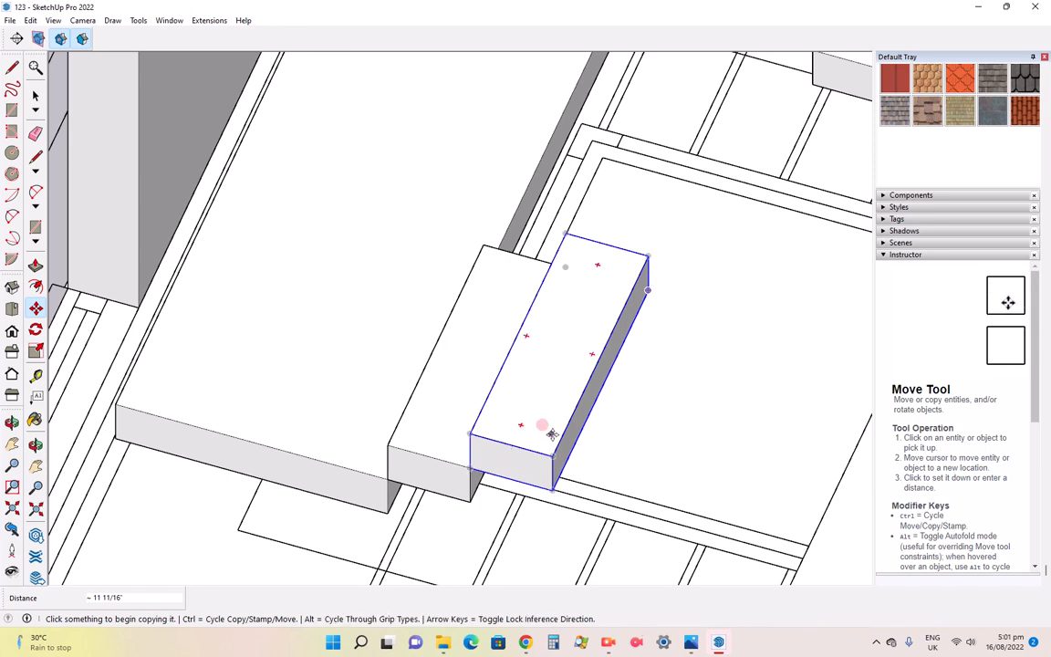
click(472, 463)
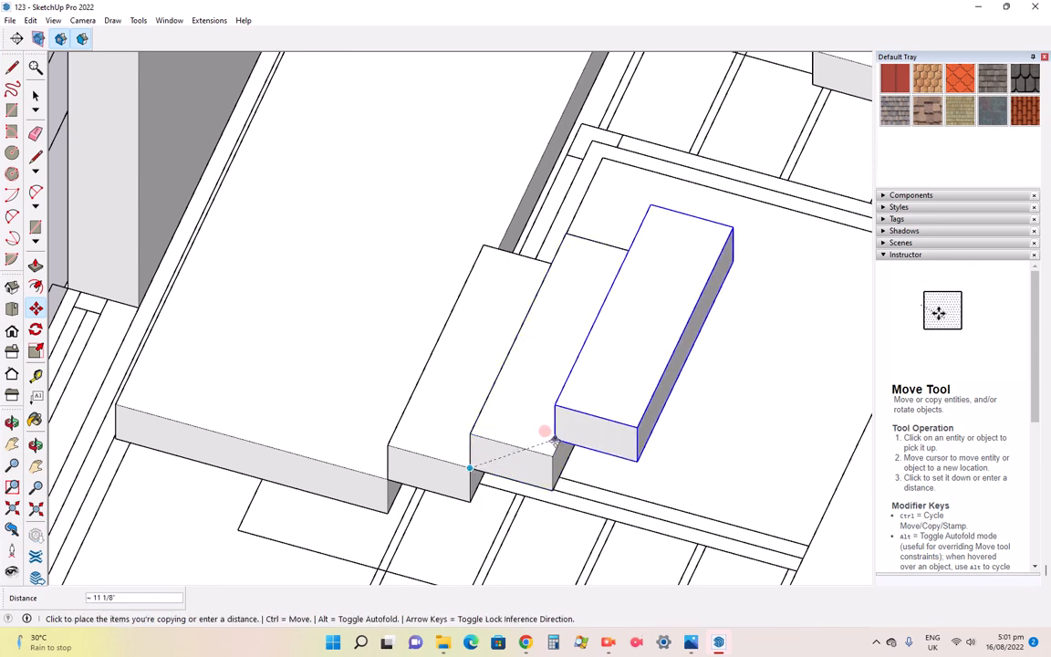
click(548, 453)
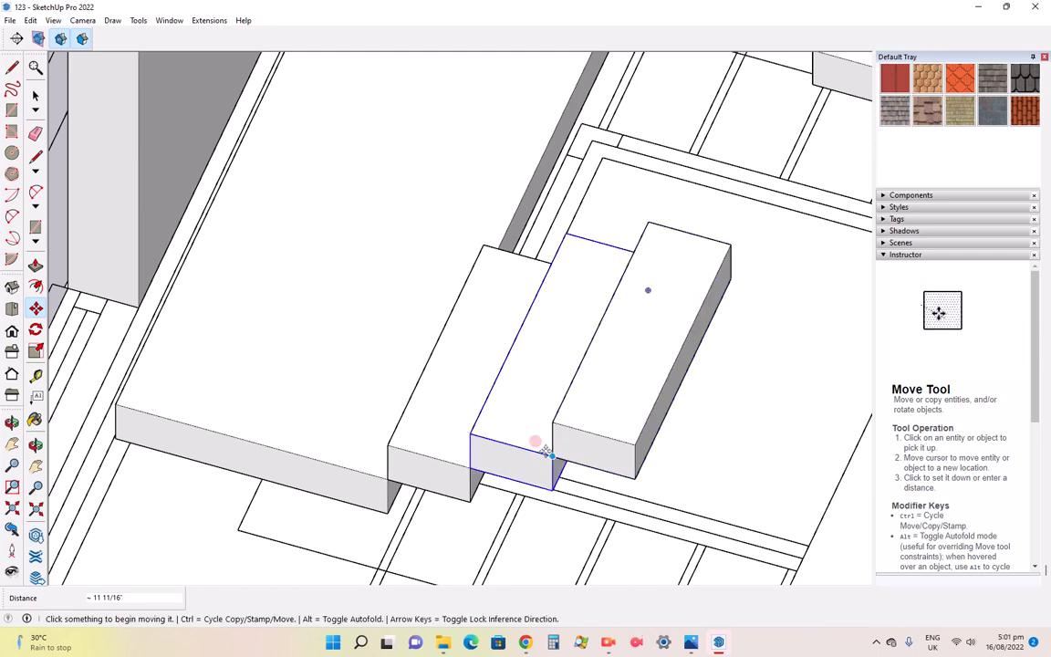
Open the stair landing for editing, viewed from above
scroll(537, 442, down, 6)
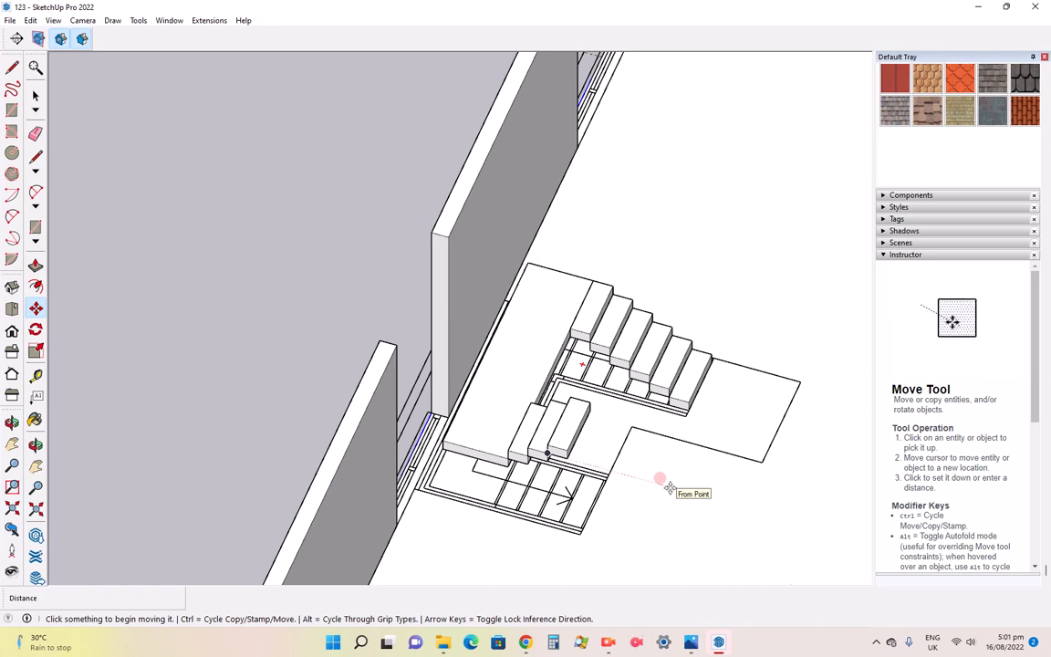
scroll(511, 383, up, 5)
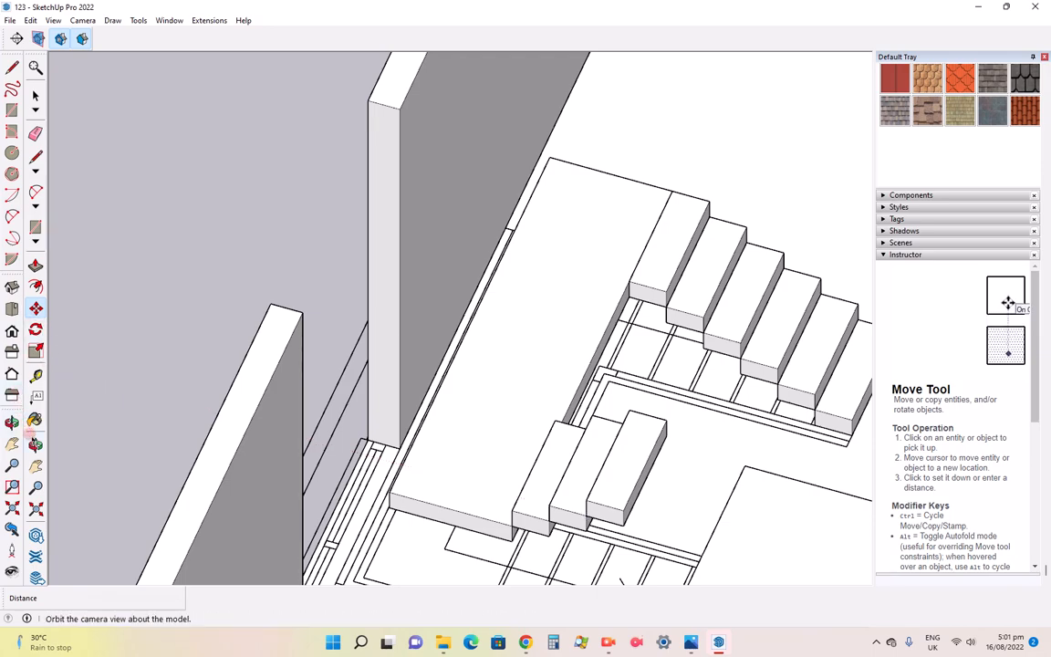
click(12, 421)
mouse_move(446, 488)
mouse_down()
mouse_move(527, 485)
mouse_move(606, 525)
mouse_move(497, 500)
mouse_move(480, 238)
mouse_up()
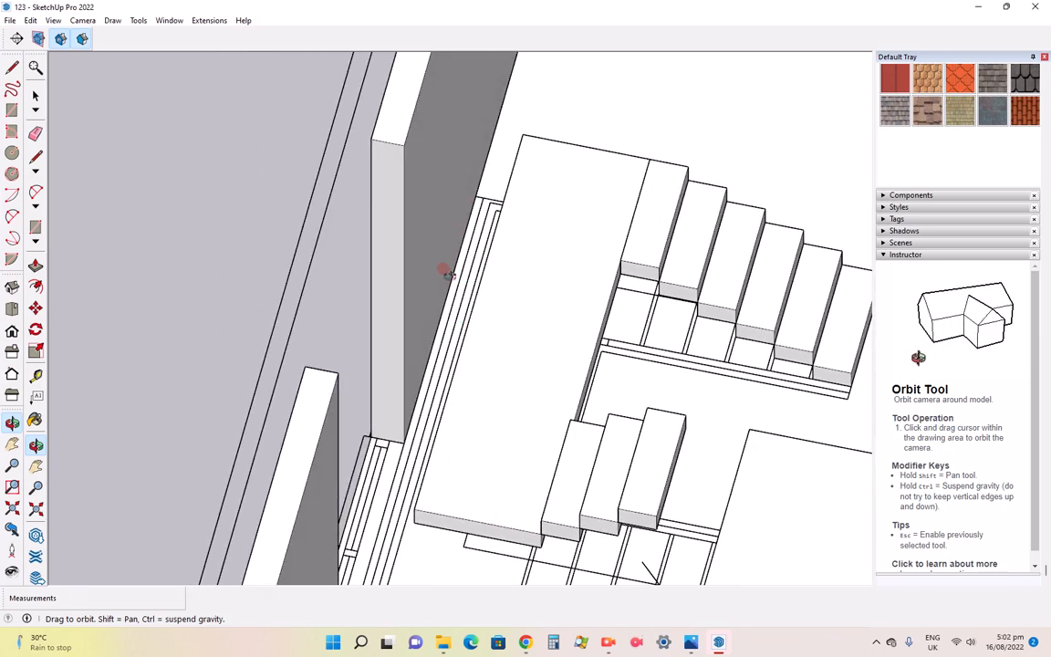
mouse_move(500, 473)
mouse_down()
mouse_move(408, 424)
mouse_move(530, 542)
mouse_move(626, 581)
mouse_move(558, 509)
mouse_move(432, 173)
mouse_up()
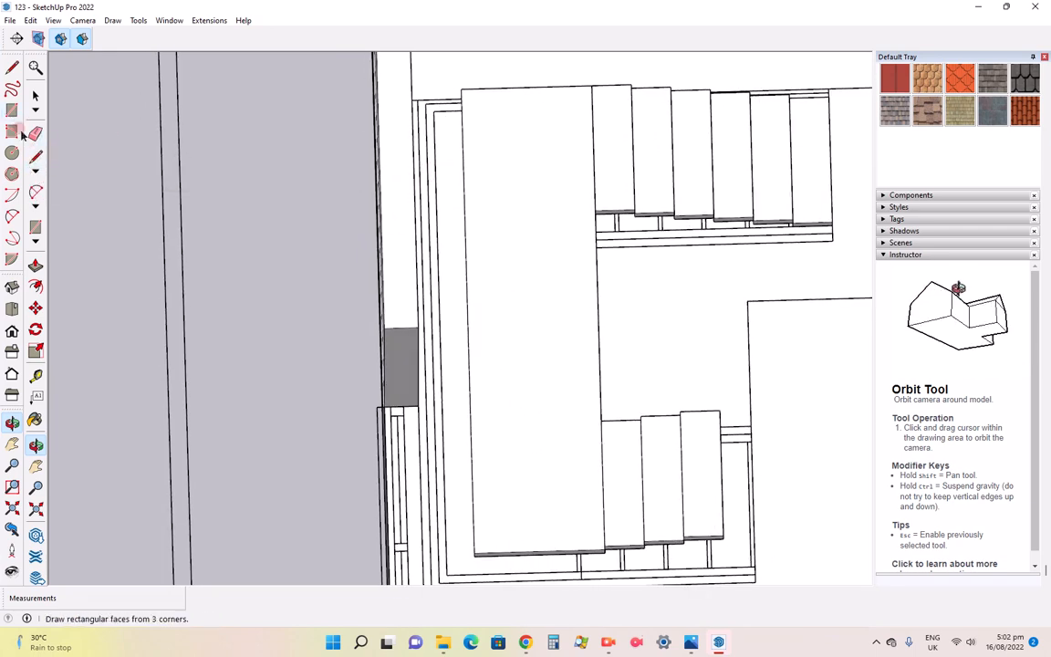
click(35, 95)
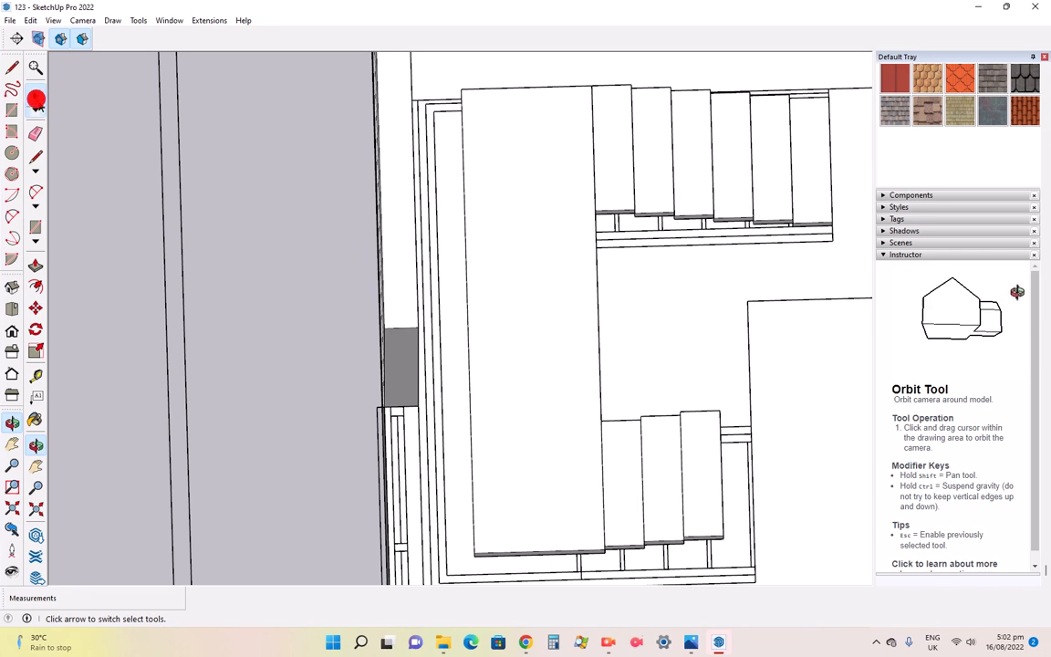
click(465, 296)
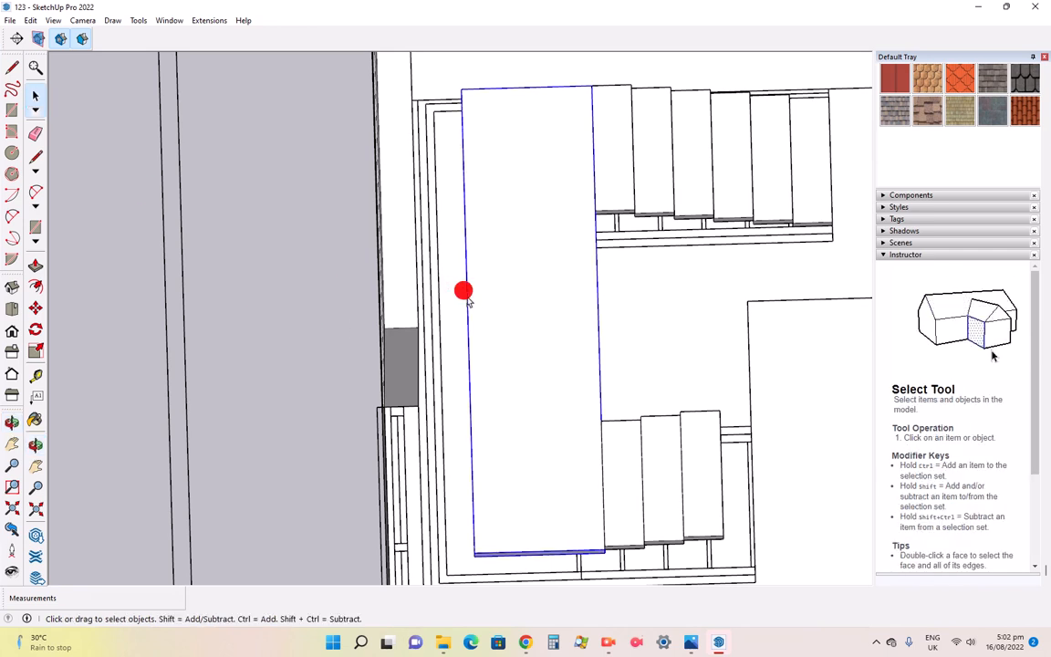
double_click(465, 297)
click(466, 297)
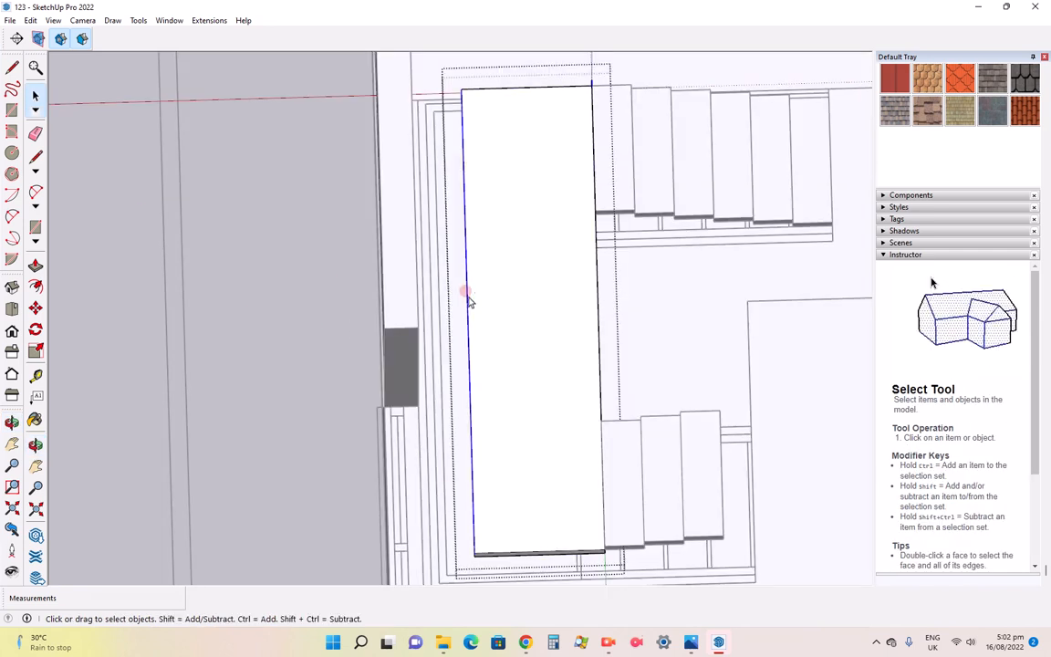
double_click(463, 300)
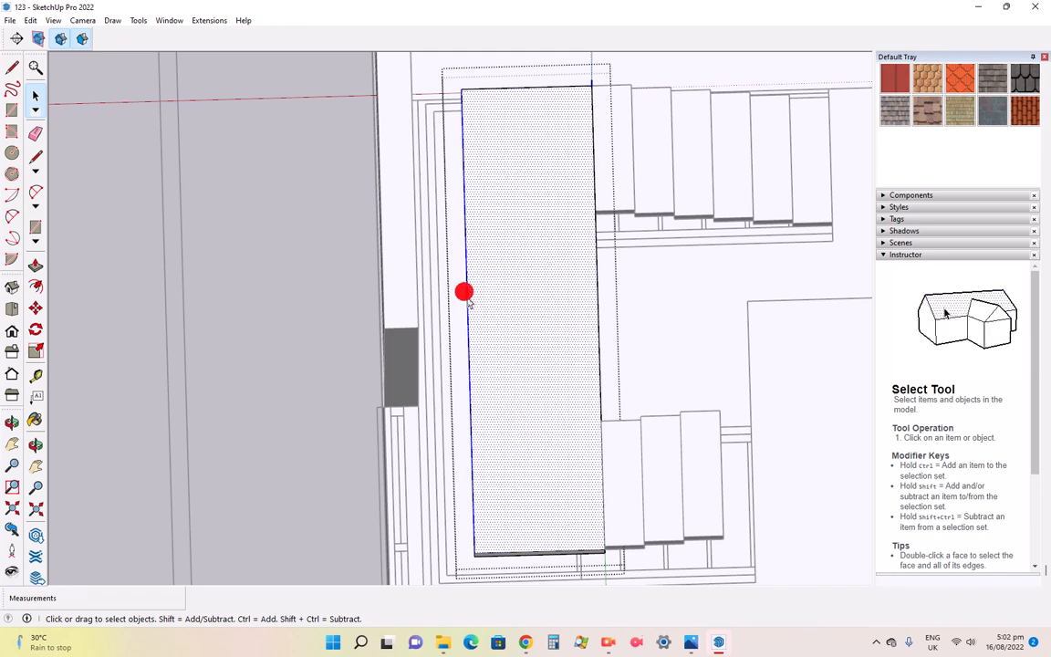
click(466, 298)
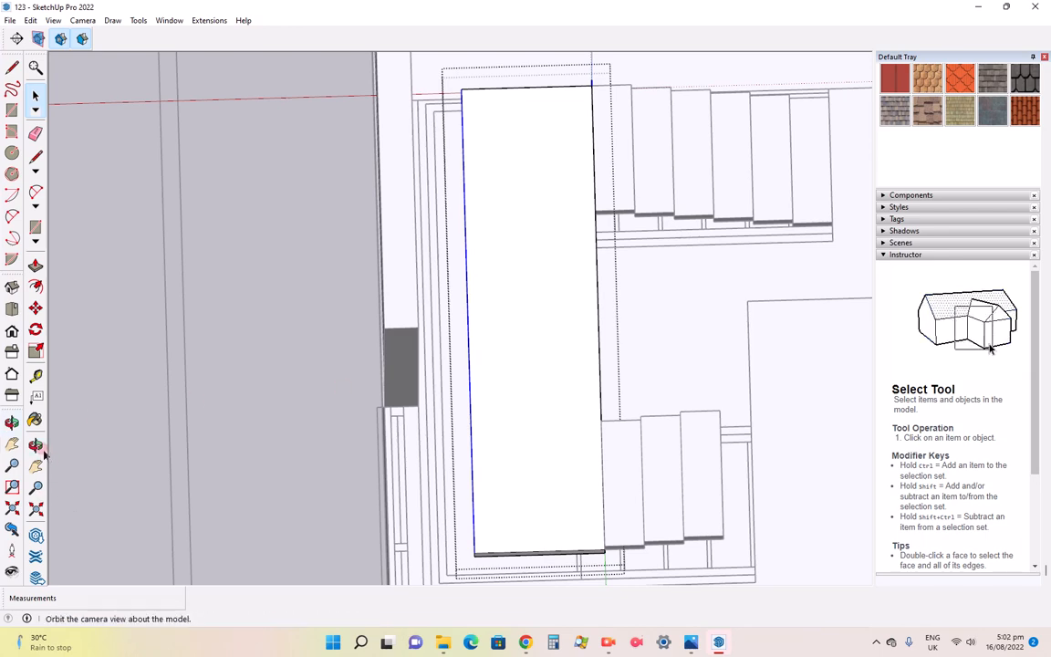
Push/Pull the landing's long wall-side face outward by 1' 1" to widen the landing
click(12, 422)
drag(484, 422, 392, 301)
click(34, 264)
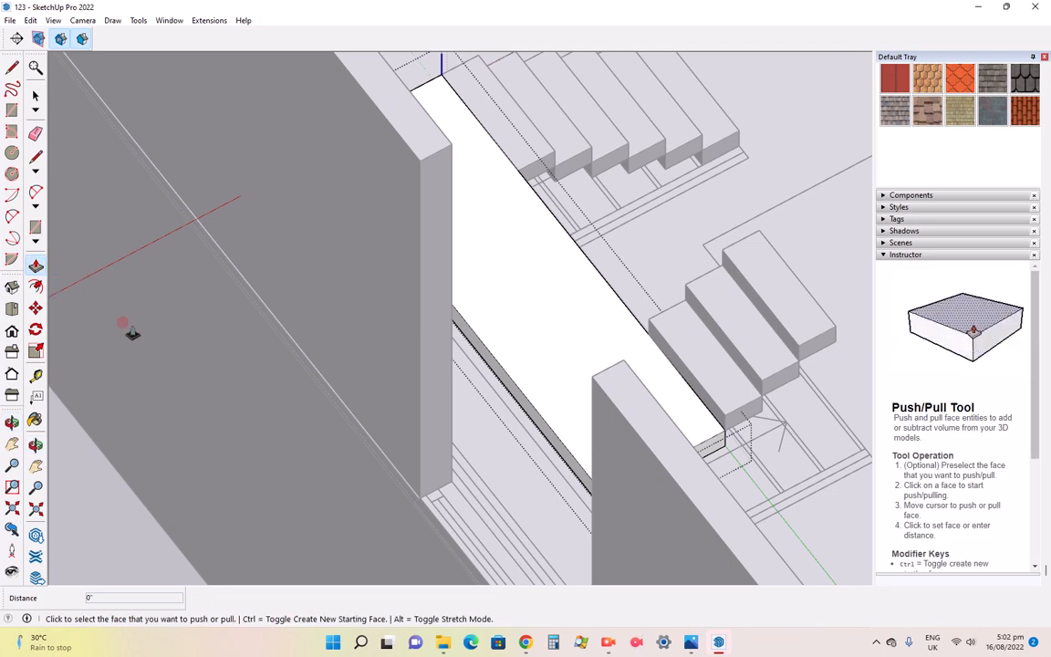
click(530, 413)
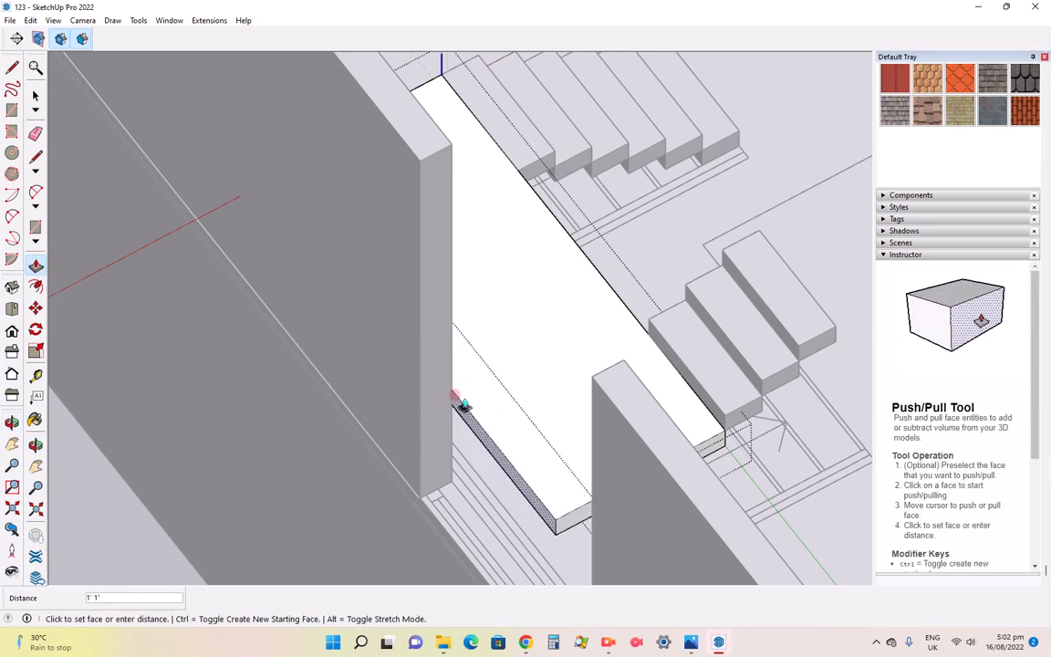
click(450, 314)
Finish editing the landing and clear the selection
scroll(493, 398, down, 5)
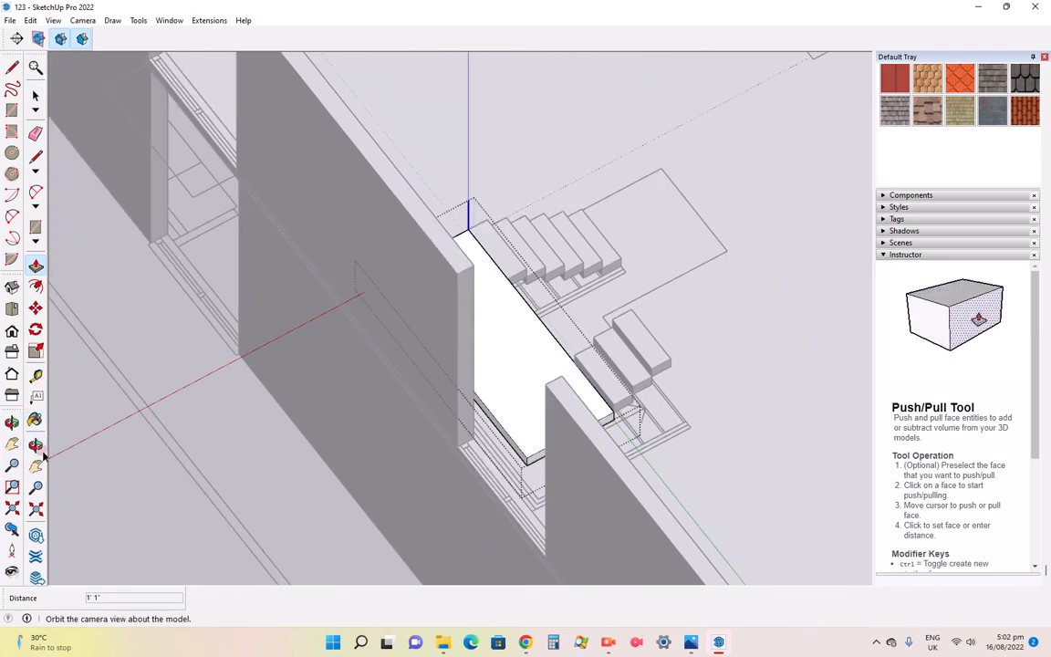
click(12, 421)
drag(533, 356, 331, 356)
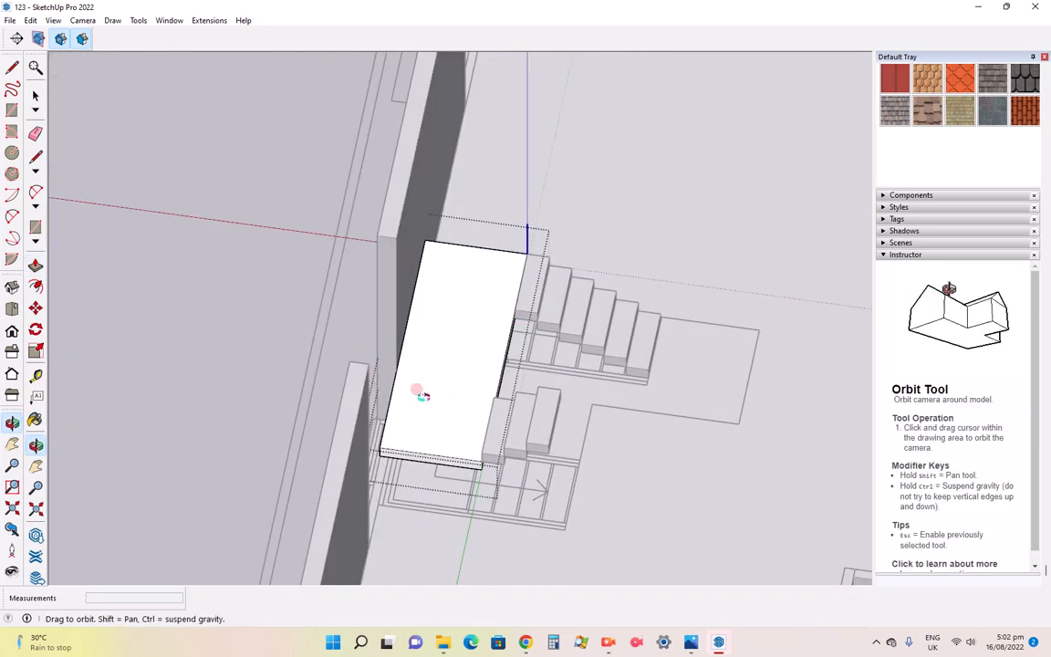
scroll(438, 406, down, 3)
scroll(392, 445, up, 3)
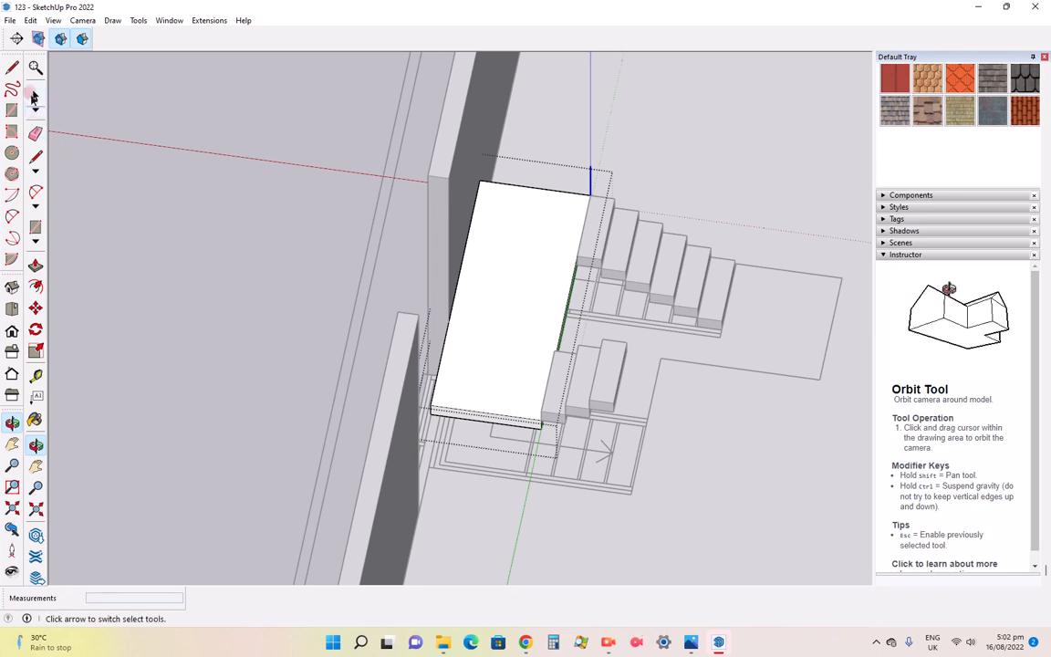
click(34, 96)
click(627, 476)
double_click(629, 479)
click(639, 470)
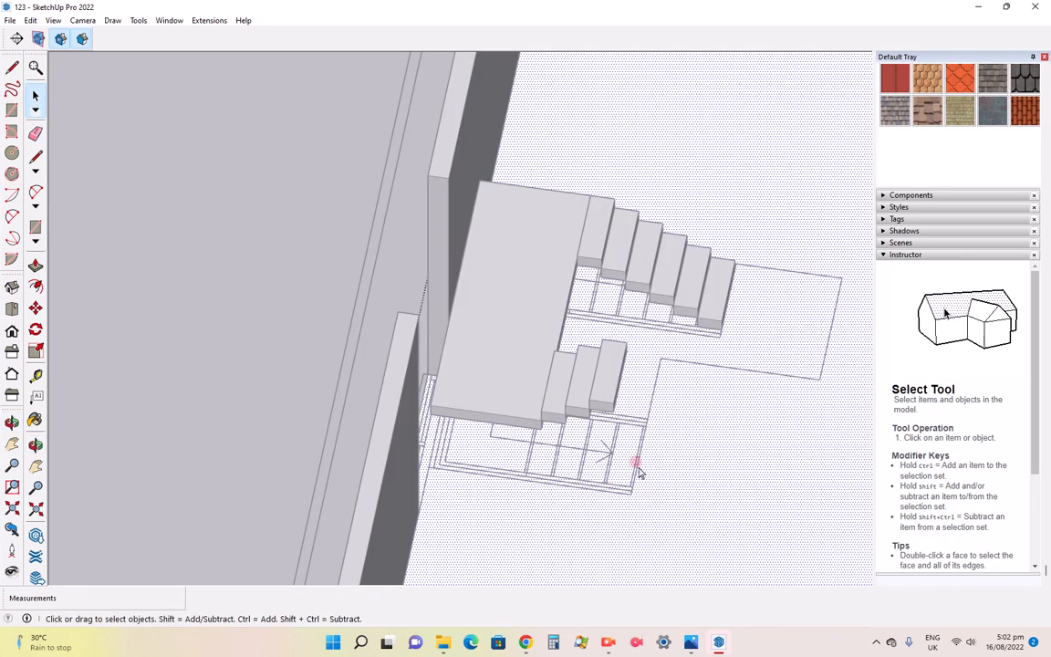
click(644, 535)
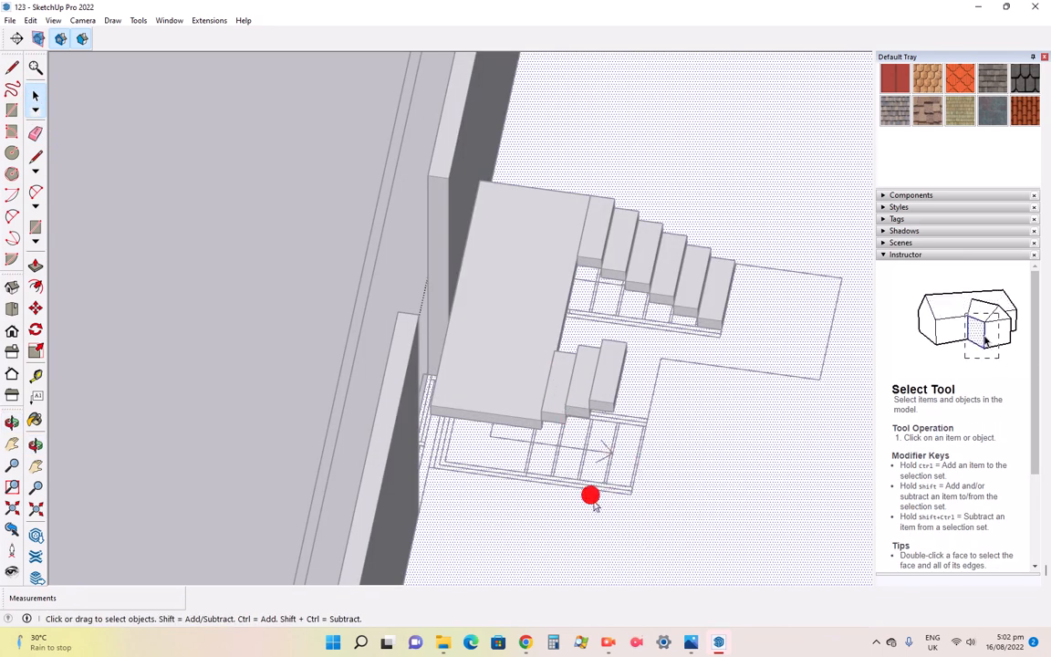
click(303, 336)
scroll(510, 356, down, 3)
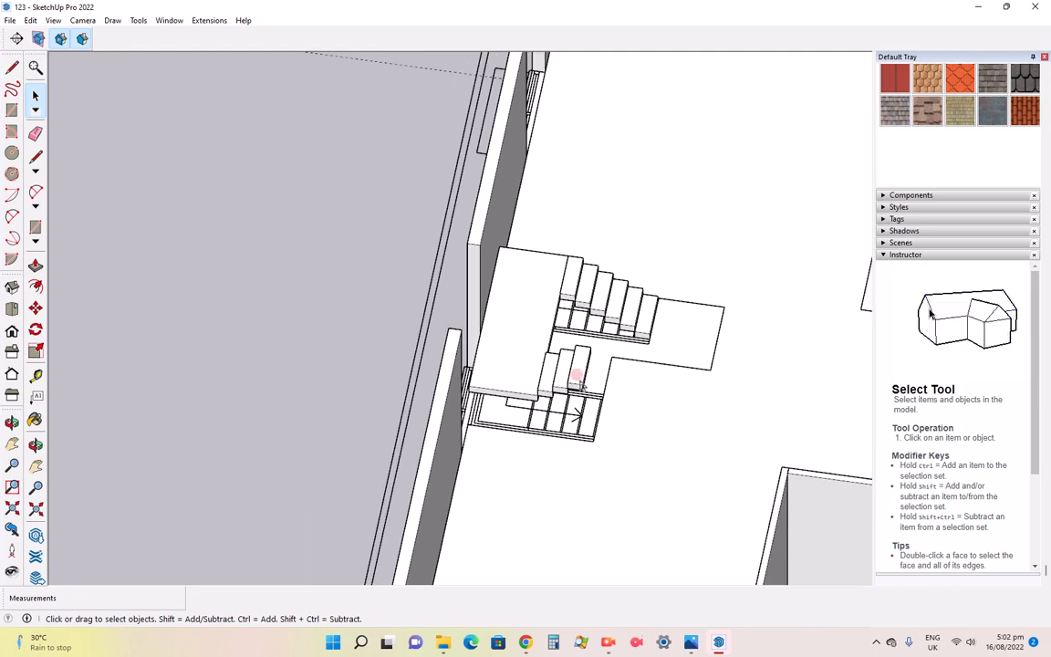
Examine the staircase and its position among the walls from several angles, including the isometric view of the house
drag(592, 470, 663, 389)
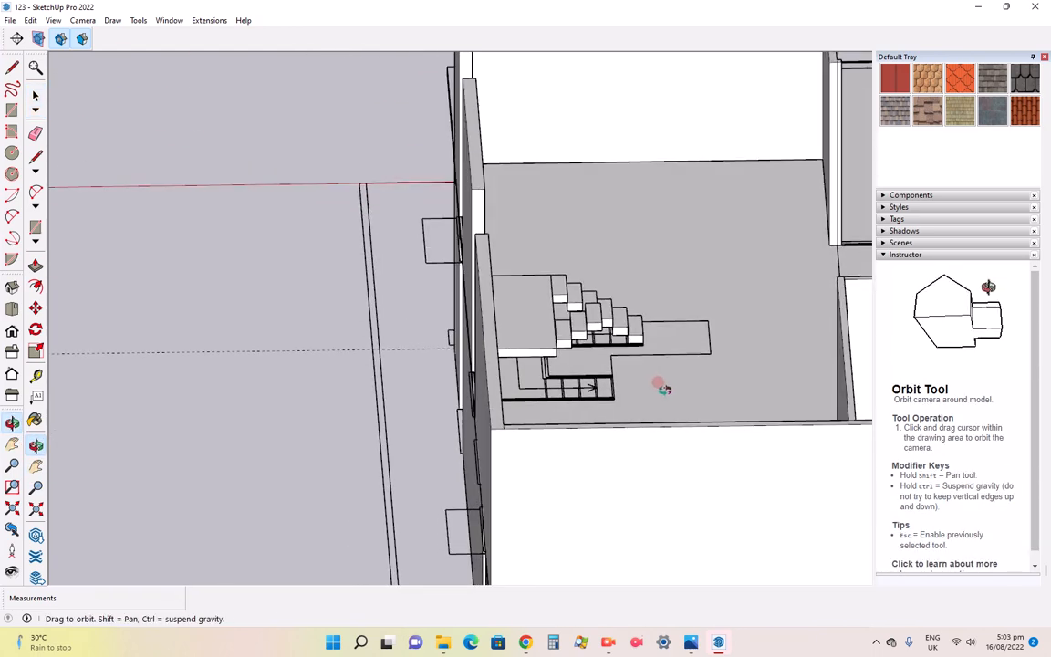
scroll(534, 272, up, 3)
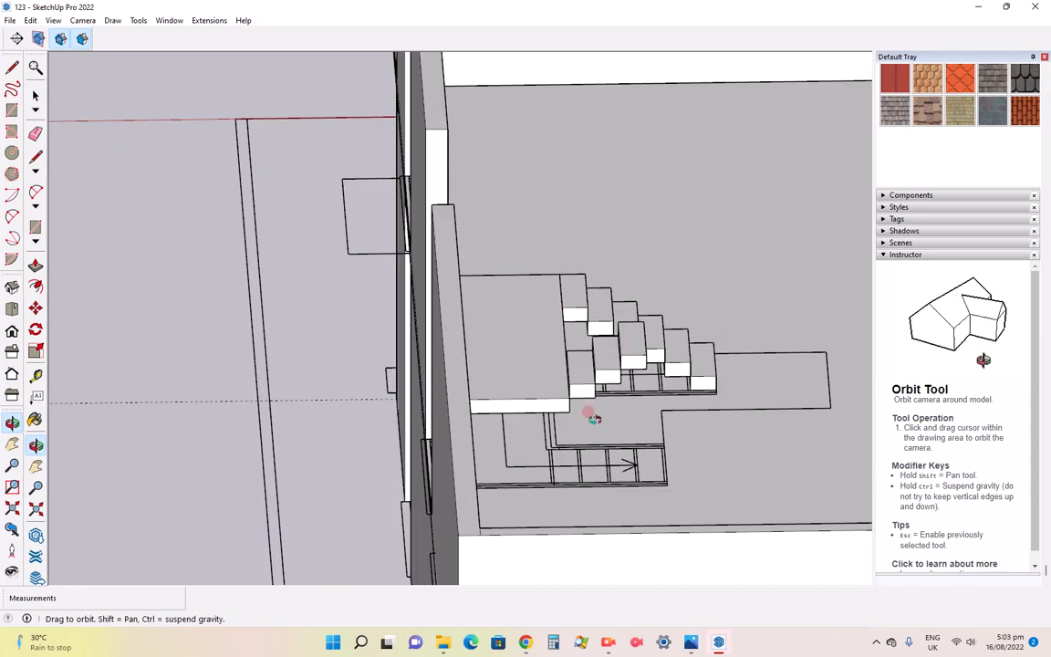
scroll(436, 421, down, 10)
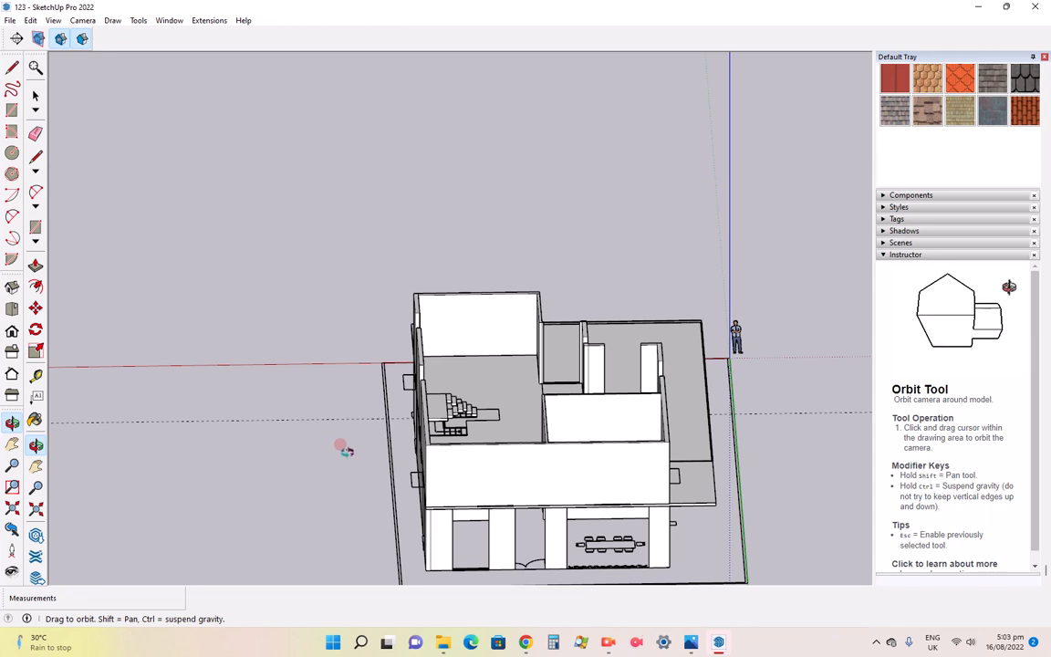
click(34, 92)
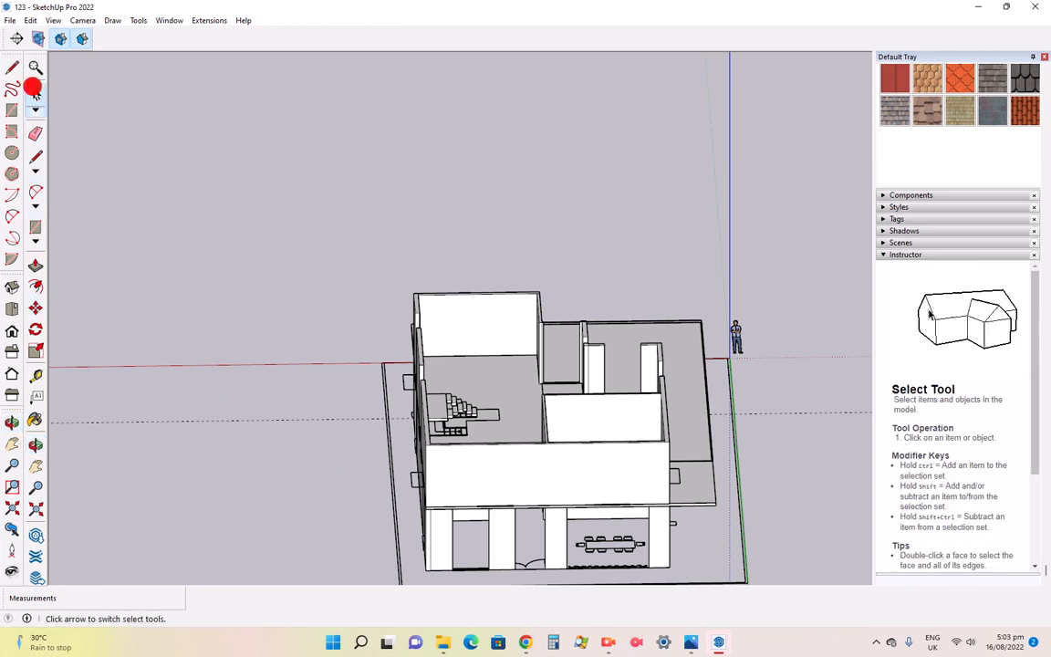
scroll(531, 471, up, 2)
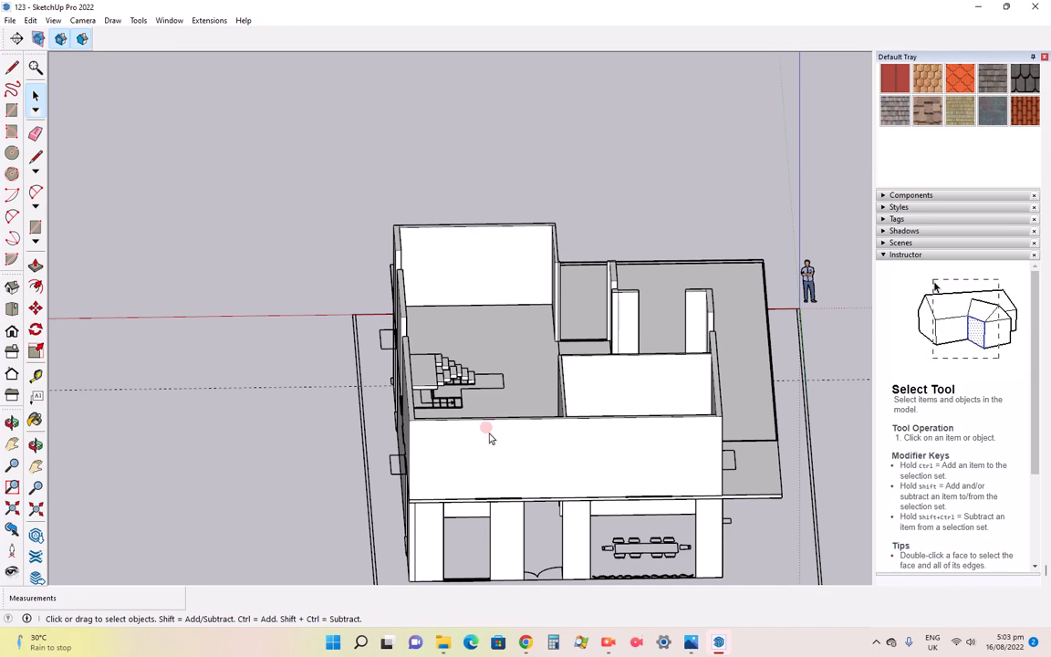
click(13, 289)
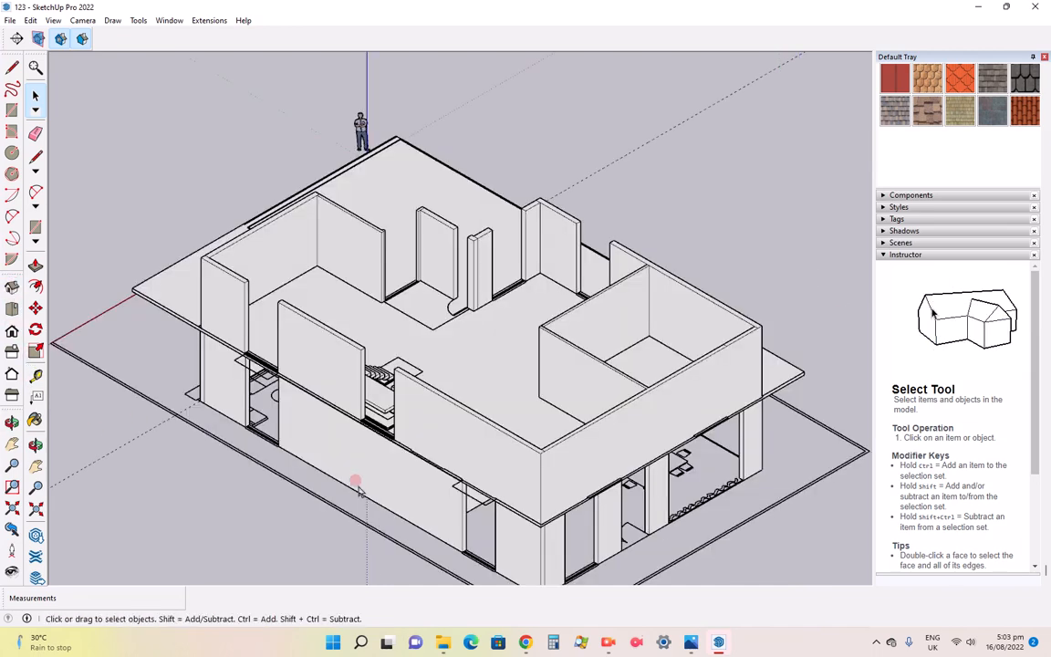
scroll(639, 428, down, 3)
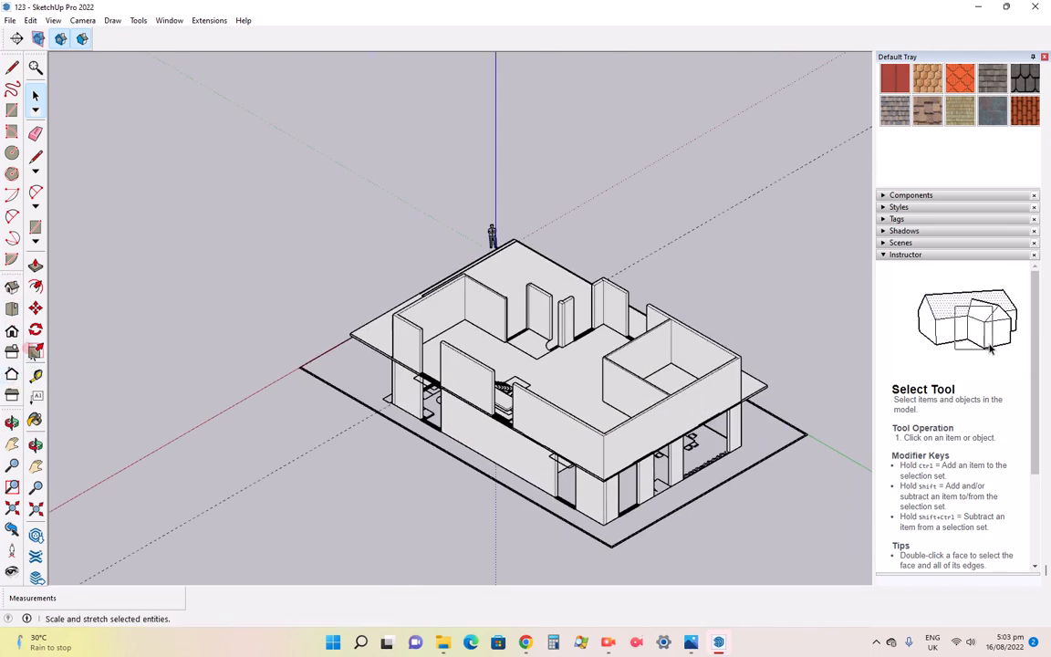
click(36, 444)
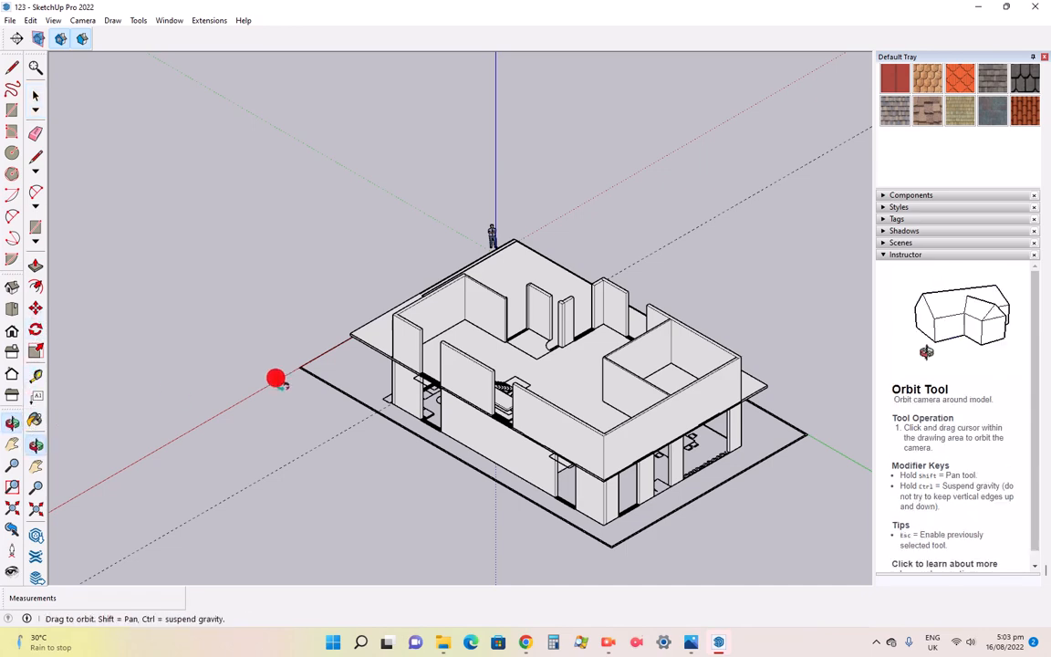
drag(360, 371, 438, 227)
scroll(429, 333, up, 3)
scroll(412, 304, up, 4)
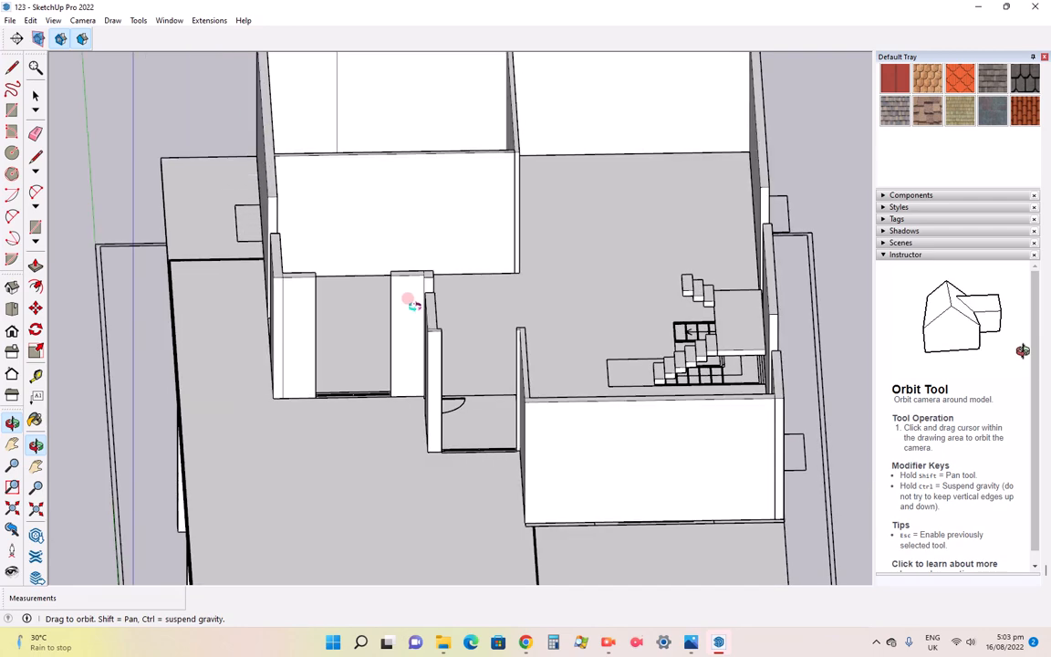
Examine the upper-floor walls, the staircase and the front of the house from above
scroll(489, 439, up, 3)
scroll(485, 405, down, 8)
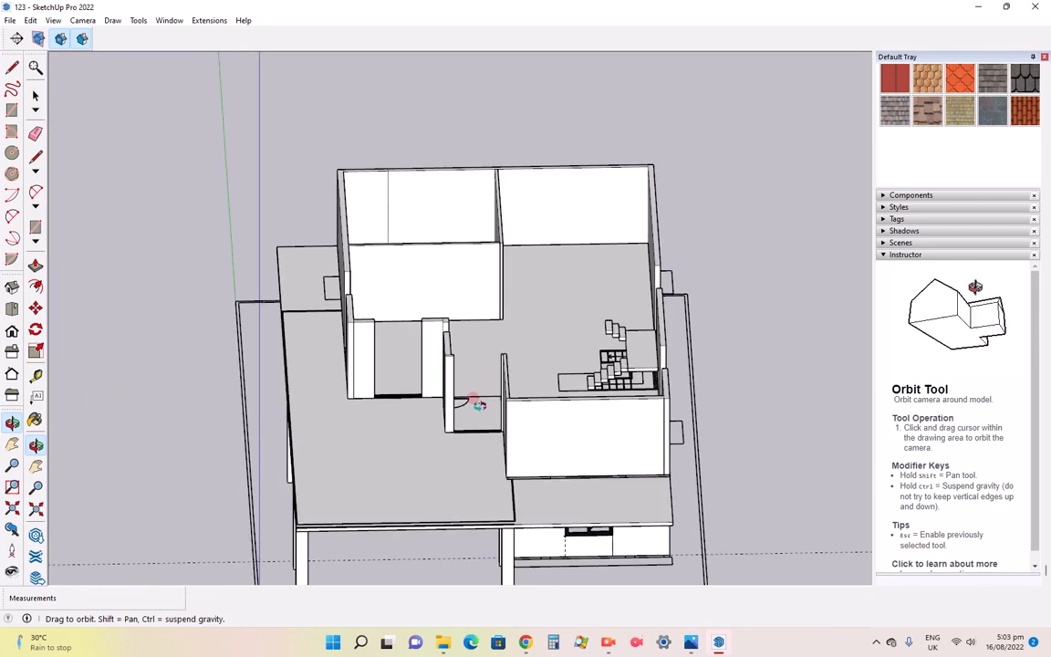
scroll(479, 404, up, 1)
scroll(479, 403, up, 2)
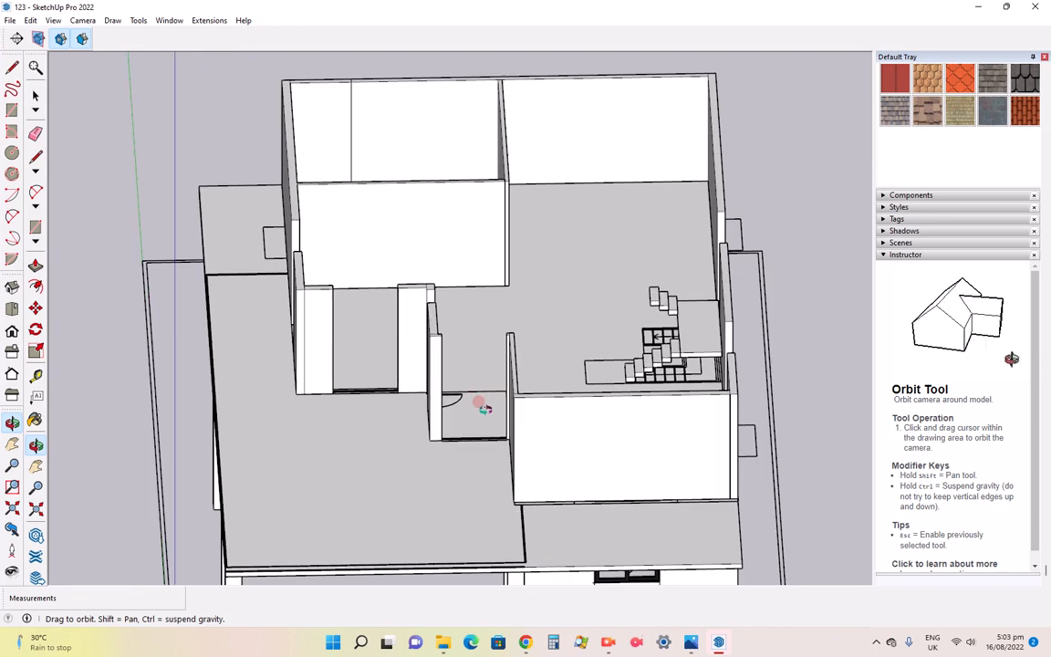
scroll(474, 404, down, 2)
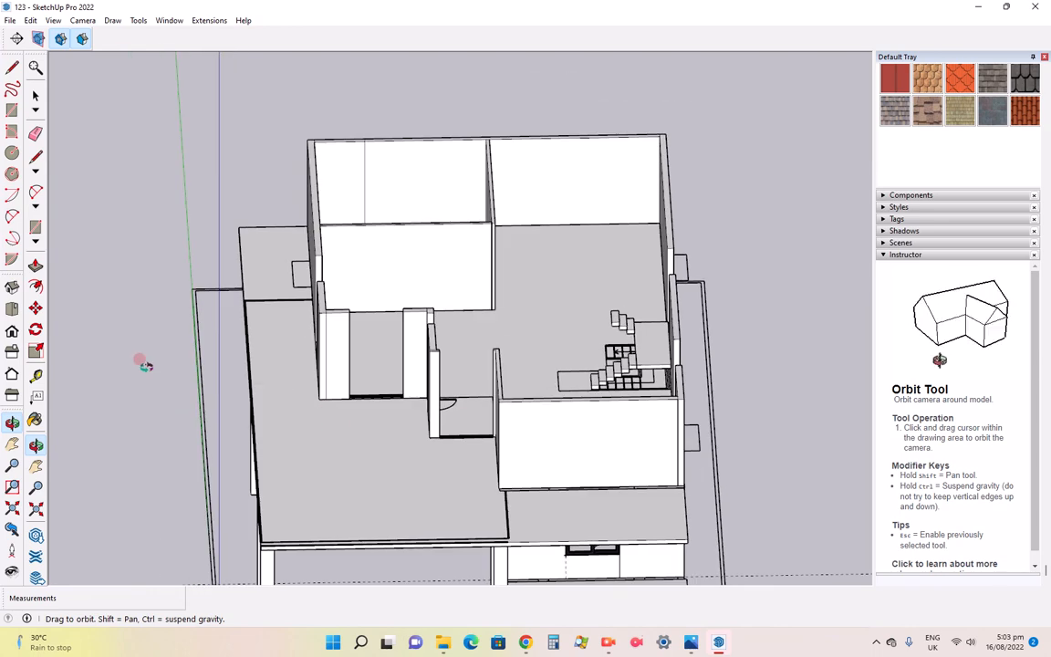
click(35, 309)
scroll(559, 567, down, 1)
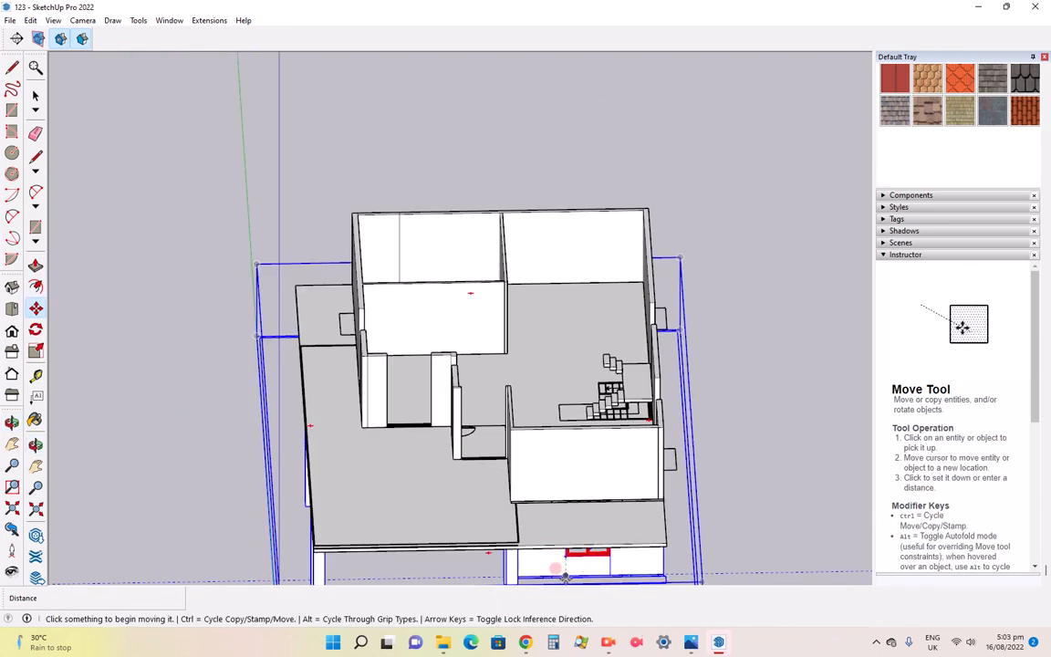
scroll(560, 572, up, 4)
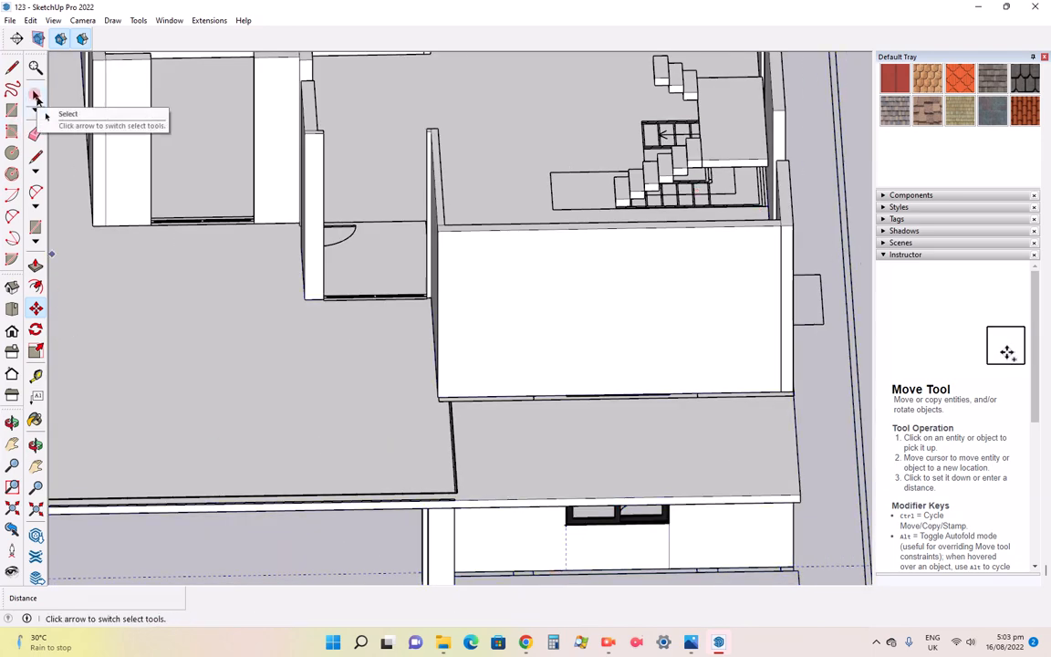
Open the ground-floor front walls for editing to examine the wall below the window, and close them again
click(36, 95)
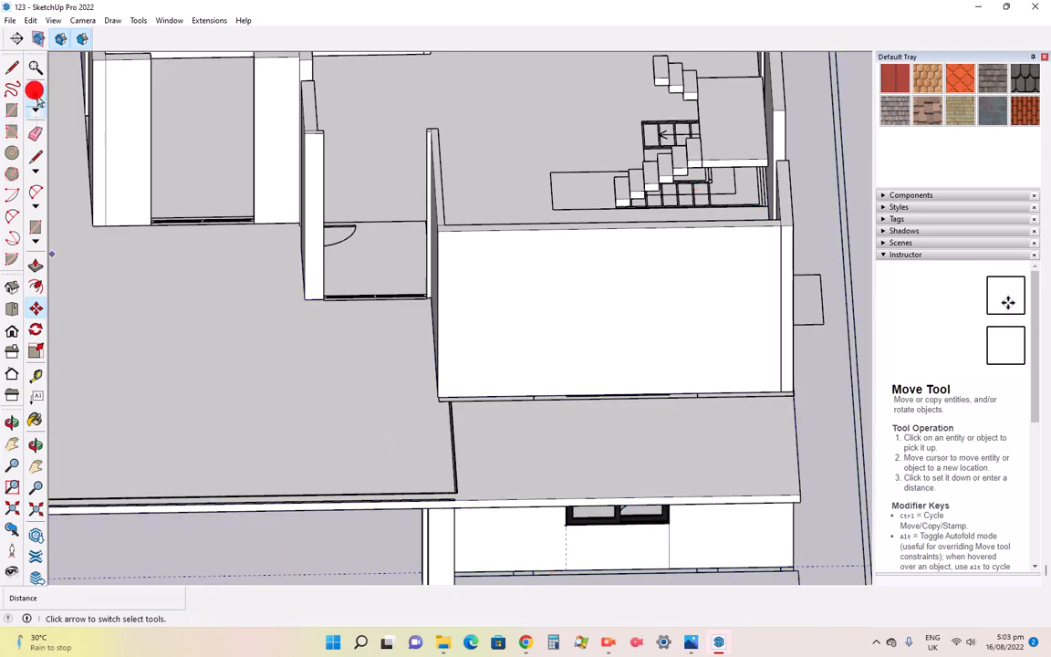
scroll(602, 493, down, 2)
scroll(794, 497, up, 3)
scroll(667, 485, down, 2)
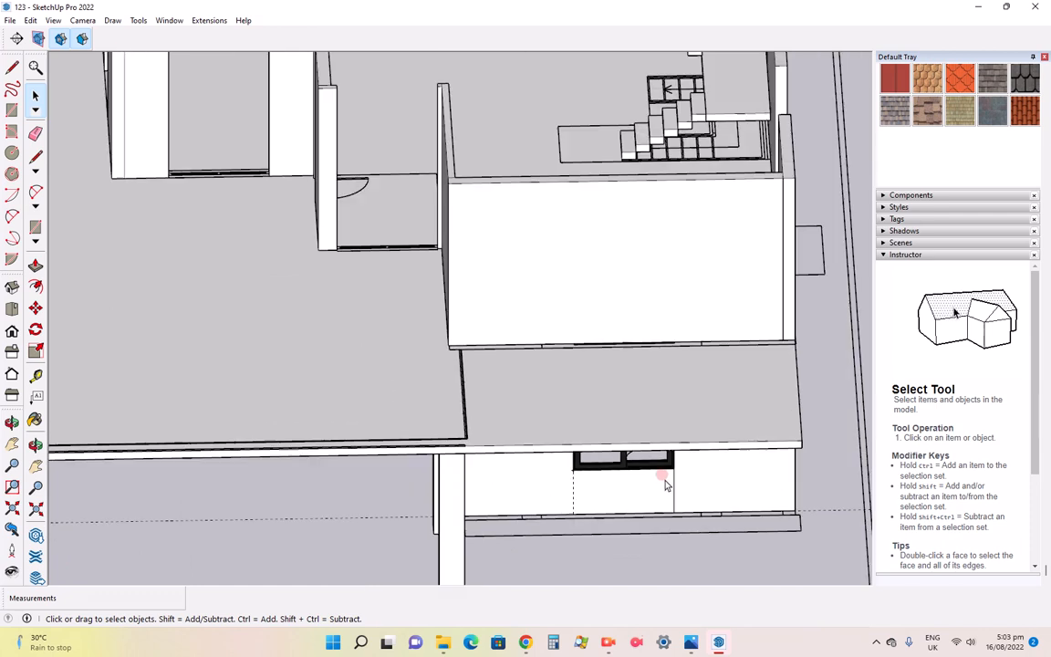
click(795, 480)
double_click(795, 482)
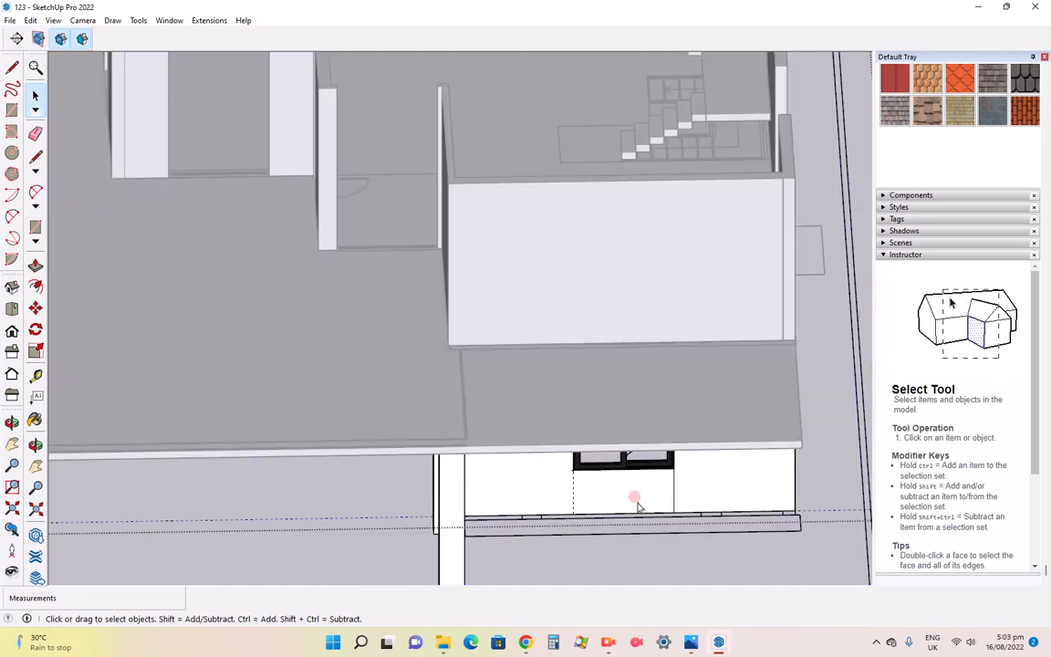
scroll(647, 482, up, 2)
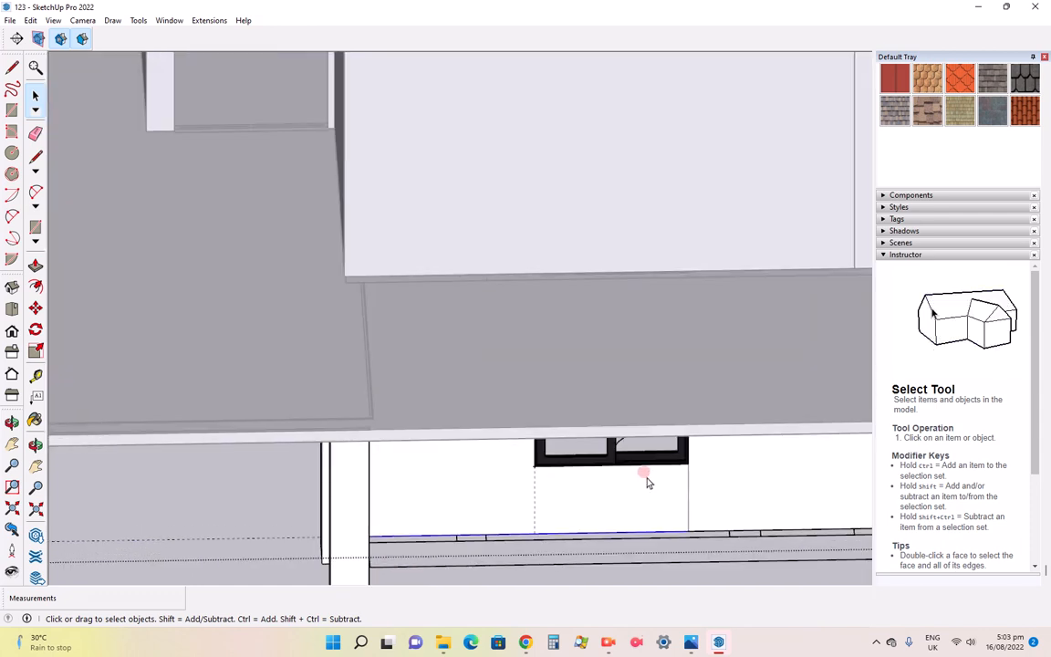
scroll(689, 487, down, 2)
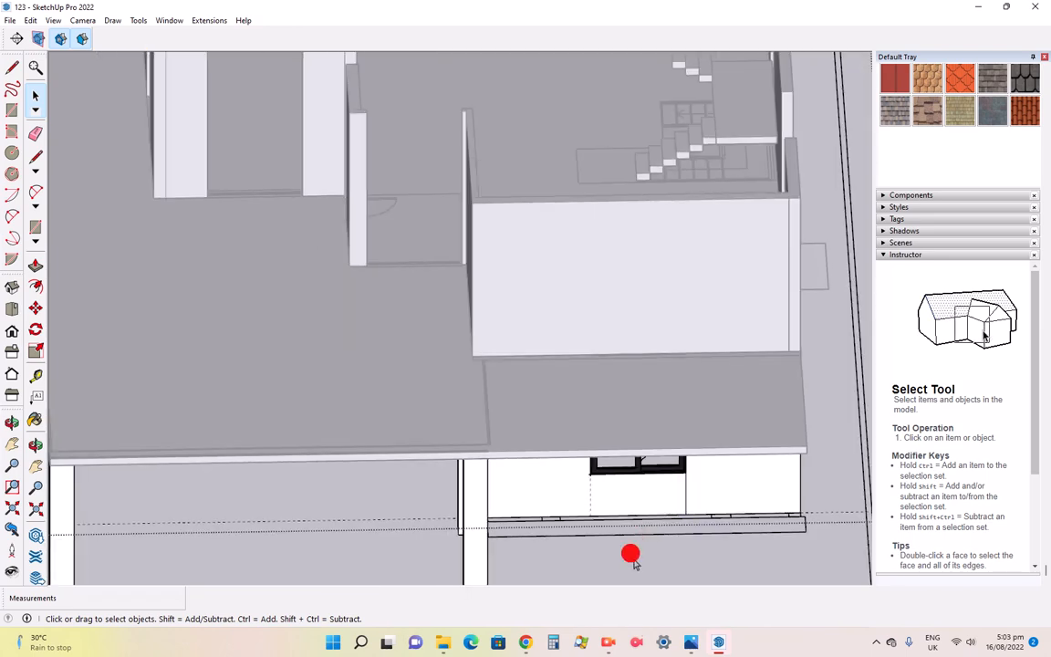
scroll(634, 562, down, 4)
scroll(286, 452, down, 3)
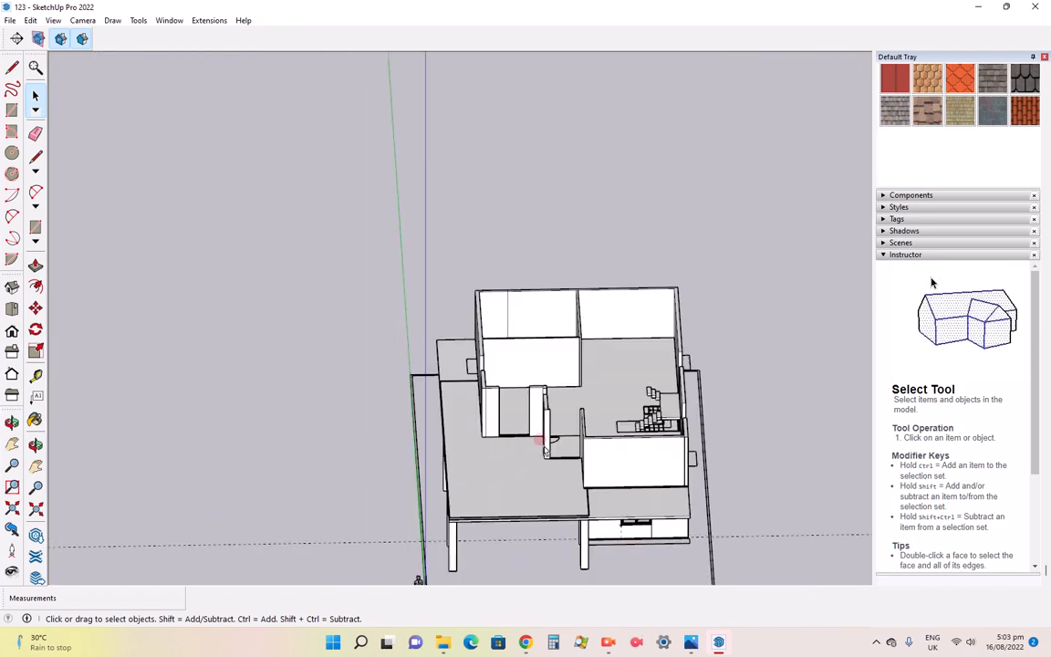
Place a guide point 3' up the inner vertical edge of the wall beside the upper-floor front window opening
scroll(544, 448, up, 6)
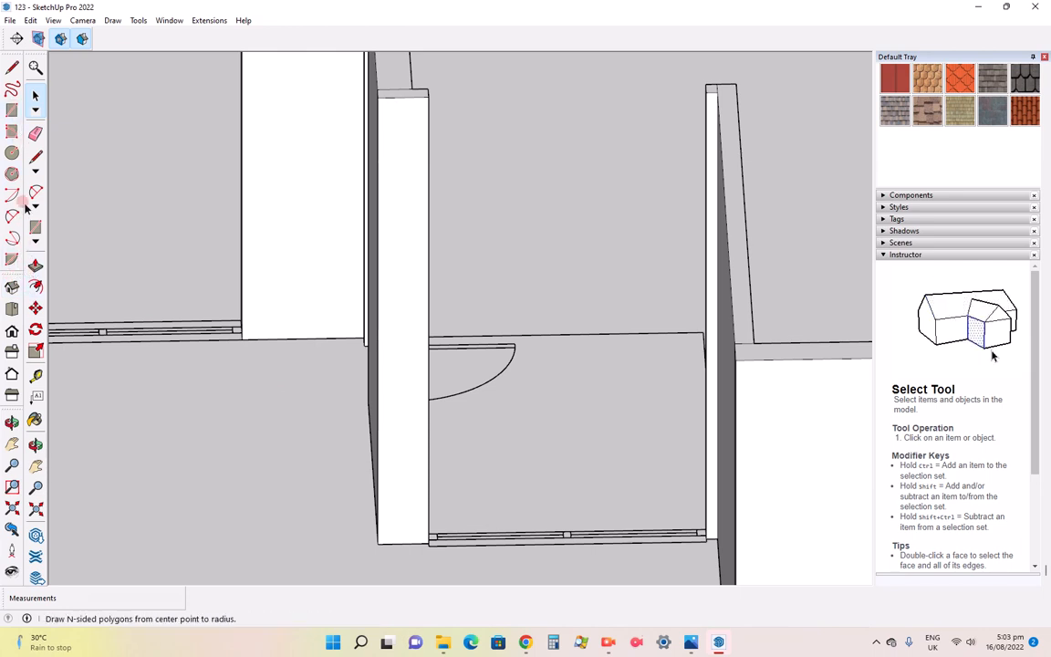
click(36, 376)
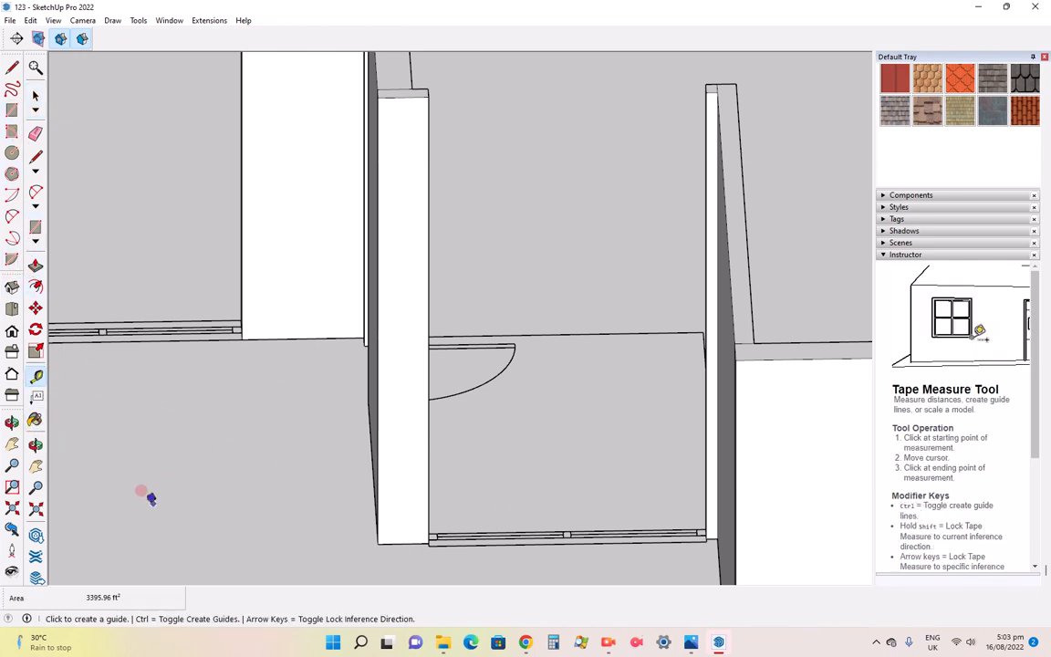
scroll(433, 529, up, 2)
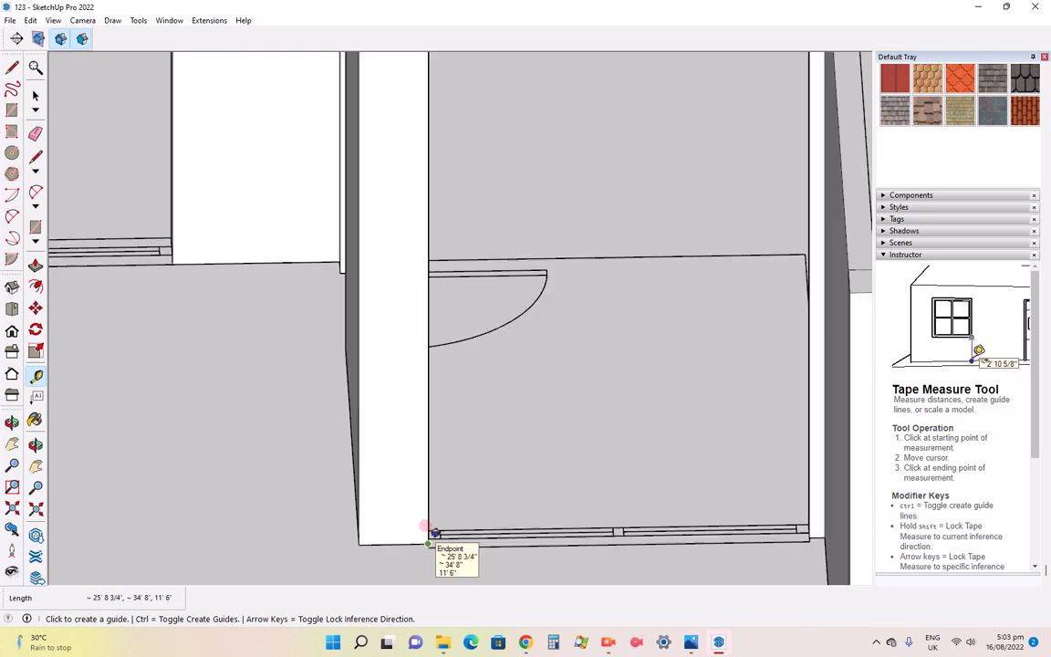
scroll(433, 533, up, 2)
click(429, 543)
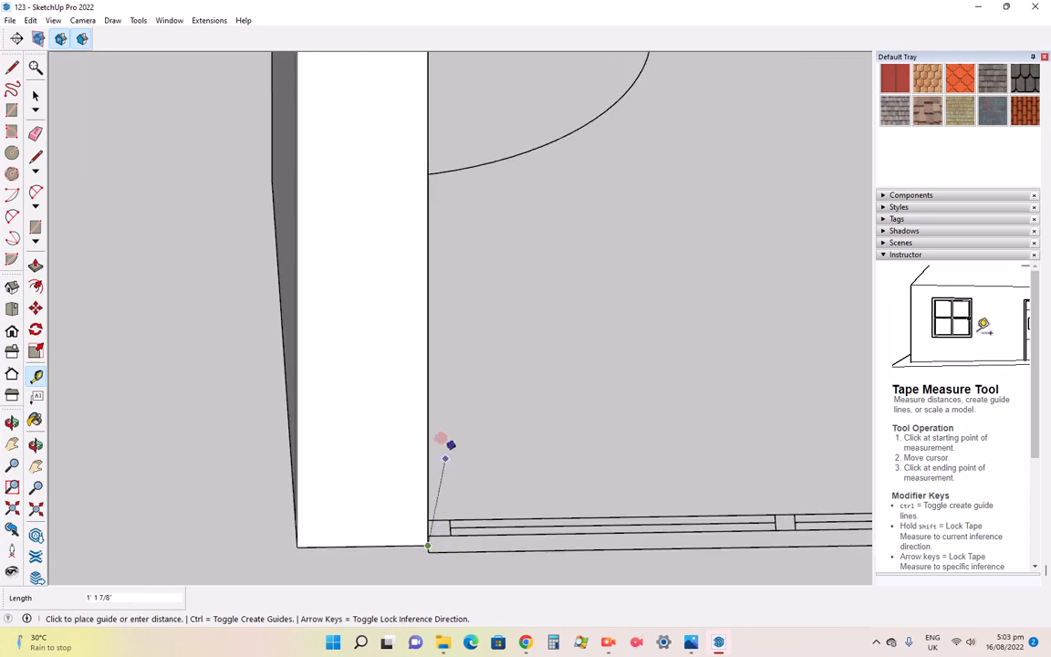
click(432, 398)
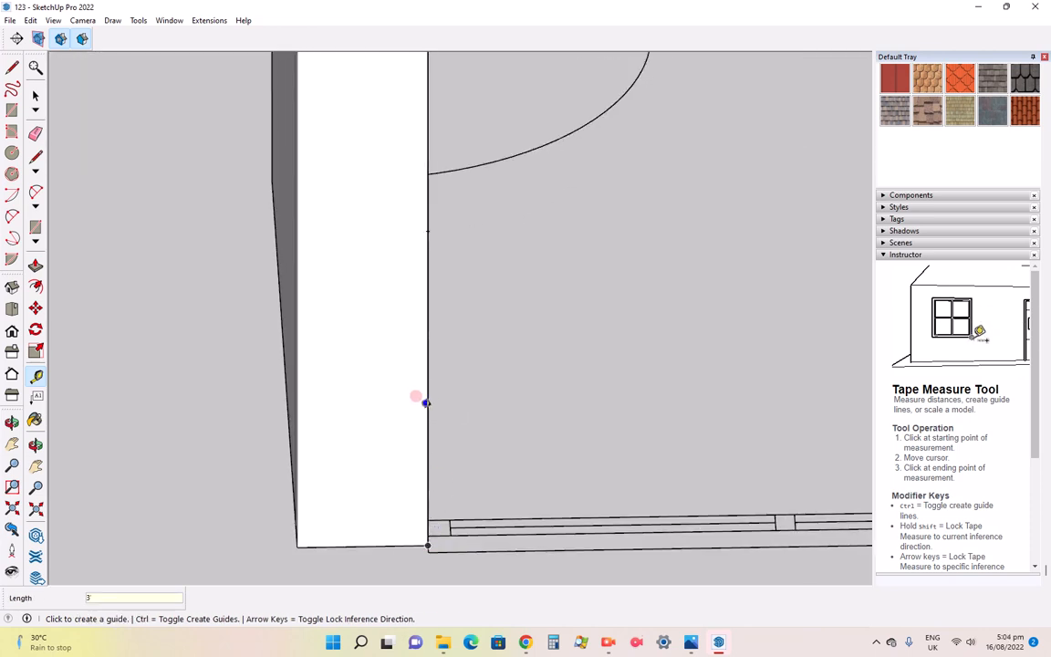
scroll(425, 403, down, 3)
scroll(380, 427, up, 4)
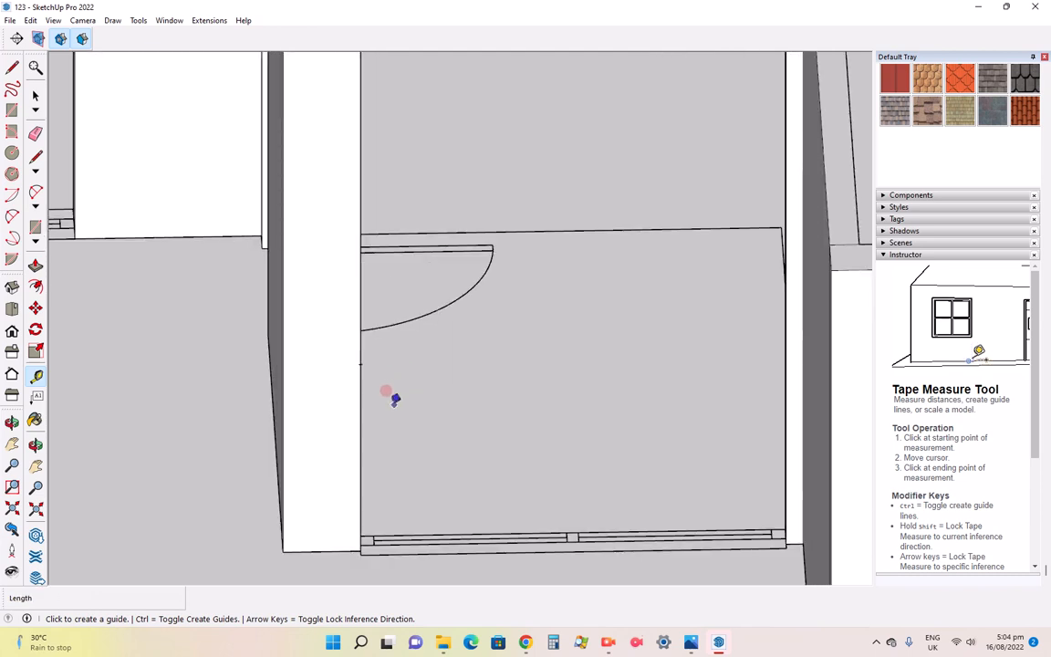
Draw a 4 1/2" line from the guide point across the wall's narrow side face inside the window opening
click(12, 421)
drag(370, 463, 291, 464)
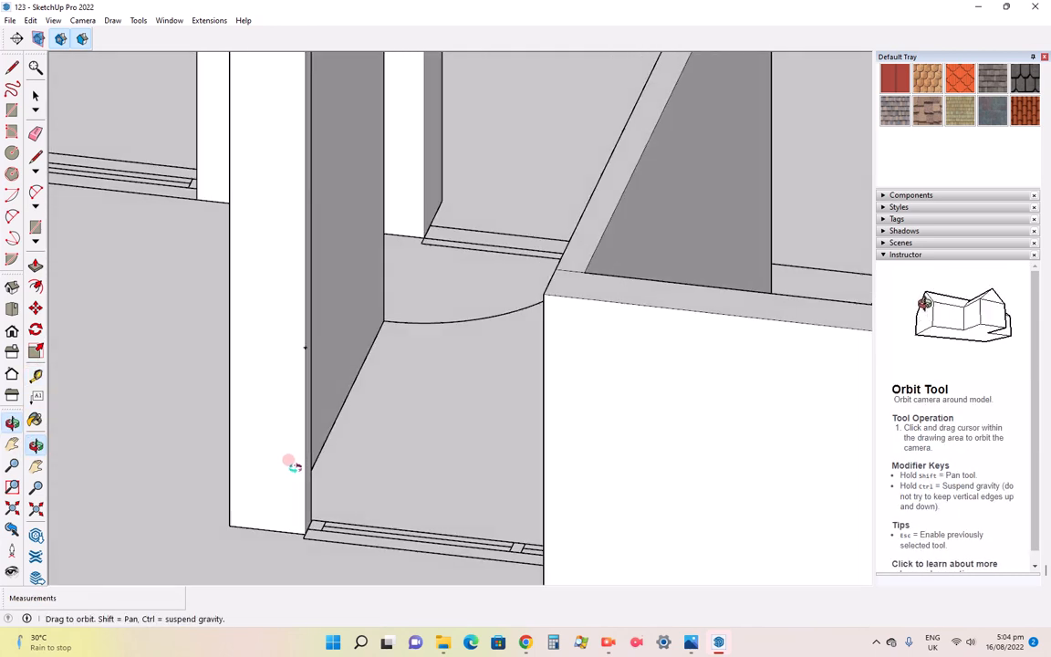
click(36, 264)
click(35, 156)
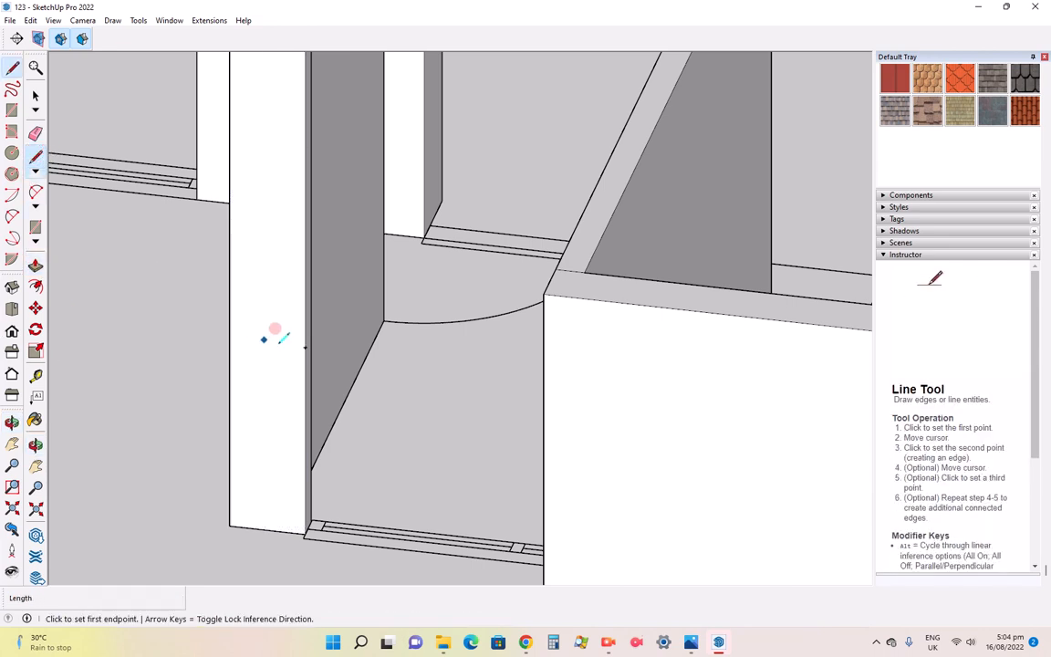
click(305, 346)
click(307, 322)
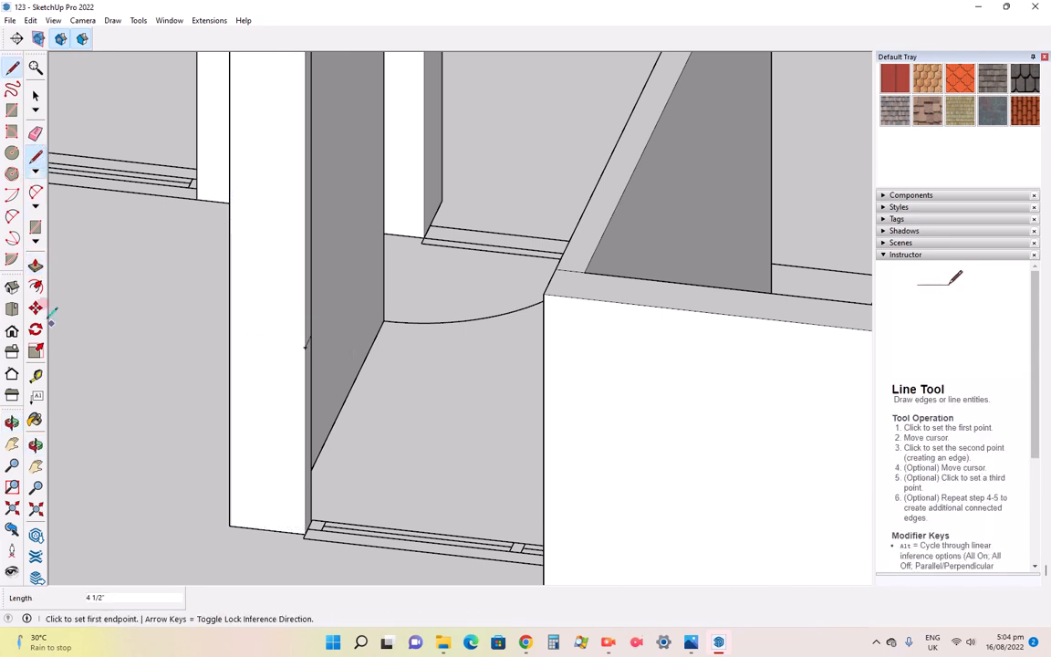
Push/Pull the side face below the line 6' 2 7/8" across to the opposite wall to form the window's sill wall
click(35, 265)
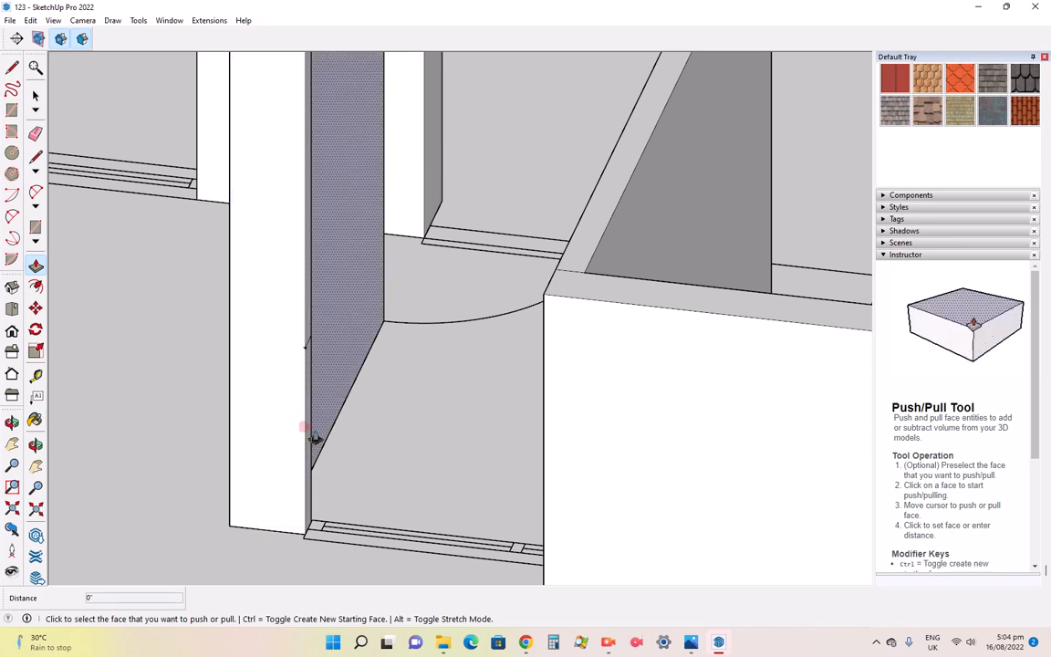
click(307, 429)
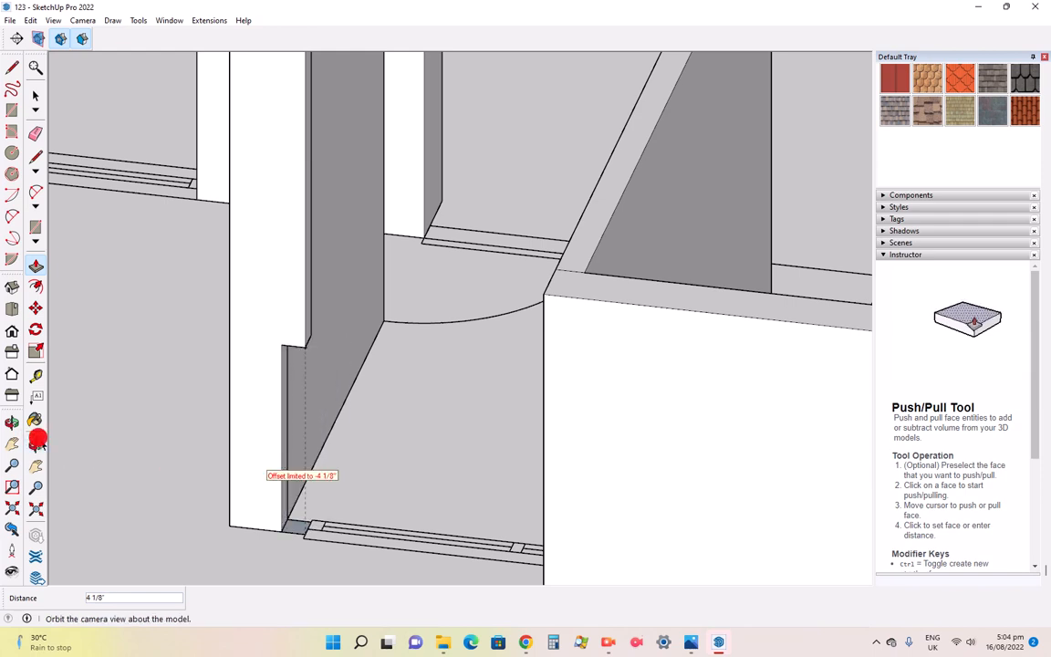
click(36, 439)
drag(364, 485, 365, 442)
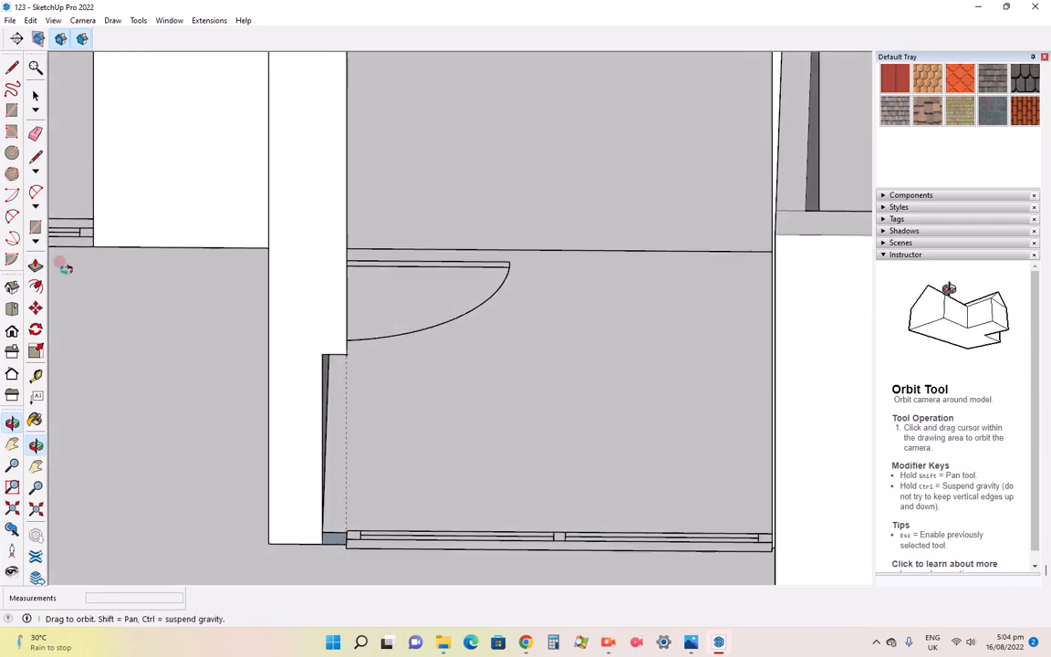
click(35, 265)
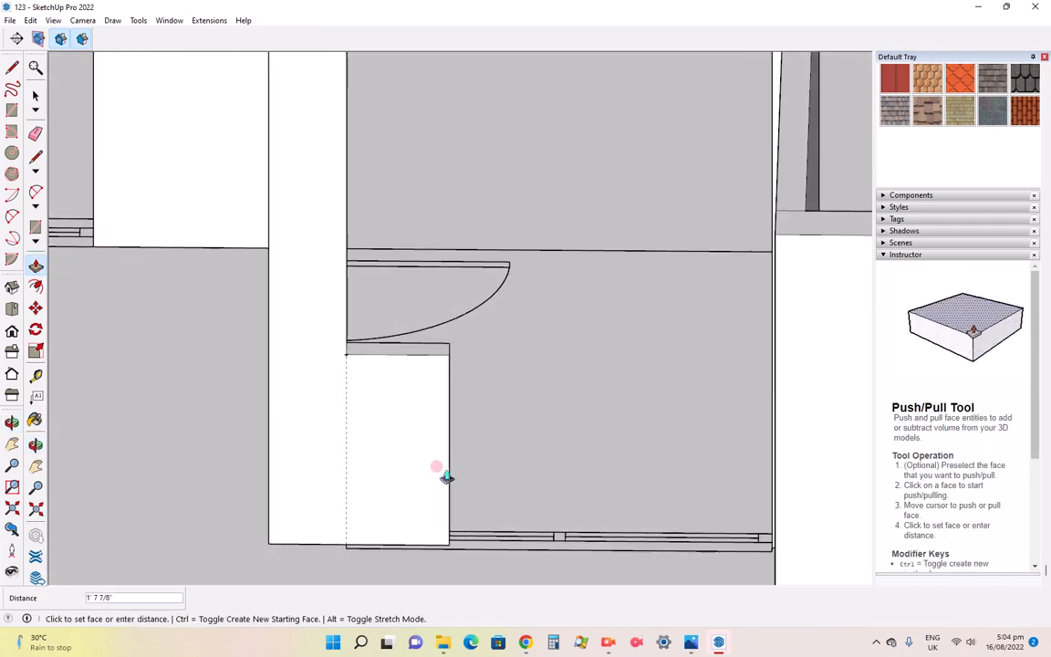
click(774, 465)
scroll(633, 501, down, 5)
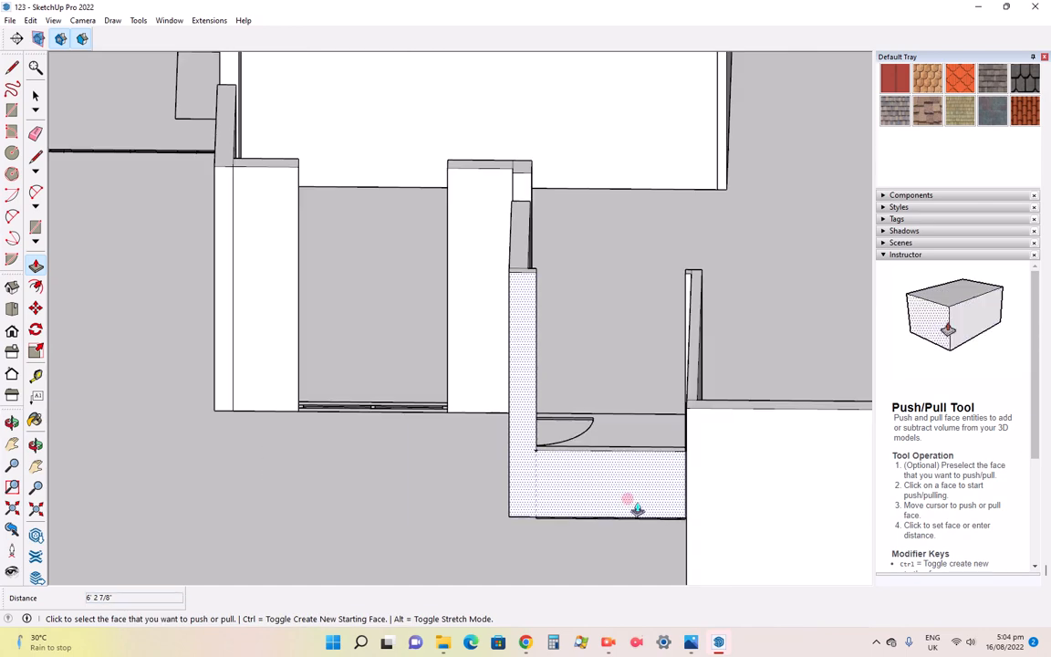
scroll(650, 333, up, 6)
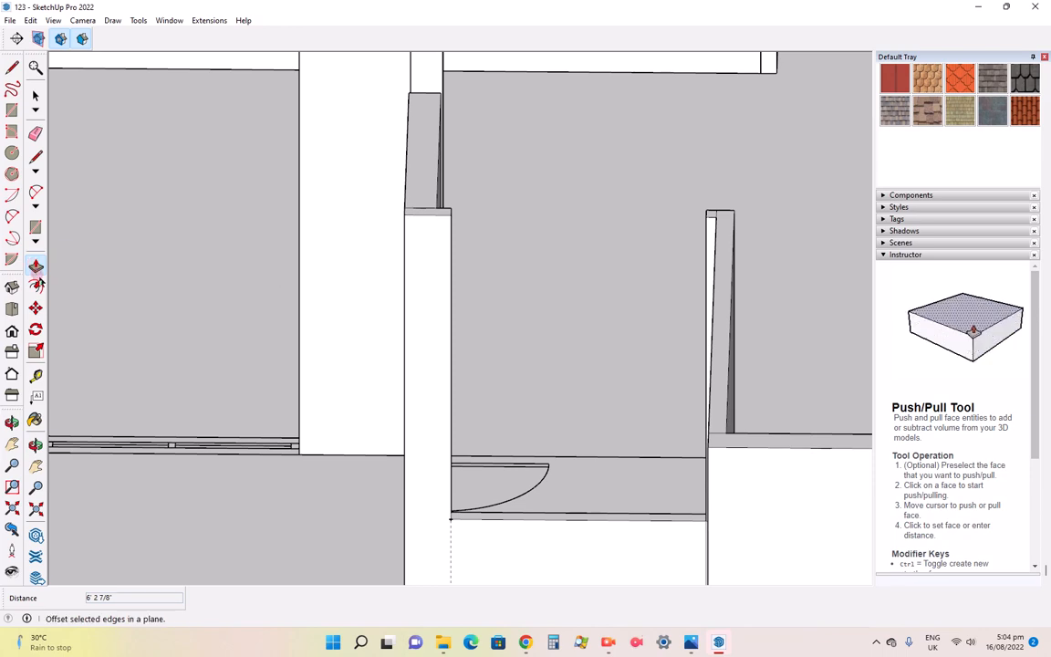
Switch to the front view and measure from the ground-floor window's top corner up to the slab's underside
click(14, 328)
scroll(301, 481, down, 10)
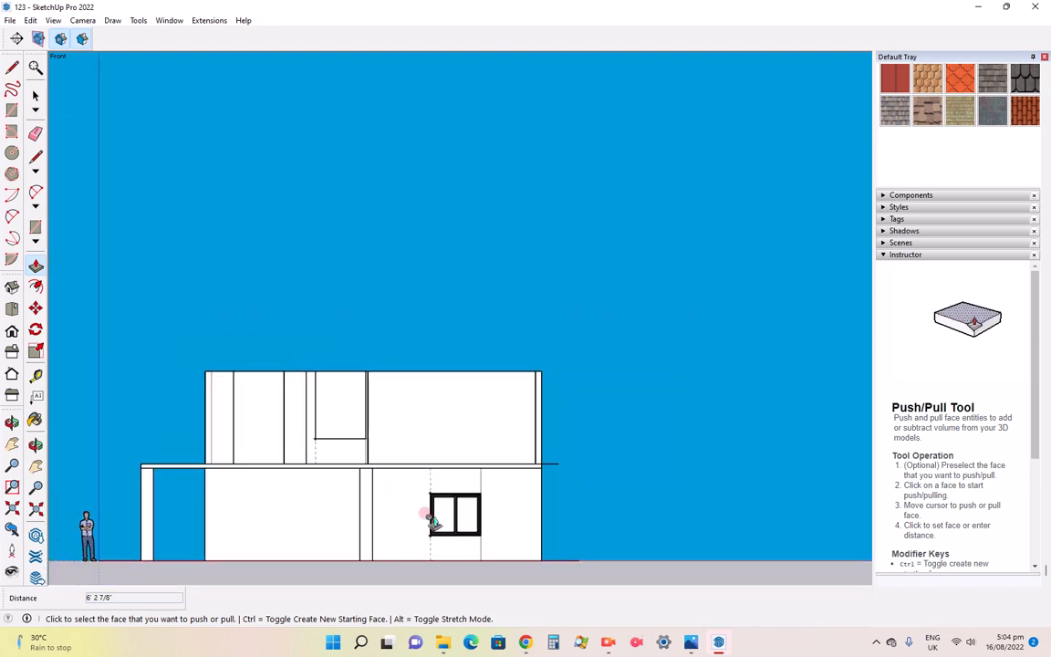
scroll(429, 513, up, 8)
scroll(436, 514, up, 2)
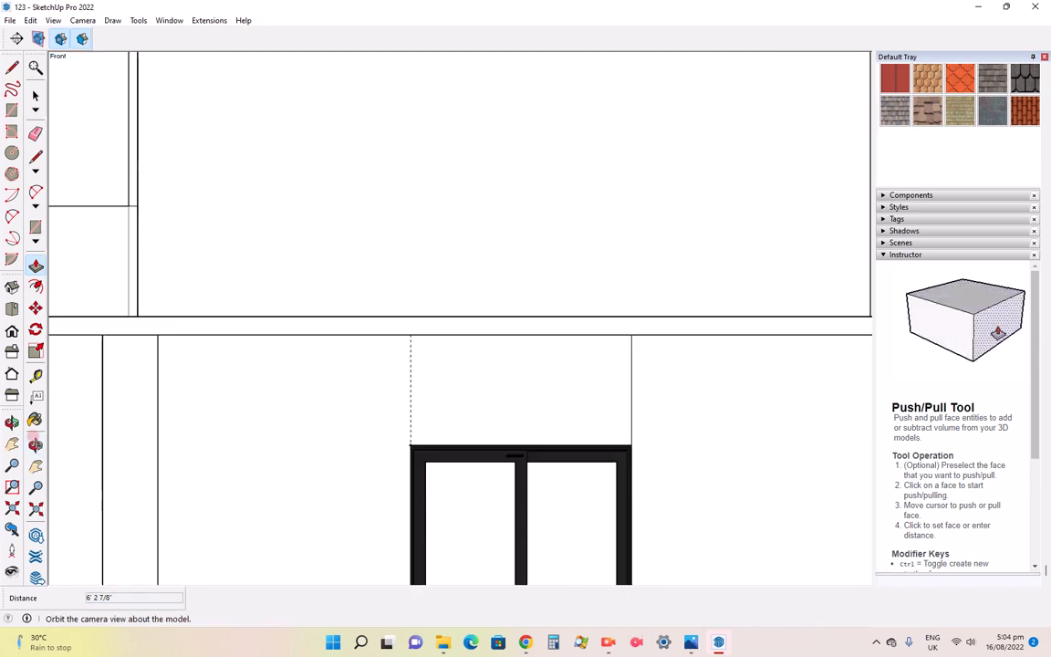
click(37, 376)
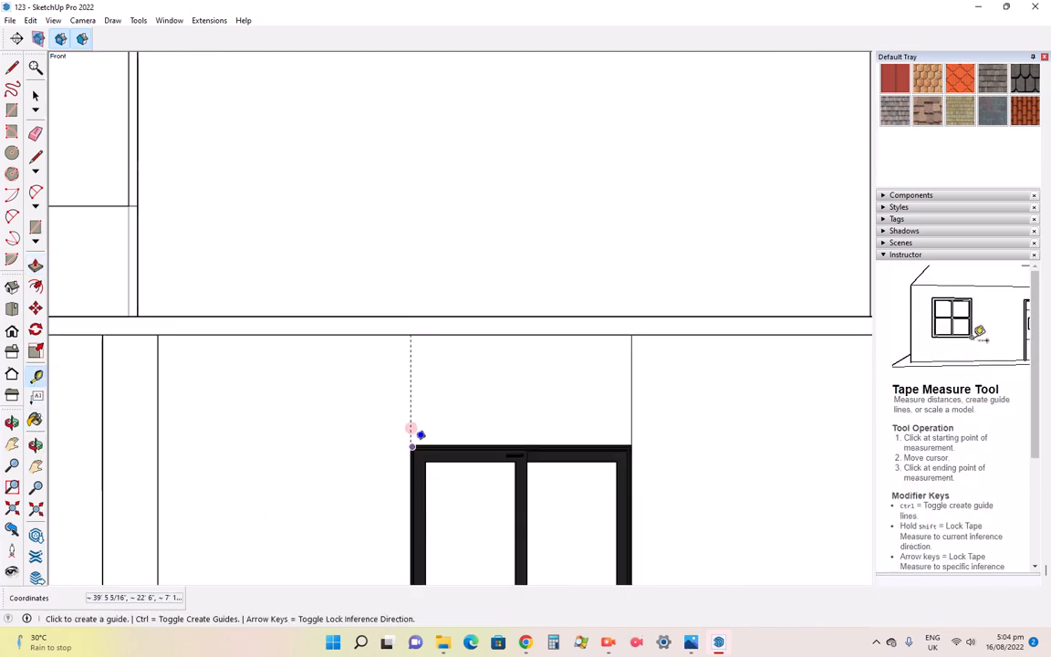
click(411, 444)
click(411, 334)
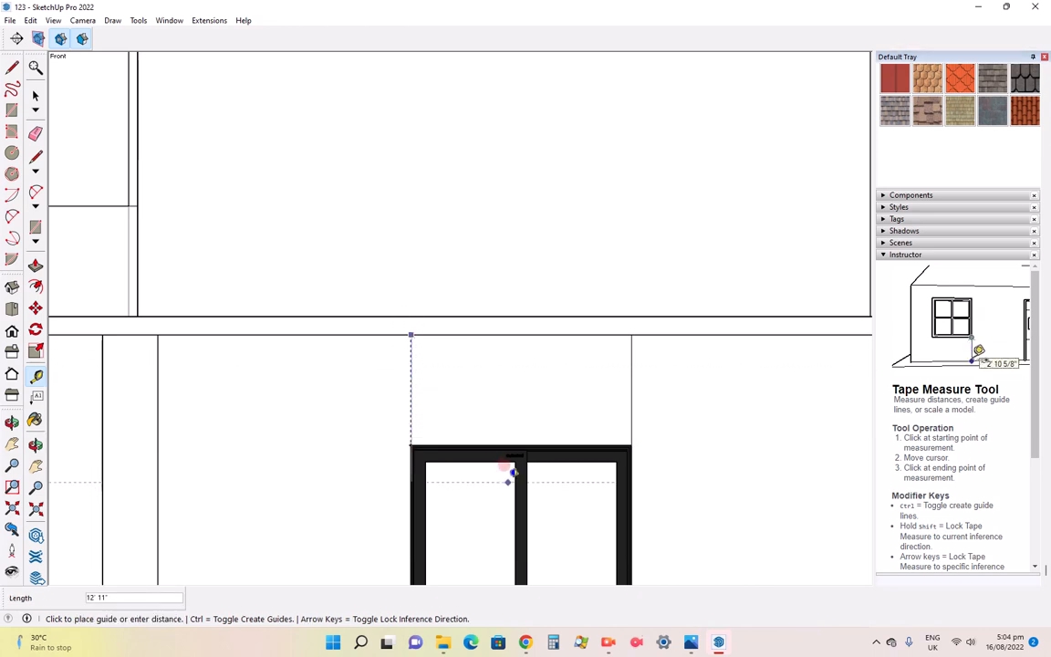
key(Escape)
Place a guide point 3' below the wall top on the left edge of the upper-floor window opening
scroll(828, 434, down, 3)
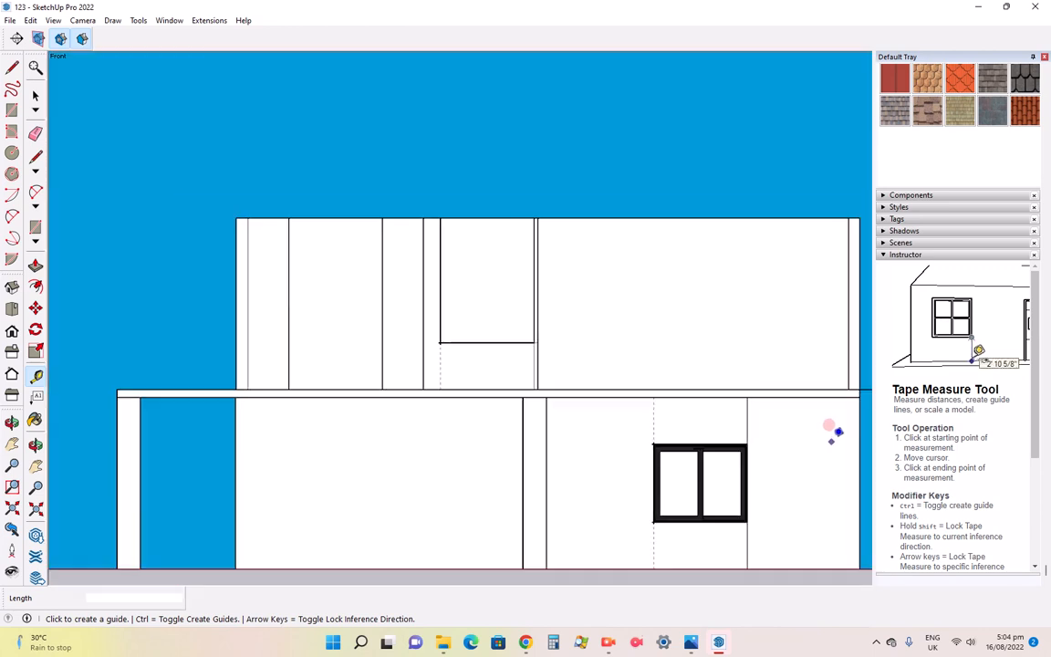
scroll(434, 220, up, 4)
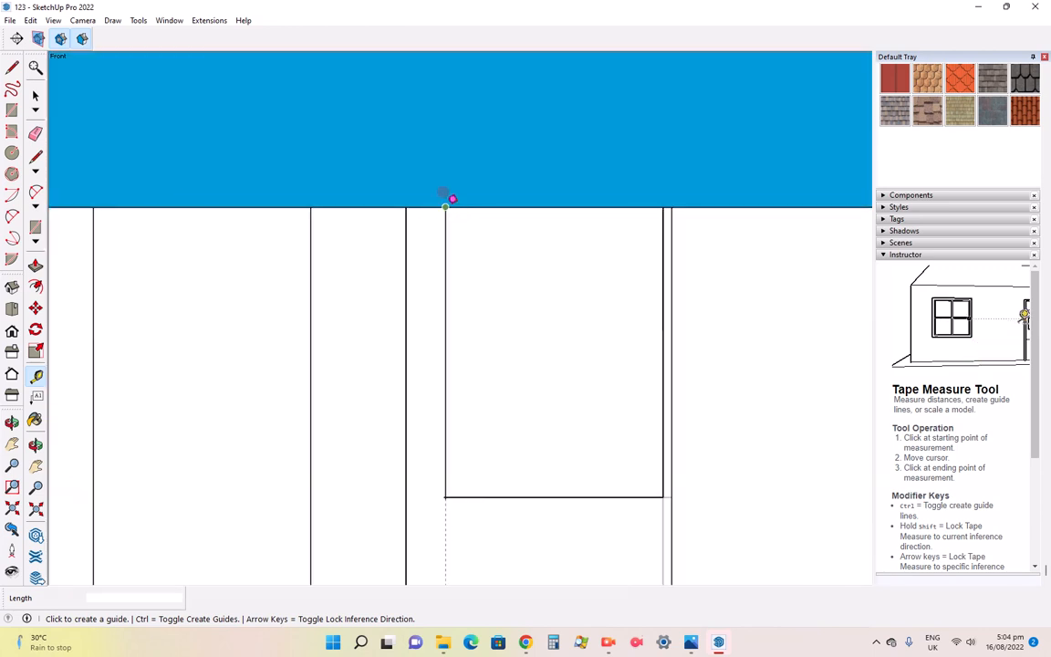
click(445, 206)
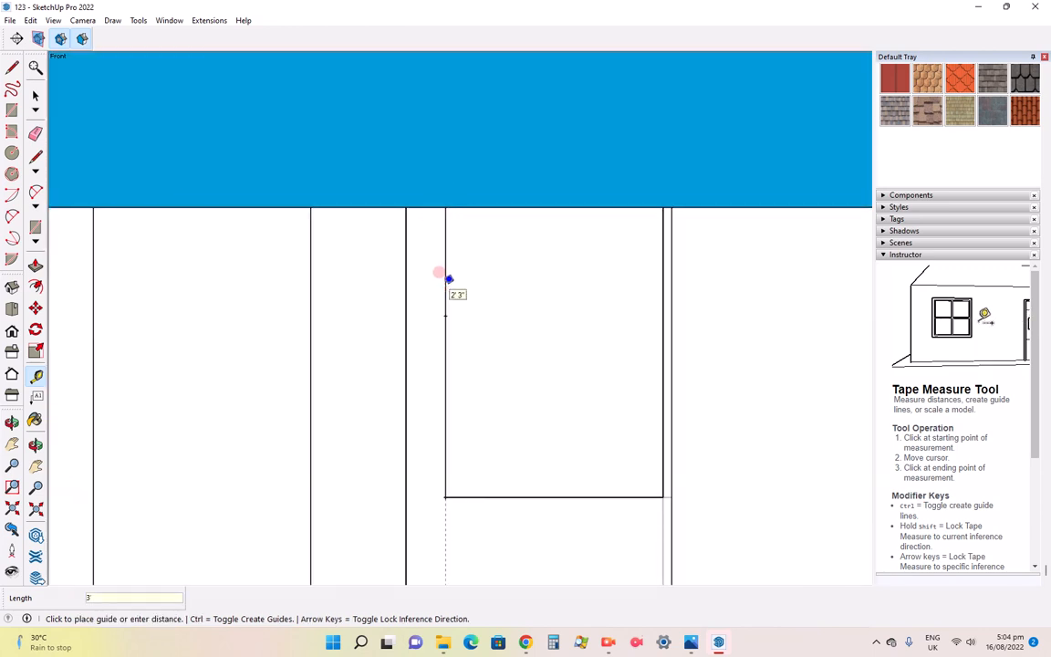
click(448, 278)
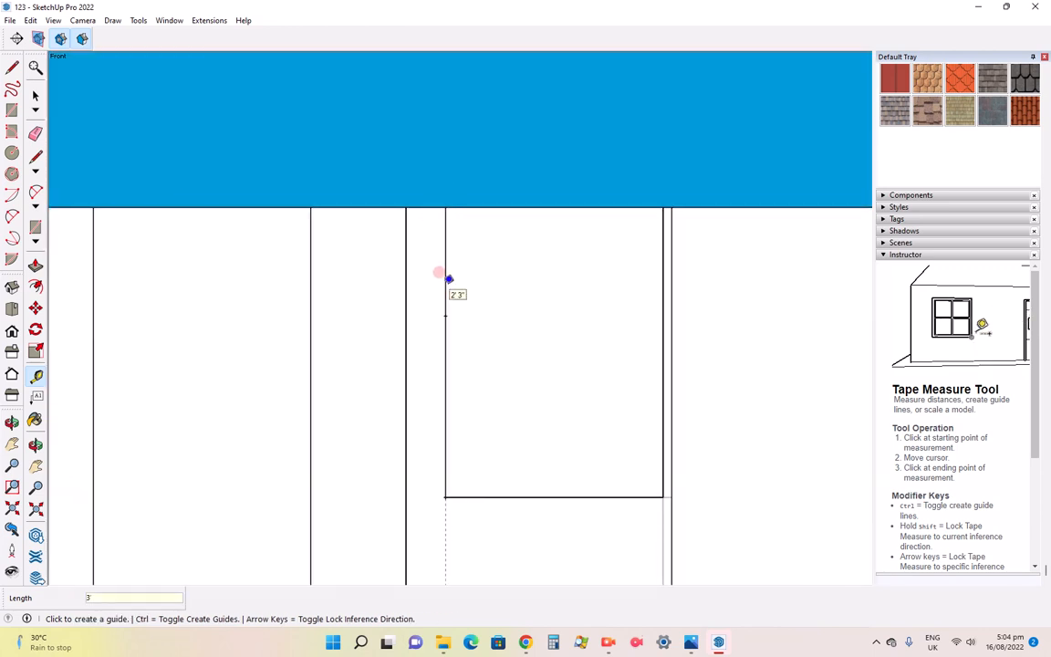
Draw a line across the opening's jamb face at the guide point, splitting off the lintel profile above it
click(12, 421)
drag(429, 377, 374, 403)
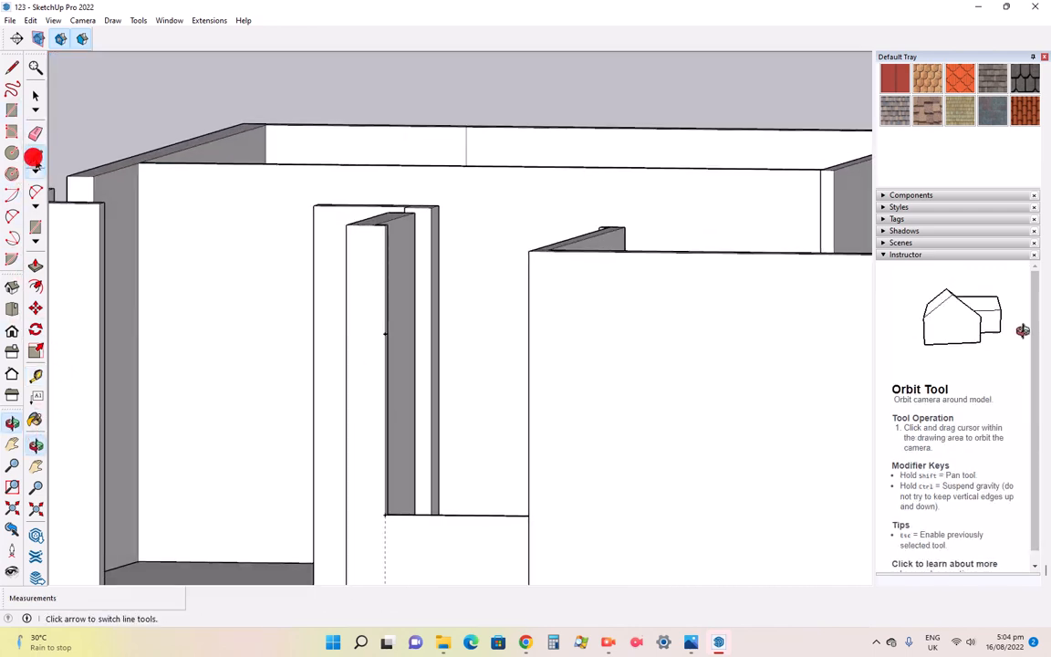
click(12, 66)
scroll(388, 319, up, 4)
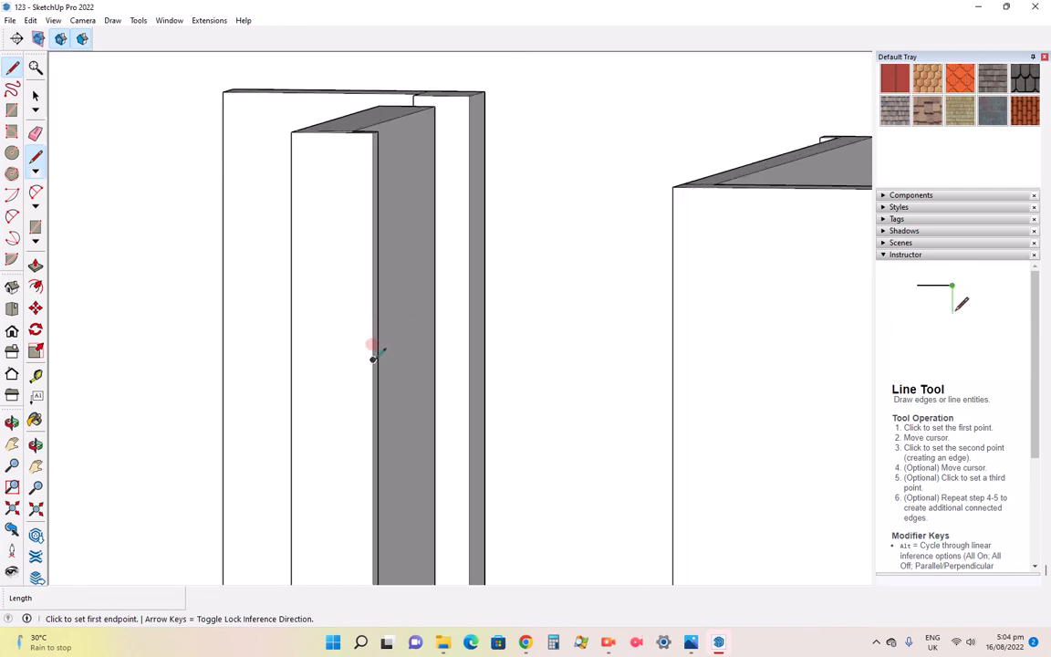
click(373, 359)
scroll(377, 350, up, 3)
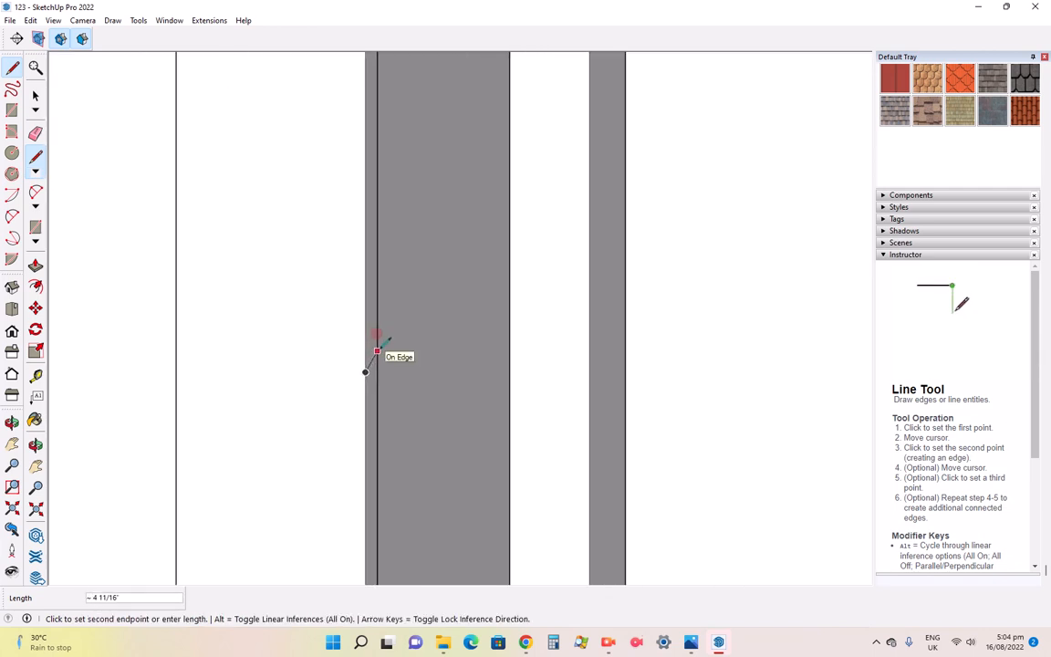
scroll(377, 350, up, 2)
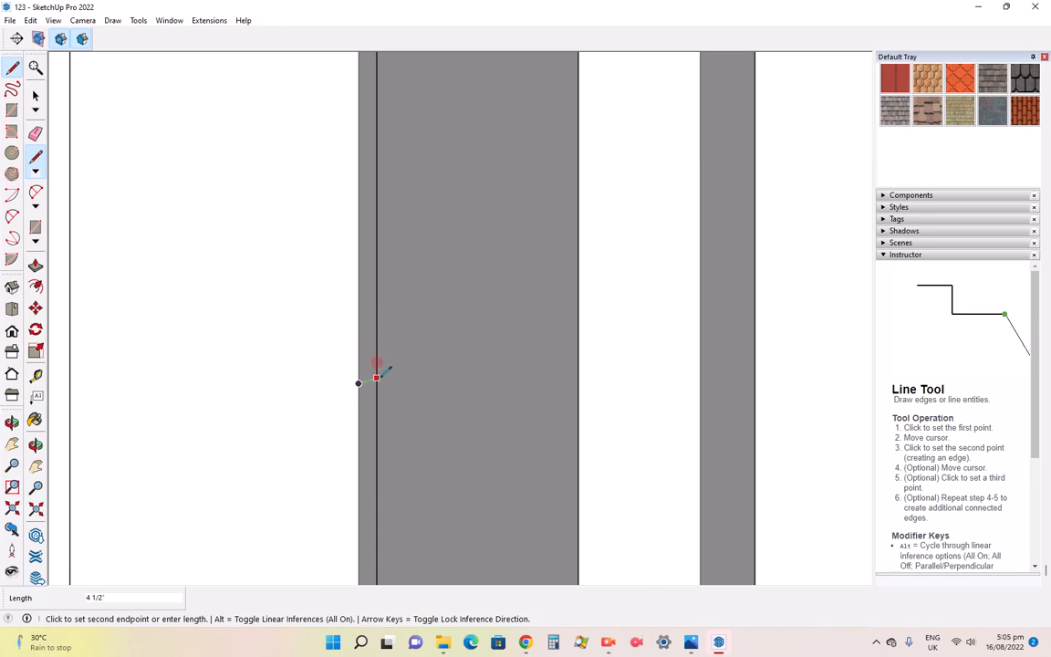
click(376, 363)
scroll(358, 356, down, 5)
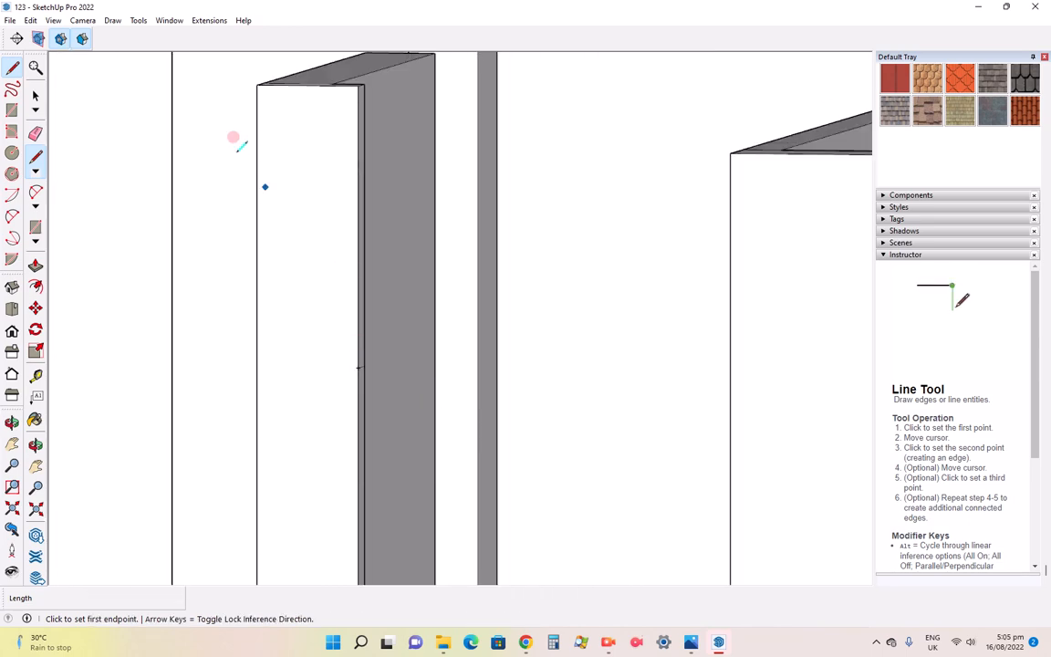
Push/Pull the upper part of the jamb face 6' 2 7/8" across the opening to the opposite wall, forming the lintel
click(36, 264)
scroll(503, 352, down, 3)
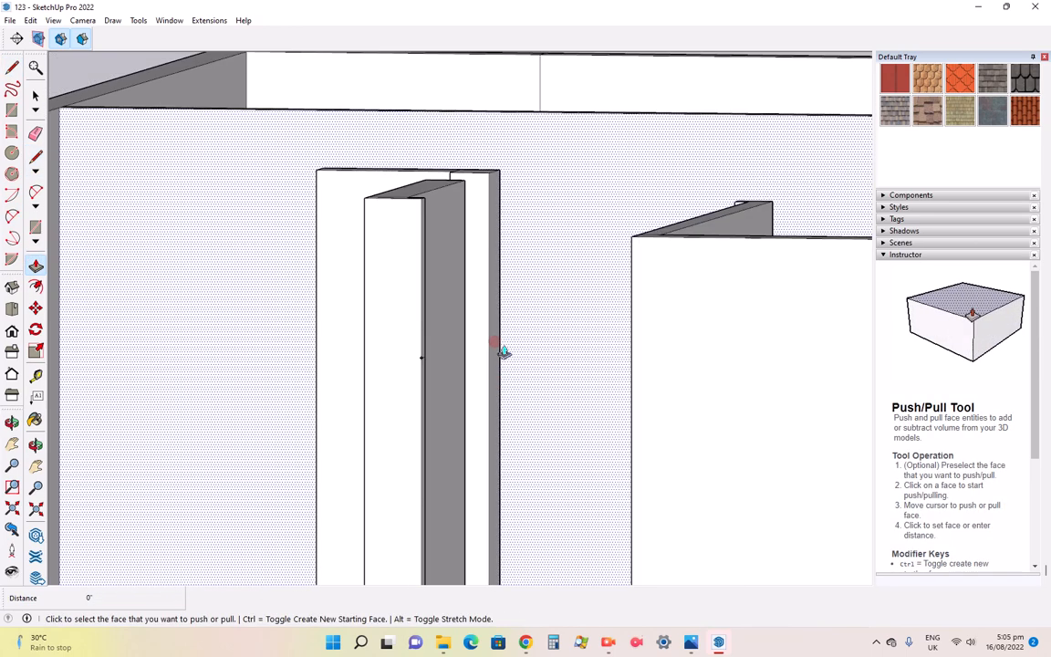
click(420, 326)
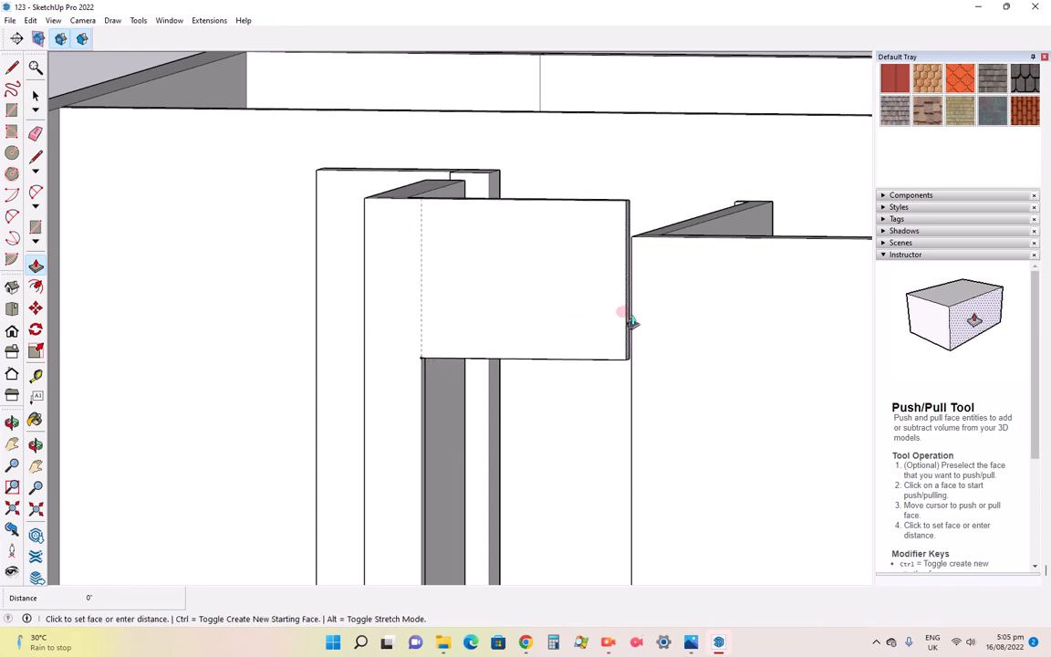
click(740, 203)
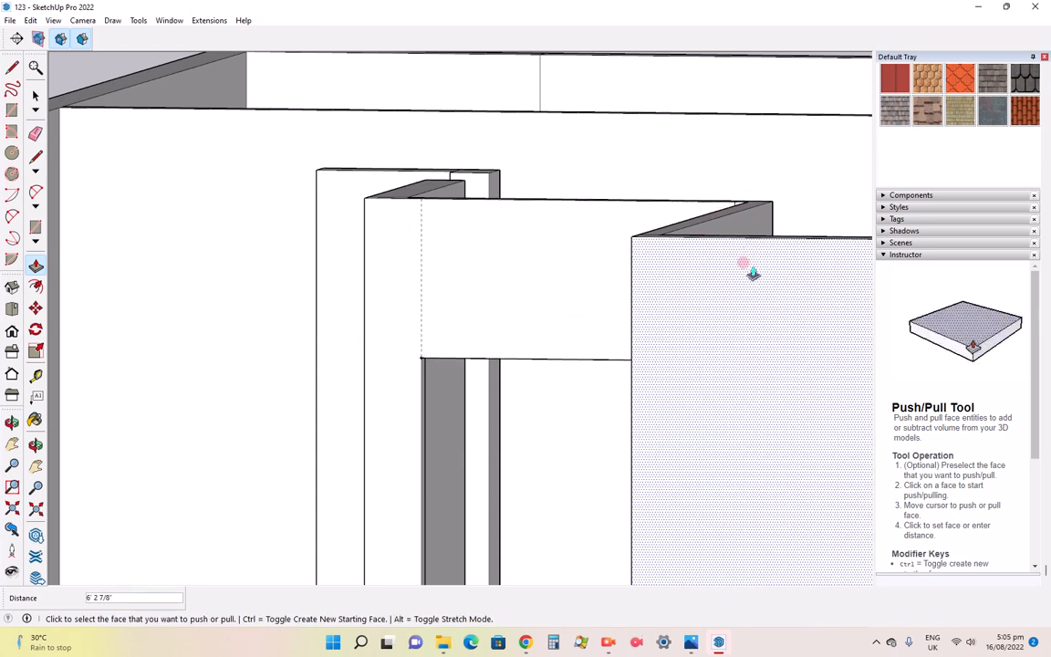
scroll(750, 271, down, 3)
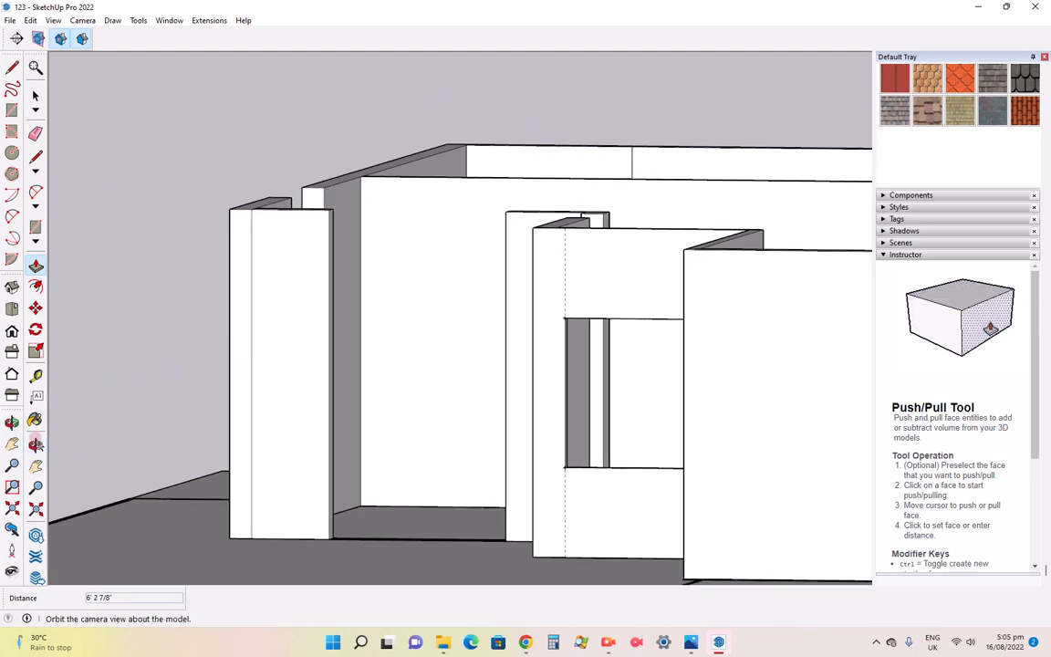
Examine the finished window opening and the neighbouring full-height wall gap on the upper floor
click(12, 422)
drag(549, 412, 622, 438)
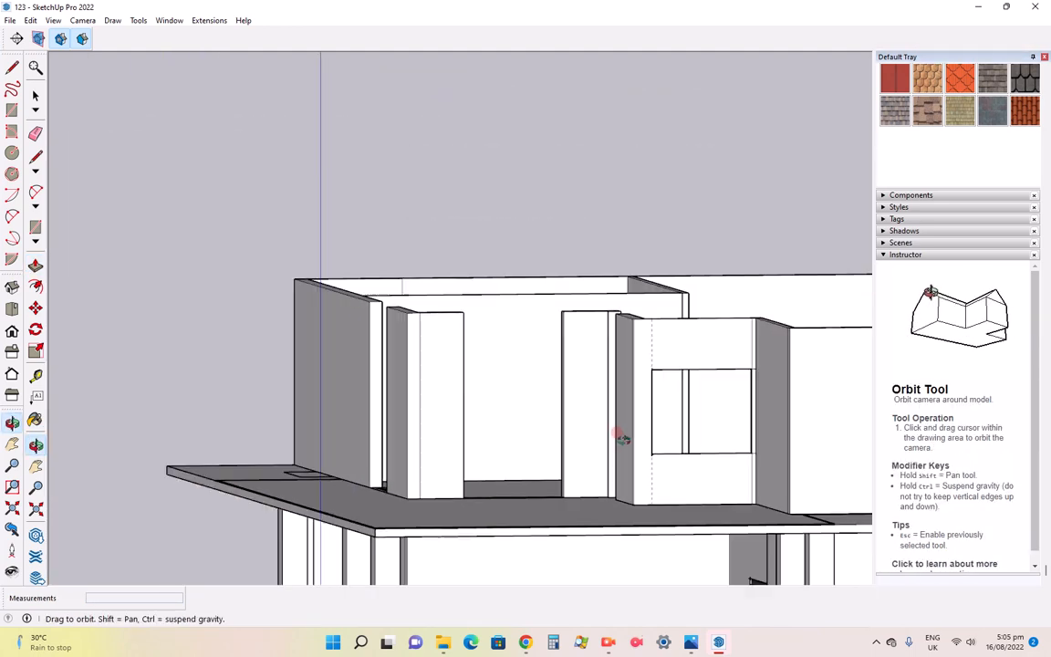
scroll(532, 428, up, 3)
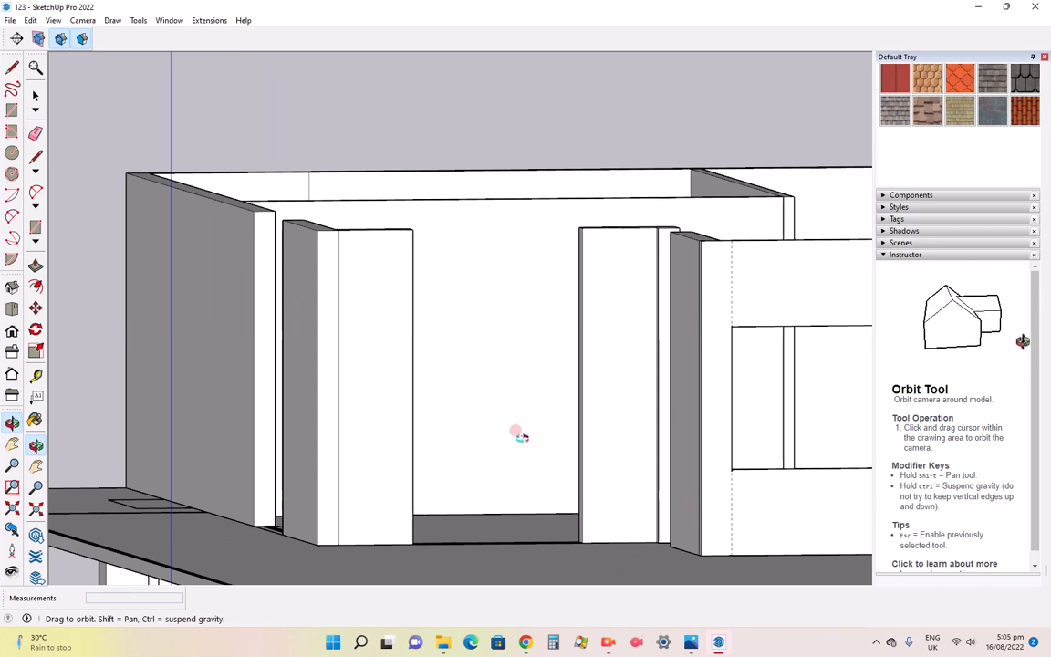
scroll(510, 435, up, 1)
scroll(406, 432, down, 3)
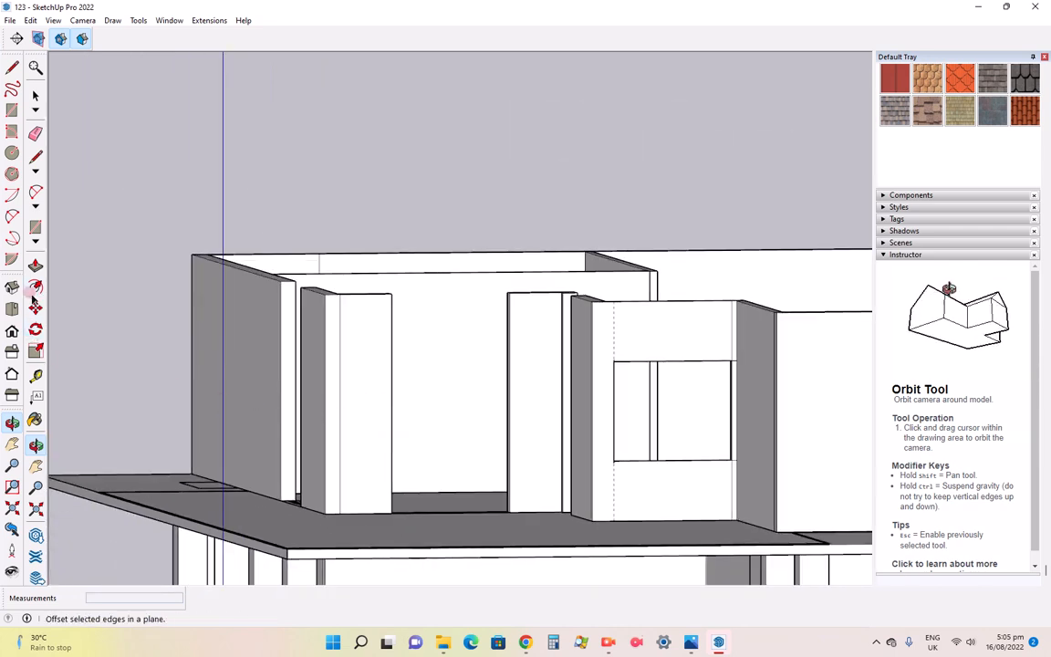
click(37, 100)
click(217, 155)
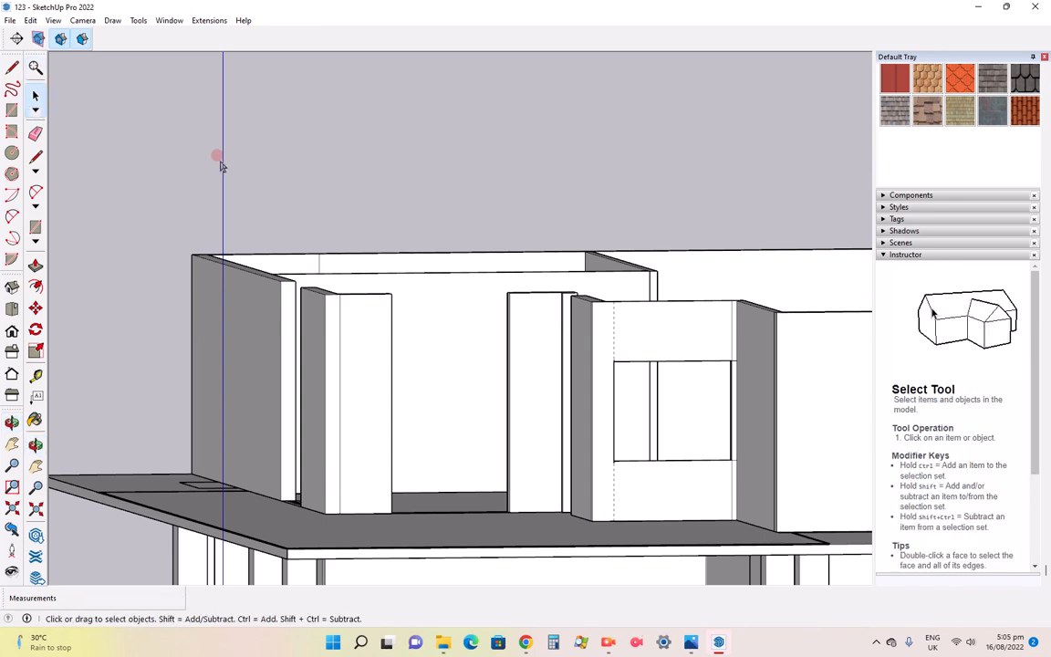
click(689, 463)
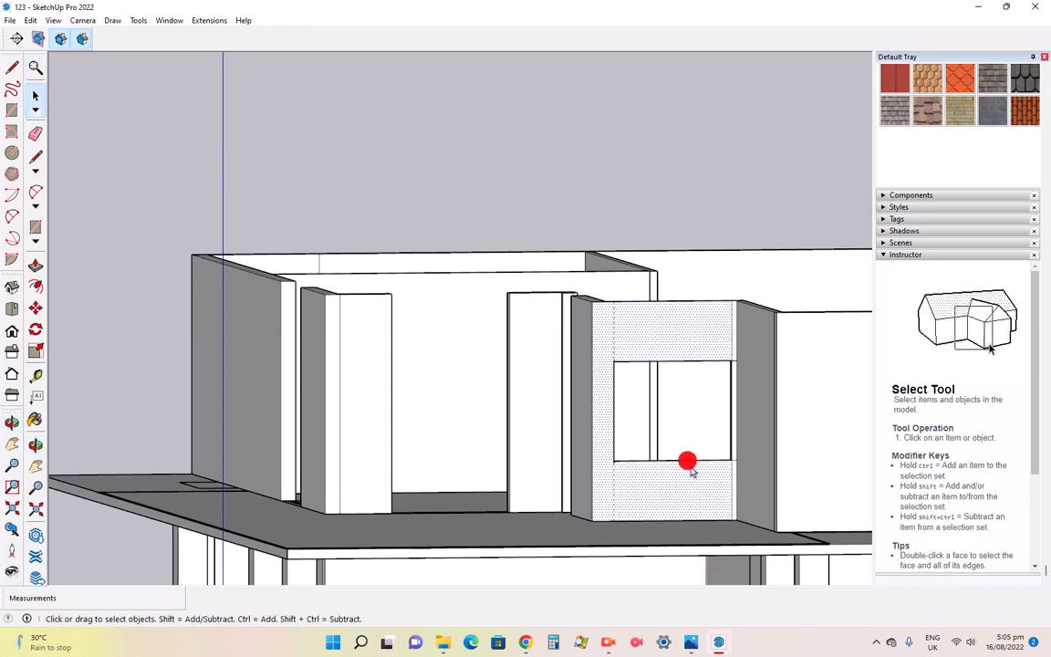
double_click(688, 463)
scroll(690, 467, up, 3)
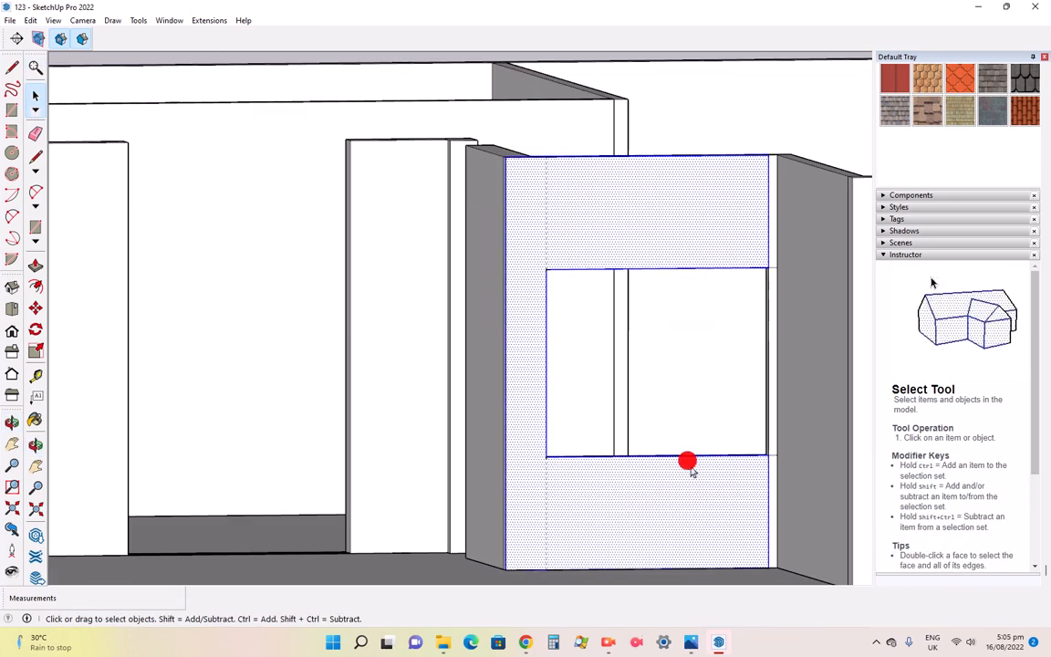
click(504, 567)
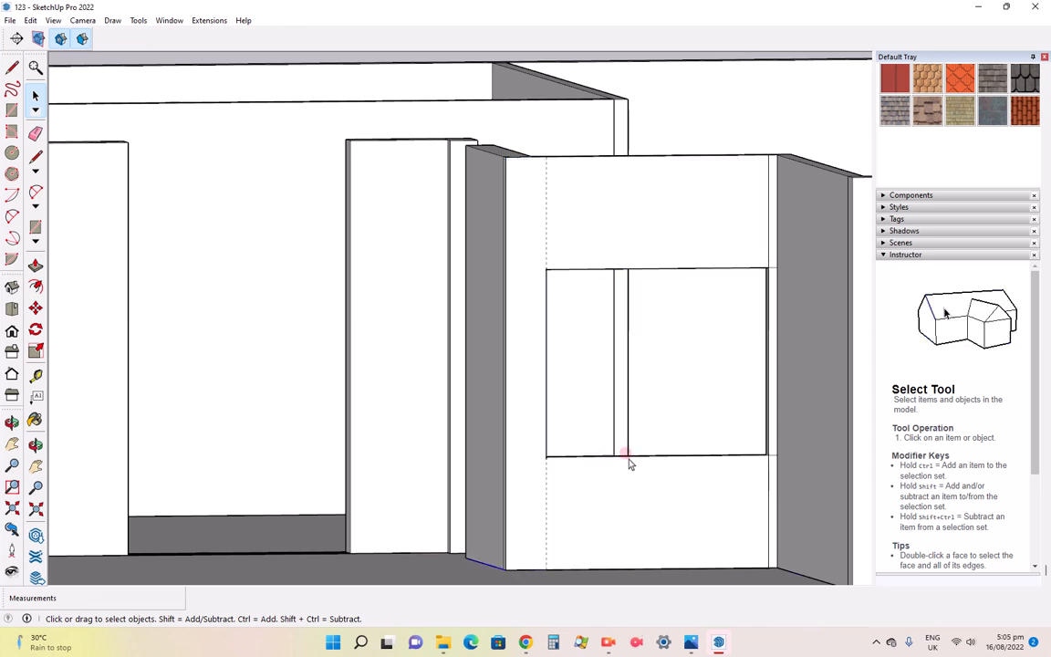
click(629, 459)
click(447, 553)
scroll(602, 493, down, 3)
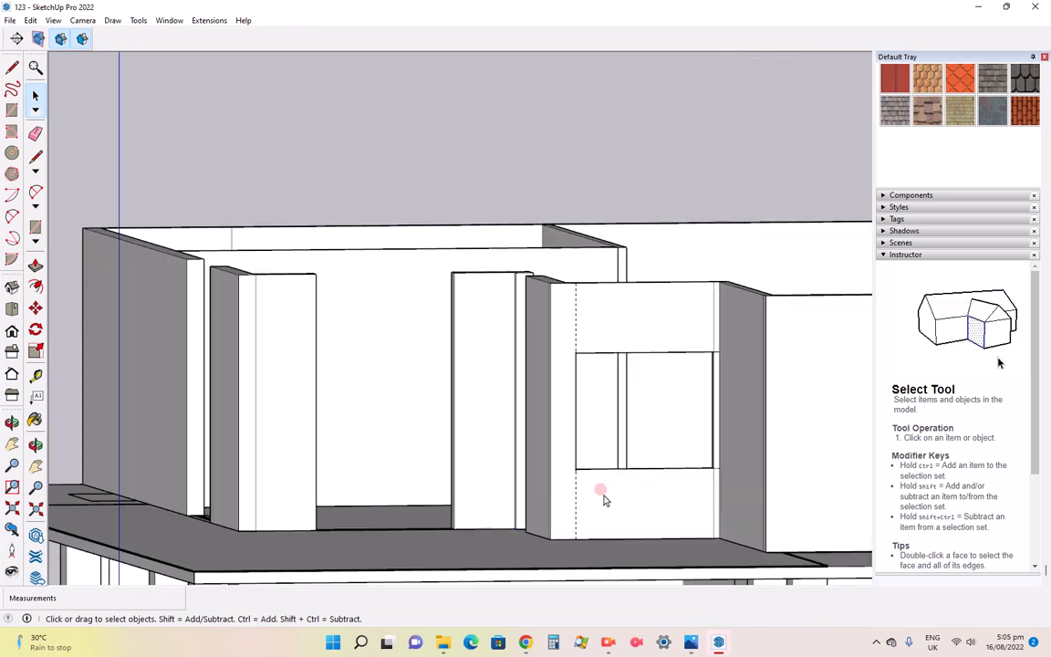
scroll(417, 463, up, 3)
scroll(418, 467, up, 1)
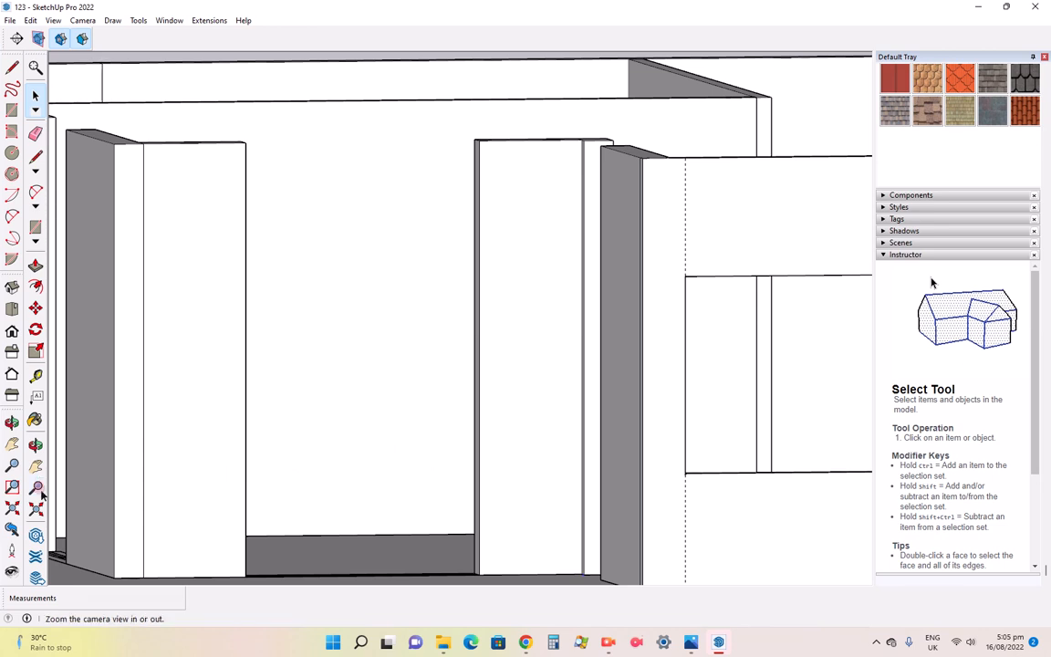
Place a guide point 3' above the floor on the neighbouring gap's right jamb and draw a line across the jamb there
click(36, 375)
scroll(478, 565, up, 5)
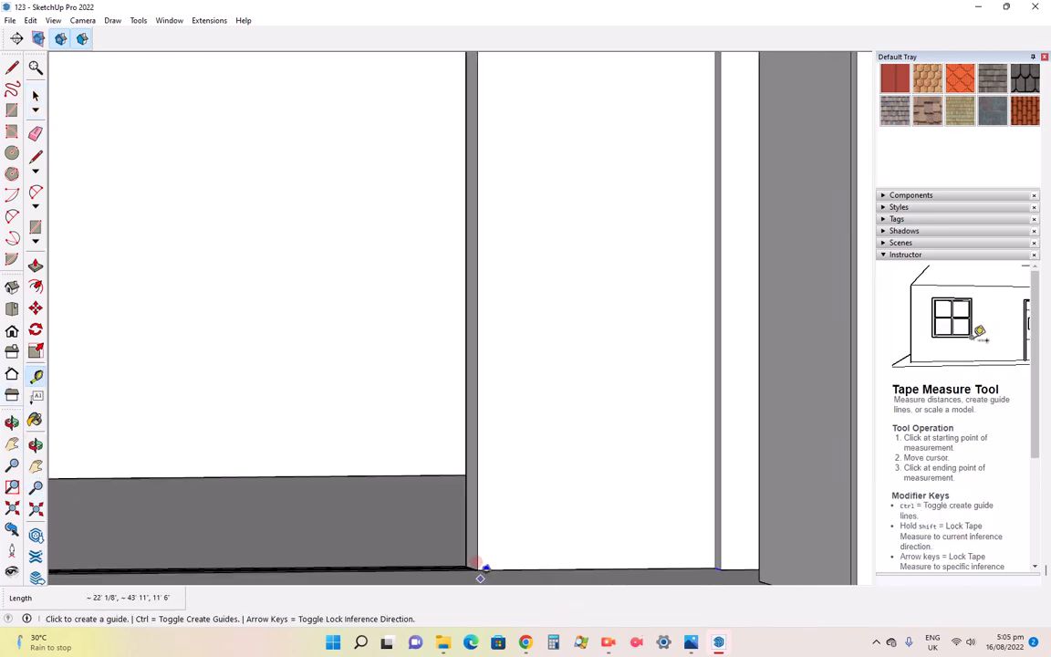
click(479, 564)
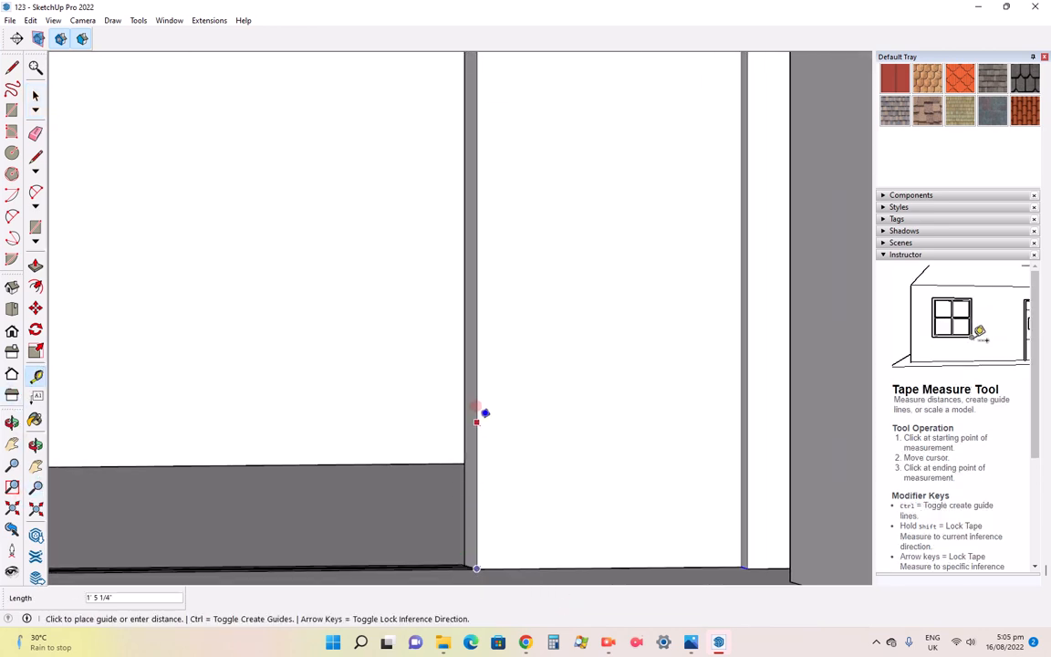
key(Return)
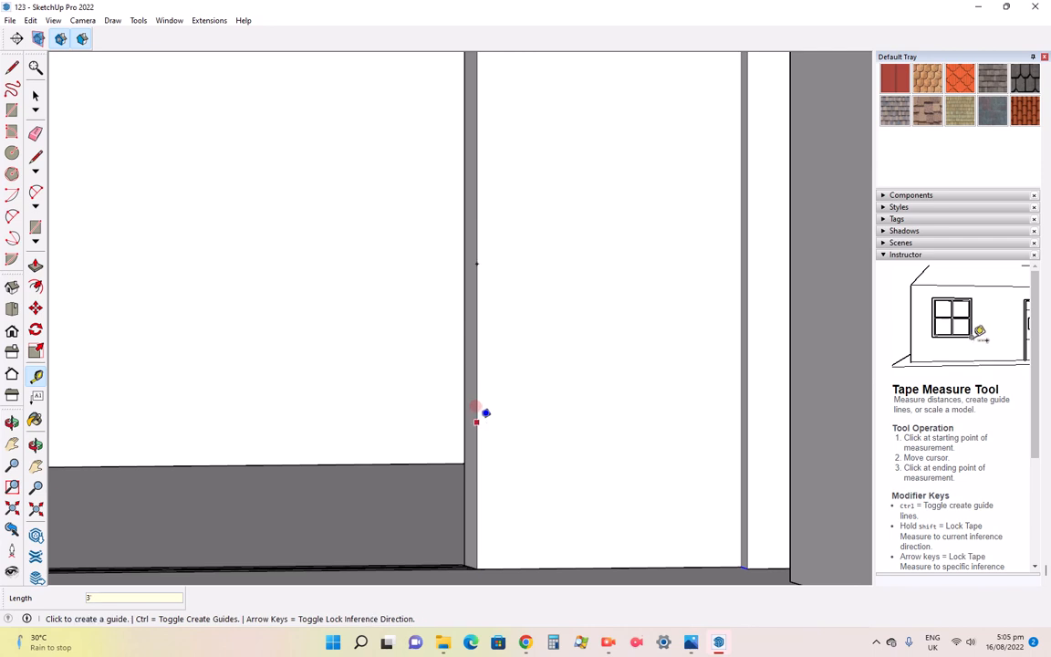
click(36, 156)
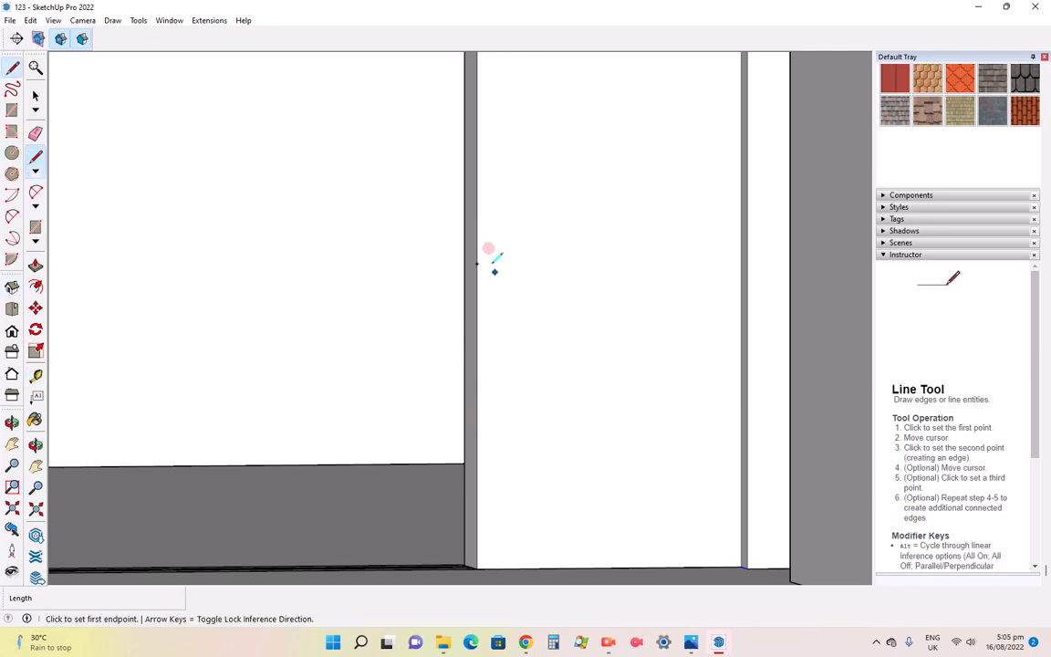
click(476, 263)
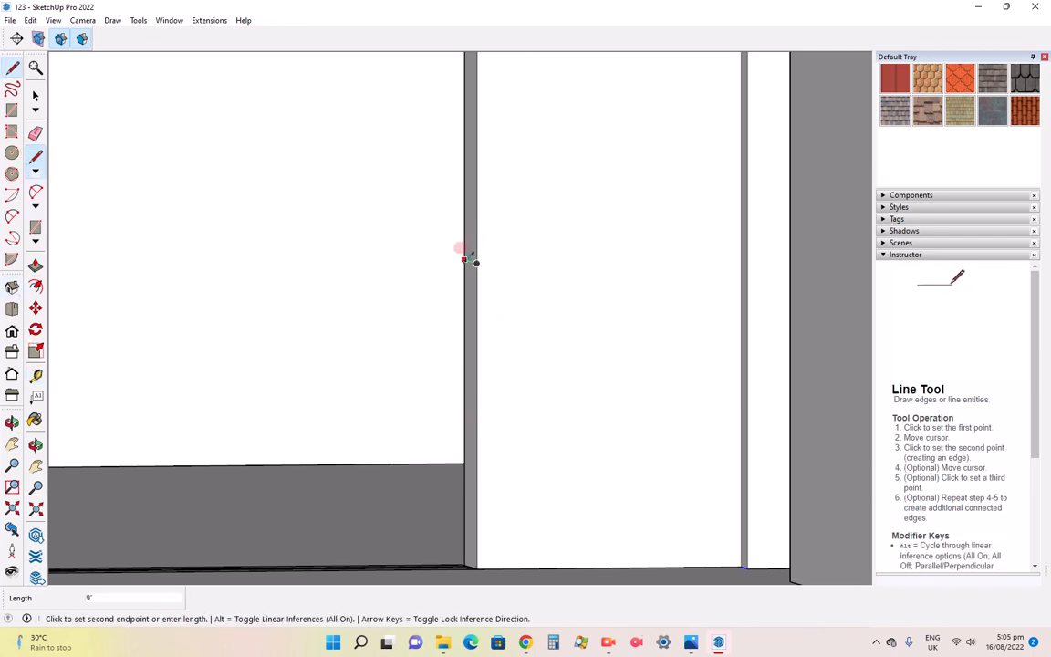
click(460, 245)
Push/Pull the lower part of the jamb face 6' across the gap to the opposite wall, forming the sill wall
click(36, 265)
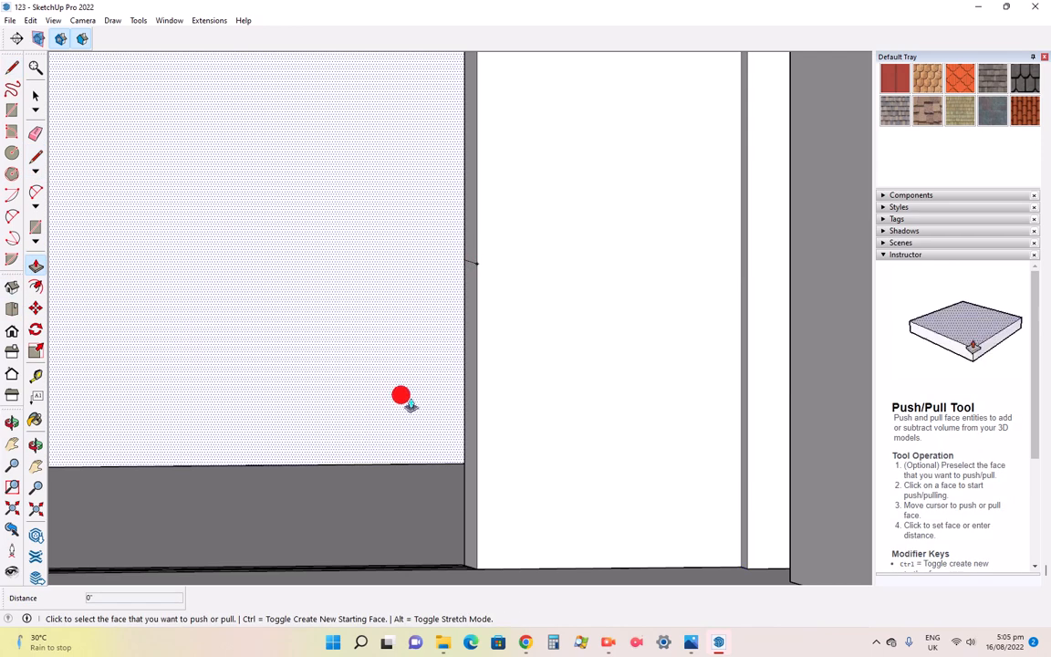
click(472, 374)
scroll(473, 378, down, 3)
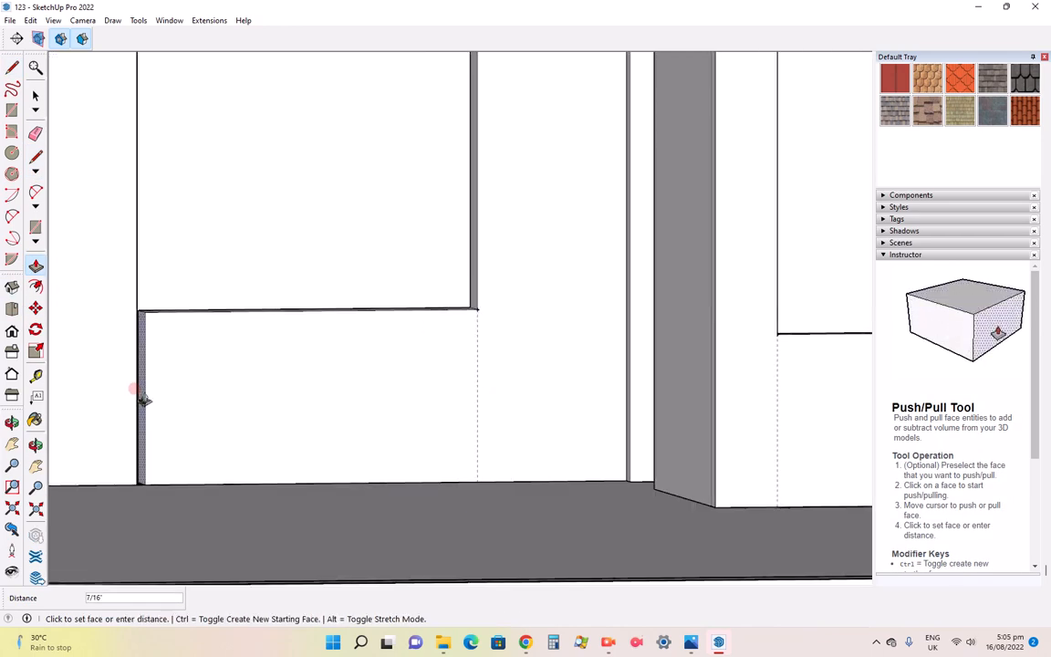
click(136, 392)
Place a guide point 3' below the top of the same gap's right jamb and draw a line across the jamb there
scroll(408, 267, down, 3)
scroll(406, 255, up, 5)
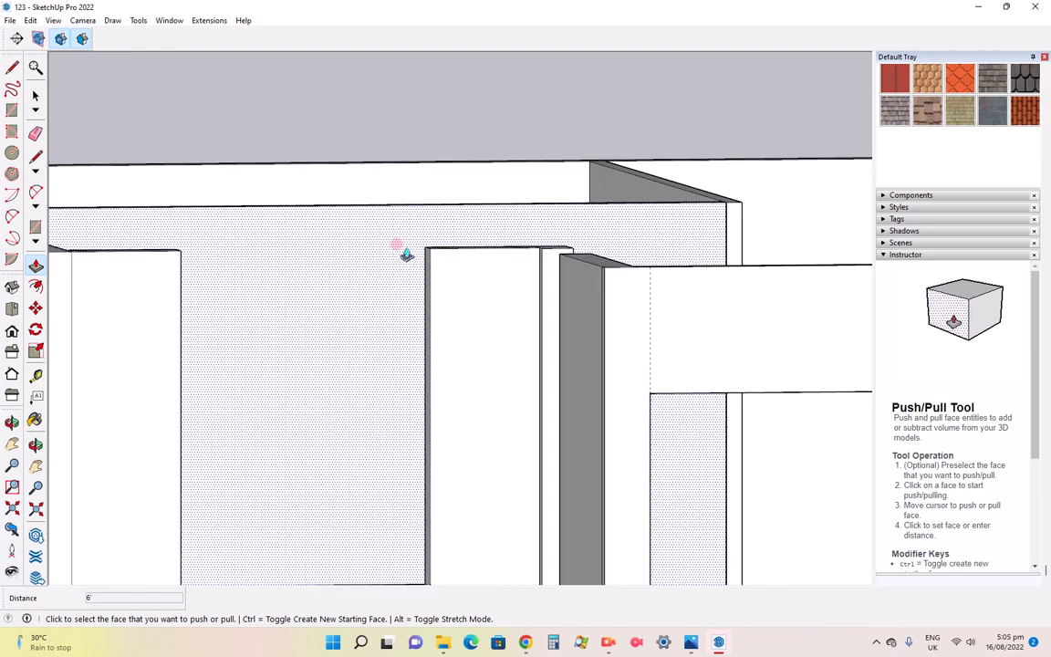
click(36, 157)
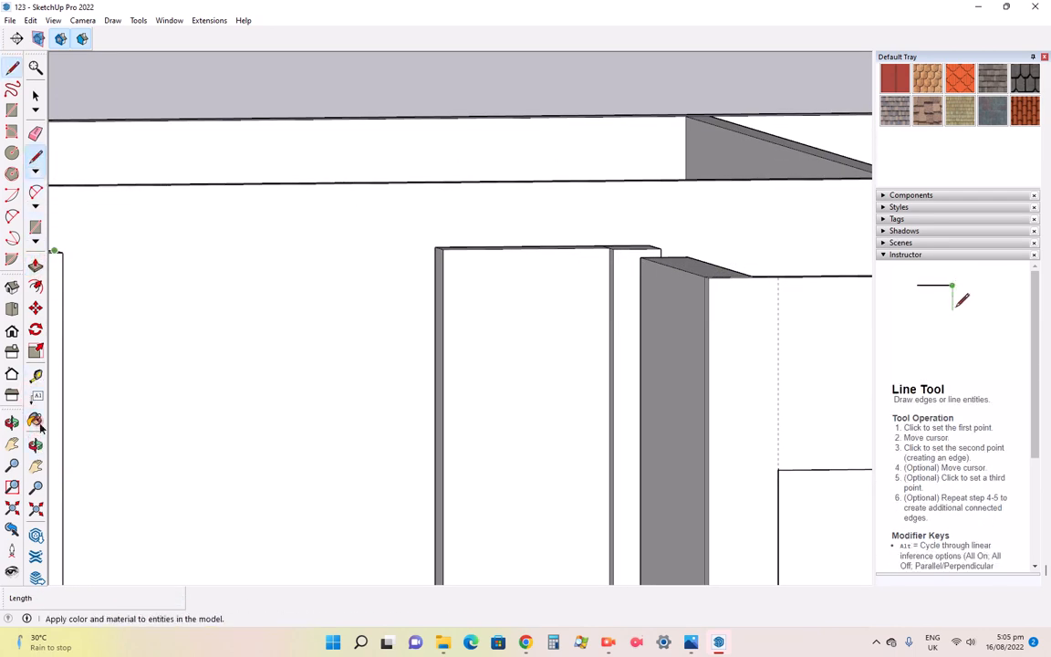
click(35, 374)
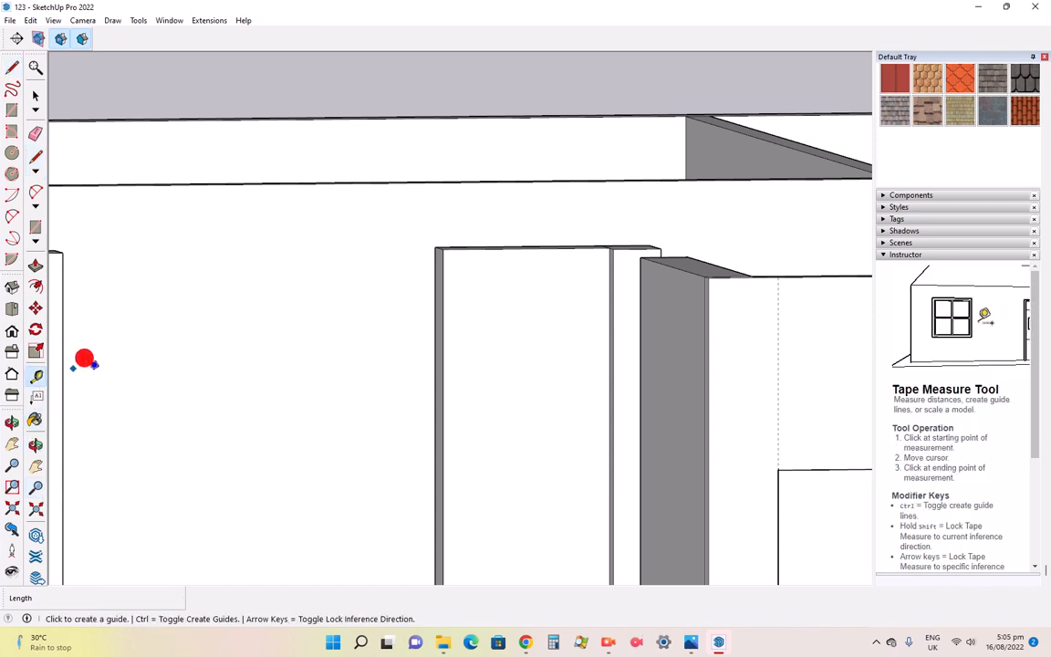
click(439, 249)
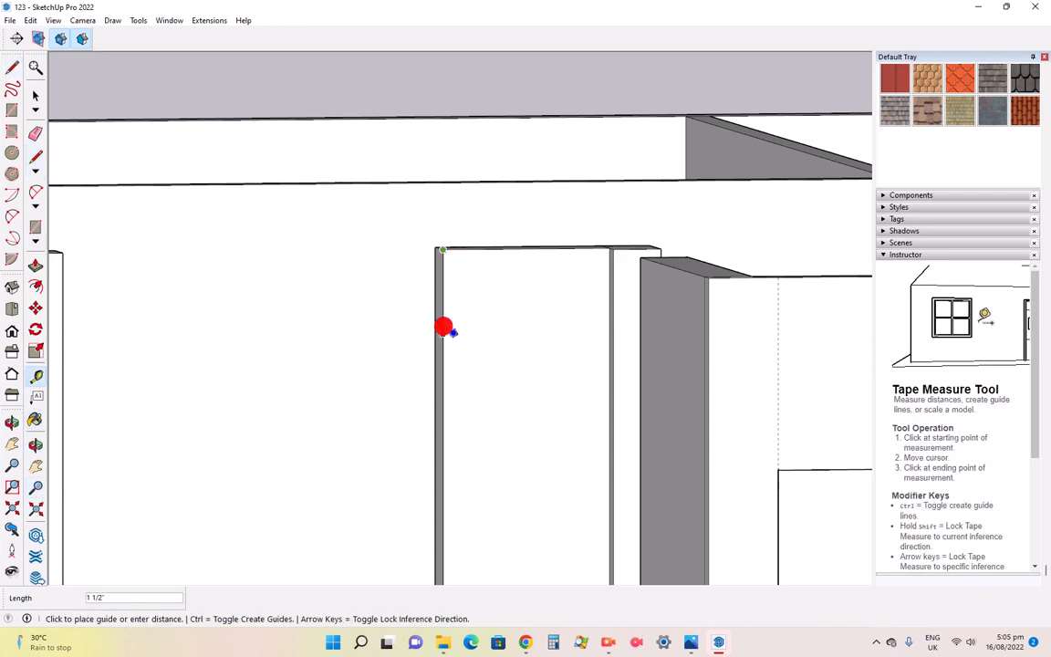
click(454, 342)
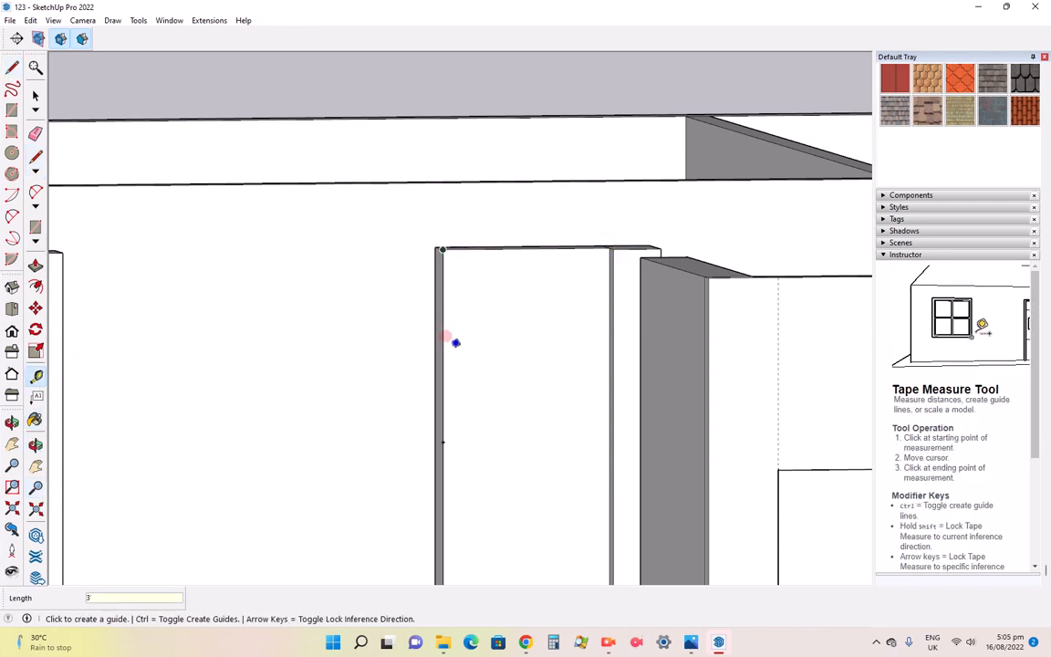
click(36, 159)
click(443, 441)
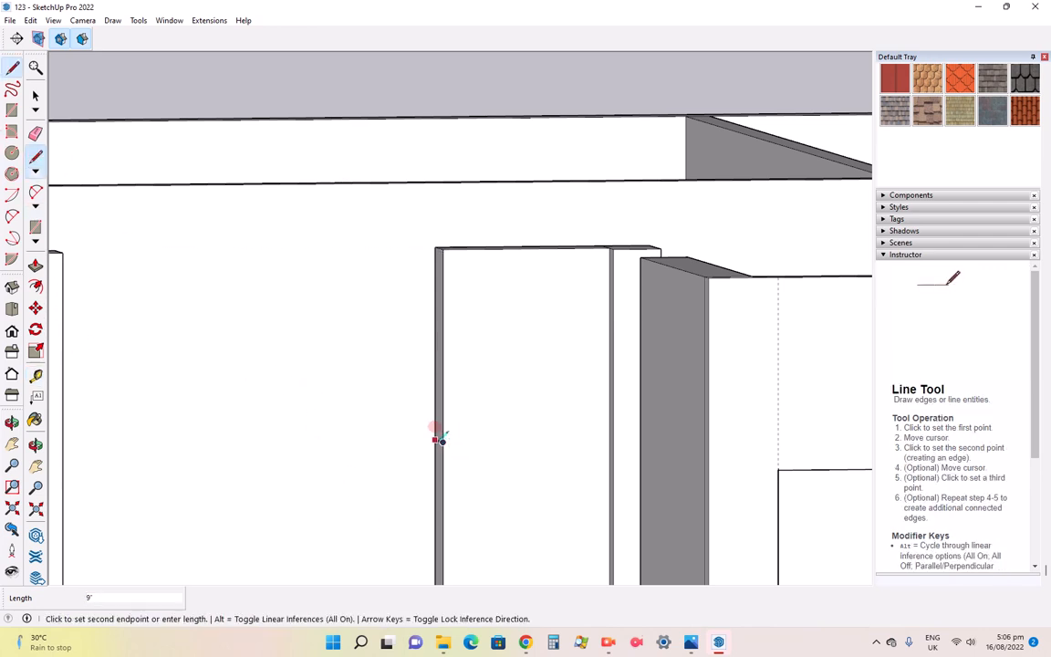
click(429, 423)
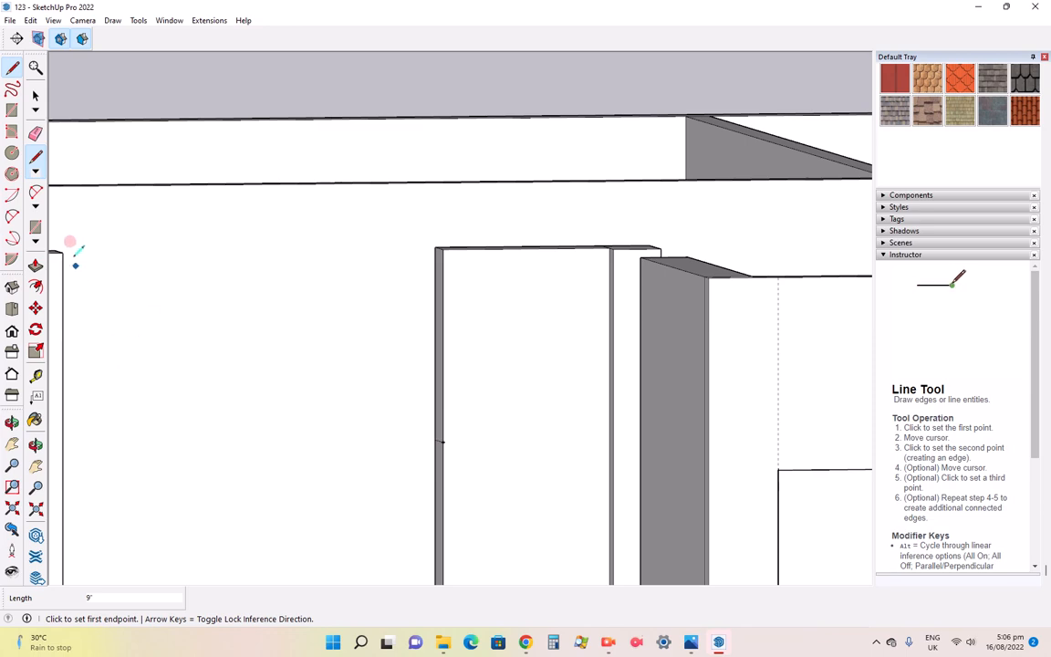
Push/Pull the jamb face above the line 6' across the gap to the opposite wall, forming the lintel
click(36, 264)
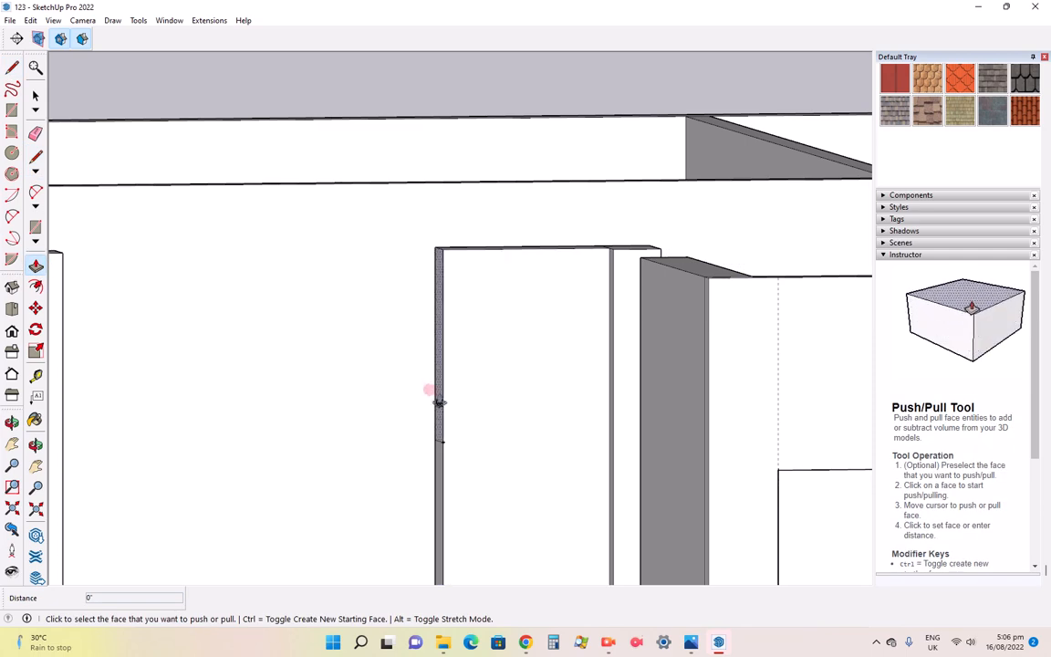
click(438, 401)
scroll(439, 399, down, 5)
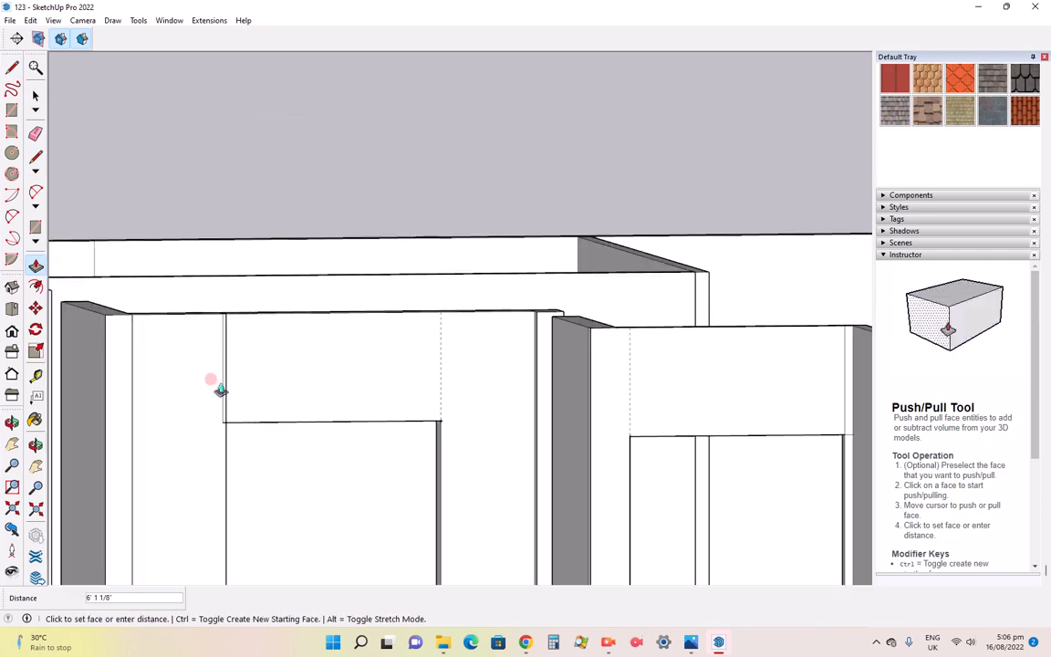
click(244, 385)
scroll(358, 343, down, 3)
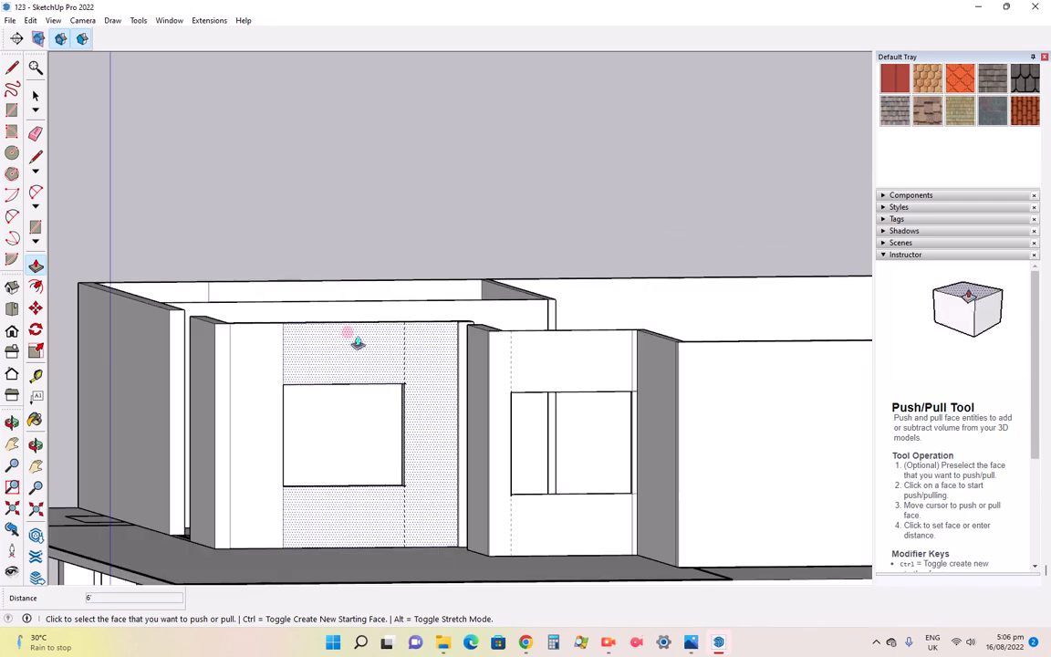
Switch to the front view, open the ground-floor group for editing and select its black-framed sliding window
click(12, 308)
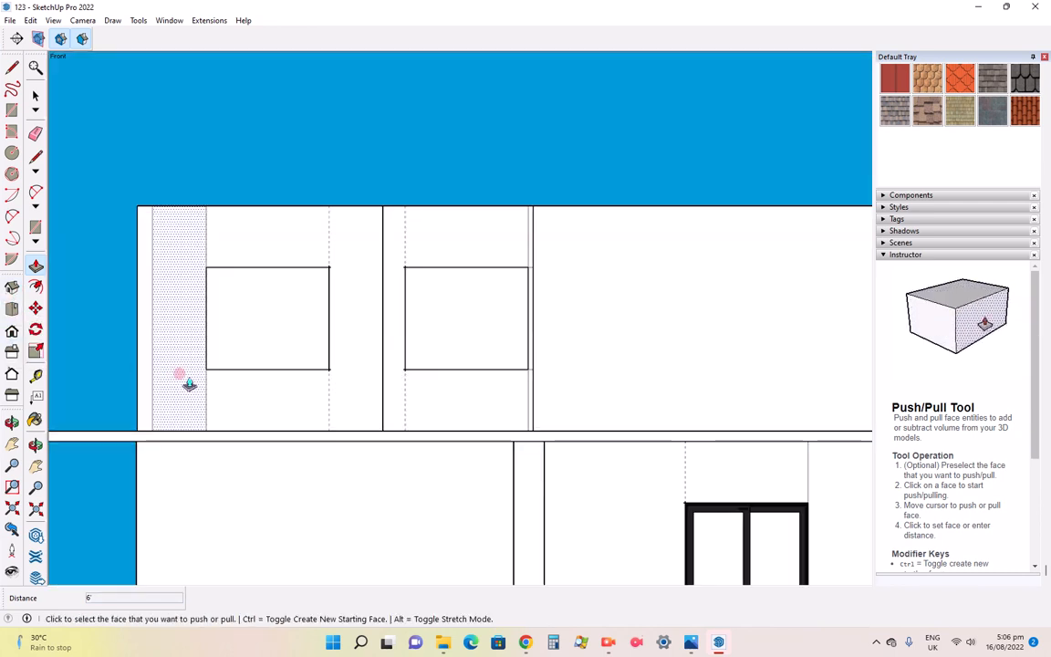
click(35, 95)
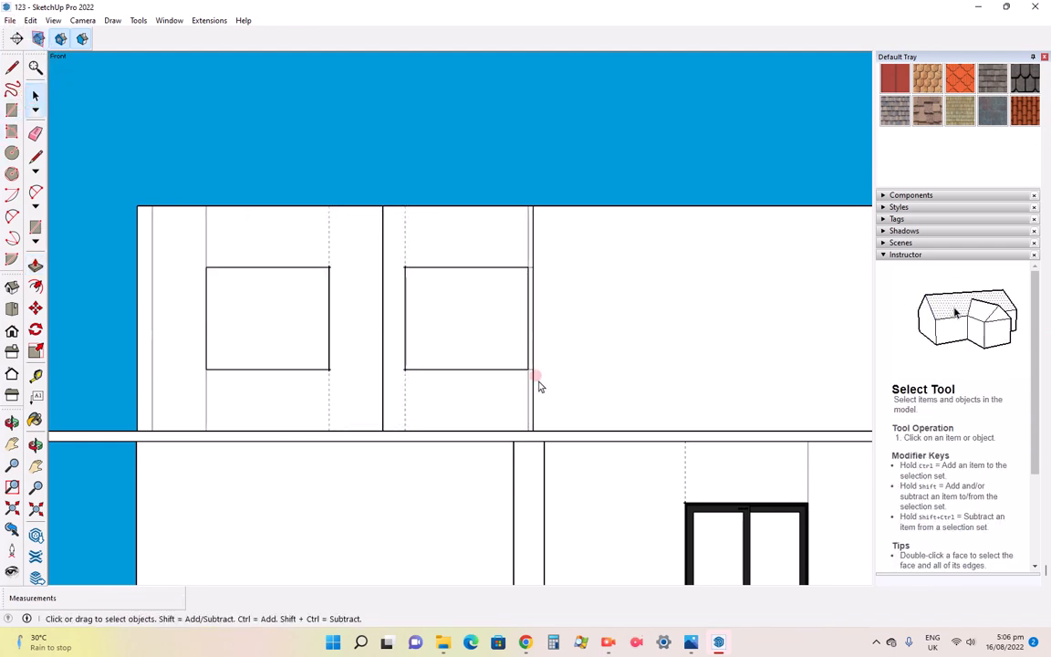
click(720, 520)
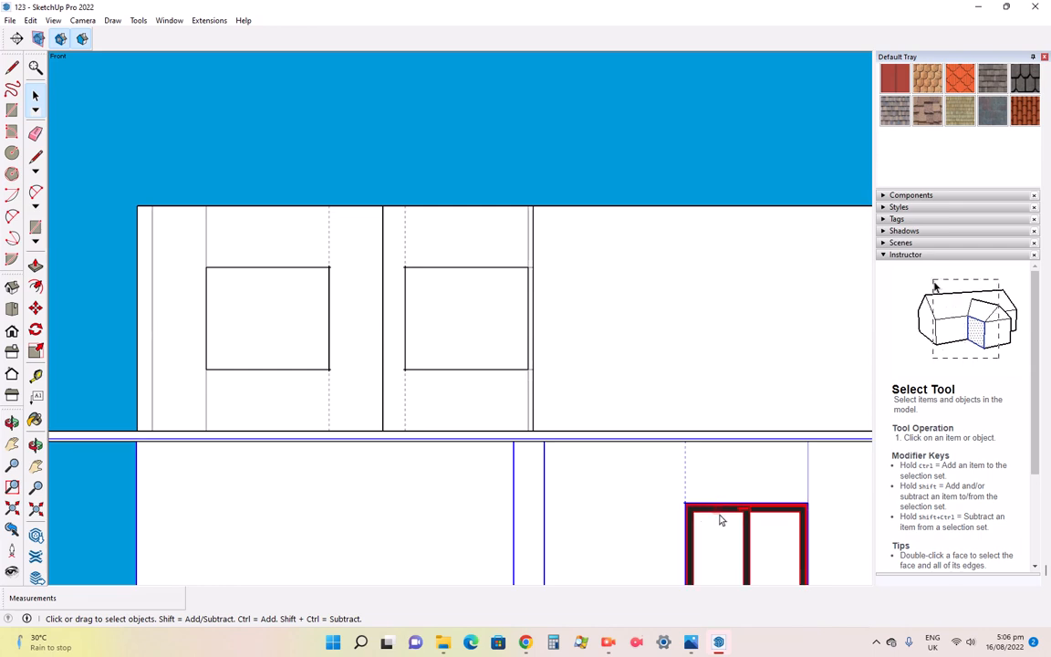
scroll(603, 365, down, 2)
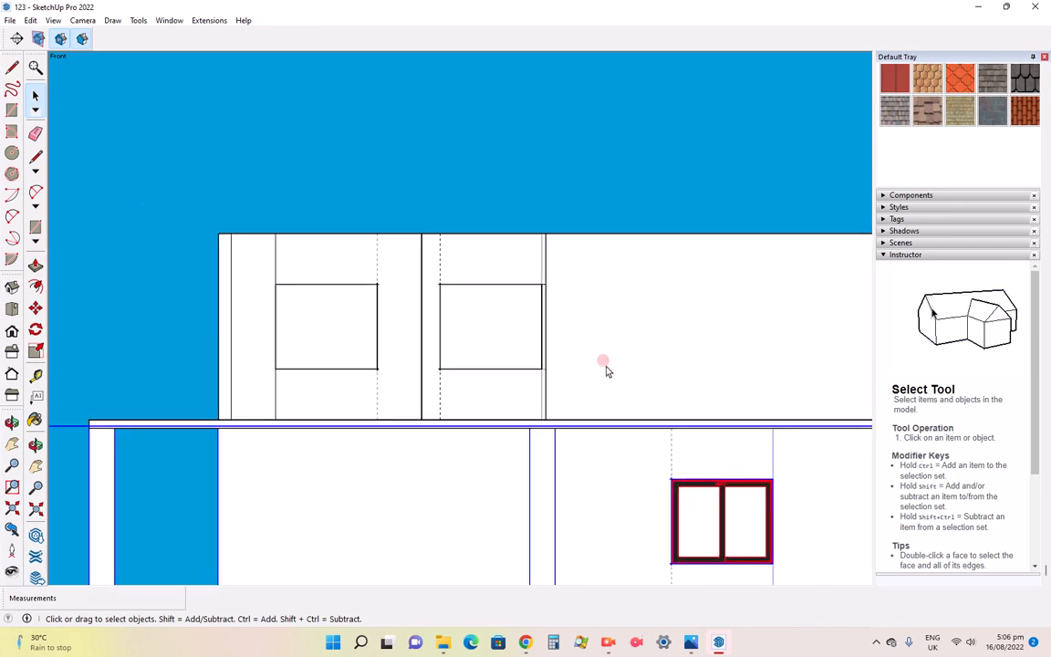
click(670, 462)
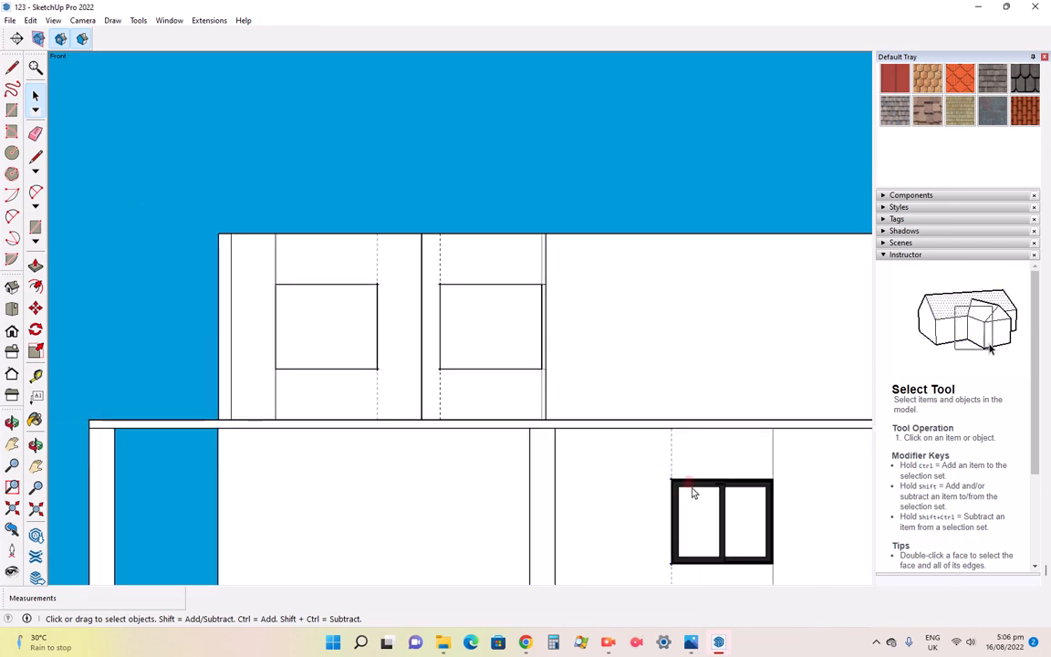
click(693, 488)
scroll(664, 479, down, 3)
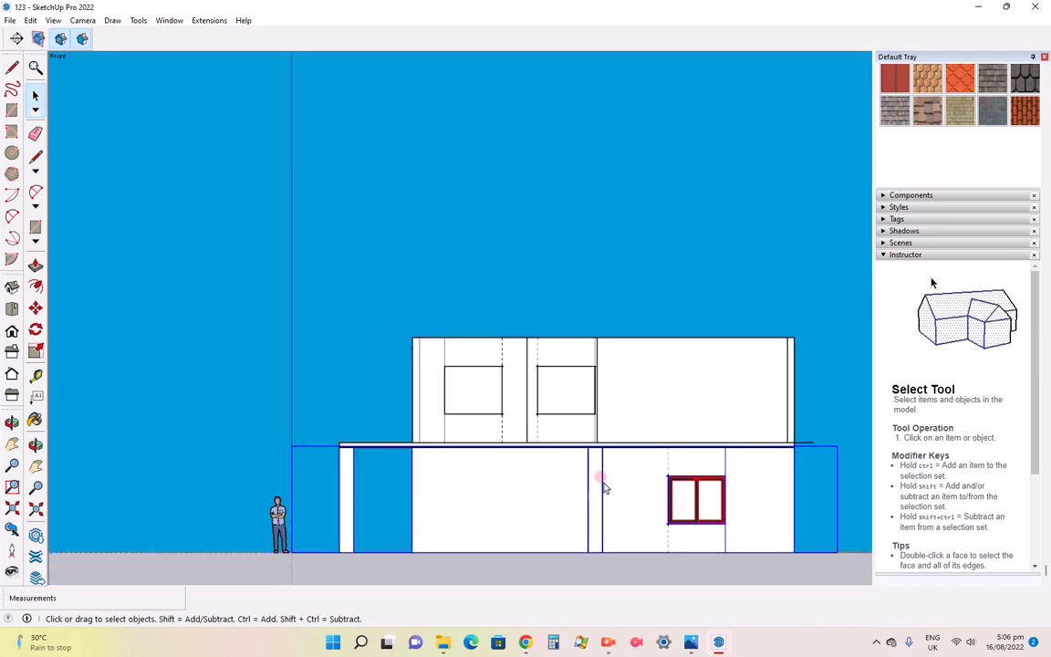
double_click(587, 482)
scroll(719, 464, up, 3)
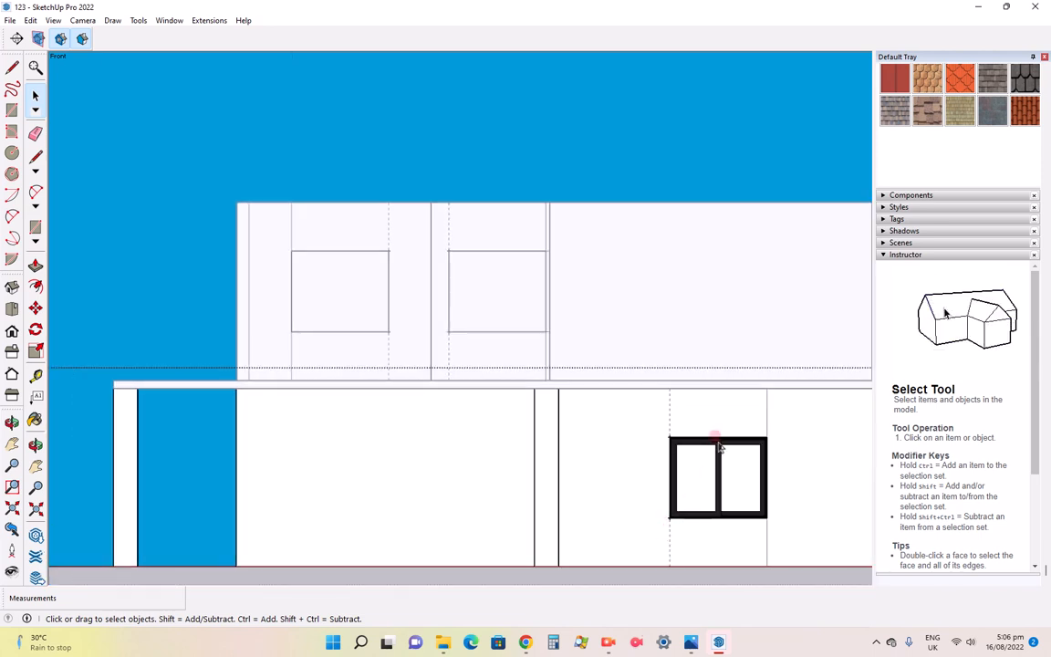
click(717, 451)
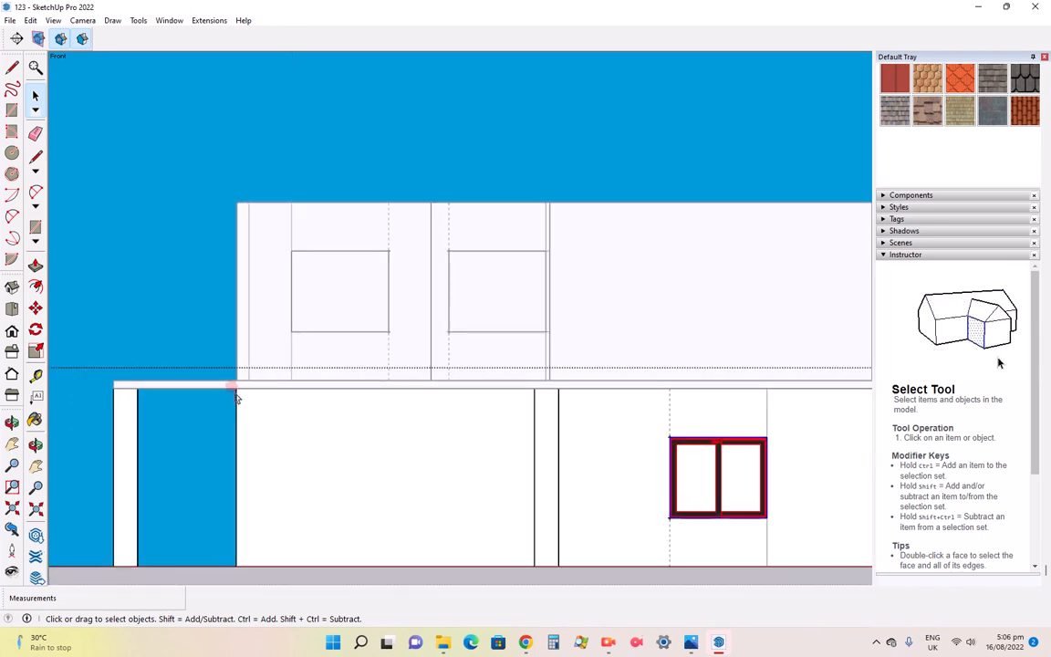
Copy the ground-floor window by its lower-left corner to the lower-left corner of the left upper-floor opening
click(35, 308)
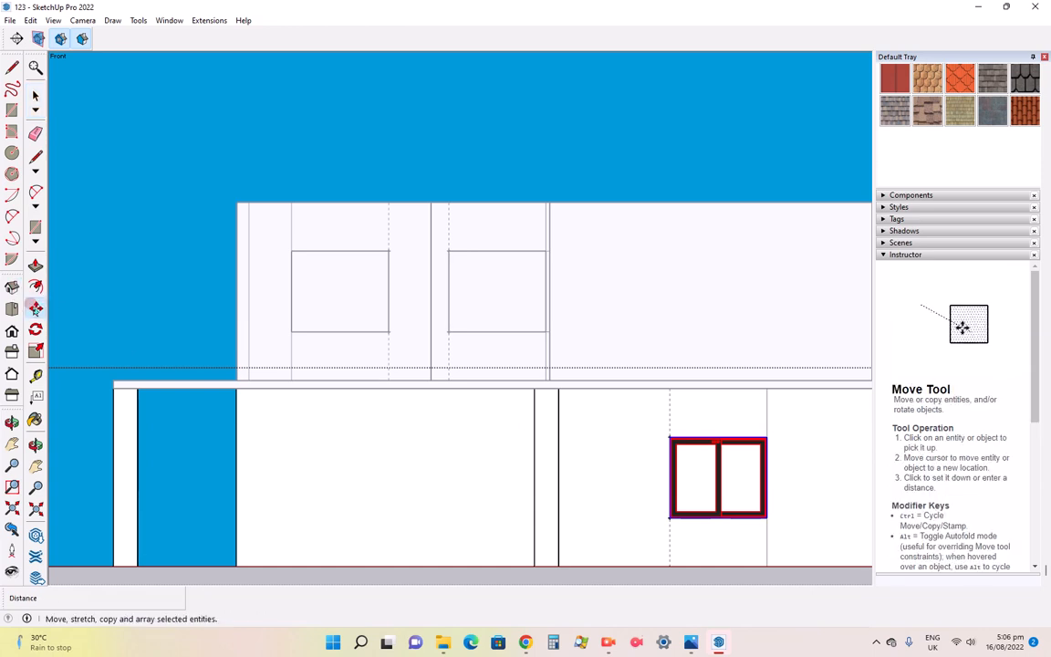
click(665, 514)
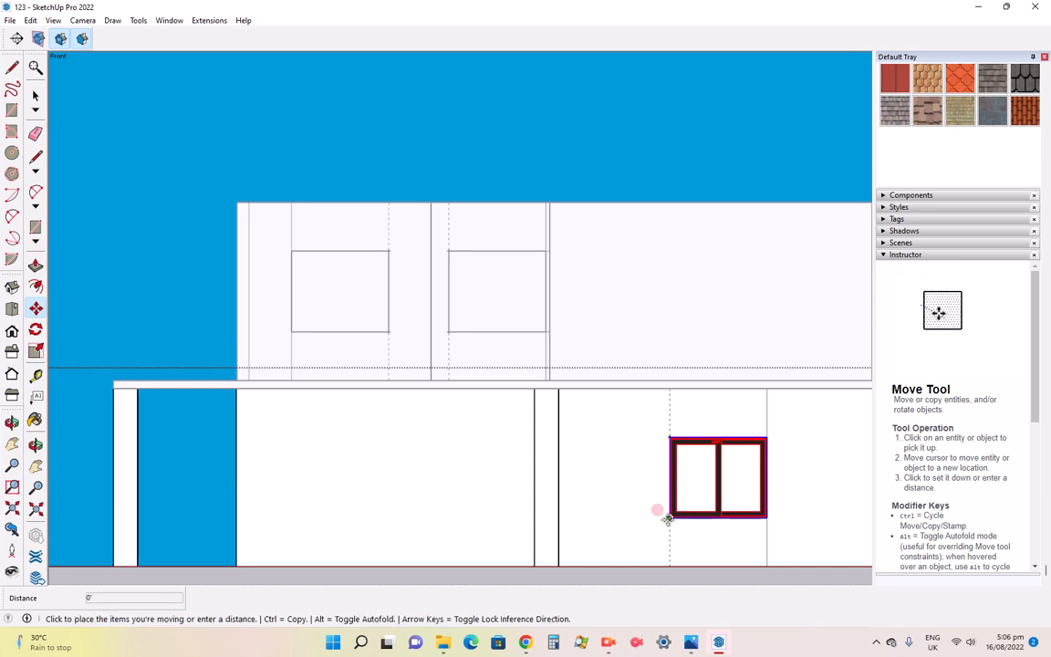
key(ctrl)
scroll(278, 317, up, 3)
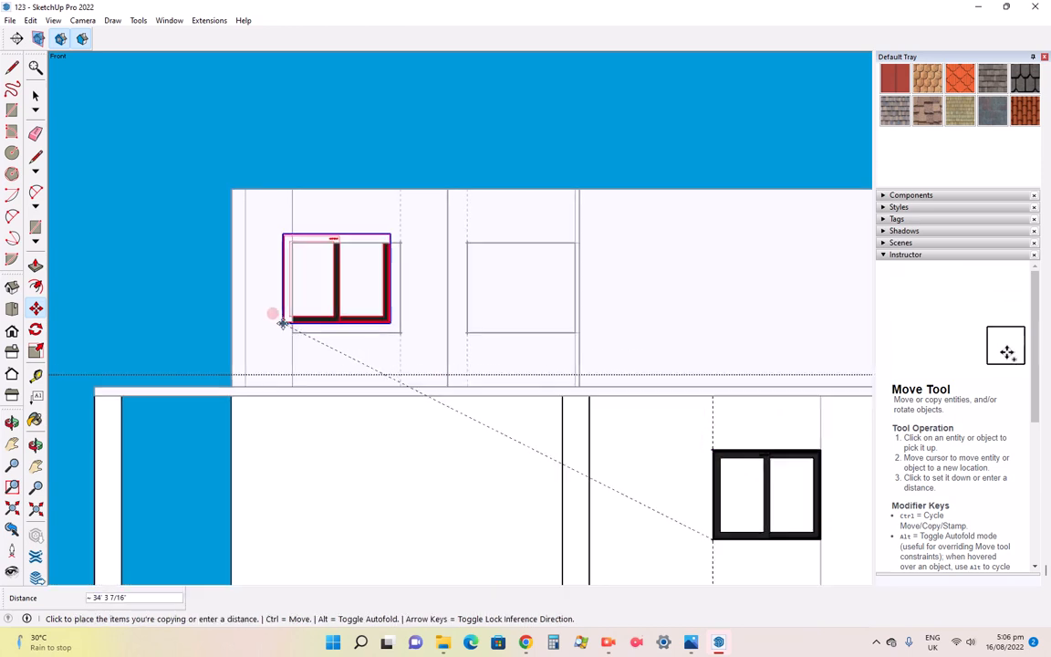
click(300, 339)
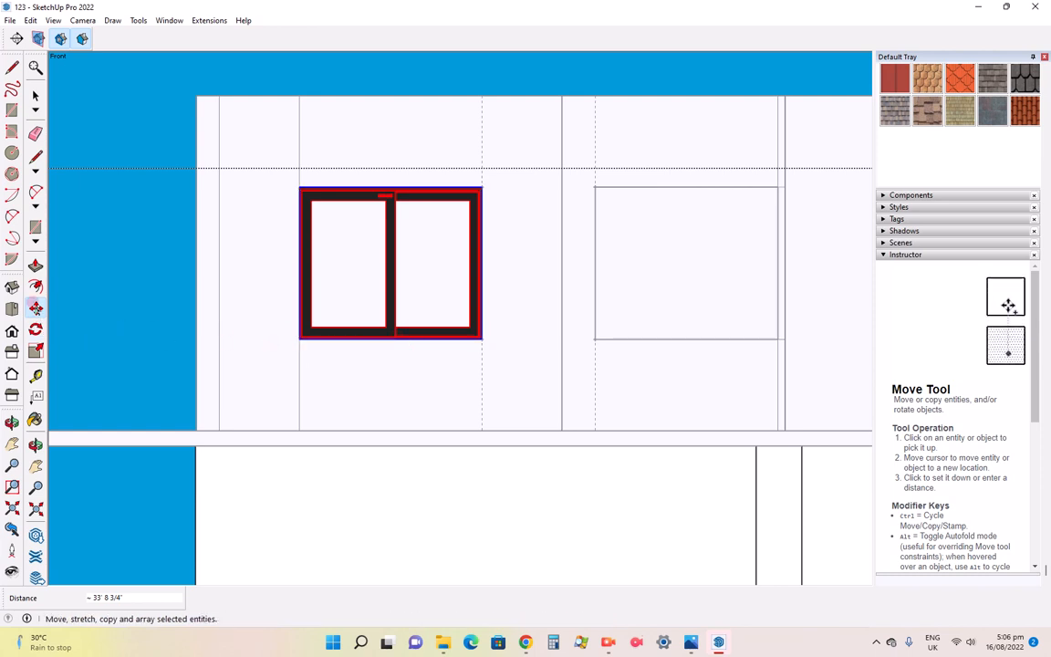
Move the window copy about 13' 5" by its lower-left corner into the right upper-floor opening
click(298, 340)
key(super+space)
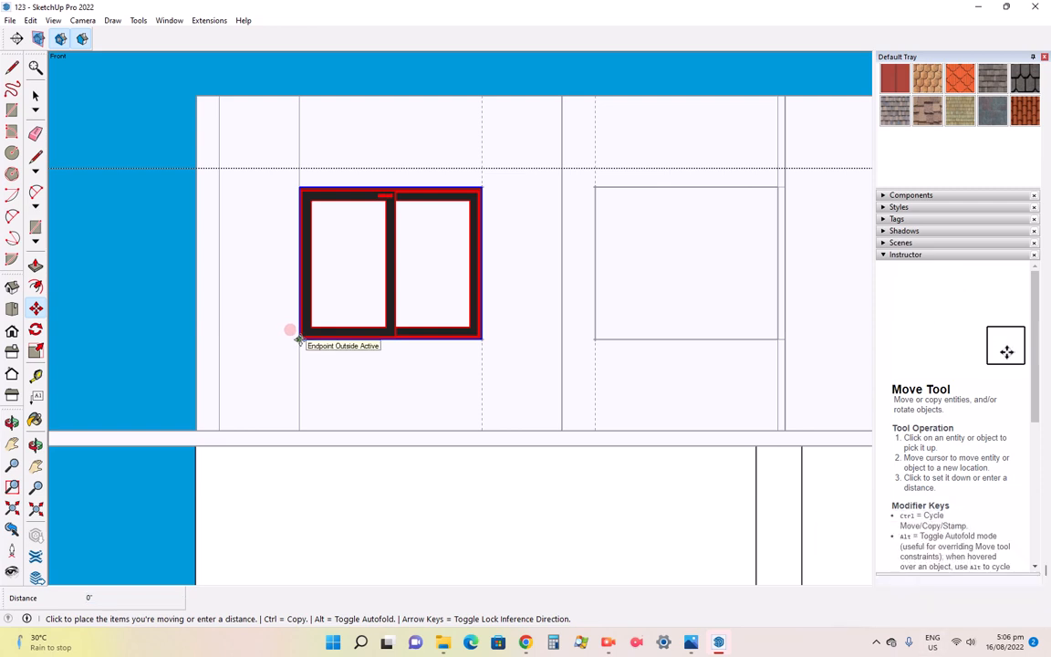
click(593, 337)
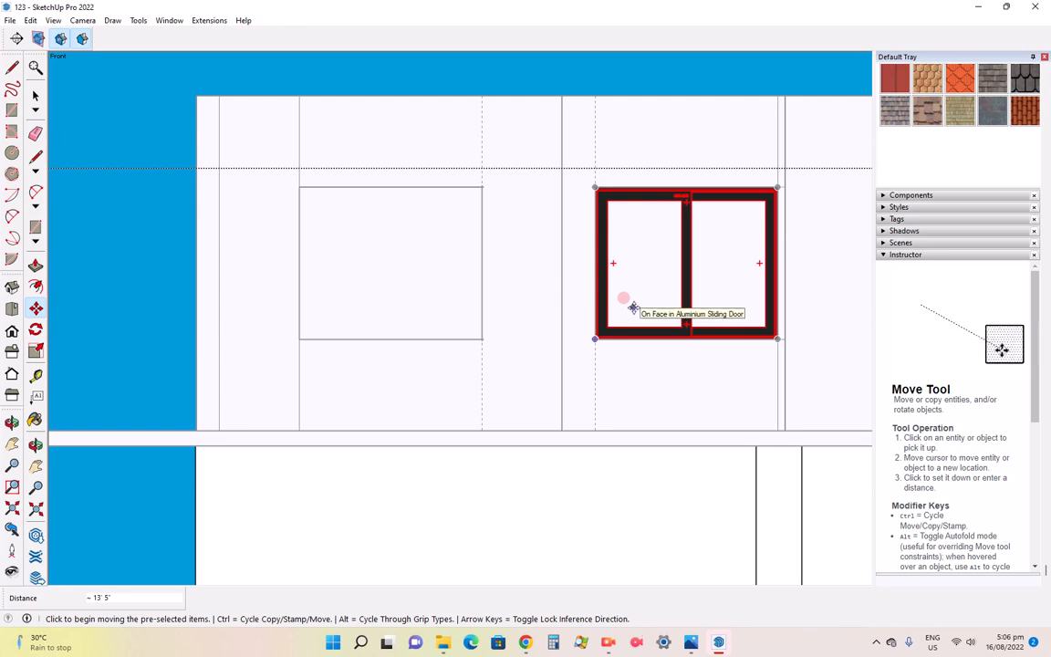
Copy the window from the right upper-floor opening about 13' 5" back to the lower-left corner of the left opening
scroll(626, 300, up, 3)
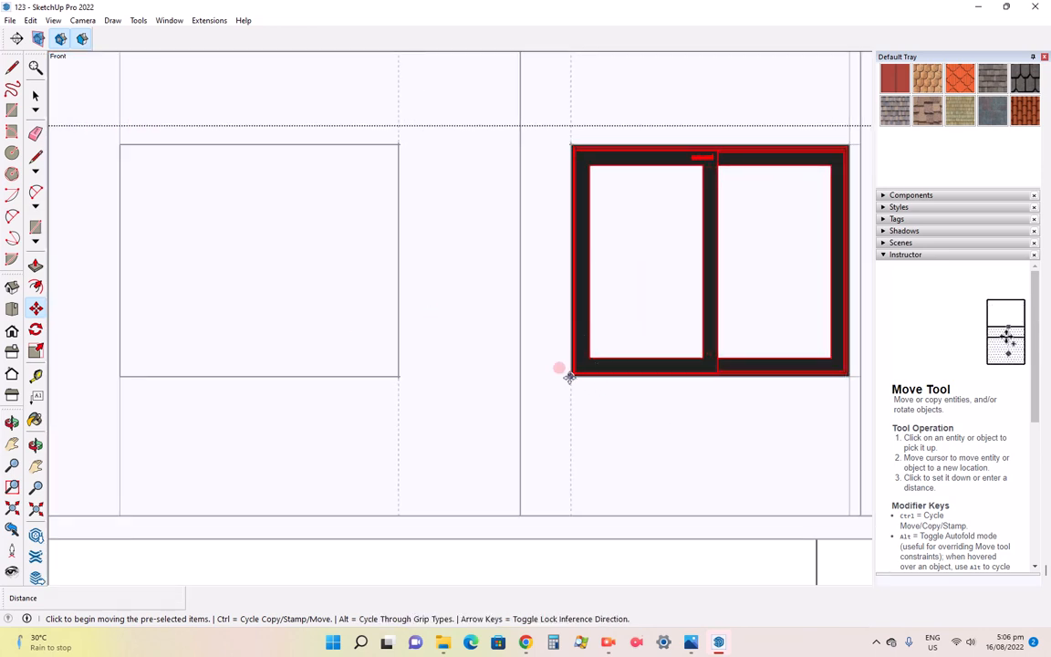
click(572, 376)
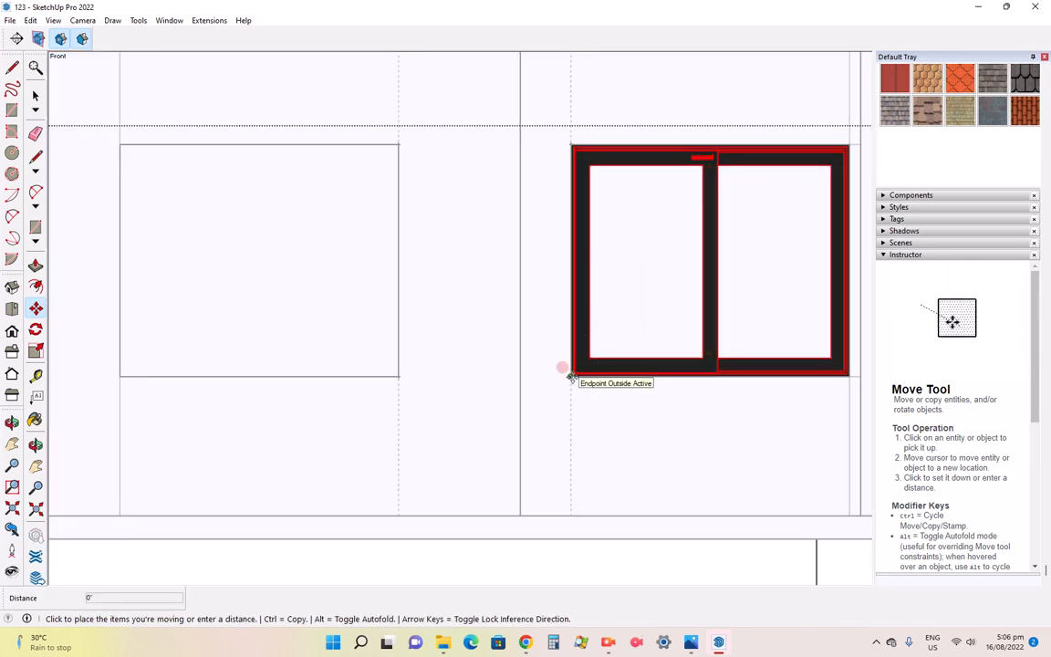
key(ctrl)
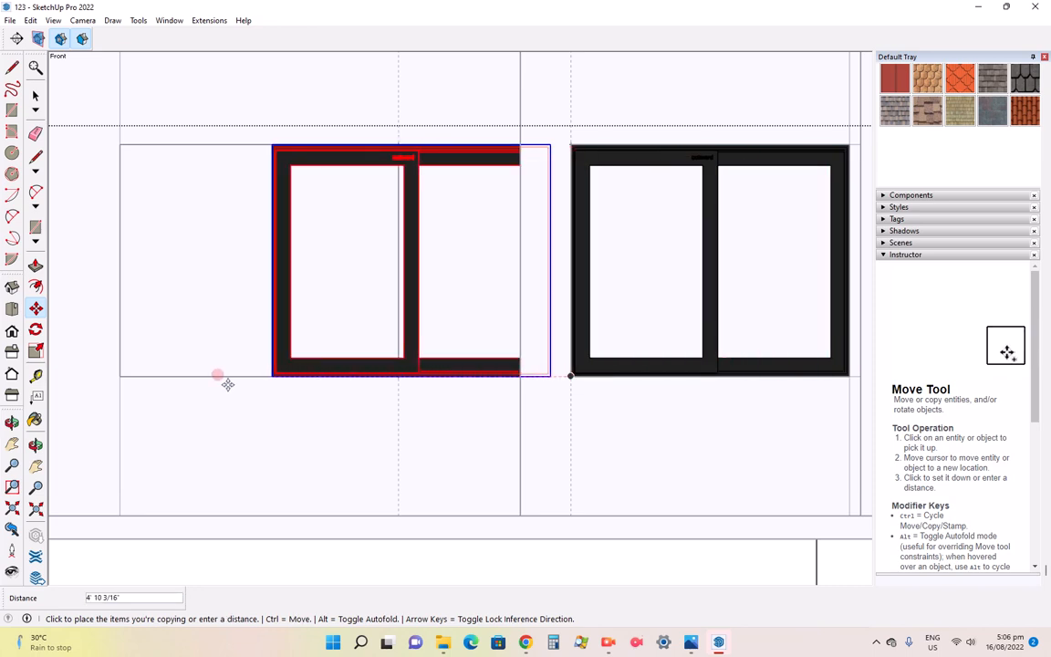
click(111, 370)
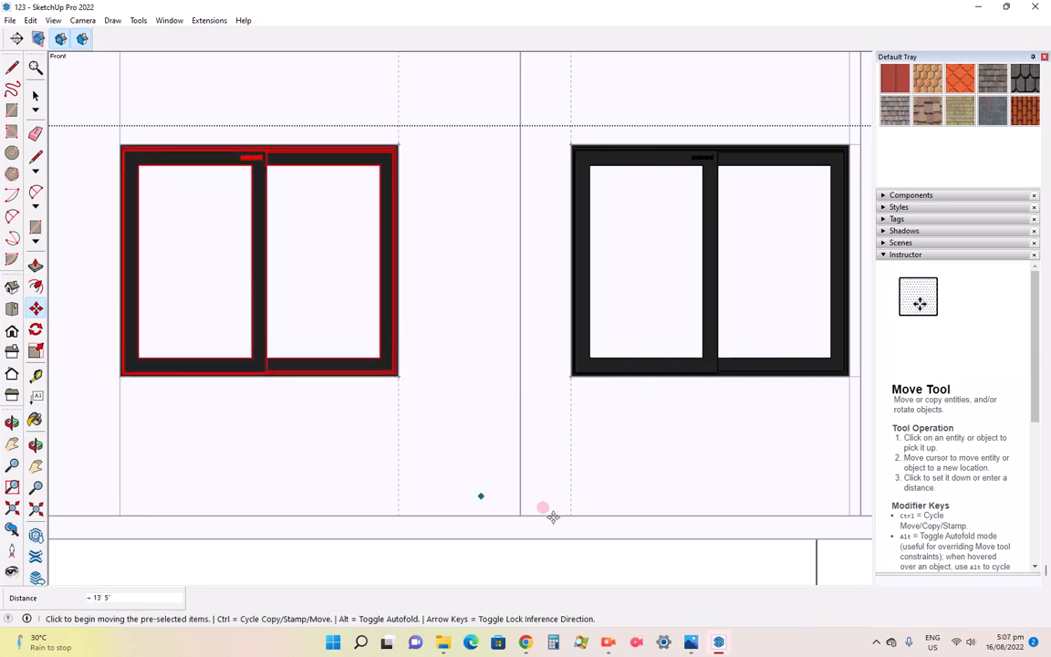
Compare the front elevation's window layout with the house render 1111.jpg in the image viewer, returning to the SketchUp model
scroll(547, 507, down, 5)
scroll(405, 425, down, 2)
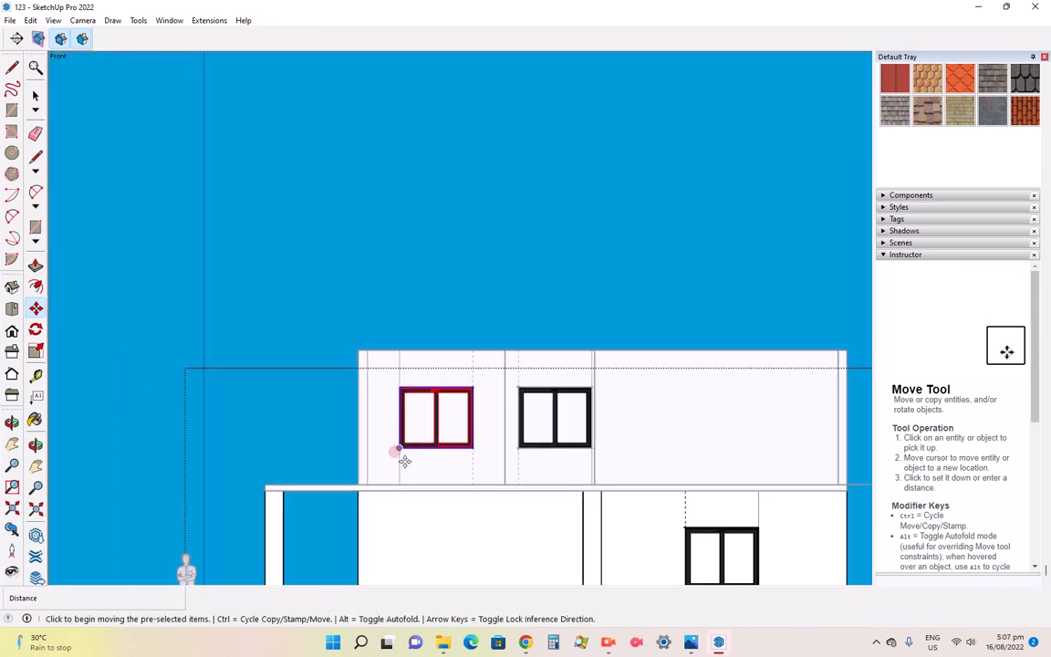
click(690, 642)
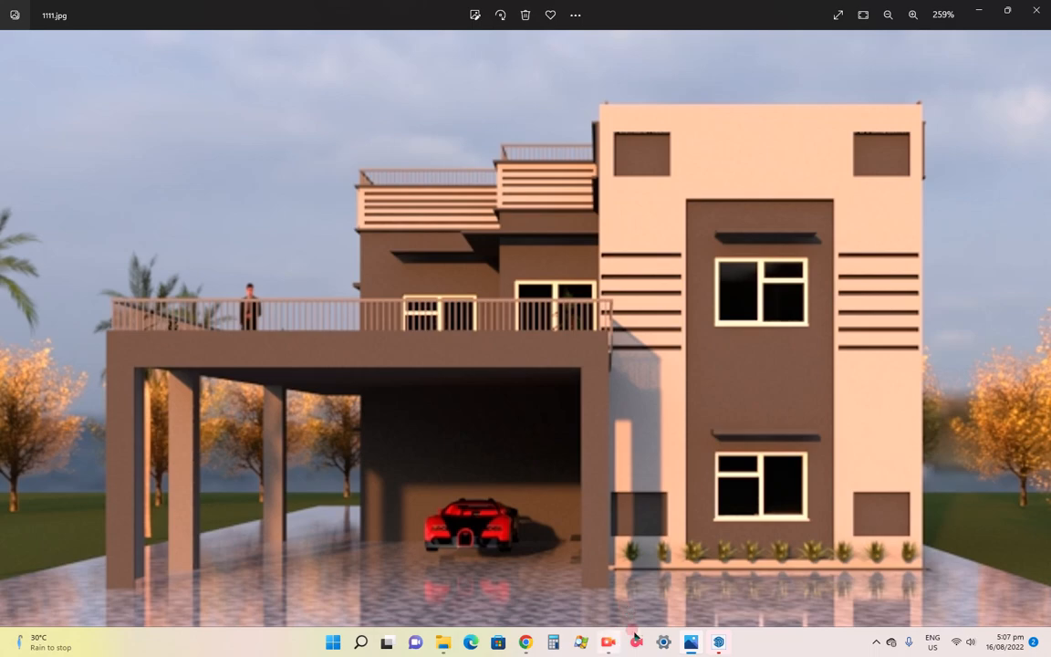
click(717, 641)
scroll(509, 438, down, 3)
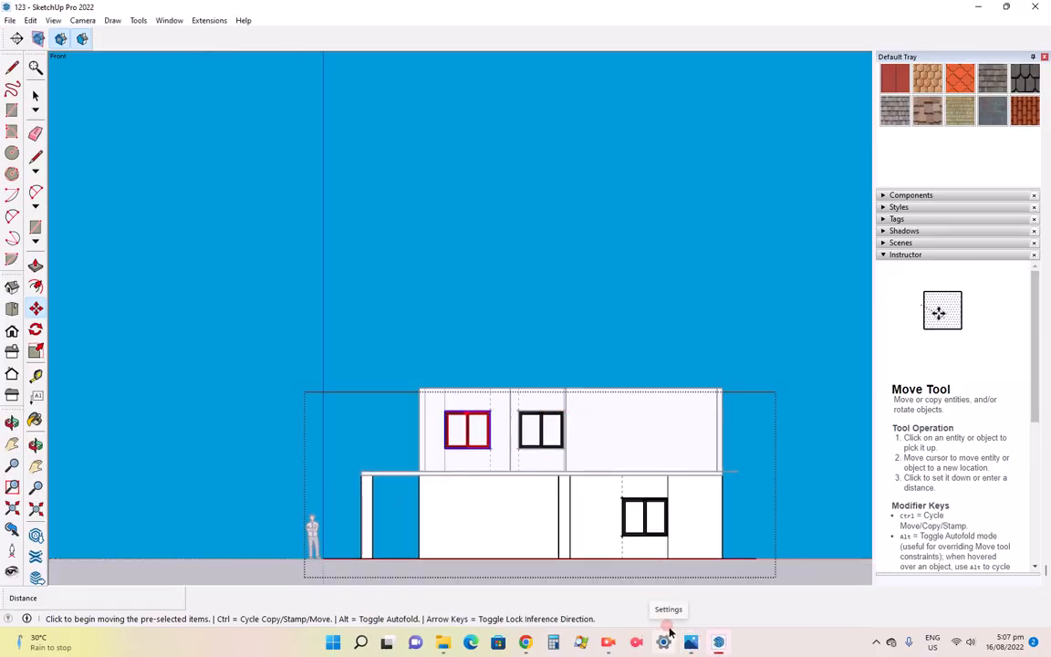
click(691, 642)
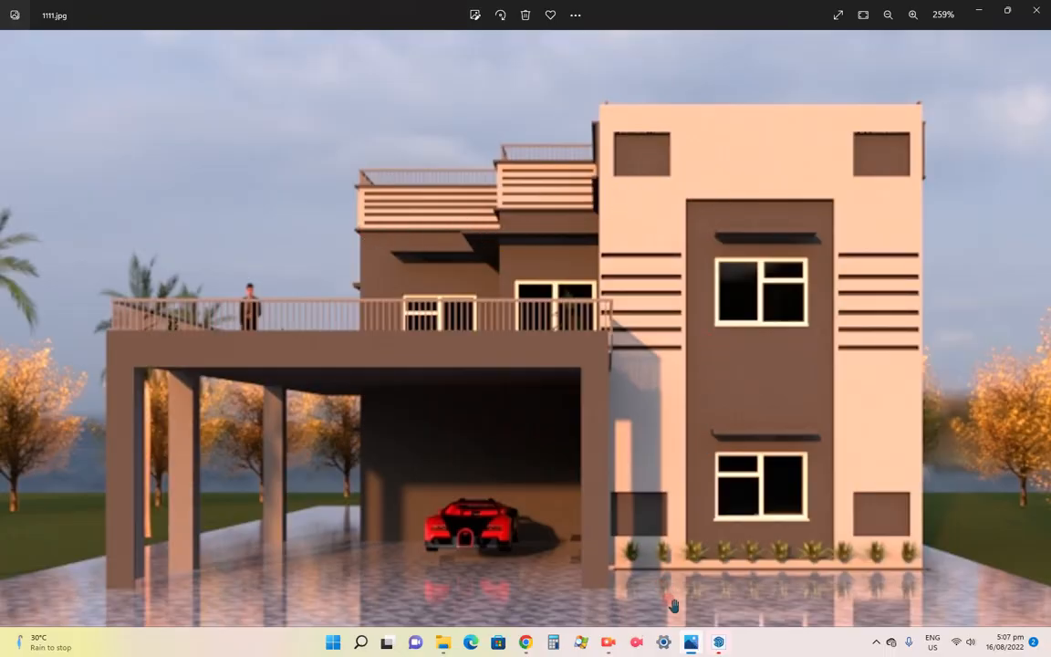
click(718, 642)
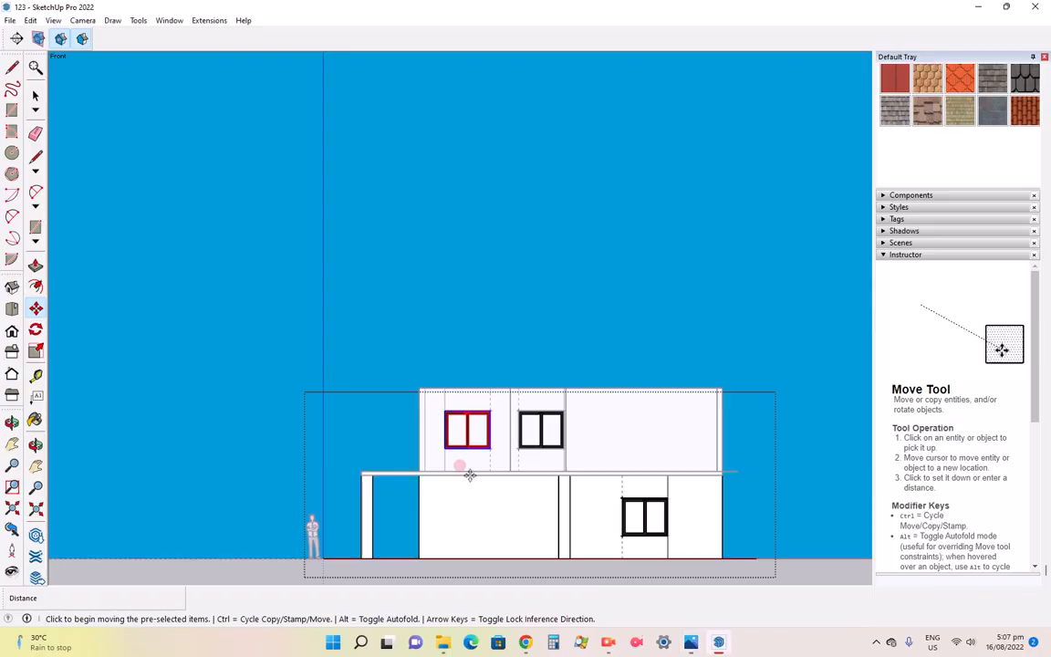
click(12, 309)
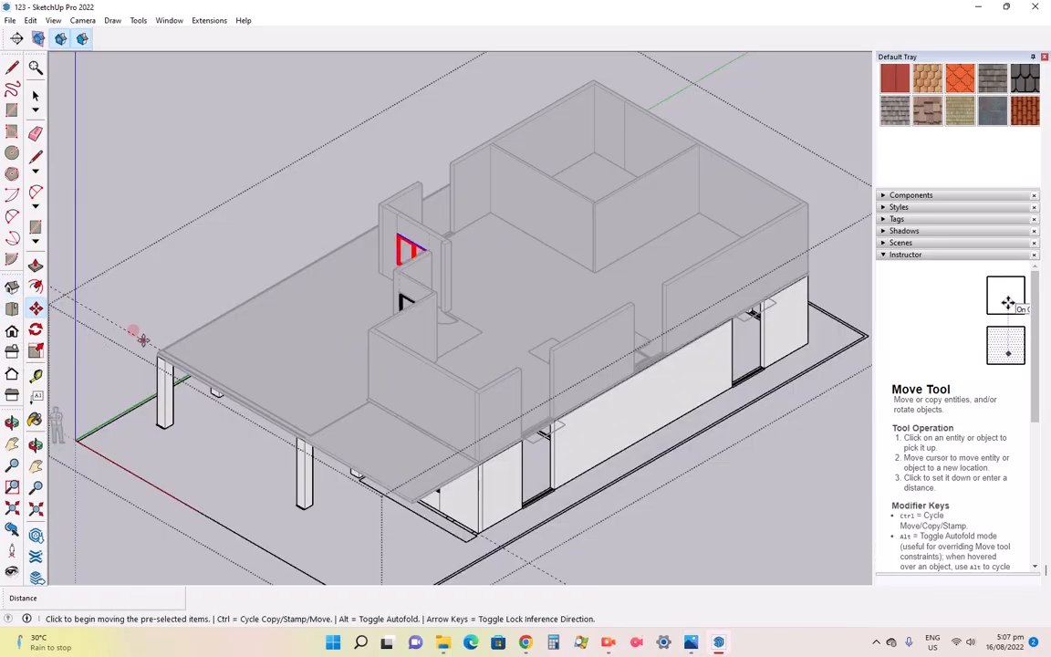
click(35, 94)
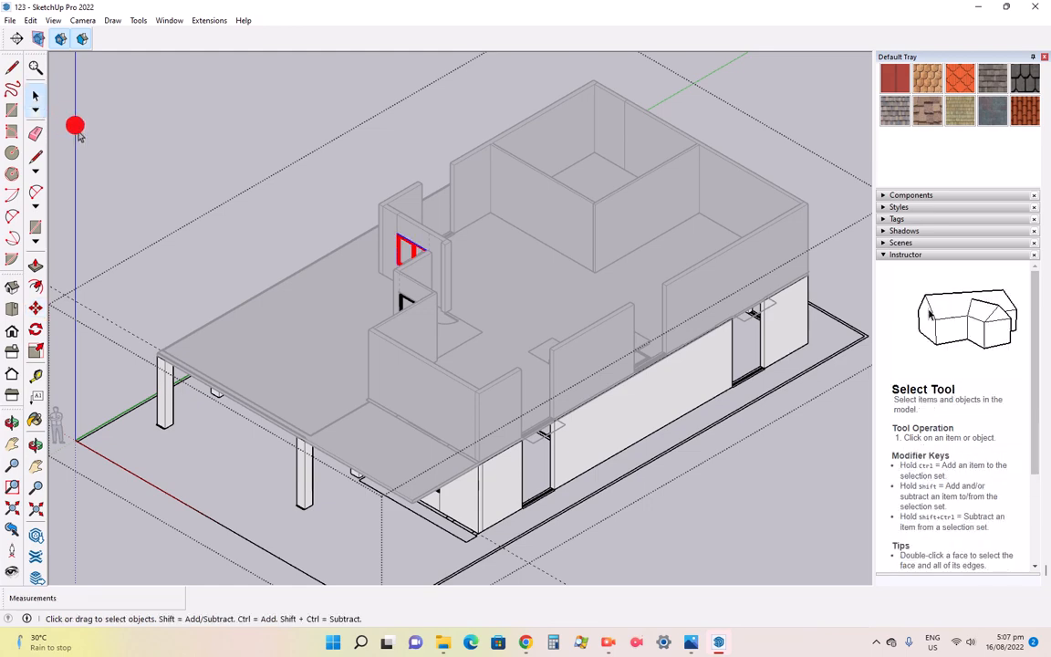
click(167, 162)
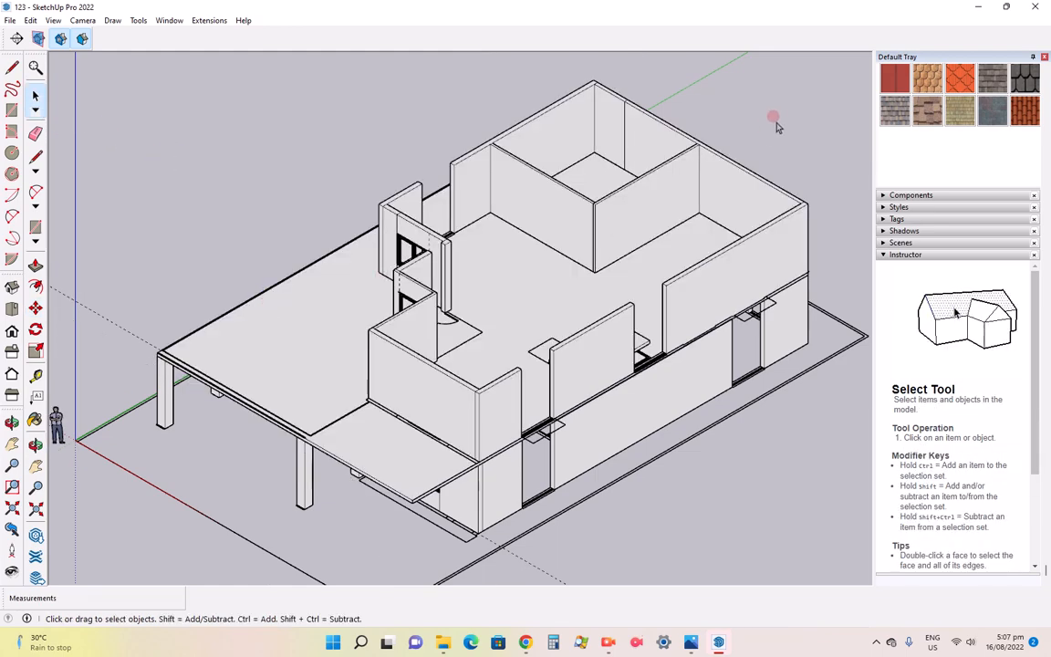
drag(650, 254, 584, 280)
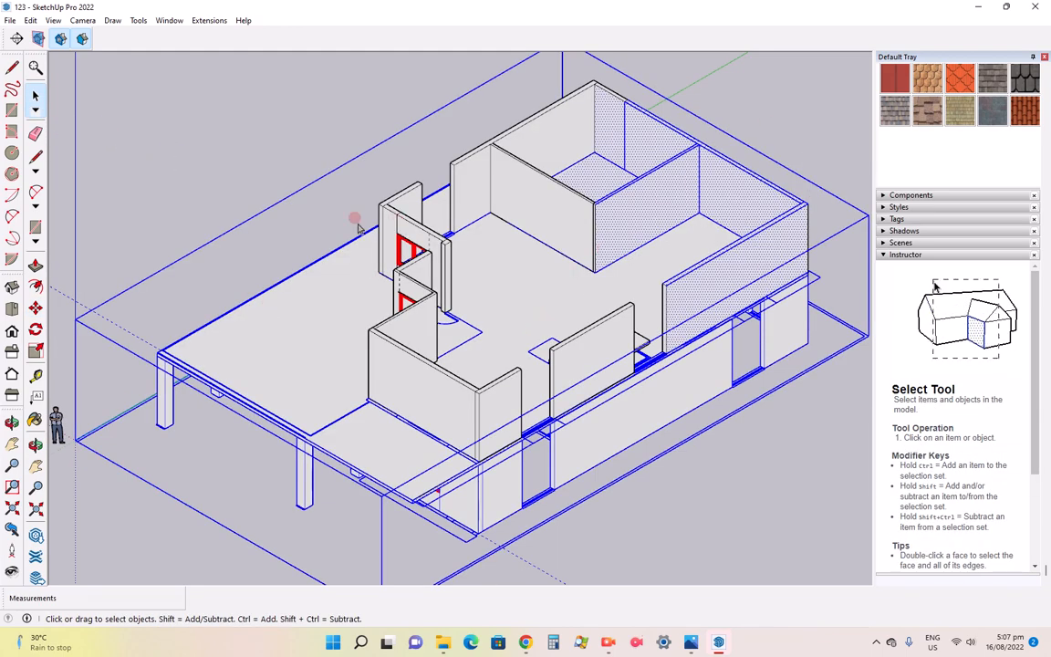
click(308, 166)
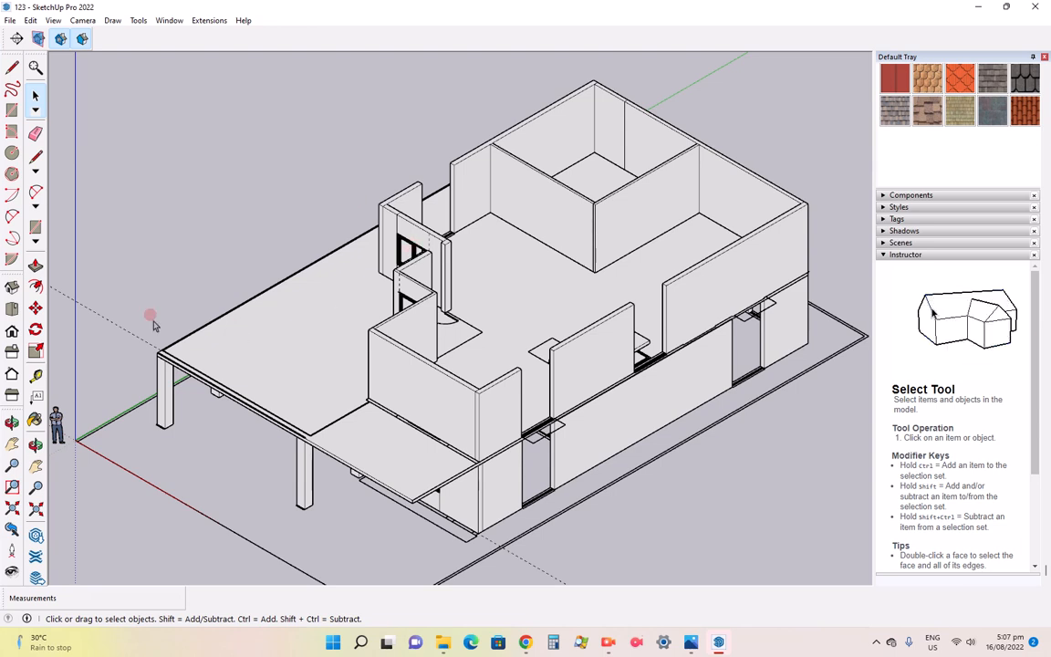
In plan view, select all the upper-floor walls and make them into a group
click(12, 308)
scroll(392, 511, down, 6)
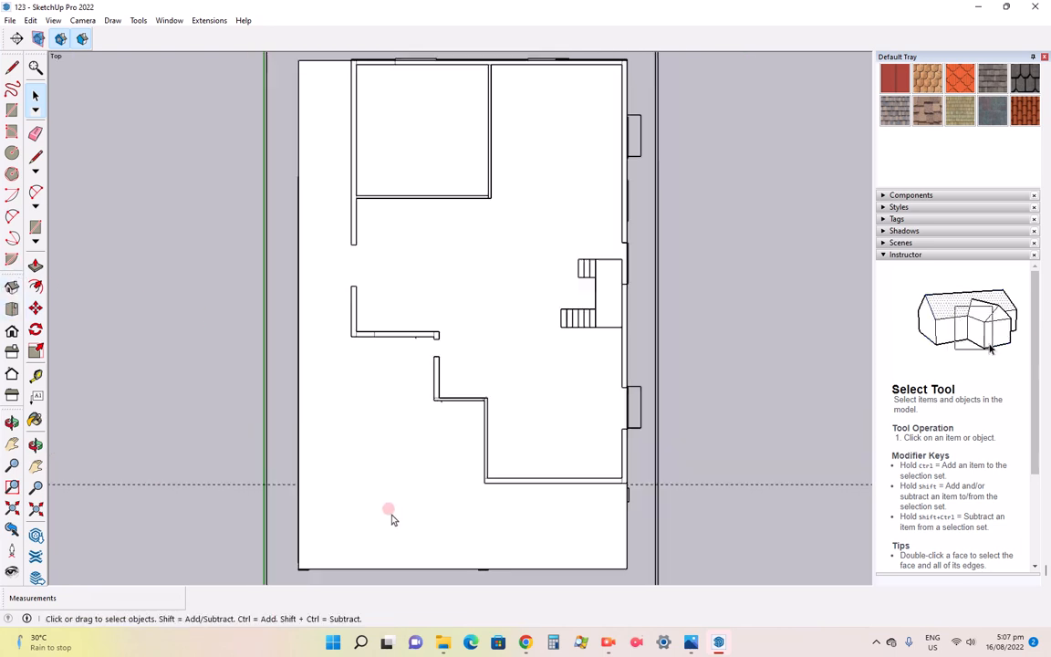
drag(343, 290, 360, 224)
click(490, 423)
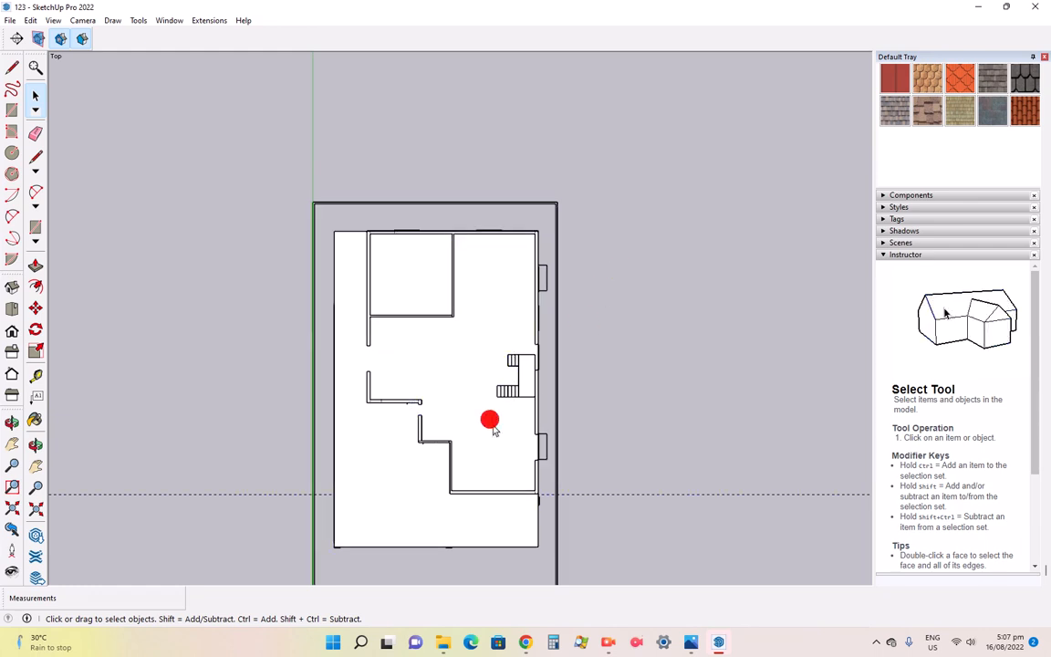
scroll(448, 495, up, 2)
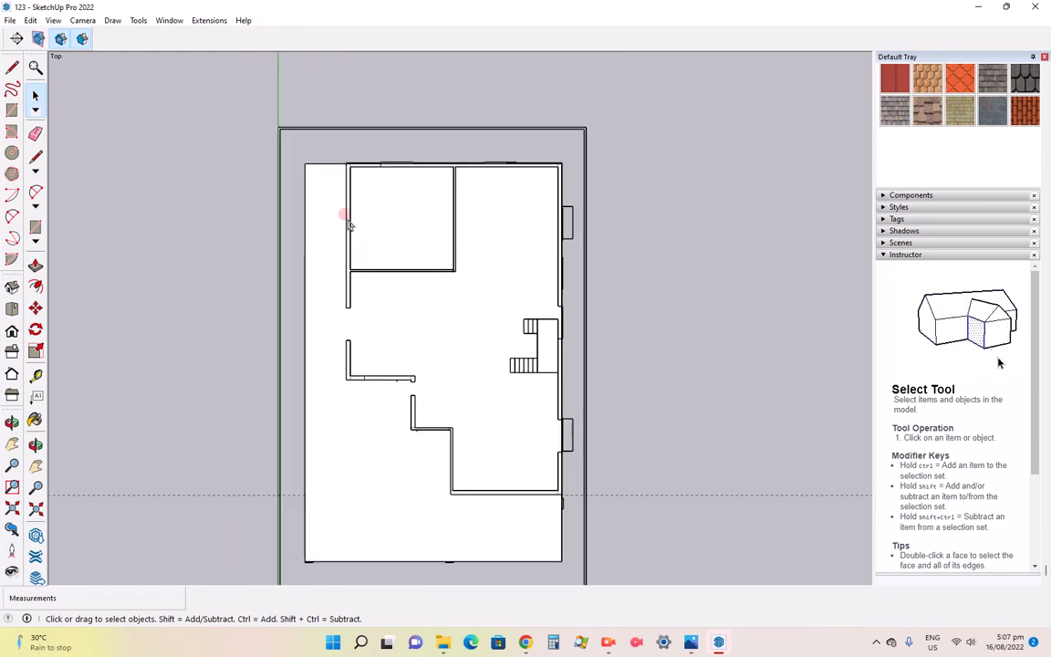
drag(340, 163, 569, 513)
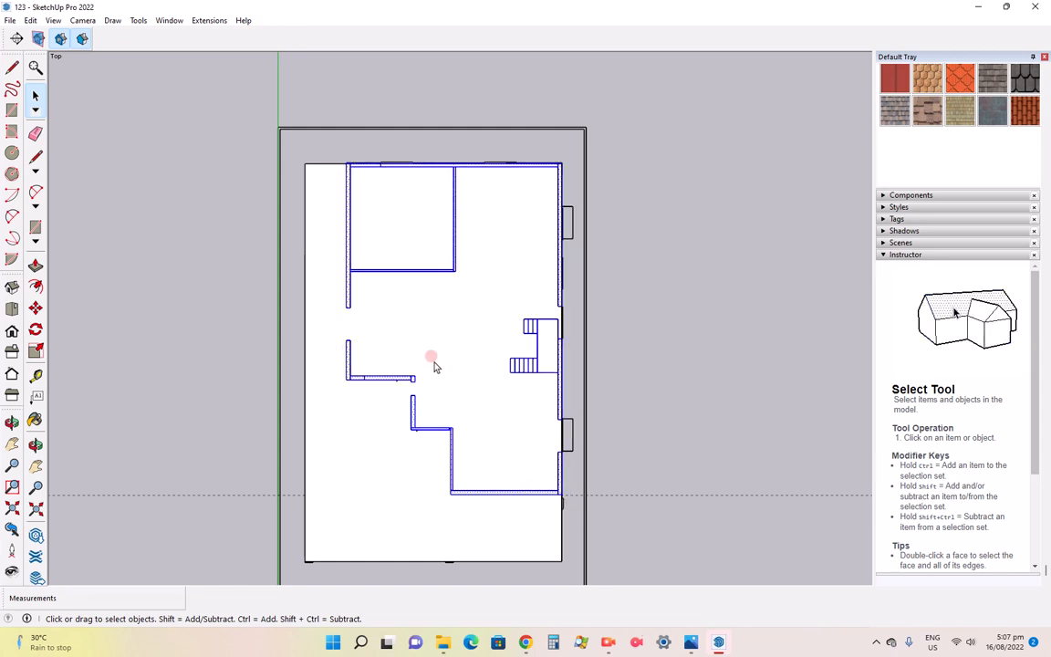
right_click(353, 271)
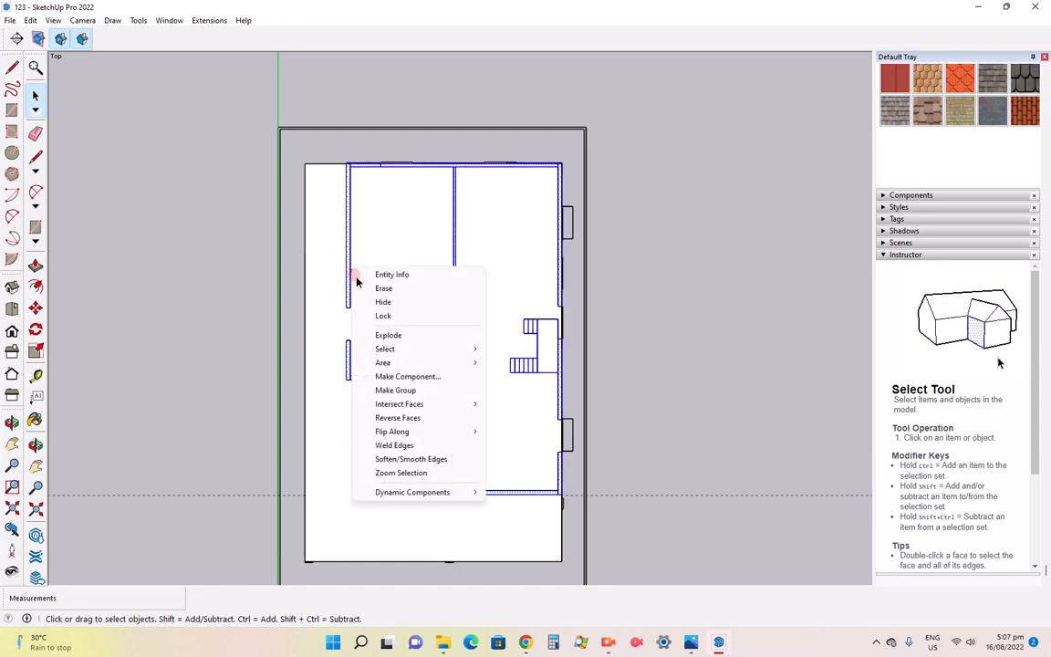
click(401, 390)
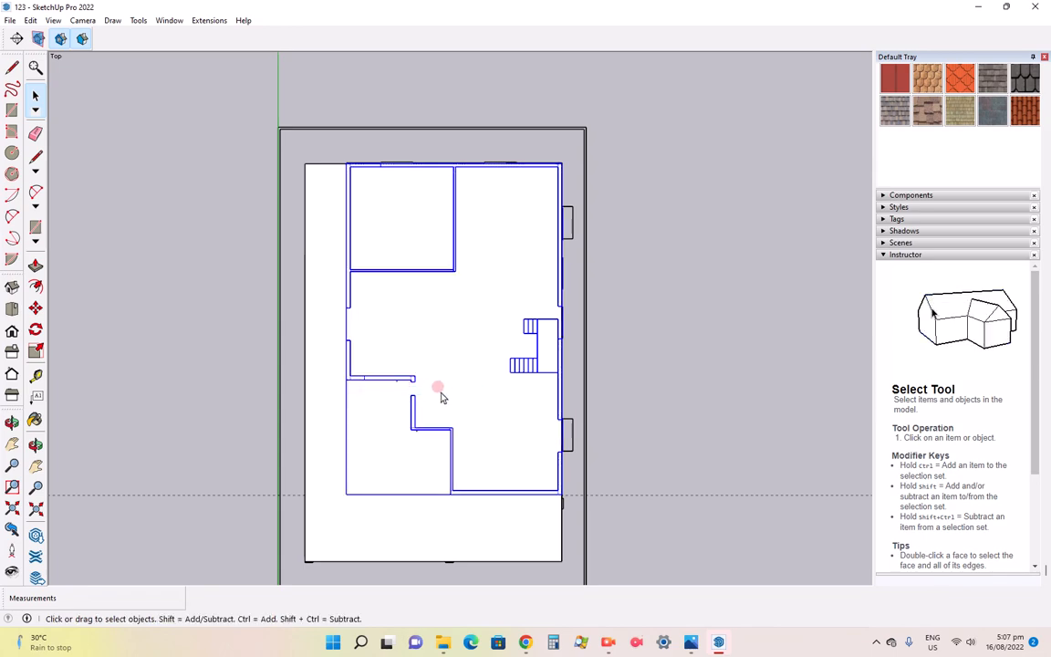
Draw a roof rectangle about 20' 7 5/8" by 61' 3 1/2" over the long main block of the upper-floor walls, between opposite outer corners
click(13, 289)
scroll(358, 257, up, 3)
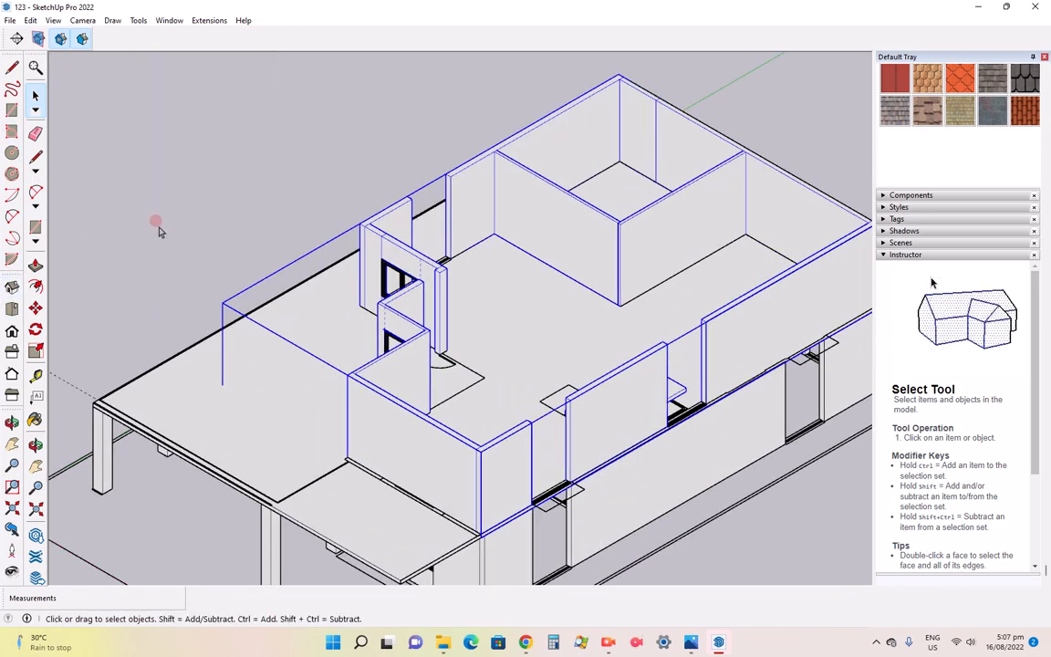
key(r)
click(12, 110)
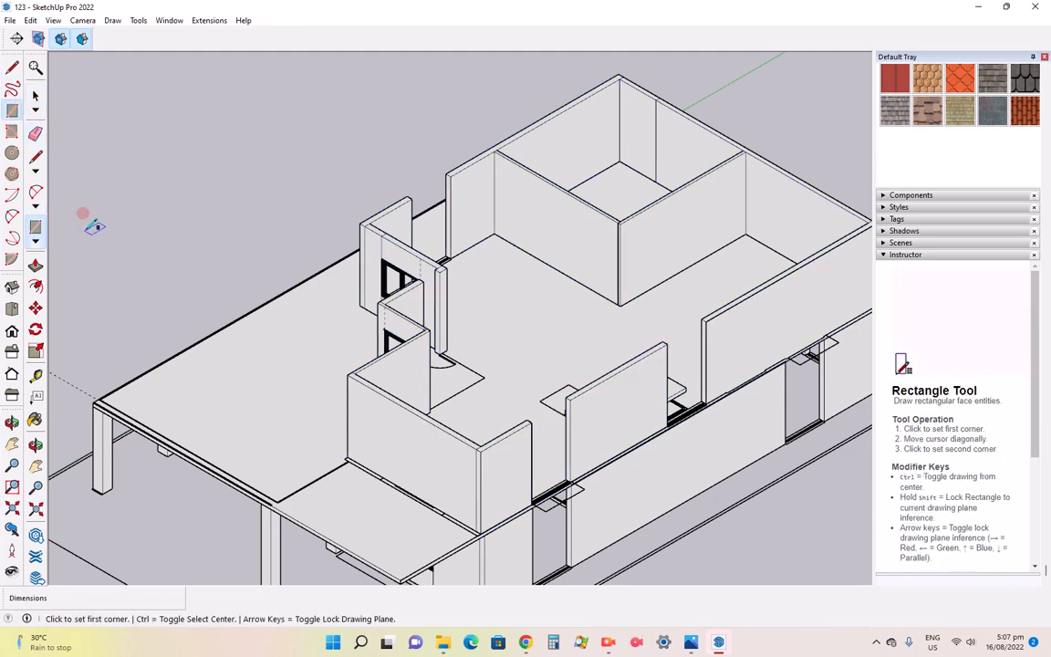
scroll(107, 241, down, 2)
scroll(196, 215, up, 2)
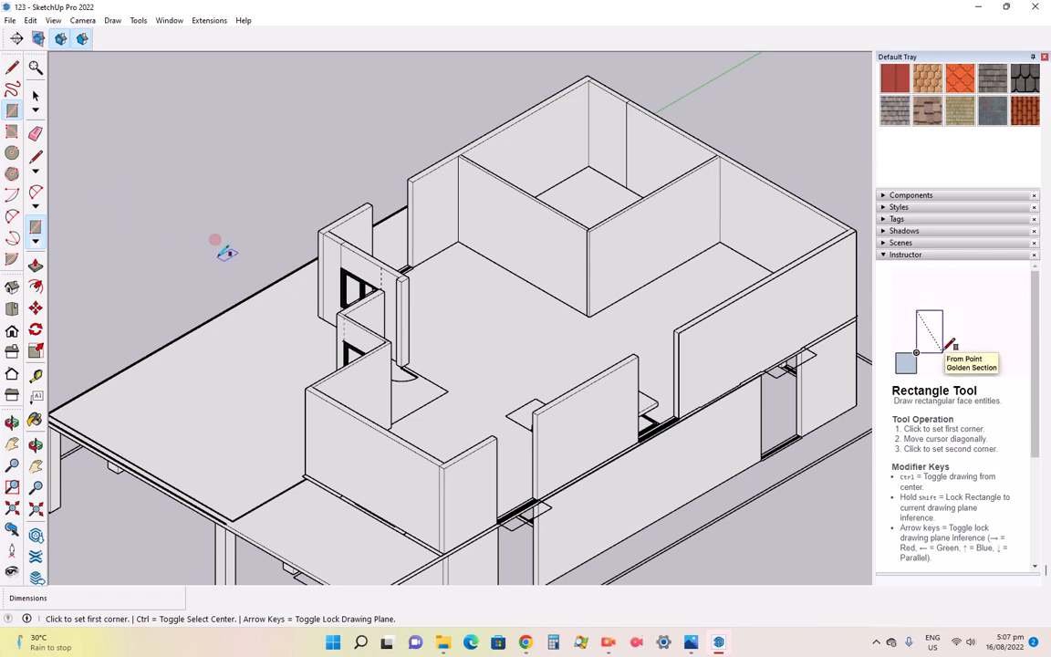
click(856, 230)
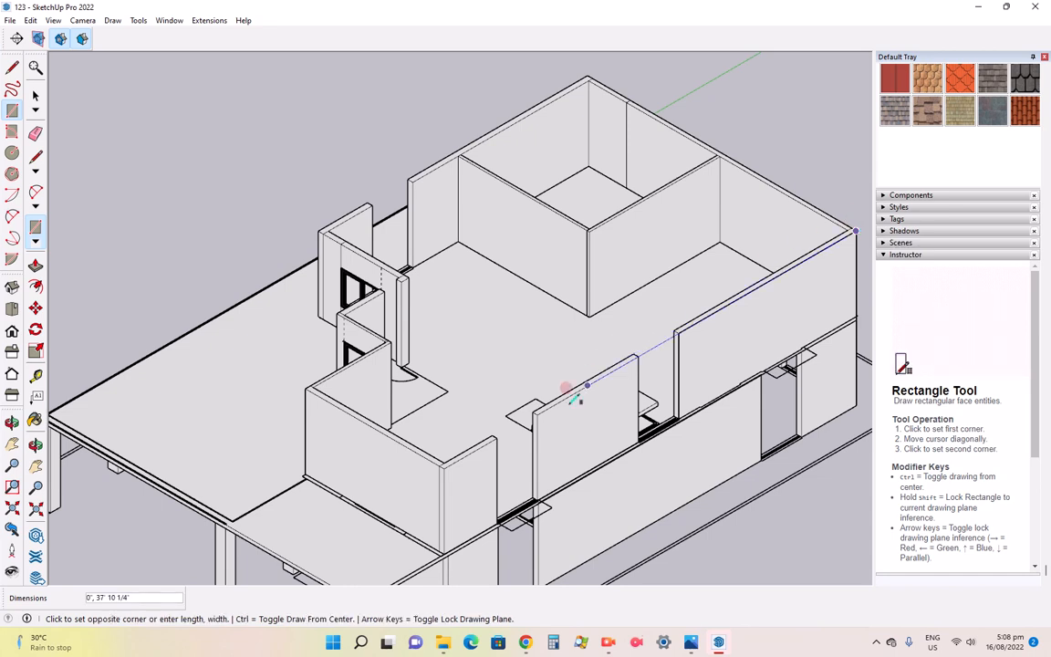
click(306, 387)
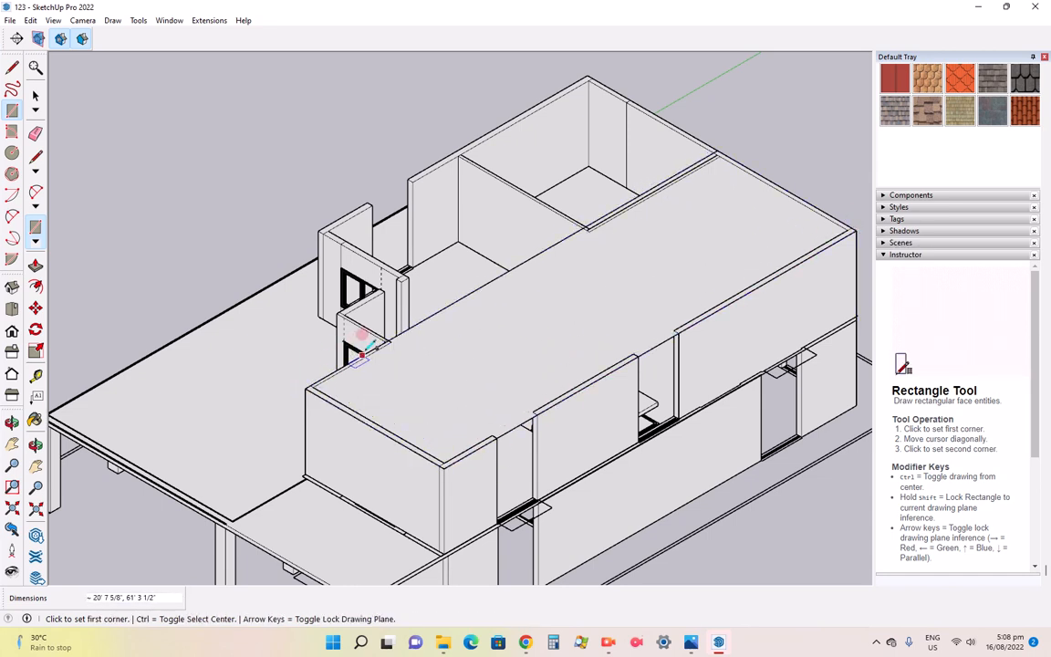
Draw a 7' 4" by 9' 3" roof rectangle over the stepped wall recess beside the main block
scroll(387, 338, up, 4)
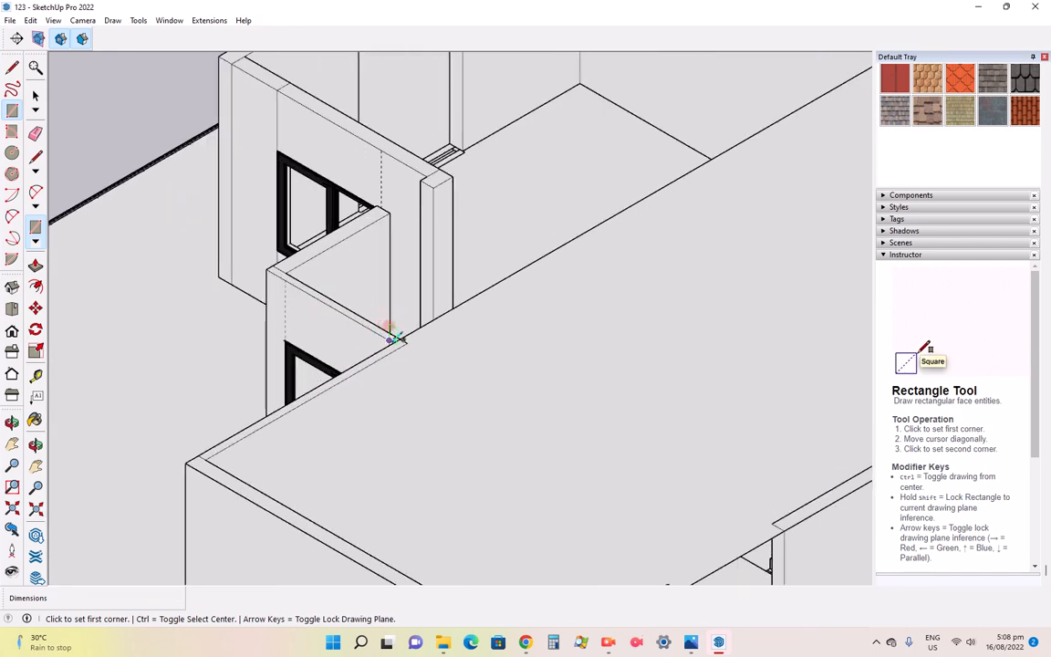
scroll(392, 336, up, 3)
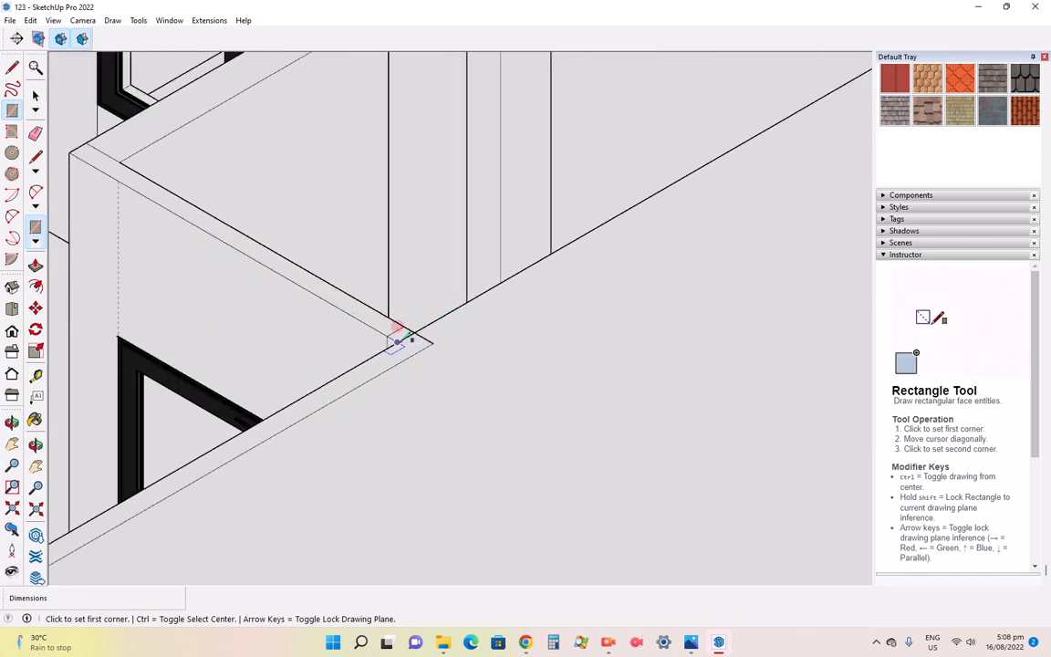
click(394, 341)
scroll(396, 343, down, 4)
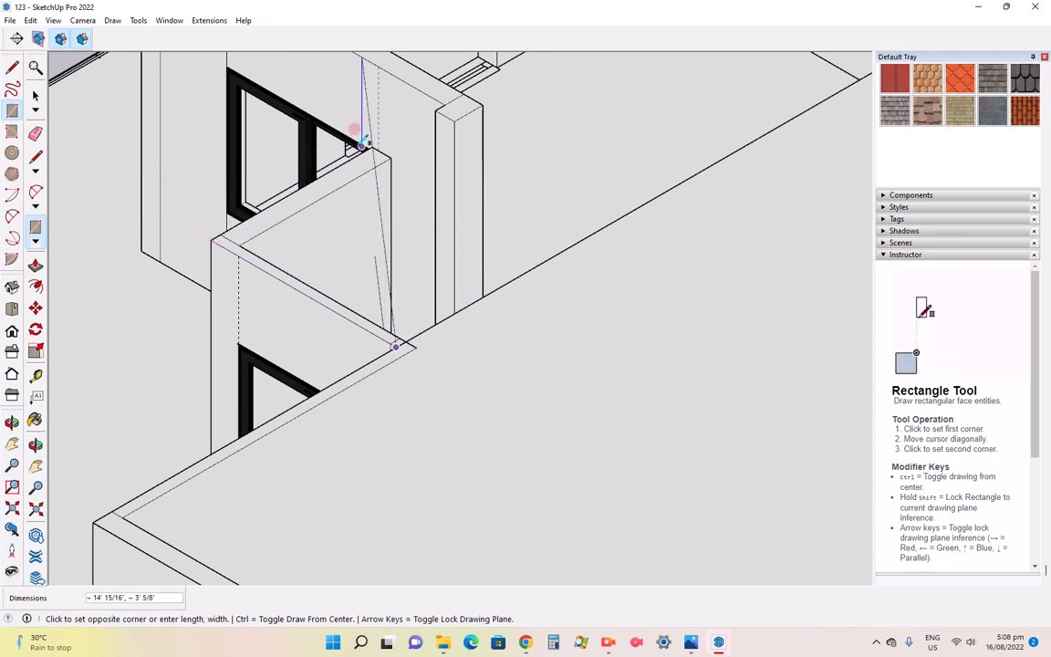
middle_drag(446, 90, 454, 143)
click(478, 190)
scroll(485, 271, down, 5)
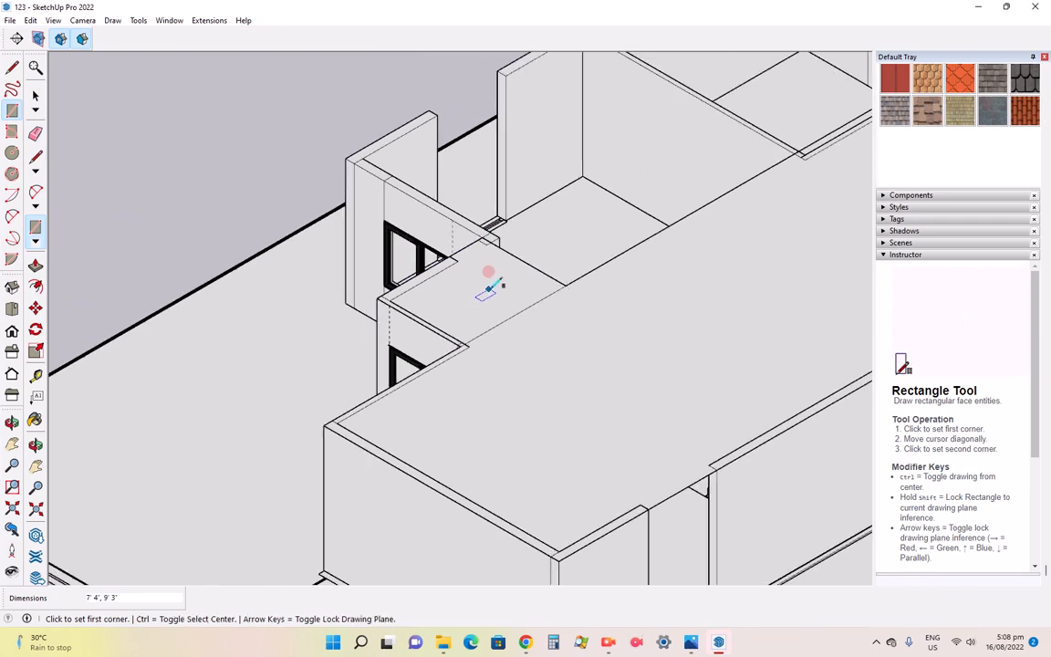
Draw a roof rectangle about 20' 3" by 39' 5" over the remaining rear rooms, ending at the main roof's back edge
scroll(410, 173, up, 5)
click(403, 229)
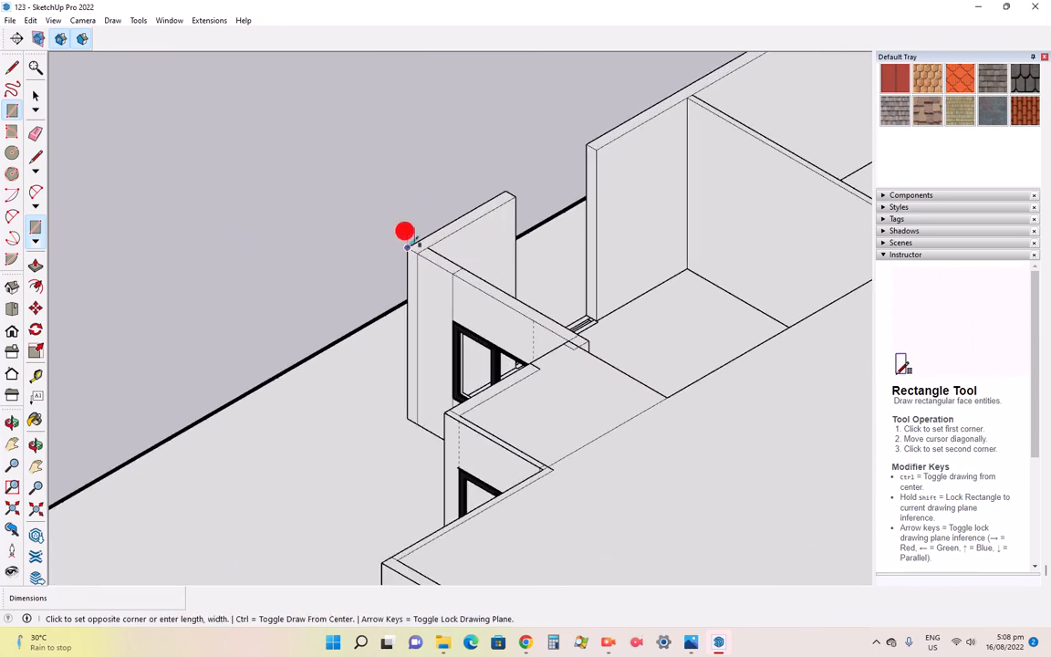
scroll(405, 233, down, 4)
scroll(539, 141, down, 3)
scroll(553, 145, up, 6)
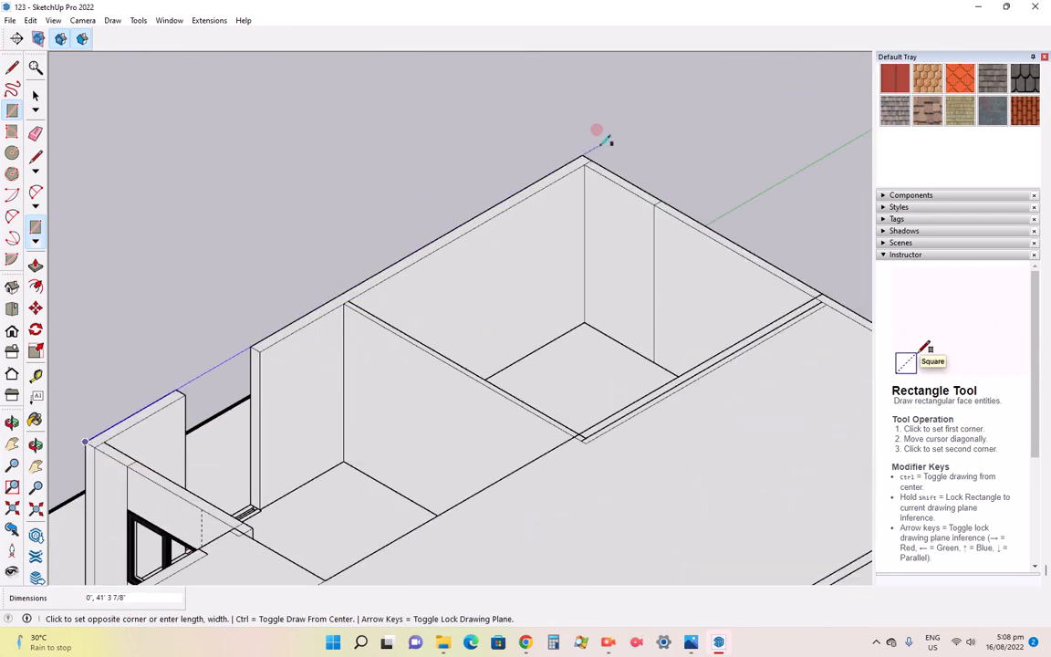
click(582, 154)
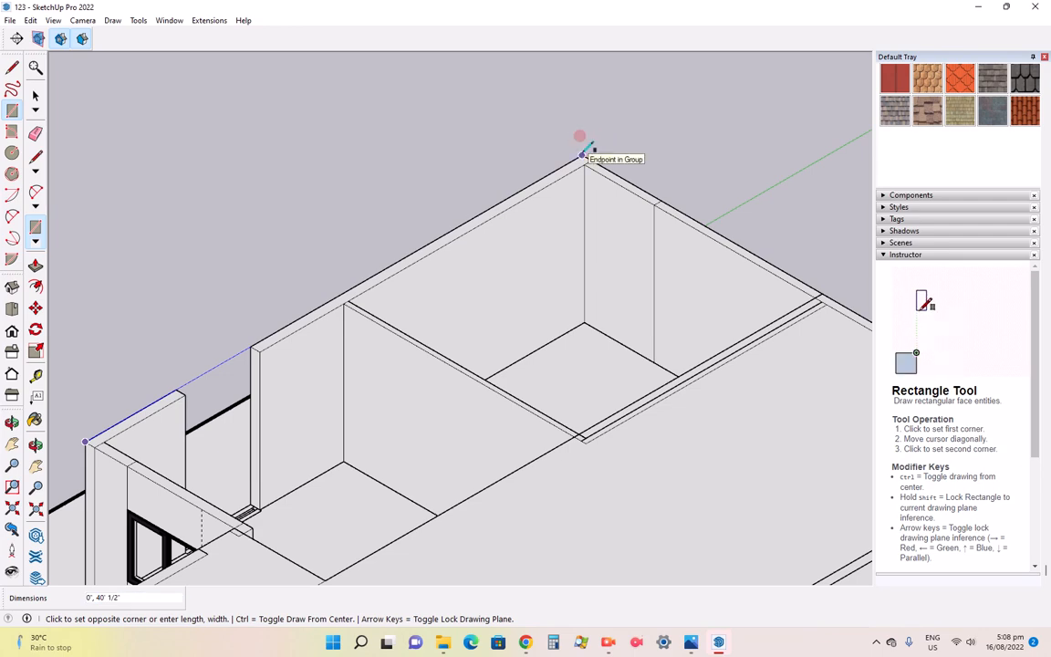
scroll(638, 160, down, 6)
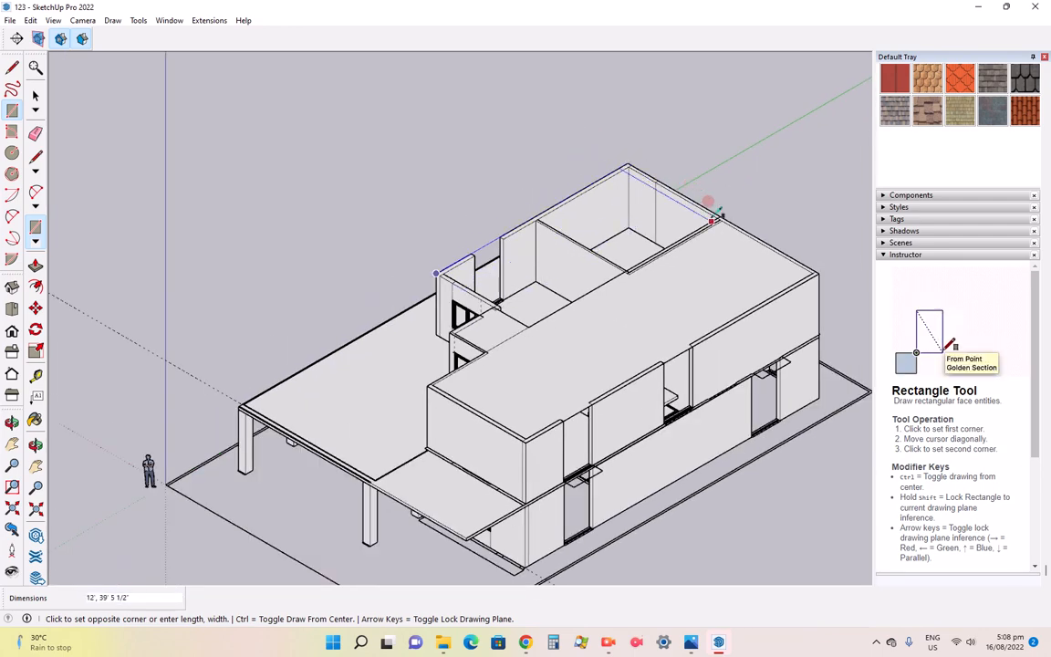
scroll(723, 207, up, 5)
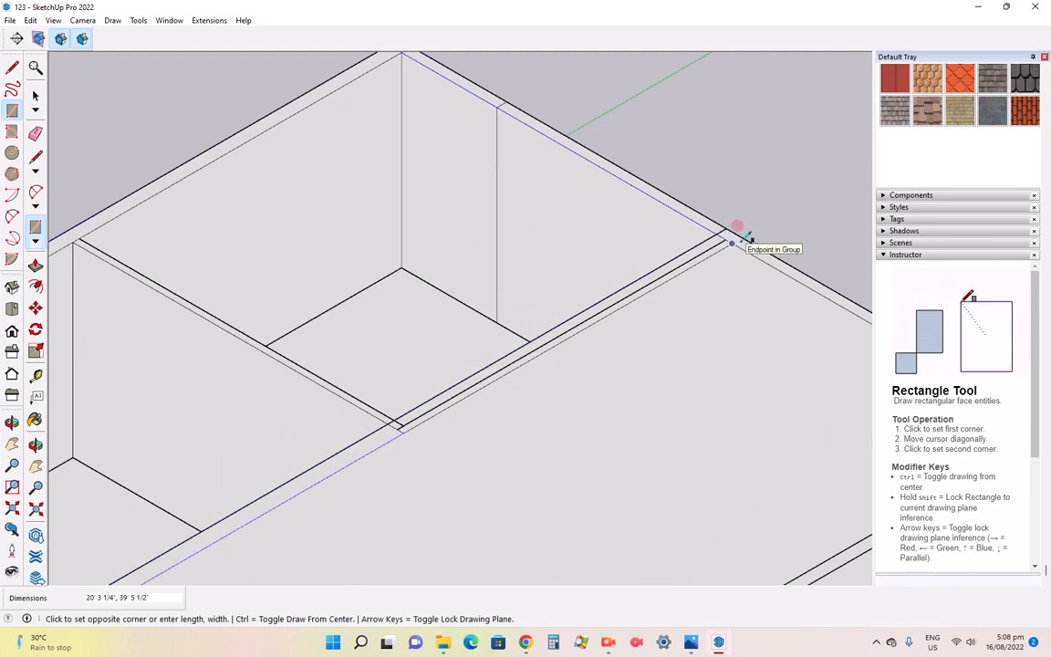
click(733, 241)
scroll(707, 209, down, 5)
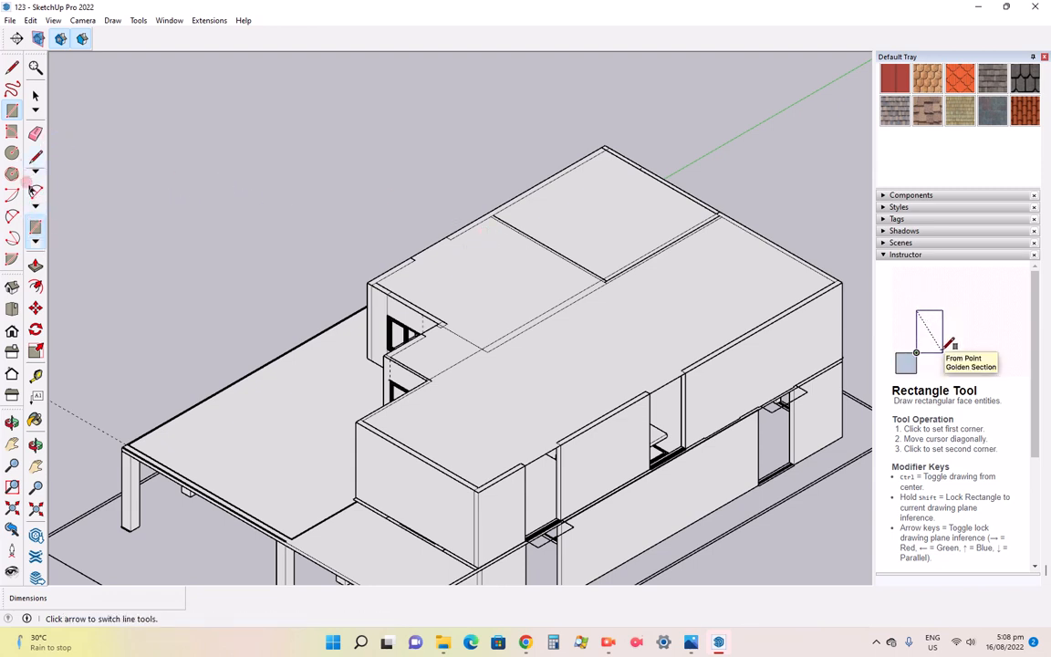
Push/Pull all three roof faces up 6" to form the roof slabs
click(36, 266)
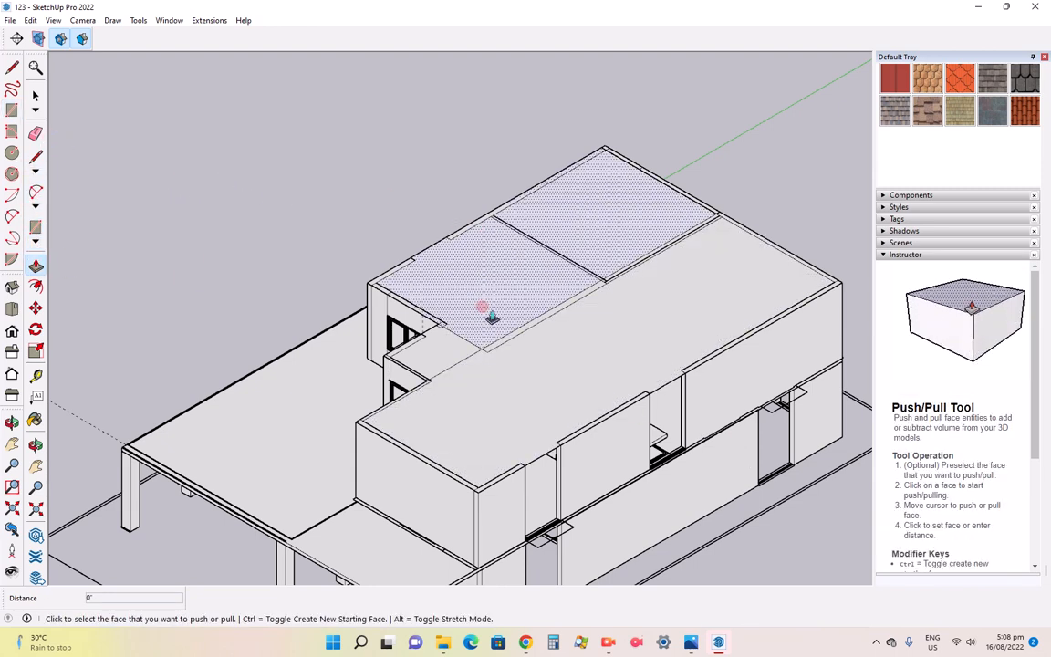
click(507, 389)
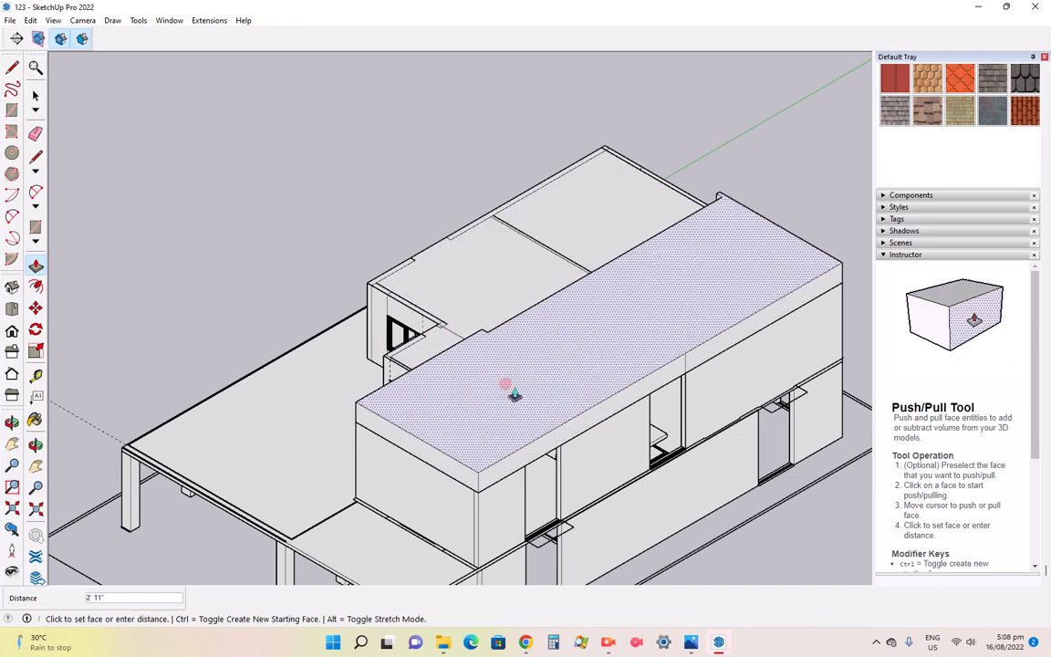
key(Return)
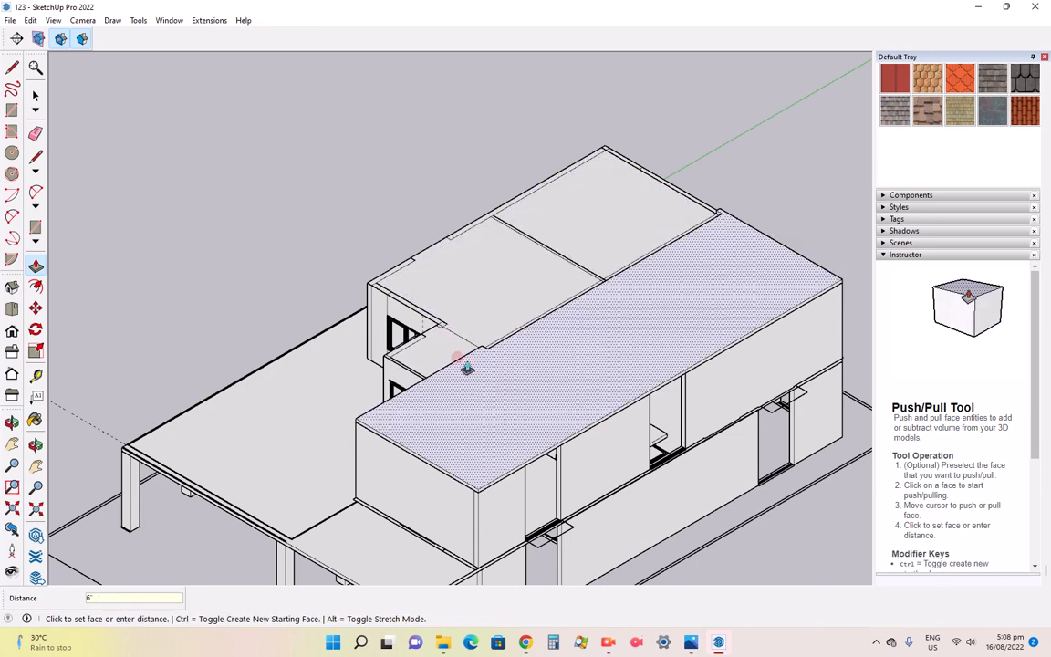
click(436, 343)
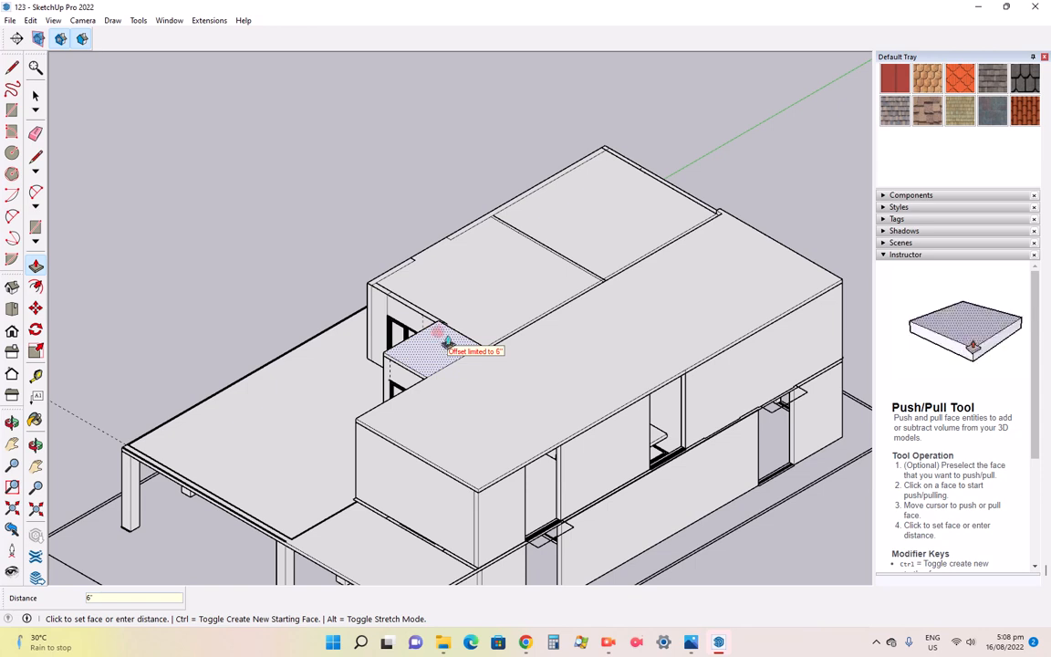
click(455, 290)
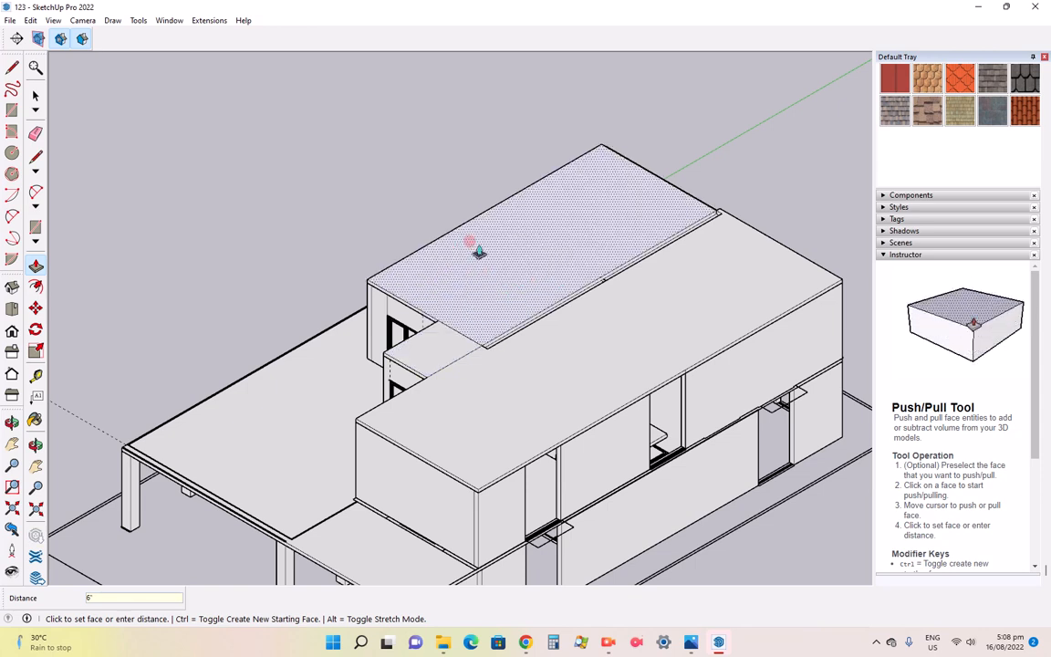
Extend the rear roof slab's narrow side face 11 1/4" to close the gap to the main roof slab
scroll(522, 307, up, 5)
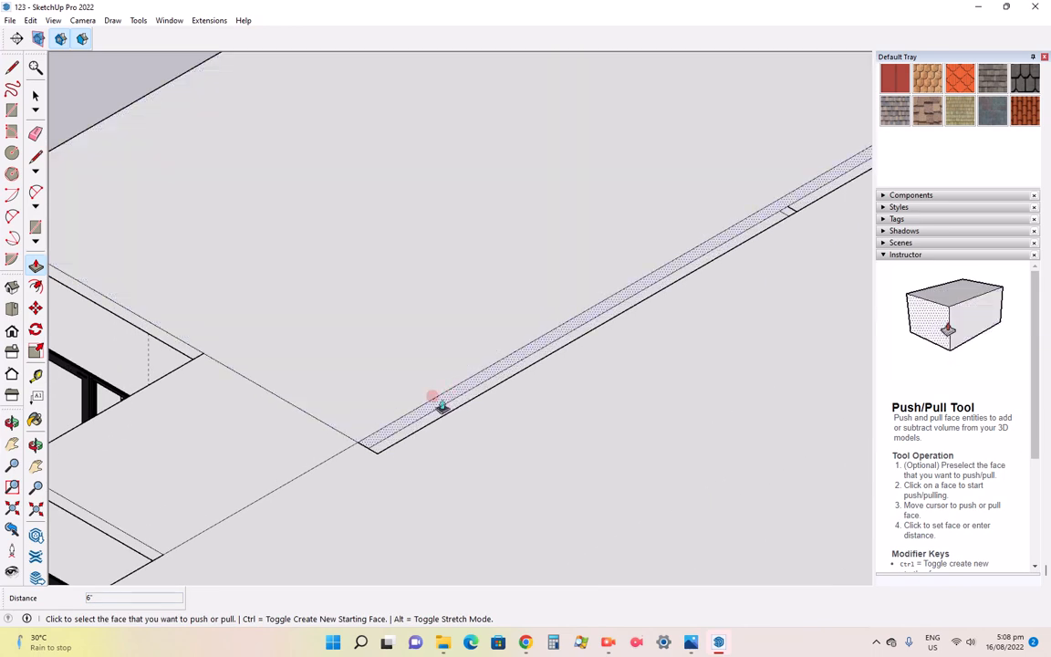
scroll(438, 406, down, 5)
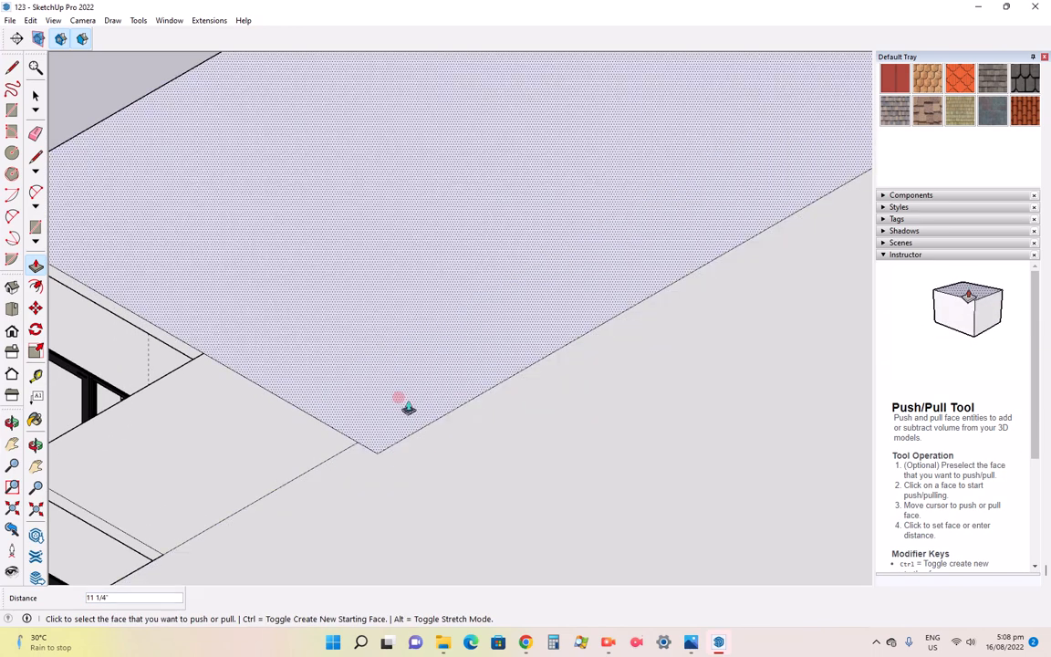
scroll(397, 398, down, 3)
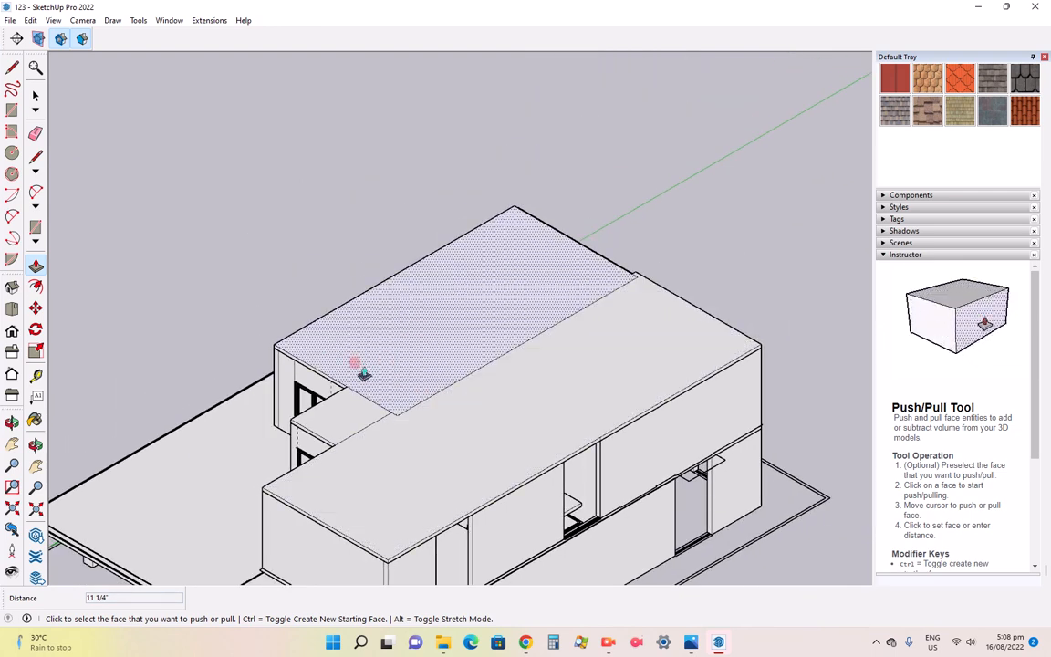
scroll(366, 375, down, 4)
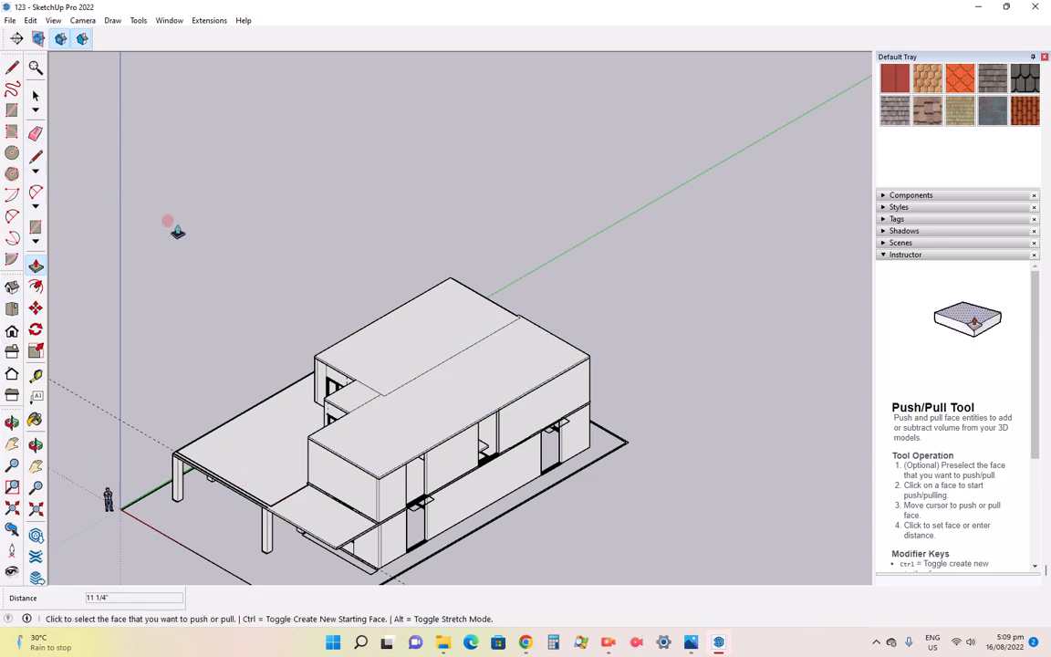
Compare the house's front with the reference render, checking the slab in front of the main block
key(space)
click(174, 195)
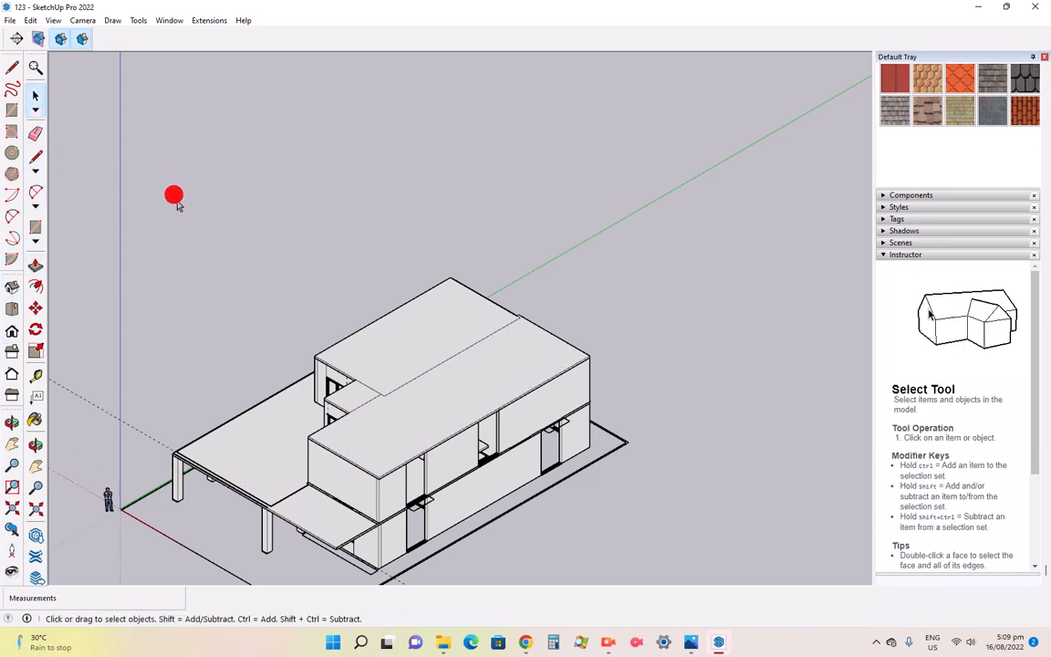
click(424, 437)
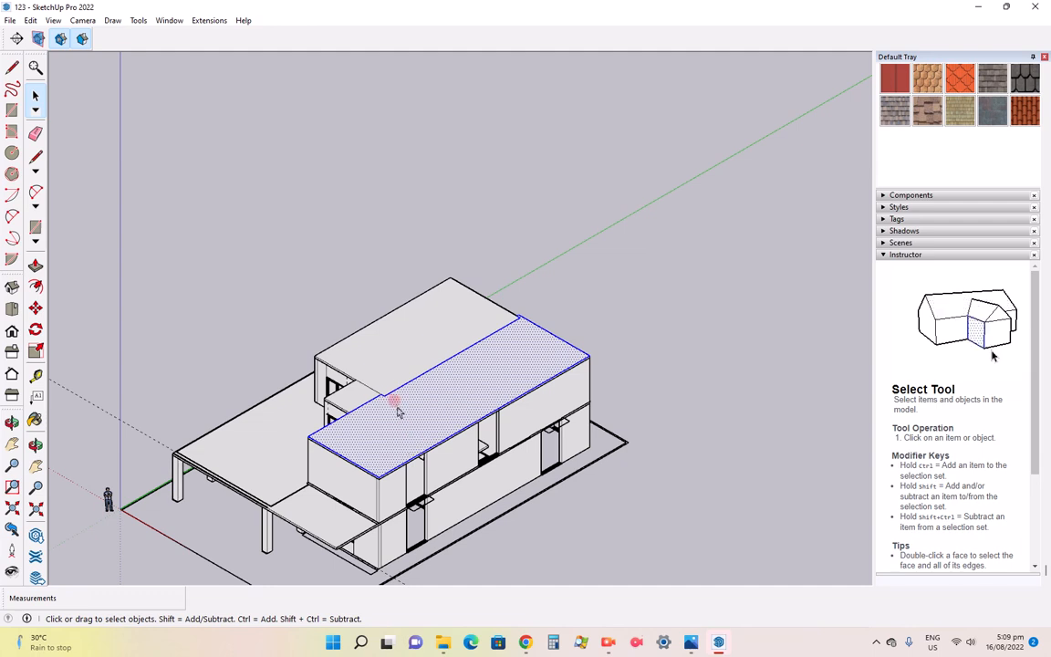
click(243, 294)
scroll(529, 401, down, 3)
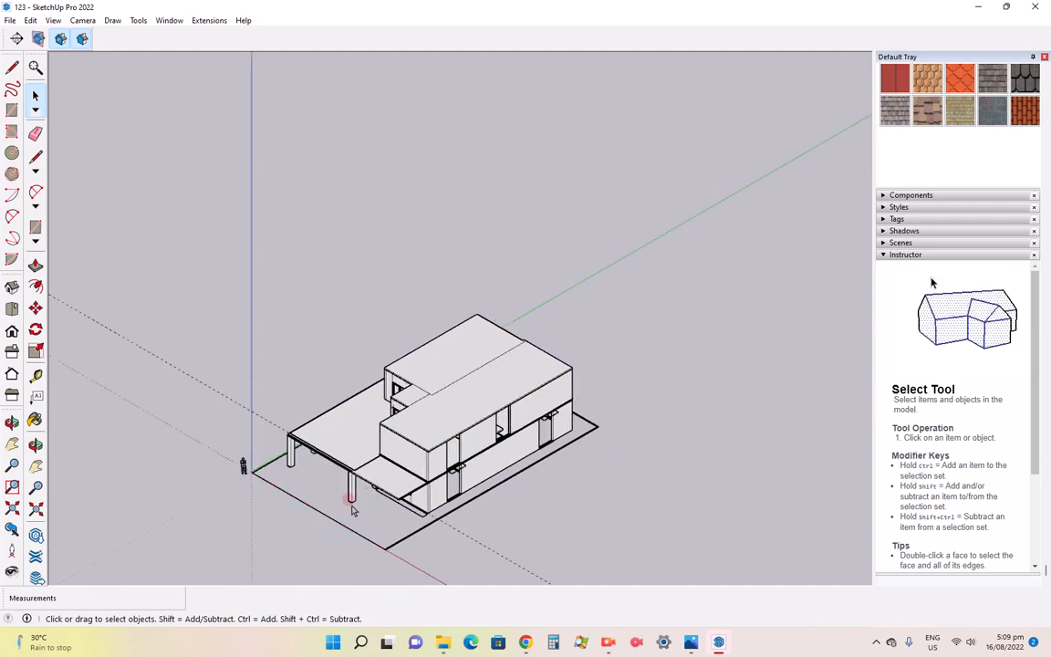
scroll(379, 482, up, 4)
scroll(379, 482, up, 2)
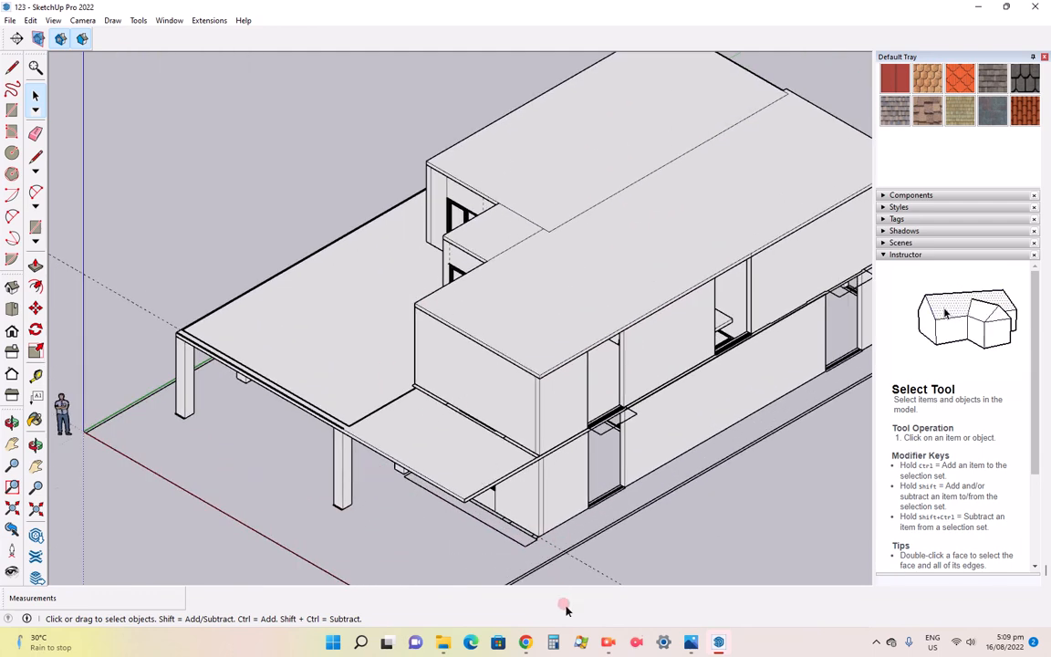
click(690, 642)
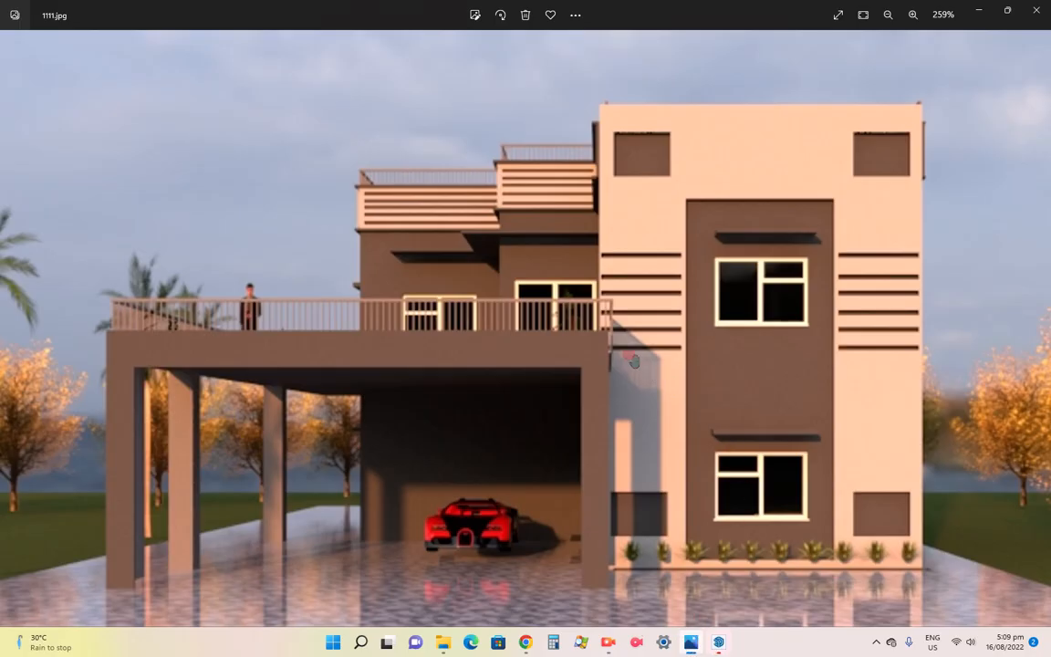
click(688, 643)
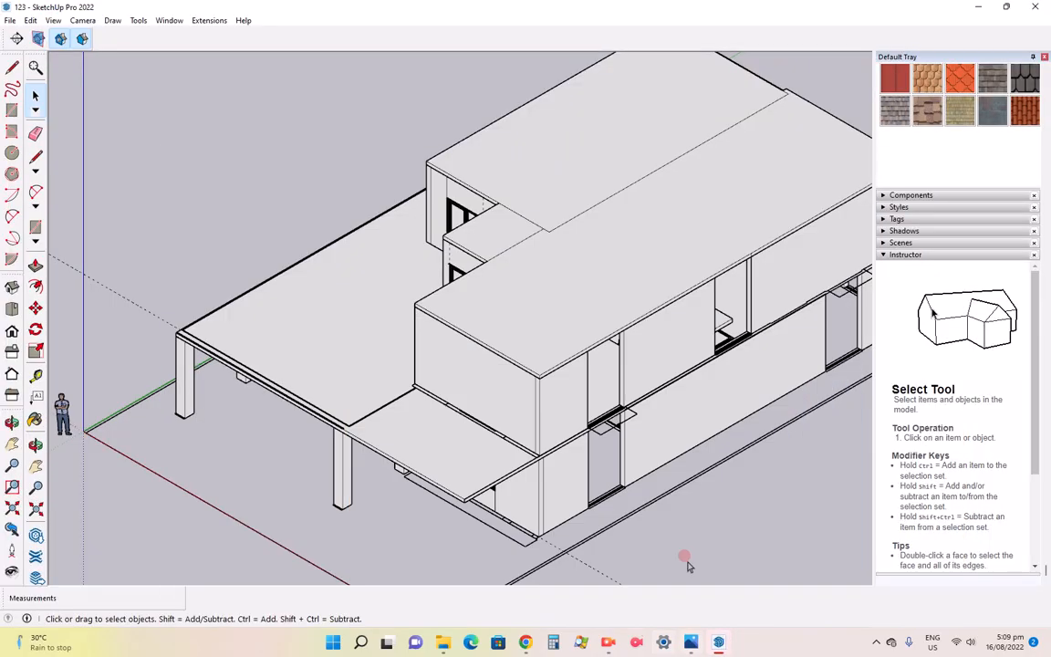
Open the first-floor slab group and draw a vertical 6" line across its front edge at the carport corner column
scroll(406, 447, up, 2)
click(389, 470)
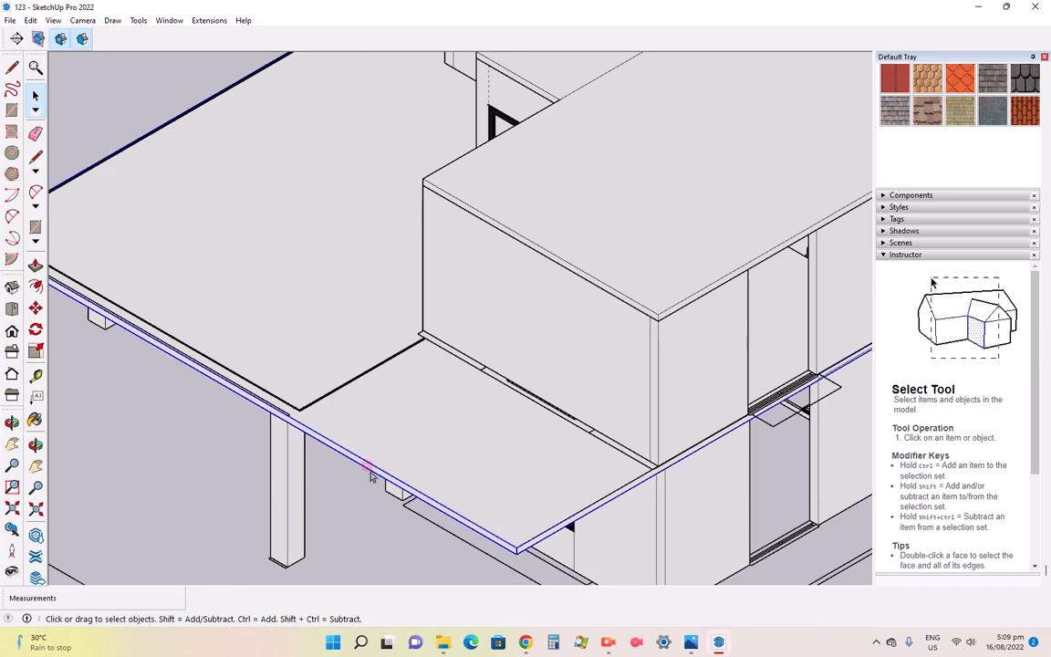
scroll(369, 469, up, 2)
click(365, 459)
scroll(373, 470, up, 2)
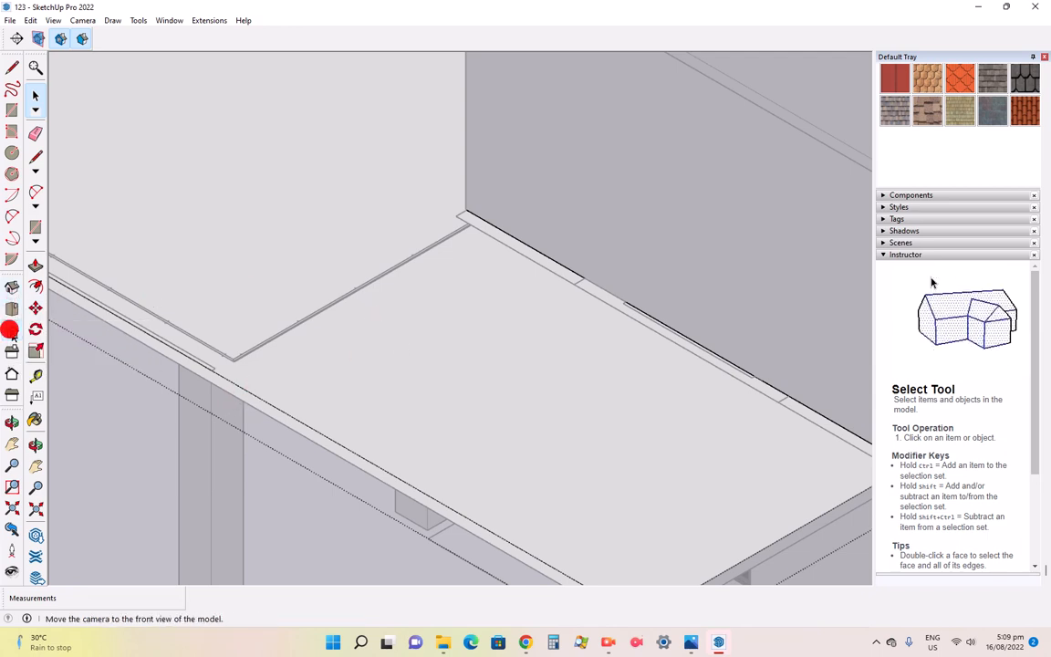
click(9, 333)
scroll(406, 369, down, 5)
scroll(479, 354, up, 5)
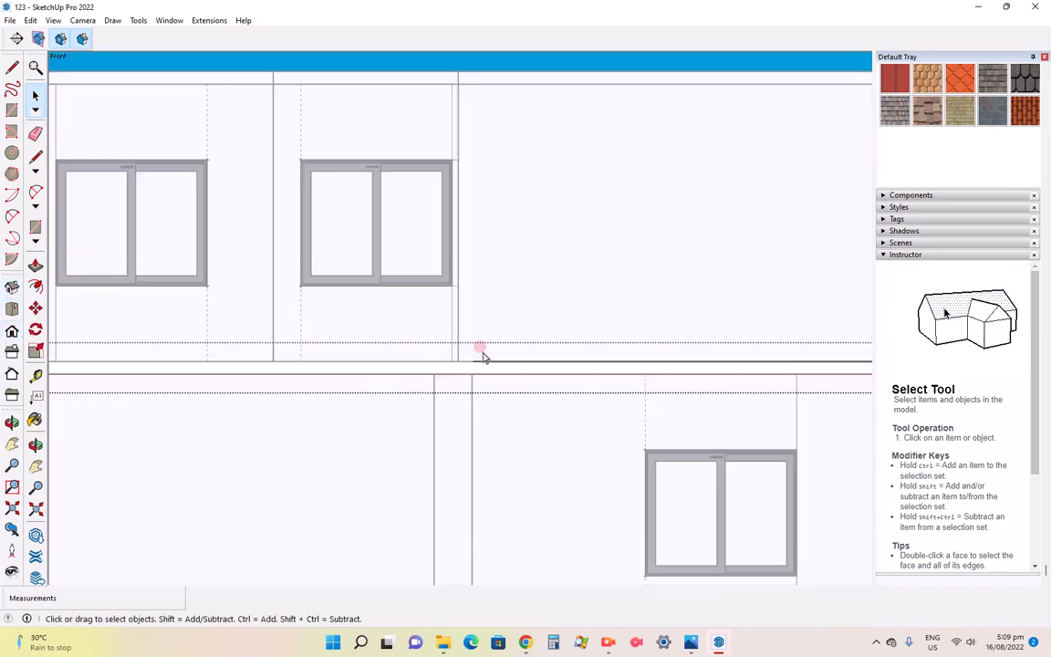
click(35, 156)
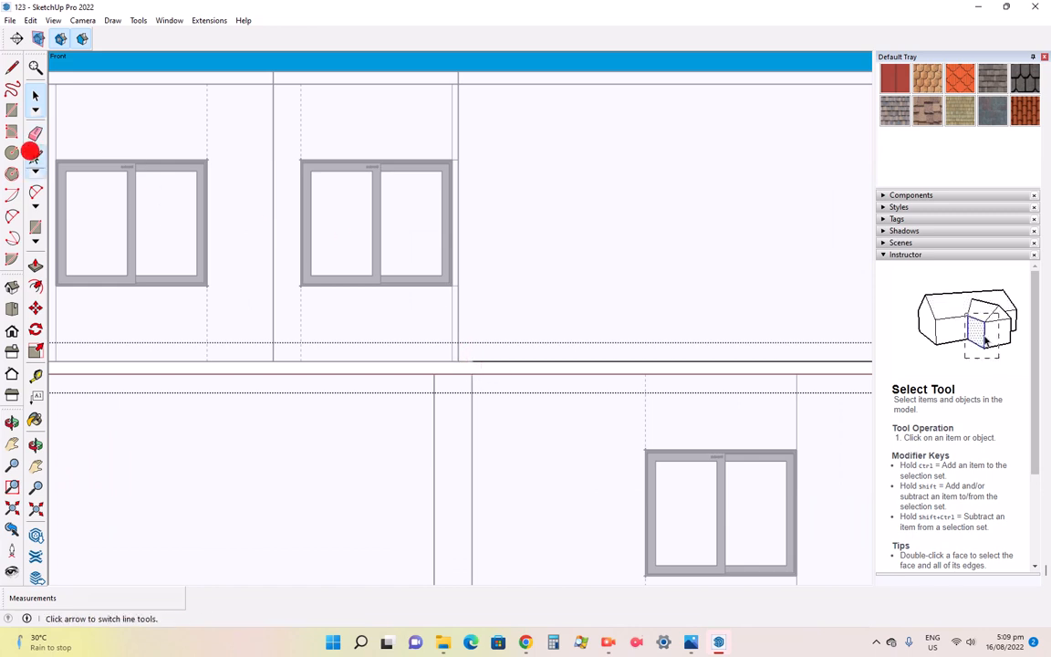
scroll(527, 369, up, 3)
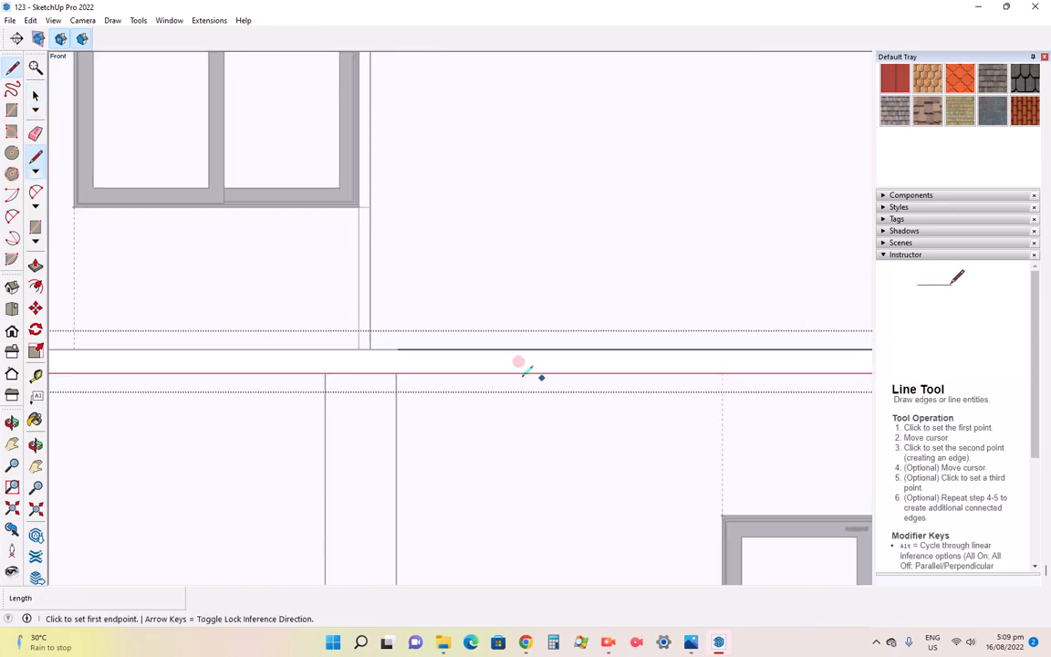
click(396, 372)
click(396, 350)
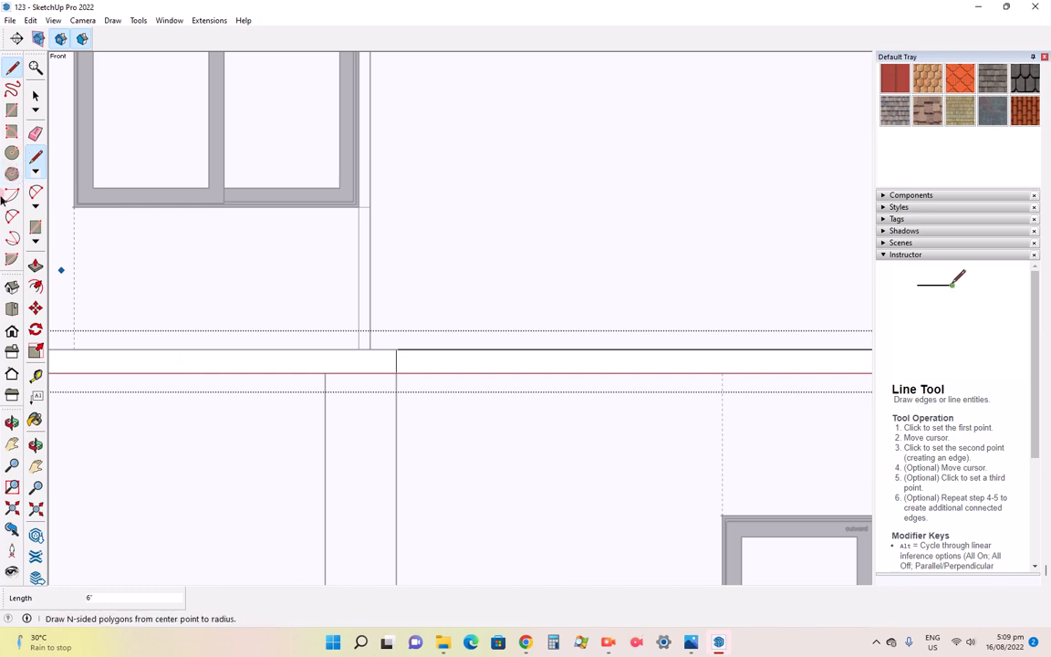
Try to push the slab's front edge face beside the carport column back 12' 5" to the main block's front wall
click(12, 290)
scroll(497, 320, down, 1)
scroll(496, 320, down, 6)
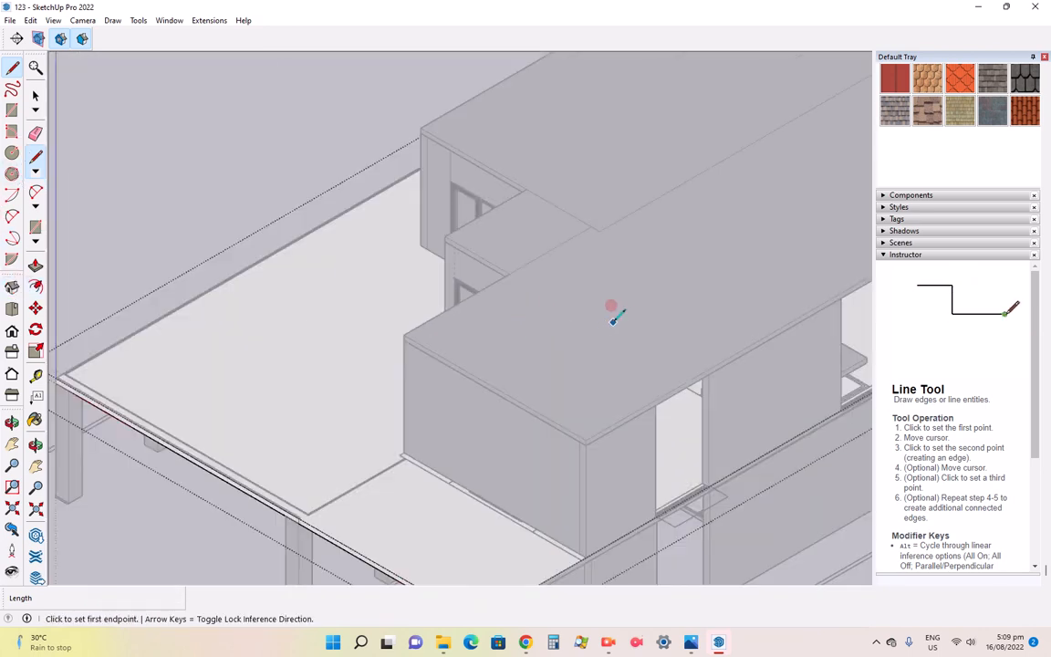
scroll(513, 436, up, 5)
scroll(514, 435, up, 1)
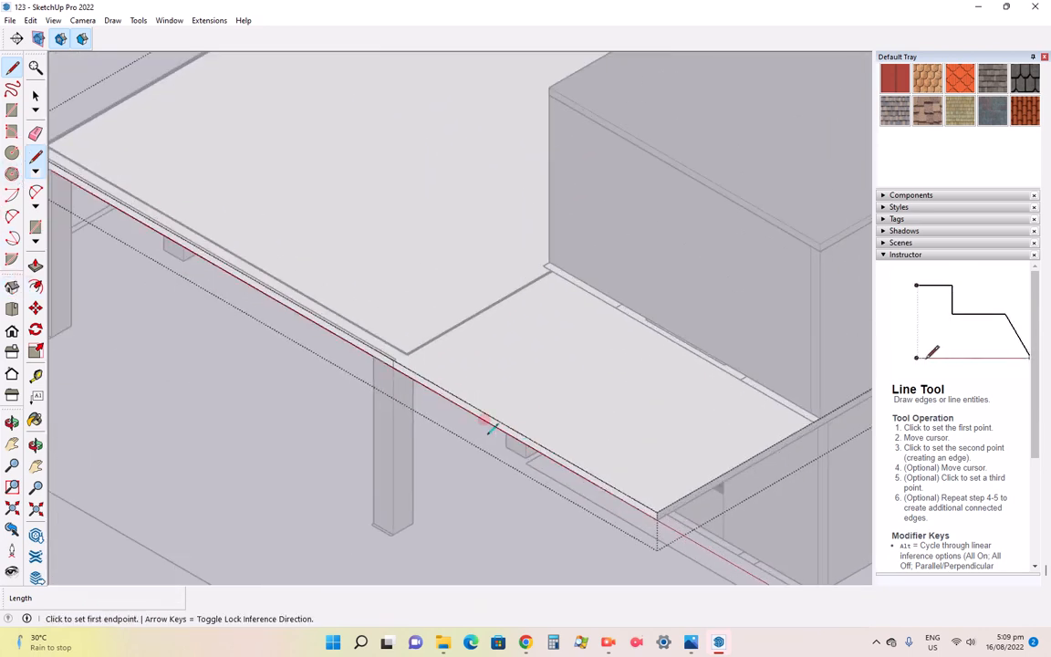
click(34, 265)
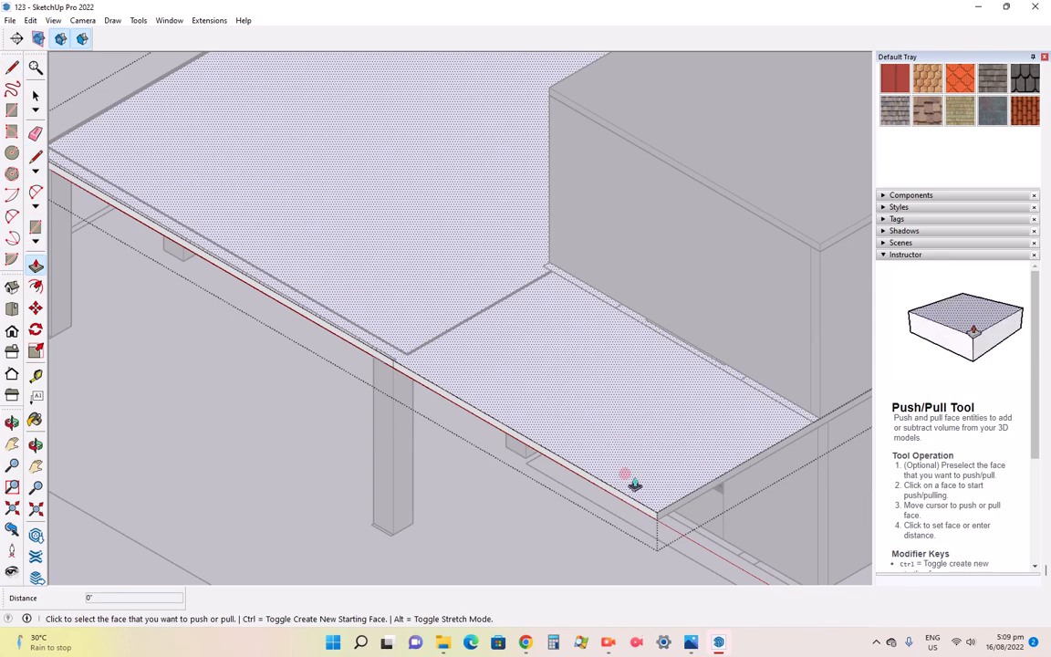
scroll(576, 486, up, 3)
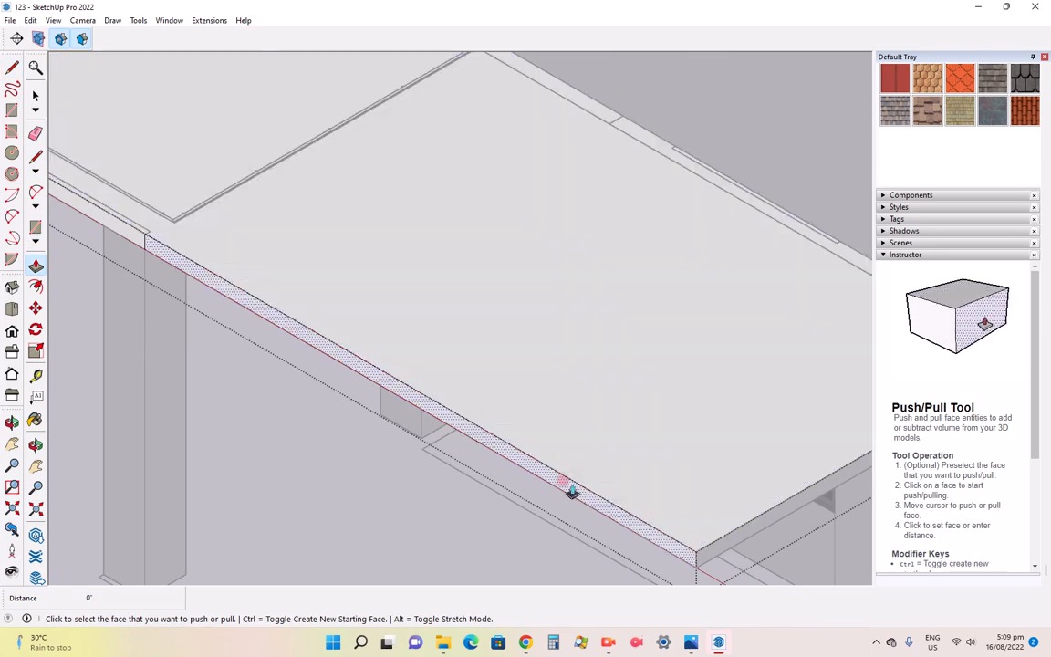
click(567, 489)
scroll(633, 456, down, 3)
scroll(633, 456, down, 1)
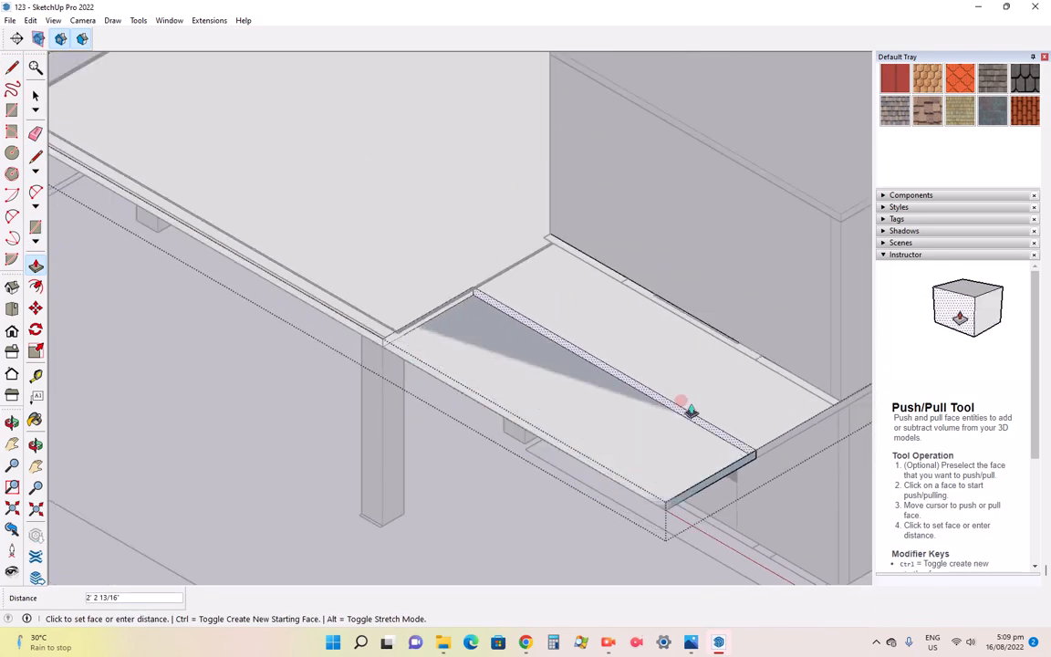
click(760, 362)
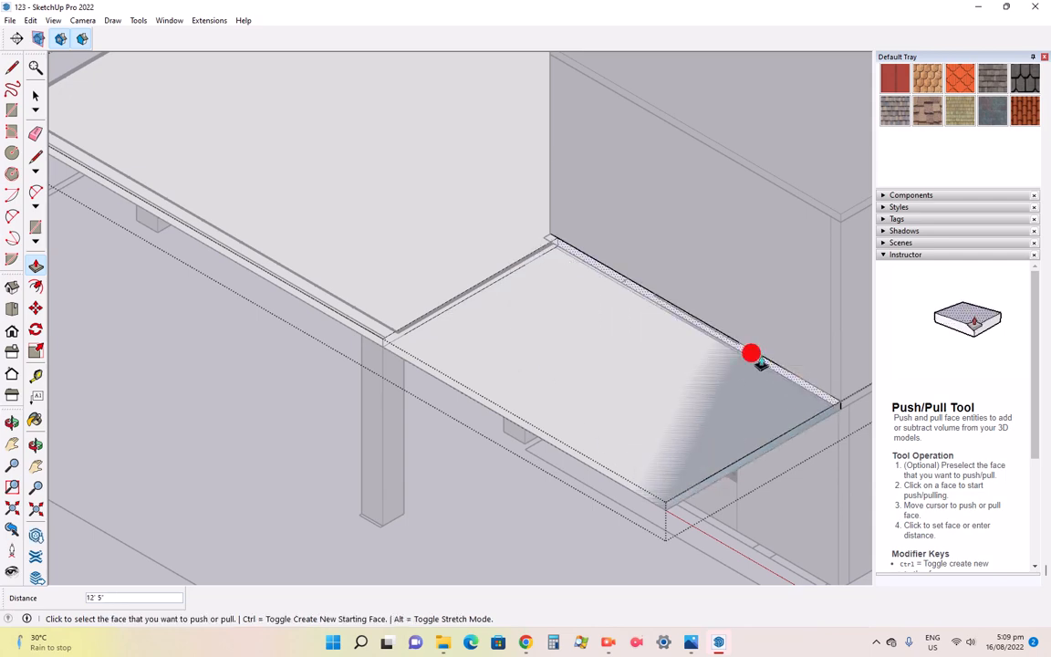
scroll(557, 495, down, 2)
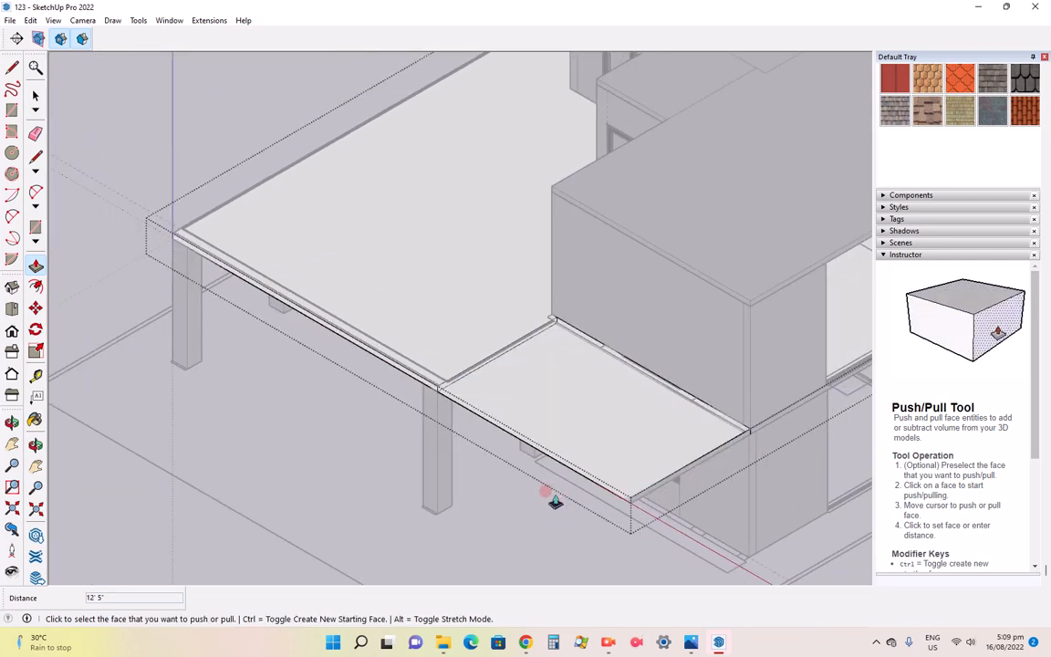
Close the slab group and examine the pushed-back slab area in front of the main block
click(35, 95)
click(177, 383)
scroll(391, 418, down, 1)
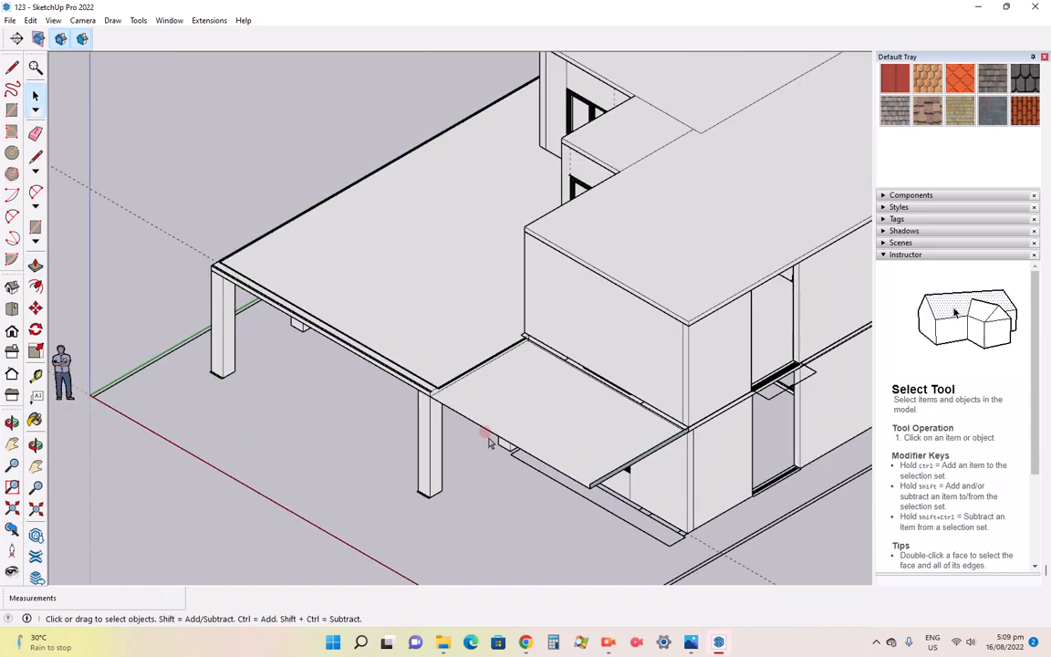
scroll(489, 435, up, 2)
scroll(555, 477, up, 2)
scroll(435, 523, down, 2)
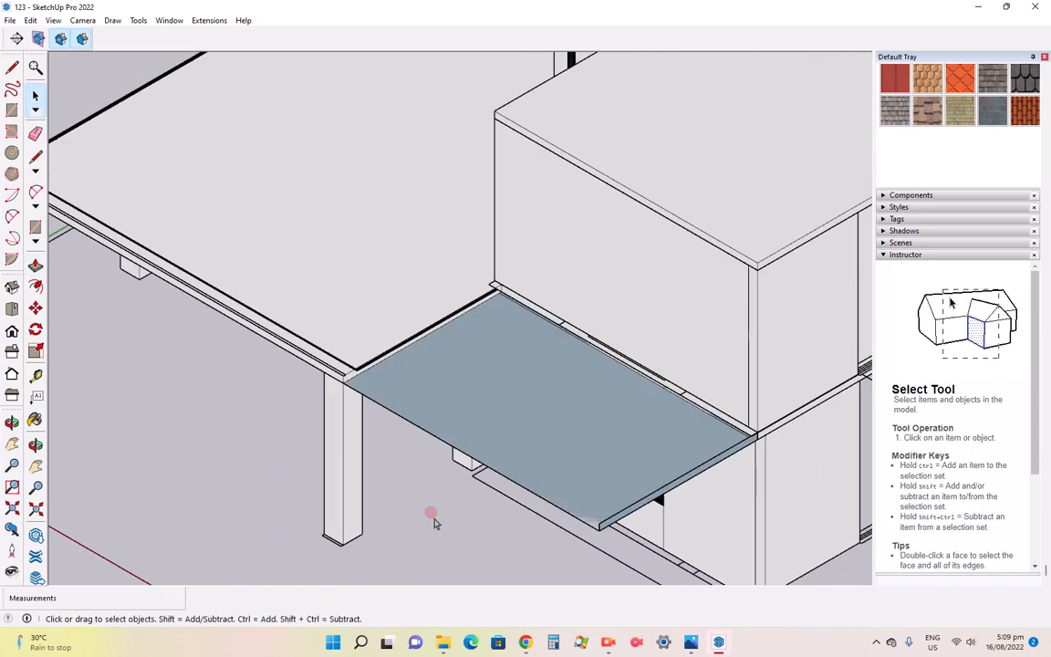
scroll(591, 507, up, 3)
click(598, 521)
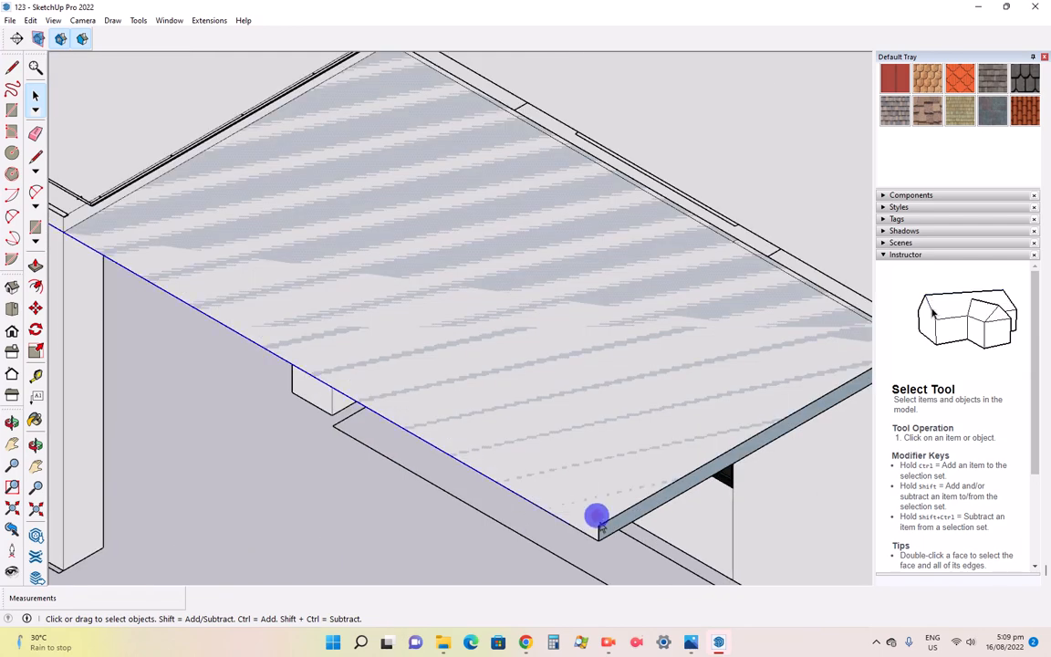
scroll(598, 529, down, 4)
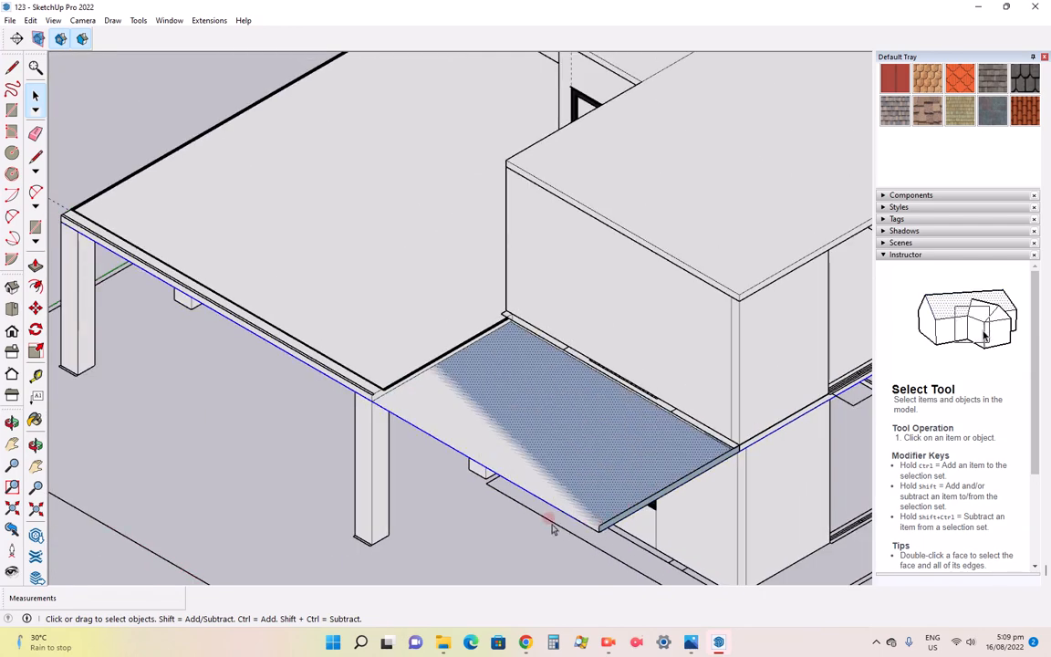
scroll(530, 484, up, 3)
scroll(530, 484, up, 1)
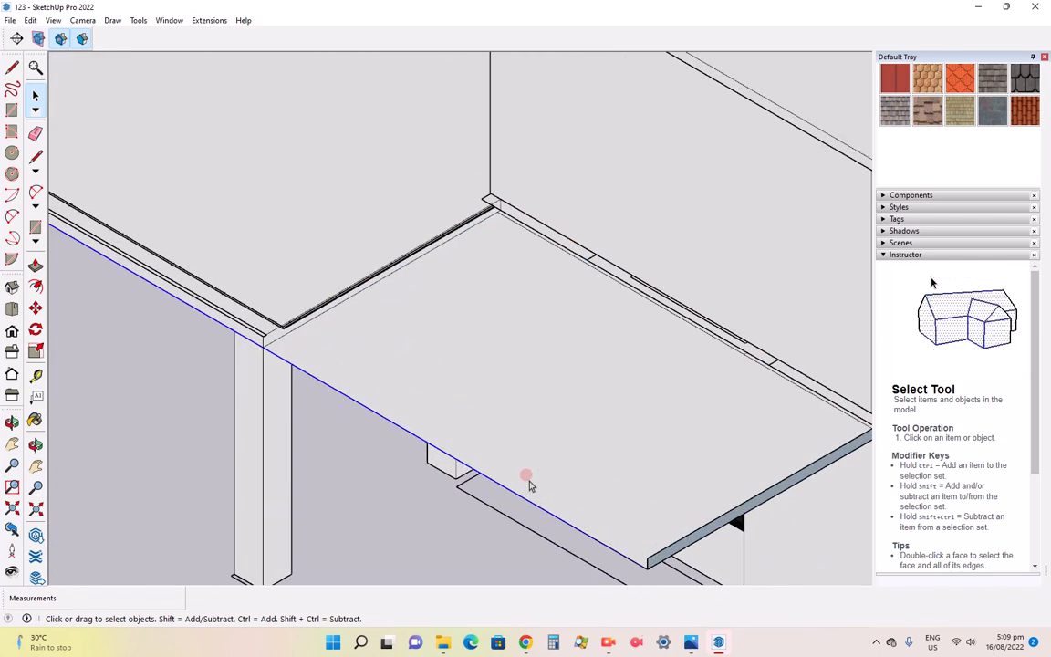
Reopen the slab group, undo the 12' 5" push of its front edge and leave the group
double_click(530, 484)
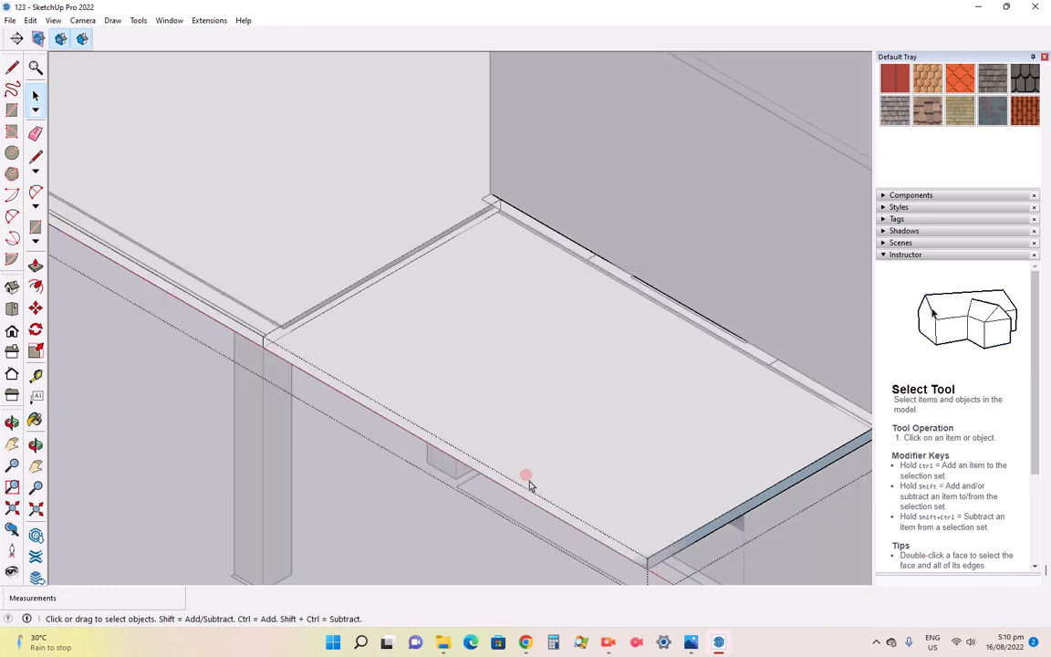
scroll(530, 484, down, 3)
middle_drag(529, 483, 340, 493)
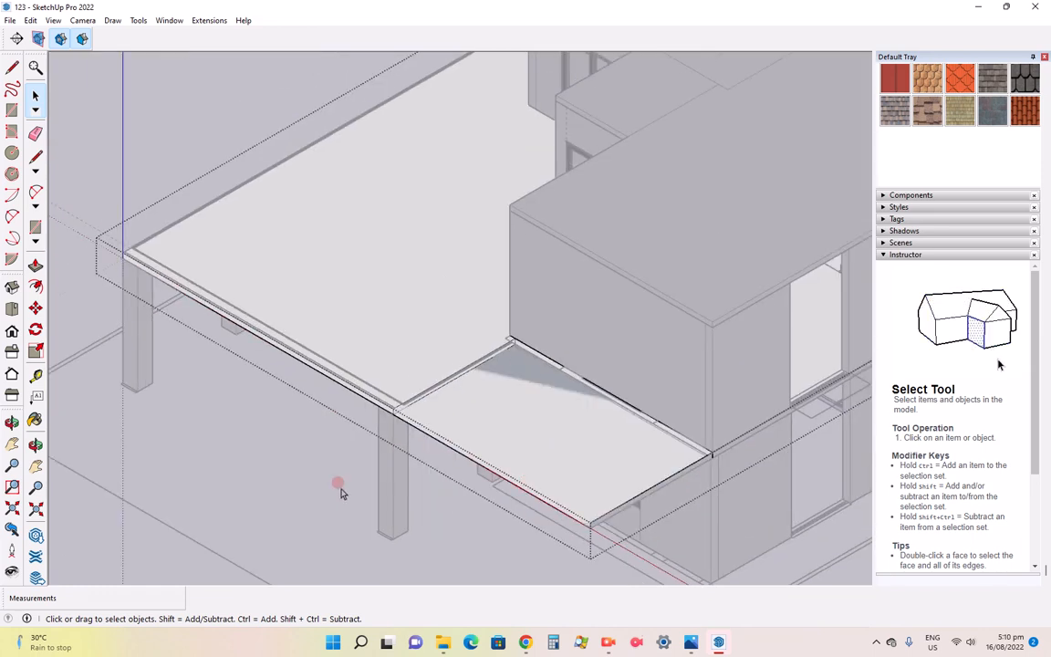
click(283, 462)
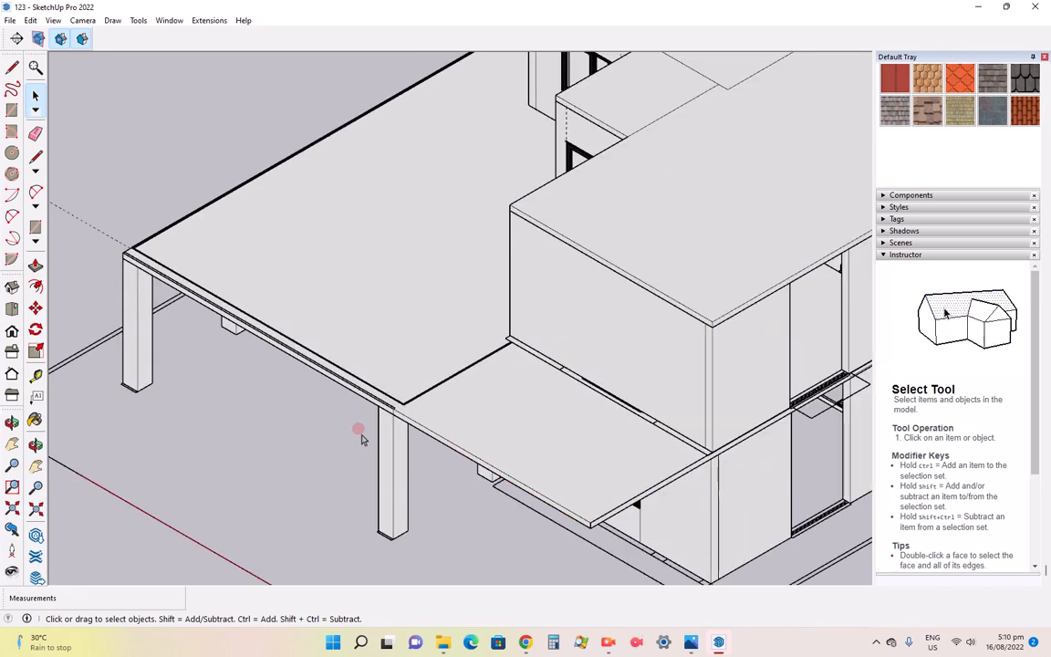
Draw a vertical 6" line over the slab's front edge at the carport column, from outside the group
scroll(365, 447, up, 5)
scroll(366, 461, up, 2)
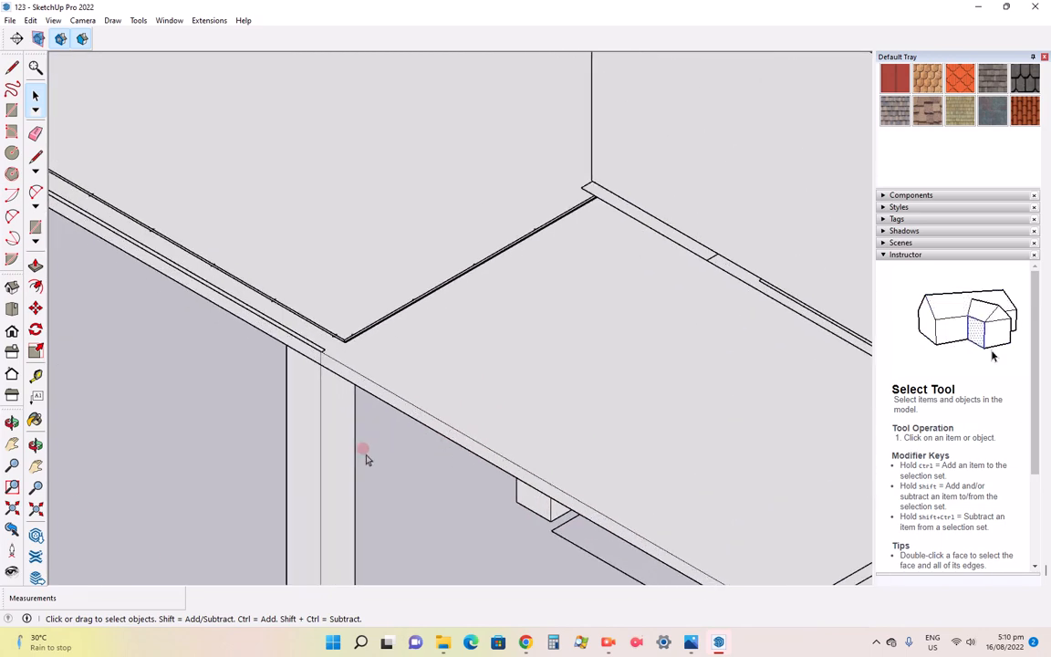
click(337, 361)
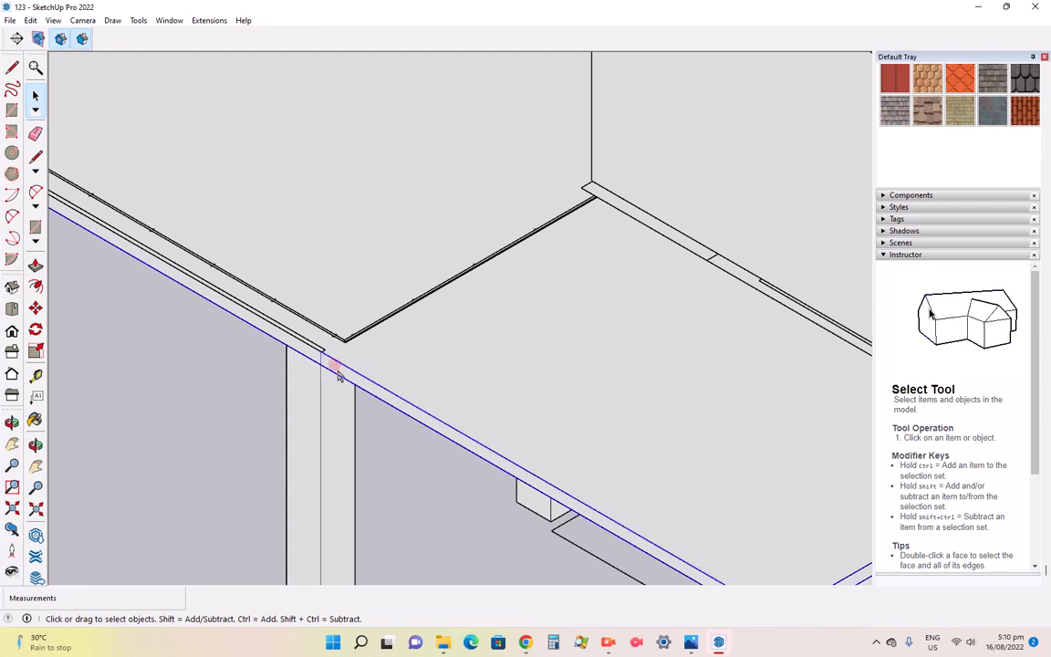
click(36, 157)
scroll(337, 366, up, 3)
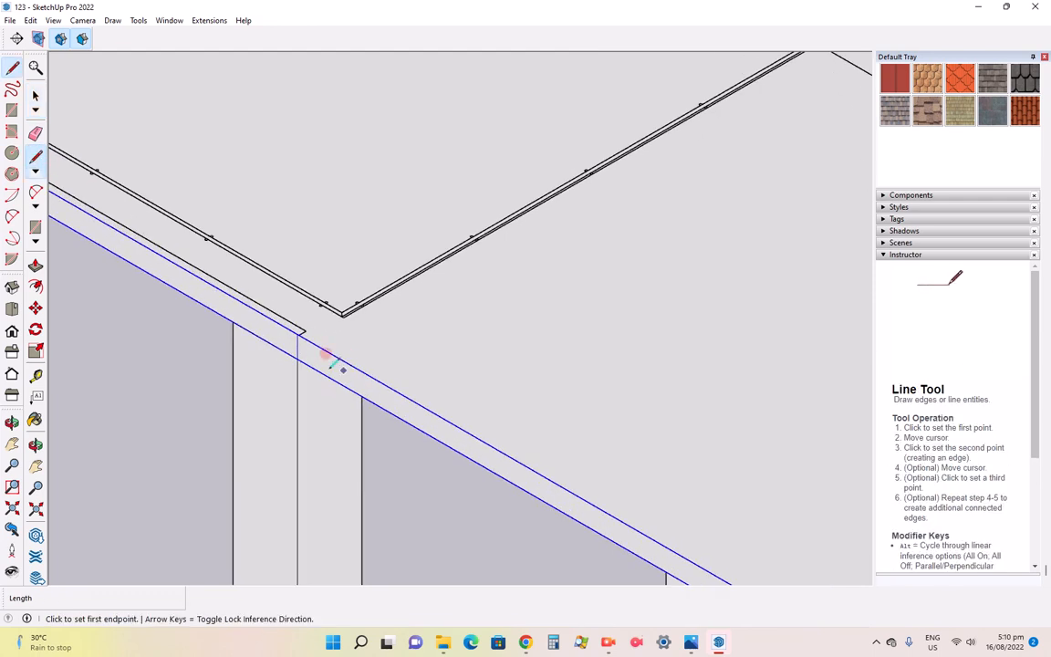
click(297, 359)
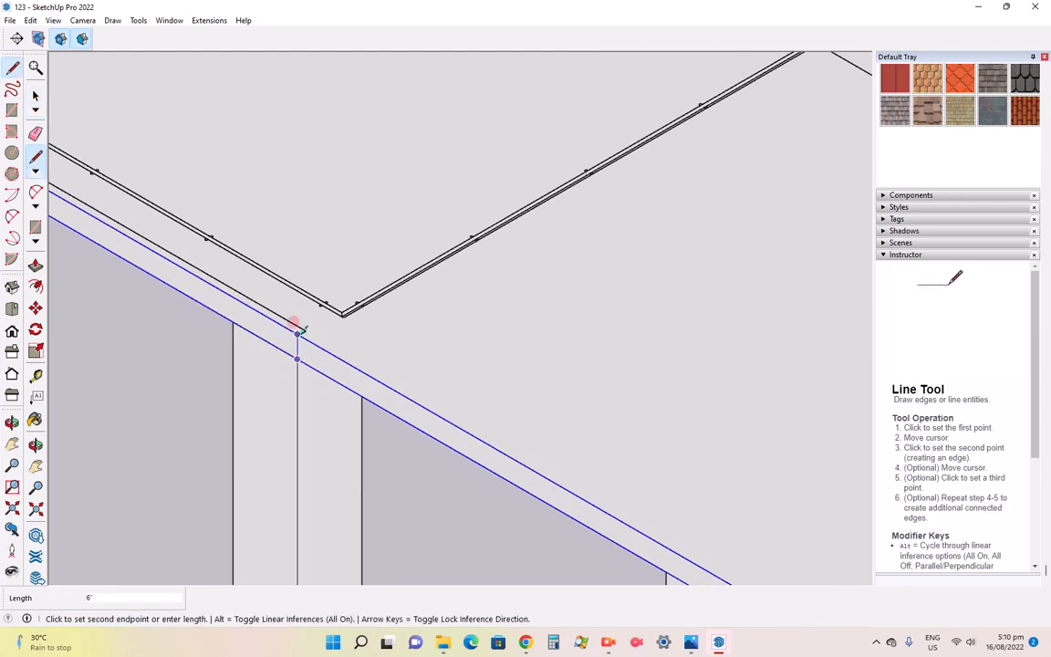
click(299, 336)
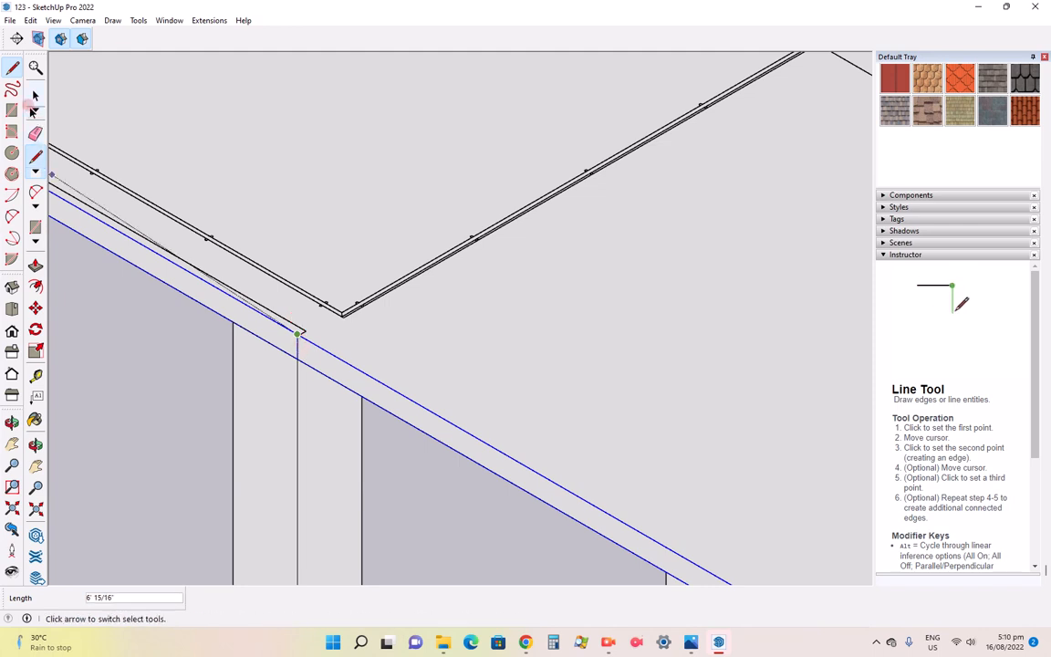
click(36, 265)
scroll(457, 401, down, 3)
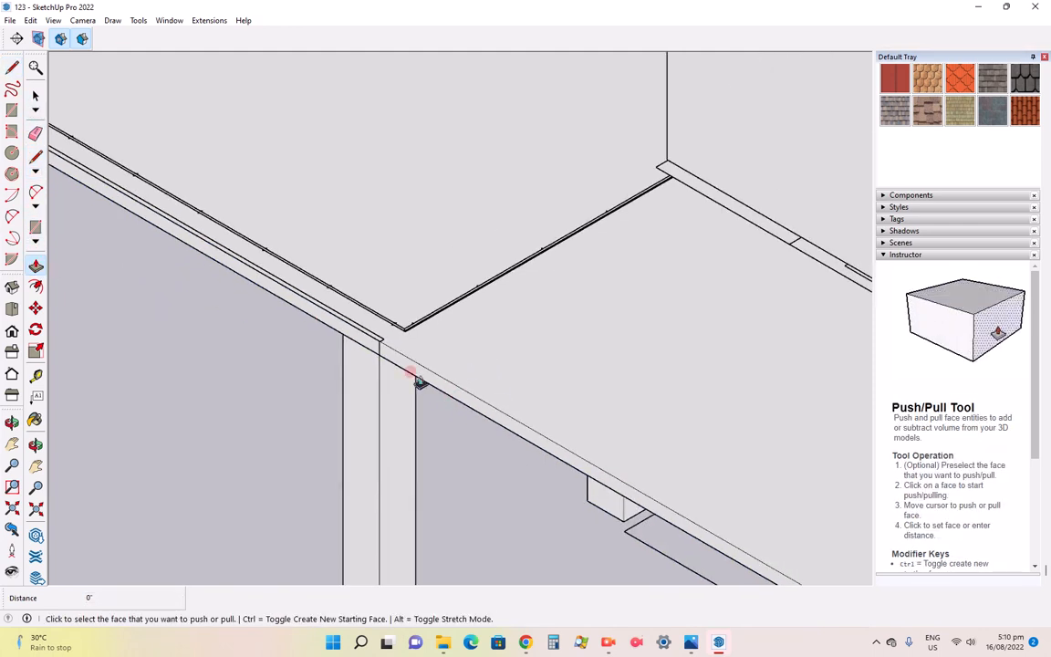
scroll(415, 382, down, 3)
scroll(401, 383, up, 3)
click(455, 419)
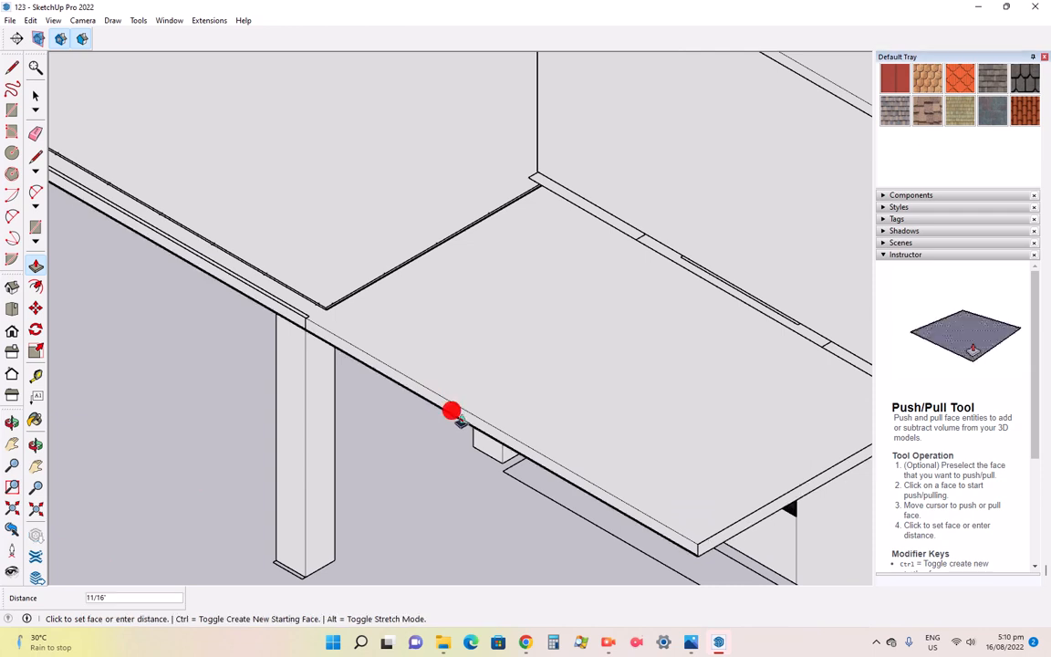
key(Escape)
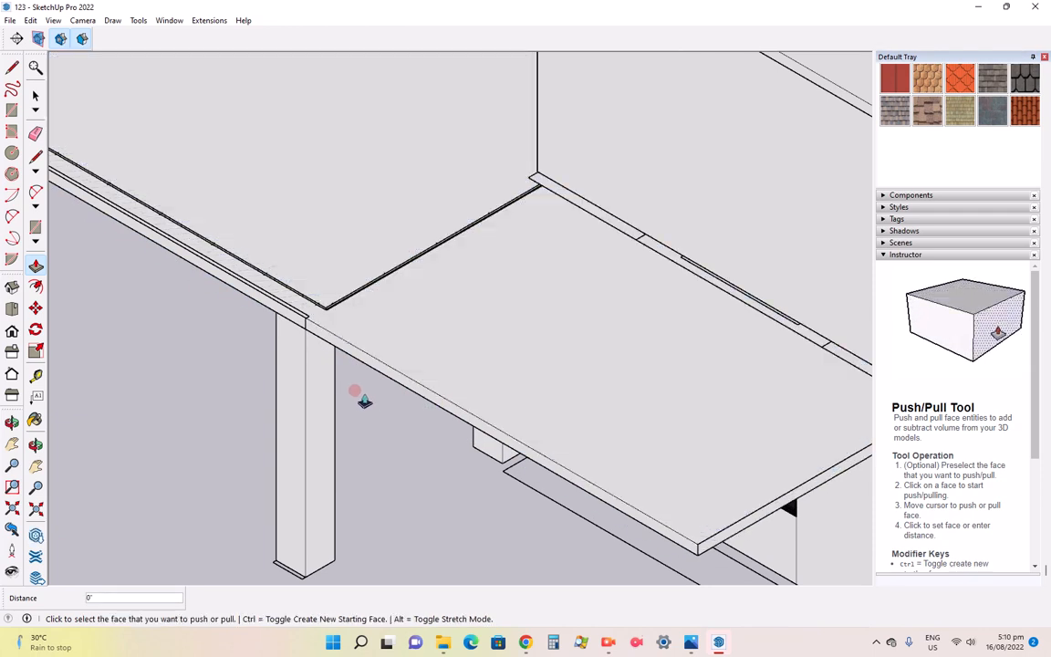
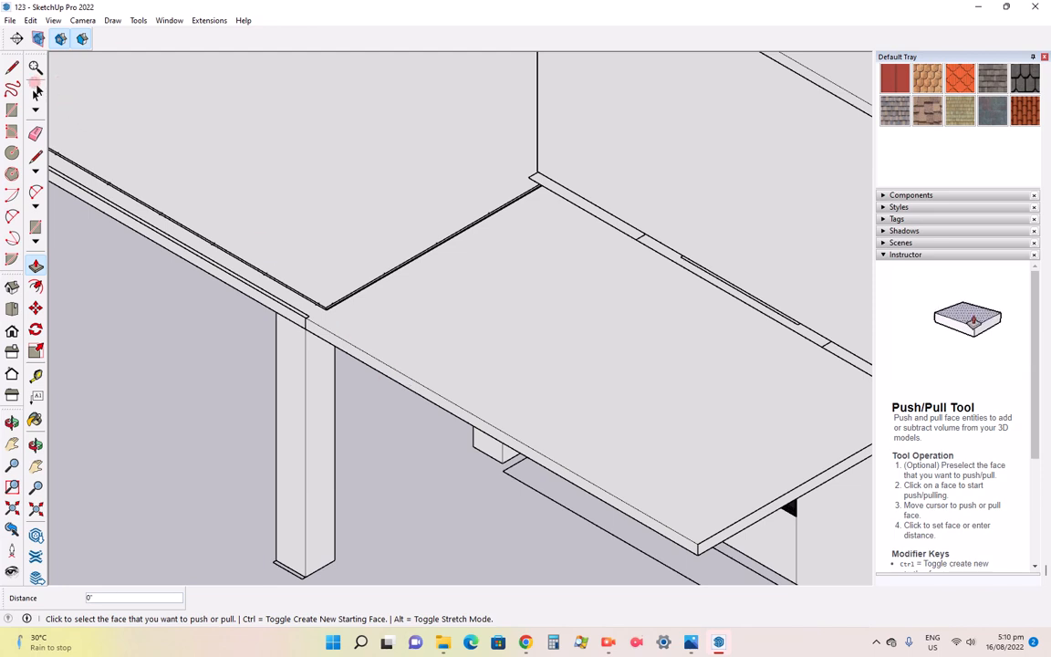
Open the first-floor slab group for editing at its front edge beside the carport column
click(35, 95)
double_click(383, 361)
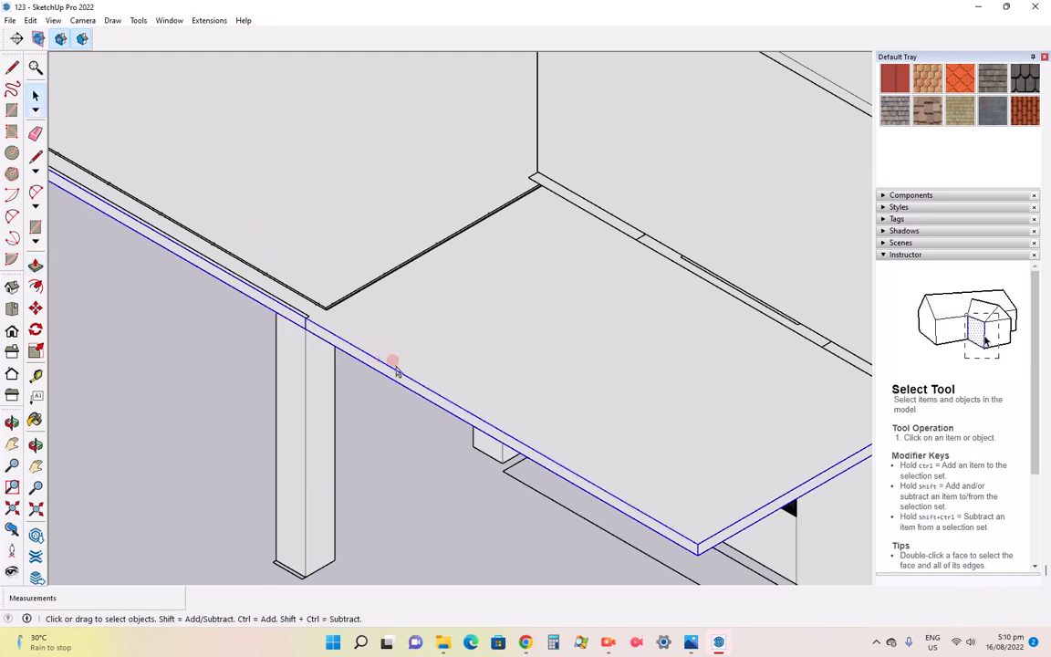
click(35, 264)
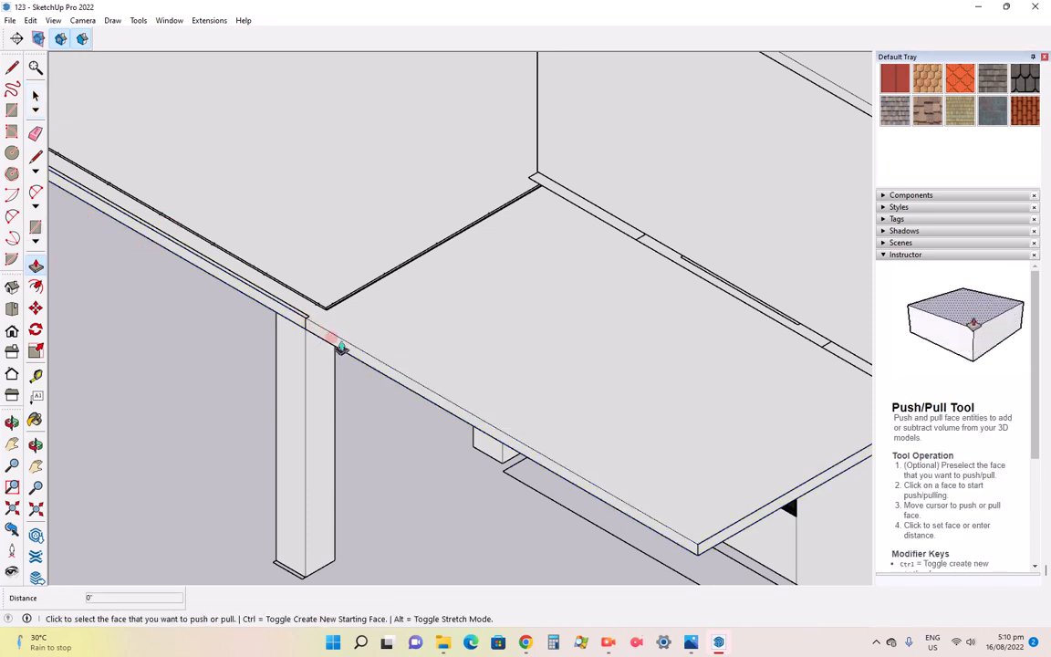
key(space)
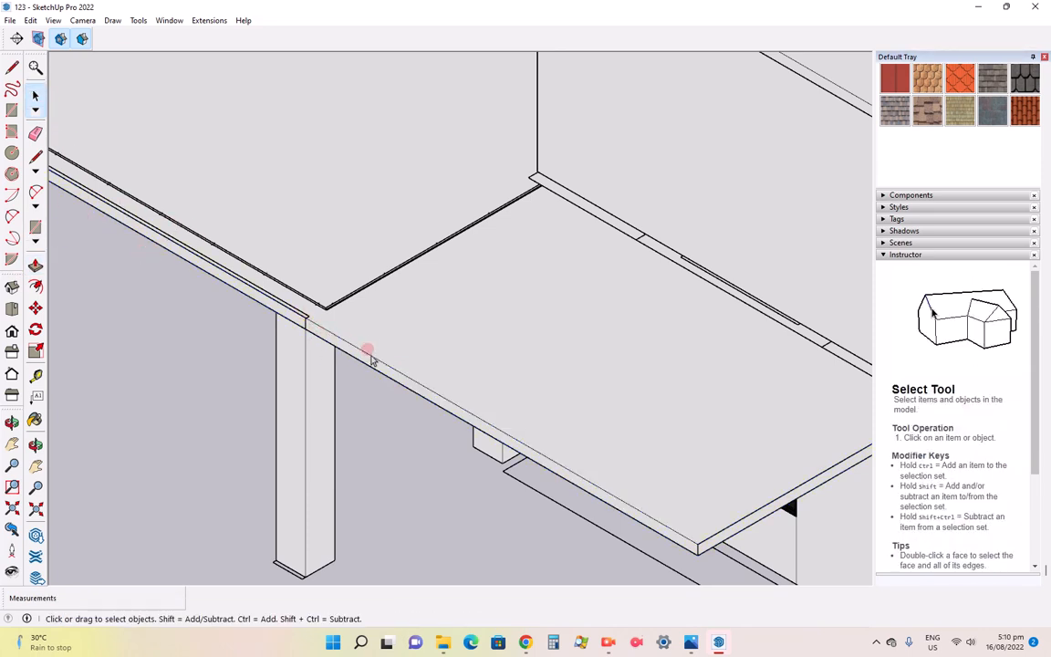
double_click(371, 359)
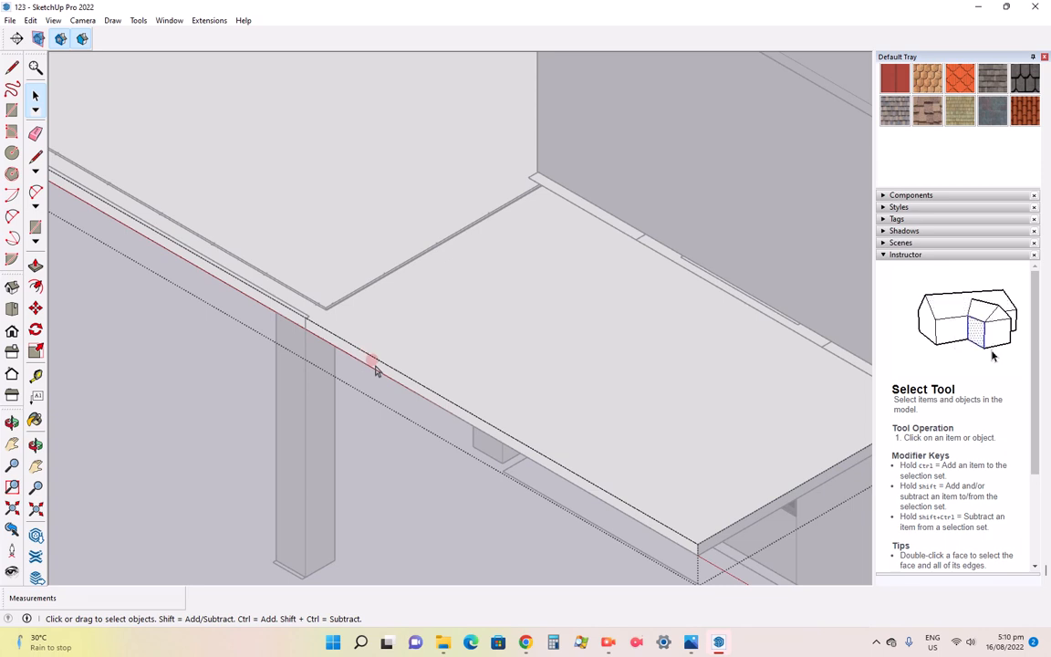
scroll(571, 354, down, 5)
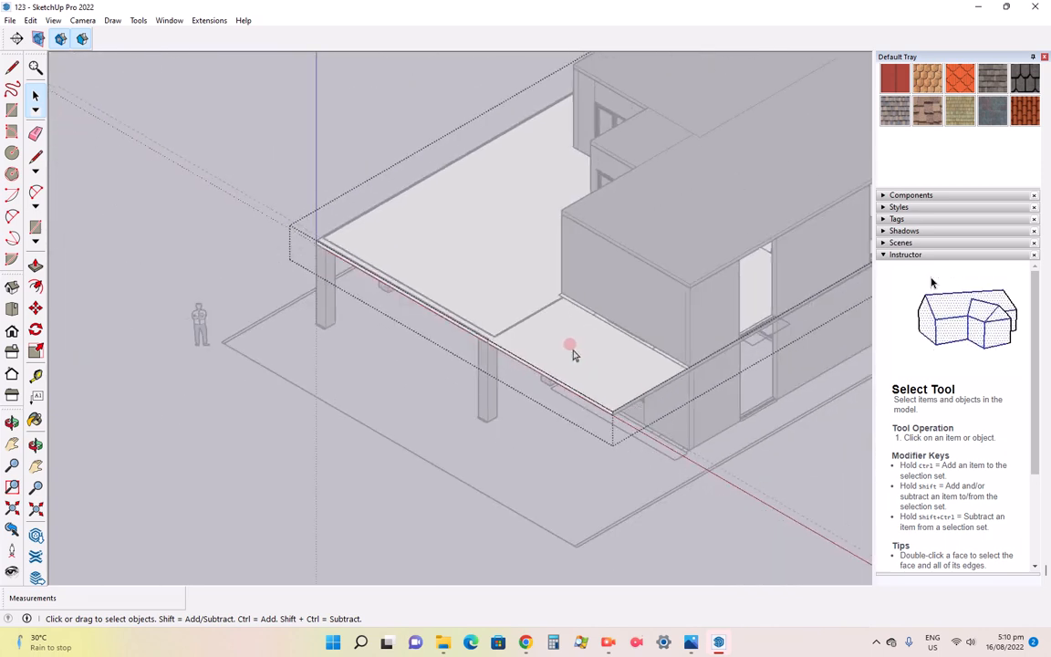
scroll(564, 354, up, 6)
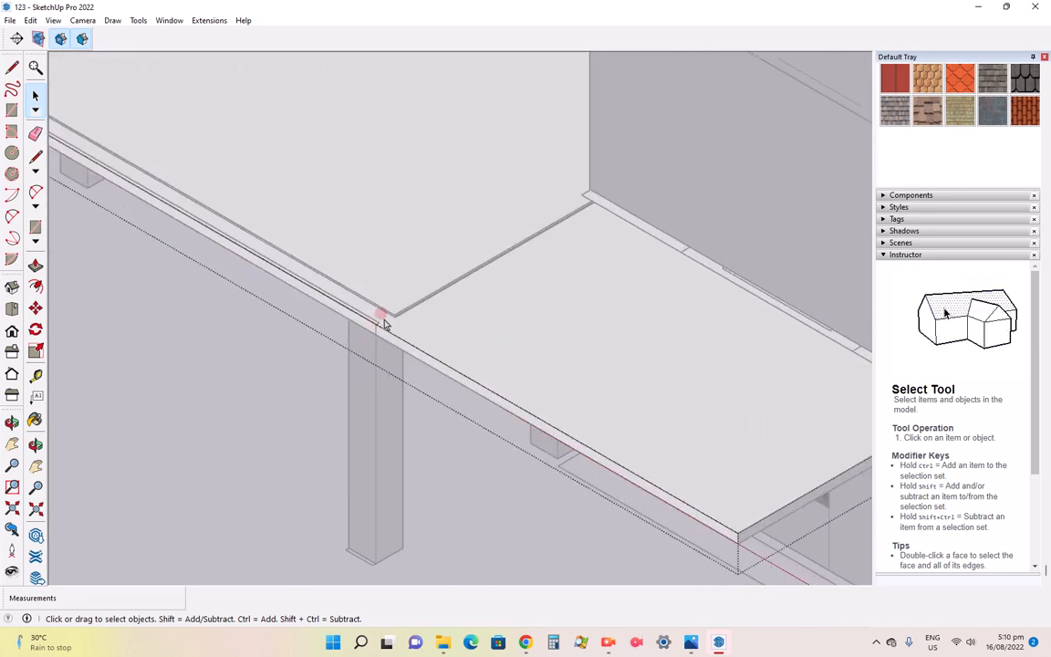
Try again to push the slab's front edge face back 12' 5" to the main block's front wall, and close the group
click(34, 265)
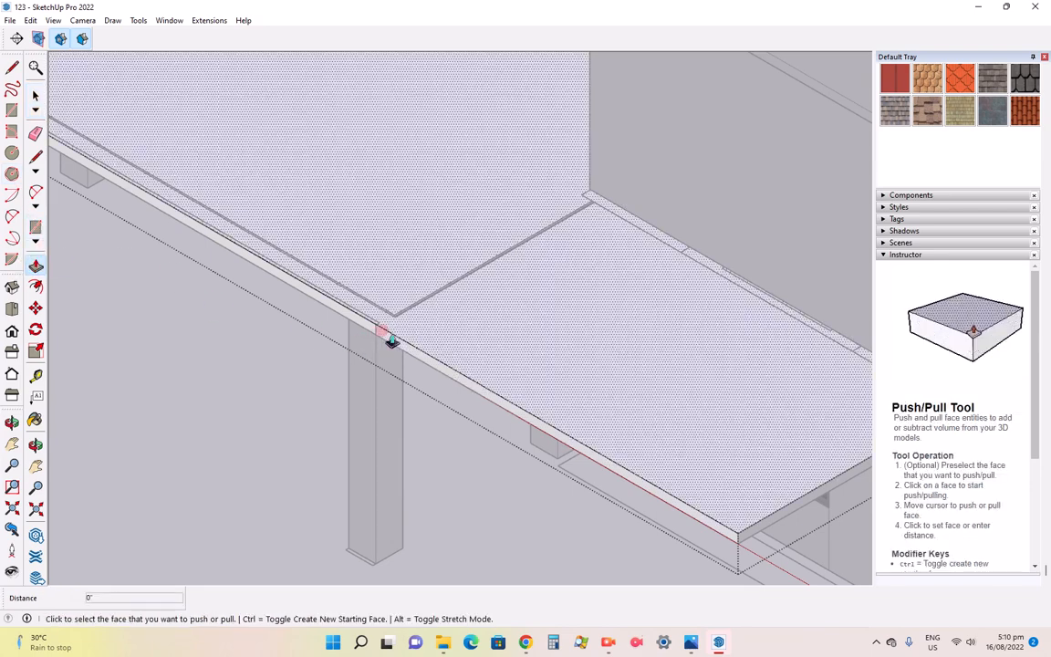
click(421, 362)
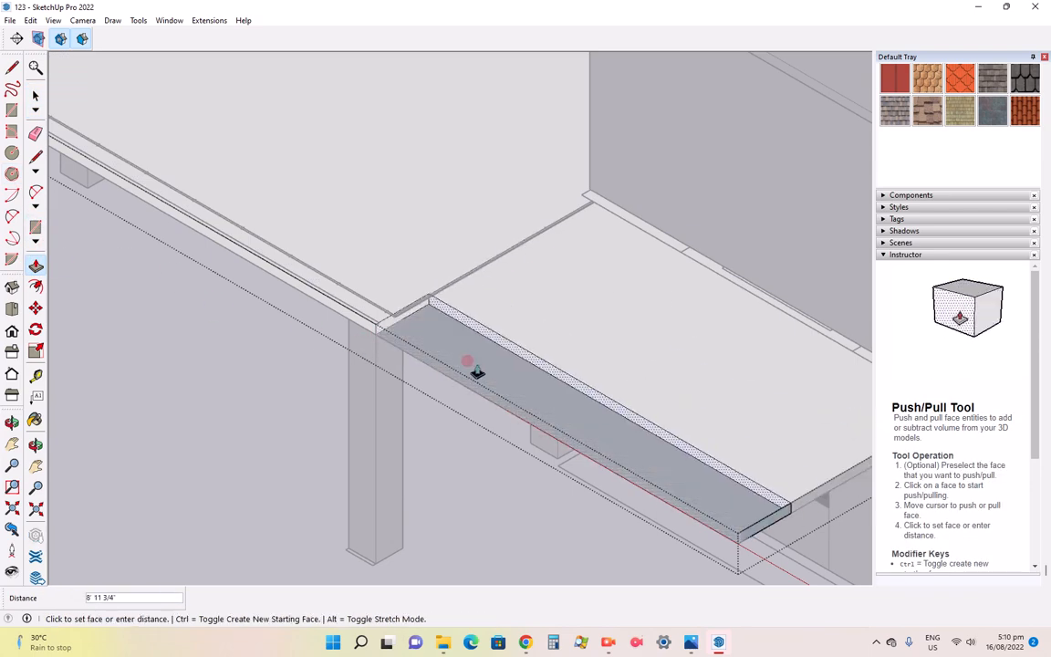
scroll(364, 420, down, 10)
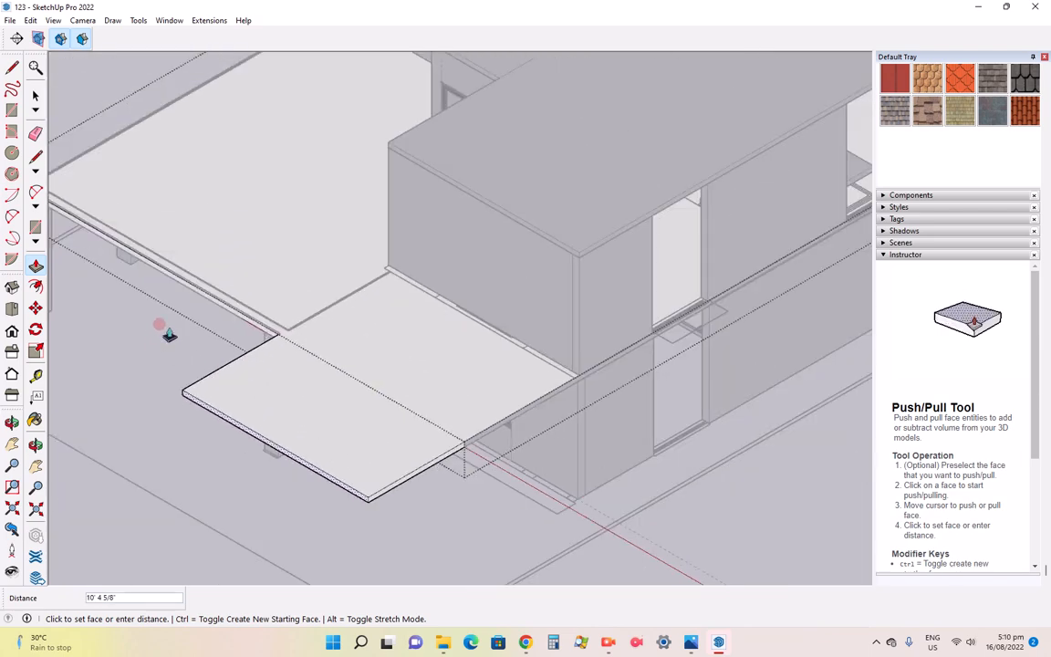
scroll(463, 456, down, 5)
scroll(504, 403, up, 7)
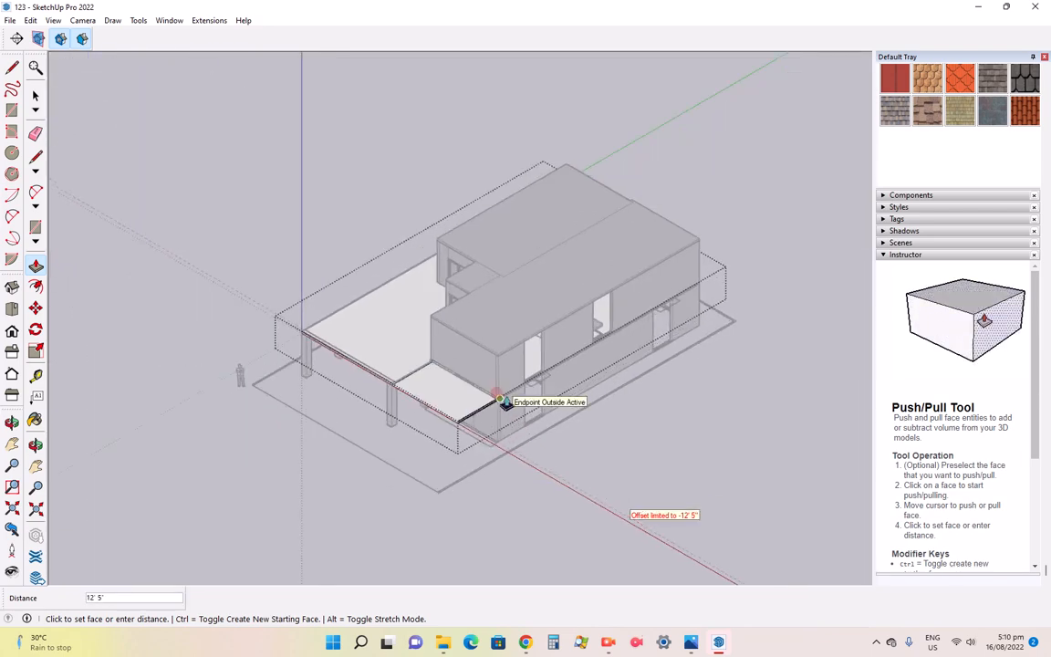
scroll(442, 415, up, 3)
scroll(431, 413, up, 3)
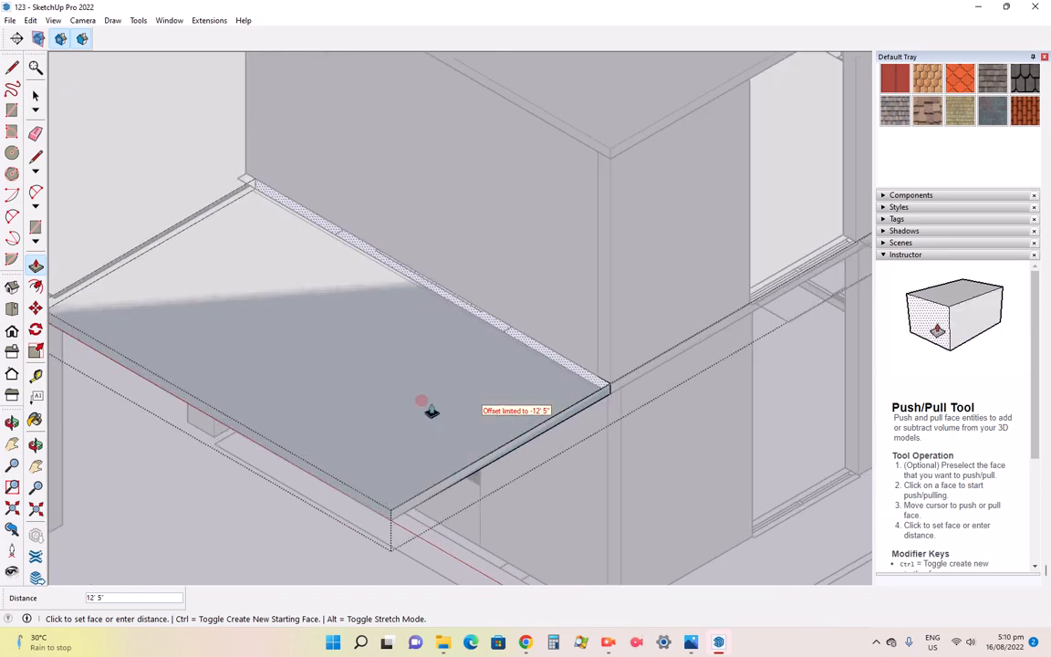
click(607, 387)
scroll(617, 450, down, 3)
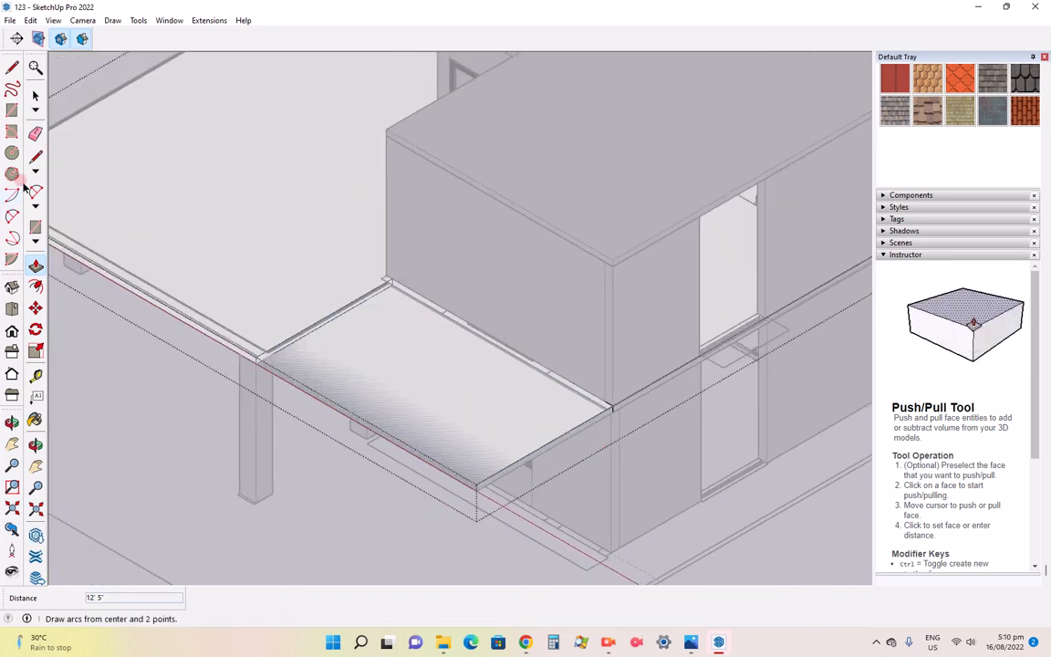
click(34, 95)
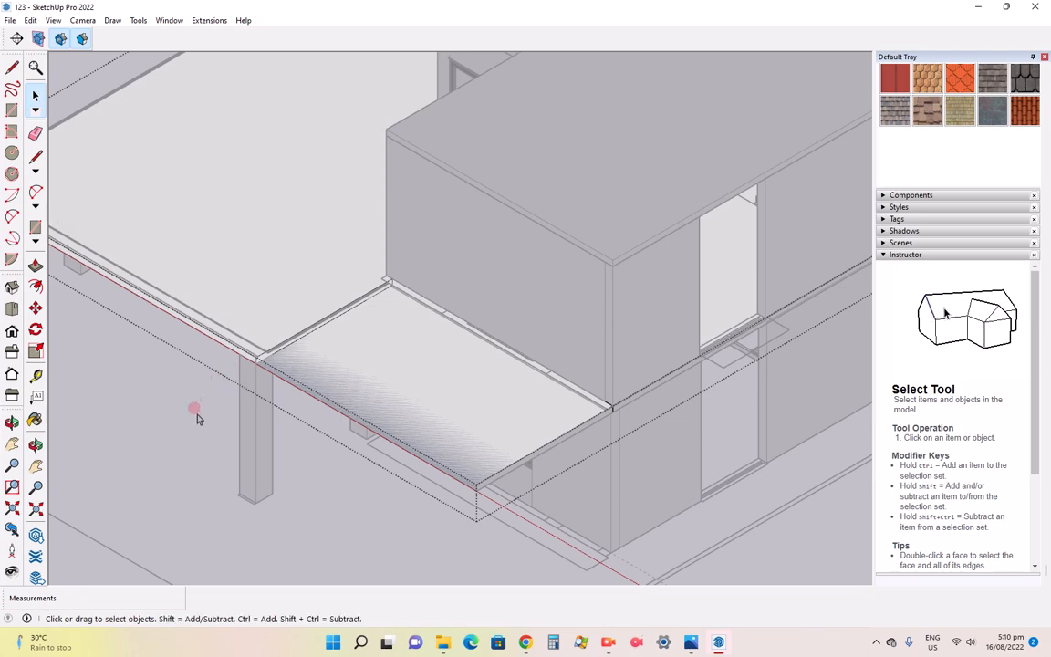
scroll(199, 414, down, 3)
click(100, 143)
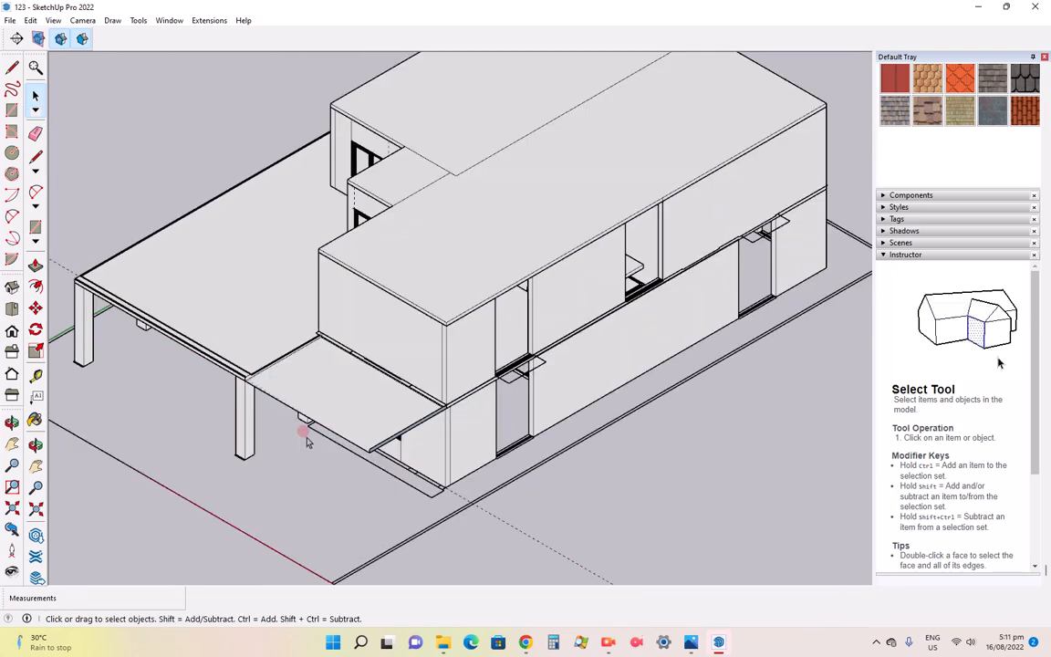
Examine the face left in front of the main block, checking its edges and corners against the slab group
scroll(306, 441, up, 5)
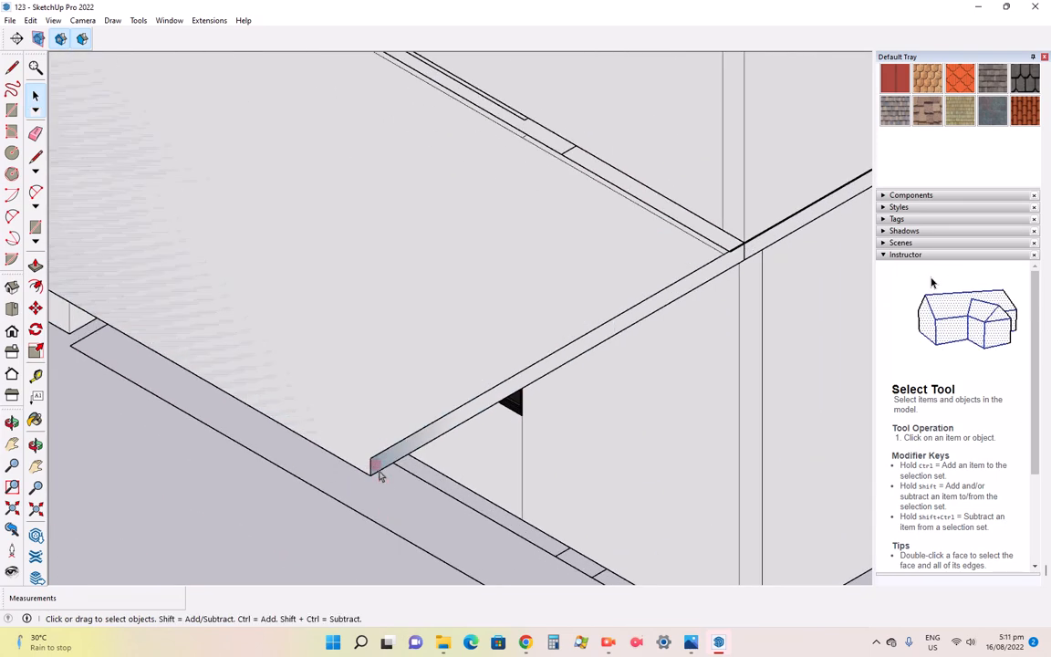
click(376, 462)
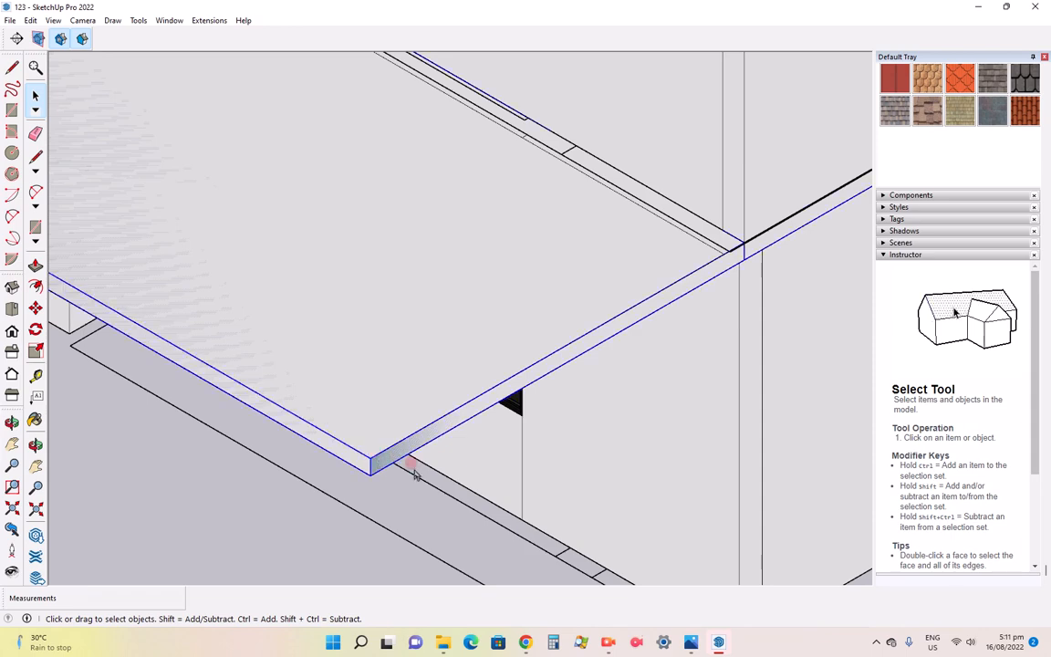
scroll(414, 474, down, 6)
scroll(453, 462, up, 2)
scroll(270, 376, up, 4)
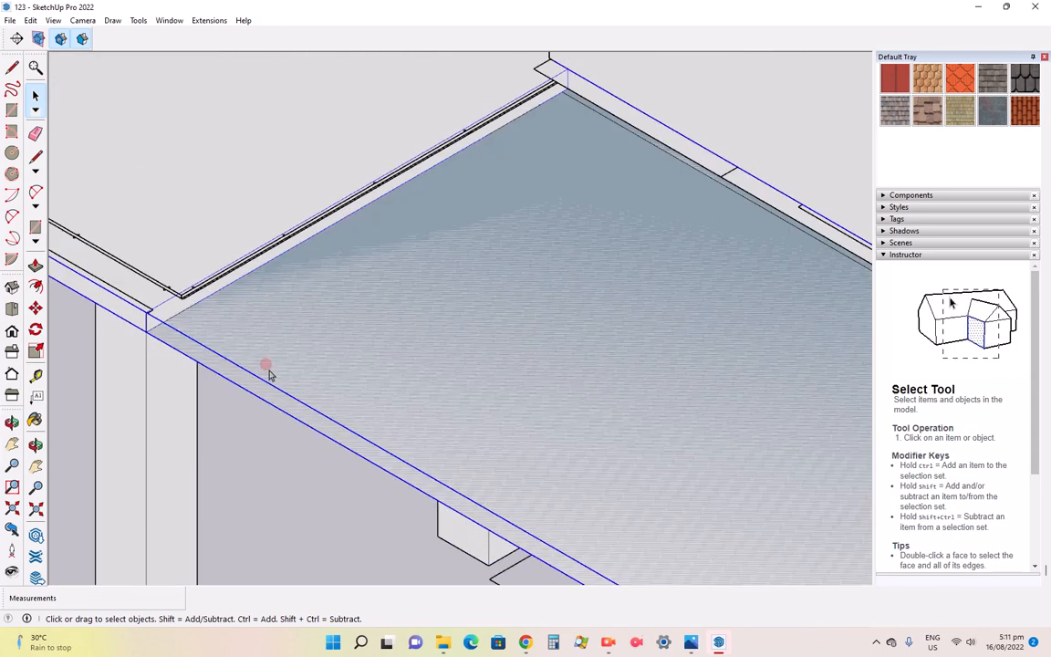
click(233, 371)
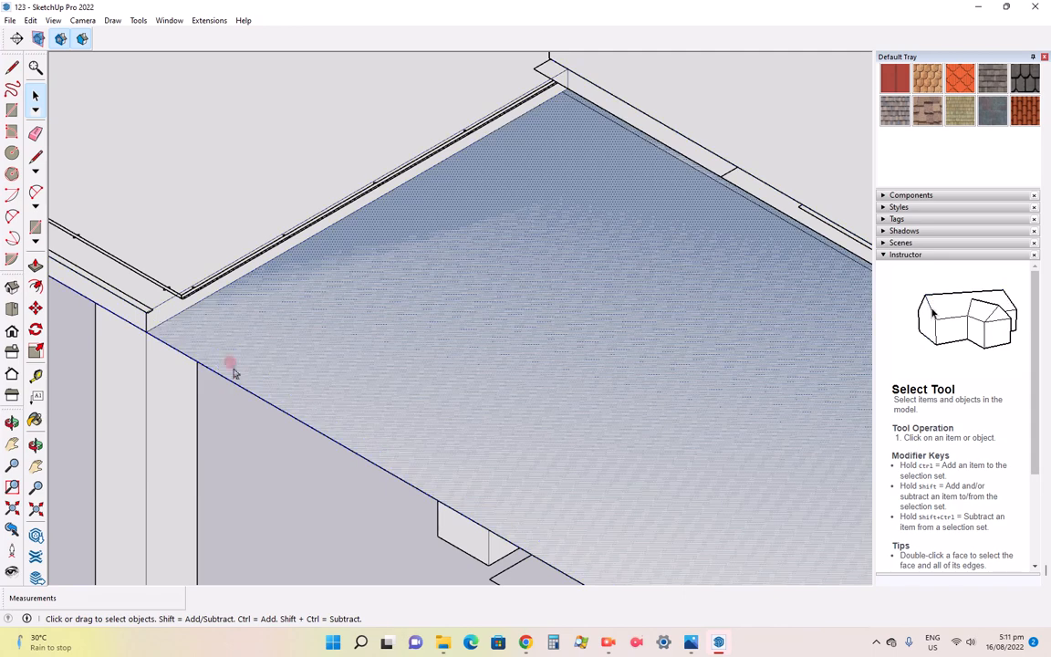
click(233, 383)
click(225, 410)
scroll(472, 415, down, 6)
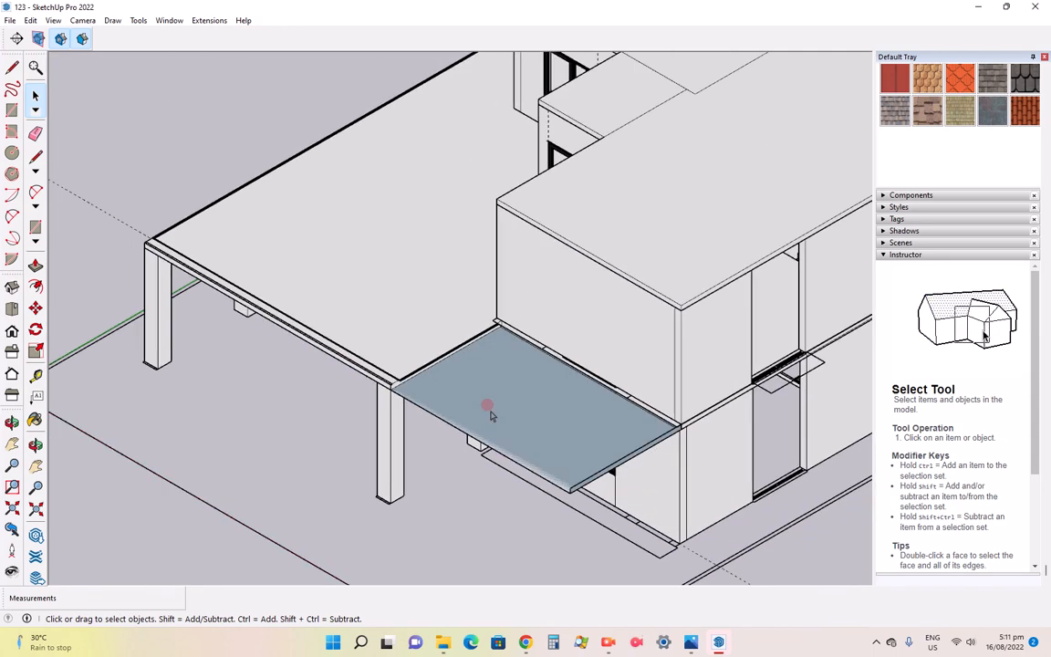
scroll(510, 466, up, 3)
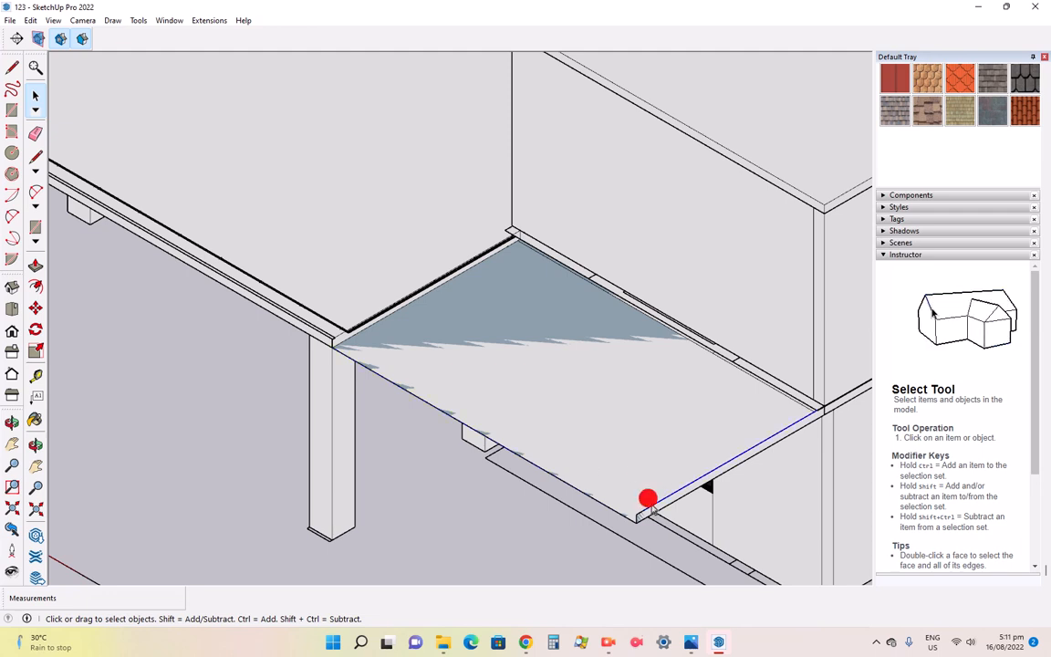
scroll(611, 497, down, 3)
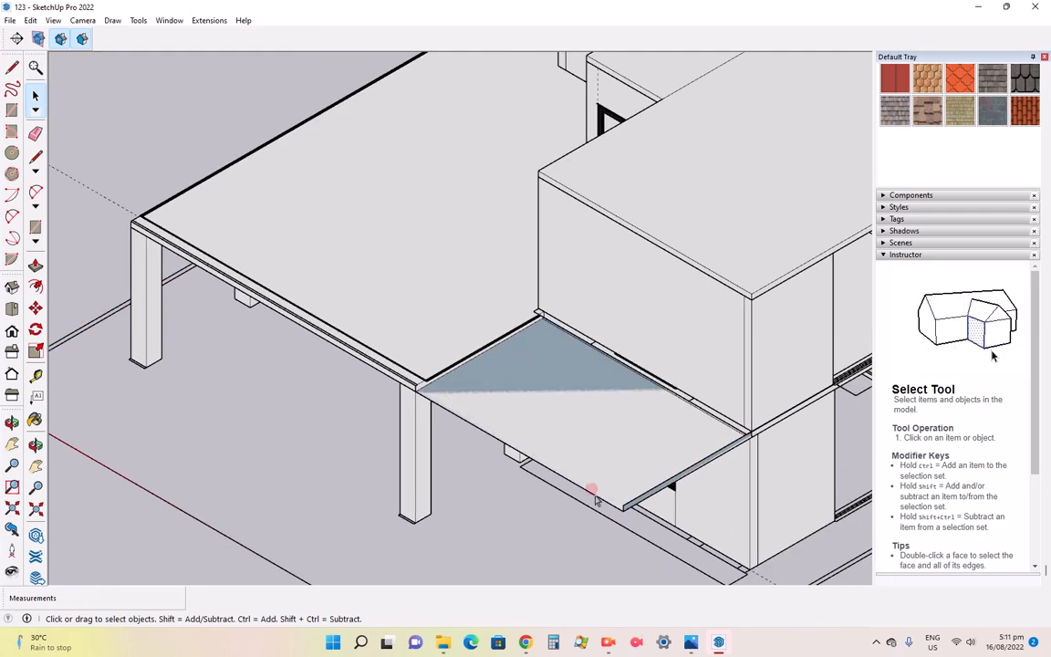
click(595, 501)
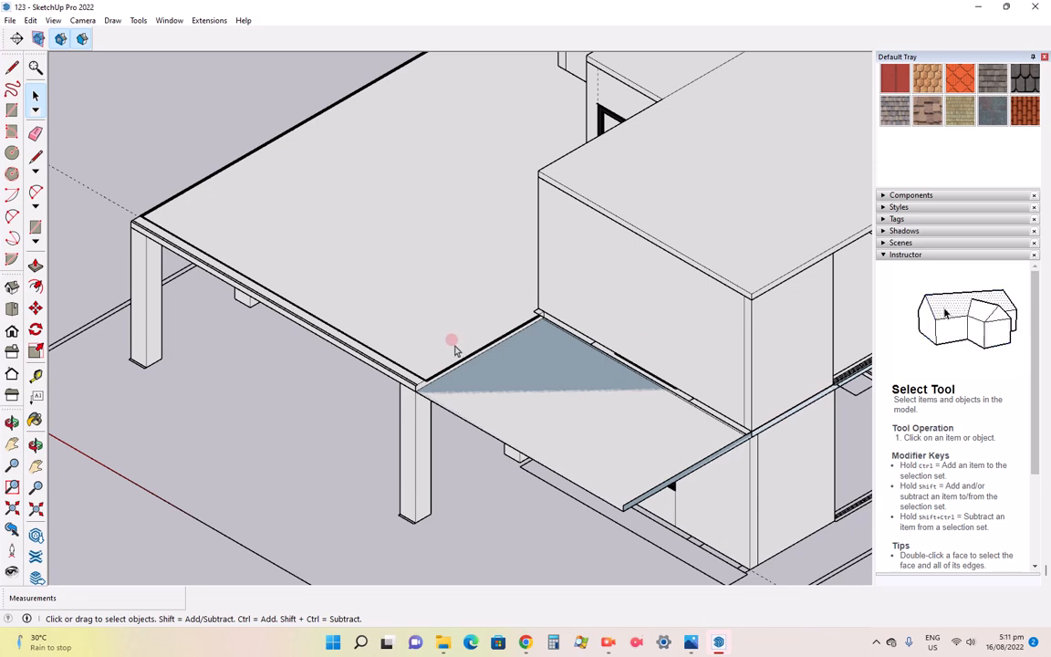
scroll(461, 345, up, 4)
scroll(369, 369, down, 3)
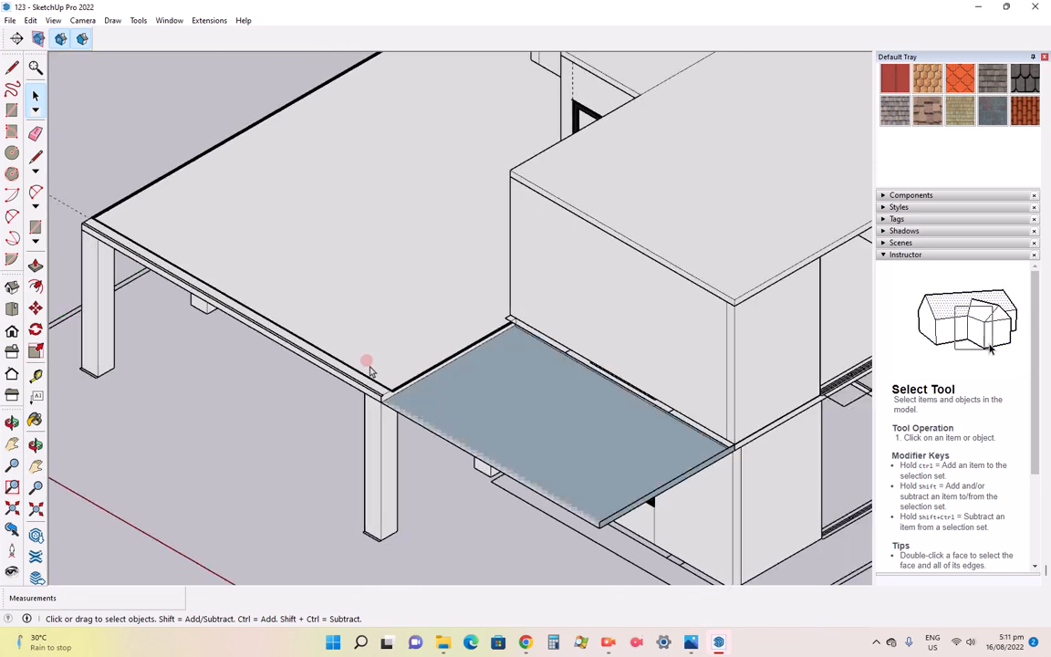
Try to push the loose face left in front of the main block by 6" together with its selected edges
double_click(442, 439)
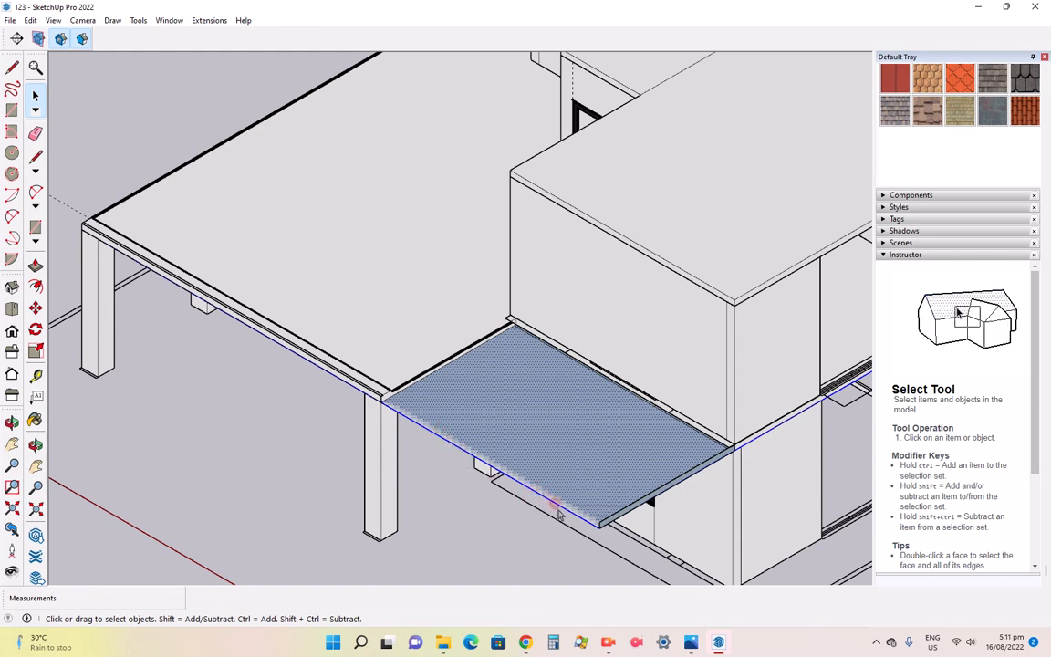
scroll(559, 515, up, 3)
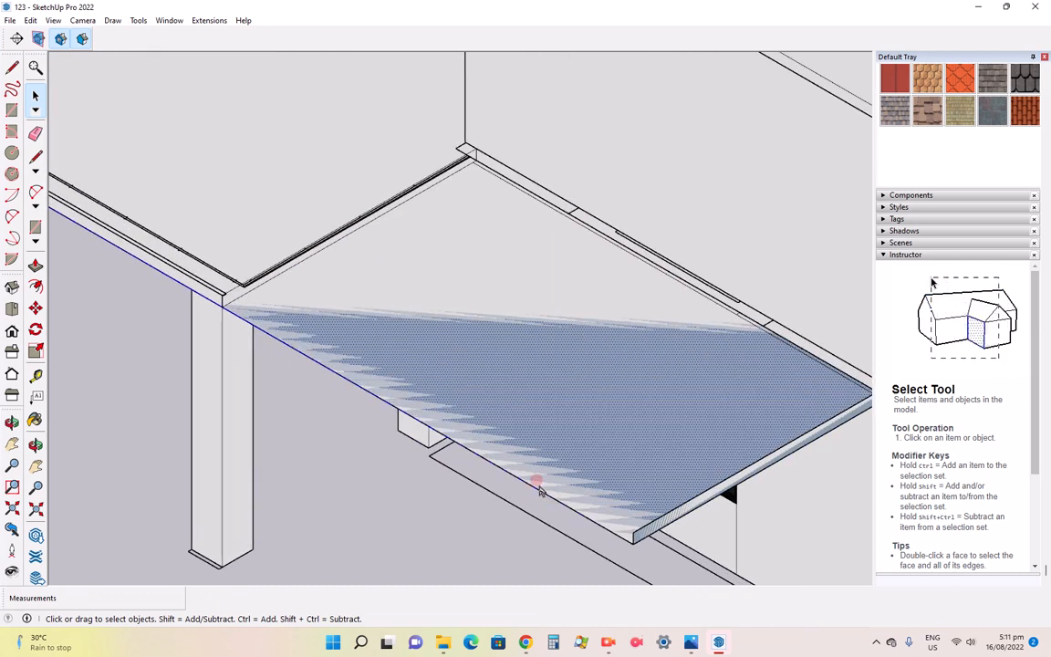
click(35, 265)
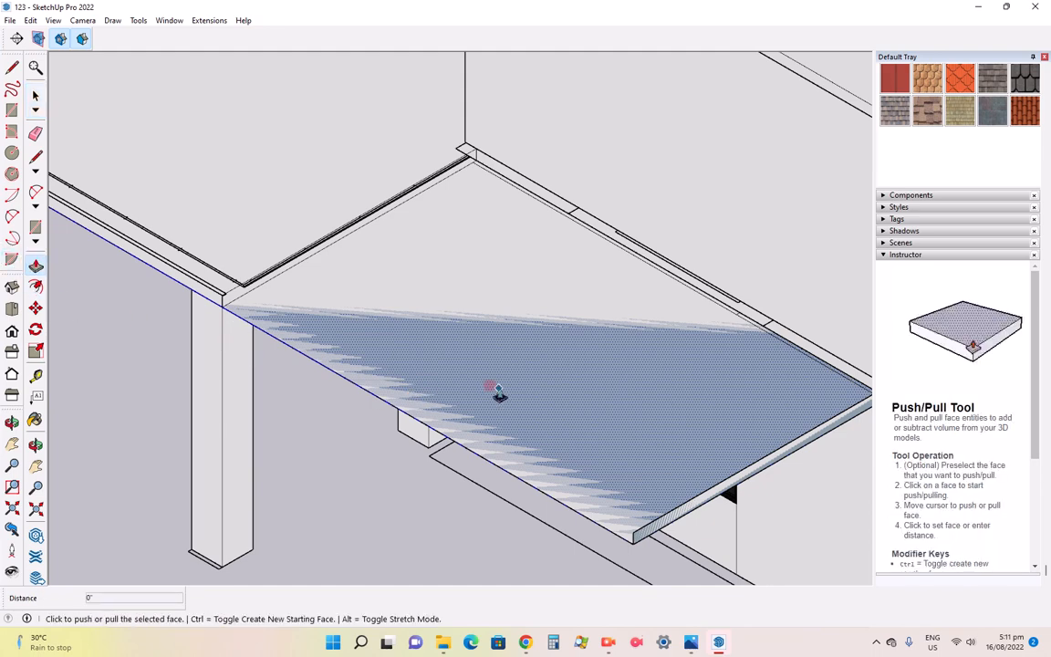
click(499, 394)
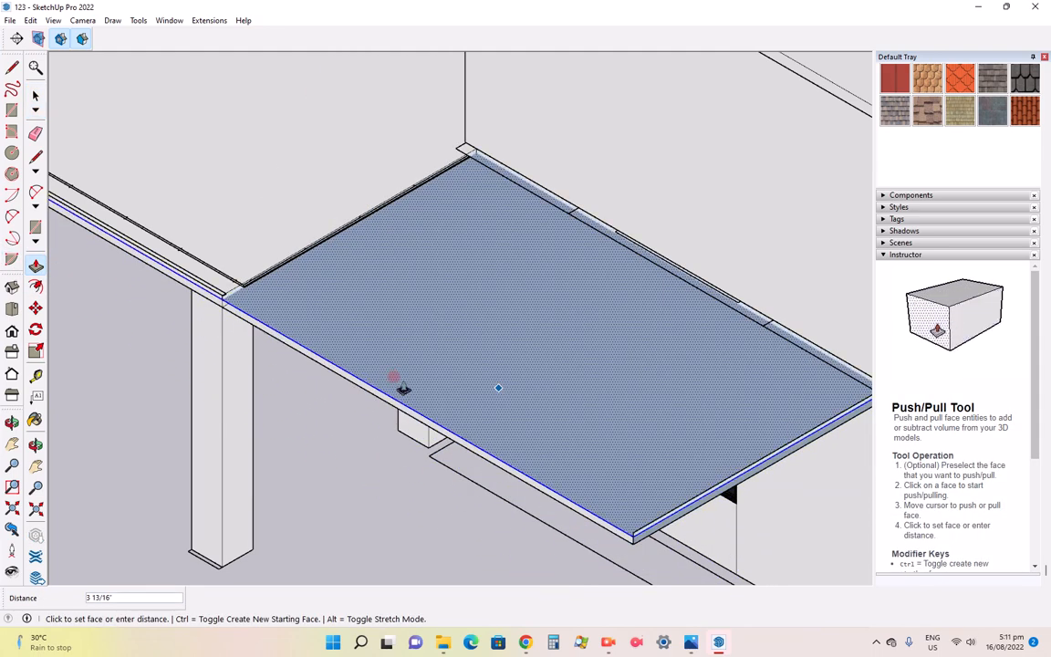
click(424, 365)
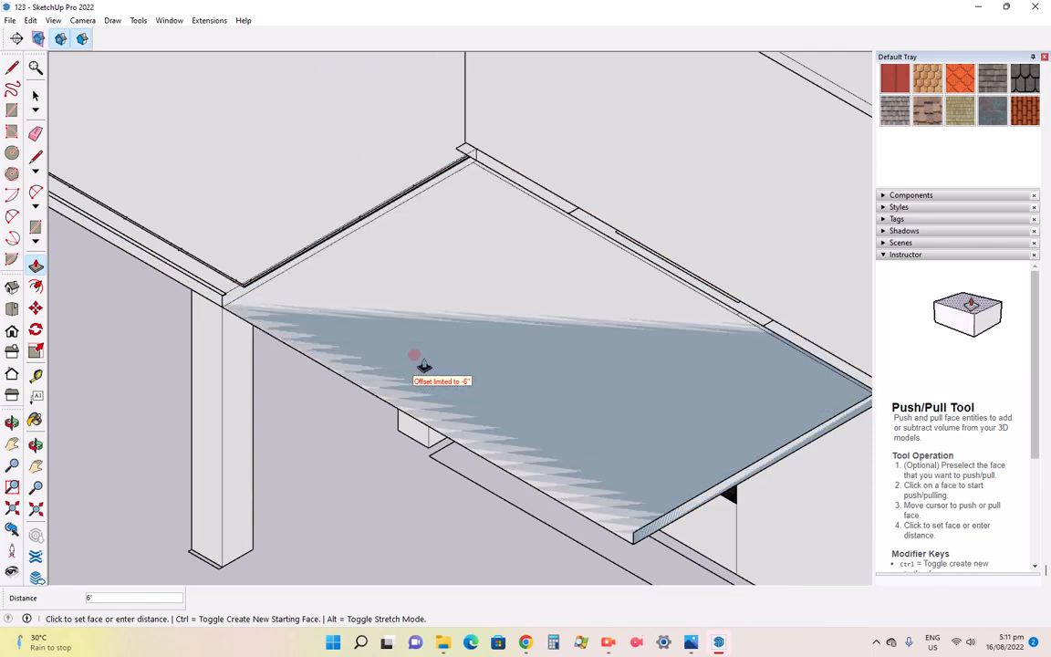
Undo the push of the loose face and the 12' 5" push of the slab's front edge, and leave the slab group
key(ctrl+z)
key(ctrl+z)
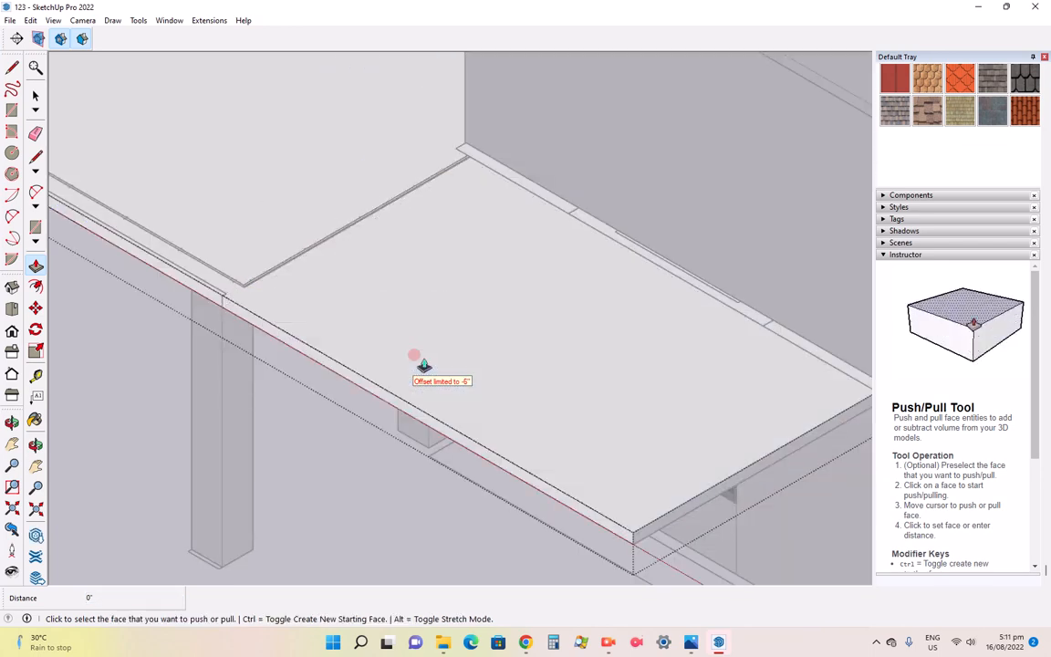
scroll(424, 374, down, 8)
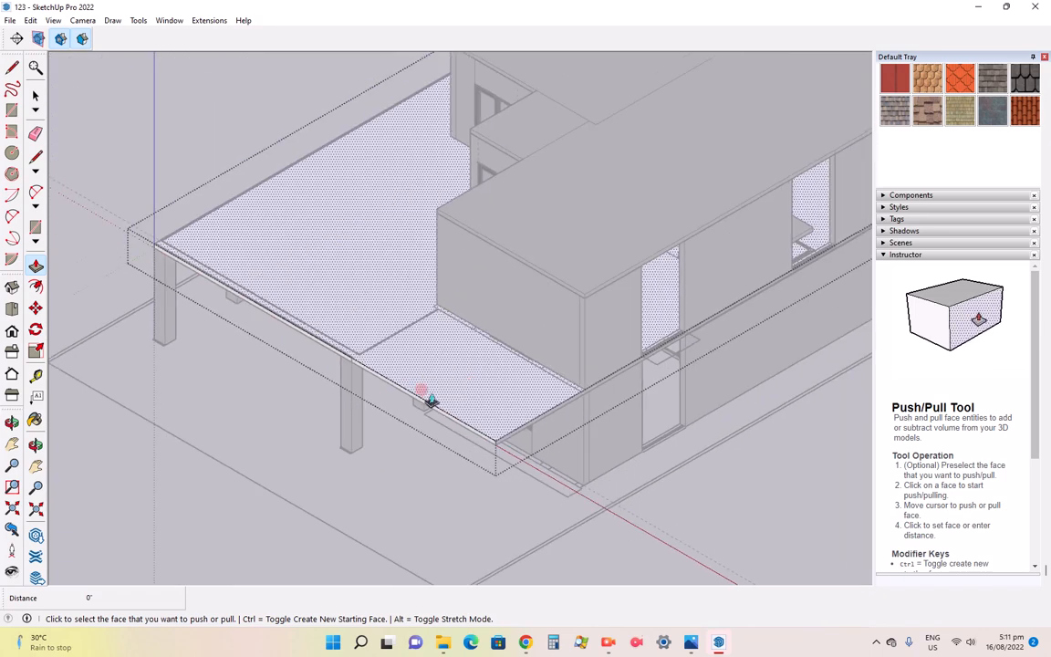
click(35, 95)
click(151, 305)
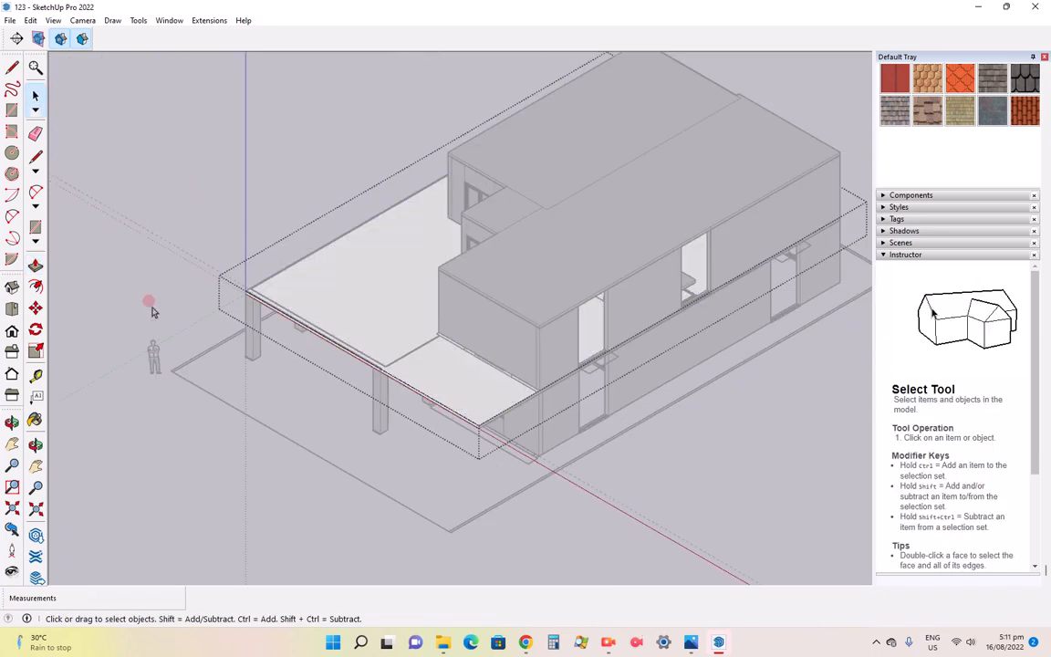
Select the whole first-floor slab group by its front edge beside the carport column
scroll(255, 301, up, 5)
scroll(280, 306, up, 3)
scroll(392, 383, up, 2)
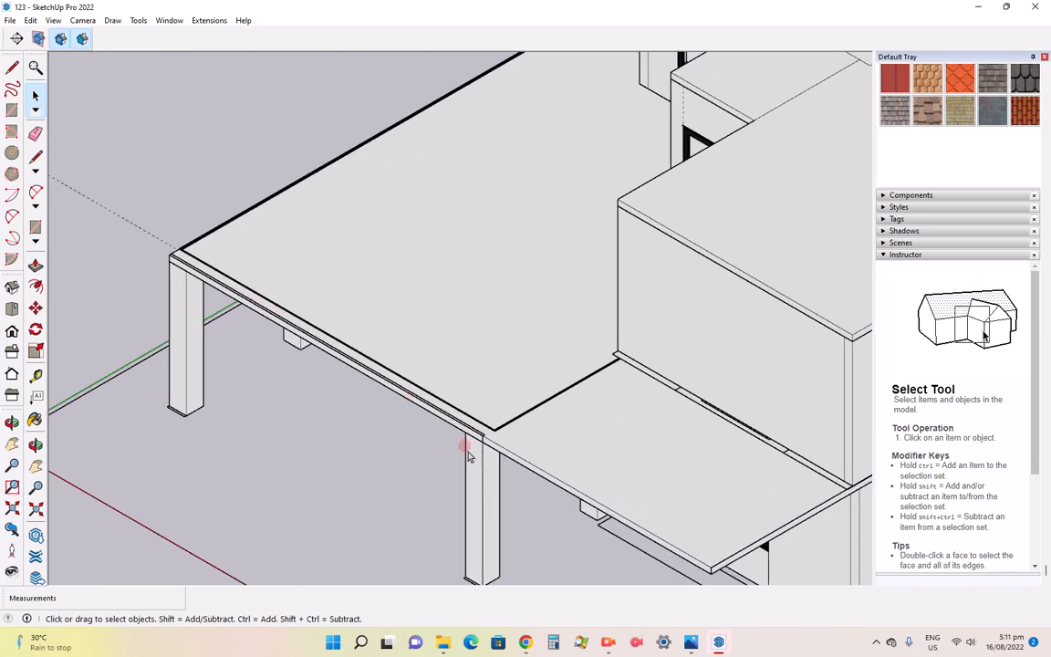
click(534, 461)
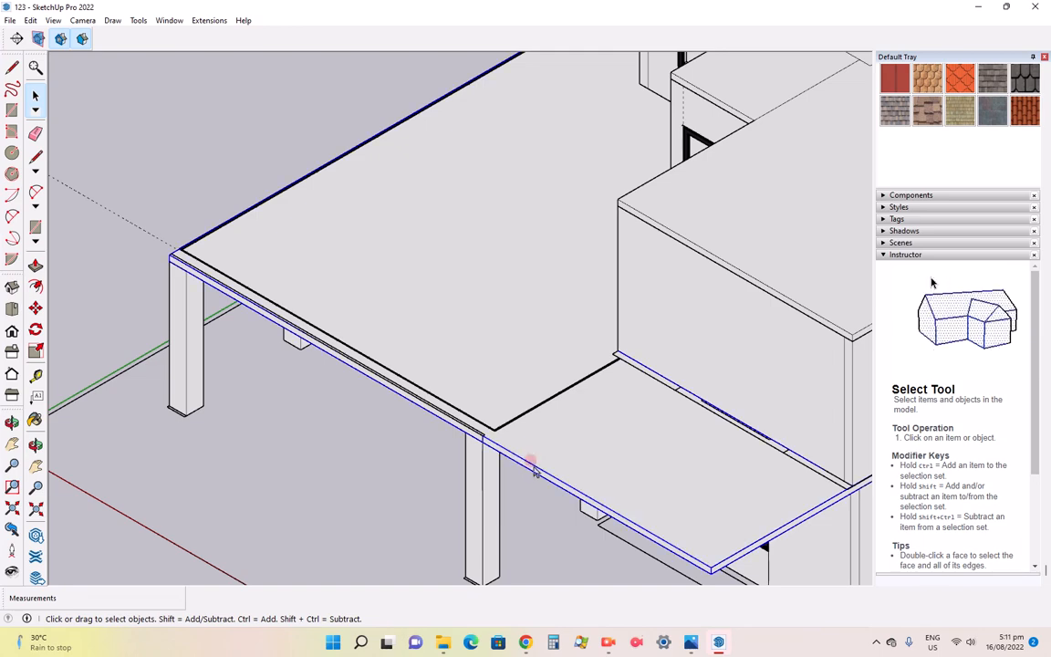
scroll(482, 478, down, 3)
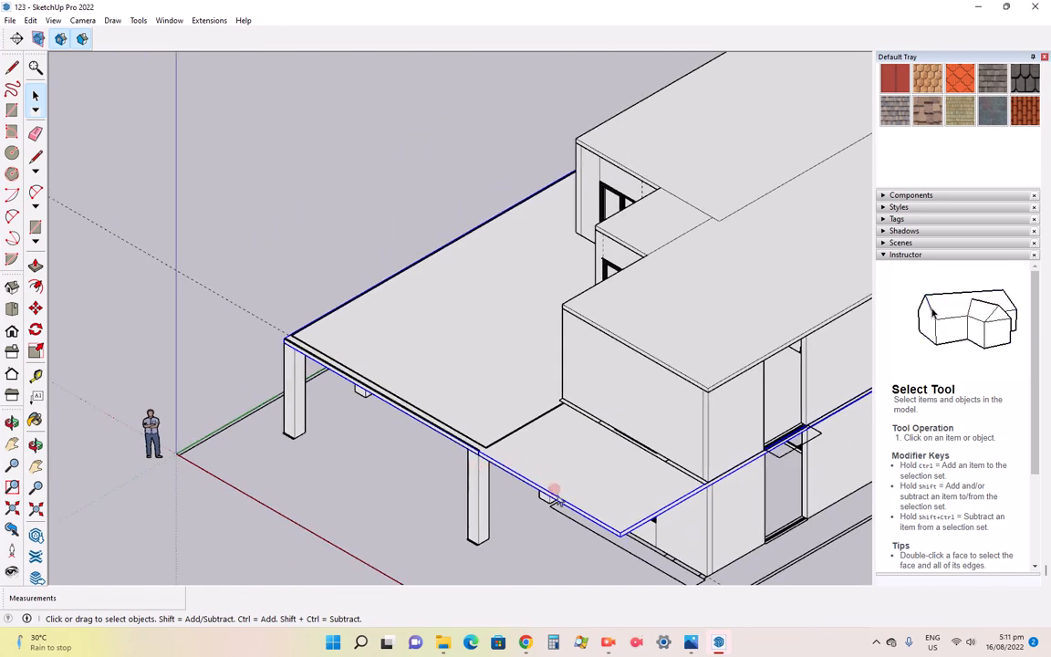
Open the first-floor slab group for editing by its front edge beside the carport column
scroll(584, 500, up, 4)
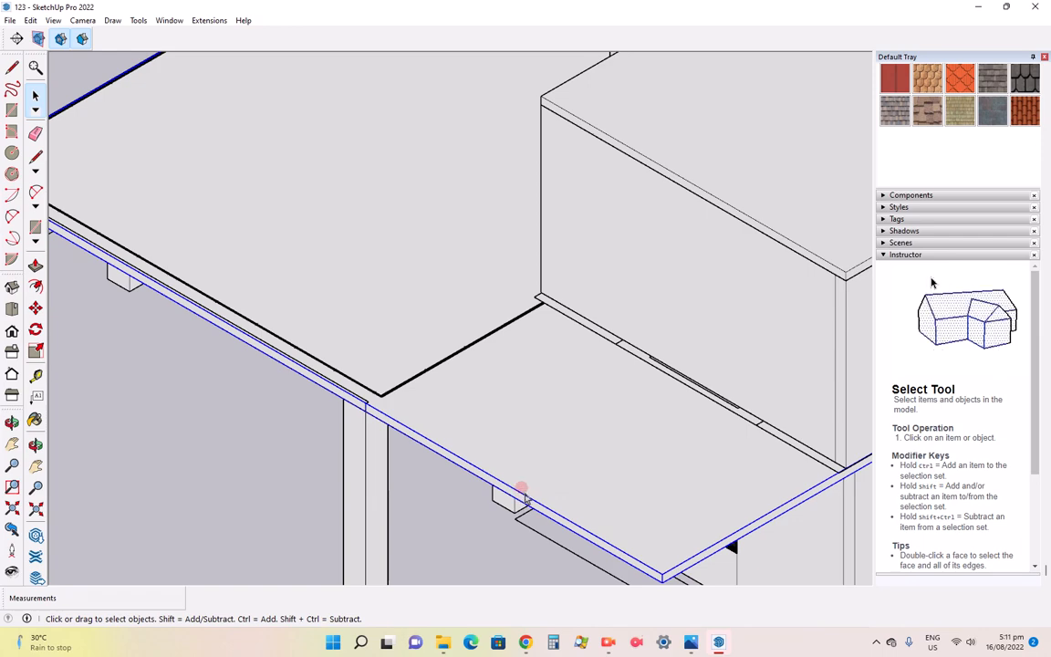
scroll(366, 407, up, 5)
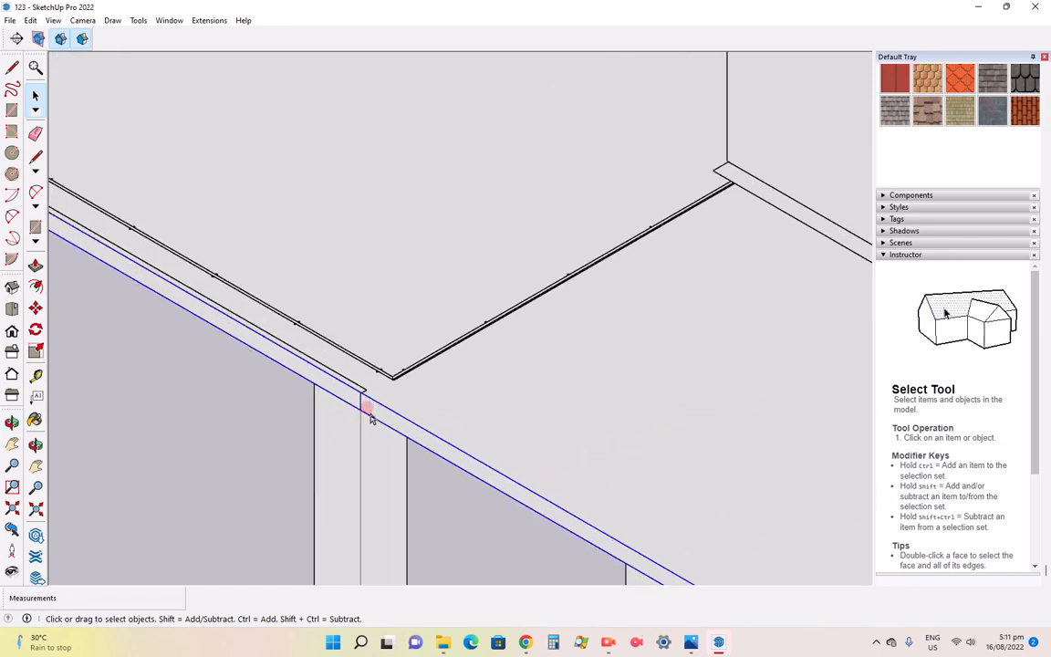
scroll(368, 409, down, 5)
scroll(474, 456, down, 4)
scroll(497, 504, up, 4)
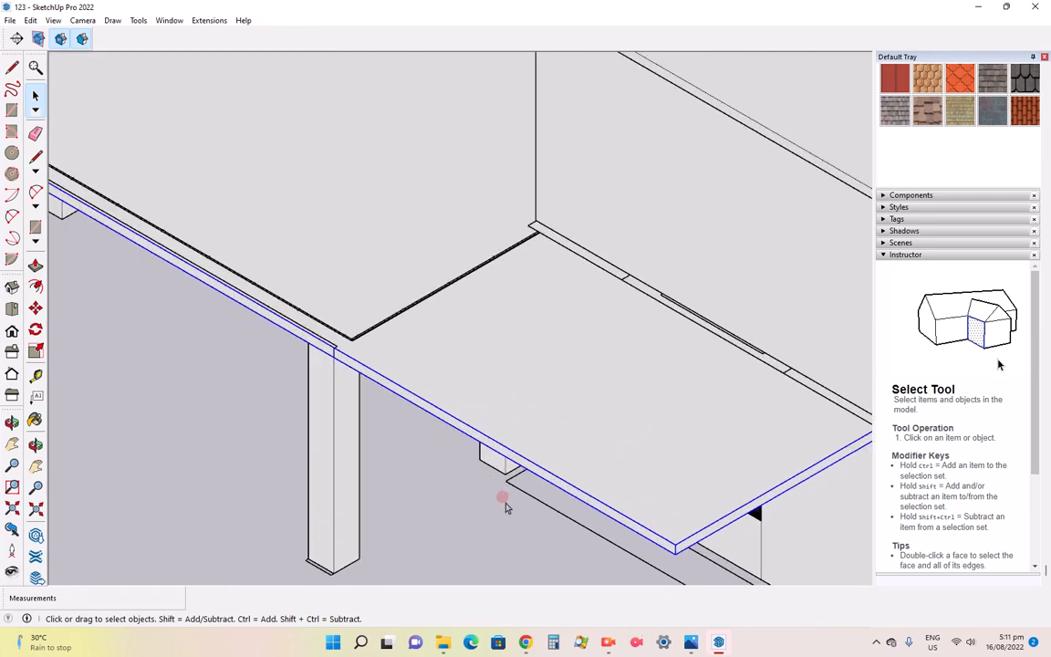
click(34, 264)
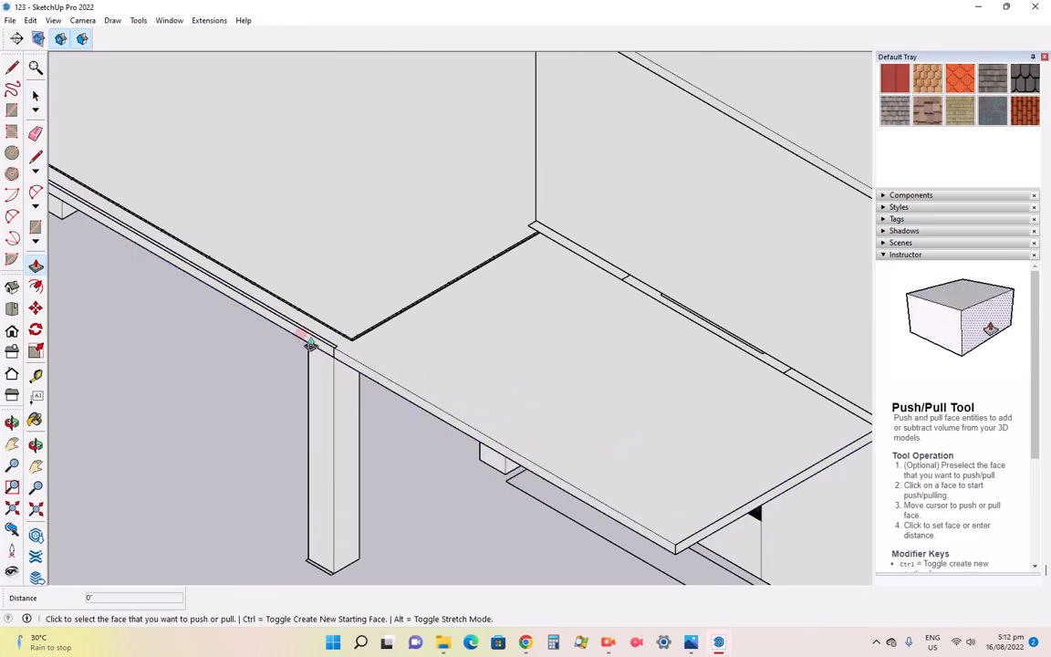
scroll(310, 343, up, 3)
scroll(310, 343, up, 5)
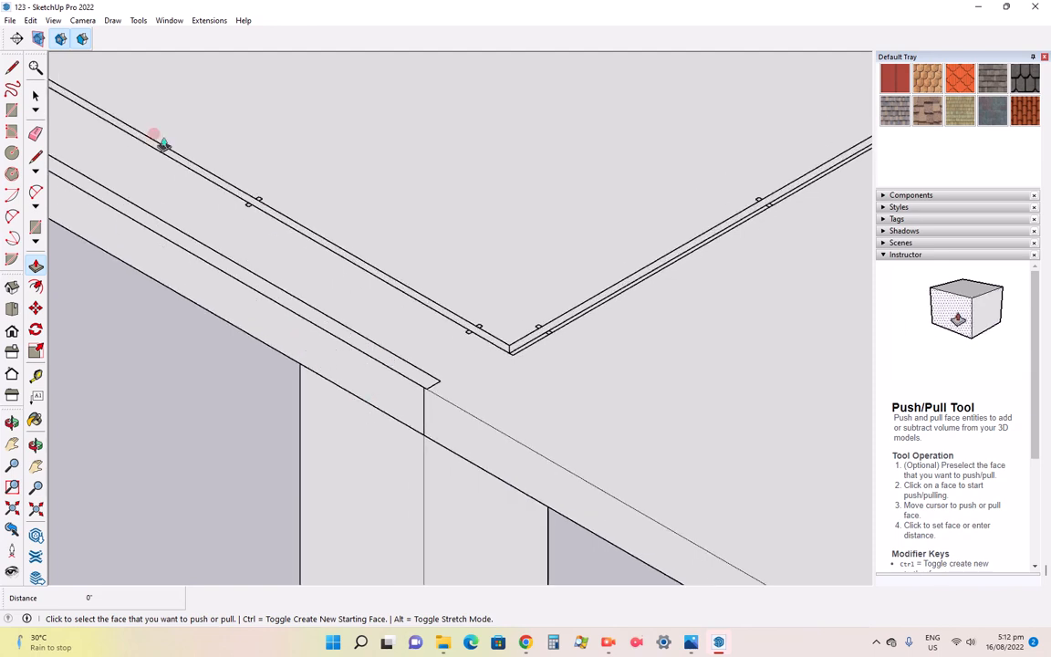
click(35, 94)
click(463, 408)
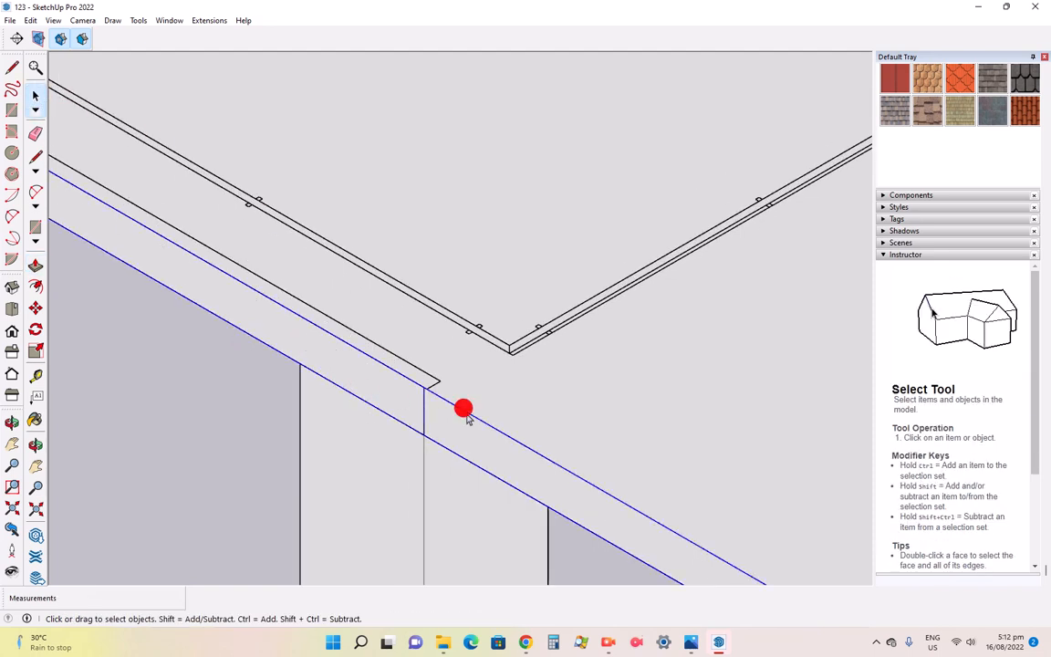
double_click(463, 408)
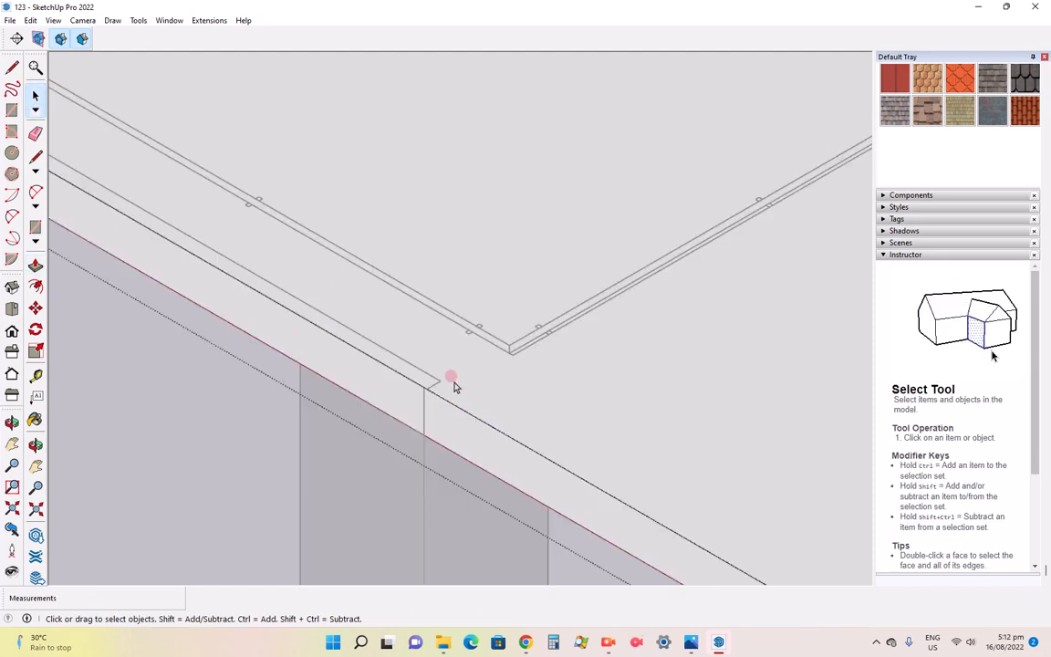
Draw a 20' 1" by 6" rectangle on the slab's front edge, from the carport column to the projecting corner
scroll(511, 401, down, 6)
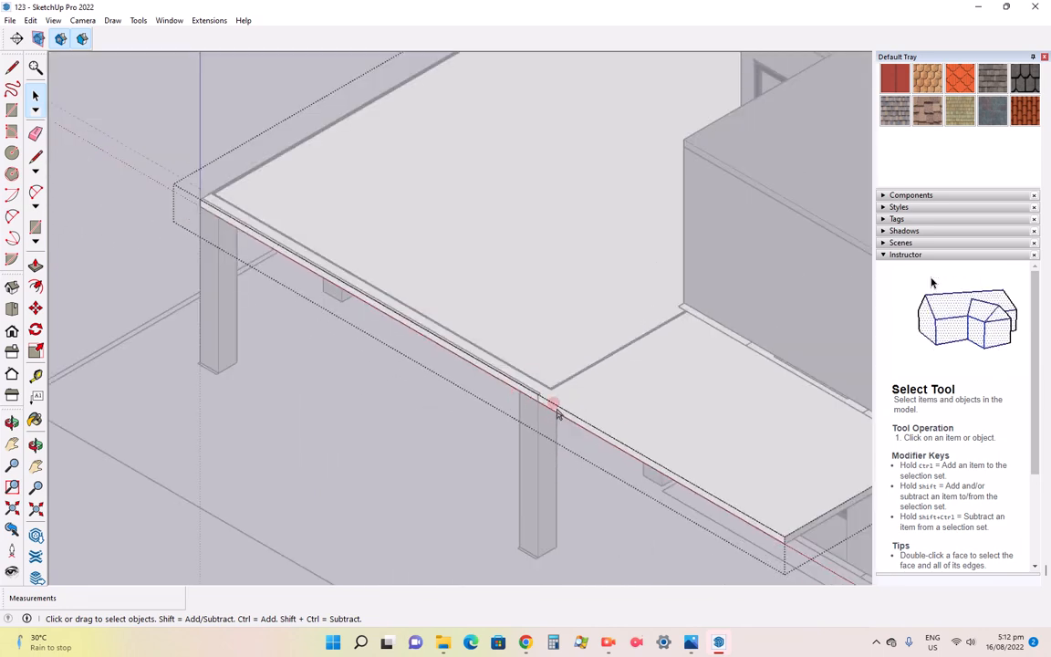
scroll(558, 413, down, 4)
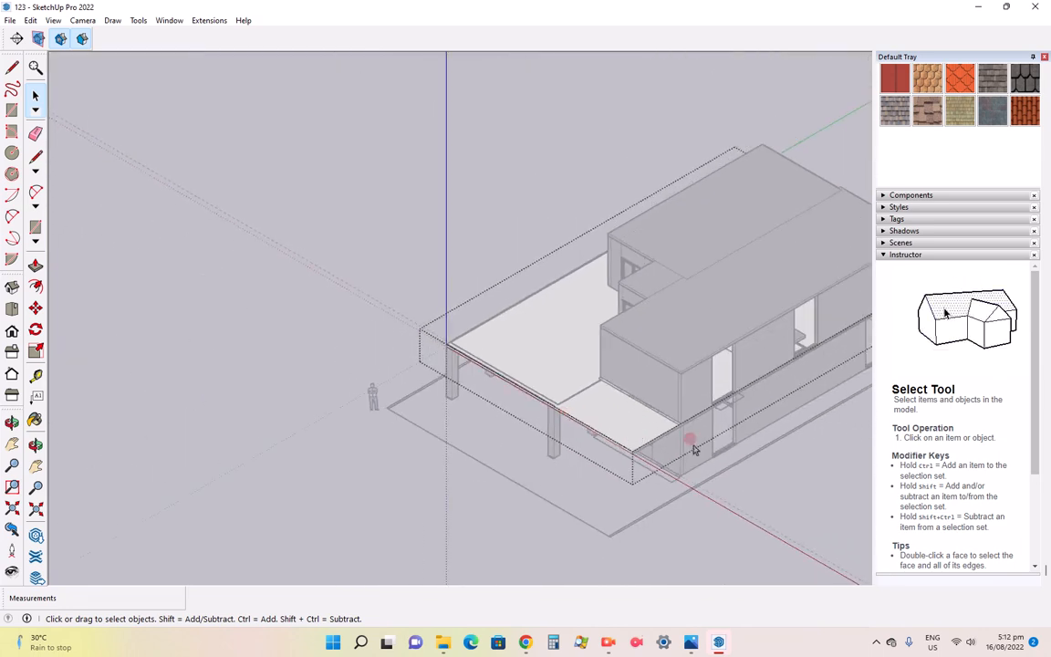
scroll(690, 451, up, 2)
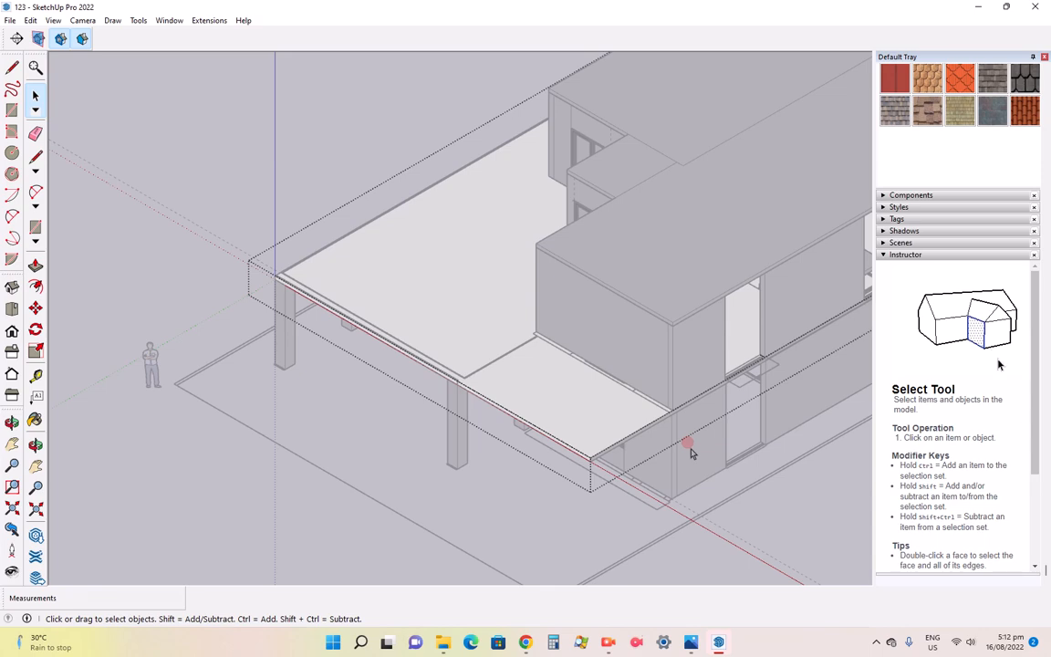
scroll(690, 452, up, 5)
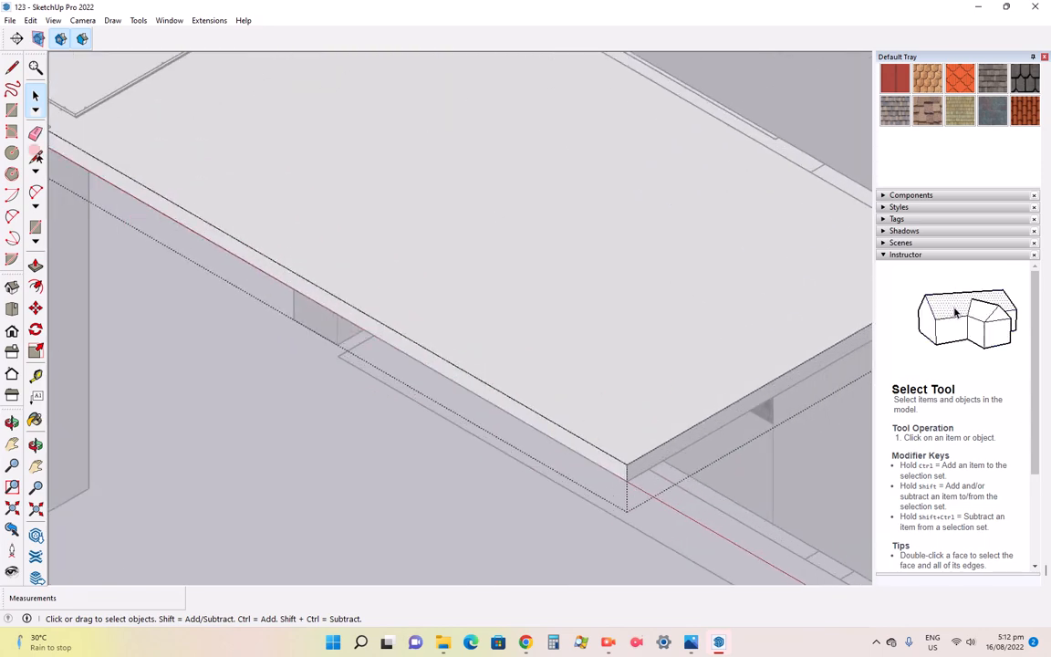
click(36, 156)
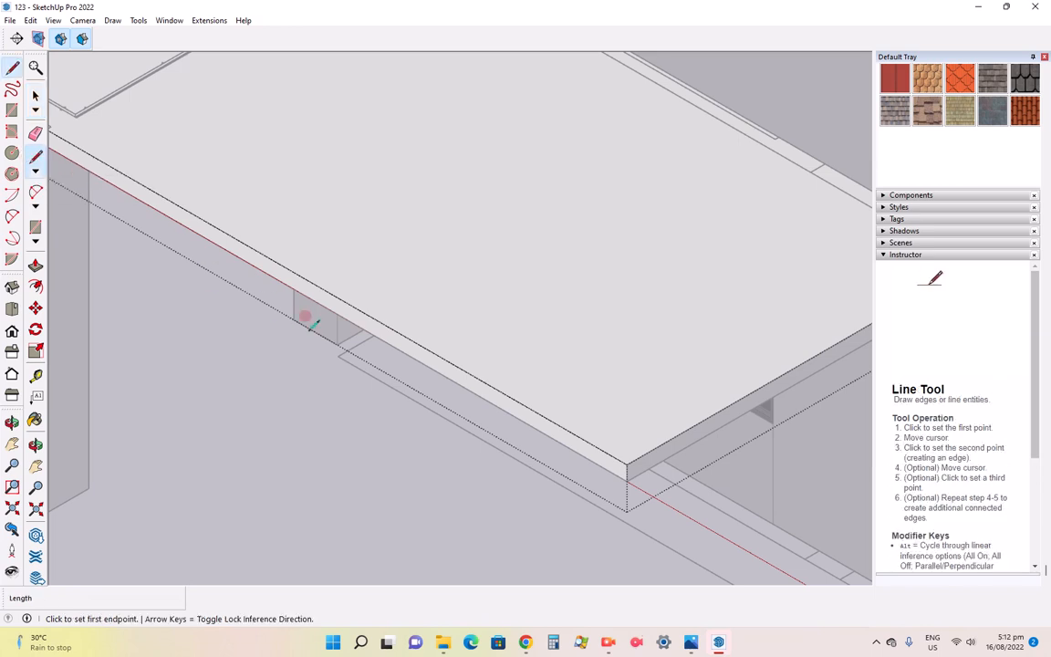
scroll(310, 327, down, 3)
scroll(197, 274, up, 6)
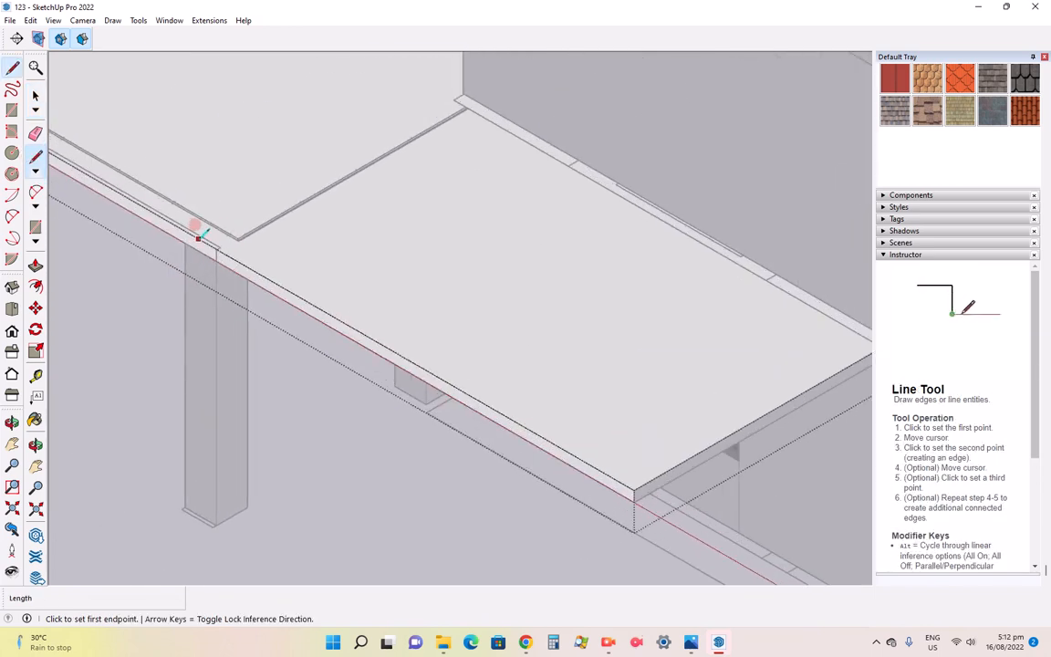
click(12, 110)
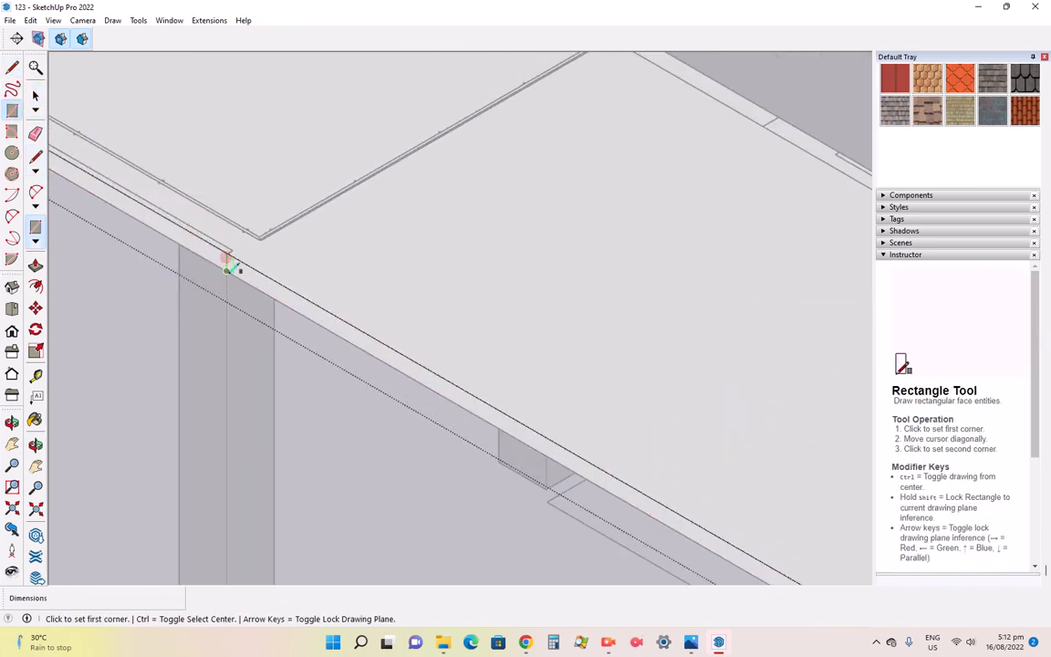
click(233, 262)
scroll(276, 245, down, 3)
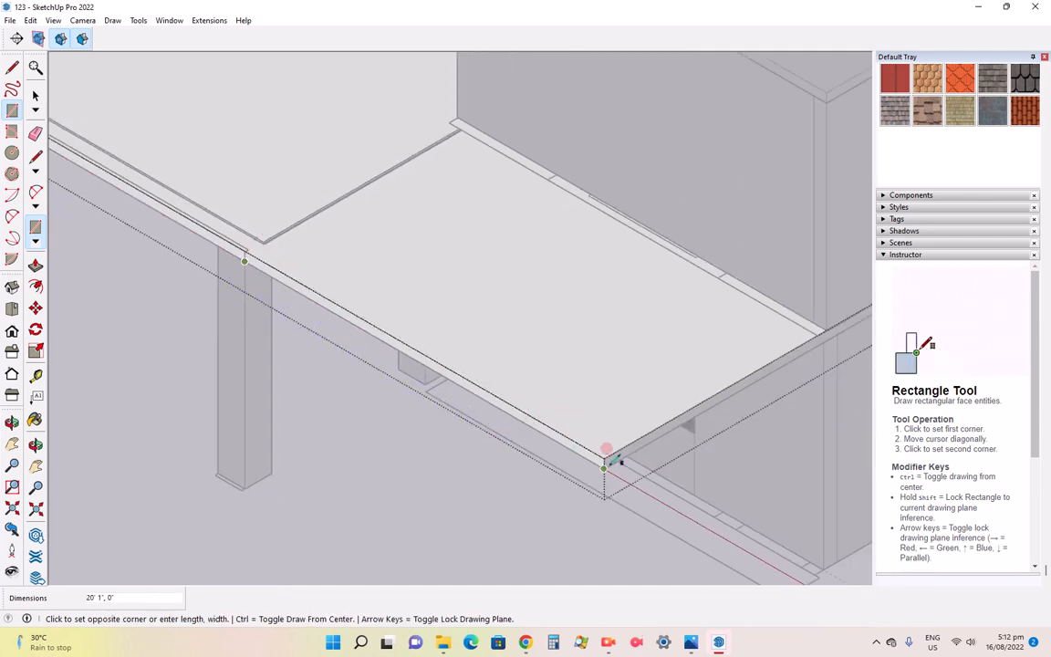
click(603, 456)
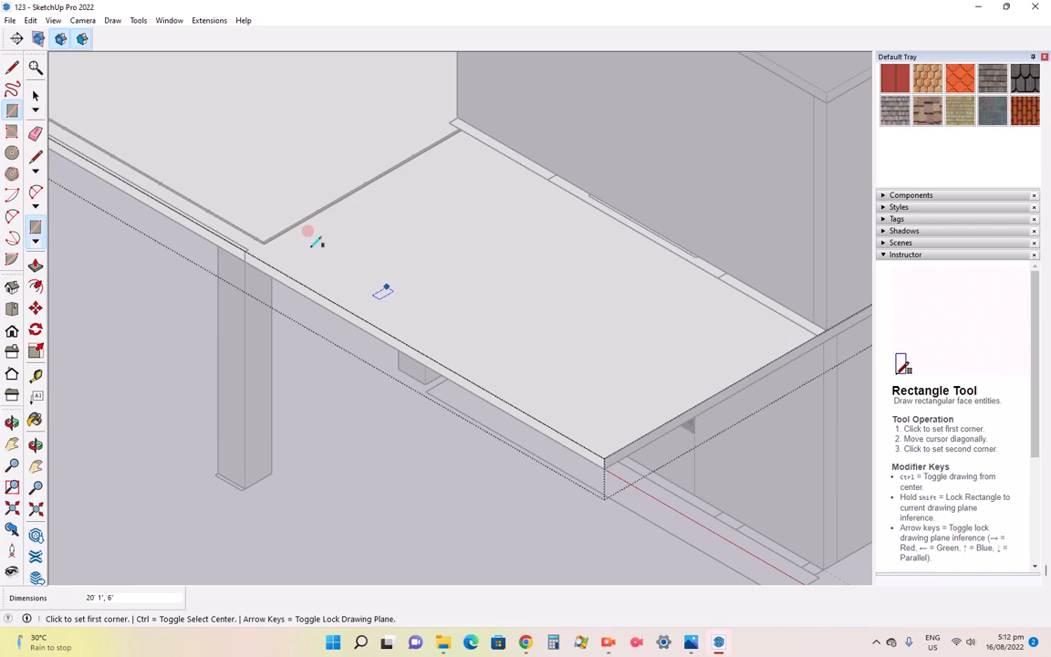
Push the rectangle on the slab's front edge back 12' 5" to the wall line of the main block
click(35, 264)
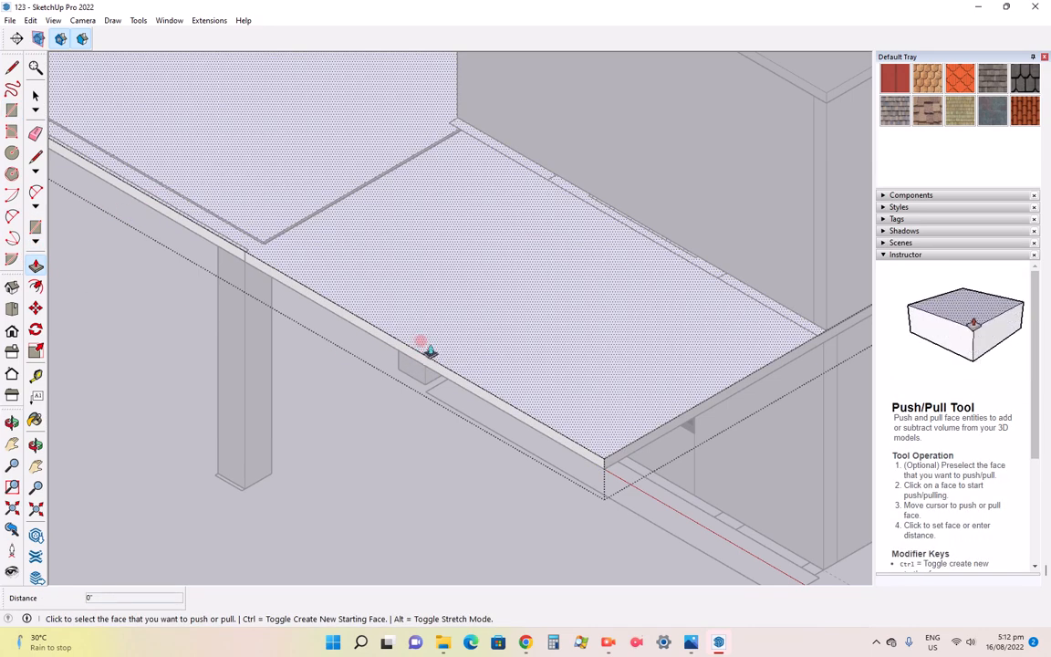
click(415, 356)
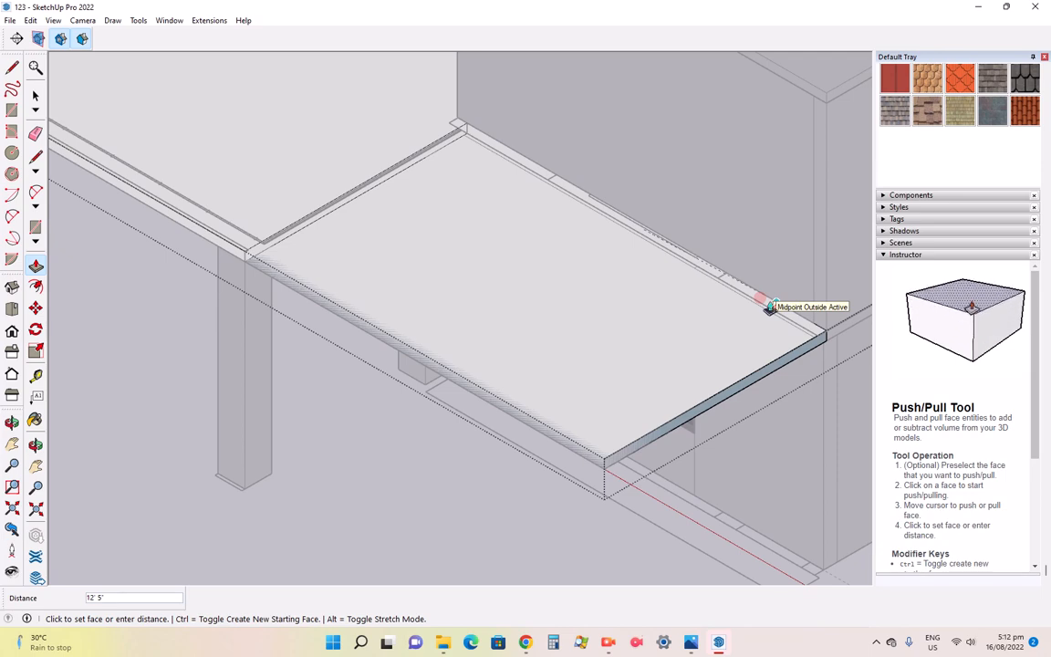
click(769, 307)
scroll(709, 445, down, 3)
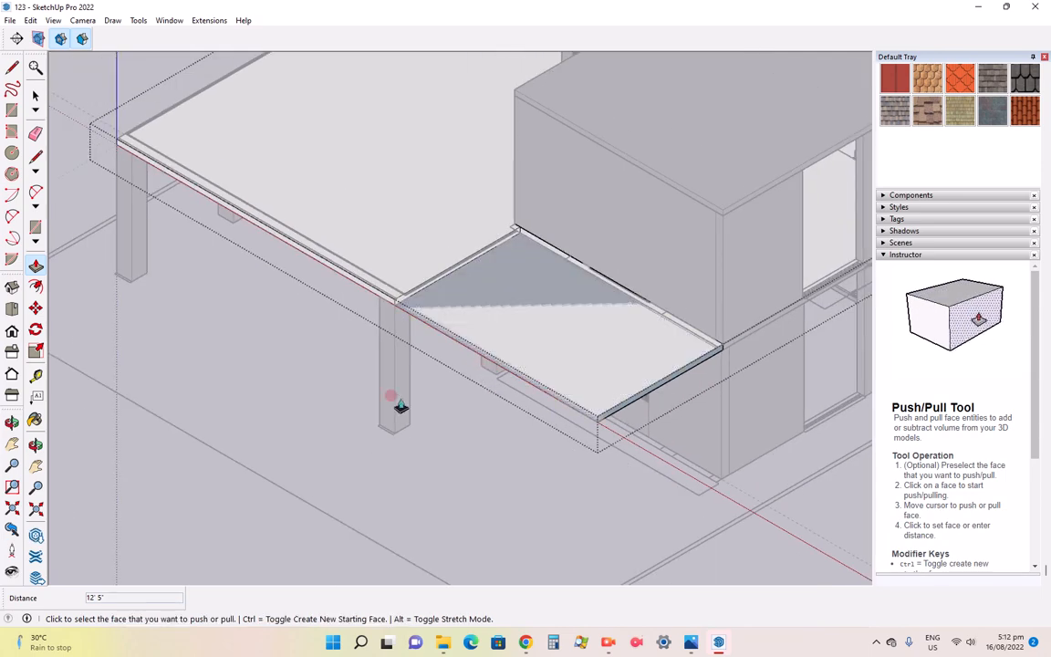
Push the leftover end face of the projecting slab about 20' across toward the carport column
click(12, 352)
scroll(529, 401, down, 2)
scroll(448, 389, up, 4)
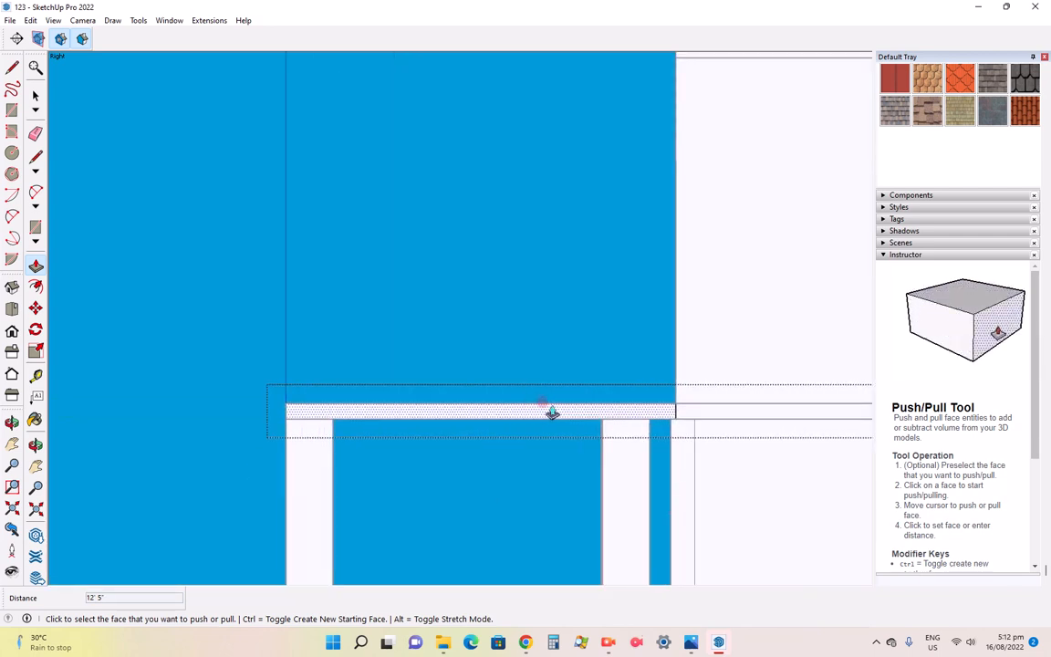
click(37, 443)
drag(273, 385, 536, 440)
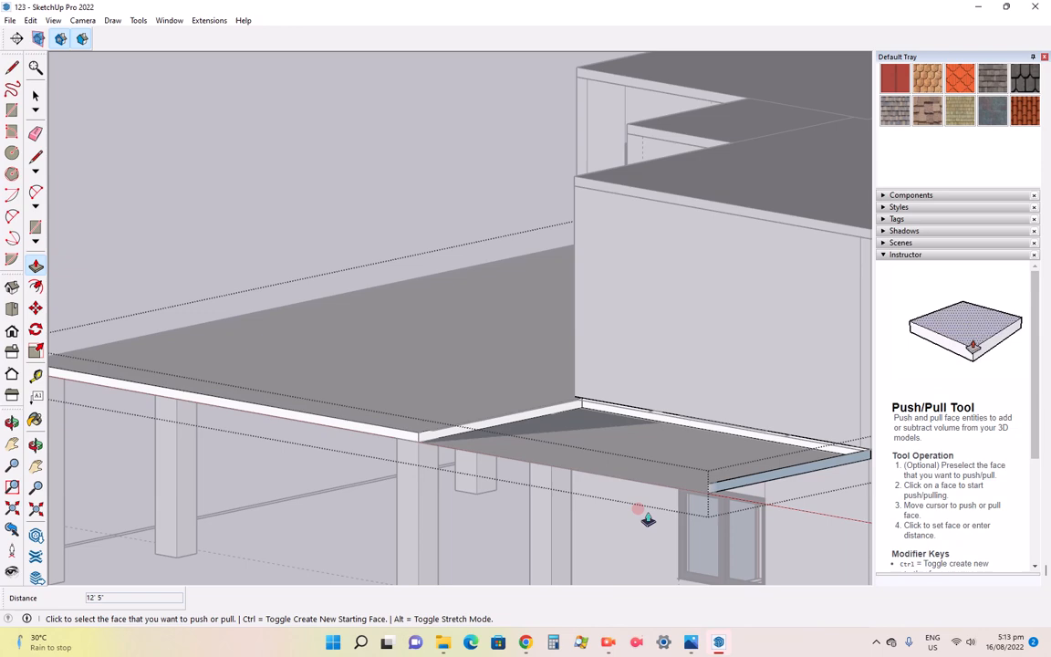
click(720, 481)
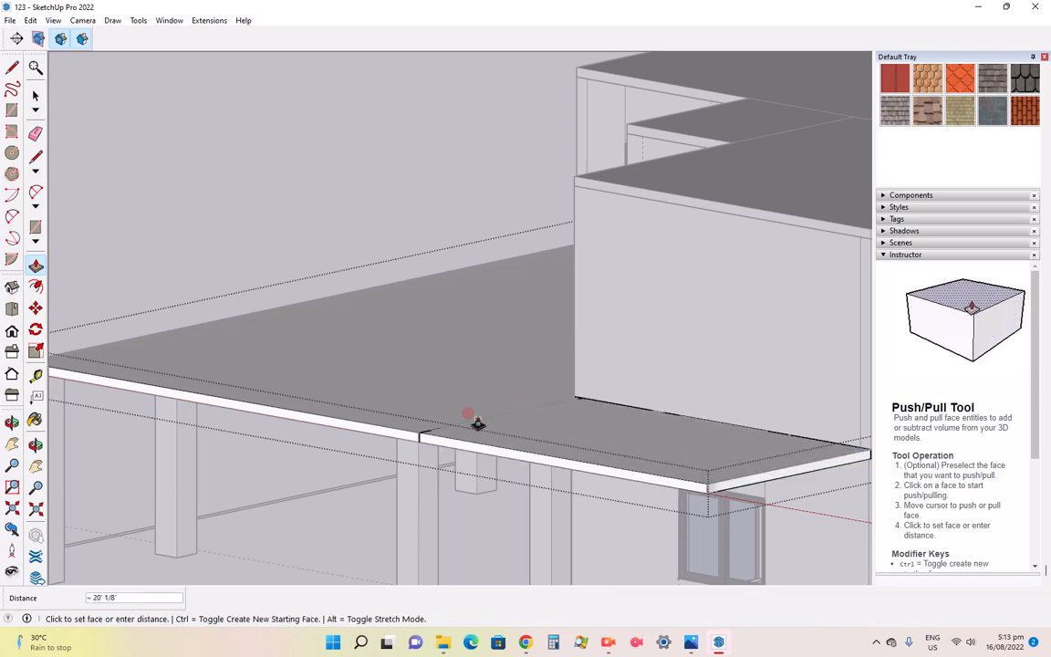
click(470, 421)
scroll(675, 534, down, 3)
scroll(668, 459, up, 2)
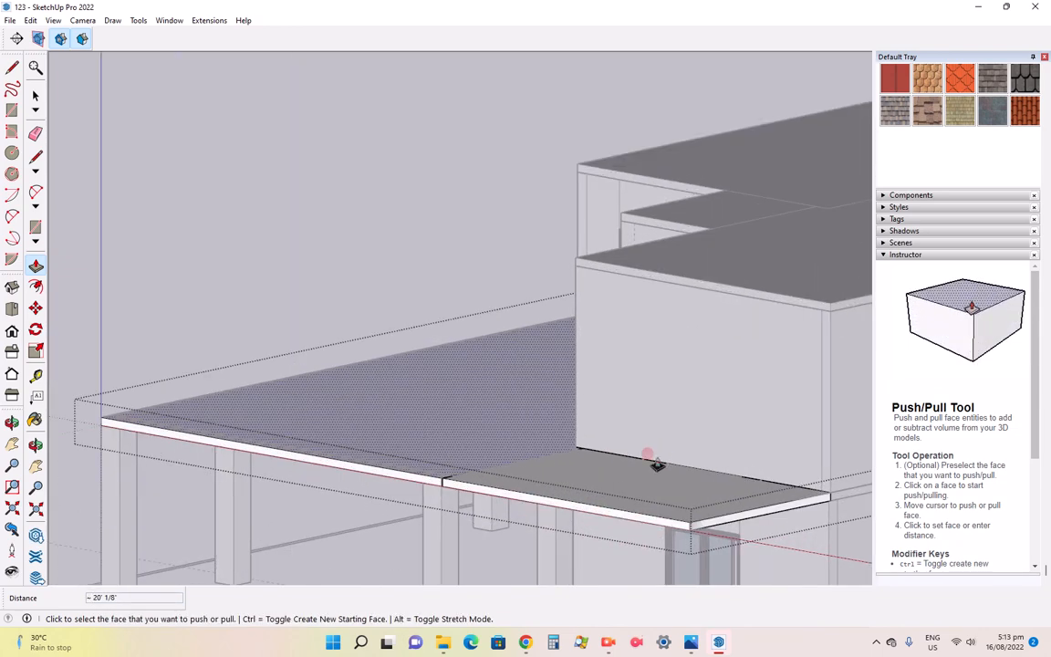
Push the projecting slab's front face back 12' 5" to the main block's wall and leave the slab group
click(451, 483)
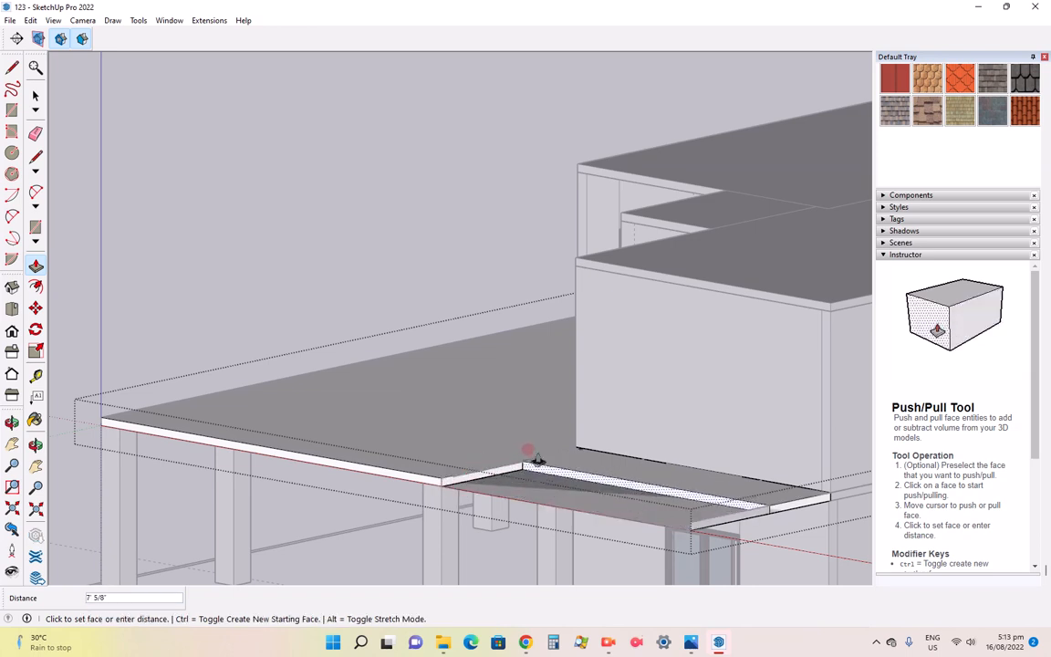
click(576, 449)
scroll(546, 520, down, 3)
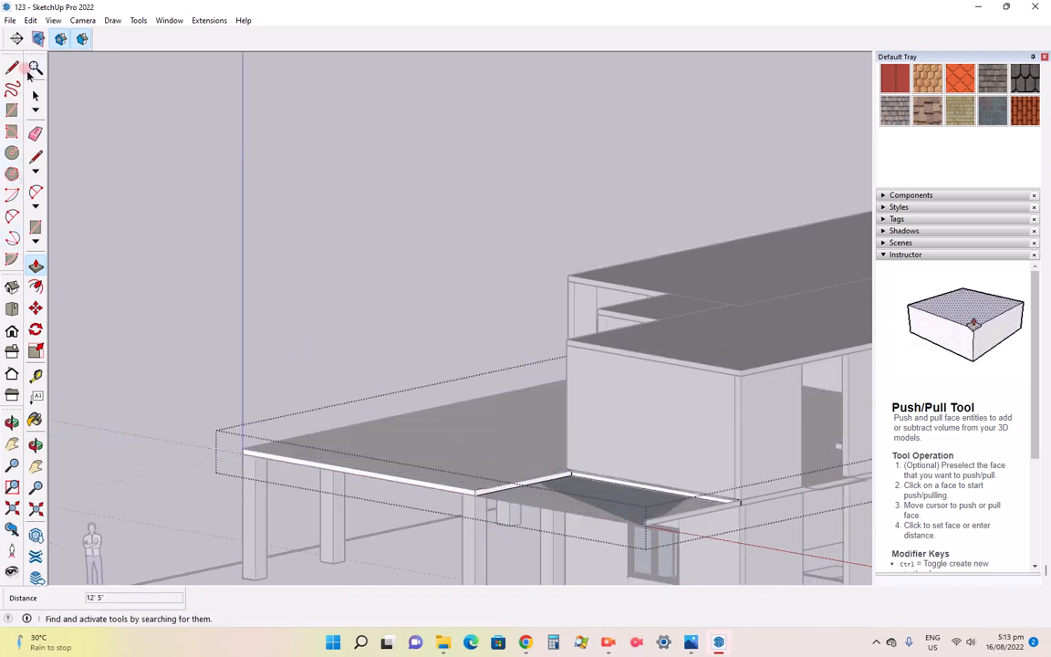
click(60, 96)
click(530, 388)
click(153, 326)
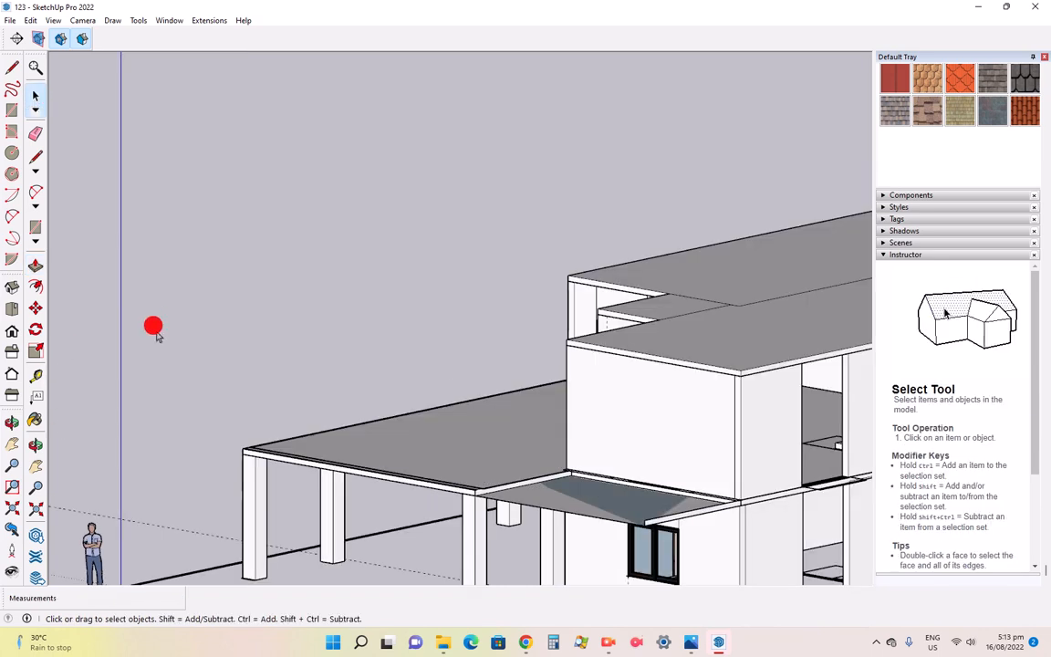
Delete the loose edge outside the group along the front of the cut area, together with its attached face
click(594, 516)
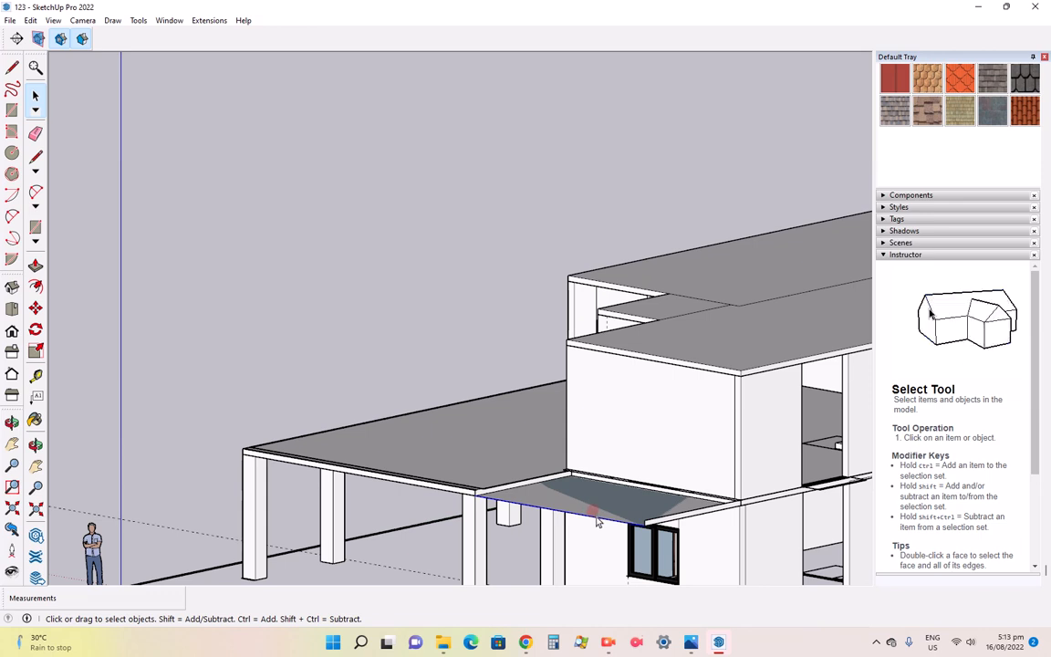
scroll(597, 520, up, 2)
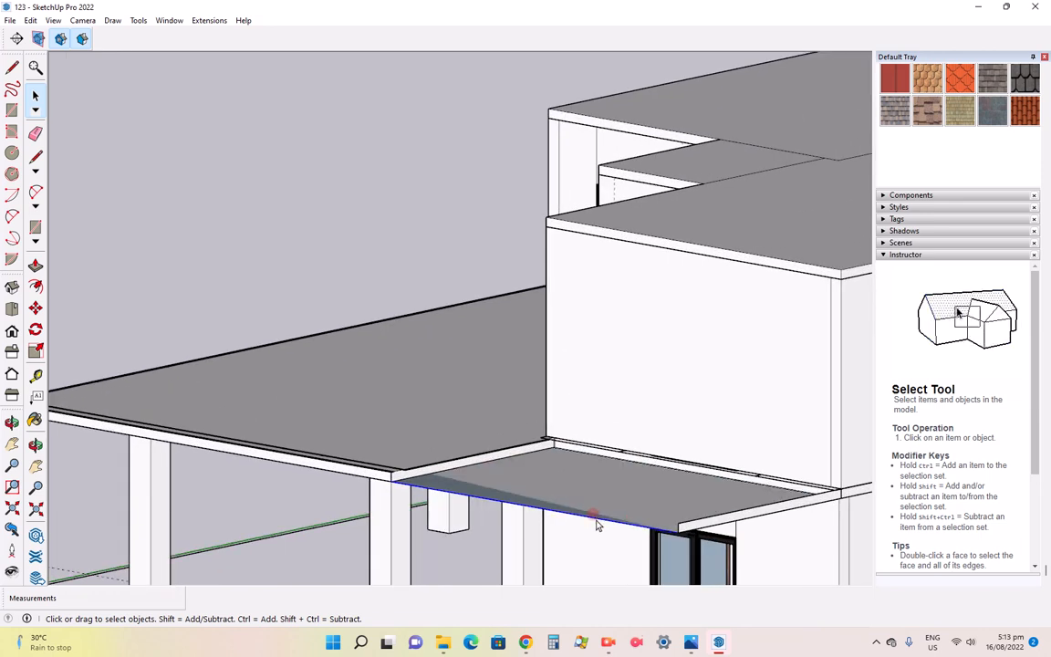
key(Delete)
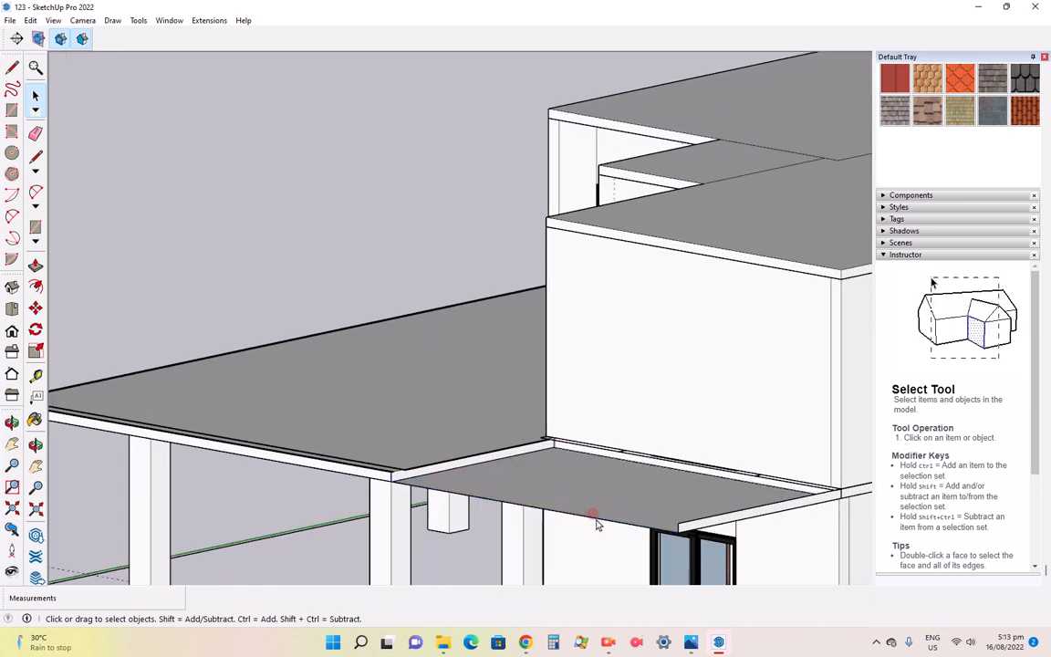
Reopen the slab group, delete the leftover bottom face and its front edge before the main block, and leave the group
double_click(598, 521)
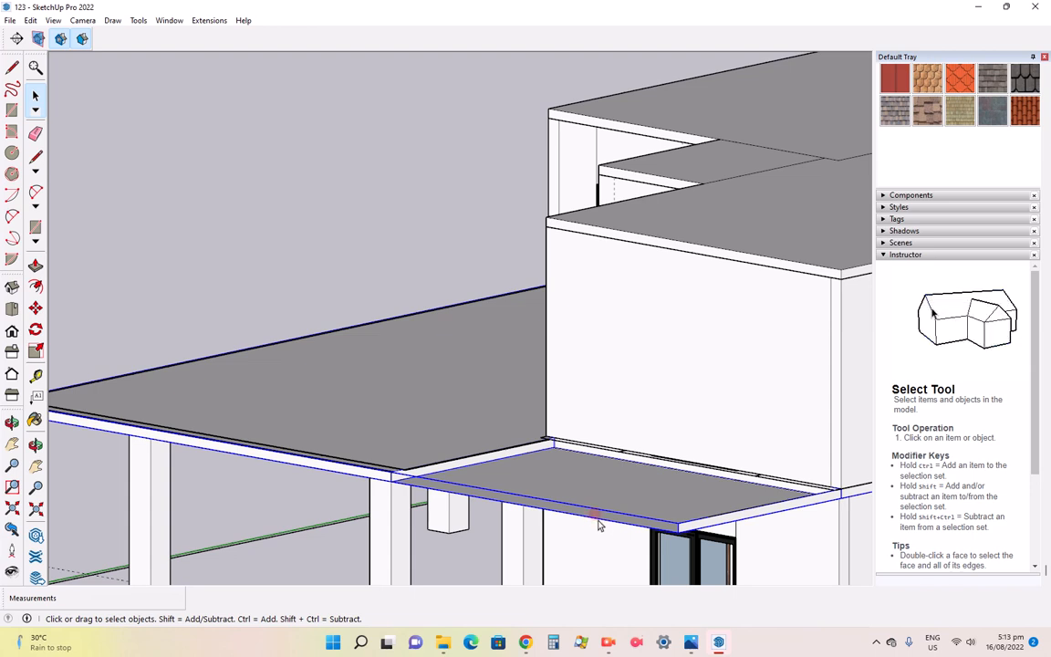
scroll(561, 539, up, 1)
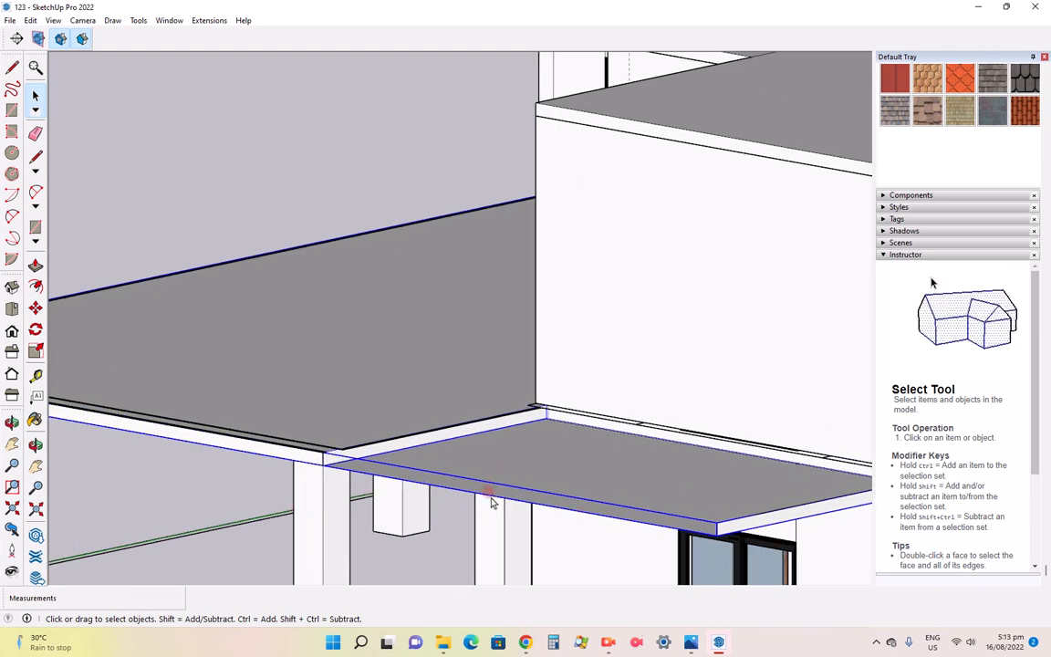
double_click(493, 500)
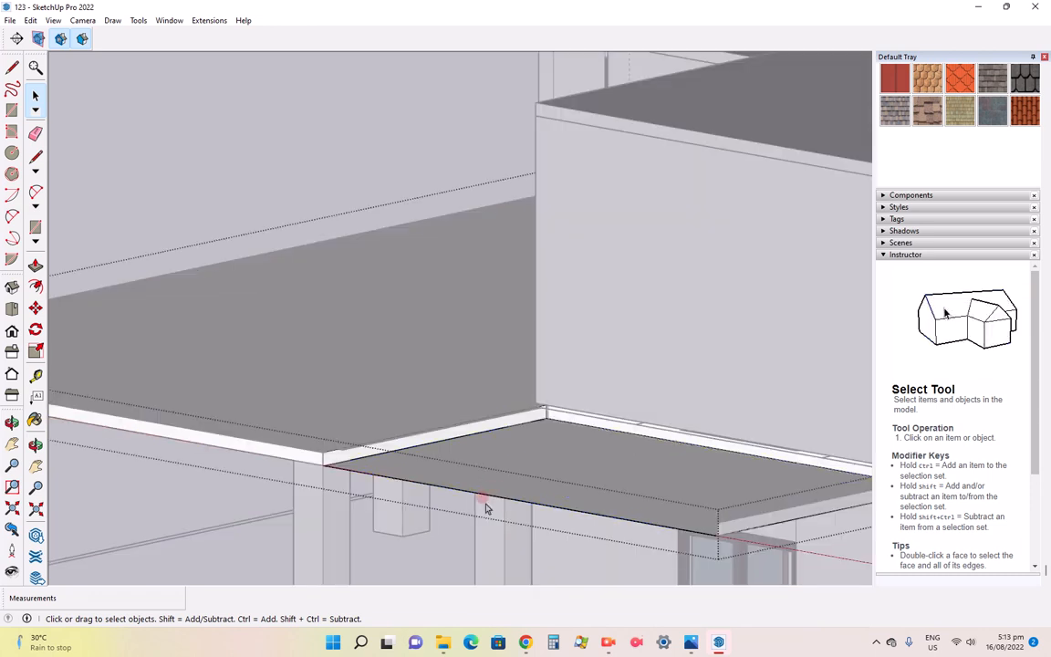
double_click(475, 496)
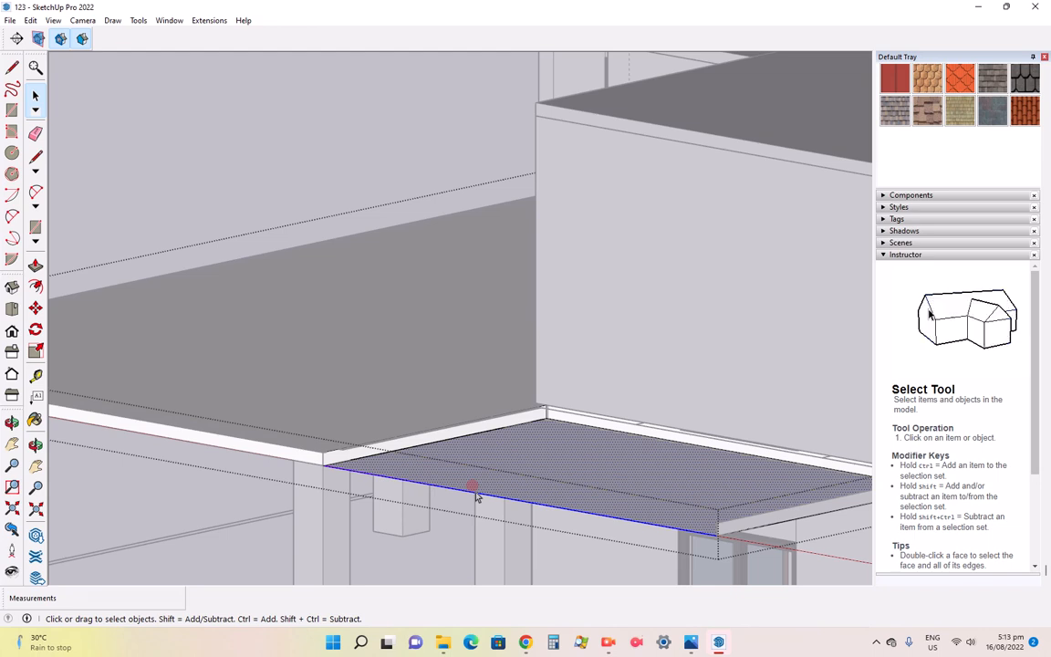
key(Delete)
scroll(477, 497, down, 3)
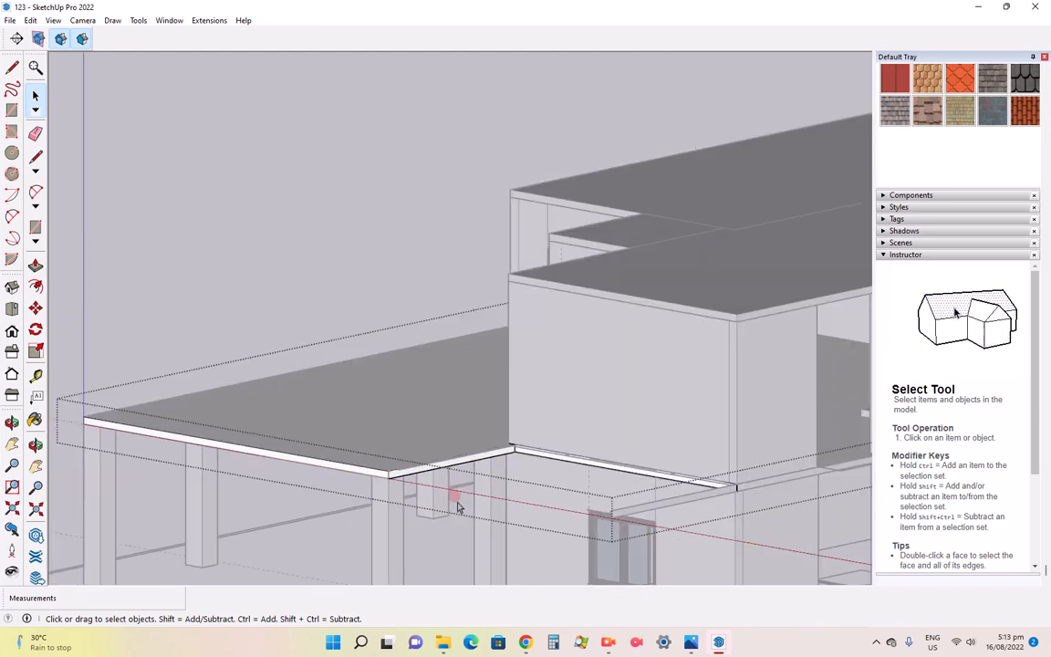
scroll(468, 450, down, 2)
click(195, 277)
scroll(430, 359, down, 3)
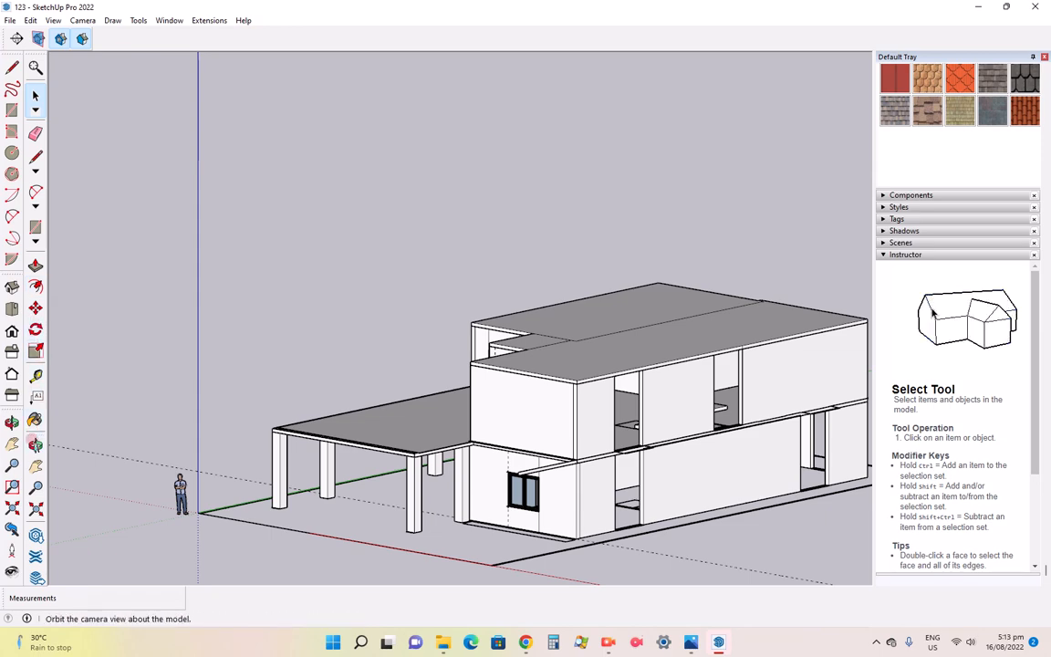
Try to erase the stray edge hanging before the main block's ground-floor front wall, and undo the erasure
click(12, 422)
drag(335, 343, 691, 513)
scroll(691, 513, up, 6)
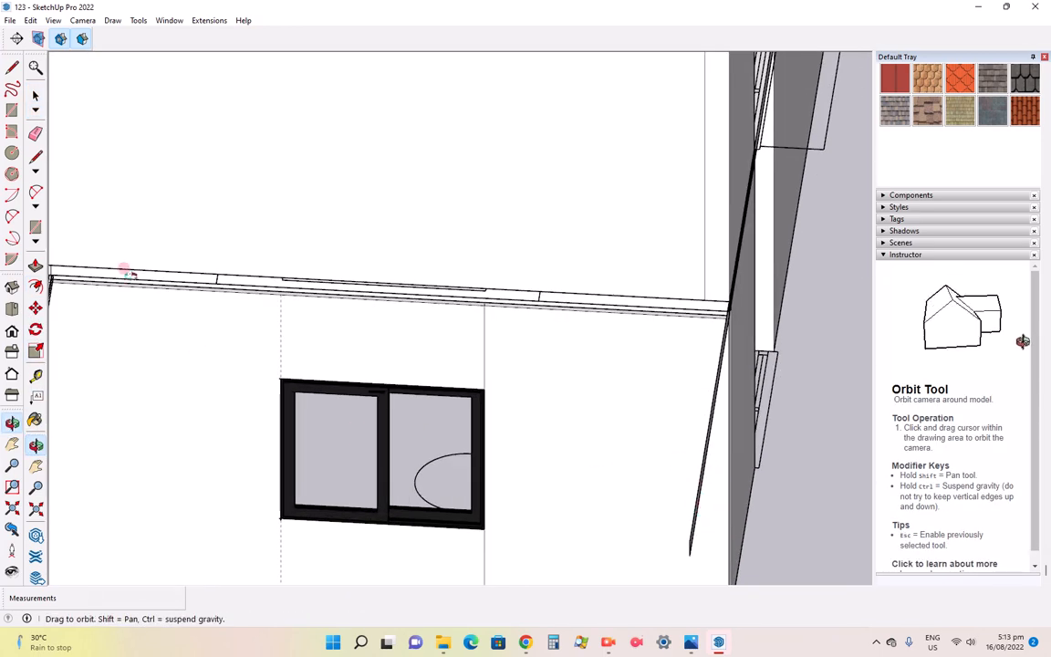
click(35, 94)
click(643, 481)
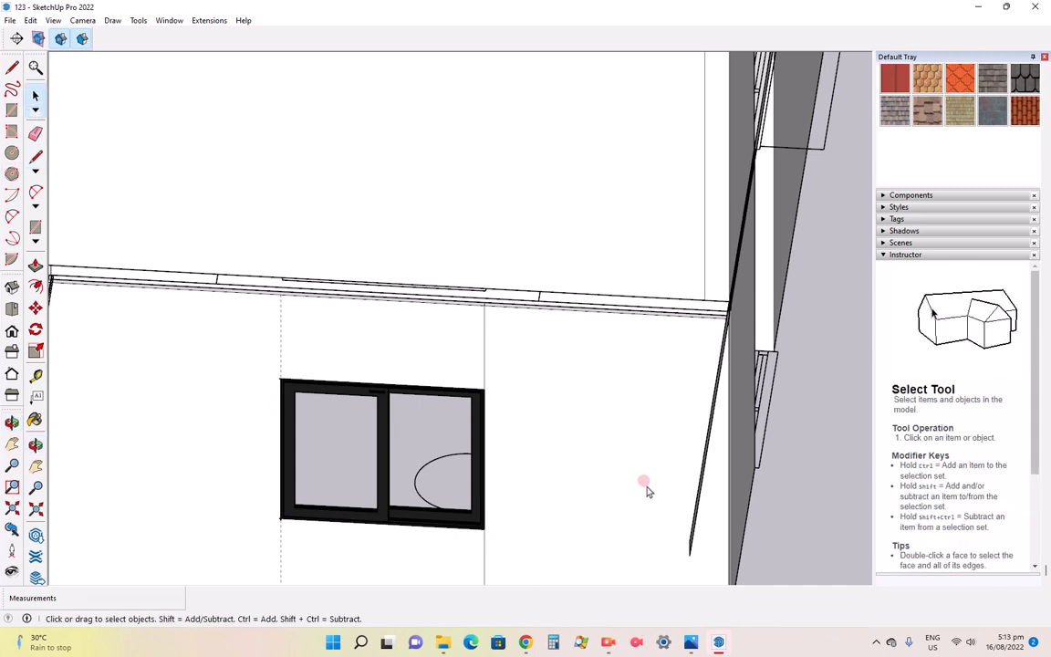
click(693, 503)
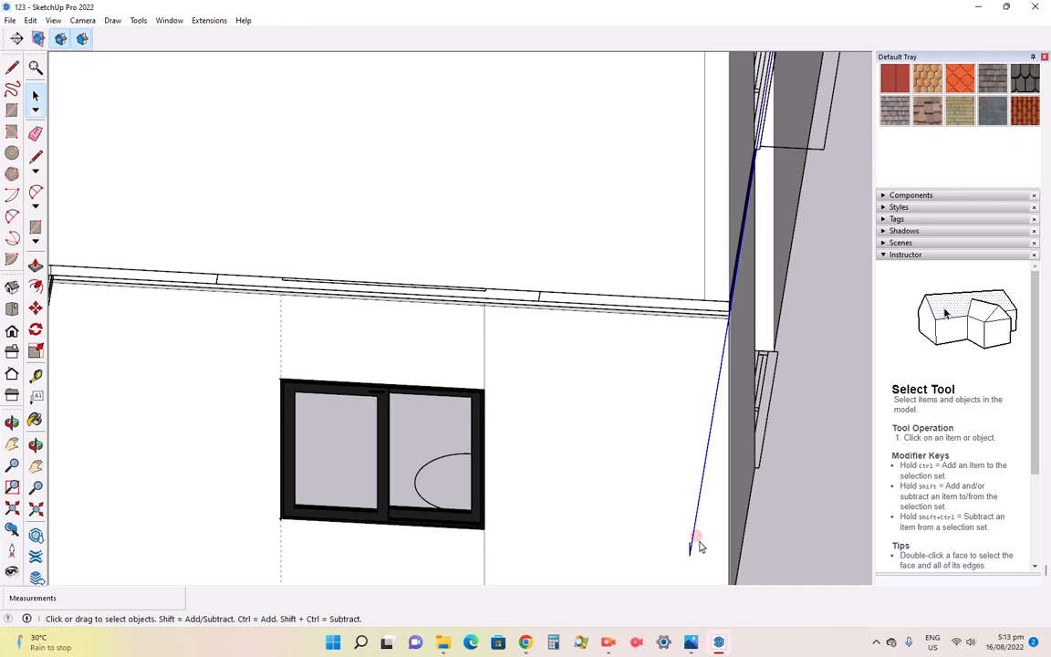
click(675, 466)
click(844, 468)
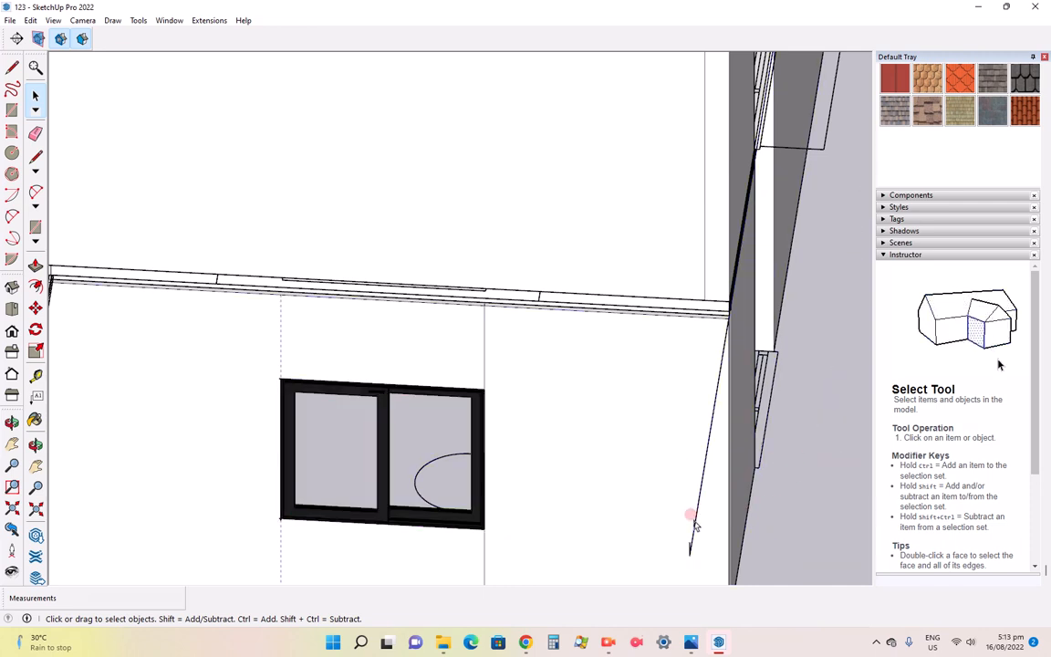
scroll(691, 510, up, 2)
scroll(691, 424, down, 1)
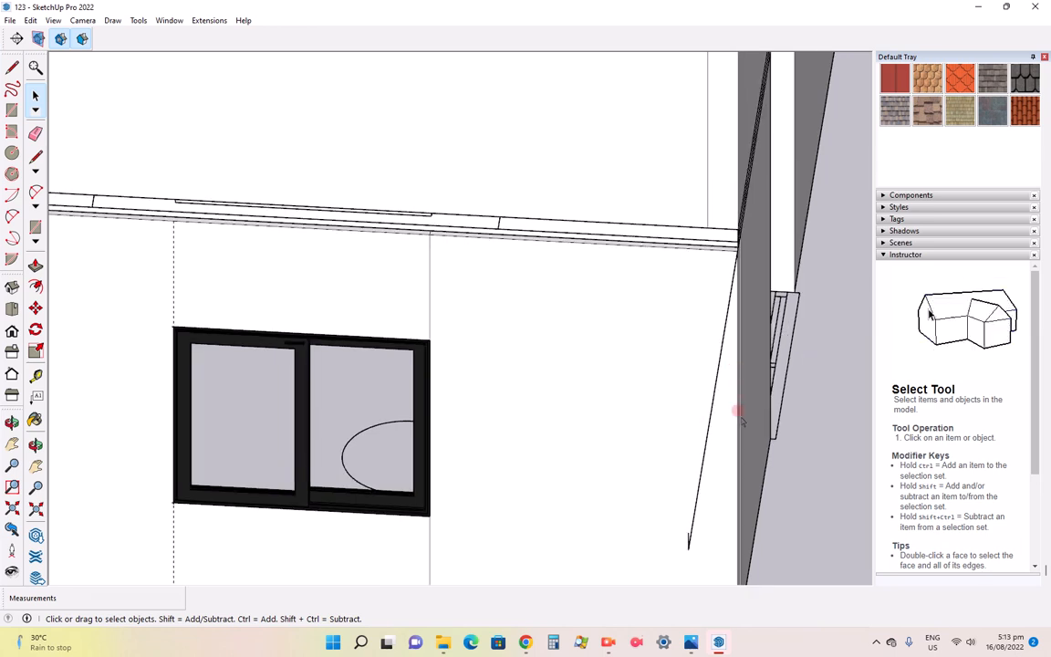
click(35, 134)
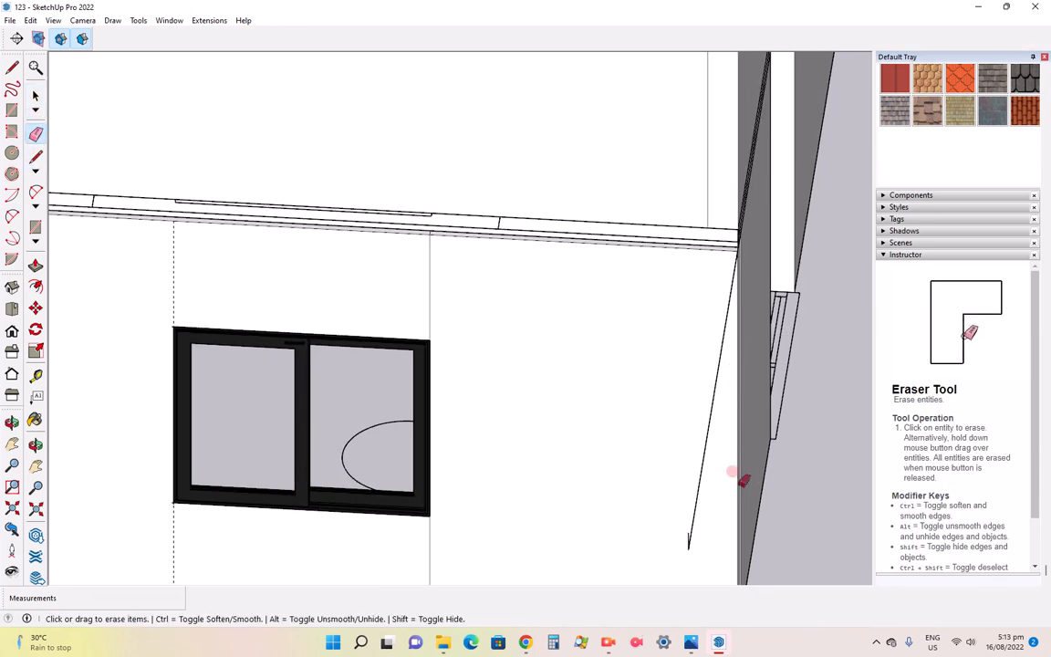
click(697, 465)
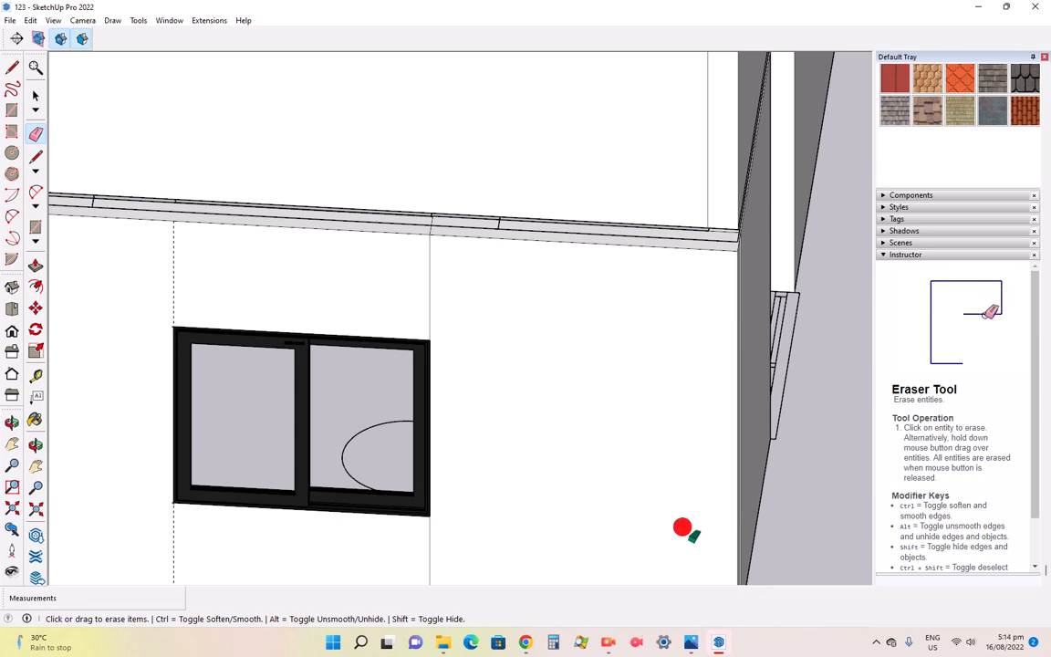
scroll(686, 497, down, 10)
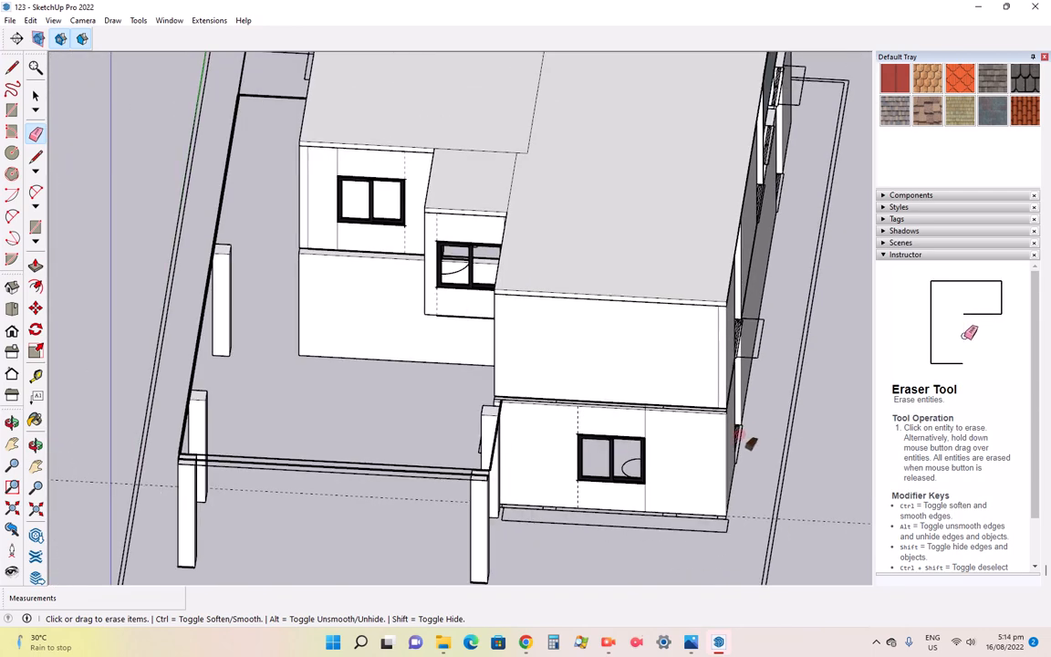
ctrl+click(163, 412)
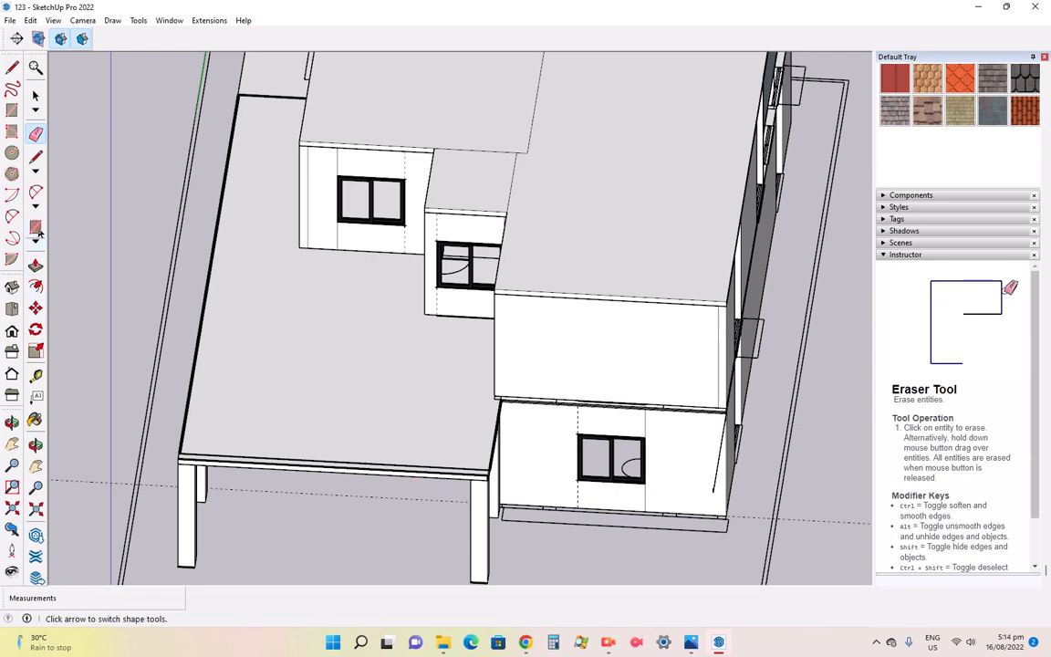
Try to pick the stray edge crossing the ground-floor window, and leave the wall group opened instead
click(11, 420)
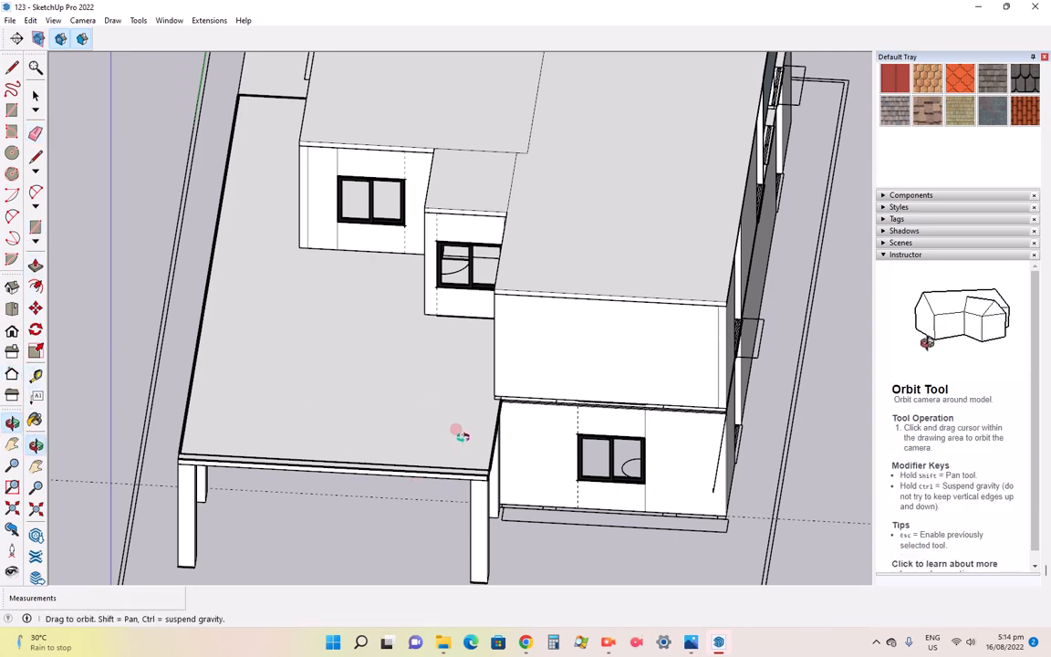
drag(460, 429, 232, 396)
scroll(590, 497, up, 5)
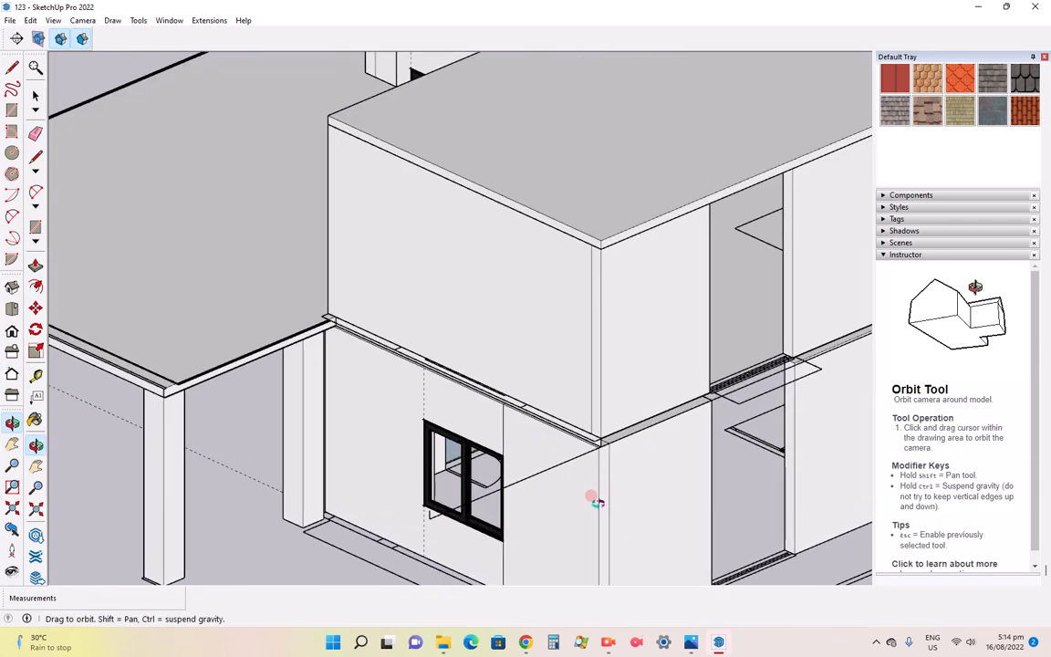
scroll(583, 498, up, 2)
click(35, 94)
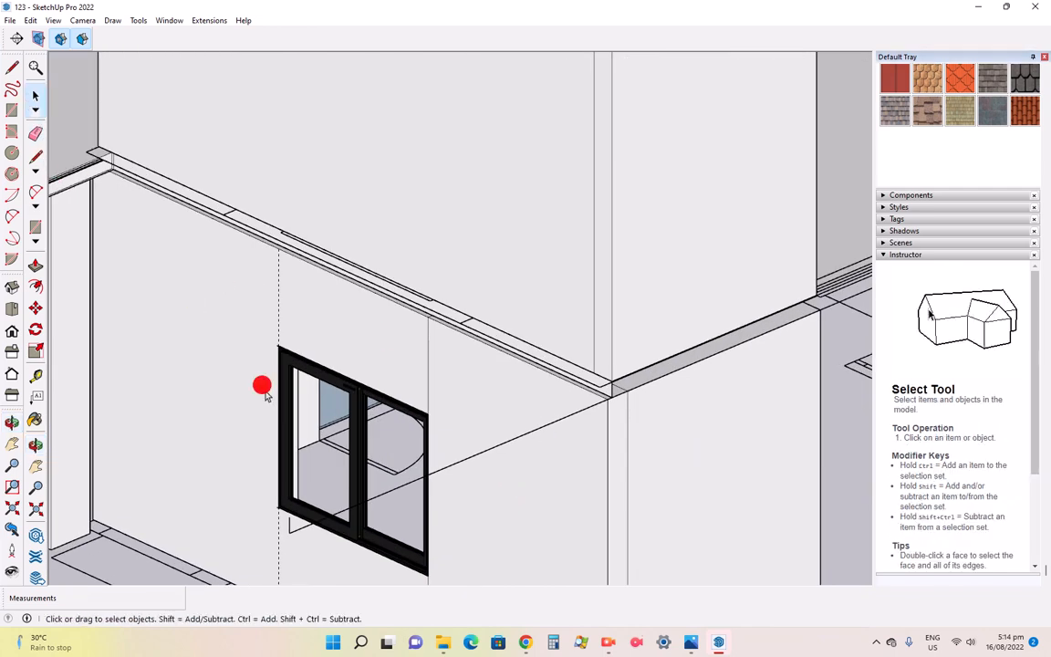
click(380, 498)
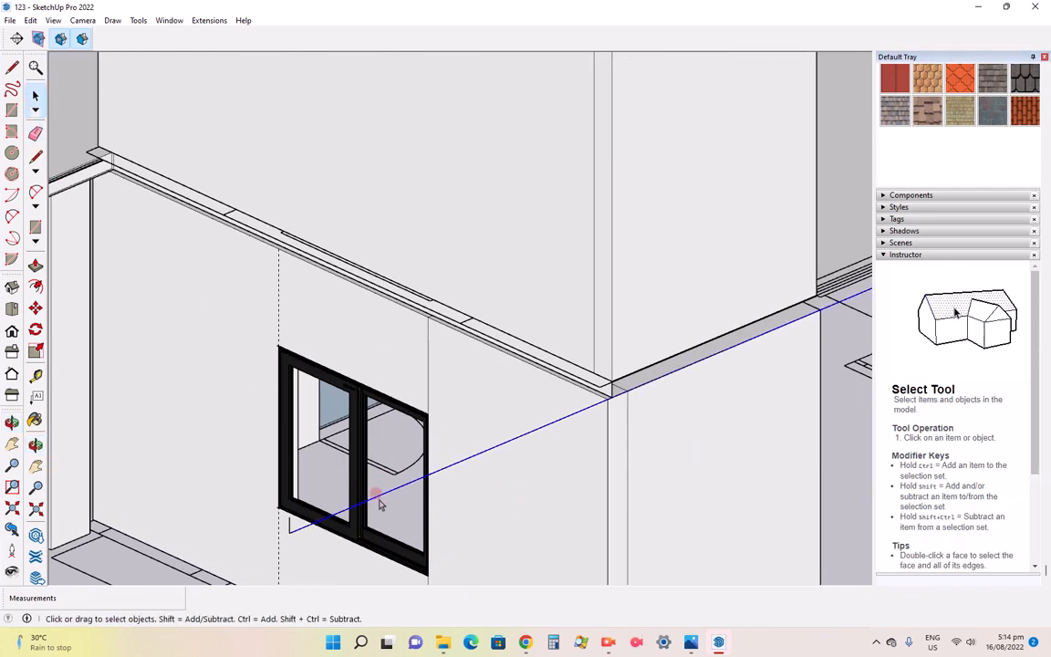
click(484, 454)
click(471, 458)
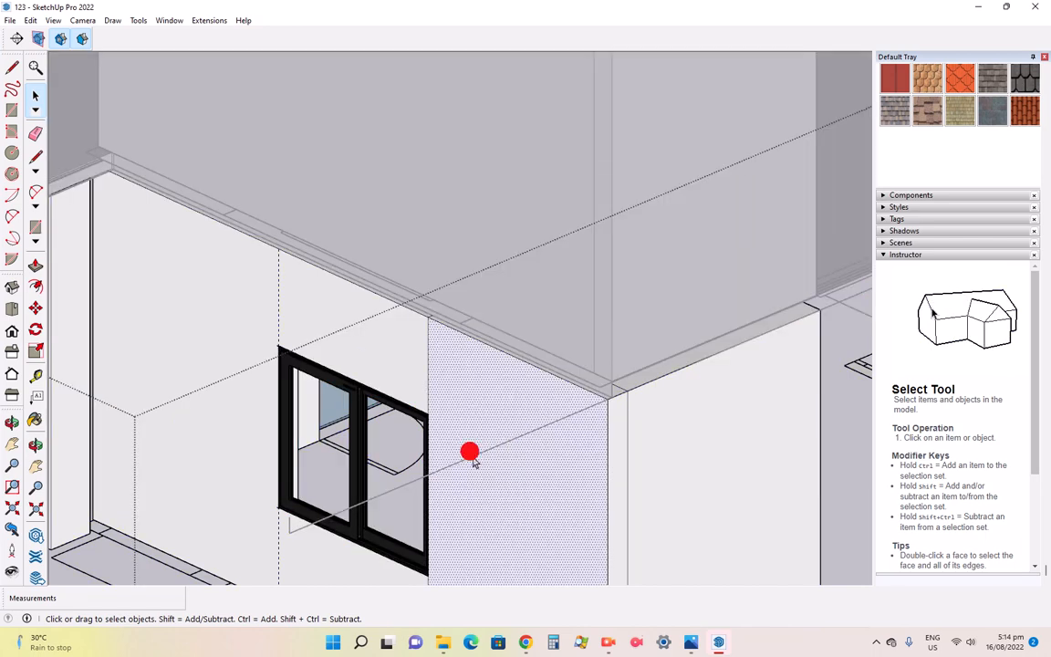
click(335, 517)
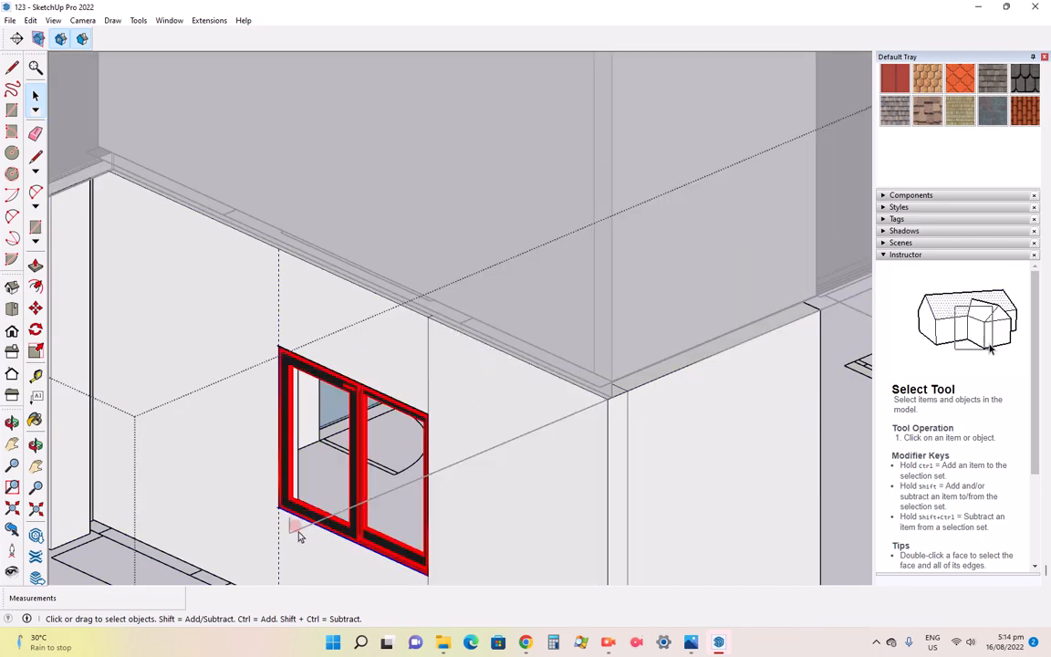
click(286, 528)
scroll(537, 483, down, 8)
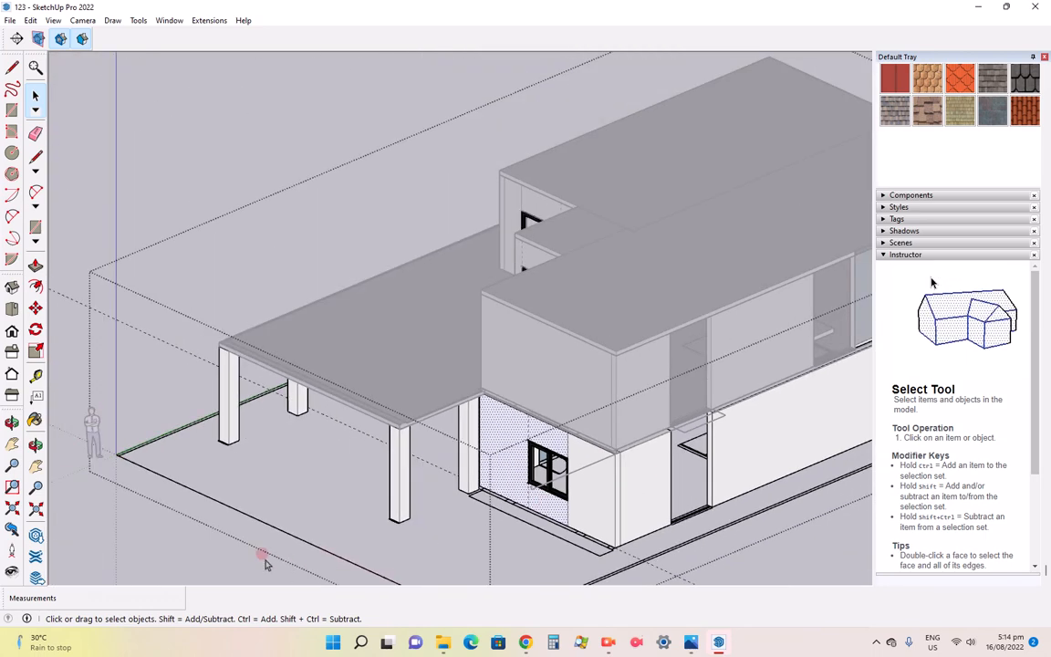
scroll(564, 479, up, 6)
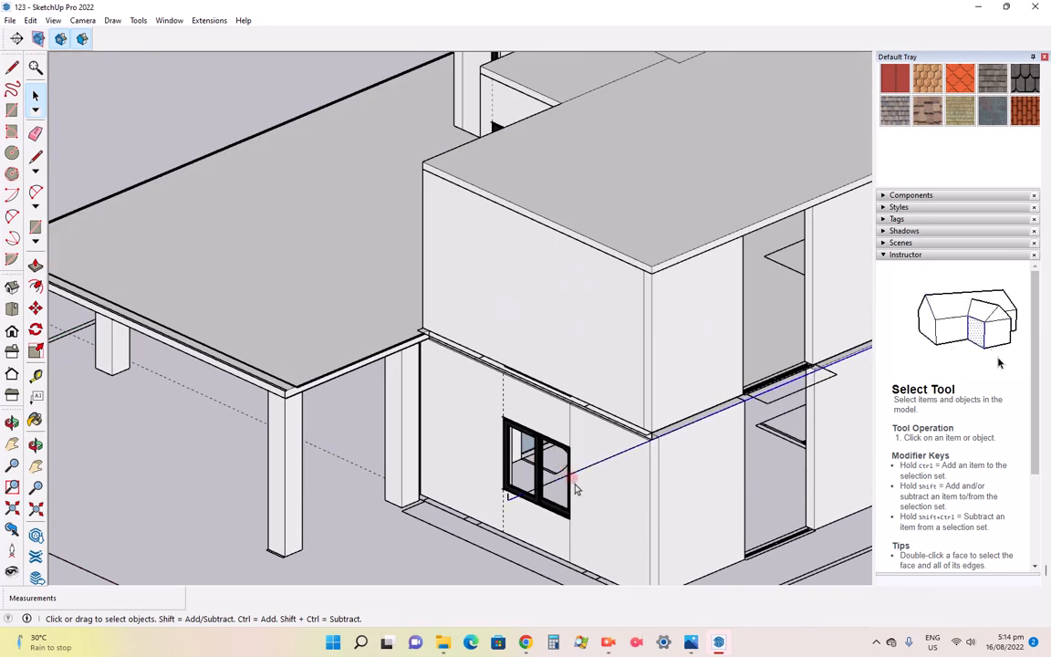
Open the first-floor slab group, delete the leftover edge running forward from the main block's outer front corner, and leave the group
click(575, 484)
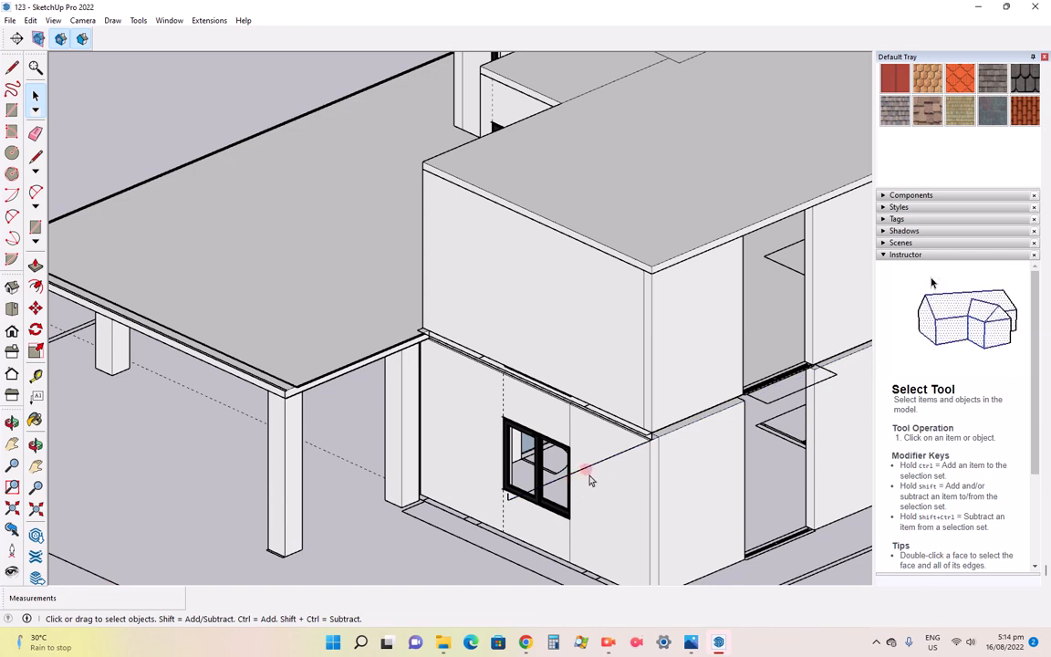
double_click(589, 474)
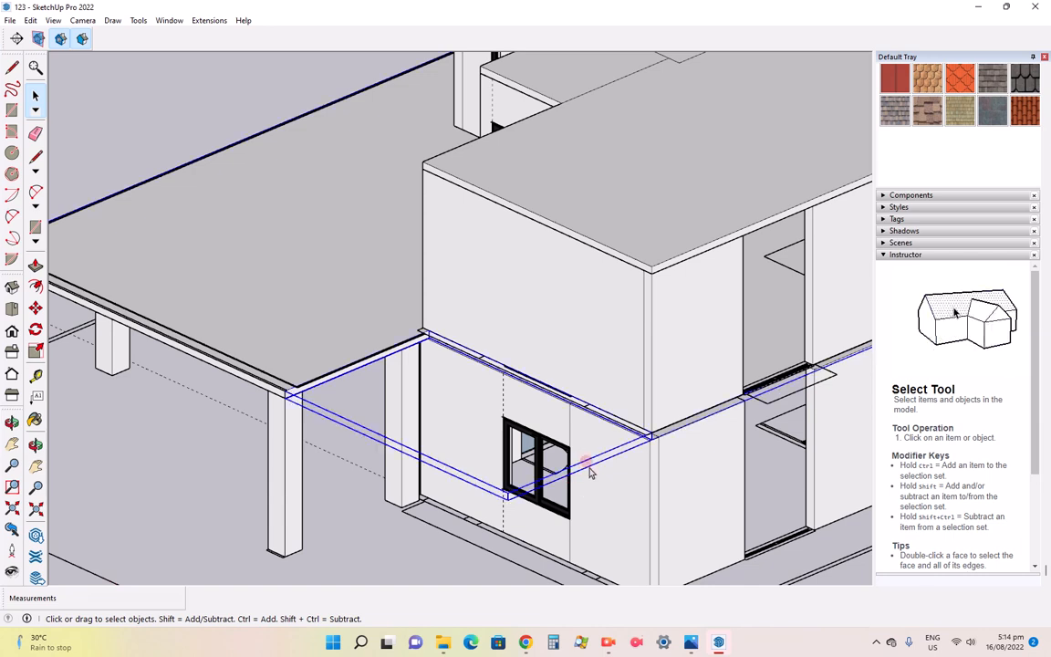
double_click(589, 469)
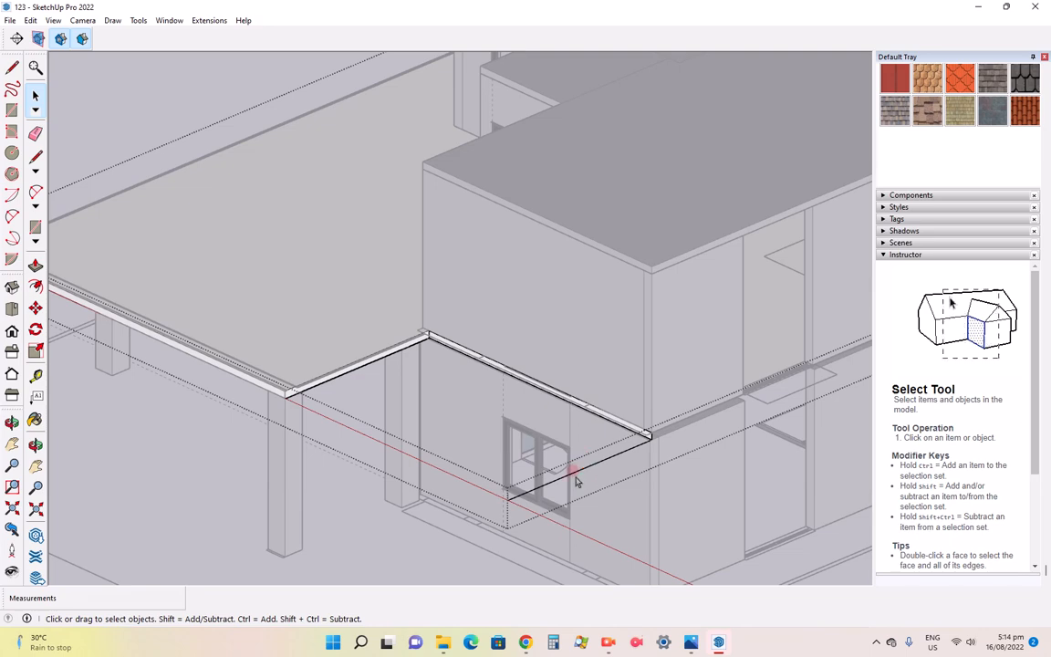
scroll(548, 494, up, 3)
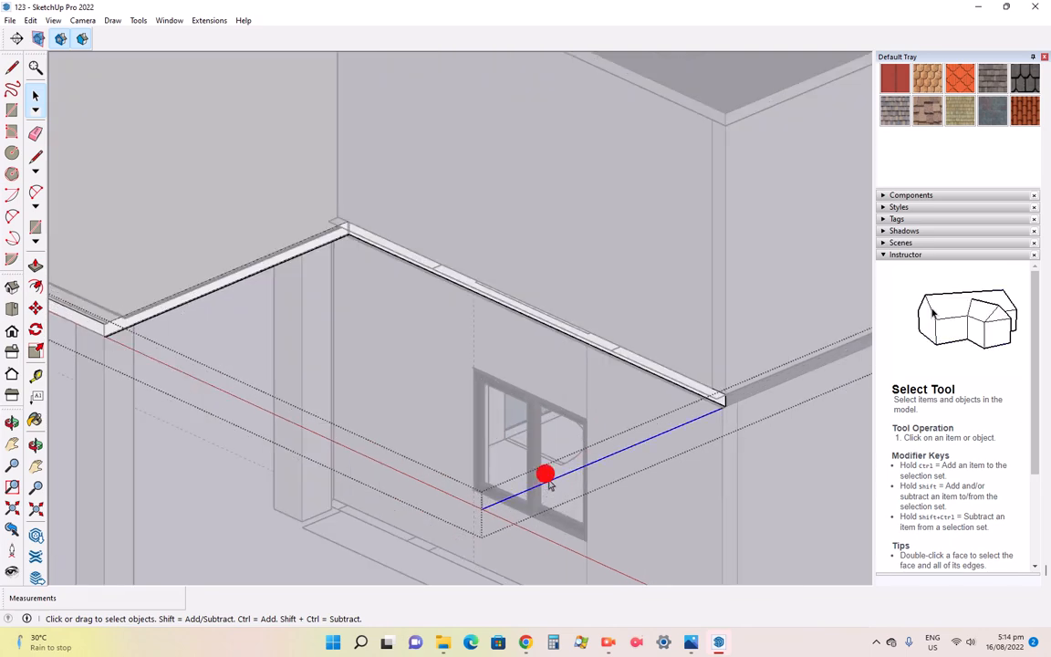
scroll(549, 486, down, 6)
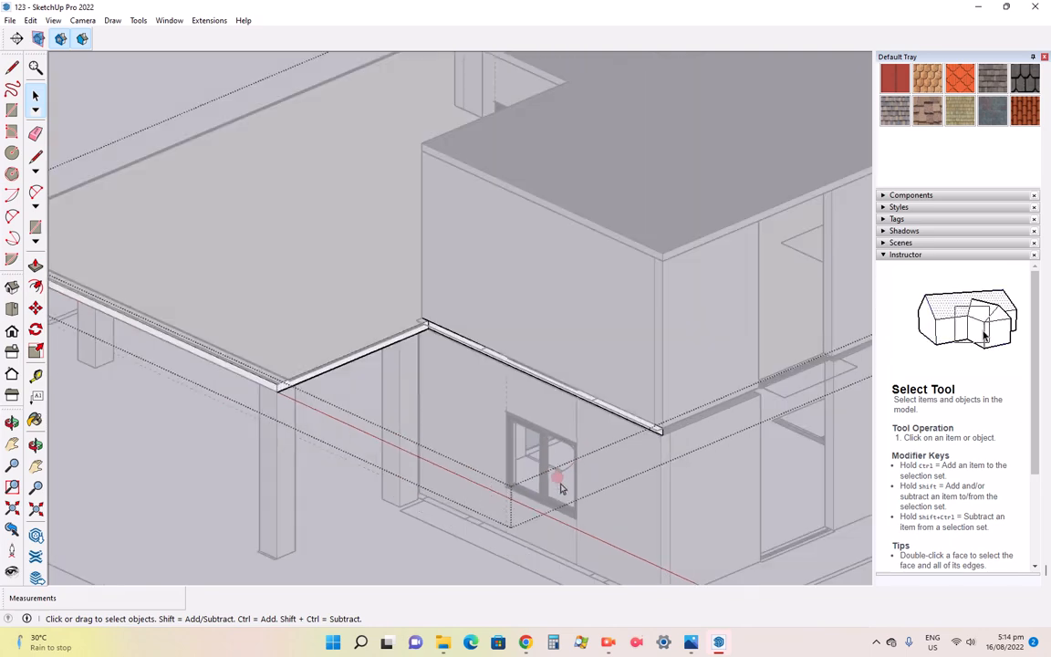
click(252, 516)
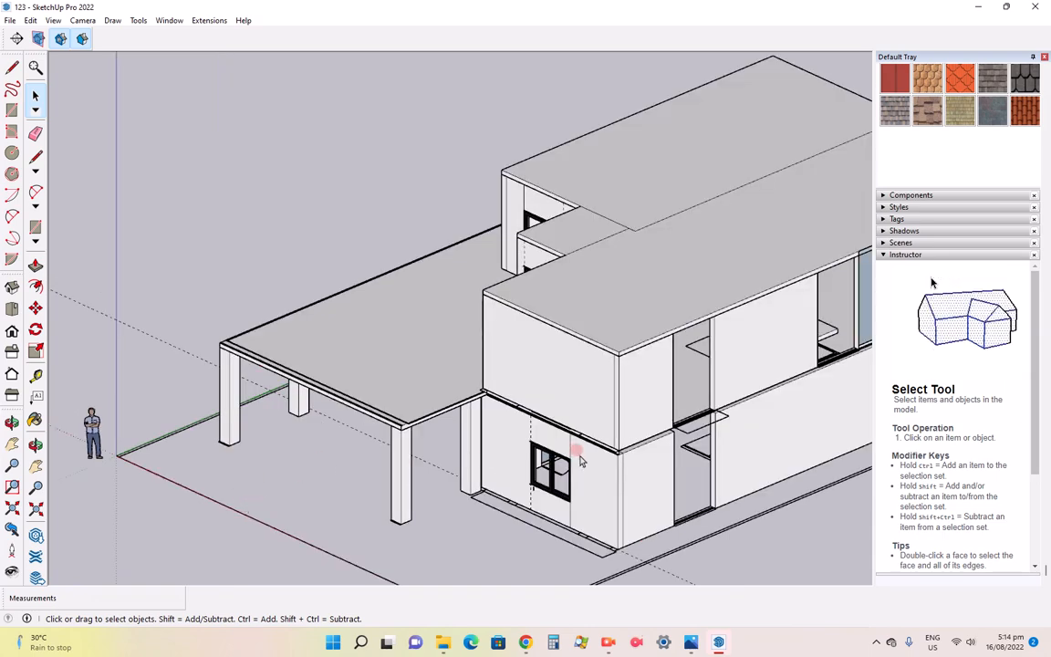
Examine the cut slab edge along the main block's front wall up close and in the standard front view
scroll(574, 451, down, 2)
scroll(538, 443, up, 5)
scroll(492, 429, up, 2)
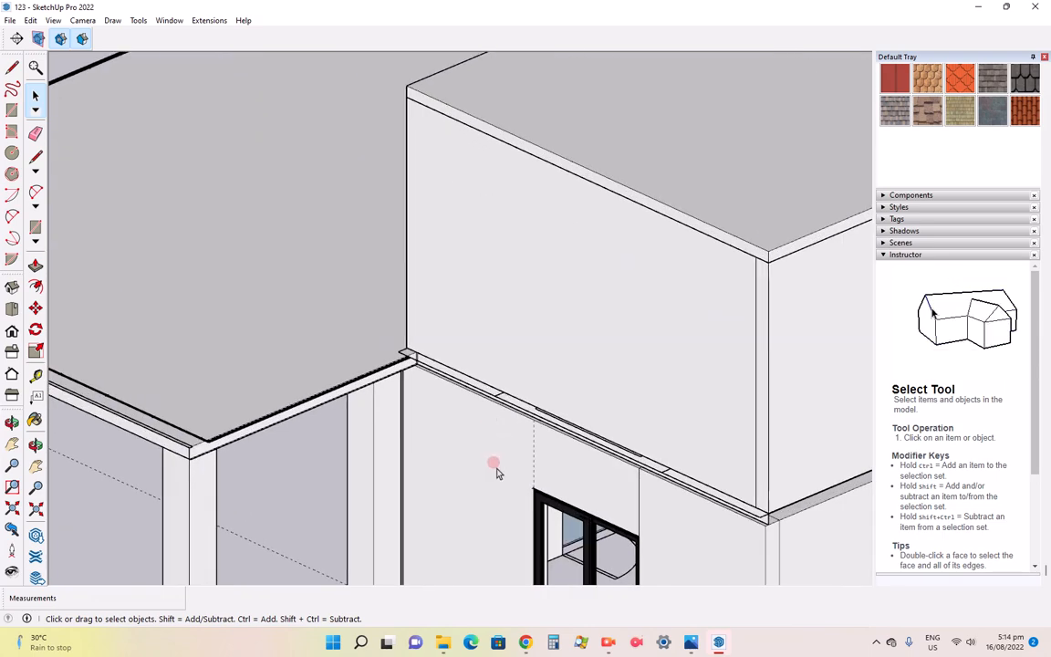
scroll(522, 440, down, 1)
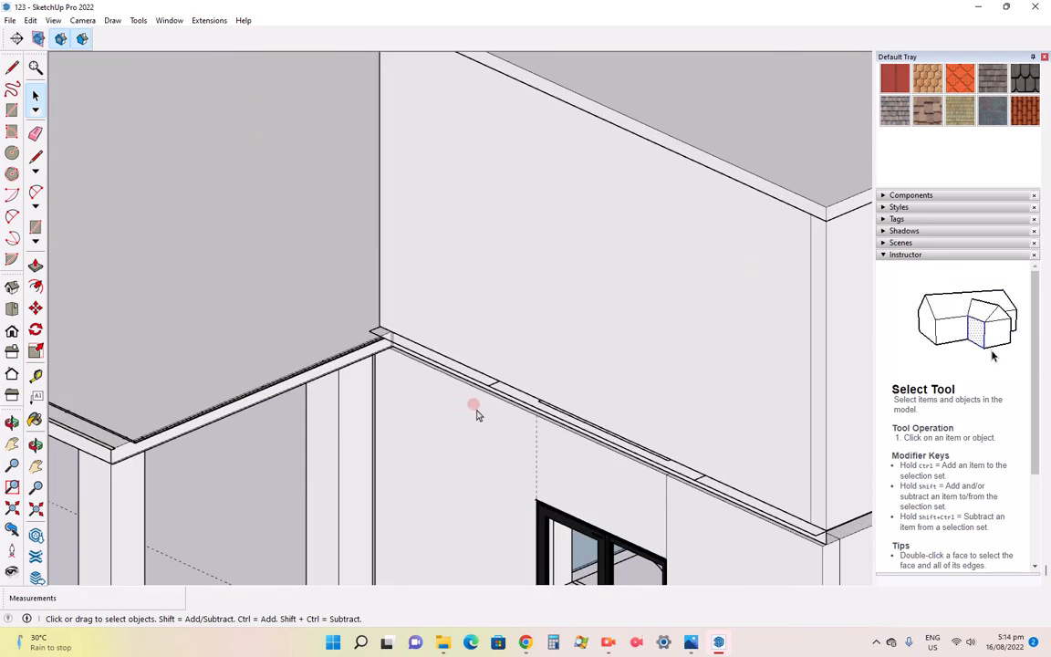
scroll(460, 401, down, 2)
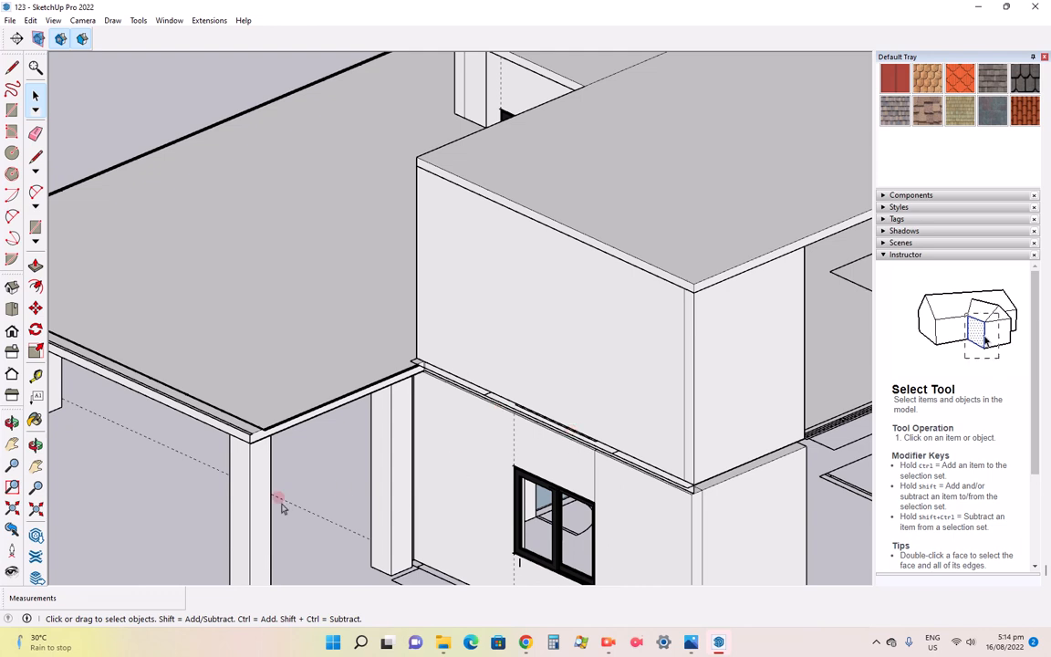
click(11, 308)
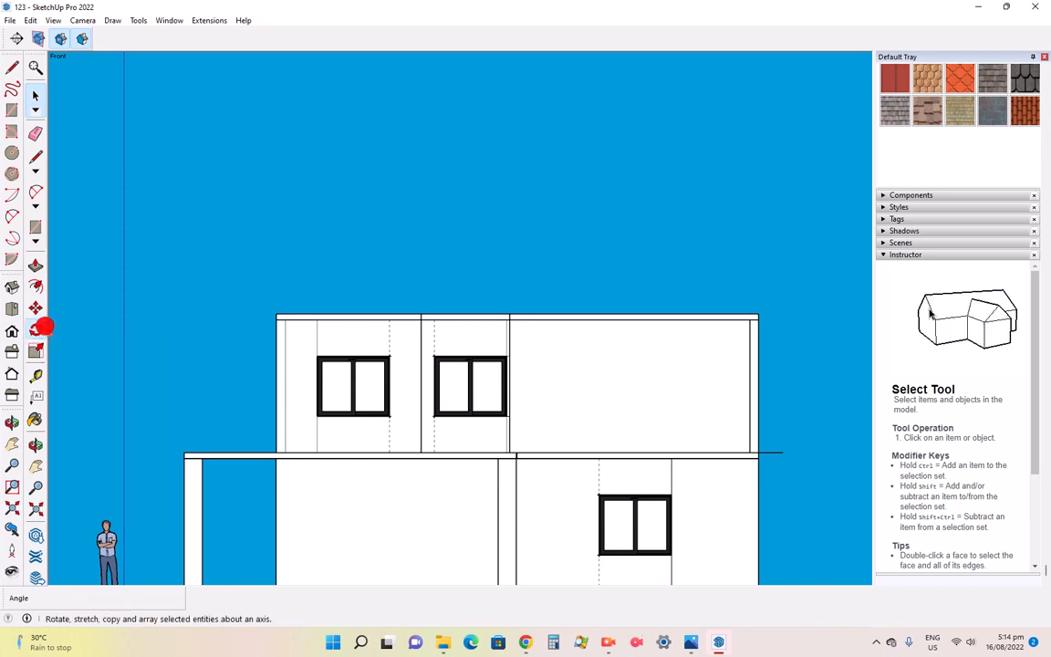
click(36, 329)
click(622, 443)
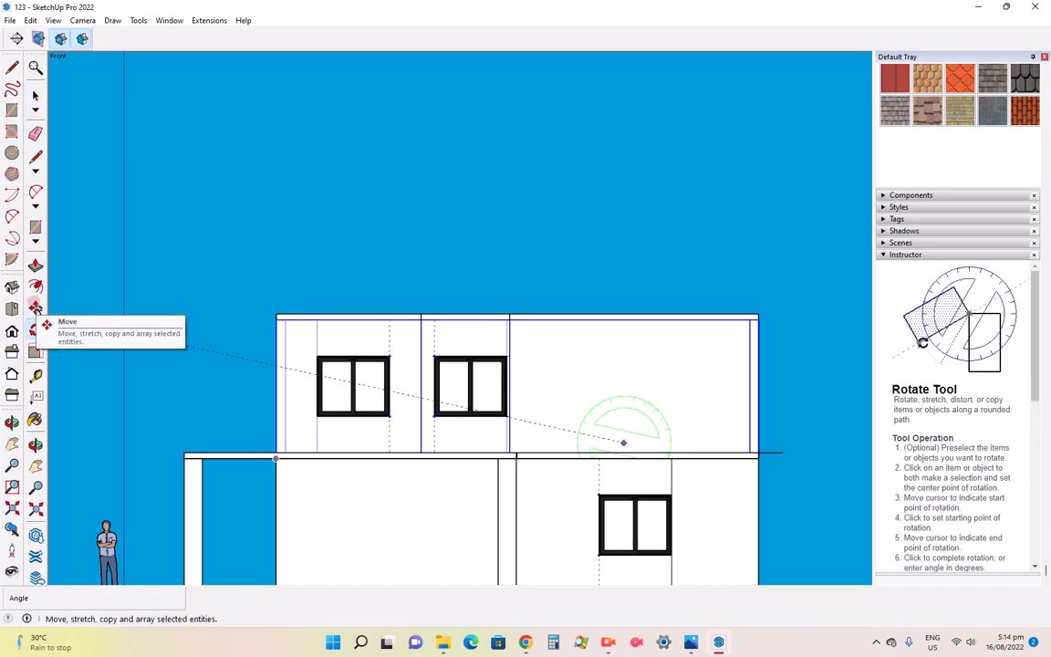
key(Escape)
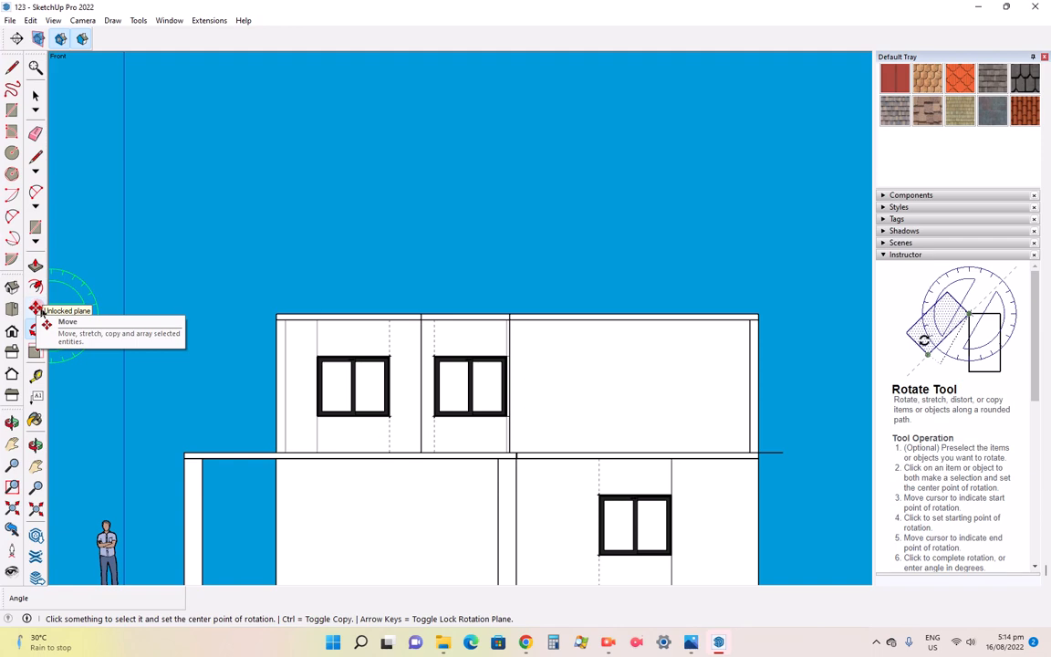
Check the facade in the reference render 1111.jpg against the model, and show the house in SketchUp's standard front view
click(36, 444)
drag(438, 365, 623, 354)
drag(520, 370, 550, 412)
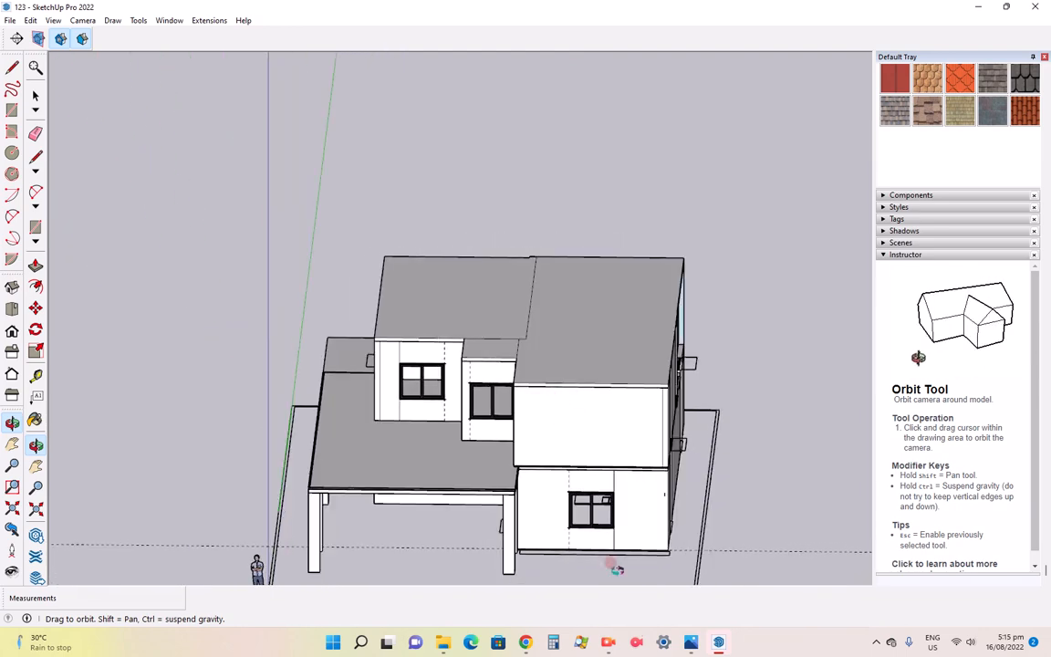
click(693, 641)
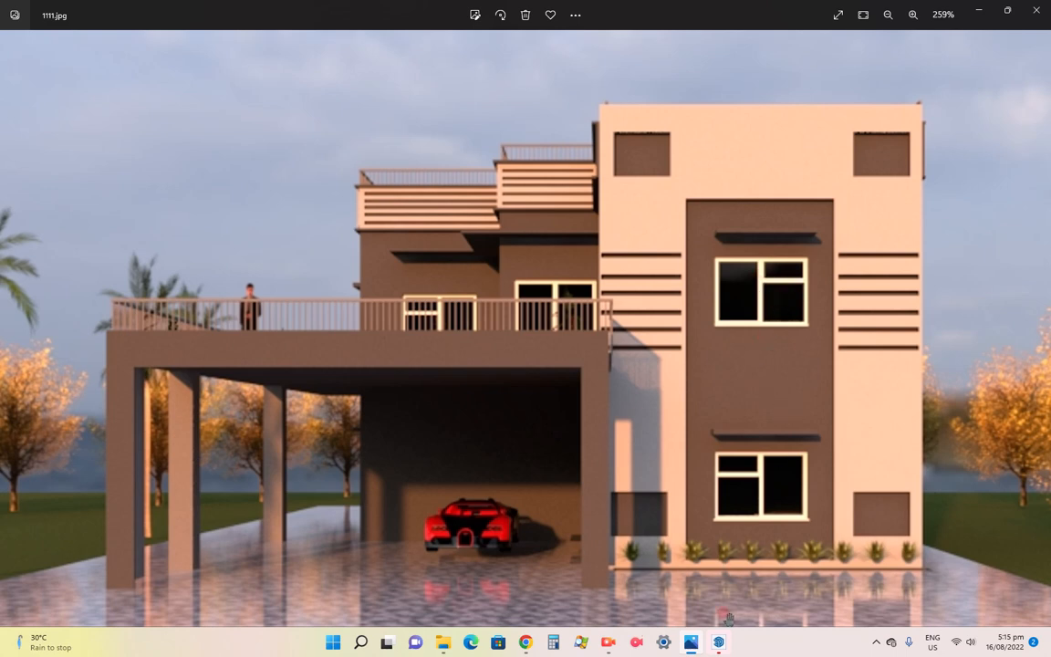
click(690, 641)
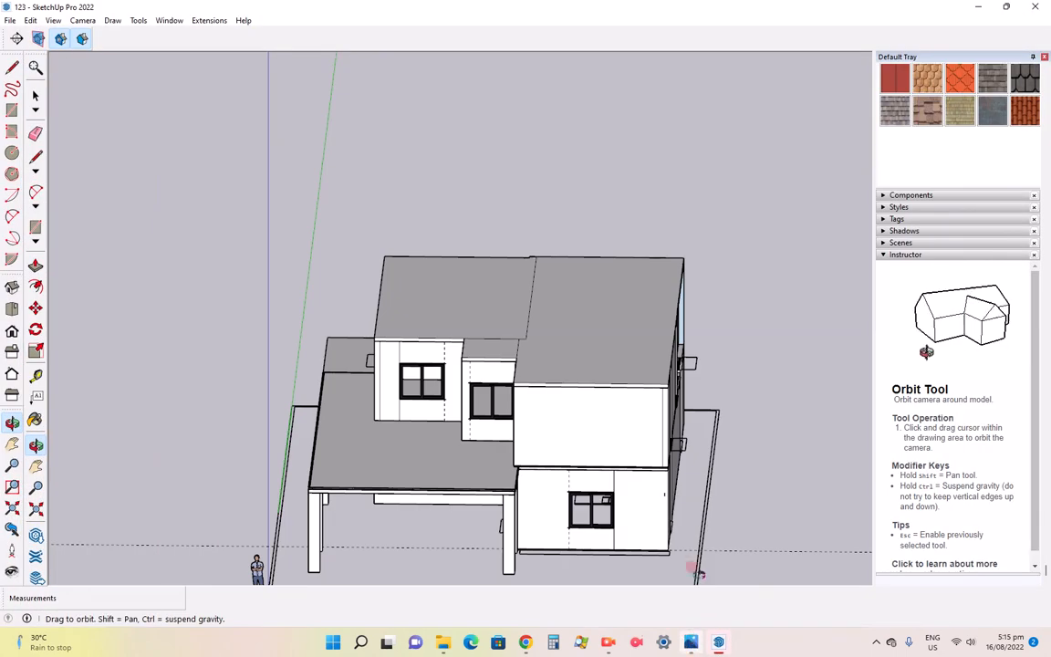
scroll(538, 442, up, 2)
scroll(591, 350, down, 2)
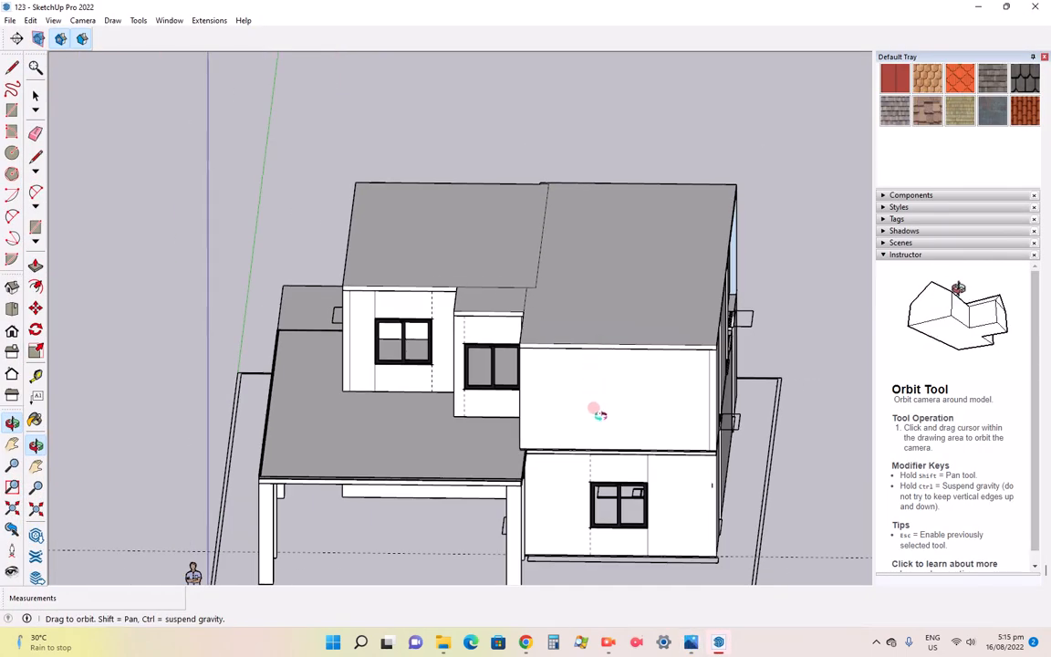
scroll(609, 526, up, 2)
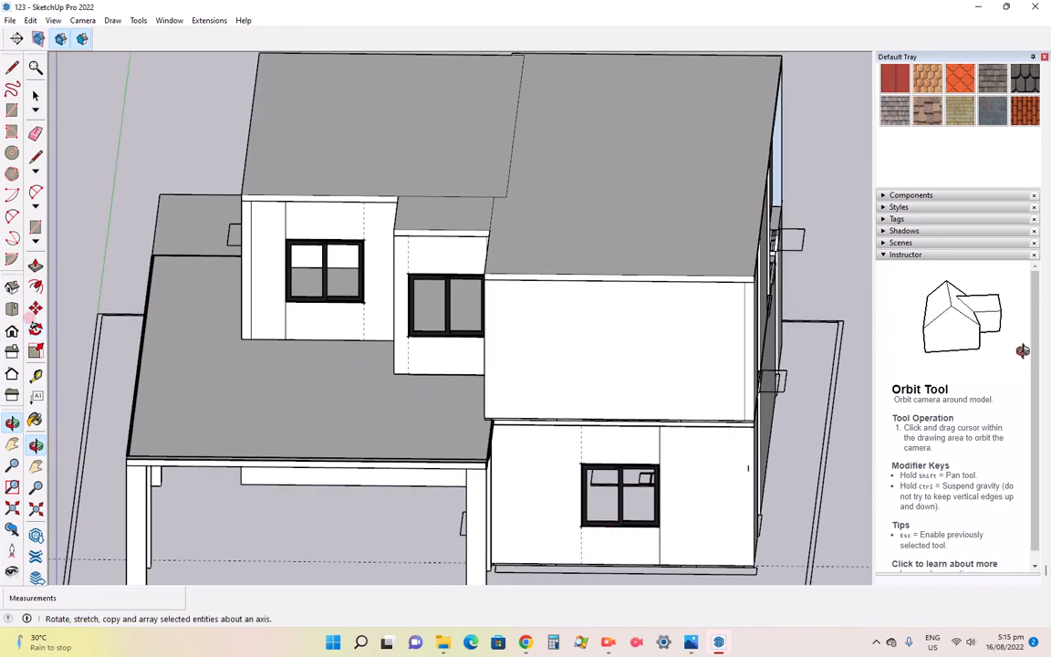
click(12, 333)
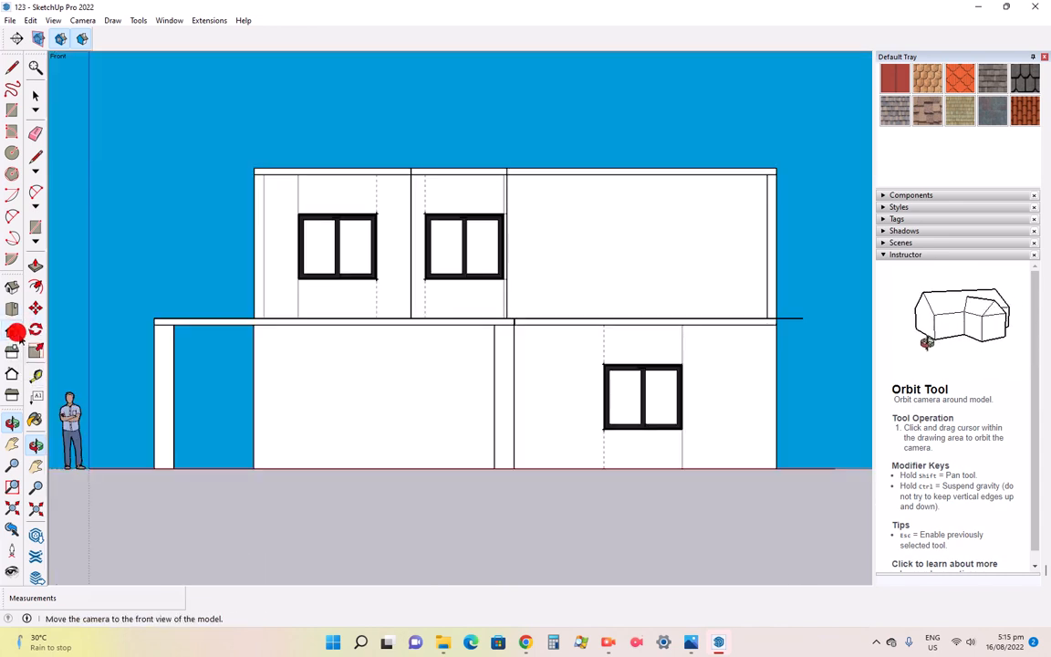
Open the group holding the windows and copy the ground-floor front window straight up onto the first-floor wall, 11' 6 13/16" above
scroll(617, 363, up, 3)
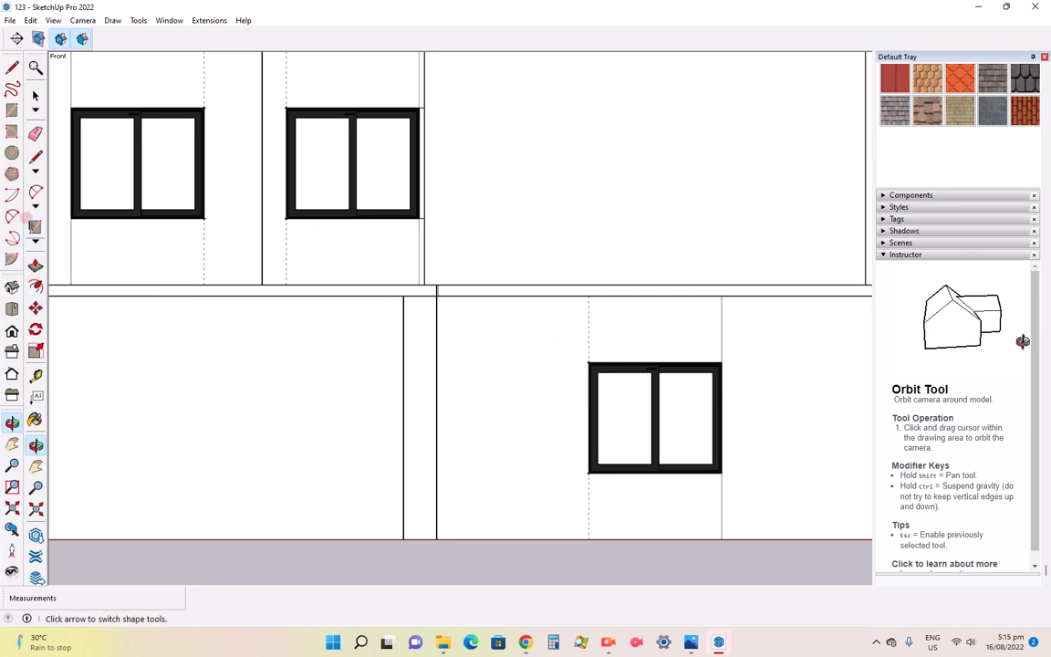
click(35, 95)
click(638, 462)
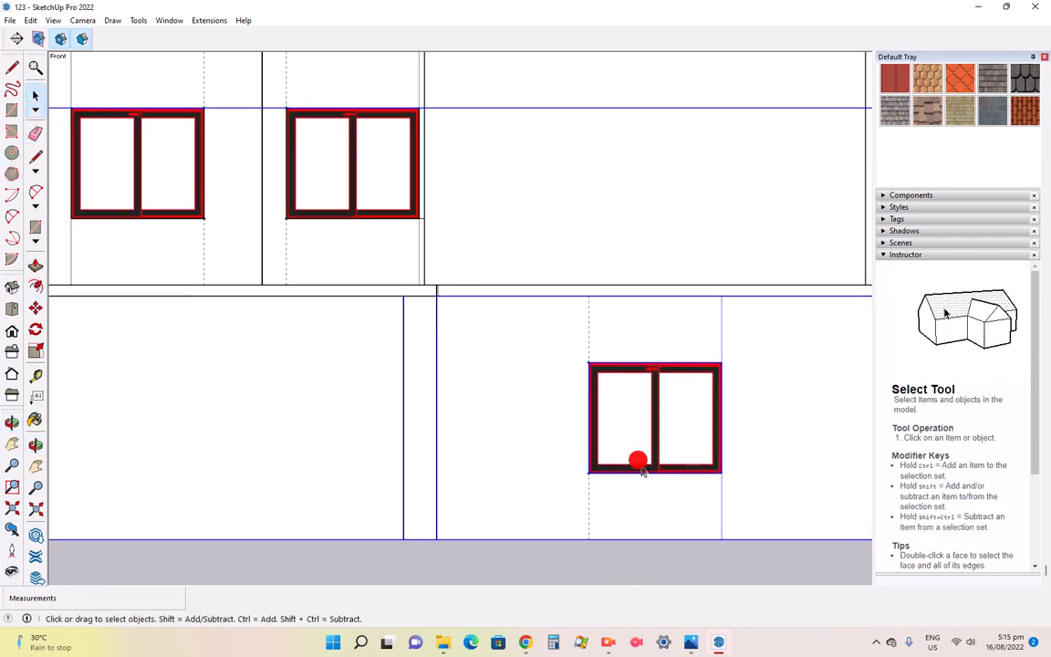
double_click(641, 467)
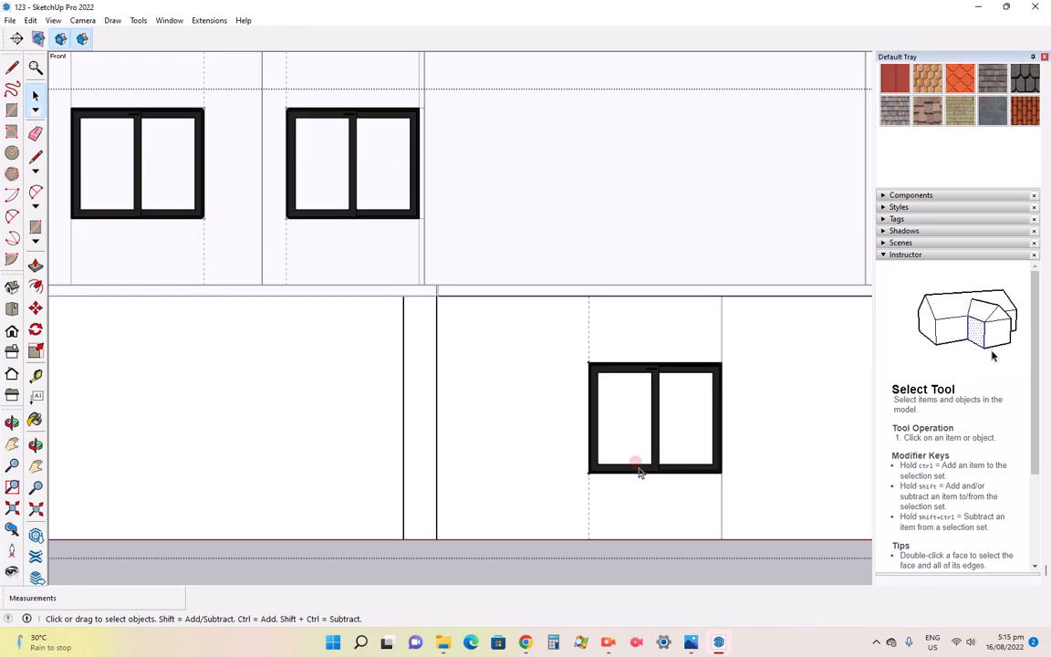
click(590, 468)
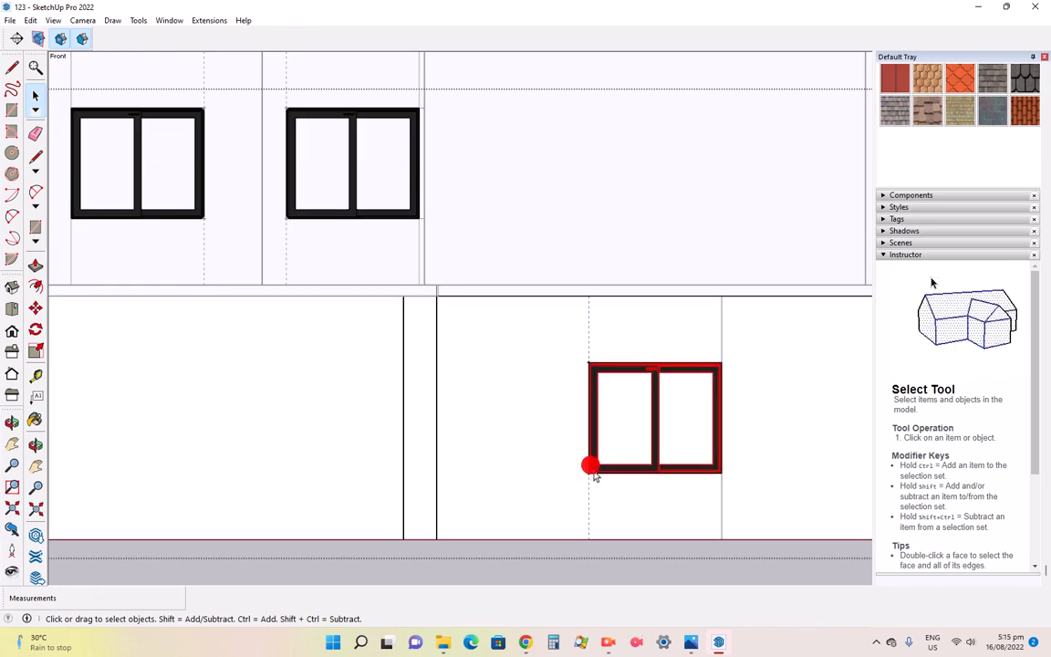
click(36, 308)
click(588, 473)
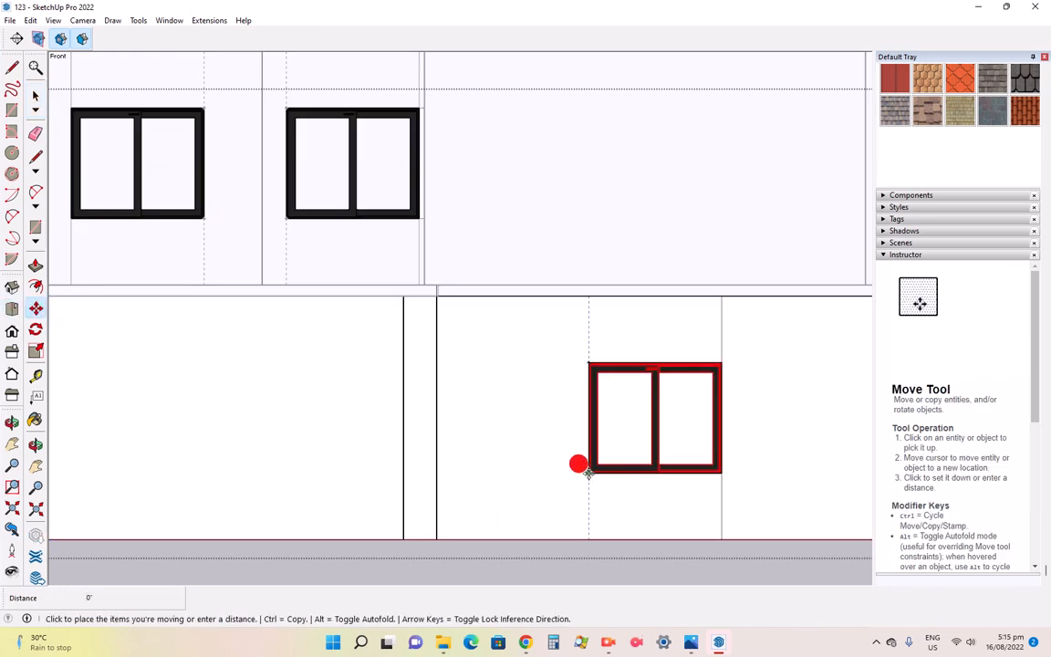
key(ctrl)
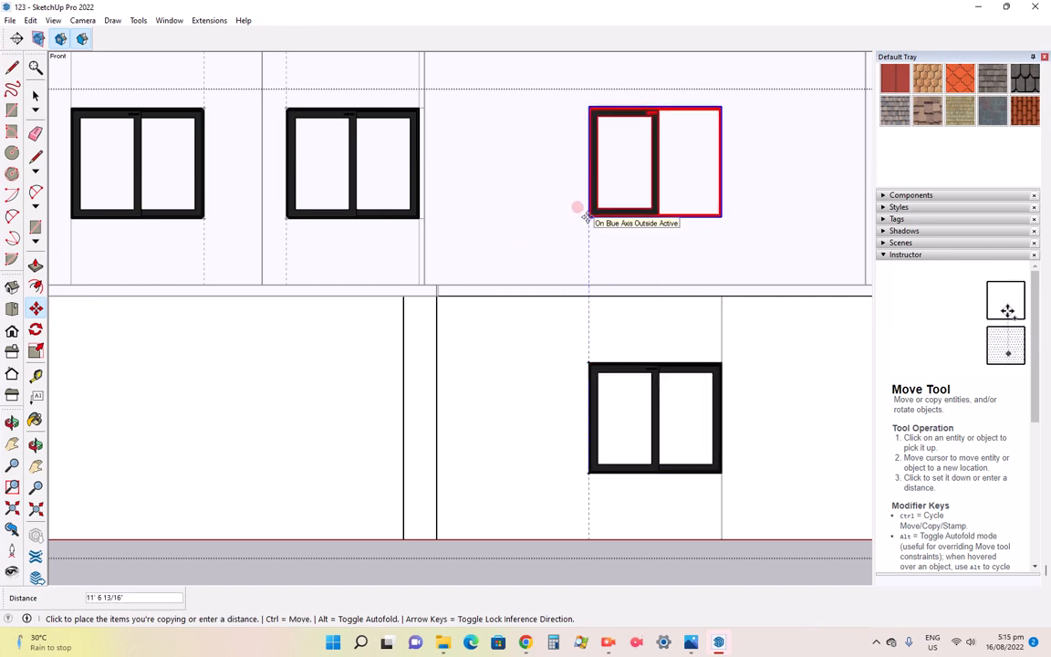
click(589, 215)
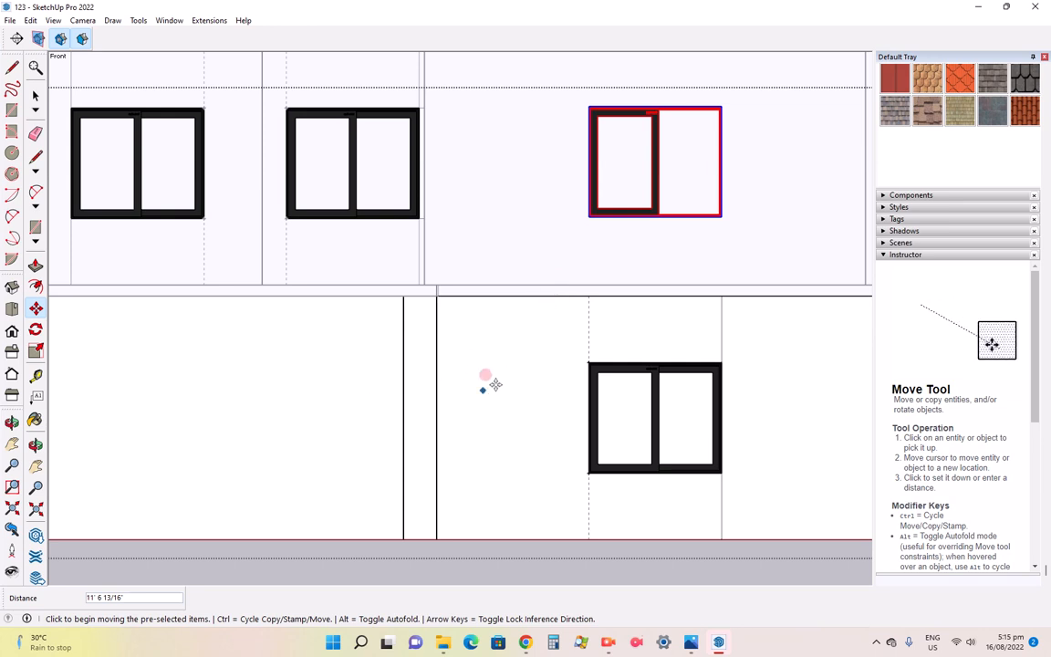
scroll(510, 383, down, 5)
click(785, 224)
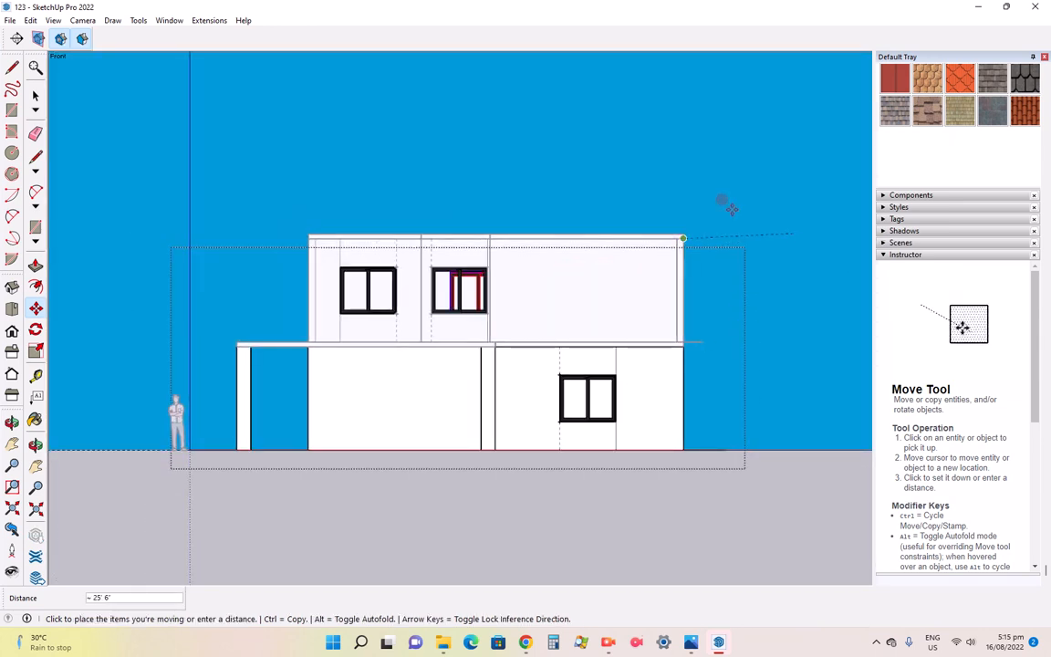
click(783, 254)
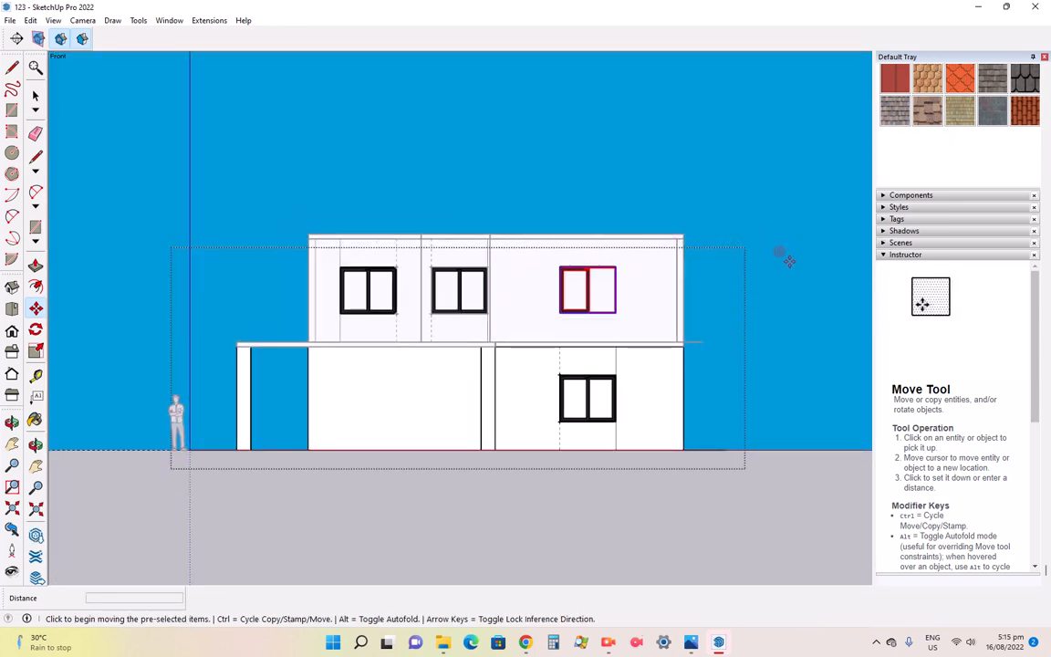
key(Escape)
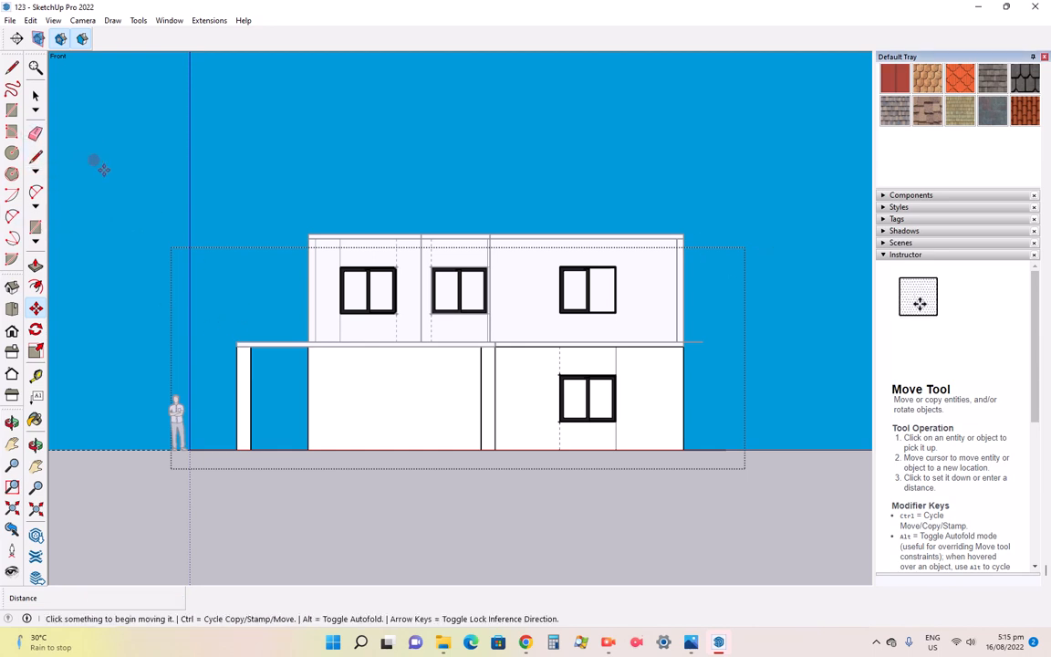
Examine the copied first-floor window up close and compare its panes with the ground-floor window below
click(35, 444)
drag(505, 354, 465, 427)
scroll(466, 427, up, 4)
scroll(511, 365, down, 2)
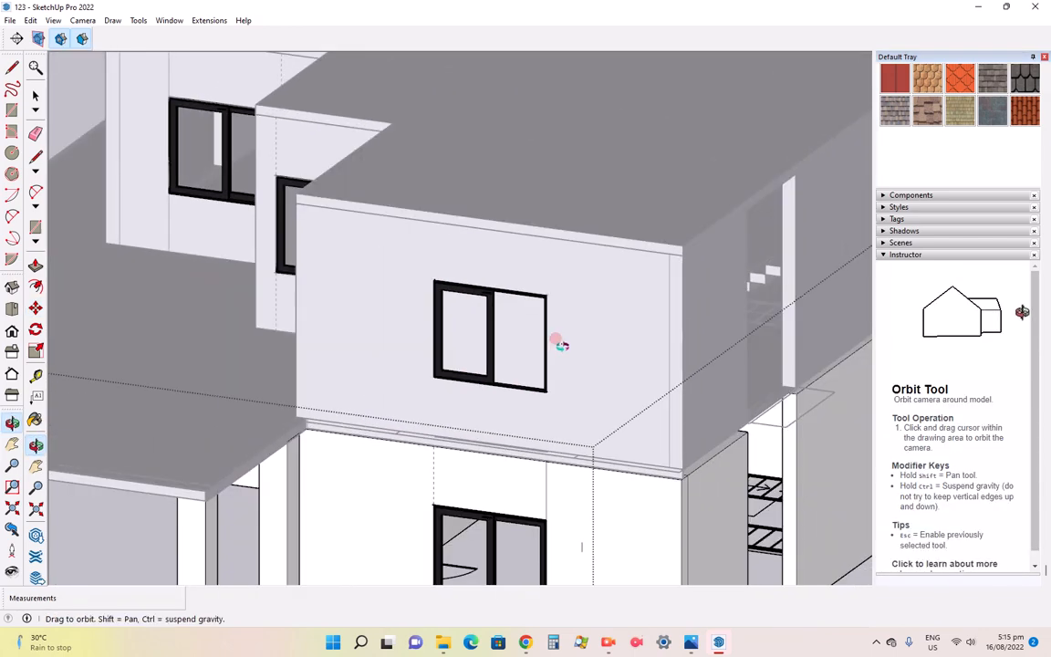
scroll(440, 308, up, 2)
scroll(487, 302, down, 1)
scroll(509, 545, up, 3)
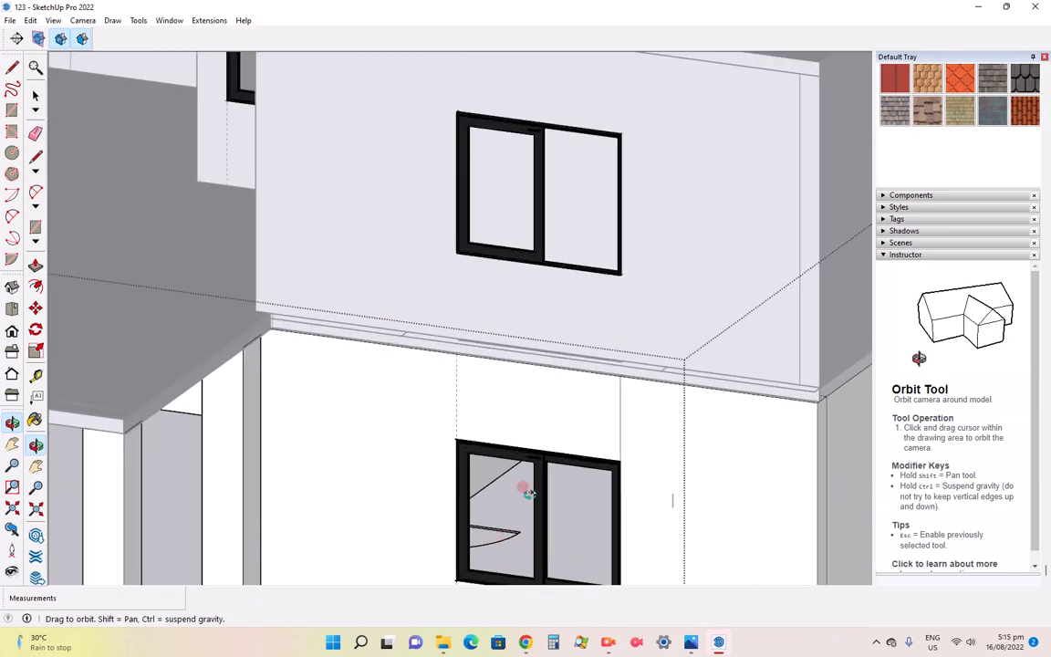
scroll(530, 418, down, 3)
scroll(541, 518, up, 3)
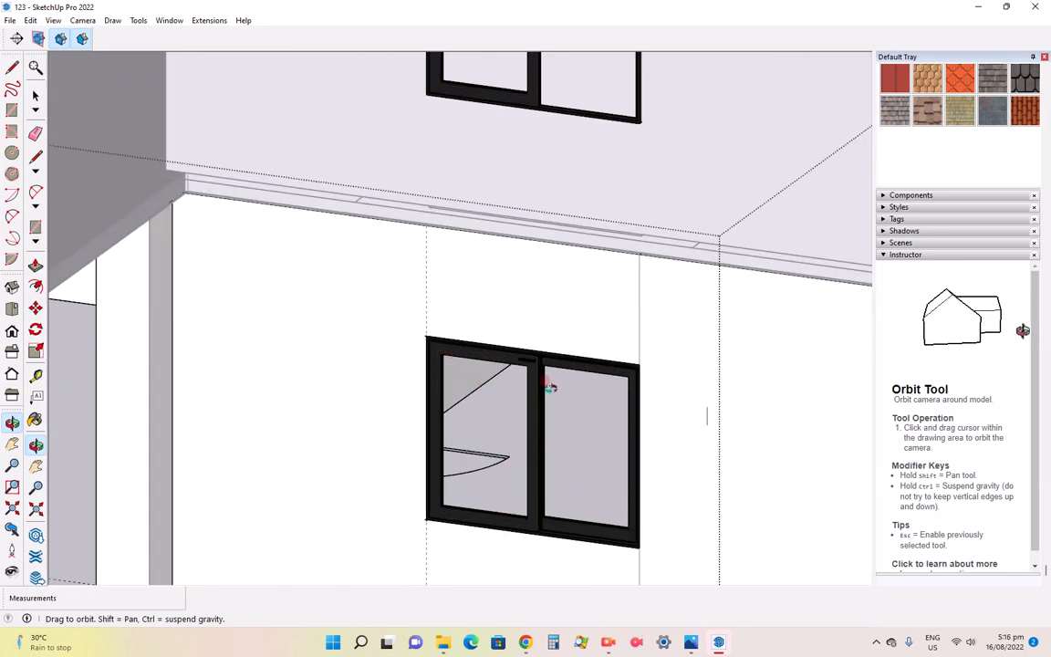
scroll(552, 504, down, 5)
scroll(534, 249, up, 5)
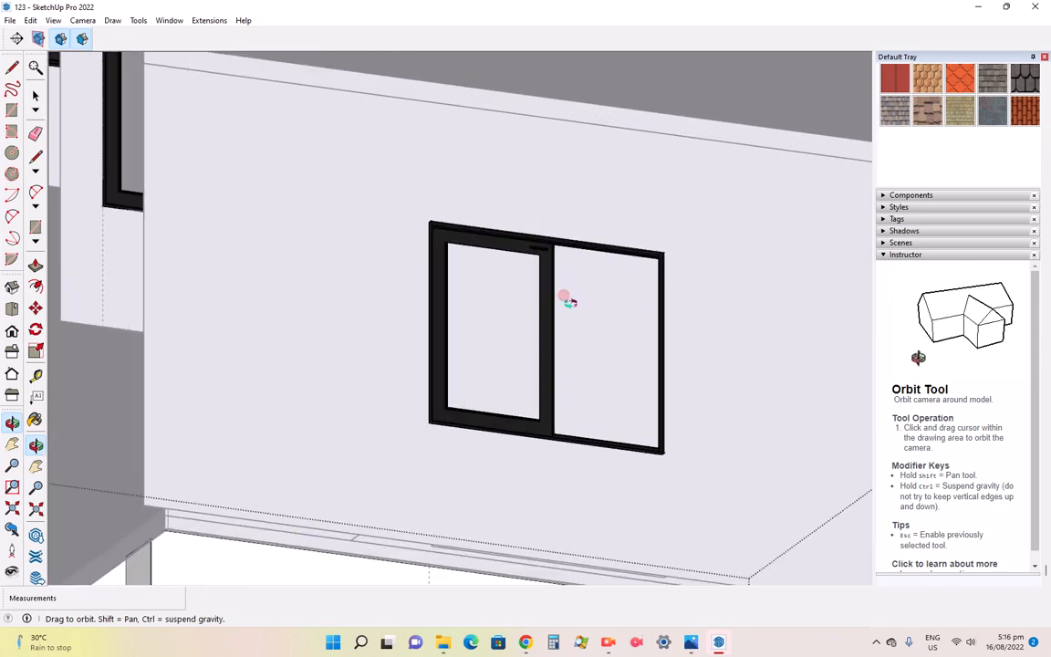
Draw a 6' by 5' rectangle over the copied first-floor window, from its upper corner to the opposite lower corner
click(12, 109)
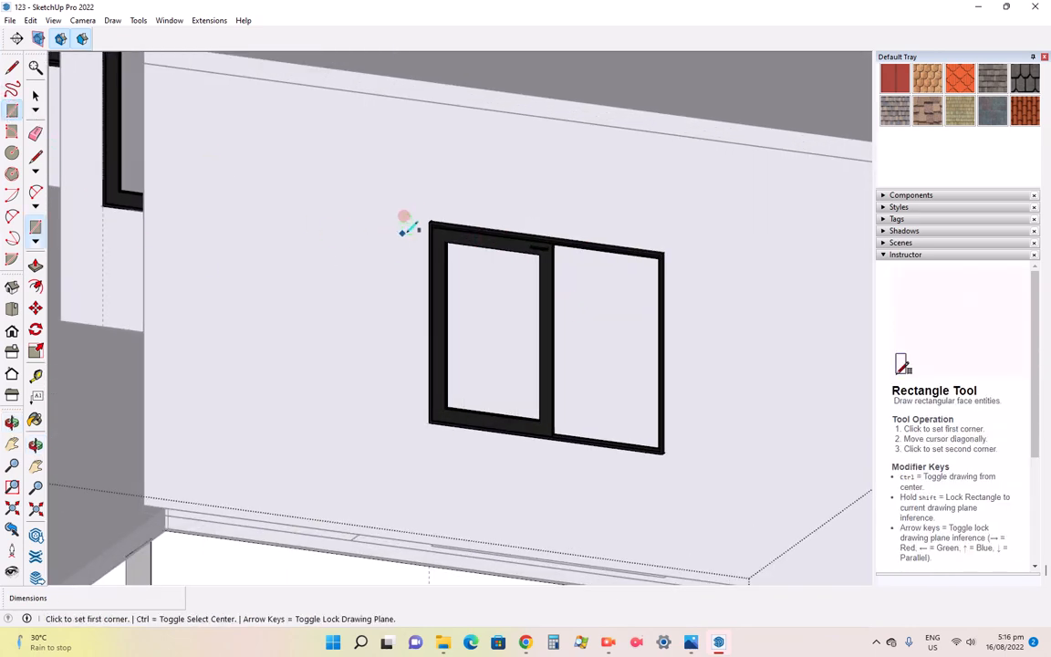
click(429, 222)
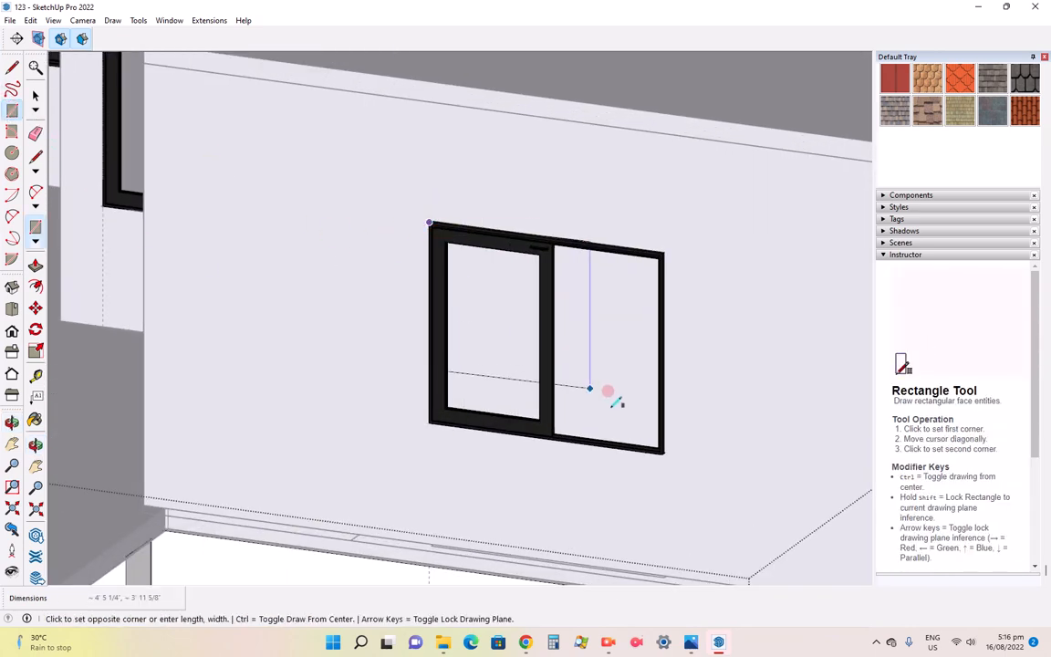
click(665, 449)
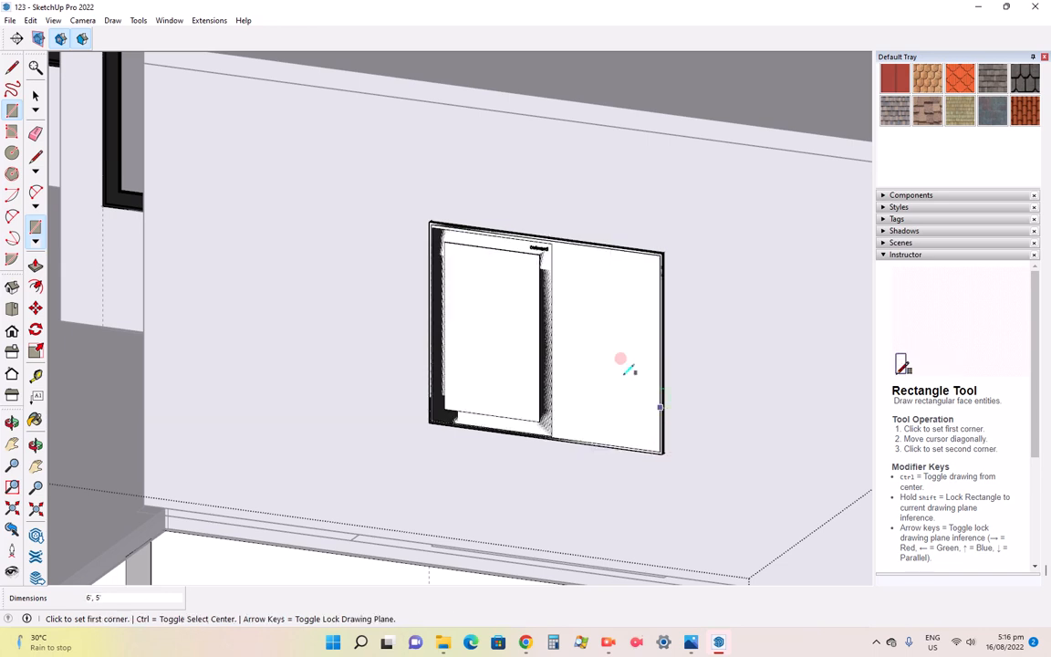
Try to push the window-sized rectangle back into the first-floor front wall with Push/Pull
click(35, 265)
drag(470, 289, 515, 116)
scroll(480, 358, down, 5)
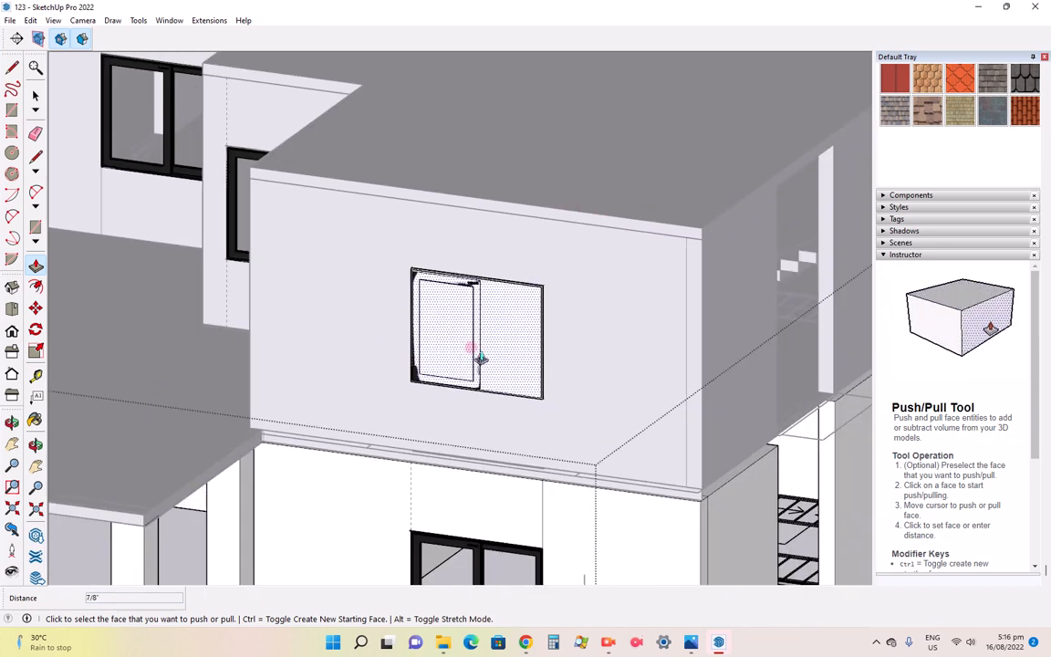
click(515, 350)
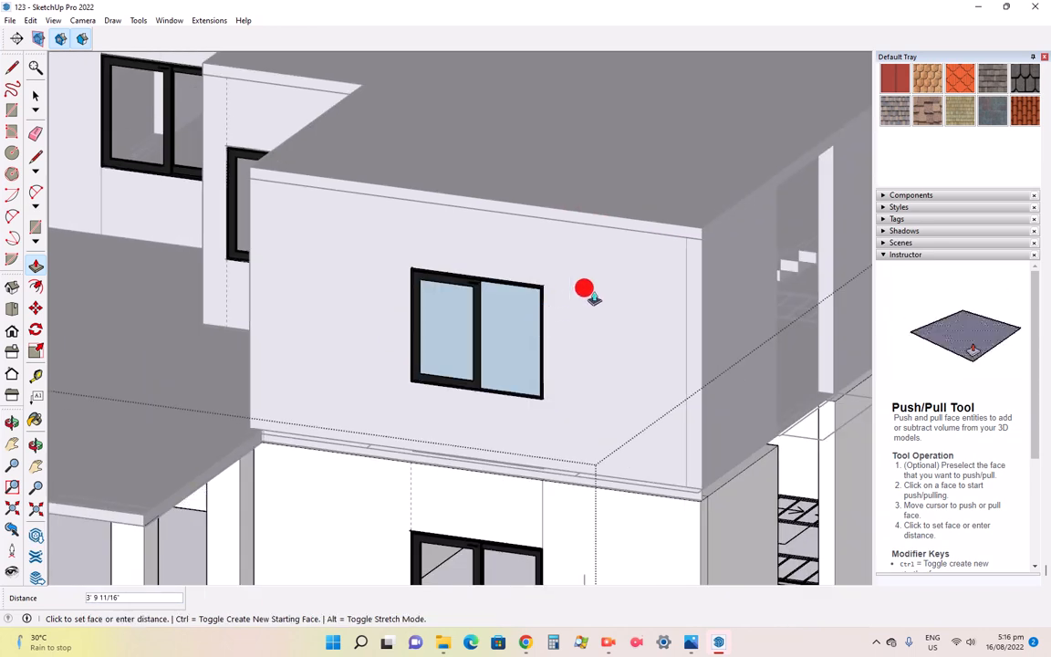
click(699, 235)
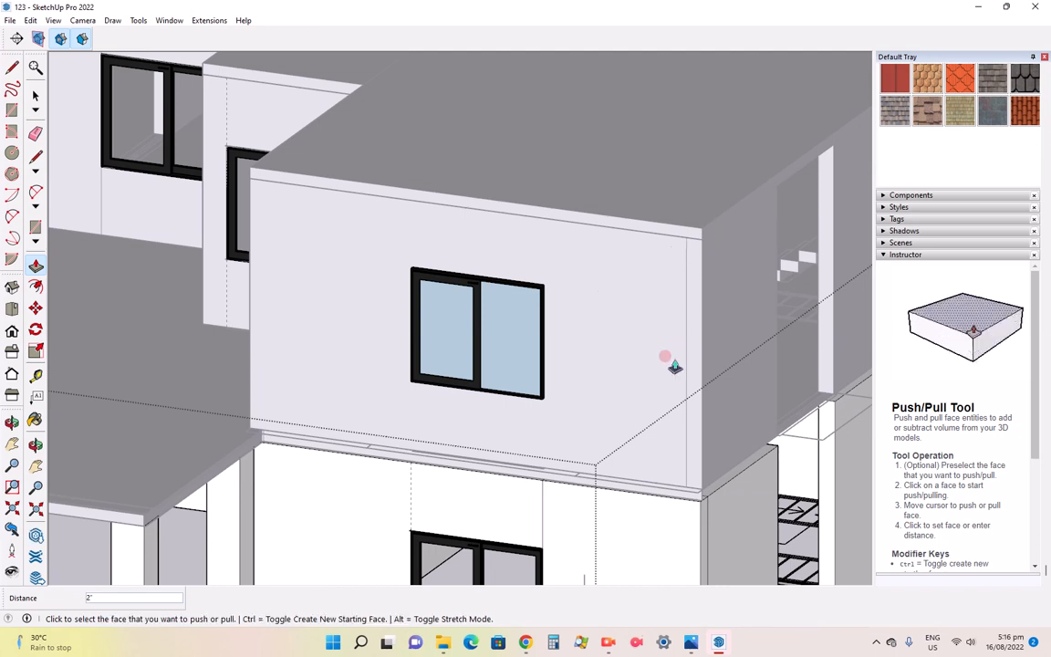
Push/Pull the face behind the copied window again, taking the depth from the main block's outer front corner
click(503, 339)
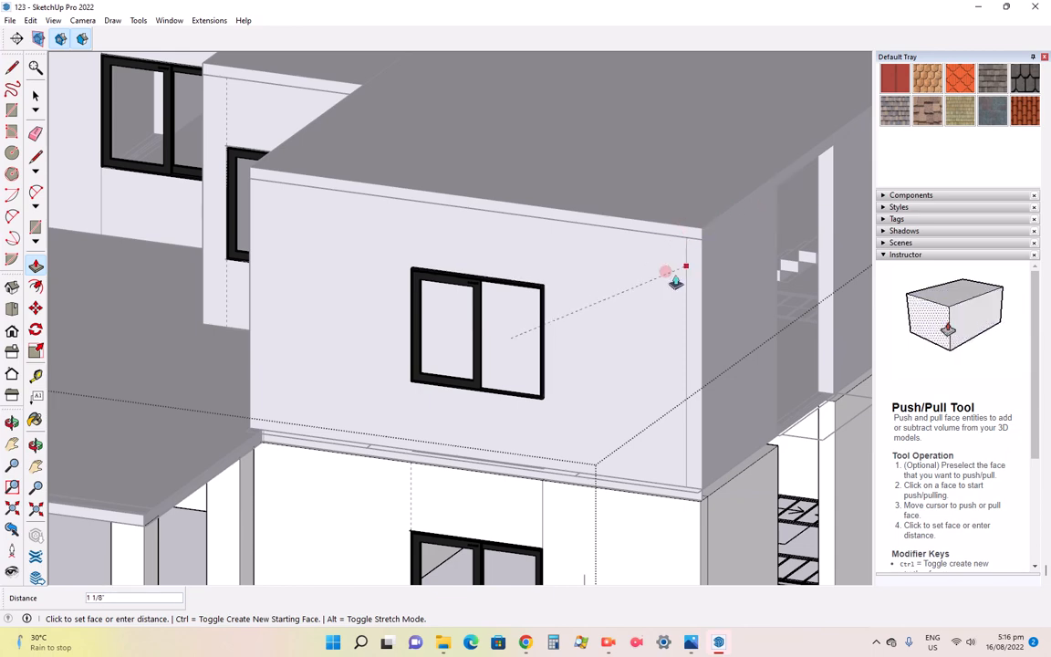
scroll(231, 364, down, 5)
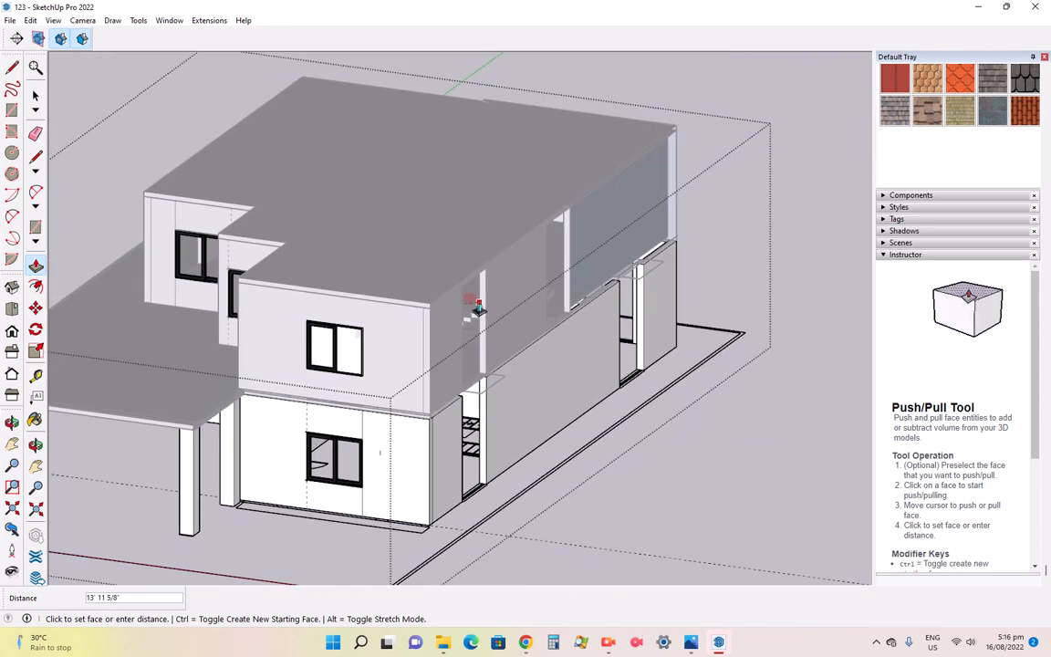
scroll(477, 308, up, 3)
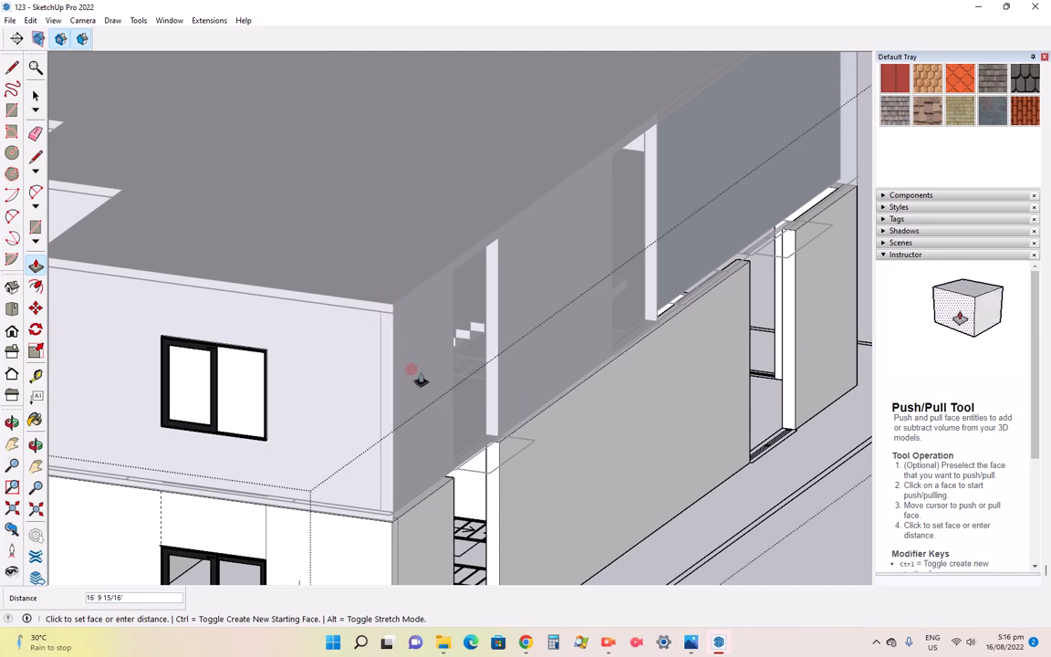
scroll(420, 379, down, 5)
click(274, 379)
scroll(280, 383, up, 4)
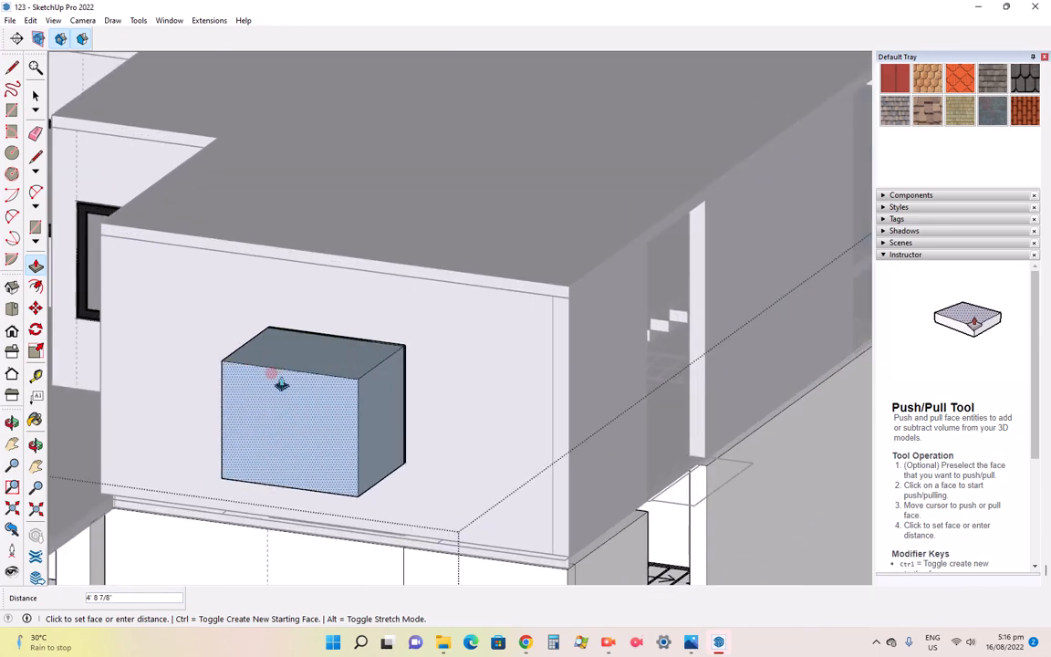
scroll(281, 383, up, 4)
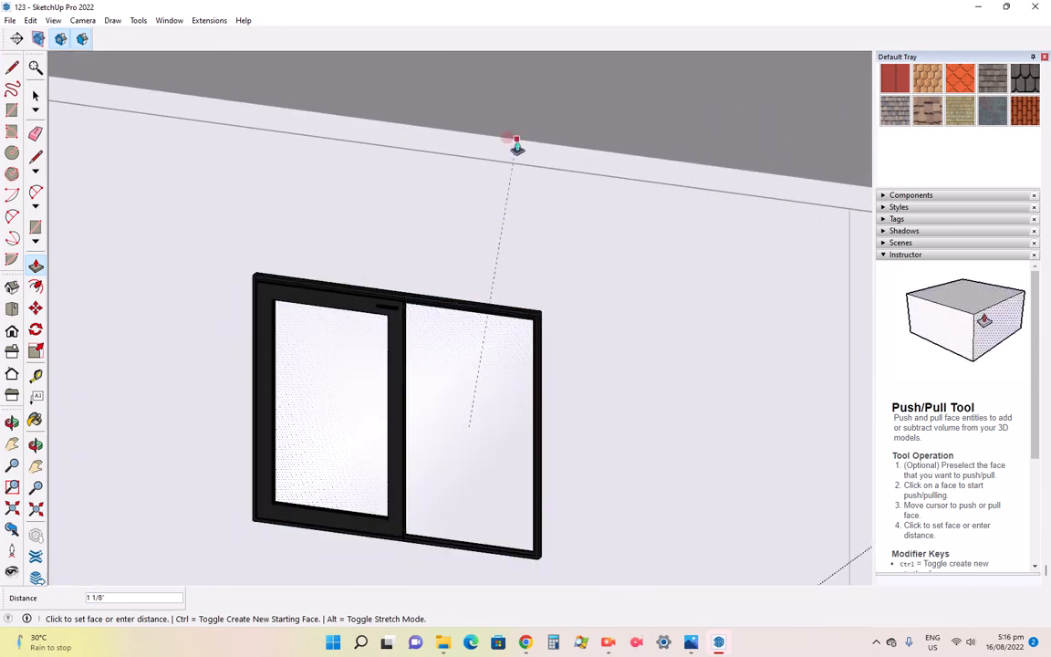
scroll(789, 287, down, 5)
scroll(633, 404, up, 4)
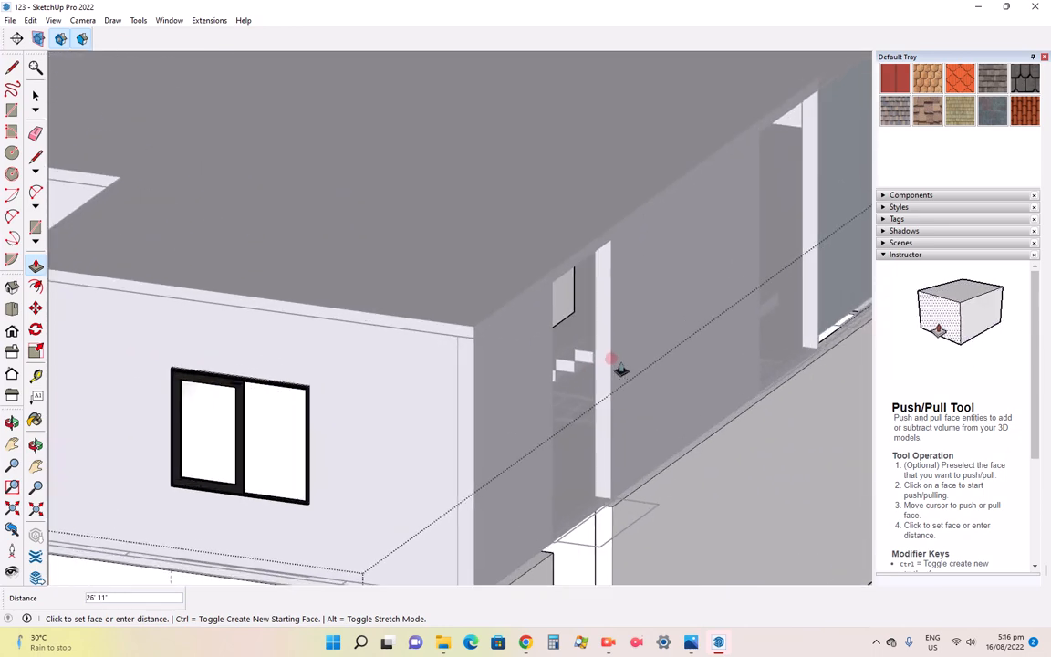
click(475, 409)
scroll(552, 400, down, 4)
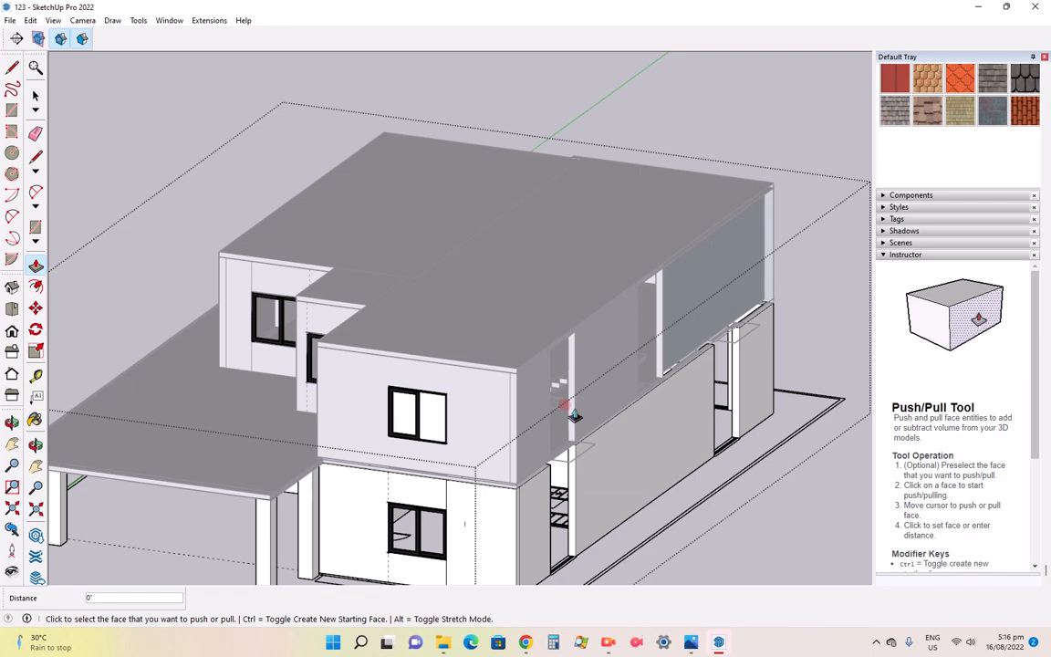
Leave the open window group and return to the whole model
scroll(576, 415, down, 5)
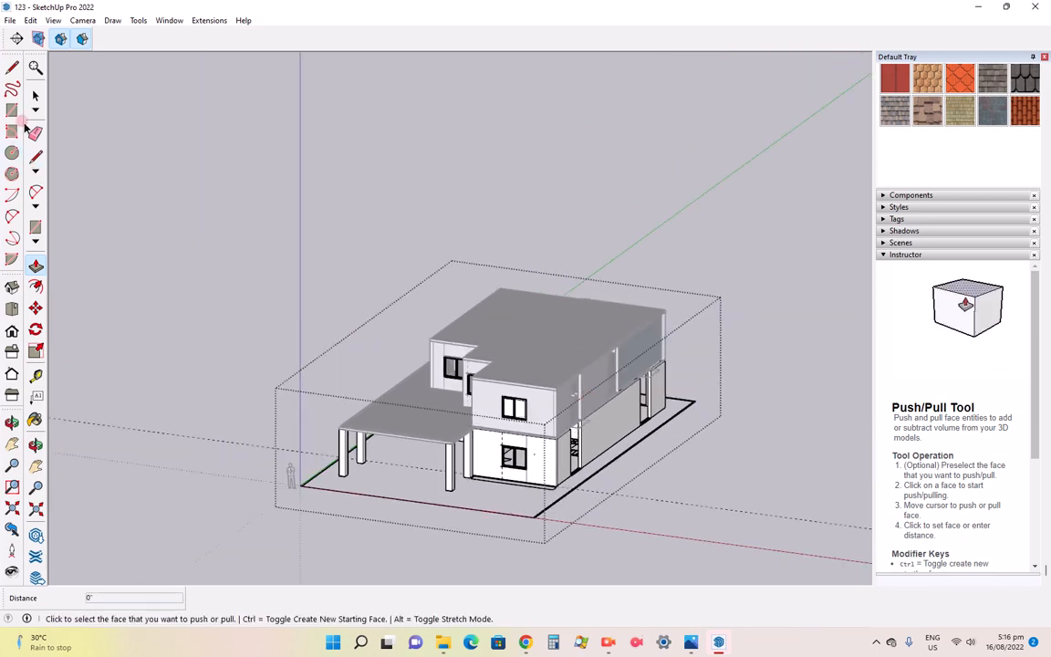
click(35, 94)
click(225, 328)
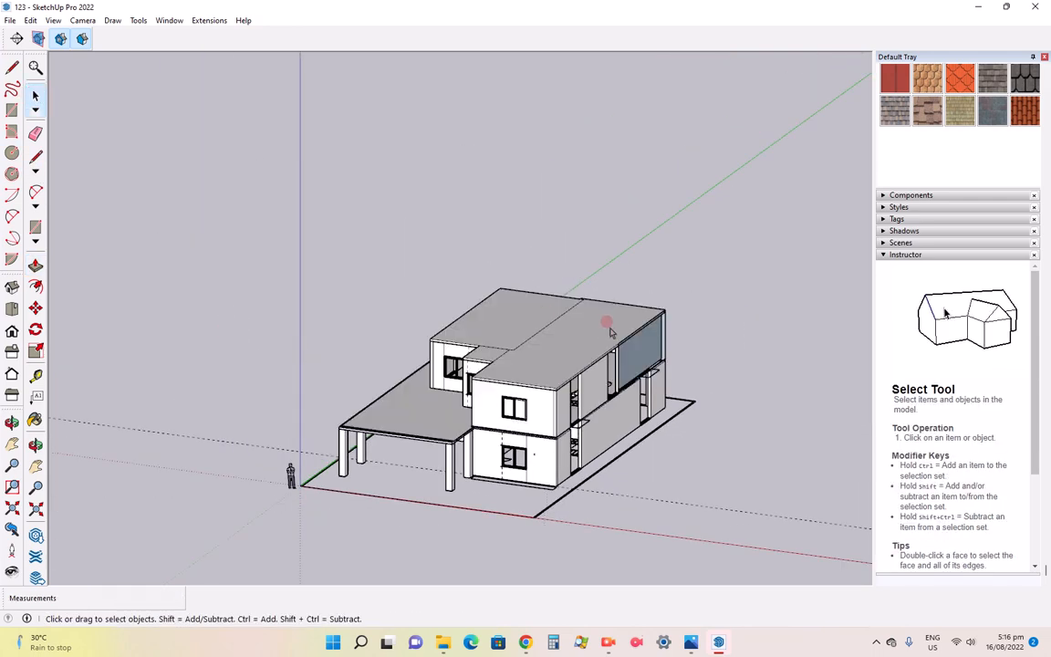
Open the first-floor wall group and hide the vertical edge at its outer front corner
scroll(504, 424, up, 3)
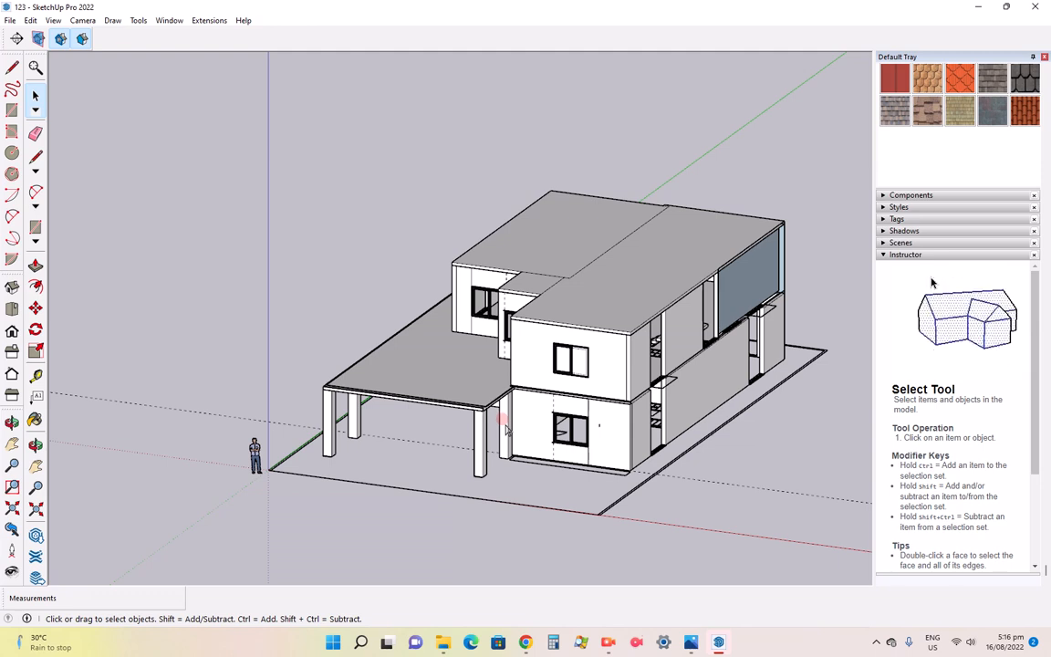
scroll(620, 327, up, 3)
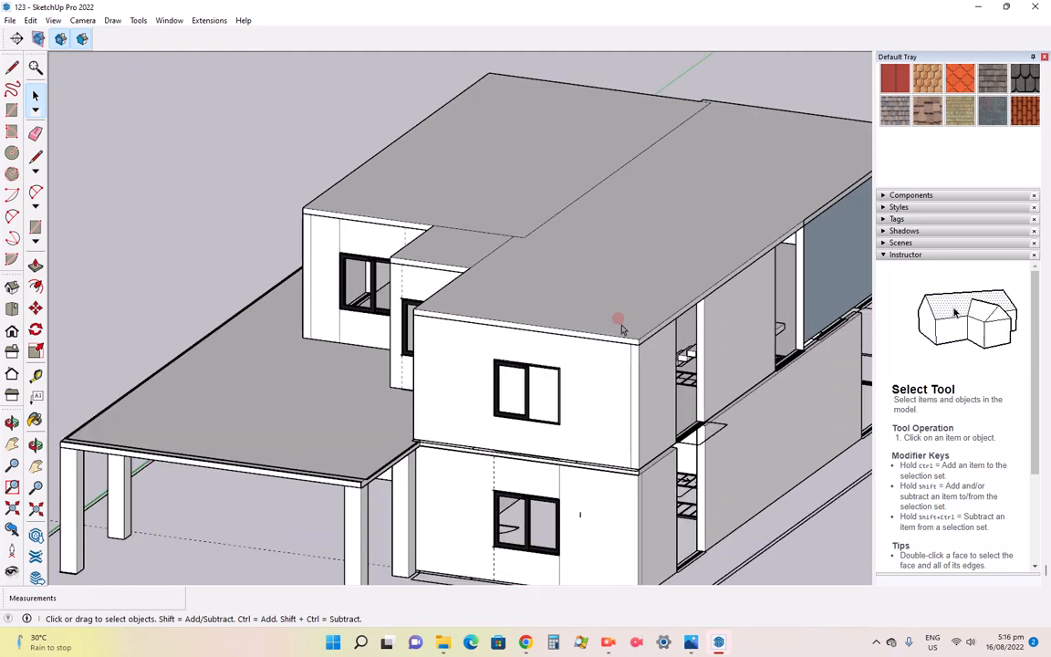
scroll(638, 387, up, 3)
click(636, 383)
double_click(635, 383)
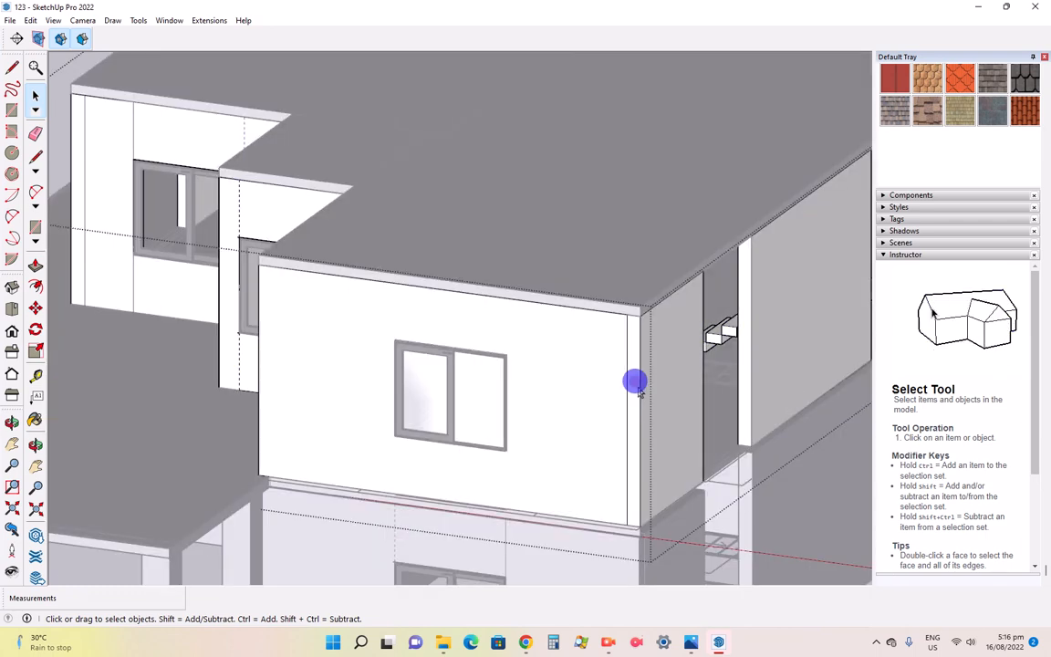
click(635, 383)
scroll(639, 390, up, 3)
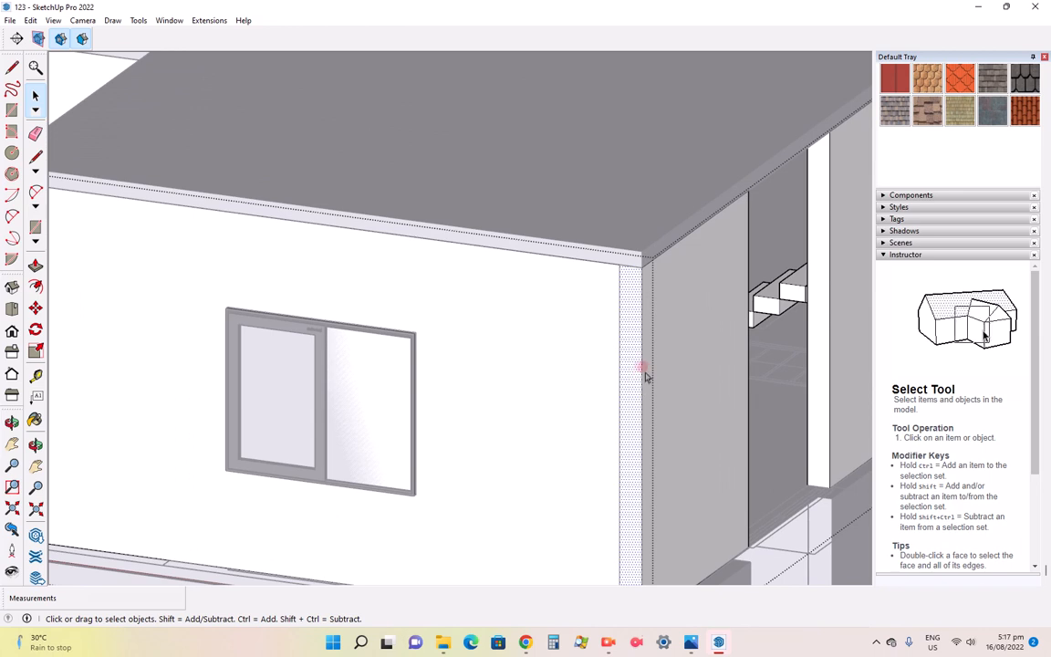
click(641, 372)
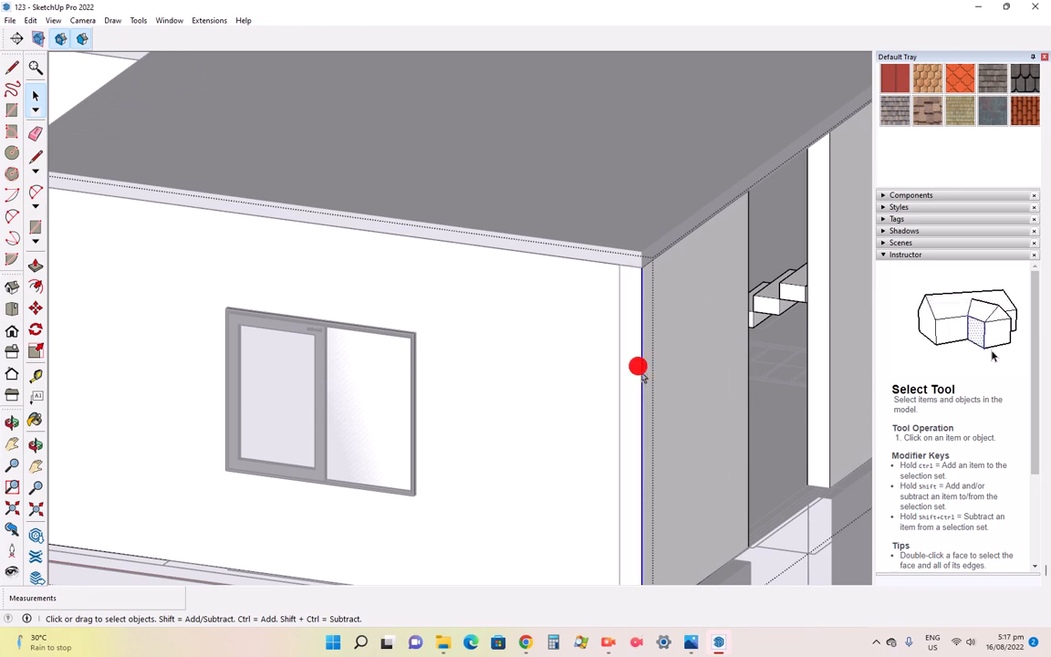
click(639, 327)
right_click(640, 326)
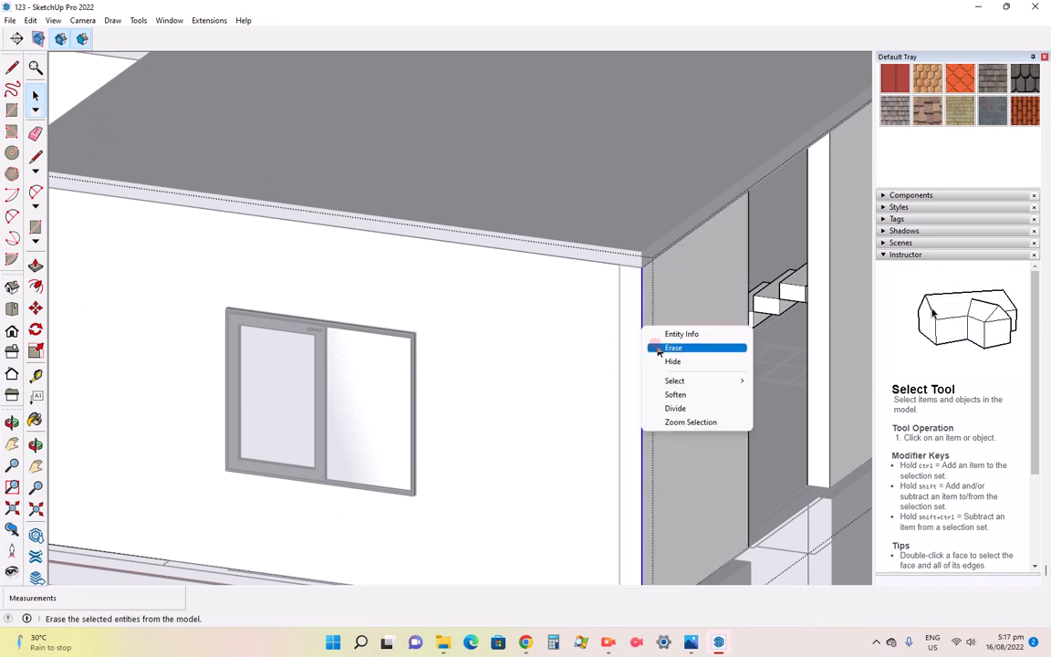
click(661, 357)
Hide the narrow front wall strip and the adjoining outer side-wall face at the first-floor front corner
right_click(639, 328)
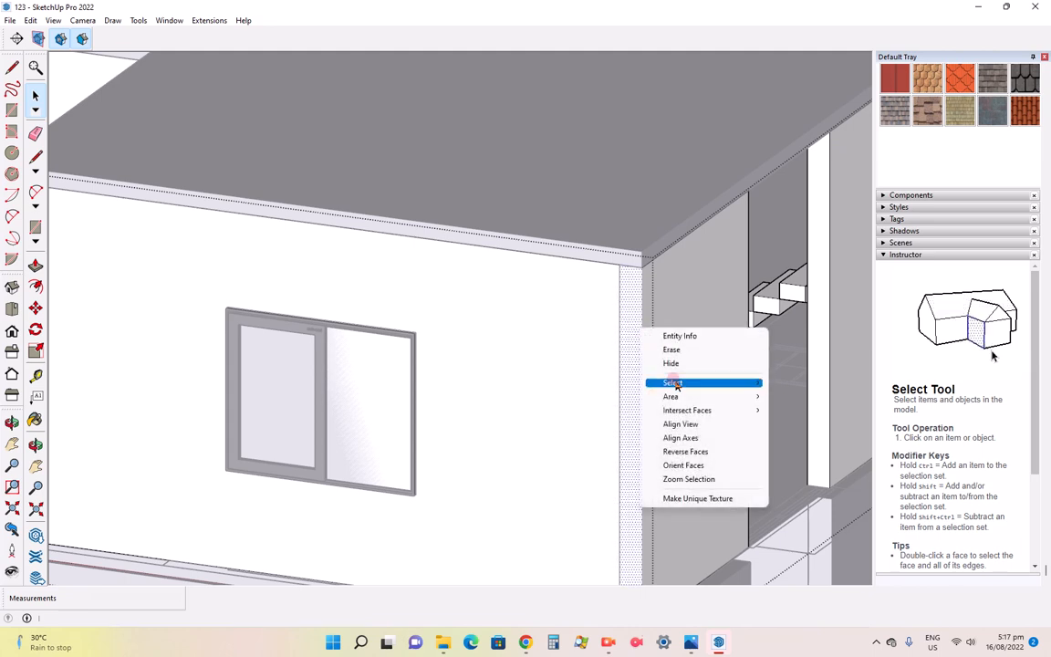
click(678, 362)
click(686, 312)
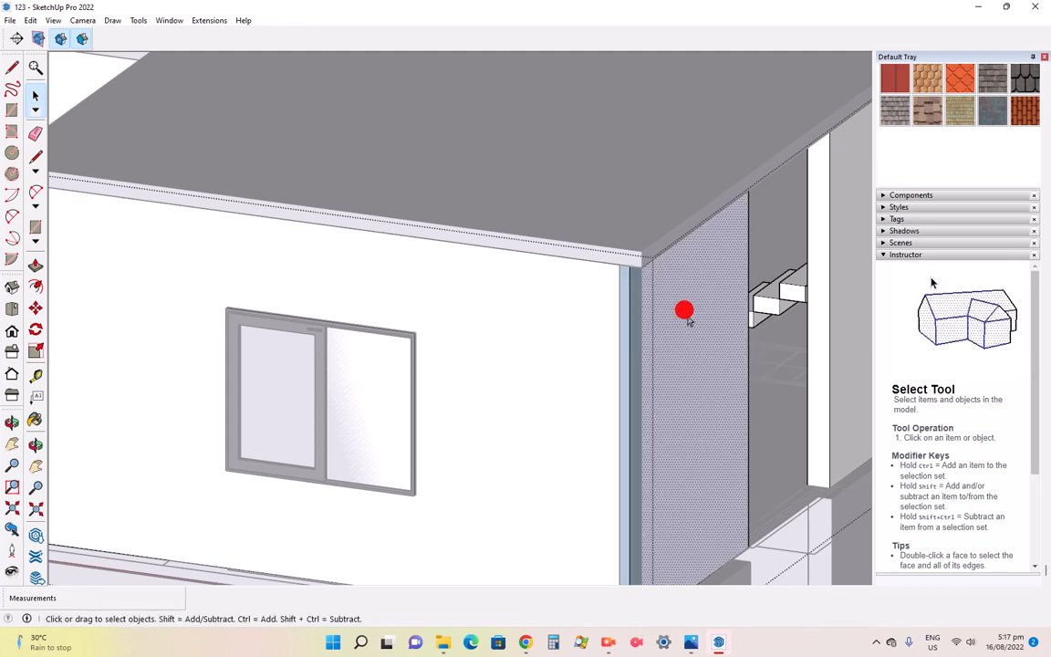
right_click(689, 319)
click(718, 353)
Hide the remaining inner side-wall face behind the front corner so the room is open to view
scroll(679, 373, up, 2)
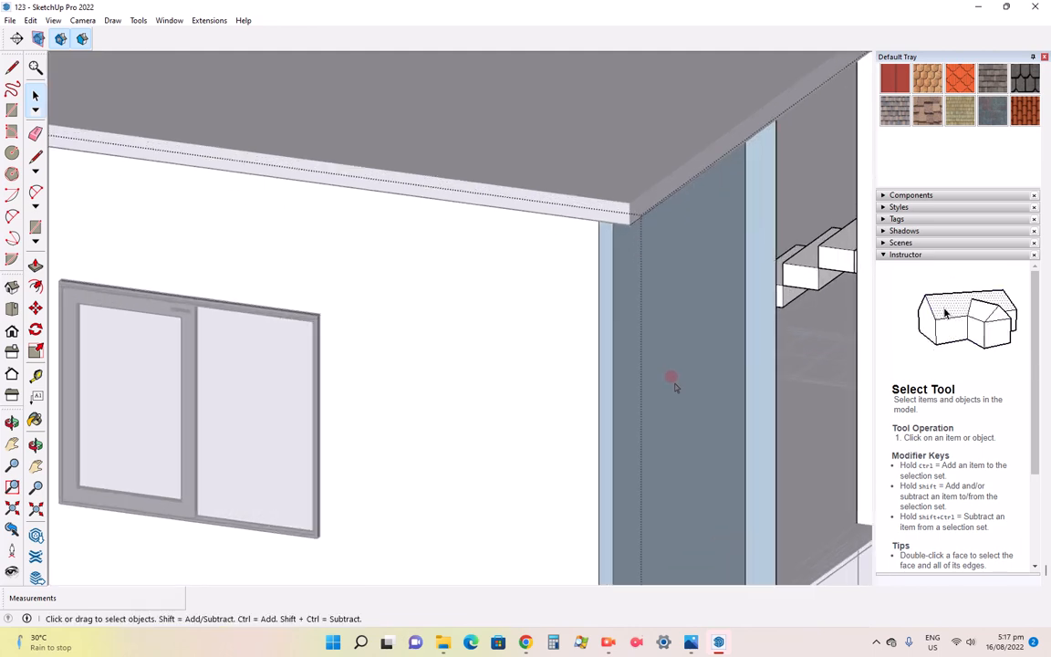
scroll(657, 364, down, 3)
scroll(651, 372, up, 2)
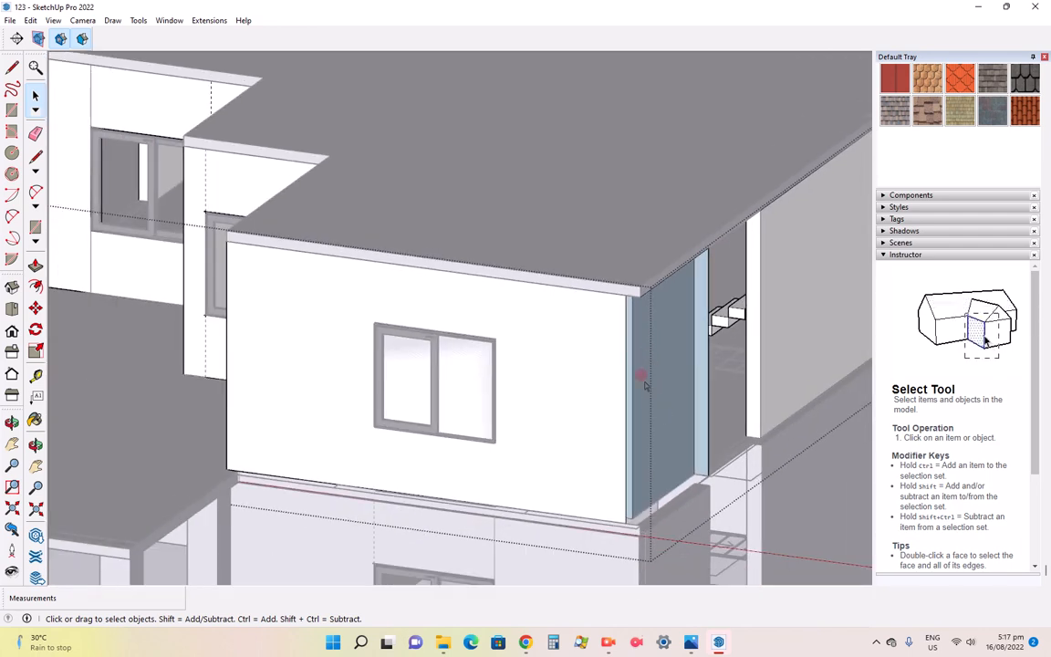
click(662, 363)
right_click(665, 364)
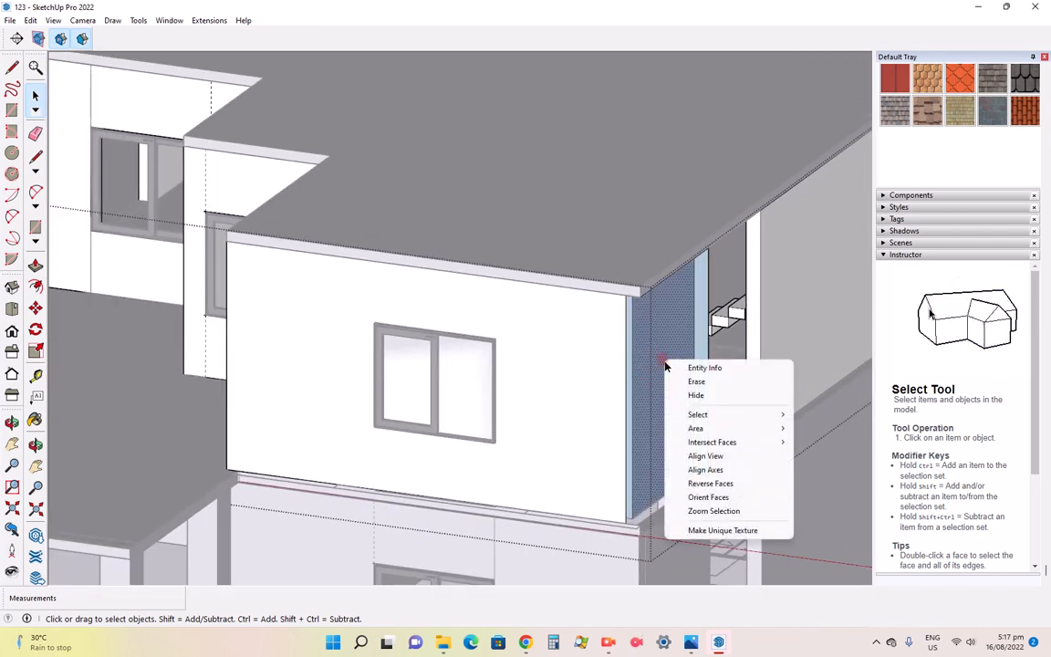
click(670, 390)
scroll(655, 382, up, 2)
scroll(655, 382, down, 2)
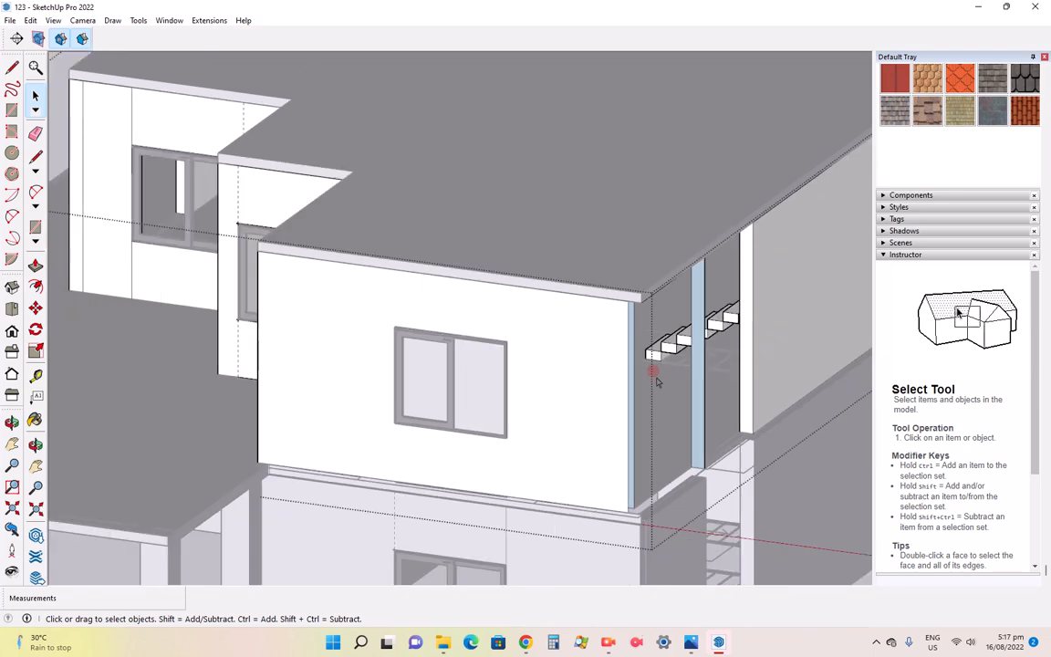
click(35, 329)
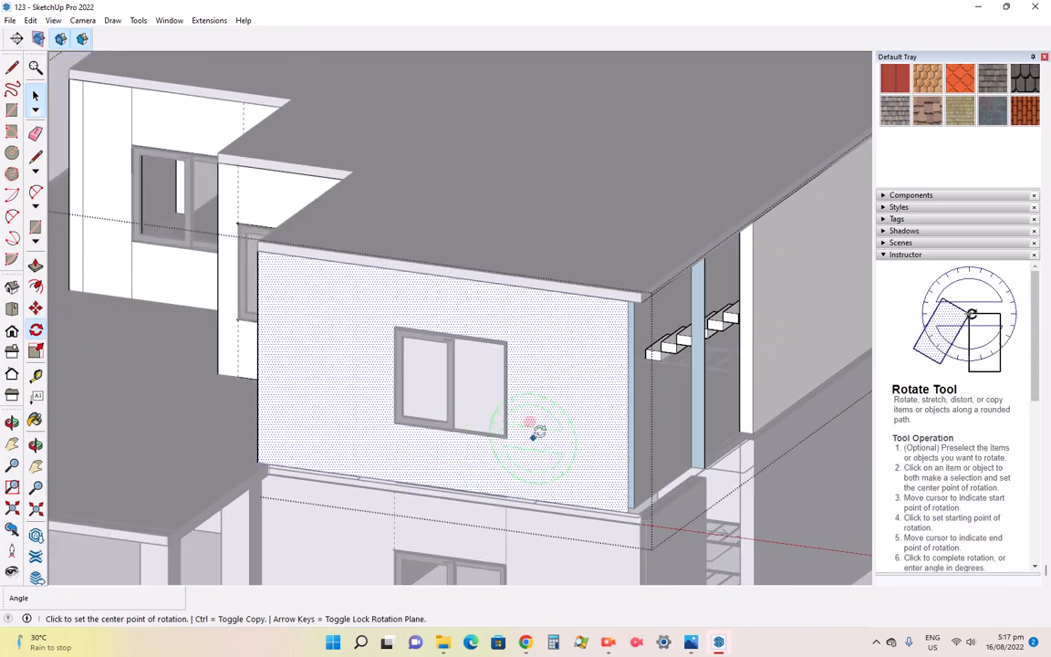
click(550, 425)
key(Escape)
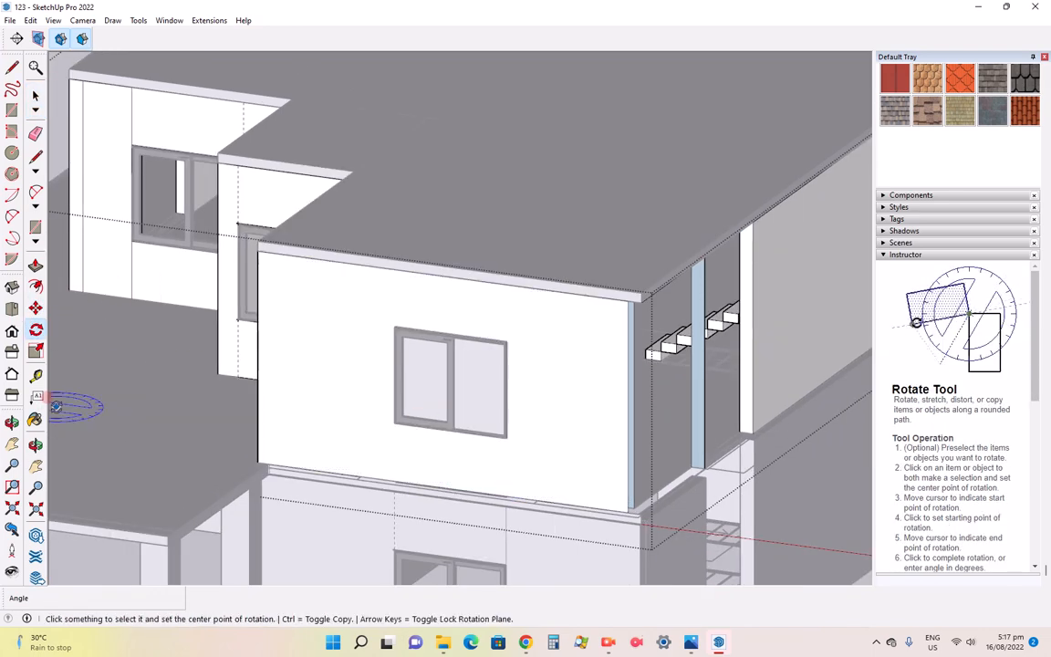
Draw a rectangle of about 5' 11" by 4' 10 7/16" over the first-floor front window, from its upper corner to the opposite lower corner
click(36, 444)
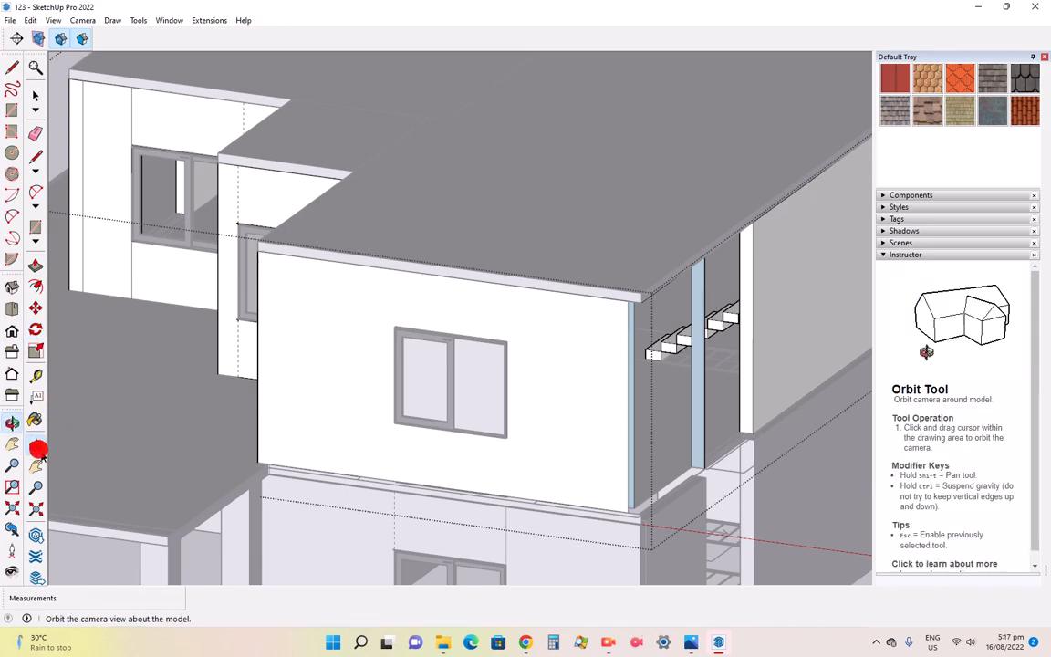
drag(583, 402, 408, 414)
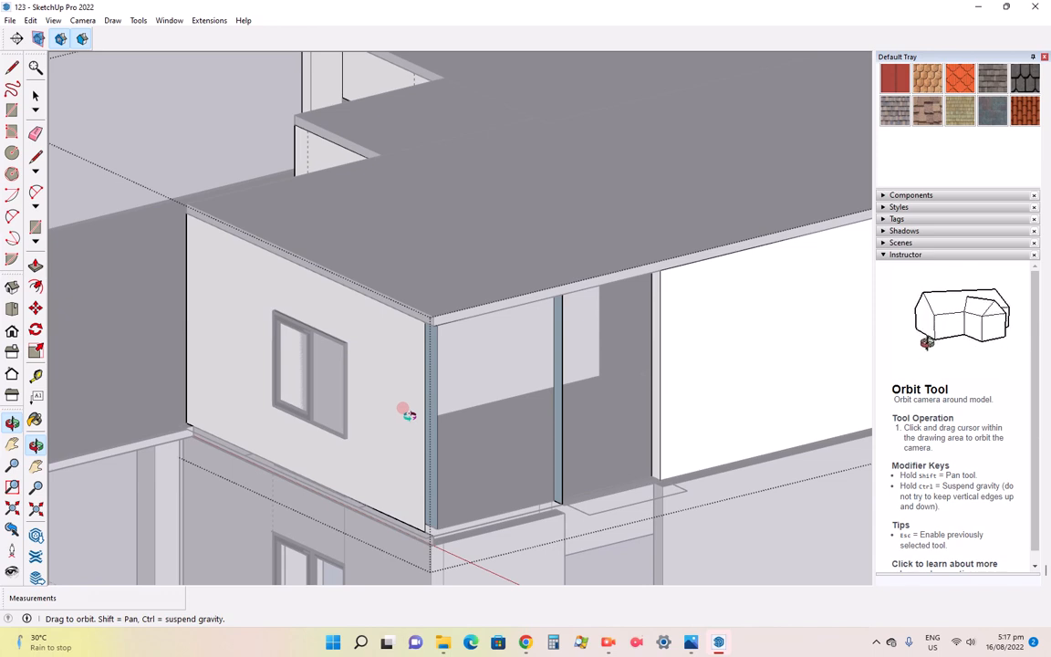
key(q)
key(Escape)
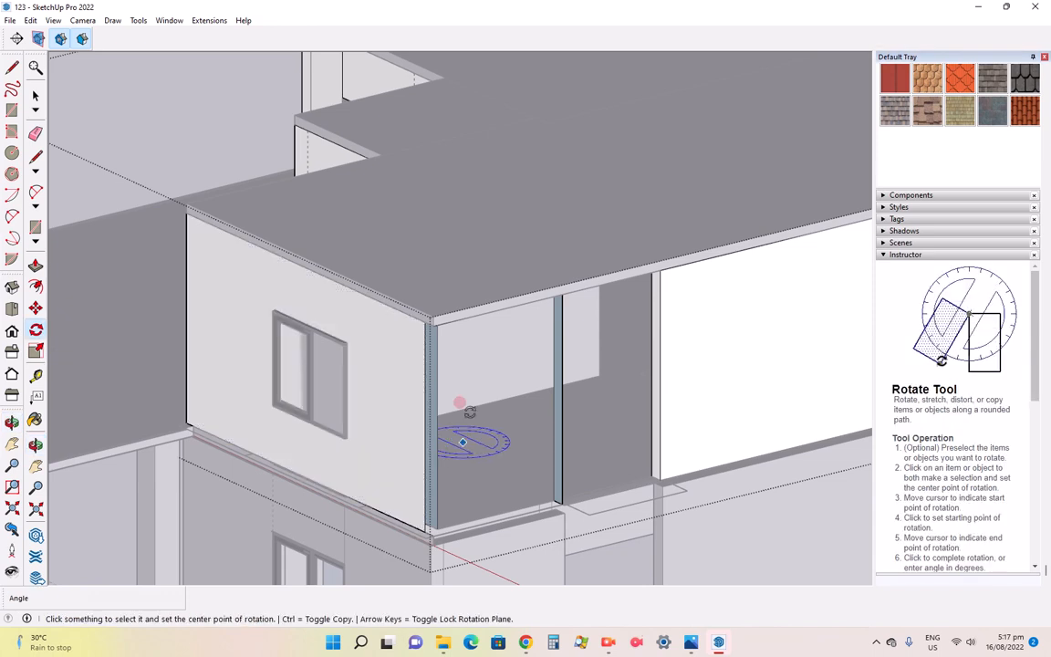
click(36, 97)
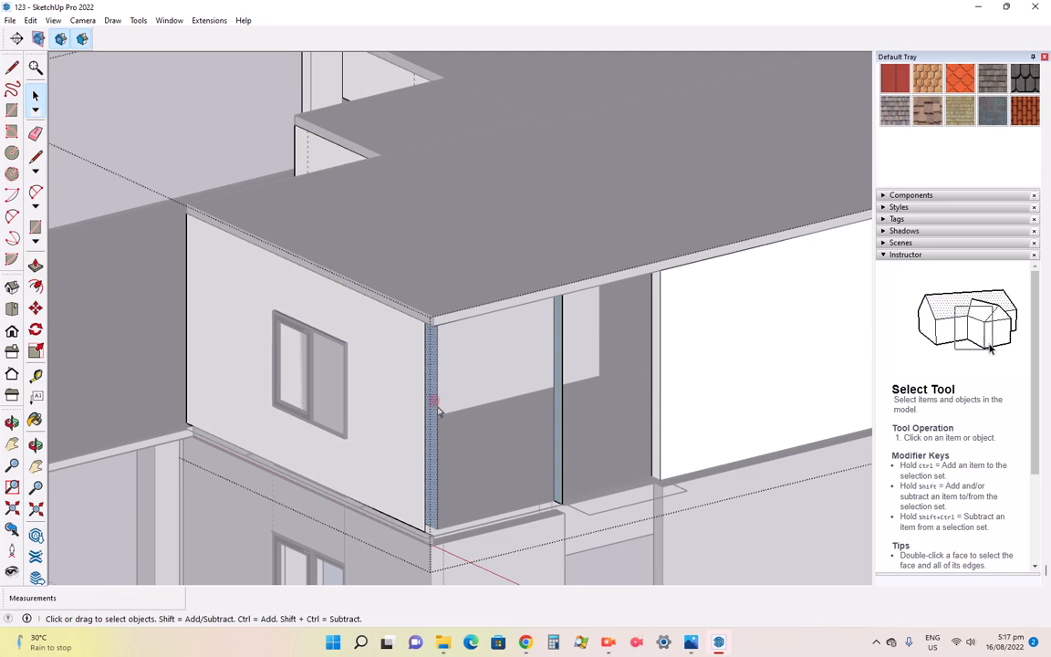
scroll(438, 411, up, 1)
click(36, 265)
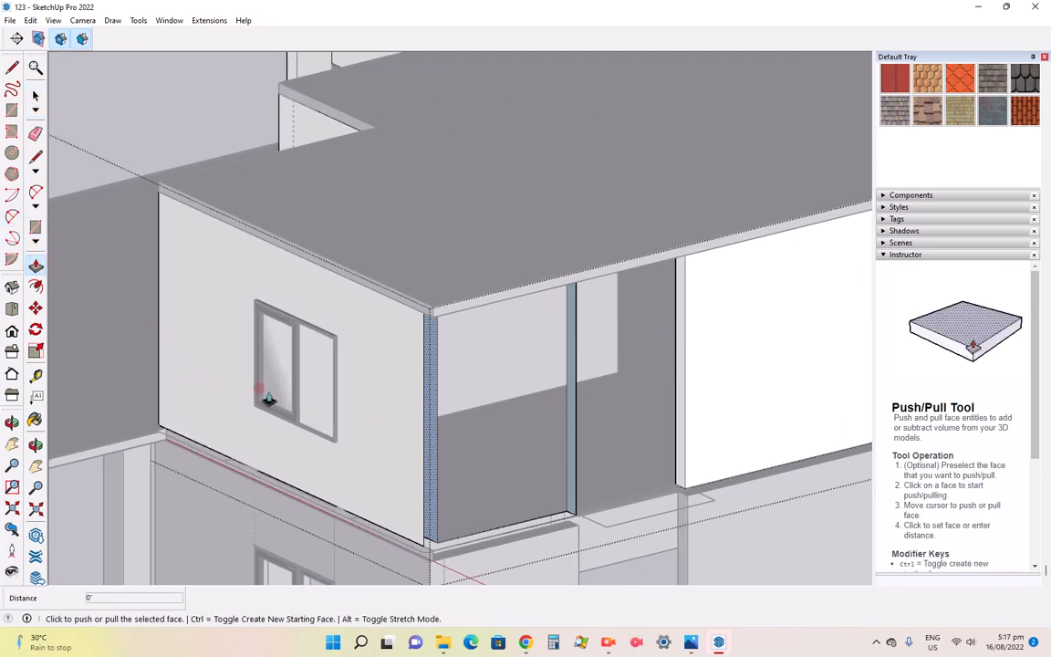
scroll(316, 387, up, 2)
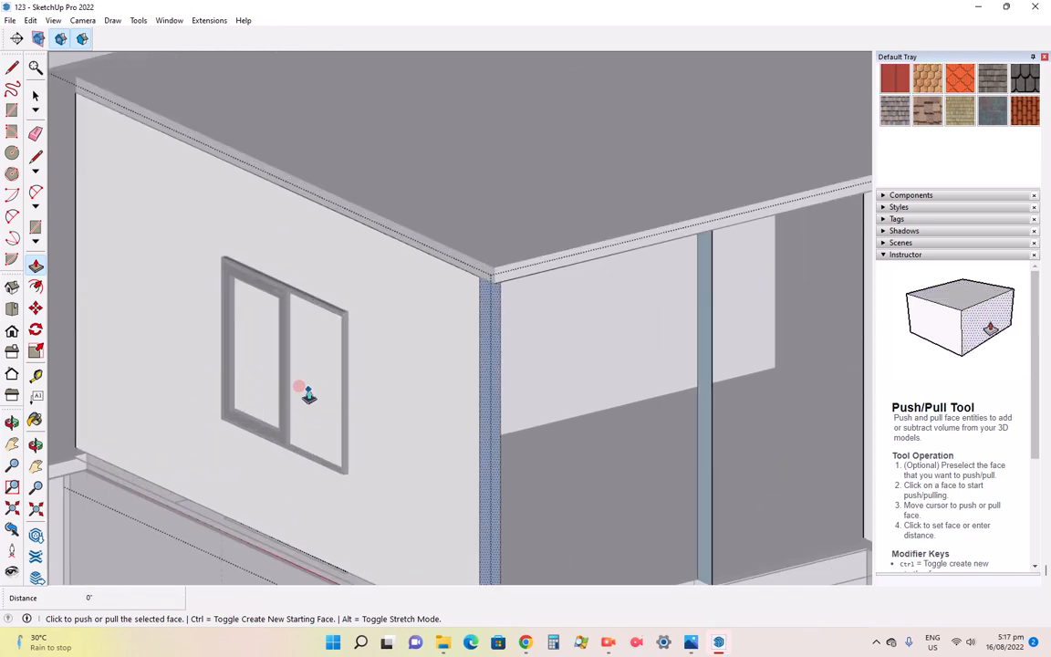
key(r)
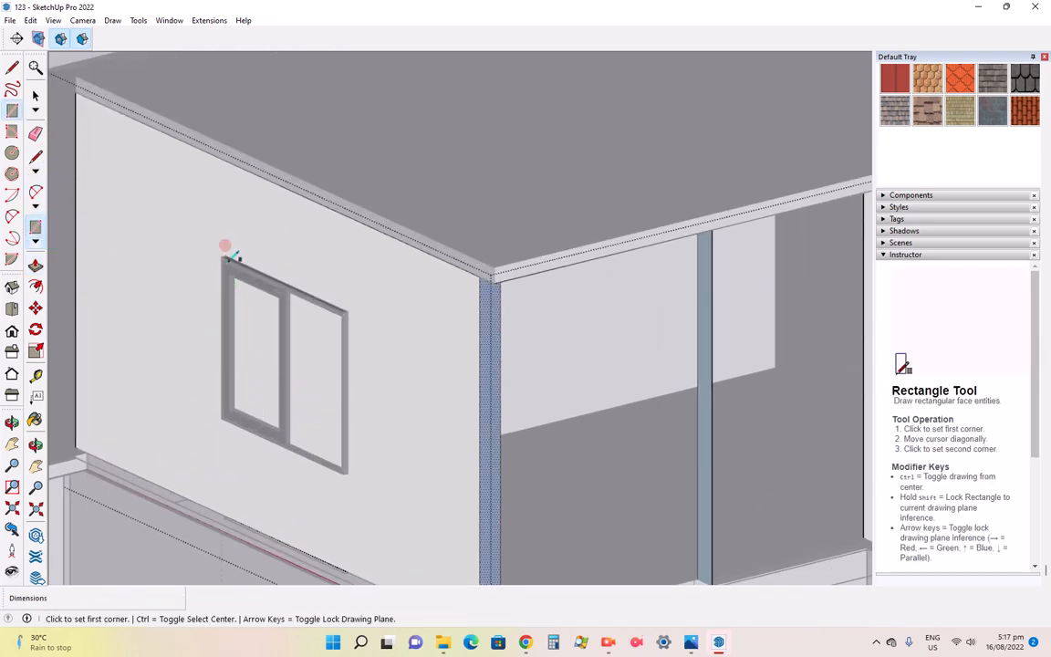
click(223, 258)
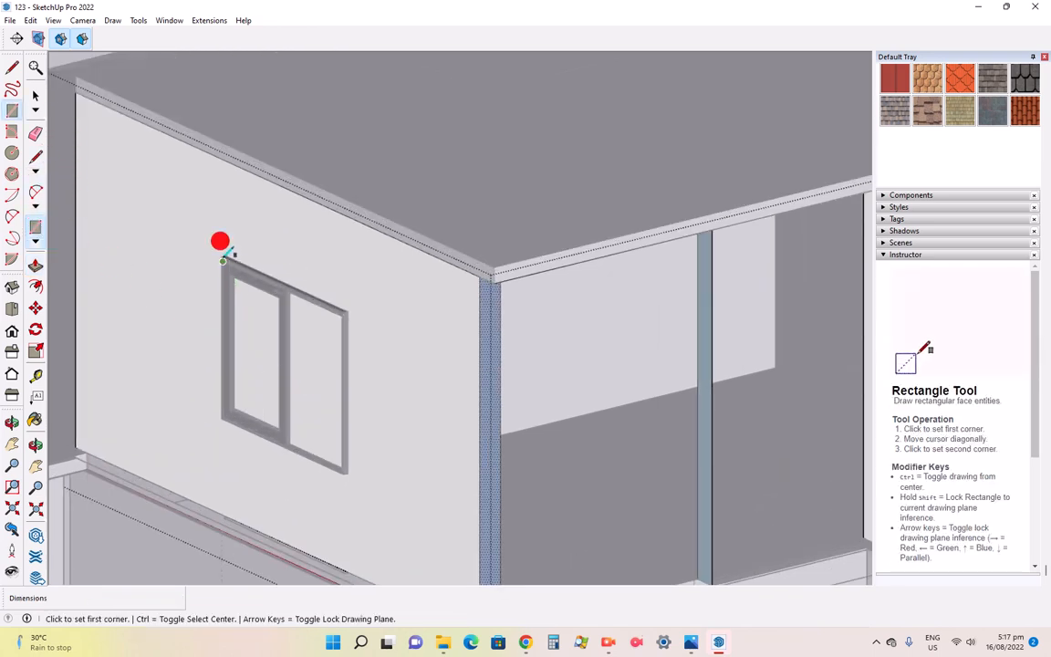
click(342, 467)
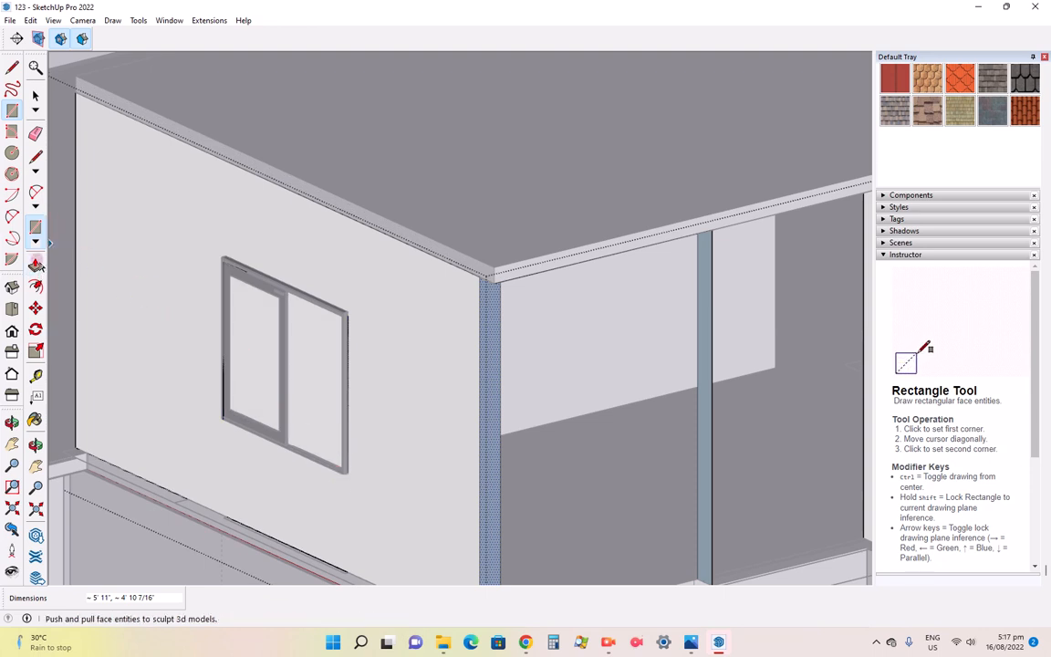
Push/Pull the face within the first-floor front window about 5/16" and close the first-floor group
click(36, 264)
click(327, 382)
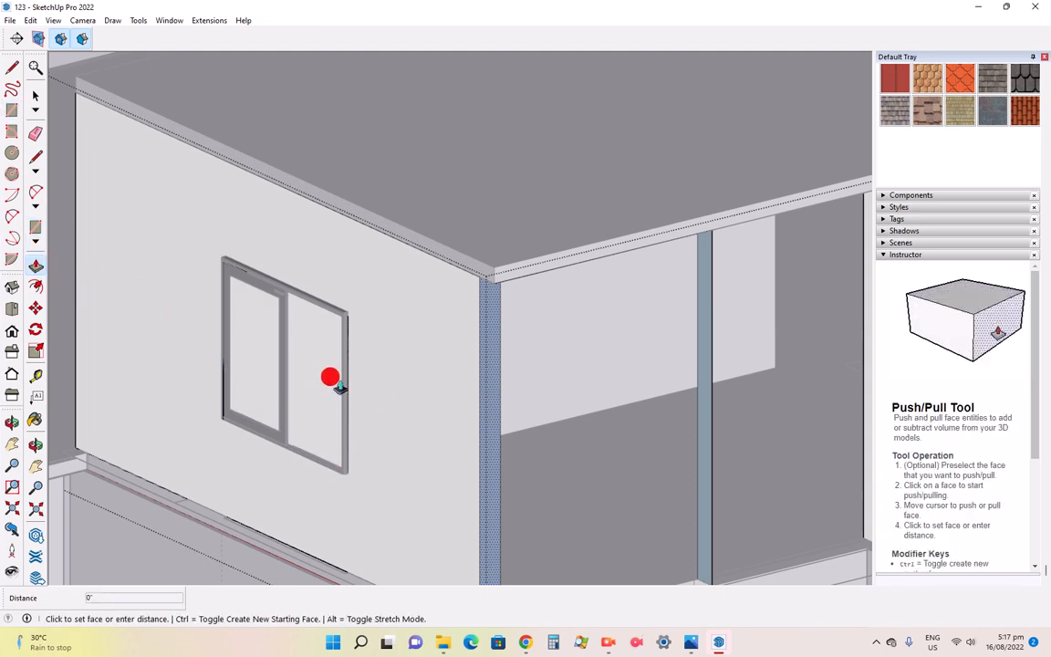
click(469, 369)
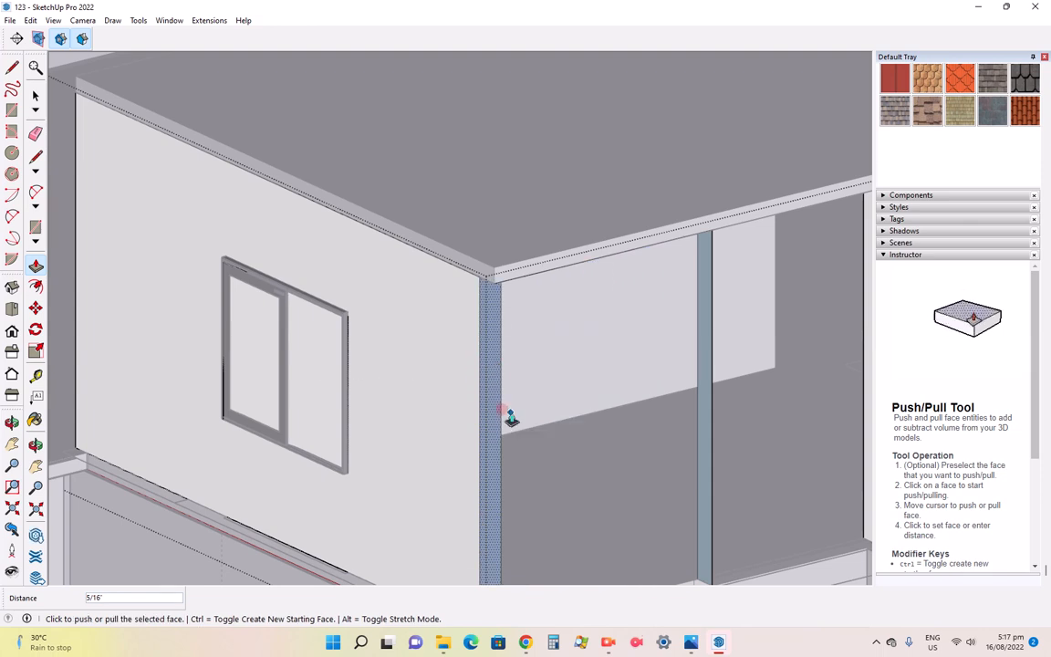
scroll(504, 416, down, 5)
key(Escape)
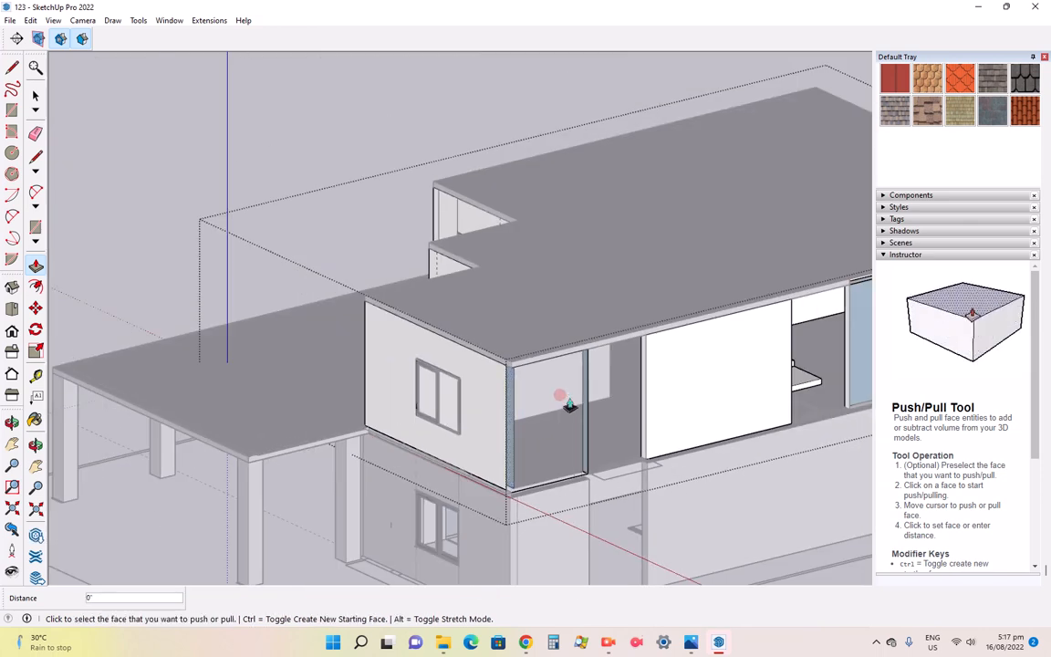
scroll(242, 215, down, 5)
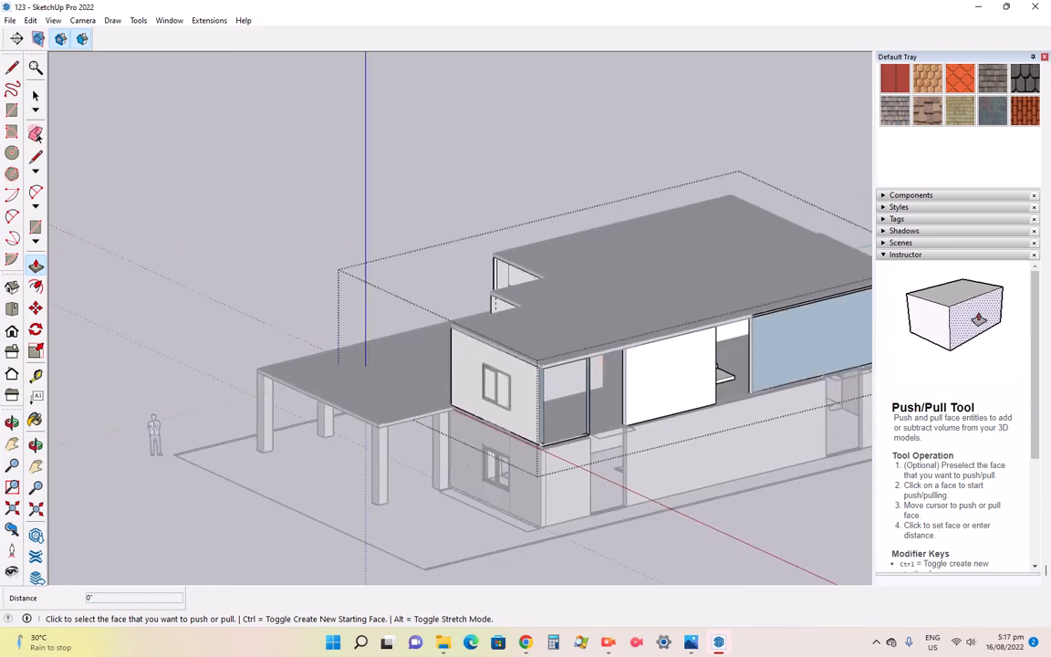
click(35, 95)
scroll(466, 303, down, 3)
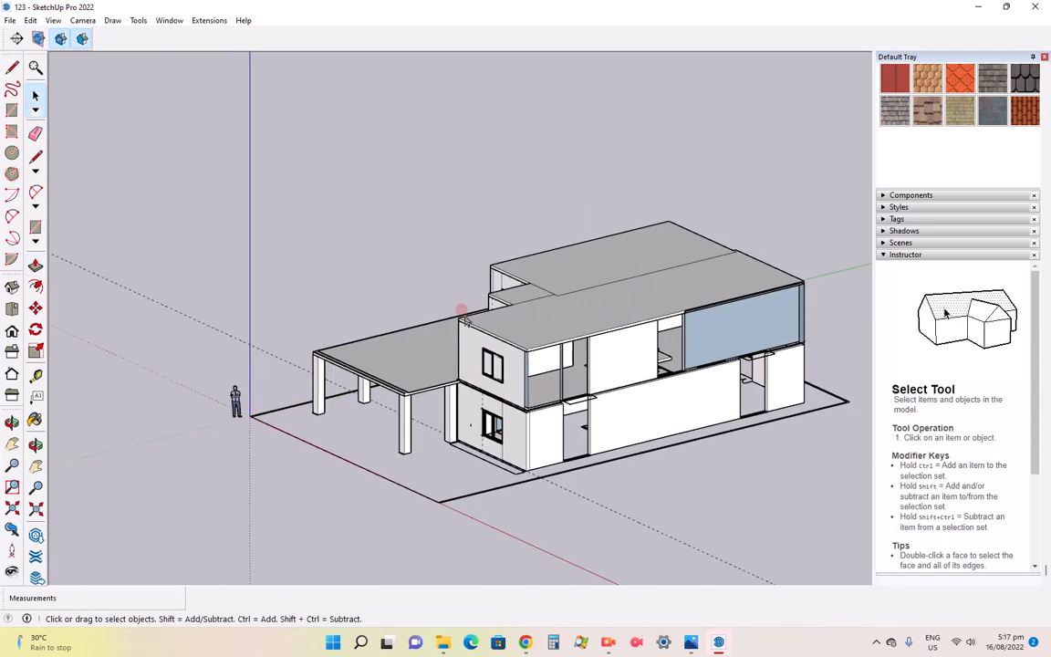
scroll(471, 315, up, 3)
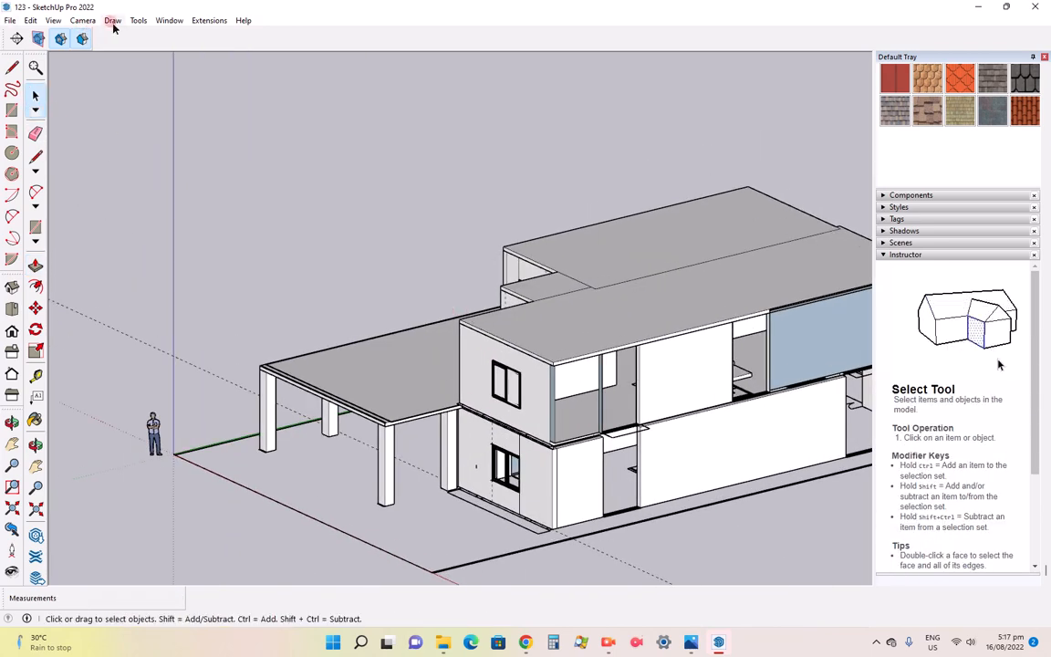
Turn on the display of Hidden Geometry and Hidden Objects
click(52, 20)
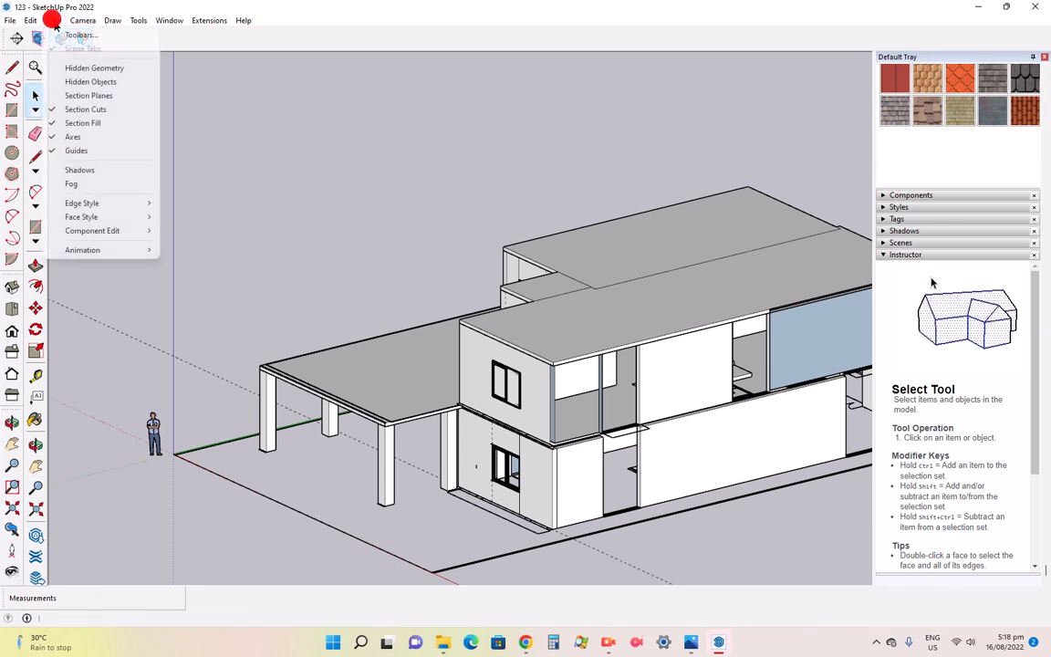
click(78, 67)
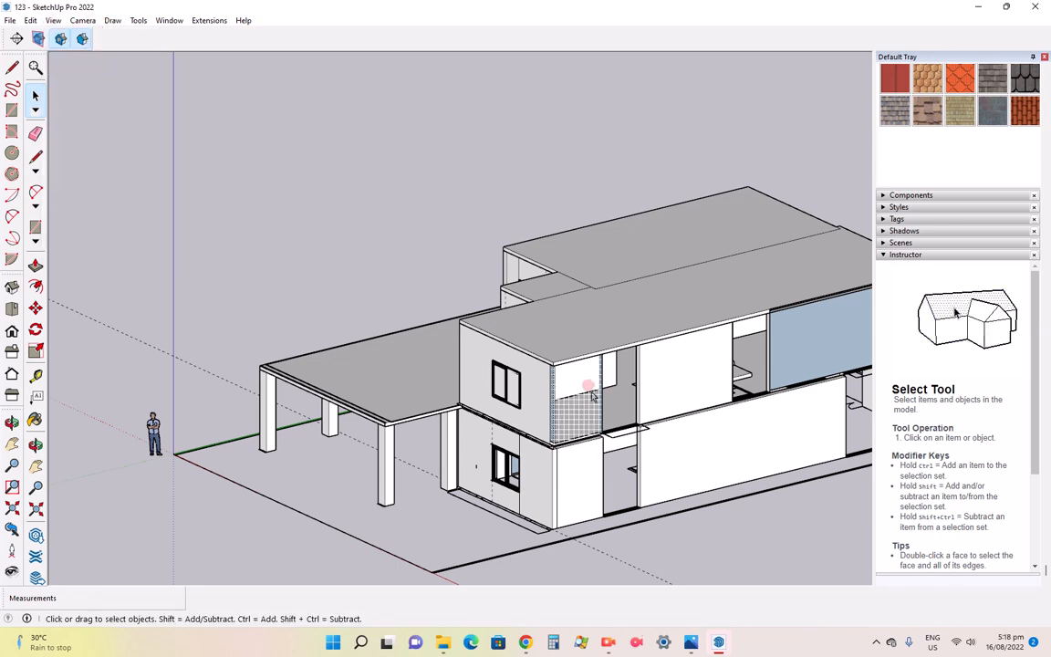
click(53, 21)
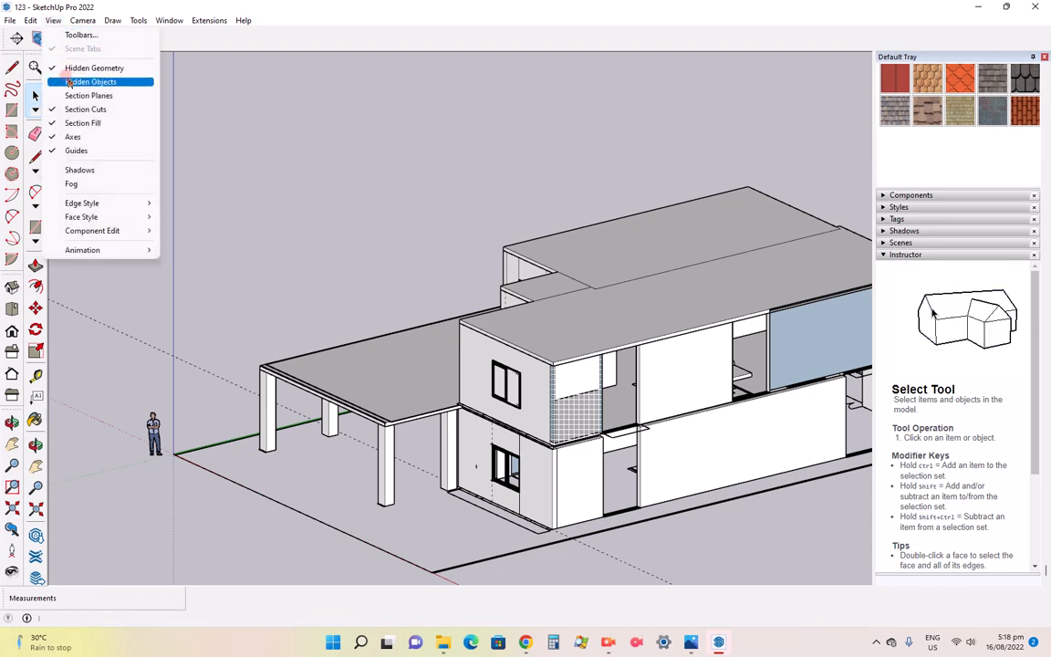
click(67, 82)
click(55, 20)
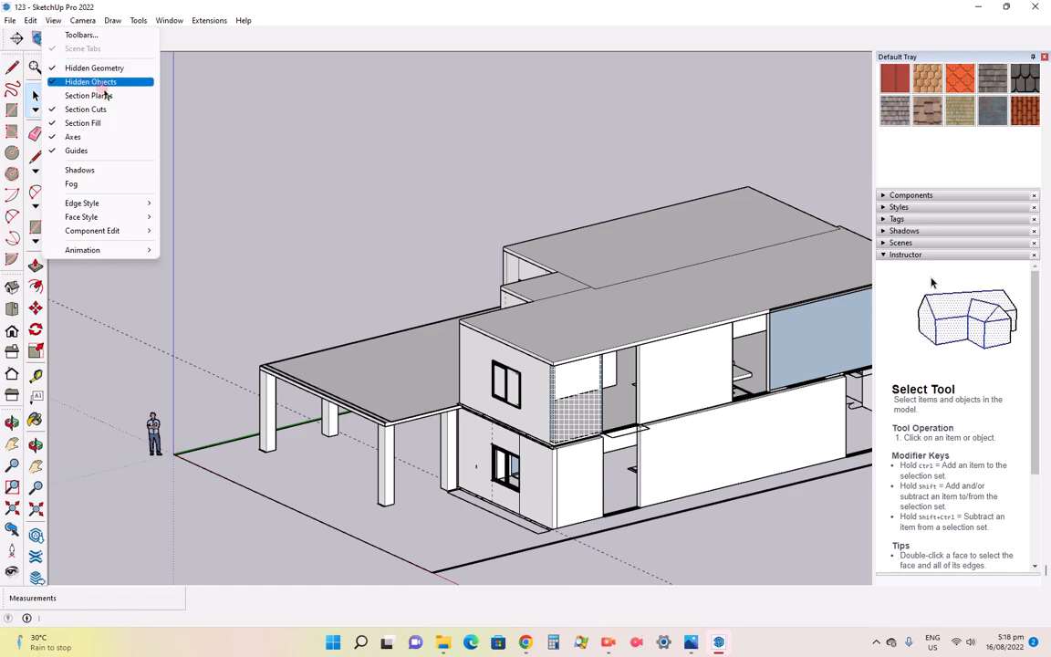
Open the first-floor group and unhide the large hidden side-wall face beside the front corner
click(601, 387)
scroll(597, 393, up, 2)
scroll(597, 394, up, 2)
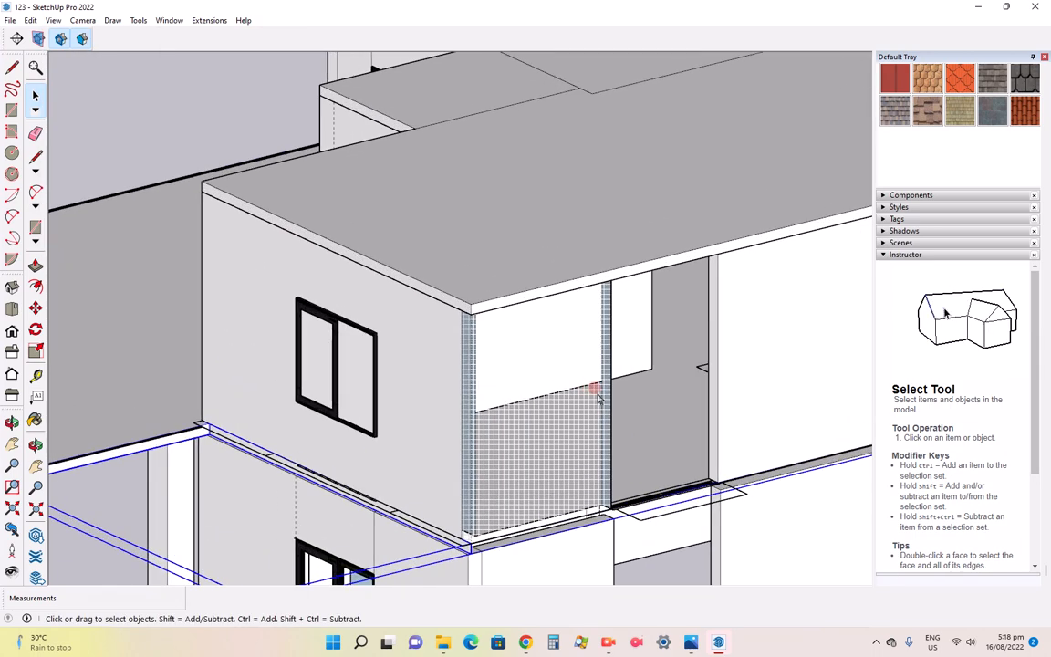
click(594, 386)
scroll(594, 388, up, 2)
right_click(595, 393)
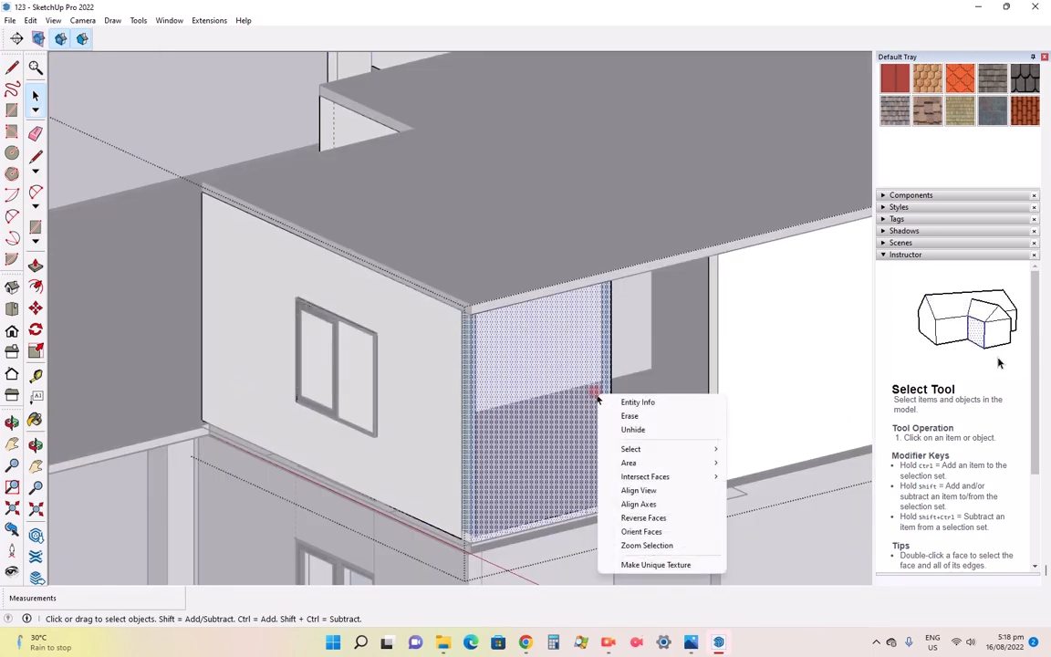
click(633, 429)
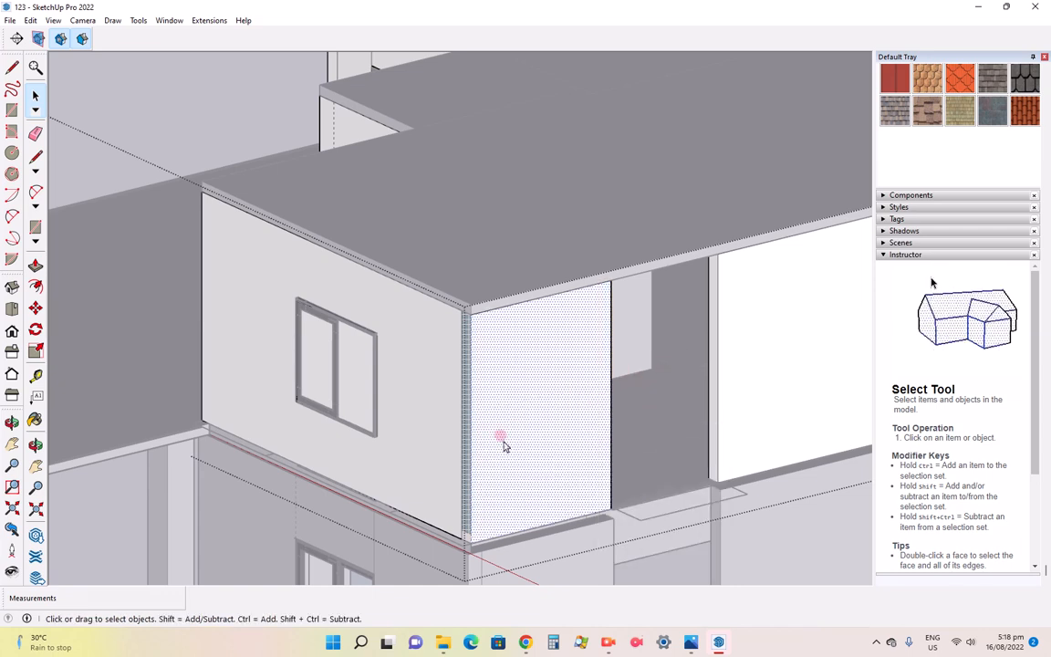
Unhide the narrow hidden strip at the first-floor front corner and close the group
click(465, 447)
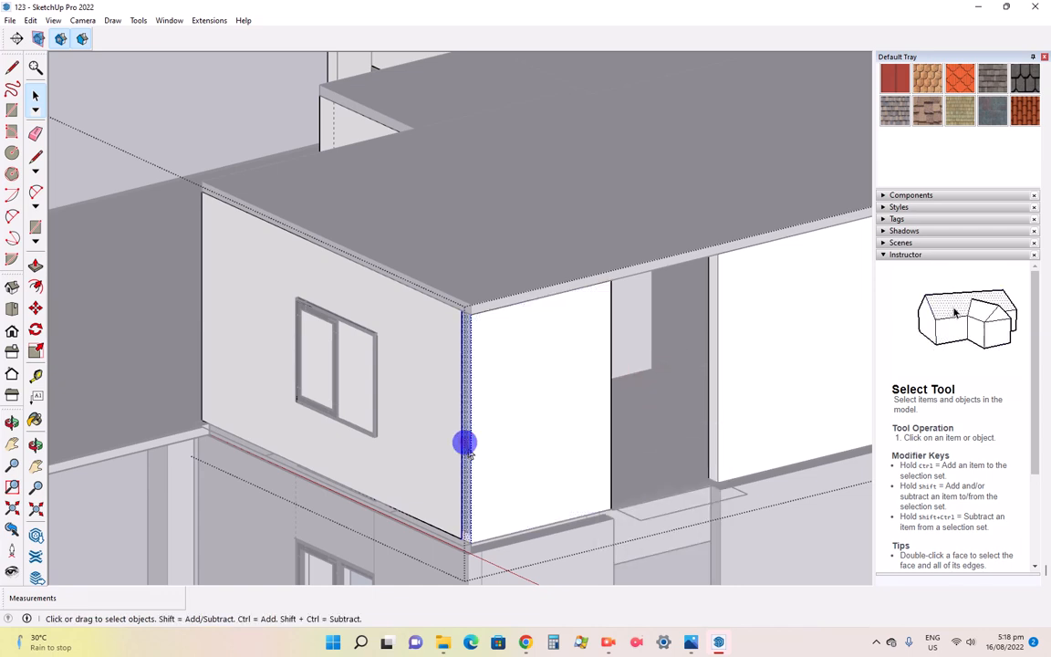
right_click(467, 453)
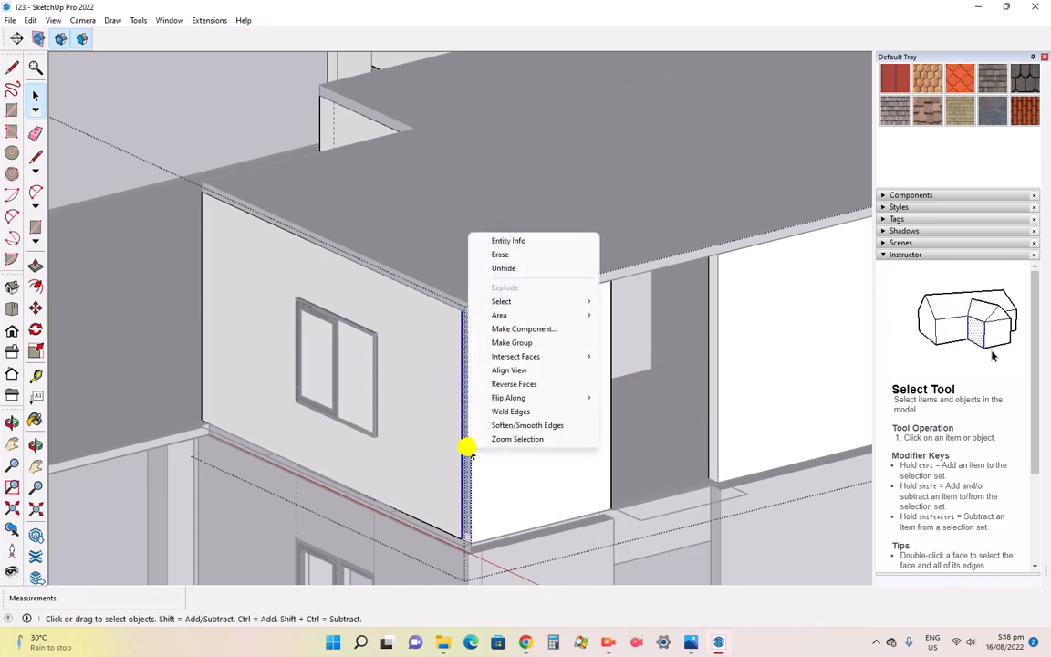
click(509, 270)
scroll(599, 410, down, 3)
click(493, 491)
scroll(638, 438, down, 3)
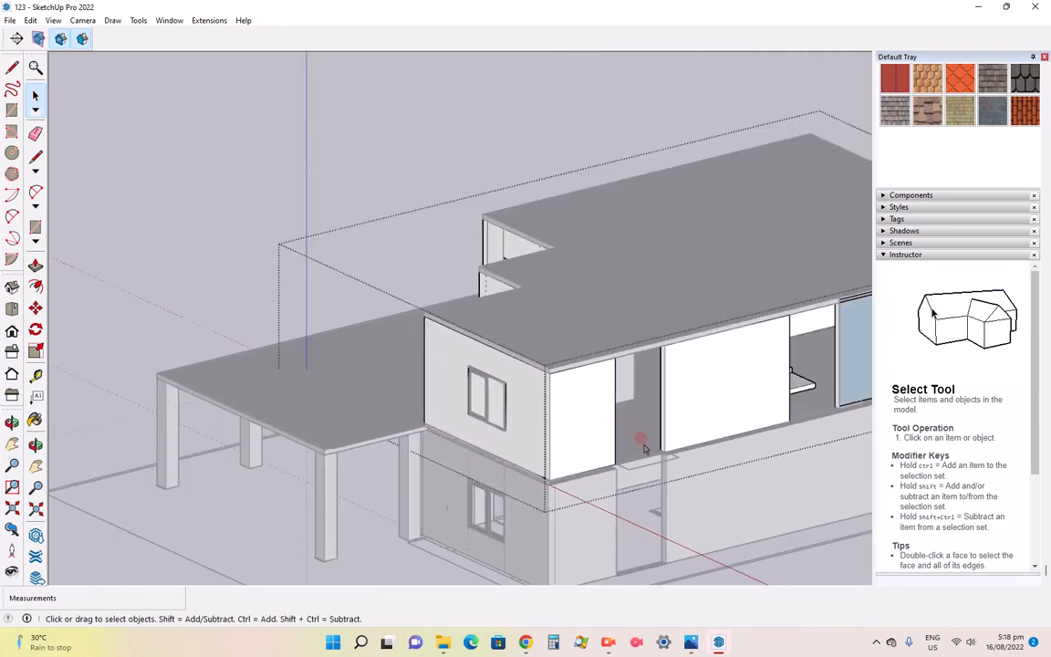
scroll(310, 171, down, 3)
scroll(497, 339, down, 3)
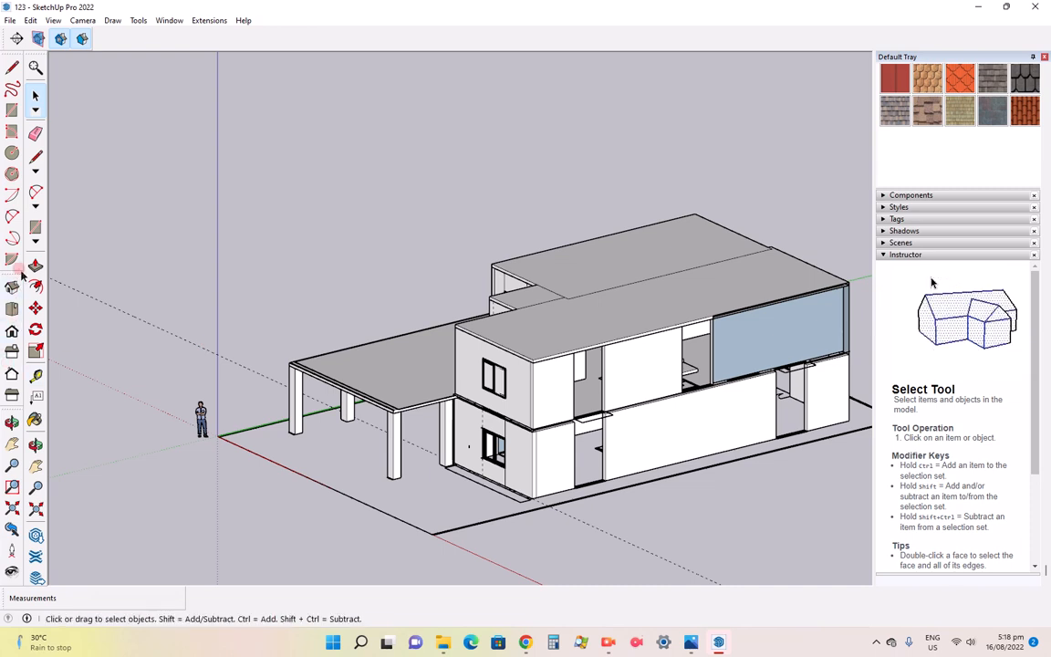
Set the camera to the front view and compare the model's front facade with the reference render 1111.jpg
click(12, 329)
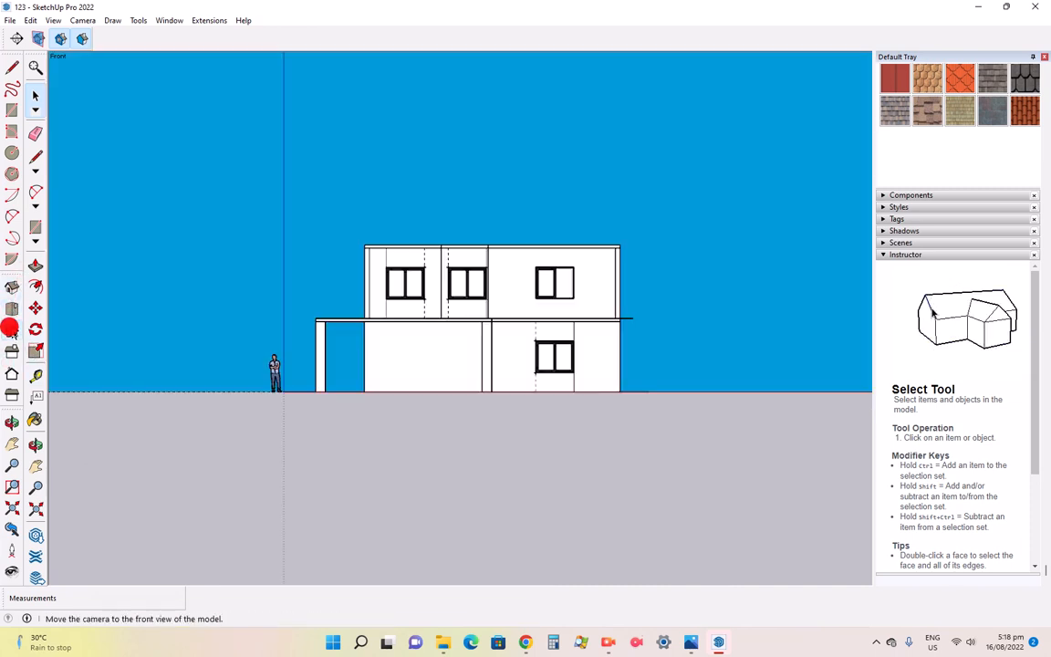
scroll(530, 244, up, 5)
scroll(530, 244, up, 2)
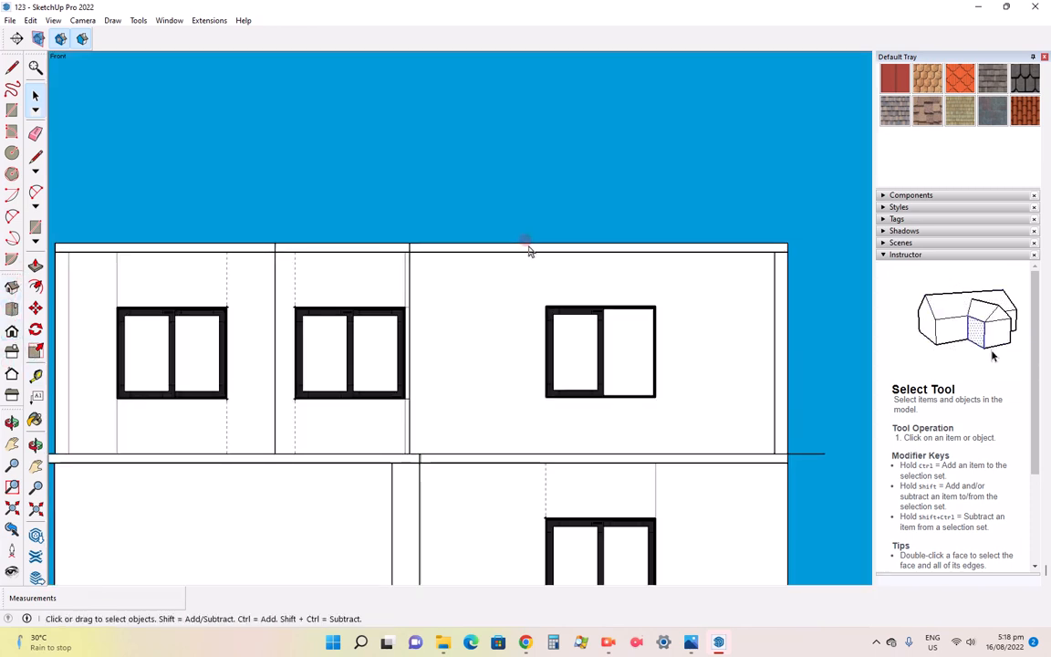
click(692, 641)
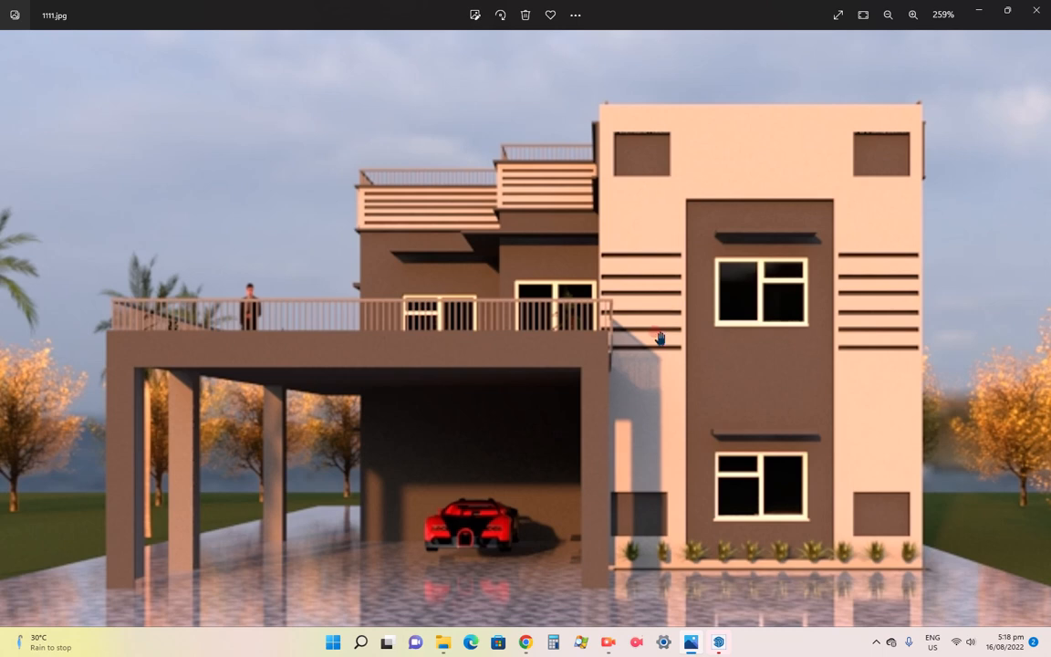
scroll(691, 337, down, 2)
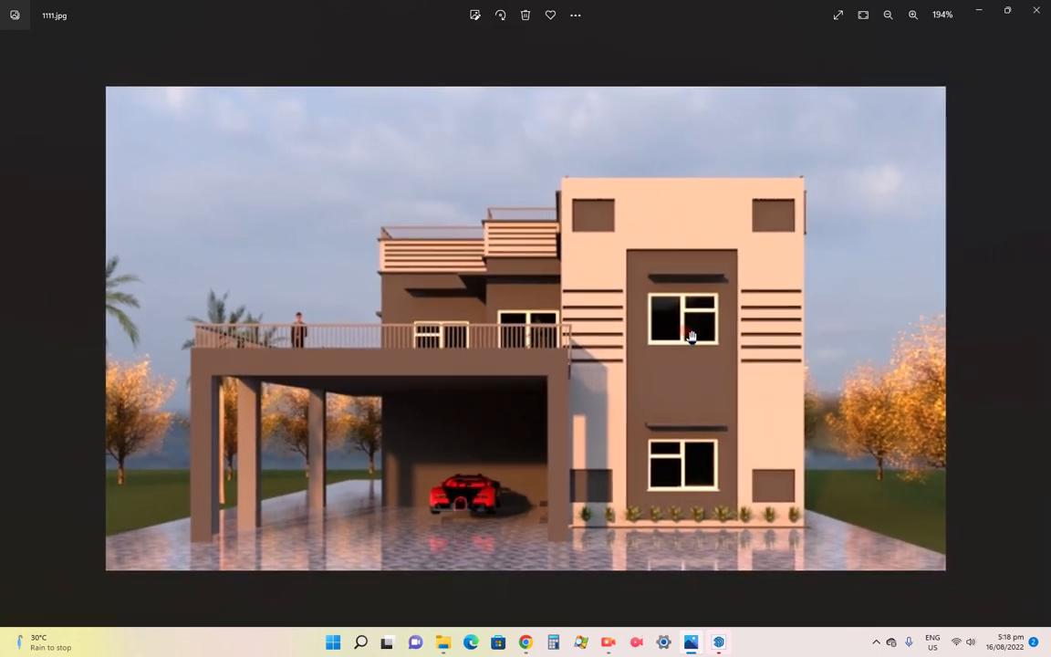
click(718, 641)
scroll(638, 362, down, 2)
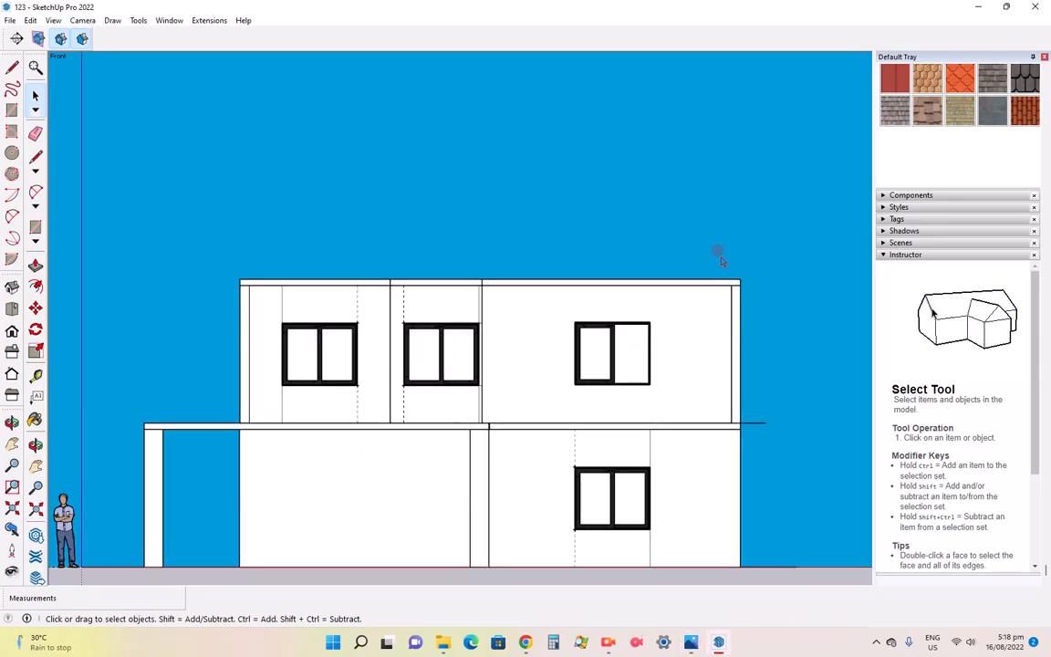
click(691, 641)
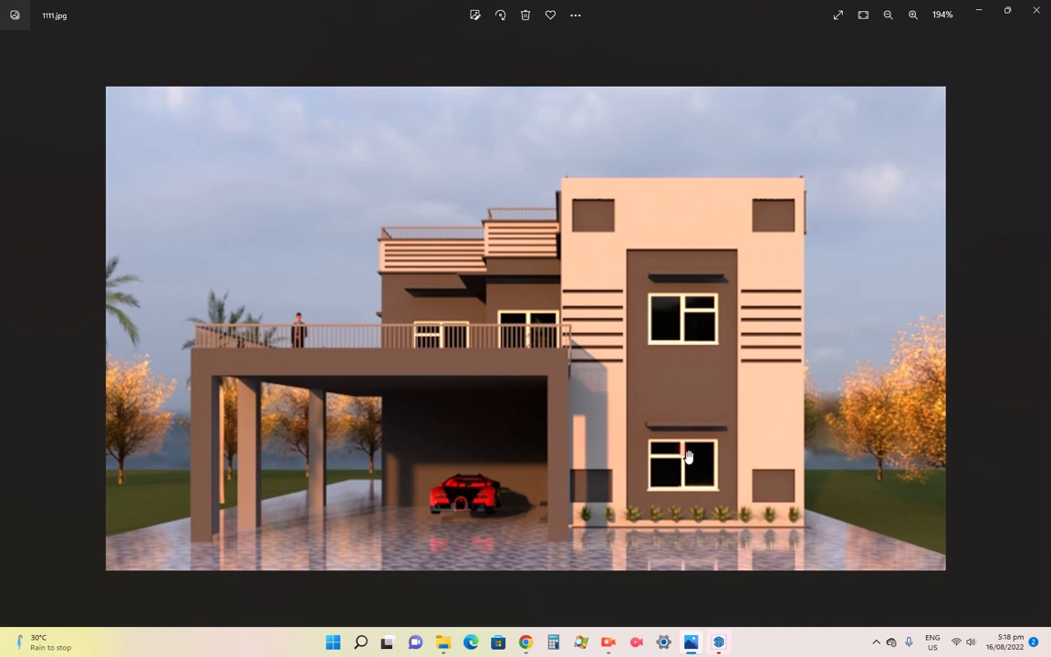
mouse_move(719, 643)
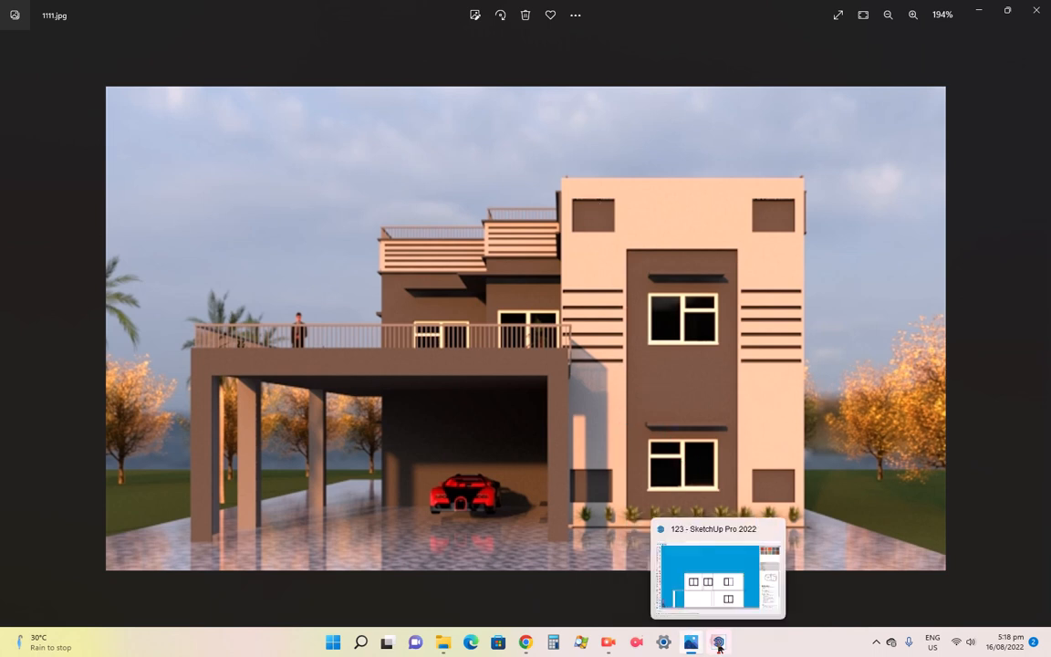
click(719, 643)
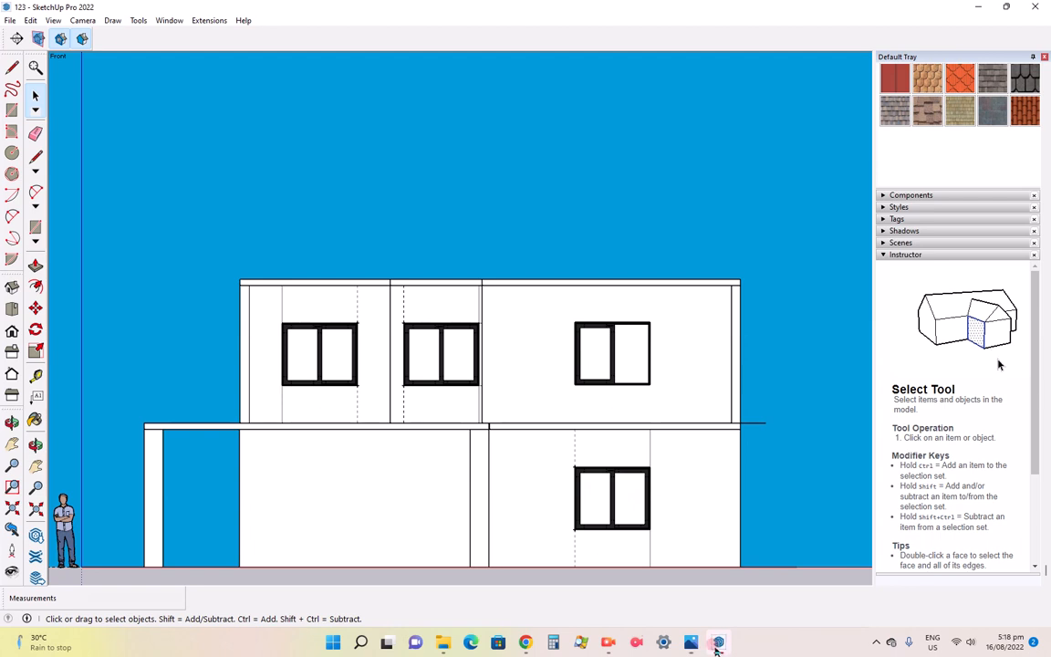
Start a line at the ground-level outer corner of the front wall, on the side with the stacked windows
click(36, 155)
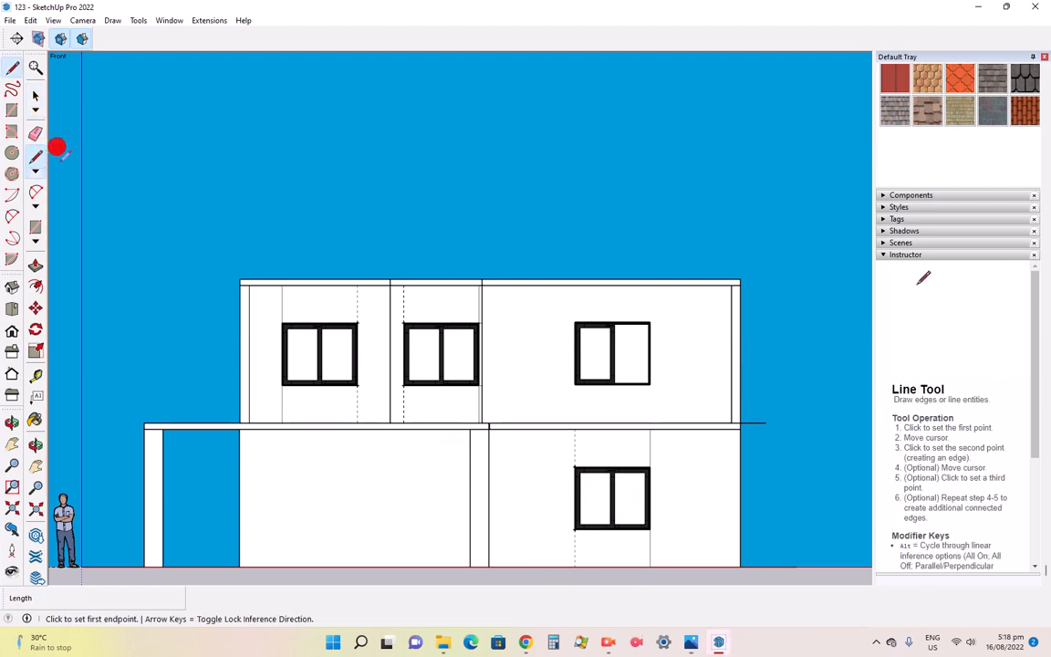
click(739, 565)
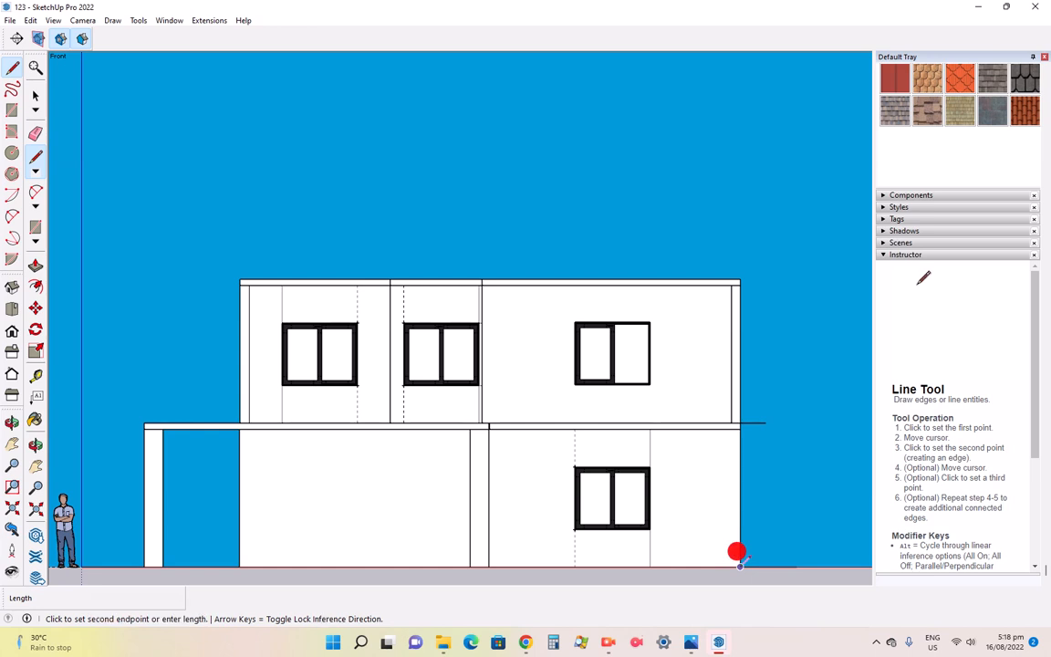
Finish a vertical line along the front facade's far right corner, from the ground to above the roof slab
click(740, 240)
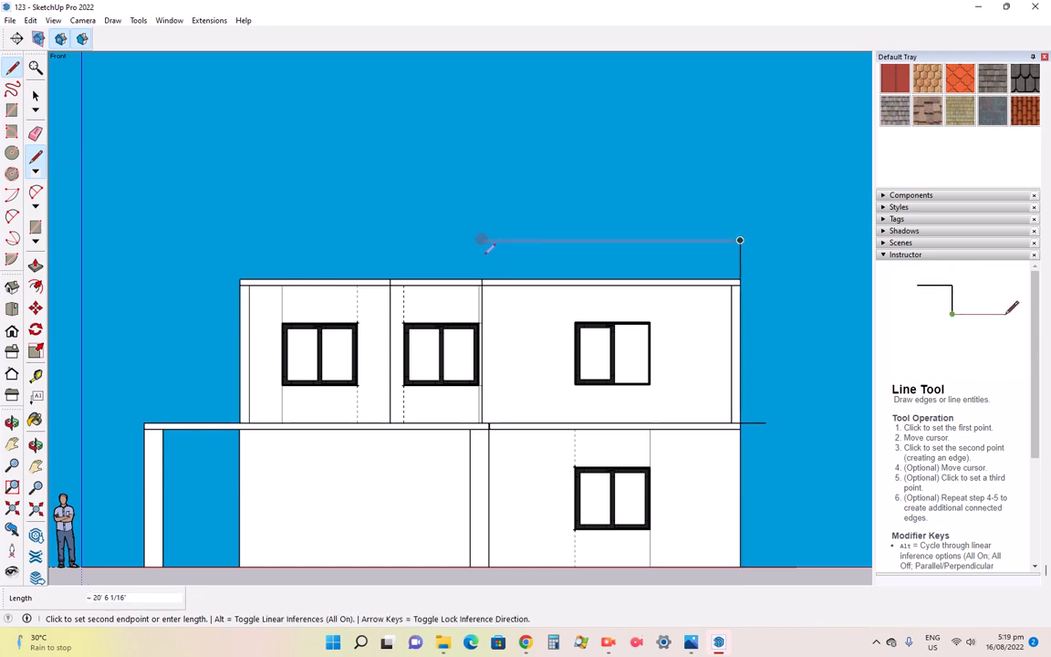
key(Escape)
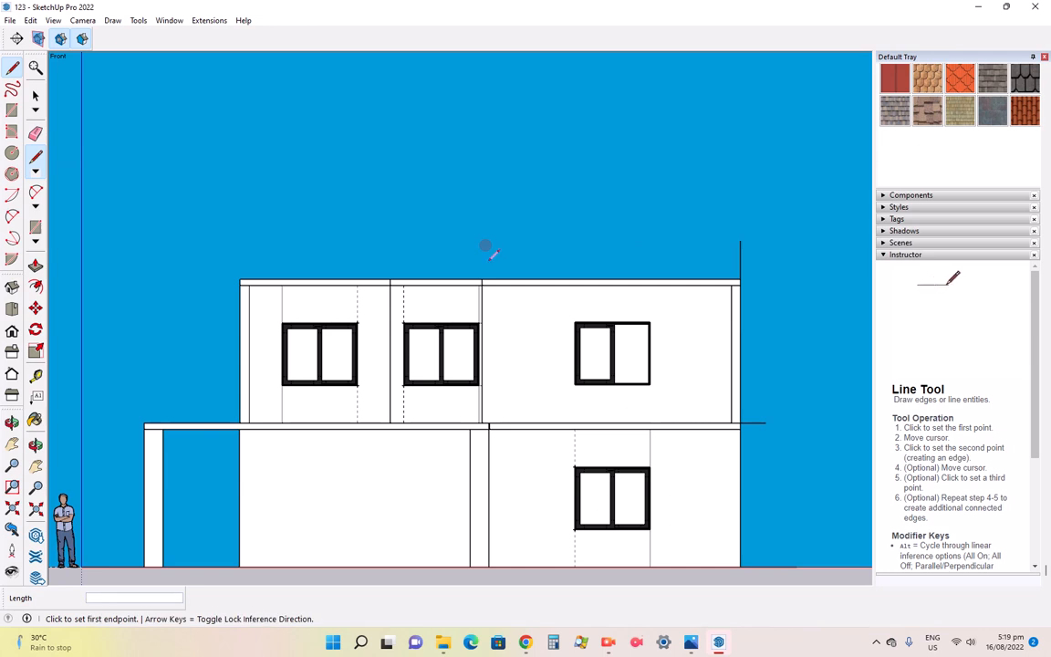
Draw a vertical line from the ground to above the roof at the right bay's left edge and connect both verticals across the top
scroll(469, 526, up, 2)
scroll(488, 542, down, 1)
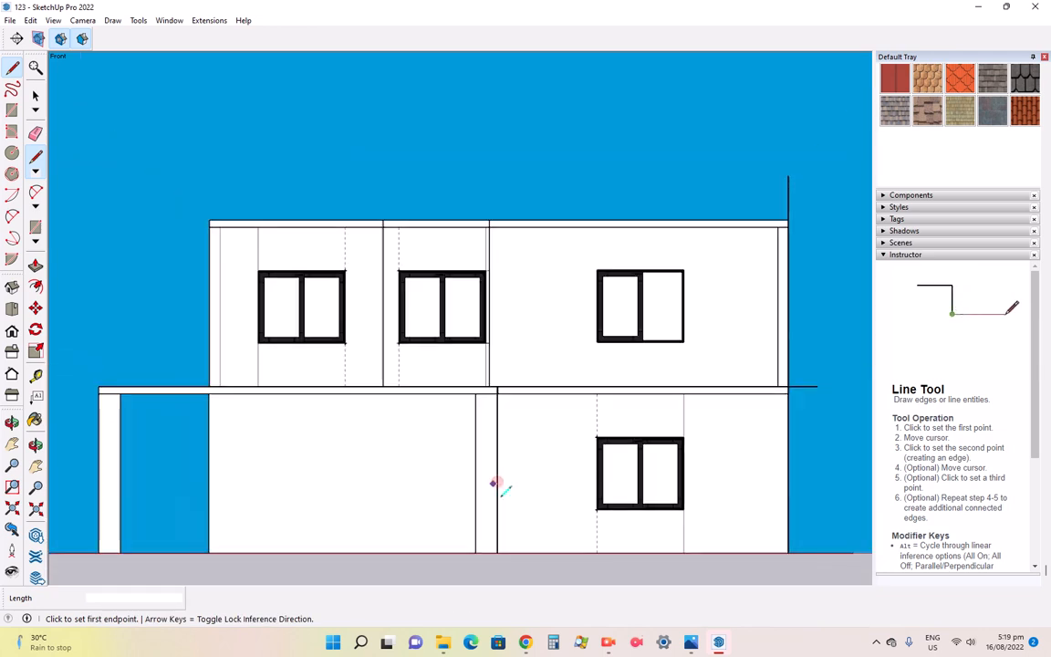
click(496, 552)
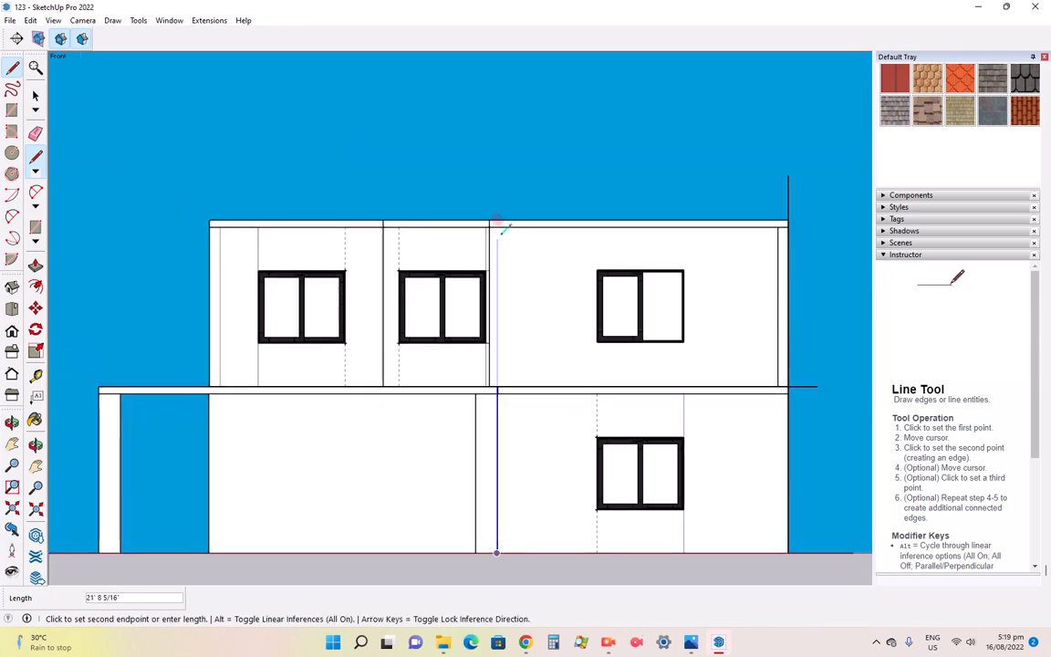
click(496, 174)
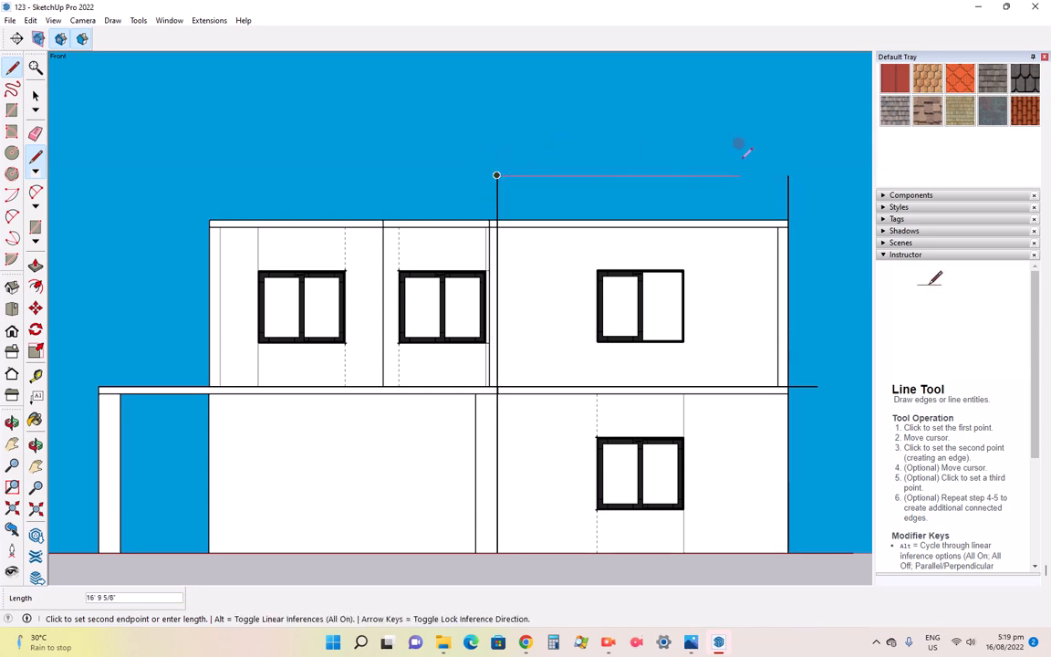
click(787, 172)
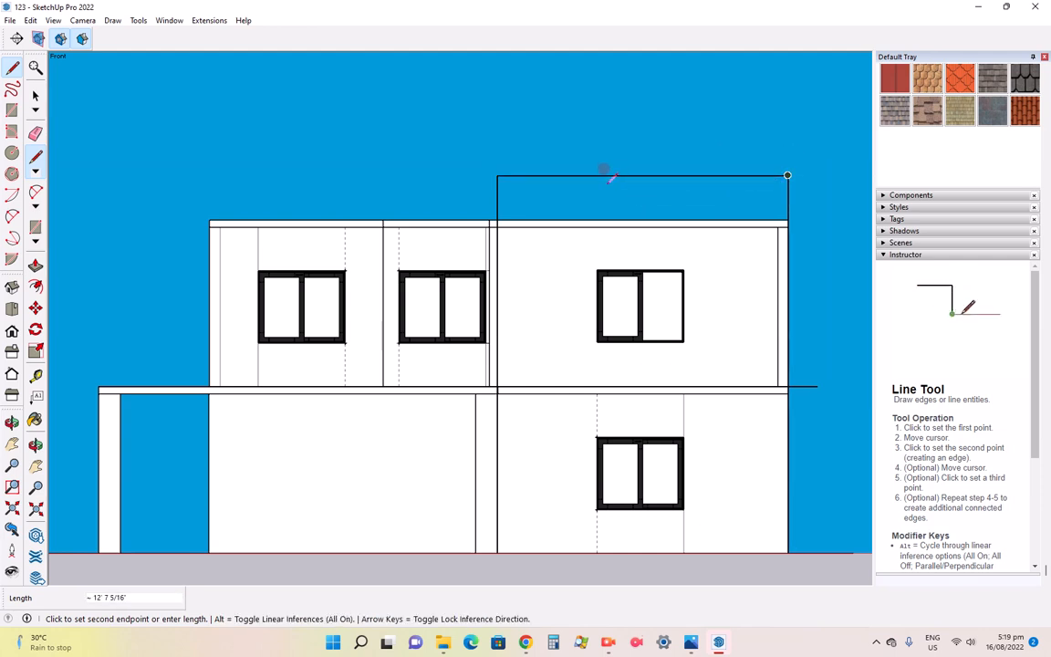
key(Escape)
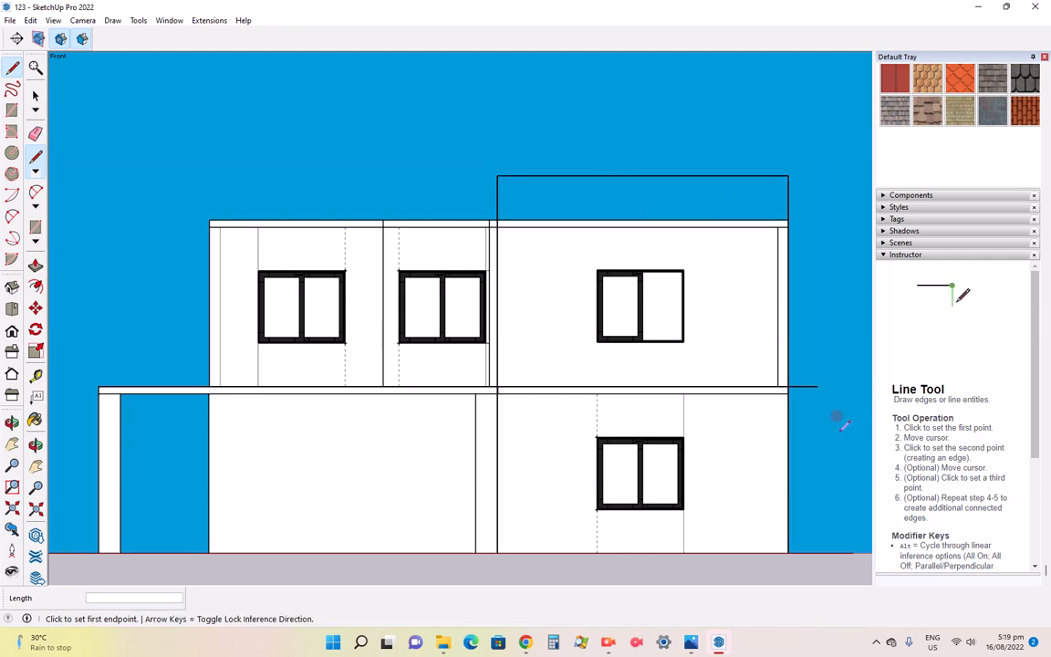
Try to close the tall outline around the right bay with a line along the ground
click(787, 551)
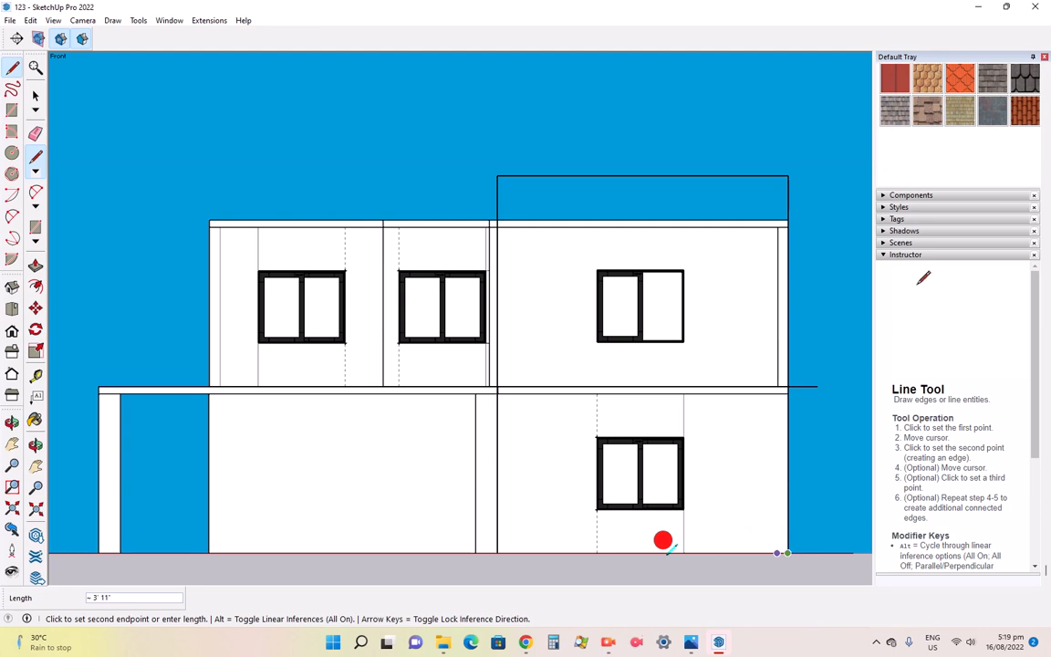
click(497, 552)
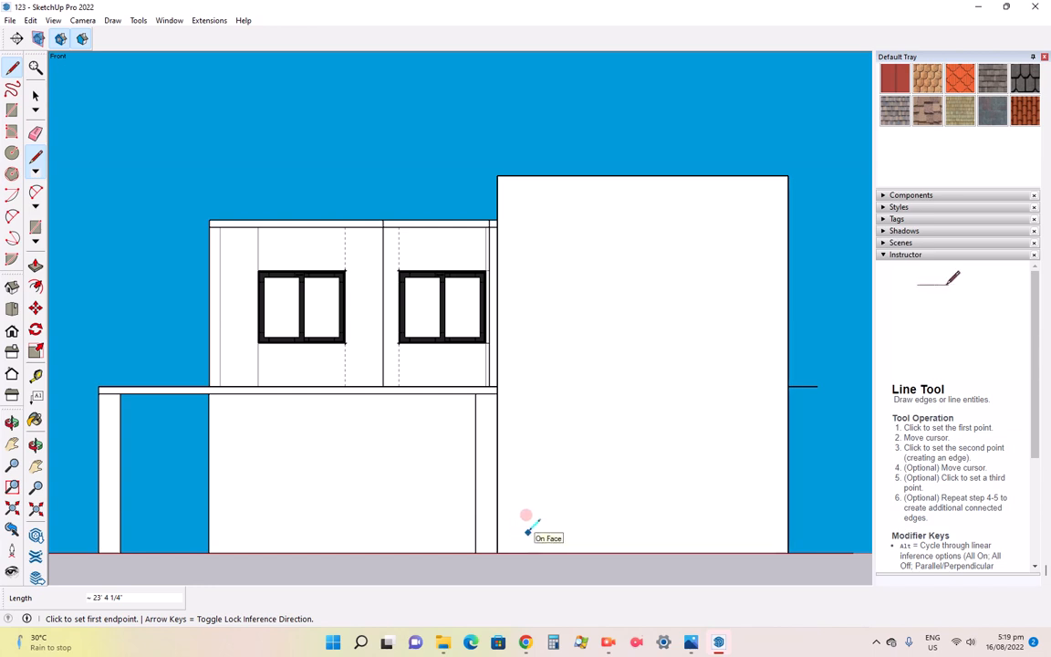
key(ctrl+z)
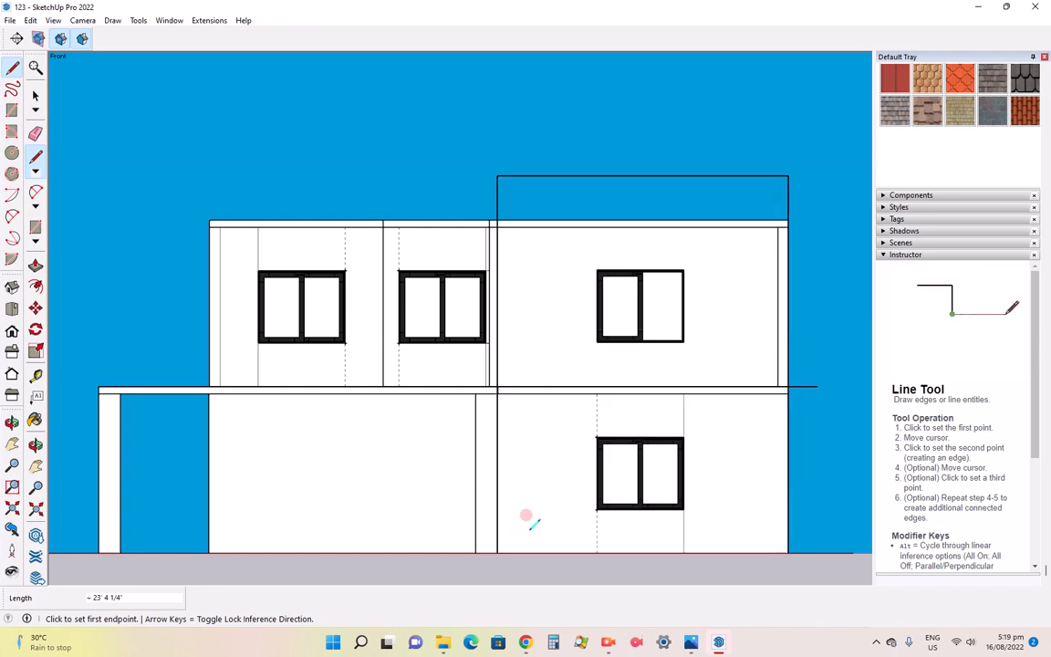
Check reference image 1111.jpg and outline a panel around the right bay's windows, about 12' 9" wide and 21' 7" high, about 3' 8" from the right corner
click(690, 641)
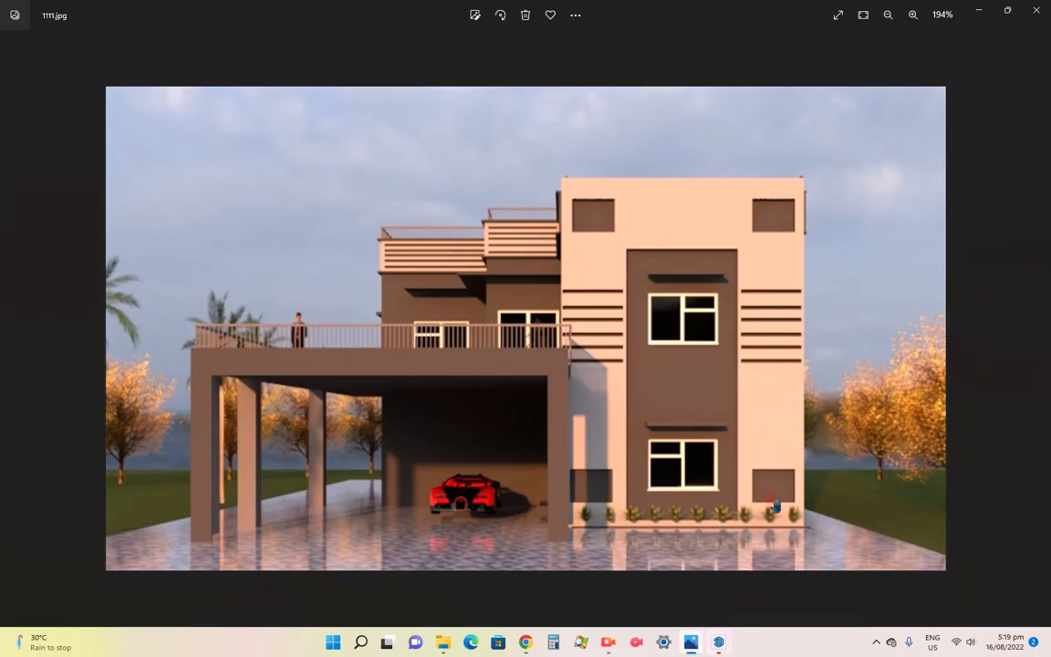
click(691, 644)
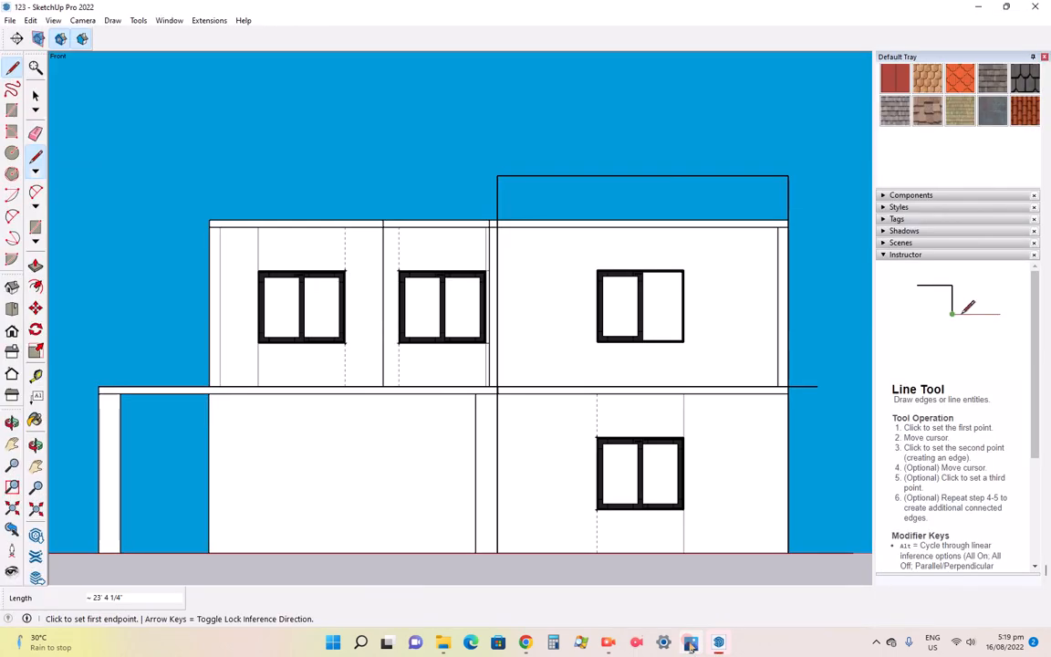
click(787, 552)
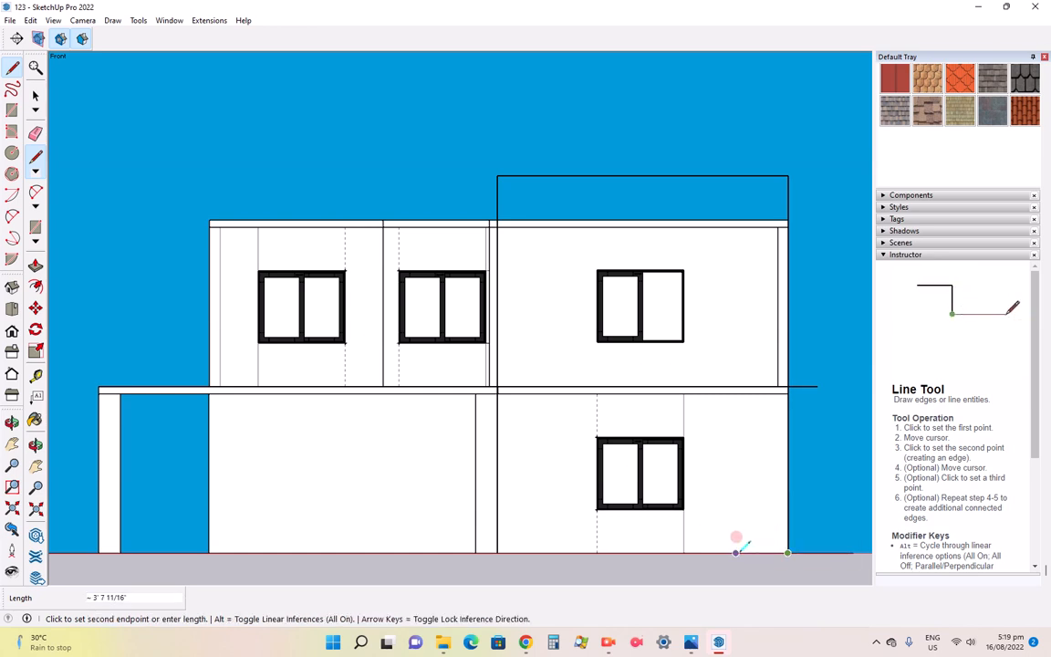
click(735, 552)
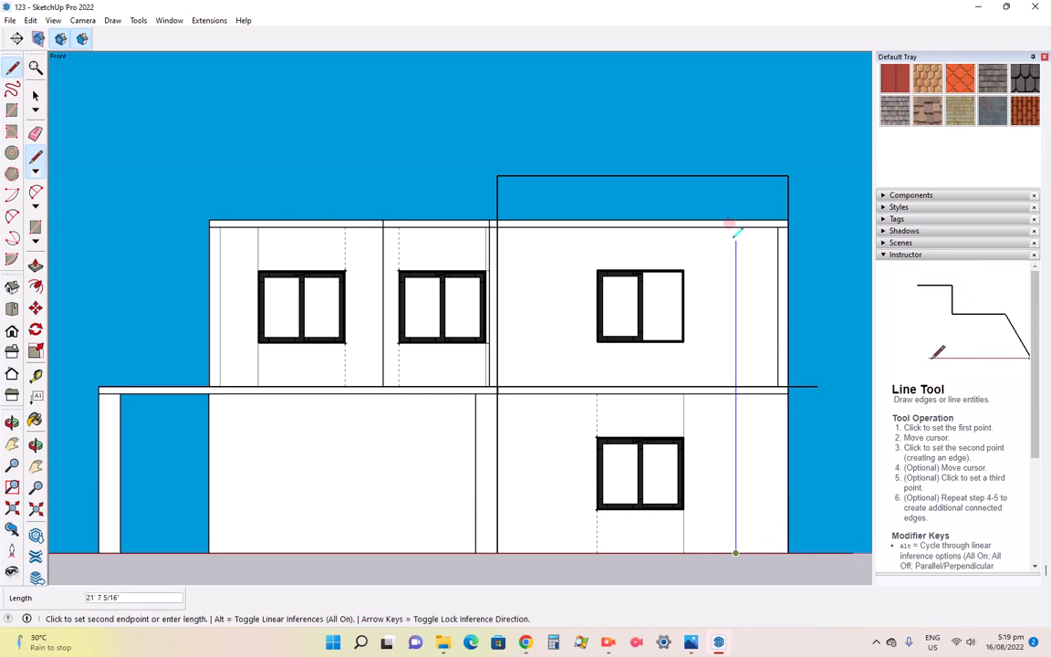
click(735, 227)
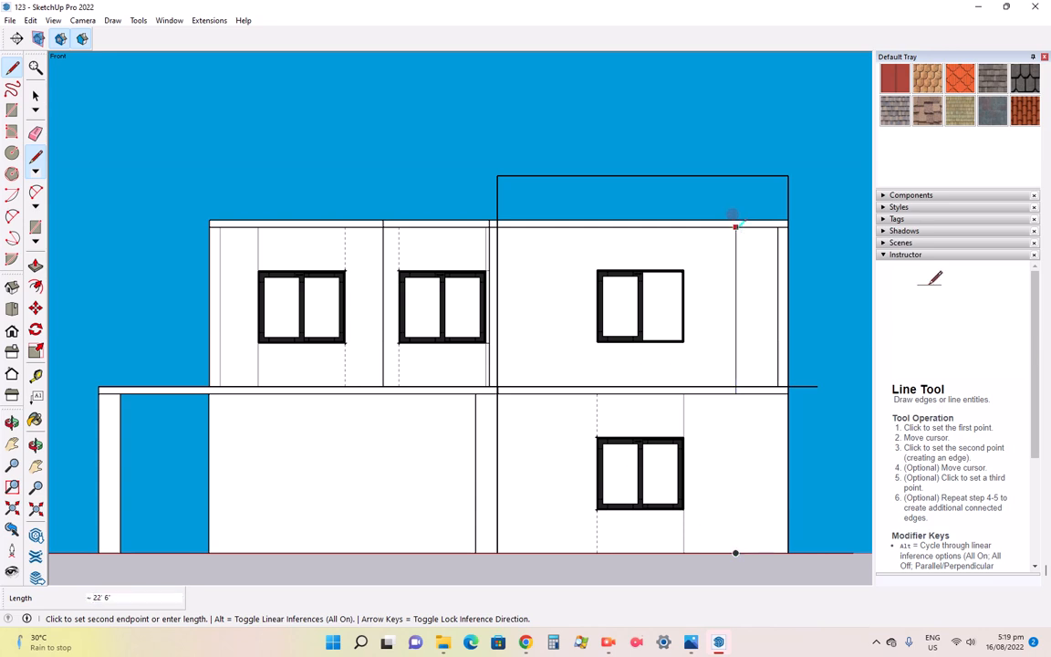
click(734, 239)
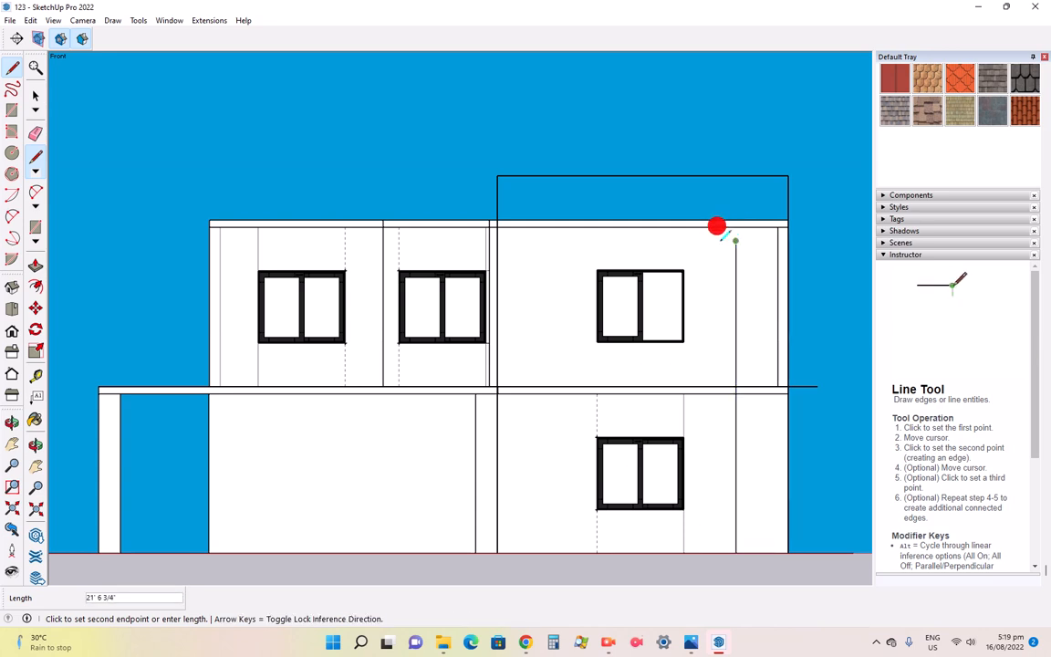
click(550, 241)
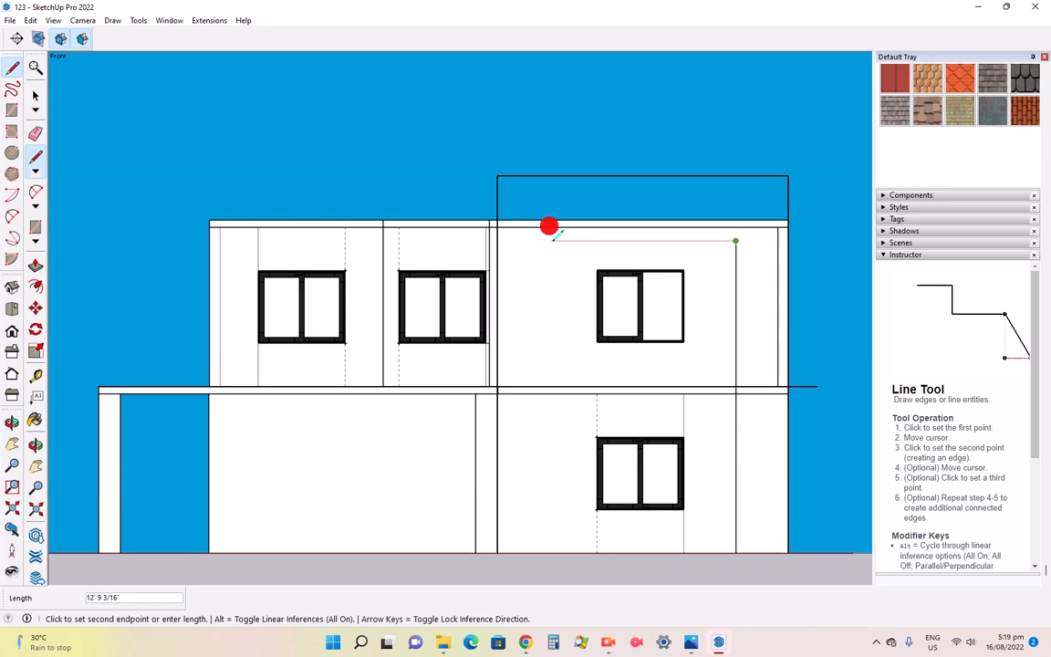
click(550, 552)
click(496, 551)
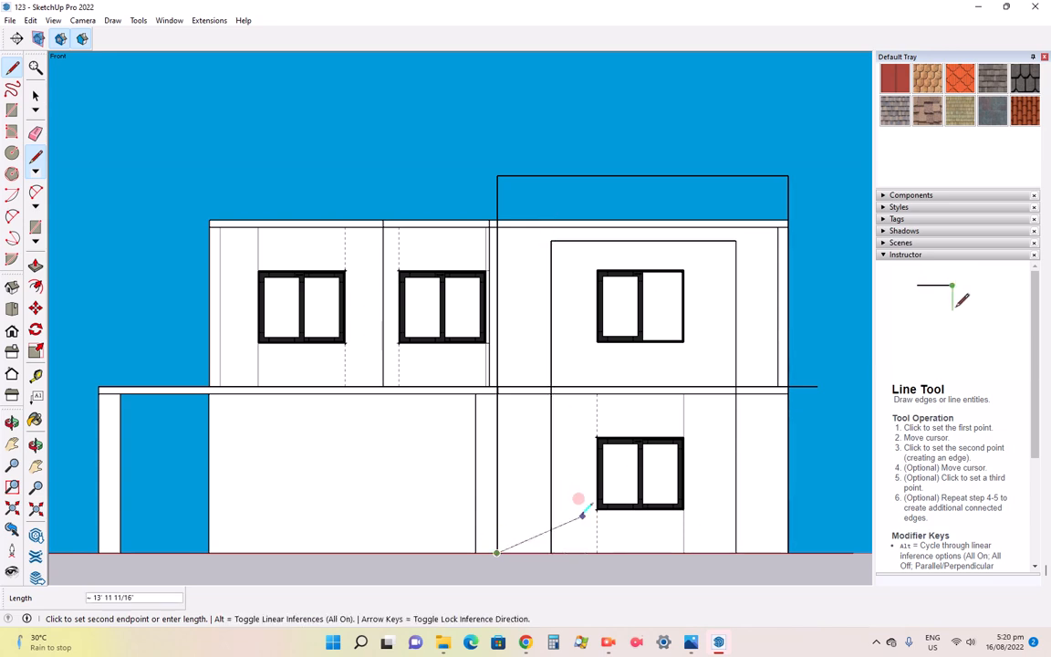
key(Escape)
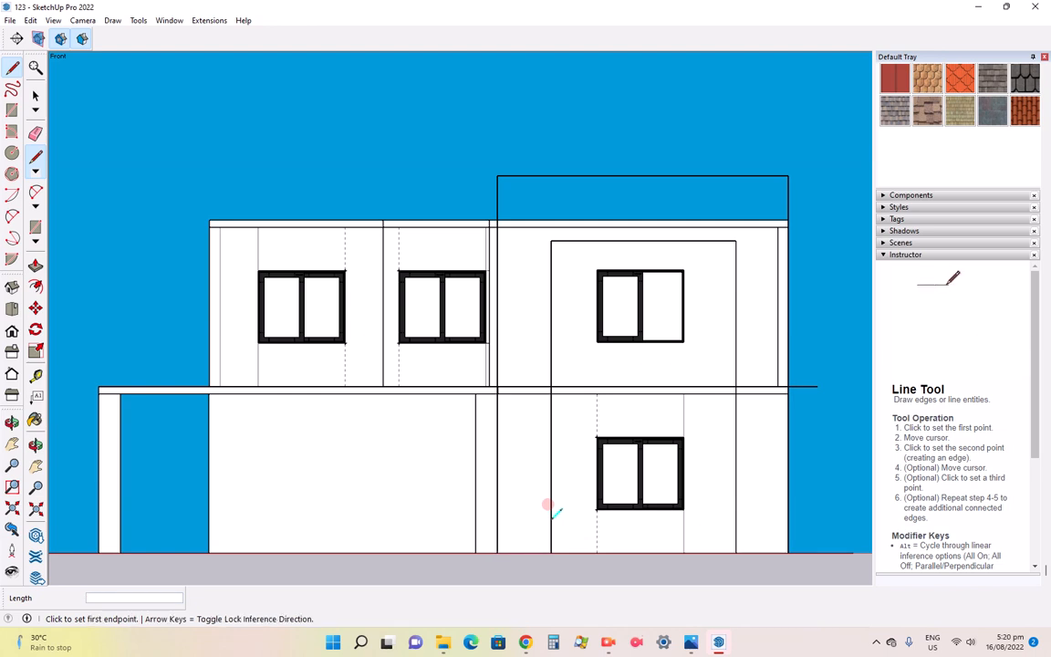
Draw the ground-level line from the panel's lower left corner to the left edge of the right bay
scroll(552, 510, up, 4)
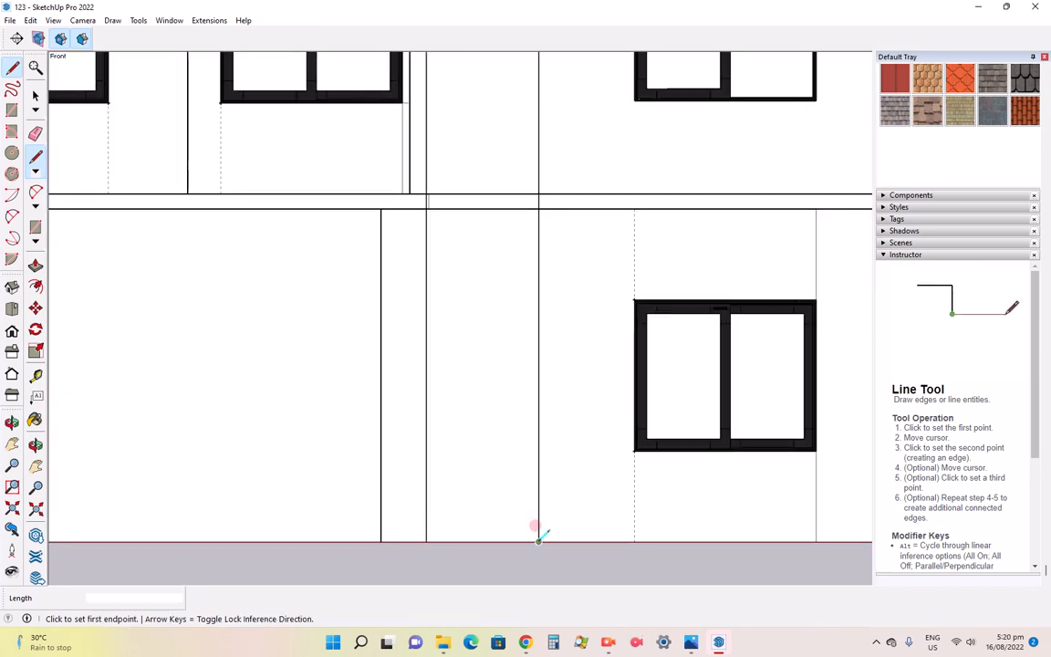
click(538, 542)
click(426, 541)
scroll(474, 516, down, 2)
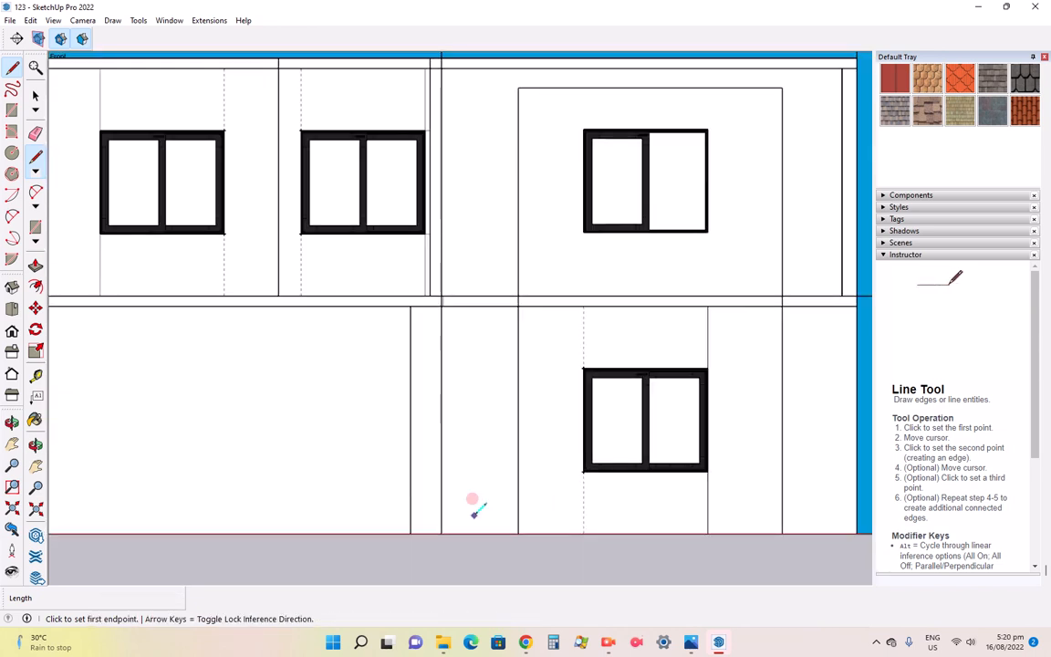
scroll(474, 511, down, 1)
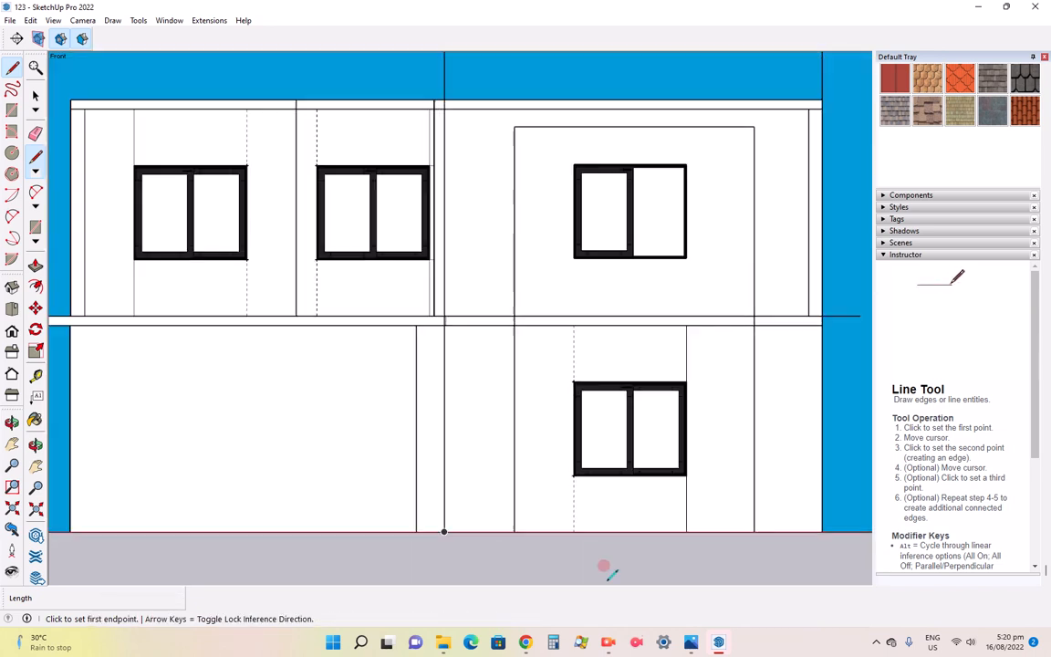
scroll(639, 545, down, 2)
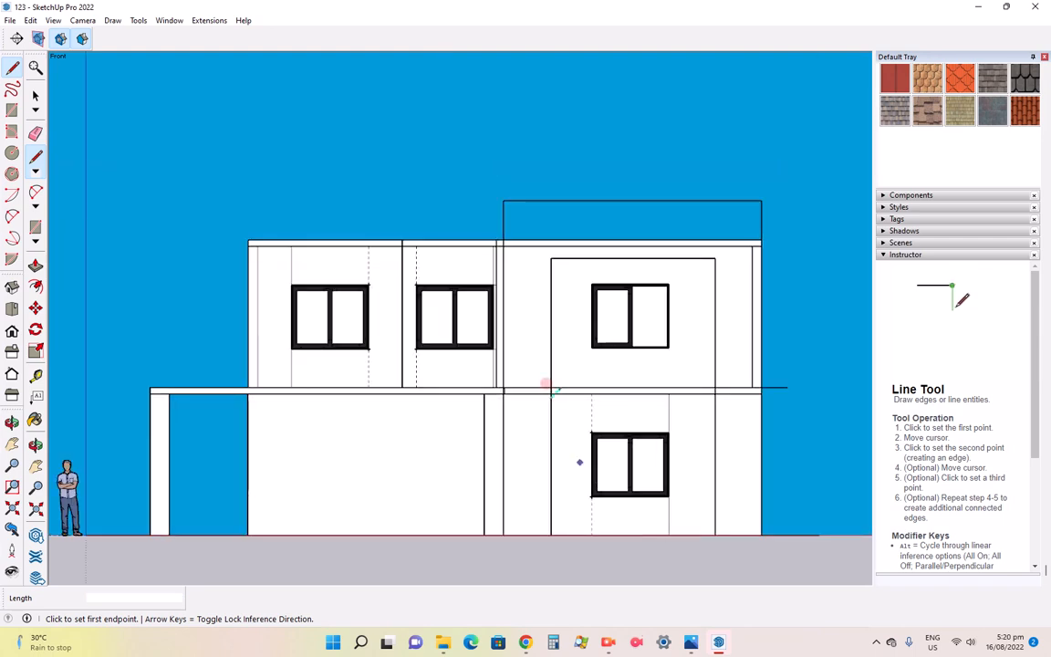
Delete the top line and the left vertical line that float in front of the right bay
click(33, 95)
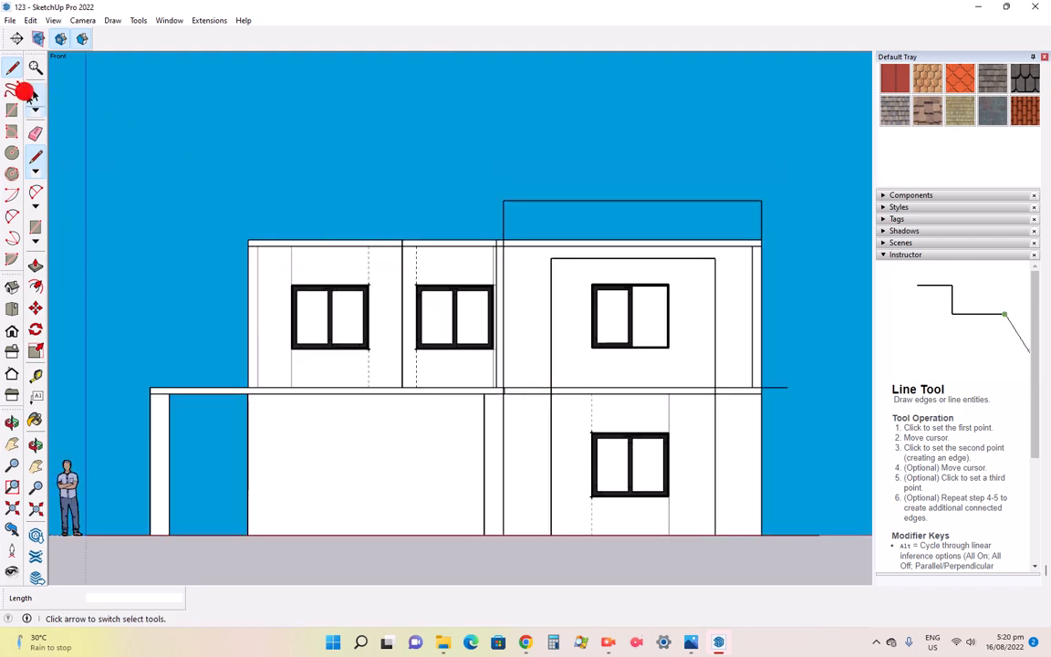
click(11, 421)
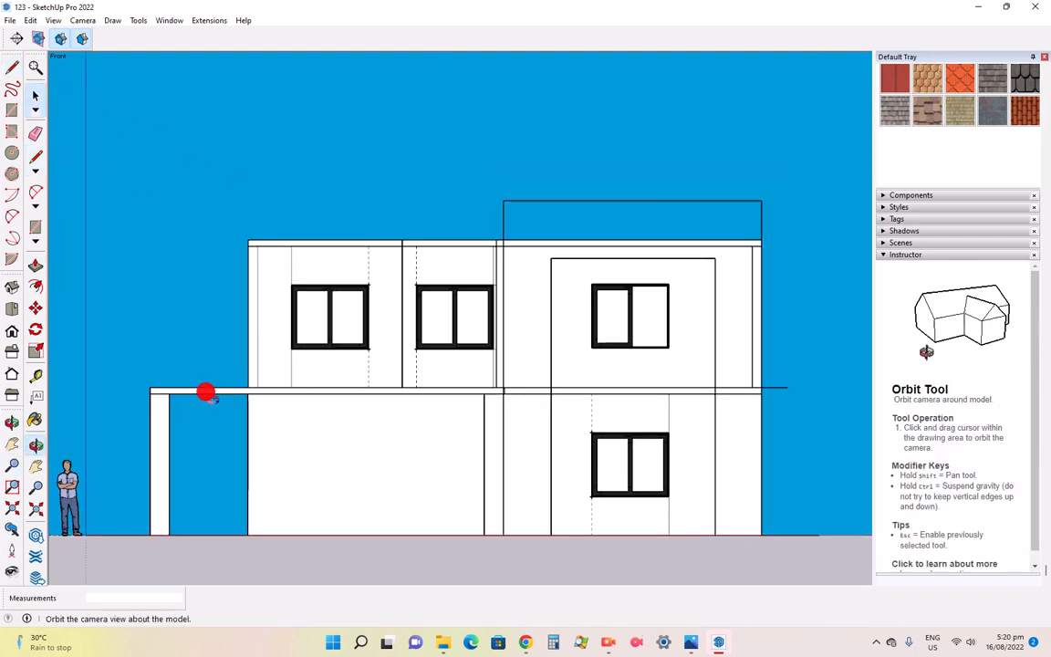
drag(204, 393, 336, 446)
scroll(537, 339, down, 2)
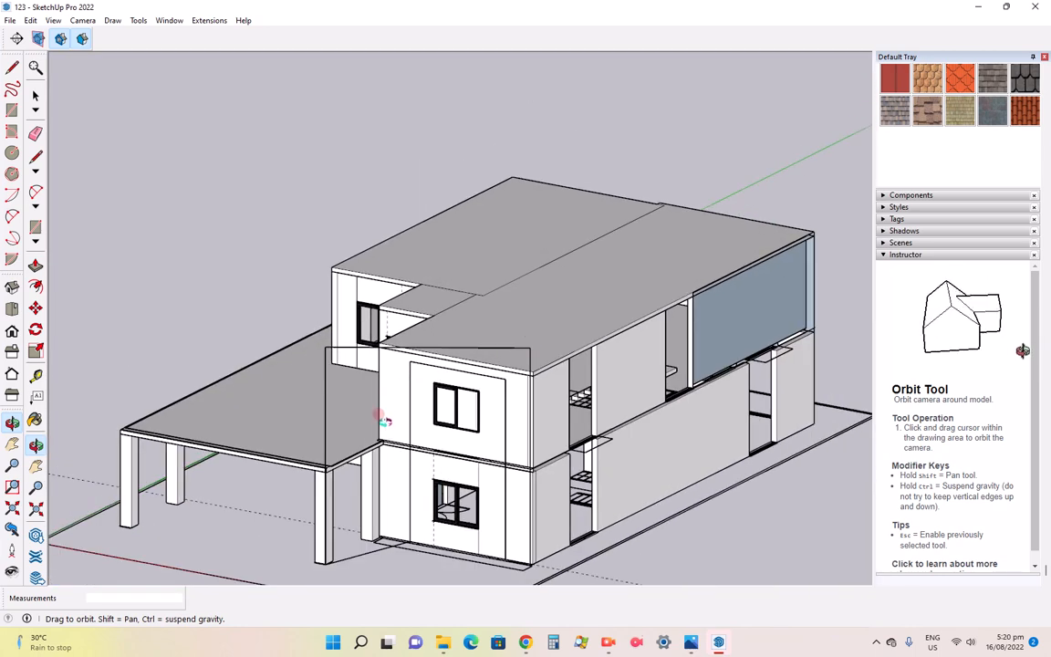
scroll(383, 420, up, 2)
click(35, 95)
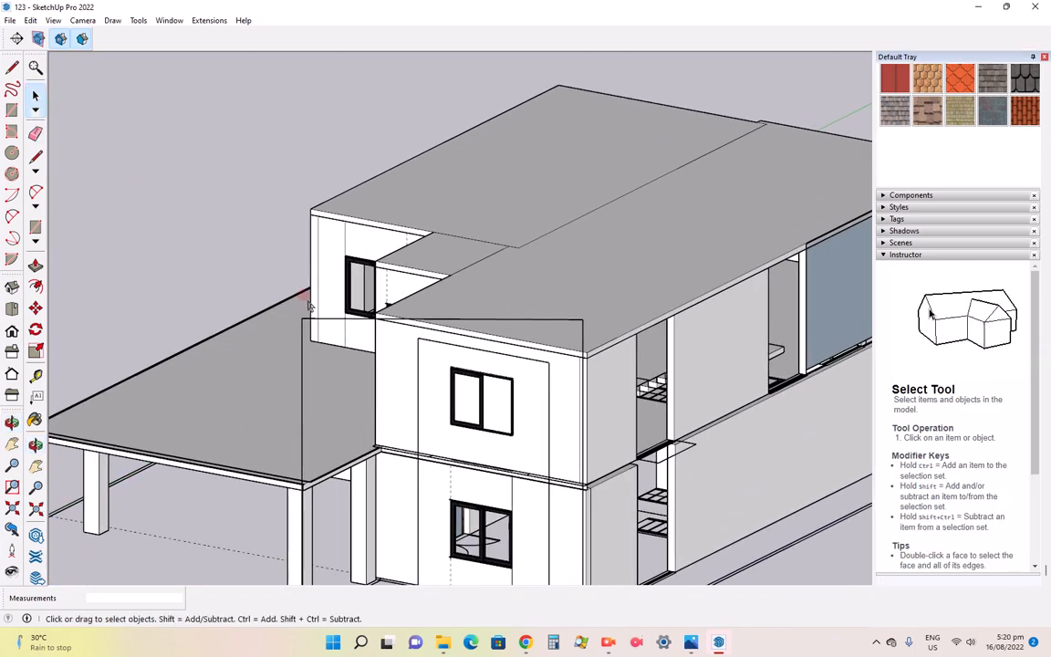
key(Delete)
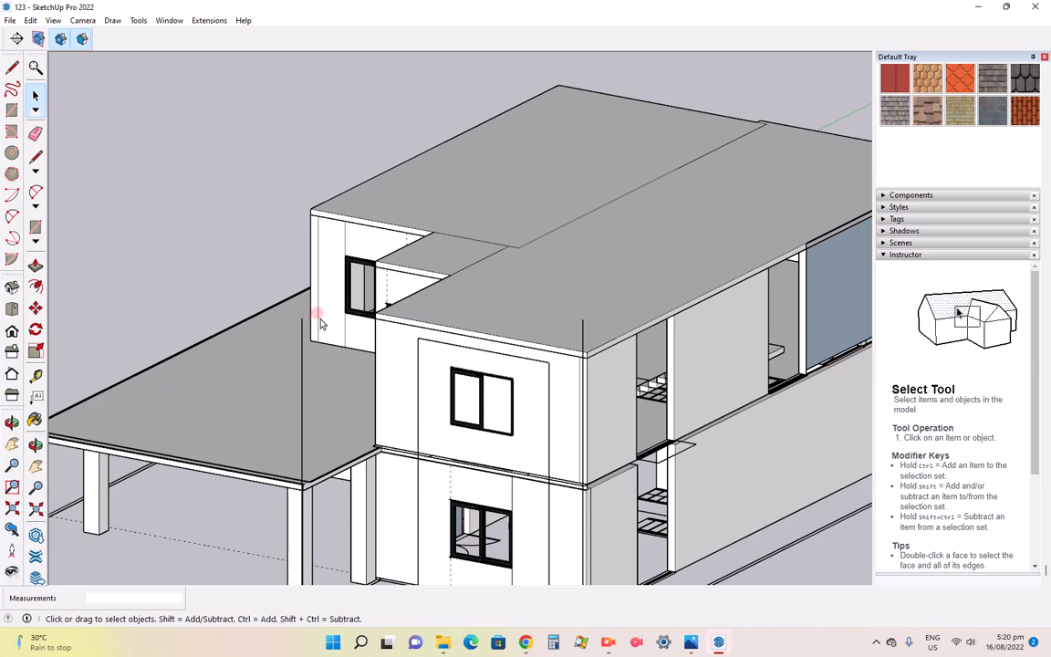
click(301, 365)
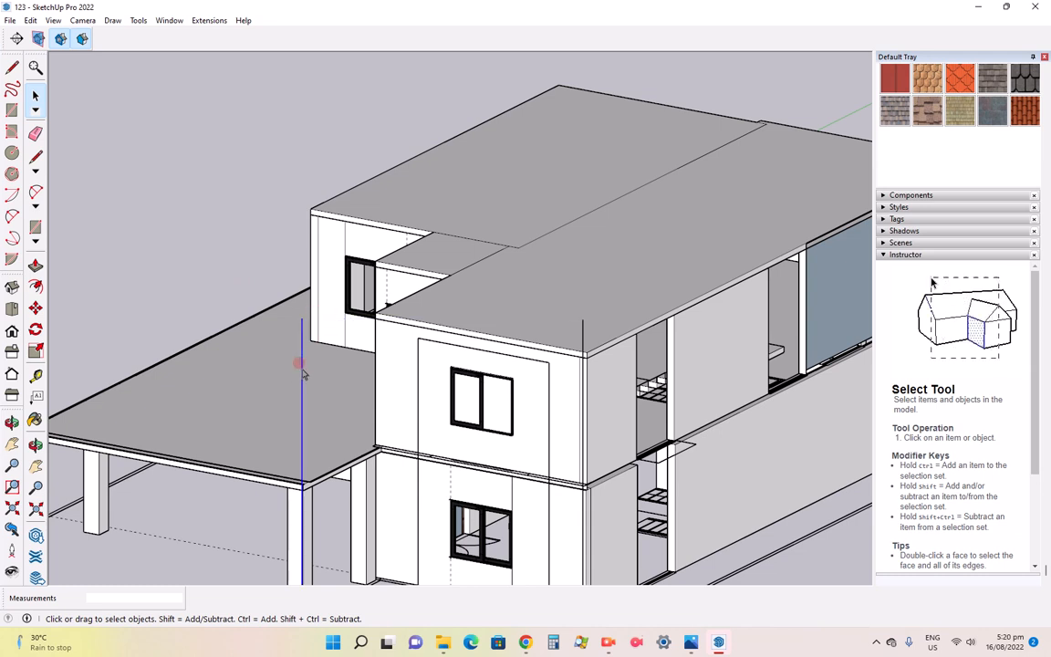
key(Delete)
Draw a vertical line about 23' long along the right bay's left corner, from the wall base to the top of the roof slab
scroll(501, 290, down, 3)
scroll(484, 438, up, 8)
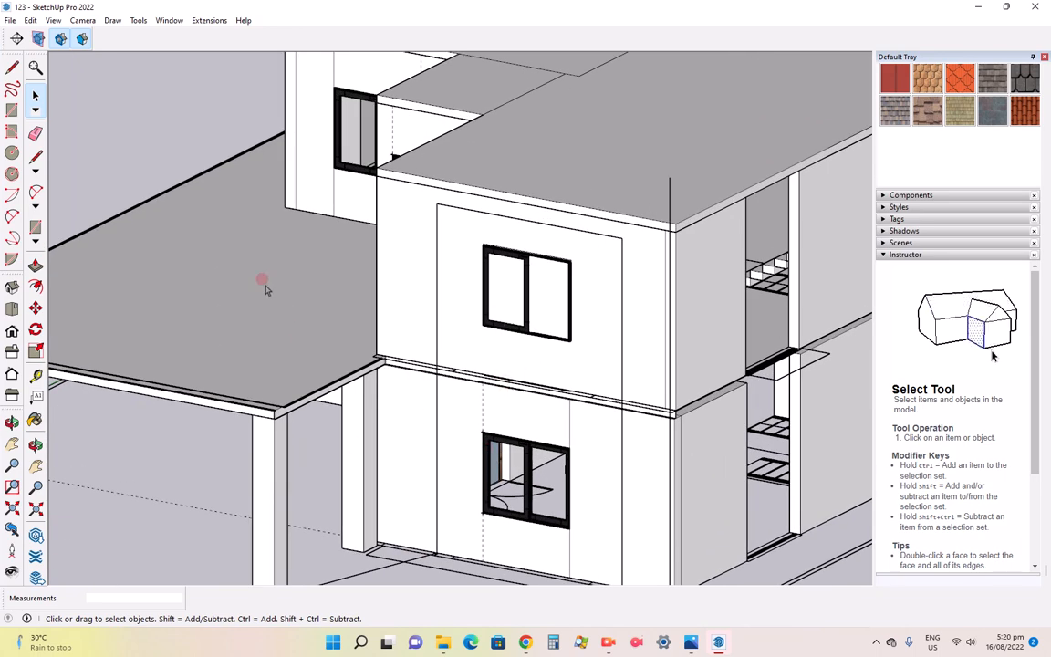
click(12, 67)
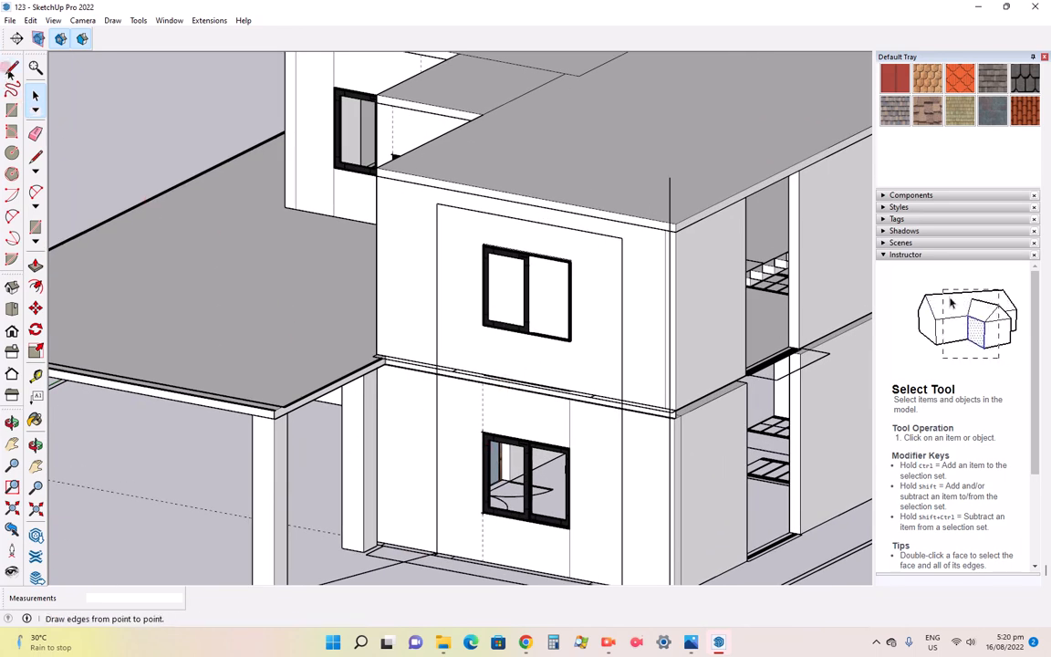
click(376, 546)
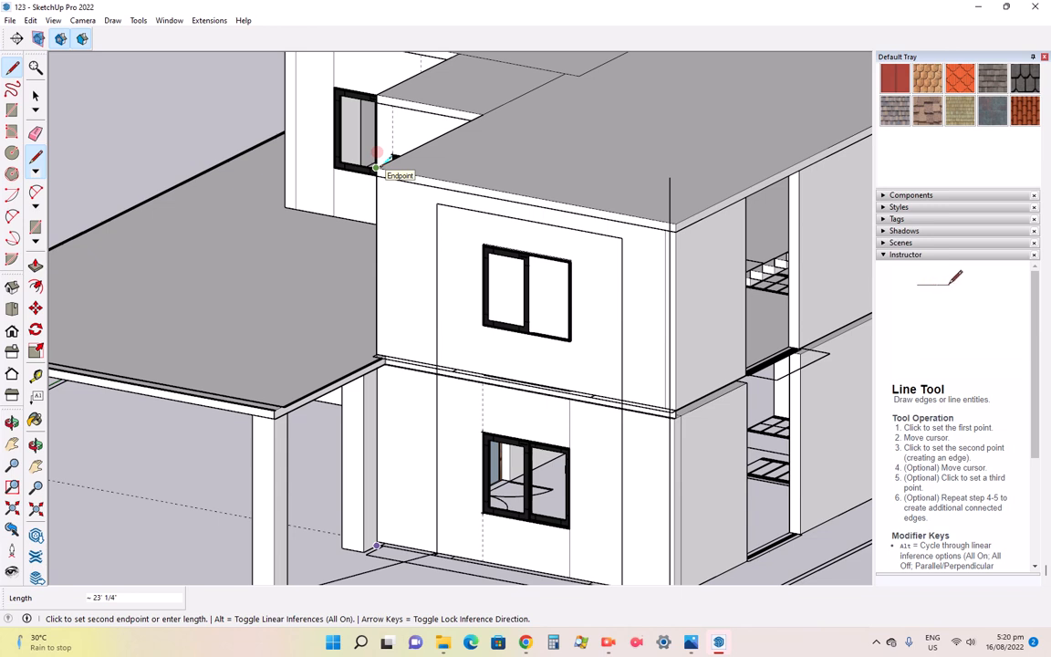
click(376, 167)
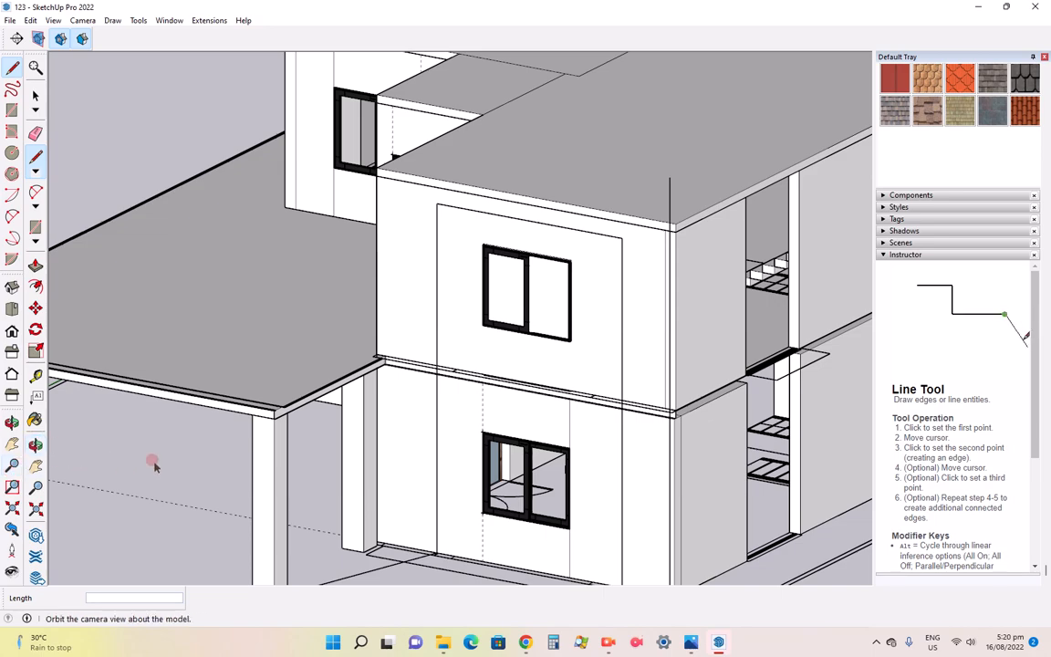
click(35, 444)
drag(274, 420, 497, 352)
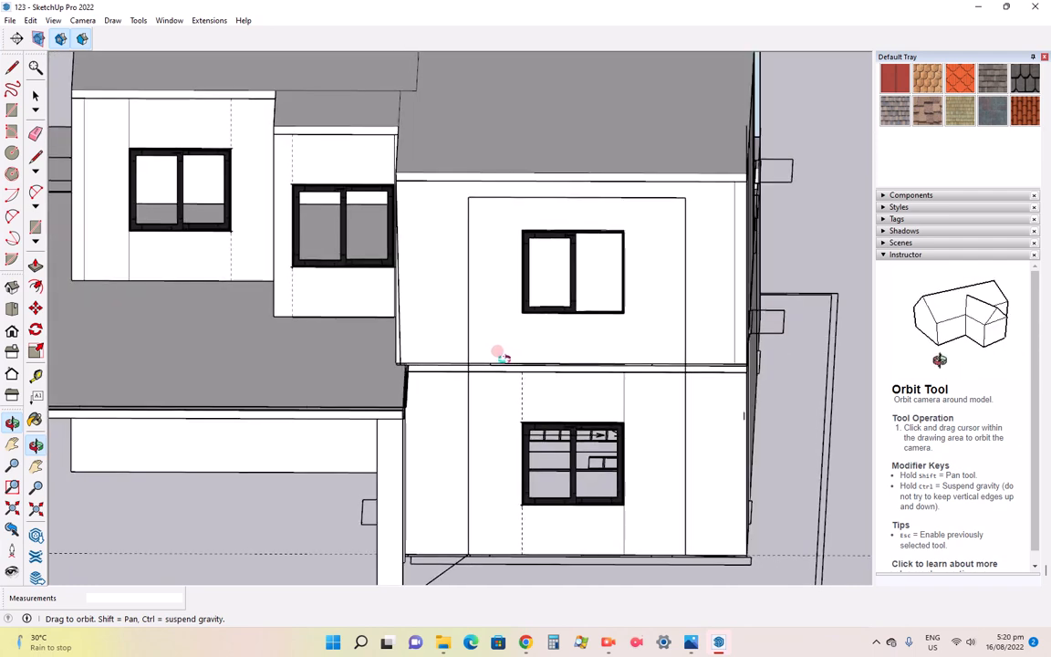
key(l)
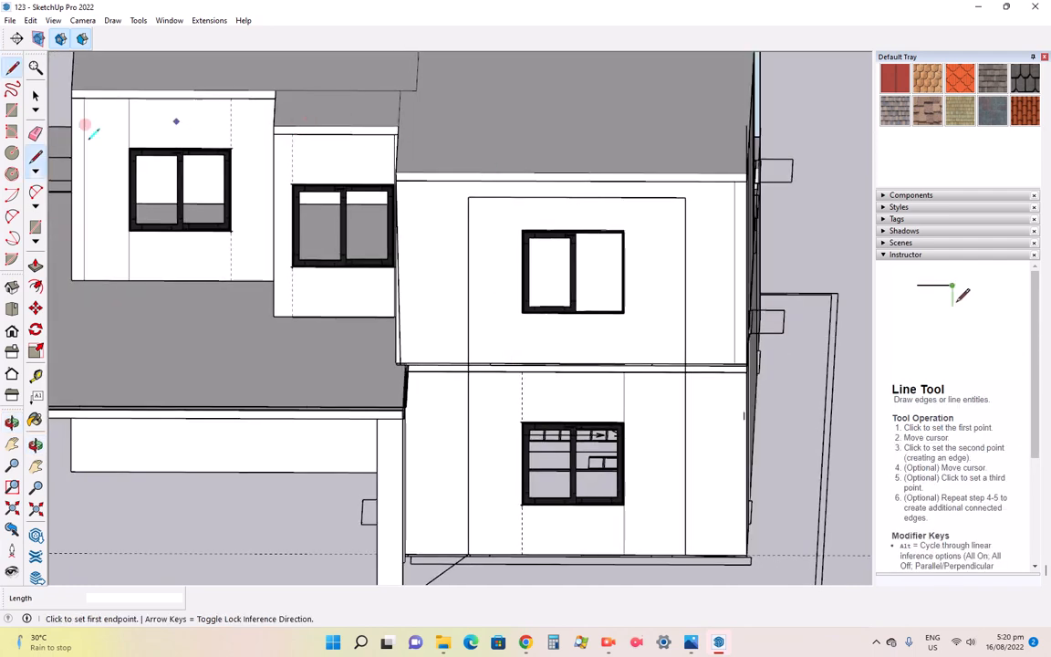
Erase the vertical lines at the right bay's left and right corners and the panel outline around its windows
click(34, 133)
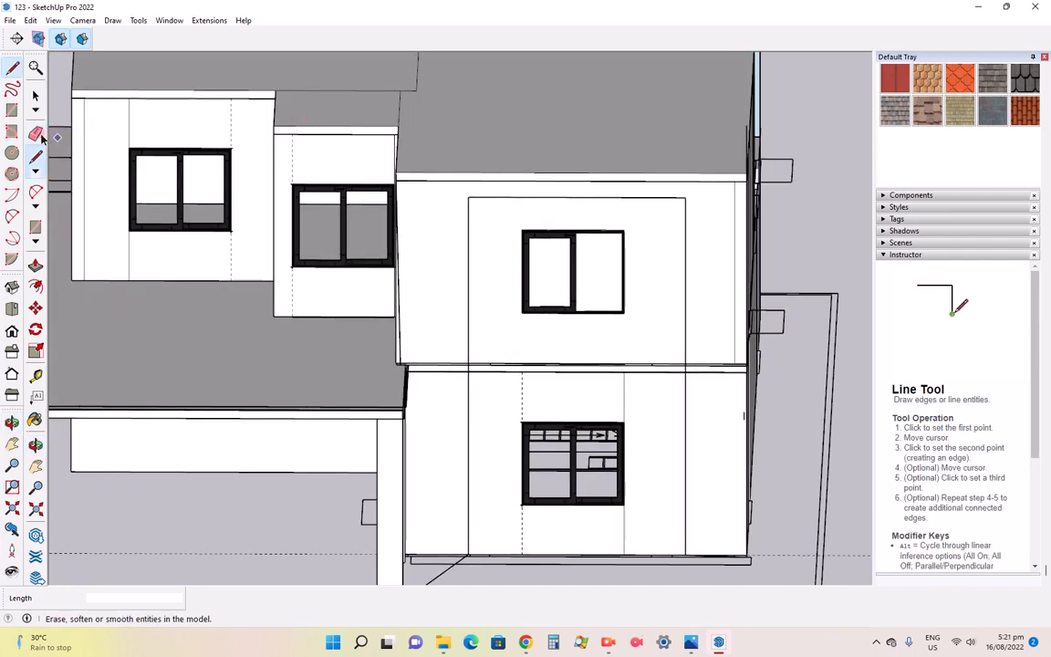
click(397, 325)
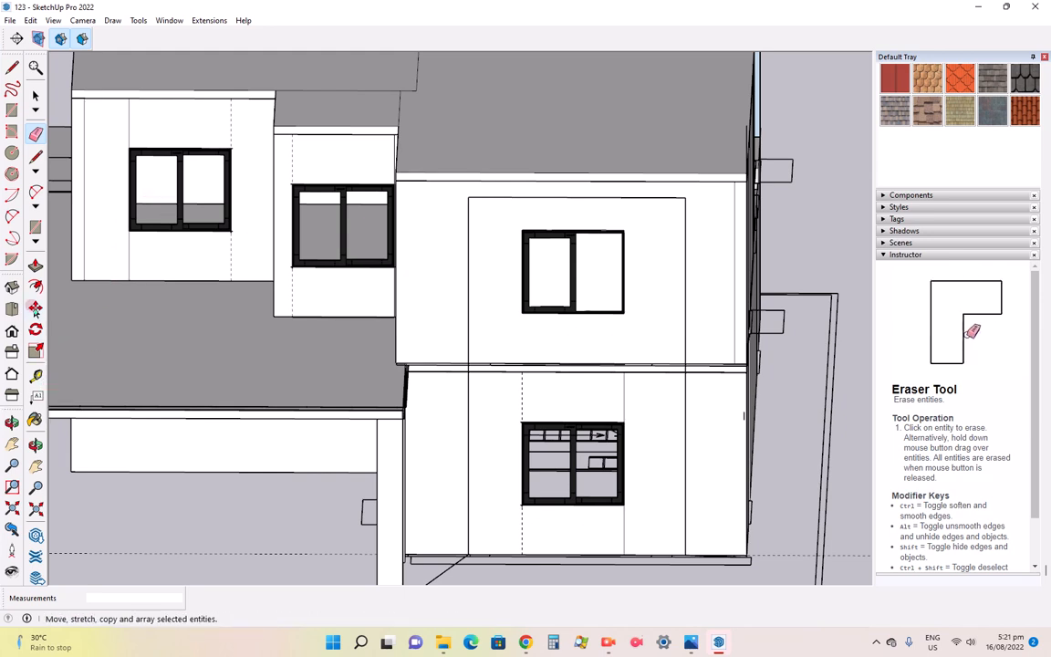
click(13, 334)
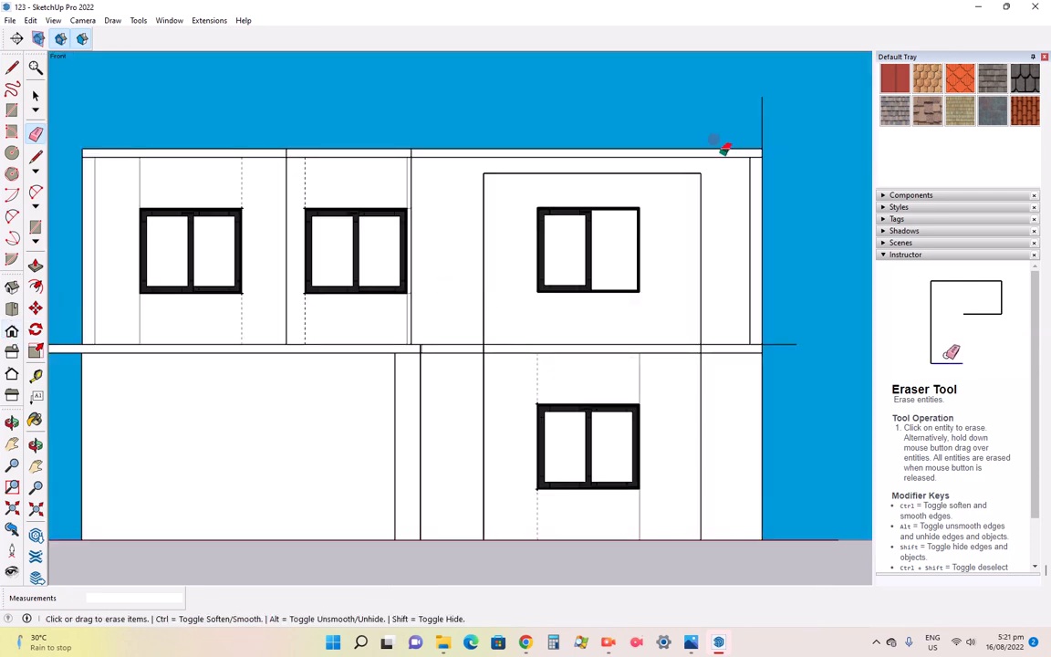
click(765, 124)
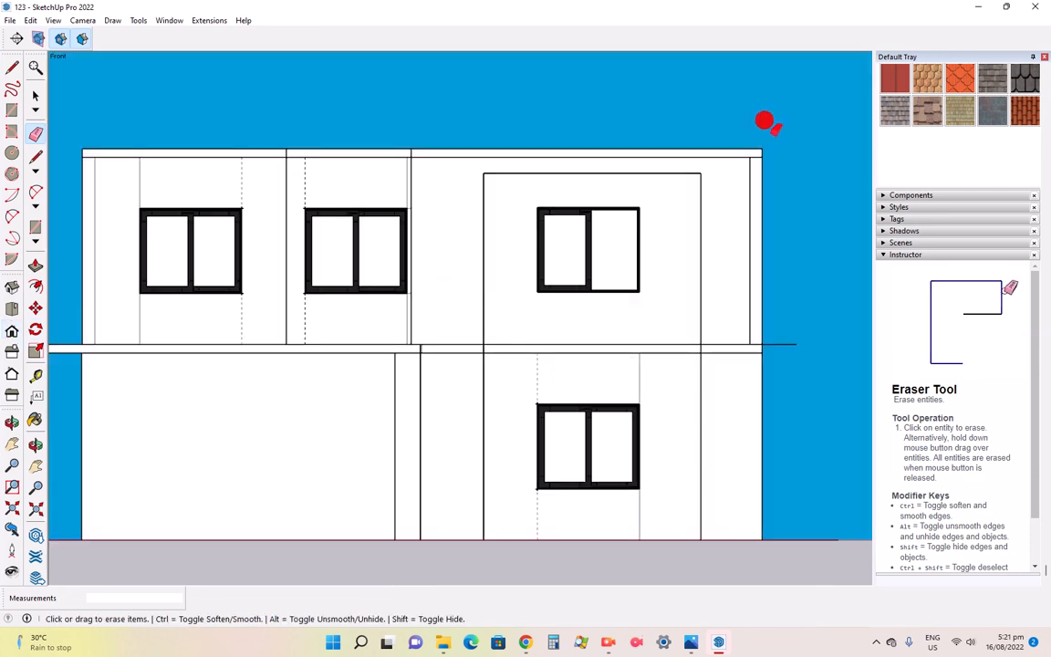
click(699, 212)
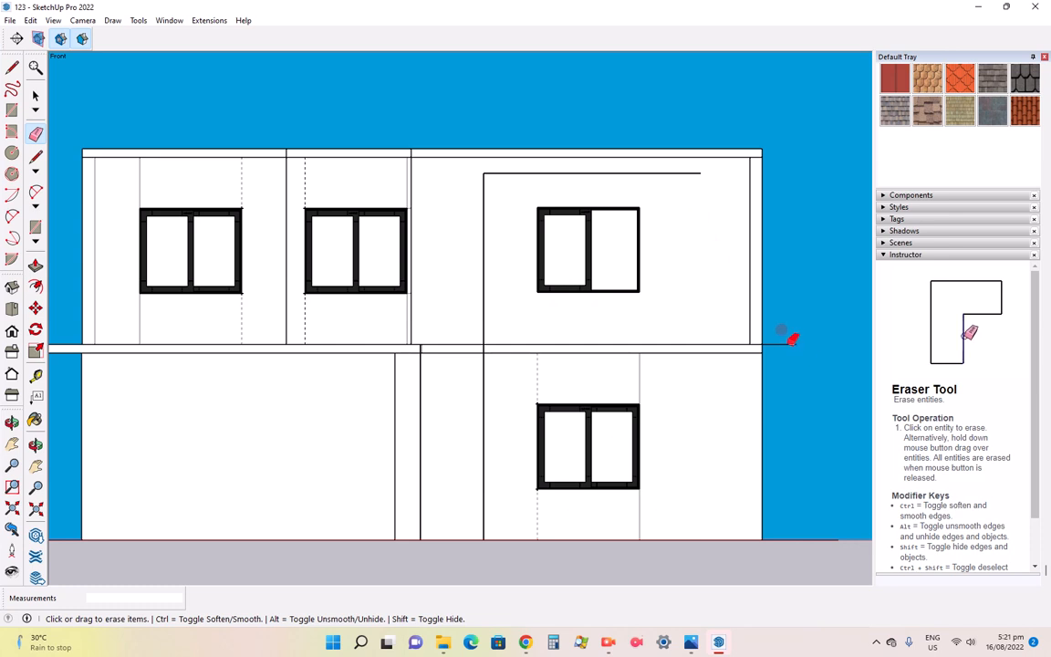
click(527, 173)
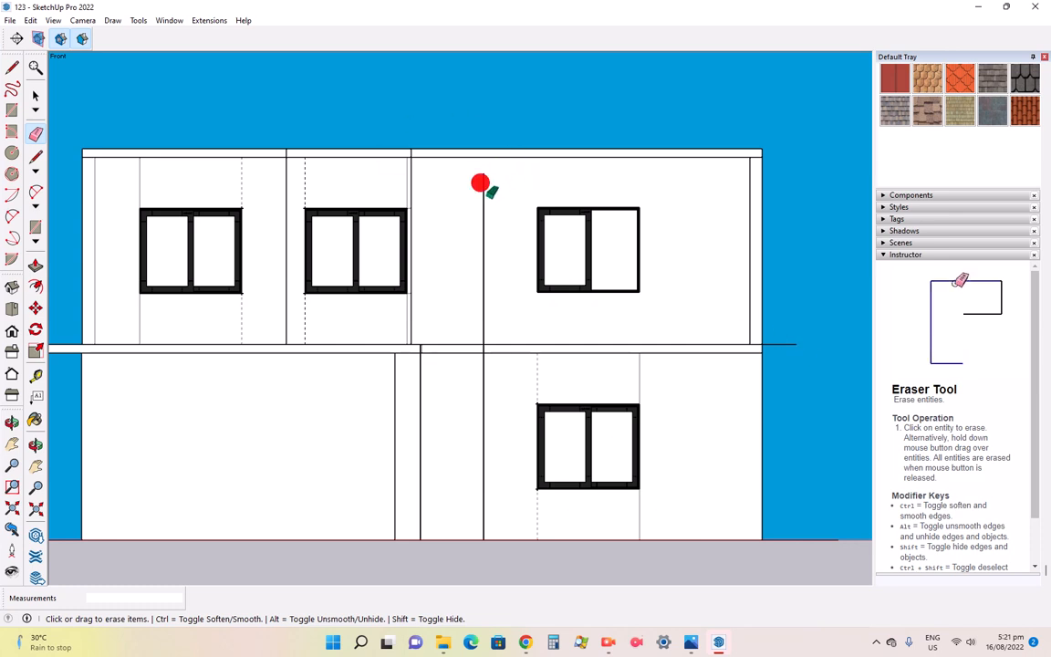
click(480, 185)
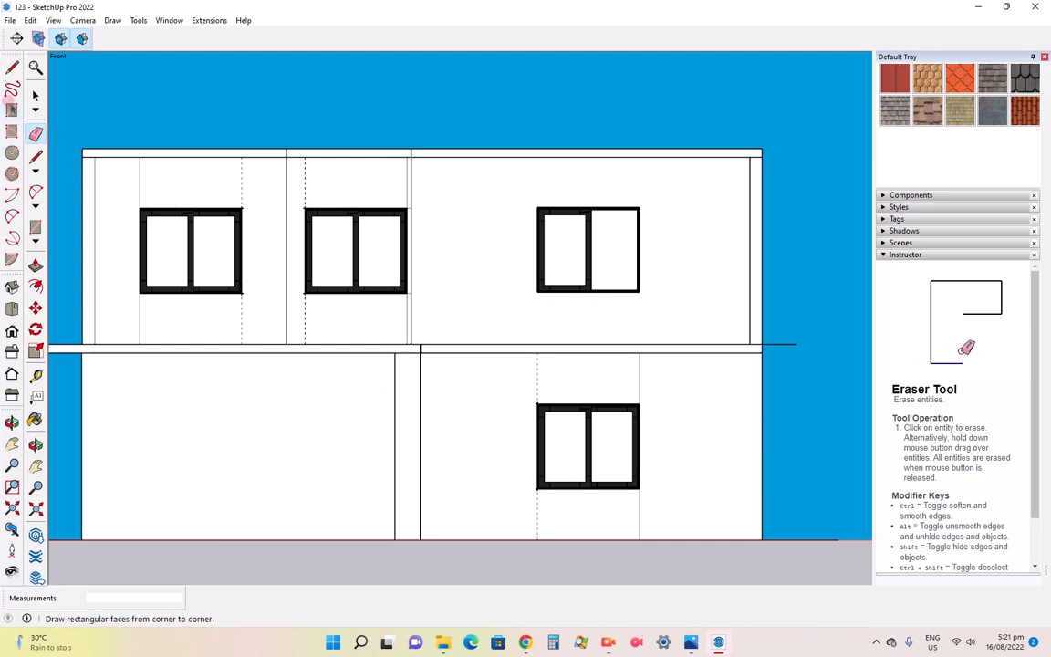
Draw a rectangle over the right bay from its lower right ground corner, about 20' 7" wide and 26' 9" high, rising above the roof
click(12, 110)
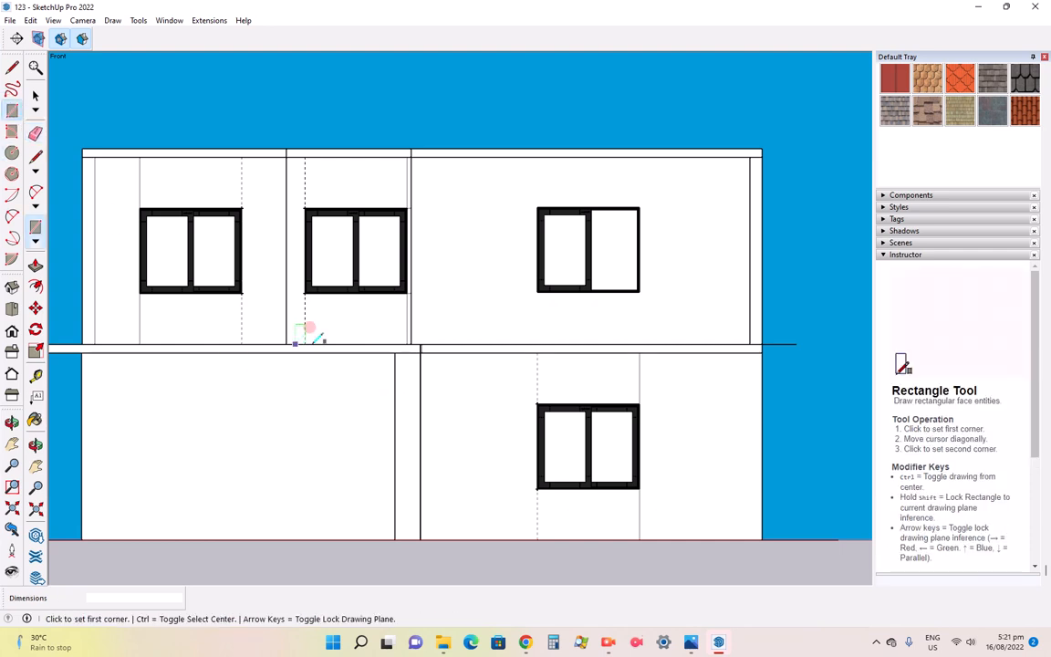
click(762, 538)
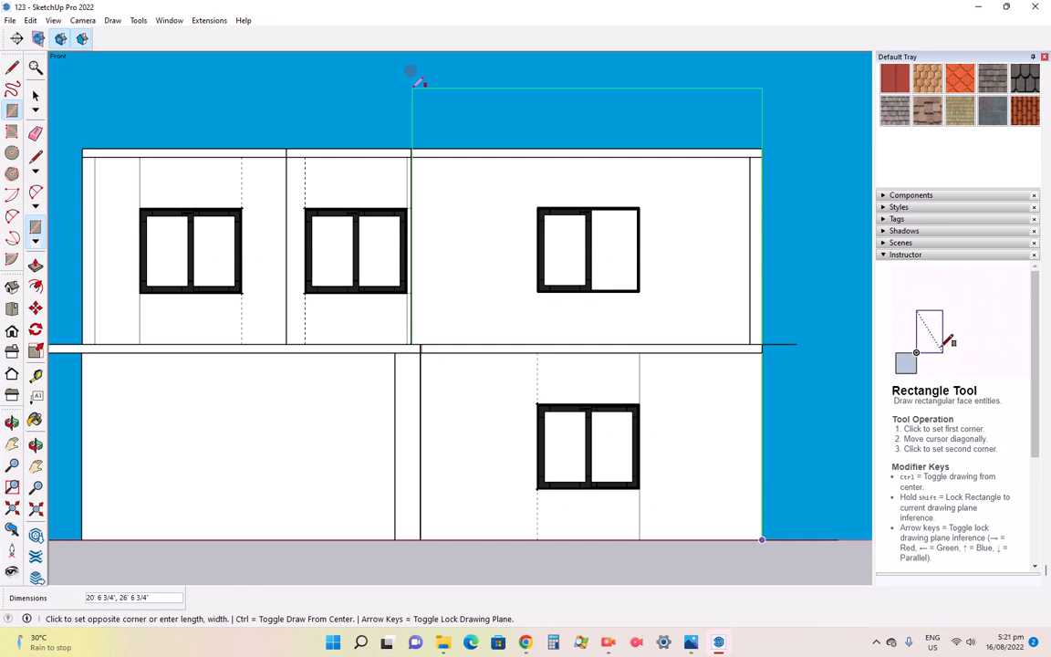
click(413, 83)
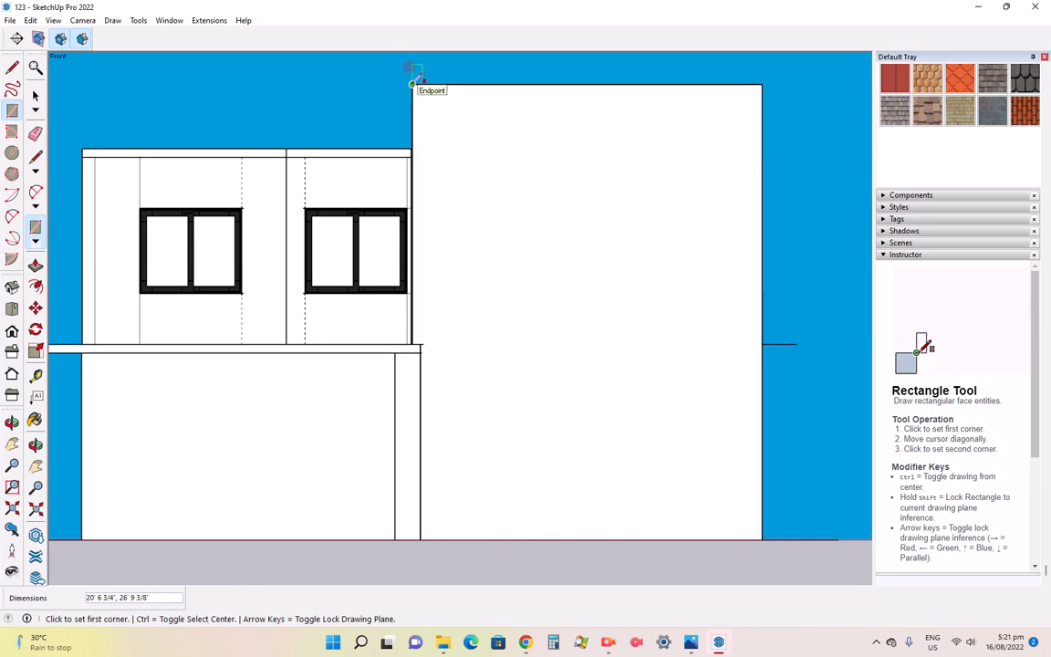
Check reference image 1111.jpg and draw a window panel rectangle about 10' 10" wide and 19' 11" high inside the right bay's front wall face
click(35, 161)
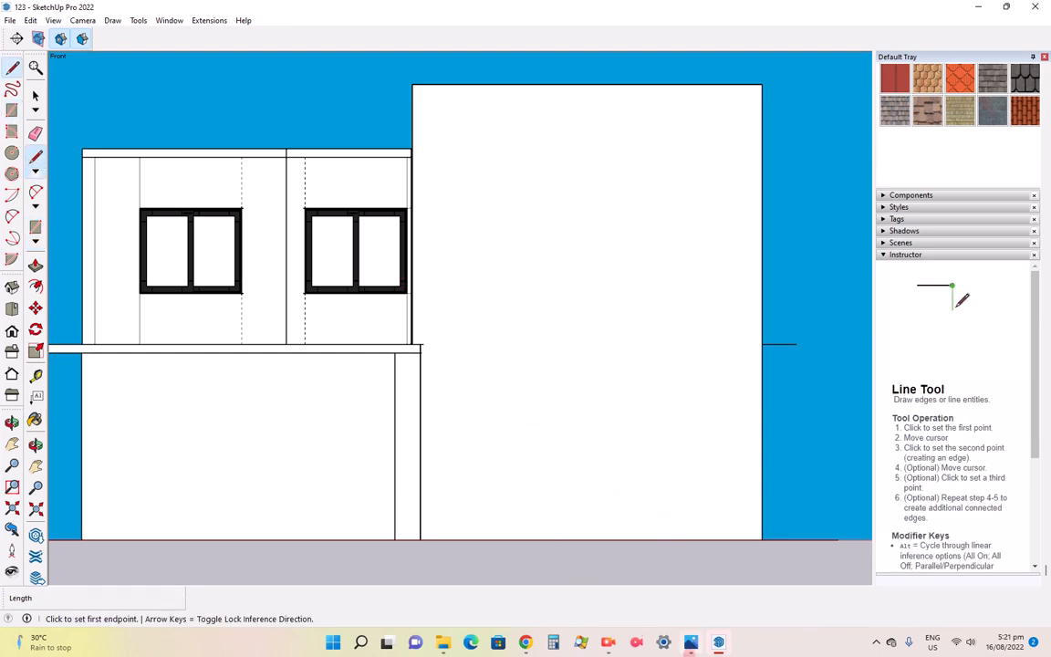
click(690, 643)
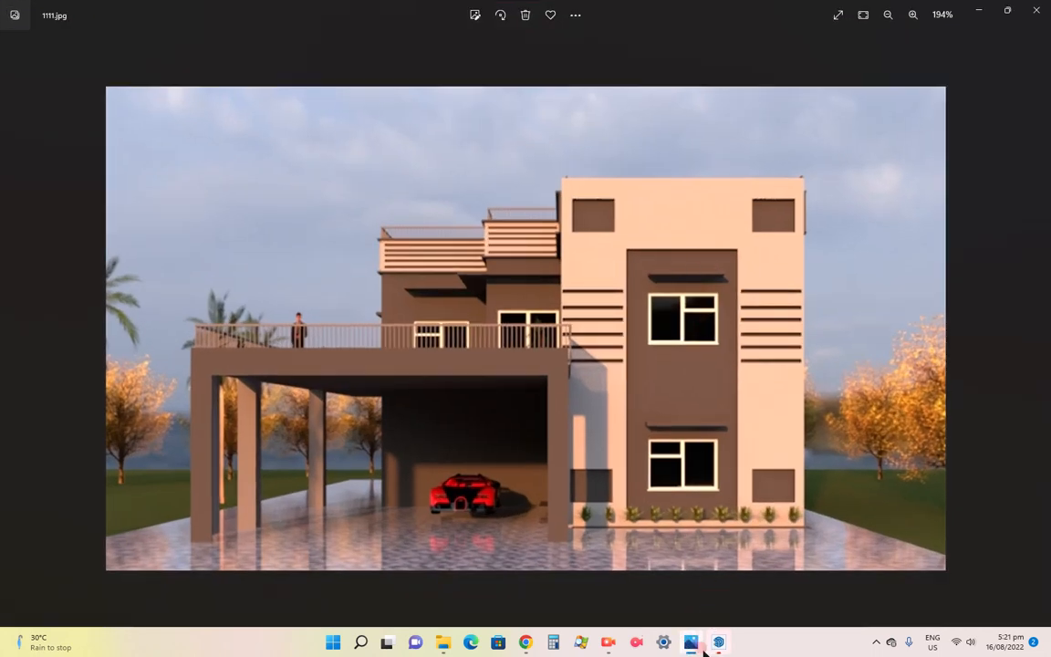
click(690, 644)
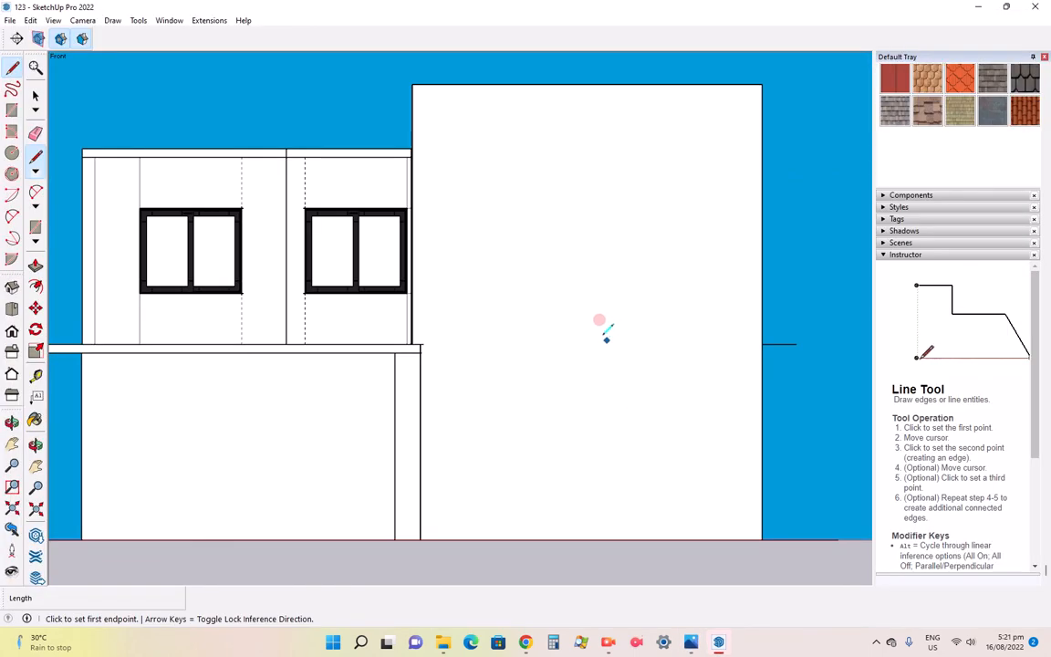
click(502, 174)
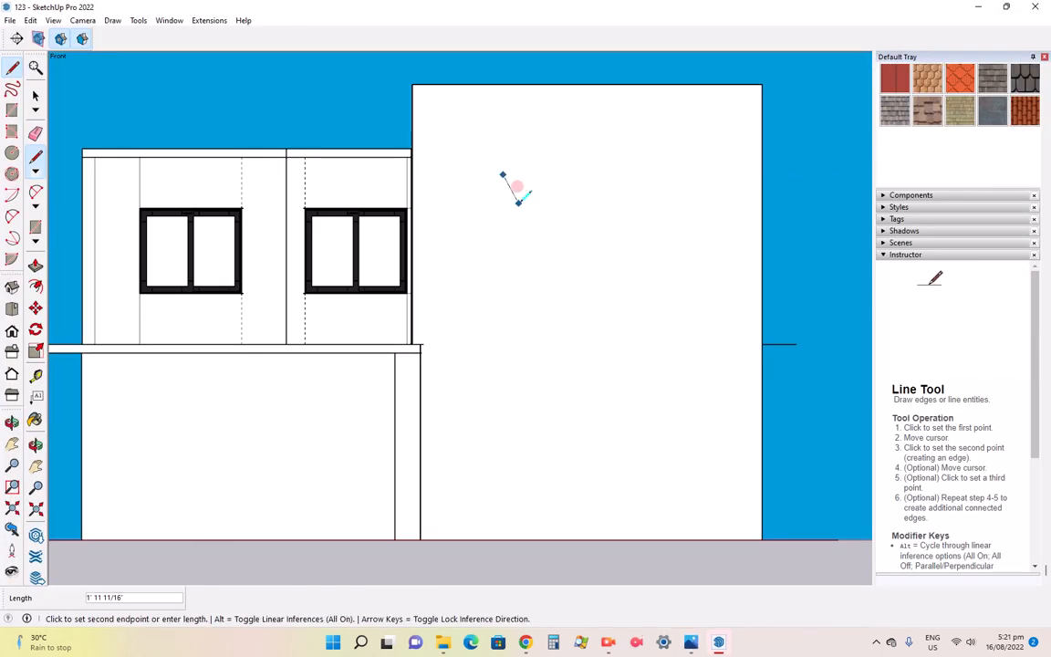
key(Escape)
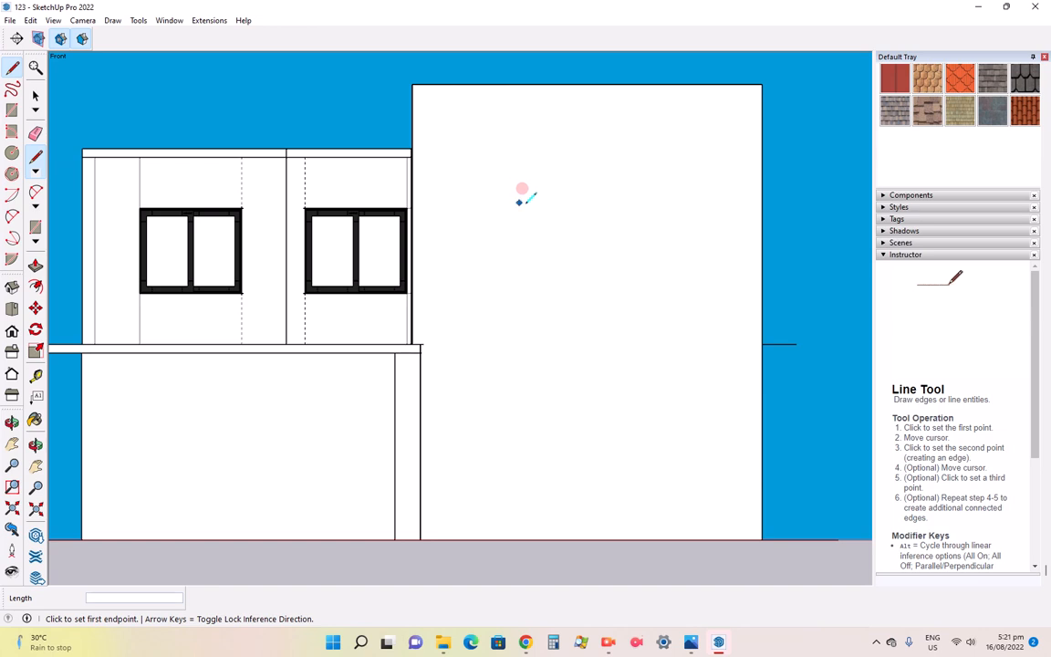
click(11, 109)
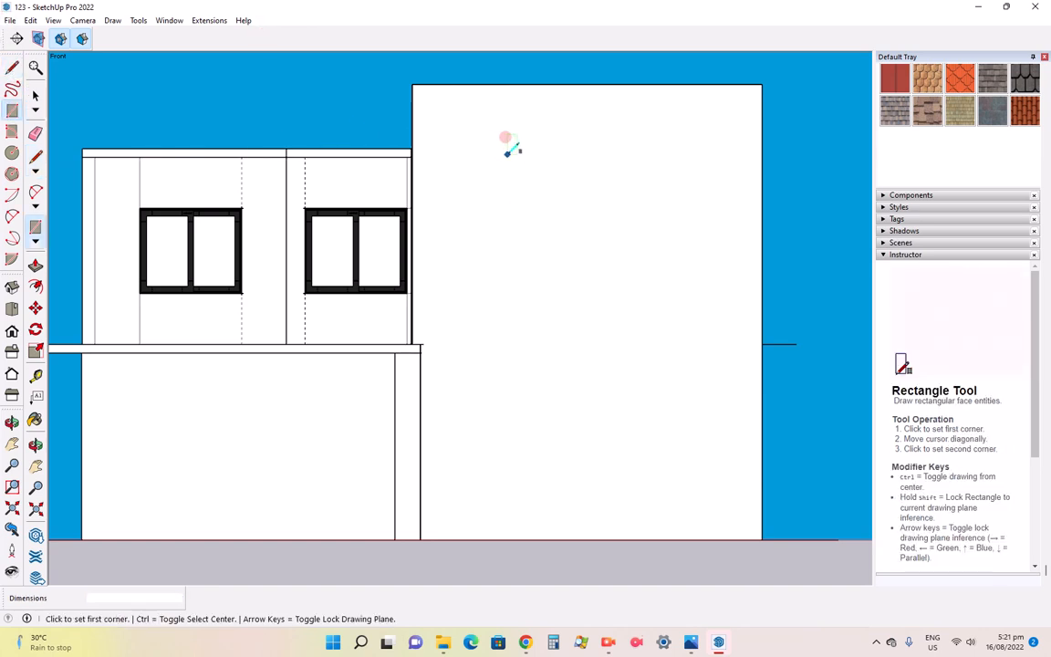
drag(502, 168, 686, 506)
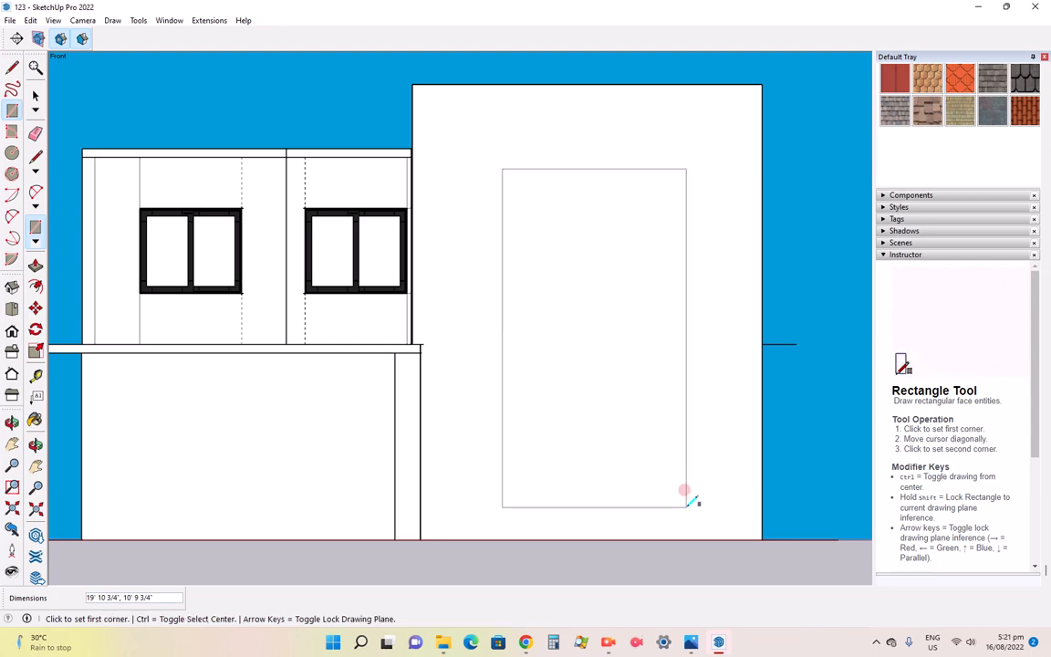
click(690, 643)
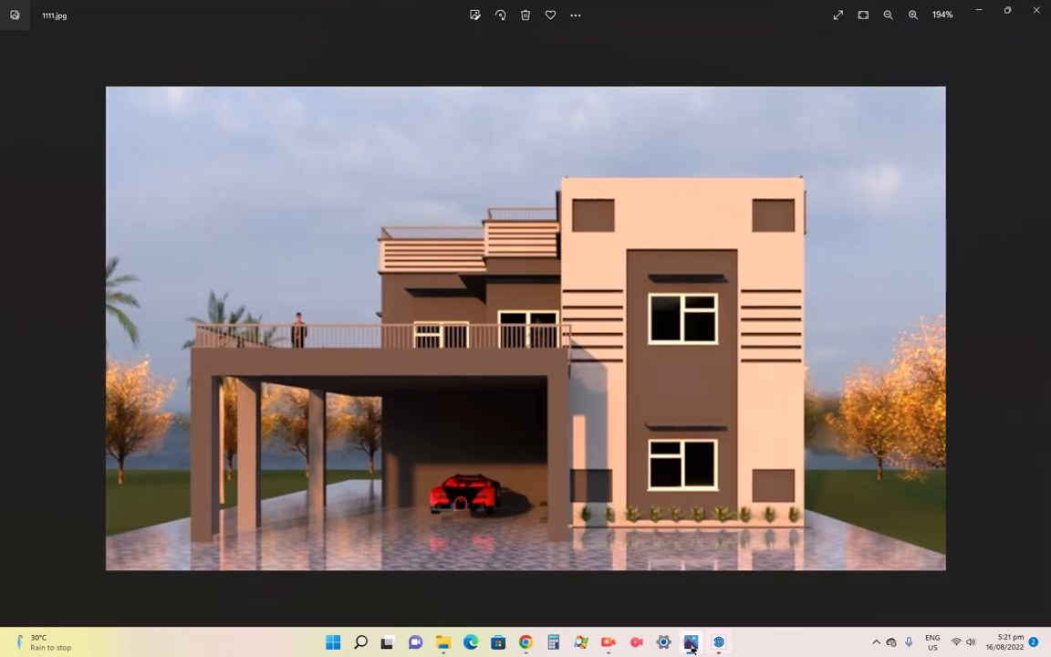
click(690, 642)
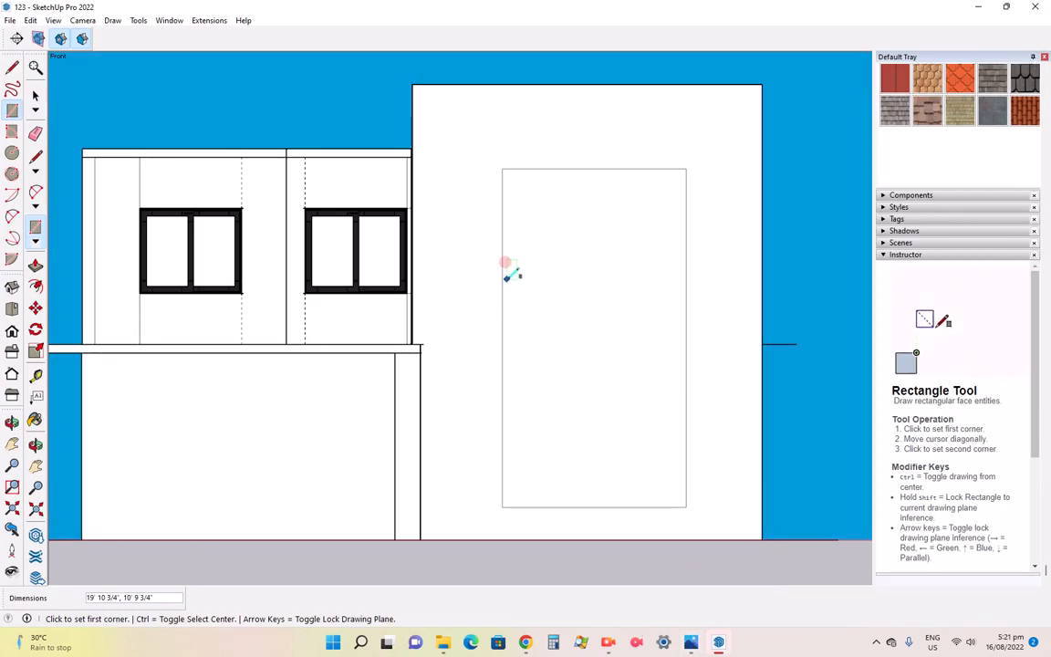
Push the inner panel rectangle about 2' 10" back into the right bay to open the front face around the windows
click(34, 96)
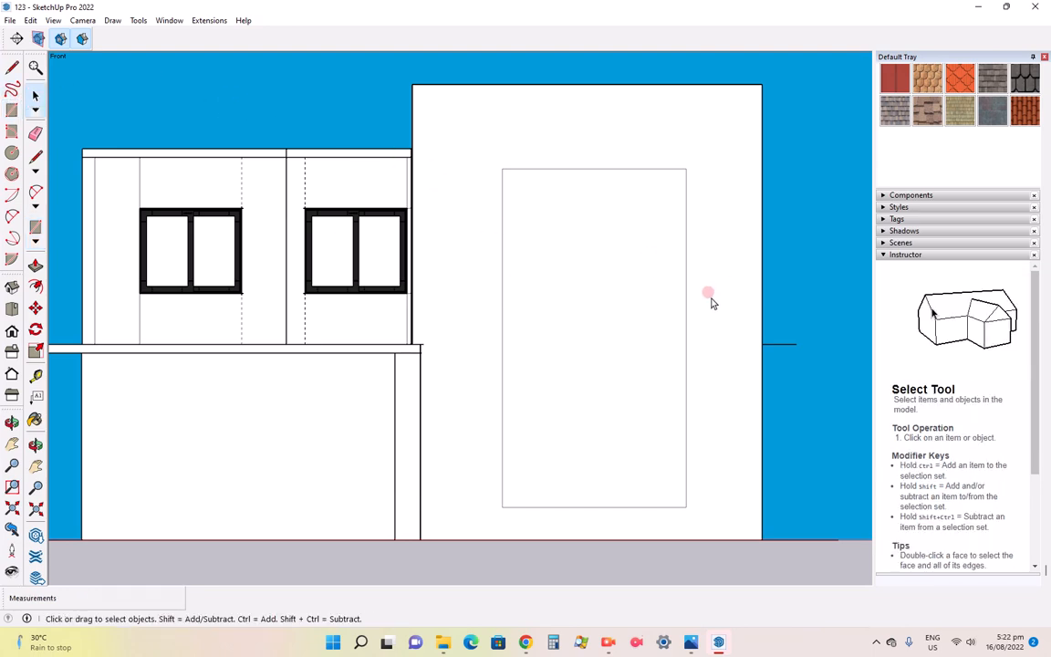
click(35, 444)
drag(534, 422, 335, 279)
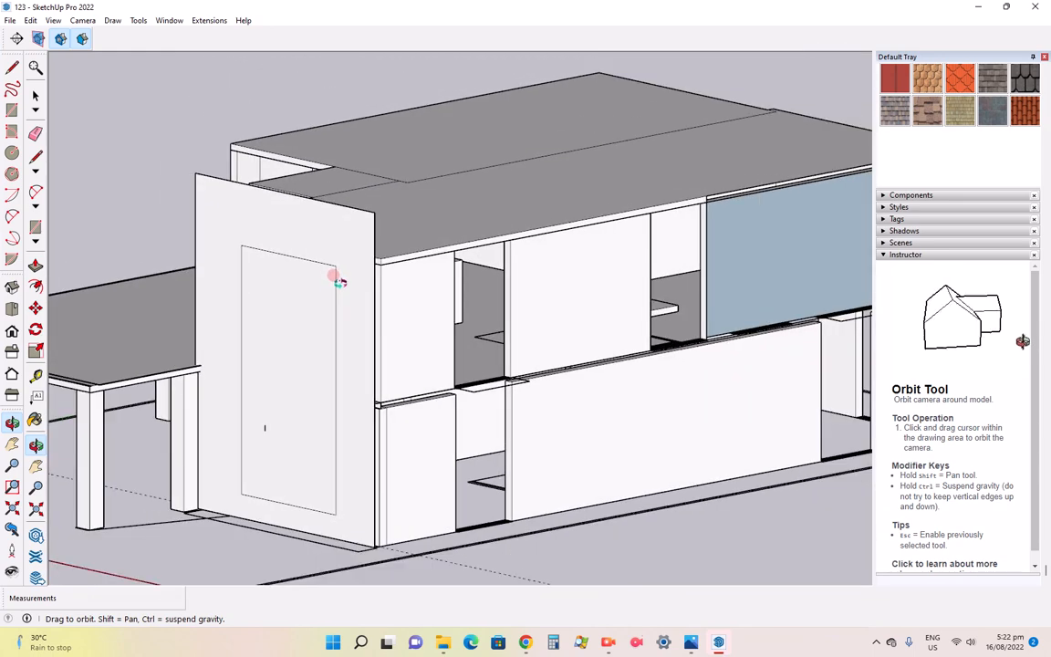
click(35, 265)
scroll(326, 367, up, 3)
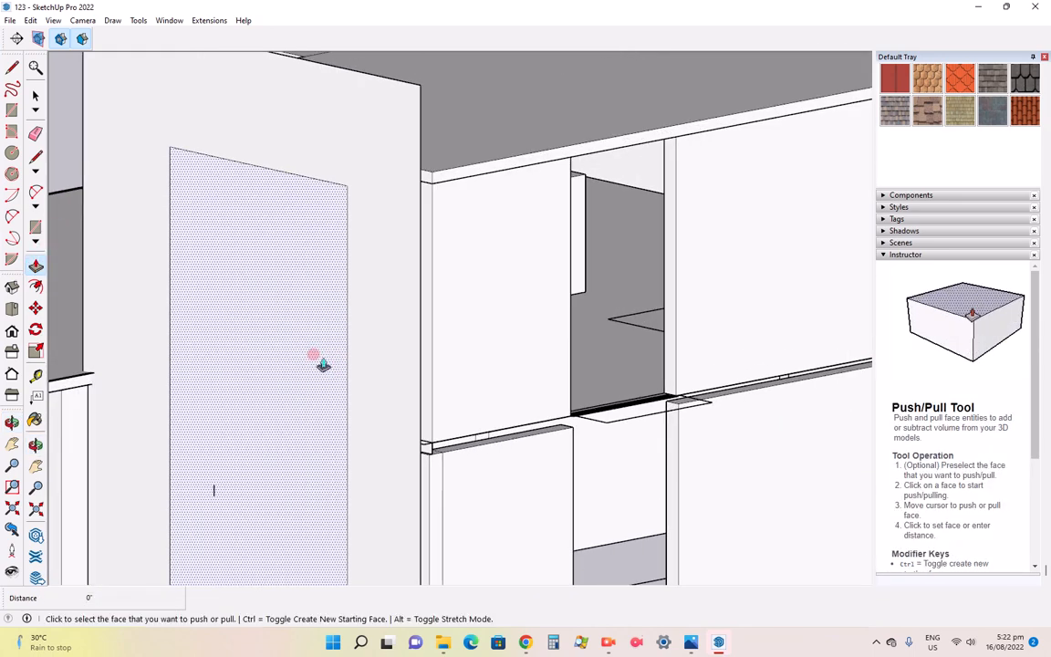
click(312, 354)
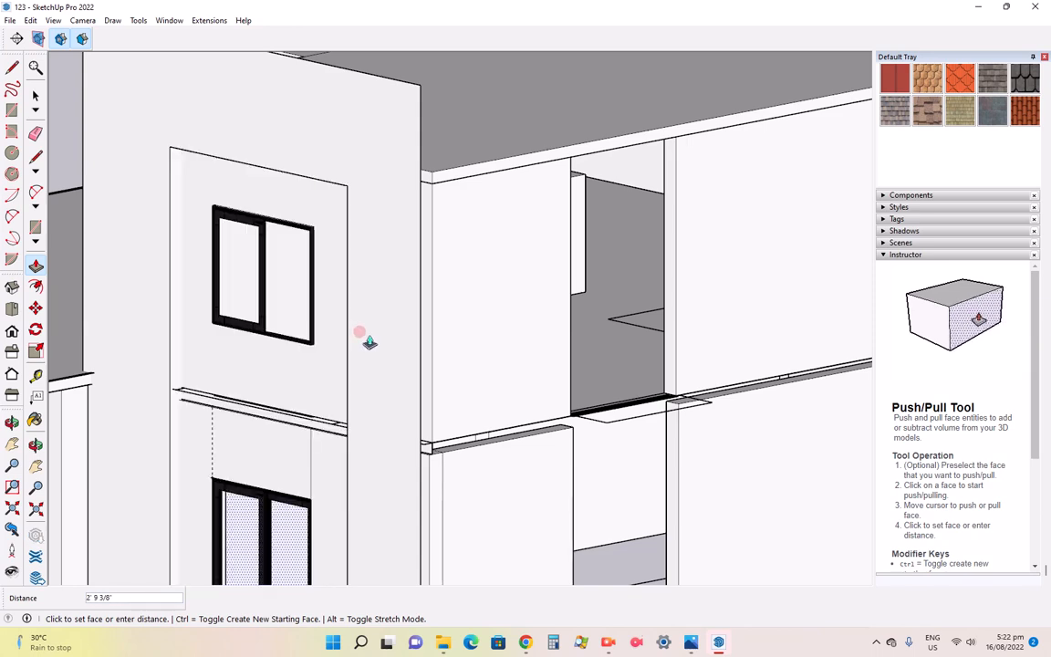
click(367, 341)
scroll(546, 342, down, 3)
middle_drag(546, 342, 280, 456)
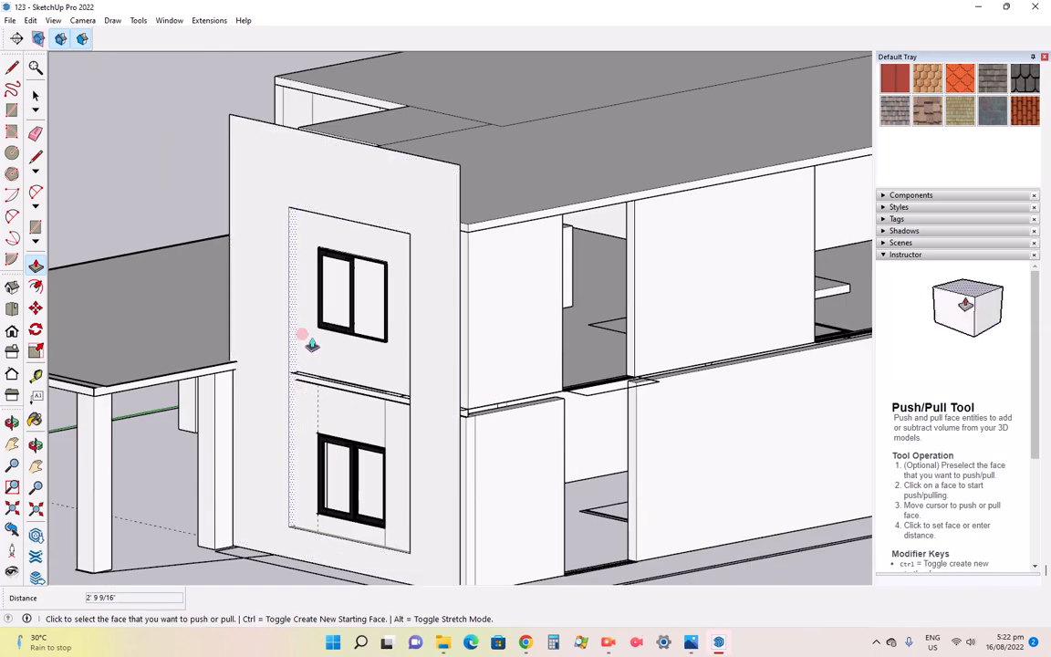
scroll(329, 293, up, 3)
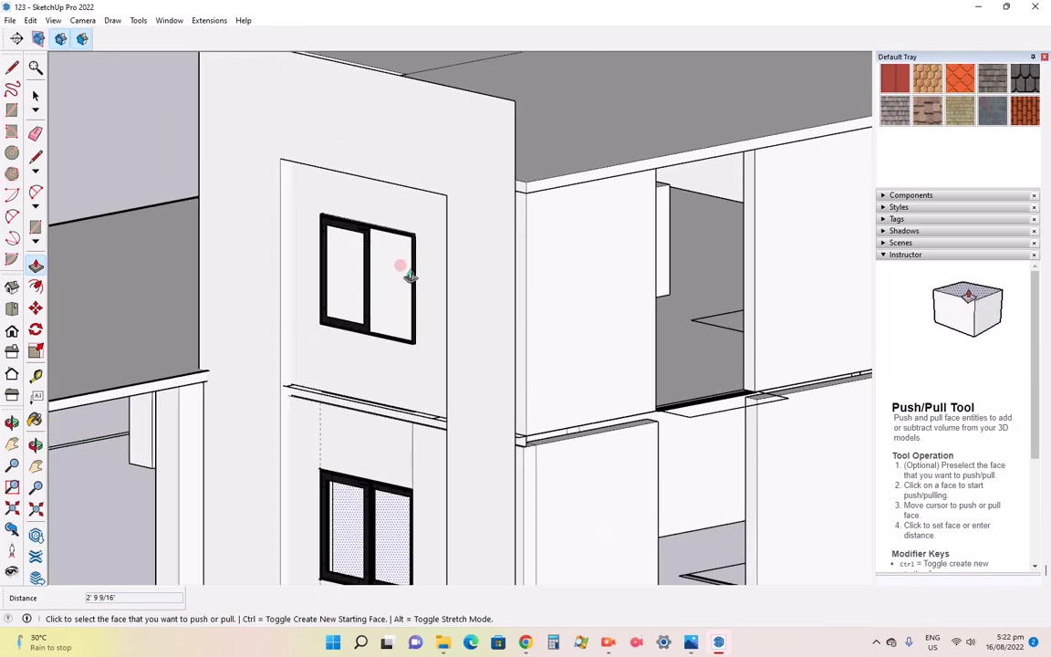
Compare the front elevation, roof and carport with reference image 1111.jpg, examining the house from the front and from above
click(12, 332)
scroll(459, 381, down, 2)
scroll(616, 265, up, 2)
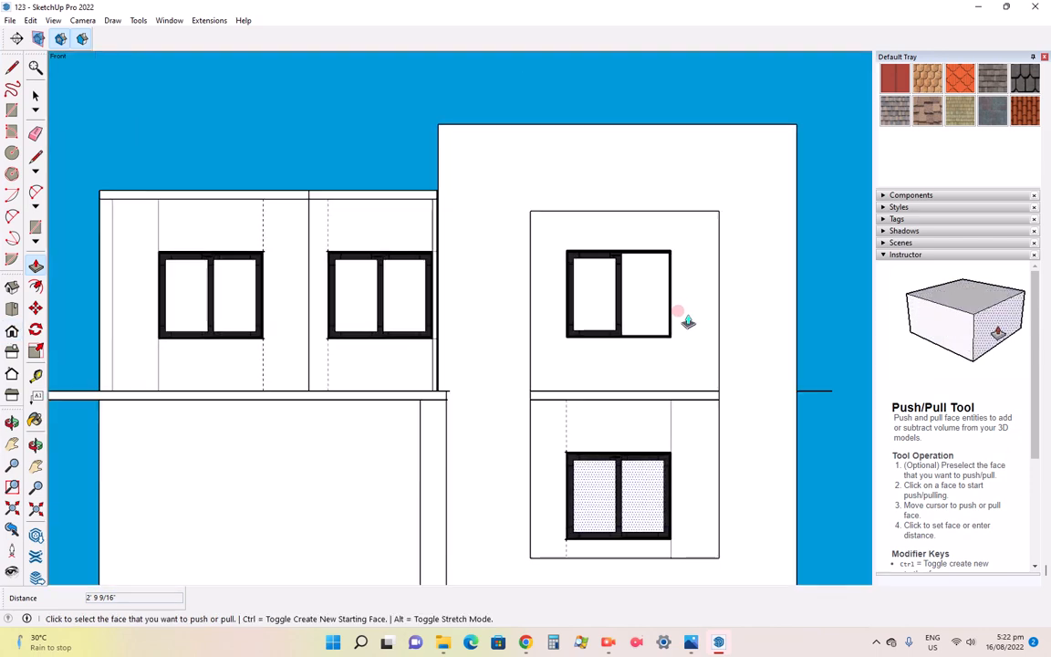
click(691, 643)
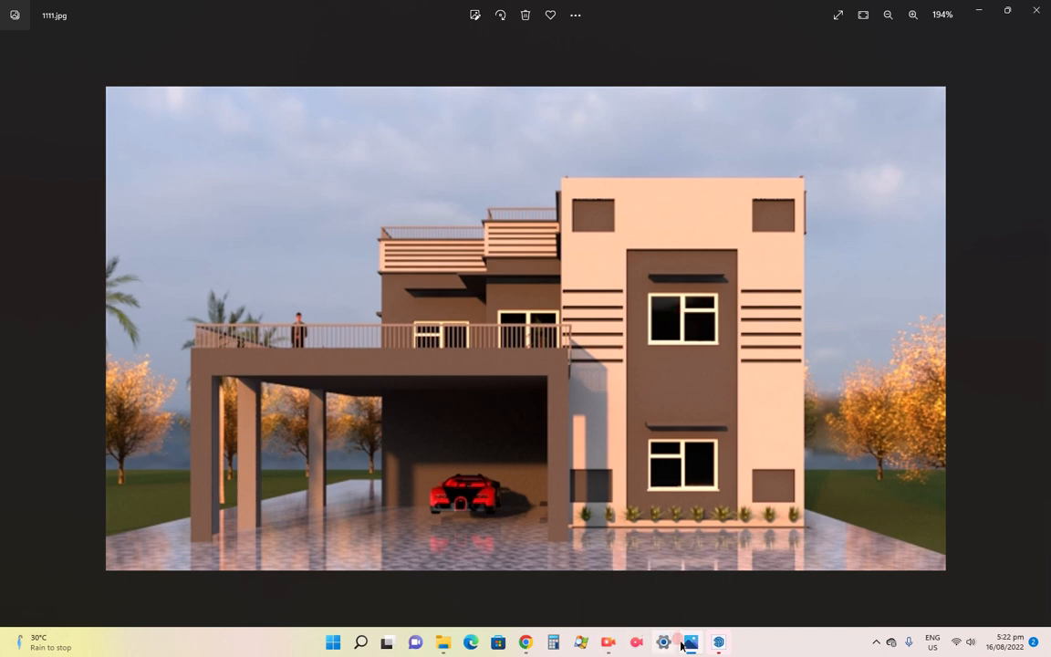
click(717, 644)
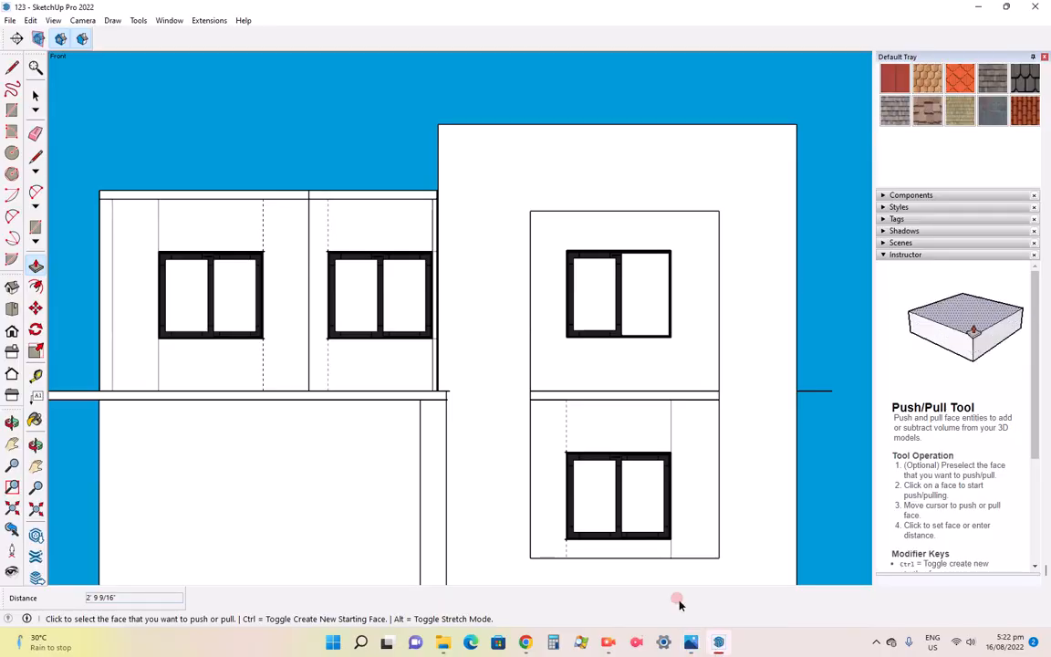
scroll(570, 545, down, 2)
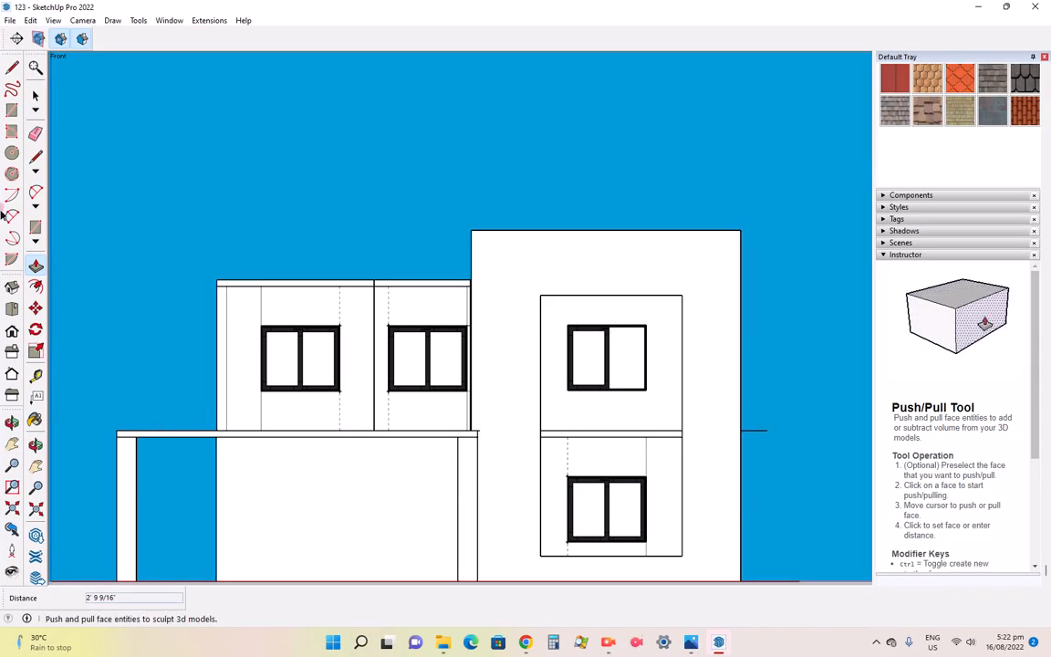
click(35, 95)
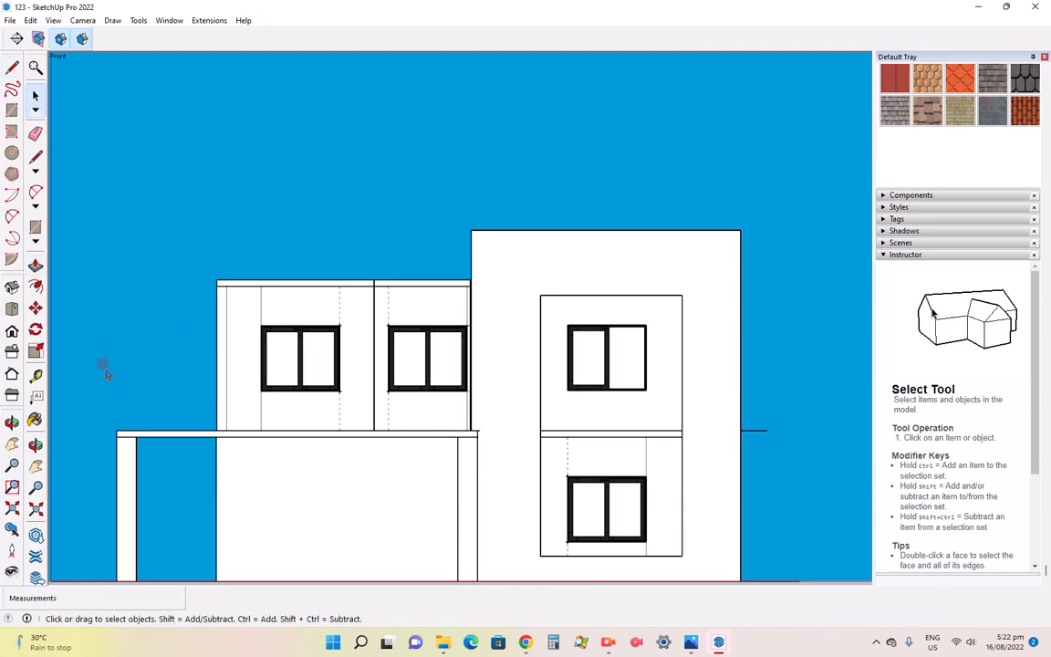
click(34, 444)
drag(394, 357, 288, 428)
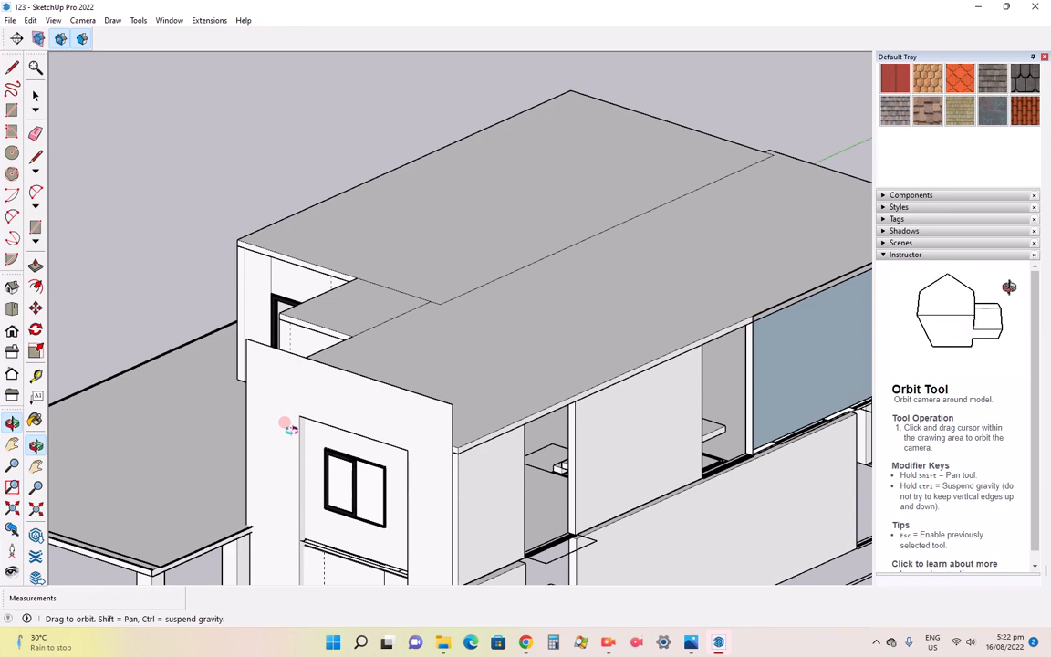
drag(197, 394, 463, 418)
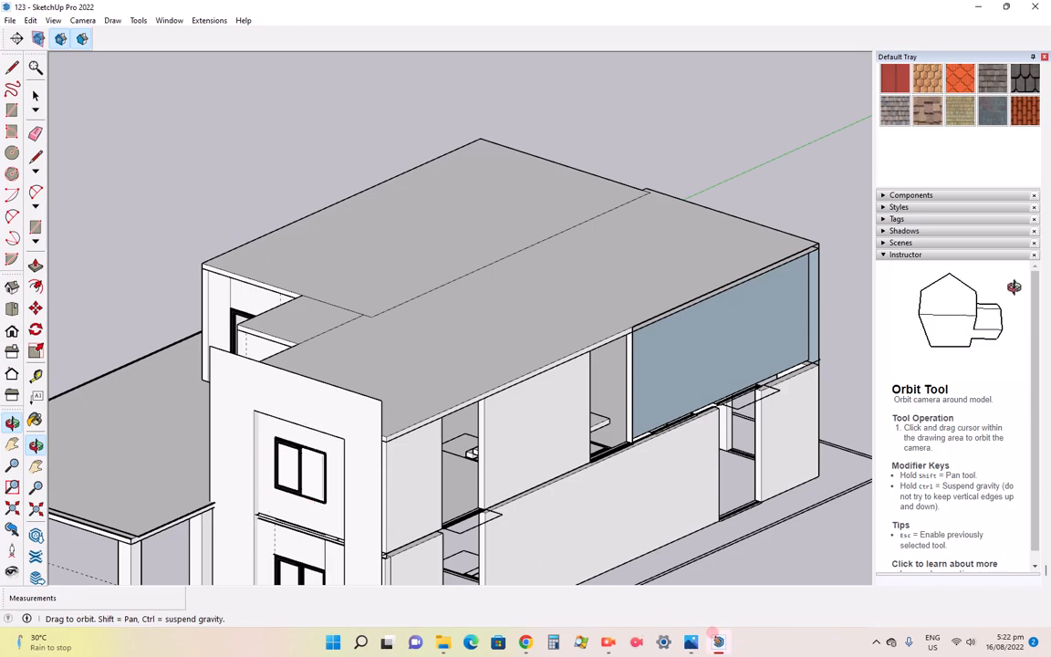
click(691, 641)
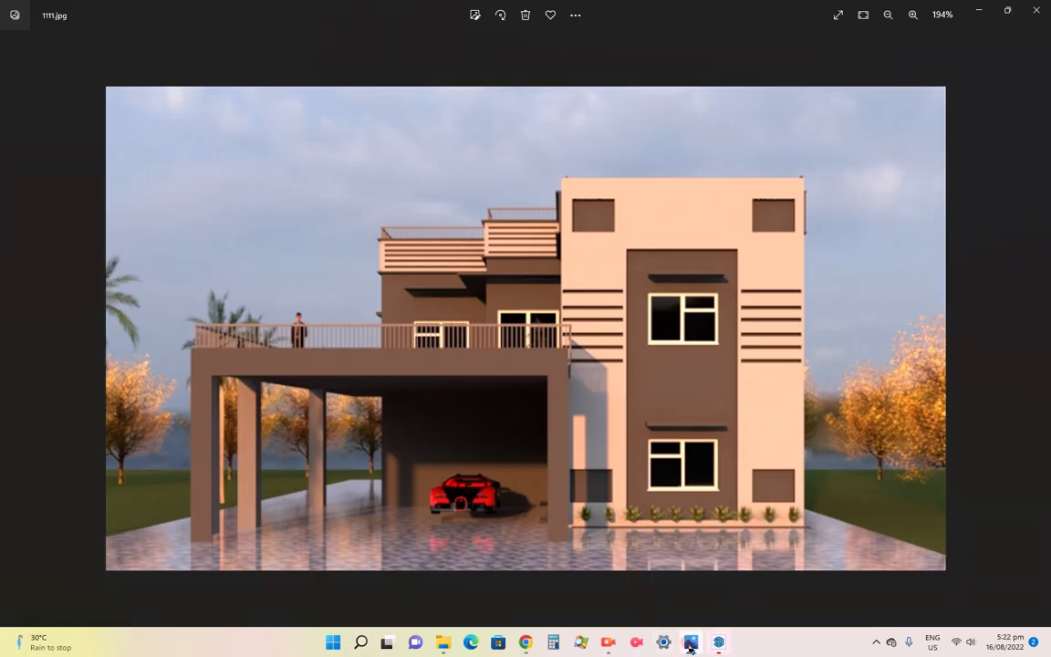
click(691, 641)
scroll(725, 380, down, 5)
scroll(334, 511, up, 5)
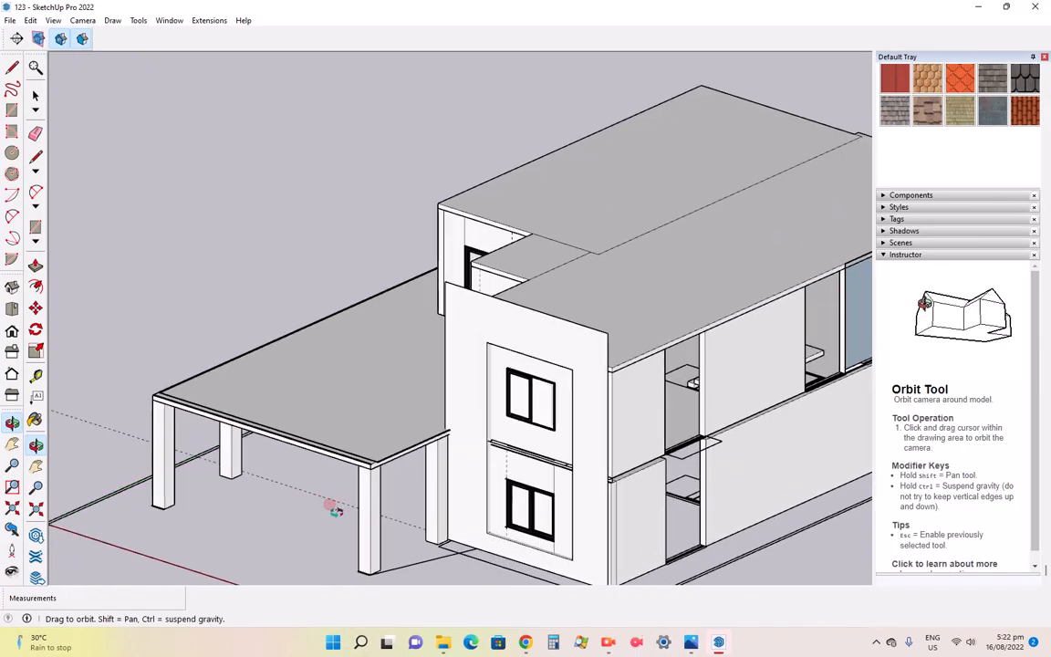
scroll(335, 511, up, 2)
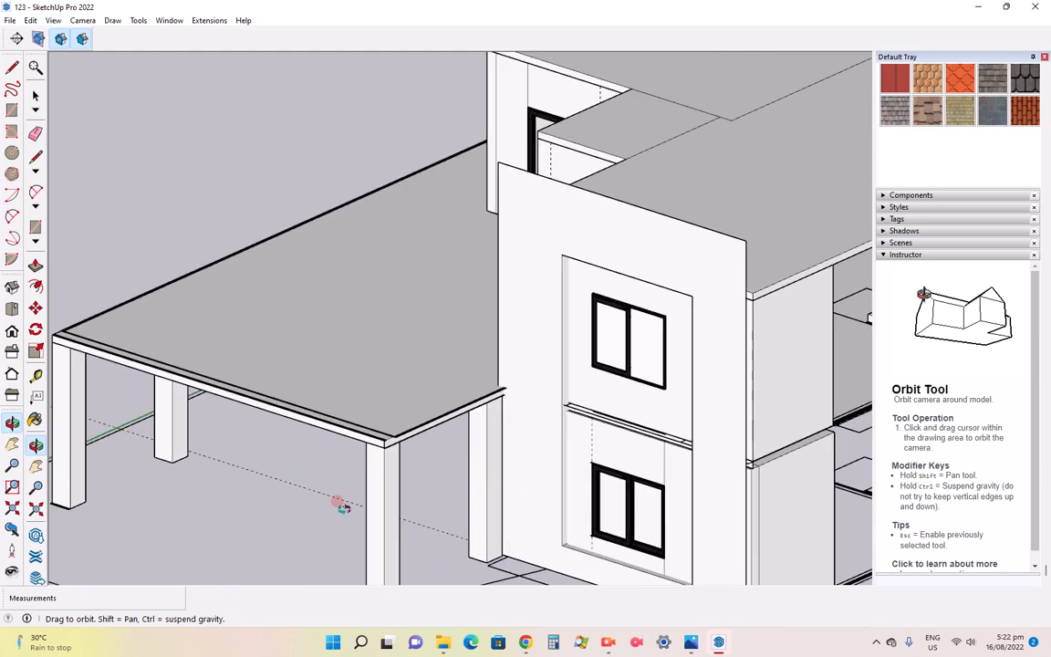
Import the Glass+Railing model and place it on the outer front corner of the carport roof, running along the front edge
click(9, 20)
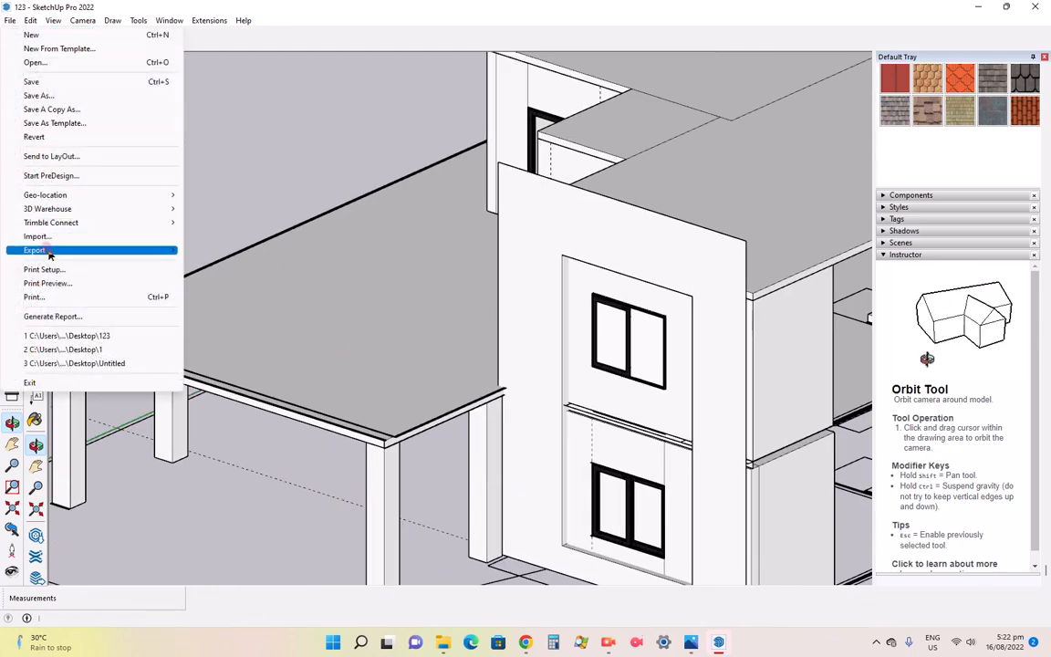
click(38, 236)
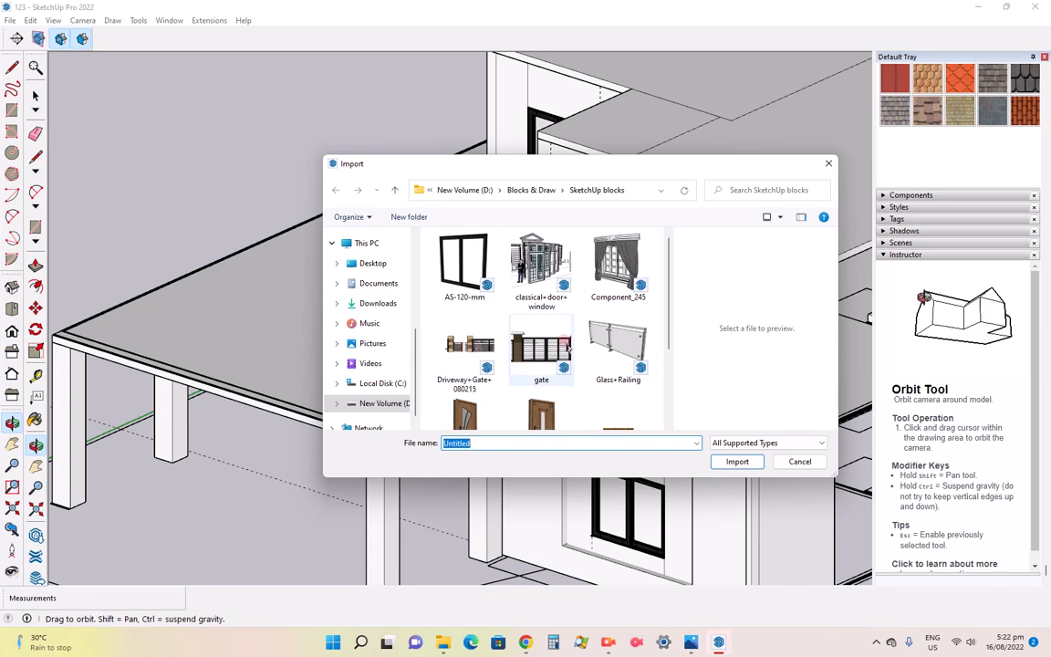
scroll(520, 319, down, 1)
click(629, 309)
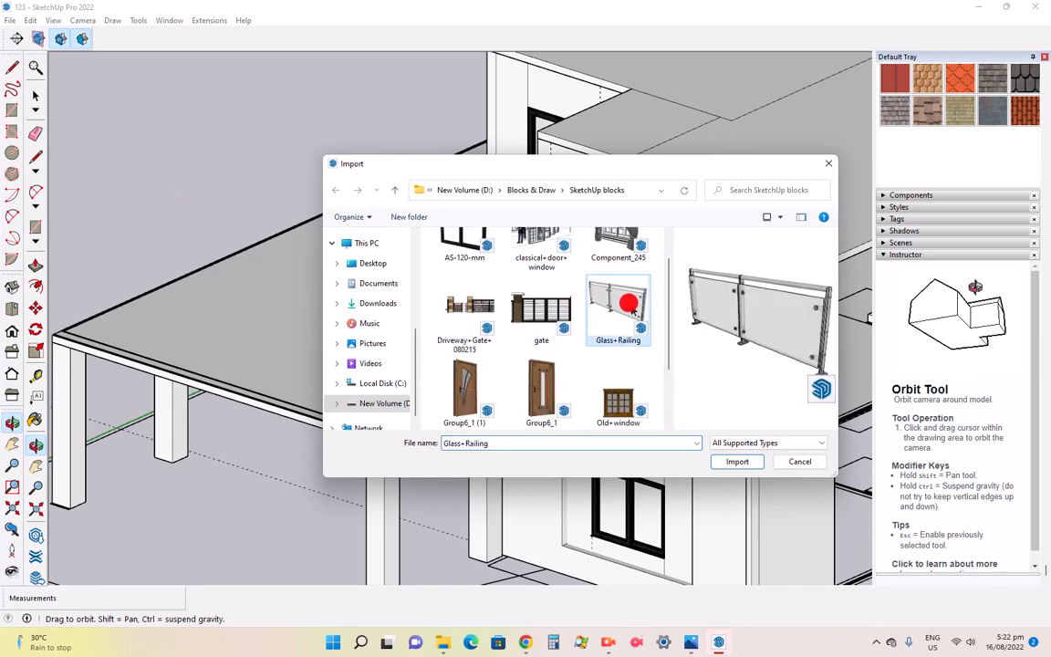
click(736, 461)
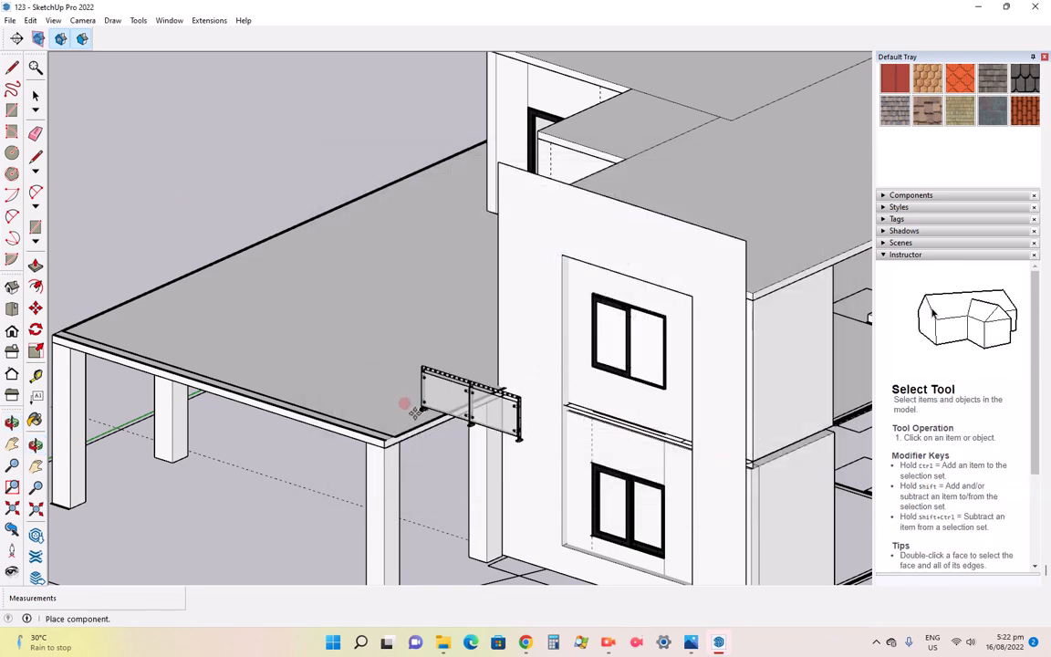
scroll(358, 385, down, 2)
scroll(113, 328, up, 4)
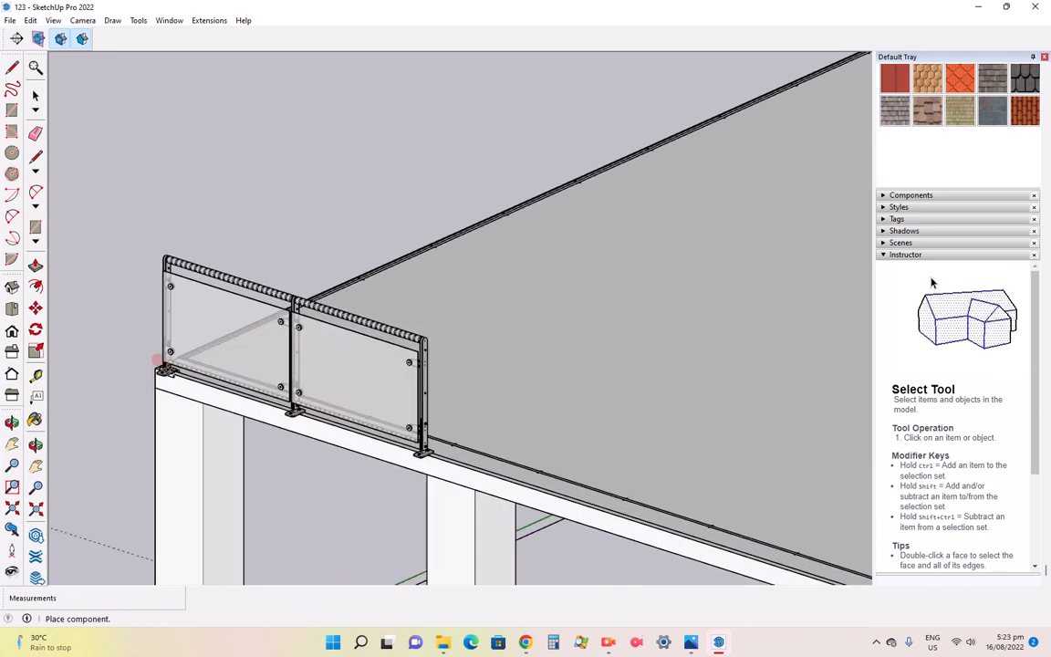
scroll(156, 354, up, 5)
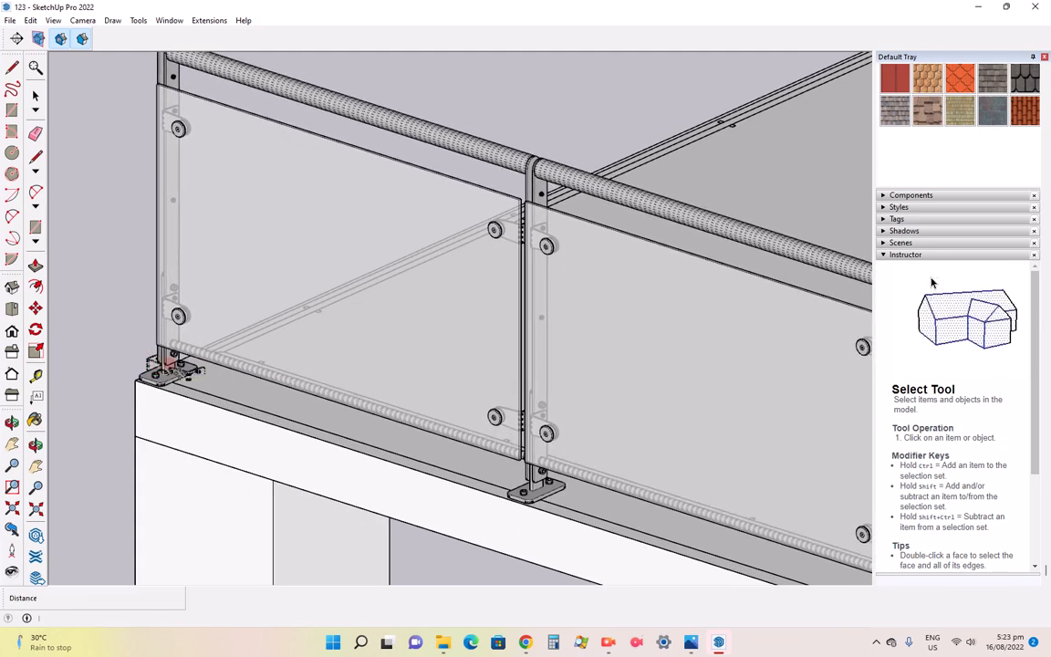
click(179, 372)
Copy the glass railing 8' 1/4" along the carport roof's front edge, continuing from the end of the first section
scroll(335, 329, down, 8)
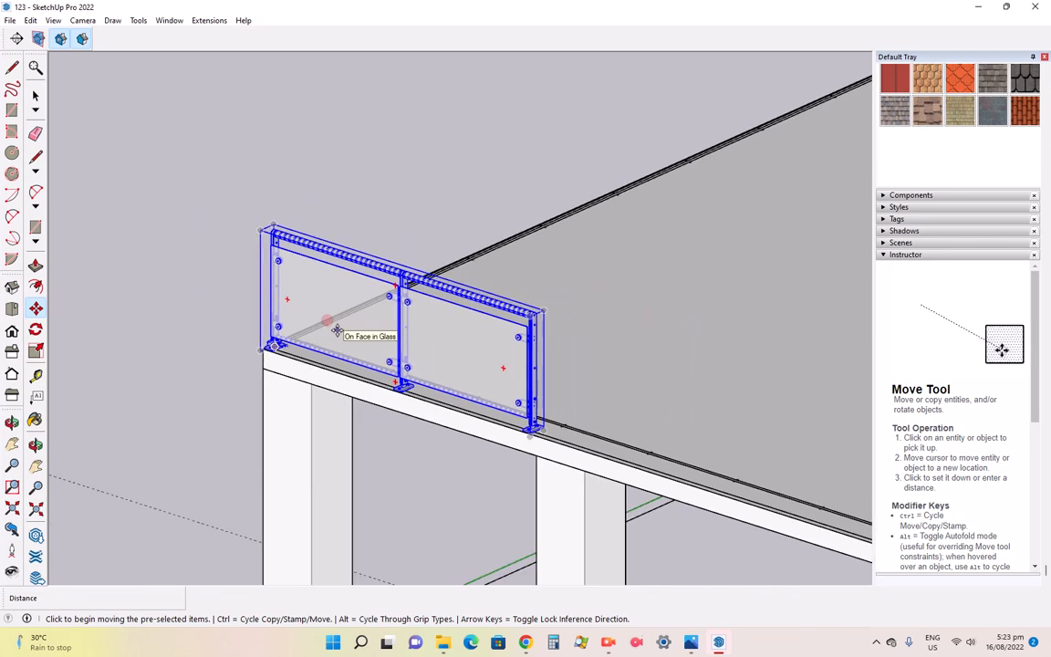
scroll(337, 331, down, 8)
scroll(529, 390, up, 6)
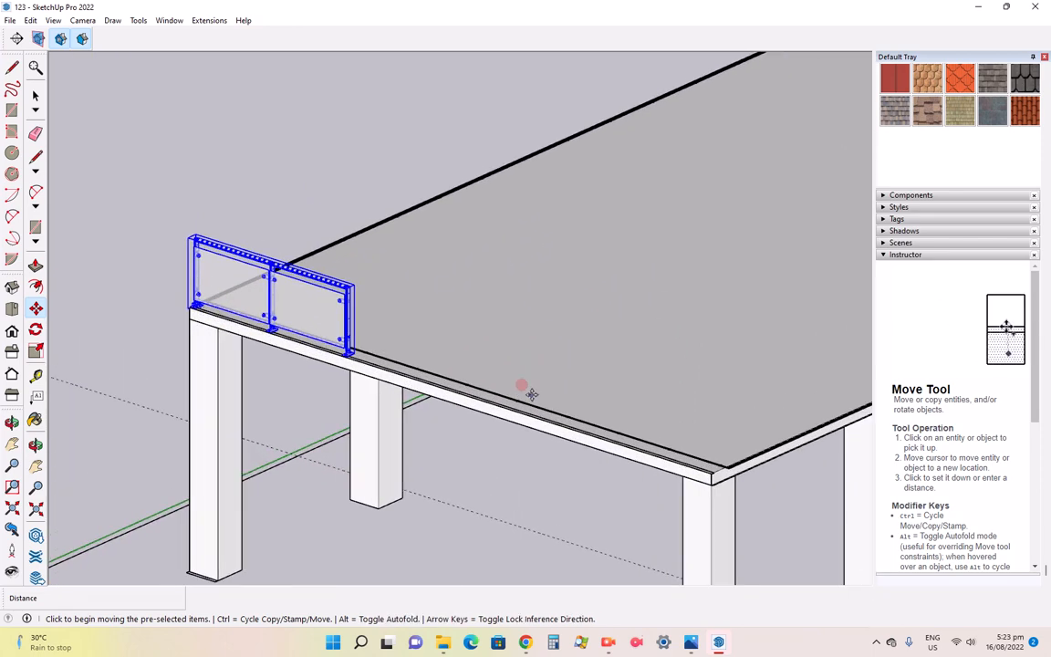
scroll(531, 394, up, 2)
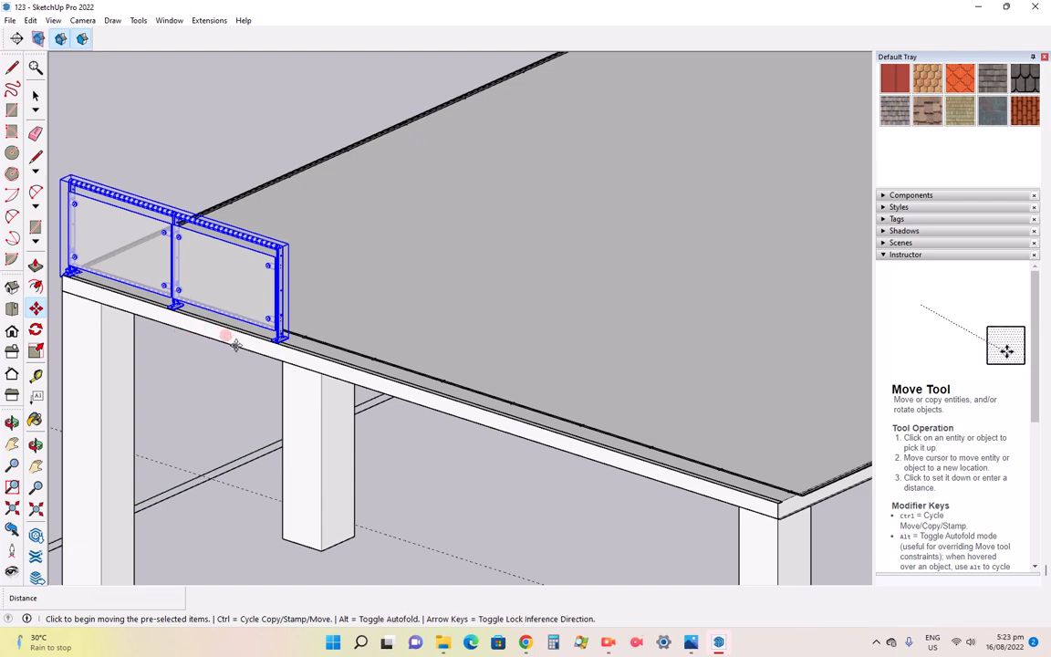
key(ctrl)
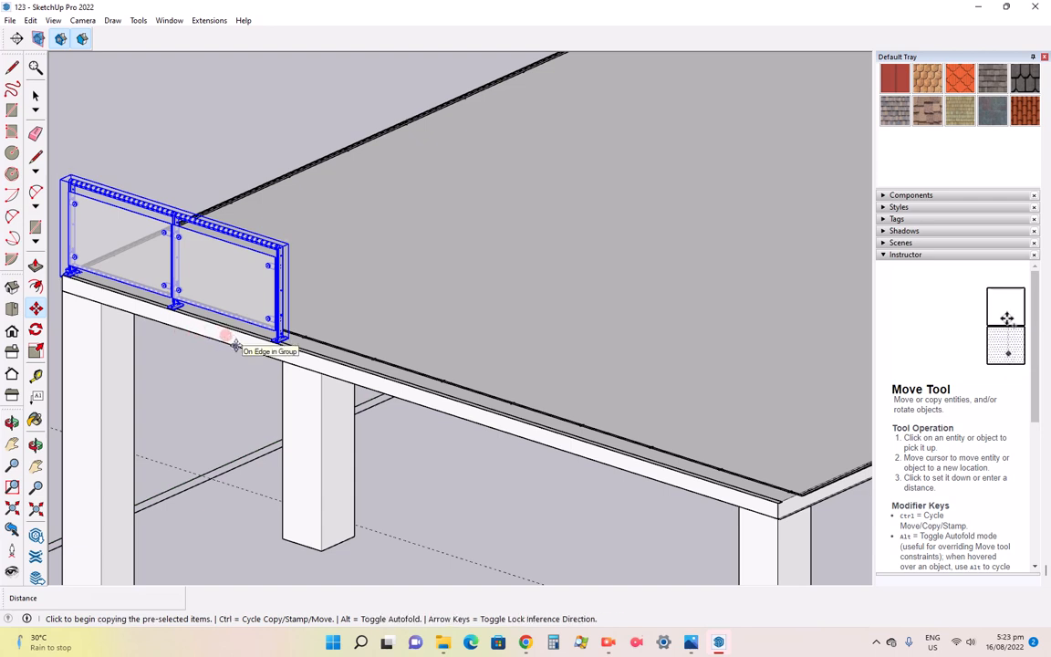
click(267, 330)
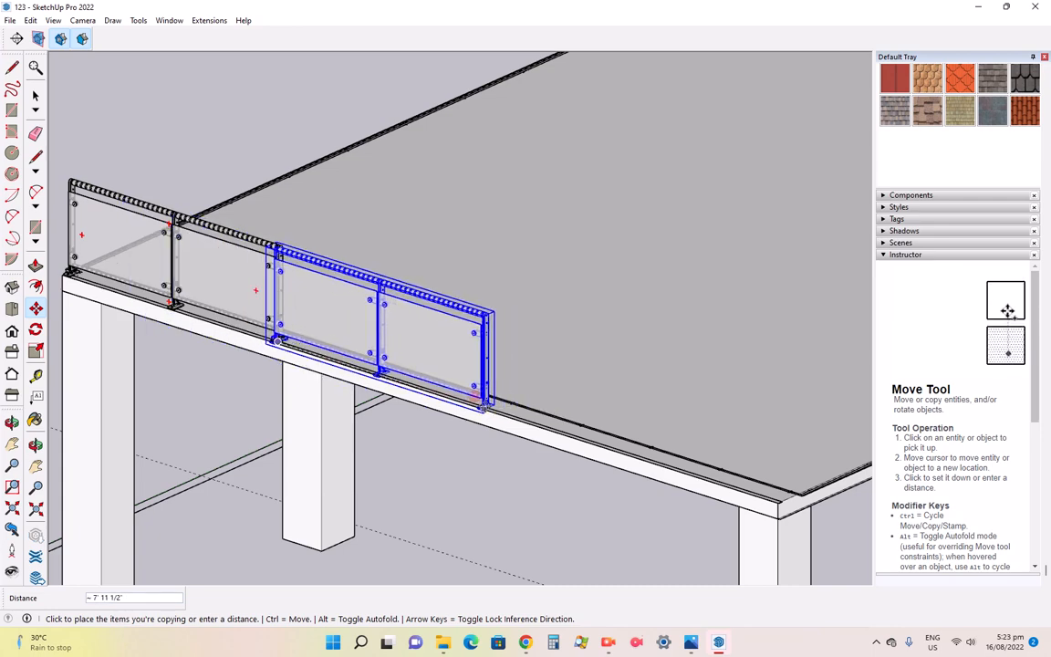
scroll(483, 405, up, 3)
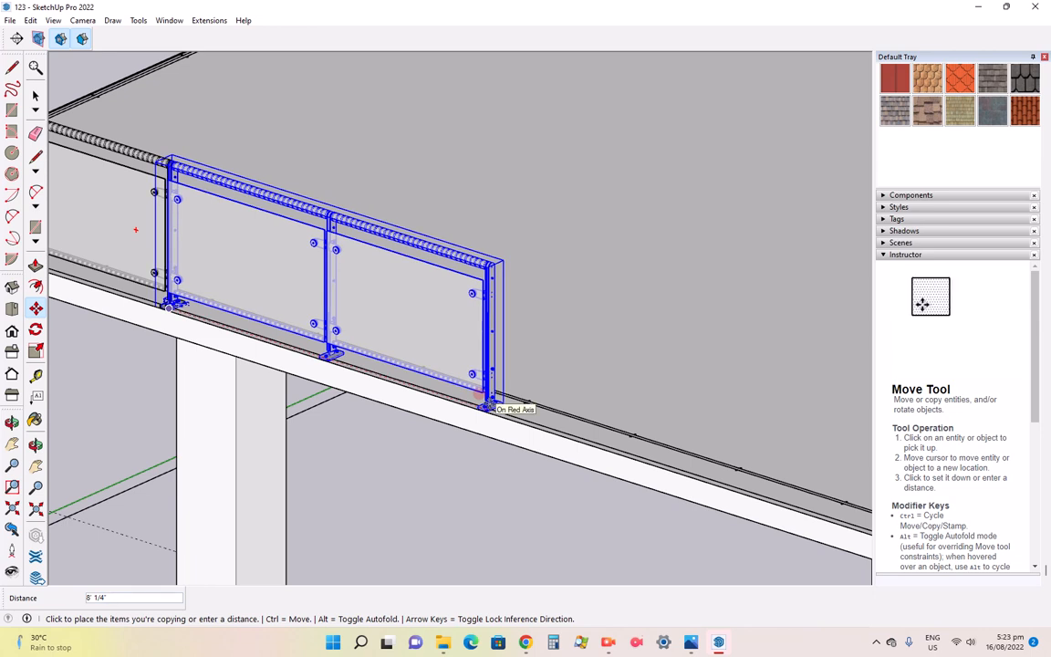
click(488, 405)
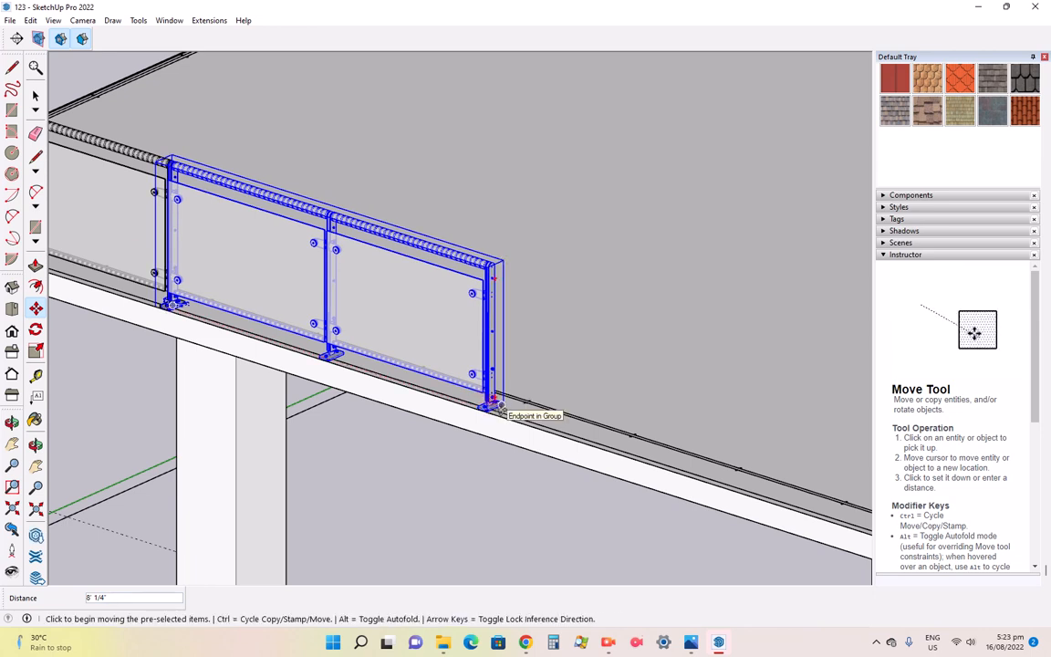
Copy the second railing section about 8' 1" farther along the carport's front edge to extend the row
key(ctrl)
scroll(497, 406, down, 3)
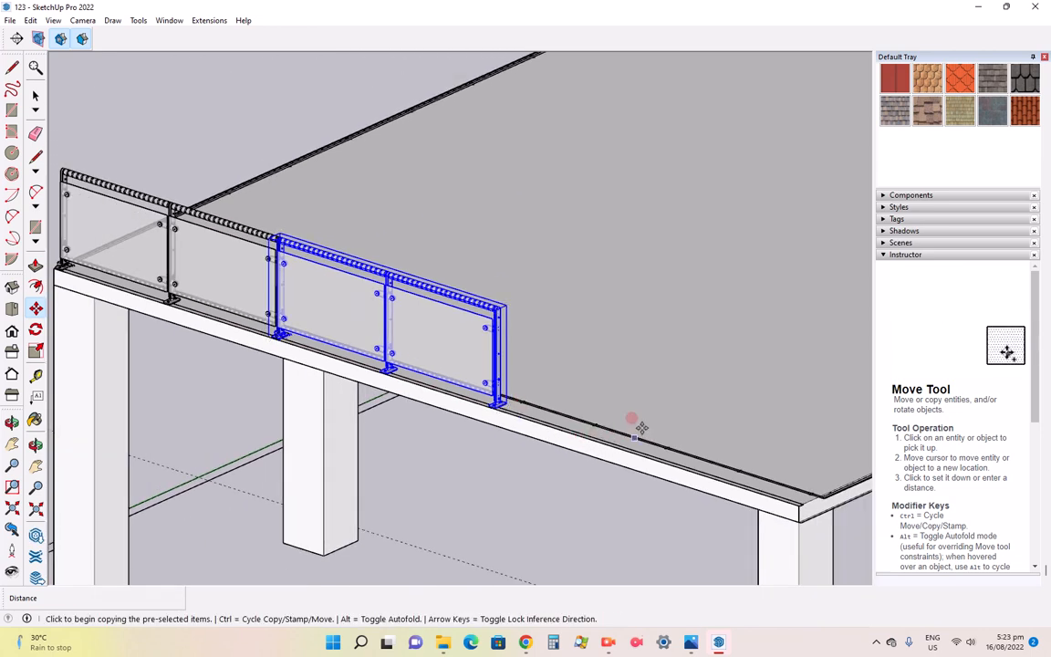
click(495, 405)
scroll(511, 411, down, 3)
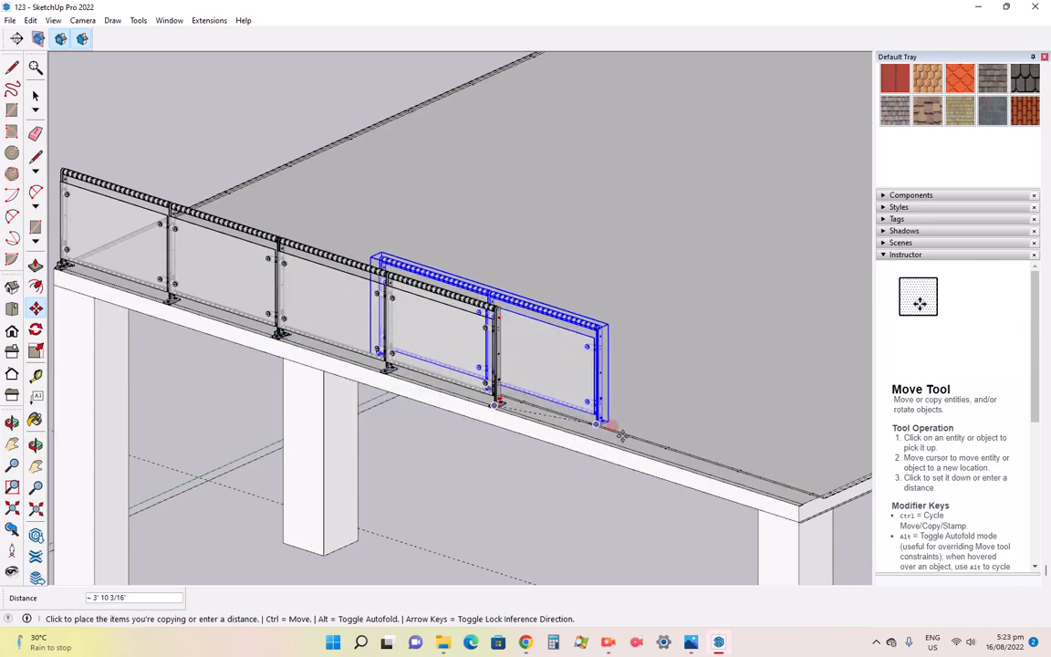
scroll(711, 474, up, 3)
scroll(725, 486, up, 3)
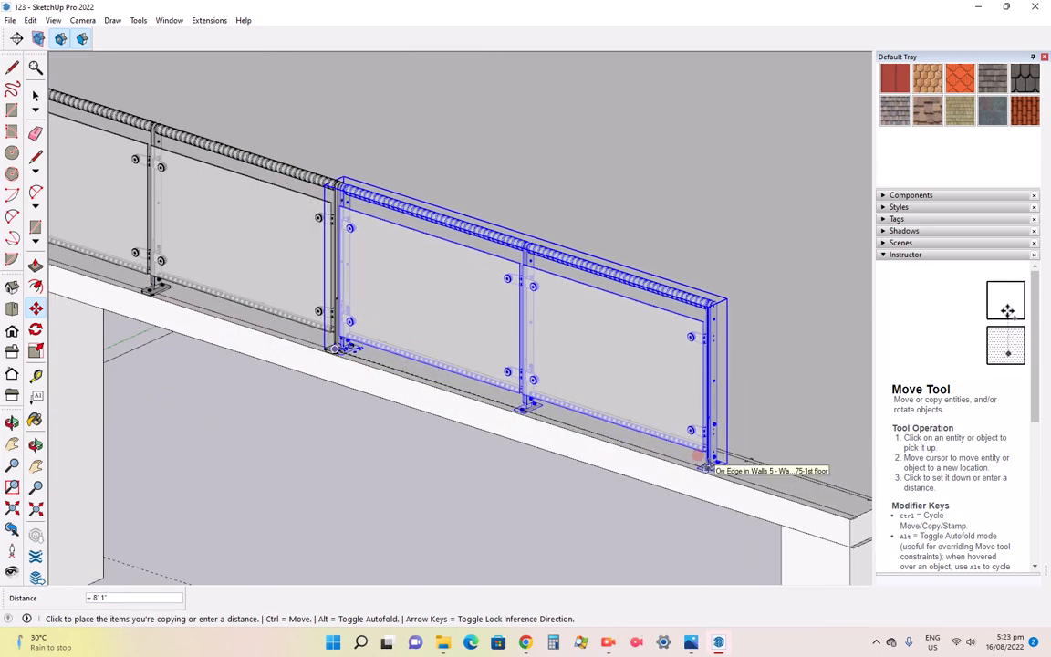
click(704, 462)
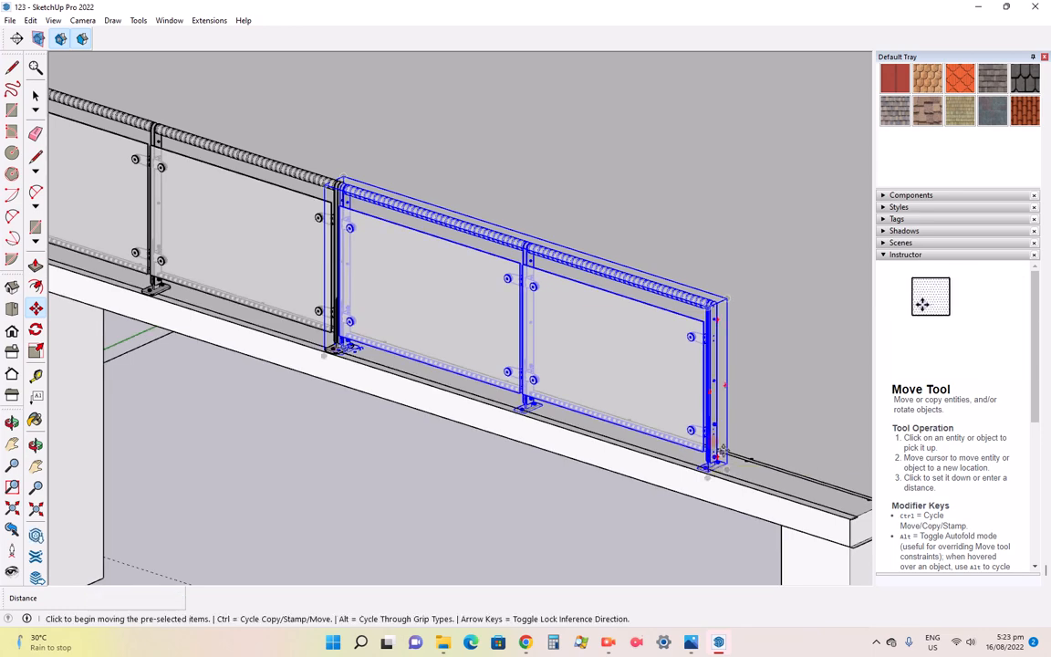
Copy the third railing section 8' 1/2" along the front edge past the carport corner, and clear the selection
scroll(729, 460, down, 3)
scroll(769, 454, up, 3)
scroll(769, 455, up, 1)
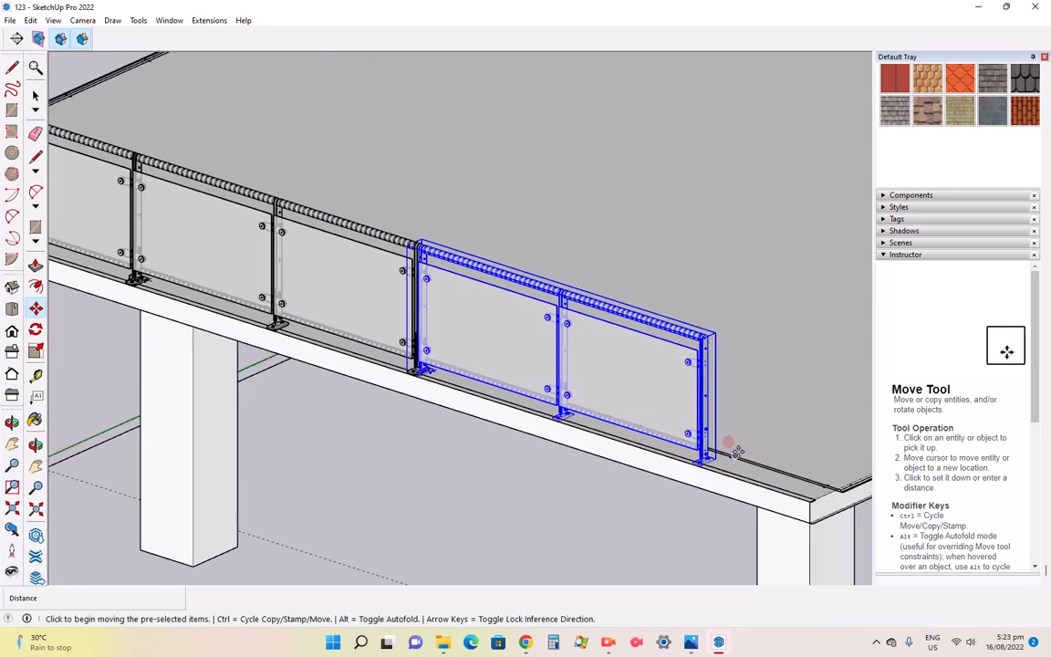
scroll(736, 454, down, 3)
scroll(546, 406, up, 2)
scroll(472, 424, up, 1)
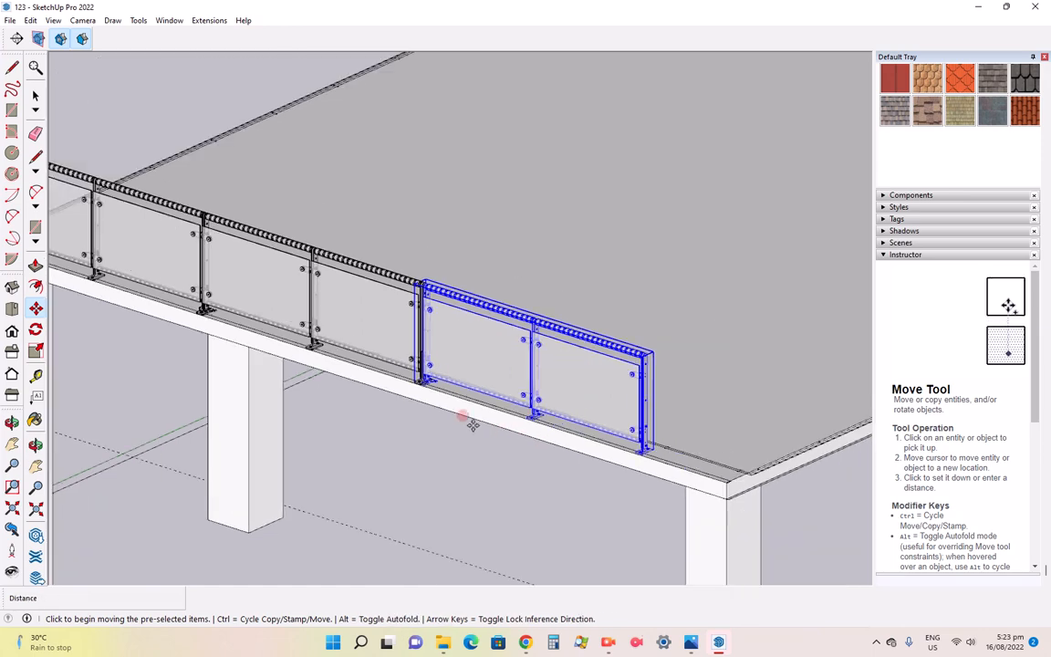
scroll(472, 424, down, 1)
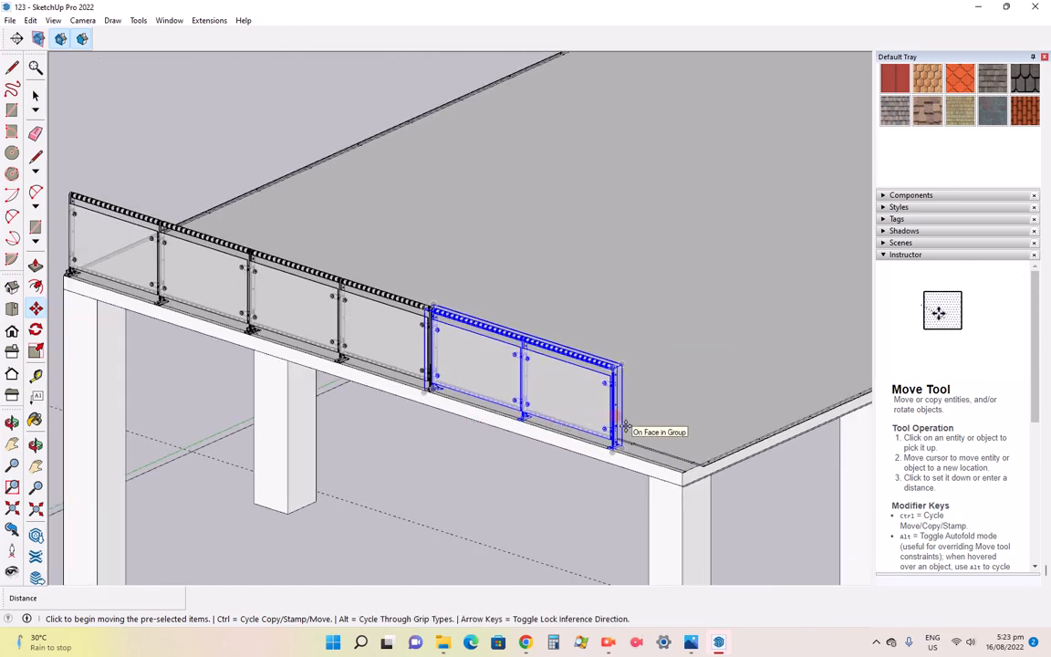
scroll(626, 426, down, 1)
scroll(626, 427, up, 1)
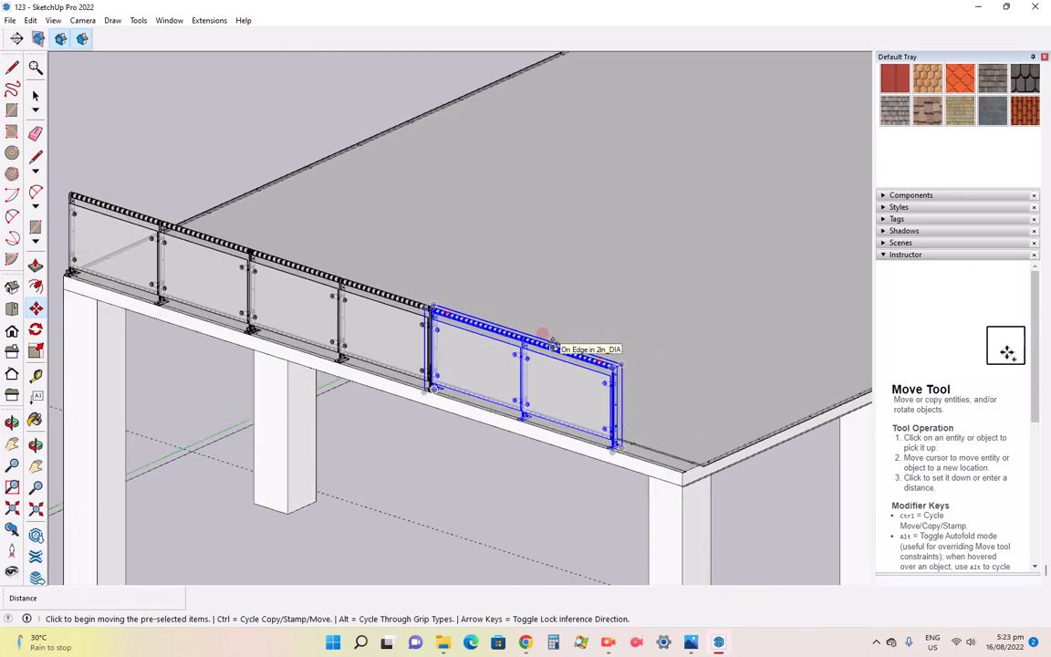
scroll(648, 464, down, 1)
scroll(644, 436, up, 4)
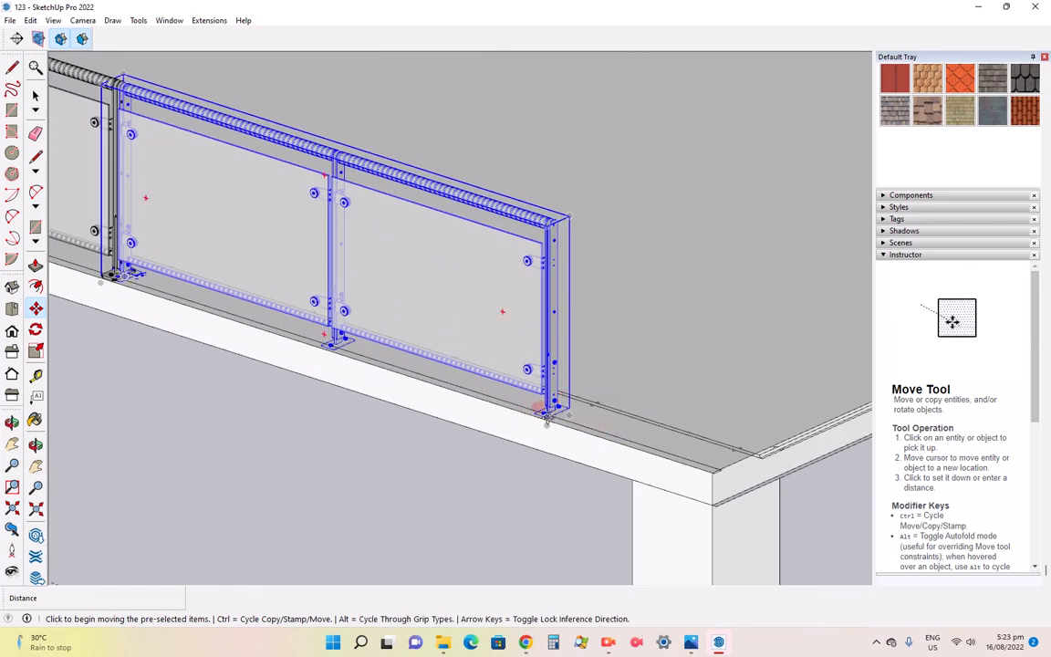
key(ctrl)
click(545, 414)
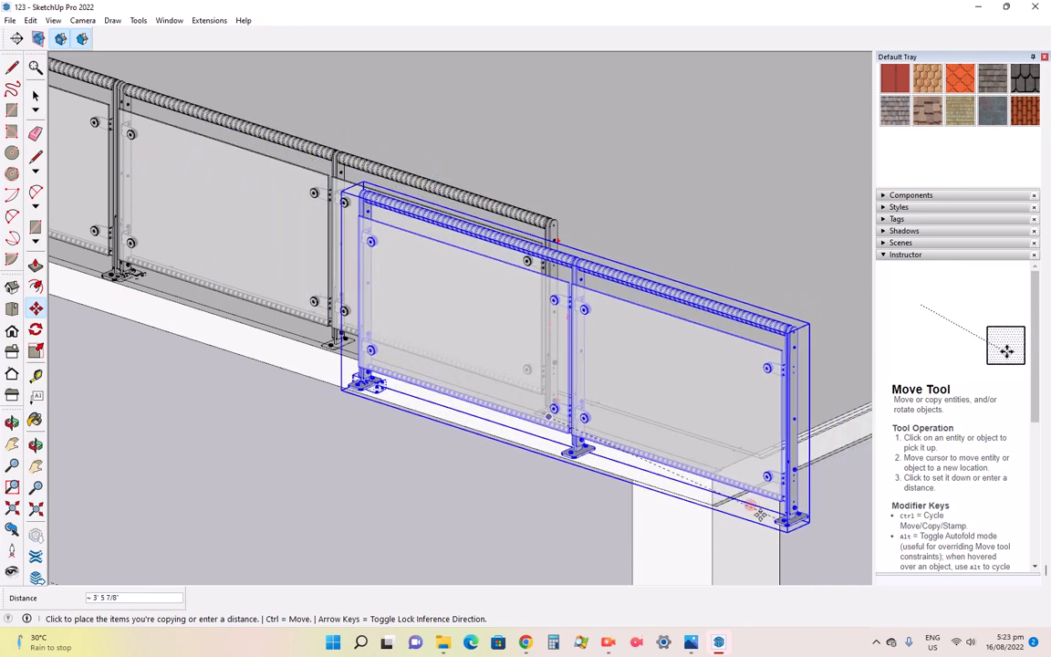
scroll(513, 375, down, 2)
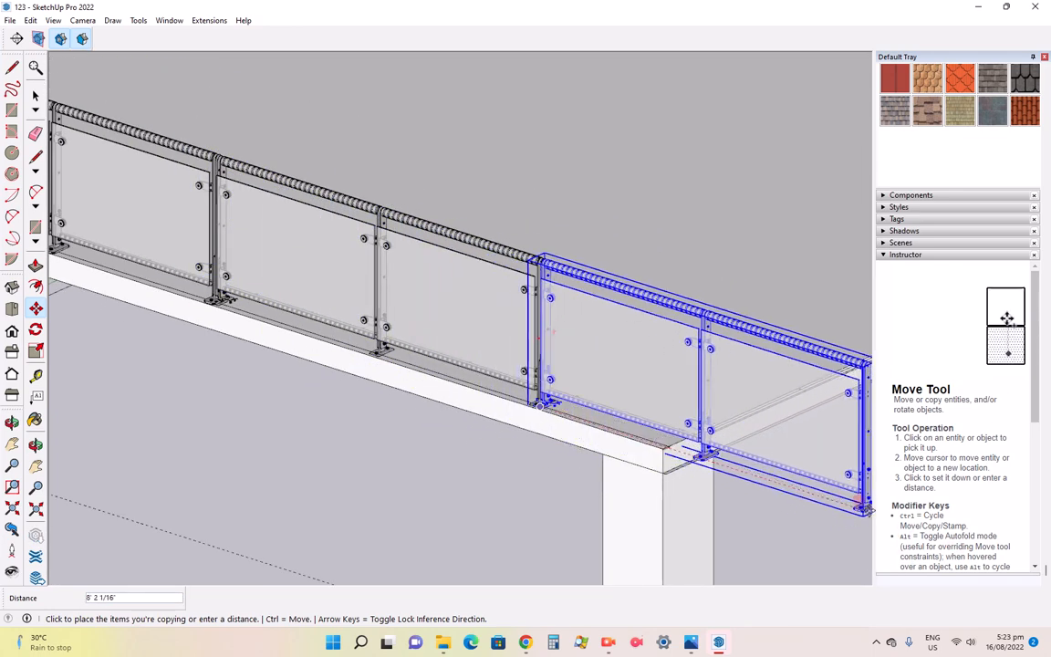
click(849, 499)
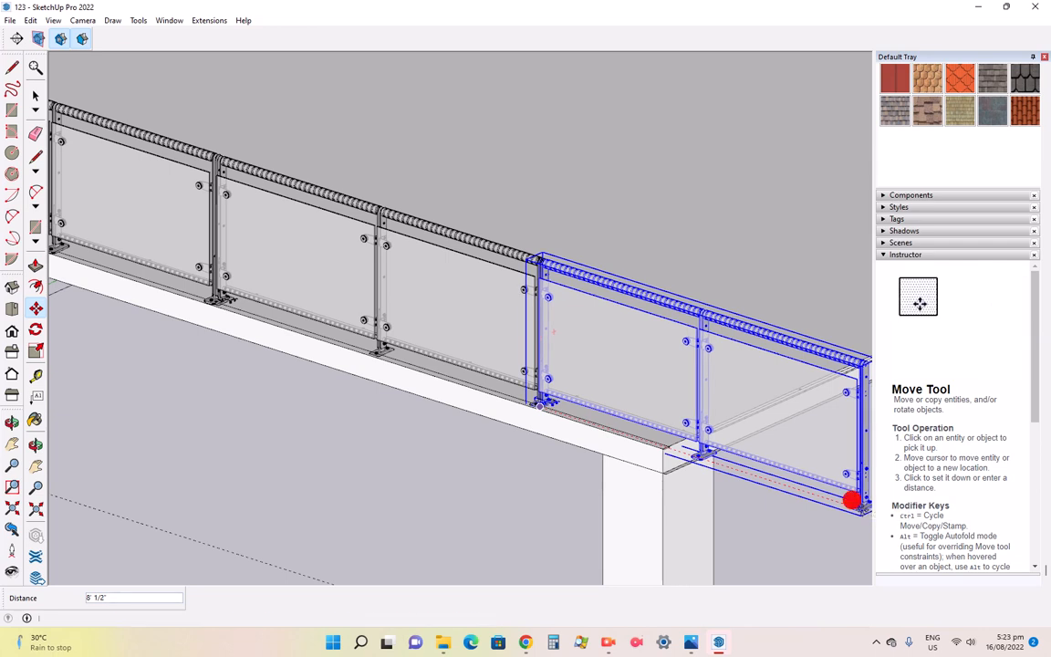
key(ctrl+t)
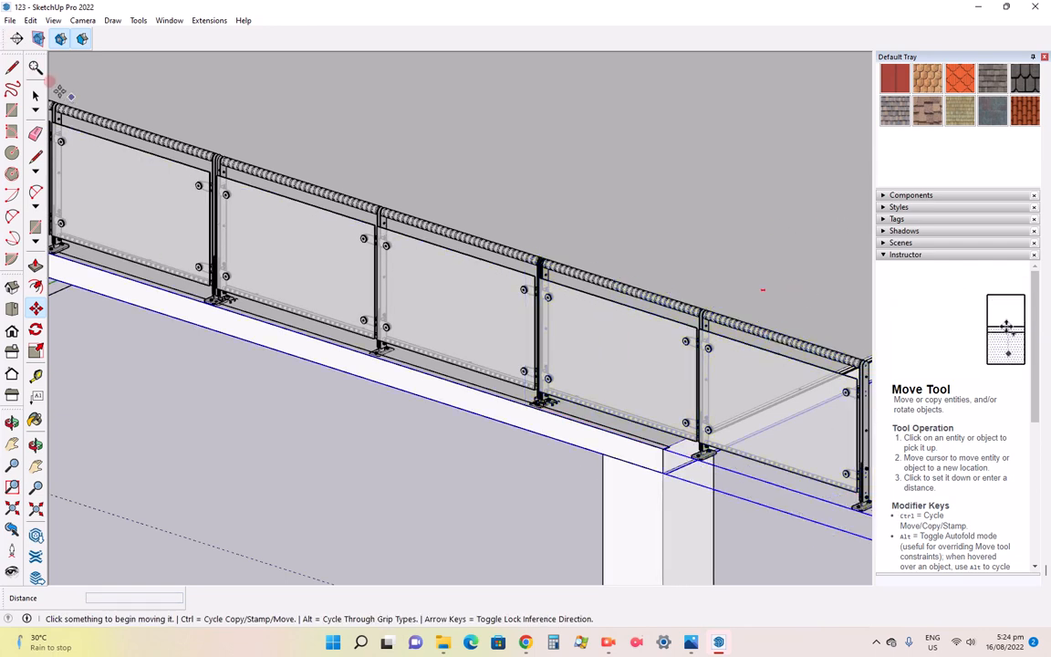
click(36, 95)
click(657, 294)
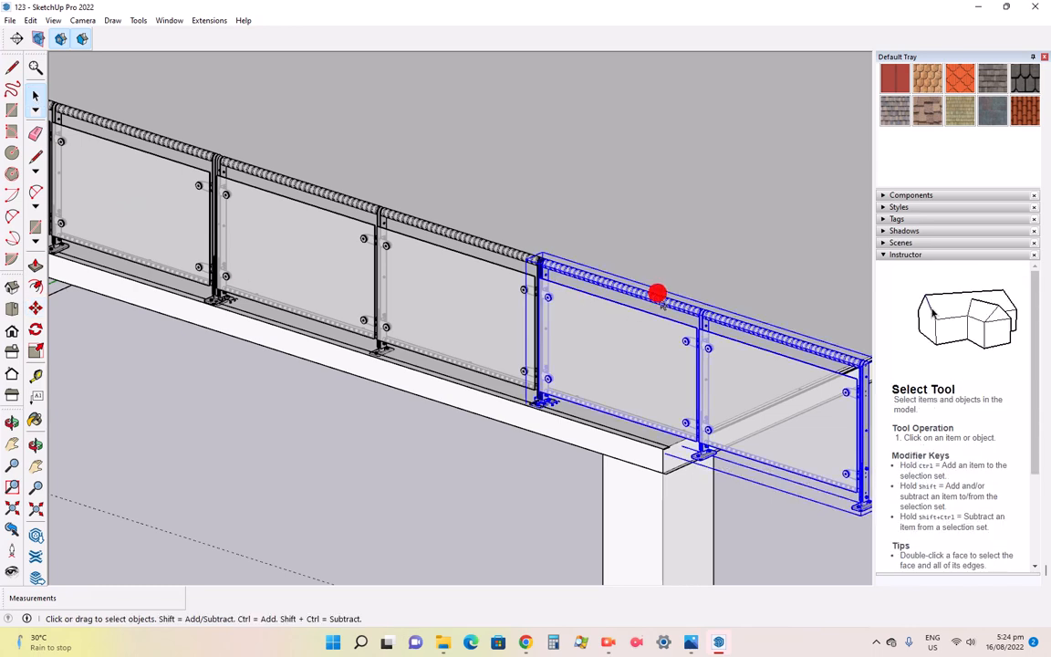
double_click(656, 294)
double_click(656, 294)
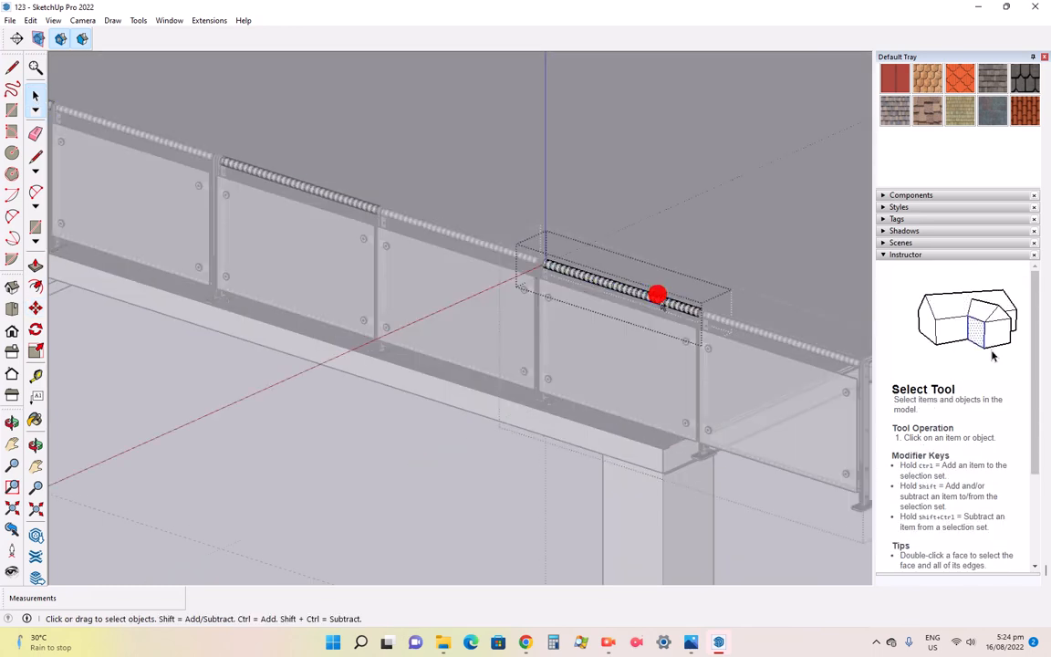
click(666, 376)
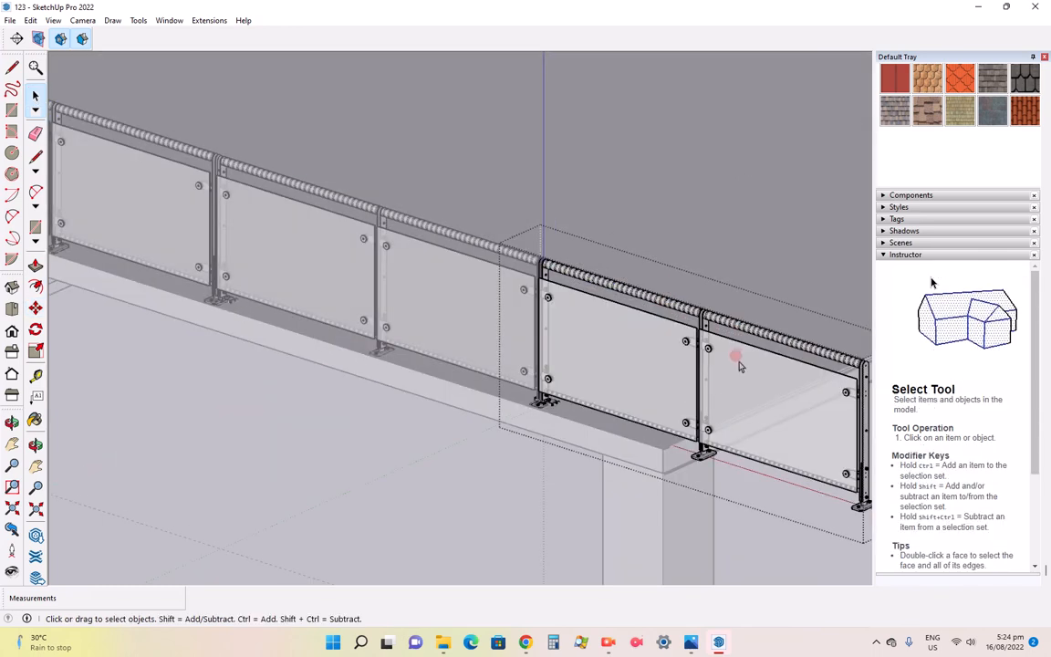
click(738, 361)
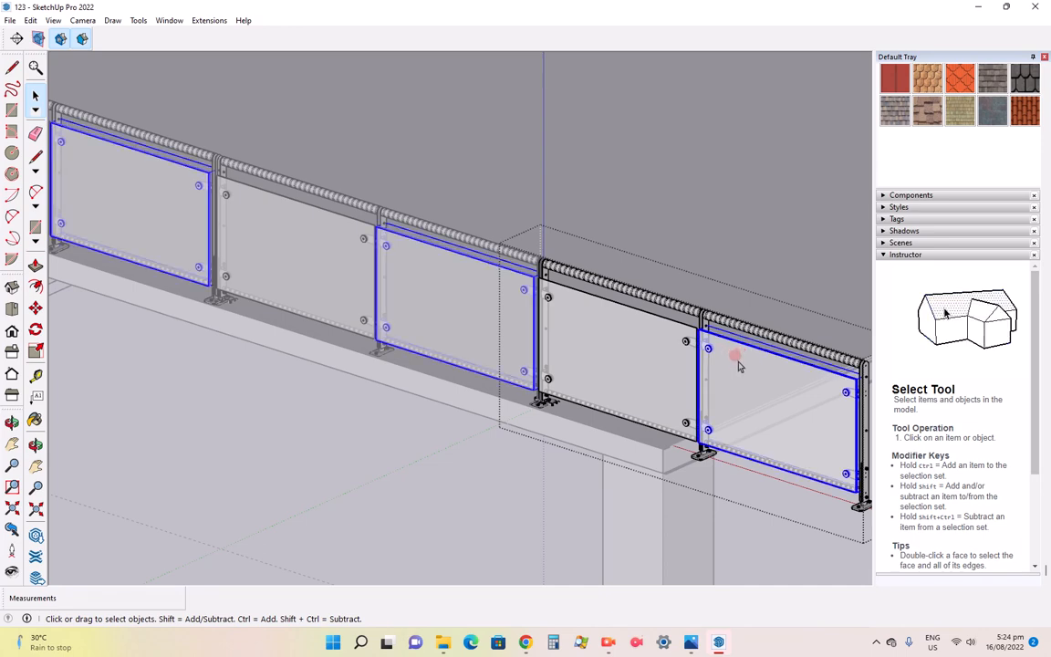
scroll(740, 365, down, 4)
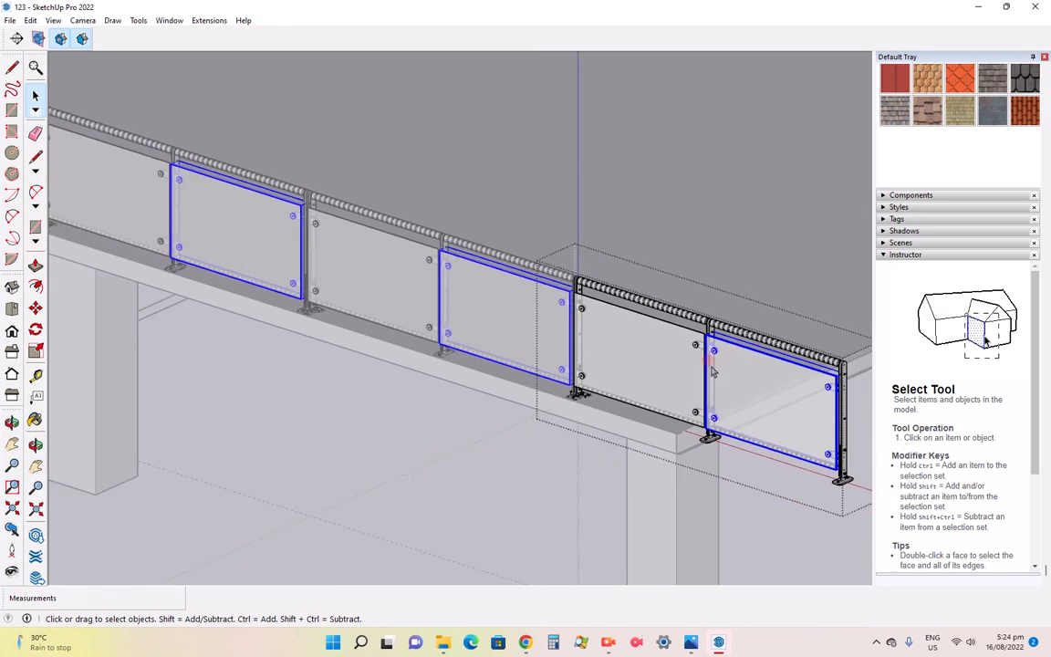
scroll(733, 362, up, 3)
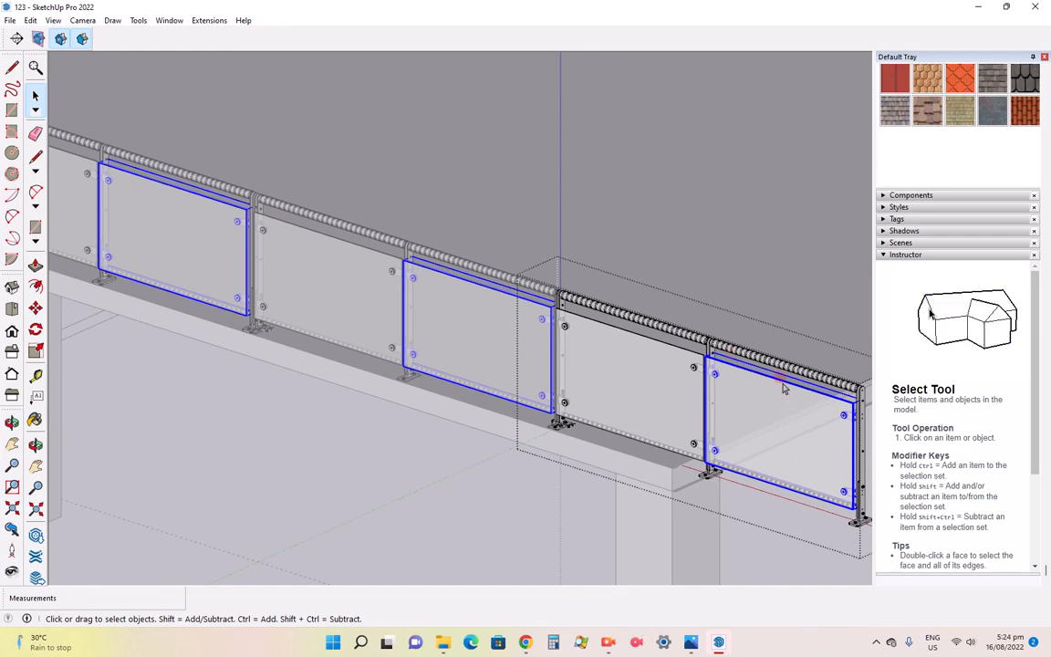
scroll(715, 387, up, 1)
scroll(659, 382, down, 2)
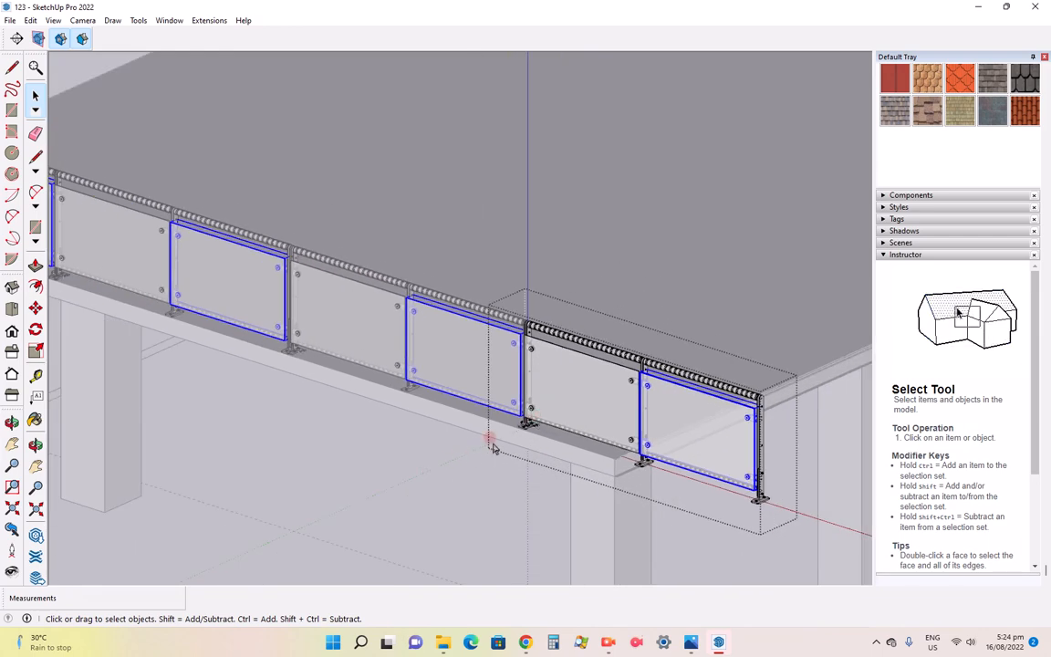
scroll(653, 429, up, 2)
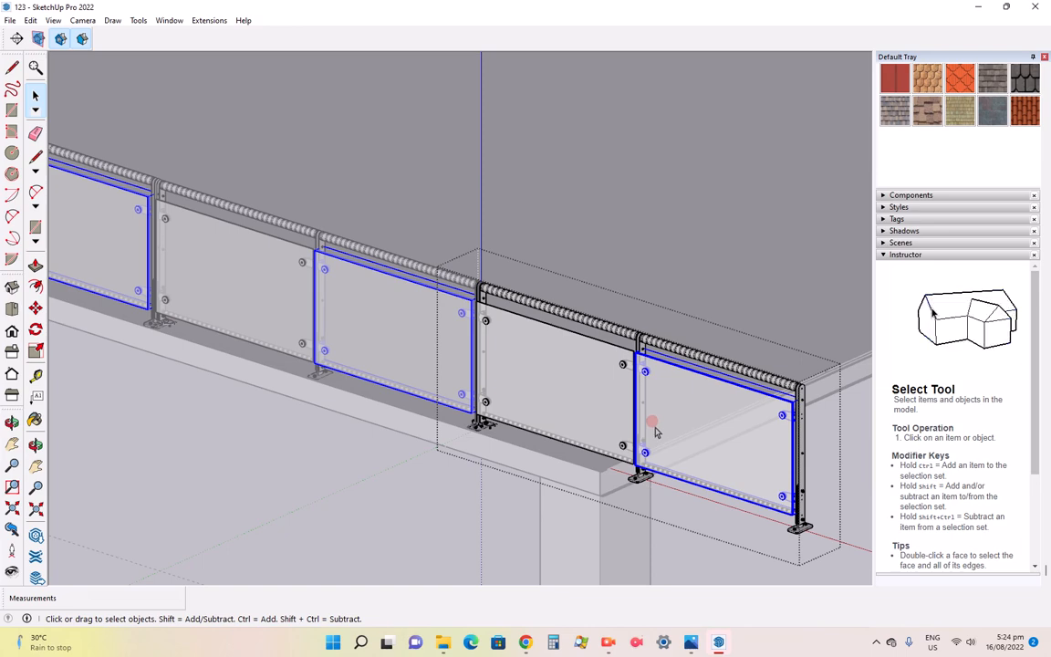
click(343, 441)
Scale the last front railing section along the red axis to about 0.41 so it ends at the carport roof's corner
click(533, 352)
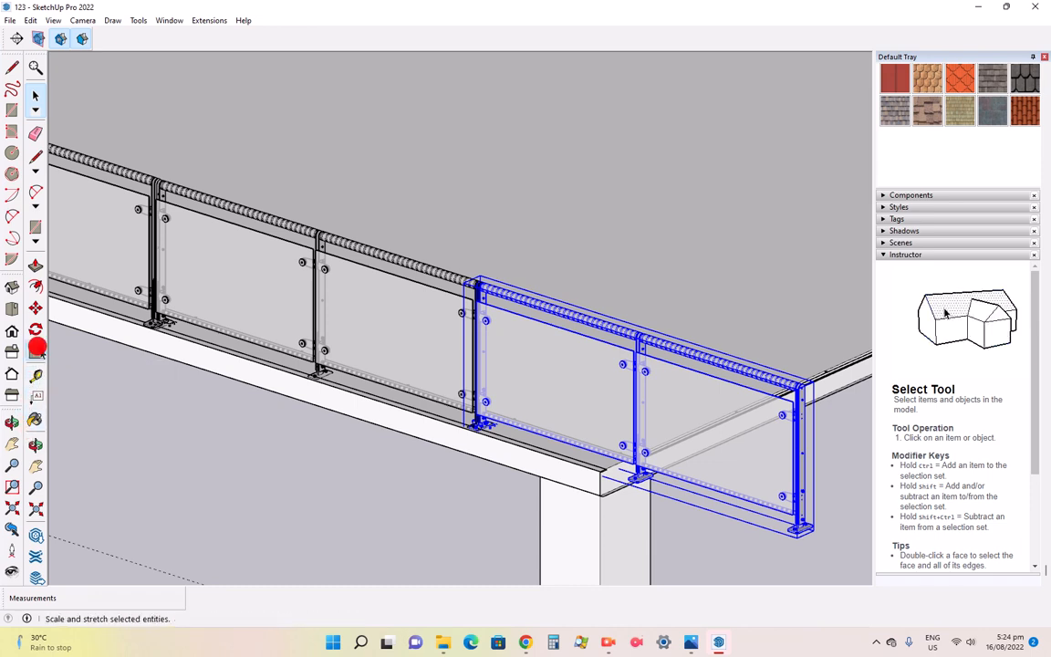
click(36, 351)
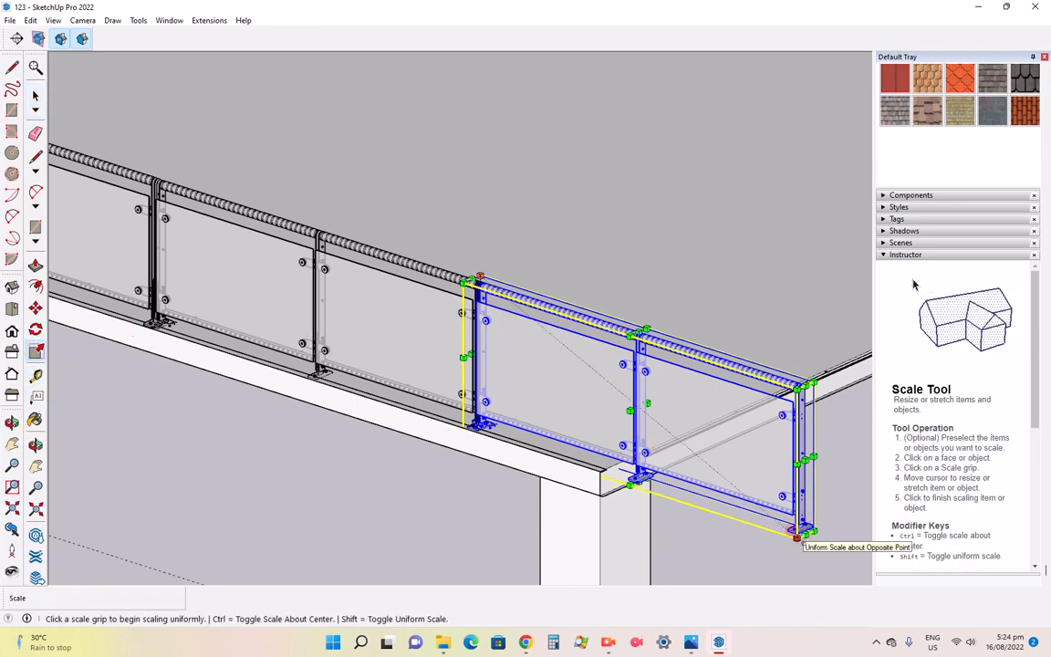
click(792, 534)
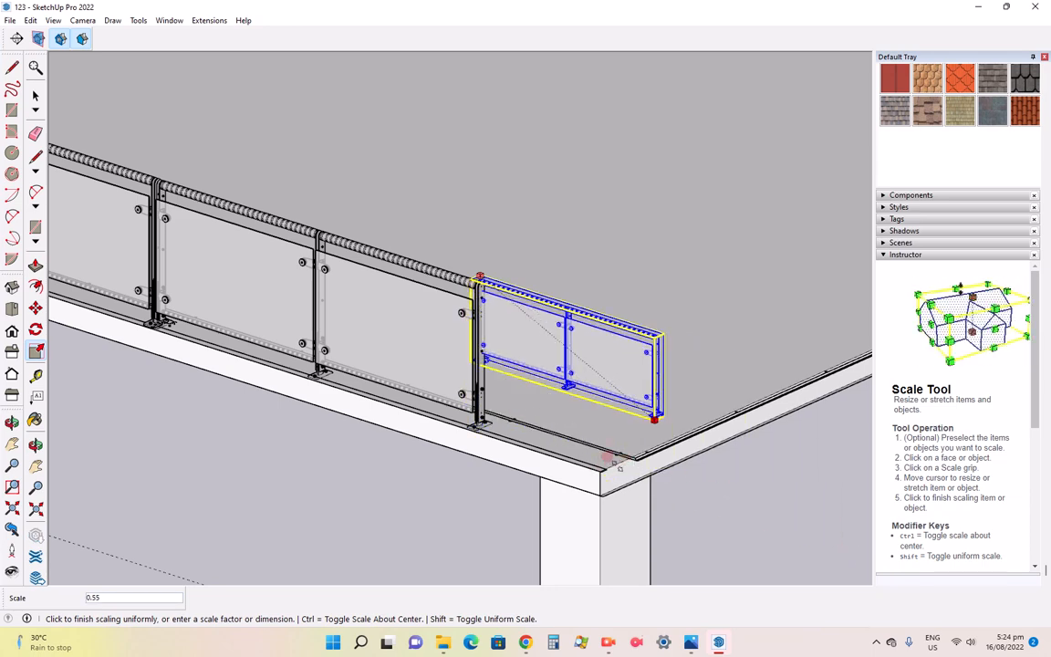
key(Escape)
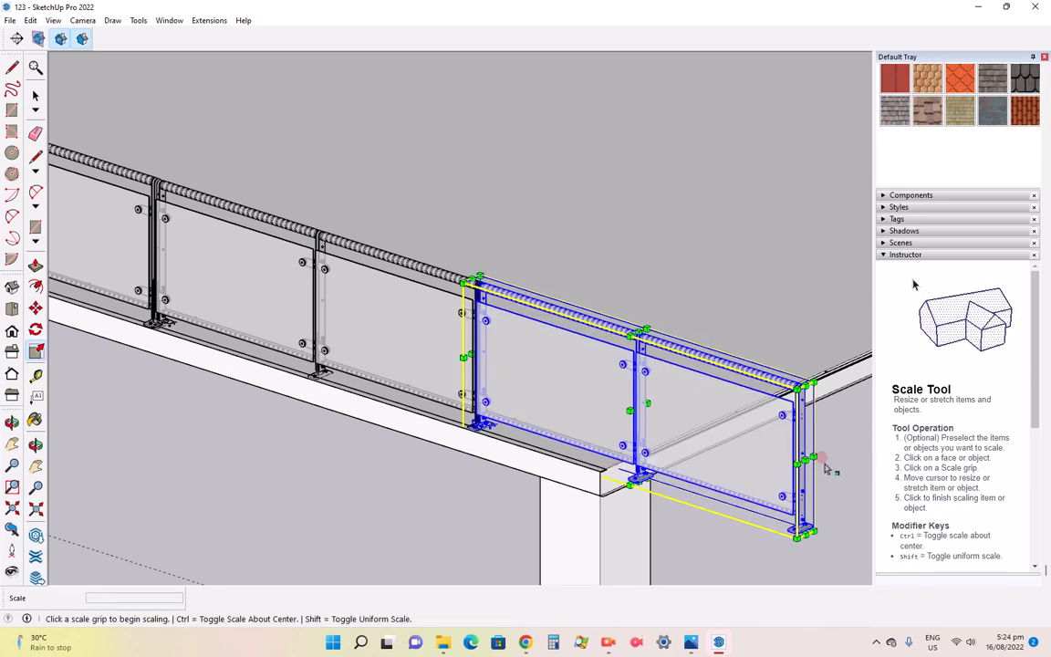
click(794, 452)
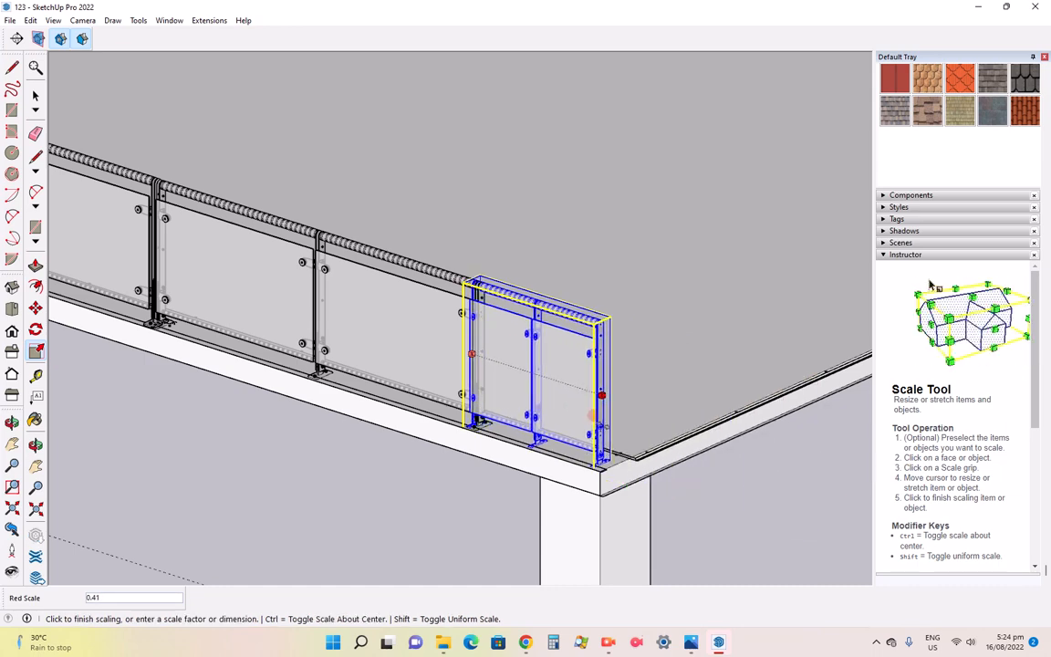
scroll(597, 423, up, 5)
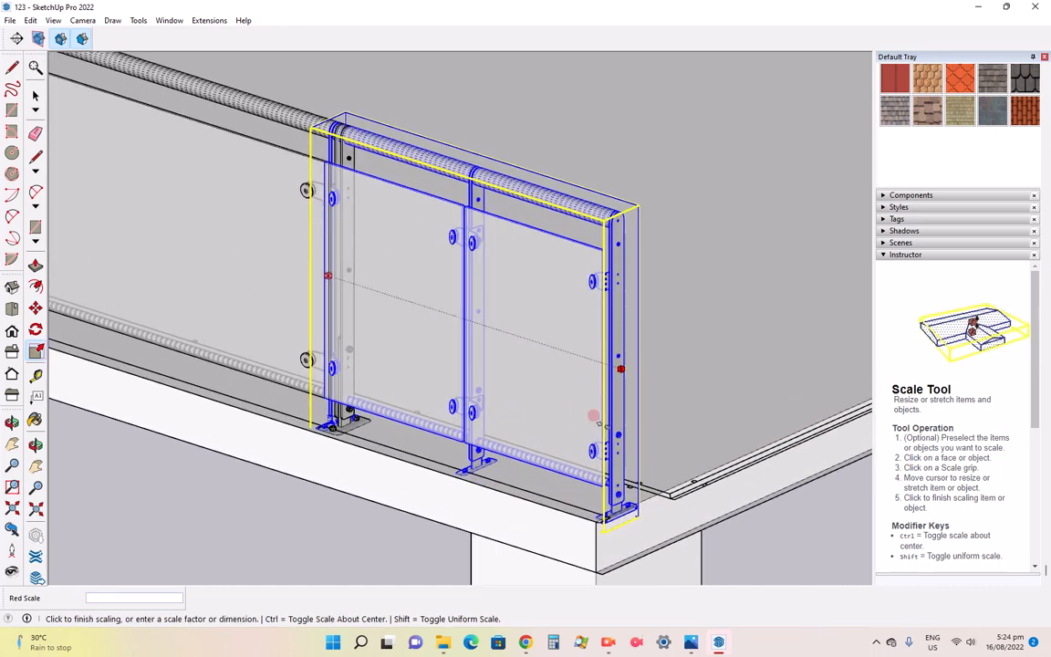
click(593, 415)
scroll(680, 398, down, 5)
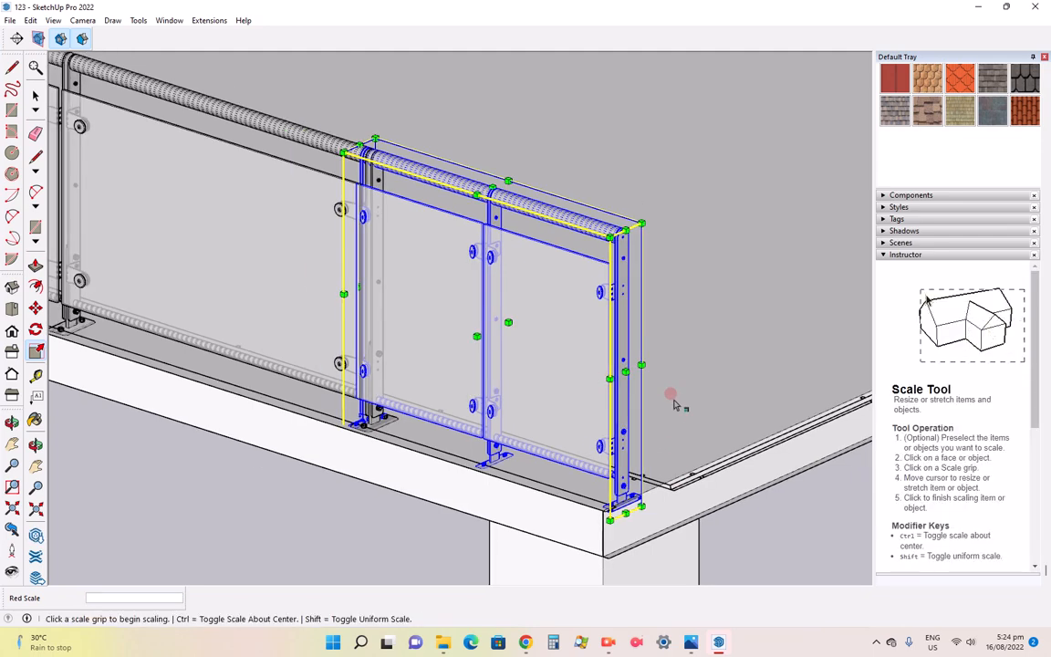
scroll(685, 401, down, 2)
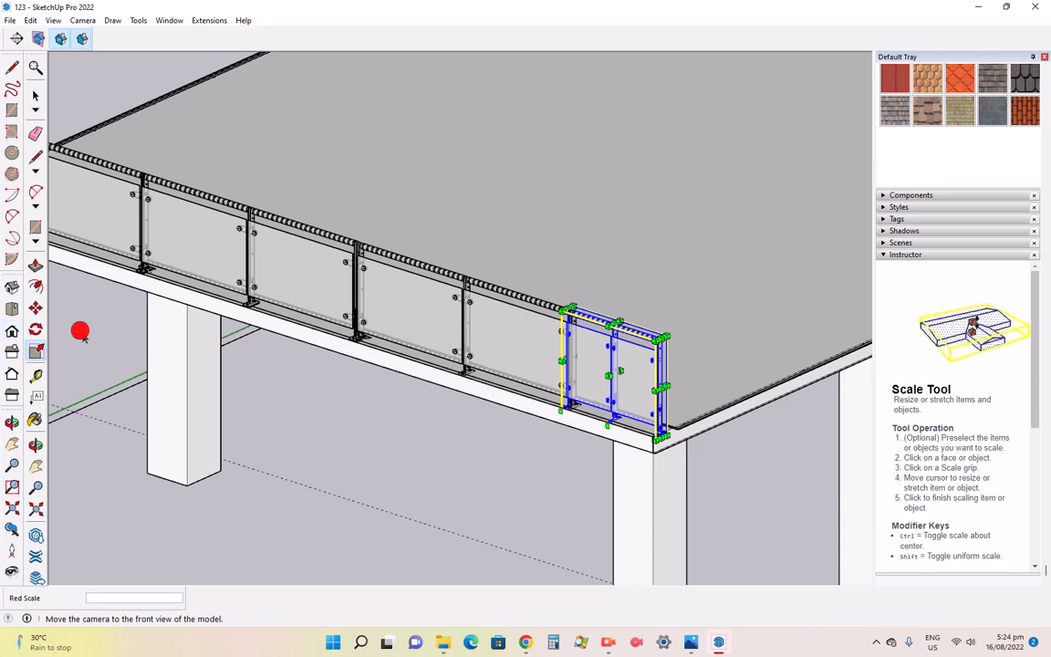
Compare the railing row in the front view with the reference image 1111.jpg
click(12, 331)
scroll(510, 338, down, 6)
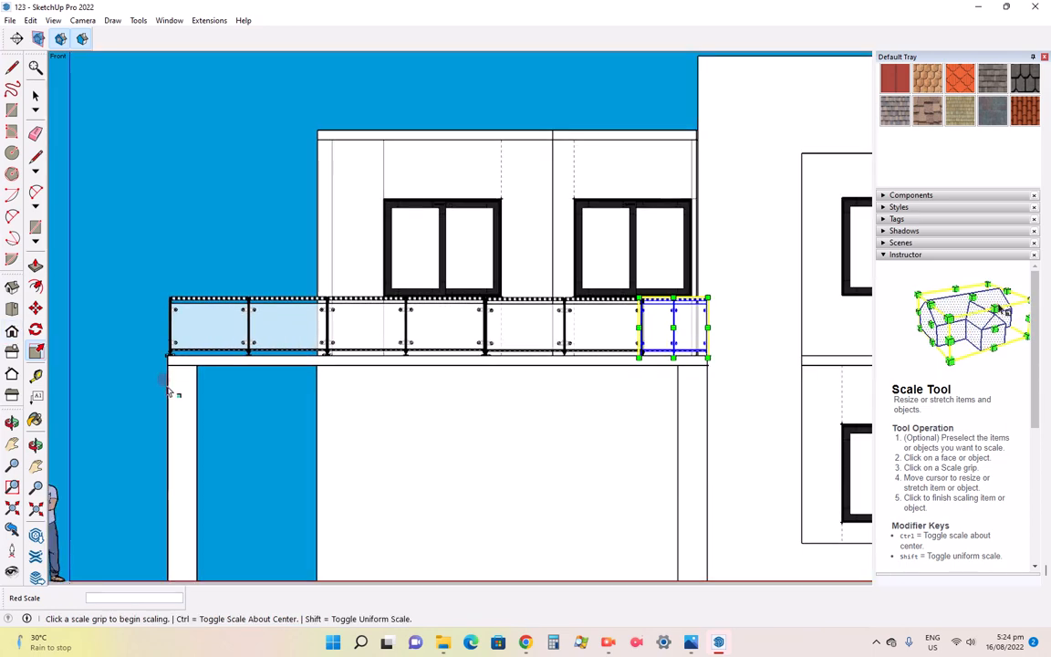
scroll(178, 388, down, 1)
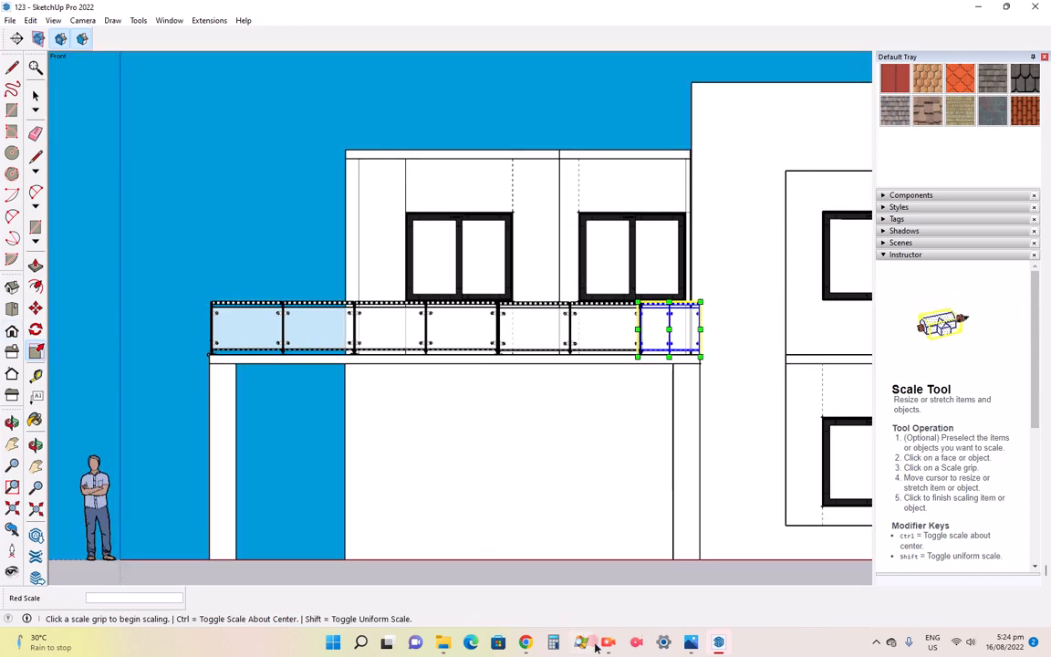
click(690, 642)
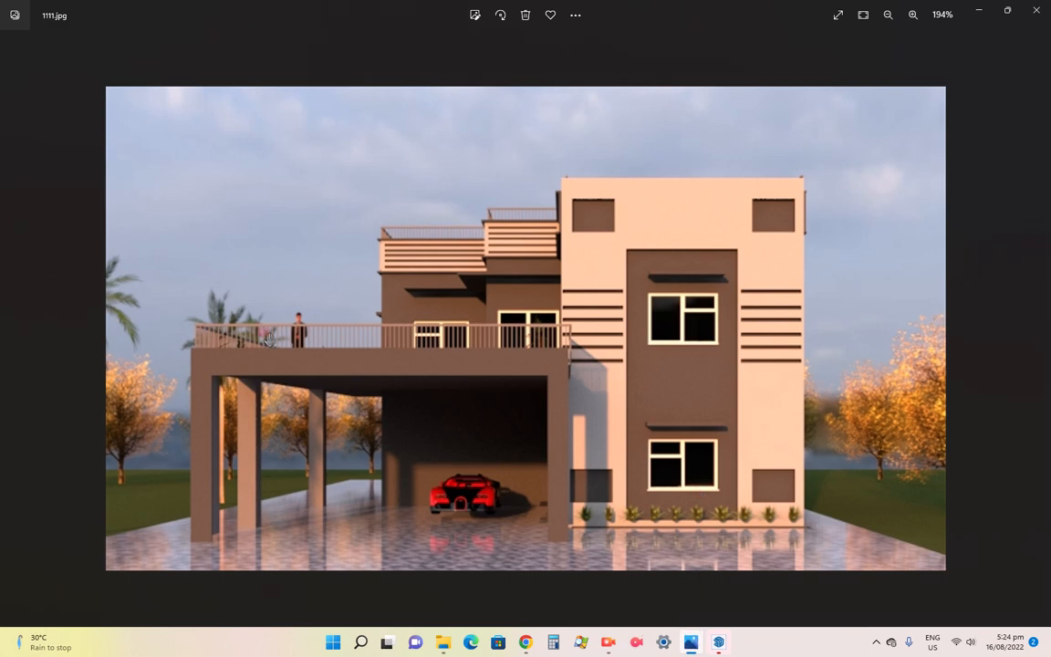
click(717, 642)
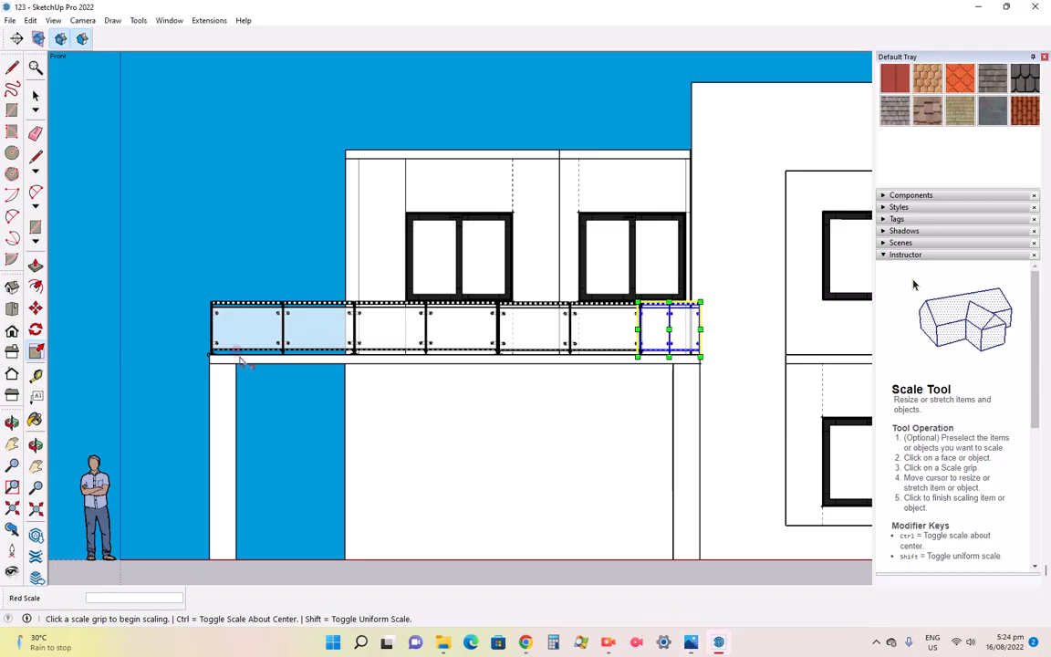
Copy the railing section at the carport roof's outer corner about 9' 10 15/16" along the roof's side edge
drag(303, 370, 650, 426)
drag(414, 358, 514, 362)
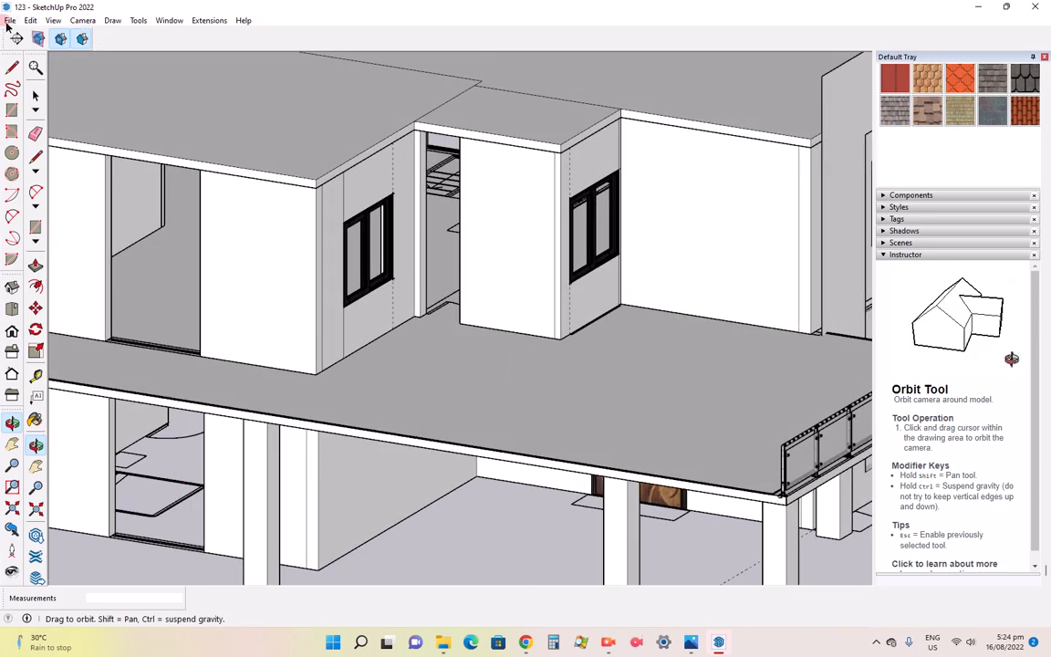
click(35, 95)
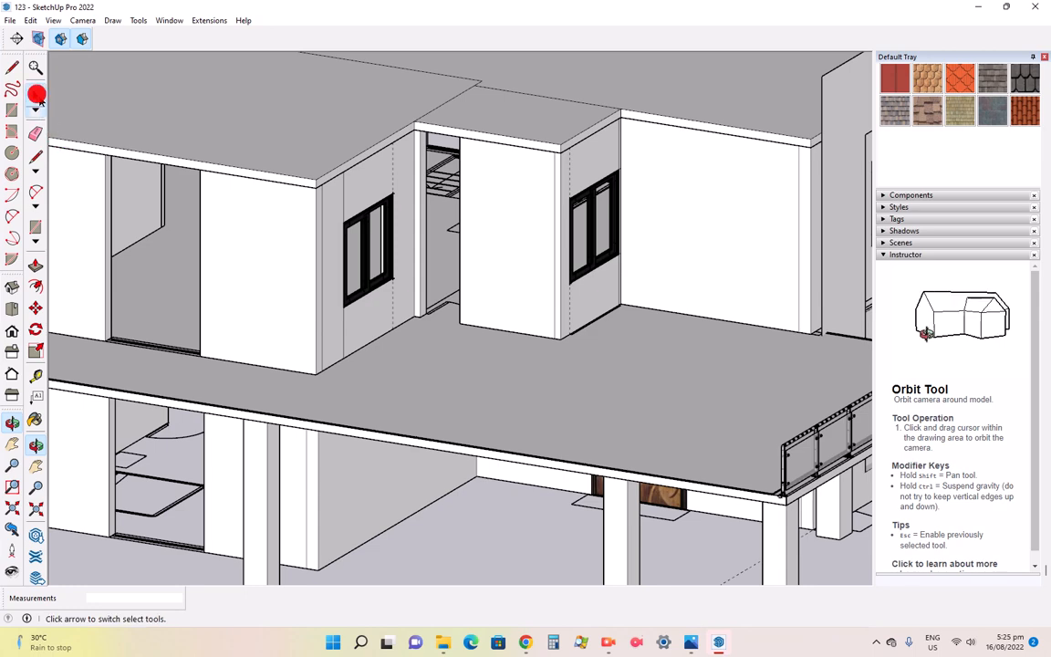
scroll(809, 469, up, 3)
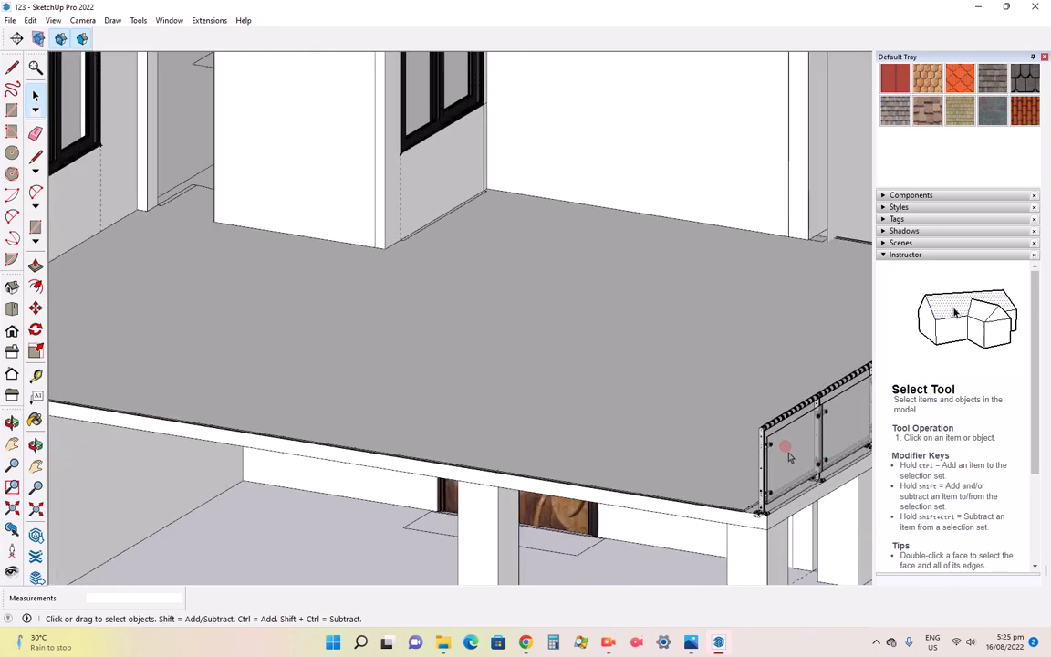
click(760, 422)
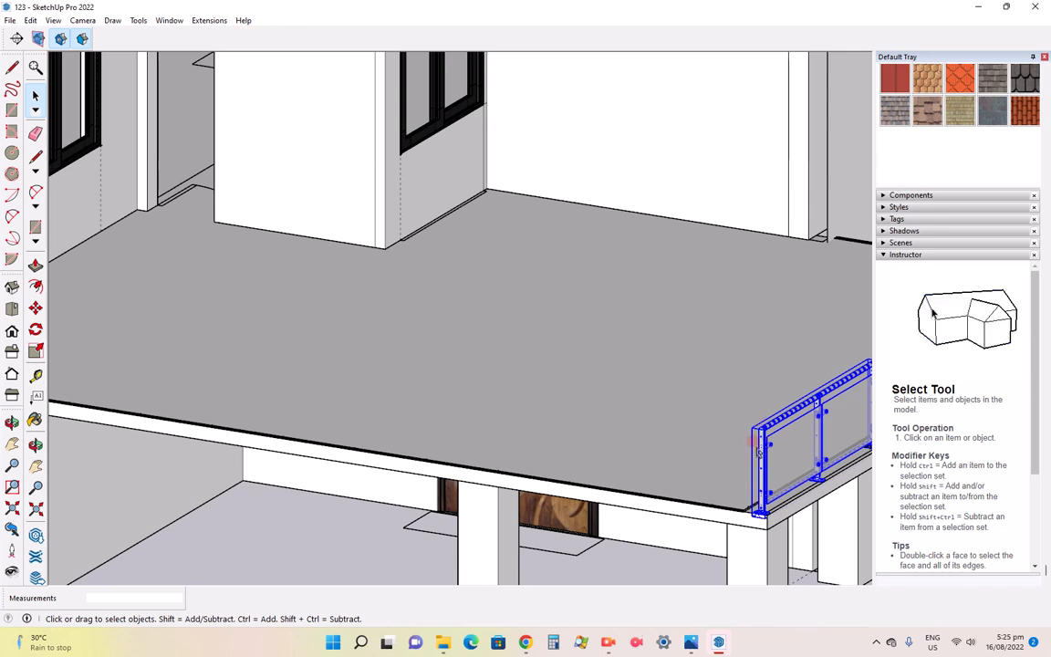
click(35, 307)
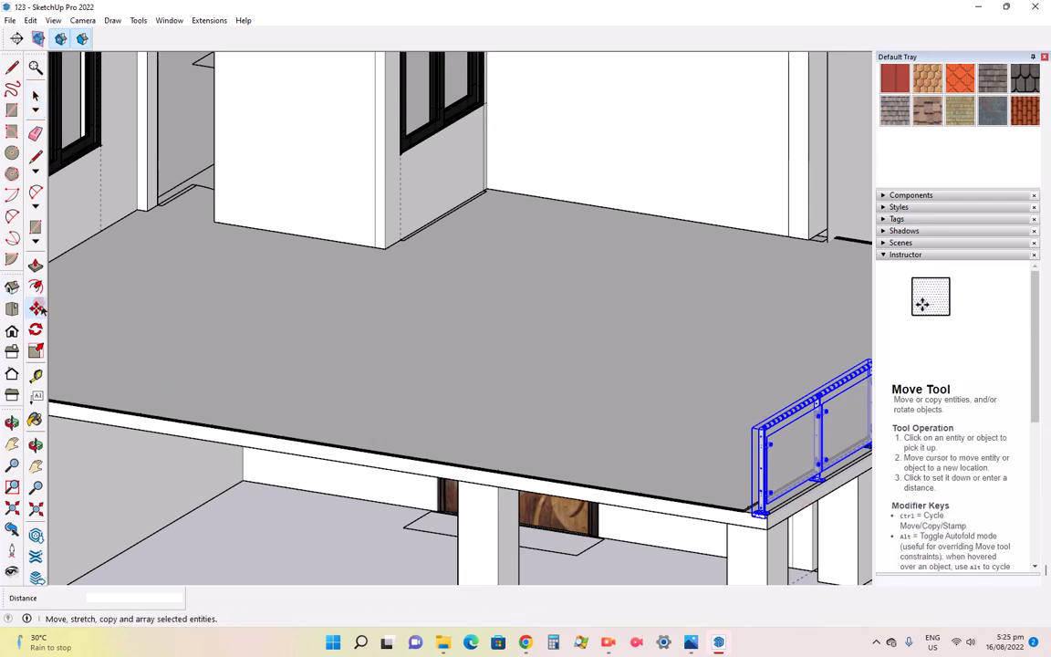
key(ctrl)
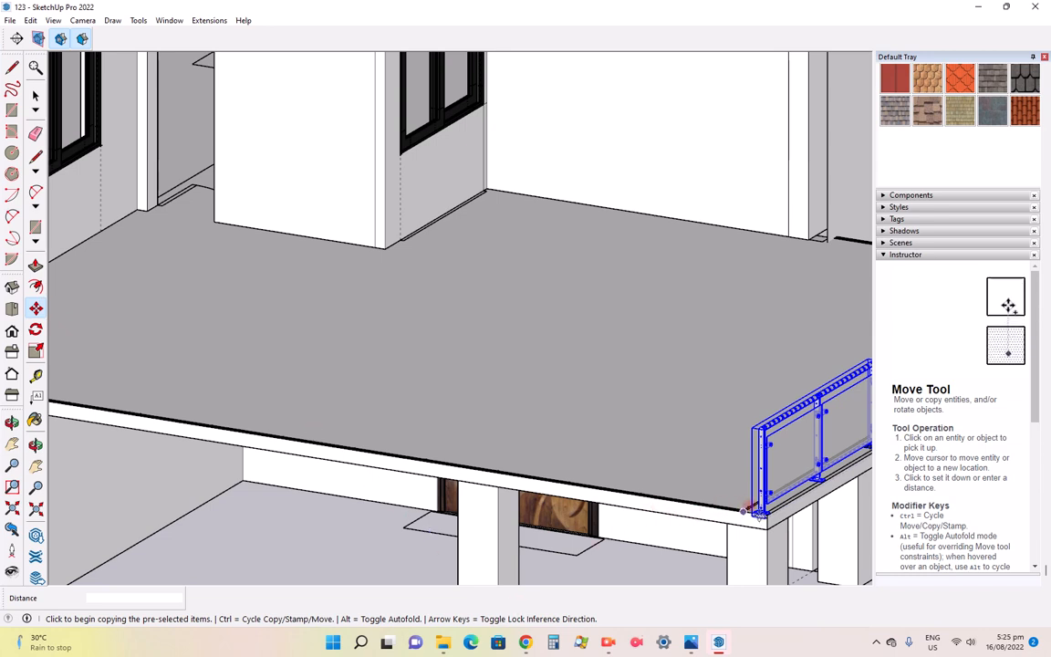
click(749, 499)
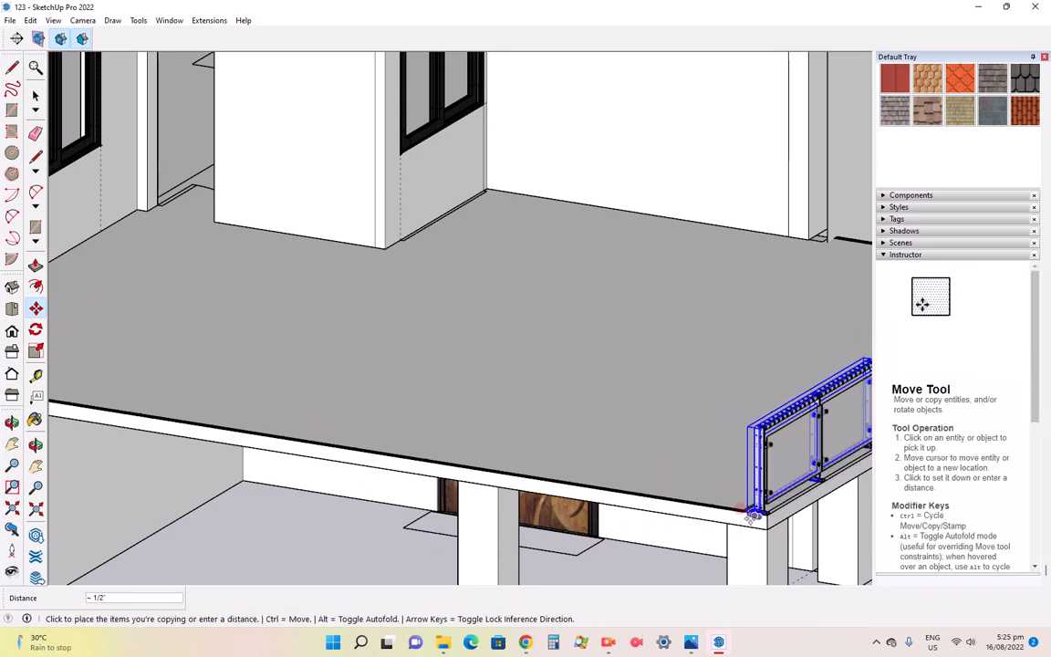
click(497, 466)
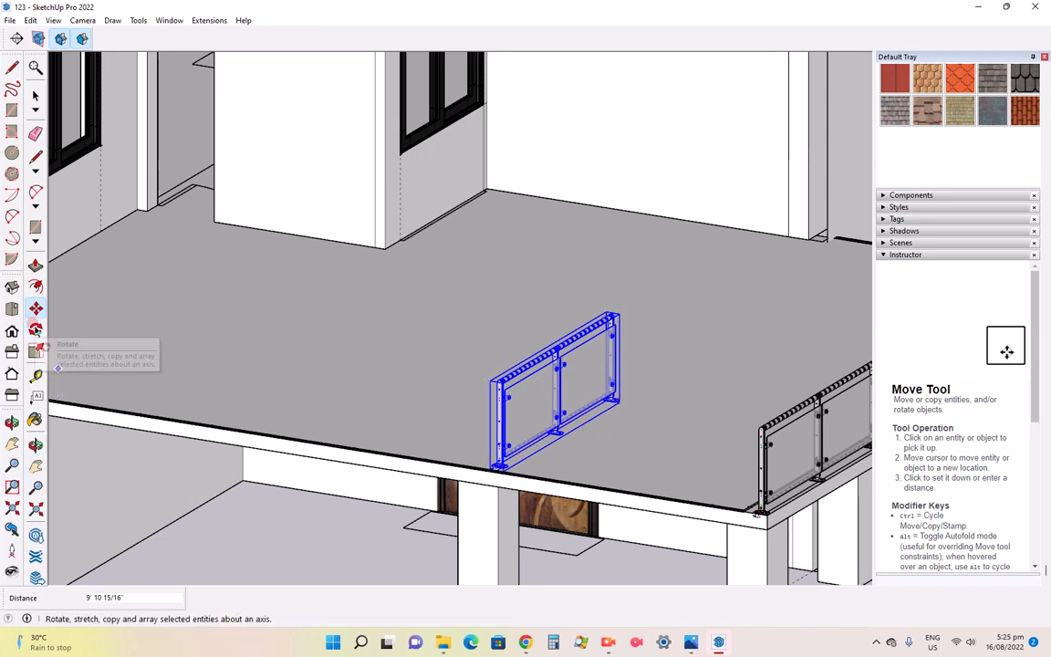
Rotate the copied railing section about 89.8 degrees horizontally so it runs parallel to the carport roof's side edge
click(36, 329)
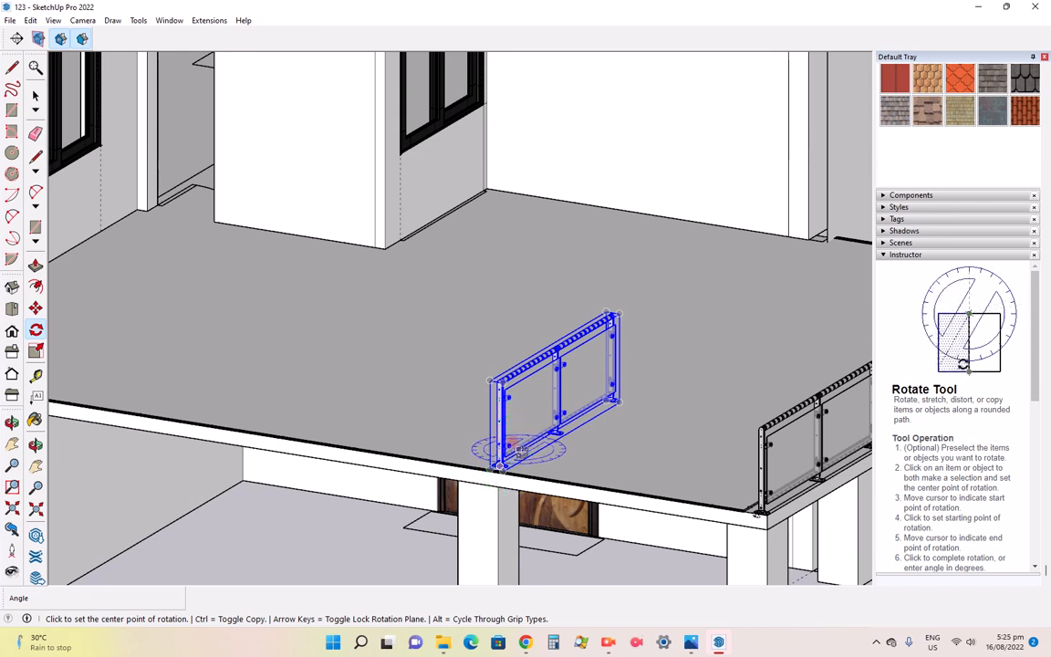
click(518, 447)
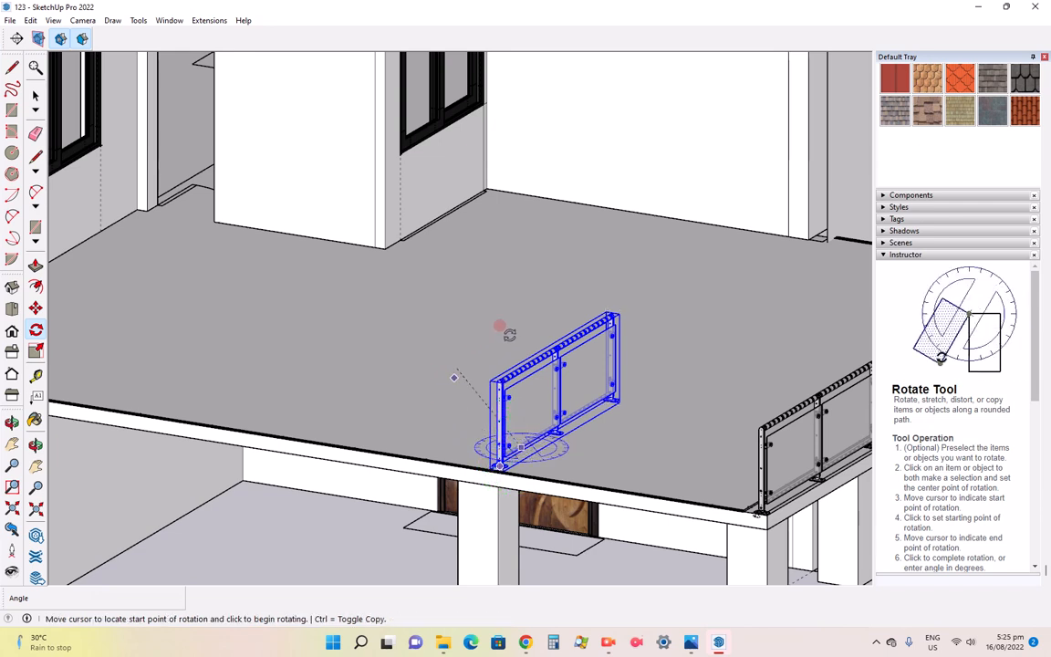
click(673, 367)
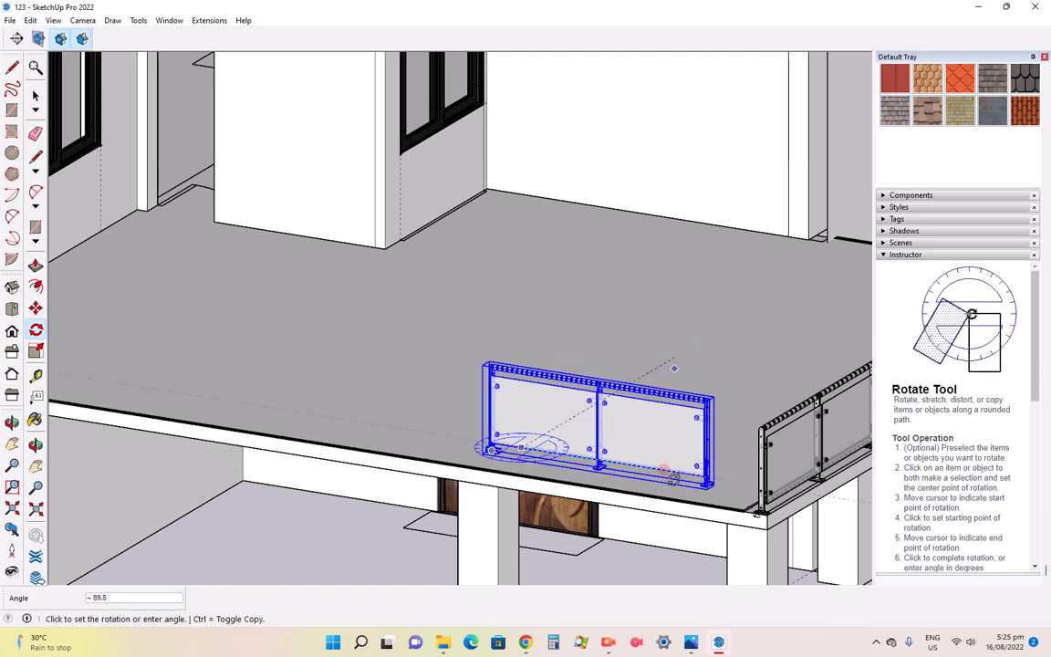
click(688, 468)
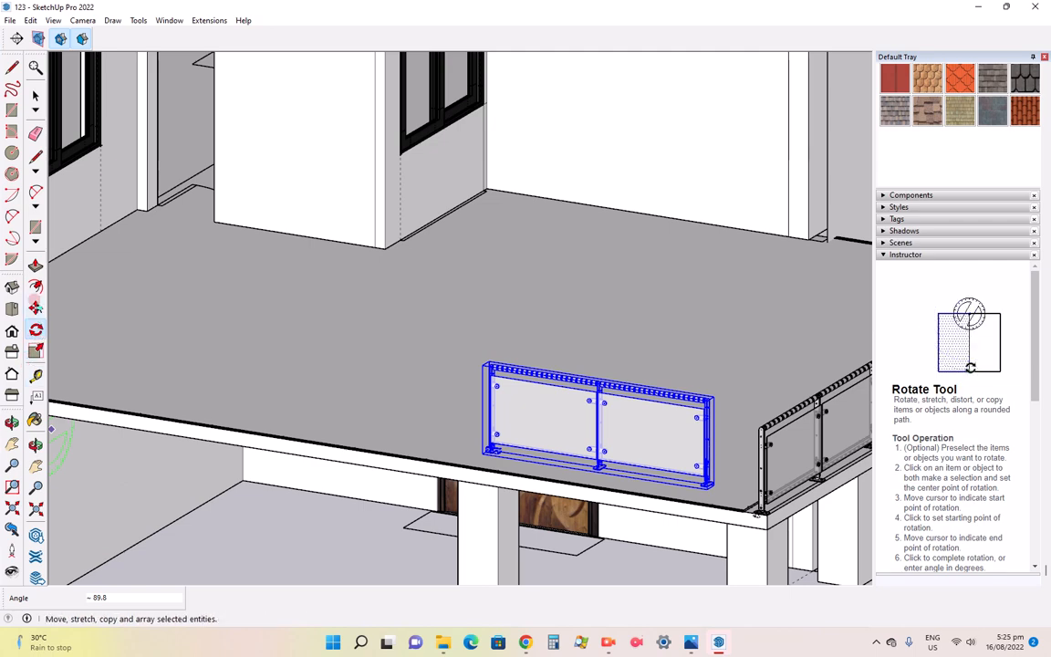
Move the rotated railing section about 3' 2 1/8" to the outer corner so its end post meets the front railing
click(36, 308)
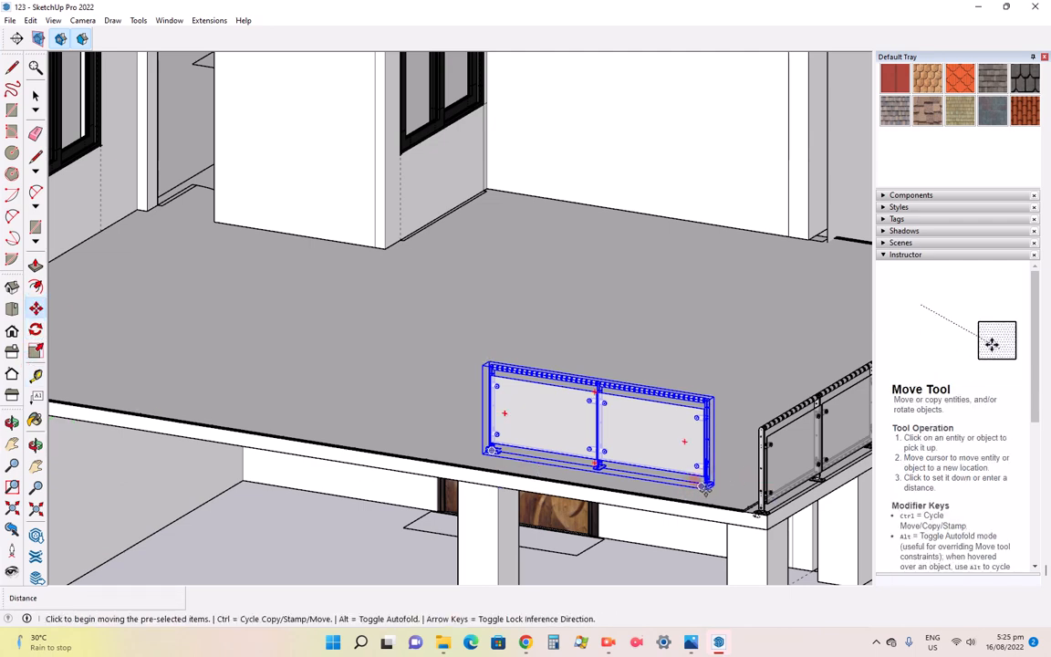
scroll(696, 489, up, 5)
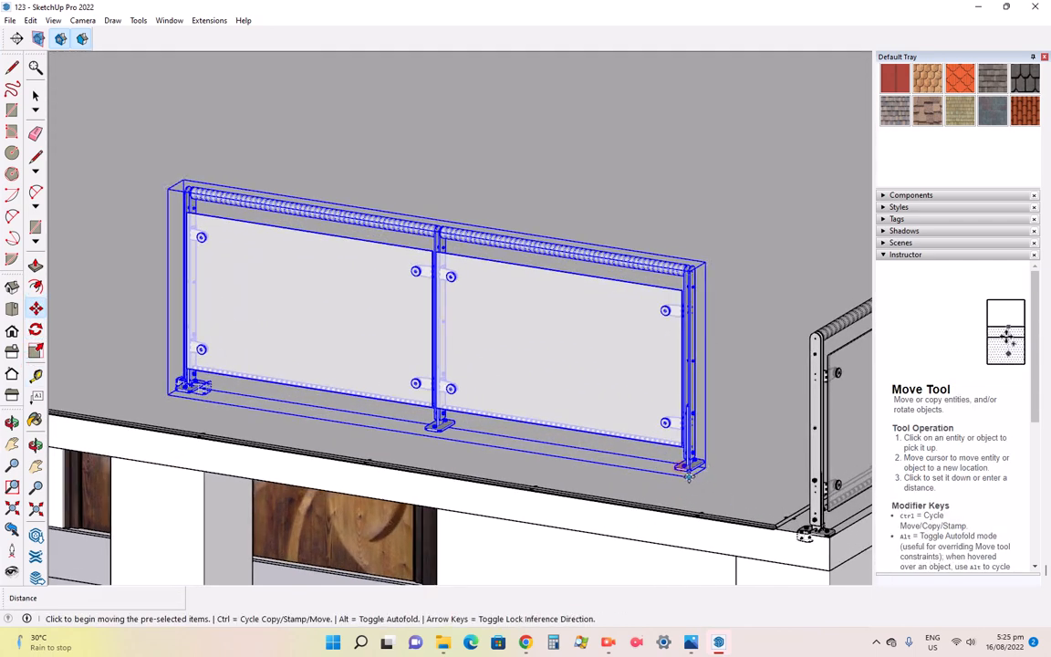
click(689, 475)
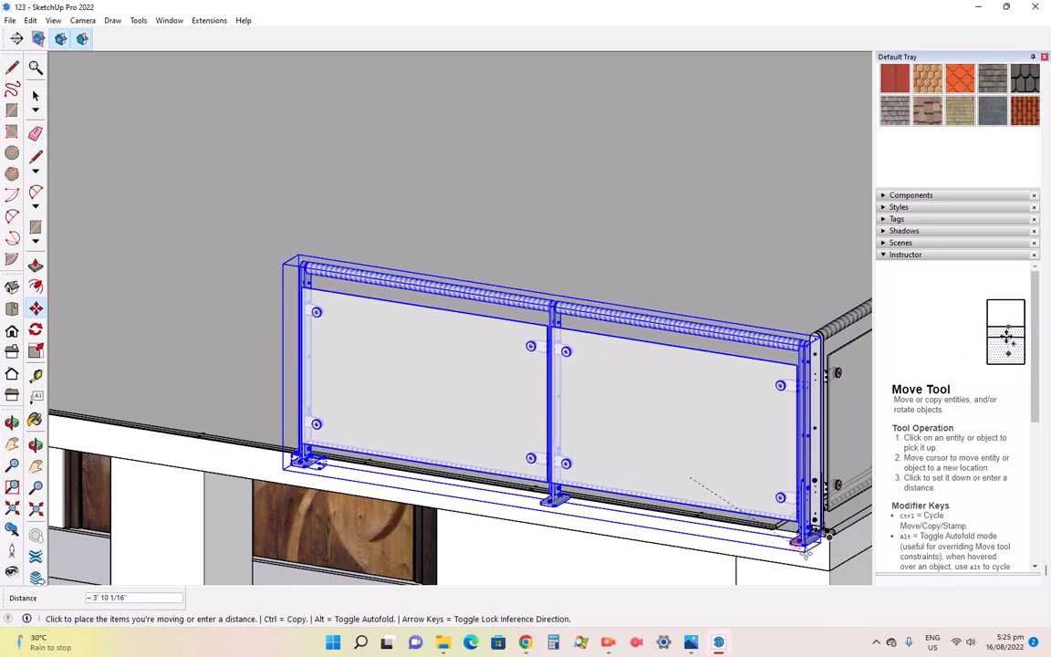
click(805, 539)
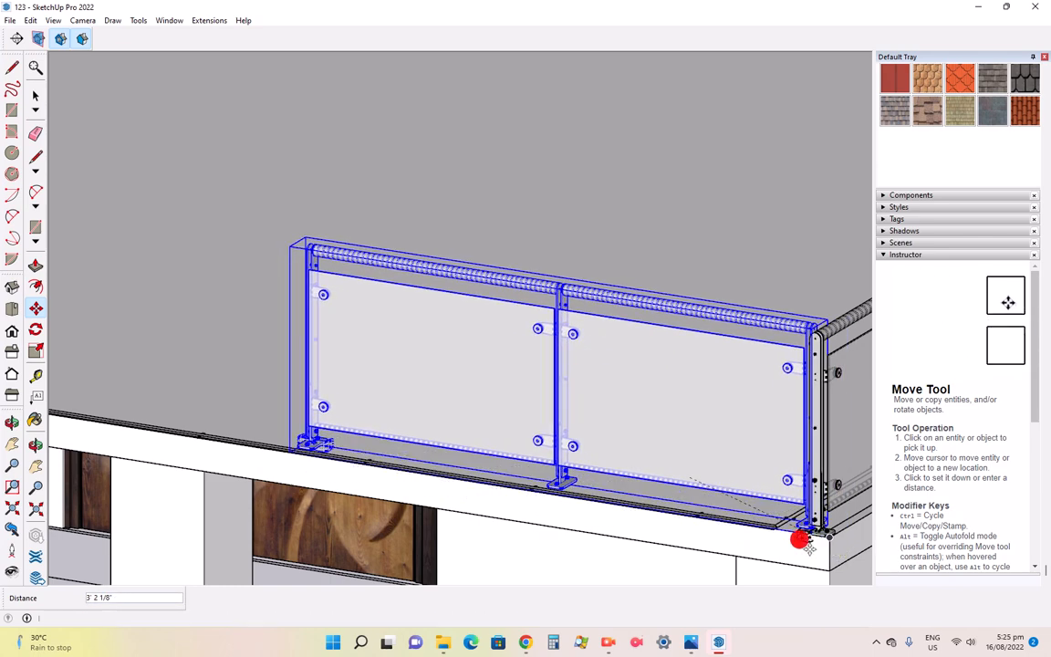
Copy the side railing section 7' 11 3/4" along the carport roof's side edge, continuing from the first side section
scroll(633, 456, down, 2)
scroll(602, 452, down, 2)
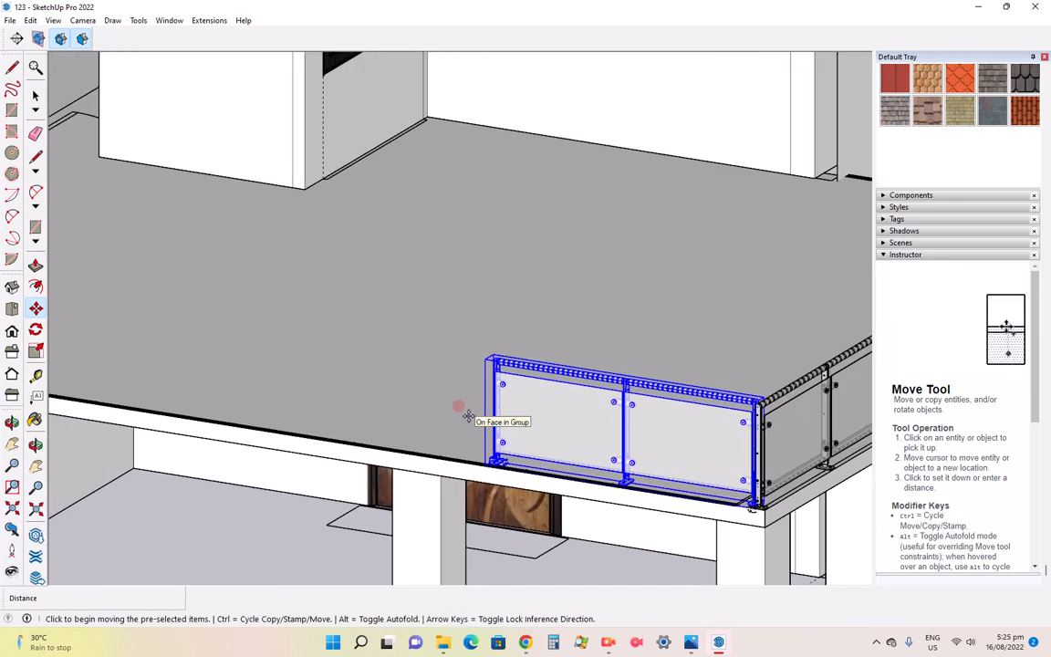
click(36, 306)
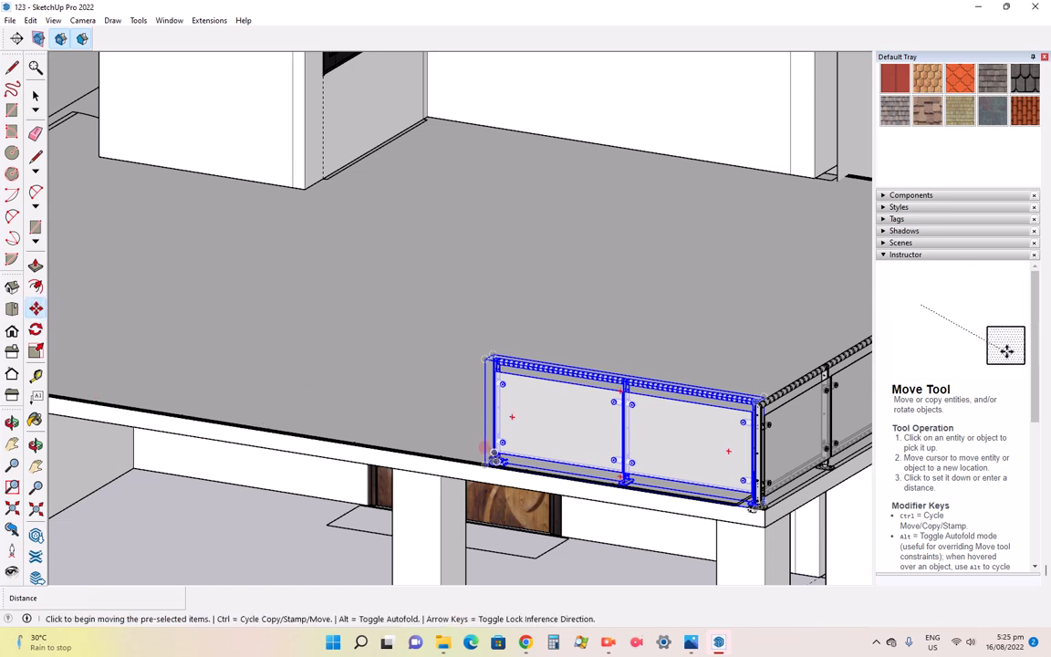
key(ctrl)
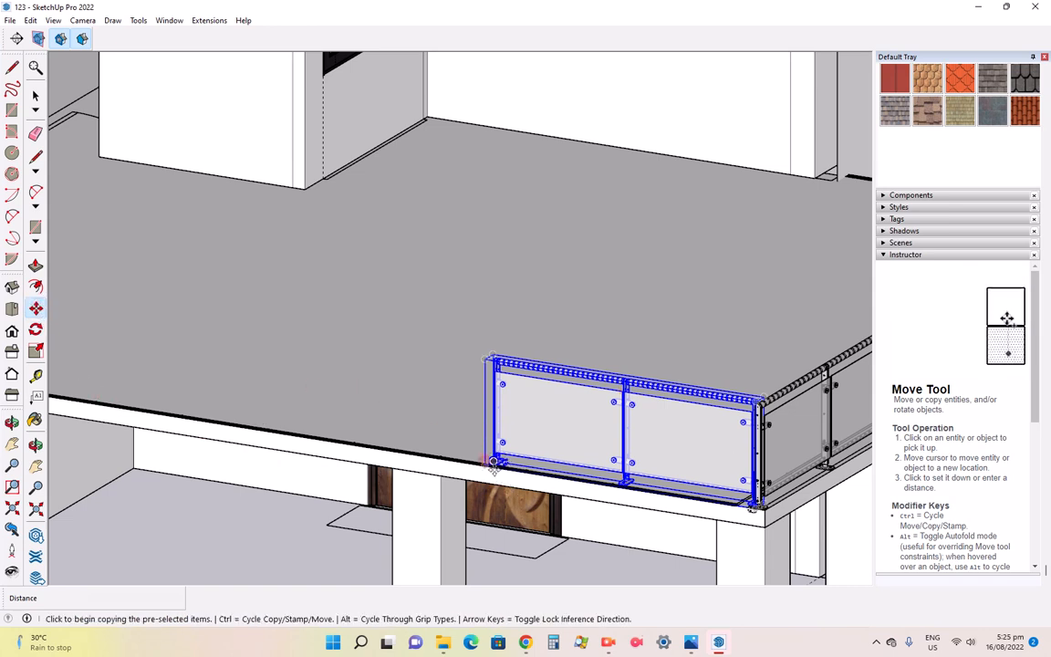
scroll(493, 460, up, 2)
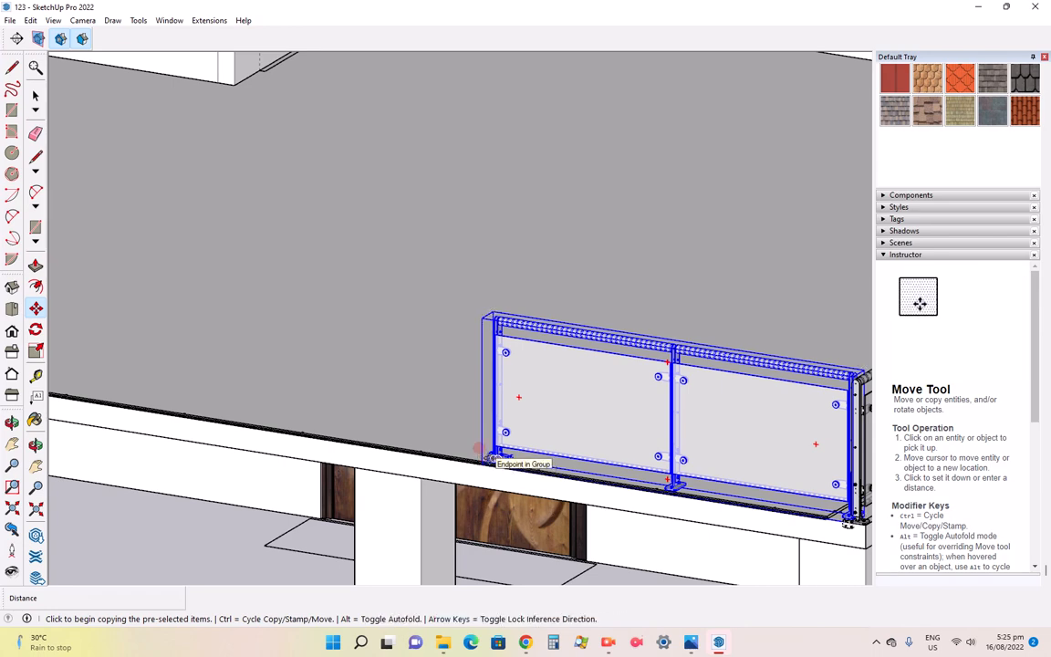
click(493, 458)
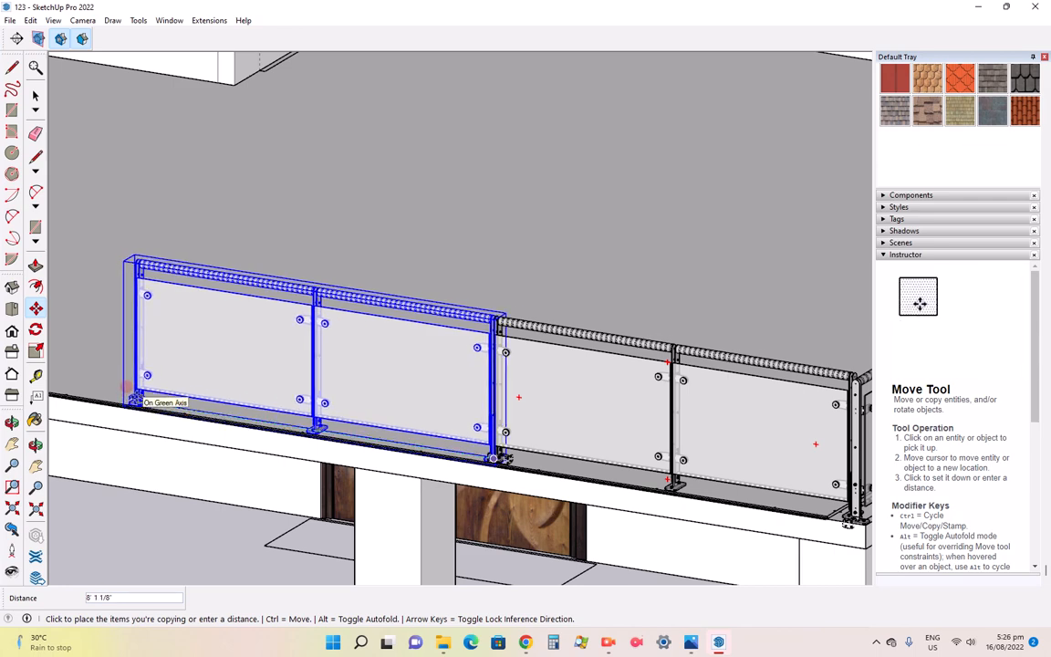
click(141, 398)
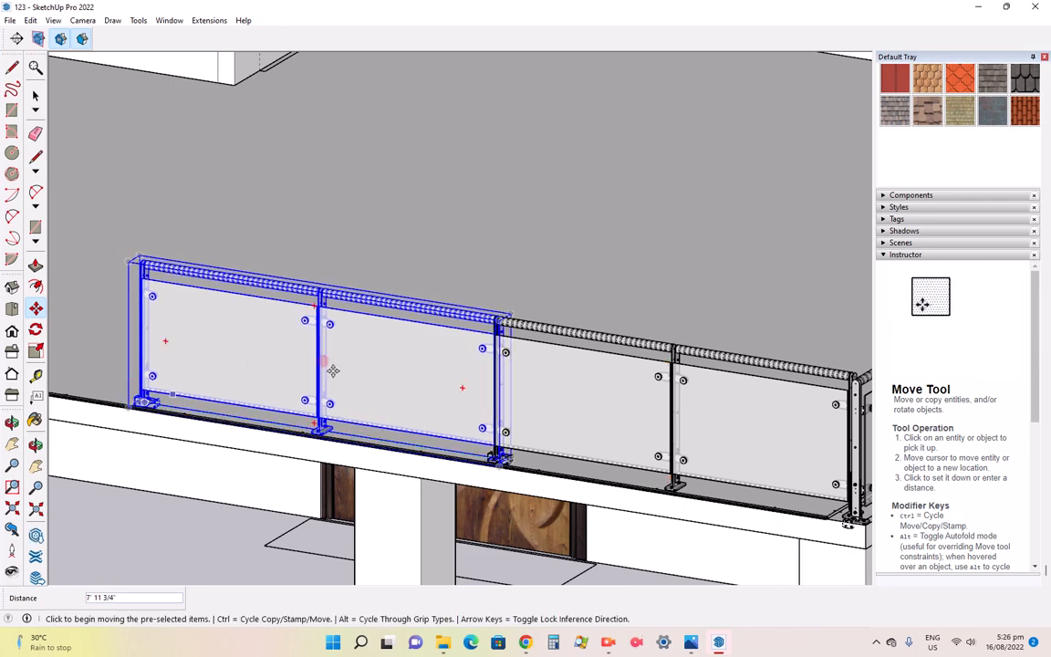
mouse_move(331, 368)
middle_down()
mouse_move(386, 368)
mouse_move(274, 374)
mouse_move(548, 381)
mouse_move(544, 404)
mouse_move(331, 387)
middle_up()
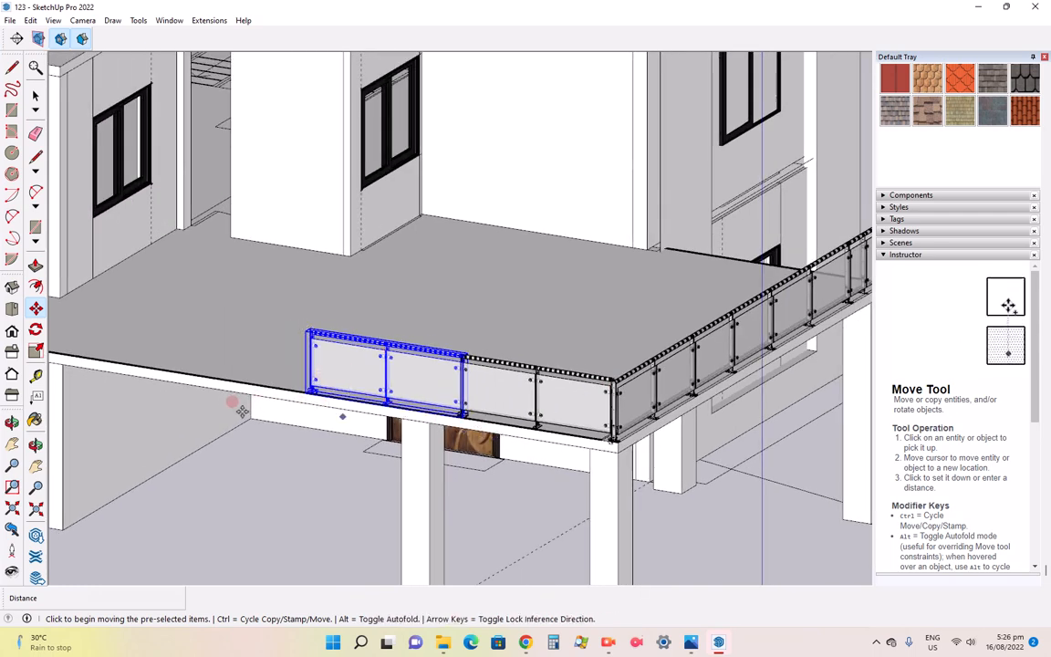
Examine the house in front elevation and in perspective to compare the carport railing with the upper storey's roof edges
scroll(240, 412, down, 2)
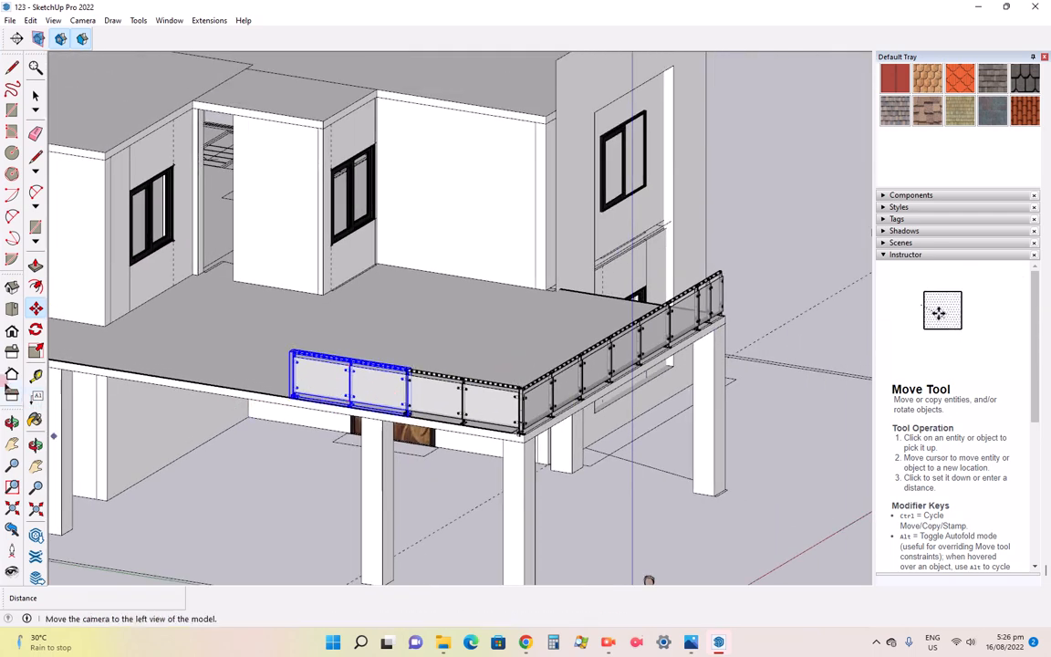
click(11, 332)
scroll(392, 404, down, 4)
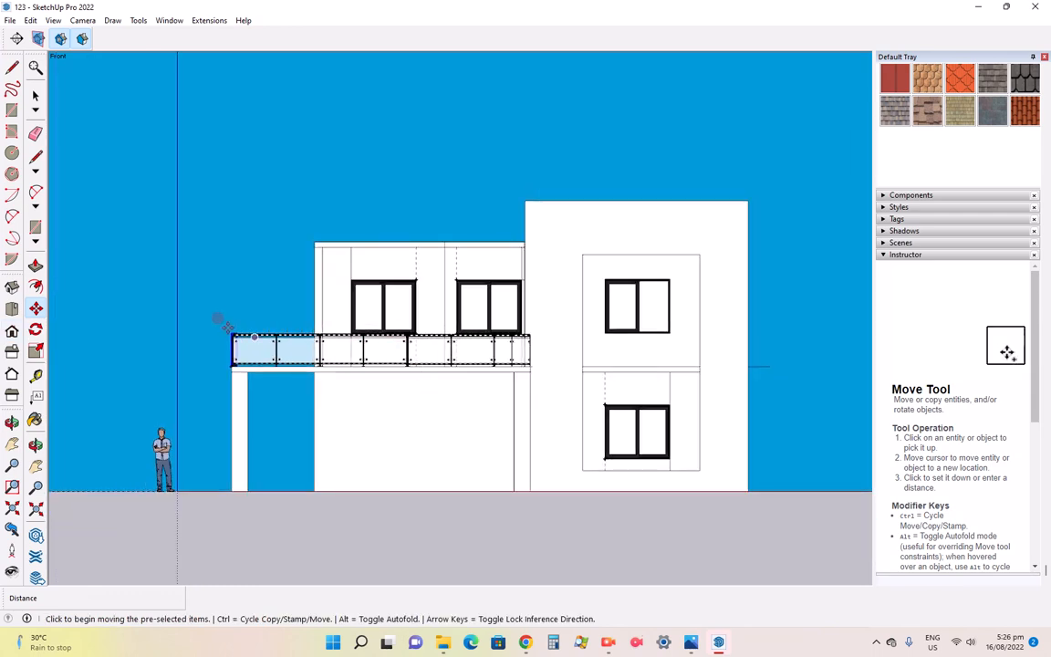
scroll(591, 239, up, 1)
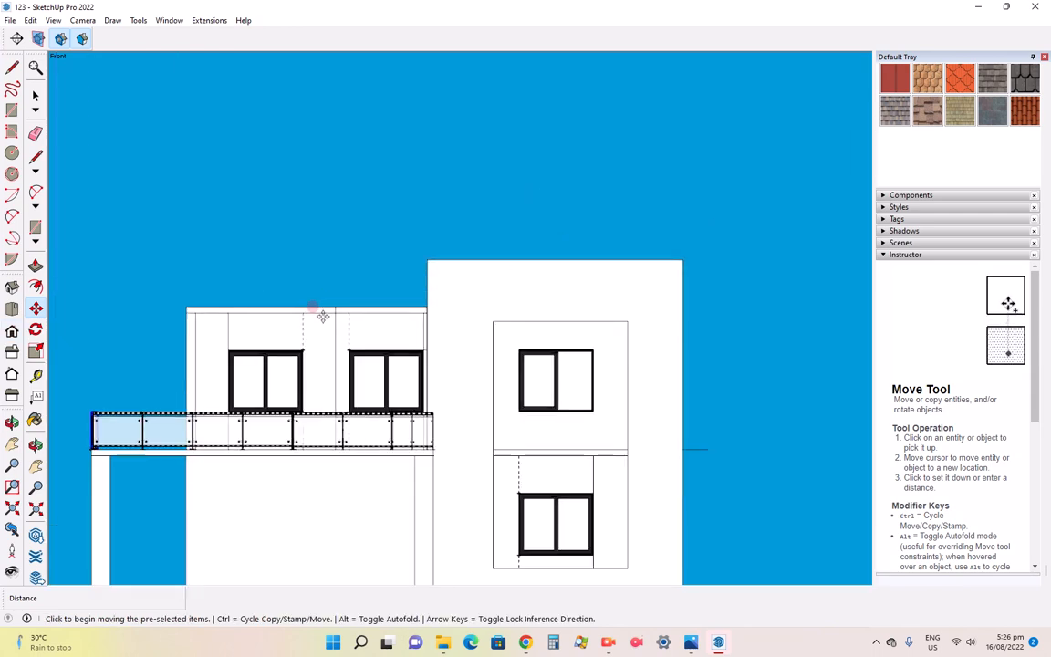
click(36, 329)
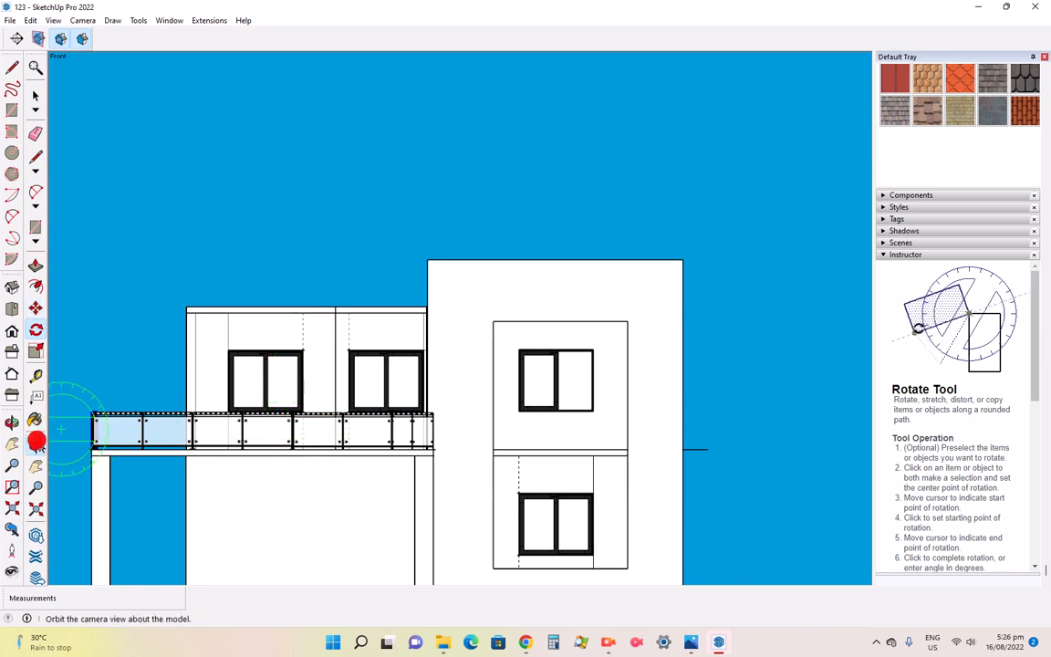
click(35, 444)
drag(265, 401, 628, 412)
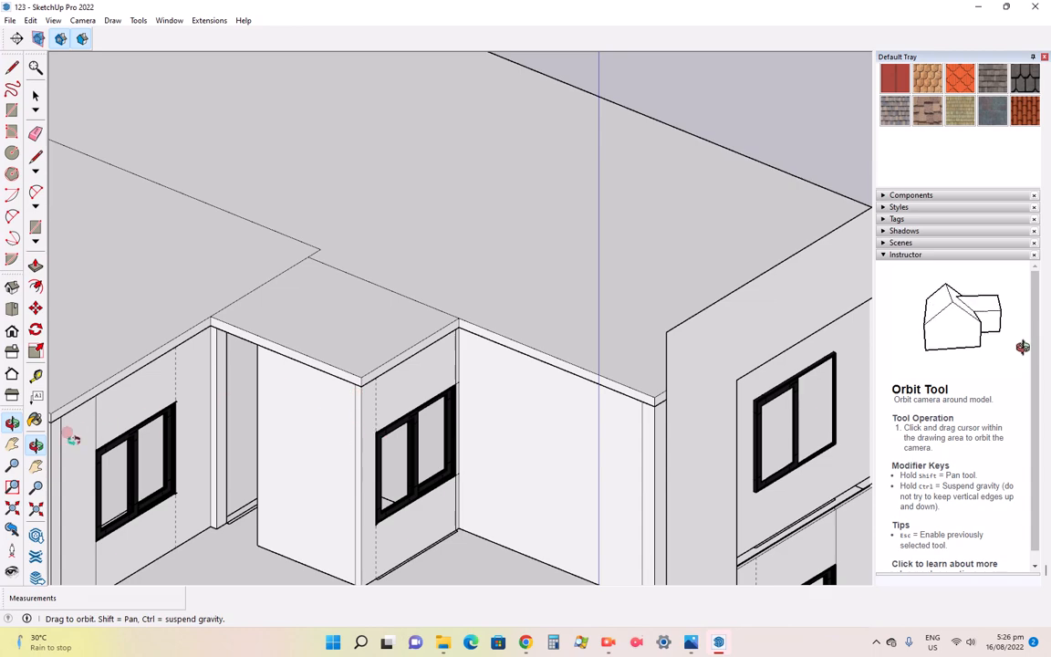
drag(73, 438, 340, 567)
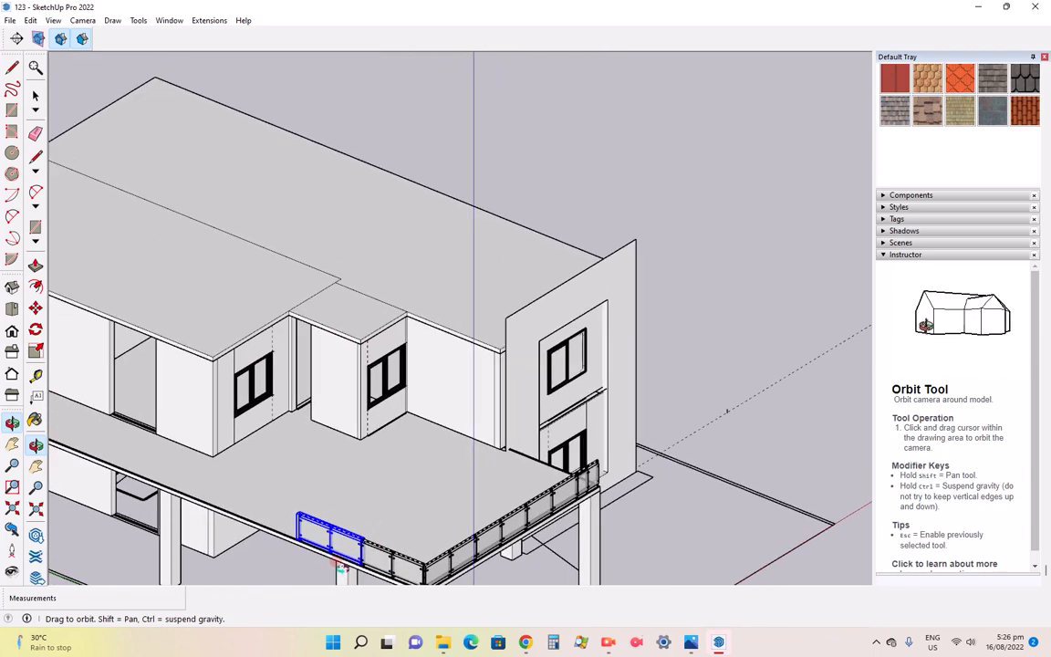
Copy the second side railing section up to the main roof's edge, with its end at the corner beside the tall front wall
click(35, 305)
key(ctrl)
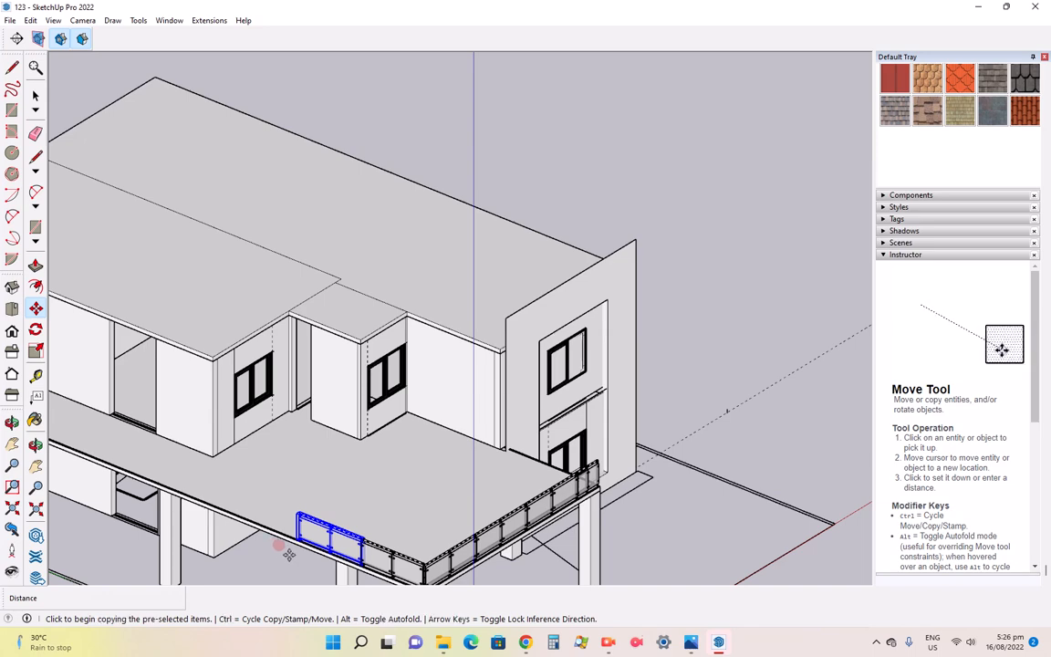
scroll(283, 552, up, 5)
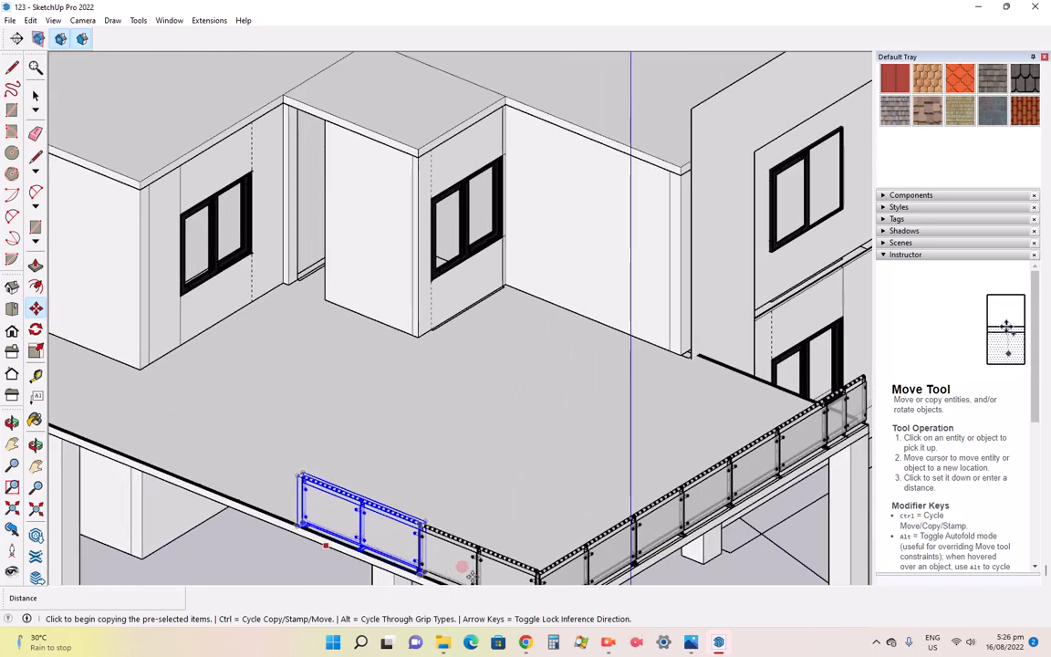
click(415, 573)
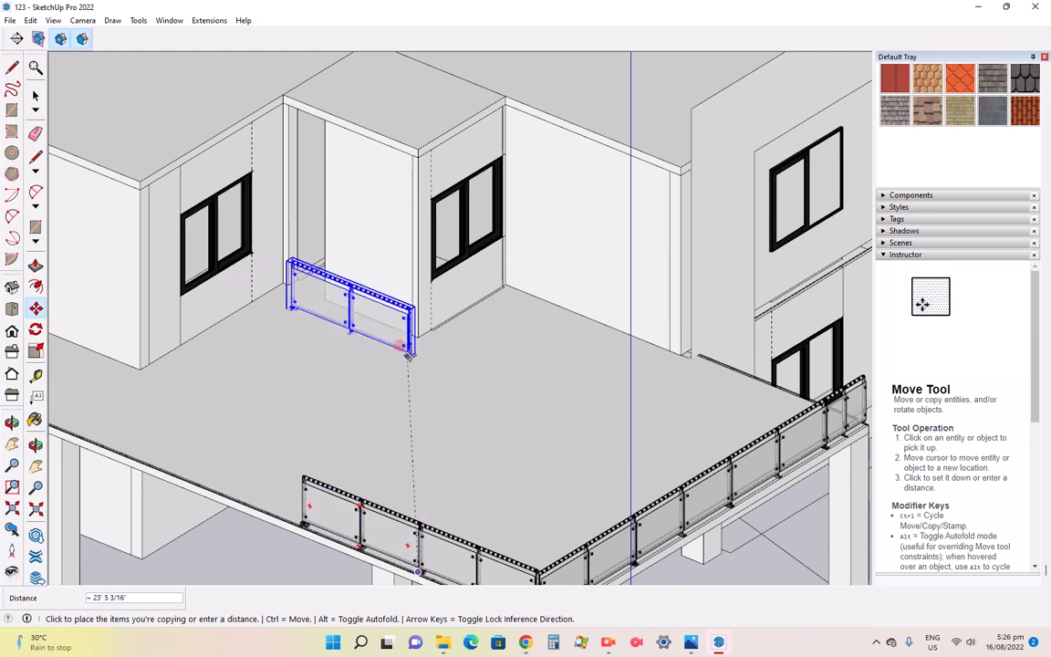
click(678, 167)
scroll(662, 304, down, 1)
scroll(602, 86, up, 5)
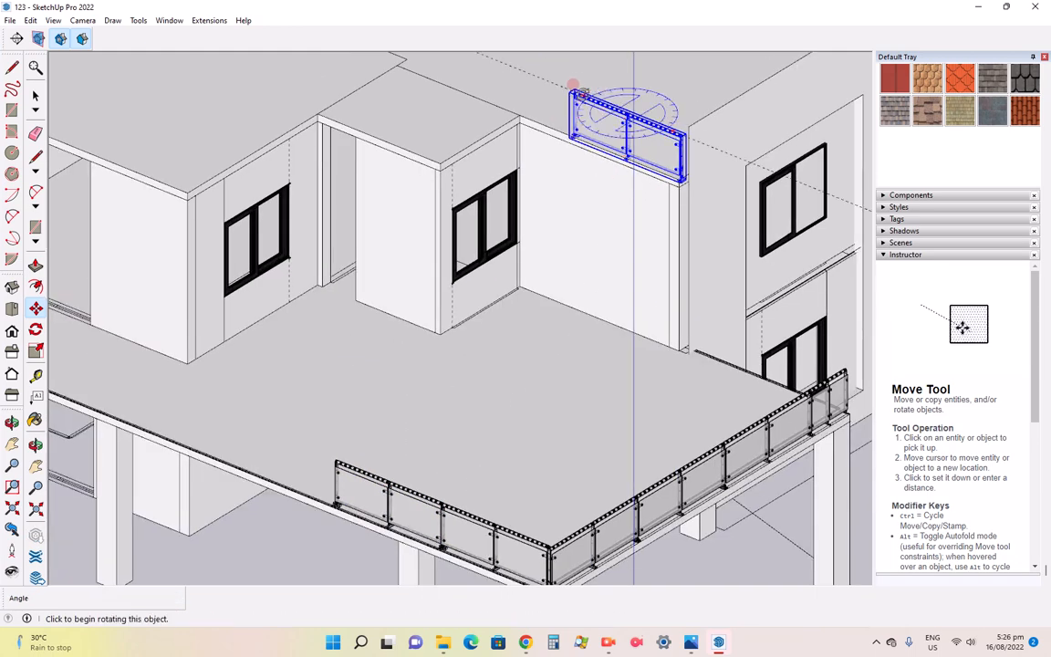
scroll(537, 185, down, 6)
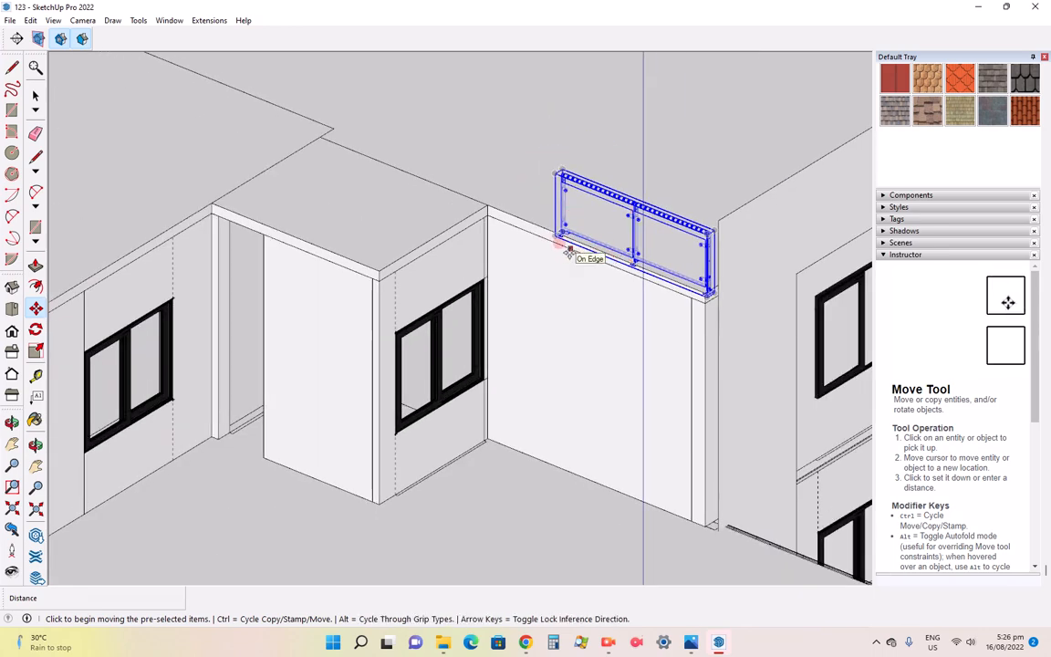
Copy the roof railing section about 15' 5/8" across to the inner corner of the projecting roof between the two upper windows
key(ctrl)
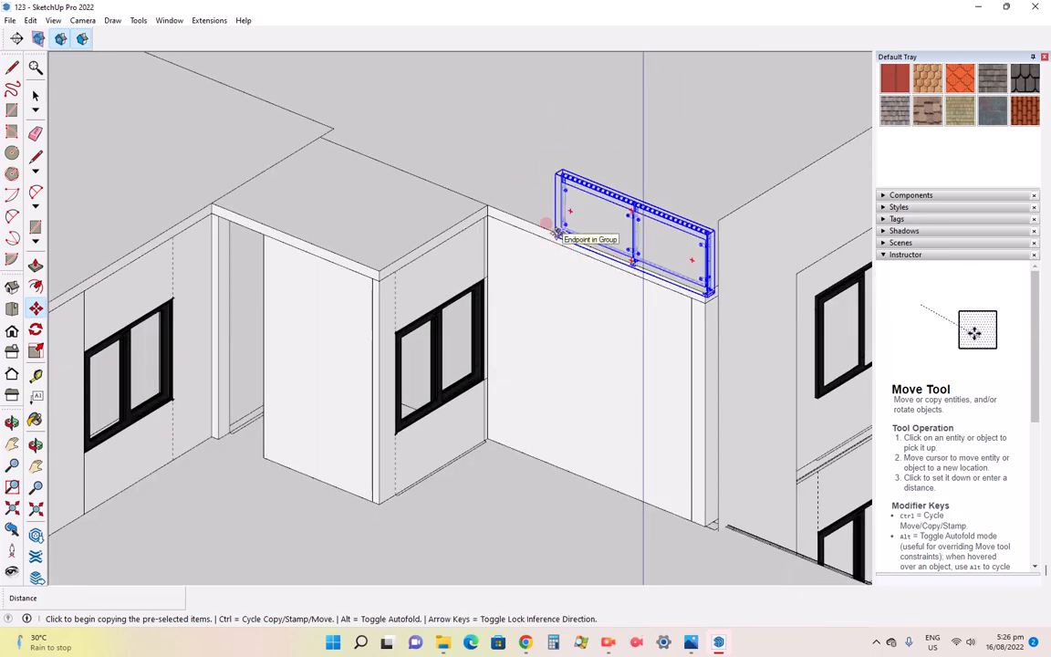
click(565, 247)
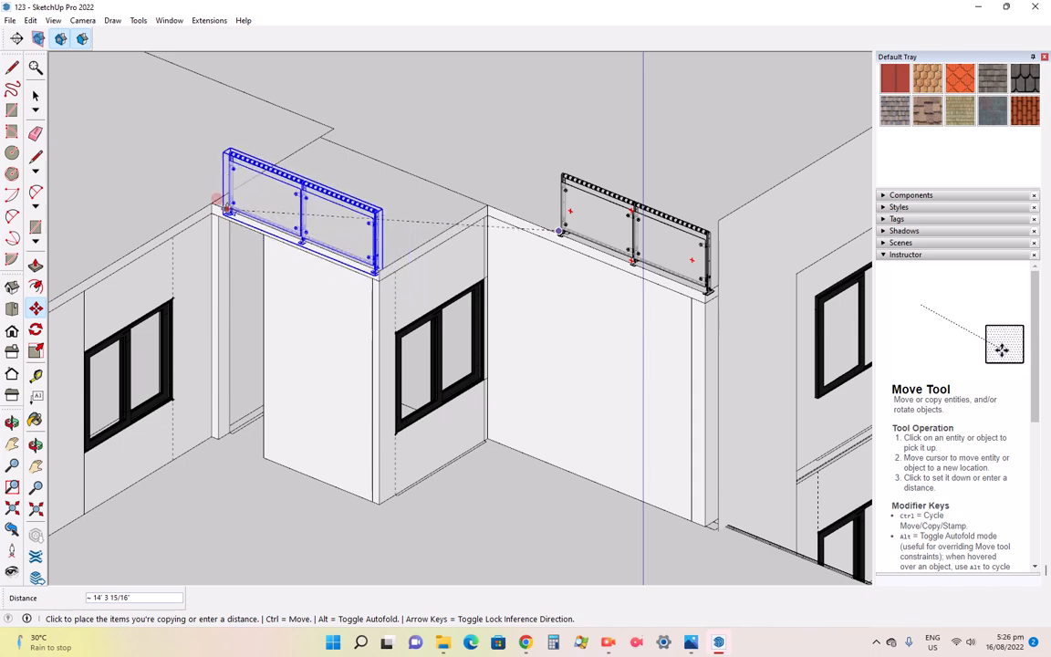
scroll(226, 207, up, 5)
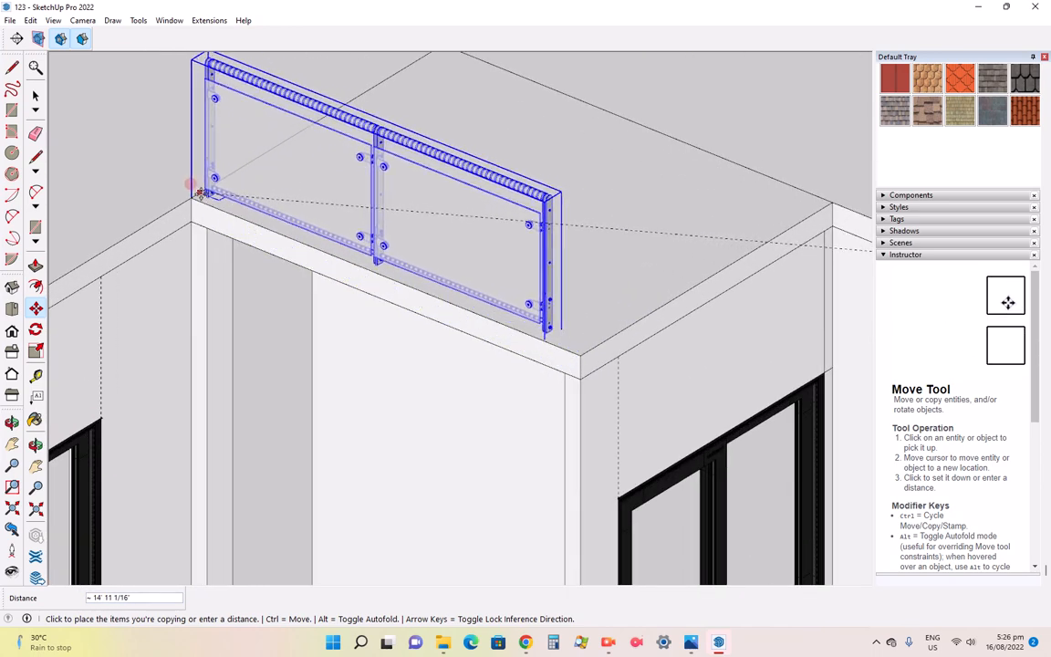
click(195, 203)
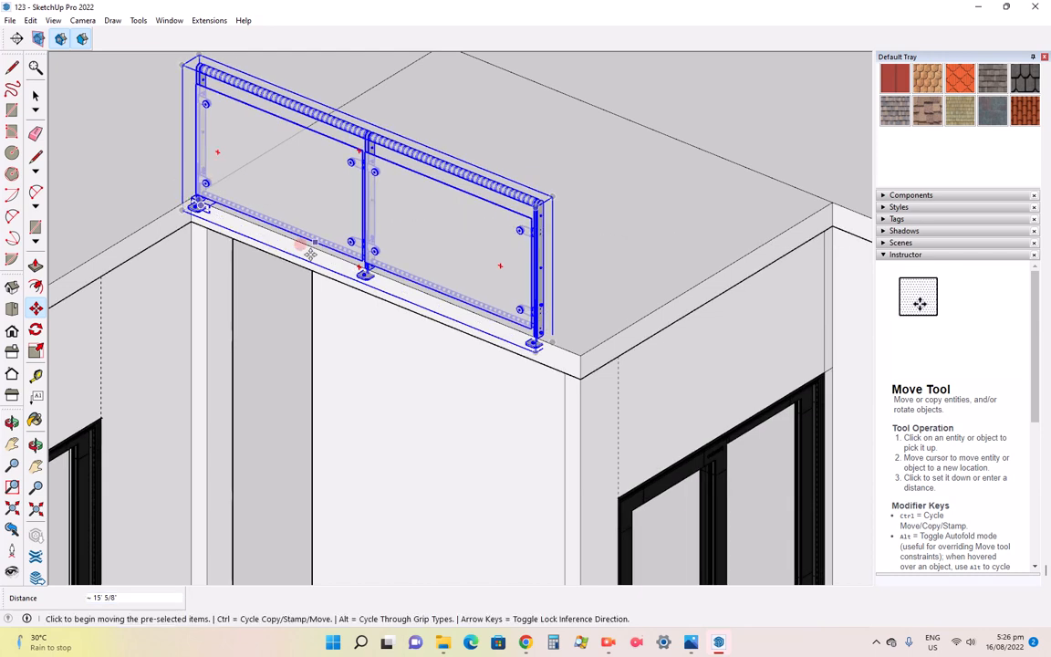
Move the copied railing section along the projecting roof so its base corner sits exactly on the roof's outer corner
click(535, 348)
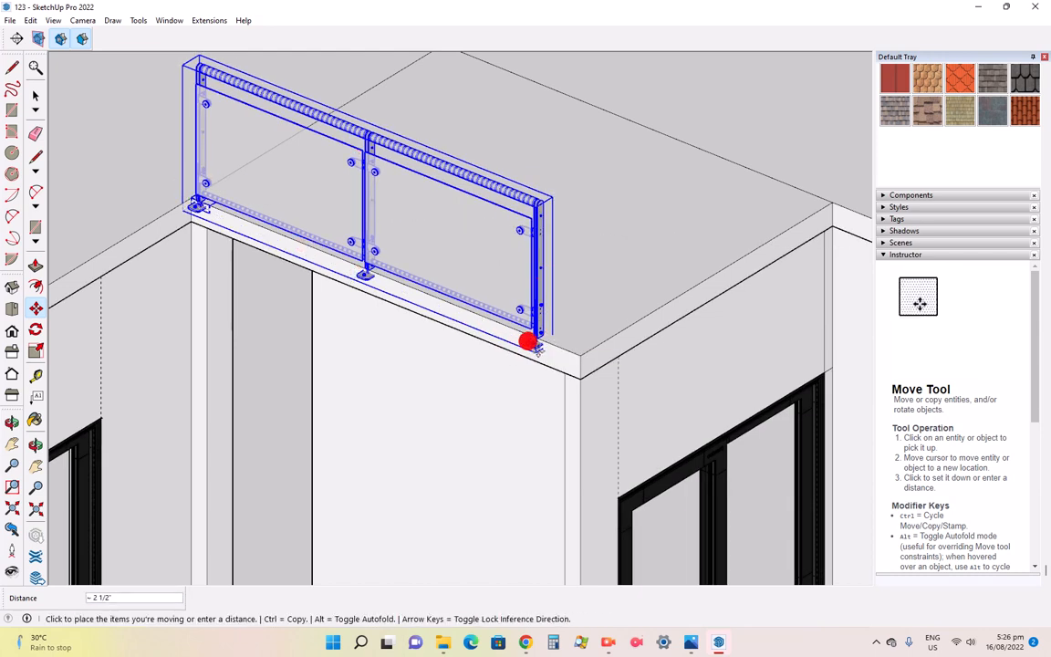
click(566, 344)
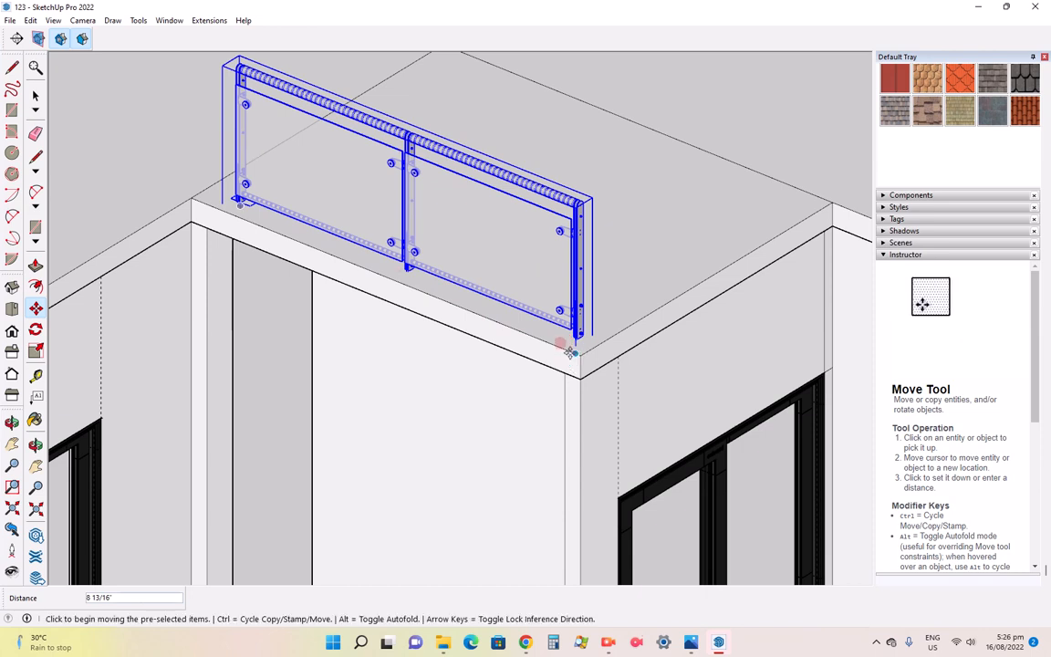
click(557, 321)
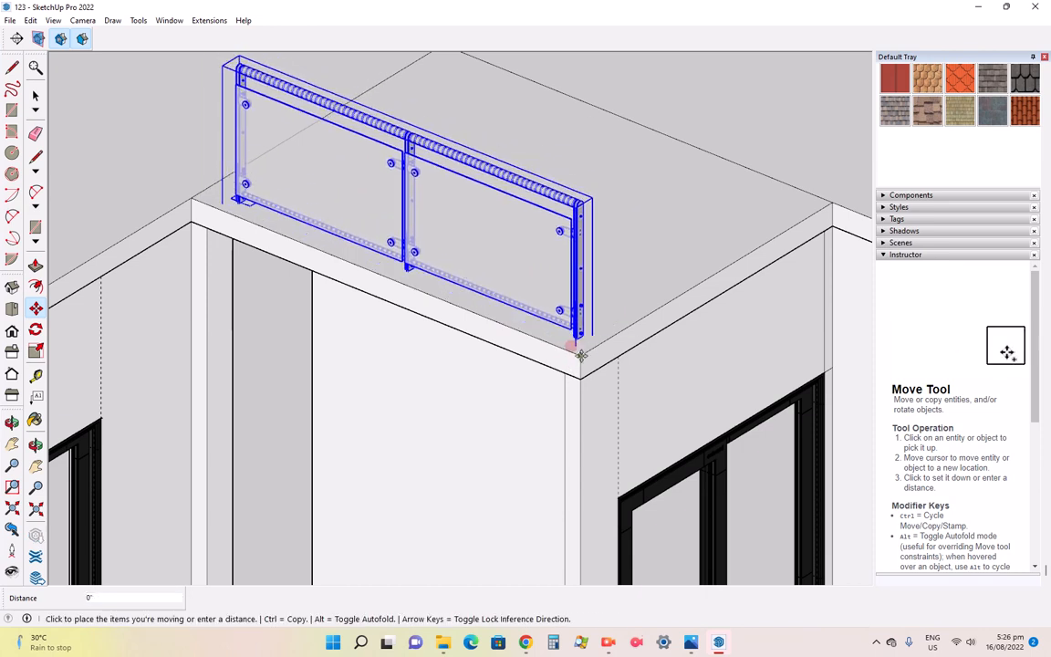
scroll(578, 356, up, 2)
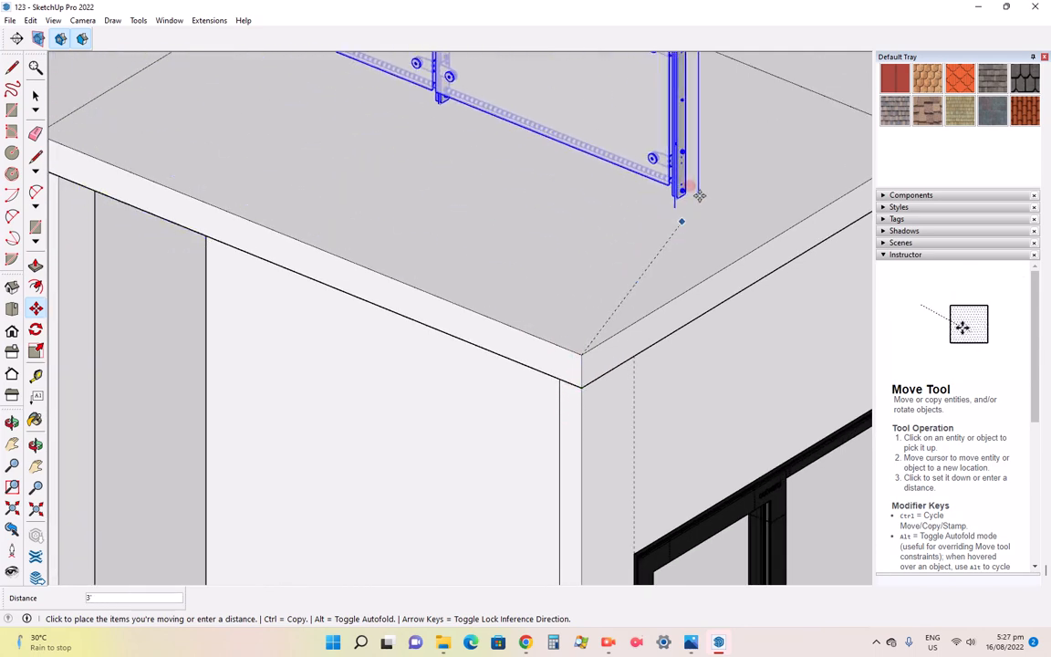
scroll(511, 397, down, 1)
scroll(510, 397, down, 1)
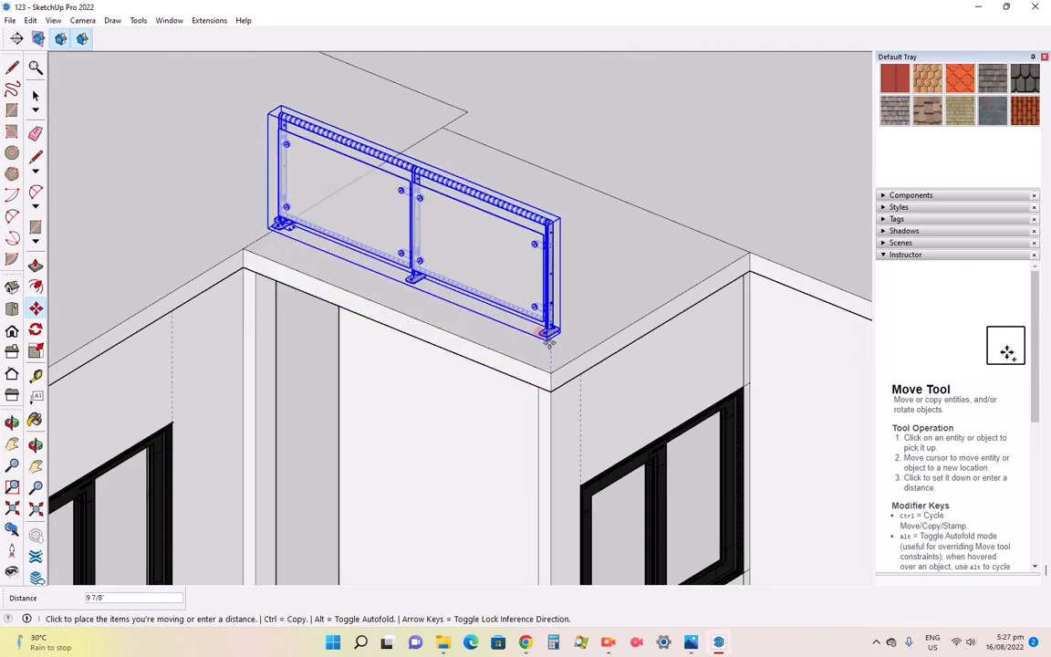
click(548, 342)
scroll(548, 344, up, 3)
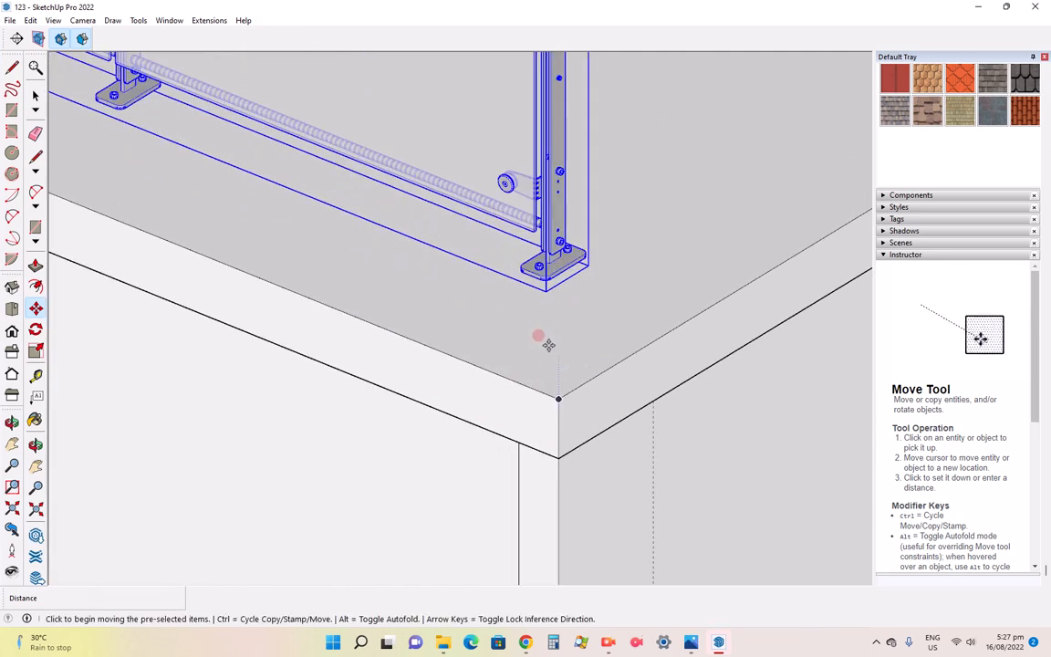
click(545, 290)
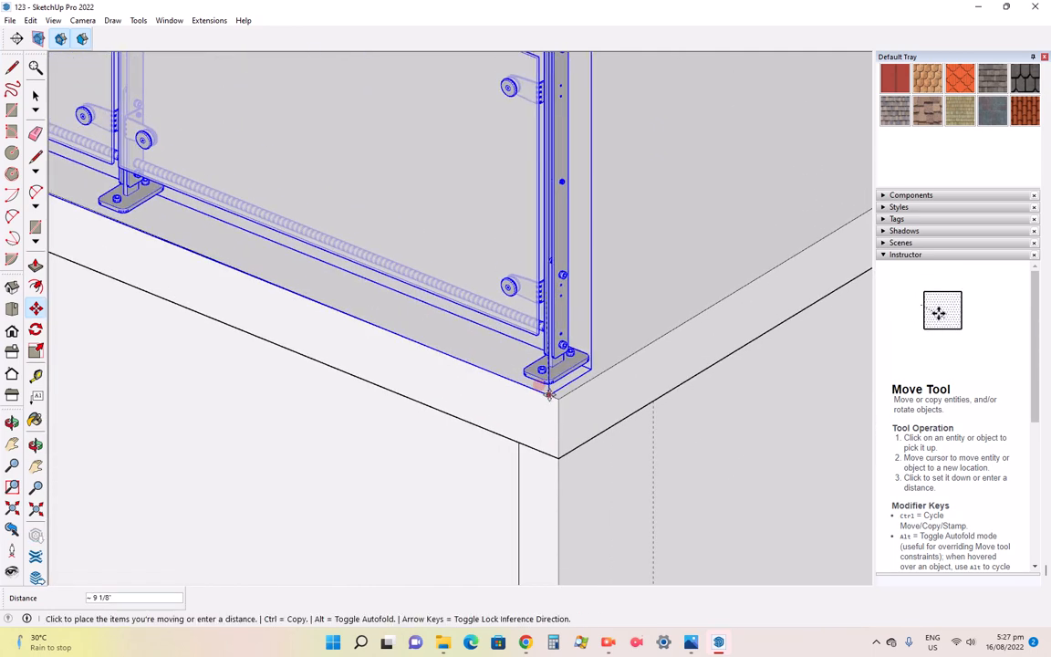
click(594, 389)
scroll(597, 392, down, 6)
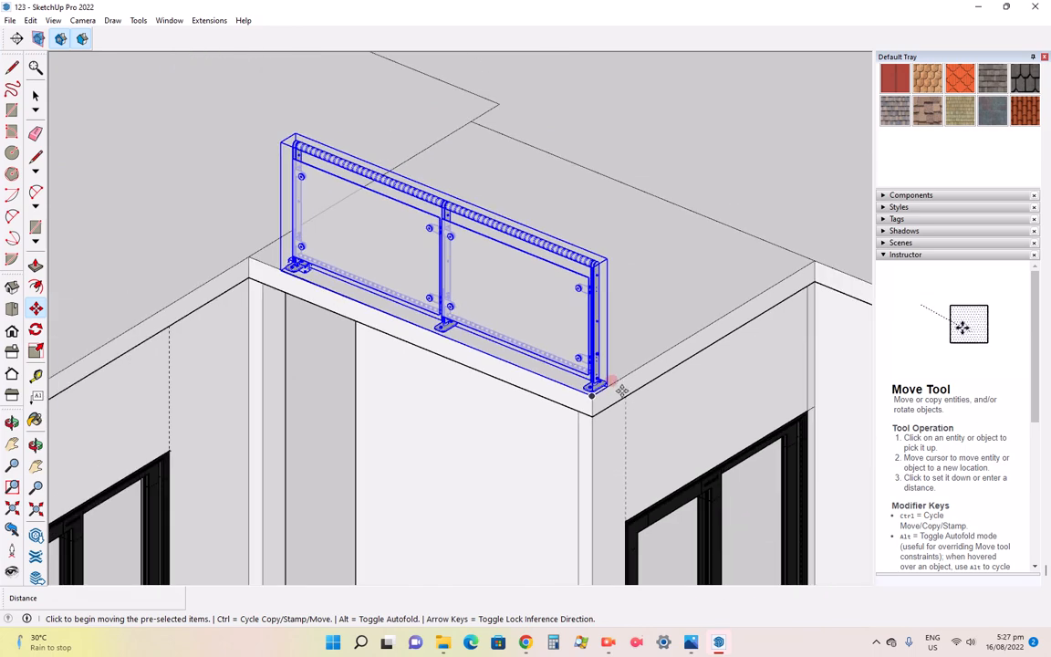
Copy the railing section from the projecting roof's outer corner to the outer corner of the neighbouring roof above the sliding door opening
scroll(387, 301, up, 2)
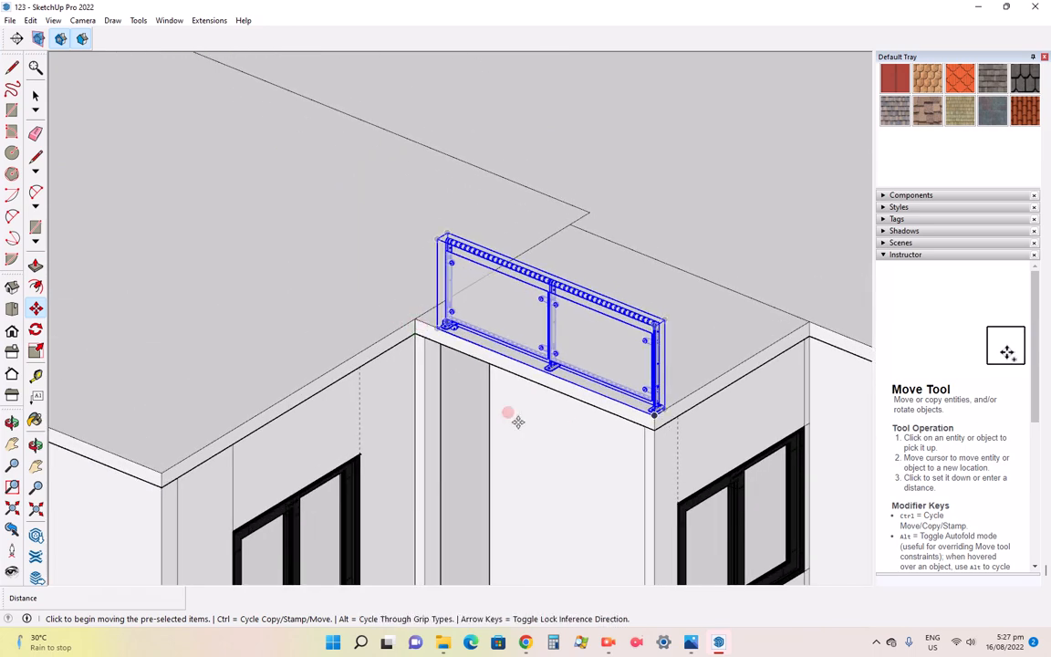
key(ctrl)
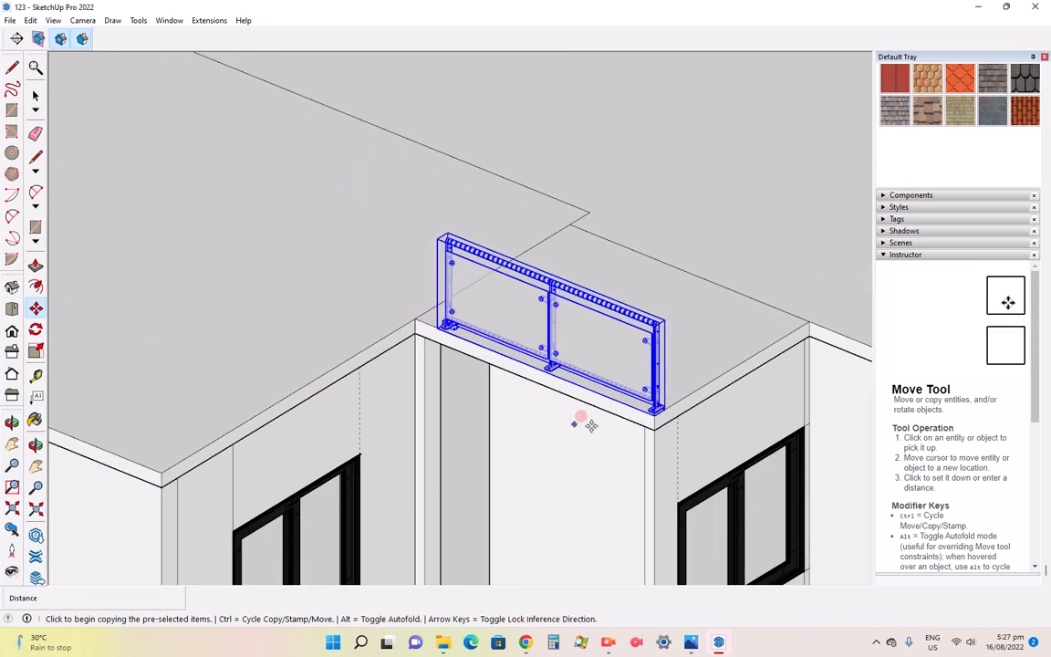
scroll(646, 419, up, 6)
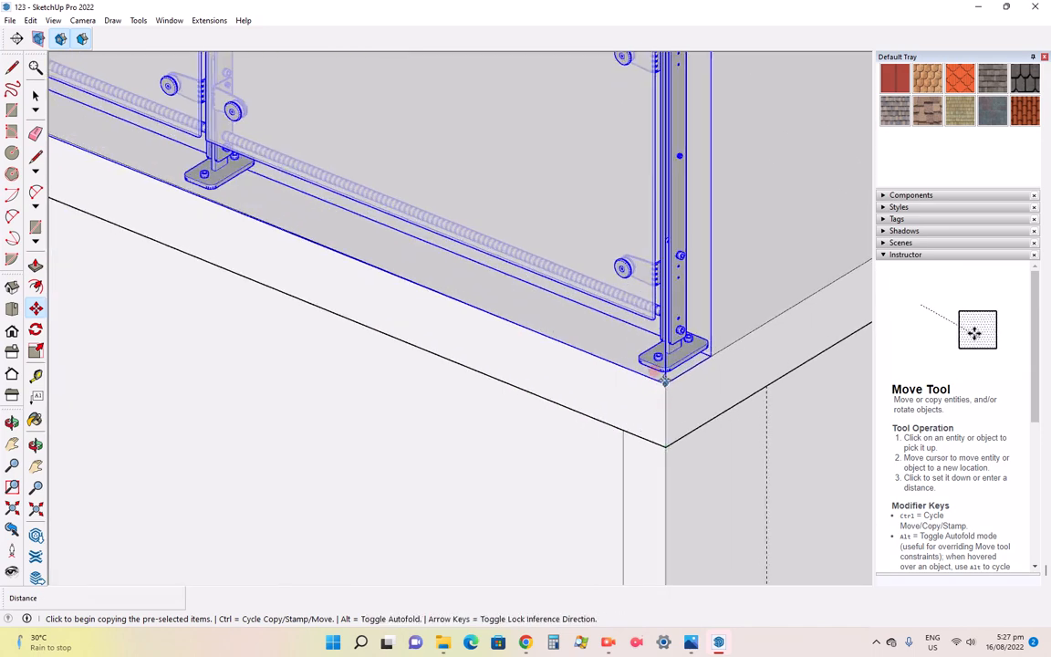
scroll(658, 374, up, 1)
click(654, 368)
scroll(657, 370, down, 7)
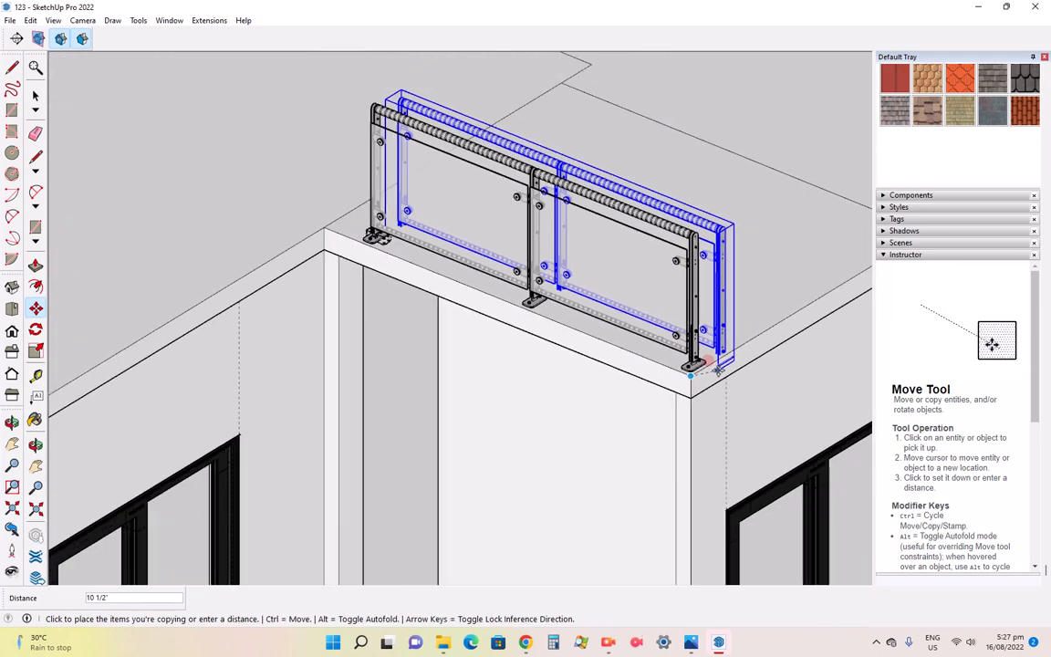
scroll(690, 369, down, 2)
scroll(141, 434, up, 5)
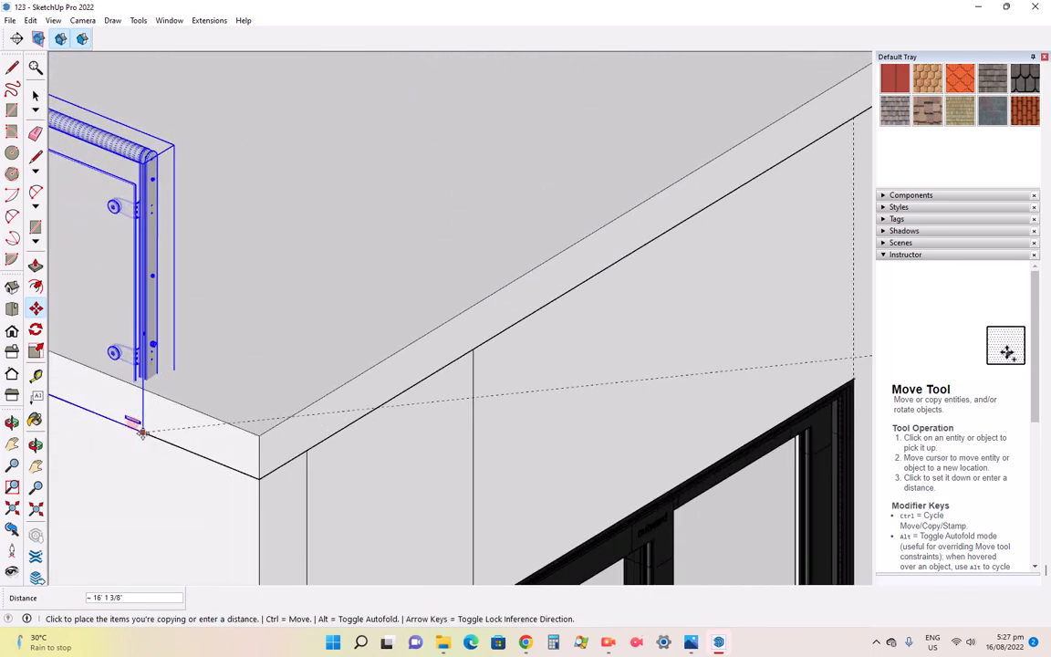
click(260, 434)
scroll(338, 423, down, 2)
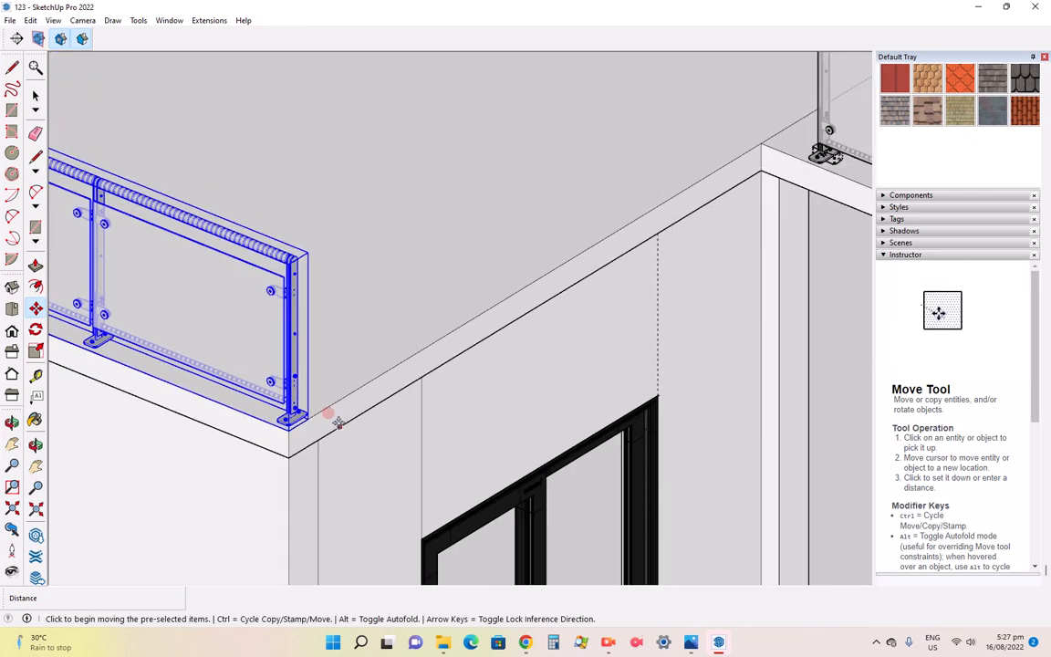
Copy a side railing section from the carport roof's front corner up to the outer corner of the projecting roof between the upper windows
scroll(338, 422, down, 5)
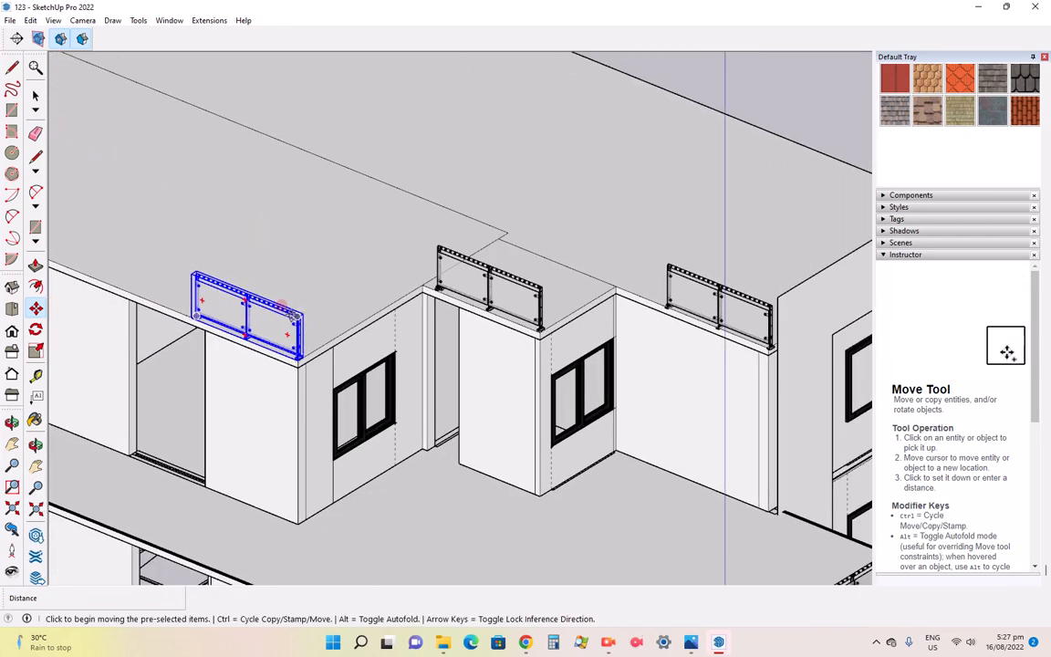
scroll(283, 306, down, 4)
scroll(541, 486, up, 3)
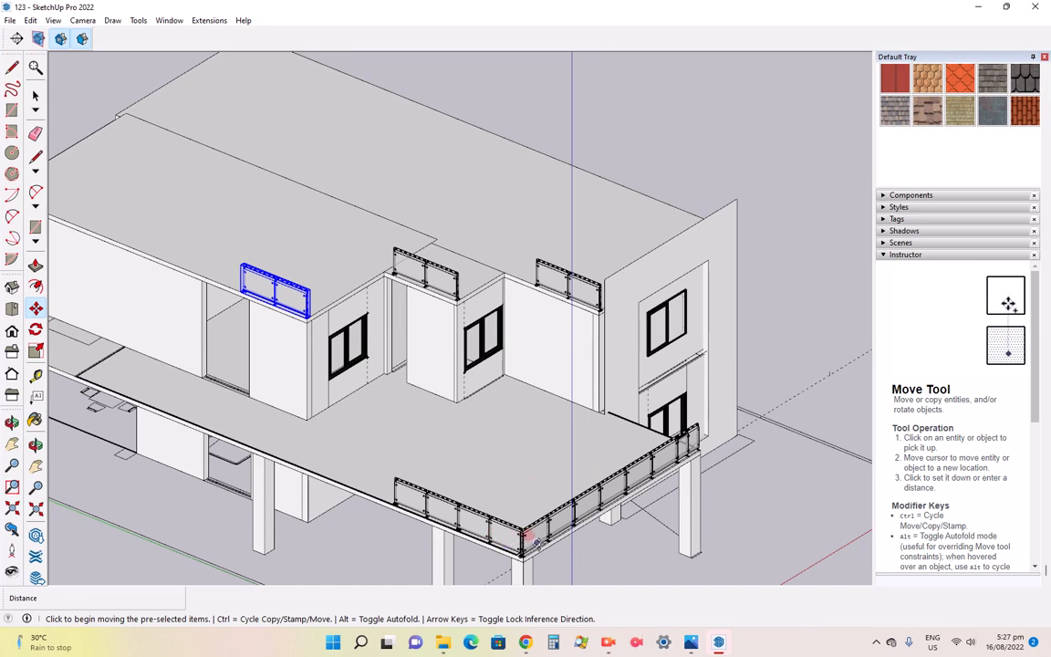
scroll(528, 540, up, 4)
scroll(499, 567, up, 2)
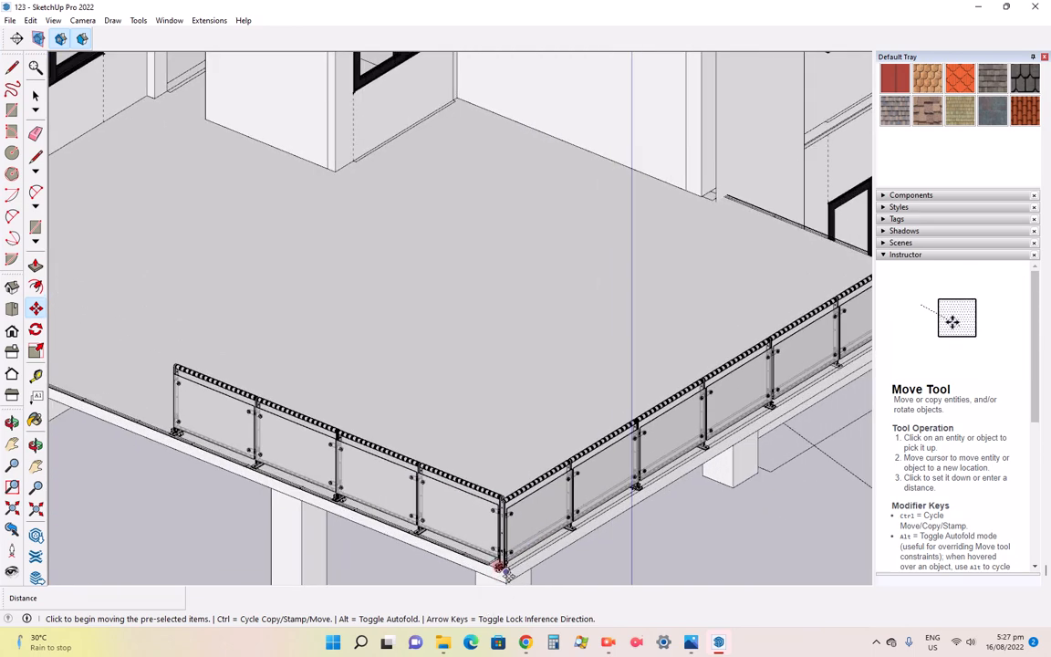
scroll(500, 567, up, 1)
key(ctrl)
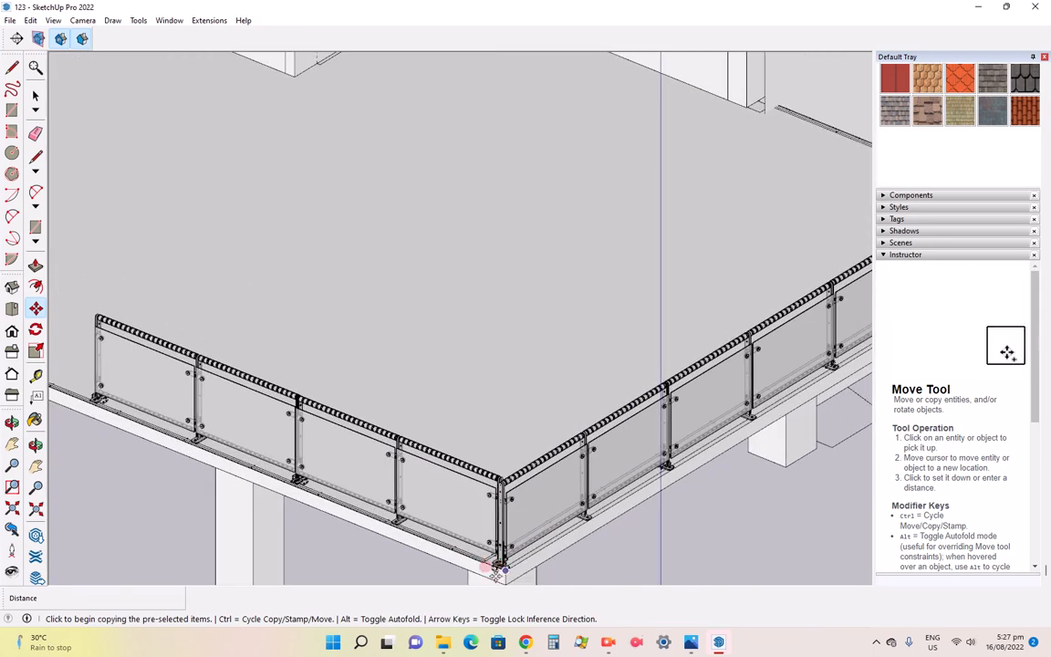
scroll(495, 570, up, 2)
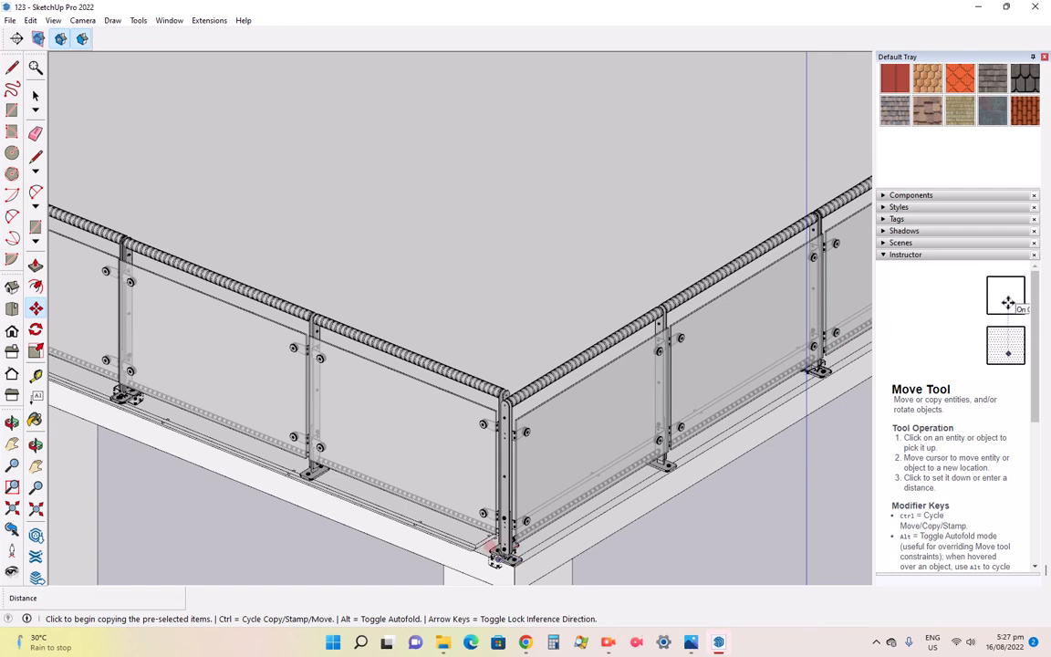
click(501, 550)
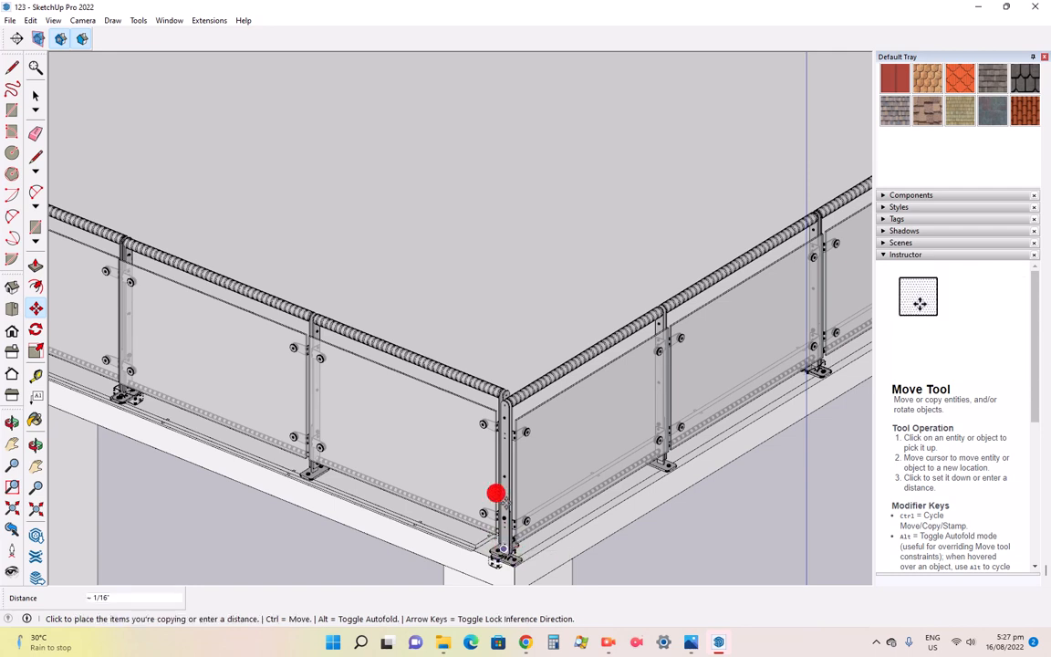
click(503, 395)
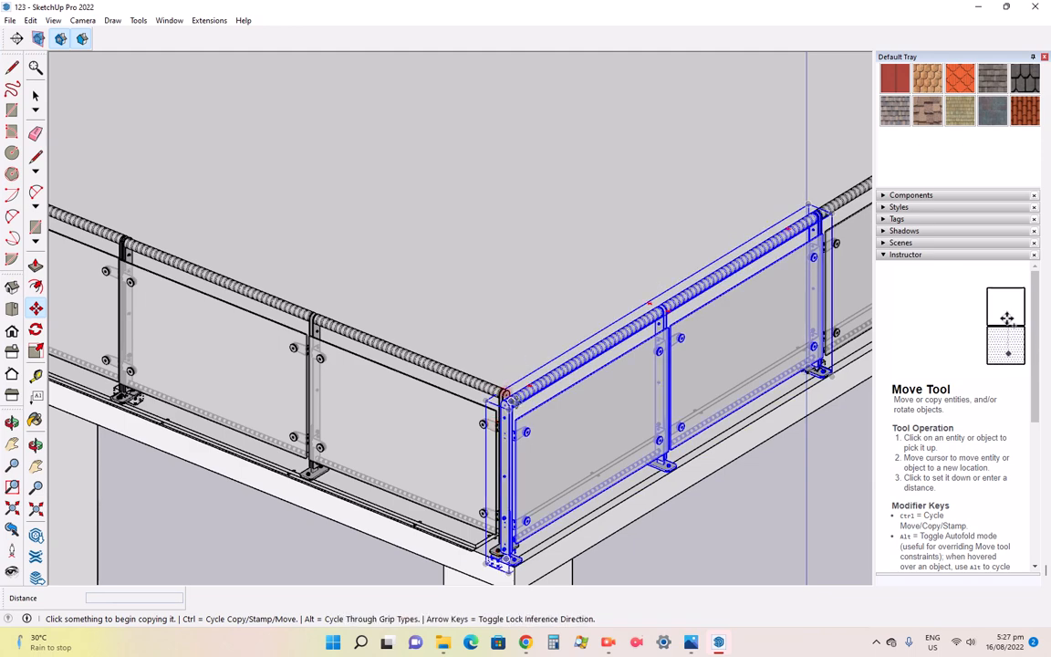
click(494, 549)
scroll(539, 481, down, 5)
scroll(483, 164, up, 6)
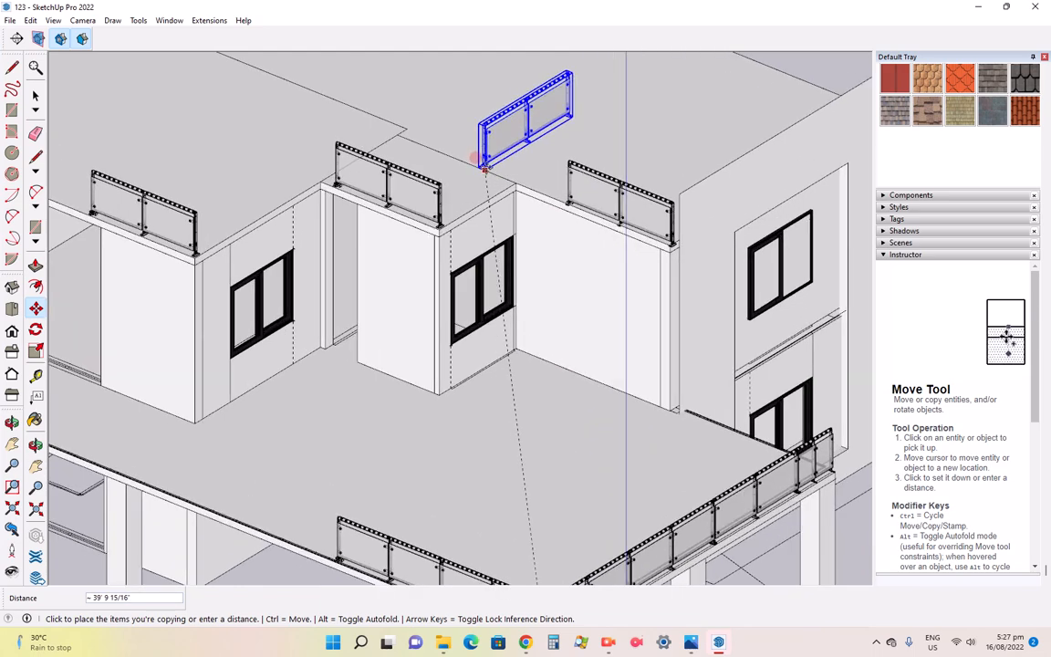
scroll(479, 167, up, 5)
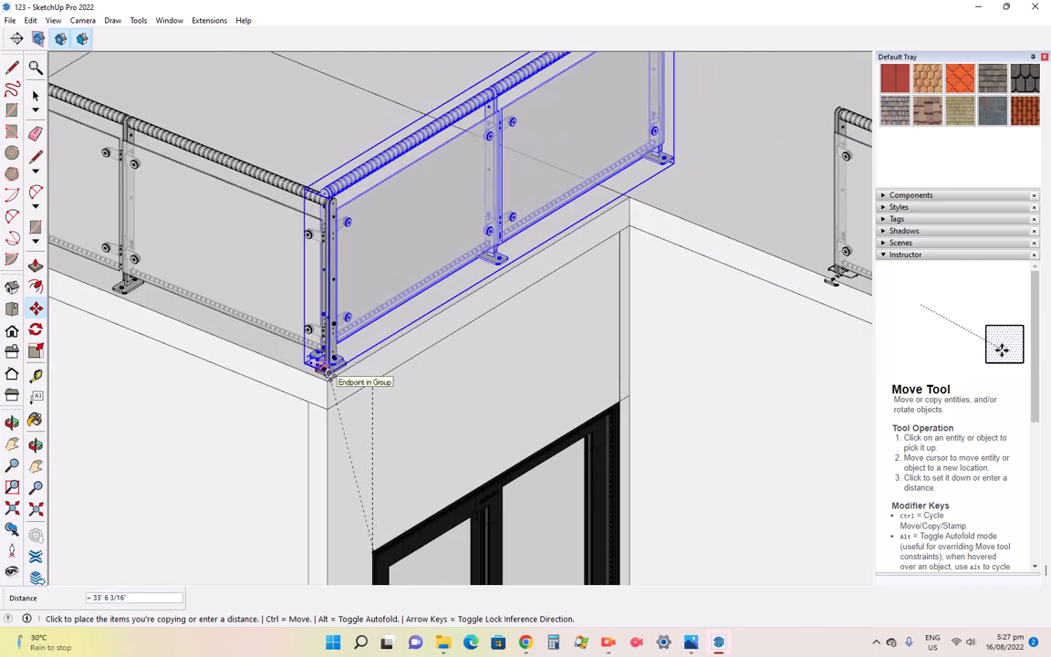
click(321, 366)
Copy the projecting roof's side railing section about 14' 11 7/8" onto the neighbouring roof's side edge, meeting the front railing at its outer corner
scroll(468, 431, down, 6)
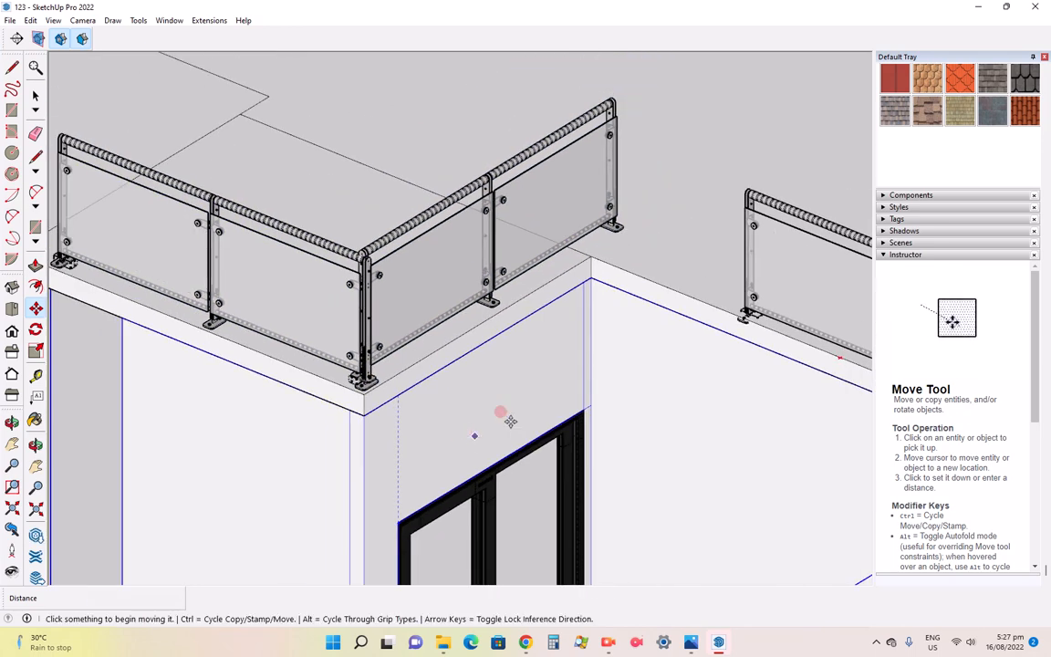
scroll(679, 361, down, 3)
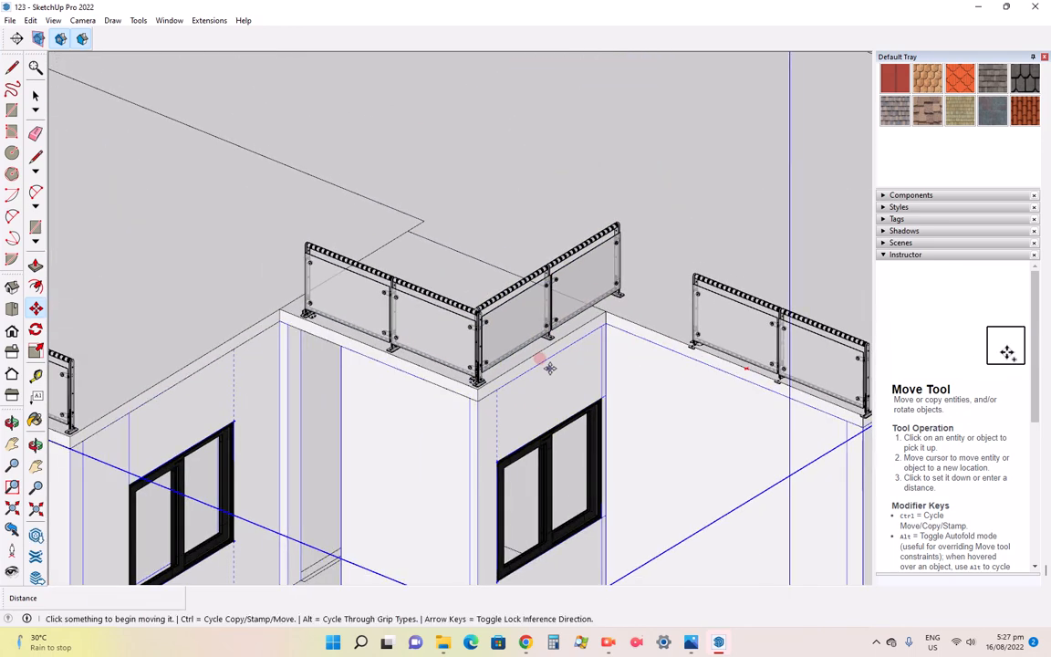
key(ctrl)
scroll(545, 367, up, 8)
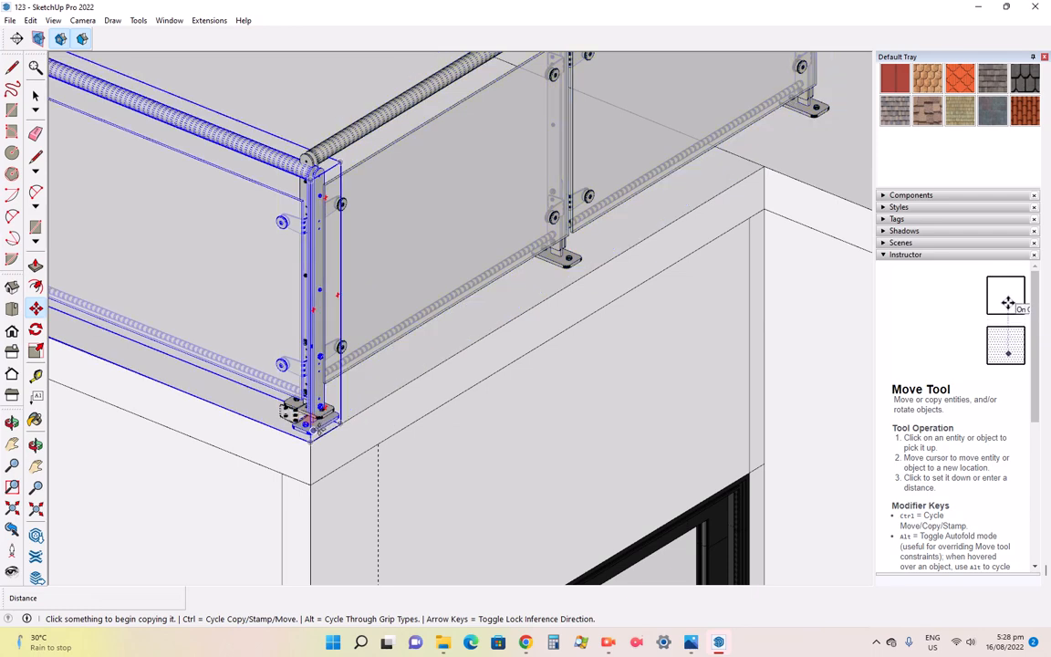
scroll(295, 416, up, 5)
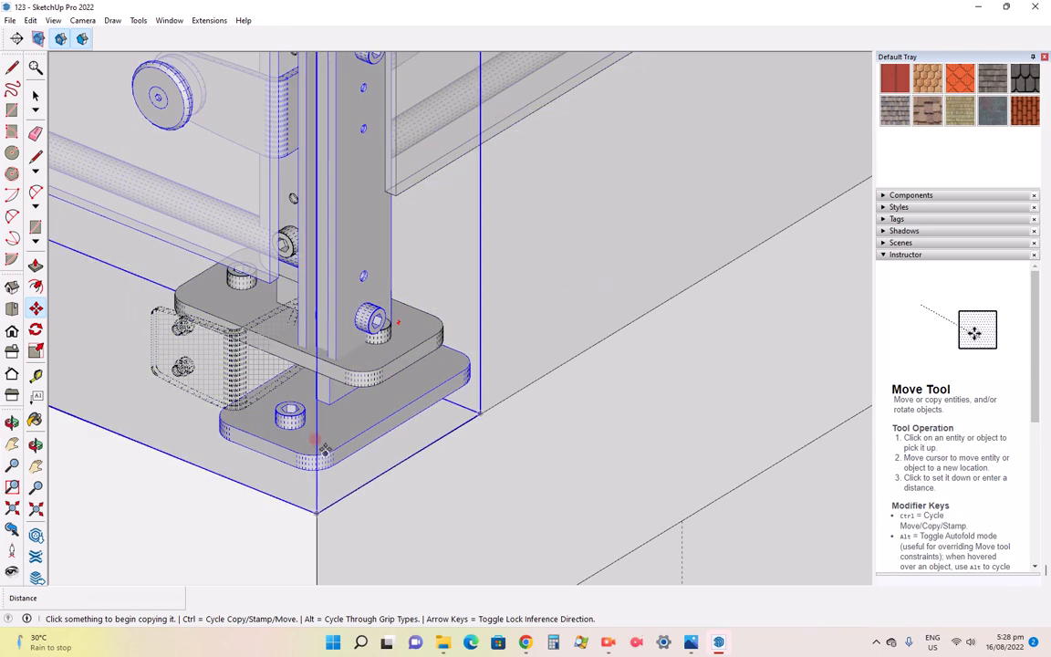
scroll(334, 450, down, 8)
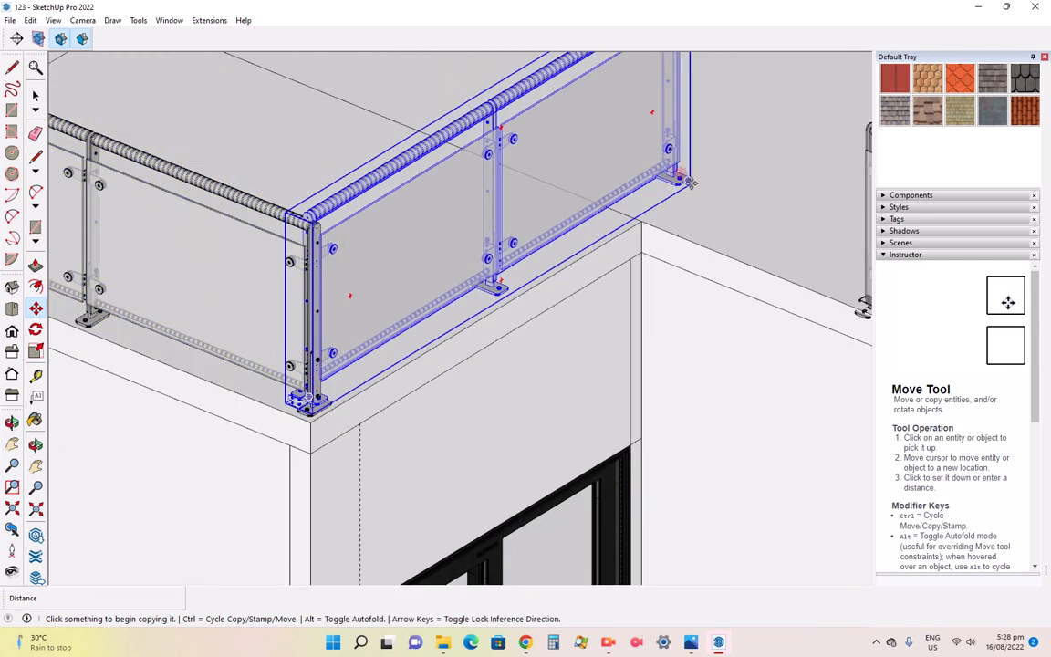
scroll(691, 182, down, 6)
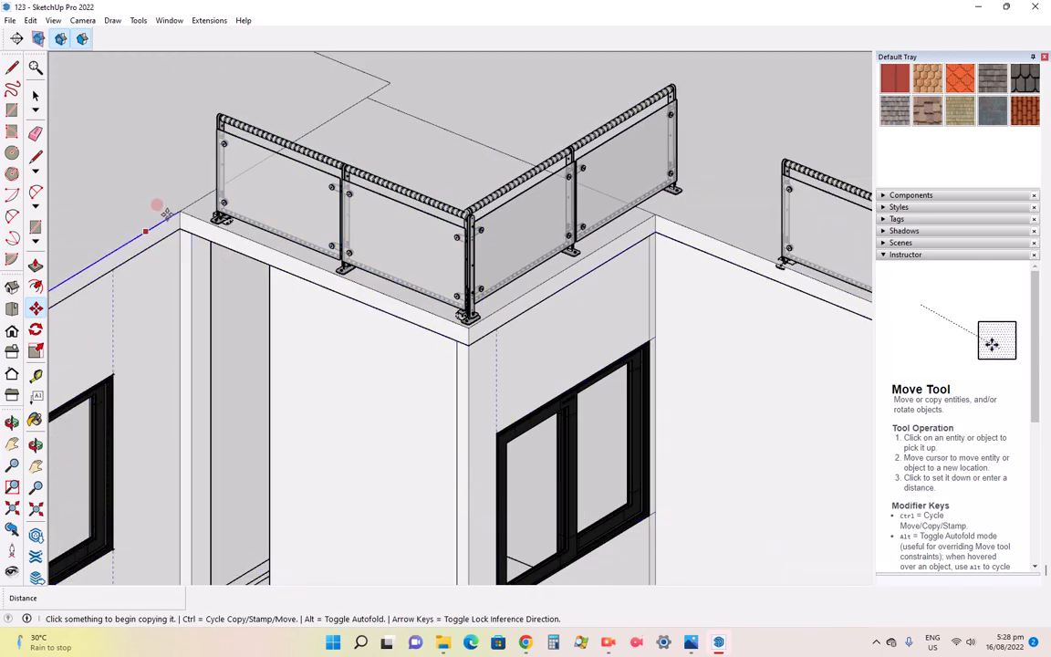
scroll(667, 271, down, 3)
key(ctrl)
click(600, 216)
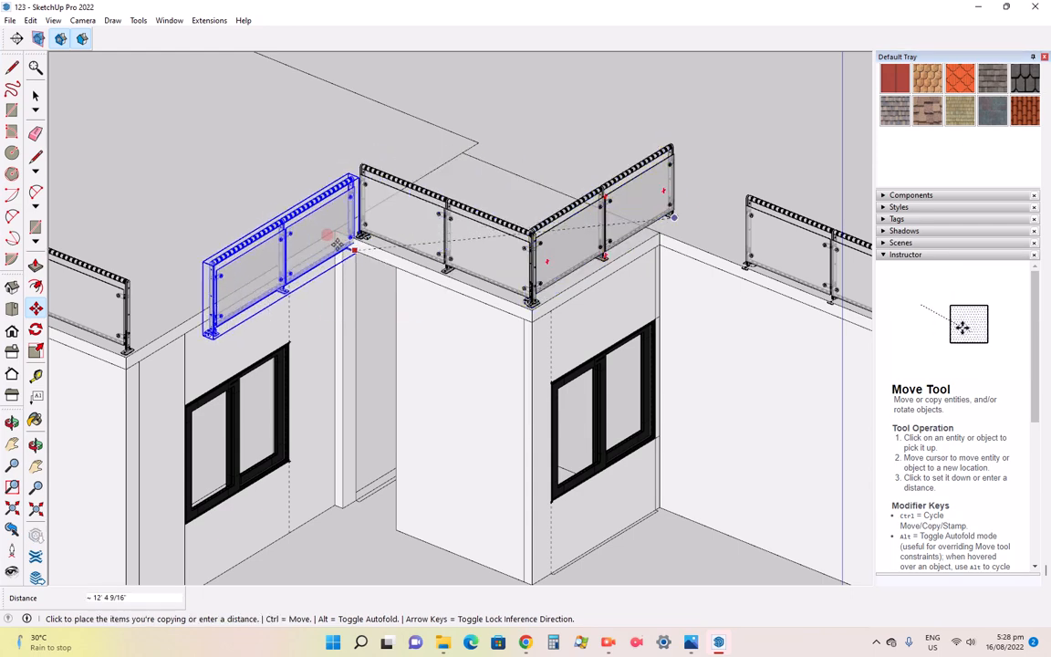
scroll(326, 228, up, 3)
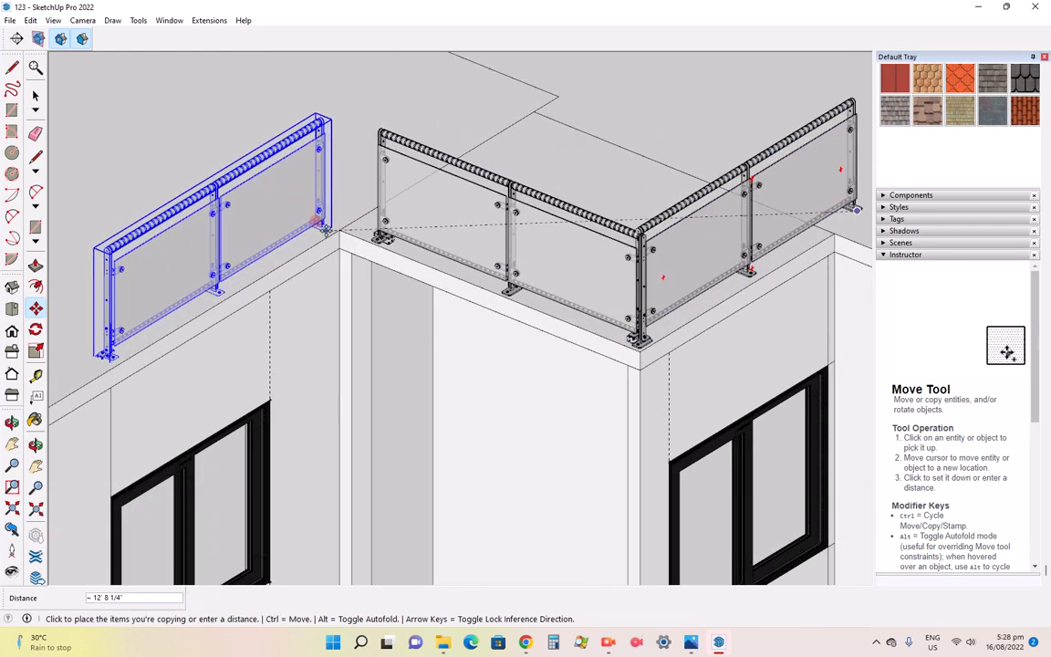
scroll(326, 228, up, 2)
scroll(333, 233, down, 3)
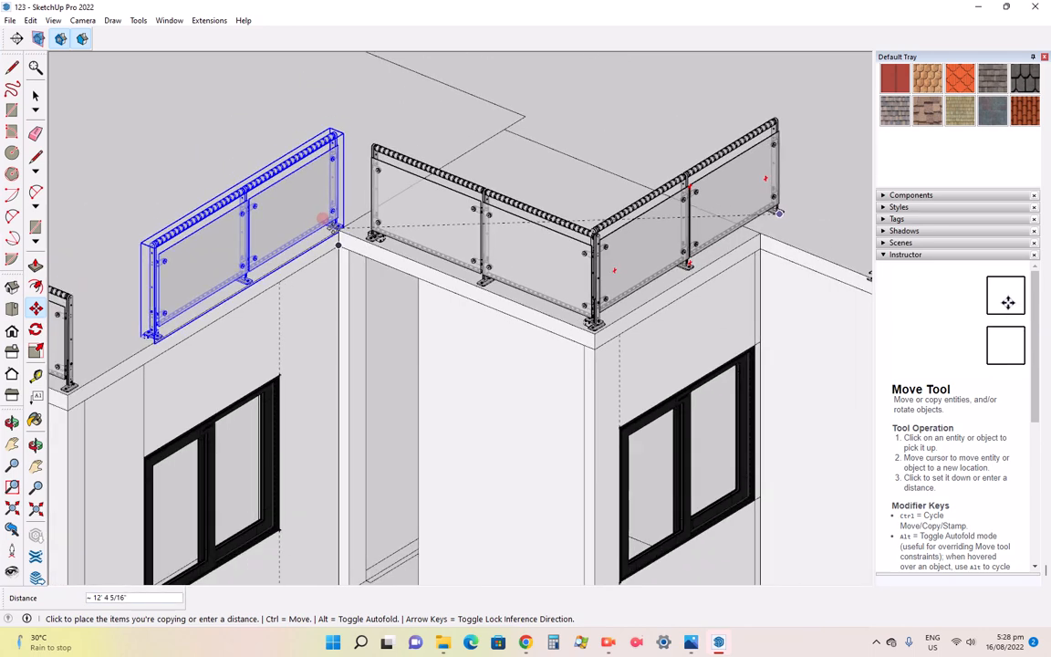
scroll(330, 228, down, 1)
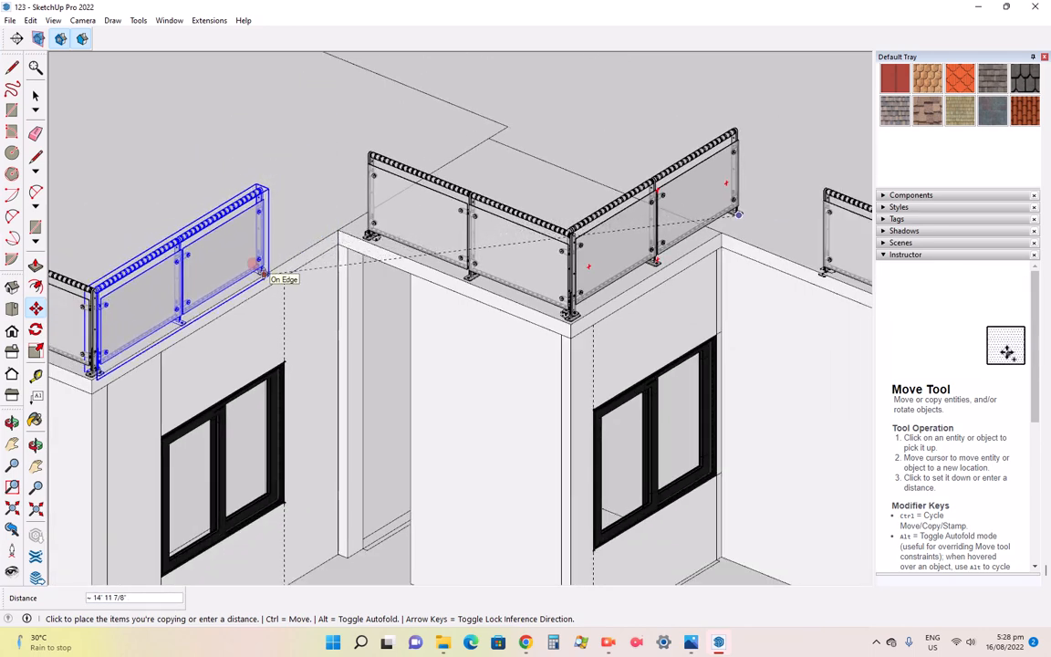
click(255, 262)
Stretch the main roof's railing section beside the tall front wall to the inner roof corner, scaling about 1.45 in red and 0.40 in green
mouse_move(287, 234)
middle_down()
mouse_move(341, 227)
mouse_move(310, 223)
middle_up()
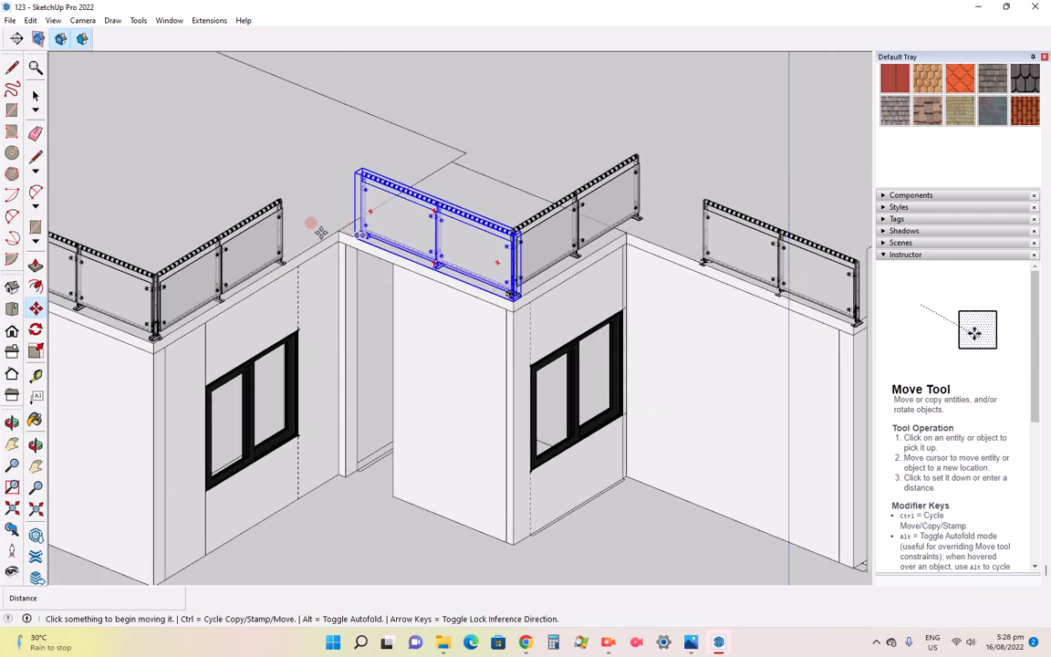
scroll(274, 232, up, 2)
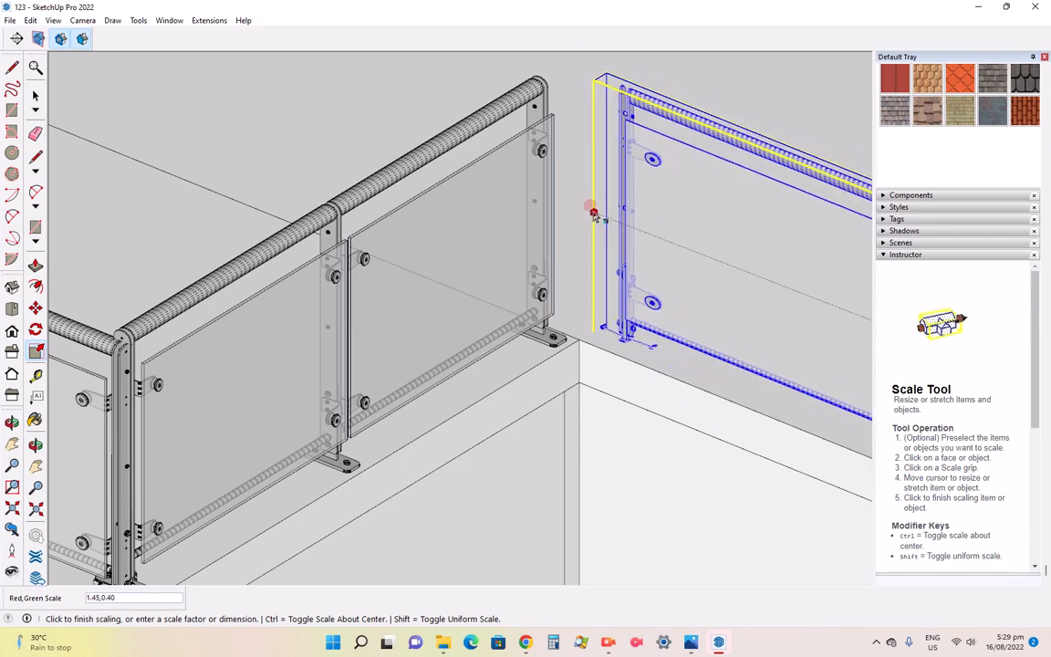
click(583, 206)
scroll(575, 204, down, 4)
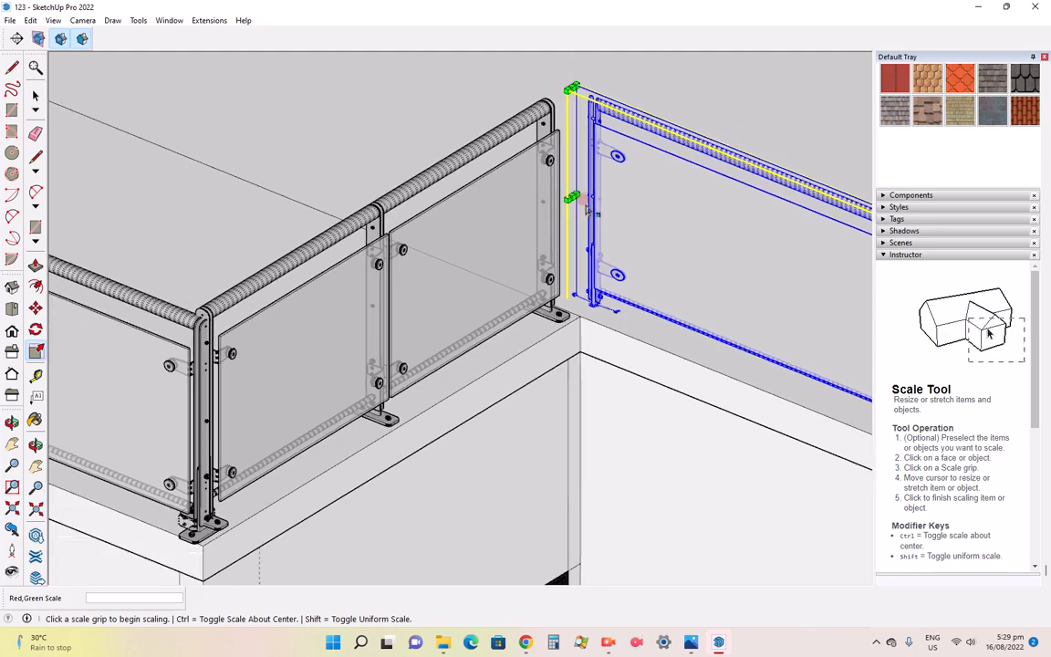
scroll(523, 211, down, 5)
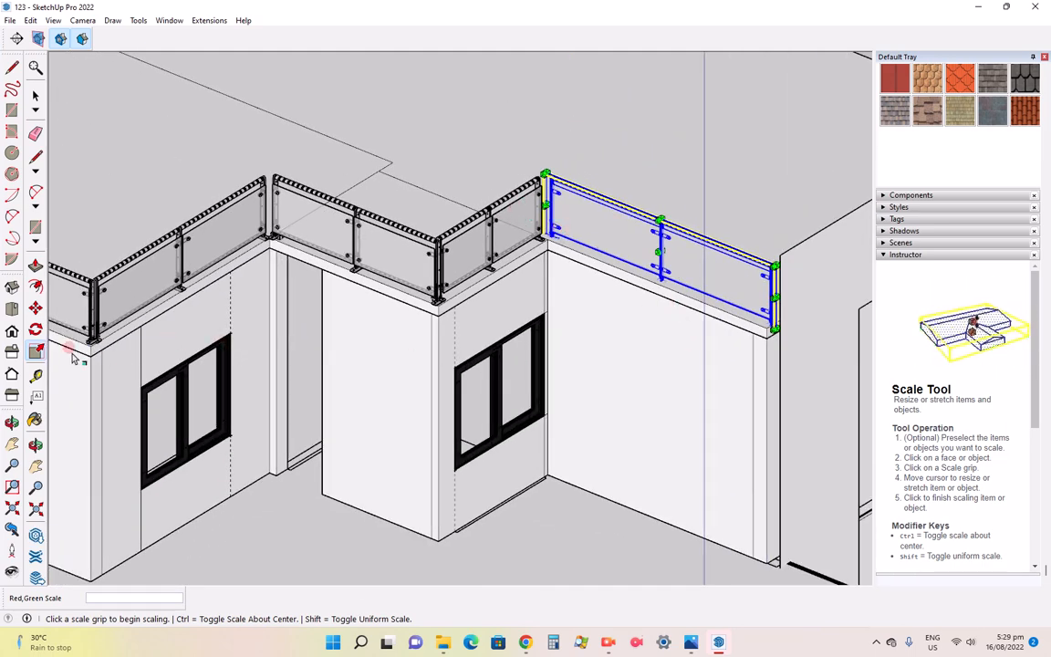
Switch to the front view at the end of the roof railing beside the tall front wall
click(35, 308)
click(12, 331)
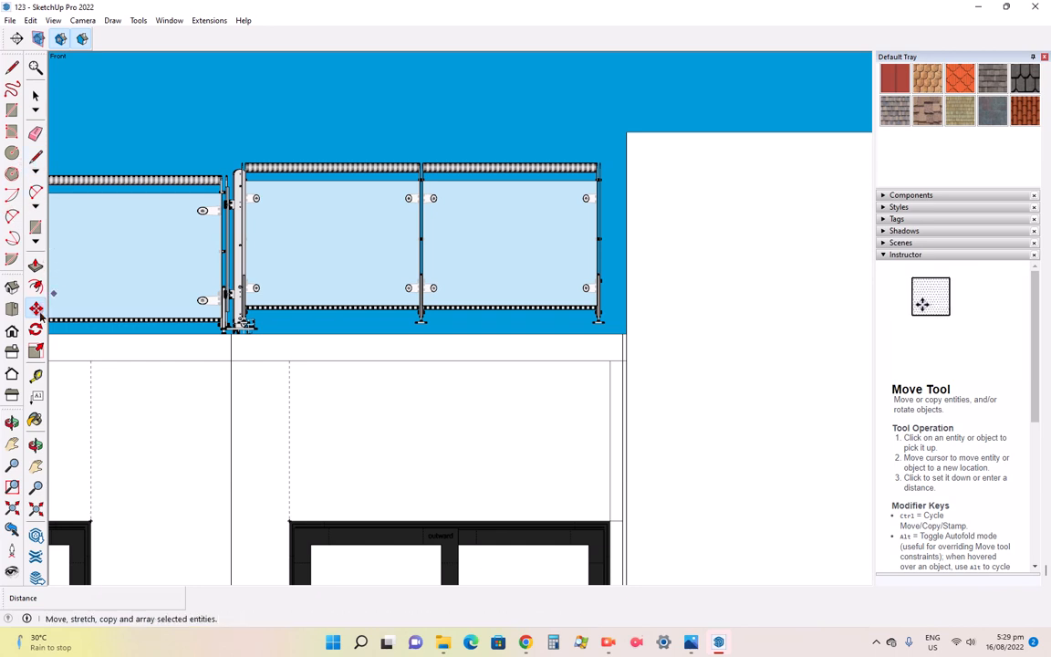
scroll(597, 321, up, 3)
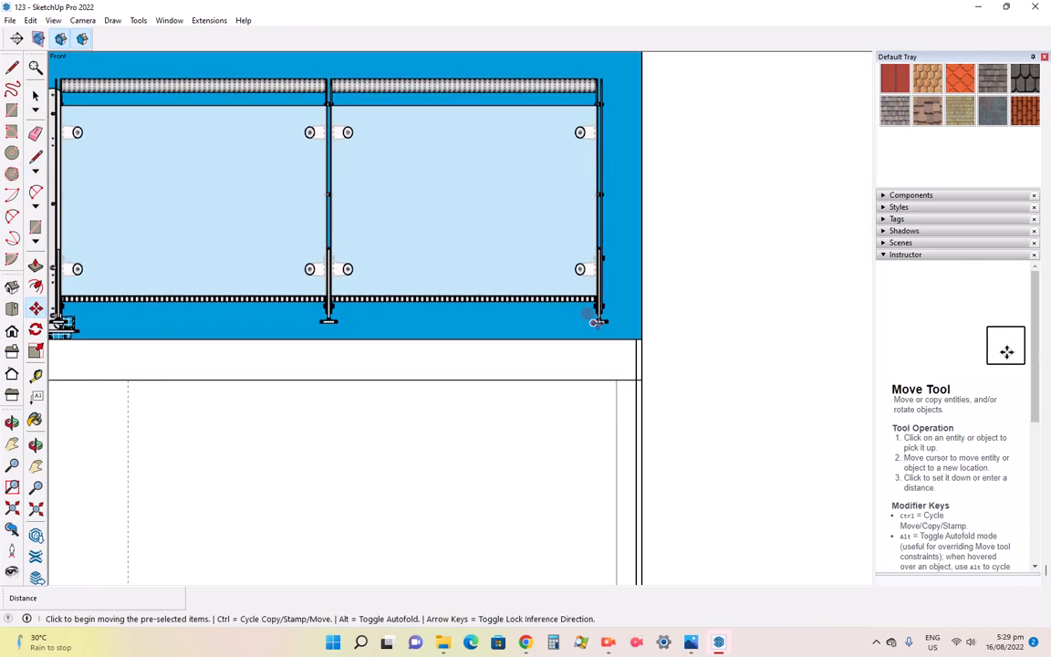
click(591, 320)
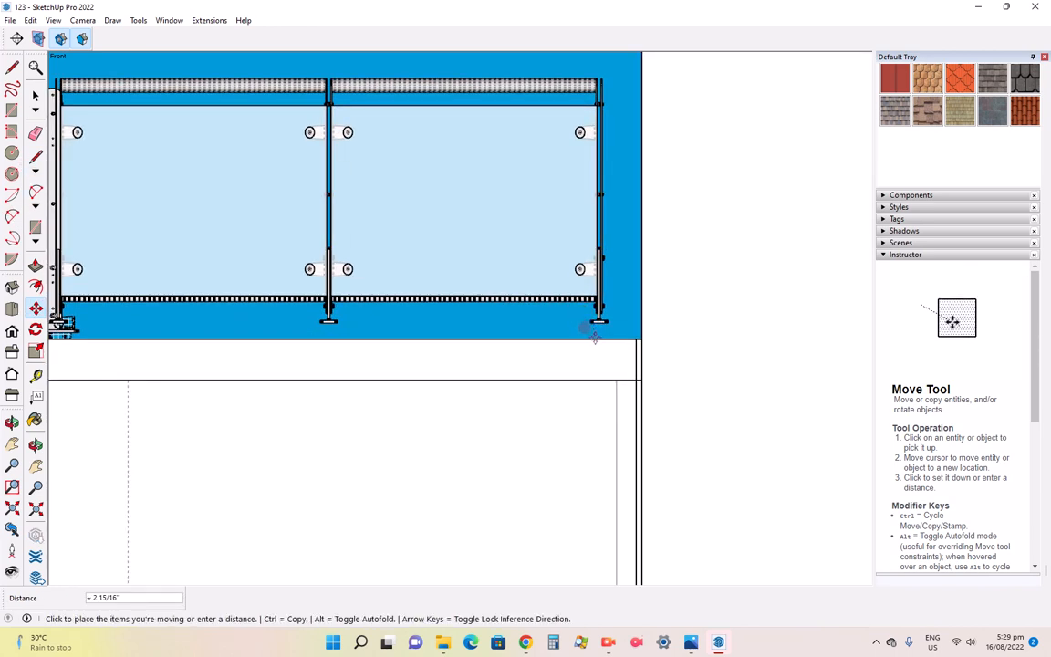
click(592, 320)
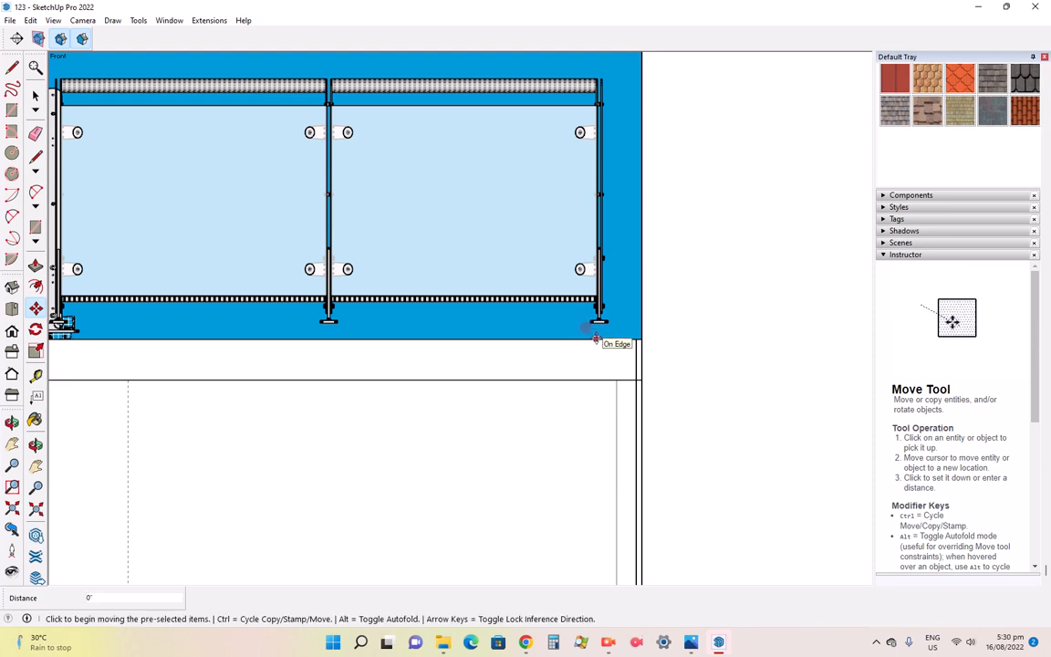
click(594, 338)
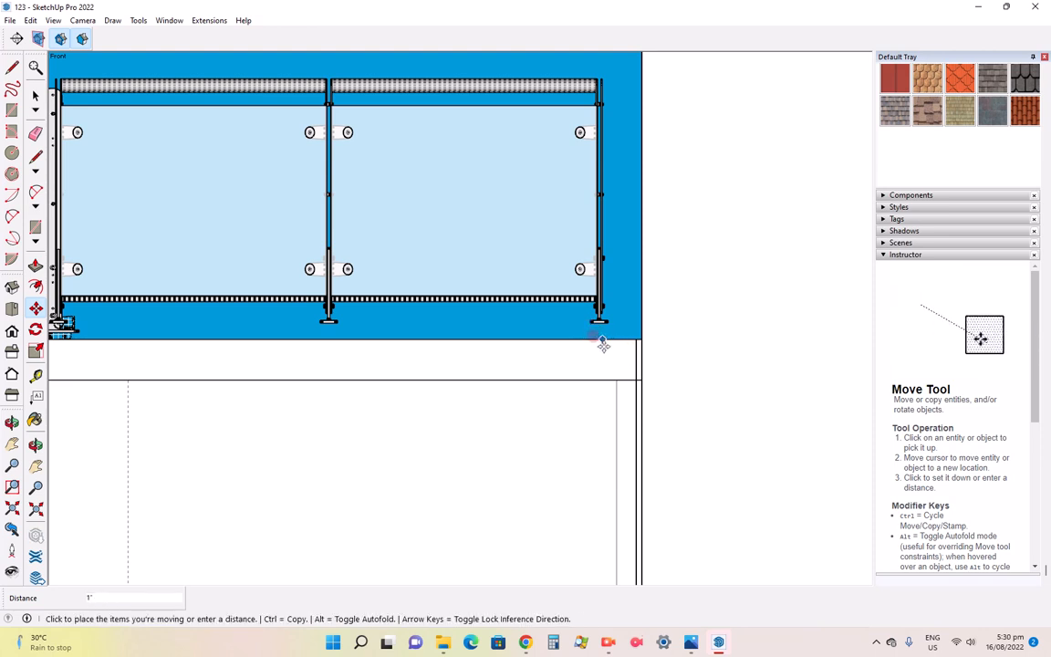
click(602, 343)
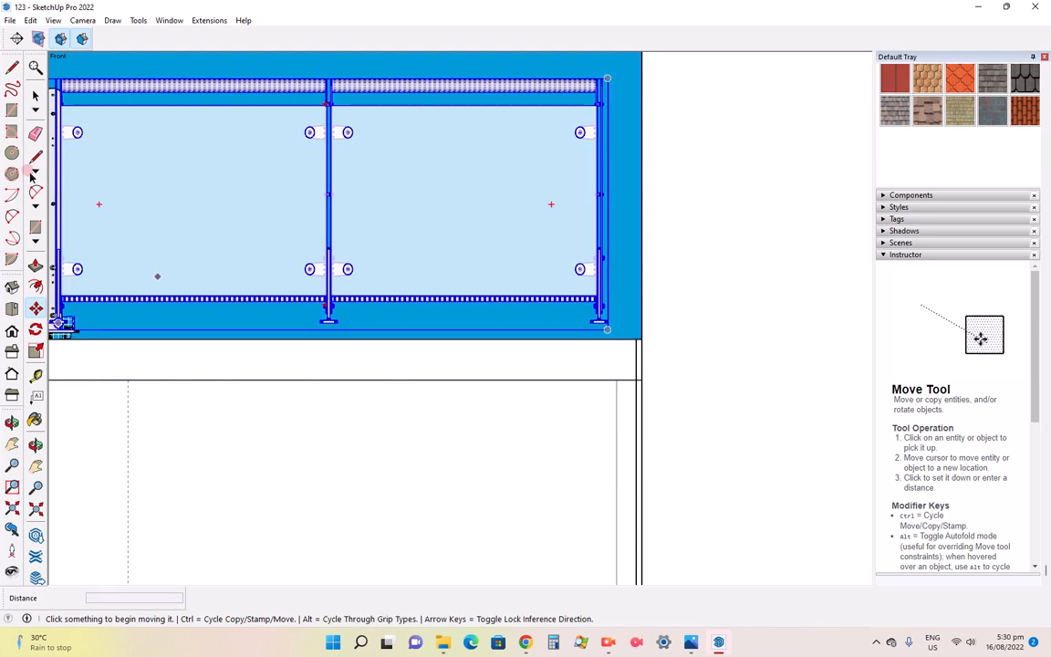
Move the railing section beside the tall front wall straight down 2 3/16" so its post bases rest on the roof edge
click(33, 95)
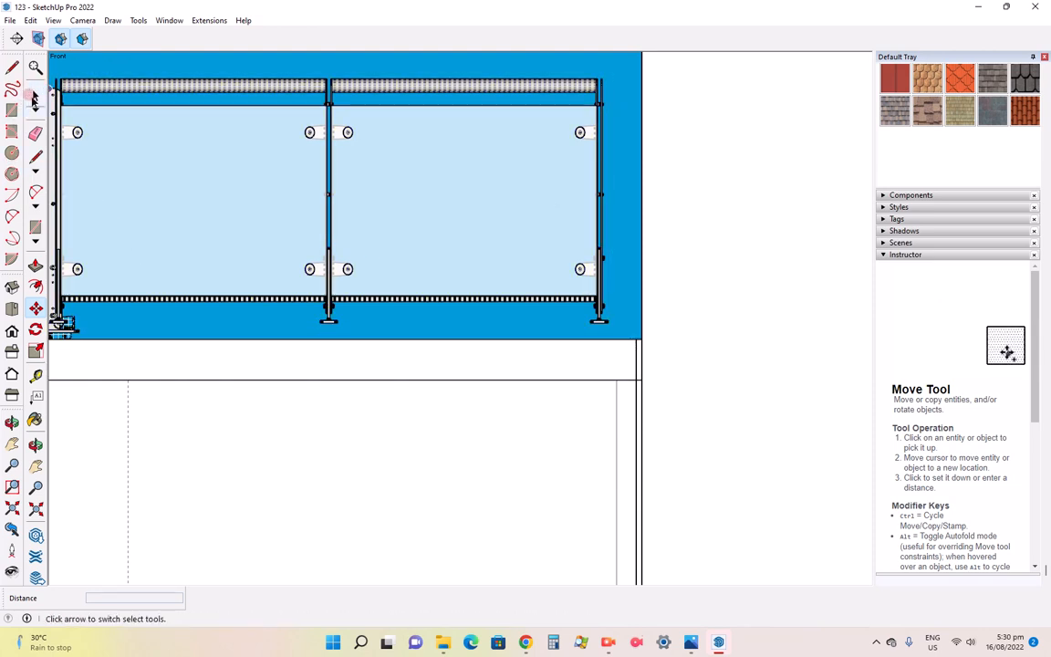
click(293, 89)
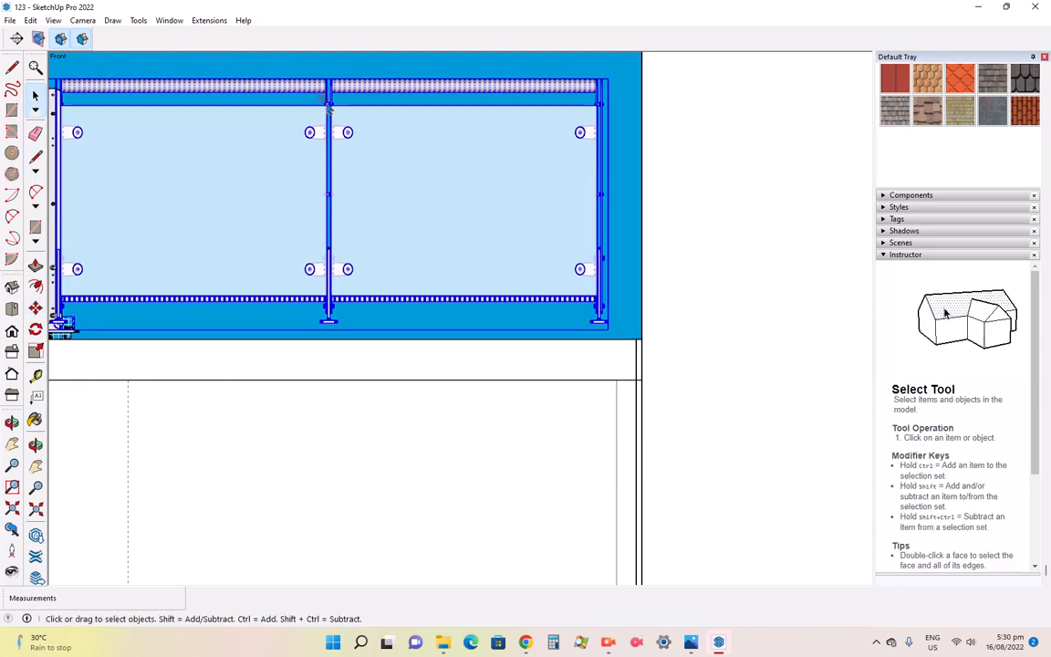
key(m)
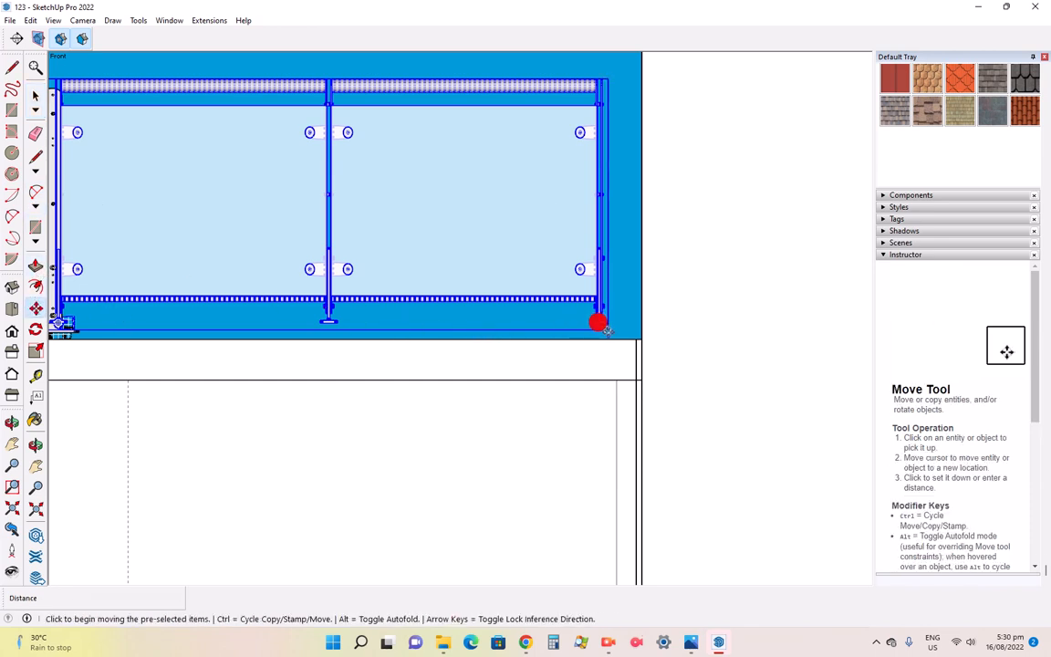
click(598, 322)
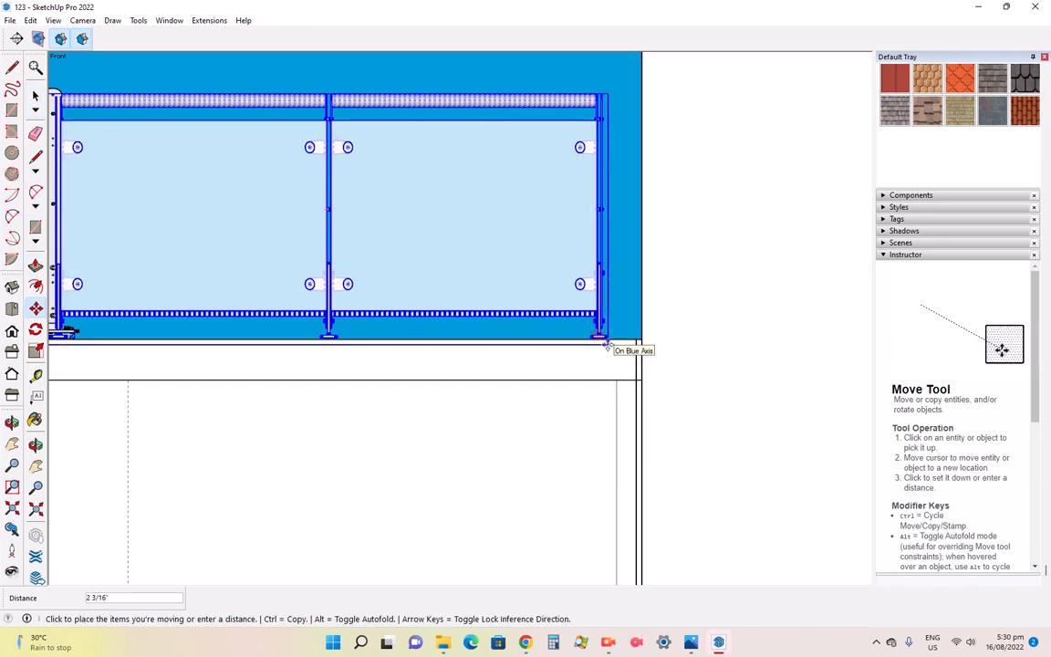
click(608, 345)
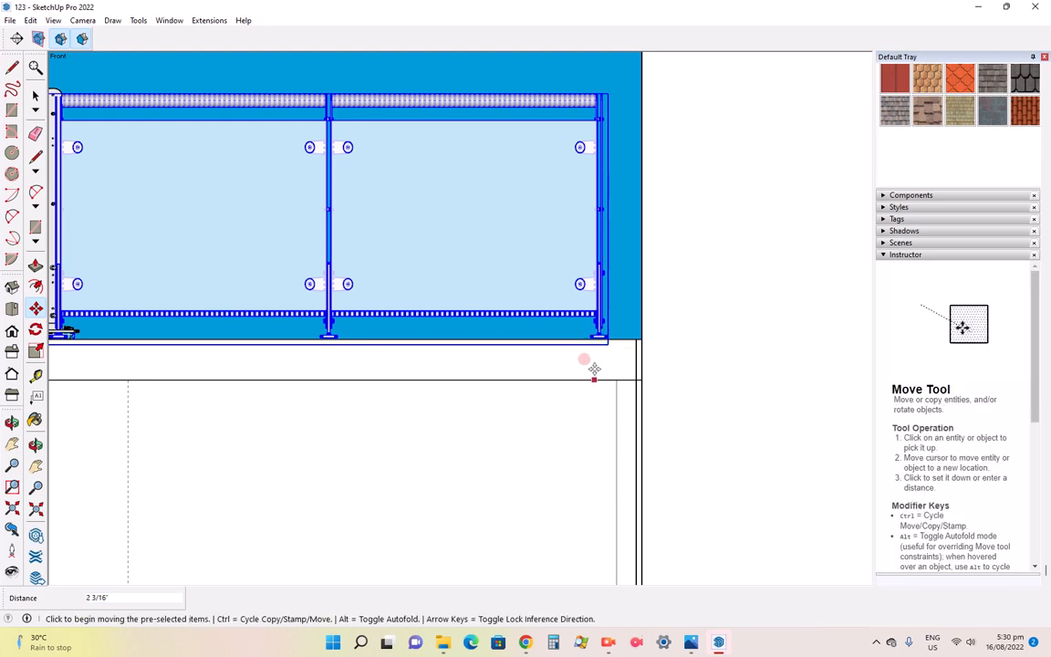
scroll(588, 429, down, 3)
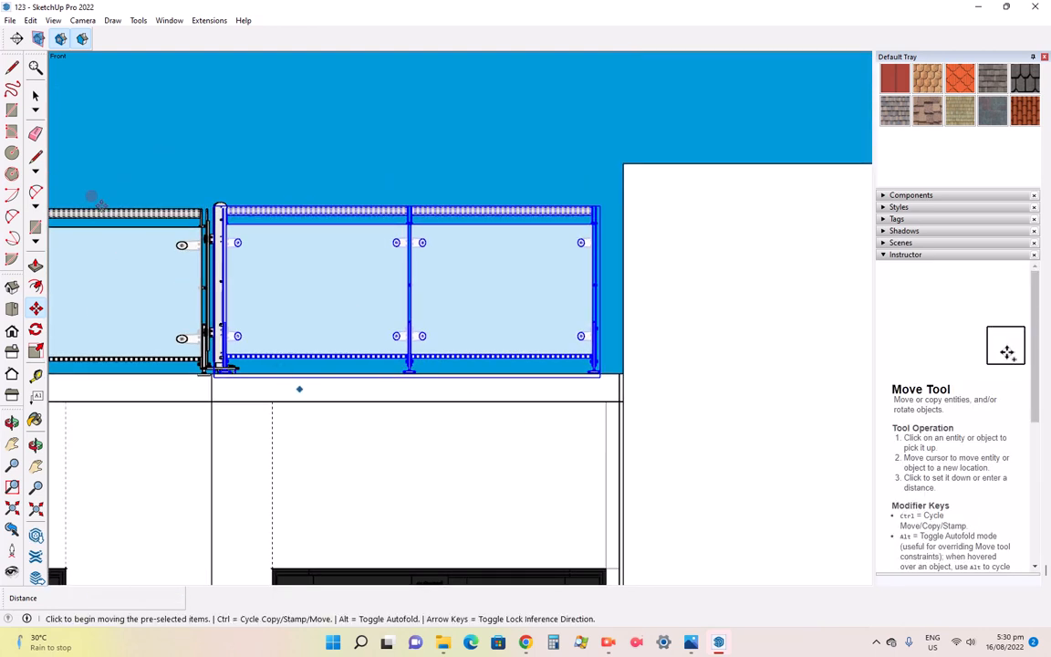
Stretch the selected roof railing section sideways until its end meets the tall front wall, scaling about 1.06 in red
click(35, 351)
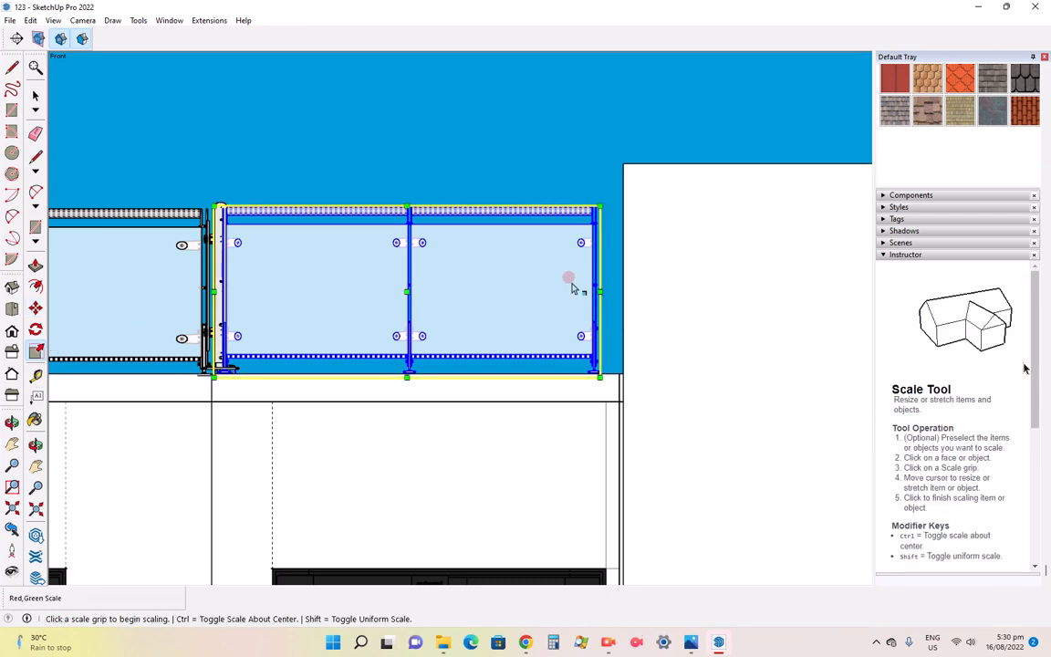
click(600, 291)
click(622, 292)
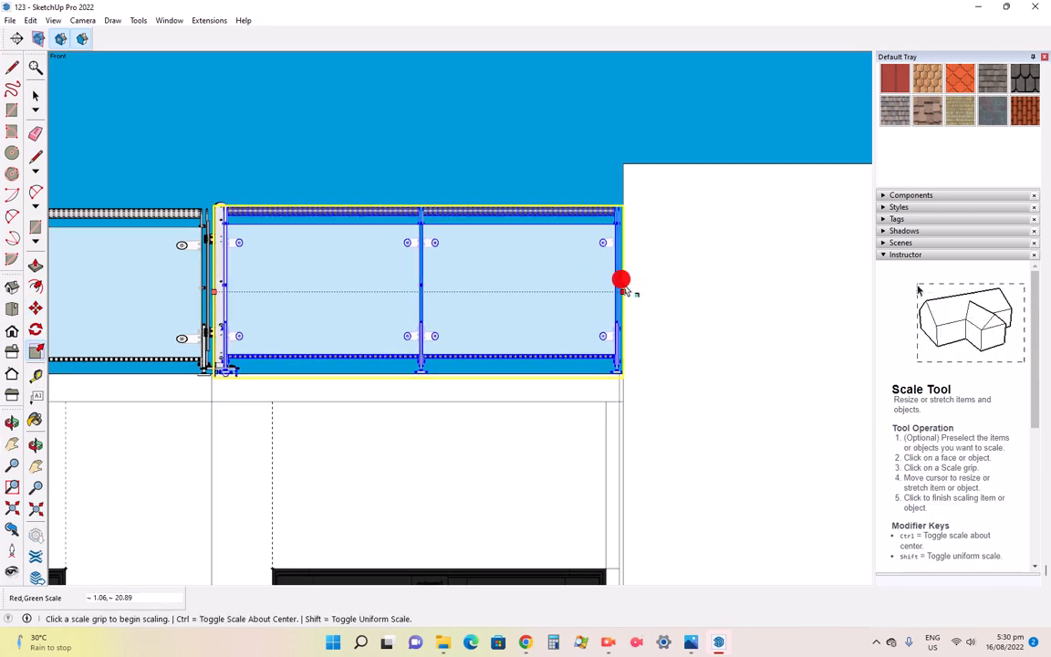
Compare the whole front view with the reference image 1111.jpg, examining the details above the tall front wall's windows
scroll(500, 368, down, 6)
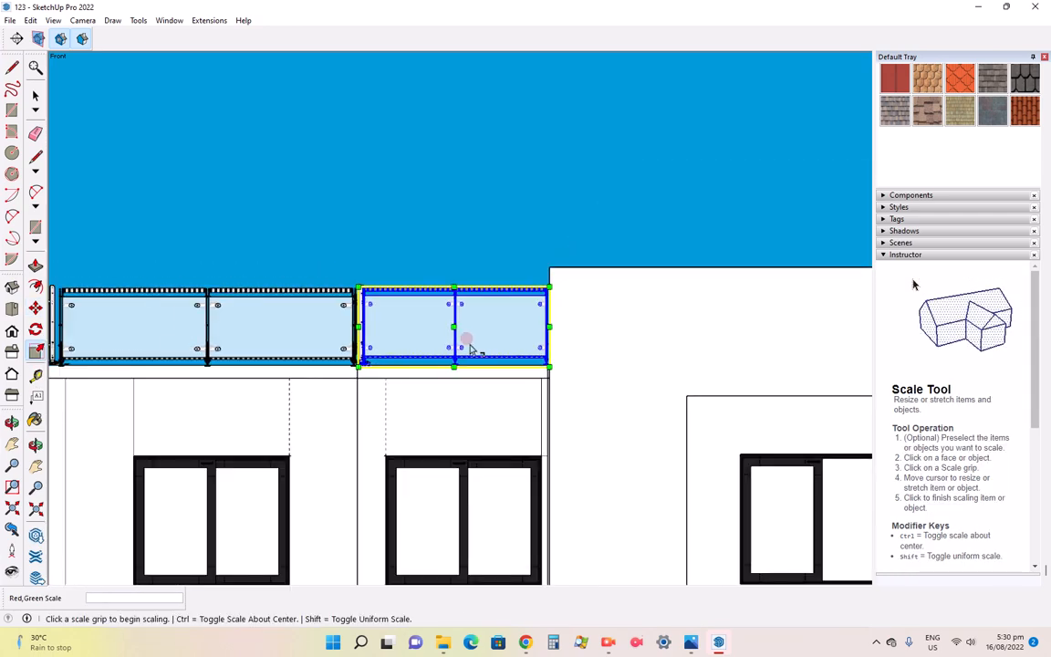
scroll(460, 329, down, 5)
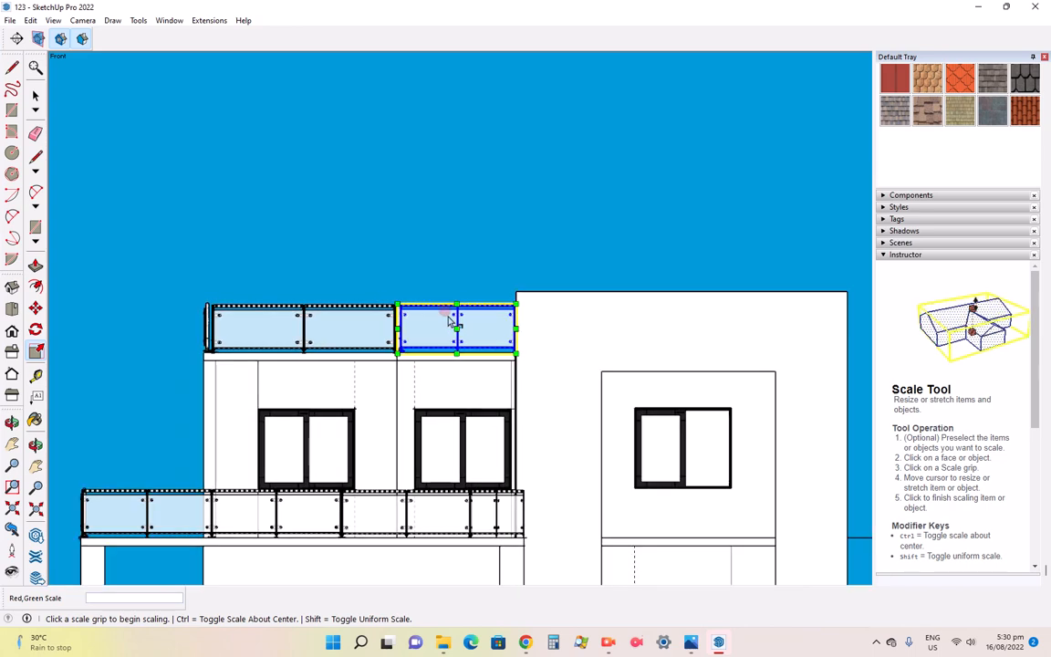
scroll(445, 301, down, 5)
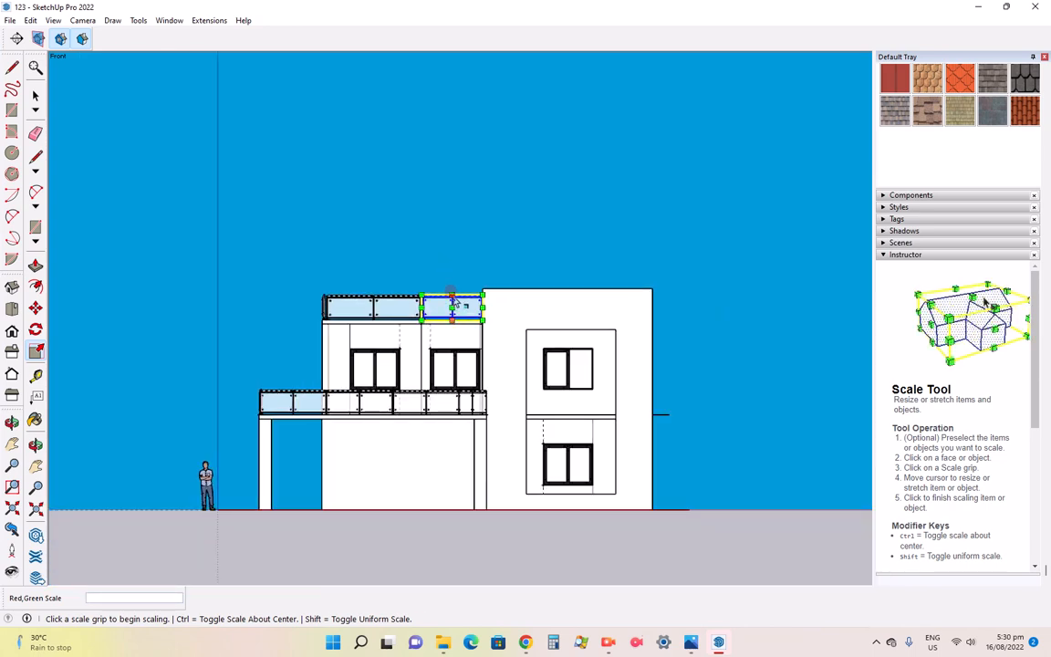
scroll(455, 304, up, 1)
click(689, 644)
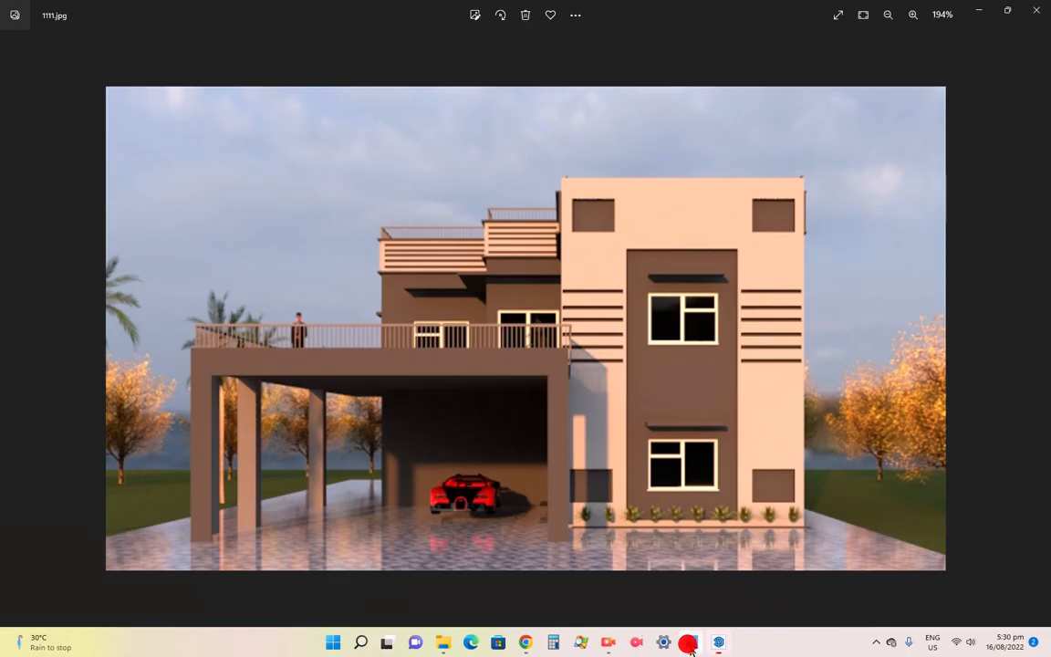
click(689, 645)
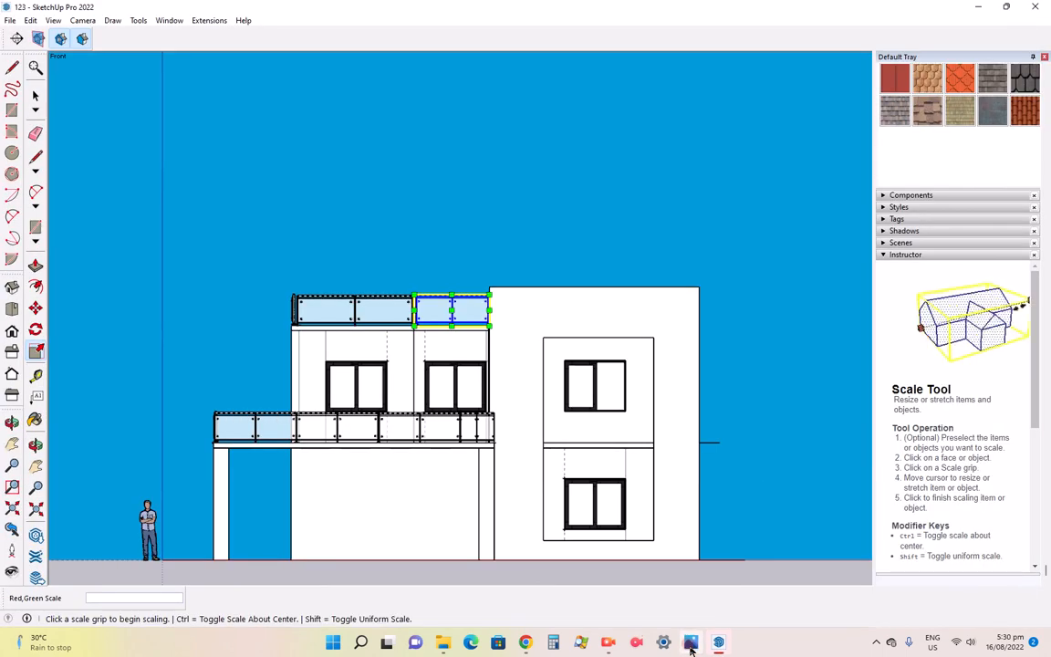
click(690, 645)
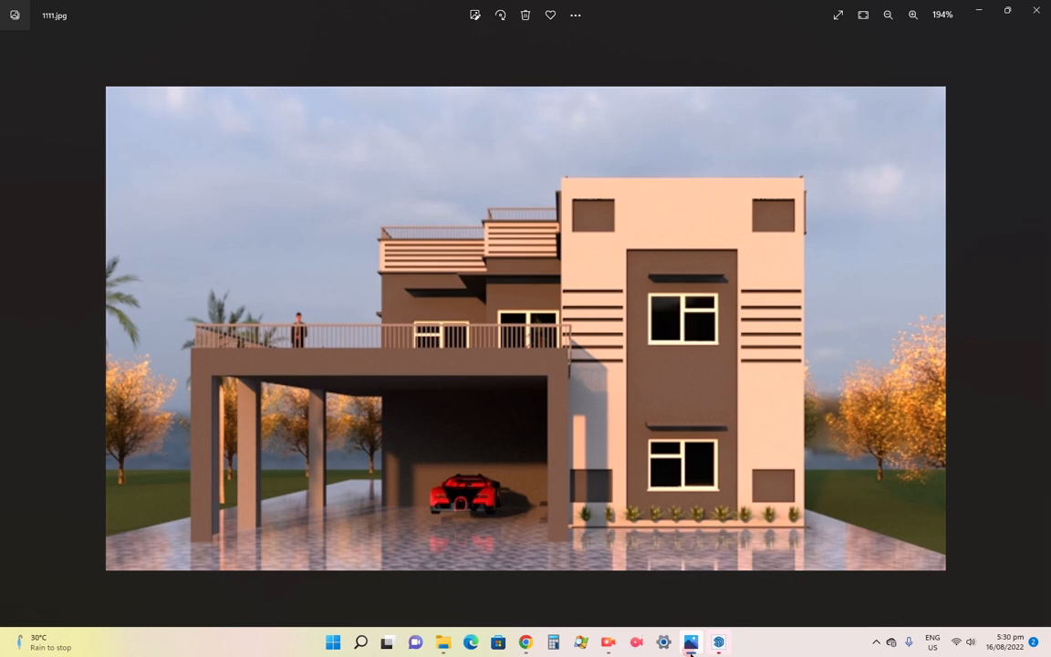
click(690, 645)
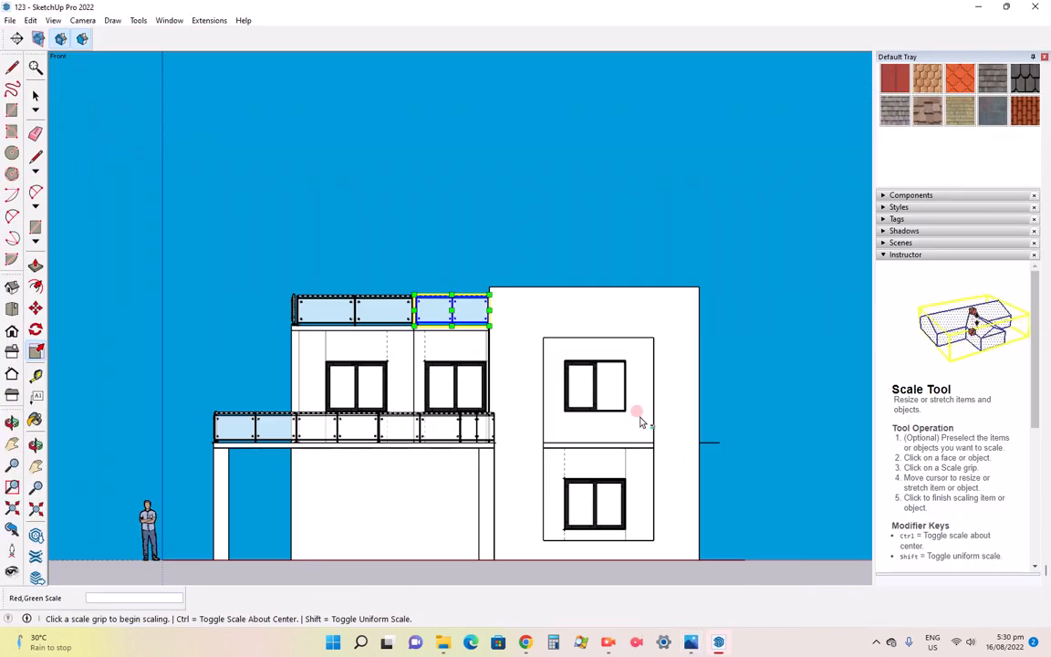
Draw a thin rectangle about 6' 9" by 4 9/16" on the tall front wall, just above the upper window
scroll(640, 422, up, 2)
key(space)
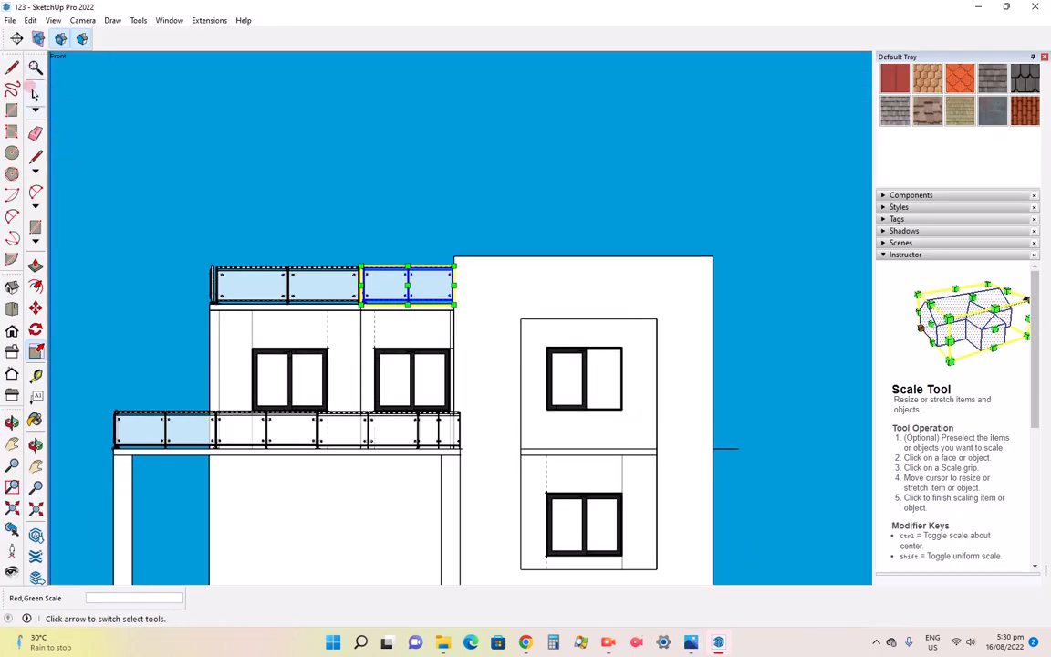
scroll(633, 319, up, 4)
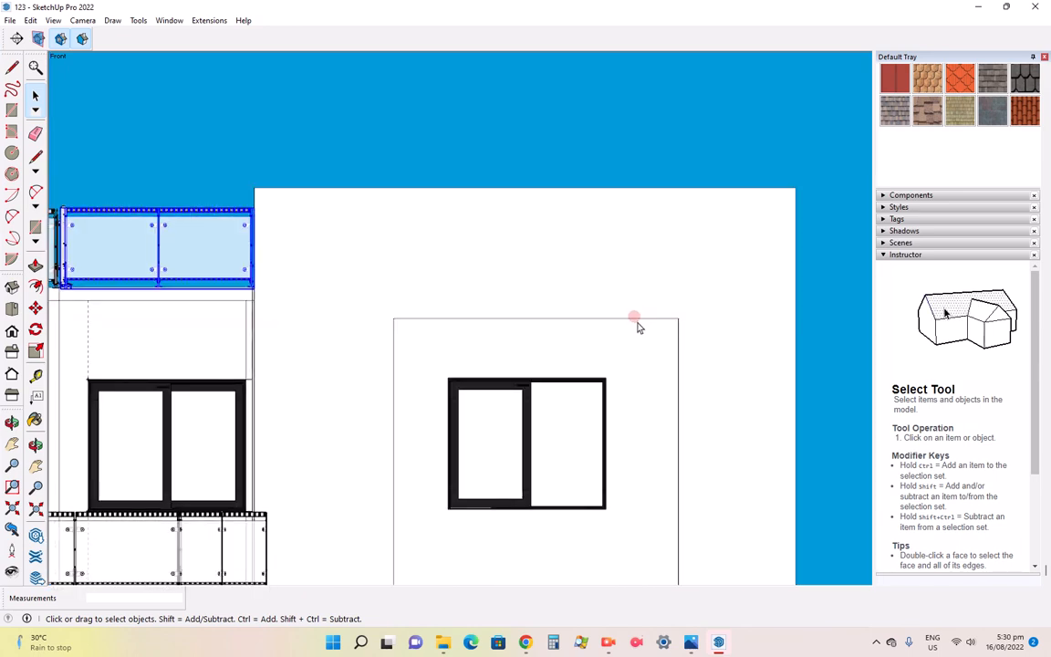
scroll(571, 353, up, 2)
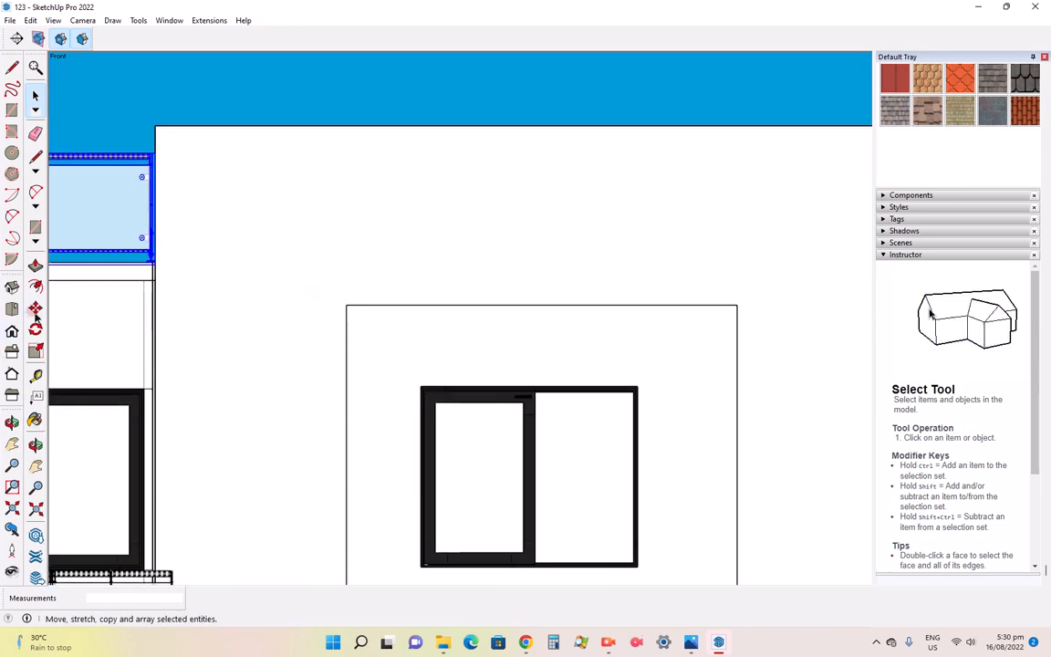
click(12, 110)
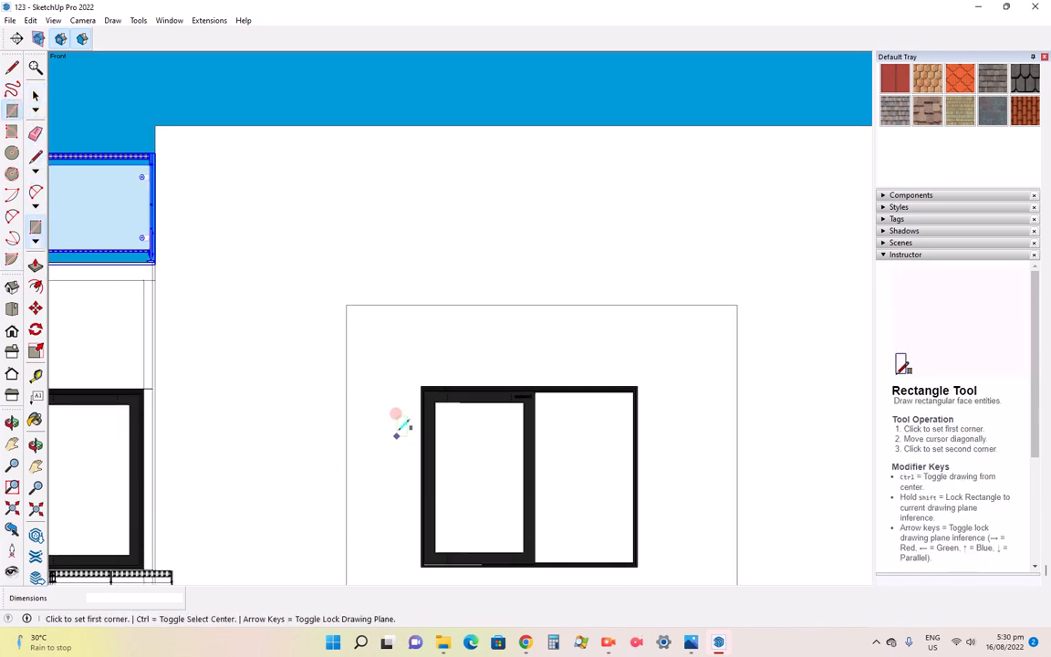
click(401, 362)
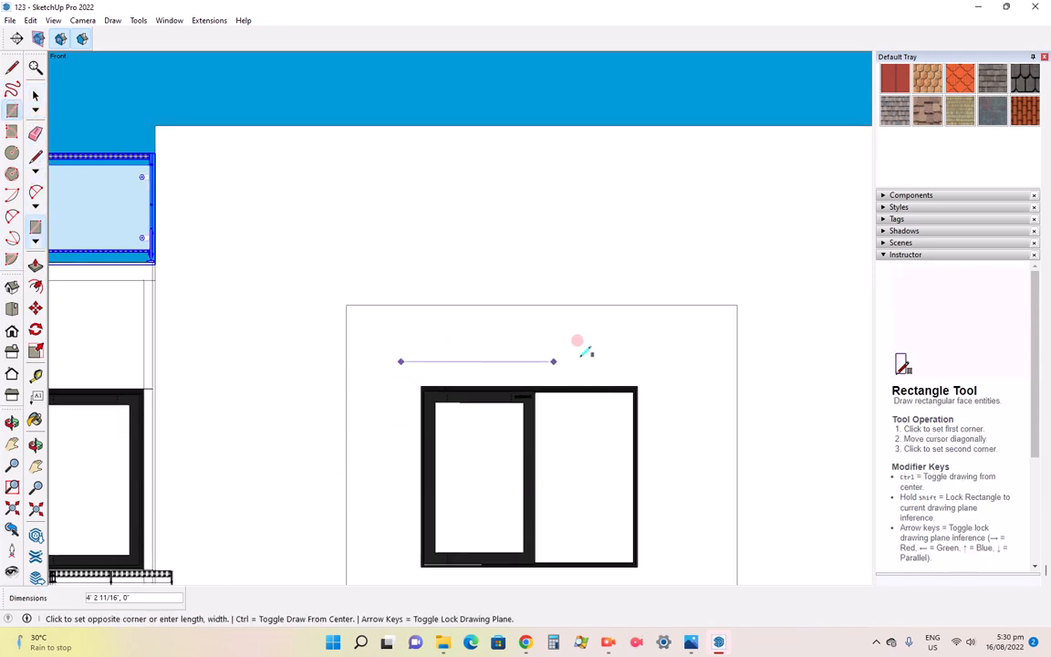
click(645, 372)
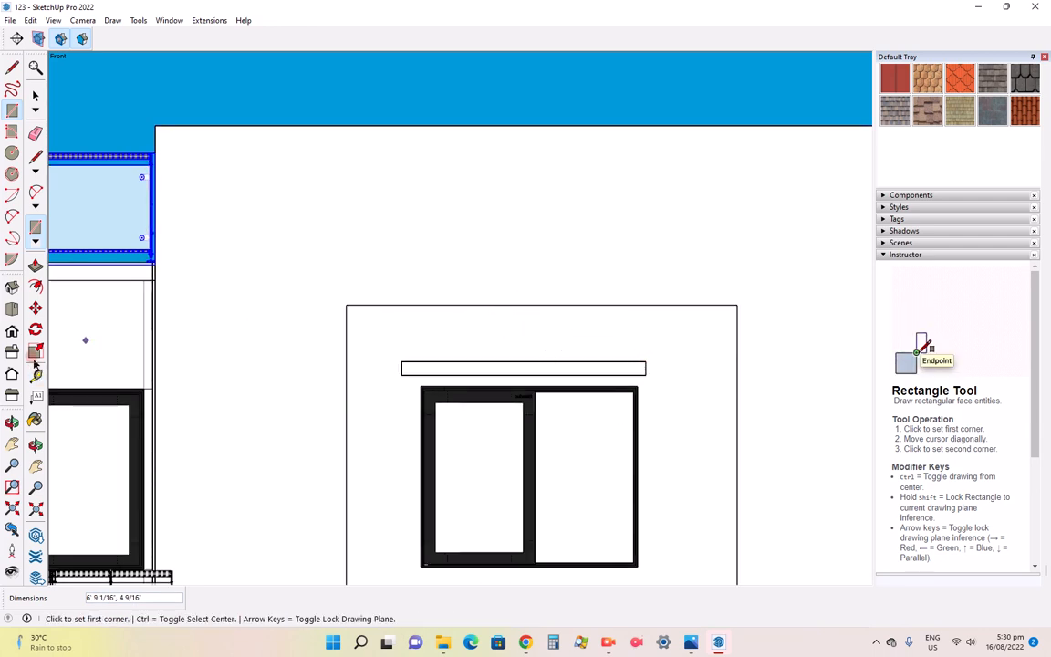
Push/Pull the rectangle above the upper window outward 3' to form a window canopy
click(33, 450)
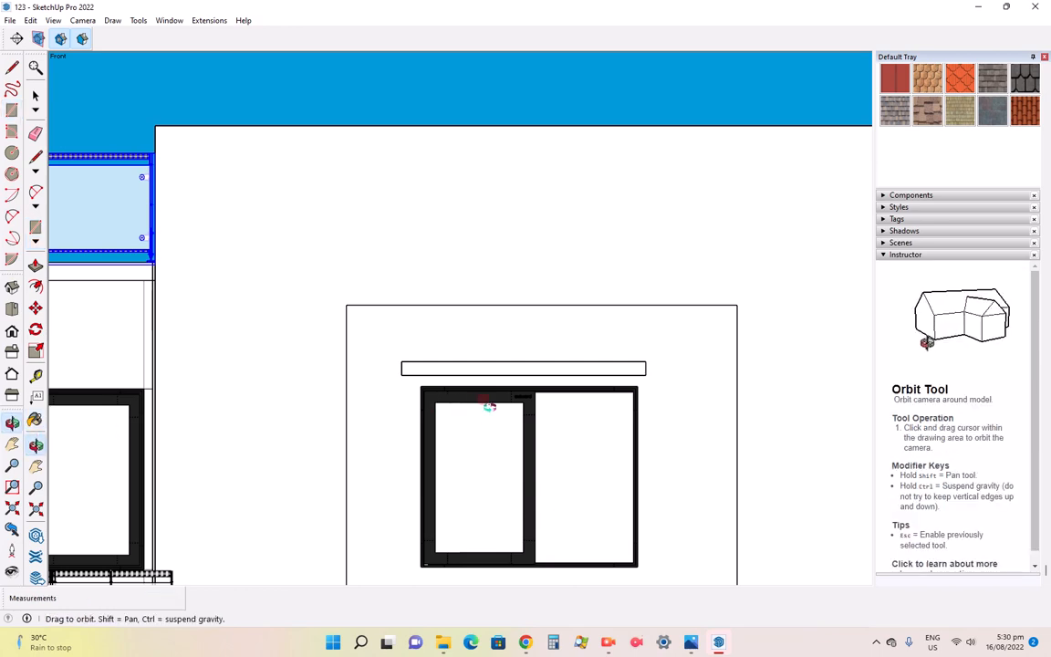
mouse_move(485, 401)
mouse_down()
mouse_move(369, 438)
mouse_move(354, 428)
mouse_move(575, 383)
mouse_move(382, 435)
mouse_up()
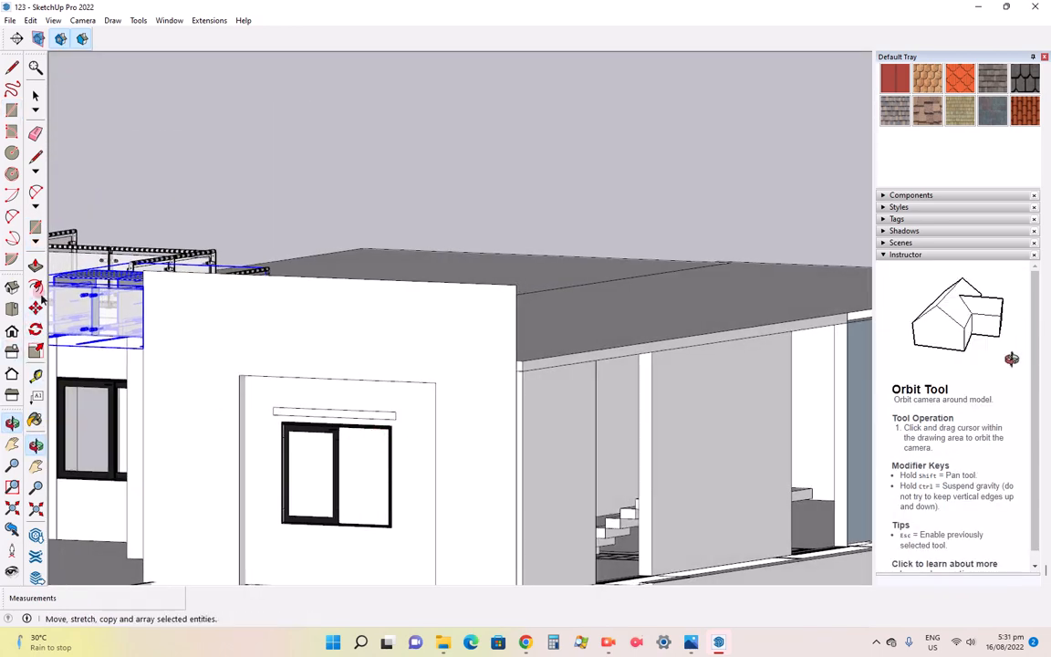
click(35, 264)
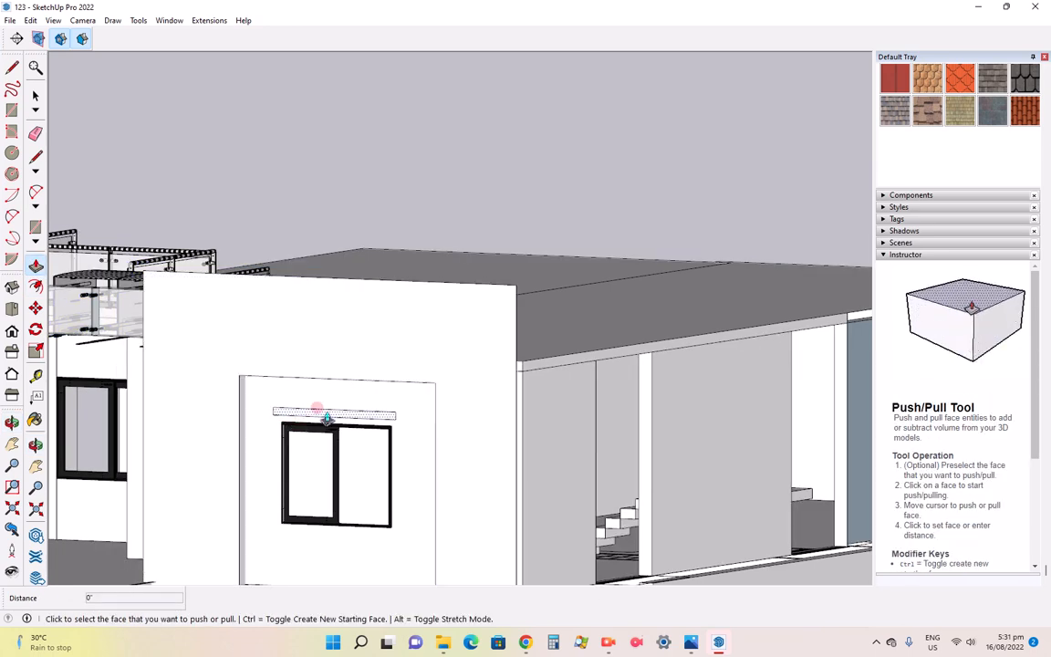
click(326, 415)
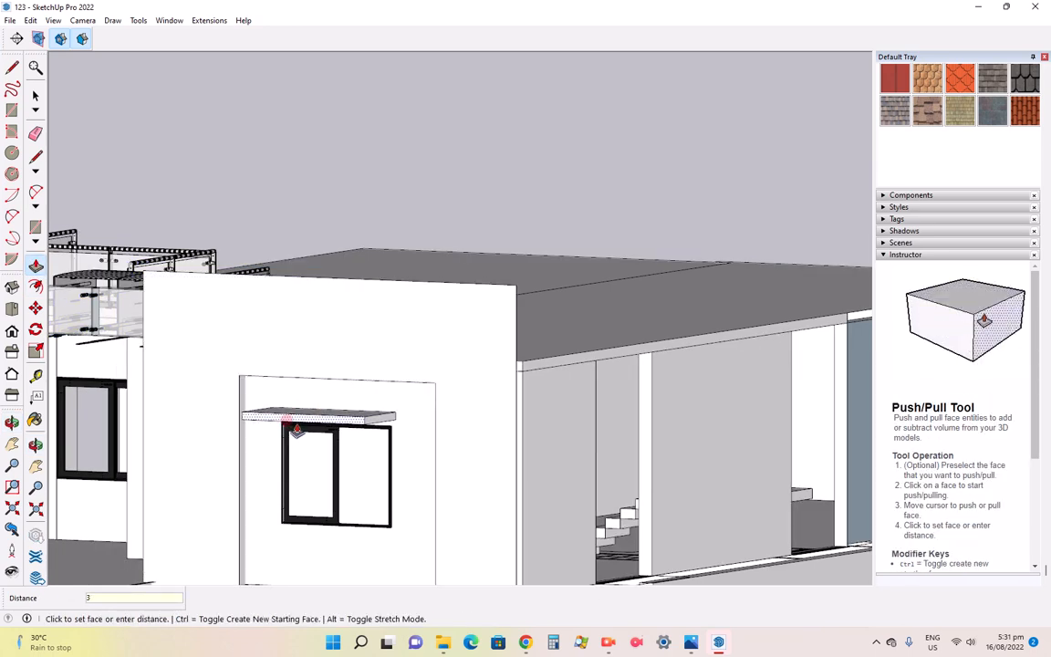
text(3')
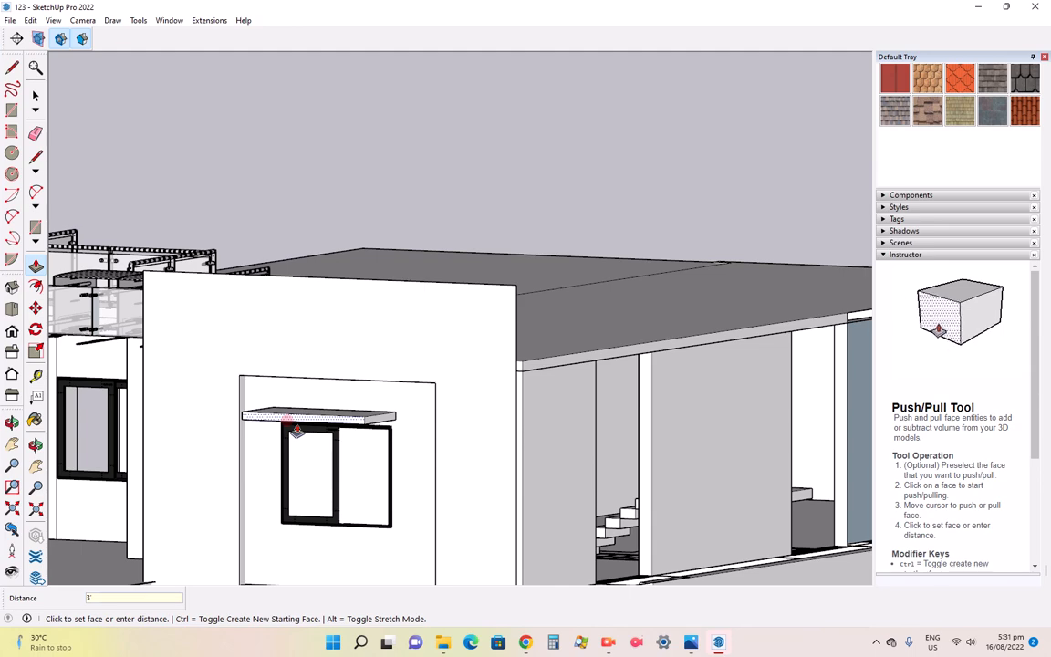
key(Return)
Draw a thin rectangle about 6' 2" by 4 1/8" just above the tall front wall's ground-floor window
middle_drag(297, 429, 340, 518)
scroll(340, 518, up, 6)
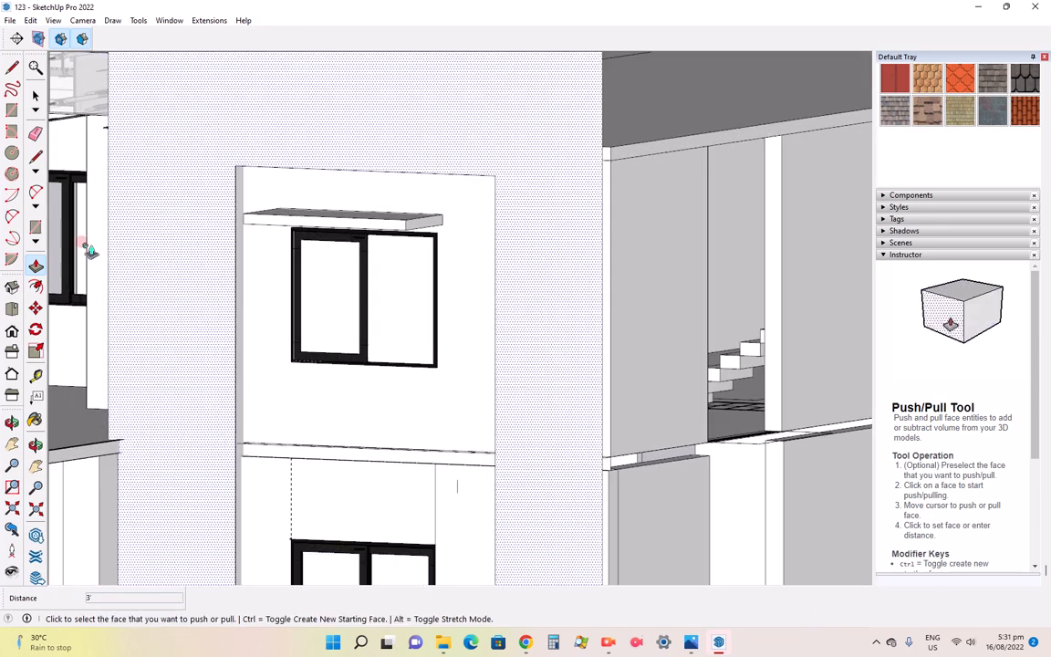
click(12, 110)
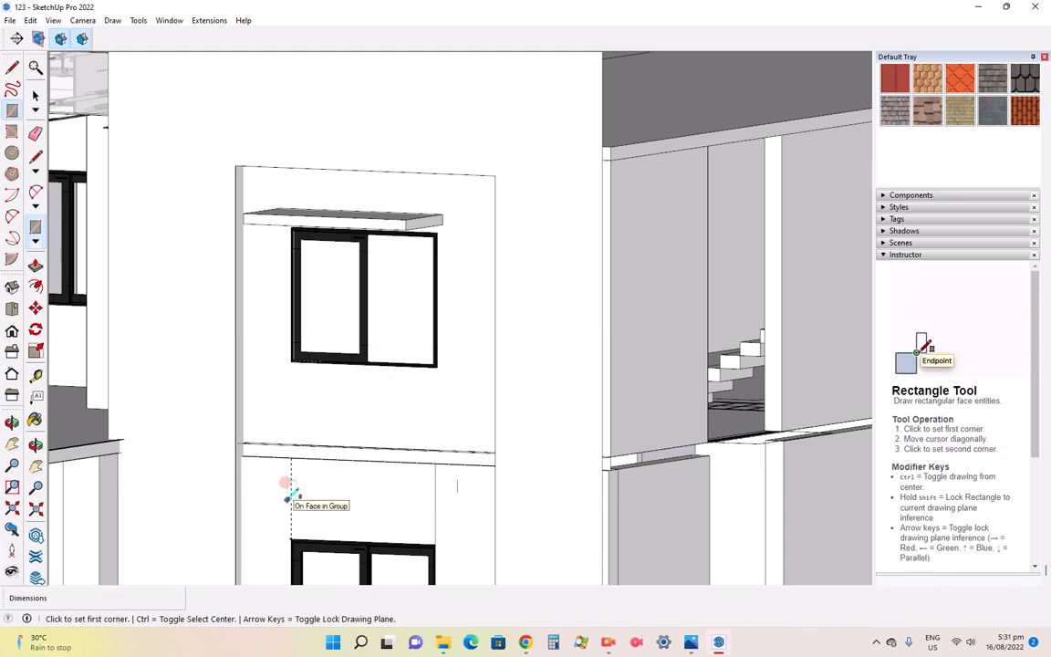
click(287, 513)
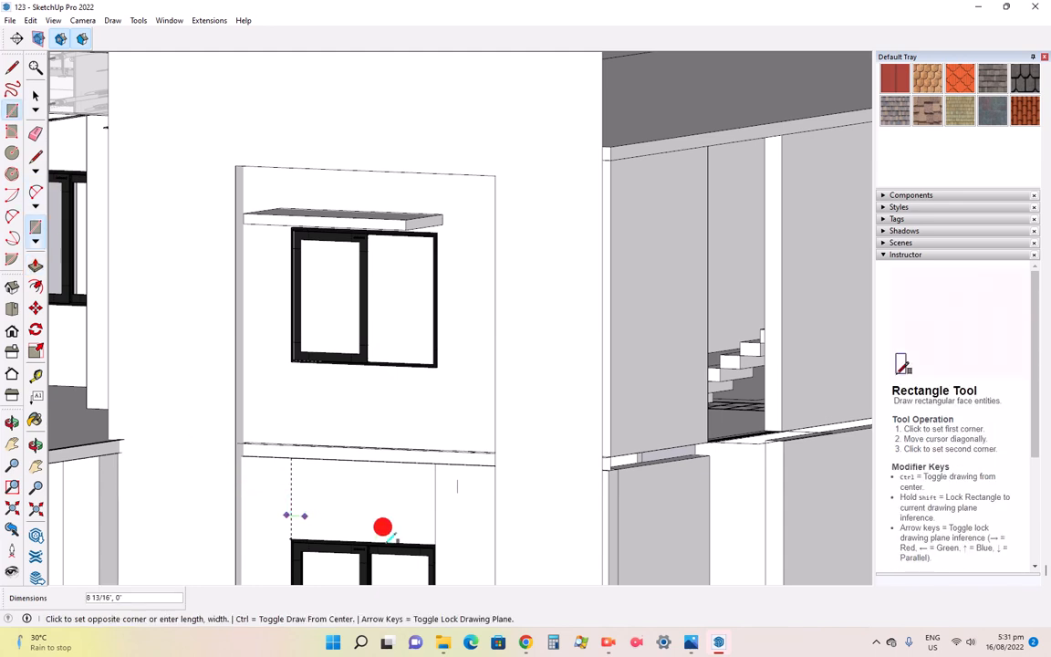
click(437, 526)
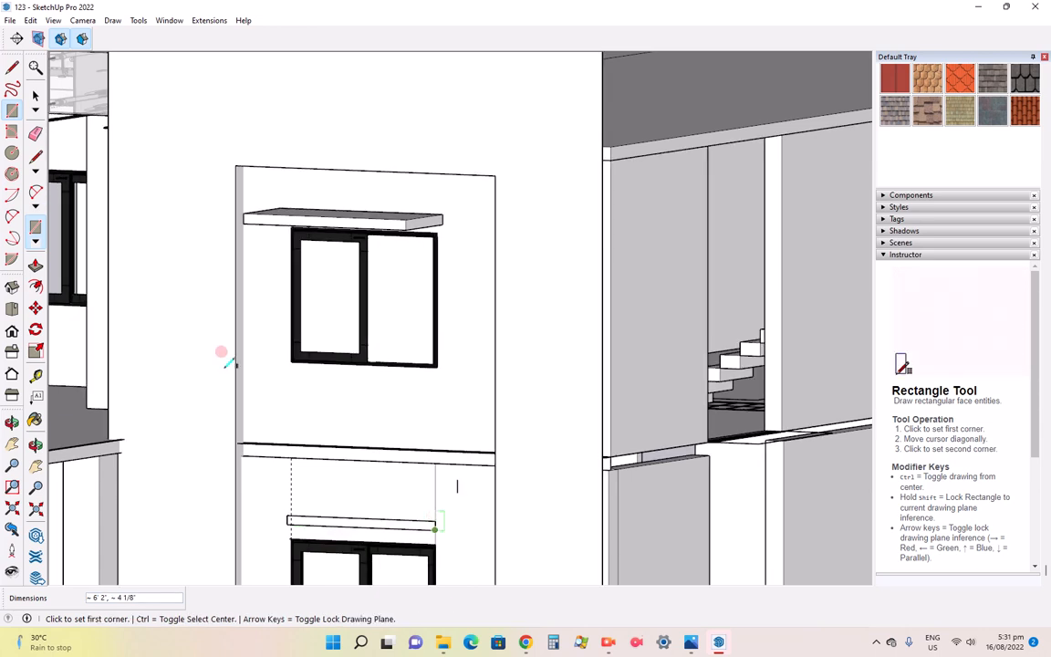
Push/Pull the rectangle above the ground-floor window outward 3' to form a matching canopy
click(36, 267)
click(327, 519)
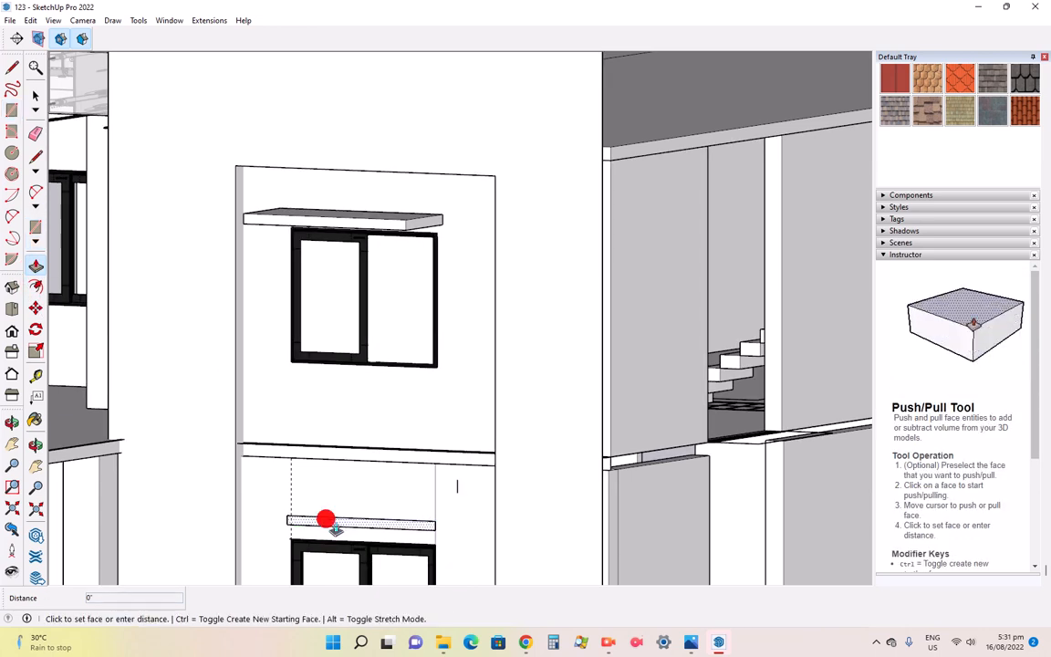
text(3')
key(Return)
Flatten the overly deep railing section back onto the roof edge above the window, scaling about 0.04 in green and 0.98 in blue
scroll(430, 429, down, 3)
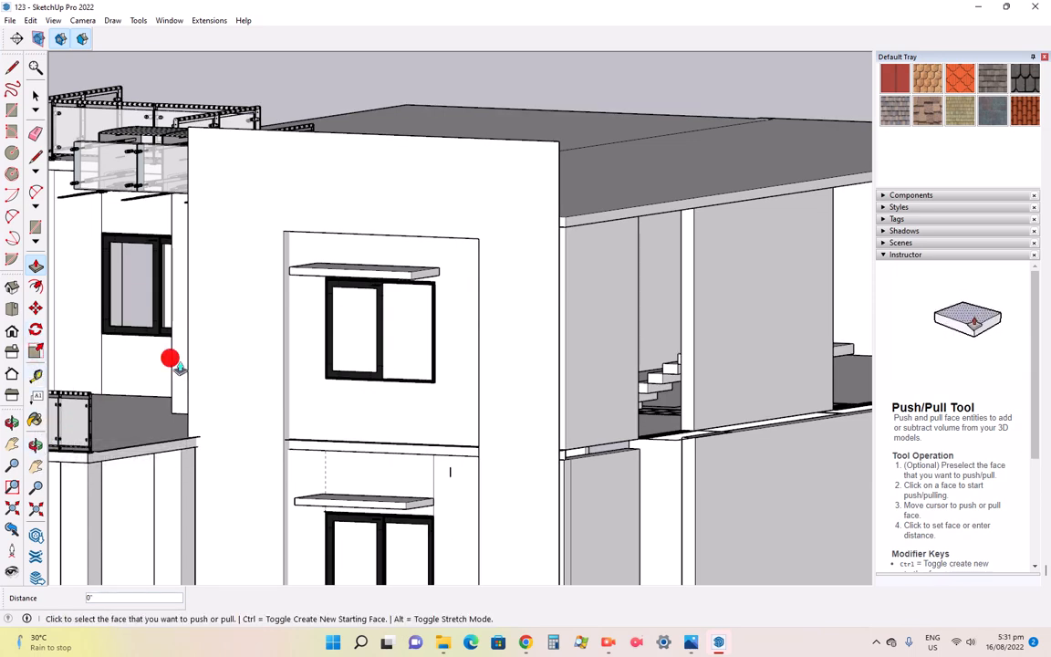
click(34, 95)
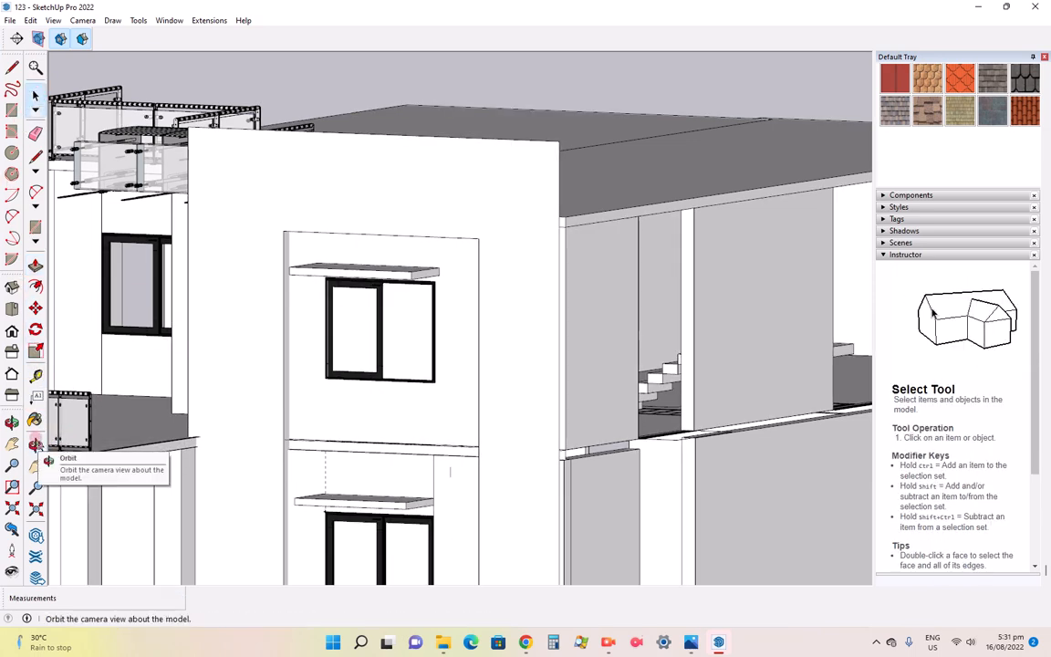
click(35, 444)
drag(328, 301, 579, 273)
scroll(580, 228, up, 3)
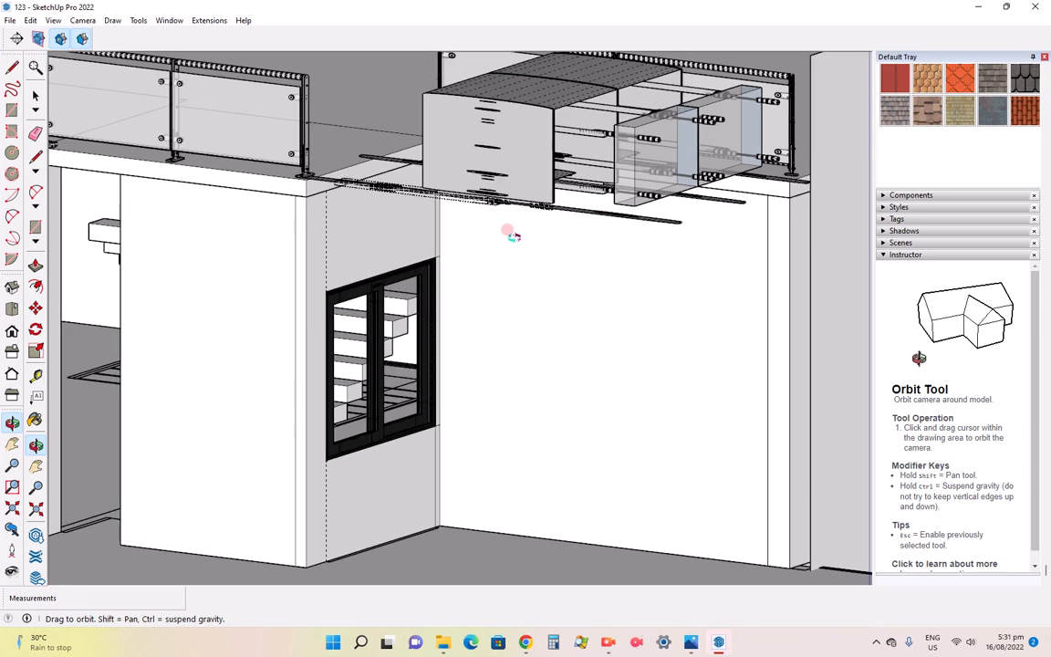
scroll(467, 340, down, 1)
scroll(537, 137, up, 1)
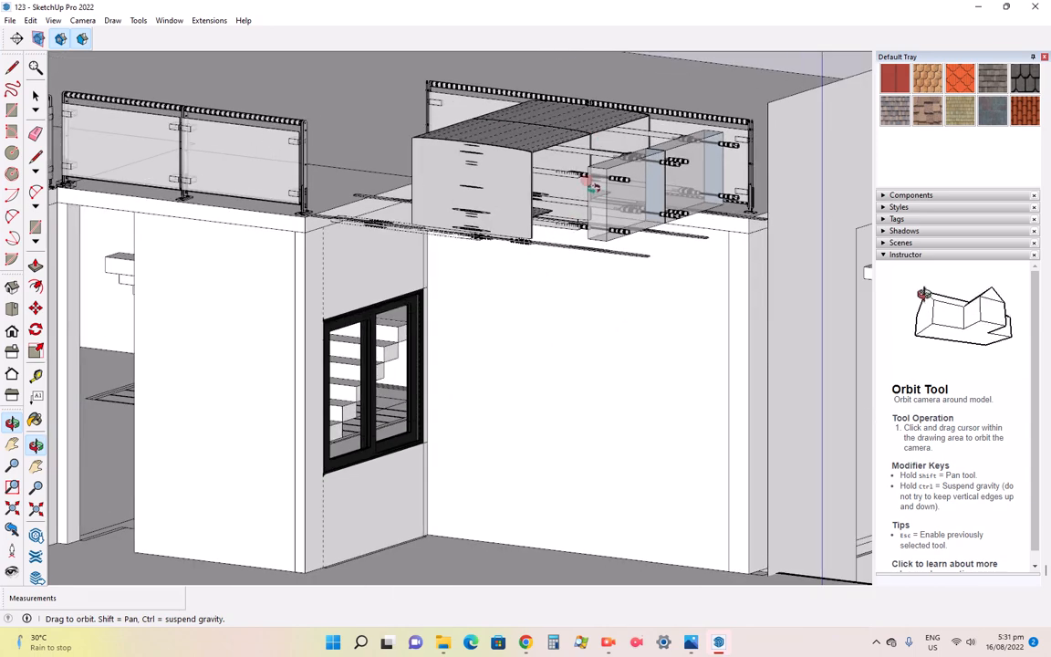
scroll(711, 112, up, 1)
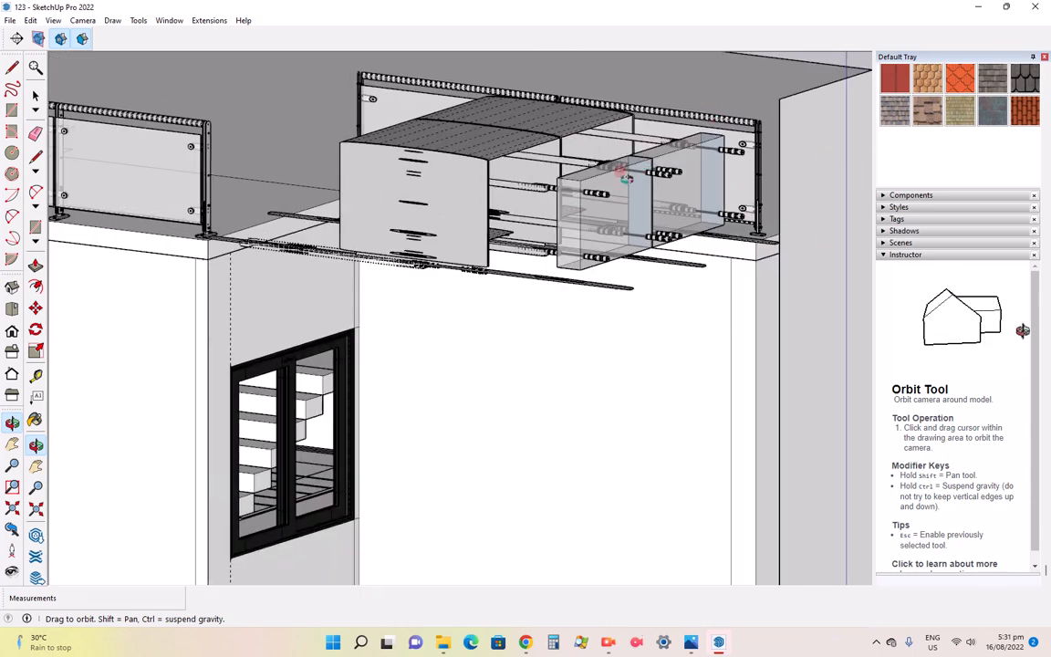
click(35, 95)
click(410, 183)
click(35, 351)
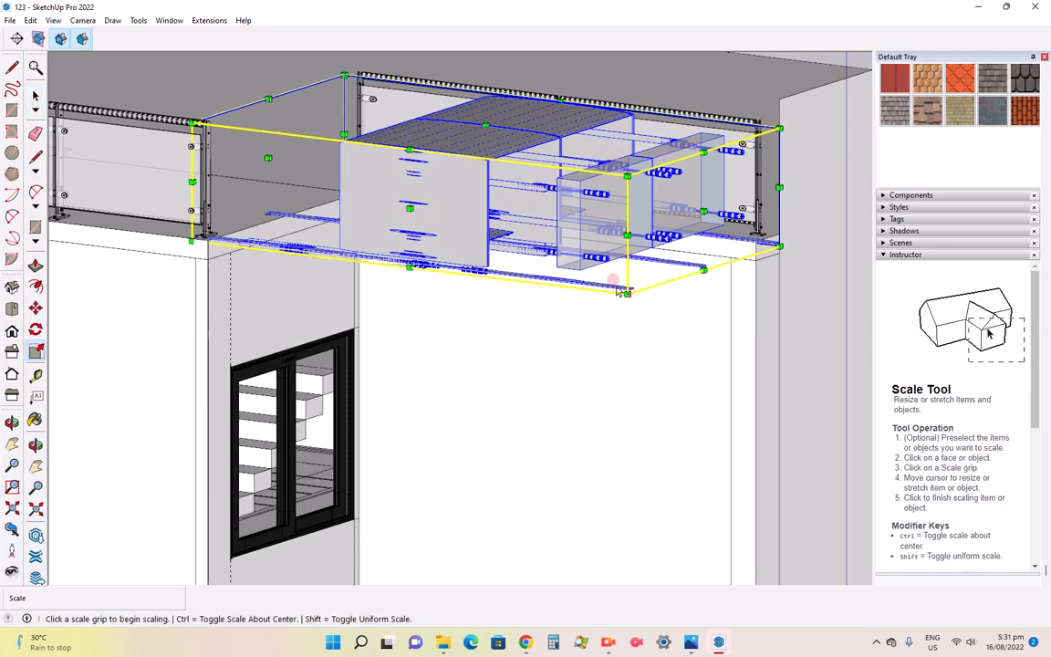
click(701, 271)
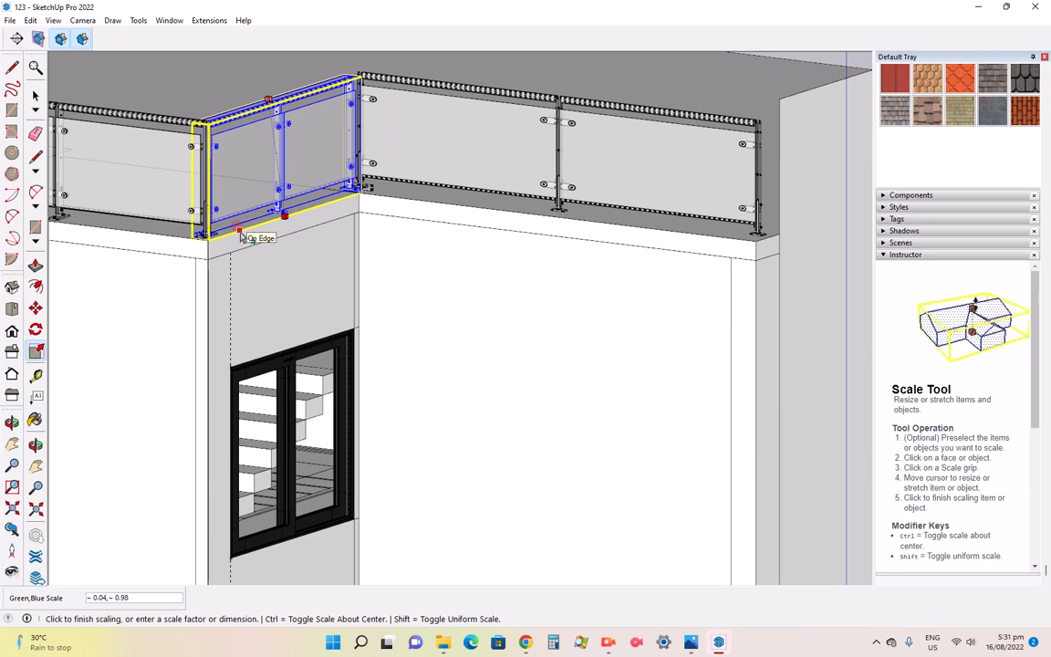
click(238, 229)
click(286, 262)
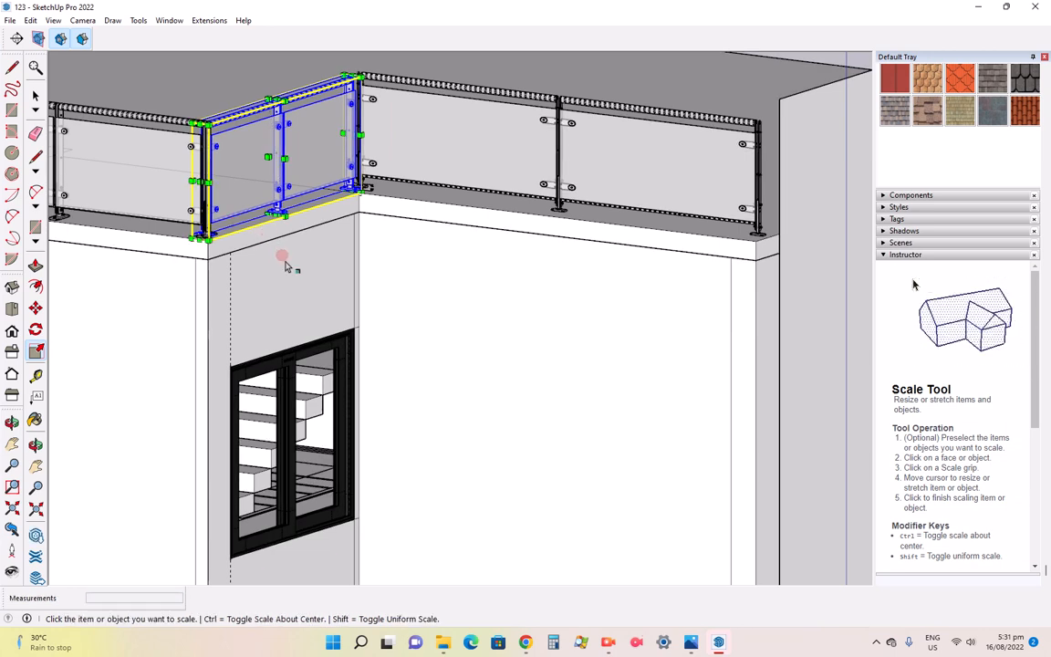
Open the wall group for editing, select the blank recessed wall face beside the window, and check the canopy layout in the reference image
click(35, 95)
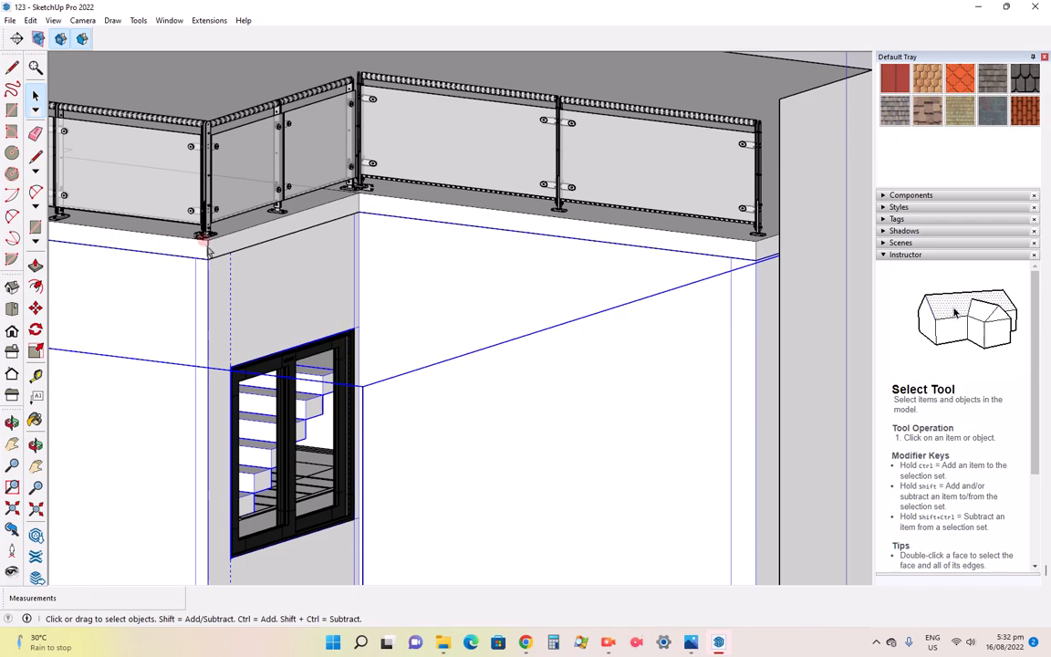
click(720, 459)
double_click(753, 396)
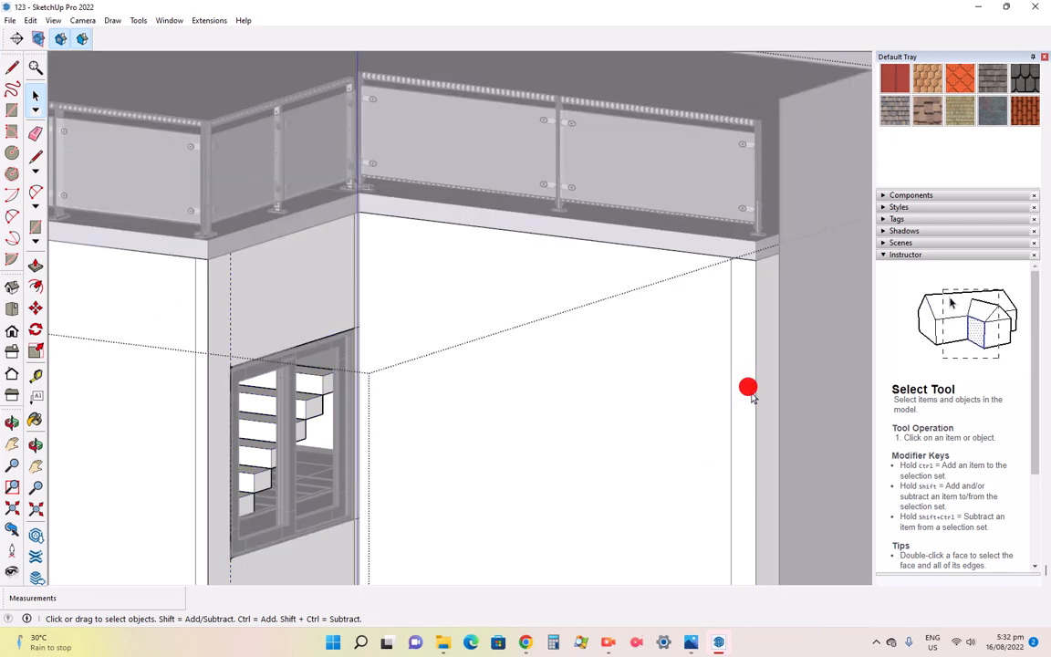
click(687, 366)
scroll(656, 390, down, 2)
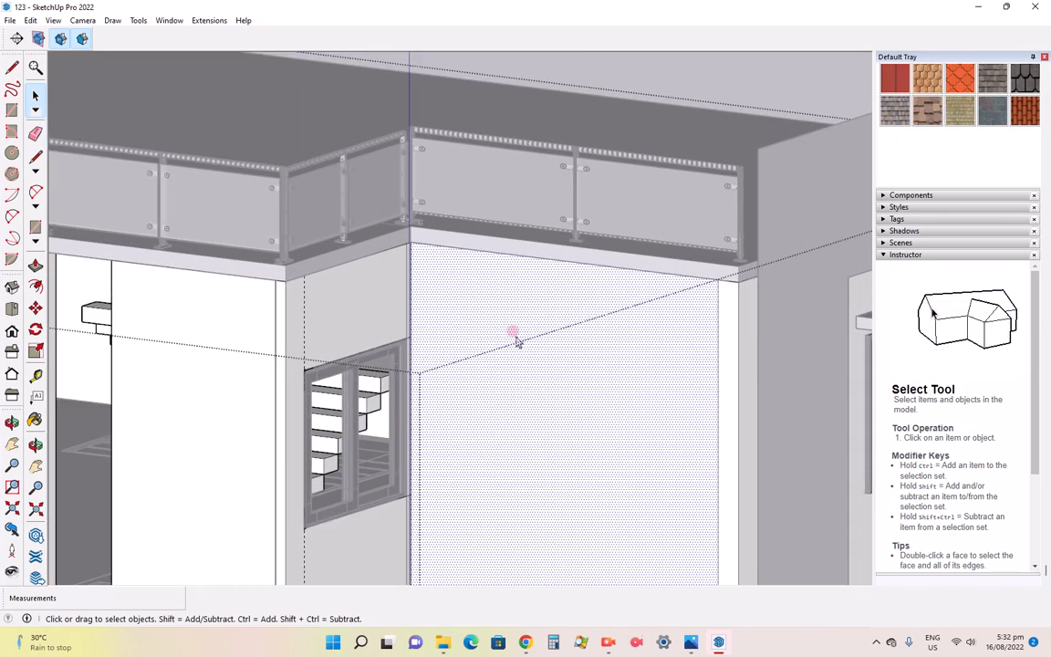
click(691, 641)
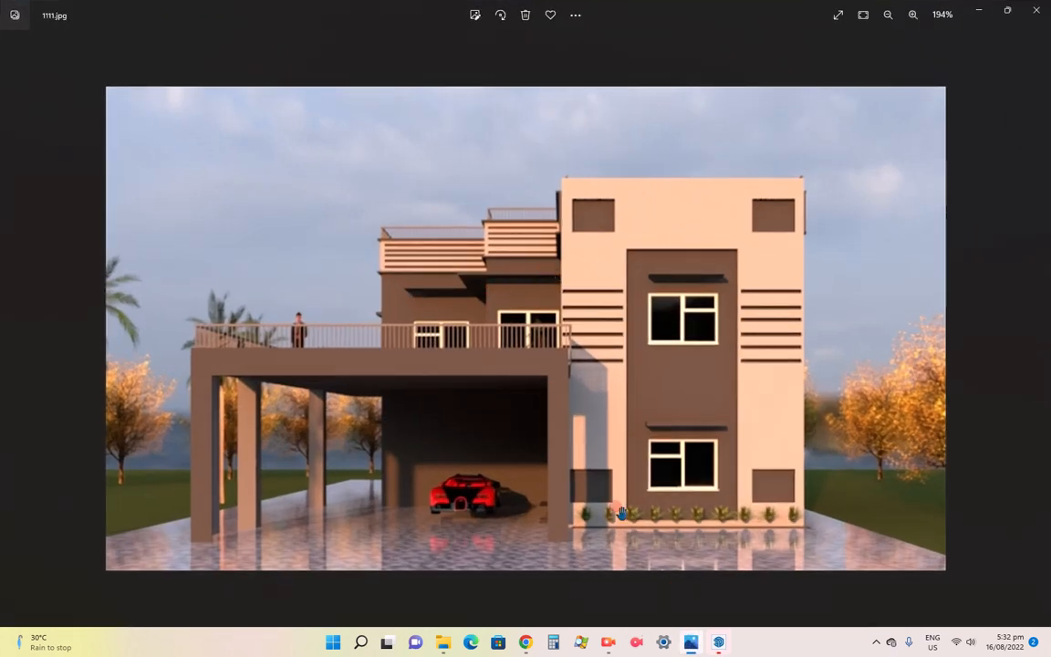
click(688, 642)
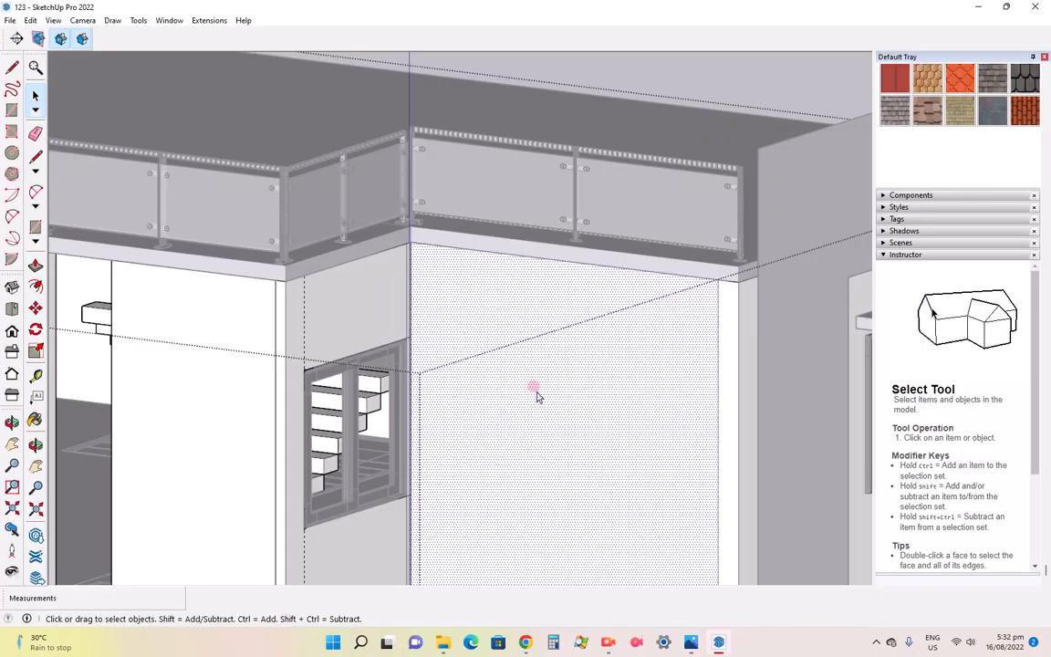
Draw a thin rectangle about 12' by 6" across the blank recessed wall just below the roof slab
click(12, 110)
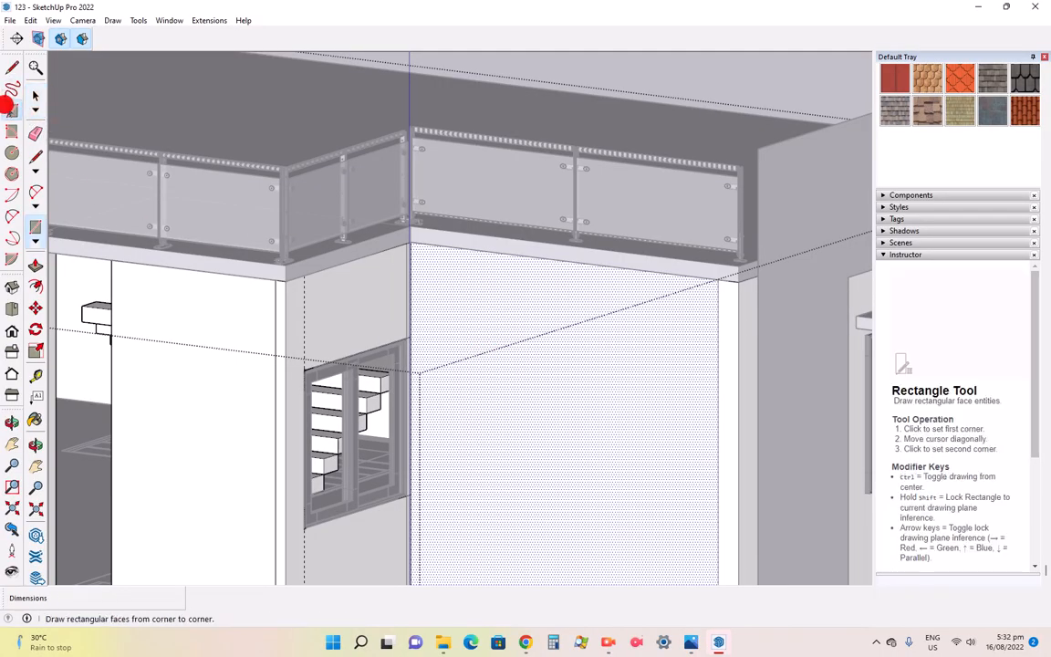
click(737, 319)
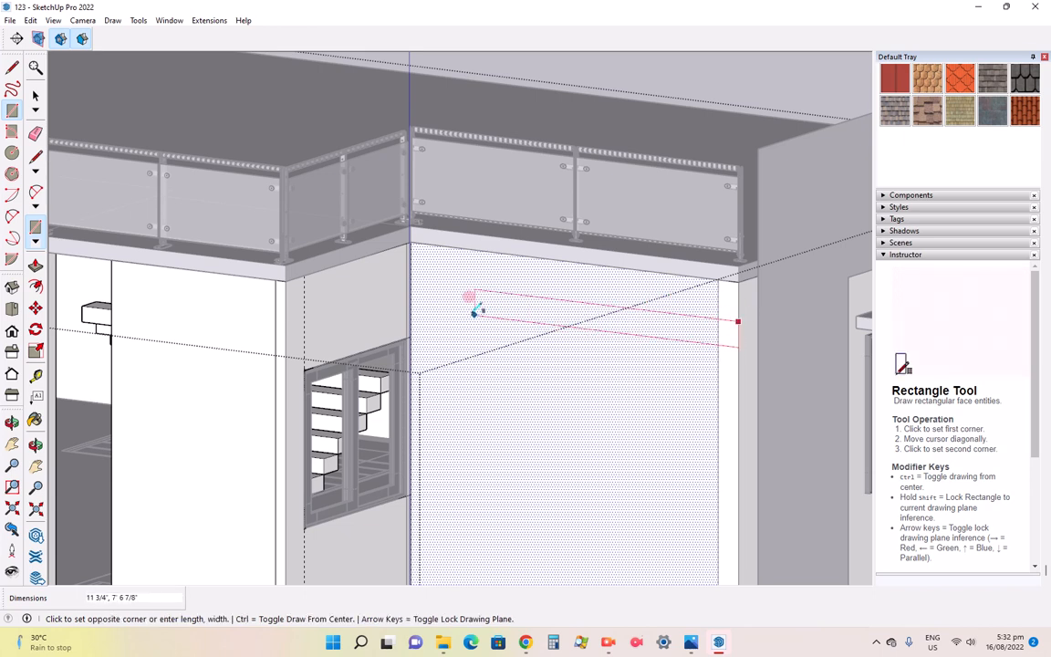
click(410, 281)
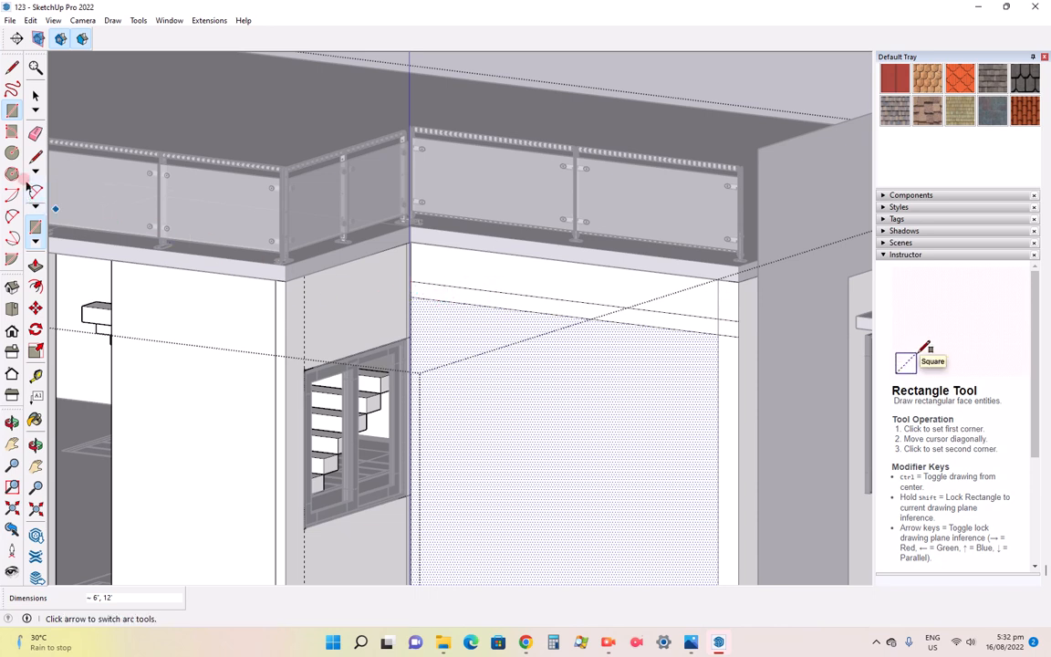
Try to Push/Pull the thin rectangle out of the recessed wall to form a canopy
click(35, 267)
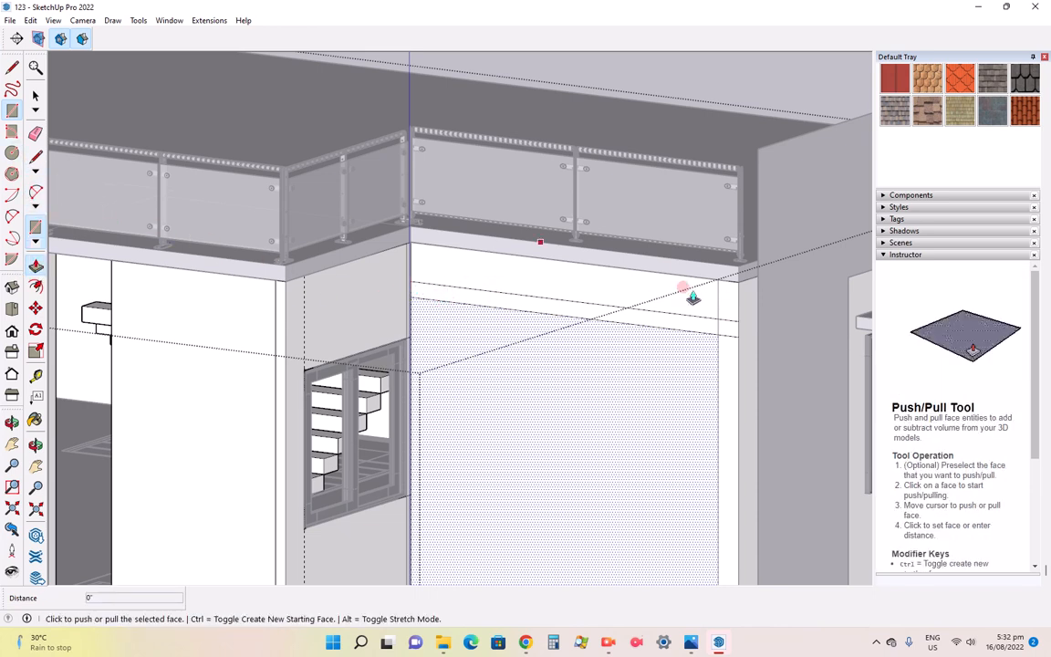
scroll(616, 324, up, 2)
scroll(616, 324, up, 1)
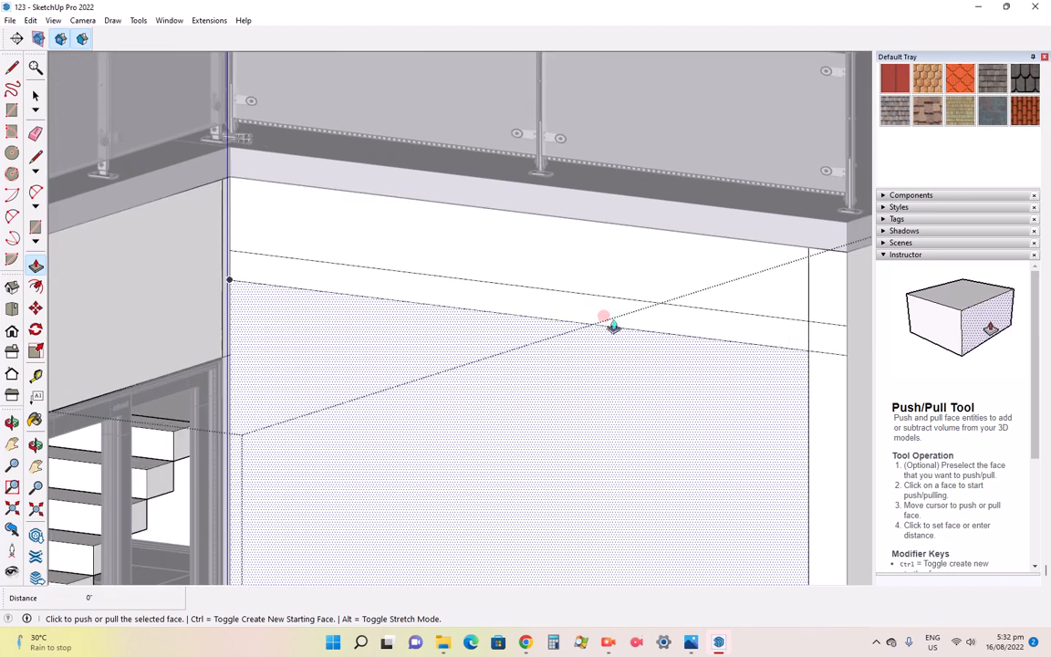
click(429, 306)
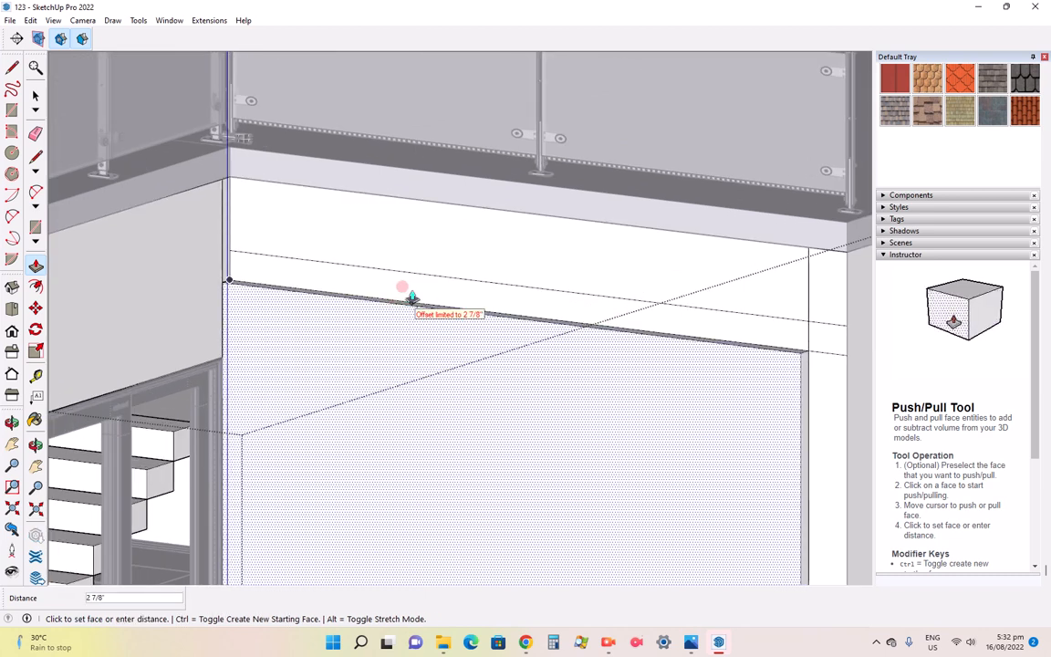
click(403, 297)
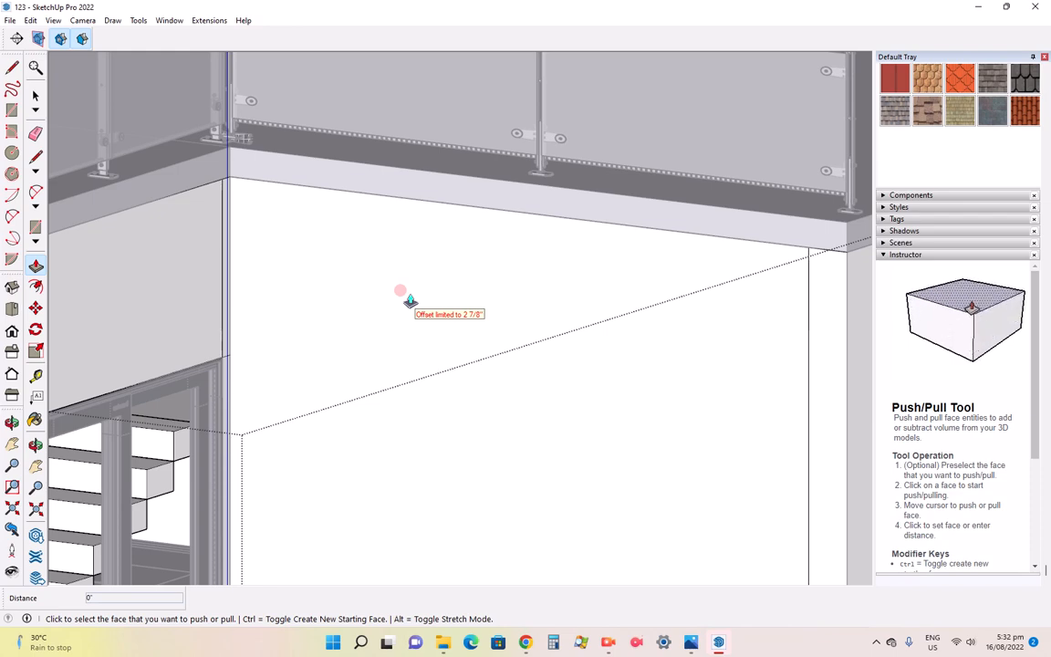
Draw a new thin rectangle about 10' 8 1/4" by 4 9/16" on the blank recessed wall, starting slightly away from the inner corner
key(space)
middle_drag(321, 227, 373, 291)
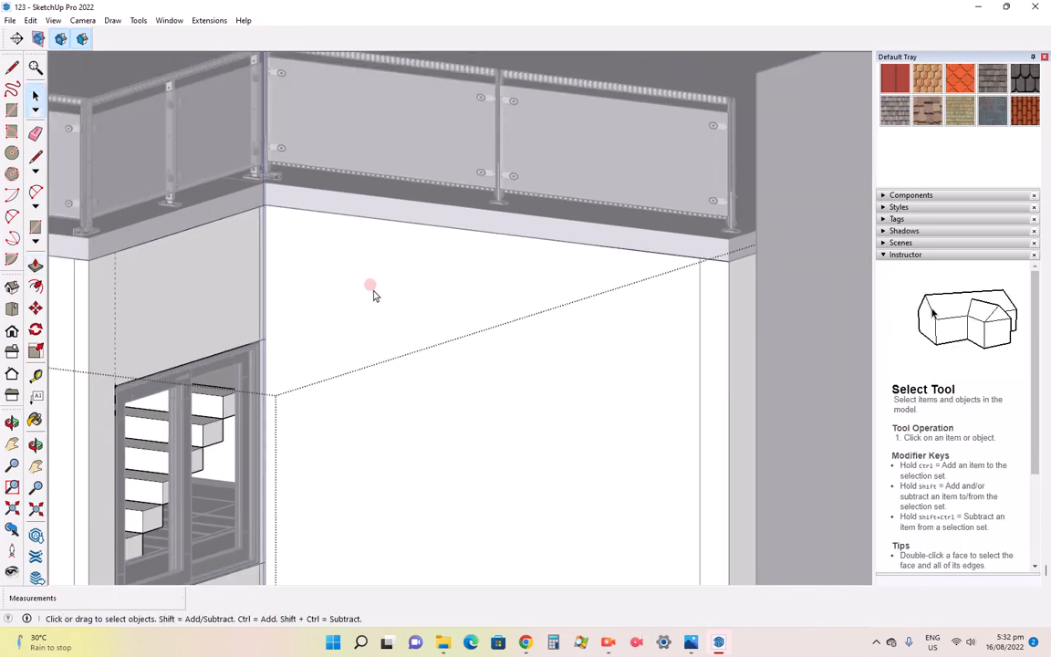
click(394, 293)
scroll(394, 300, up, 2)
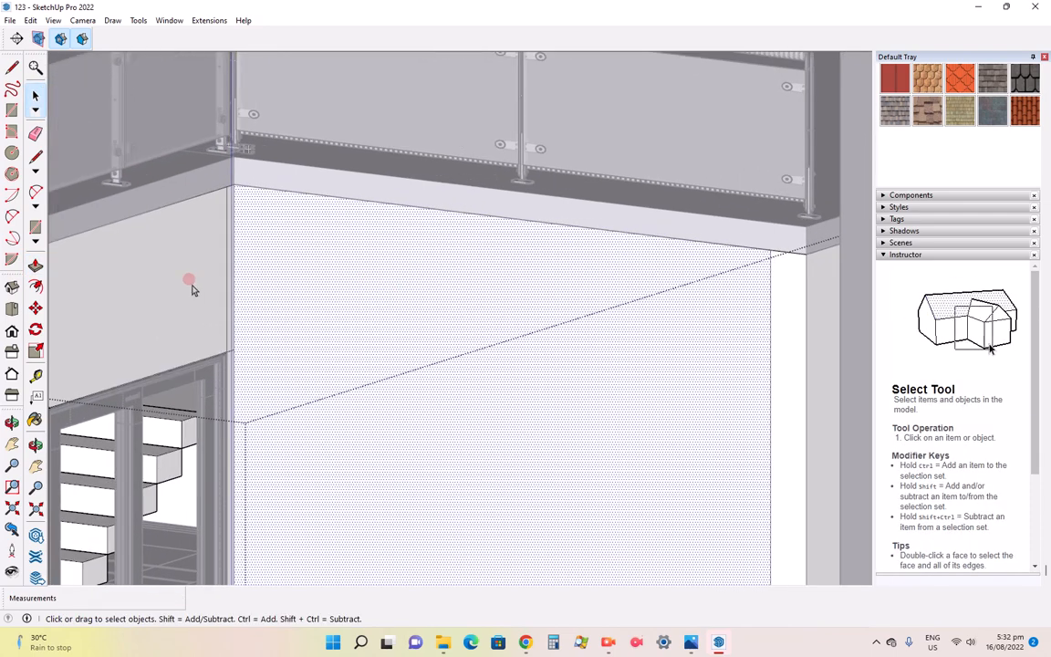
click(293, 292)
click(212, 313)
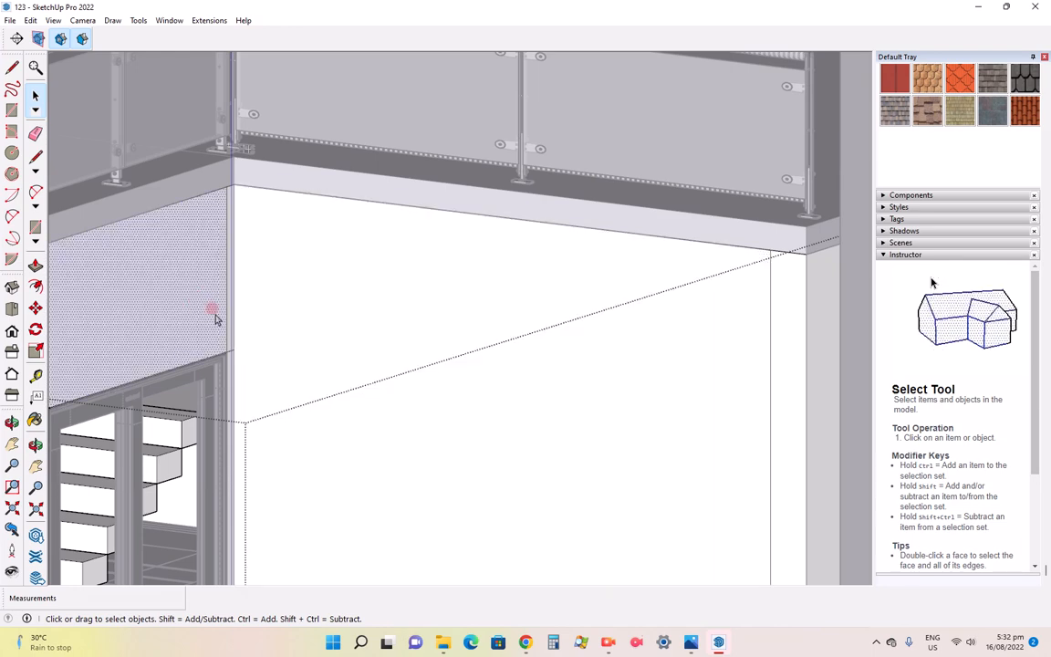
click(35, 96)
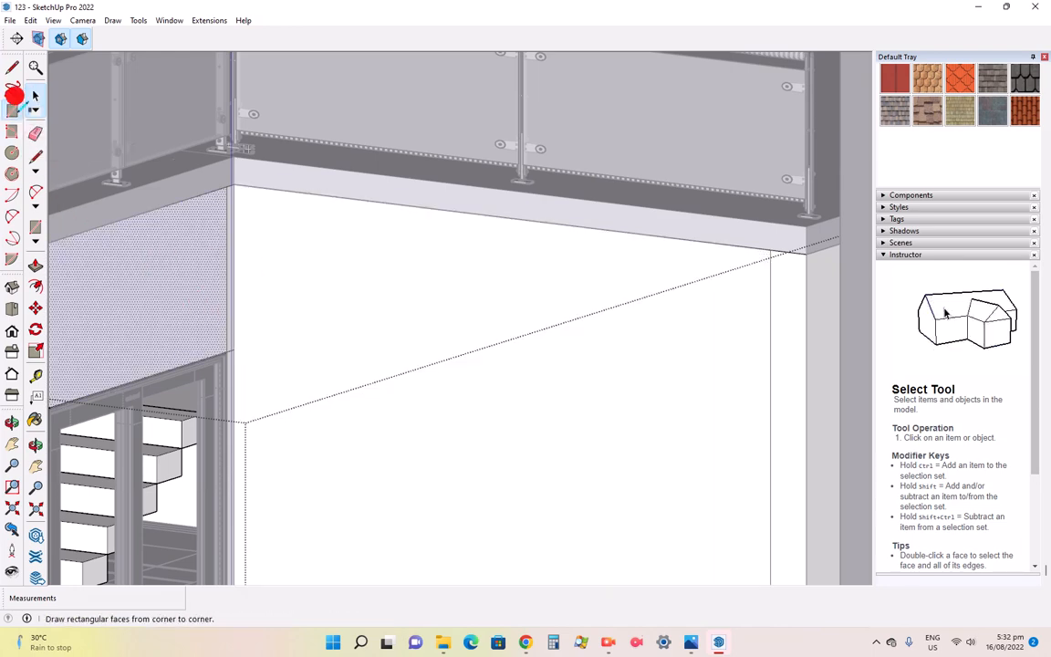
click(12, 106)
click(261, 249)
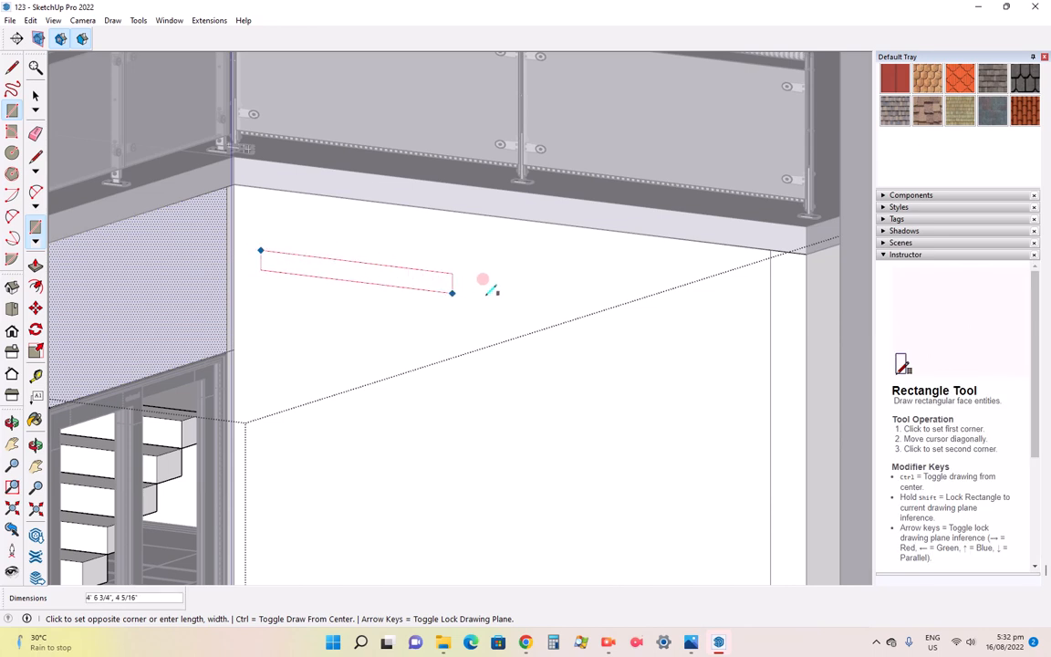
click(770, 326)
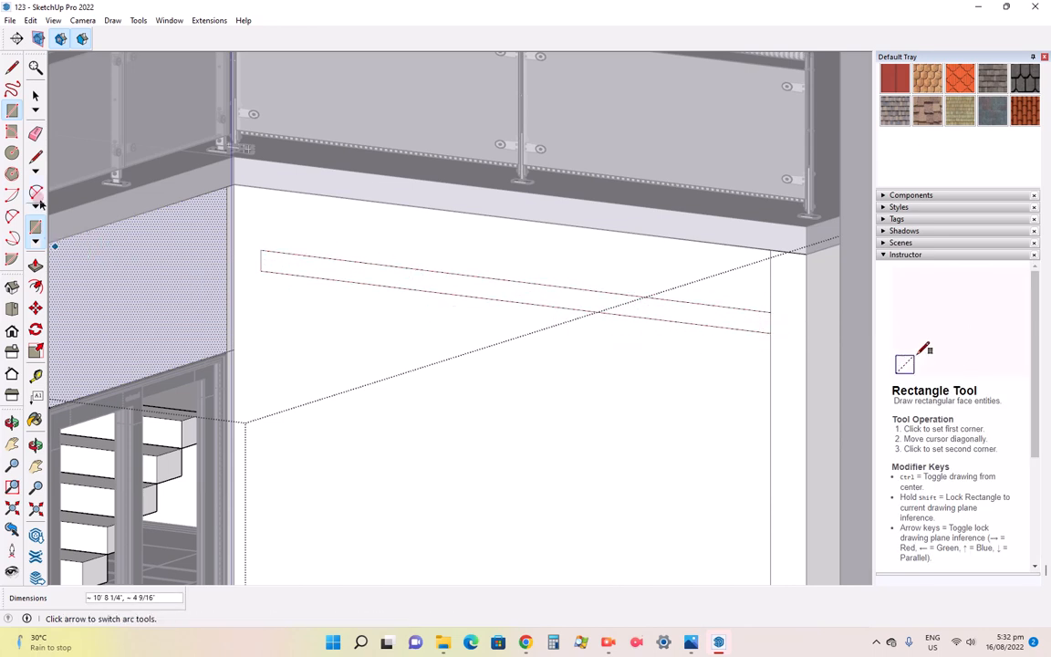
Try to Push/Pull the new thin rectangle outward, and undo the edits made inside the wall group
click(35, 266)
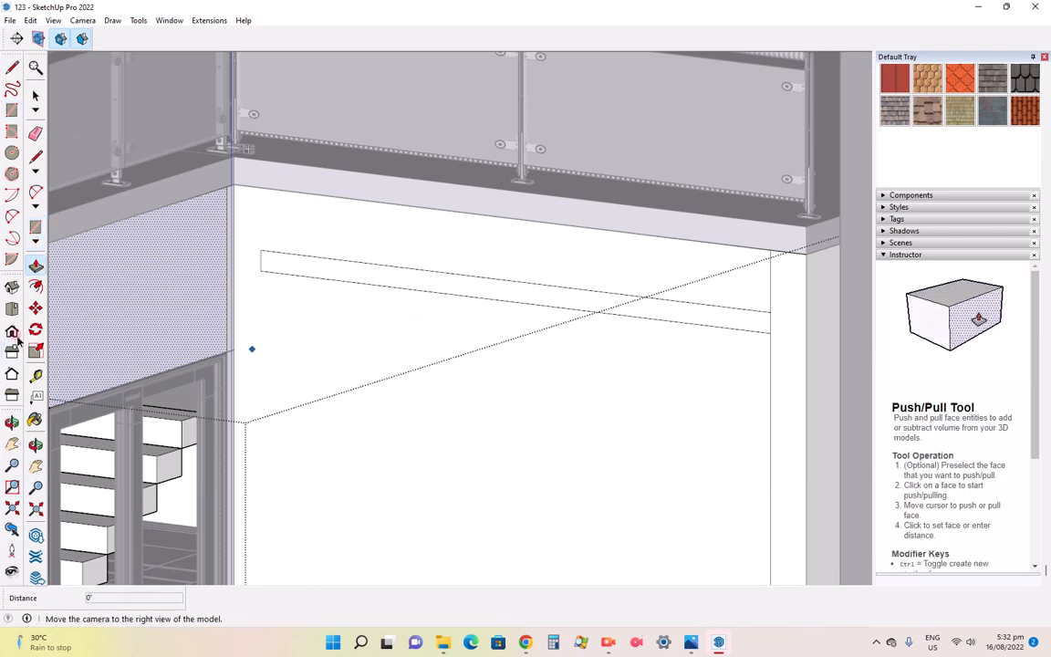
click(35, 444)
drag(370, 355, 302, 382)
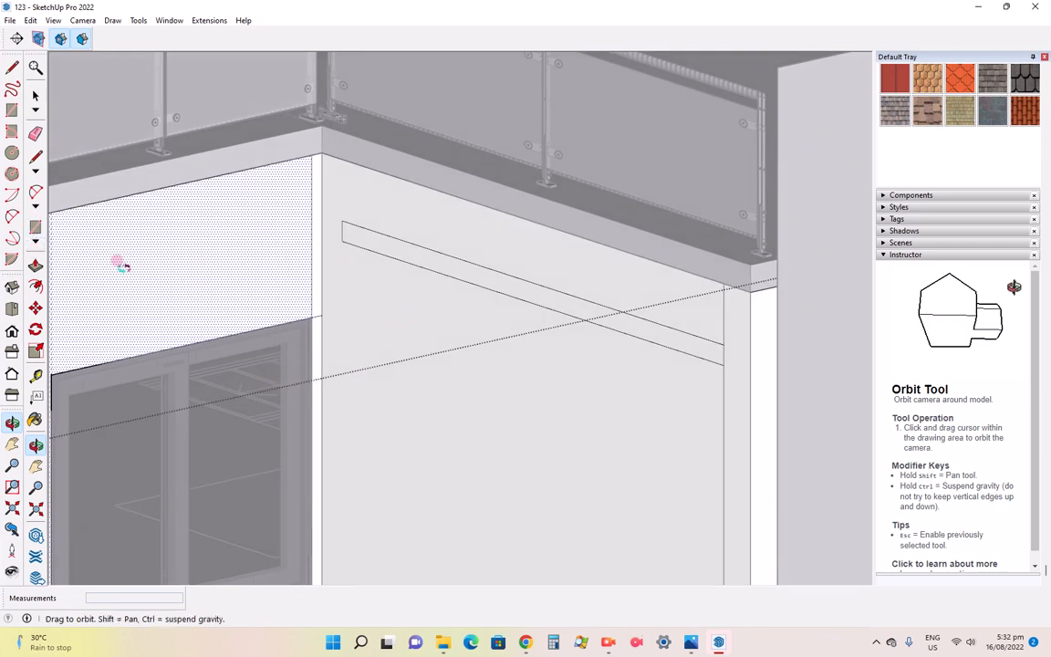
click(35, 268)
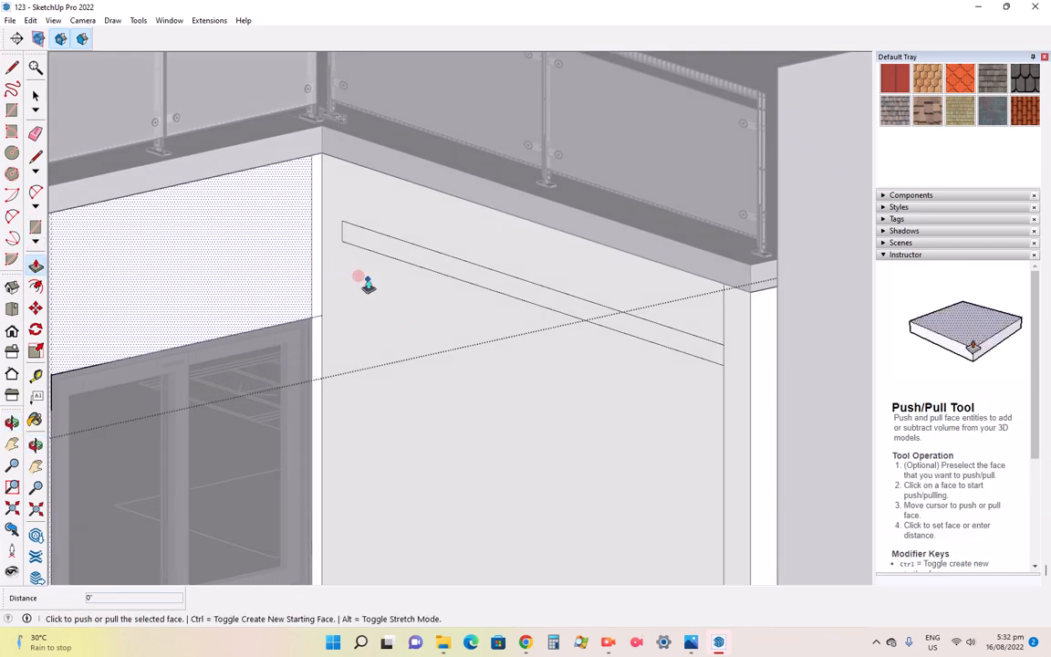
click(407, 252)
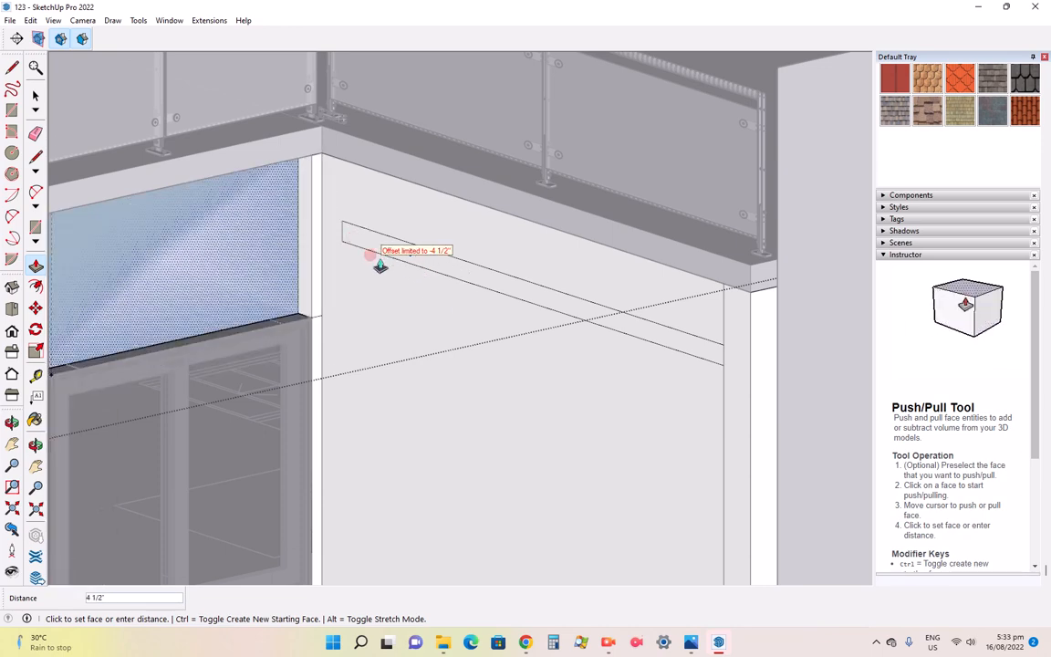
click(380, 264)
key(ctrl+z)
key(ctrl+z)
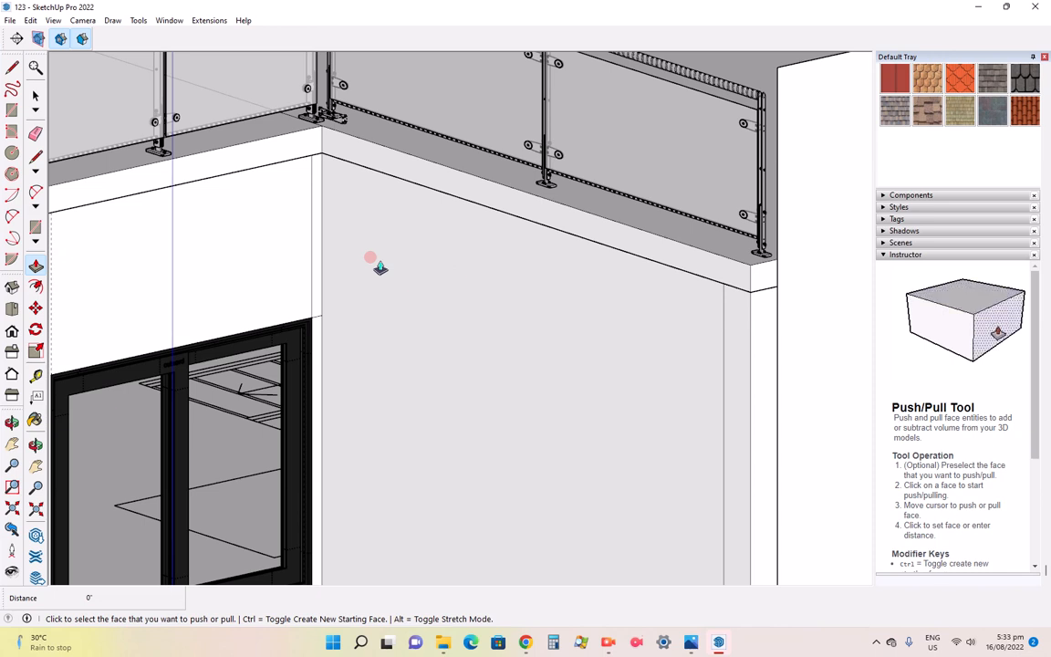
Outside the wall group, draw a thin rectangle about 11' 3" by 5 7/16" across the blank recessed wall from the inner corner
click(12, 109)
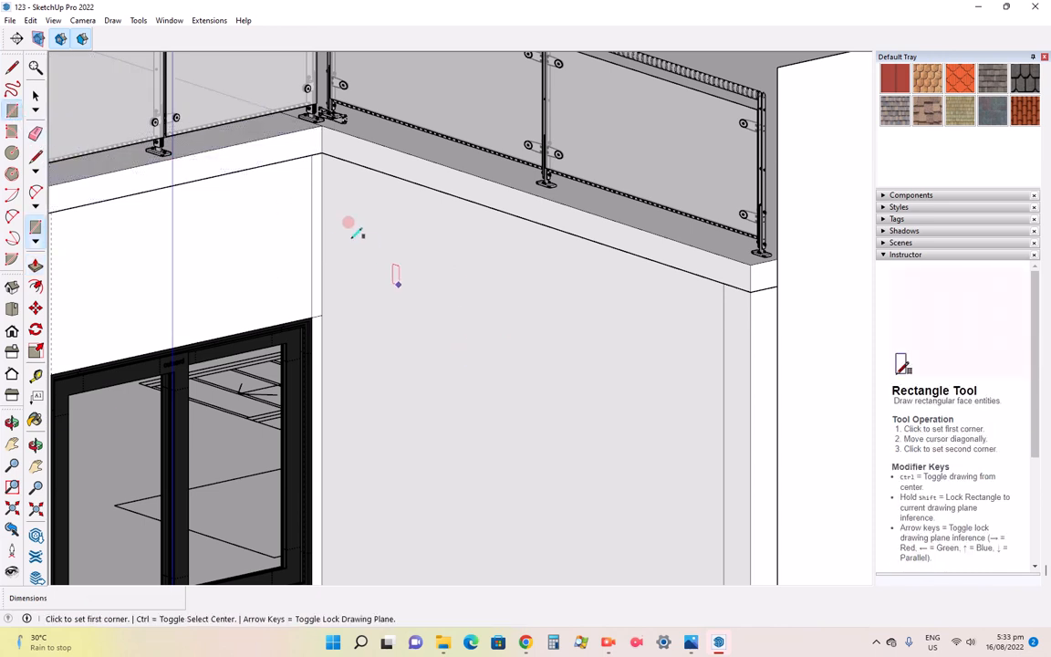
click(321, 233)
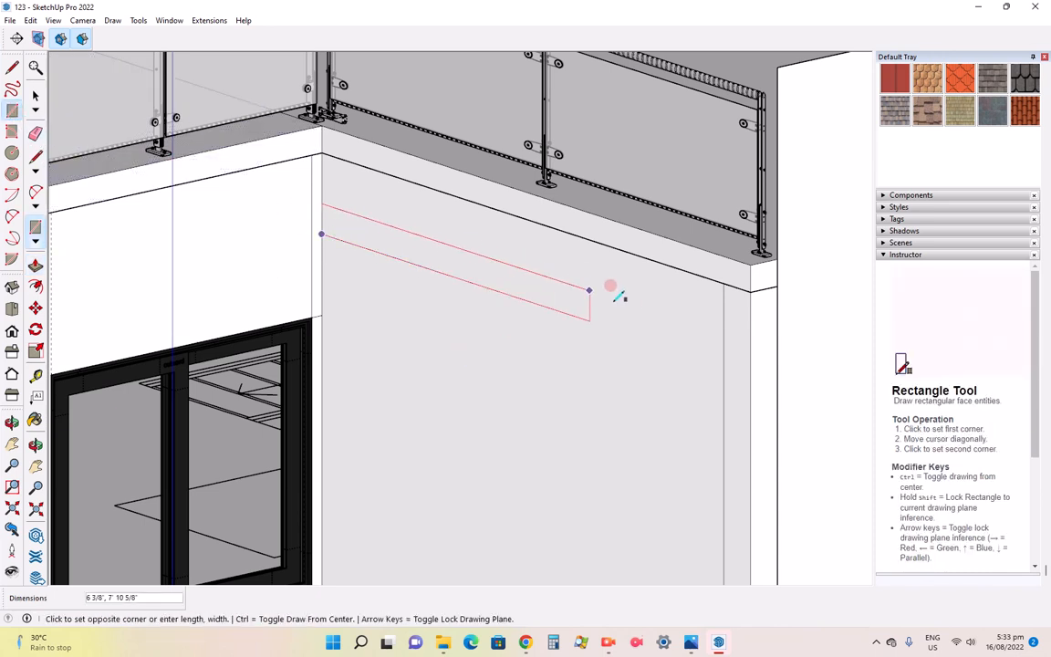
click(727, 338)
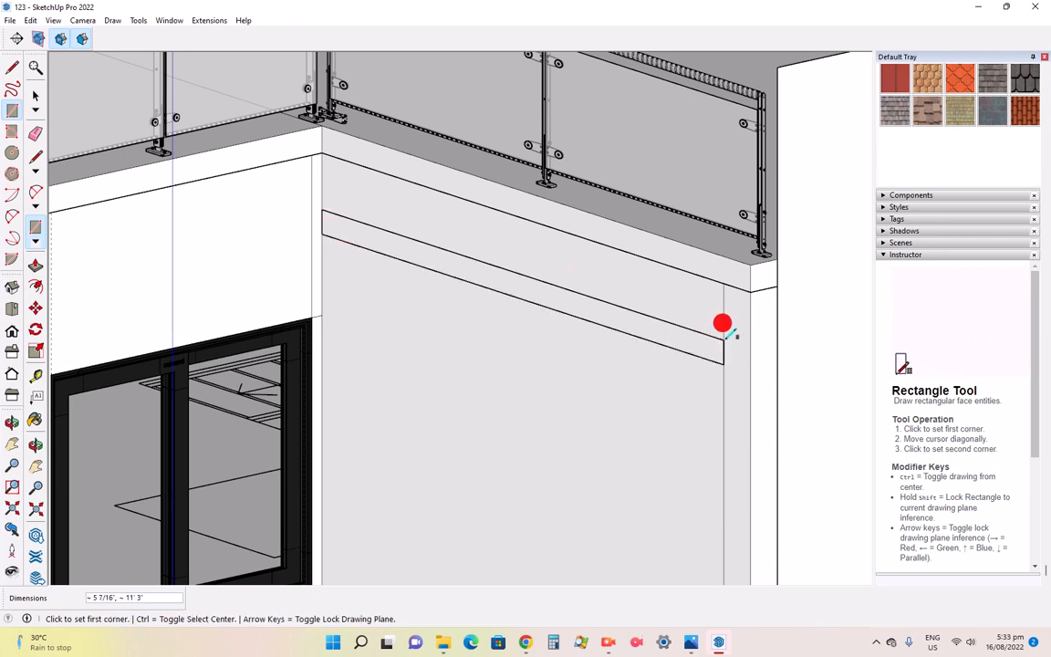
Push/Pull the rectangle on the blank recessed wall outward 3' to form a canopy slab
click(36, 264)
drag(500, 265, 400, 338)
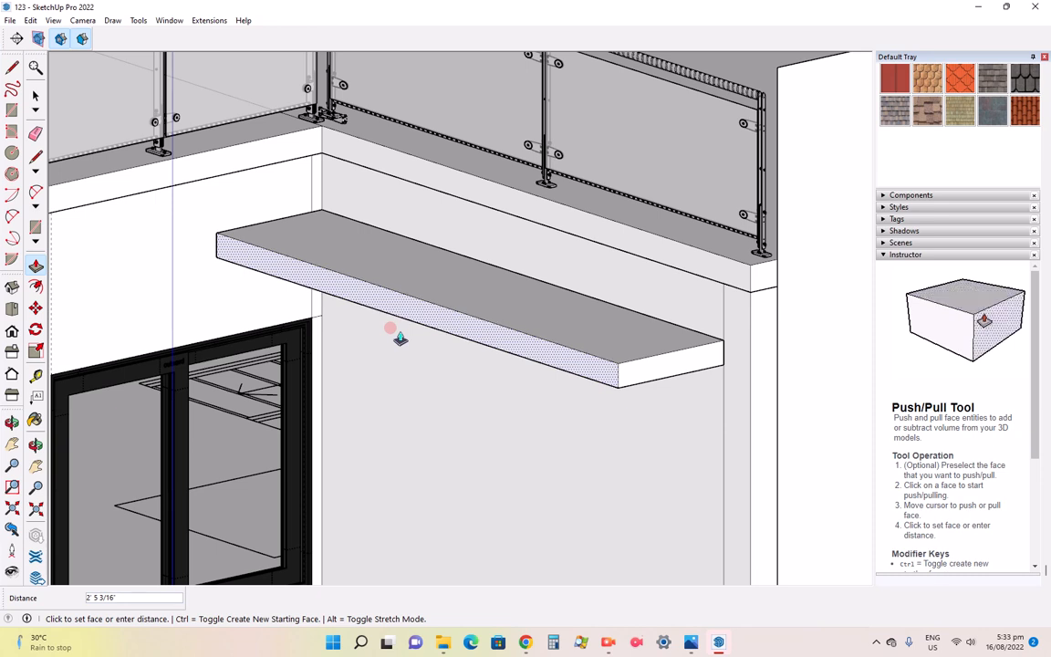
text(3)
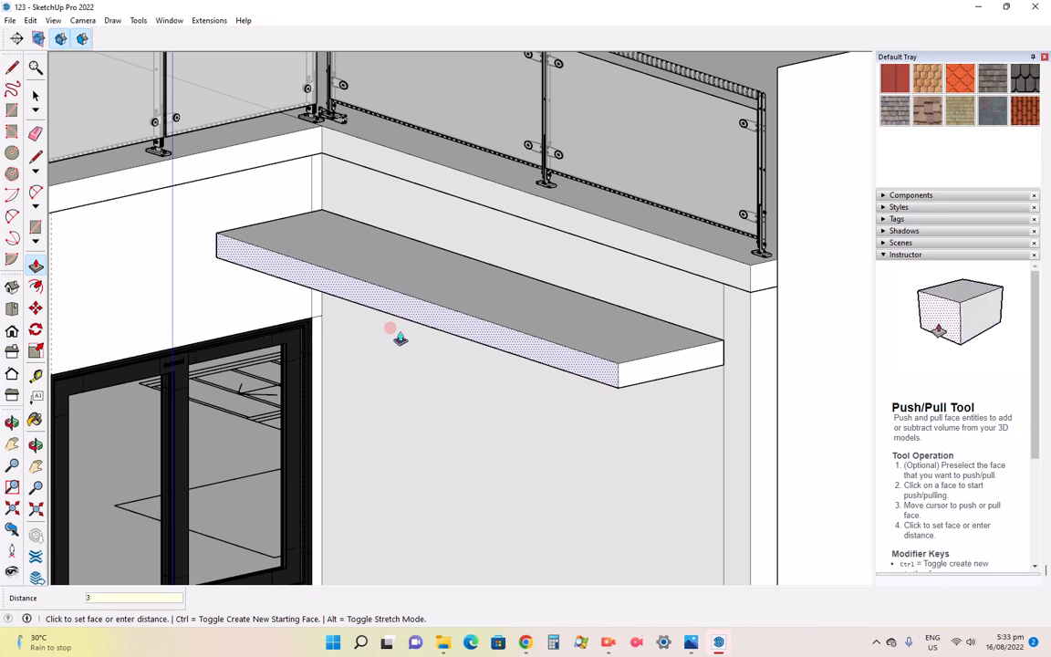
key(Return)
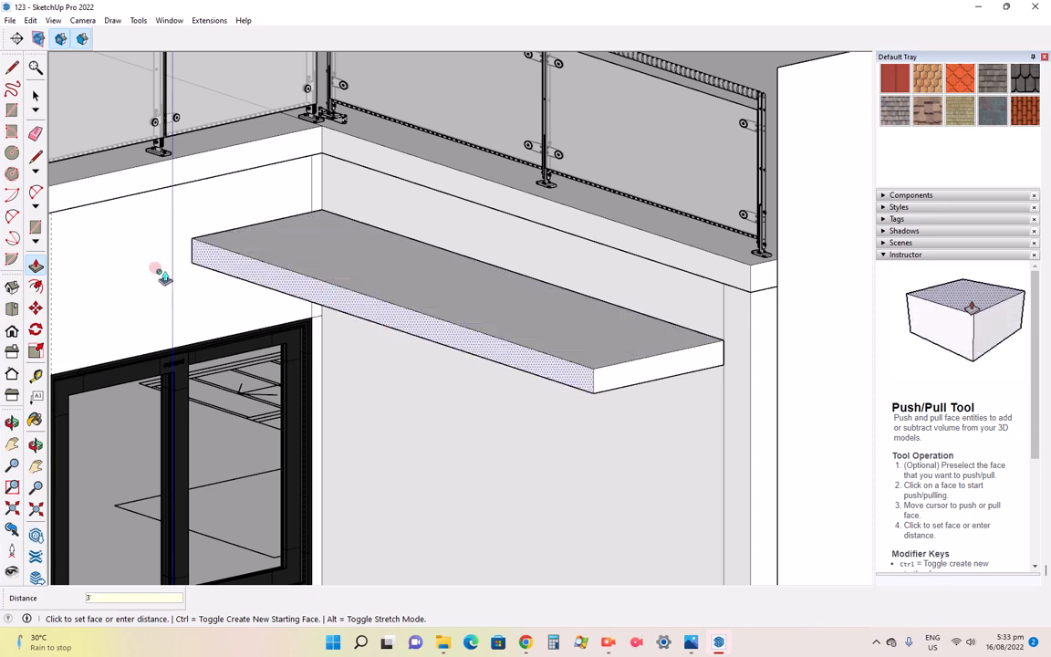
Split the canopy's long front edge face with a vertical line and Push/Pull the part nearest the window outward to extend the canopy above it
click(35, 156)
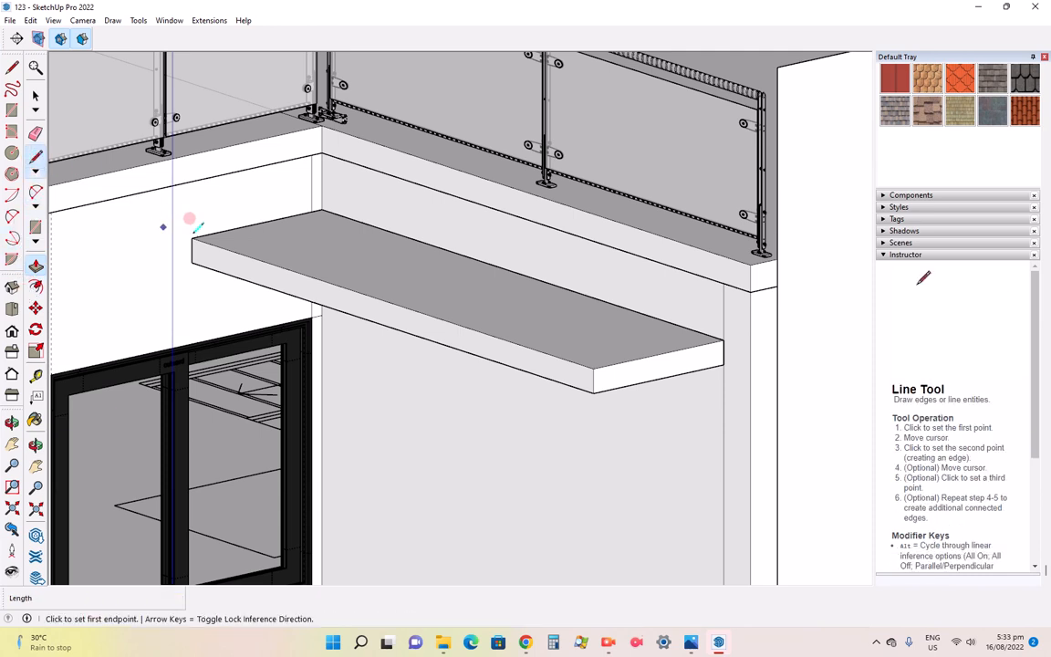
click(291, 270)
click(300, 279)
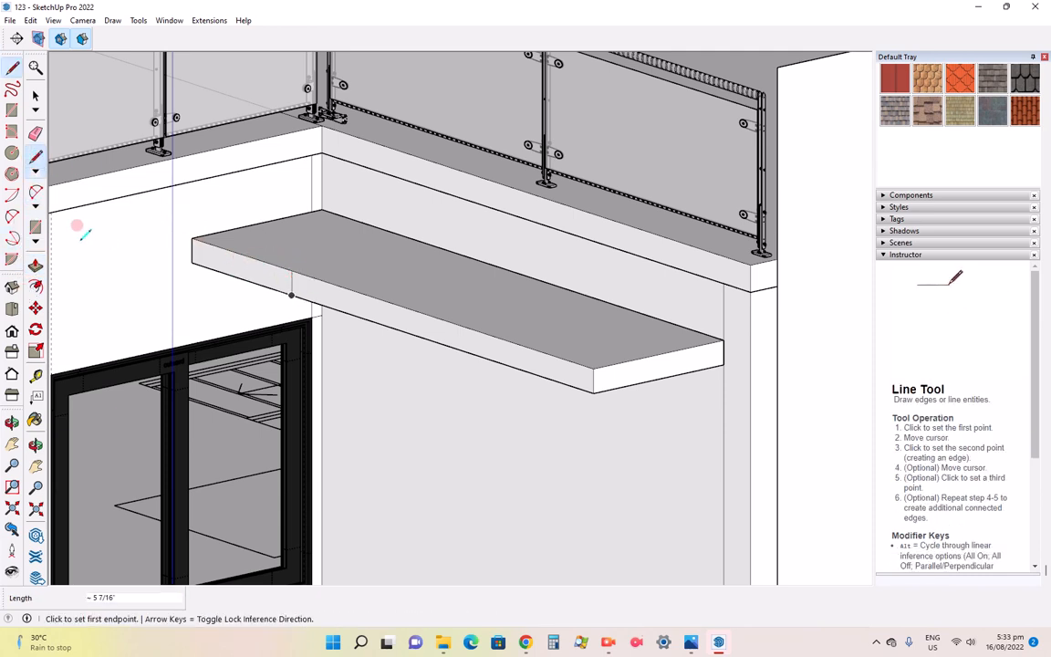
key(p)
drag(194, 253, 86, 304)
scroll(254, 255, down, 3)
Split the canopy's overhanging end with a vertical line at the outer wall corner and Push/Pull it 9' 3" along the adjoining side wall
click(36, 444)
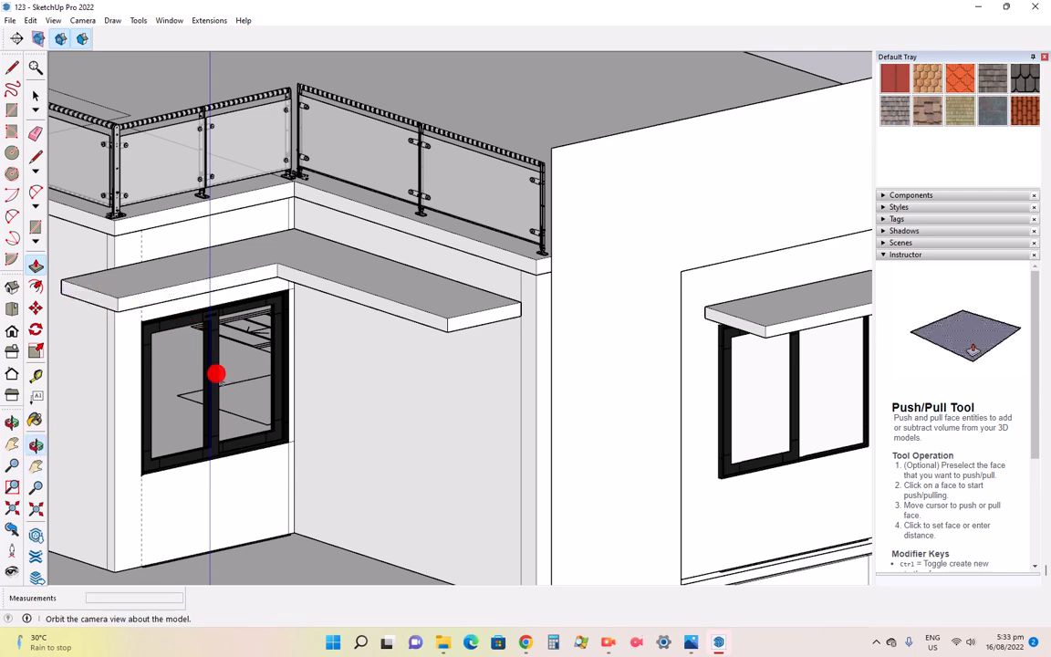
drag(215, 374, 291, 356)
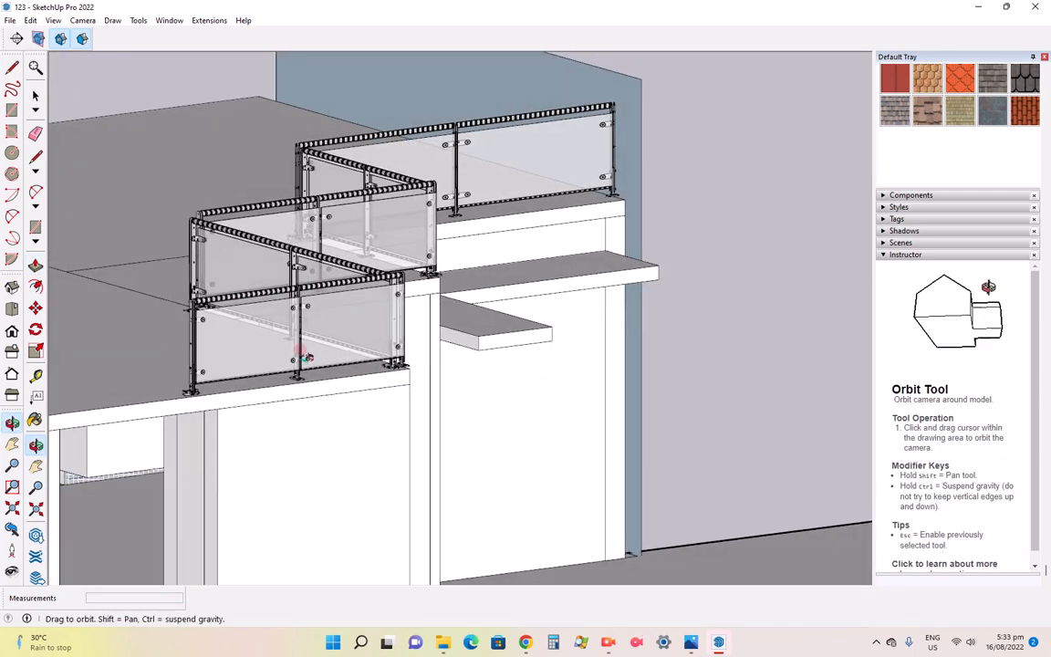
click(37, 159)
click(440, 317)
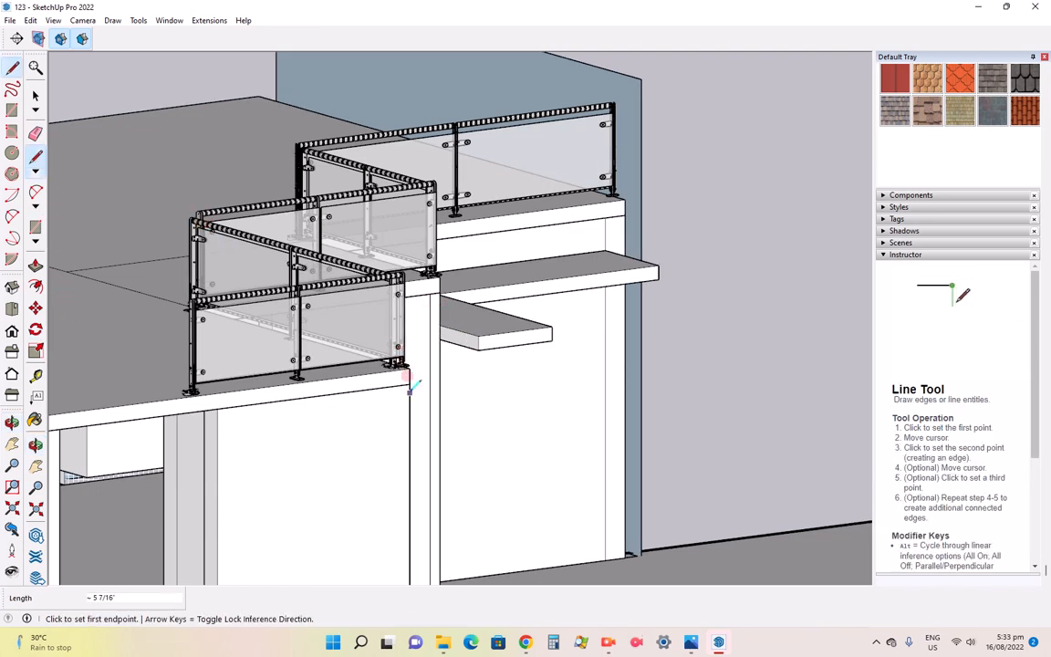
click(35, 265)
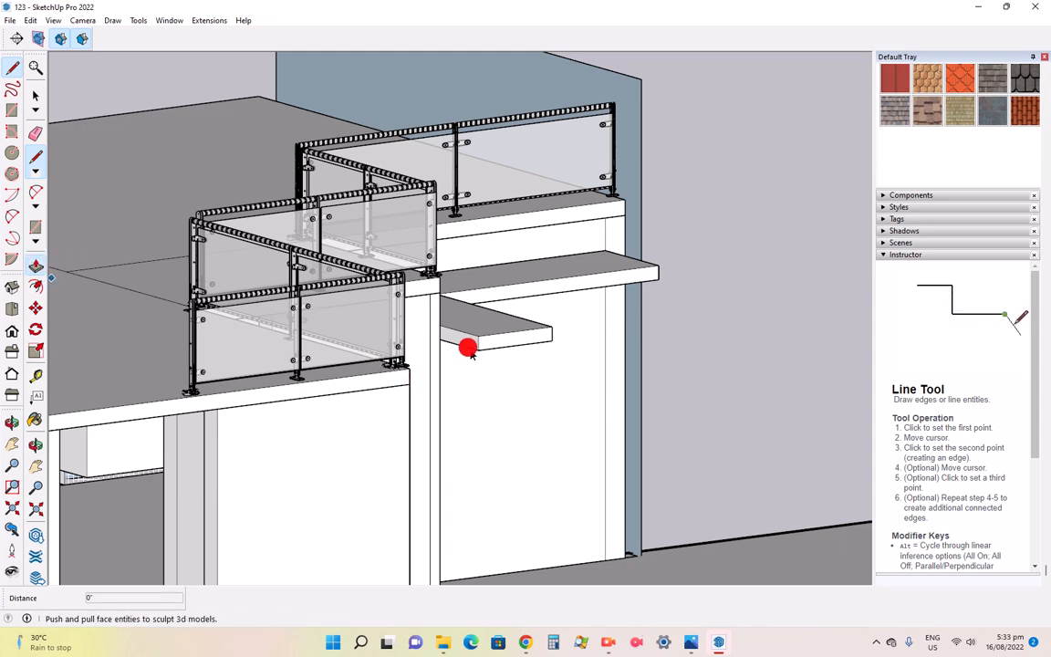
click(464, 350)
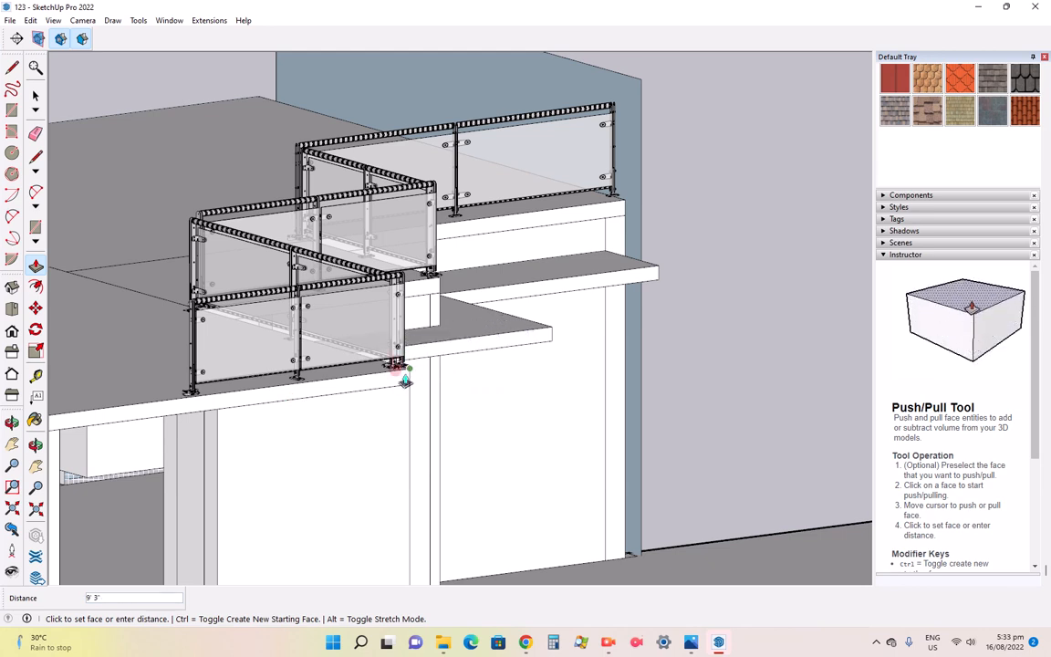
click(408, 373)
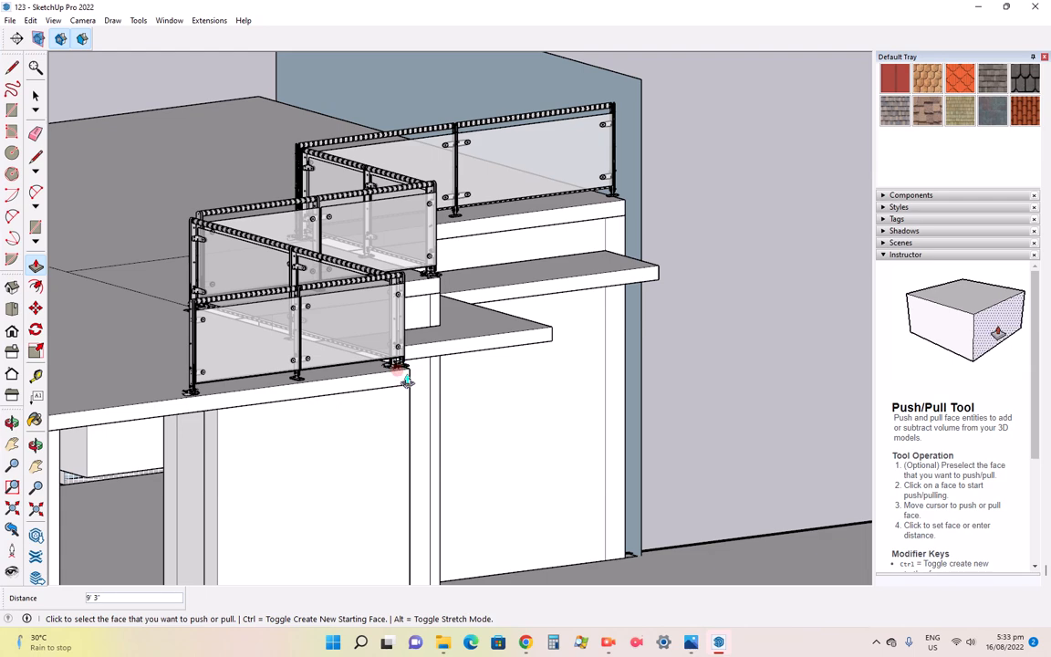
Inside the wall group, Push/Pull the narrow side face of the opening below the new canopy 2' 6" to close the opening
click(36, 445)
drag(176, 439, 214, 450)
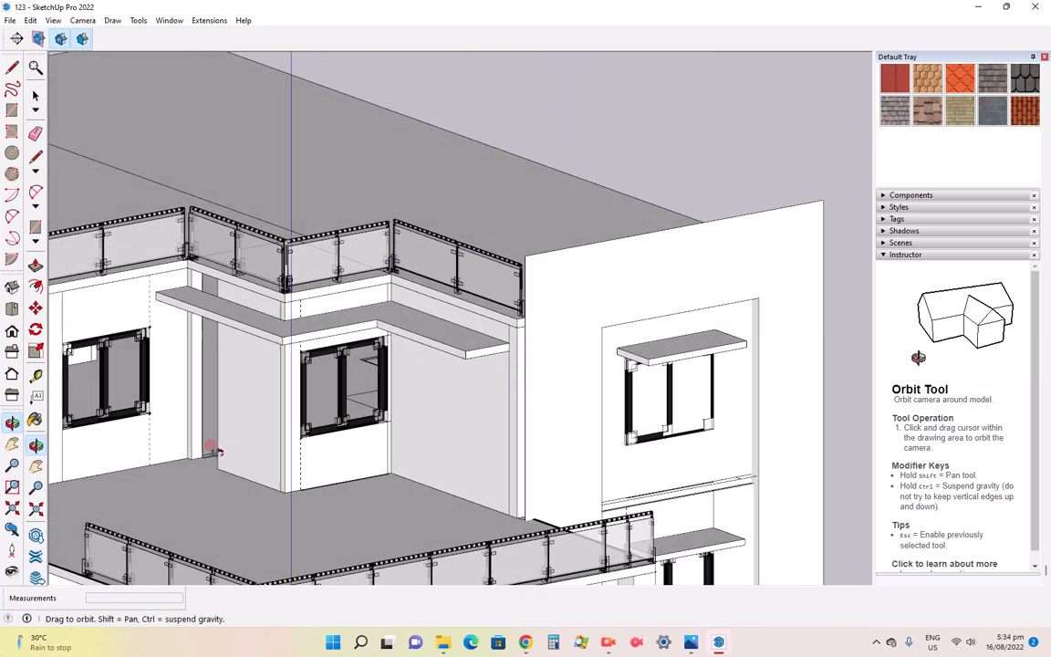
mouse_move(358, 411)
mouse_down()
mouse_move(312, 432)
mouse_move(439, 445)
mouse_move(360, 405)
mouse_up()
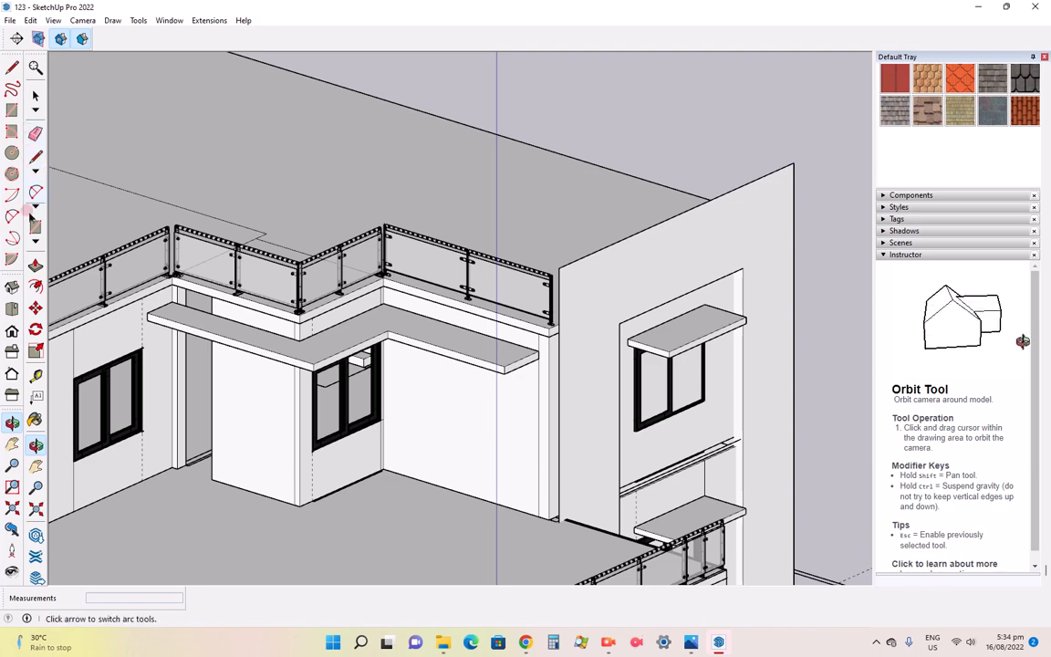
click(36, 264)
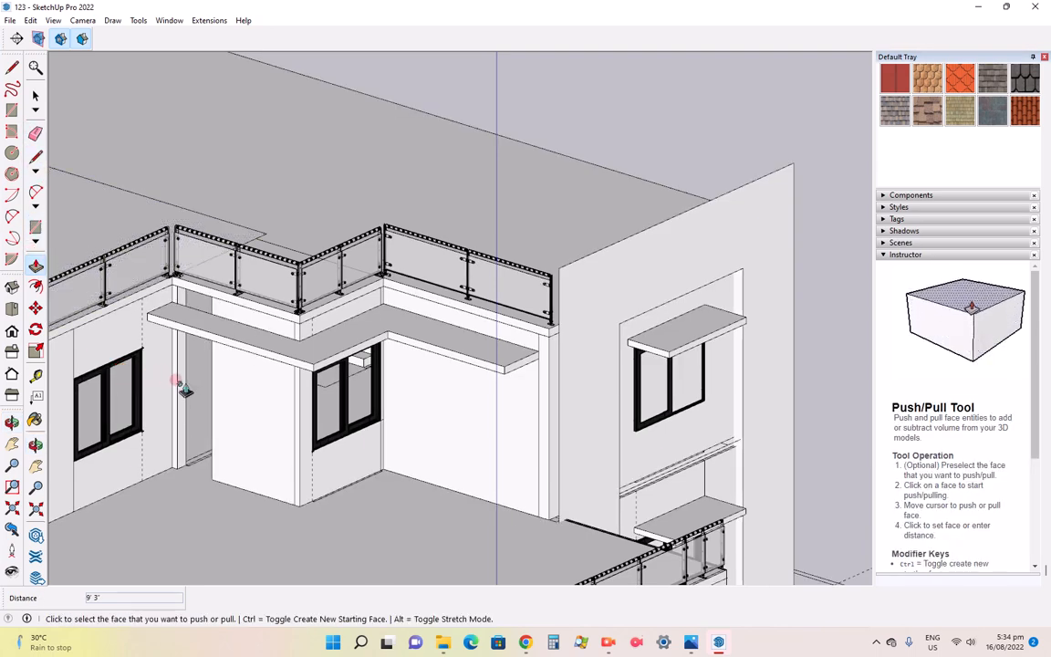
scroll(185, 390, up, 3)
key(space)
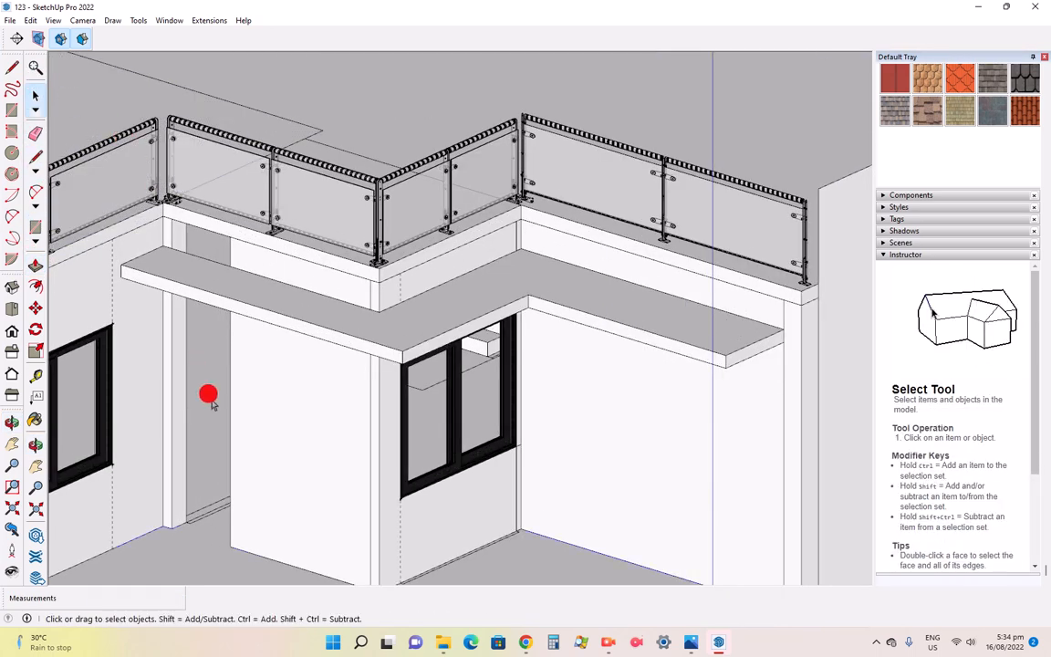
click(174, 343)
scroll(180, 356, up, 2)
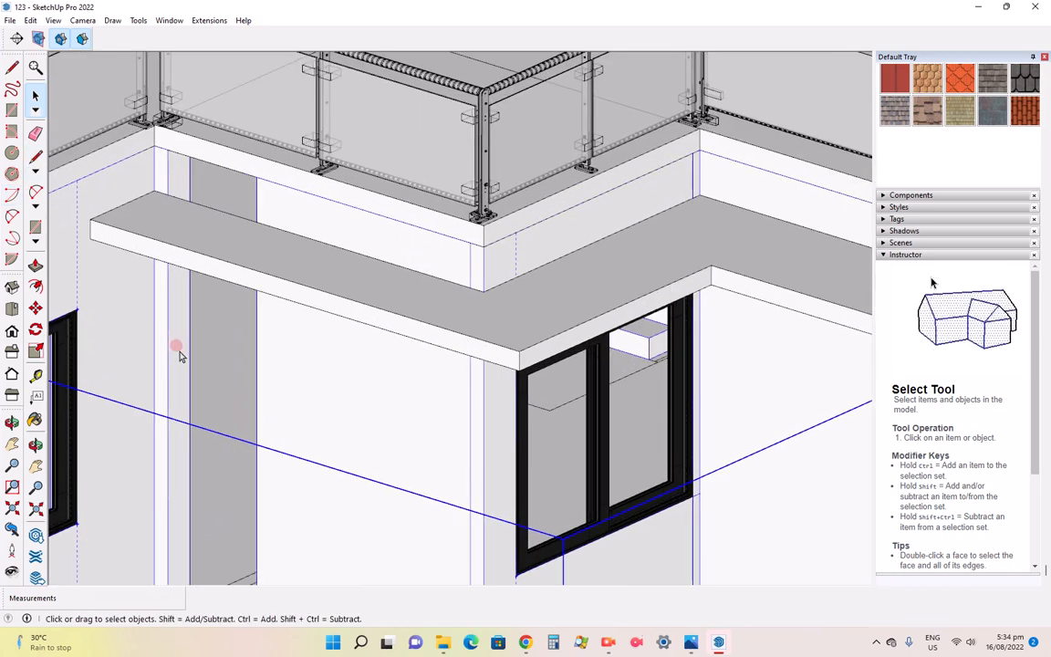
double_click(179, 355)
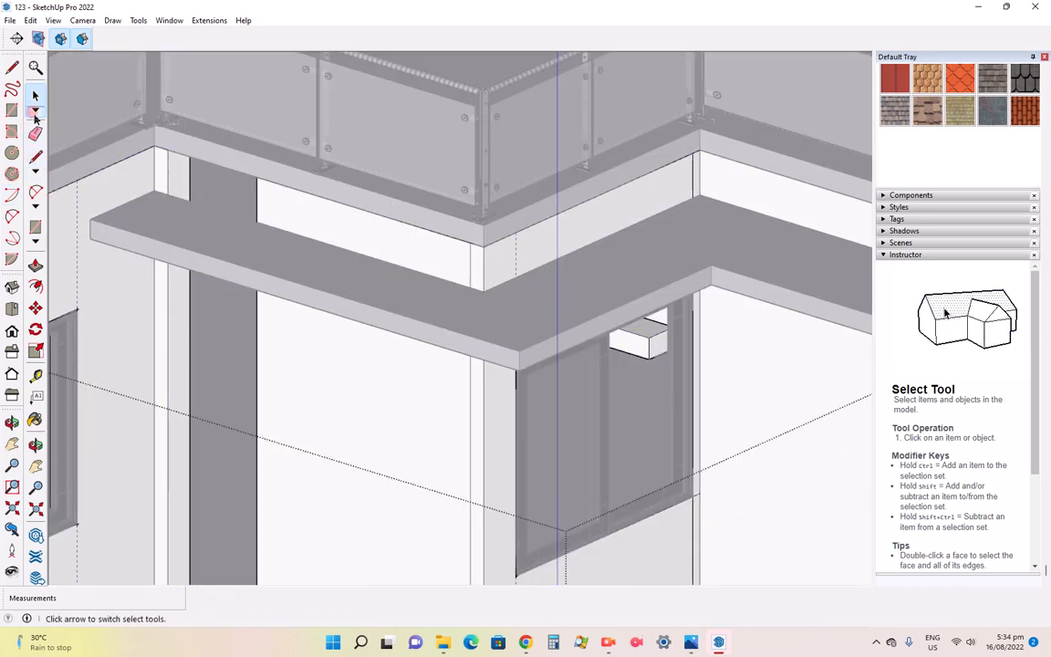
click(36, 265)
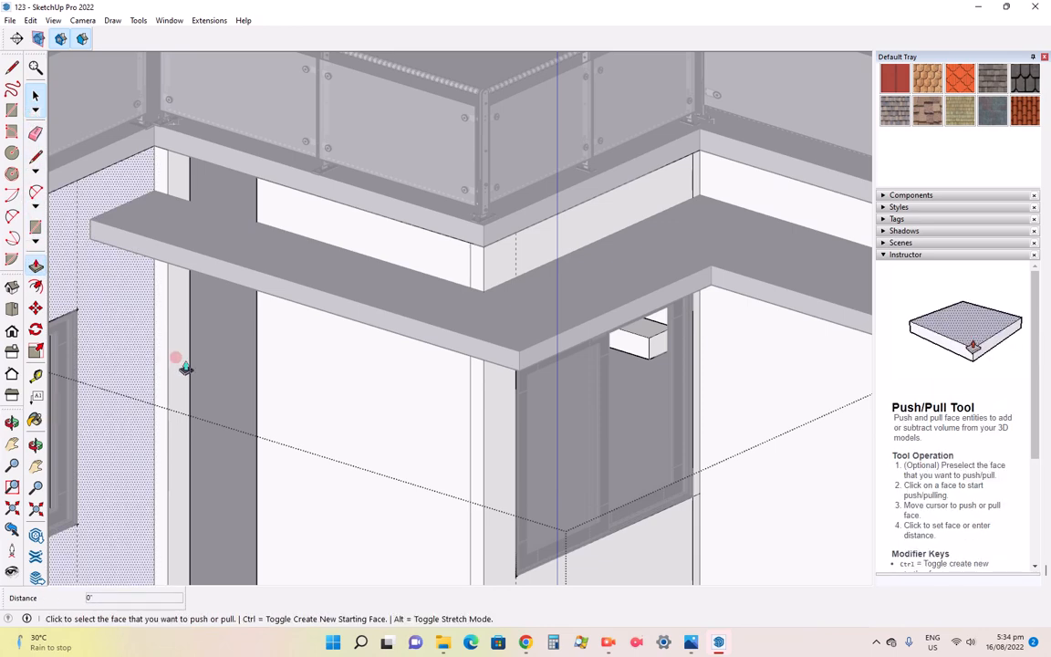
click(178, 358)
scroll(234, 387, down, 6)
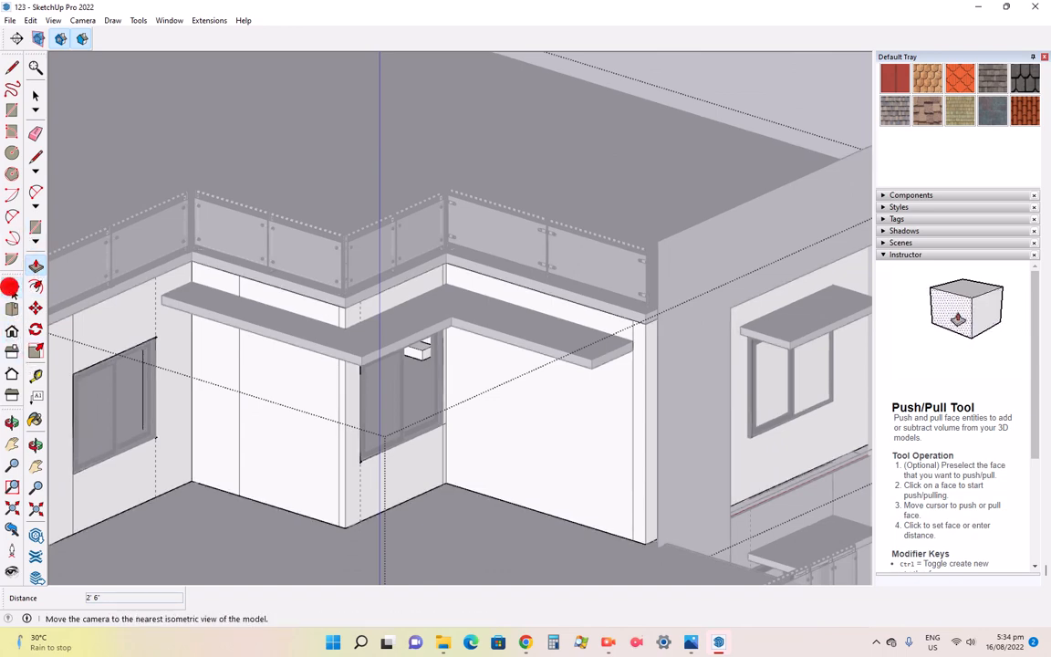
Examine the model from the front and compare its facade with the reference image 1111.jpg
click(11, 288)
scroll(94, 378, down, 10)
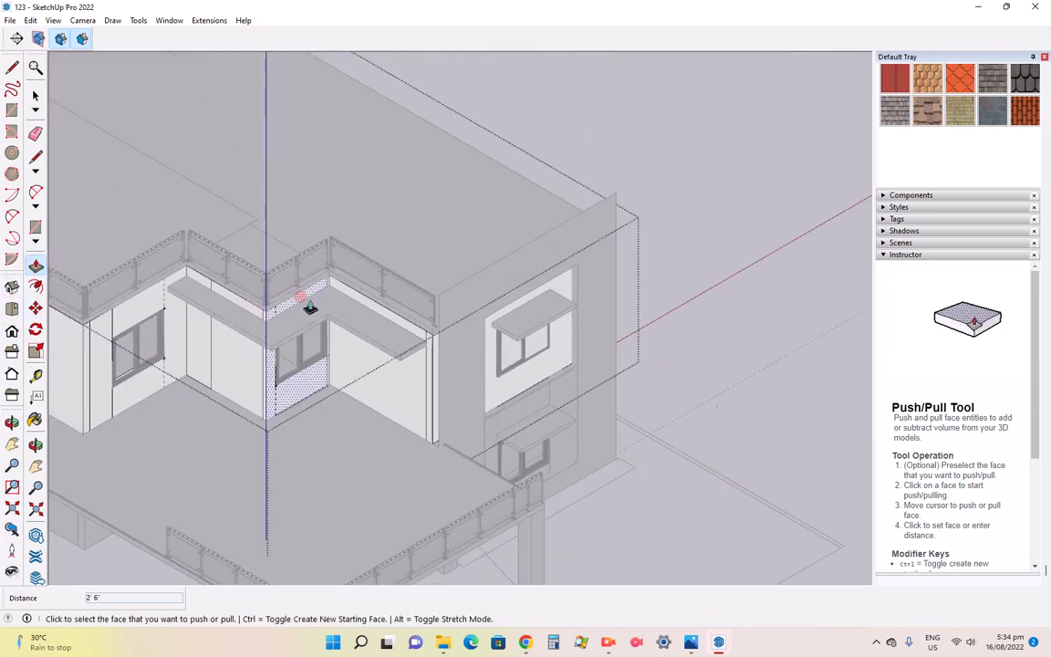
scroll(337, 402, up, 2)
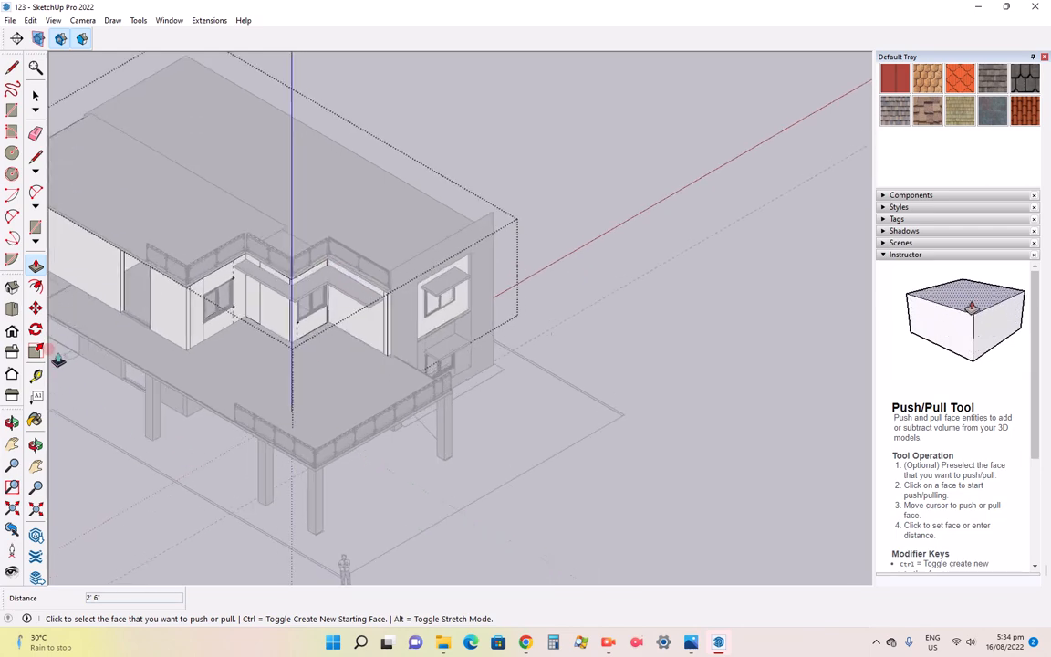
click(36, 445)
drag(313, 429, 348, 337)
scroll(345, 325, up, 5)
click(689, 643)
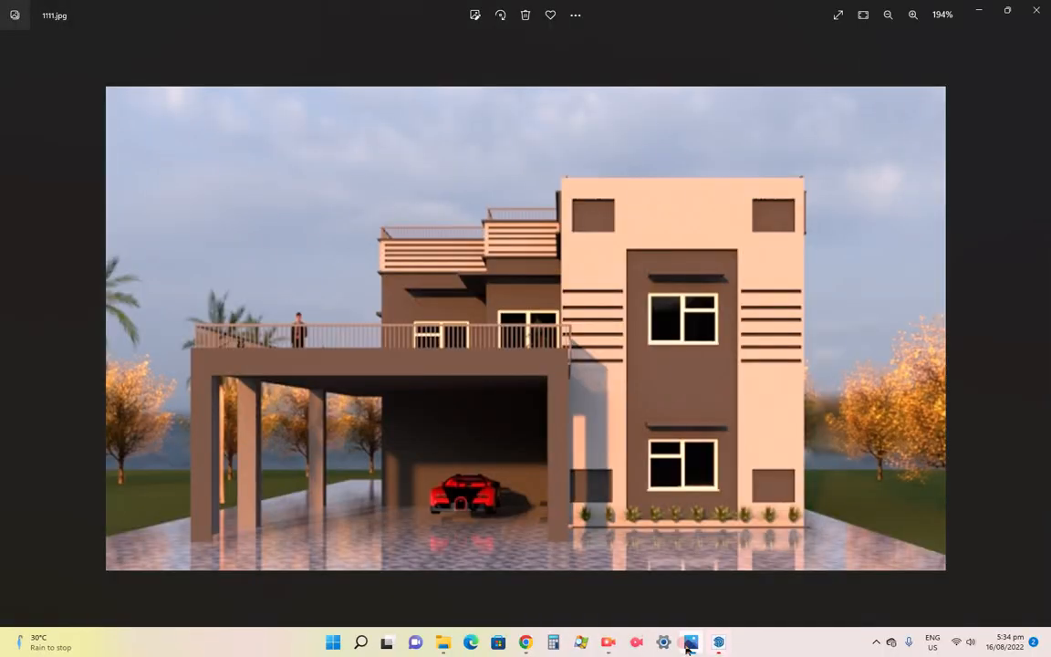
click(688, 645)
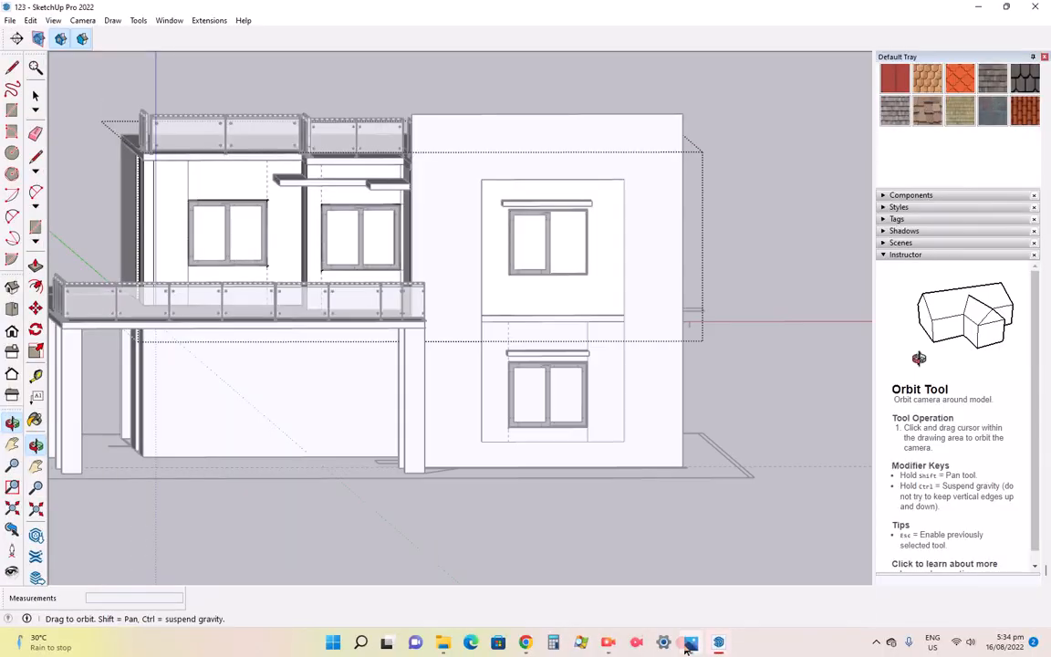
click(688, 643)
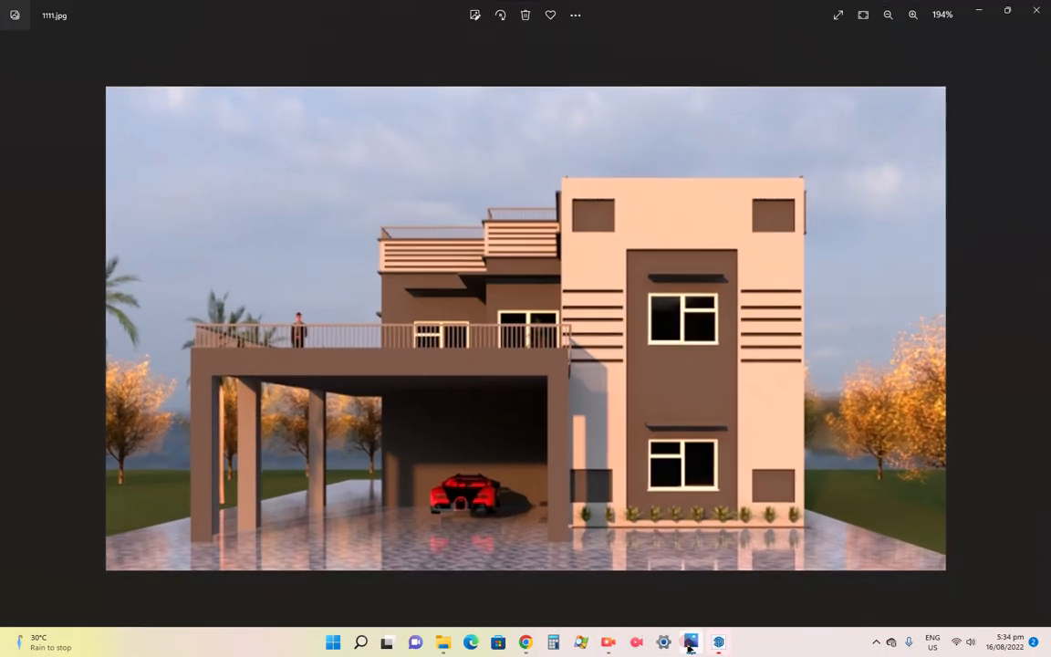
click(688, 643)
scroll(652, 287, up, 6)
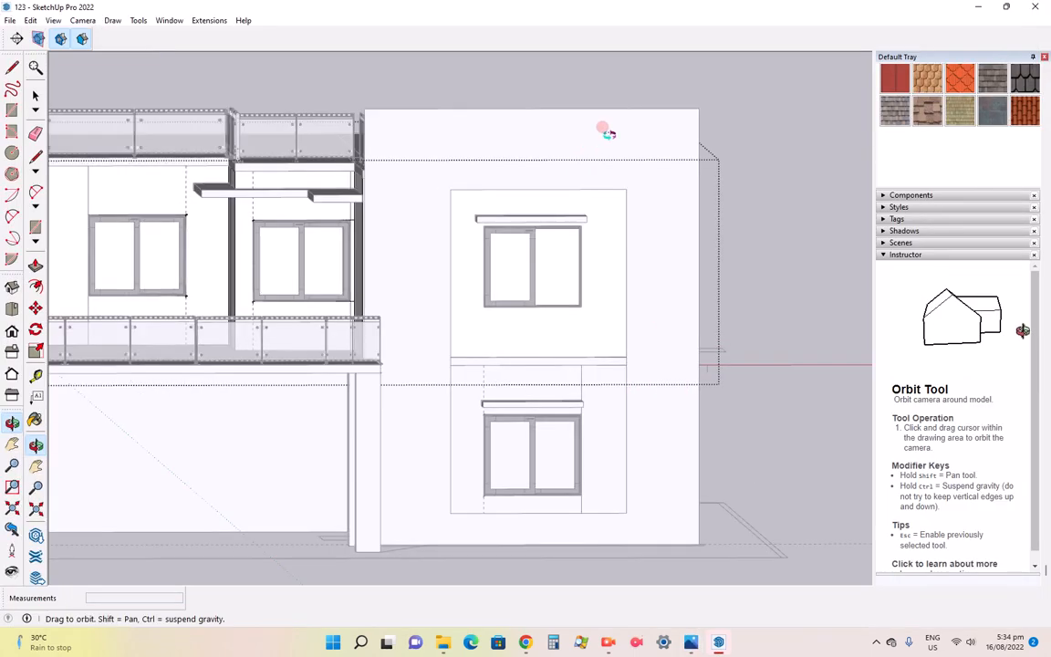
Outside the wall group, draw rectangles near the front wall's upper corners: left about 3' 9 3/4" square, right about 4' 1 5/16" by 3' 4 5/16"
click(36, 94)
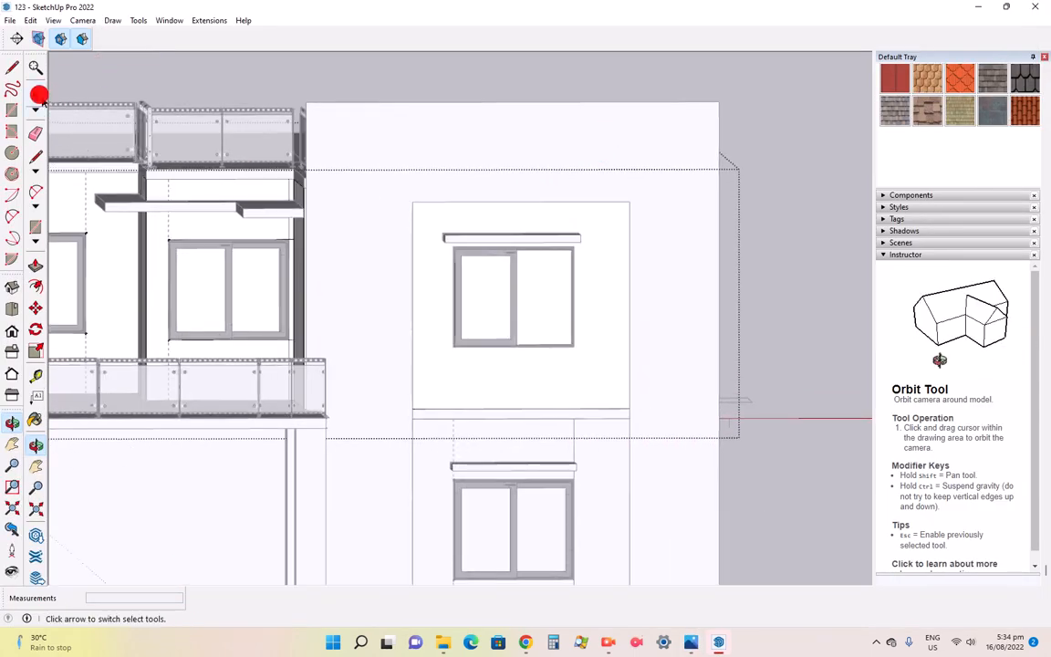
click(426, 88)
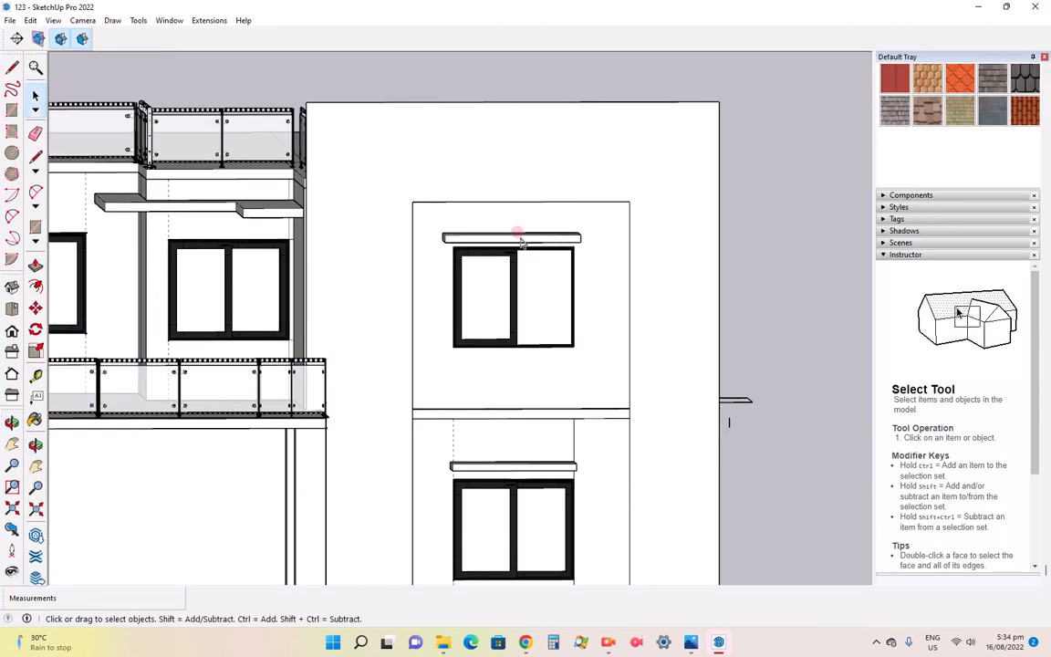
scroll(394, 134, up, 1)
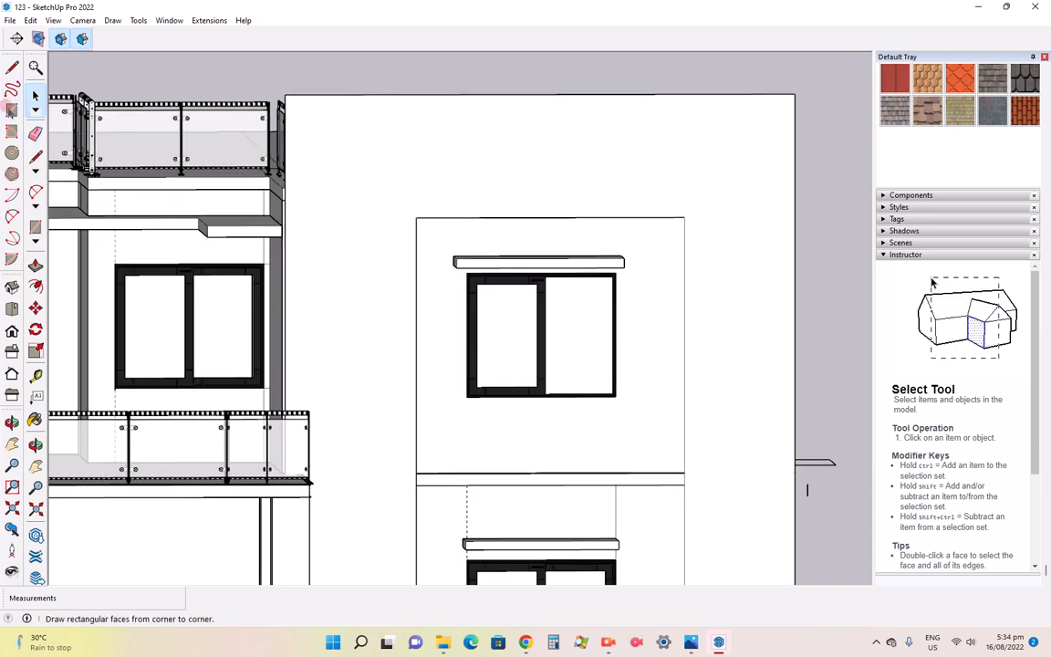
click(11, 109)
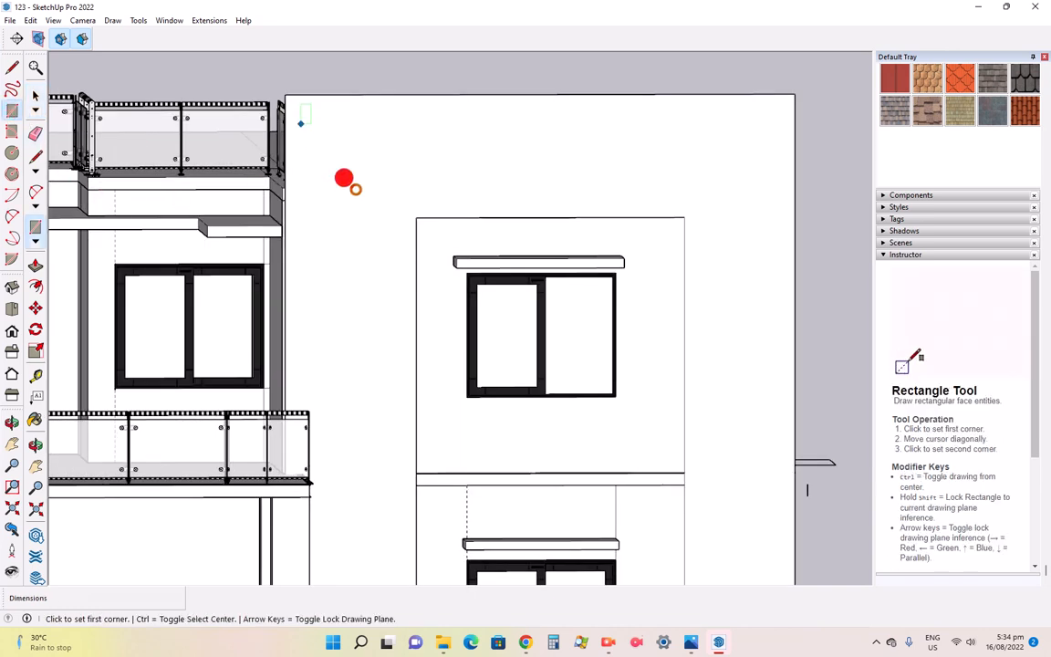
click(301, 122)
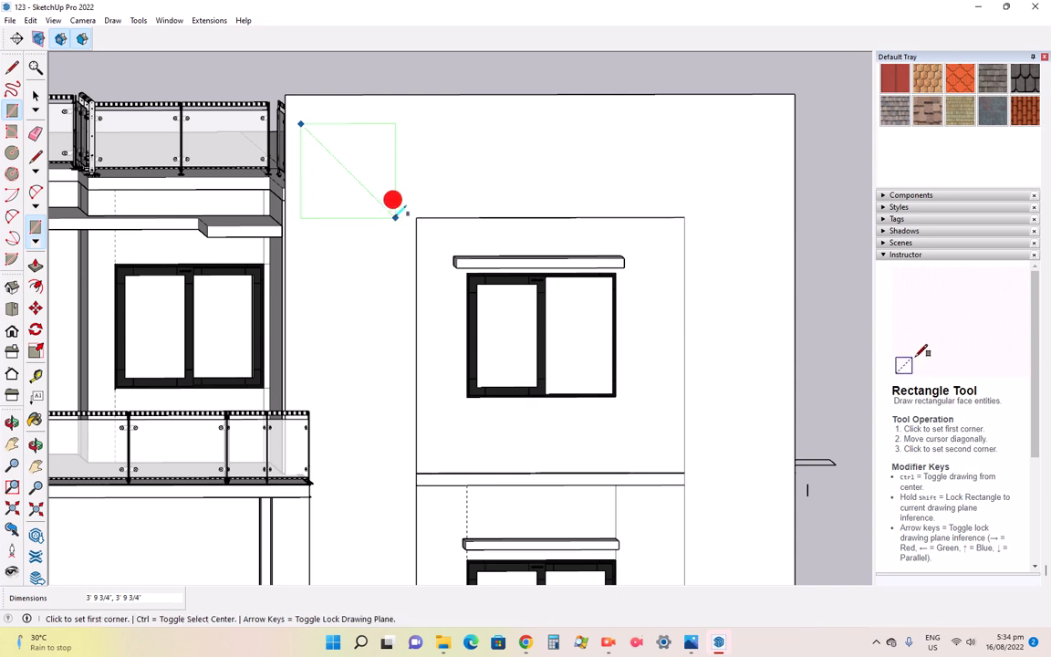
click(395, 217)
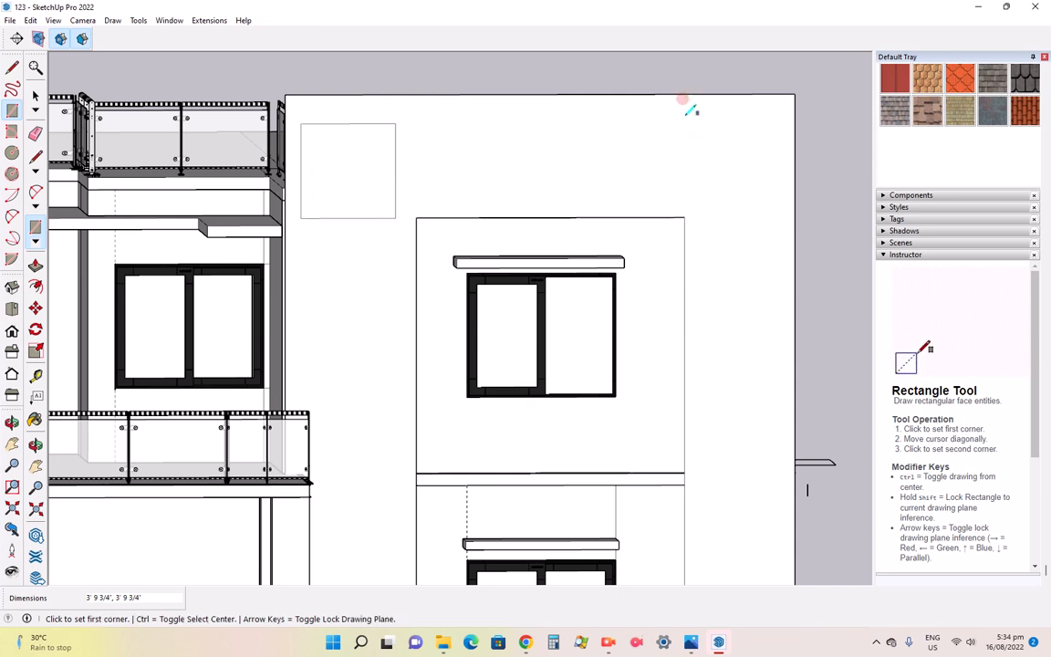
click(683, 124)
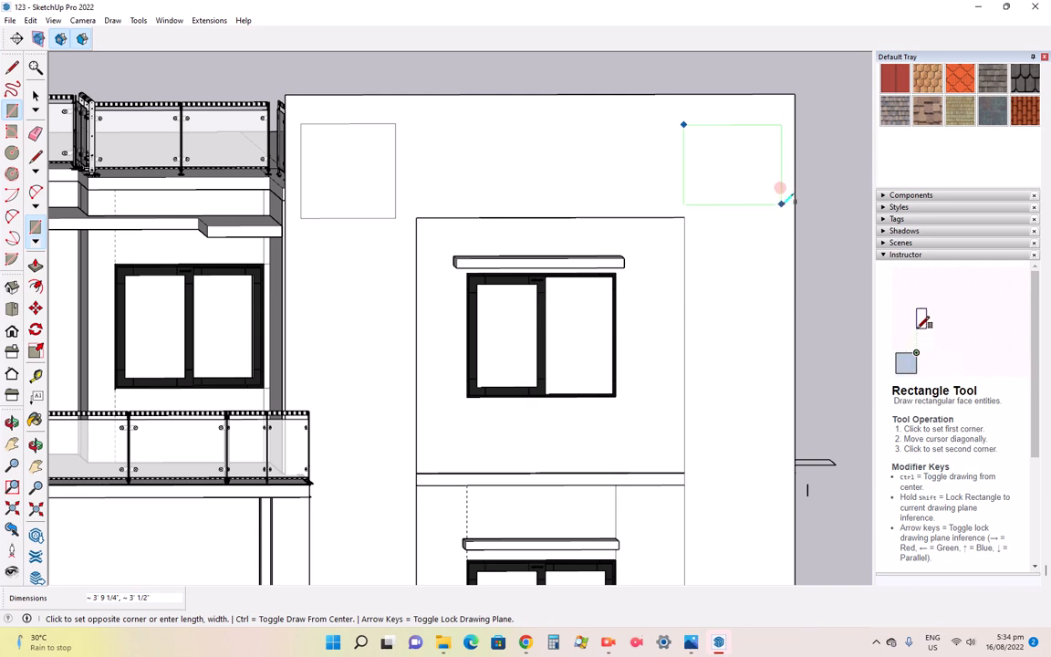
click(786, 207)
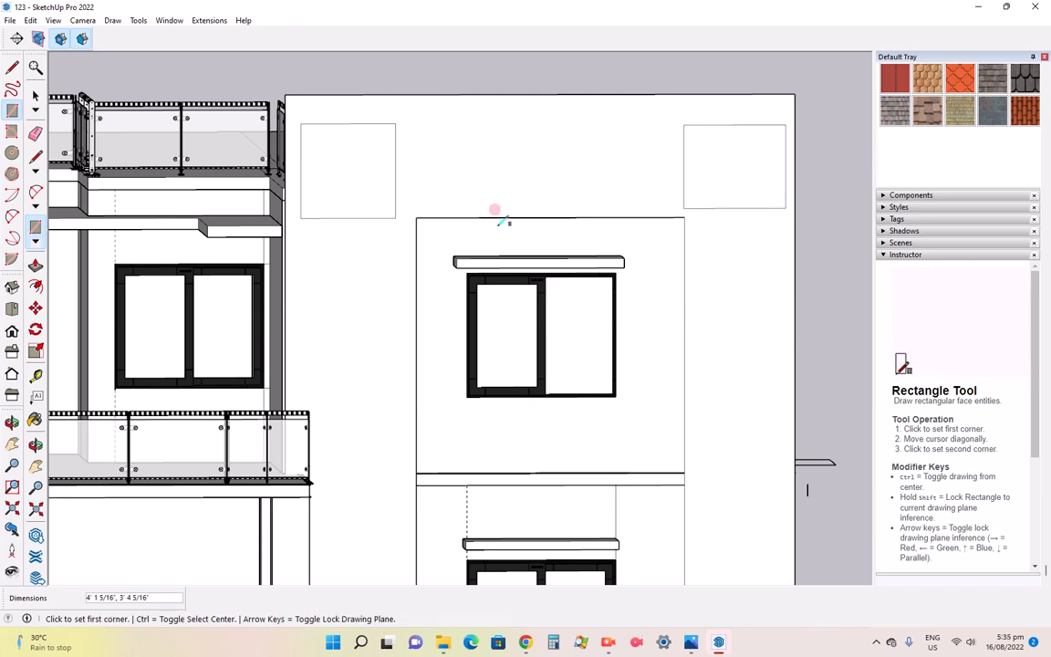
Push/Pull the upper-left rectangle on the front wall inward about 8" to form a recess
click(36, 444)
drag(335, 395, 178, 422)
click(35, 264)
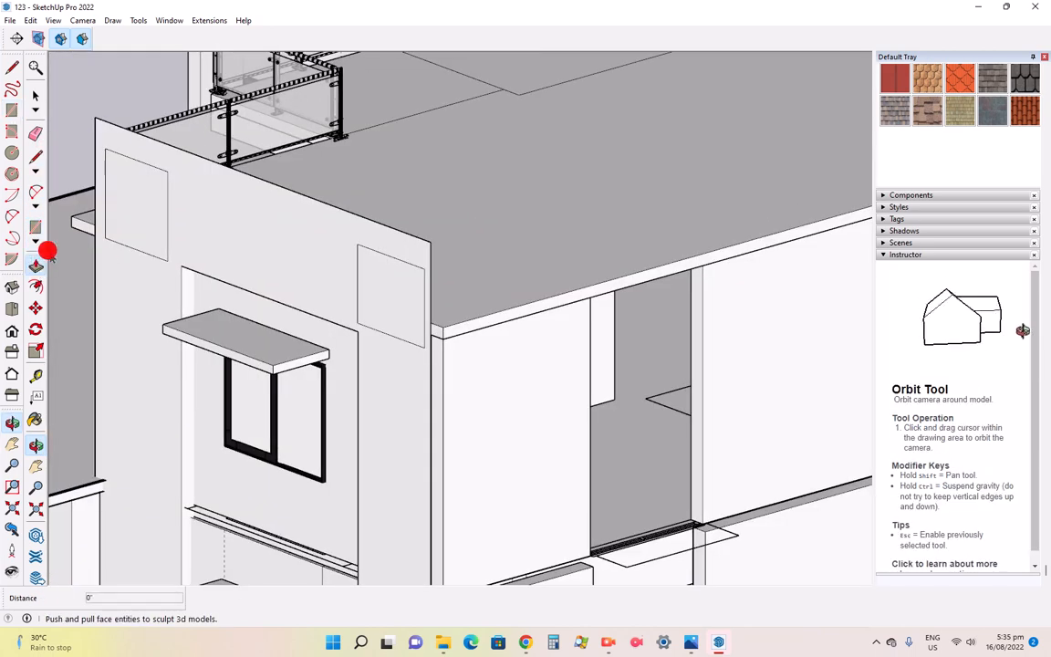
click(113, 192)
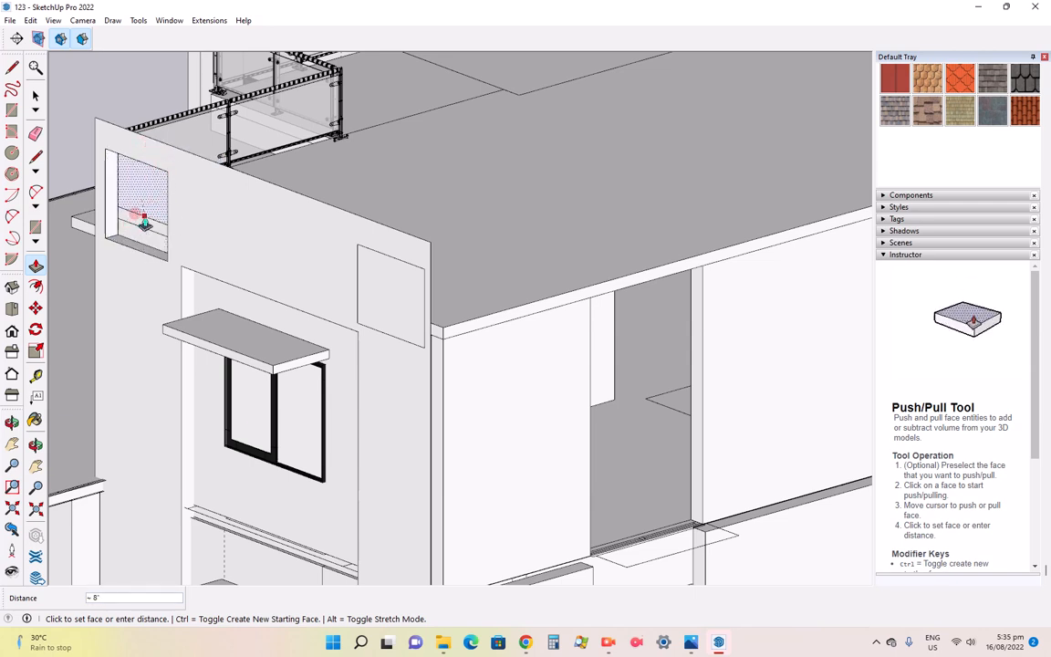
click(143, 222)
Try to Push/Pull the upper-right rectangle on the front wall inward about 8", and undo it
click(401, 303)
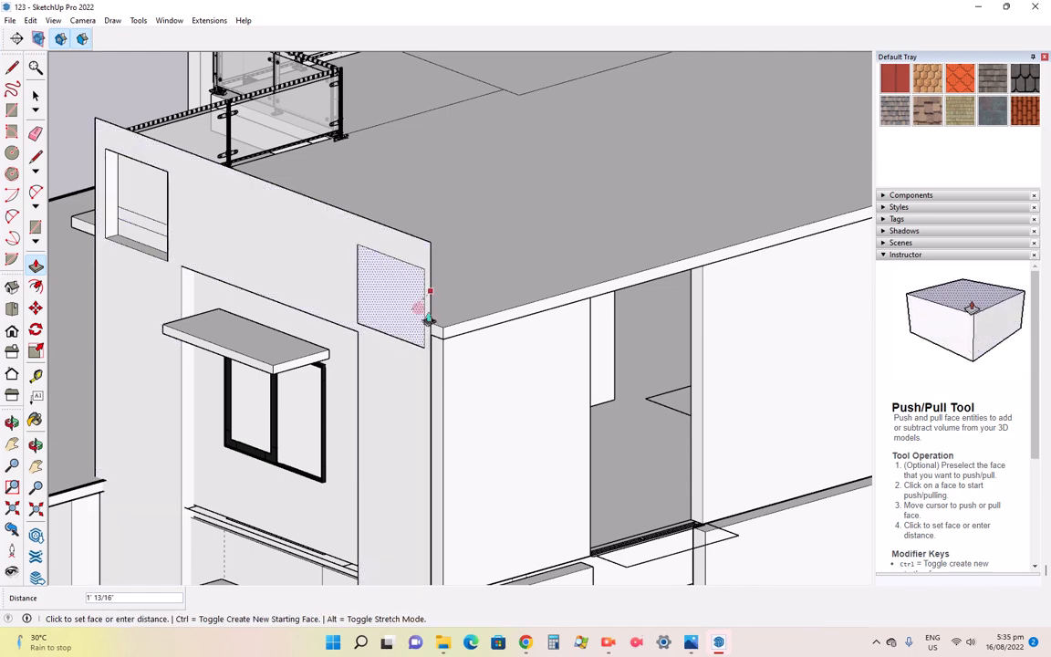
click(443, 330)
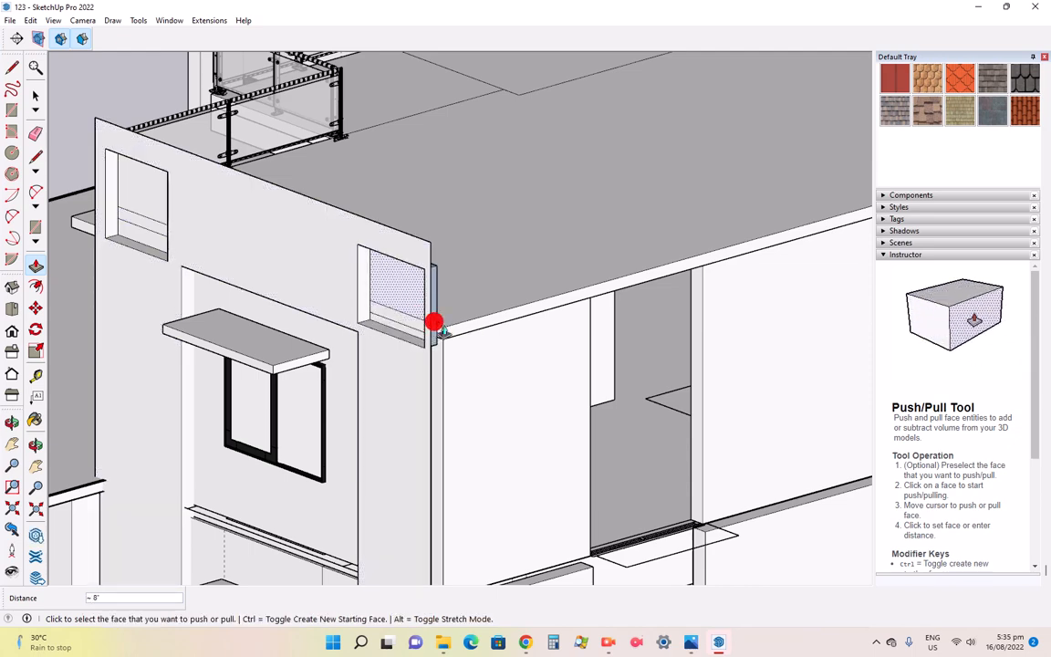
scroll(452, 334, up, 3)
scroll(453, 336, up, 3)
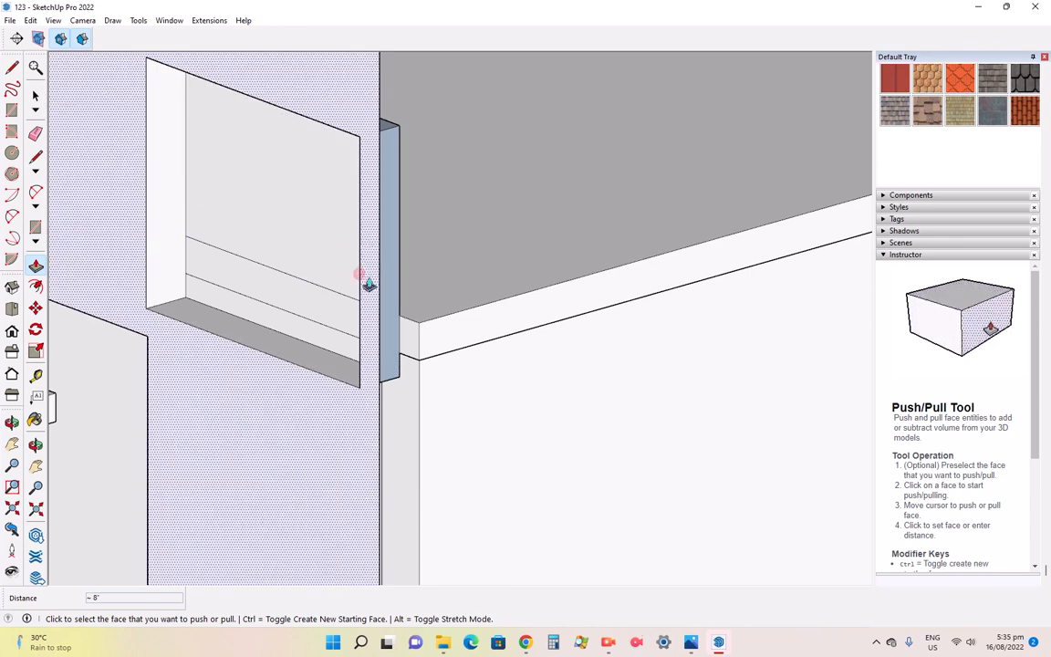
key(ctrl+z)
Push/Pull the upper-right rectangle on the front wall inward 3 3/16" to form a shallow recess
click(317, 272)
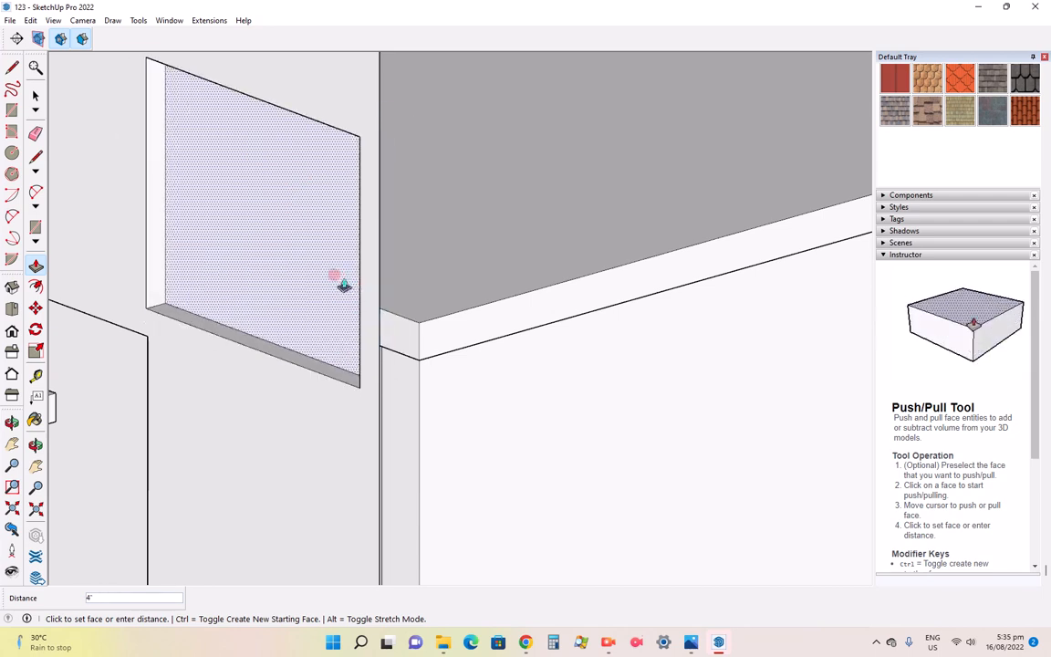
click(331, 275)
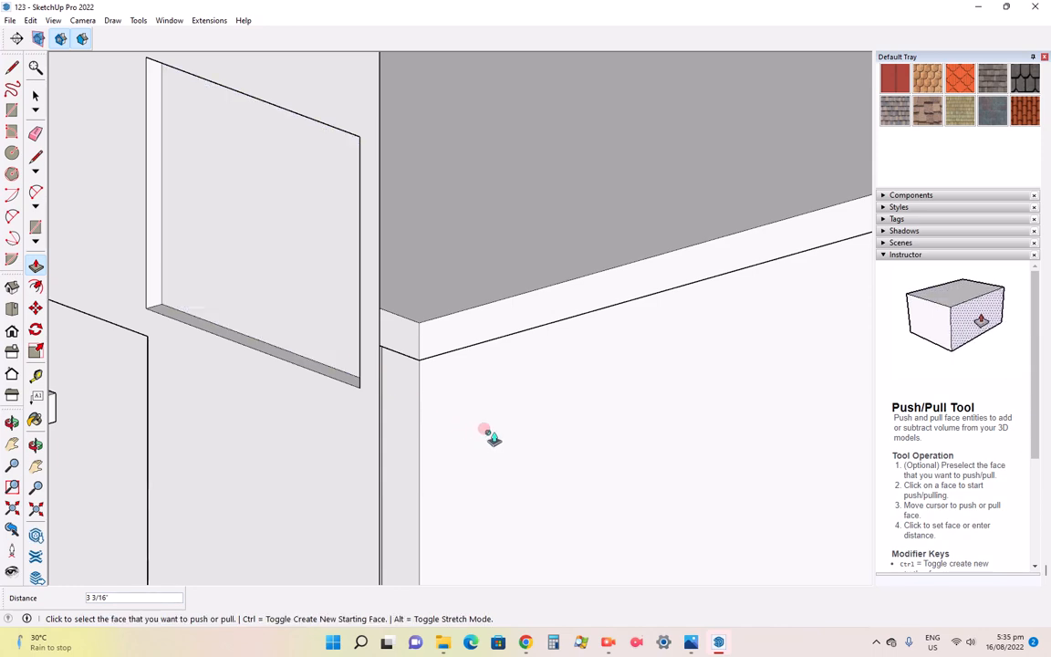
Try to Push/Pull the back face of the front wall's upper-left square recess
middle_drag(488, 434, 429, 274)
scroll(292, 242, up, 4)
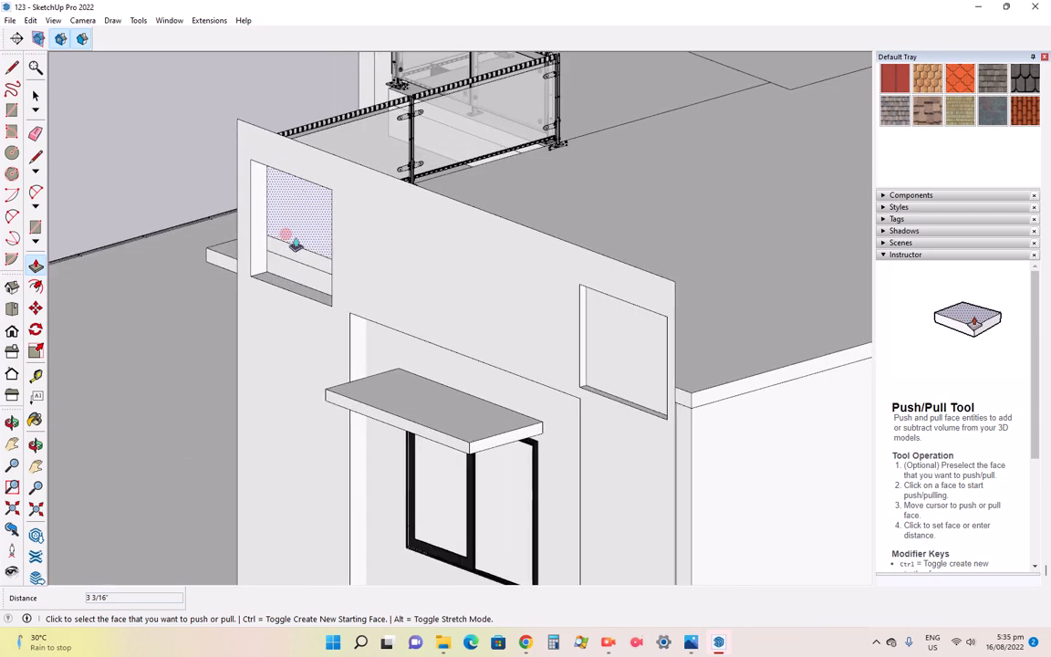
click(279, 246)
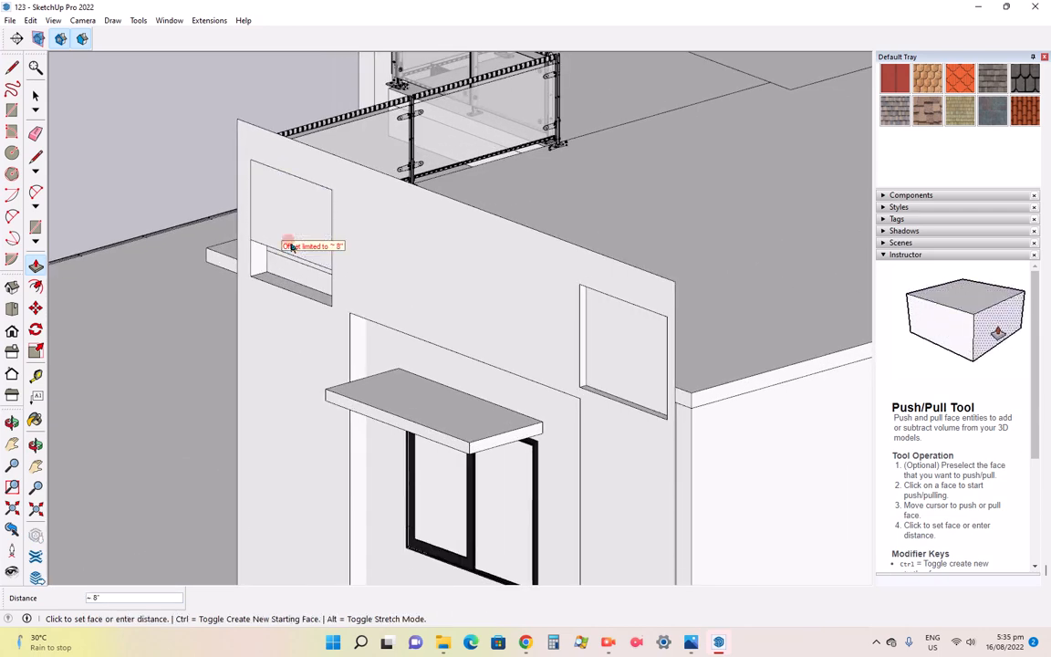
click(292, 248)
scroll(290, 248, down, 2)
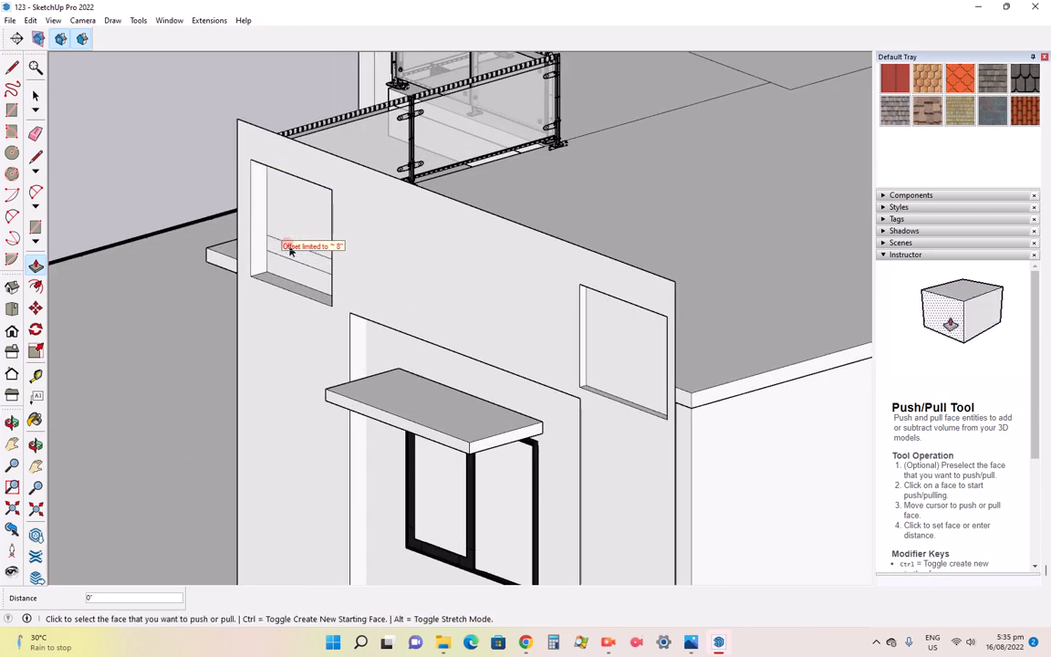
scroll(429, 273, down, 5)
scroll(427, 276, down, 3)
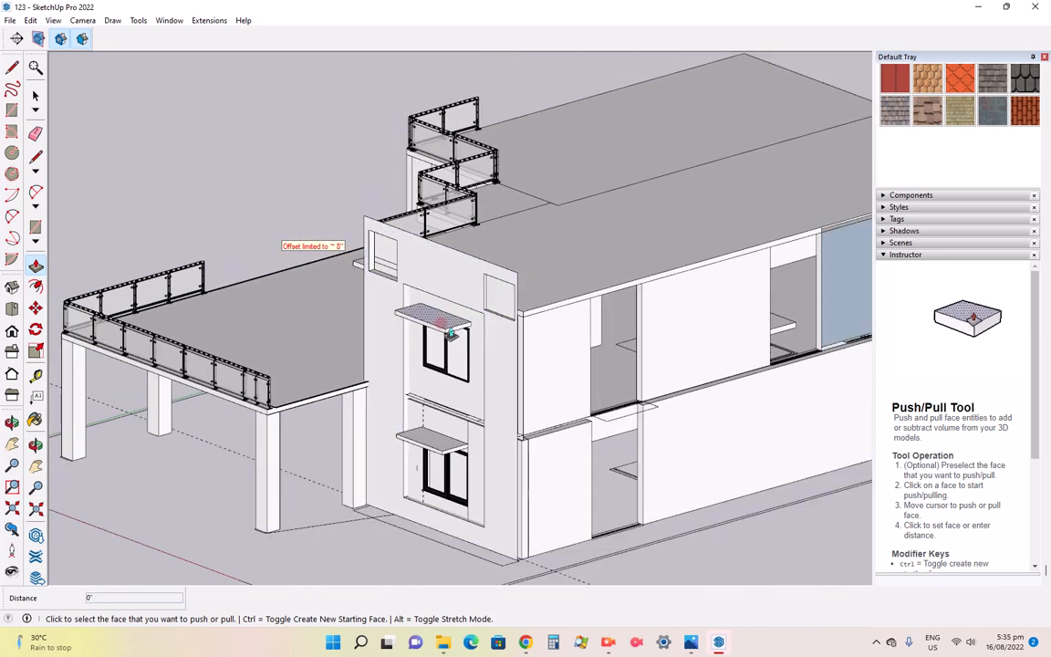
Check the reference image and draw a horizontal rectangle about 4' 8 3/4" by 6 1/8" on the front wall, left of the upper window bay
click(690, 643)
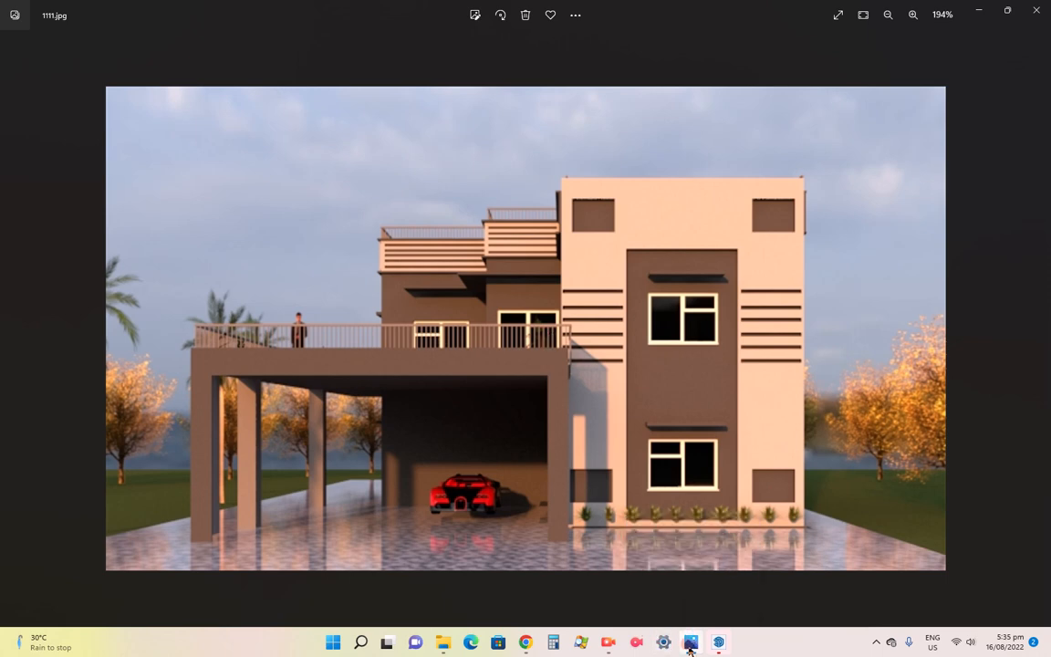
click(612, 571)
scroll(344, 332, up, 6)
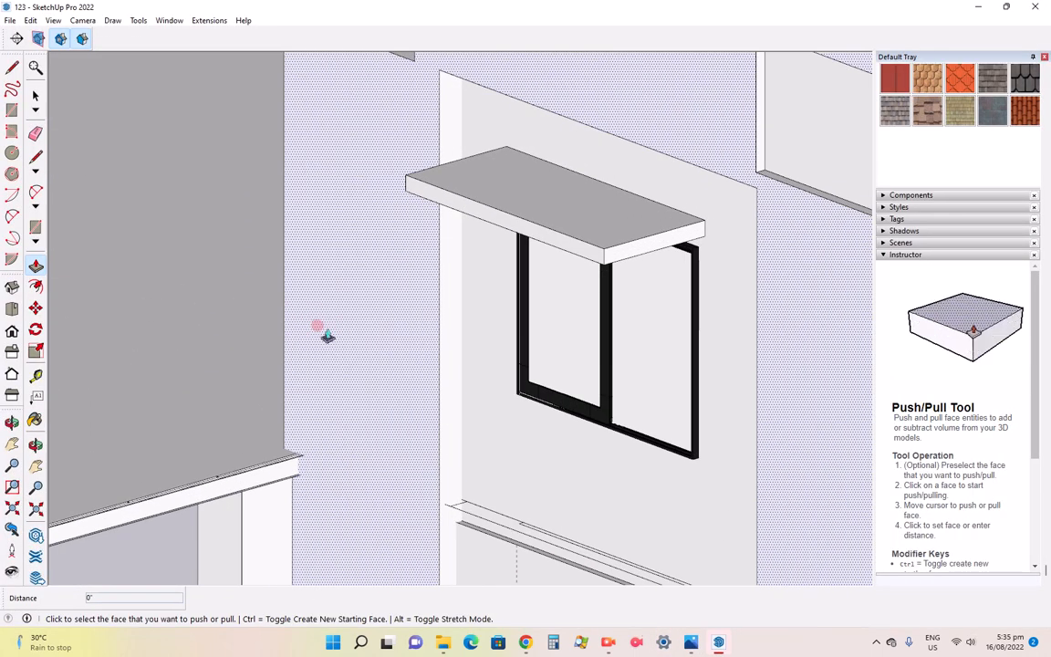
click(35, 225)
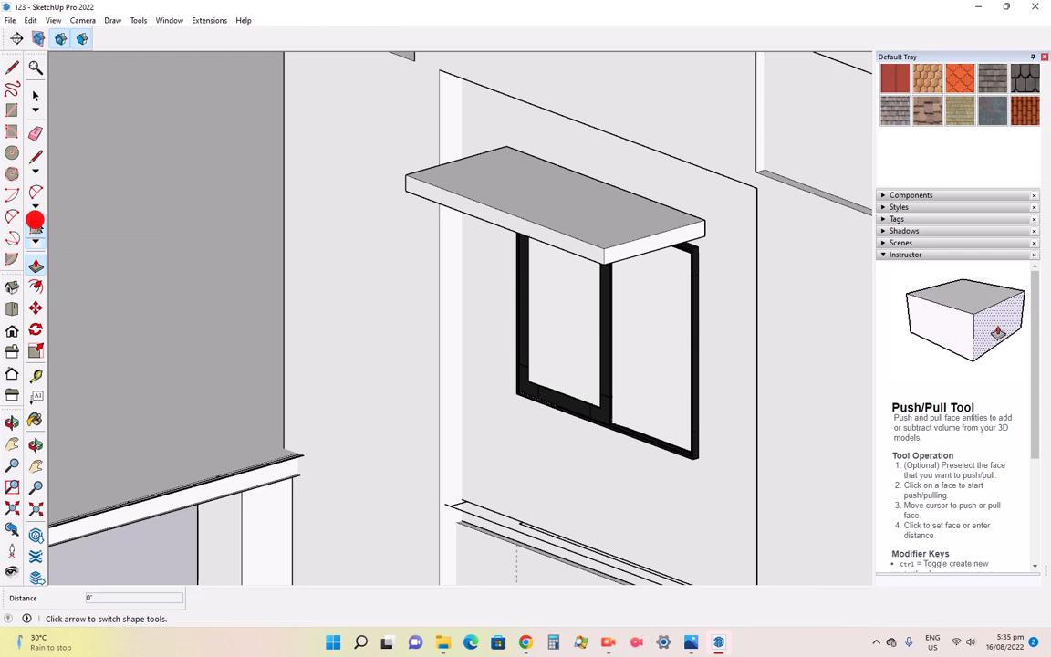
click(293, 246)
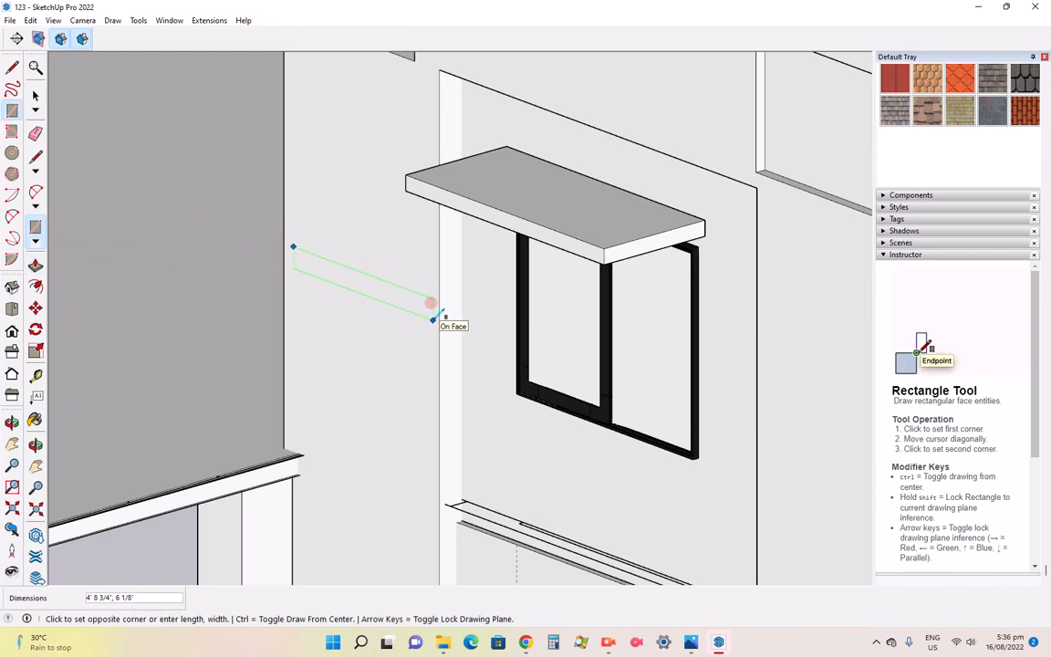
click(434, 317)
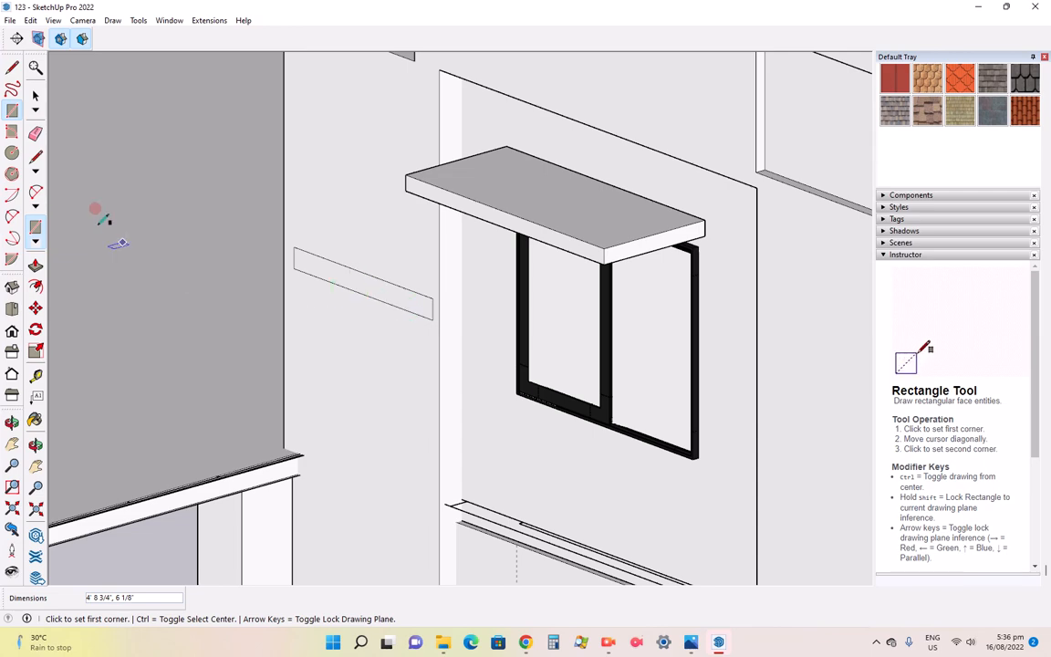
Push/Pull the narrow horizontal rectangle beside the upper window bay inward 1 3/4" to form a groove
click(35, 264)
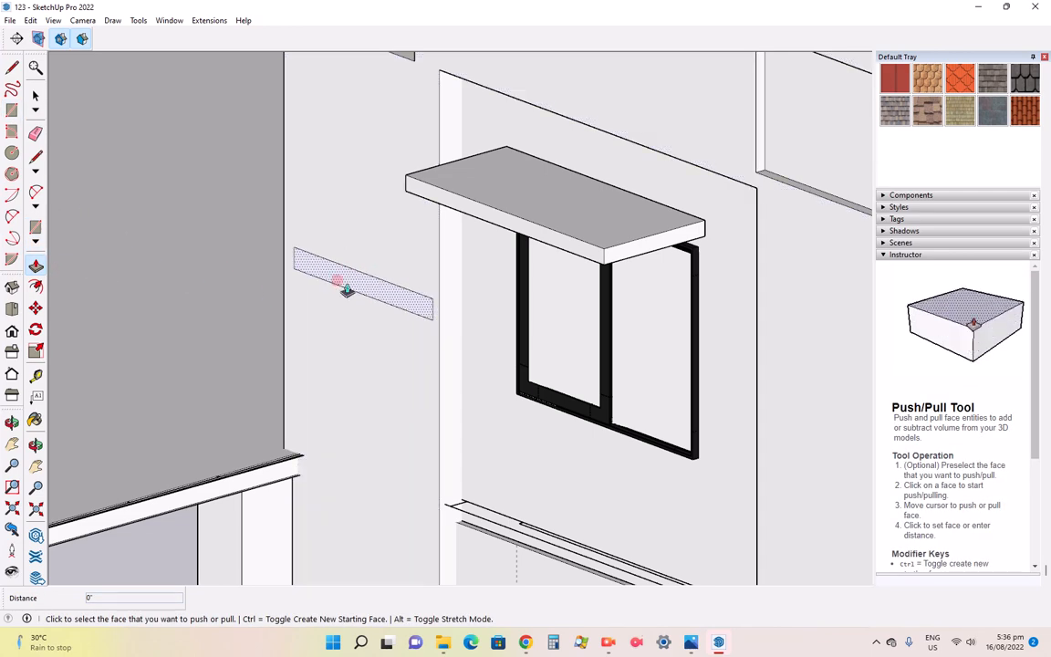
click(348, 290)
click(343, 283)
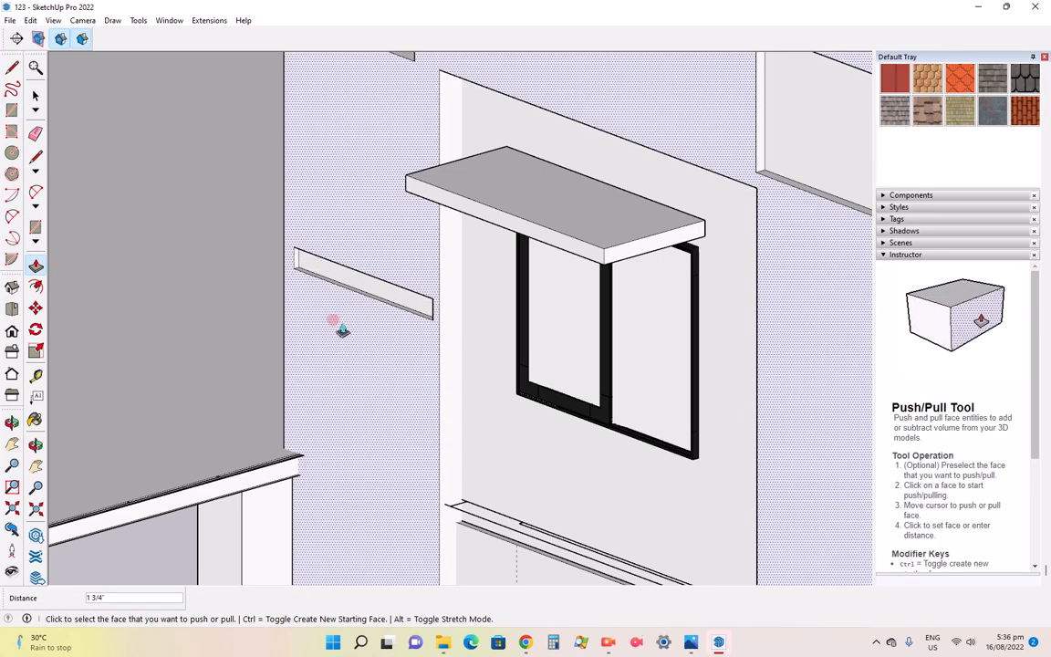
View the facade from the front and compare its groove with the horizontal grooves beside the windows in the reference image
scroll(288, 209, down, 1)
scroll(288, 209, down, 2)
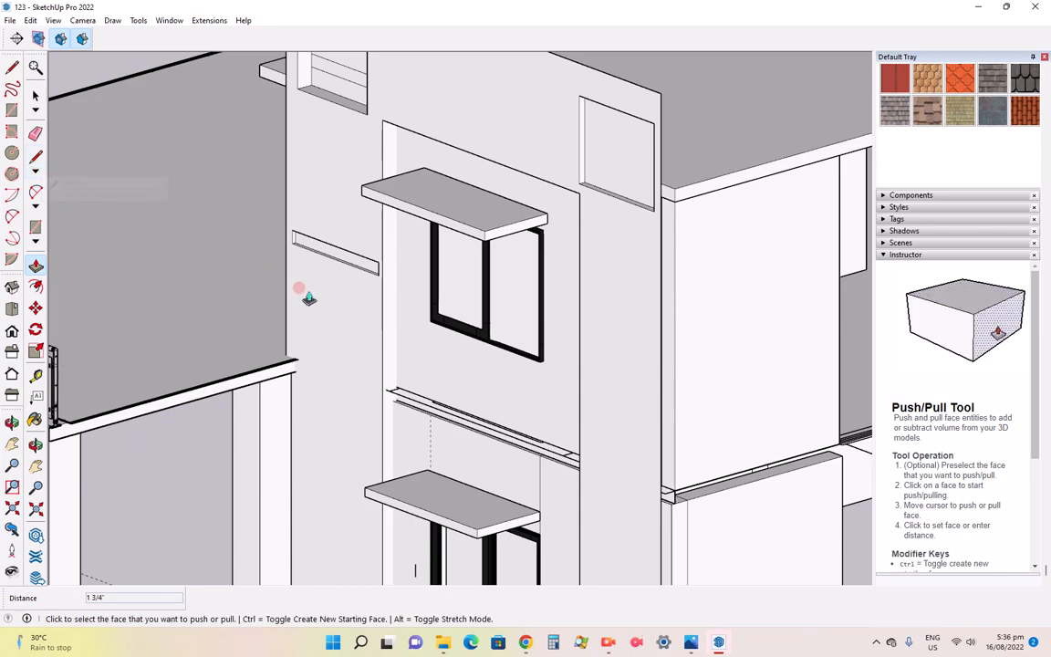
scroll(577, 342, down, 5)
scroll(661, 381, down, 1)
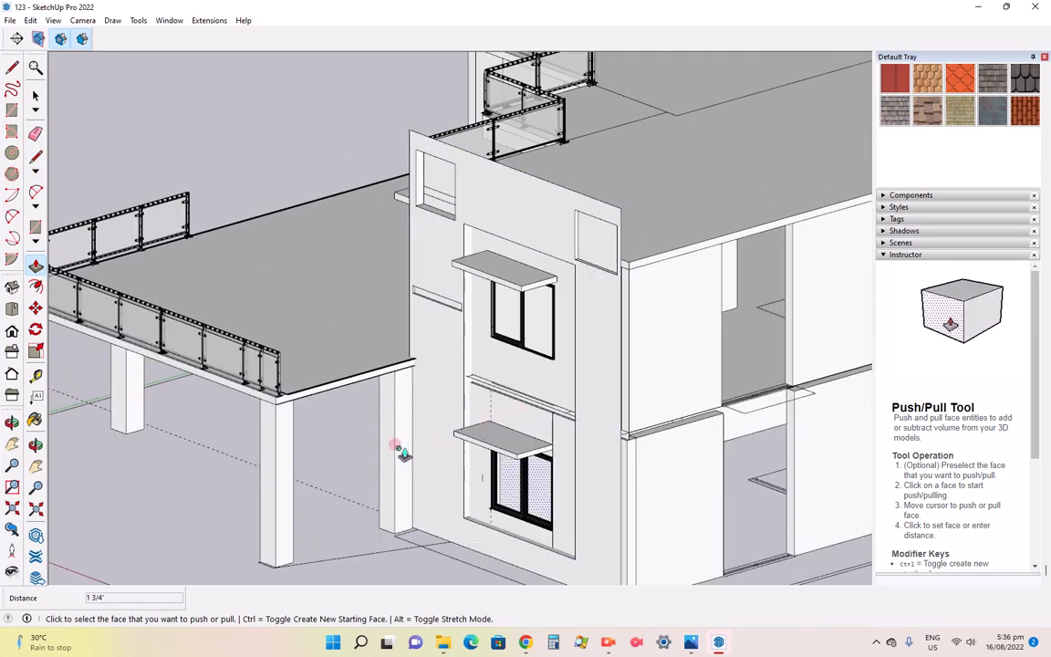
click(12, 421)
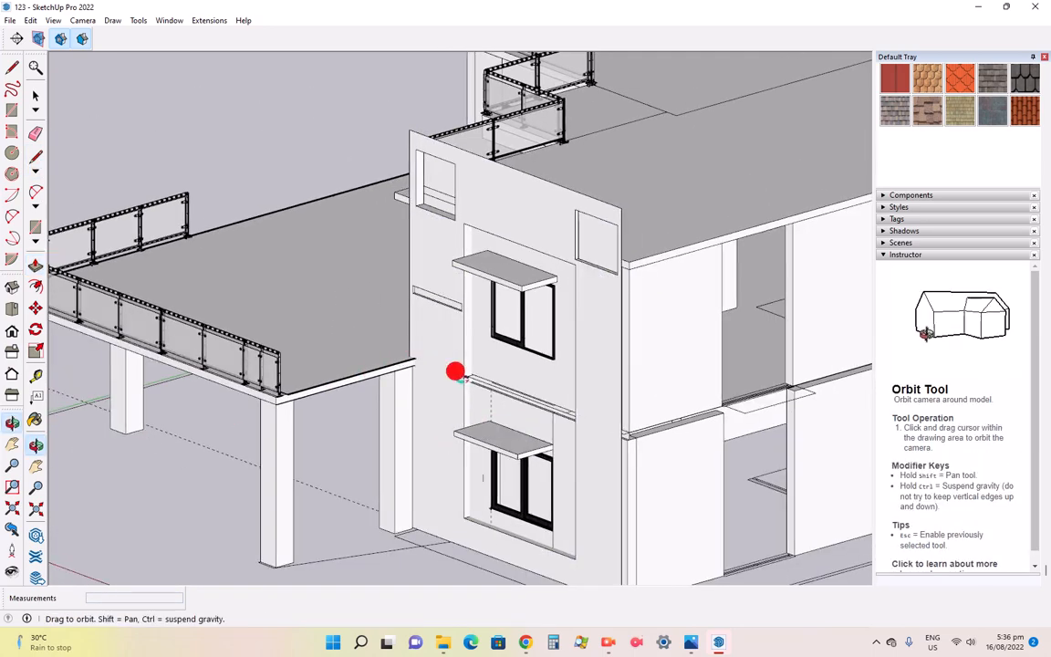
drag(459, 374, 720, 270)
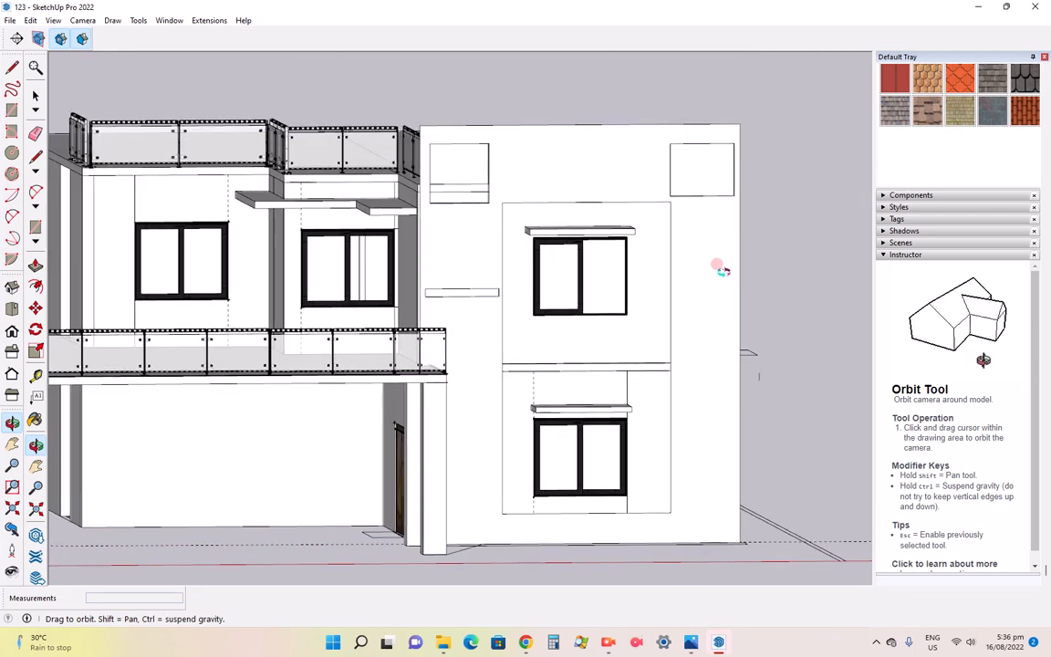
click(694, 639)
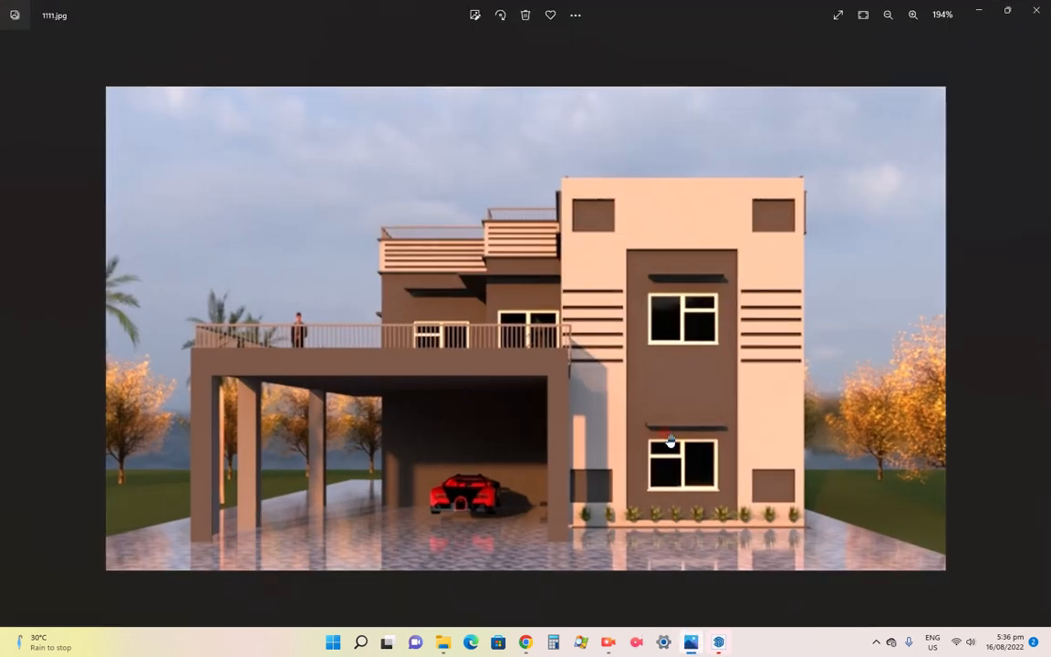
scroll(628, 392, up, 3)
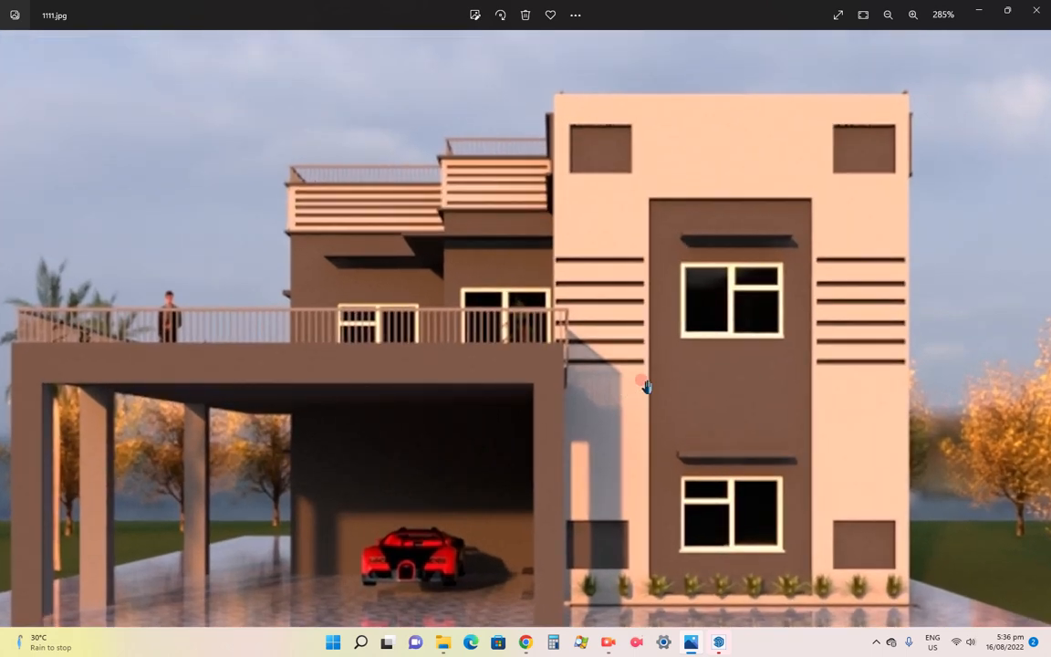
mouse_move(719, 648)
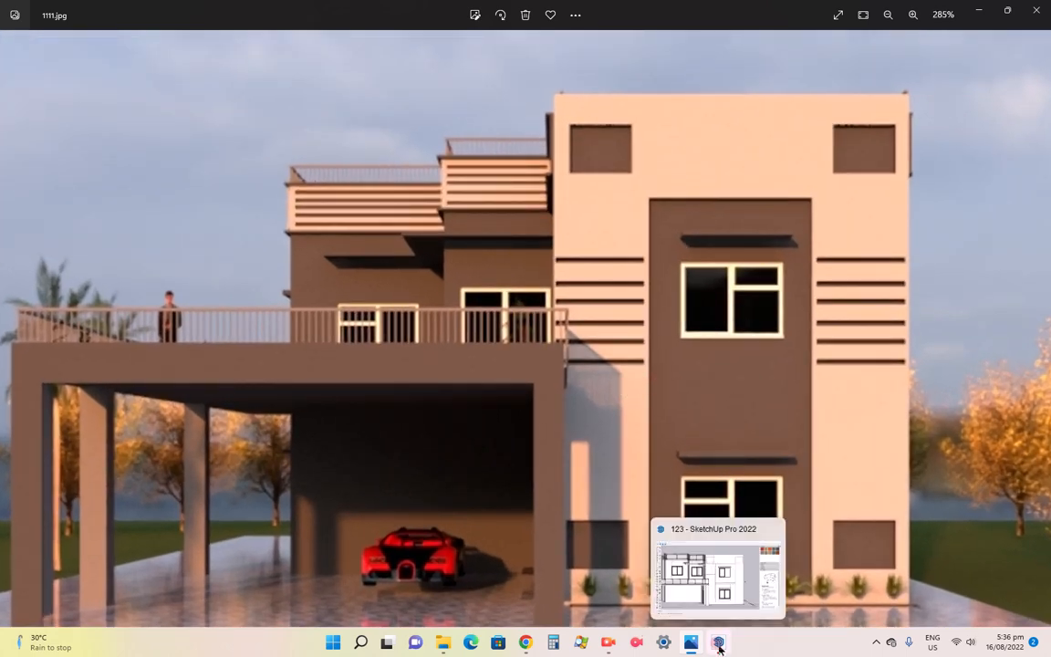
click(713, 580)
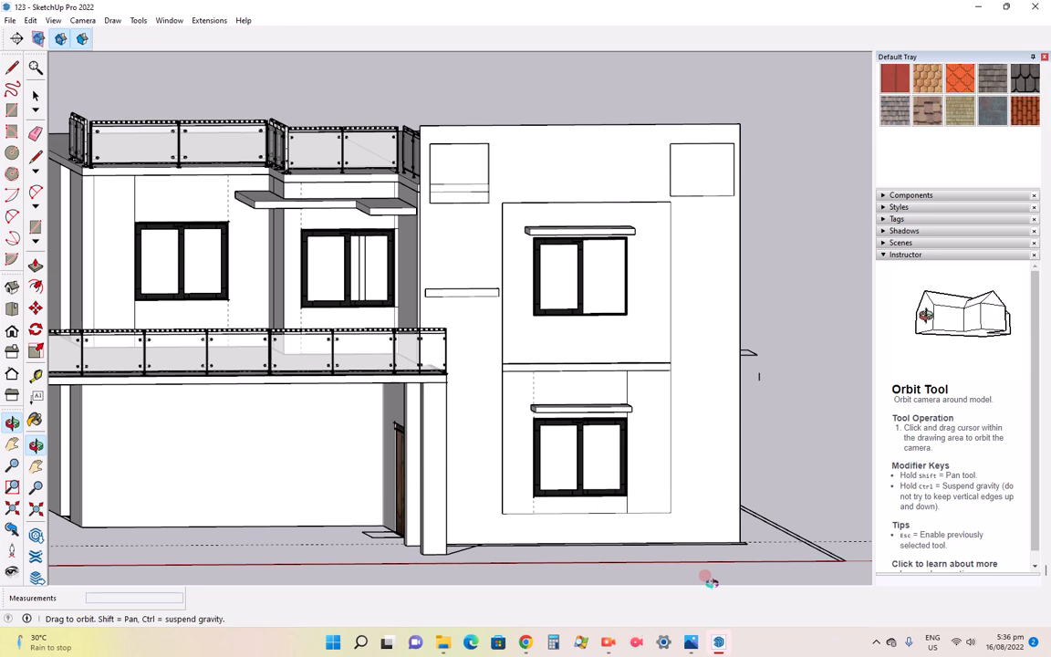